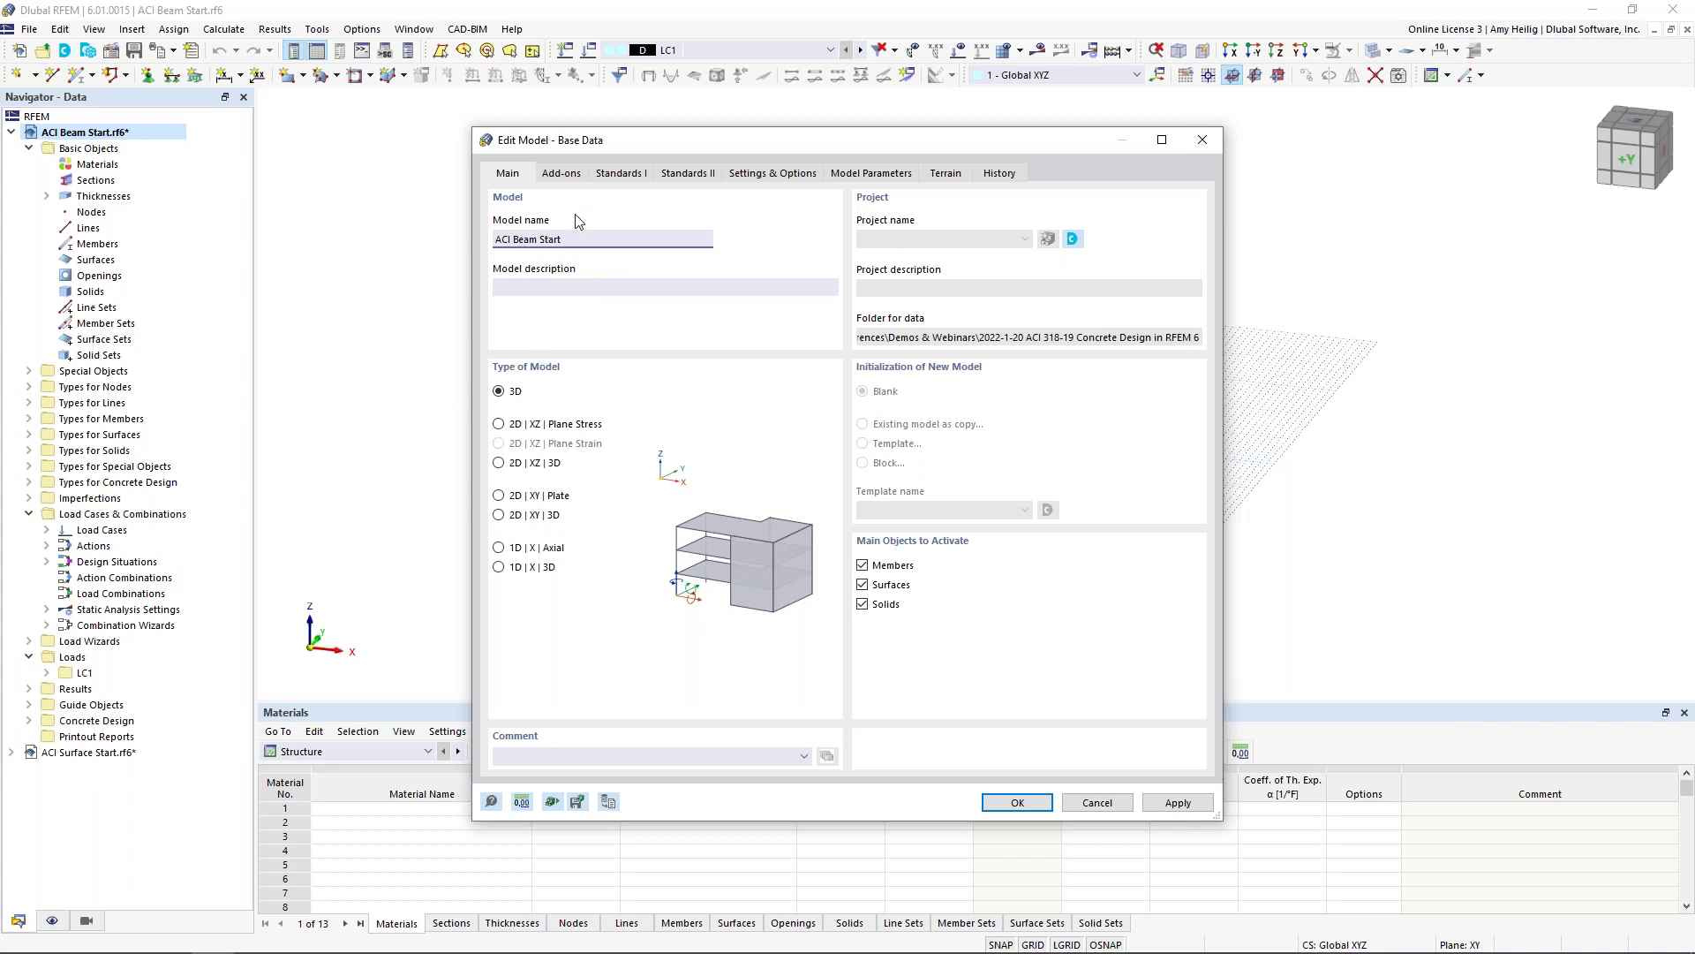
Step: Review the model's base data: active add-ons, the concrete design and load combination standards, and the axis orientation settings
{"action": "left_click", "coordinate": [567, 177]}
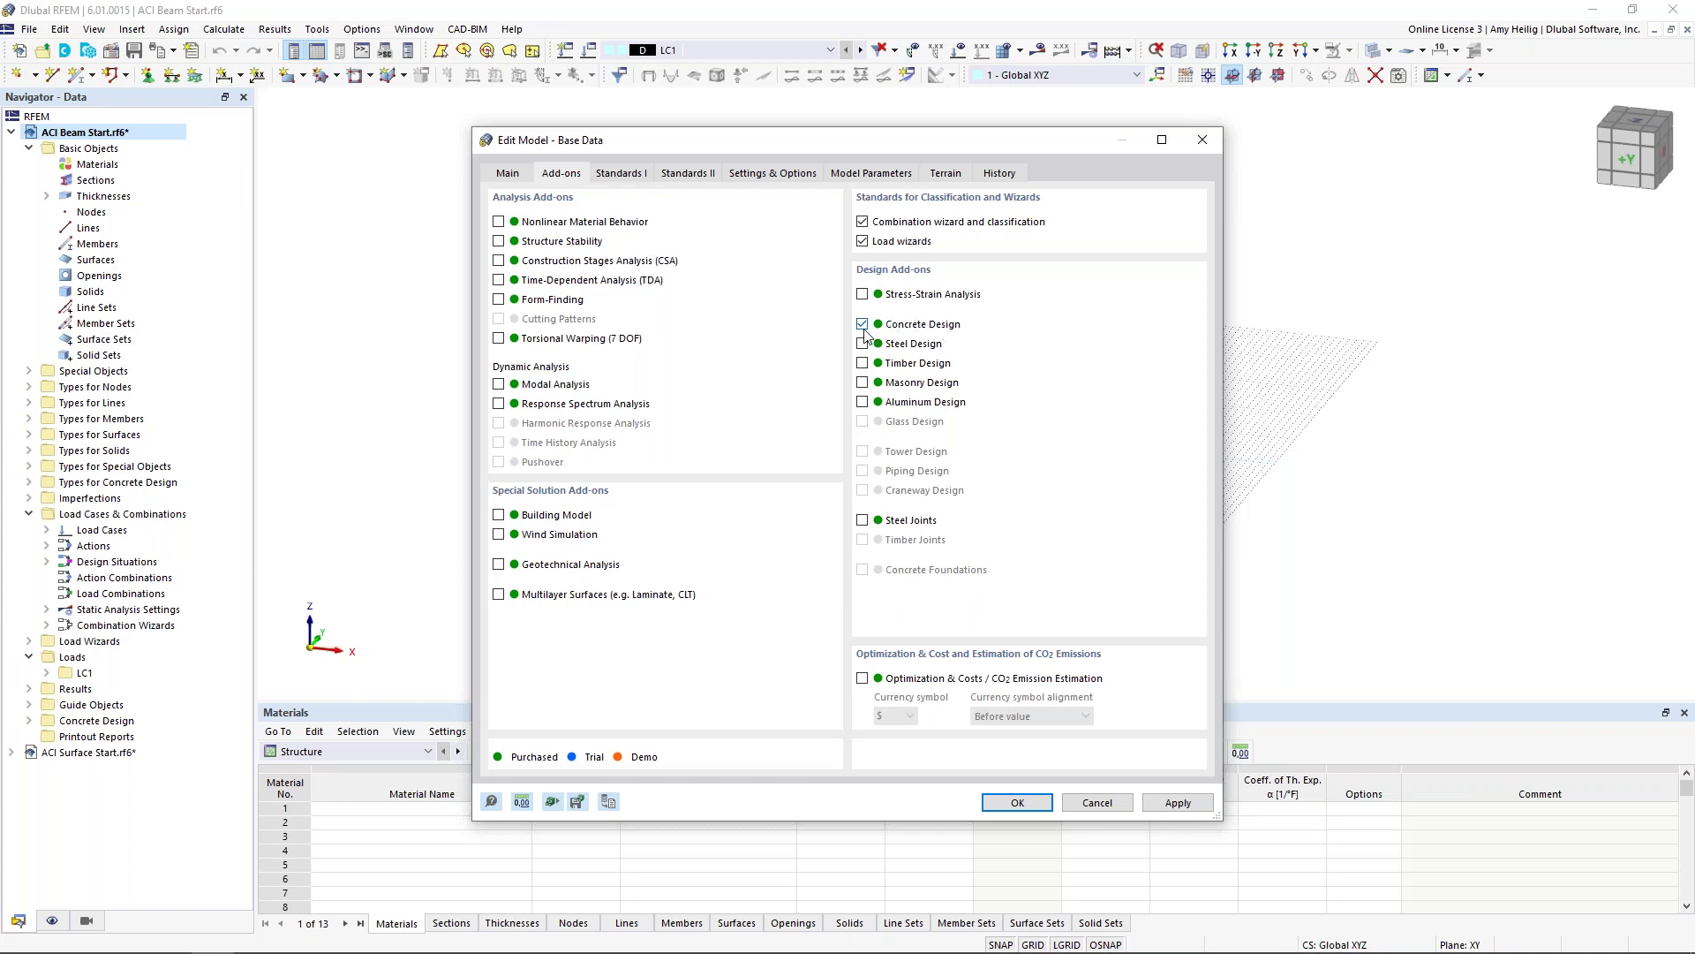
{"action": "left_click", "coordinate": [625, 175]}
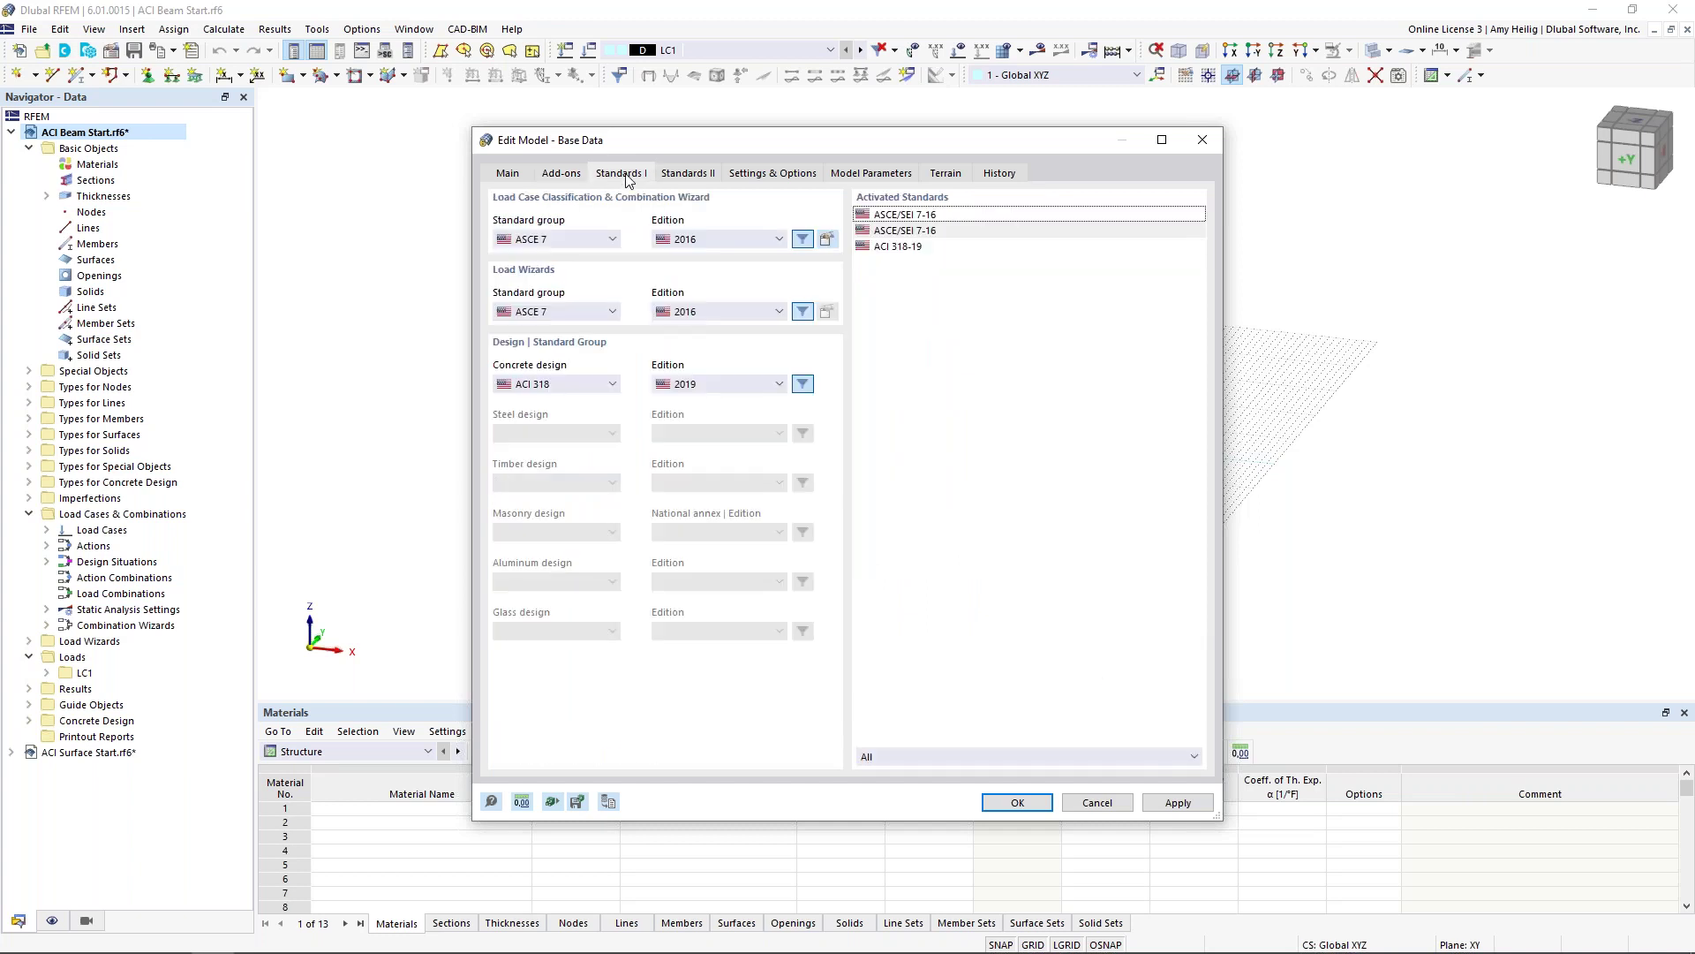
{"action": "left_click", "coordinate": [603, 389]}
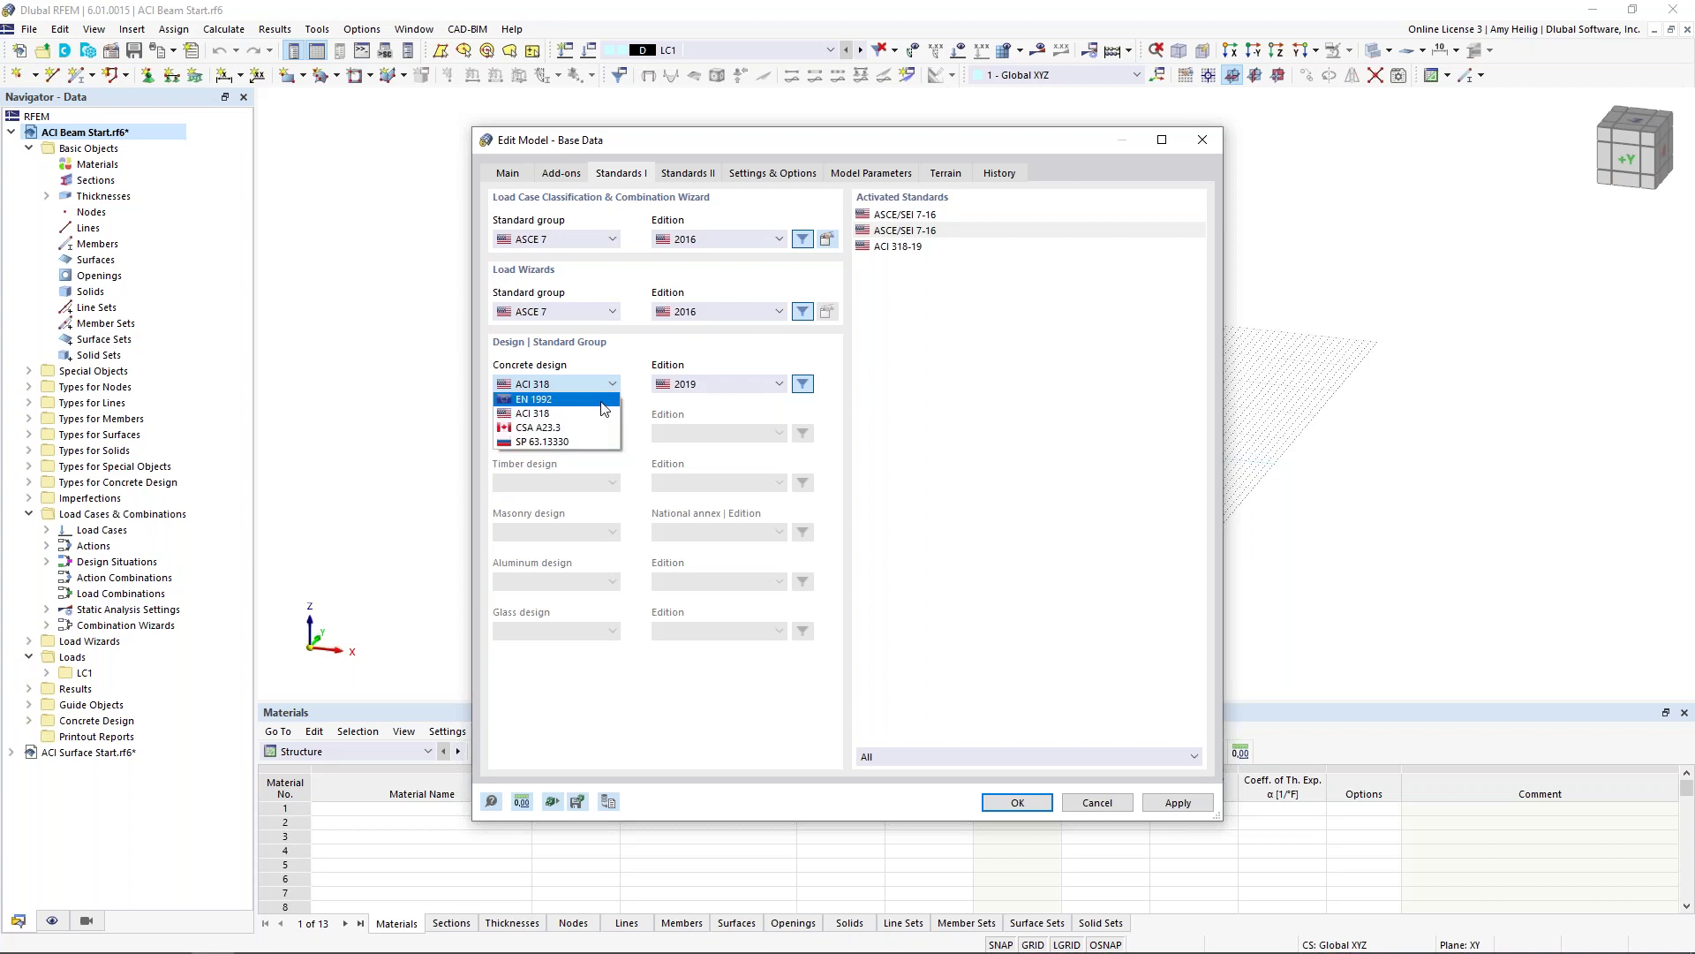
{"action": "left_click", "coordinate": [633, 372]}
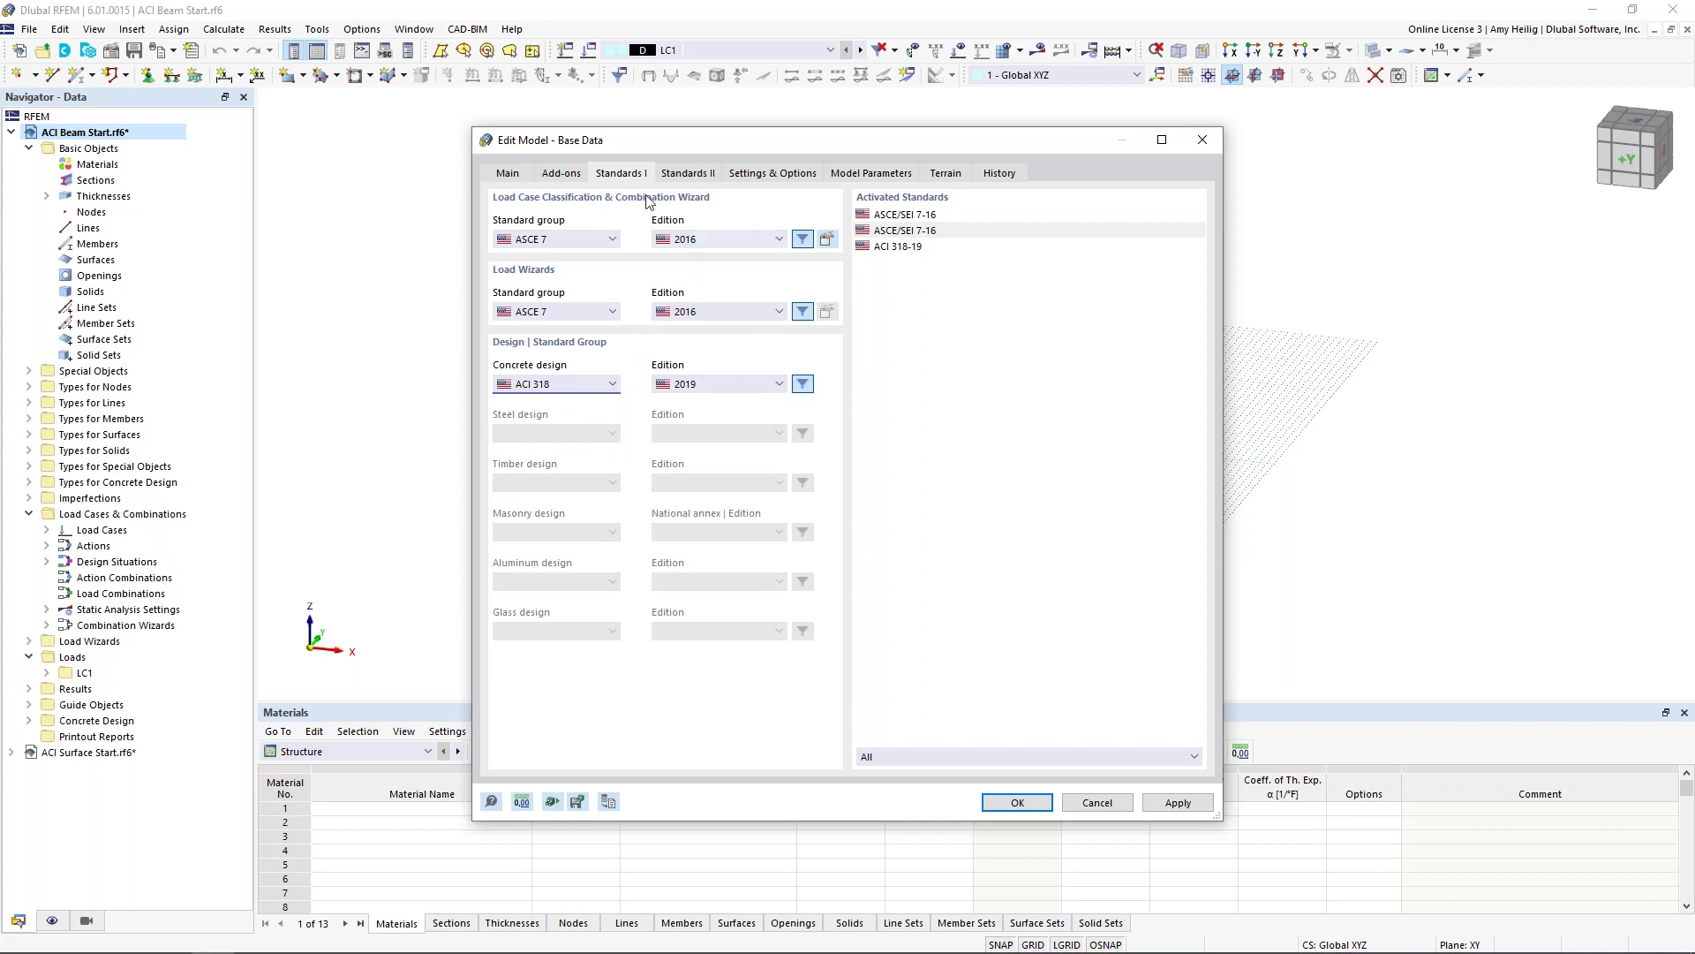
{"action": "left_click", "coordinate": [612, 240]}
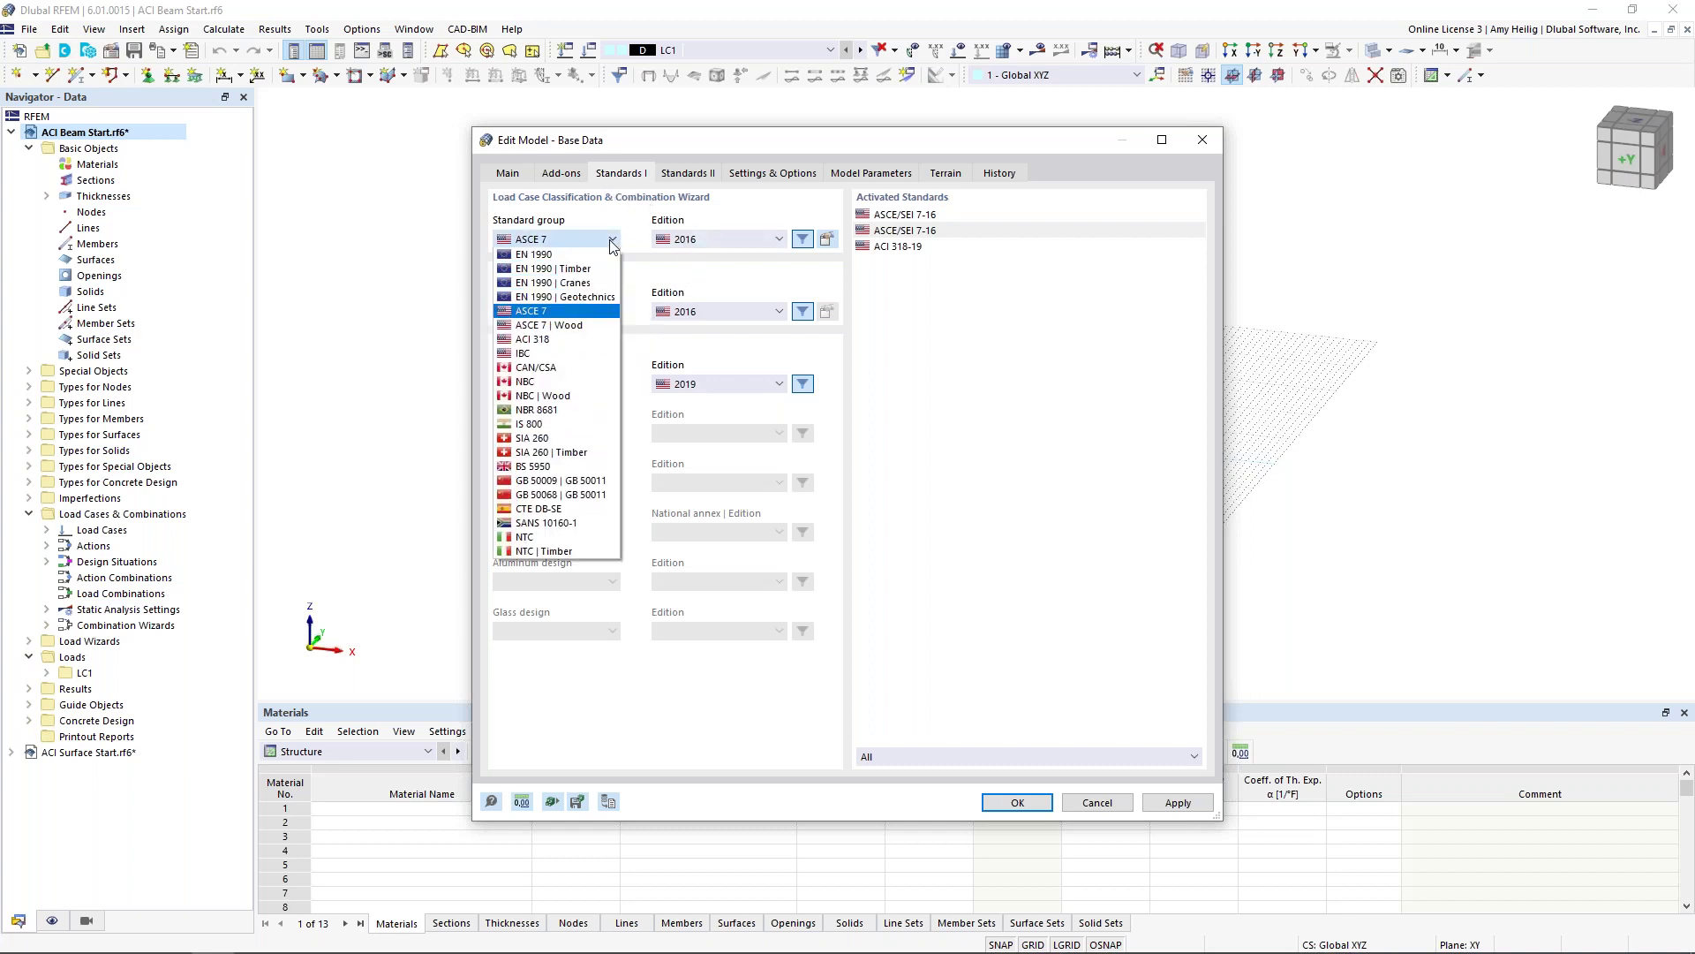
{"action": "left_click", "coordinate": [632, 239]}
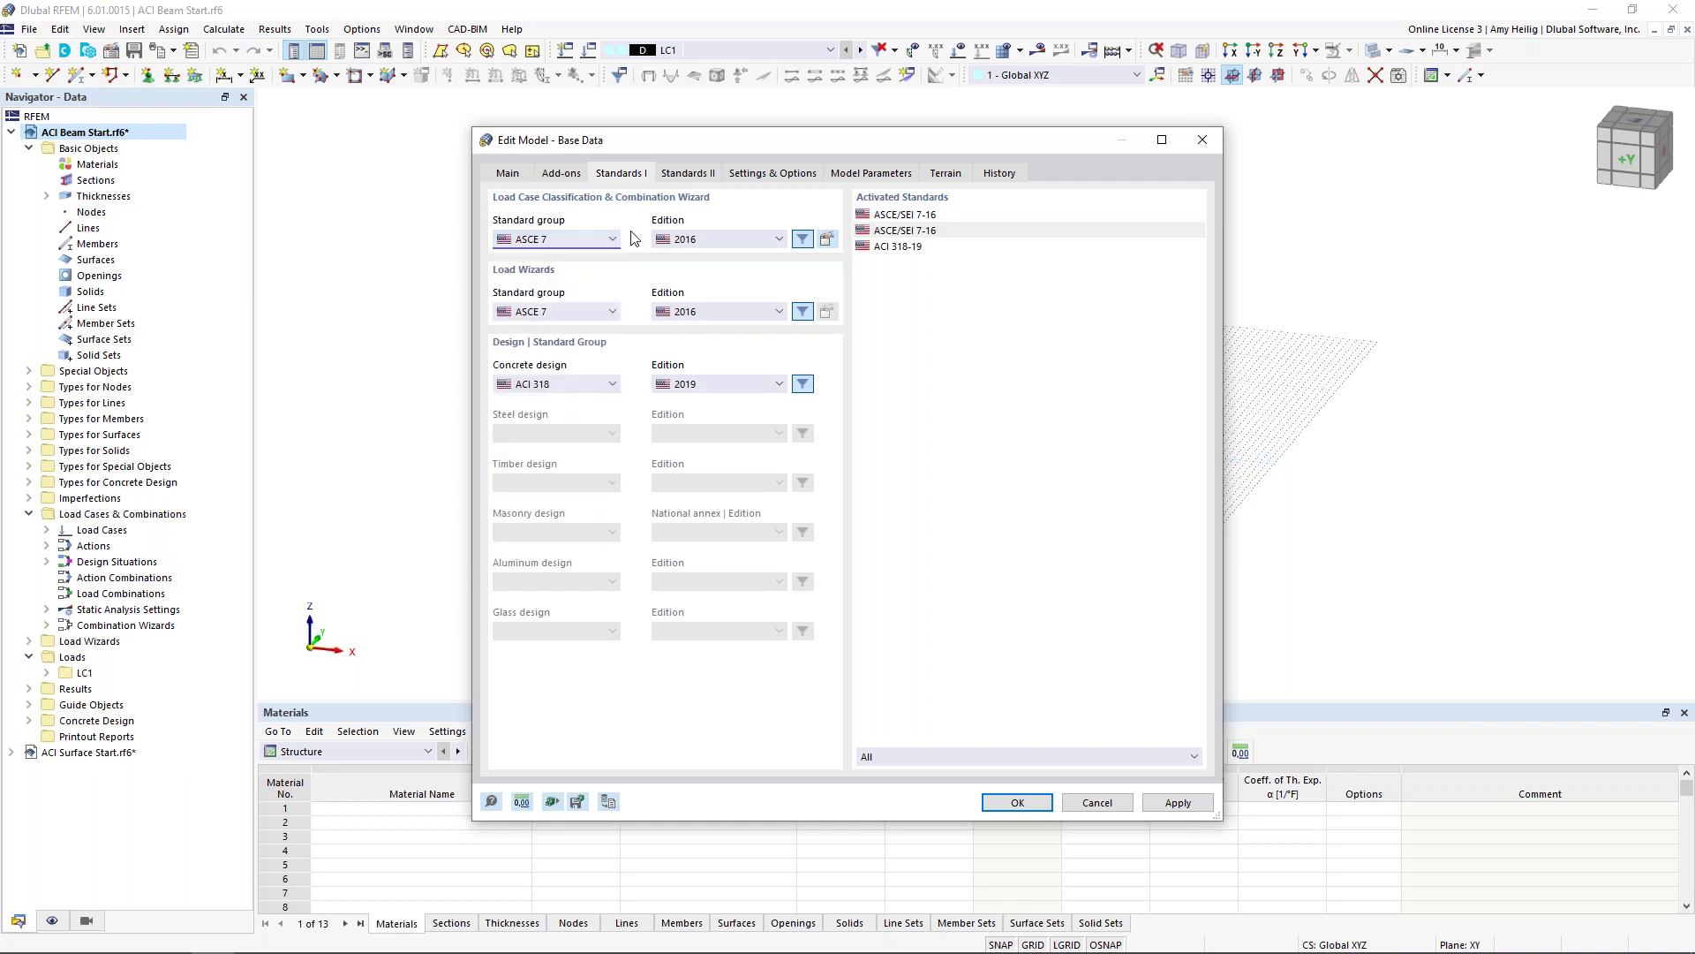
{"action": "left_click", "coordinate": [757, 182]}
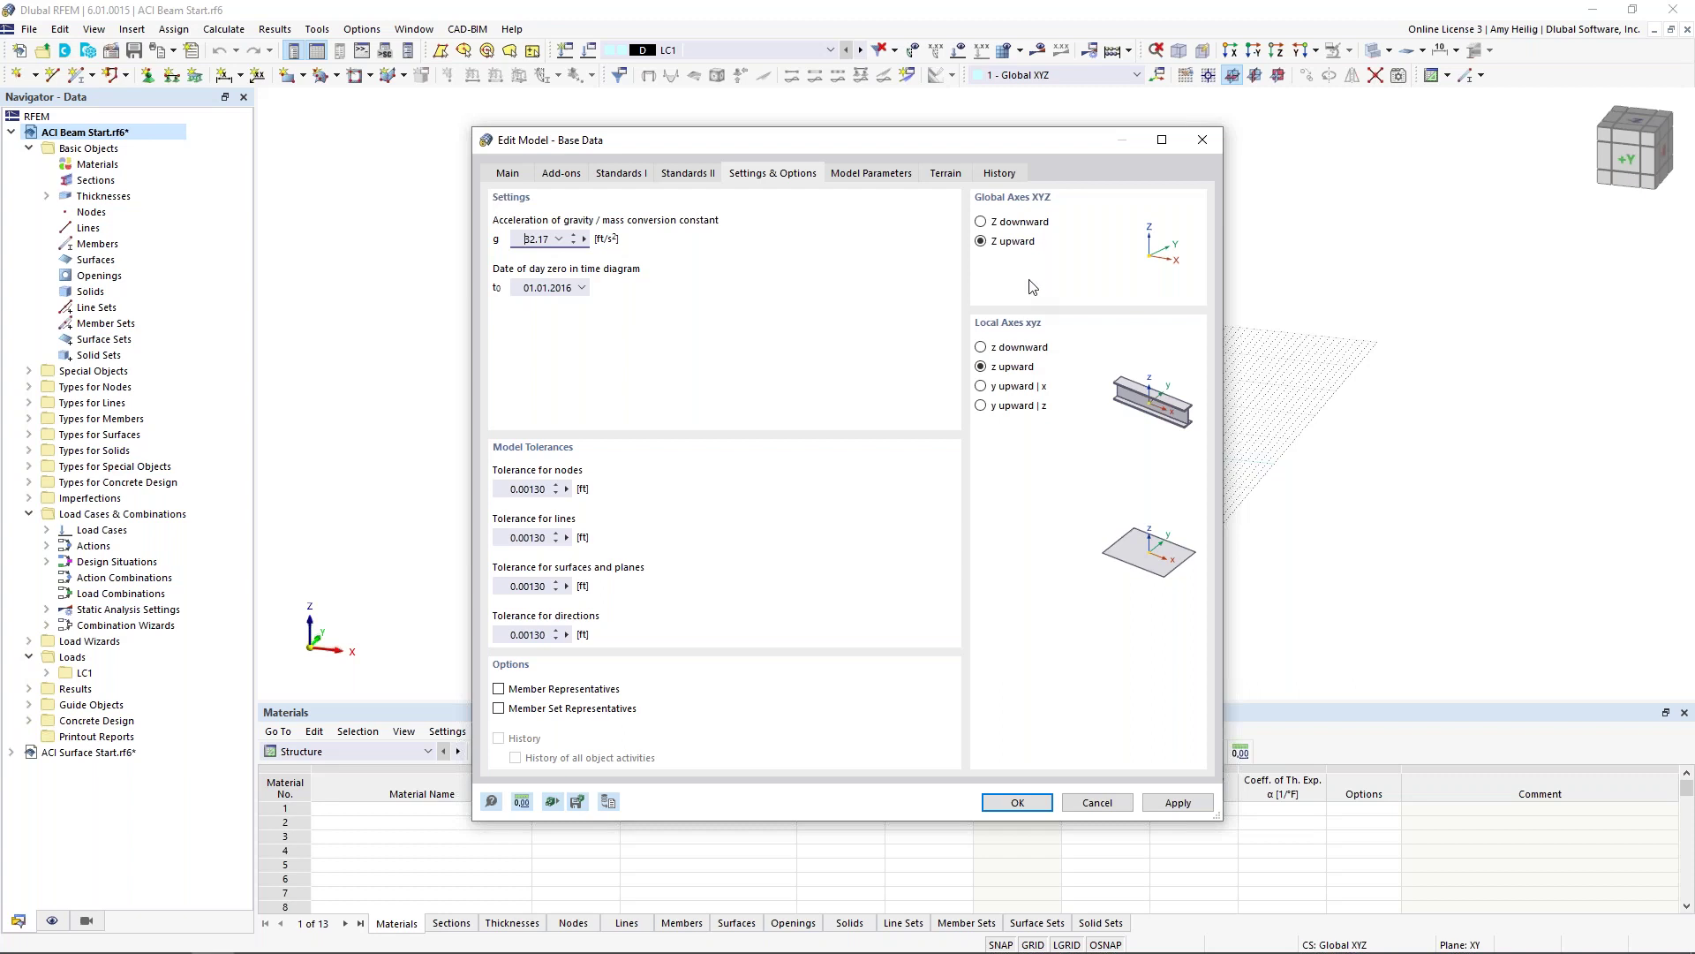
{"action": "left_click", "coordinate": [1097, 802]}
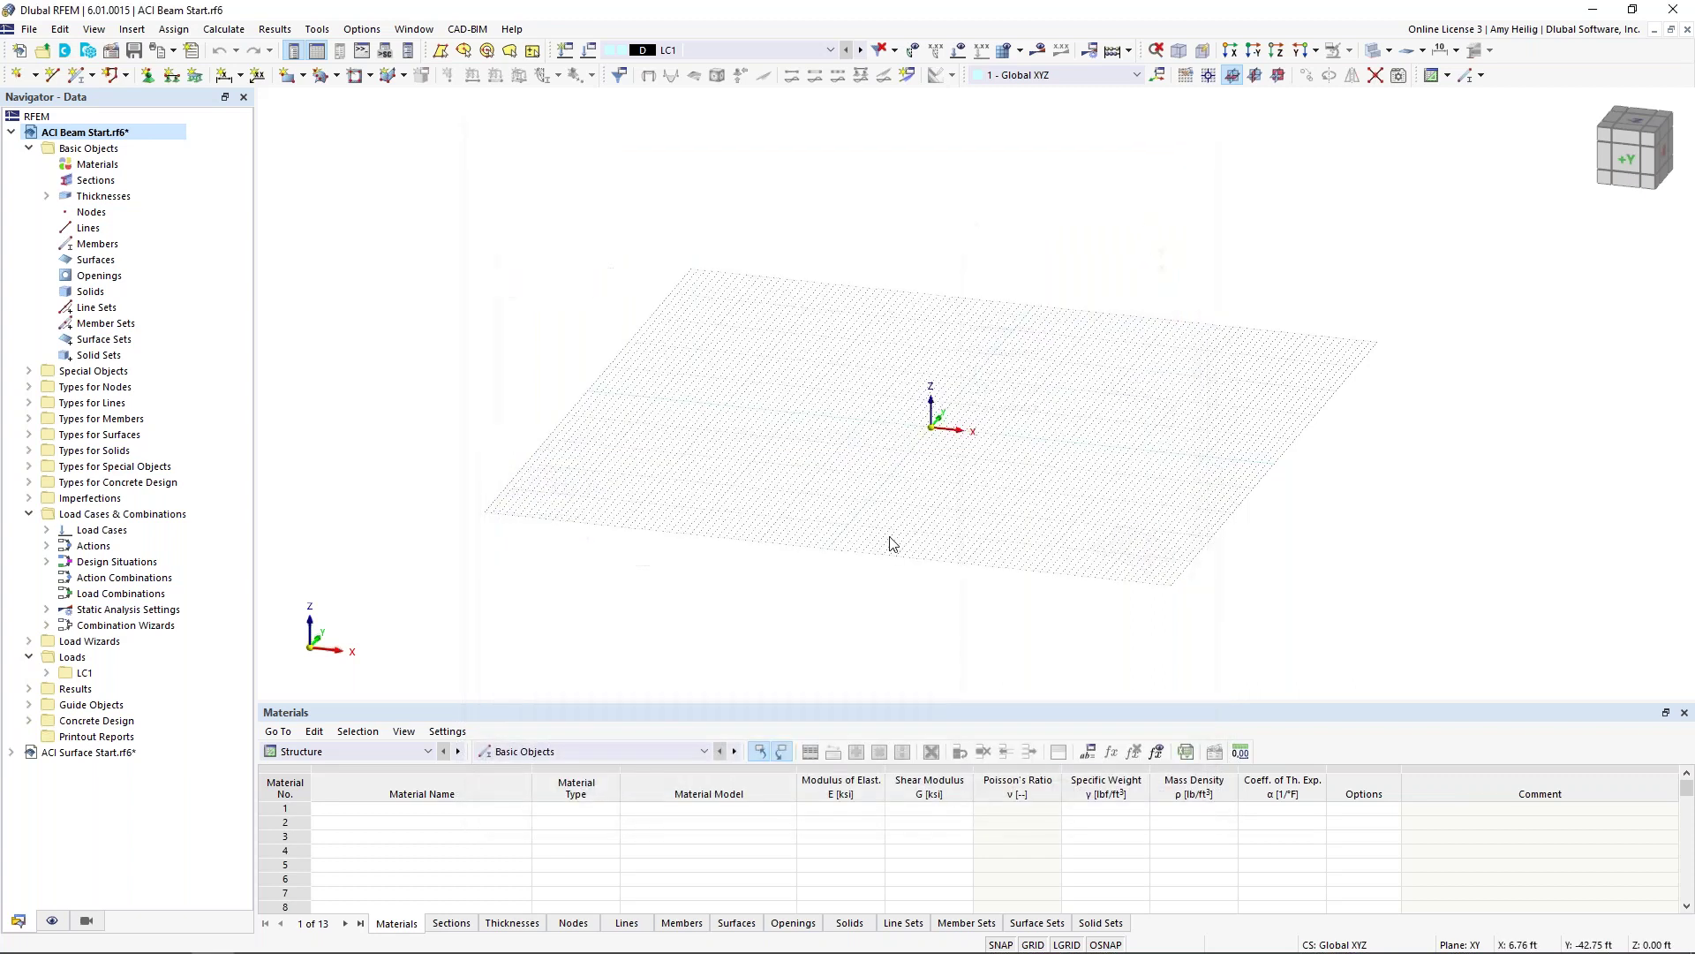
Step: Check the work plane's grid and snap settings, including the grid point spacing, without changing them
{"action": "mouse_move", "coordinate": [919, 495]}
{"action": "middle_mouse_down", "text": "ctrl"}
{"action": "mouse_move", "coordinate": [921, 472]}
{"action": "mouse_move", "coordinate": [976, 466]}
{"action": "mouse_move", "coordinate": [931, 481]}
{"action": "middle_mouse_up", "text": "ctrl"}
{"action": "scroll", "coordinate": [932, 475], "scroll_direction": "up", "scroll_amount": 3}
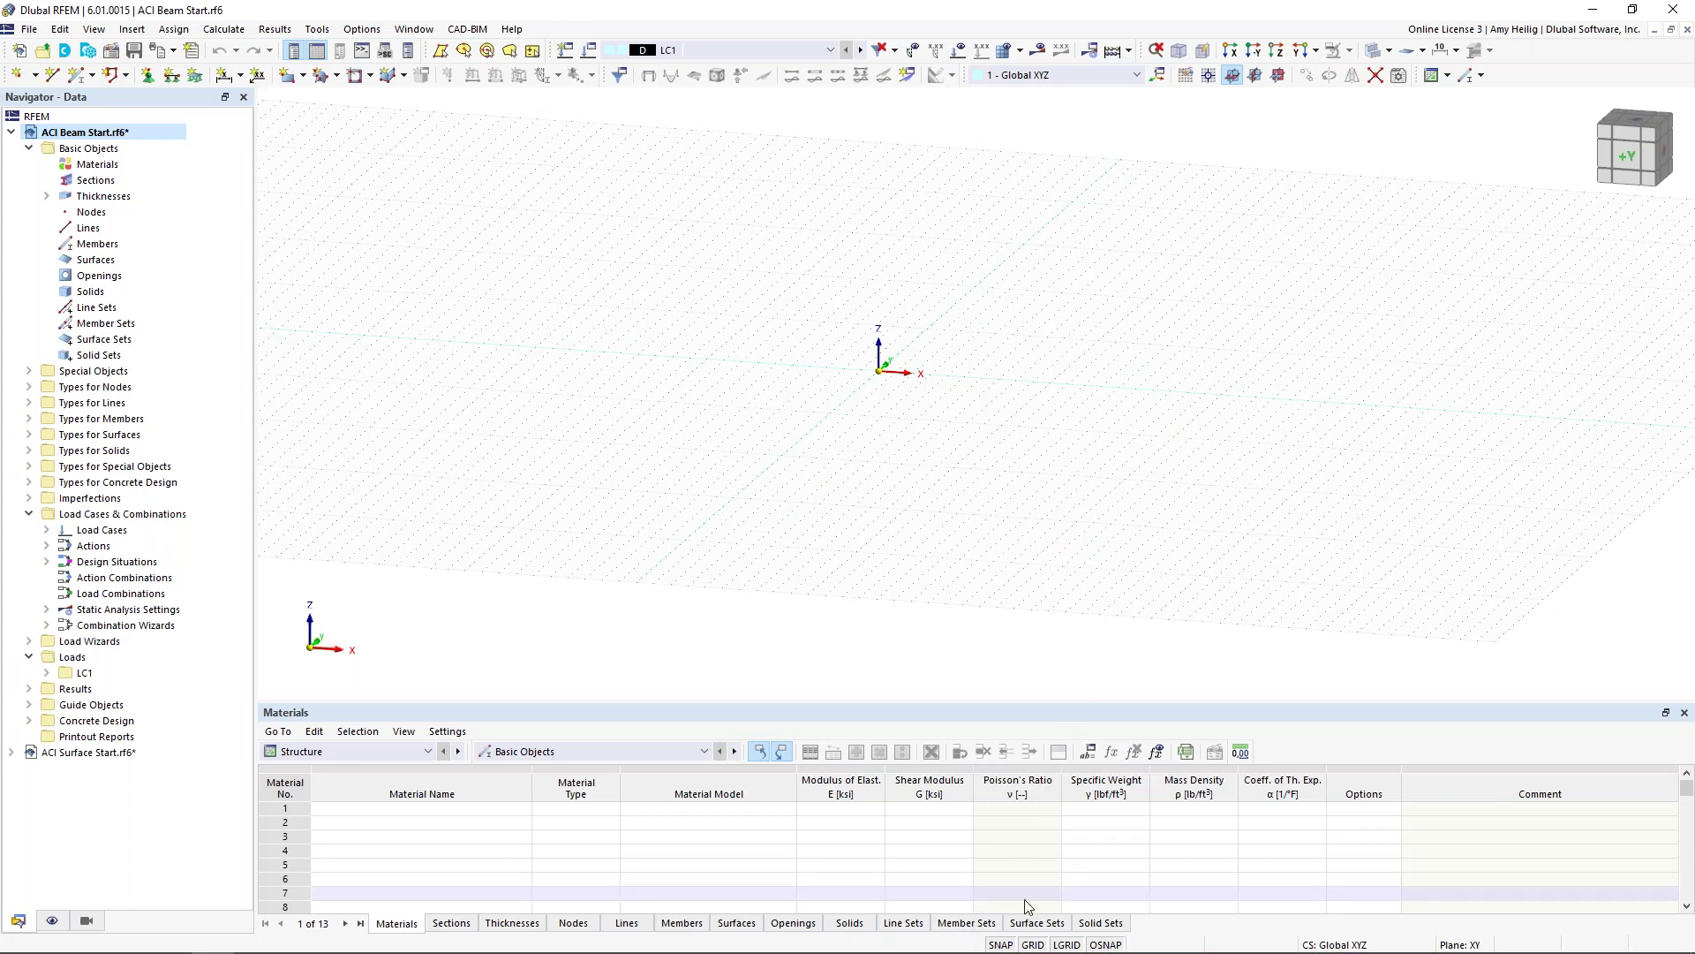
{"action": "right_click", "coordinate": [1033, 945]}
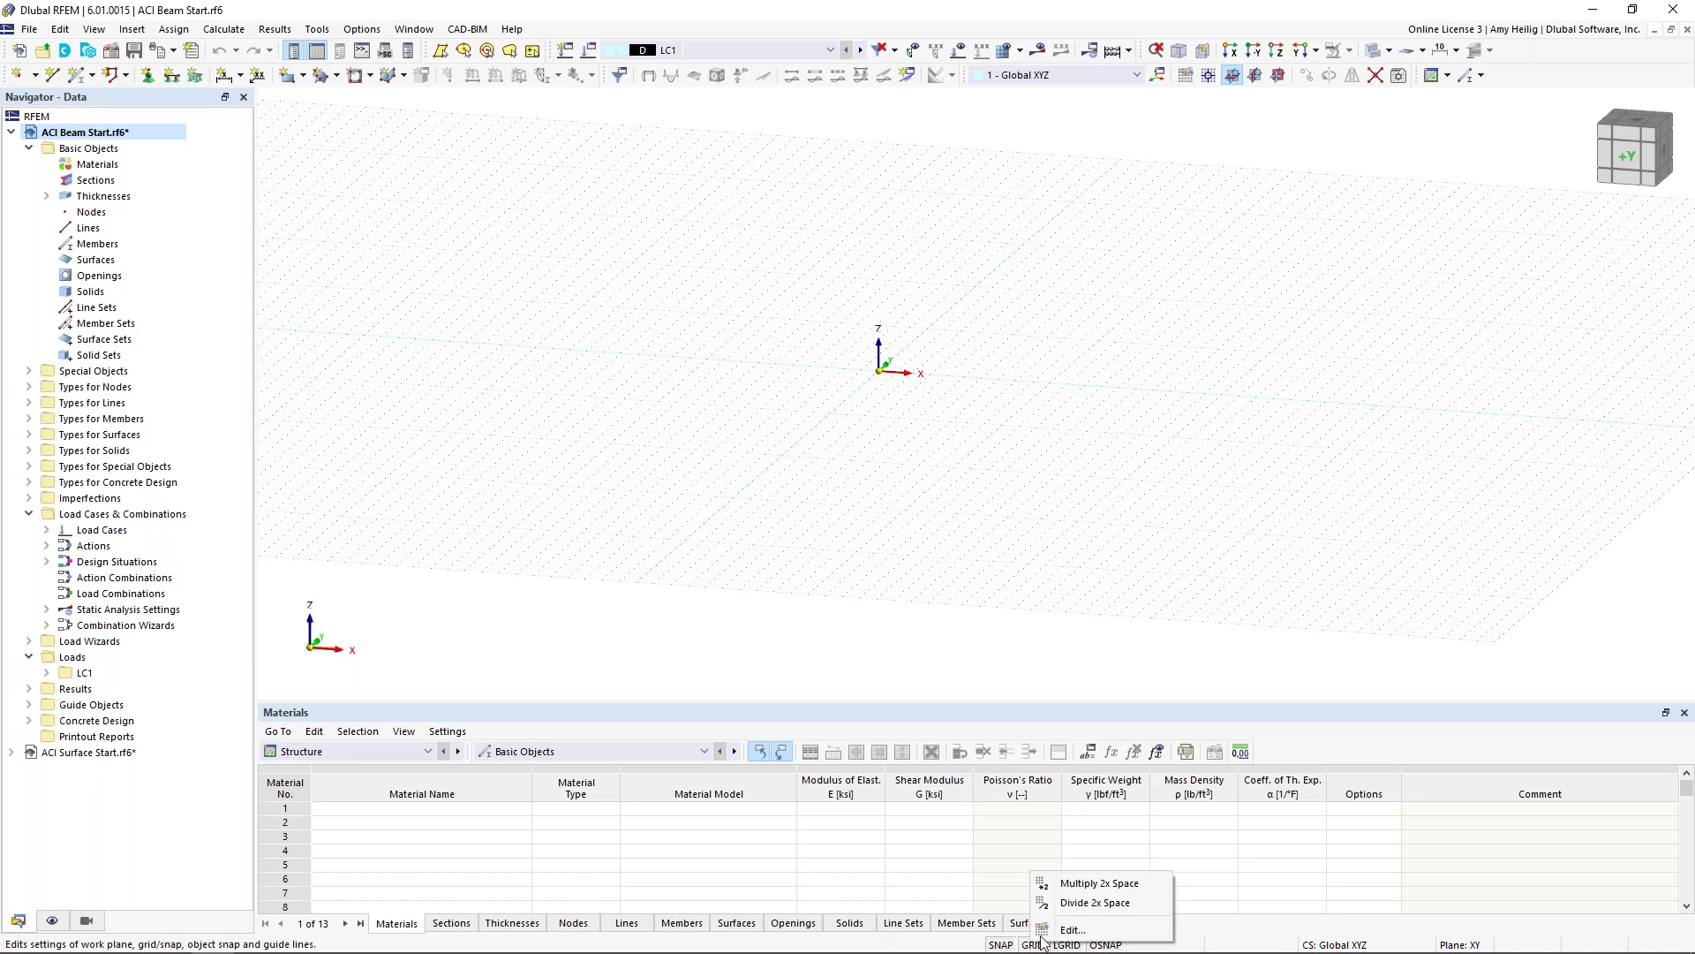
{"action": "left_click", "coordinate": [1055, 924]}
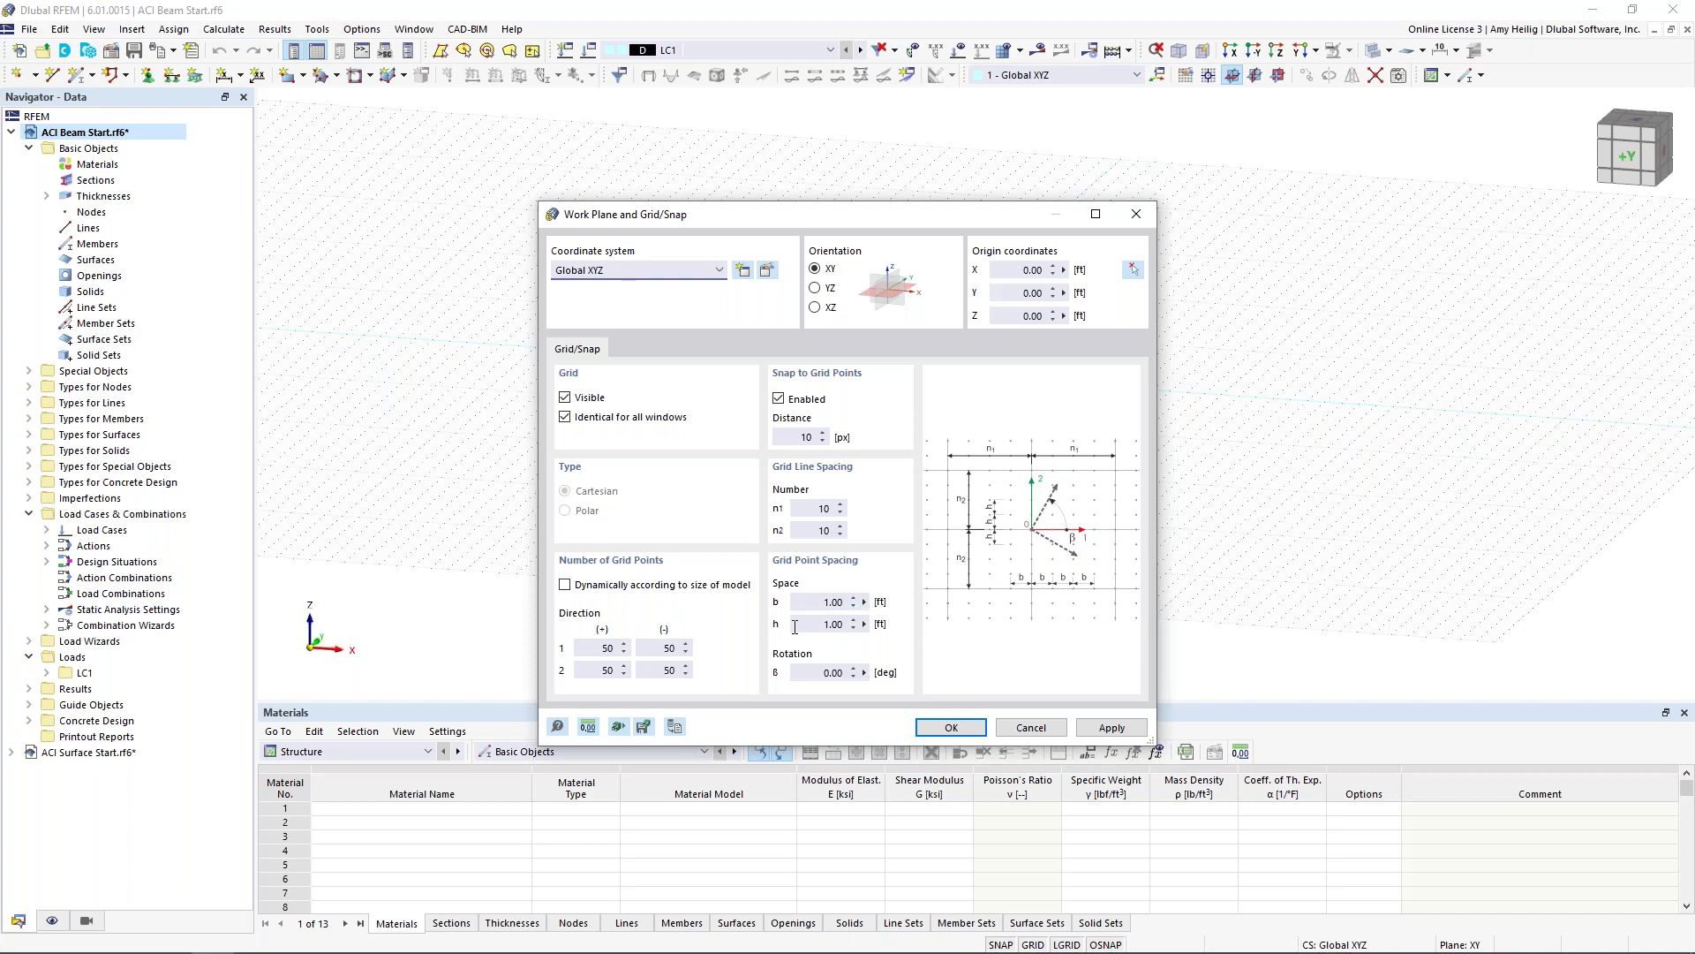
{"action": "left_click", "coordinate": [676, 728]}
{"action": "left_click", "coordinate": [1030, 727]}
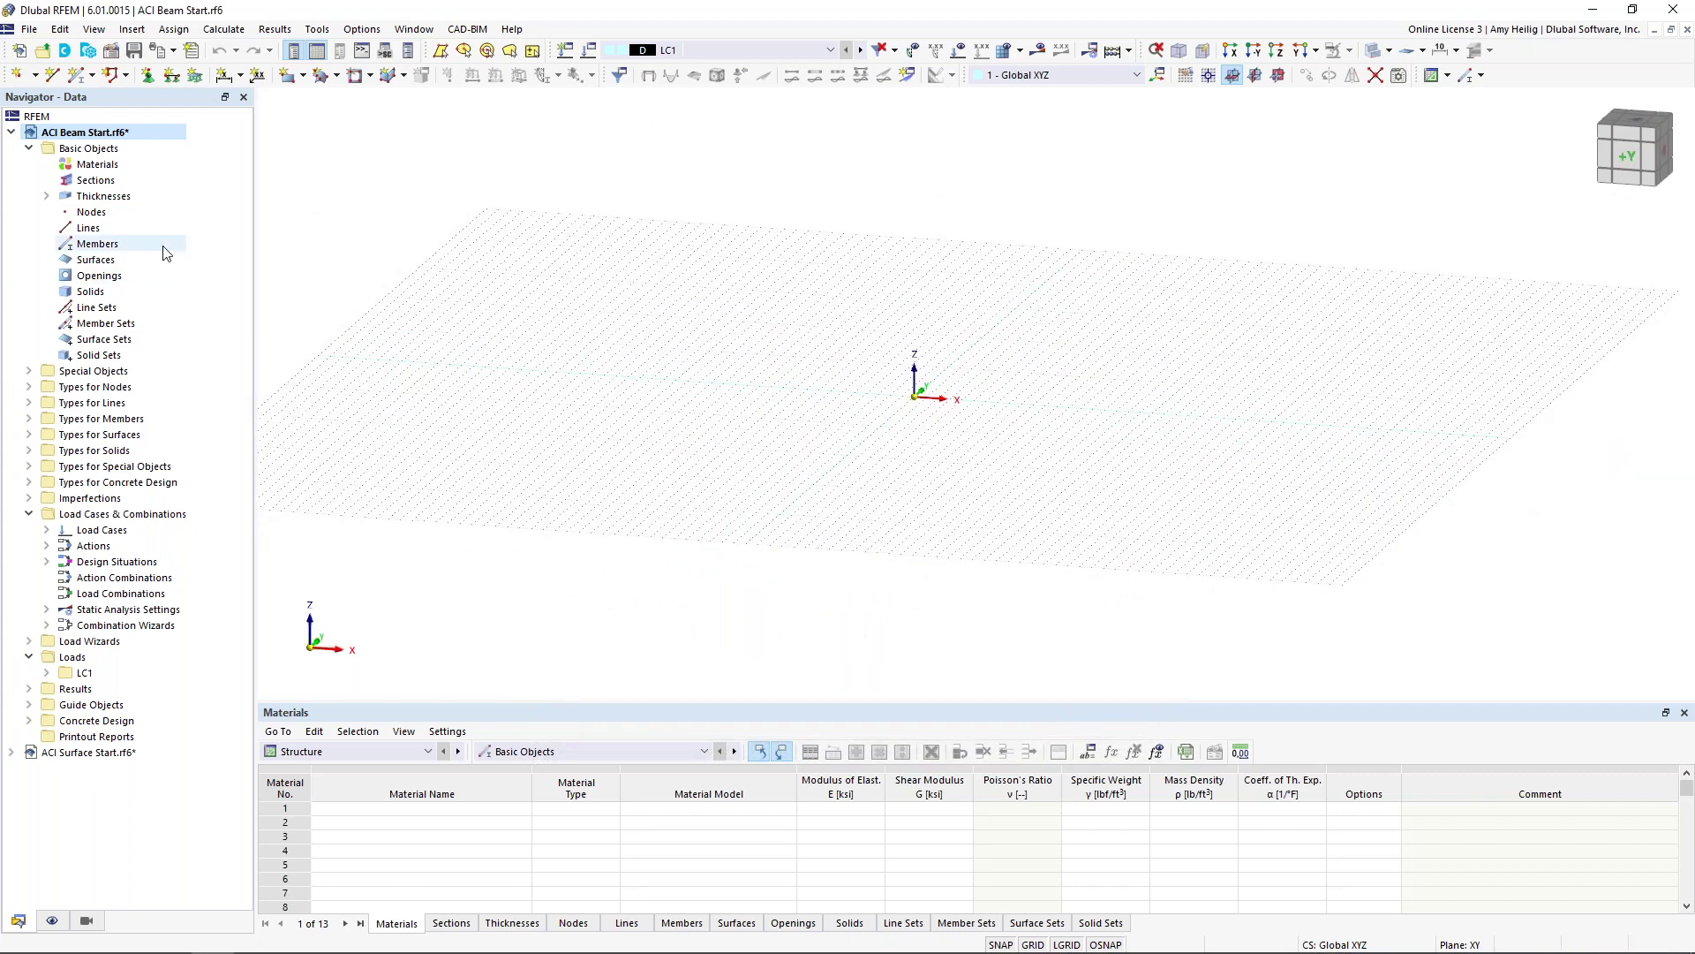
Step: Create a new material from the library, filtered to Concrete and ACI 318-19, using Concrete f'c = 4000 psi
{"action": "right_click", "coordinate": [95, 168]}
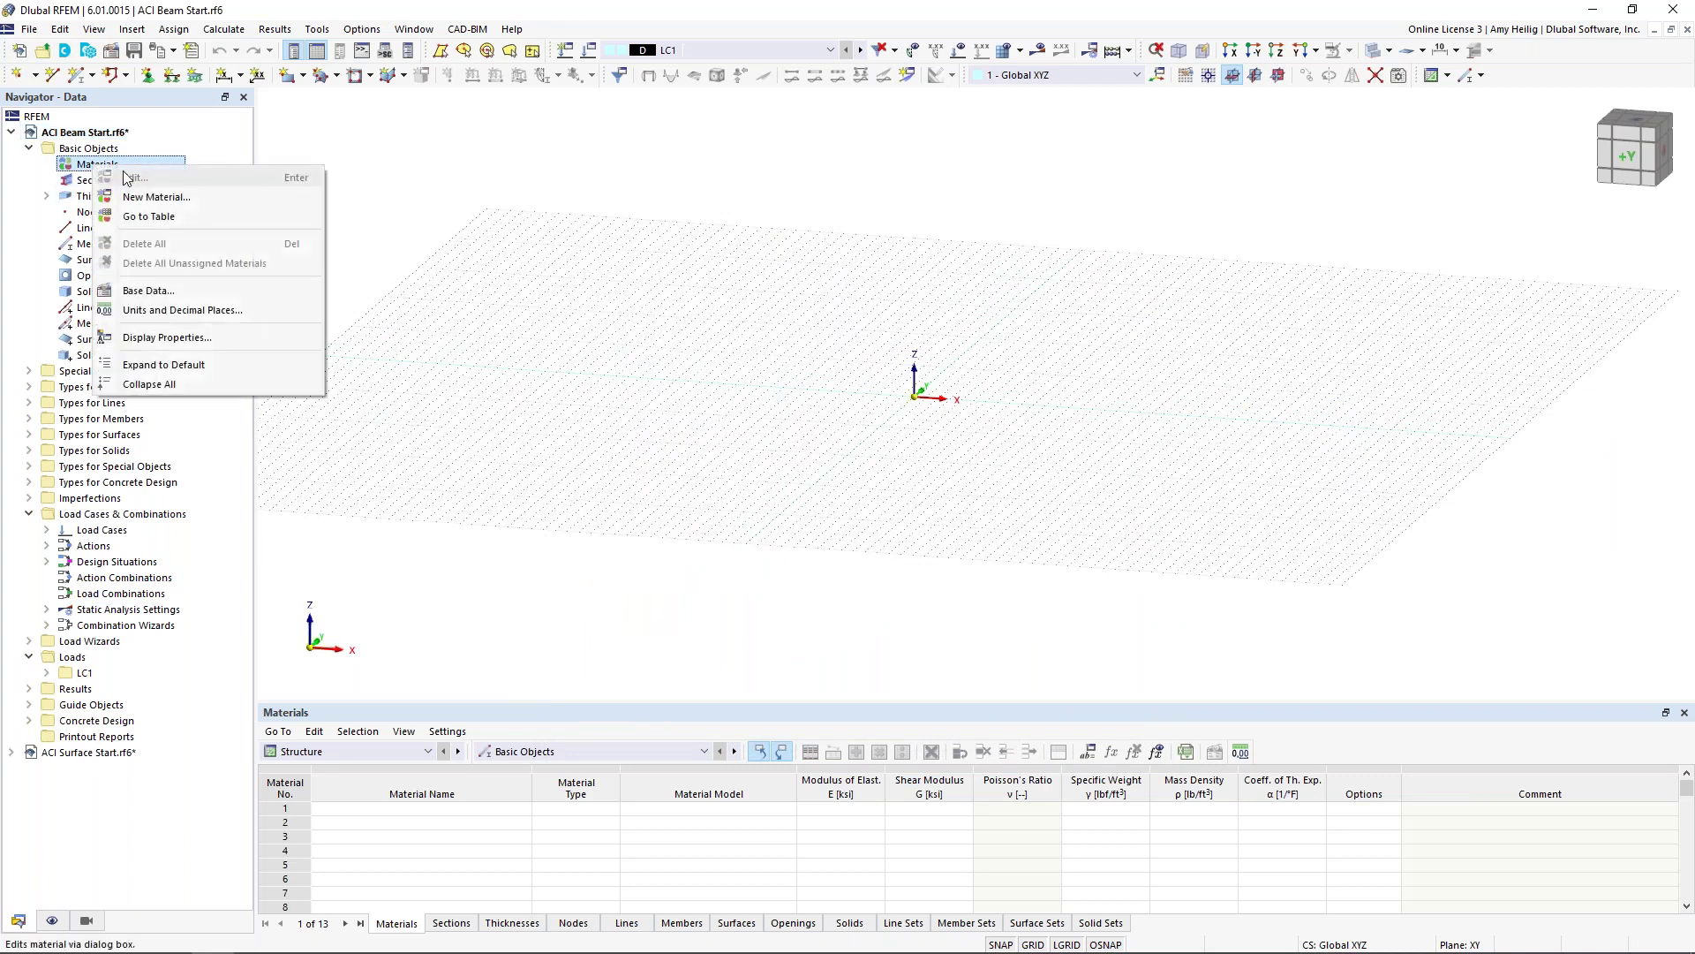
{"action": "left_click", "coordinate": [141, 198]}
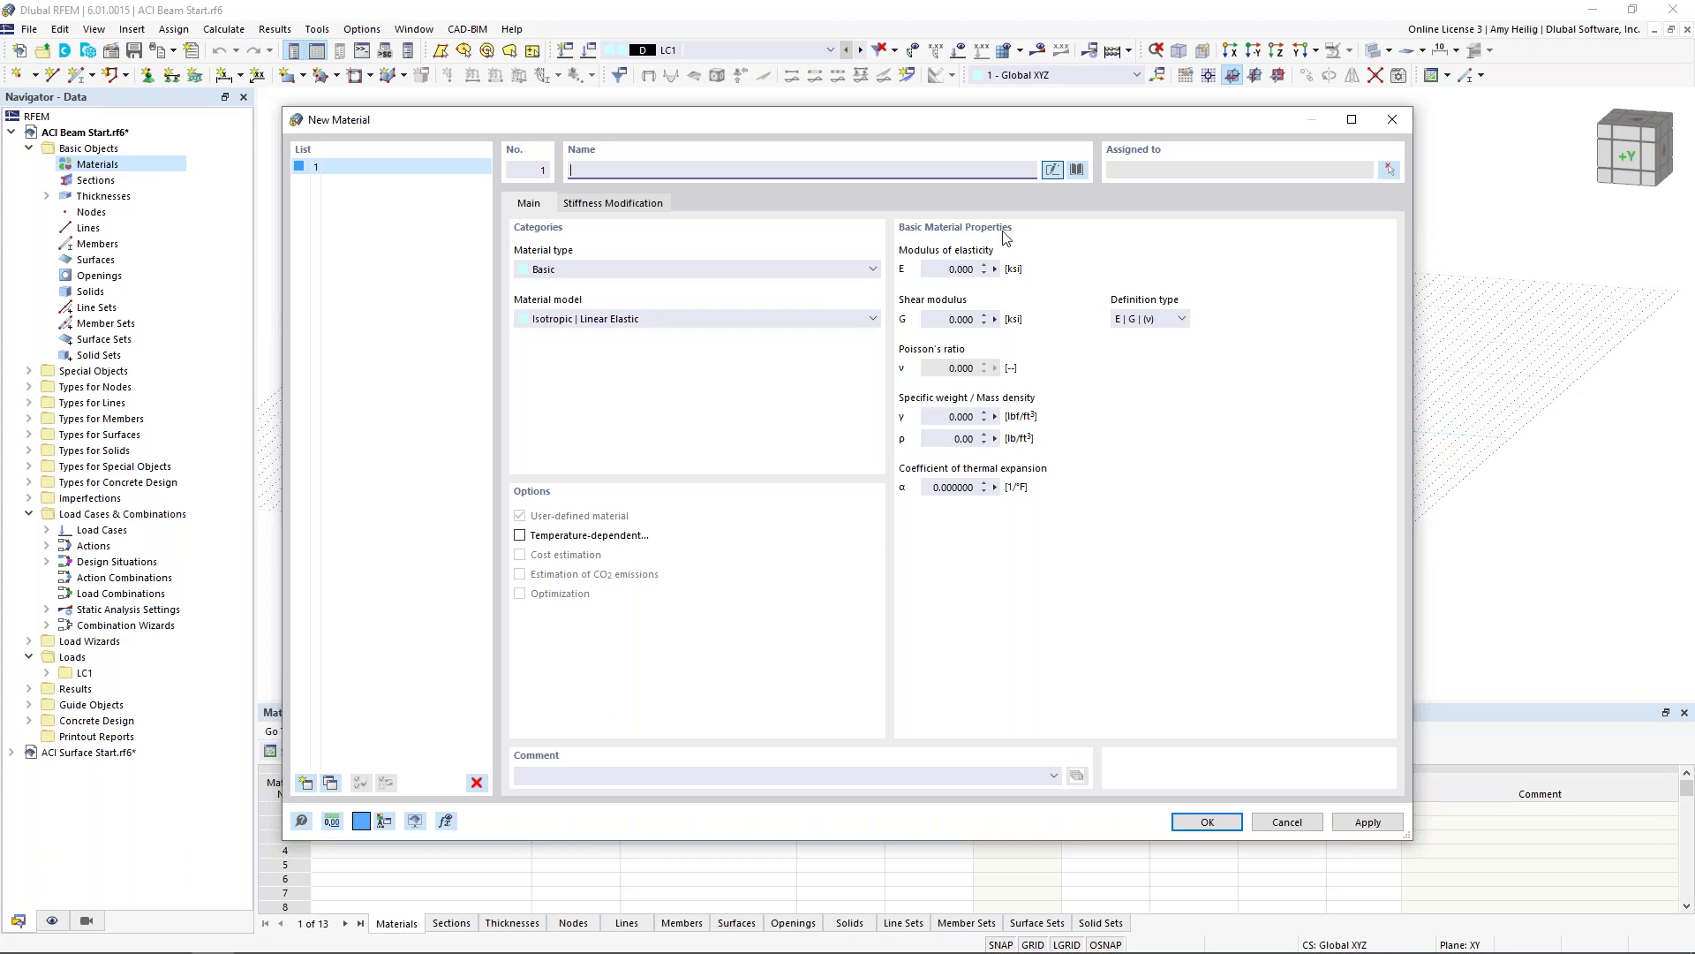
{"action": "left_click", "coordinate": [1077, 171]}
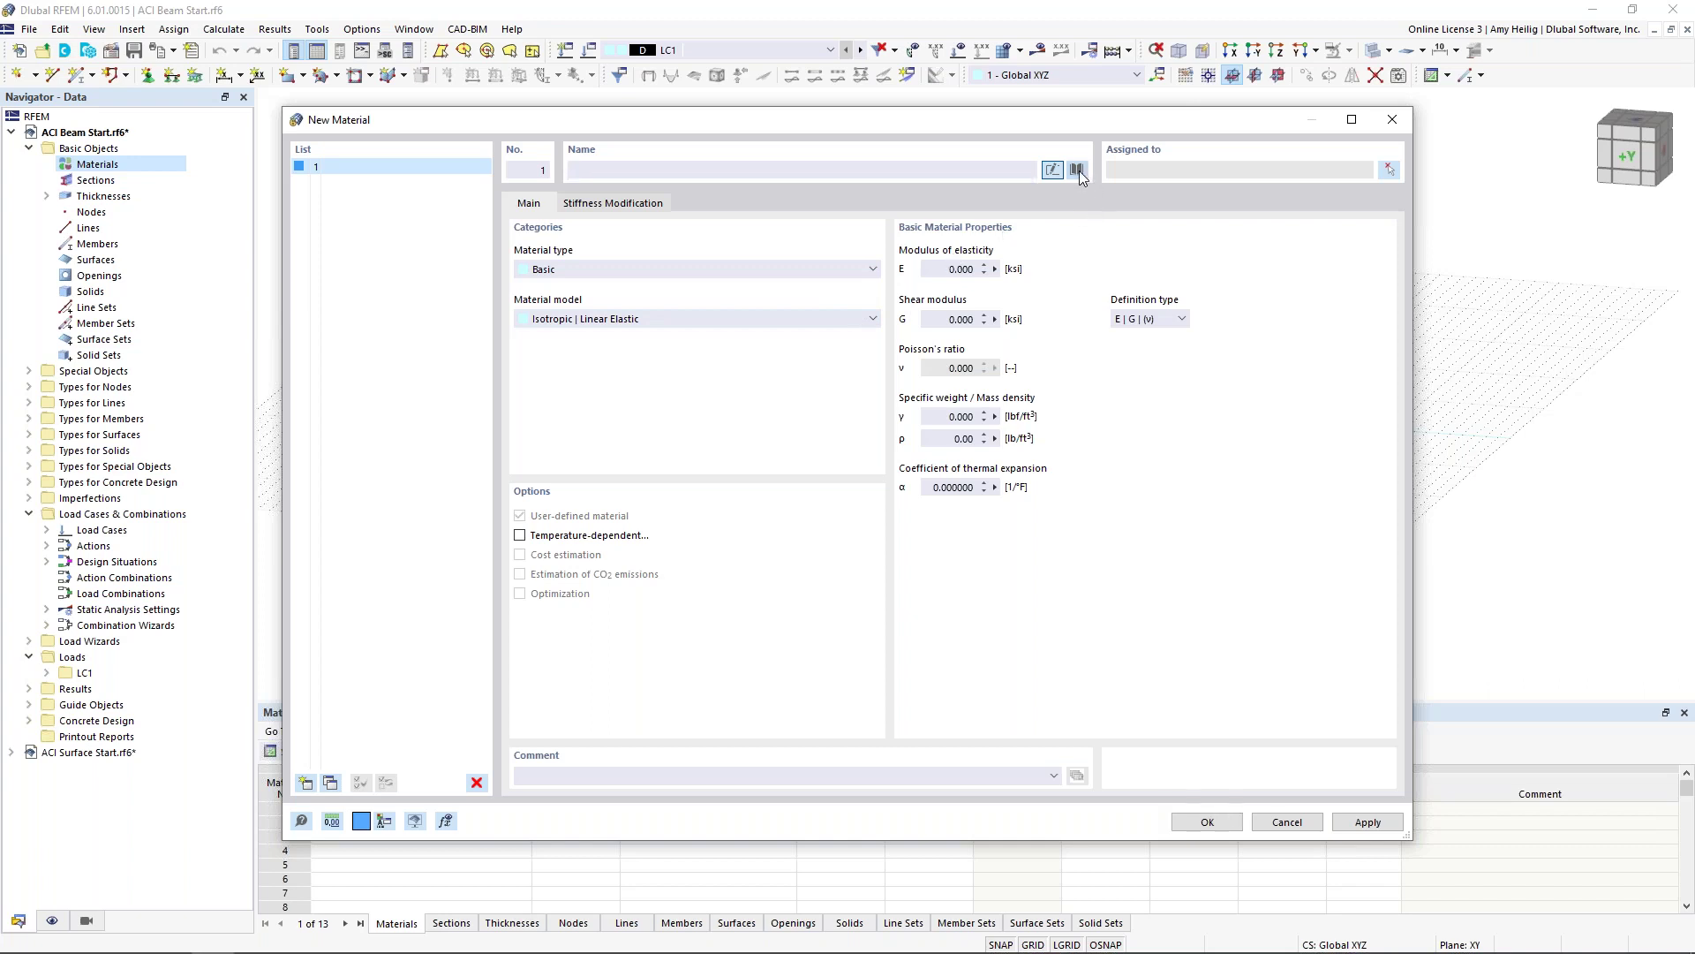
{"action": "left_click", "coordinate": [361, 235]}
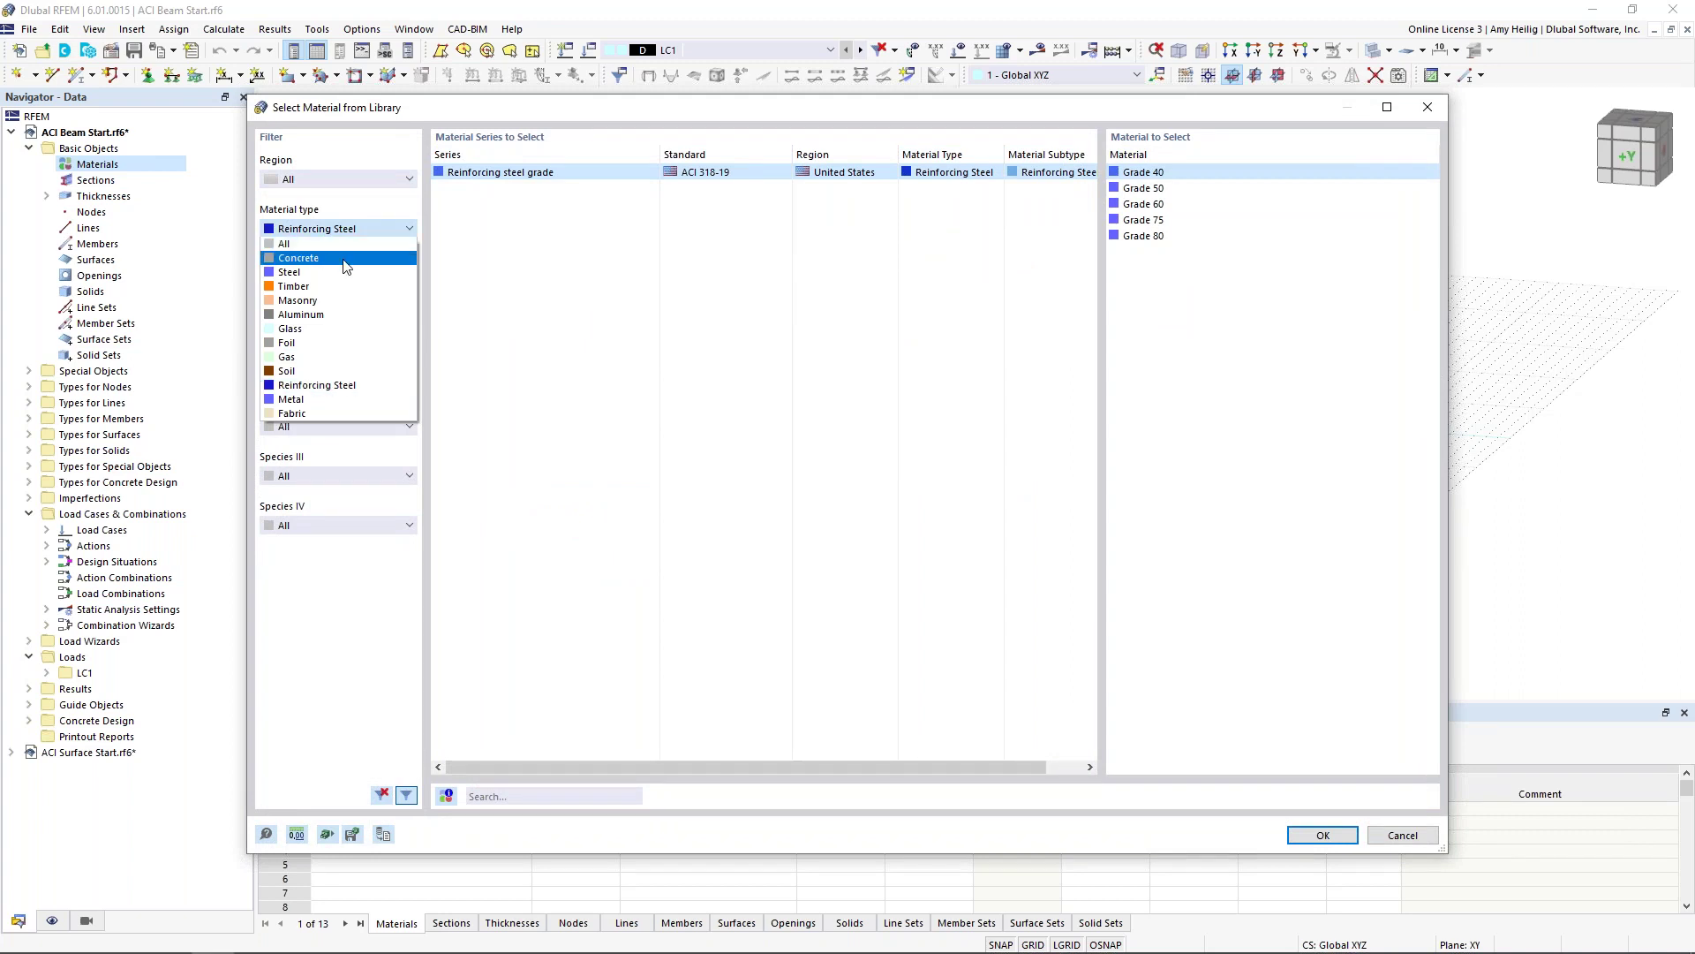
{"action": "left_click", "coordinate": [345, 257]}
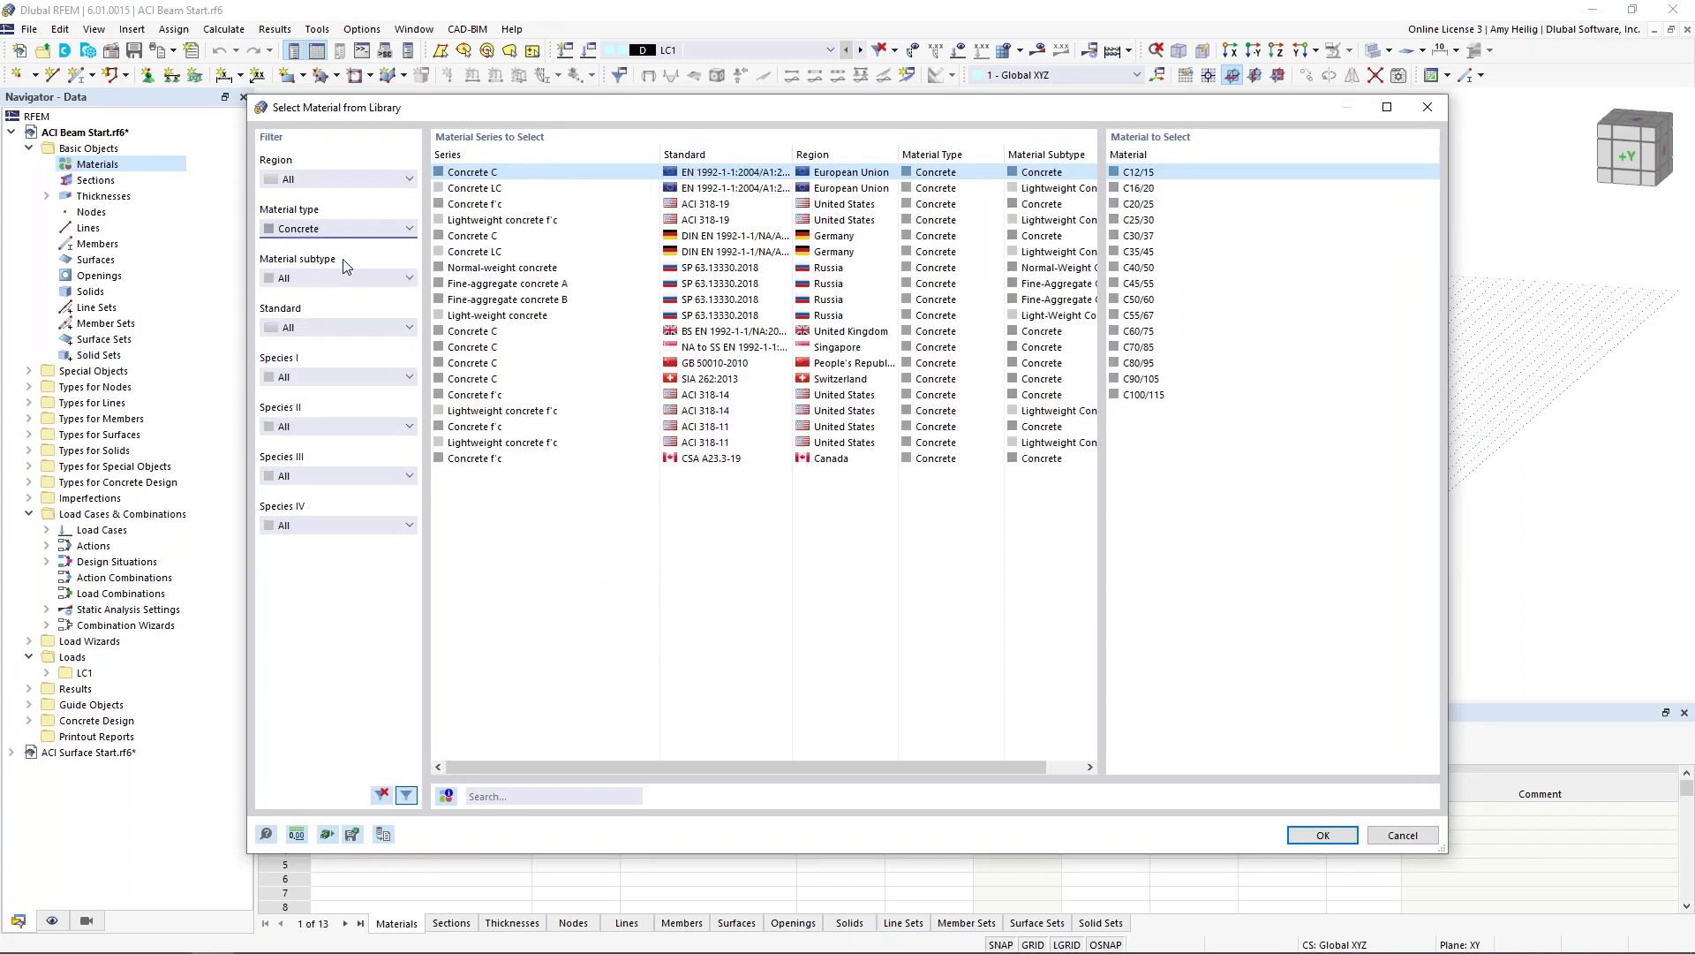
{"action": "left_click", "coordinate": [325, 323]}
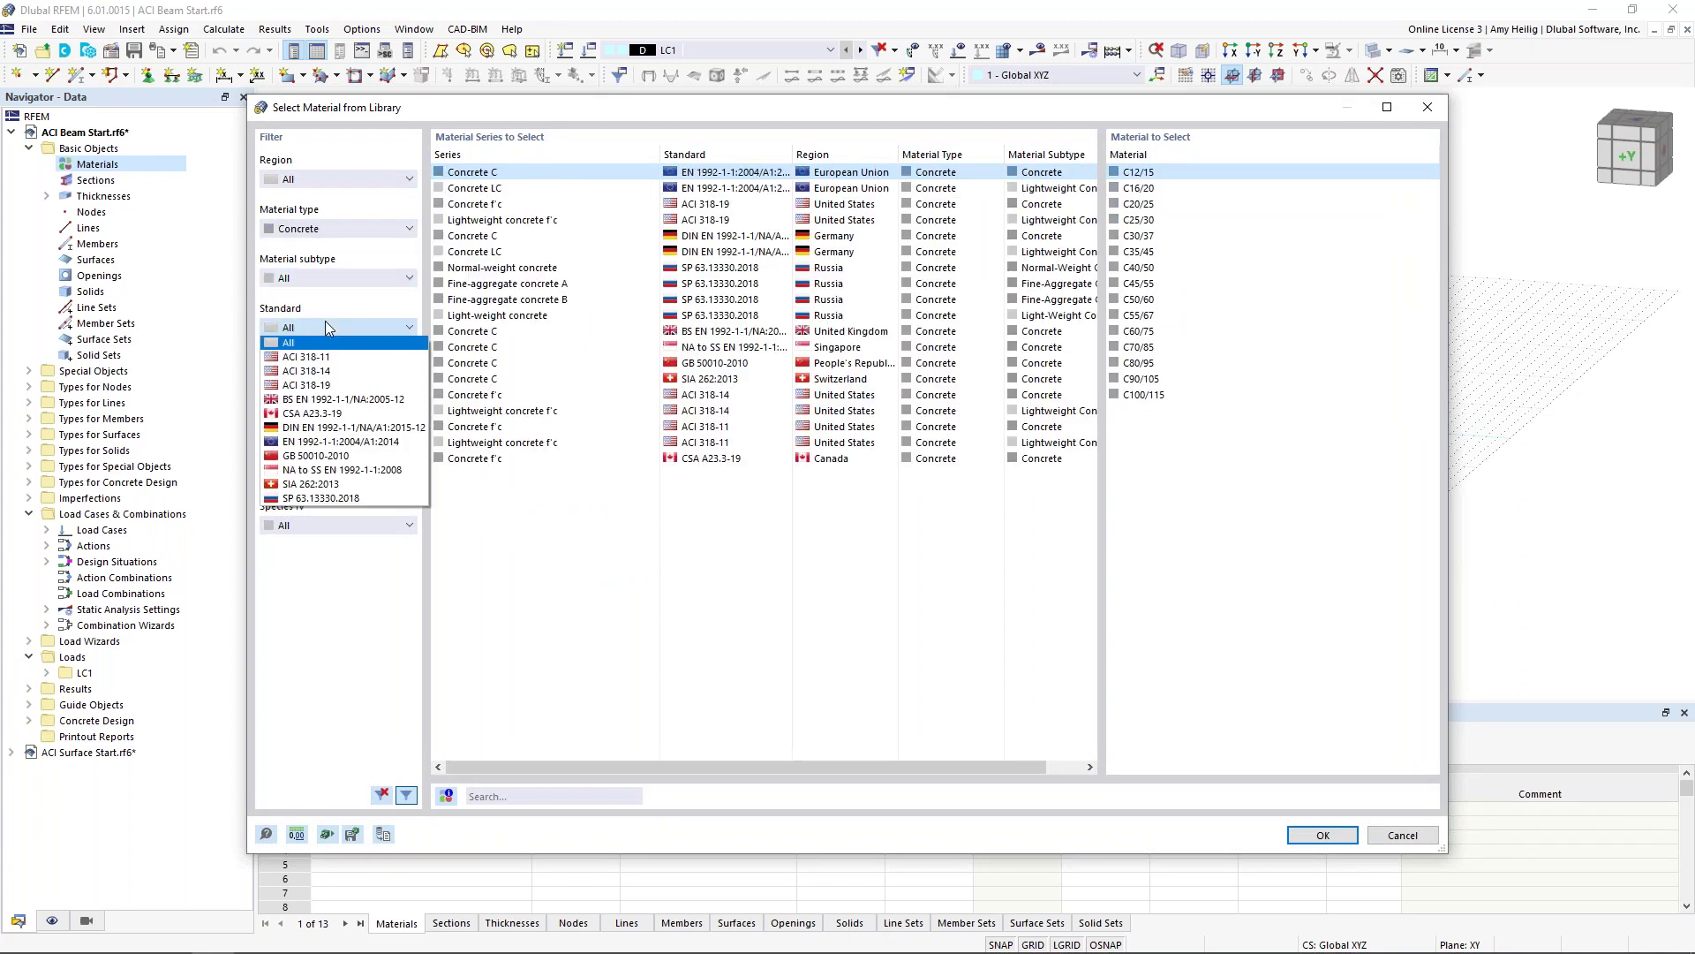
{"action": "left_click", "coordinate": [321, 386]}
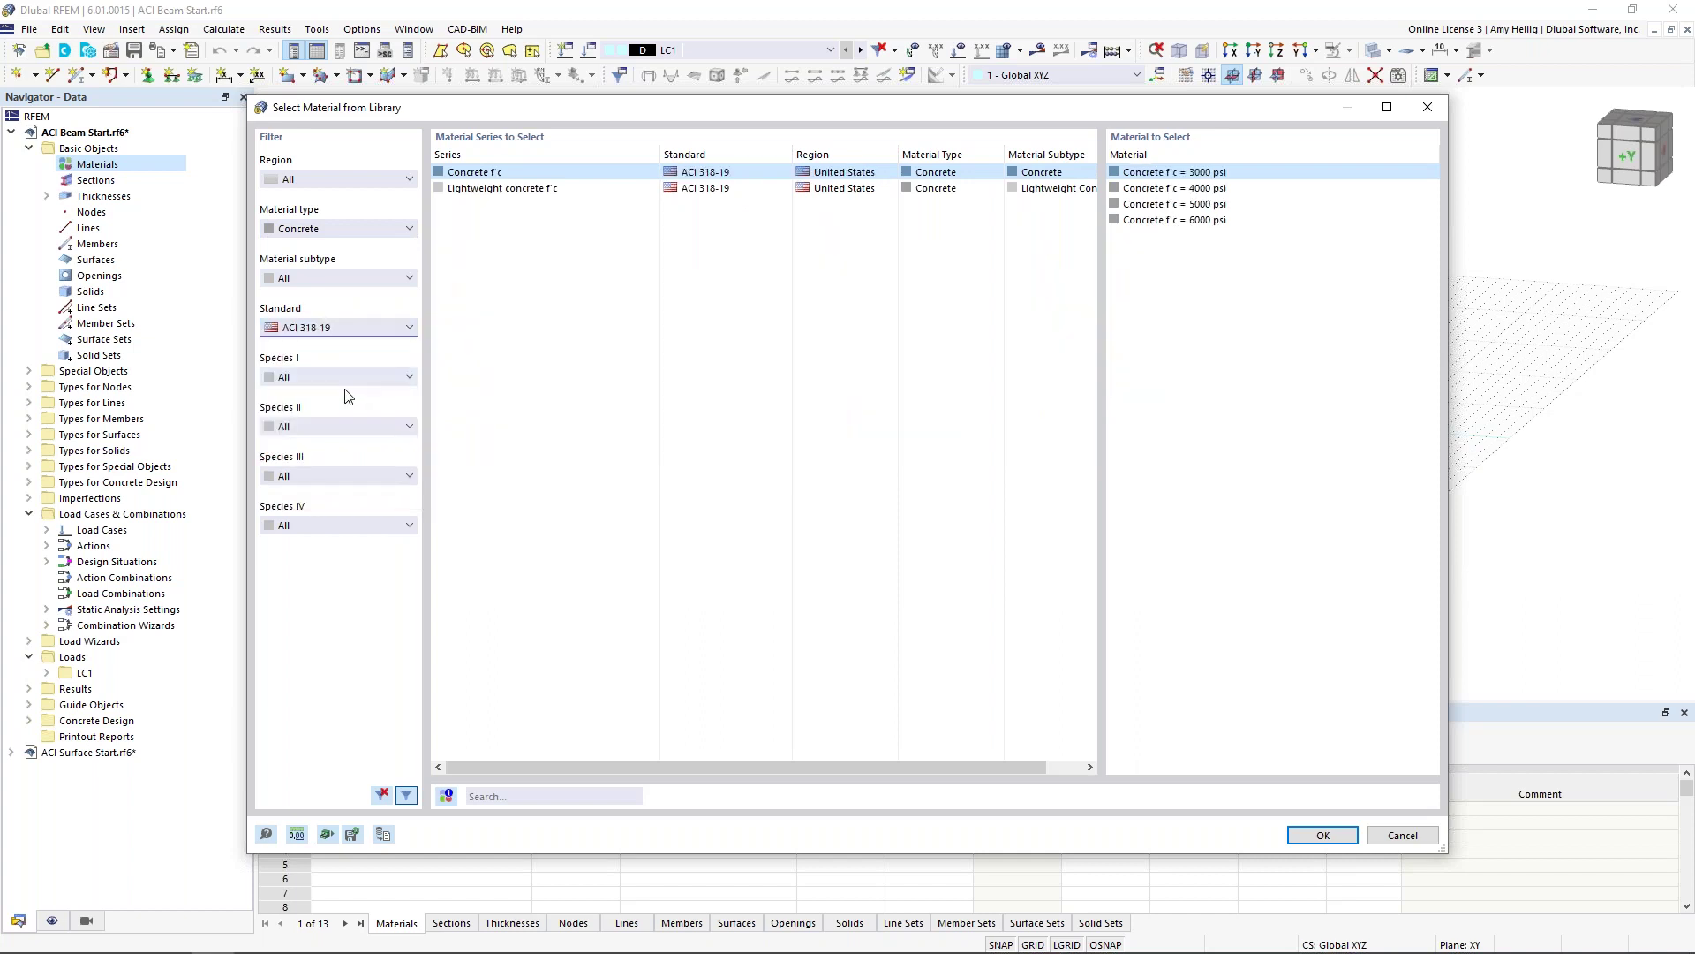
{"action": "left_click", "coordinate": [1129, 190]}
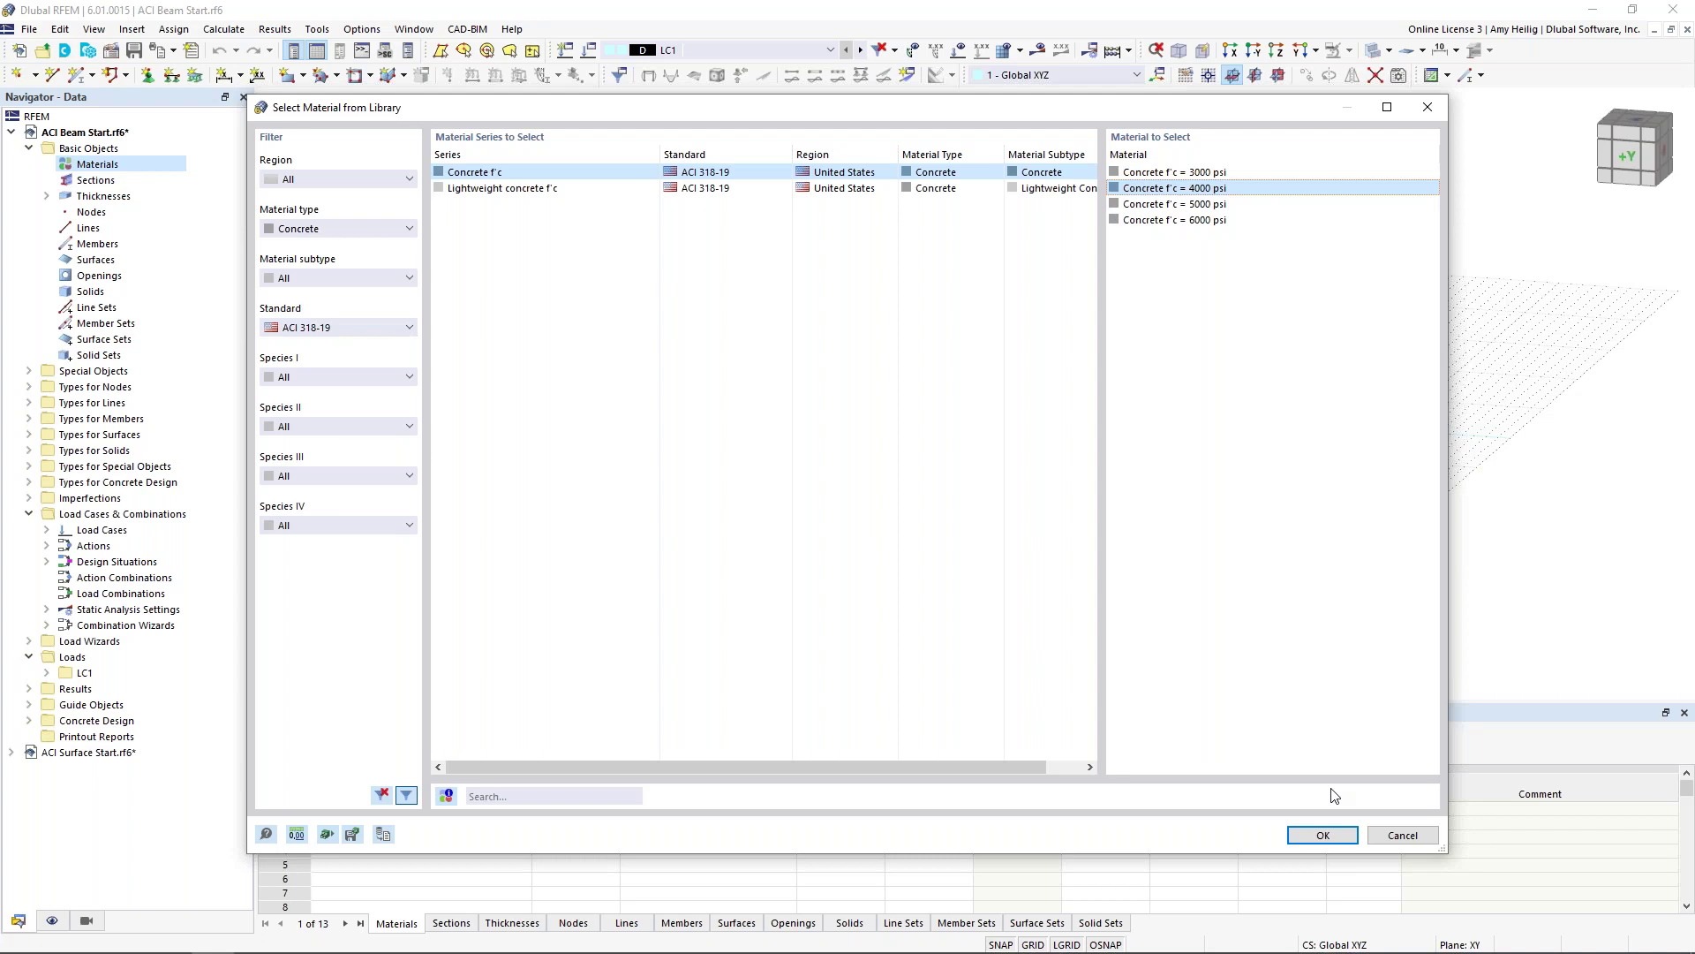
{"action": "left_click", "coordinate": [1319, 835]}
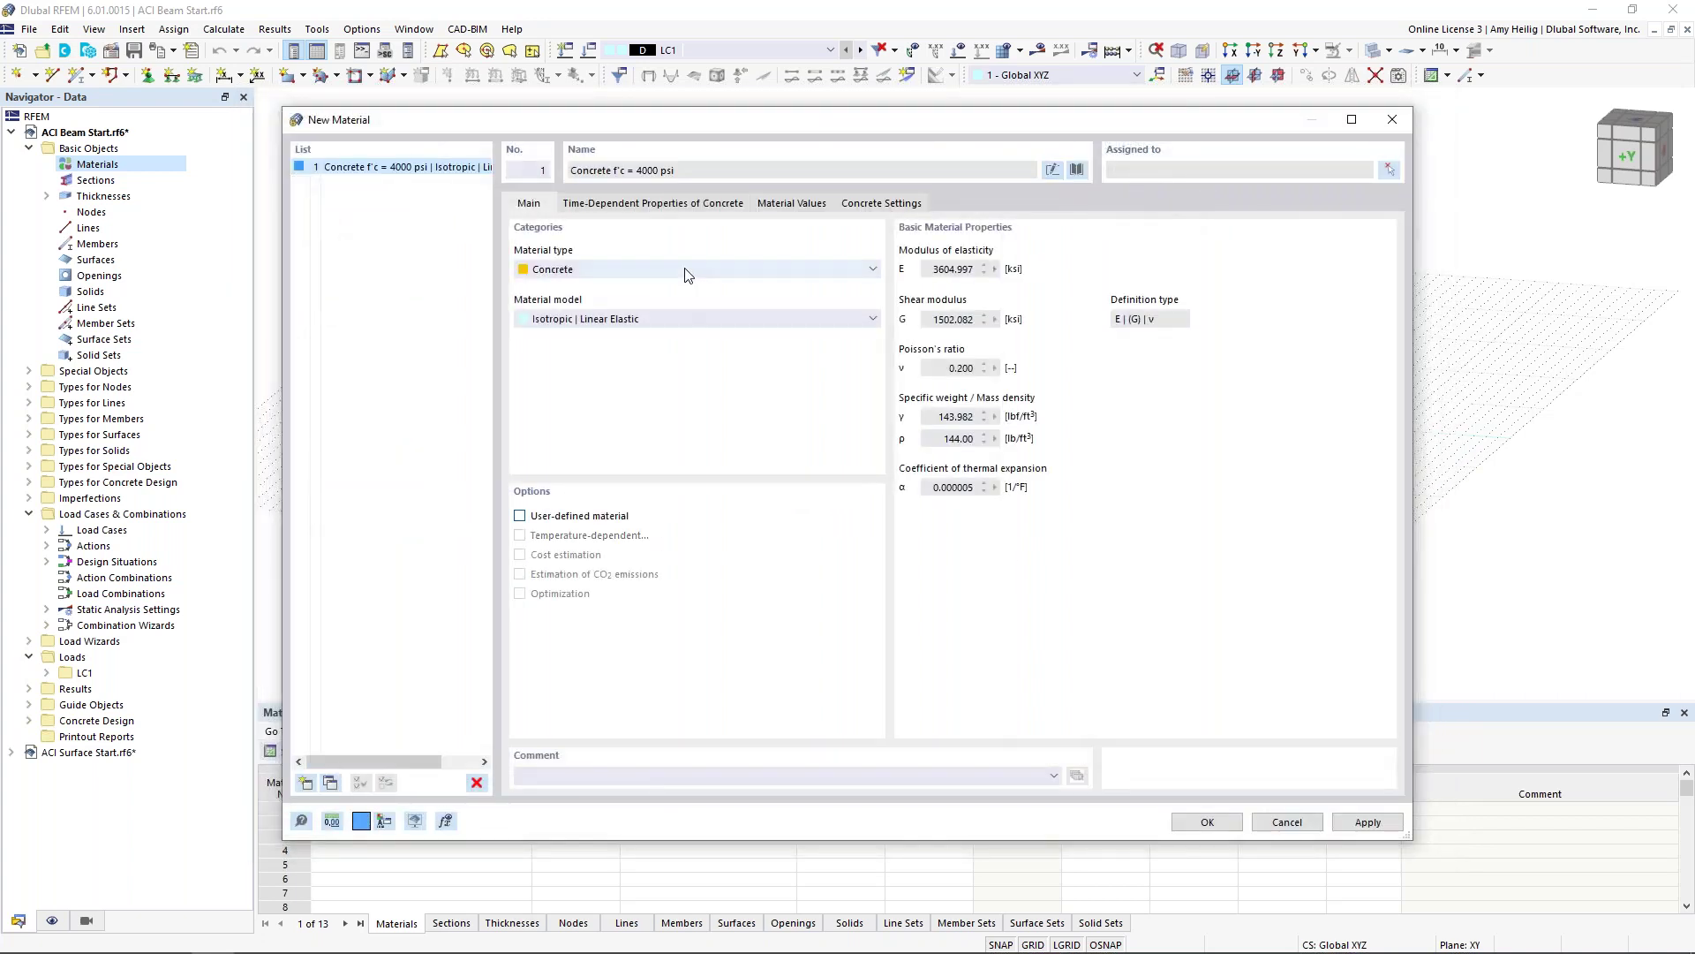
Step: Inspect the creep and shrinkage options in the concrete's time-dependent properties, leaving both disabled
{"action": "left_click", "coordinate": [650, 203]}
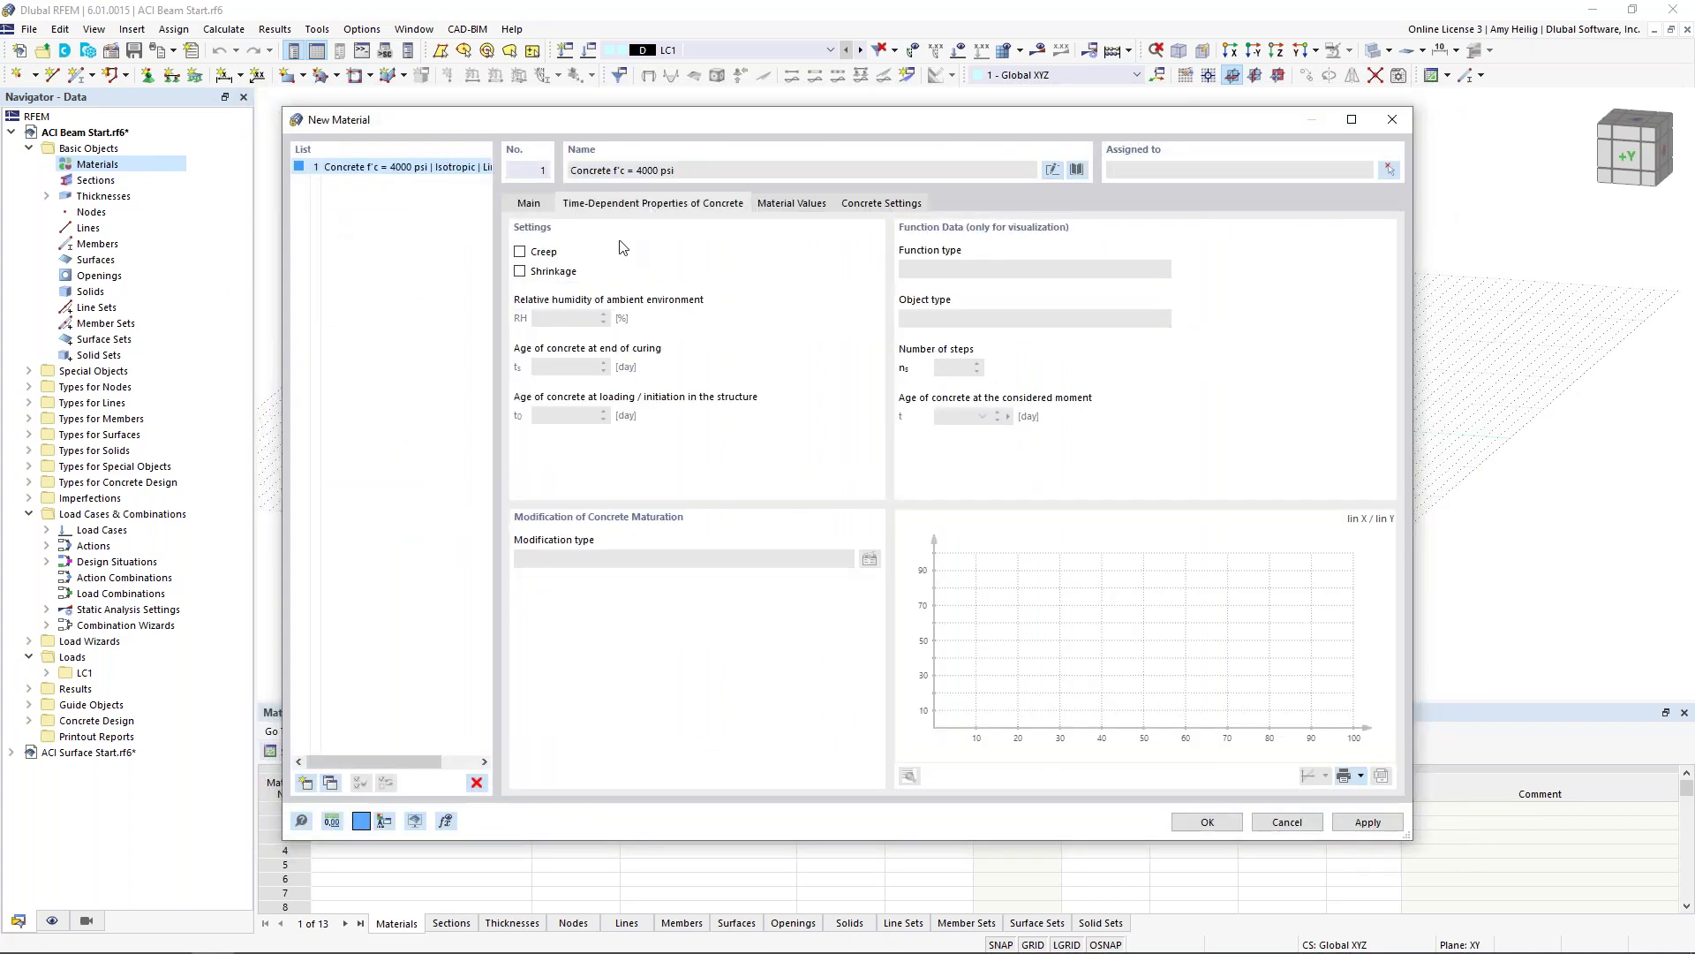
{"action": "left_click", "coordinate": [520, 252]}
{"action": "left_click", "coordinate": [520, 271]}
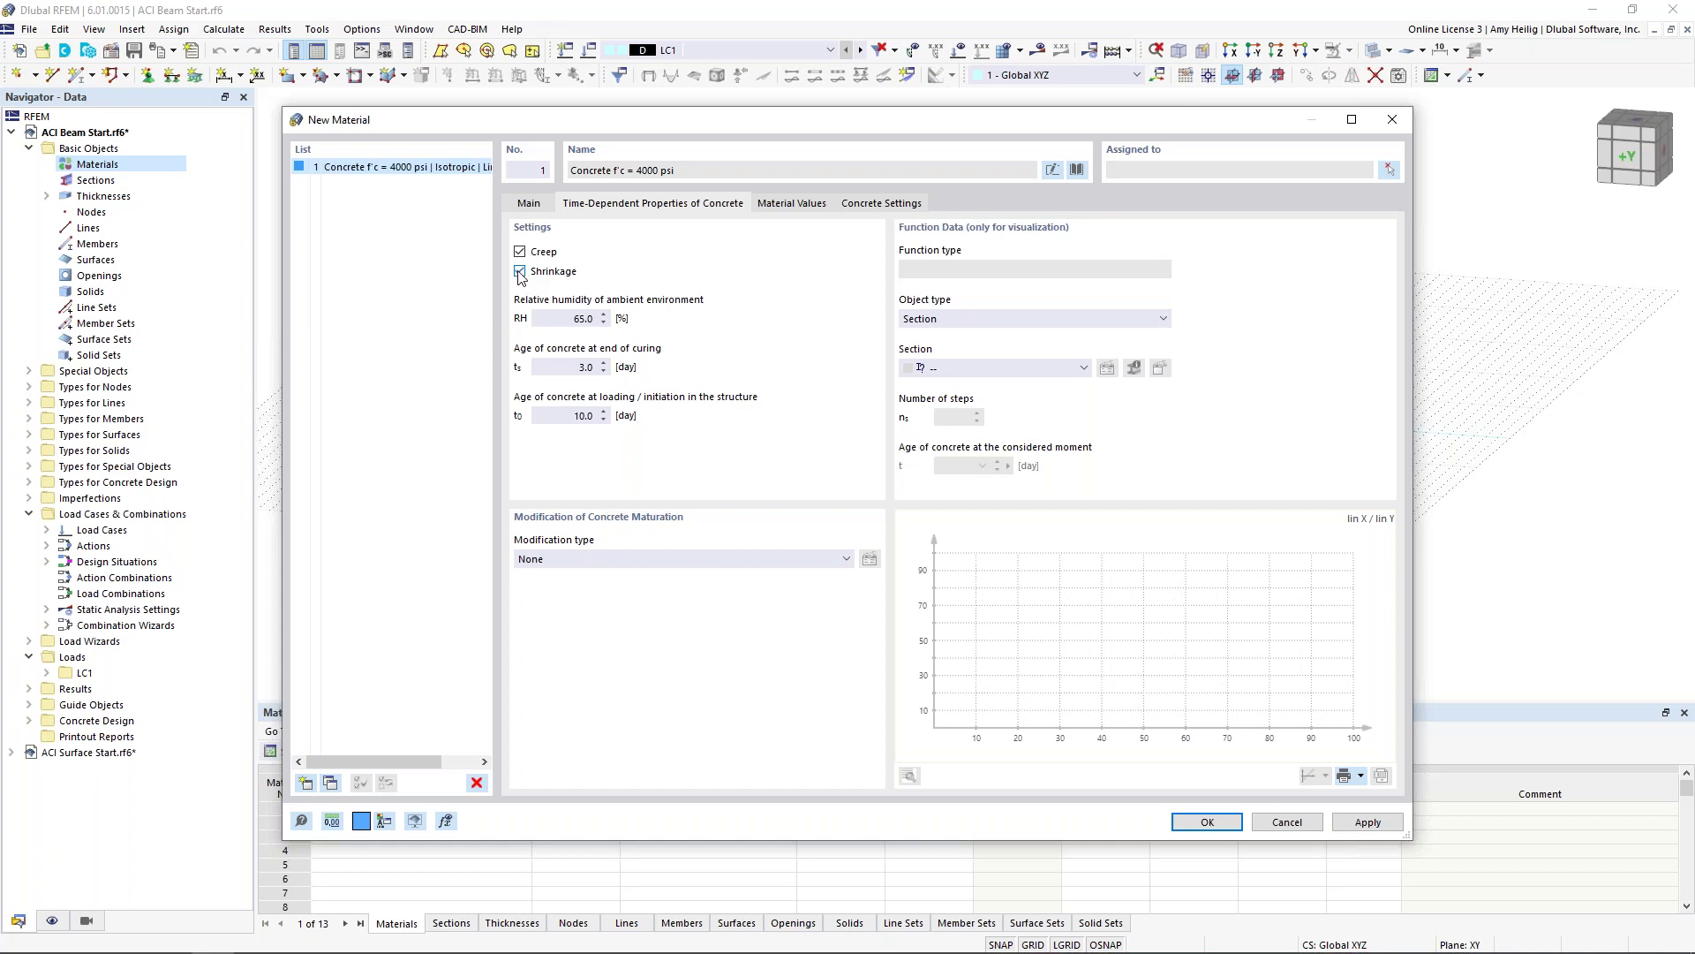
{"action": "left_click", "coordinate": [520, 271]}
{"action": "left_click", "coordinate": [520, 252]}
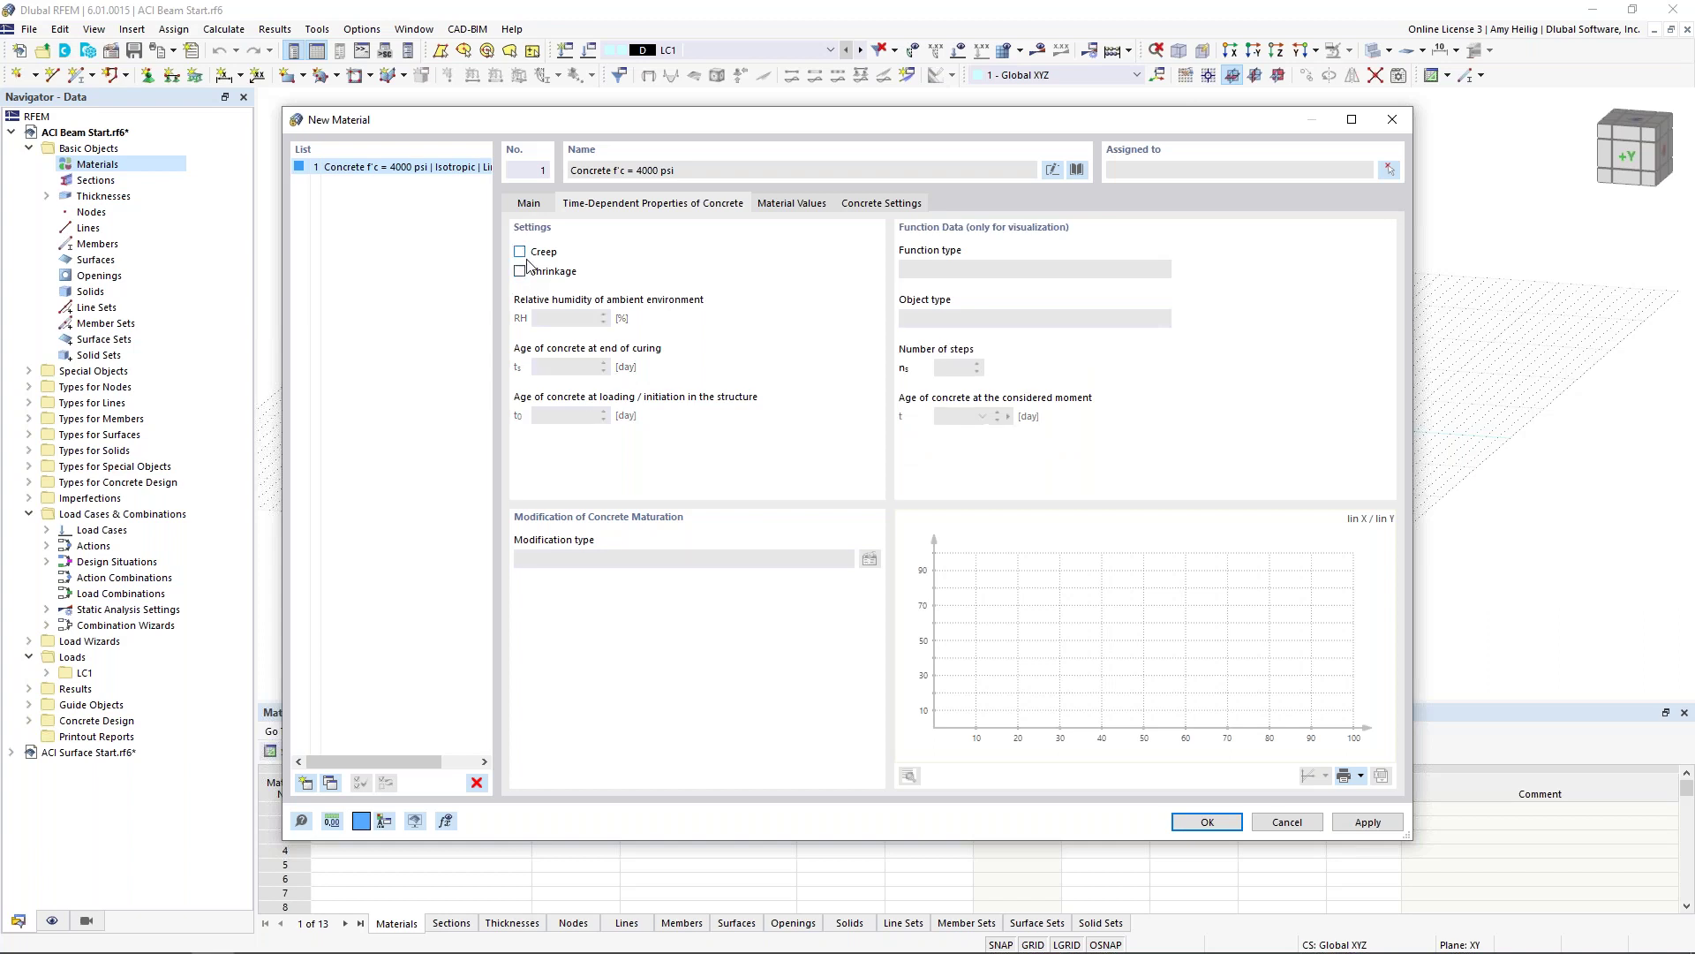
{"action": "left_click", "coordinate": [530, 204]}
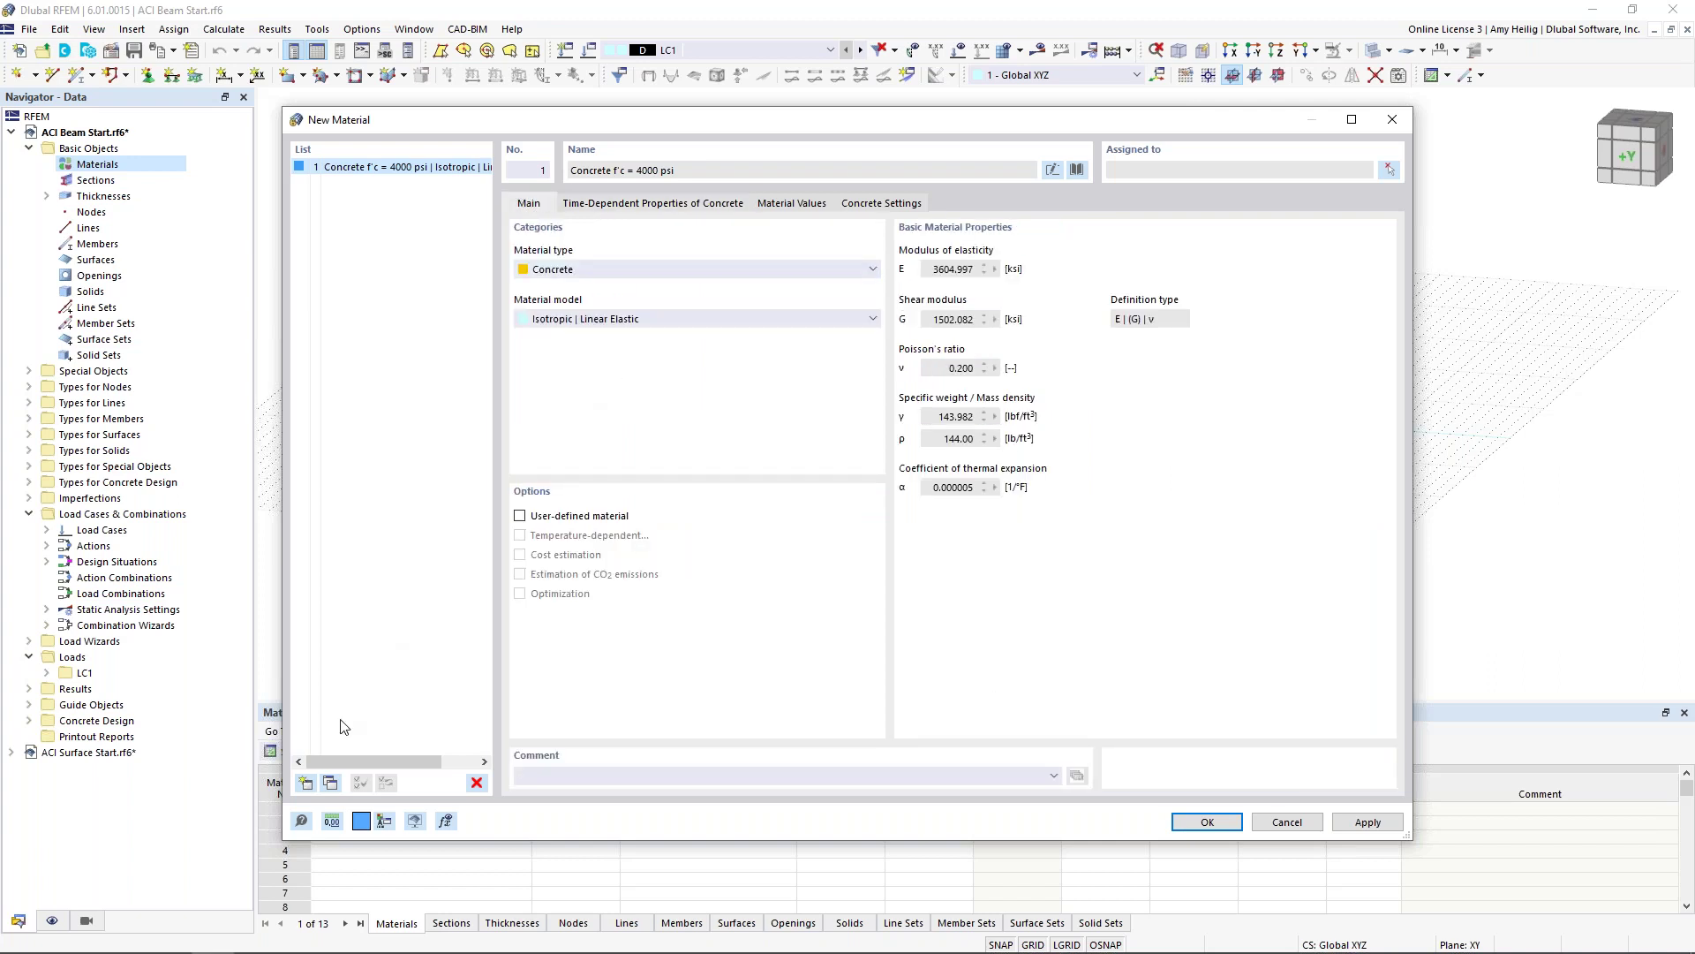
Step: Add a second material, ACI 318-19 reinforcing steel Grade 60 from the library, and save both to the model's material list
{"action": "left_click", "coordinate": [304, 783]}
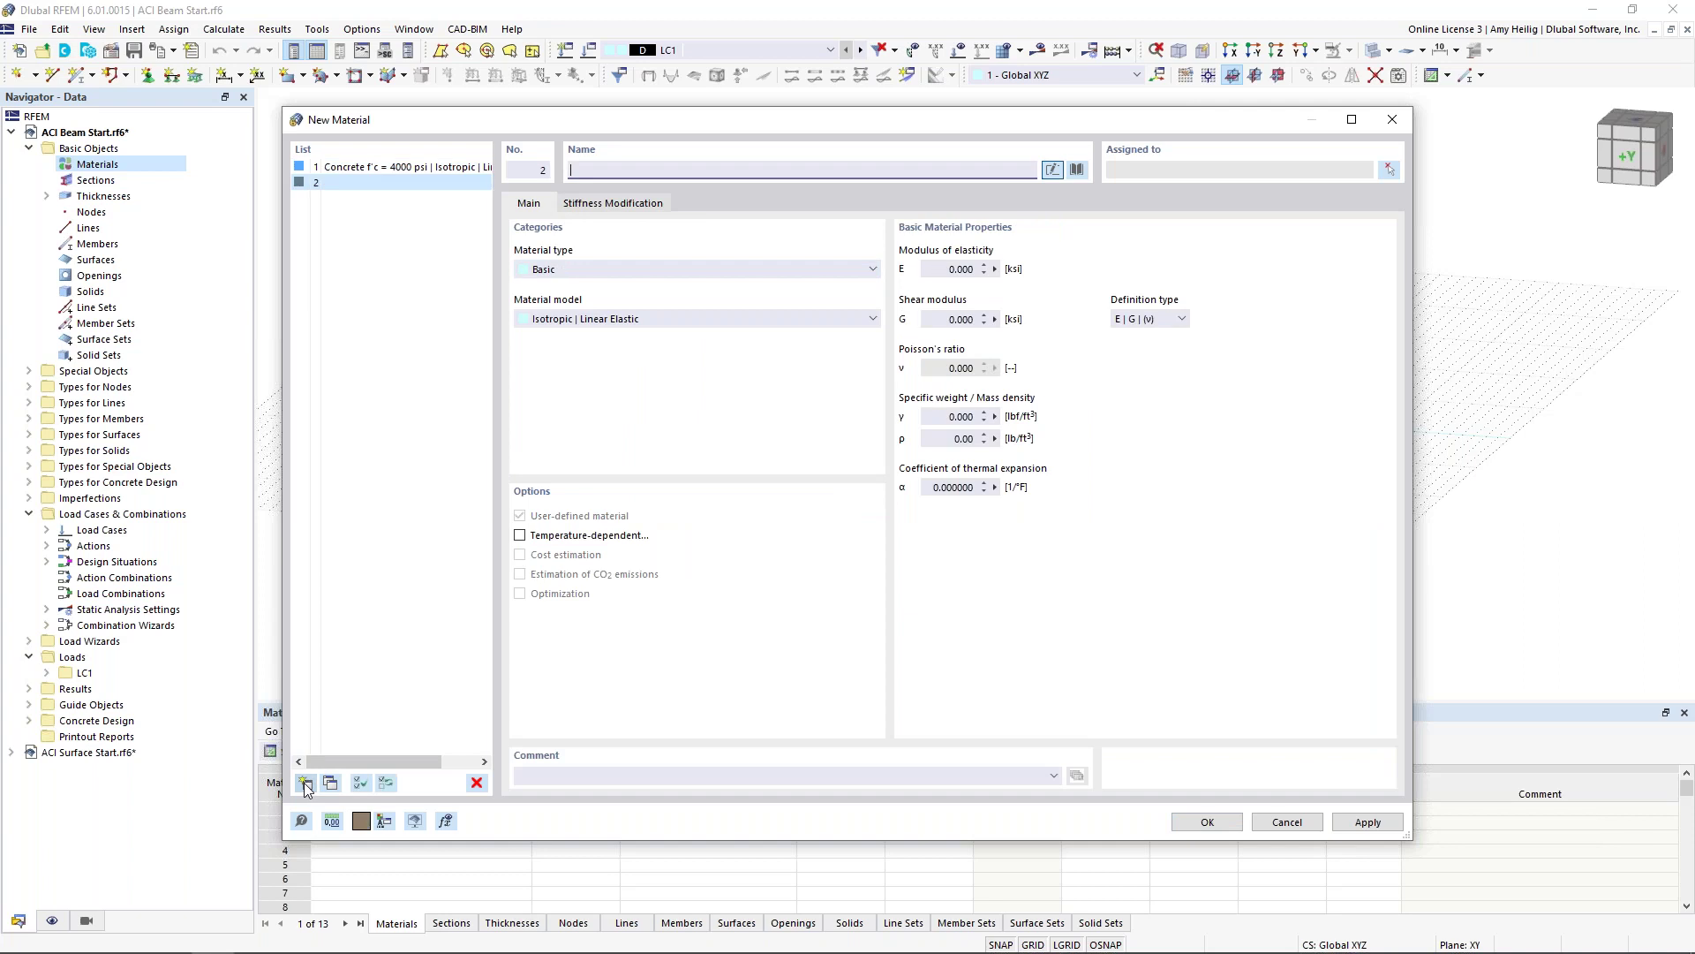
{"action": "left_click", "coordinate": [1077, 169]}
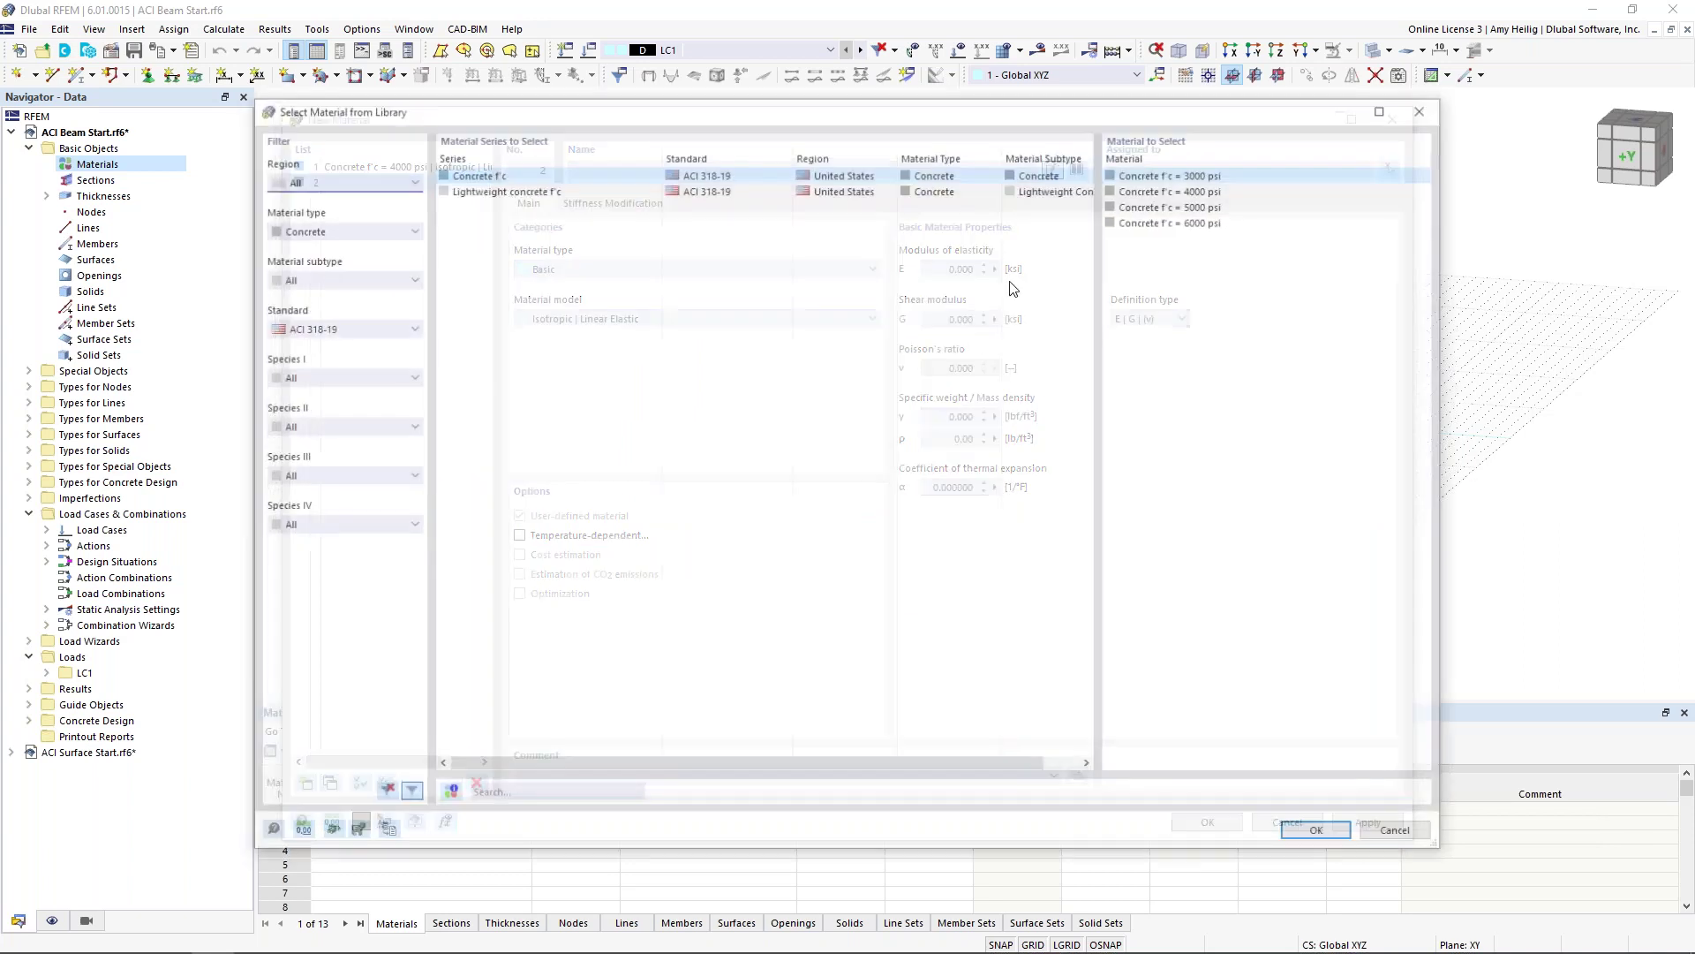
{"action": "left_click", "coordinate": [395, 230]}
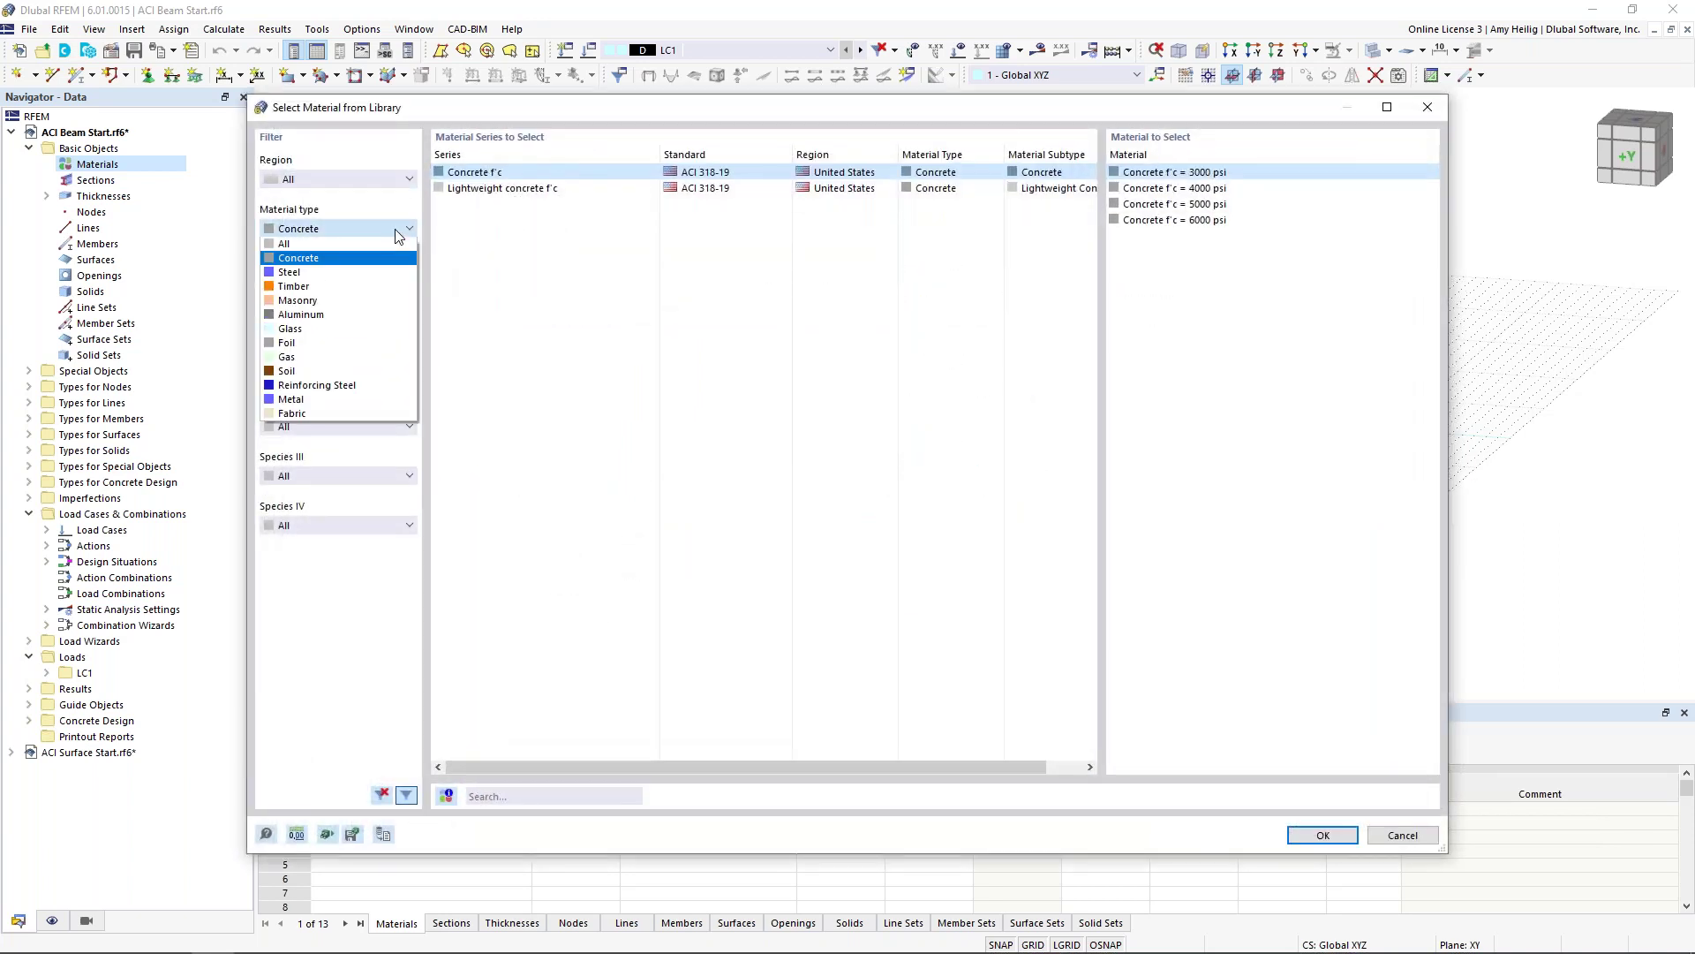
{"action": "left_click", "coordinate": [349, 385]}
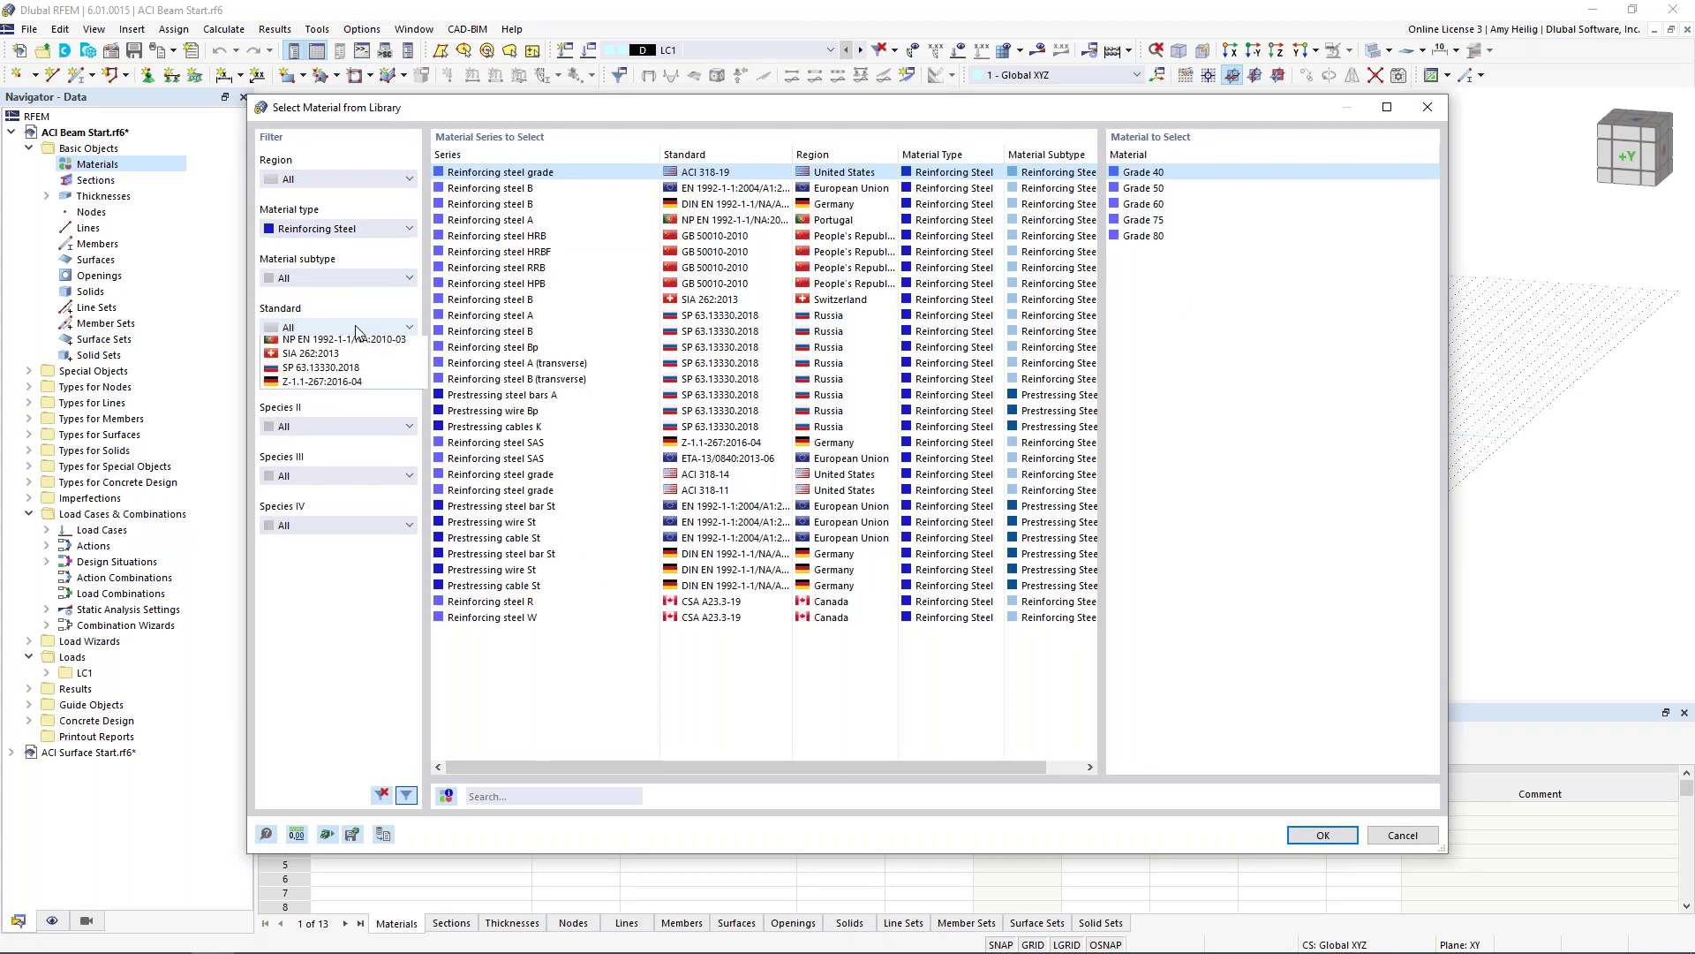
{"action": "left_click", "coordinate": [360, 329]}
{"action": "left_click", "coordinate": [353, 386]}
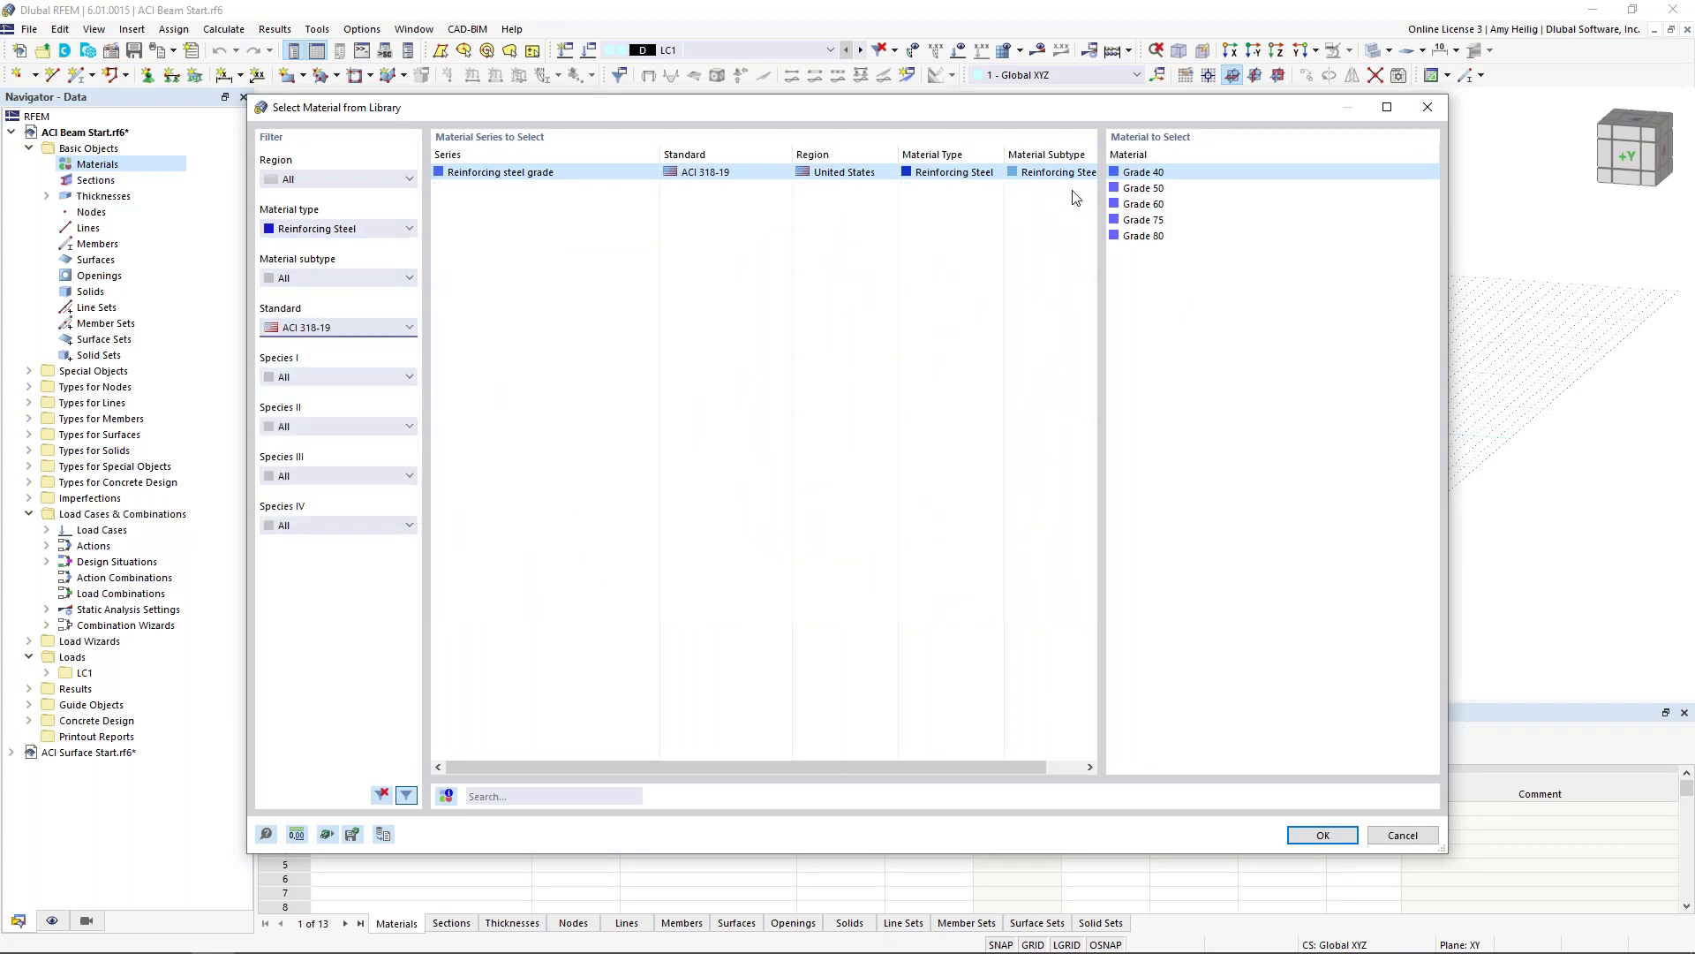
{"action": "left_click", "coordinate": [1138, 205]}
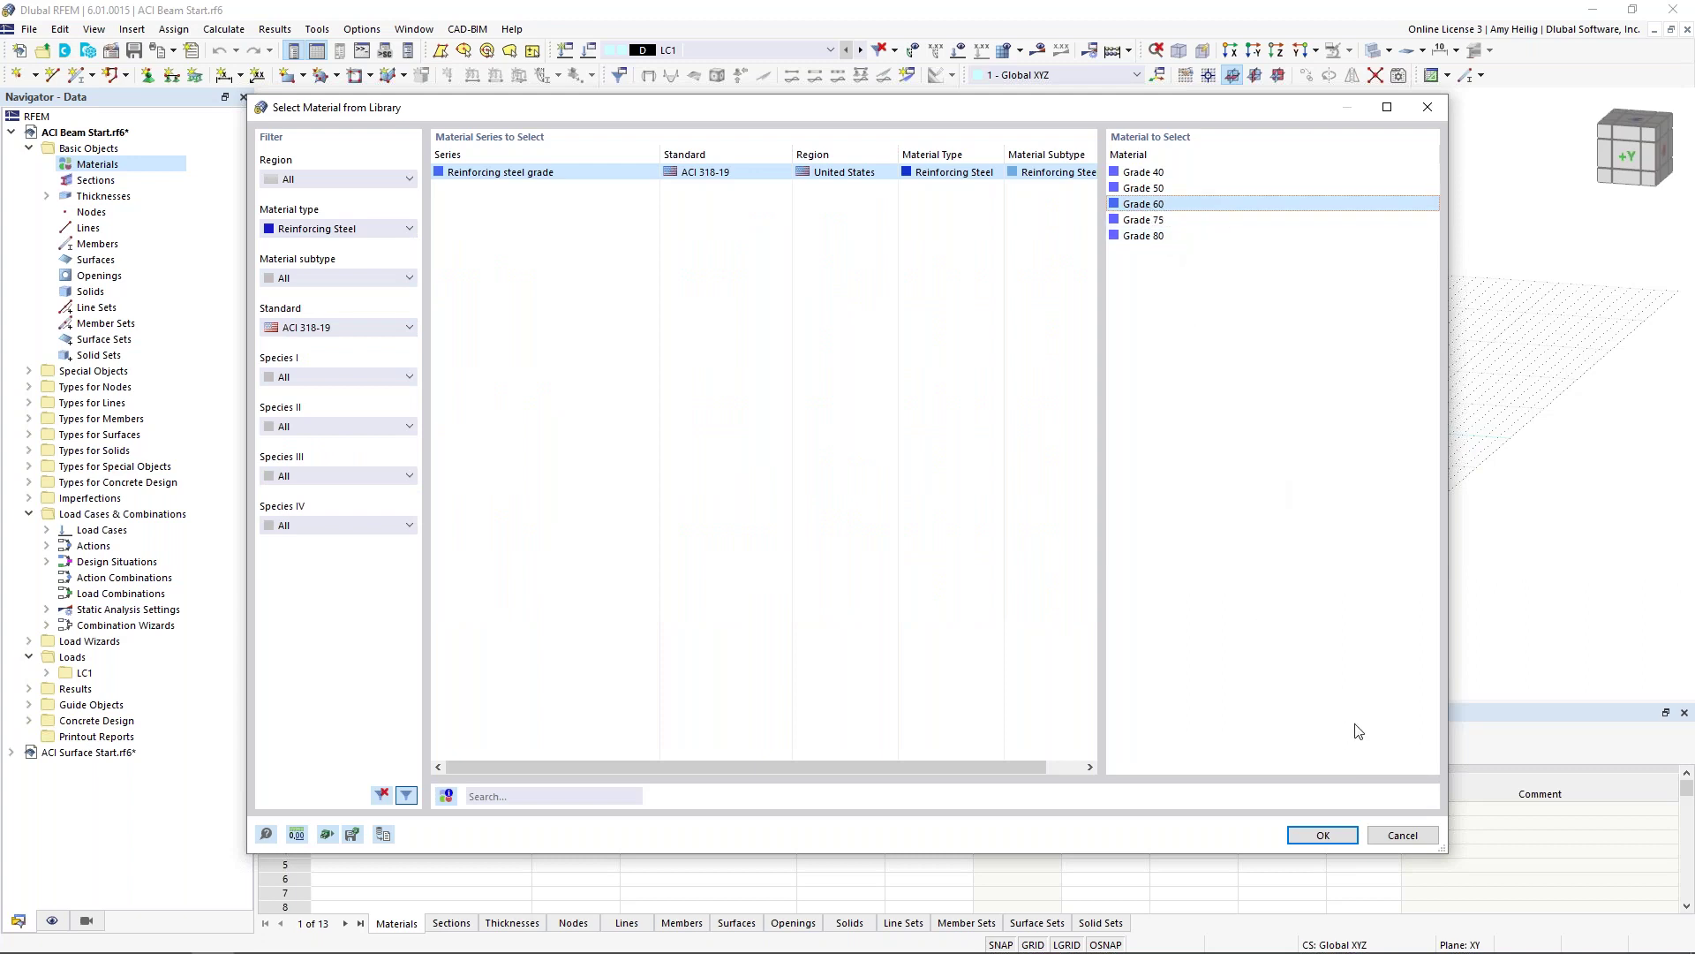
{"action": "left_click", "coordinate": [1324, 835]}
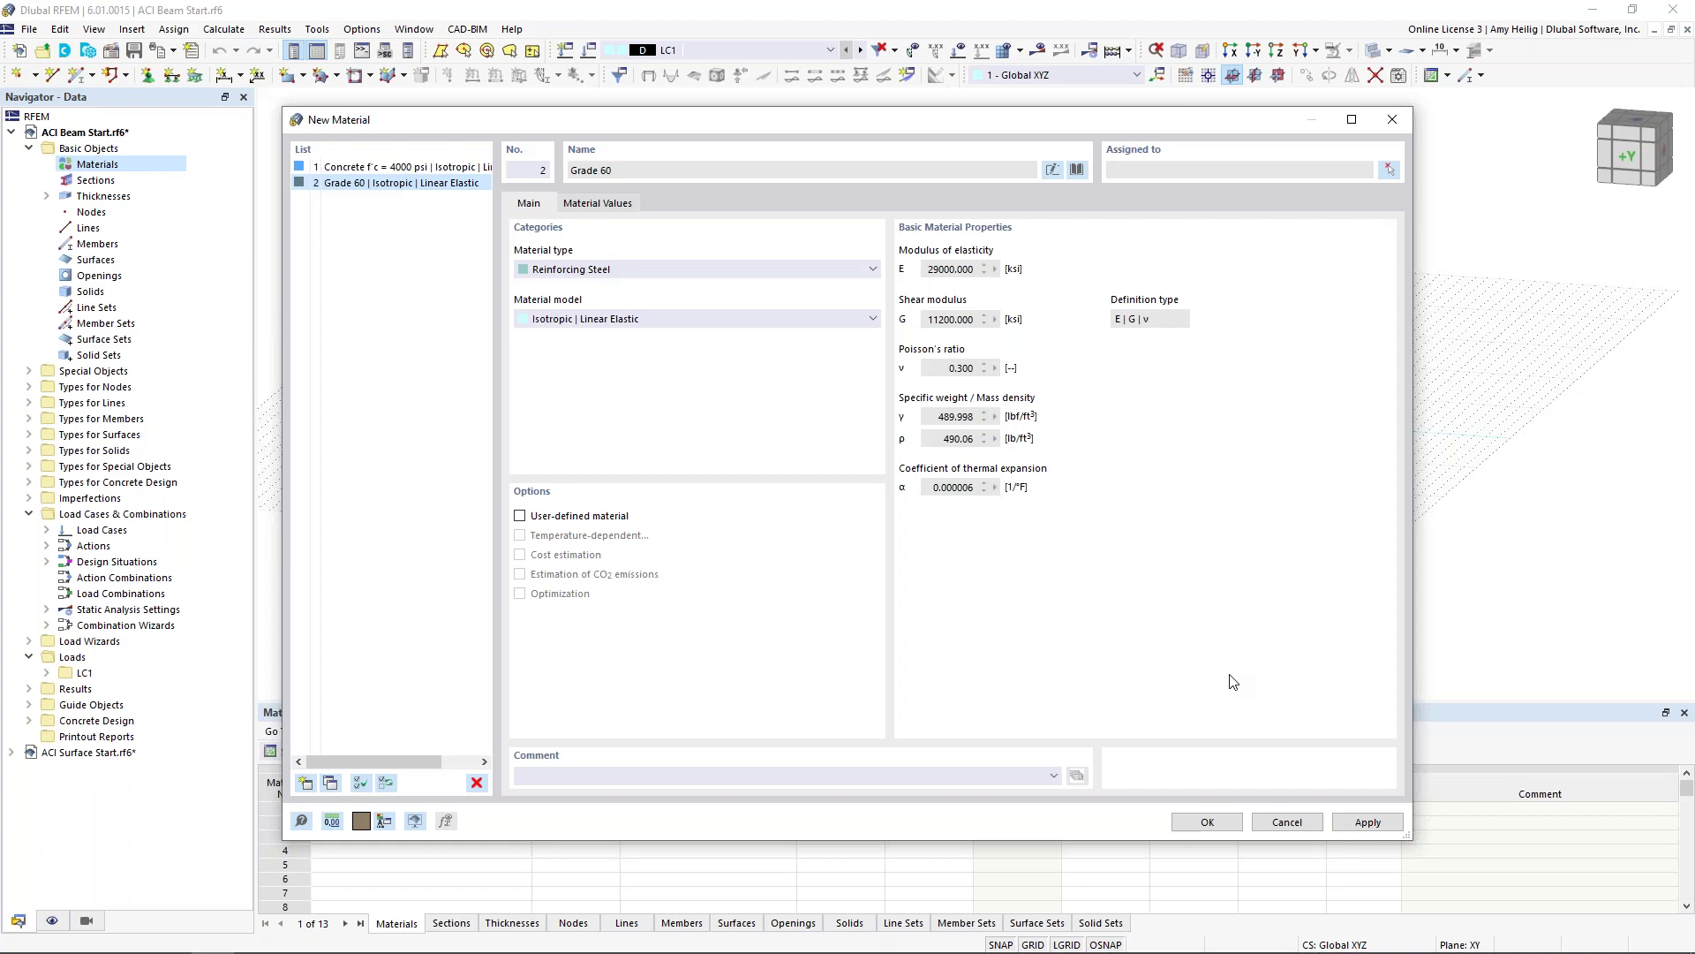
{"action": "key", "text": "Return"}
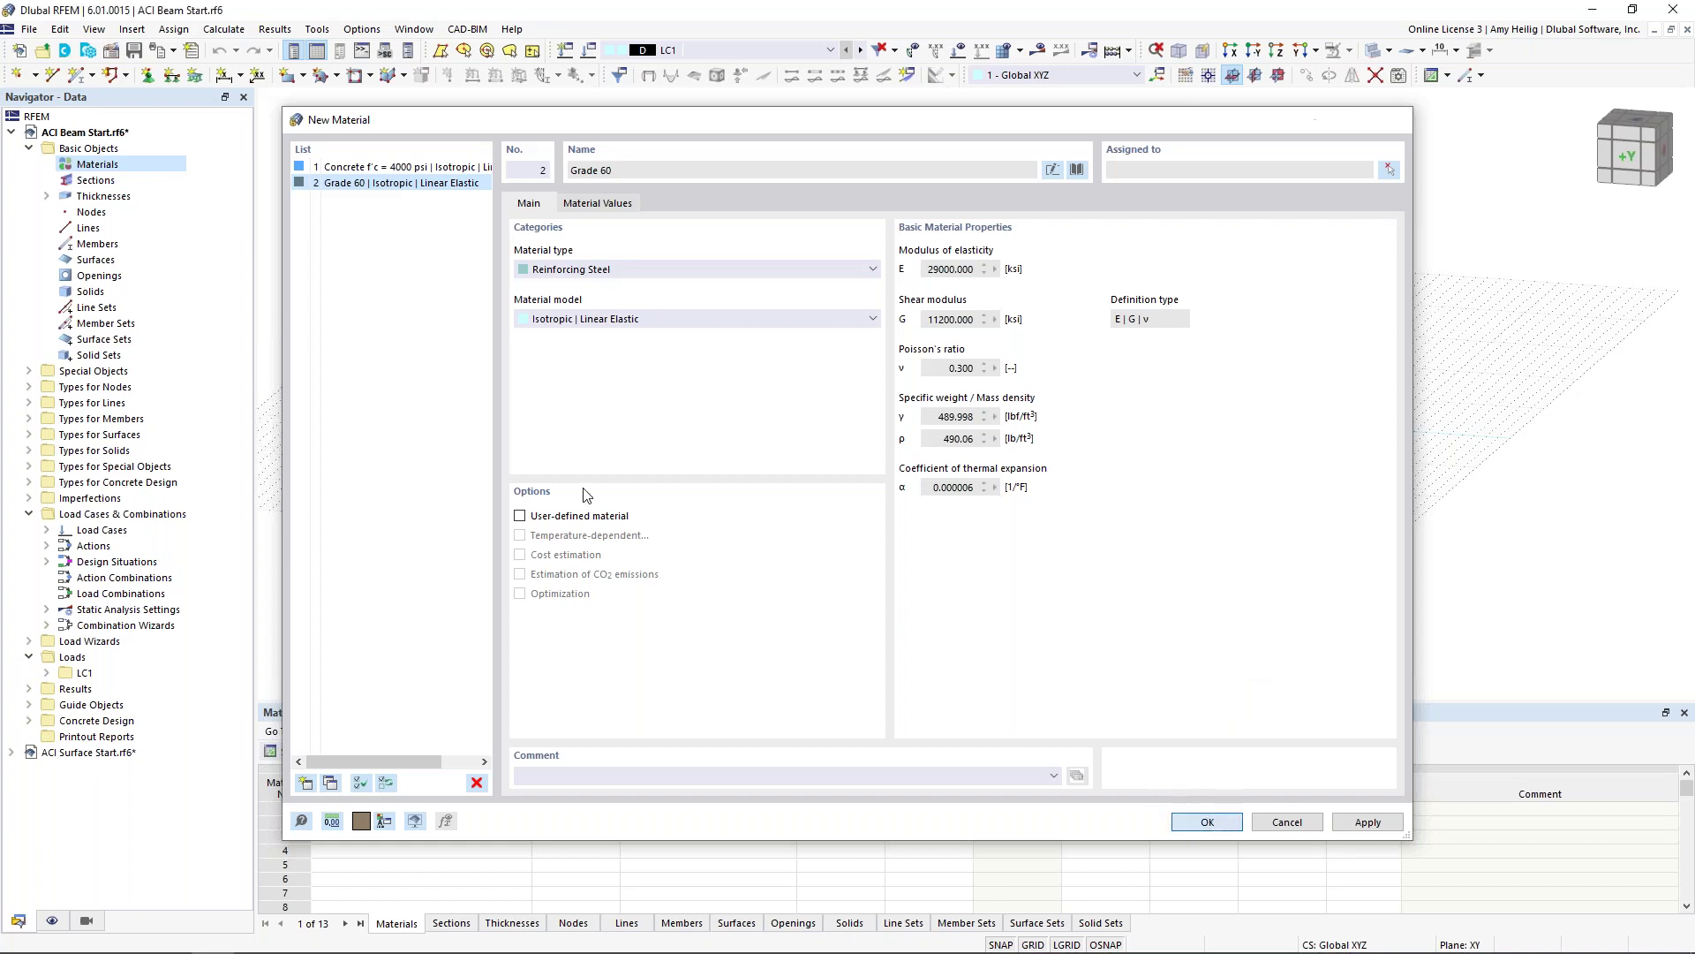
{"action": "left_click", "coordinate": [47, 166]}
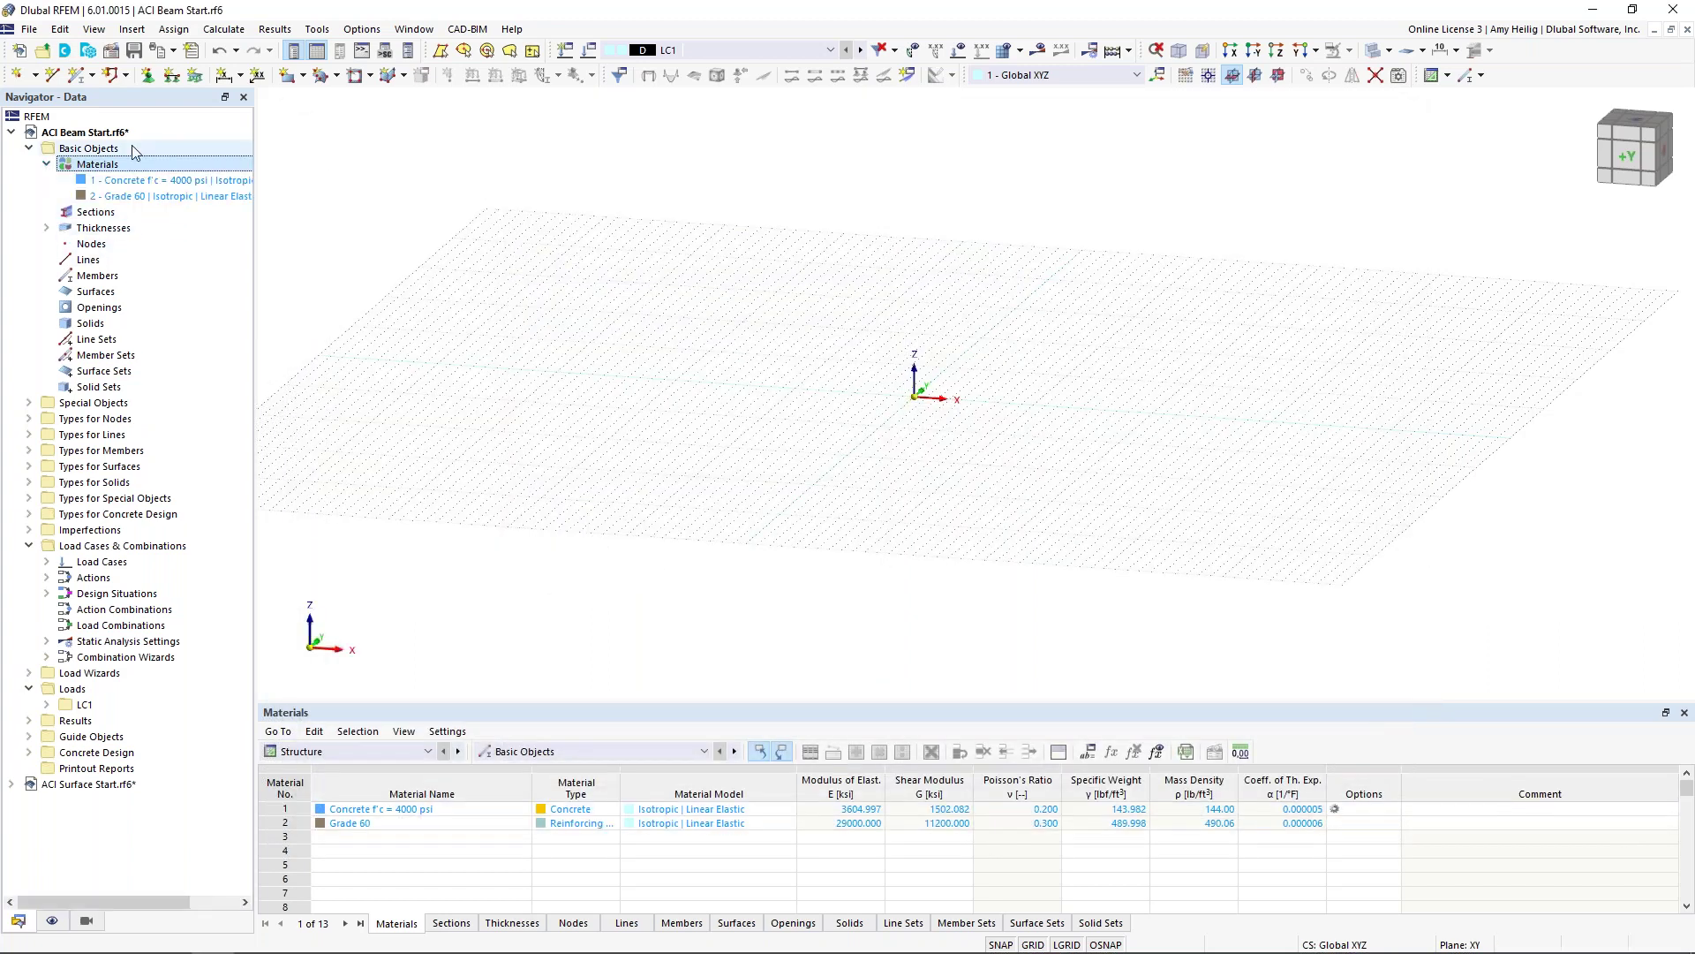
Step: Create a rectangular massive concrete section, 12 in wide and 18 in deep, using the Concrete f'c = 4000 psi material
{"action": "right_click", "coordinate": [115, 214]}
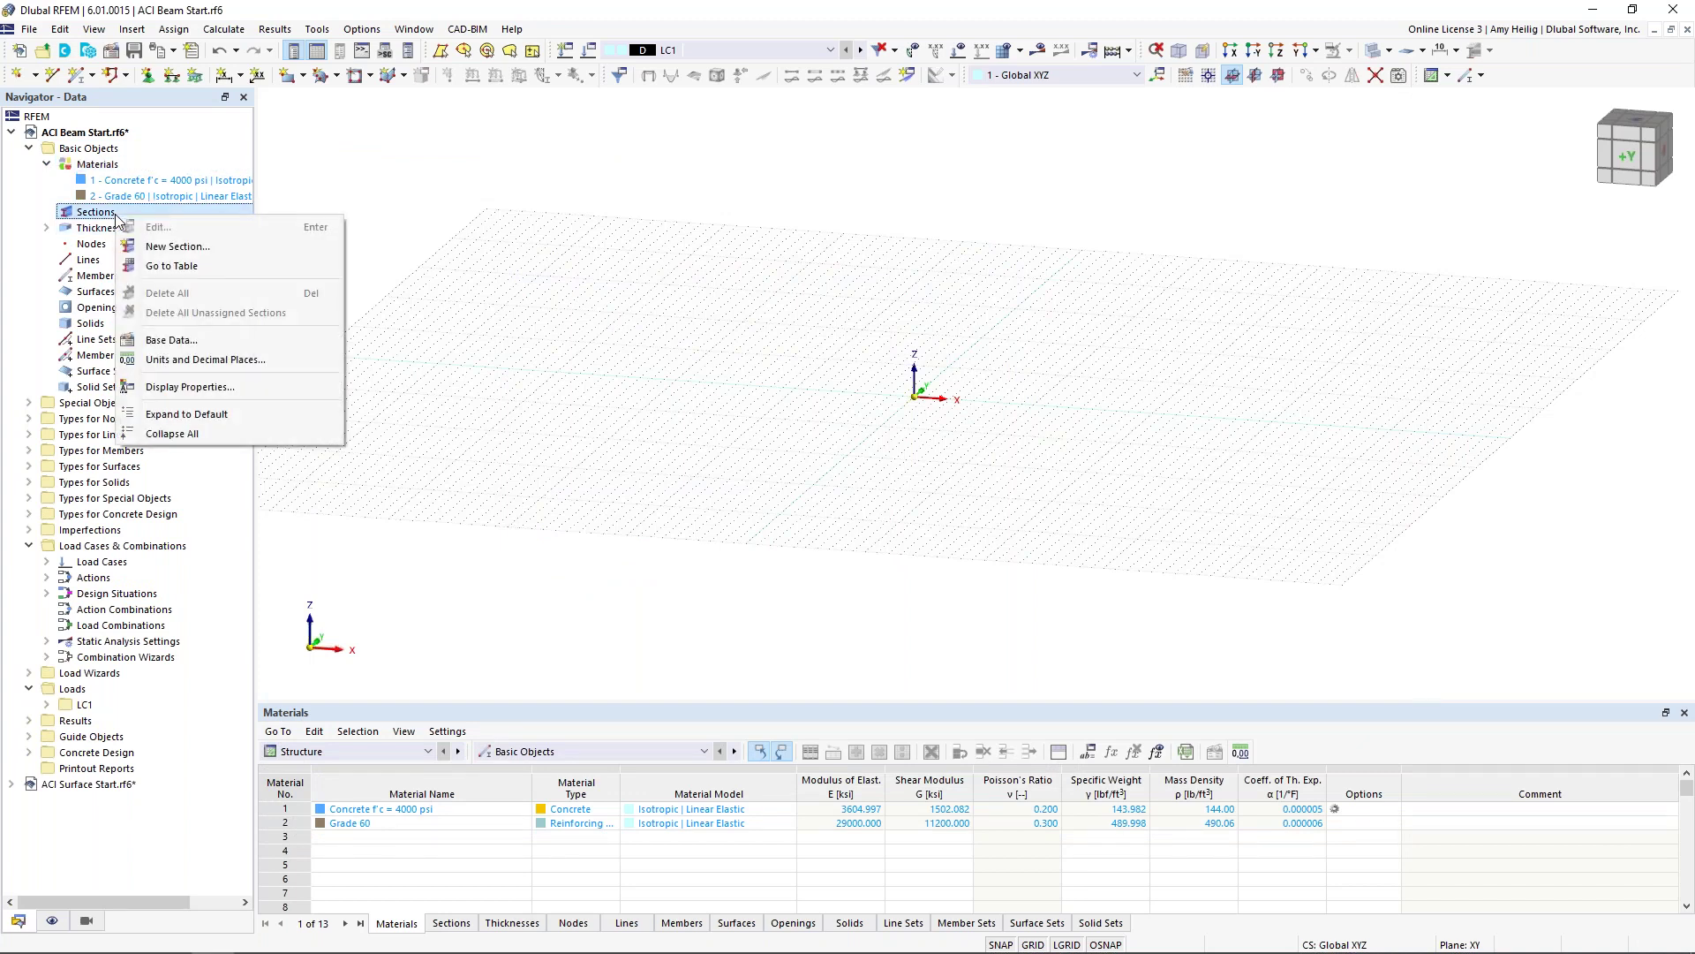
{"action": "left_click", "coordinate": [172, 249]}
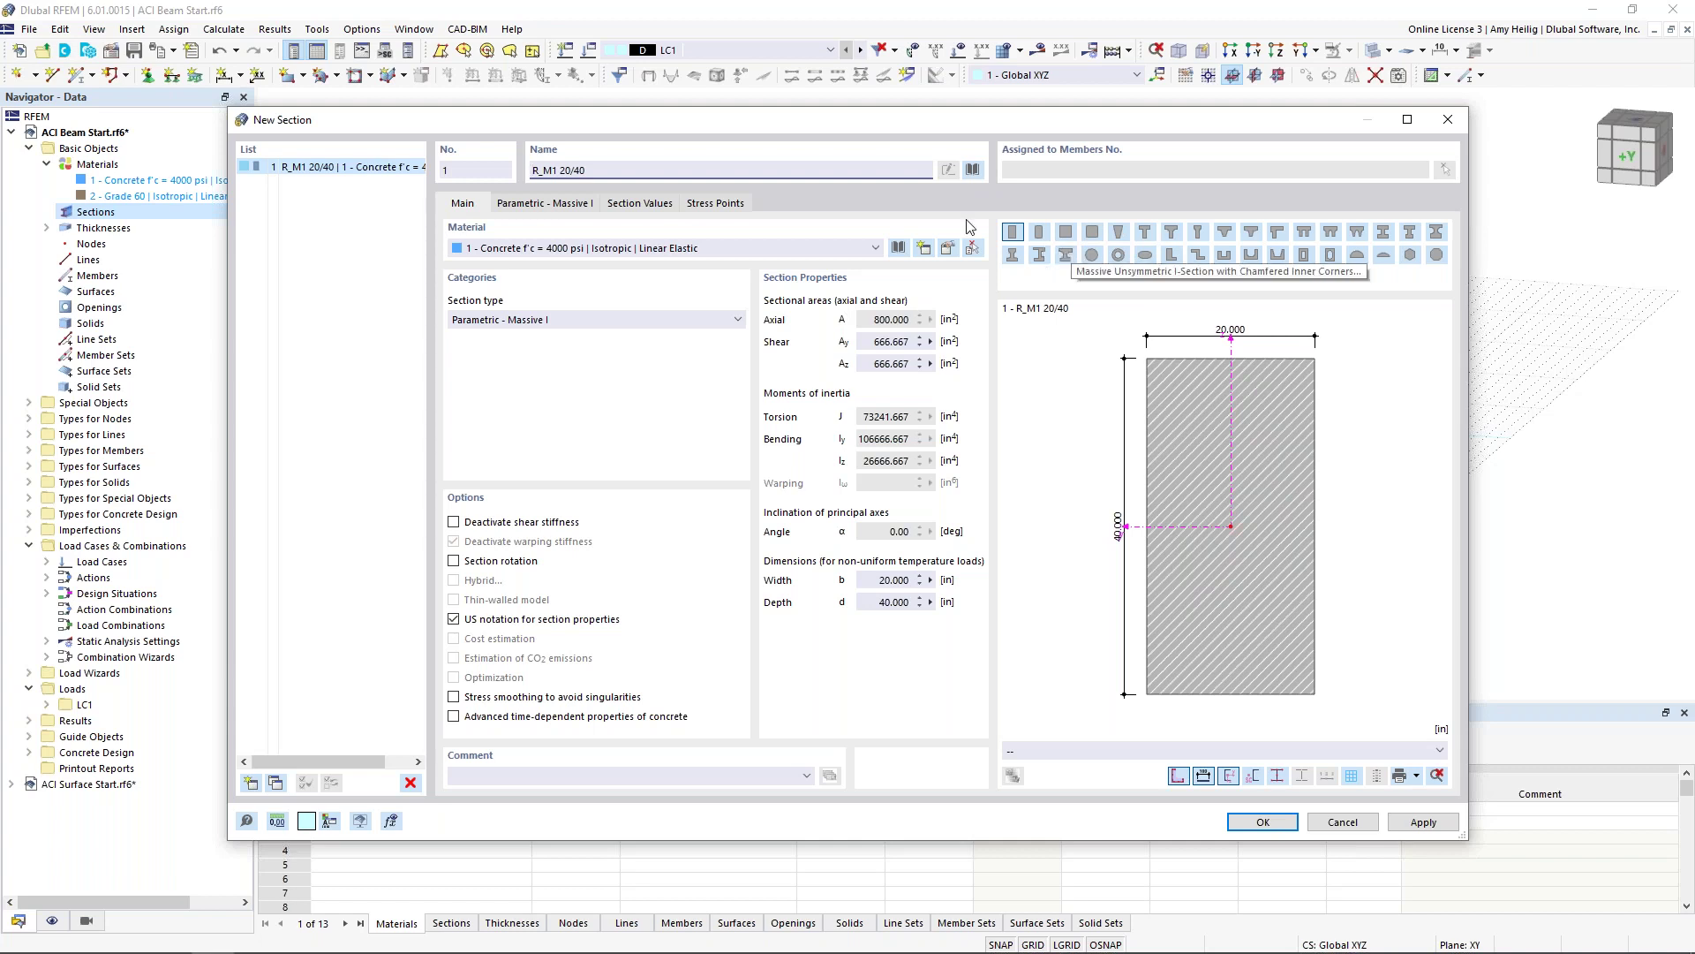
{"action": "left_click", "coordinate": [973, 170]}
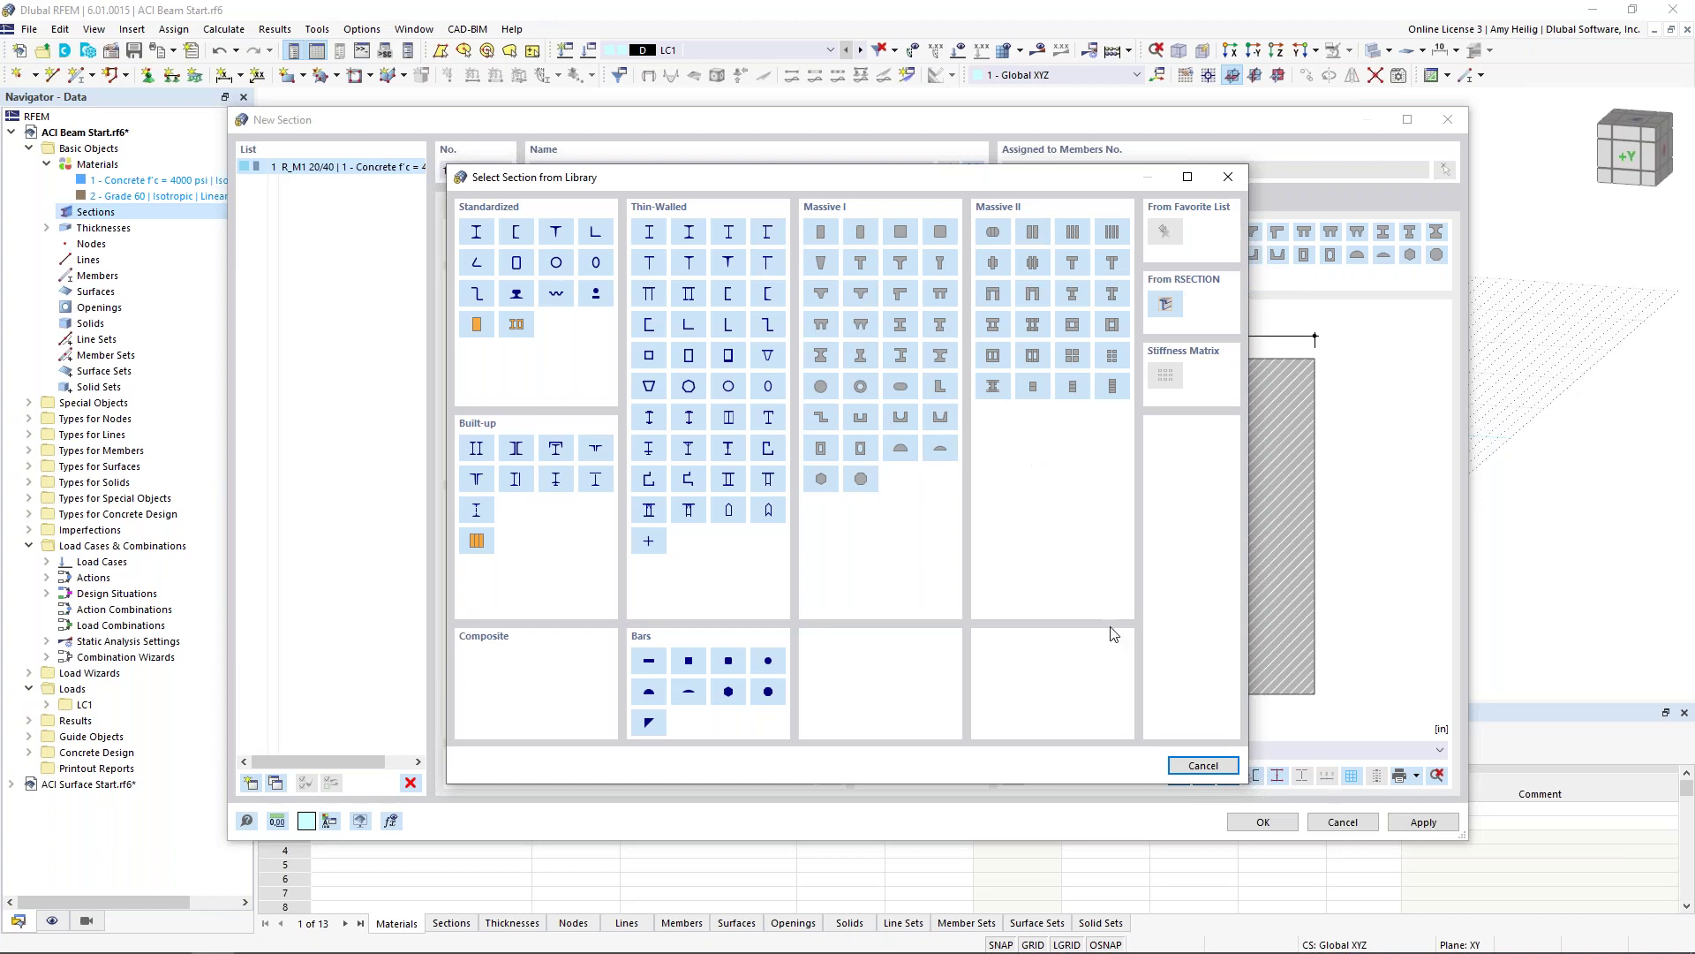
{"action": "left_click", "coordinate": [1202, 765]}
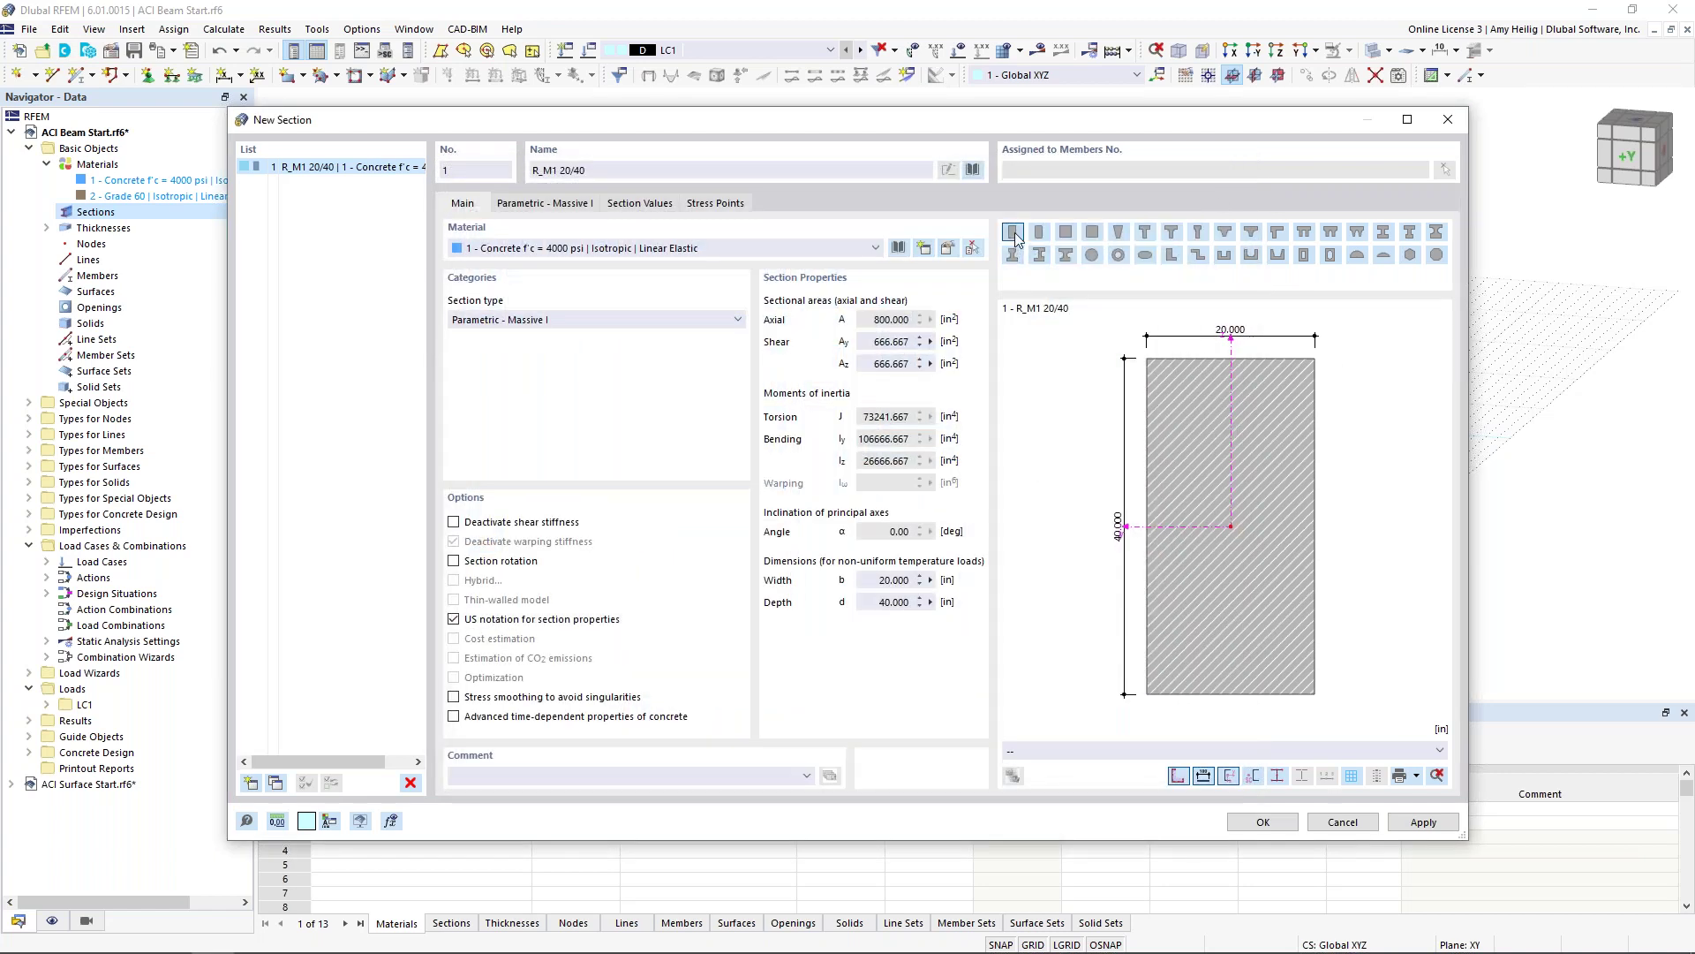
{"action": "left_click", "coordinate": [541, 208]}
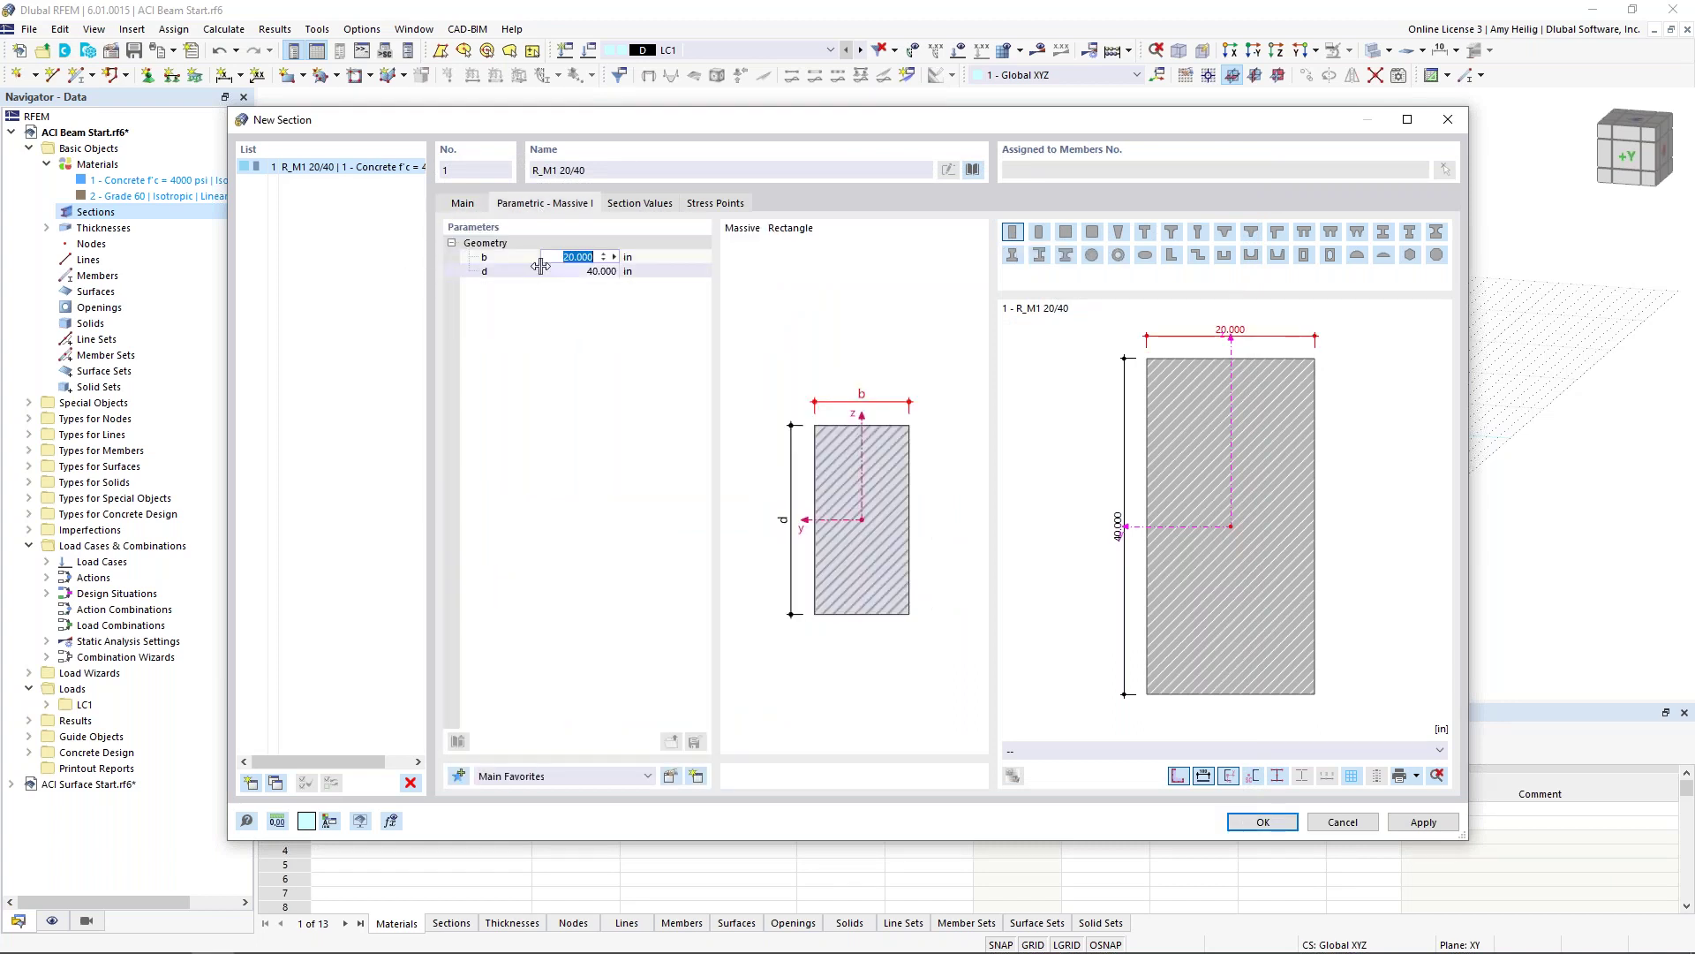
{"action": "type", "text": "12"}
{"action": "key", "text": "Tab"}
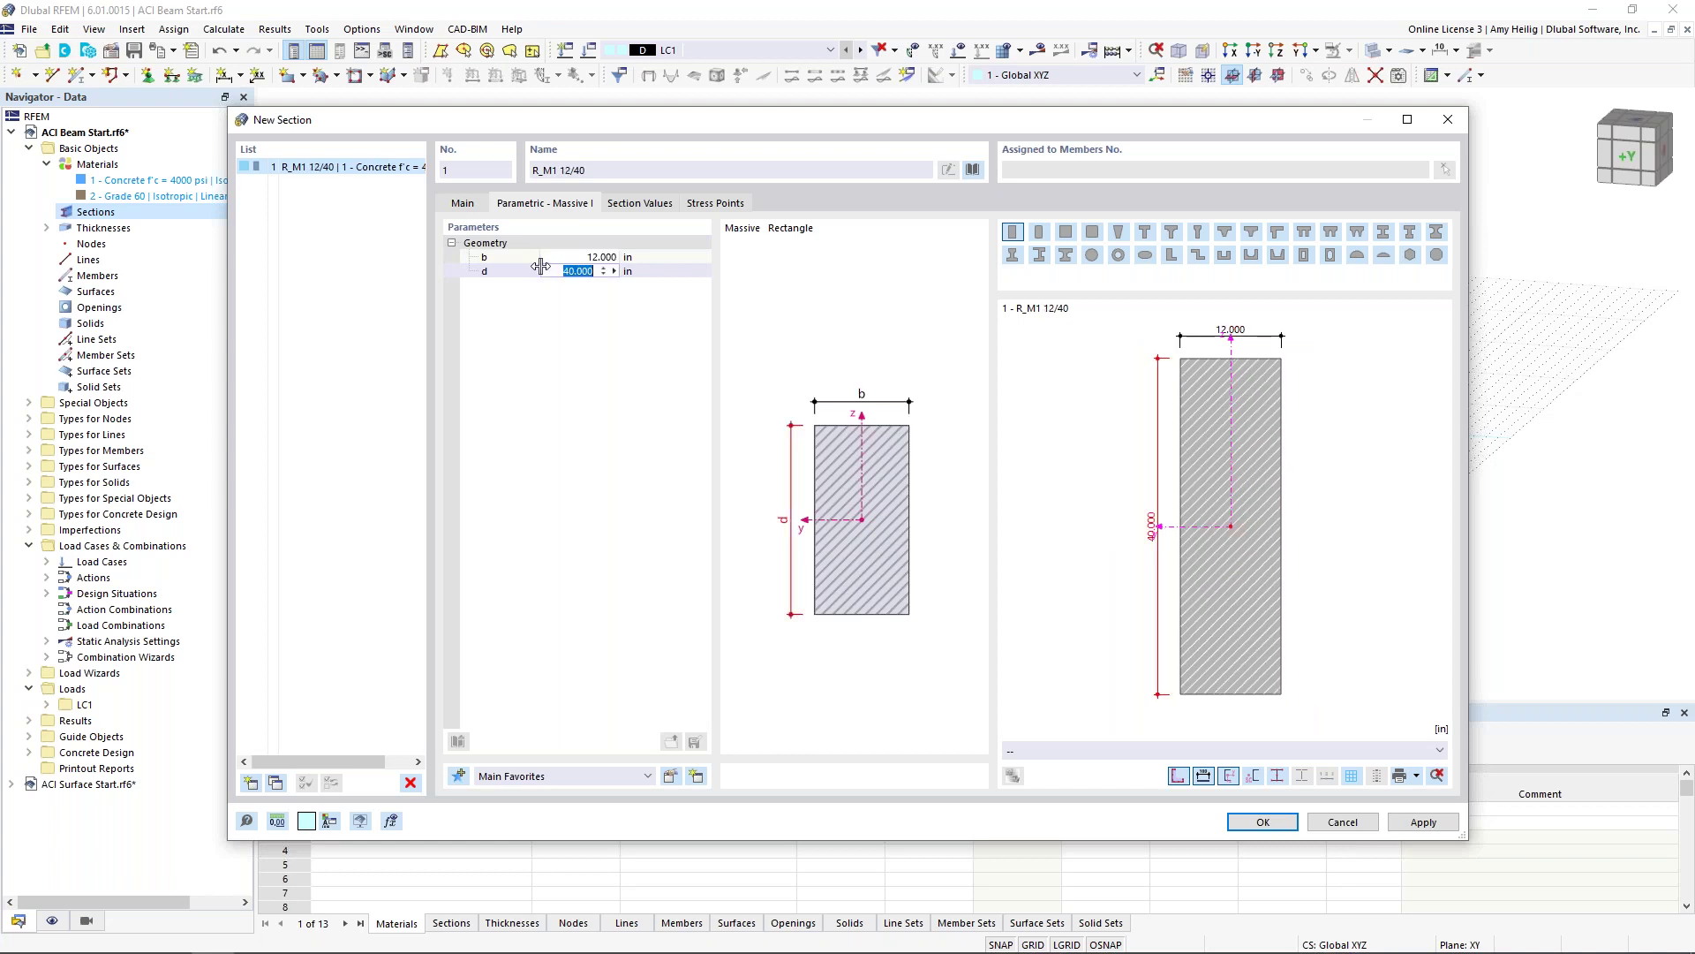
{"action": "type", "text": "18"}
{"action": "left_click", "coordinate": [632, 207]}
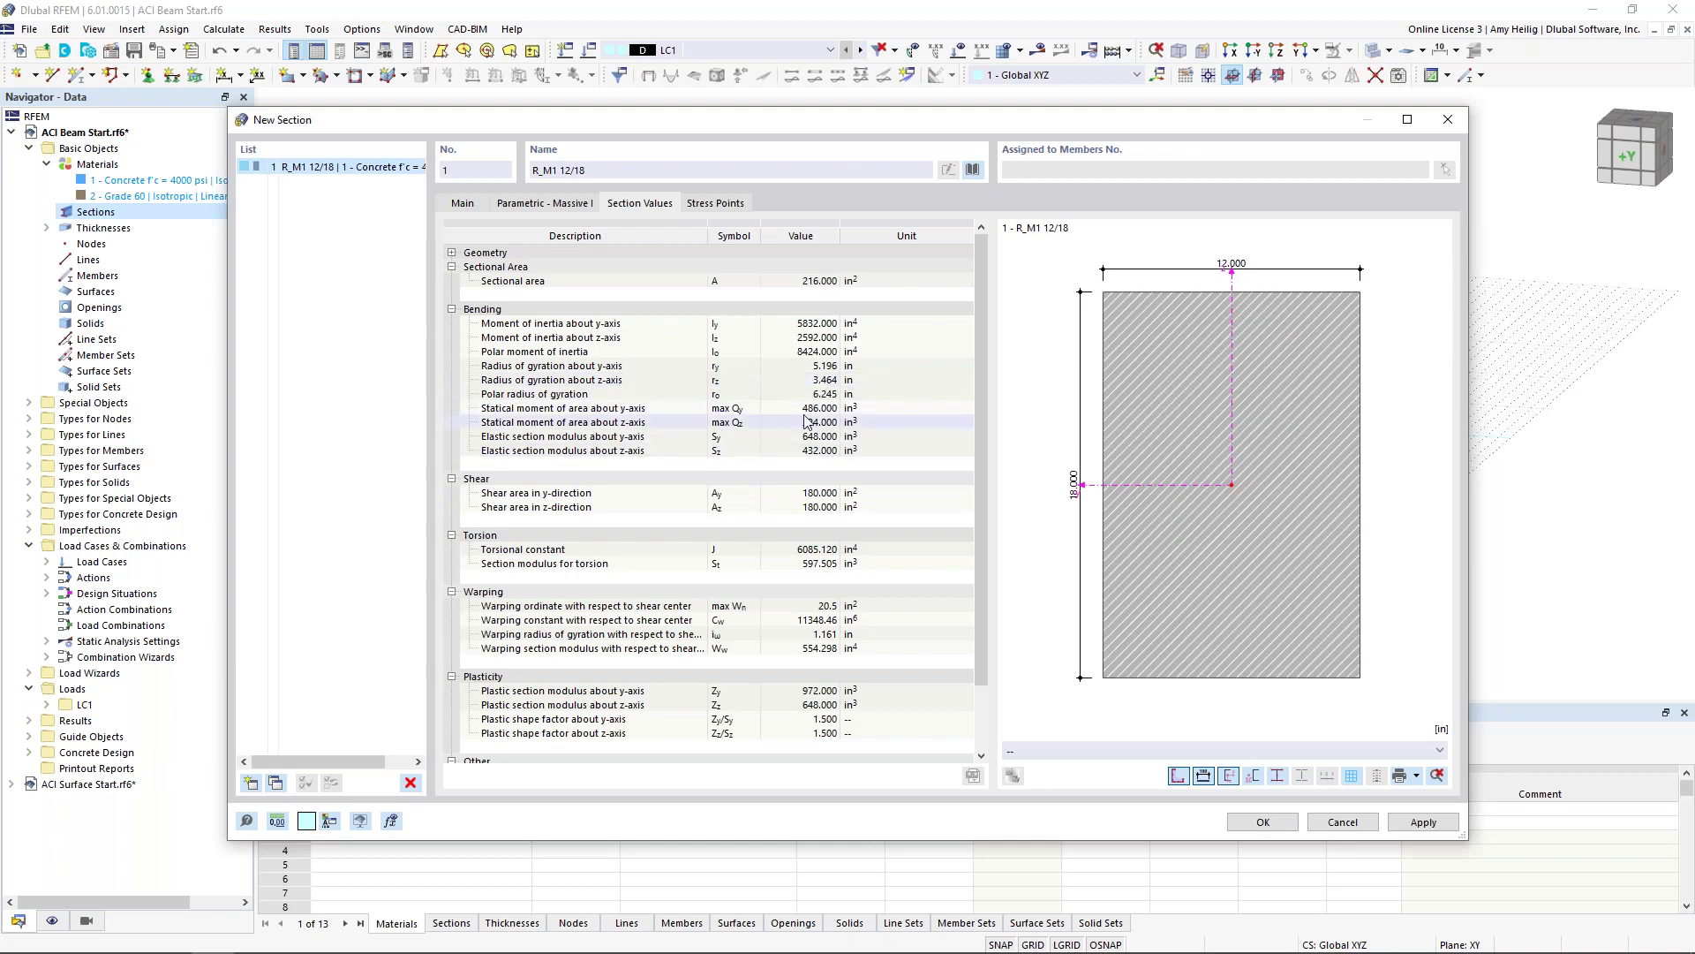
{"action": "left_click", "coordinate": [1263, 821]}
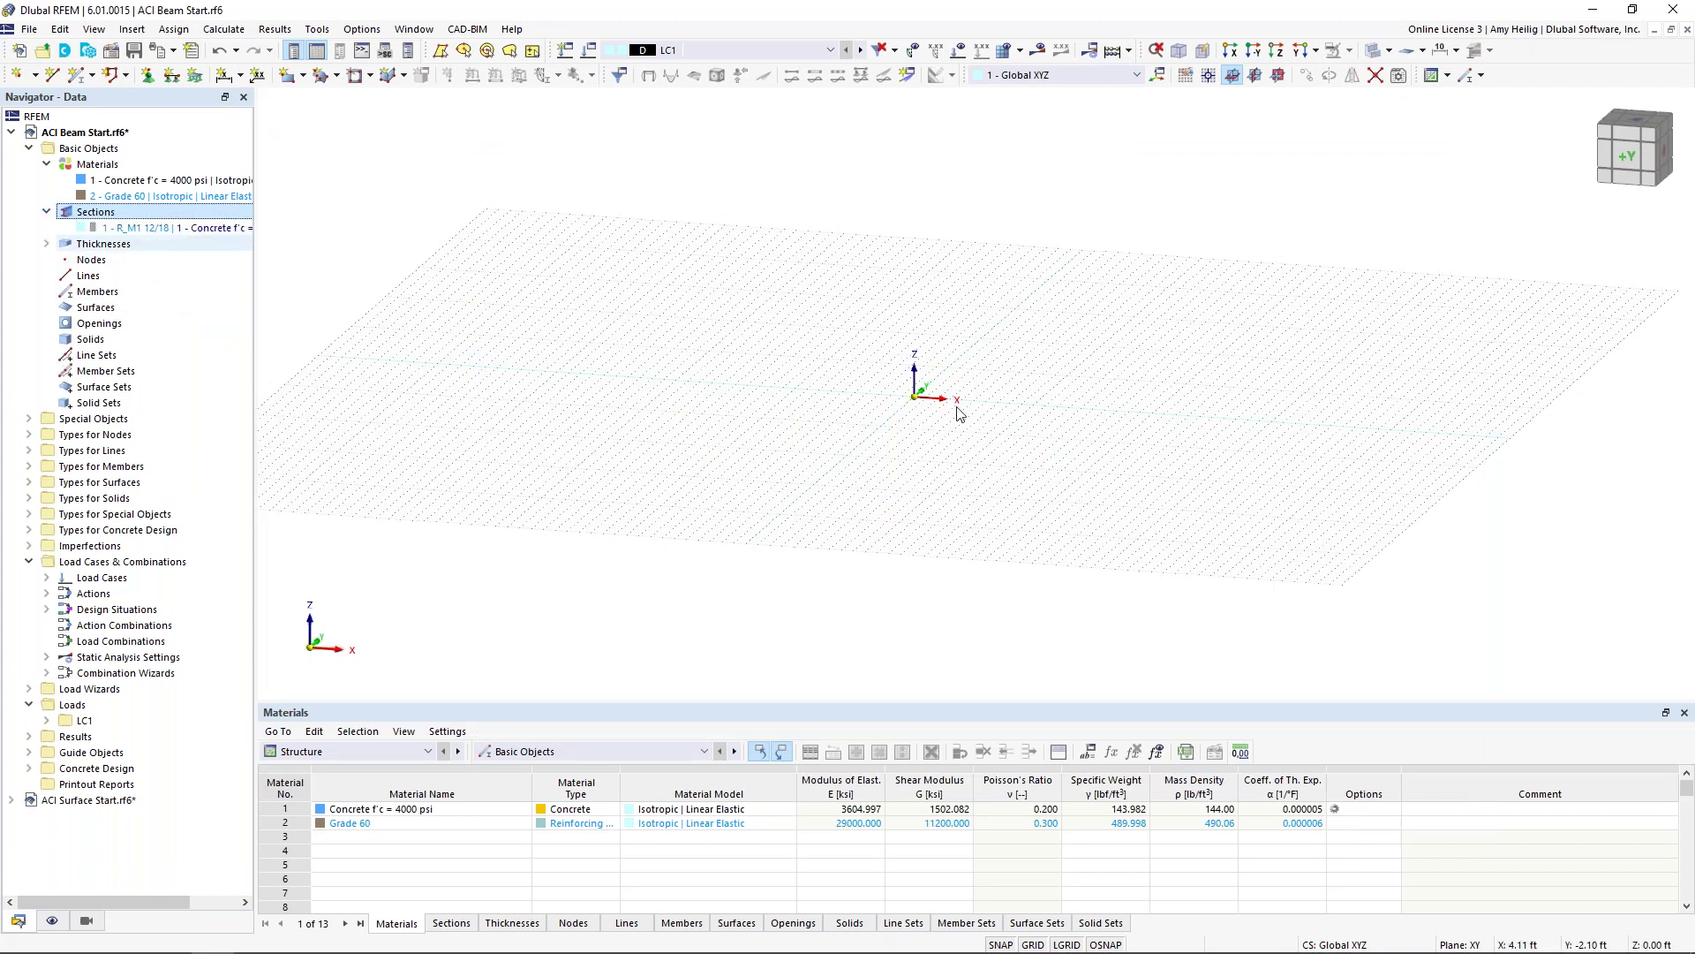
Step: Create a beam member with concrete design properties enabled, running from the origin to X = 26 ft, Y = 0, Z = 0
{"action": "left_click", "coordinate": [78, 76]}
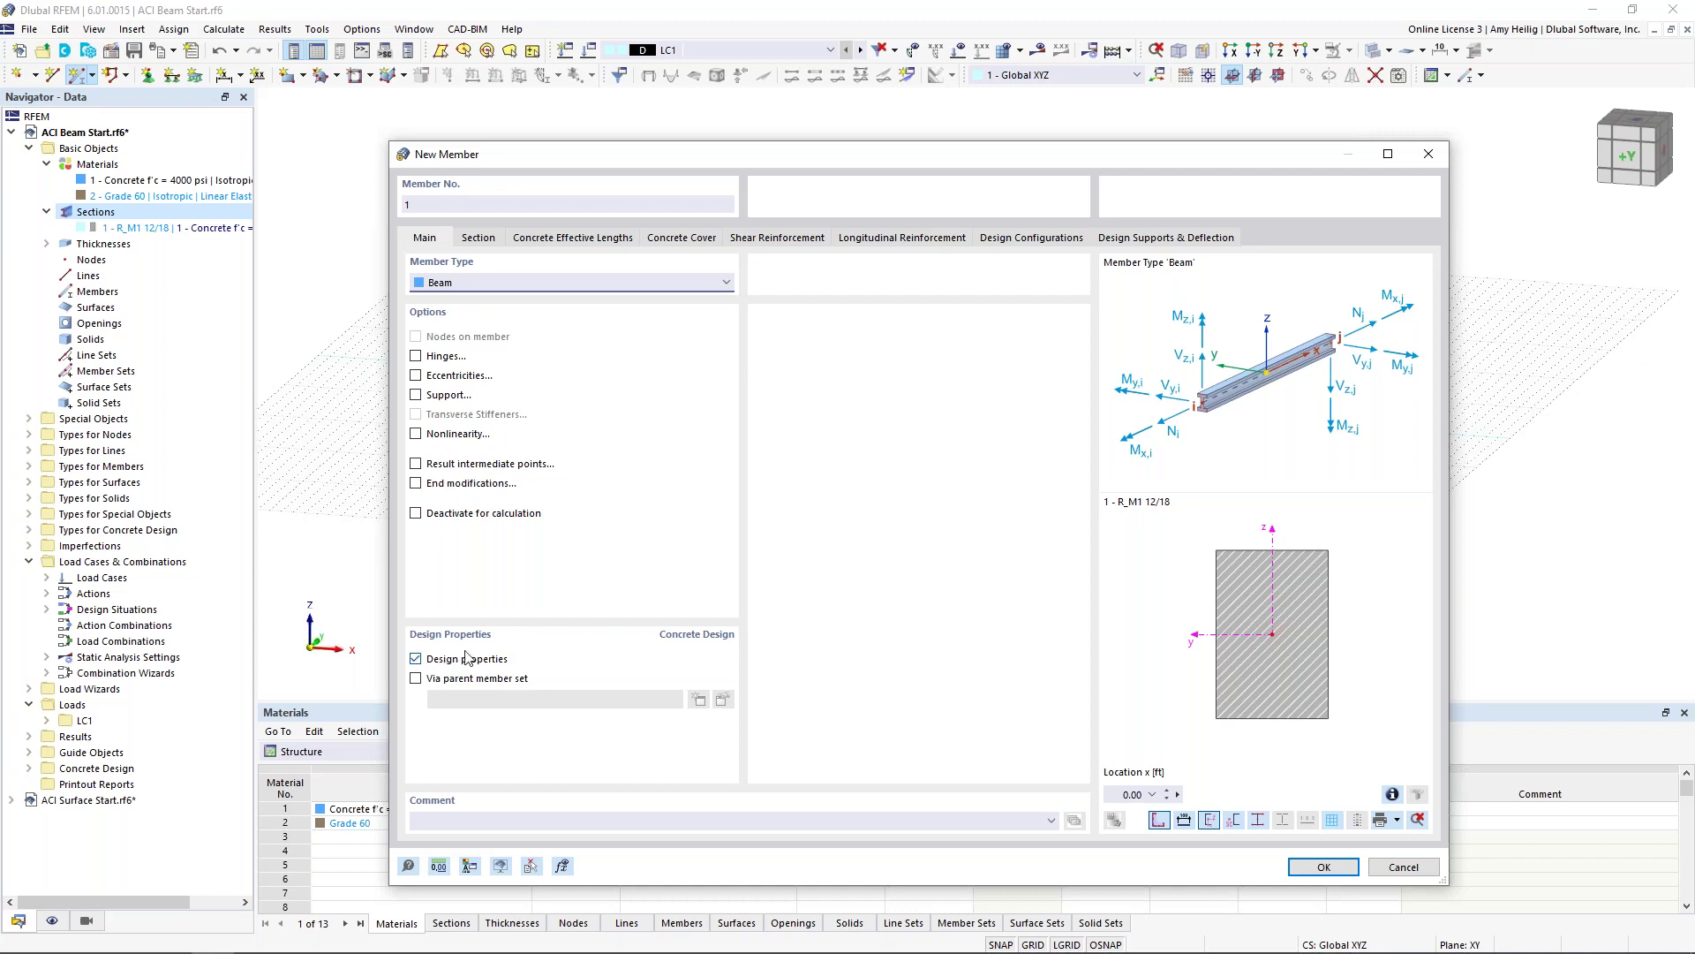
{"action": "left_click", "coordinate": [417, 659]}
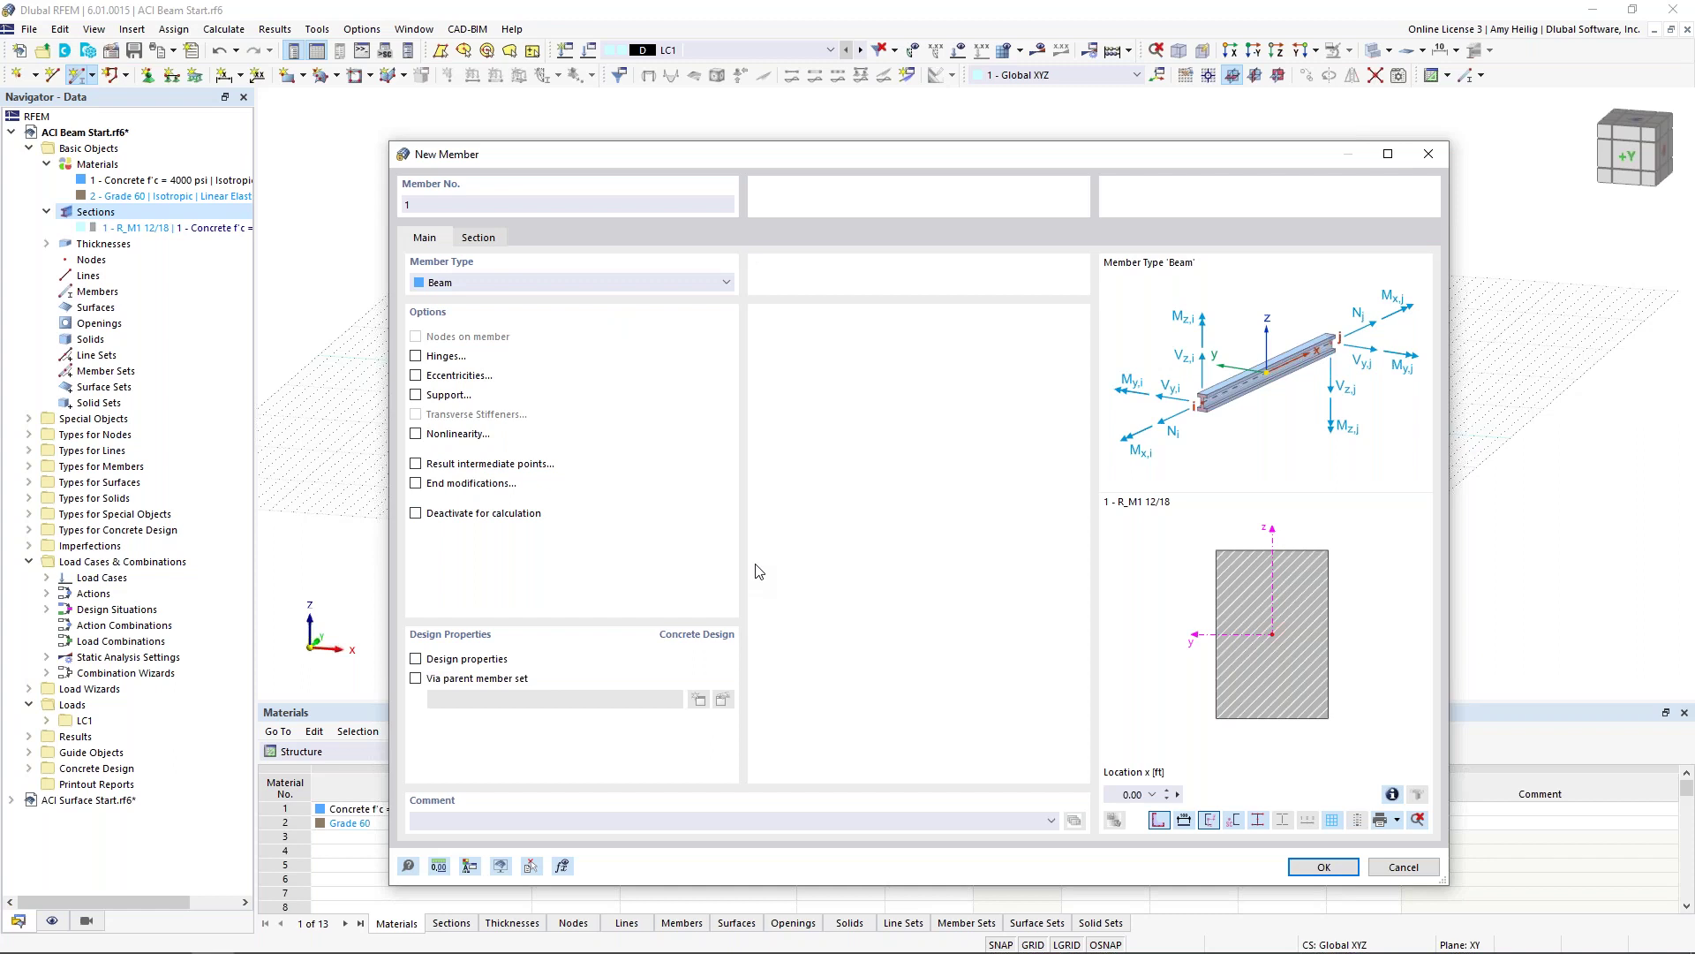
{"action": "left_click", "coordinate": [417, 660]}
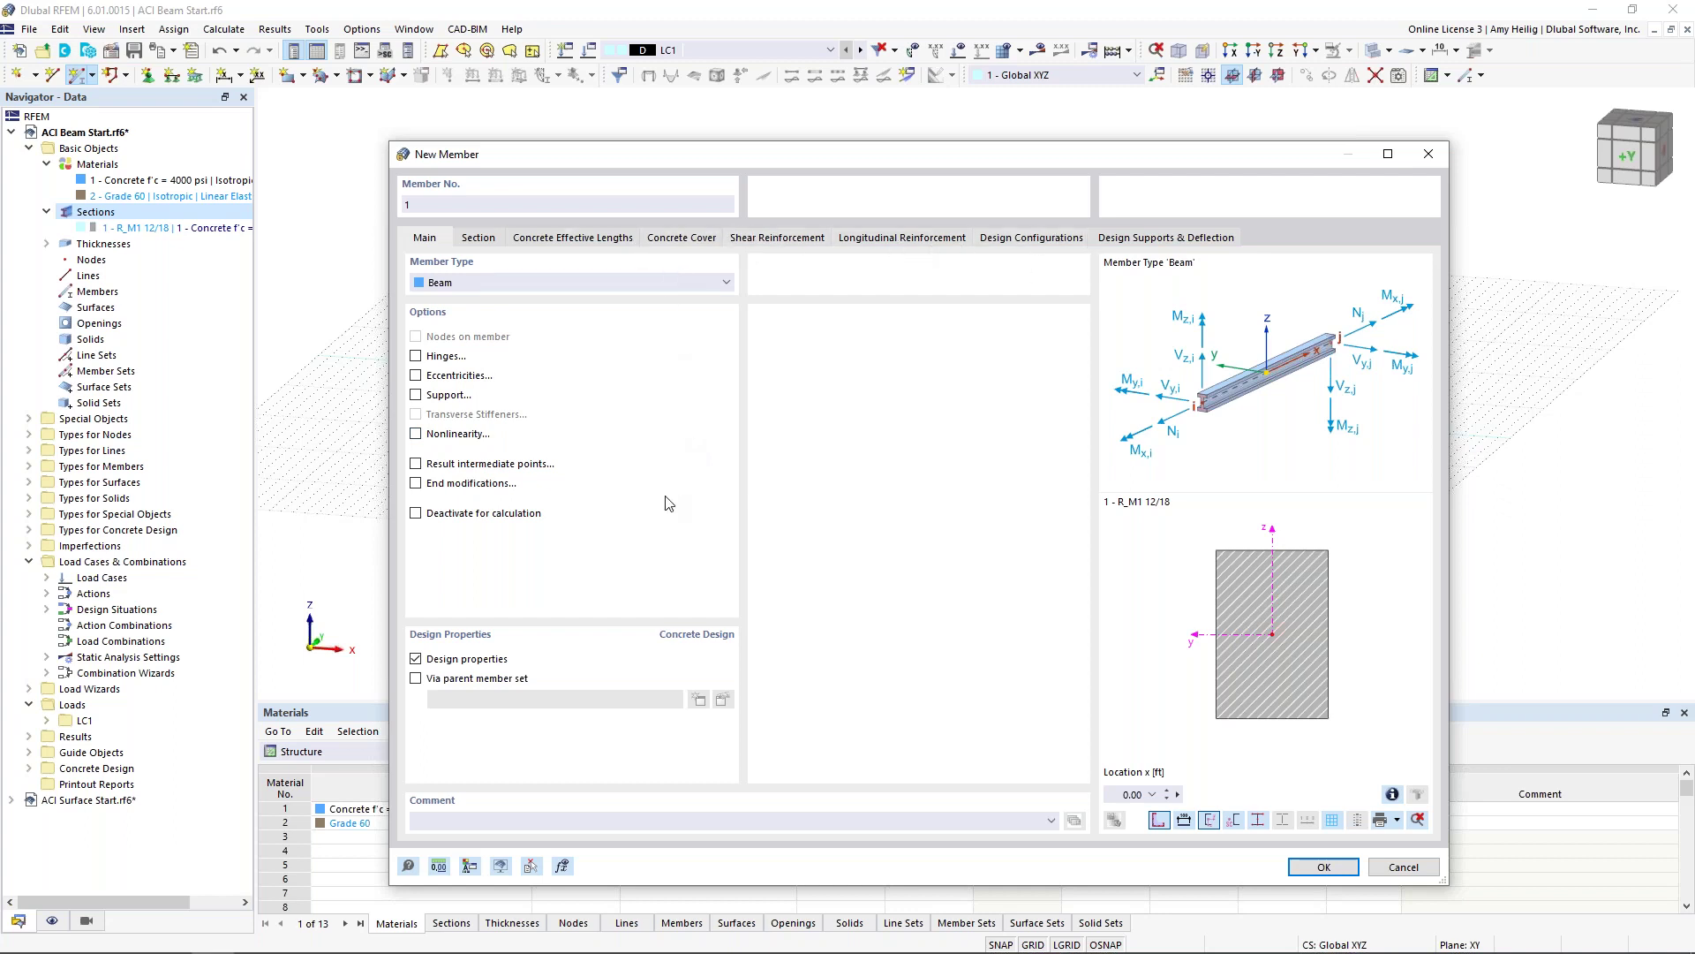
{"action": "left_click", "coordinate": [1308, 868]}
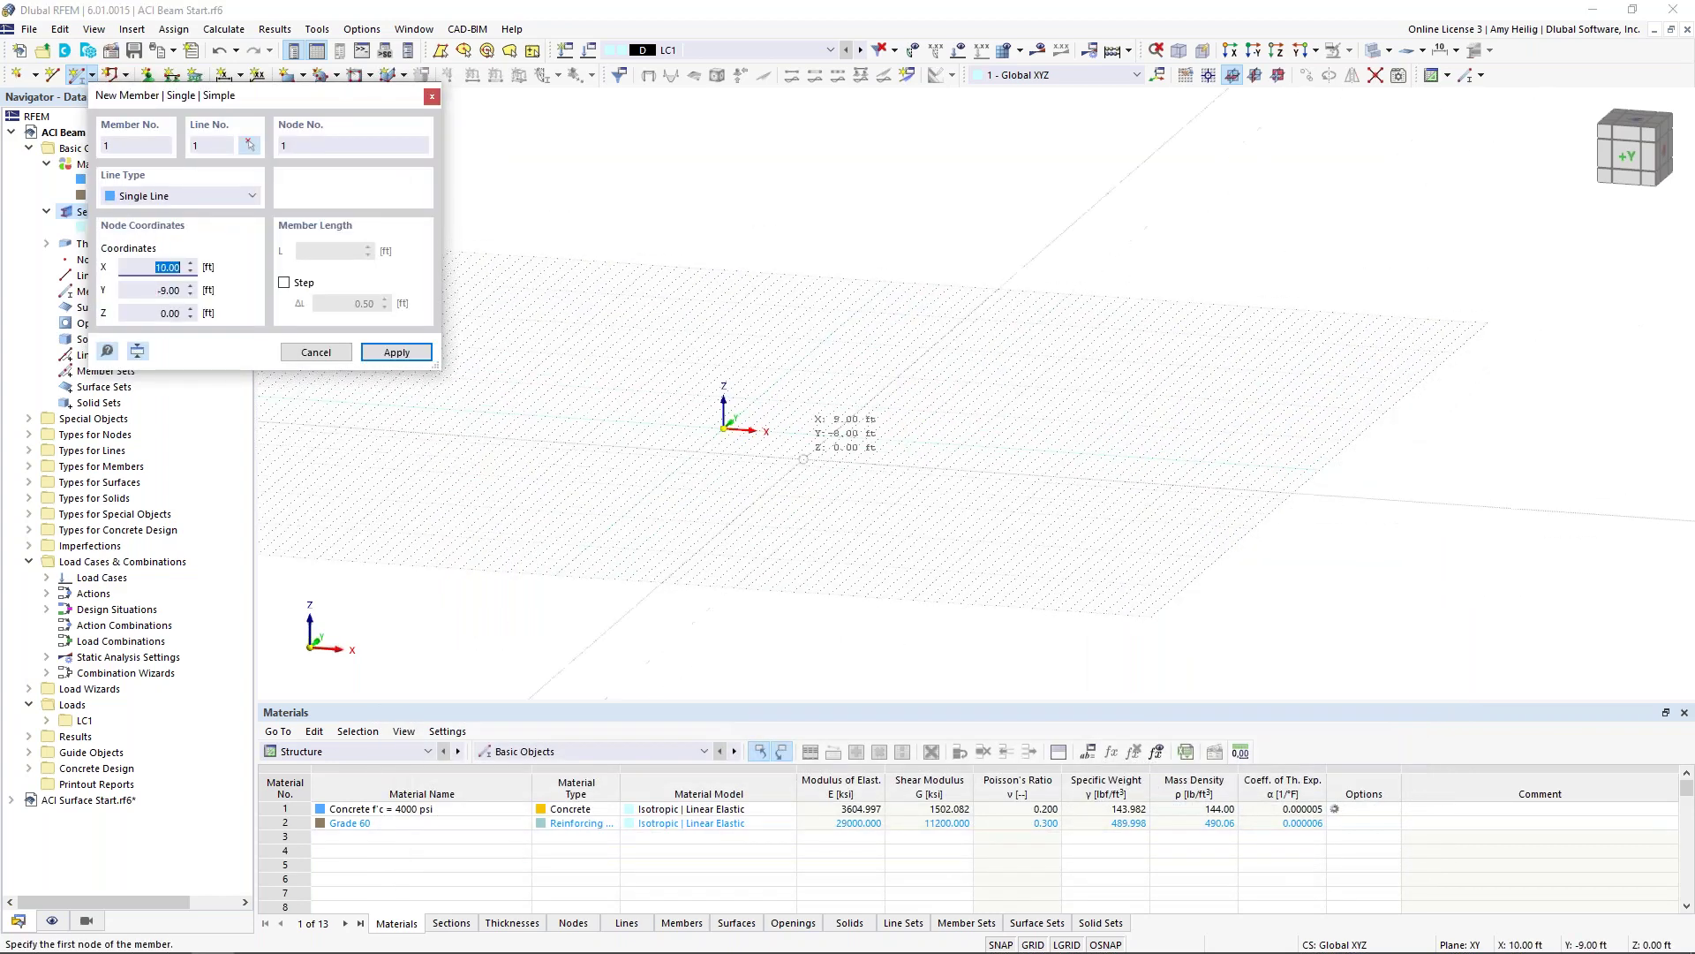
{"action": "left_click", "coordinate": [696, 418]}
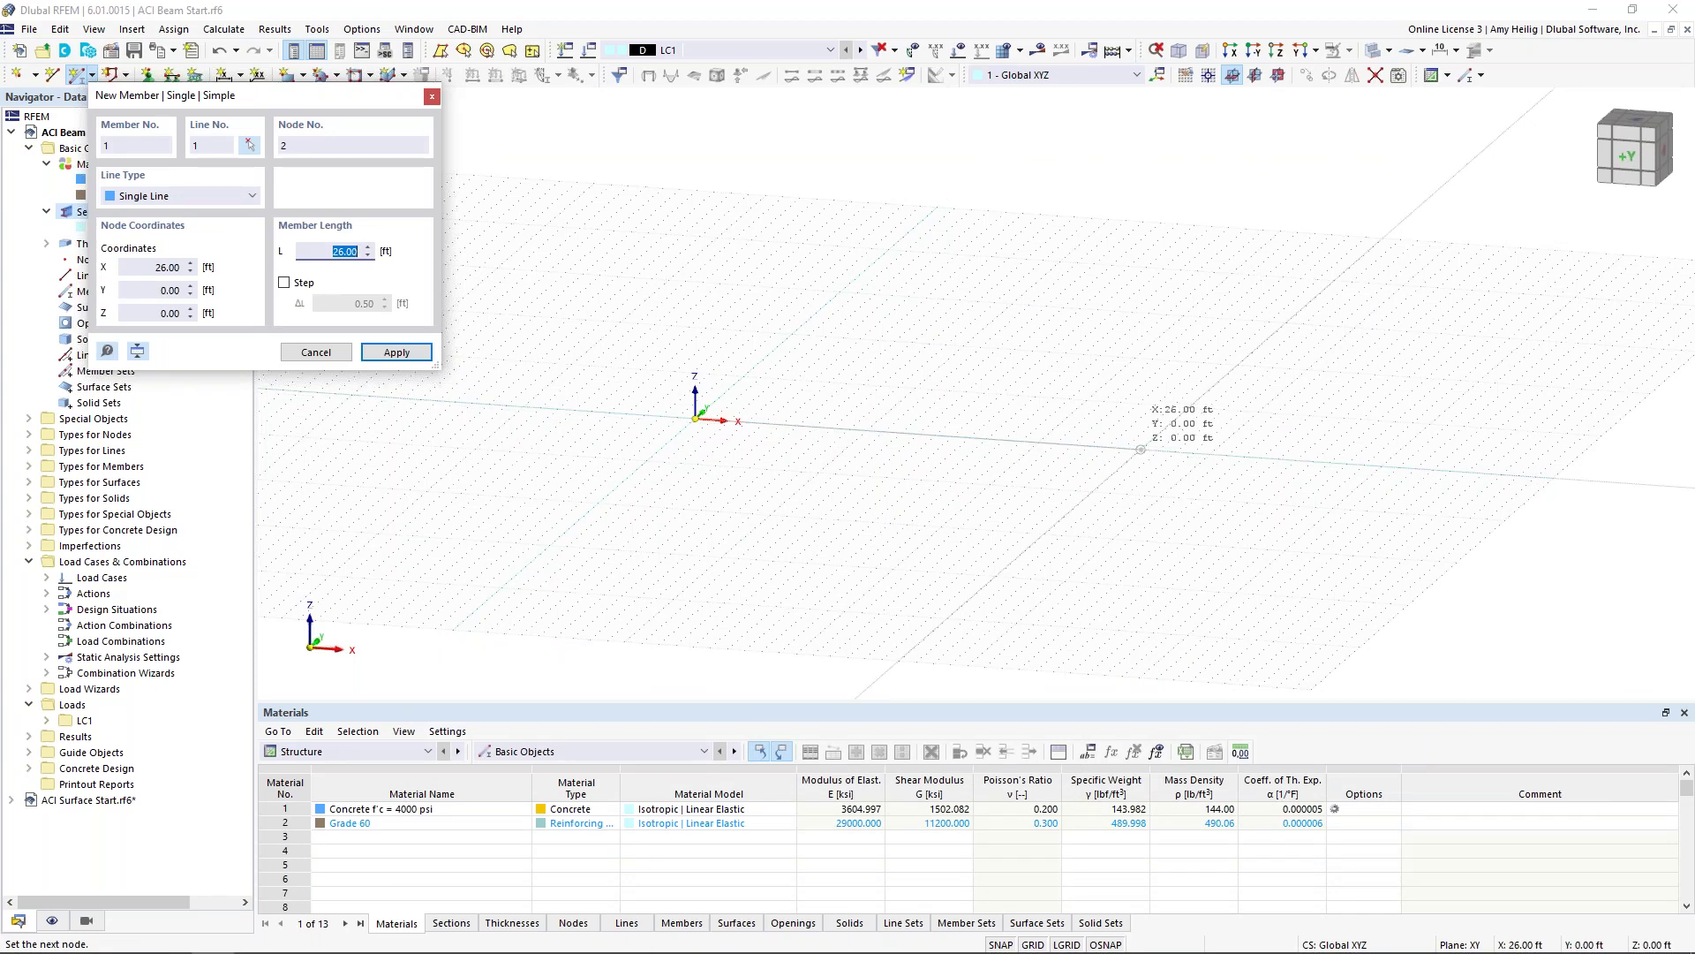
{"action": "left_click", "coordinate": [1141, 449]}
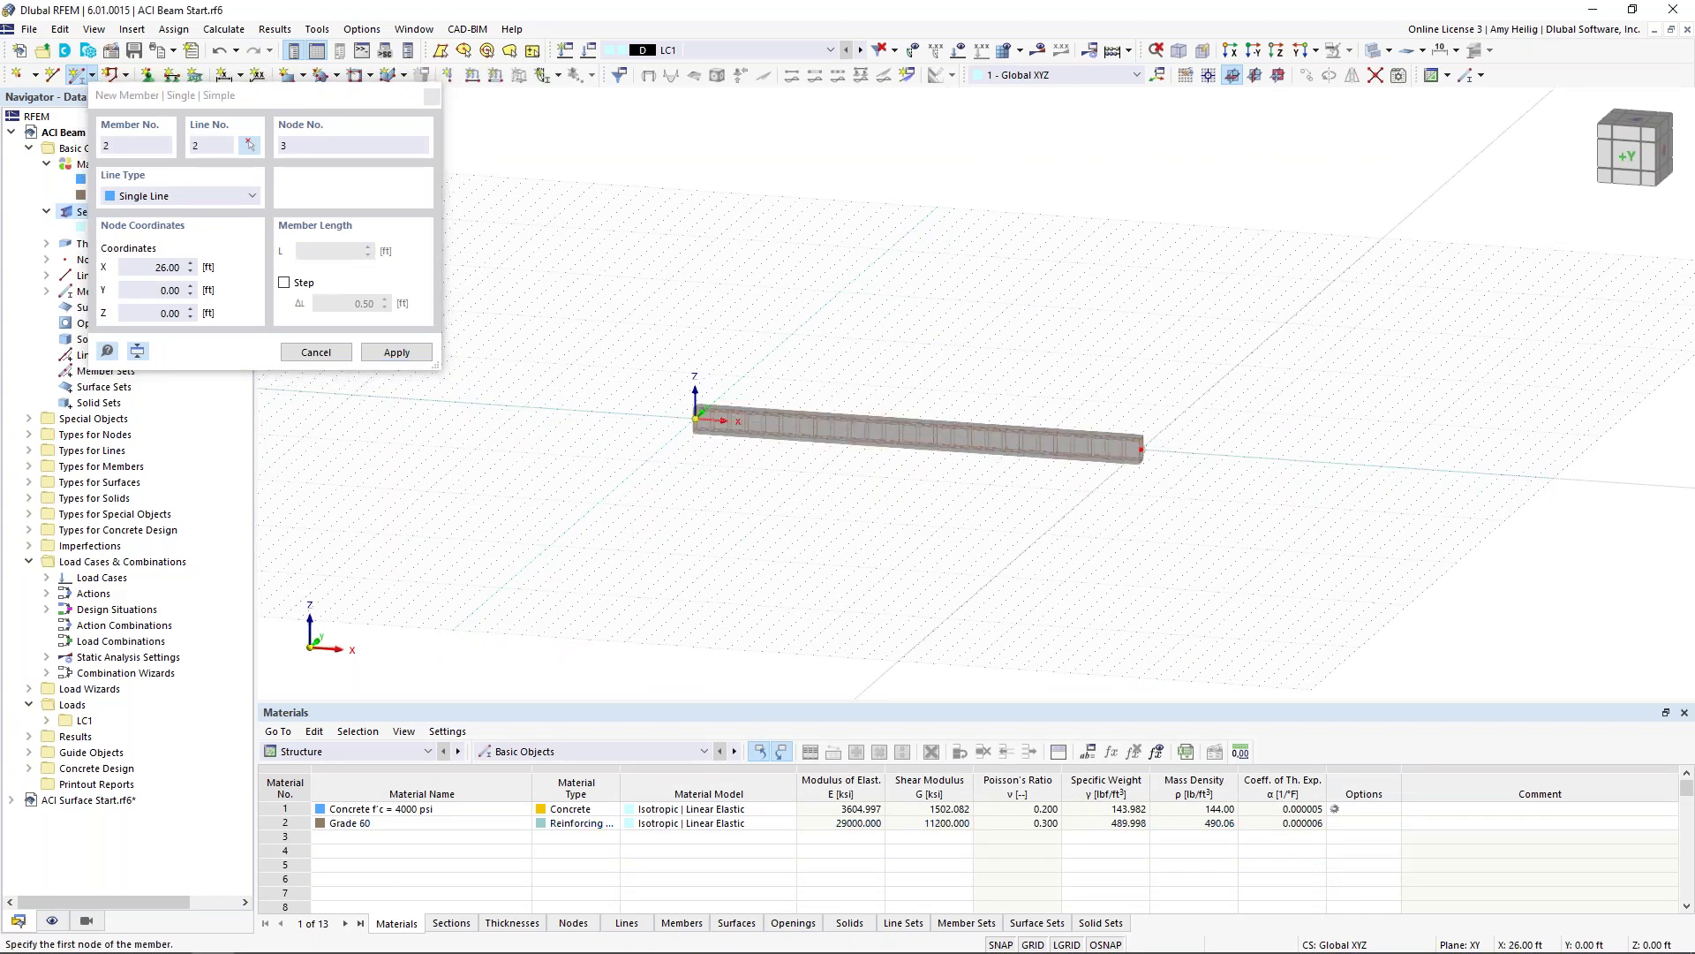
{"action": "key", "text": "Escape"}
{"action": "scroll", "coordinate": [1066, 494], "scroll_direction": "up", "scroll_amount": 2}
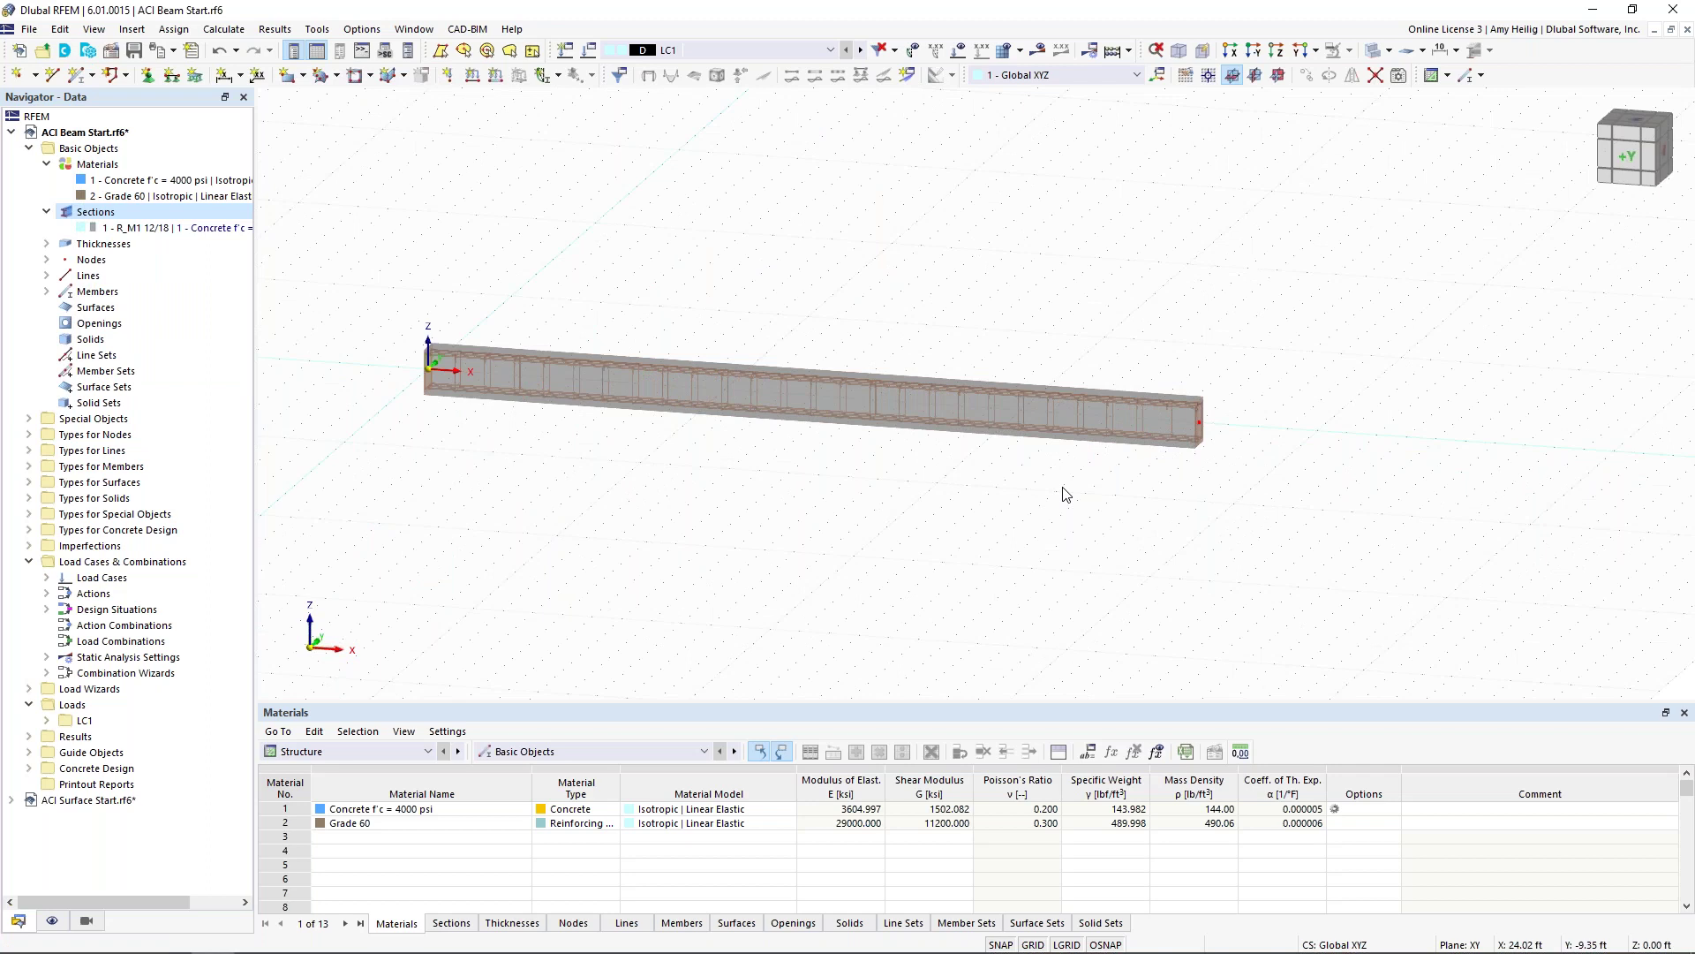
Step: Add an 'On Member' node 20 ft from the beam's start using Divide Member by distance, without dividing the member
{"action": "right_click", "coordinate": [984, 411]}
{"action": "mouse_move", "coordinate": [1165, 465]}
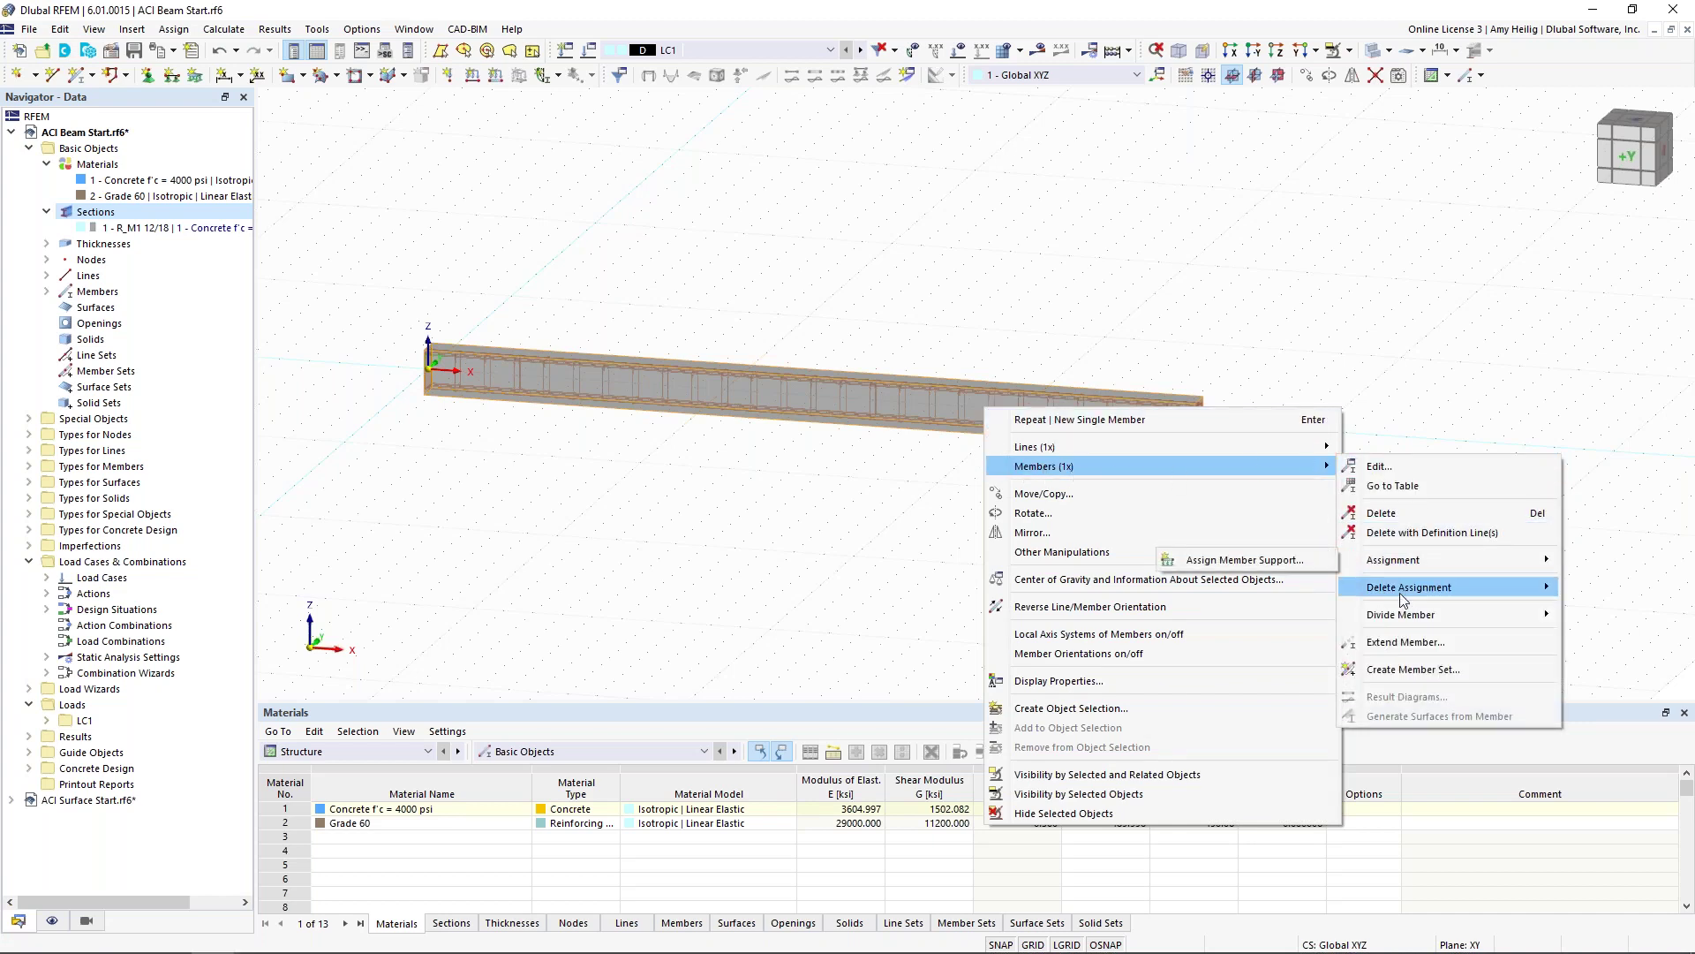
{"action": "mouse_move", "coordinate": [1353, 623]}
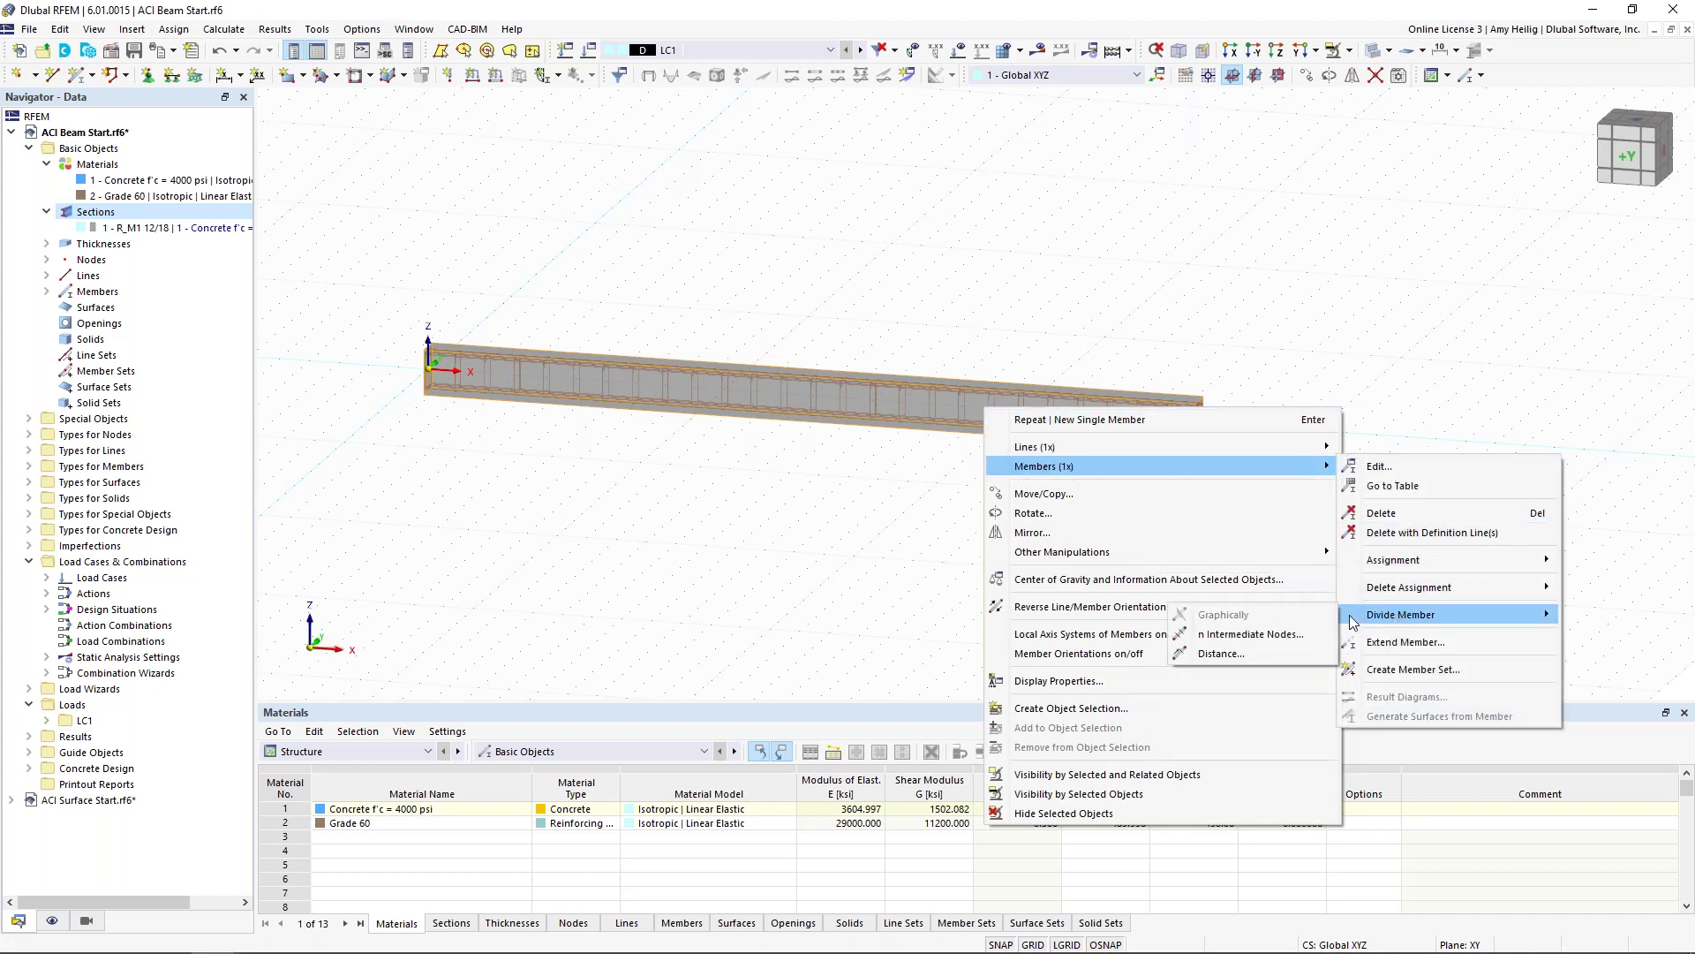
{"action": "left_click", "coordinate": [1256, 654]}
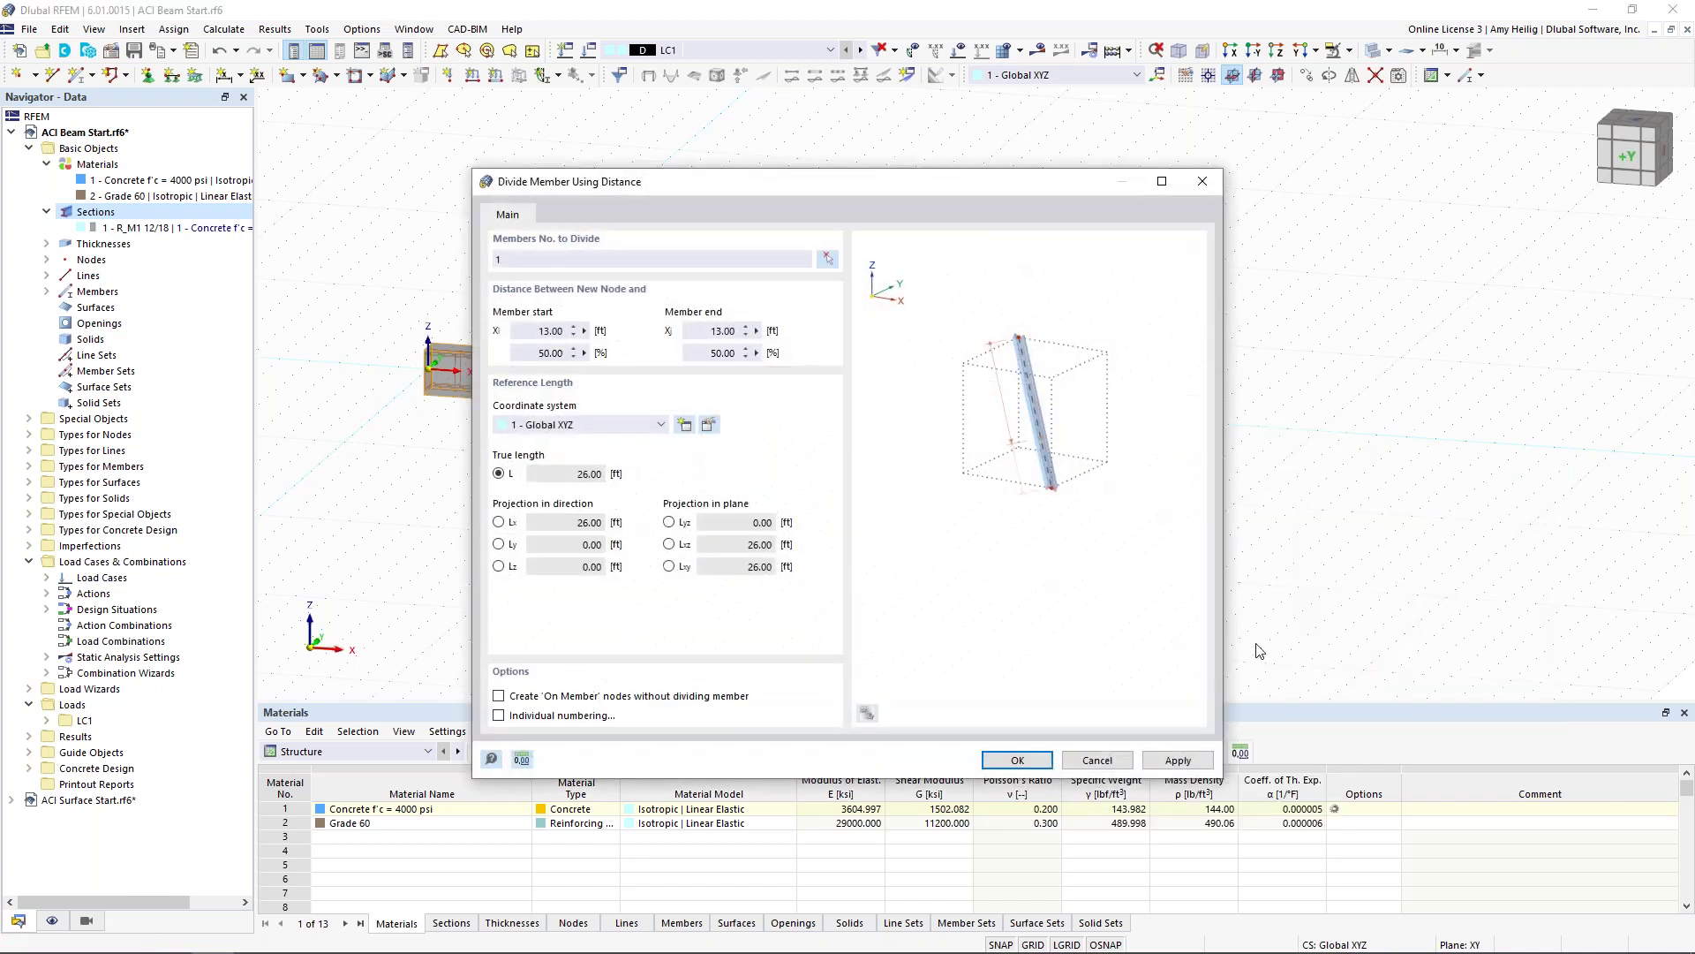
{"action": "left_click", "coordinate": [527, 330]}
{"action": "type", "text": "20"}
{"action": "left_click", "coordinate": [500, 696]}
{"action": "left_click", "coordinate": [1017, 761]}
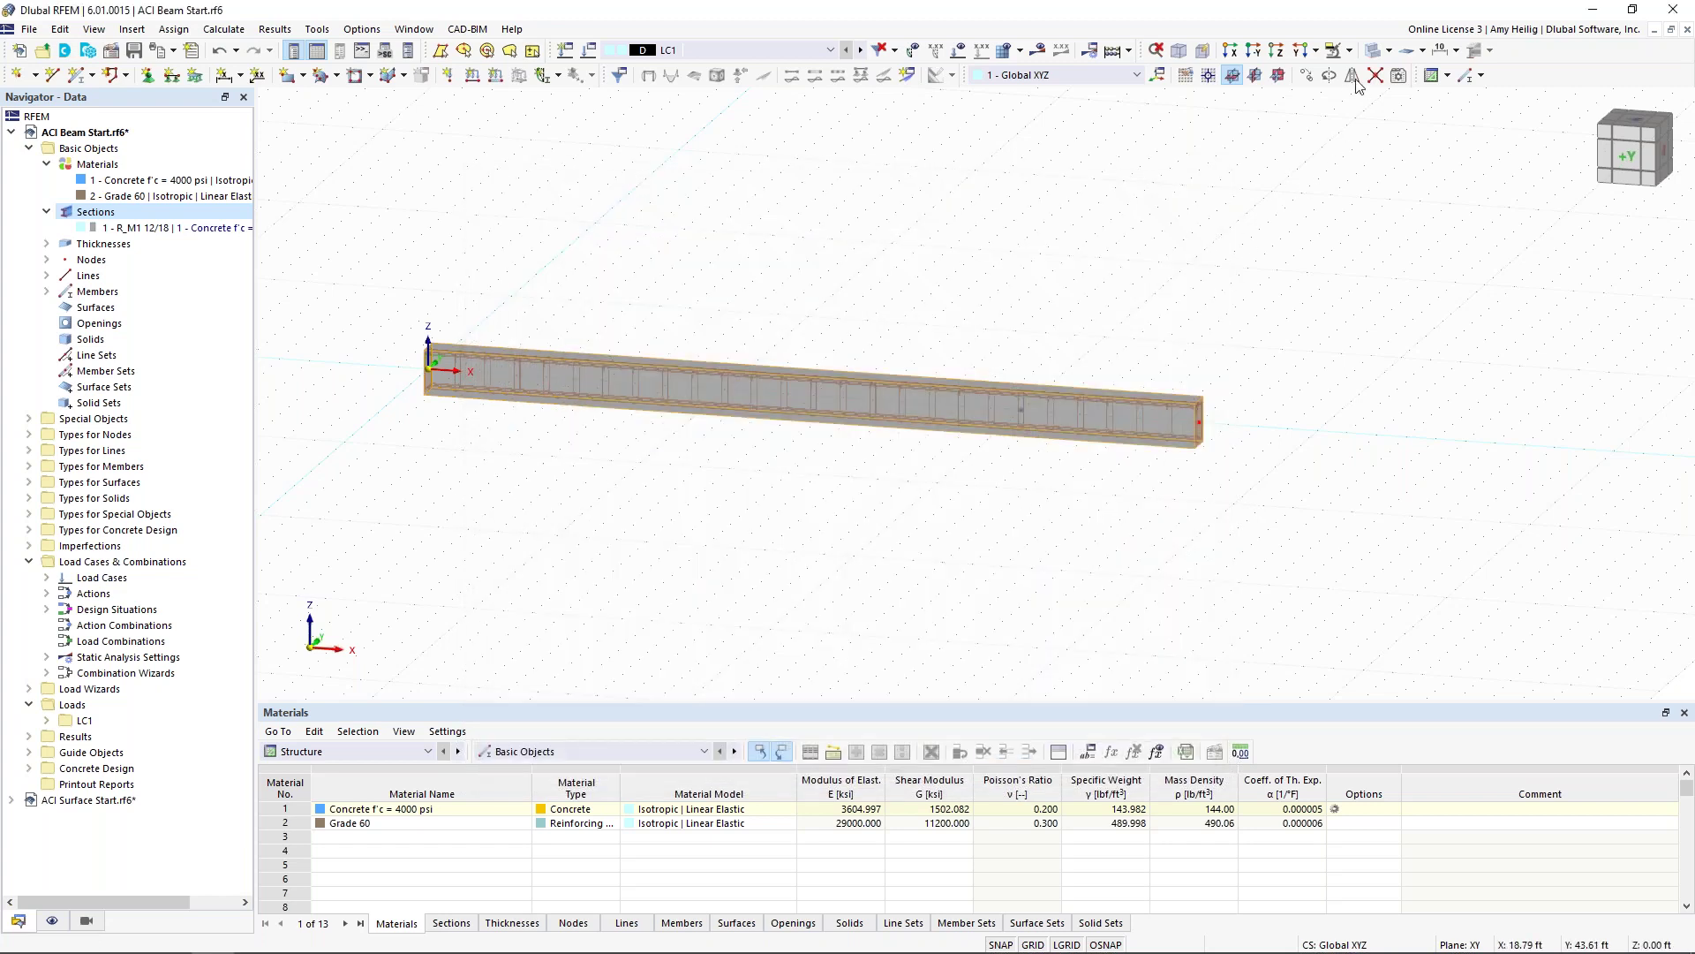
Step: Hide the work plane grid and show the beam as a wireframe with reinforcement to check the intermediate node
{"action": "left_click", "coordinate": [1040, 945]}
{"action": "scroll", "coordinate": [1017, 415], "scroll_direction": "up", "scroll_amount": 5}
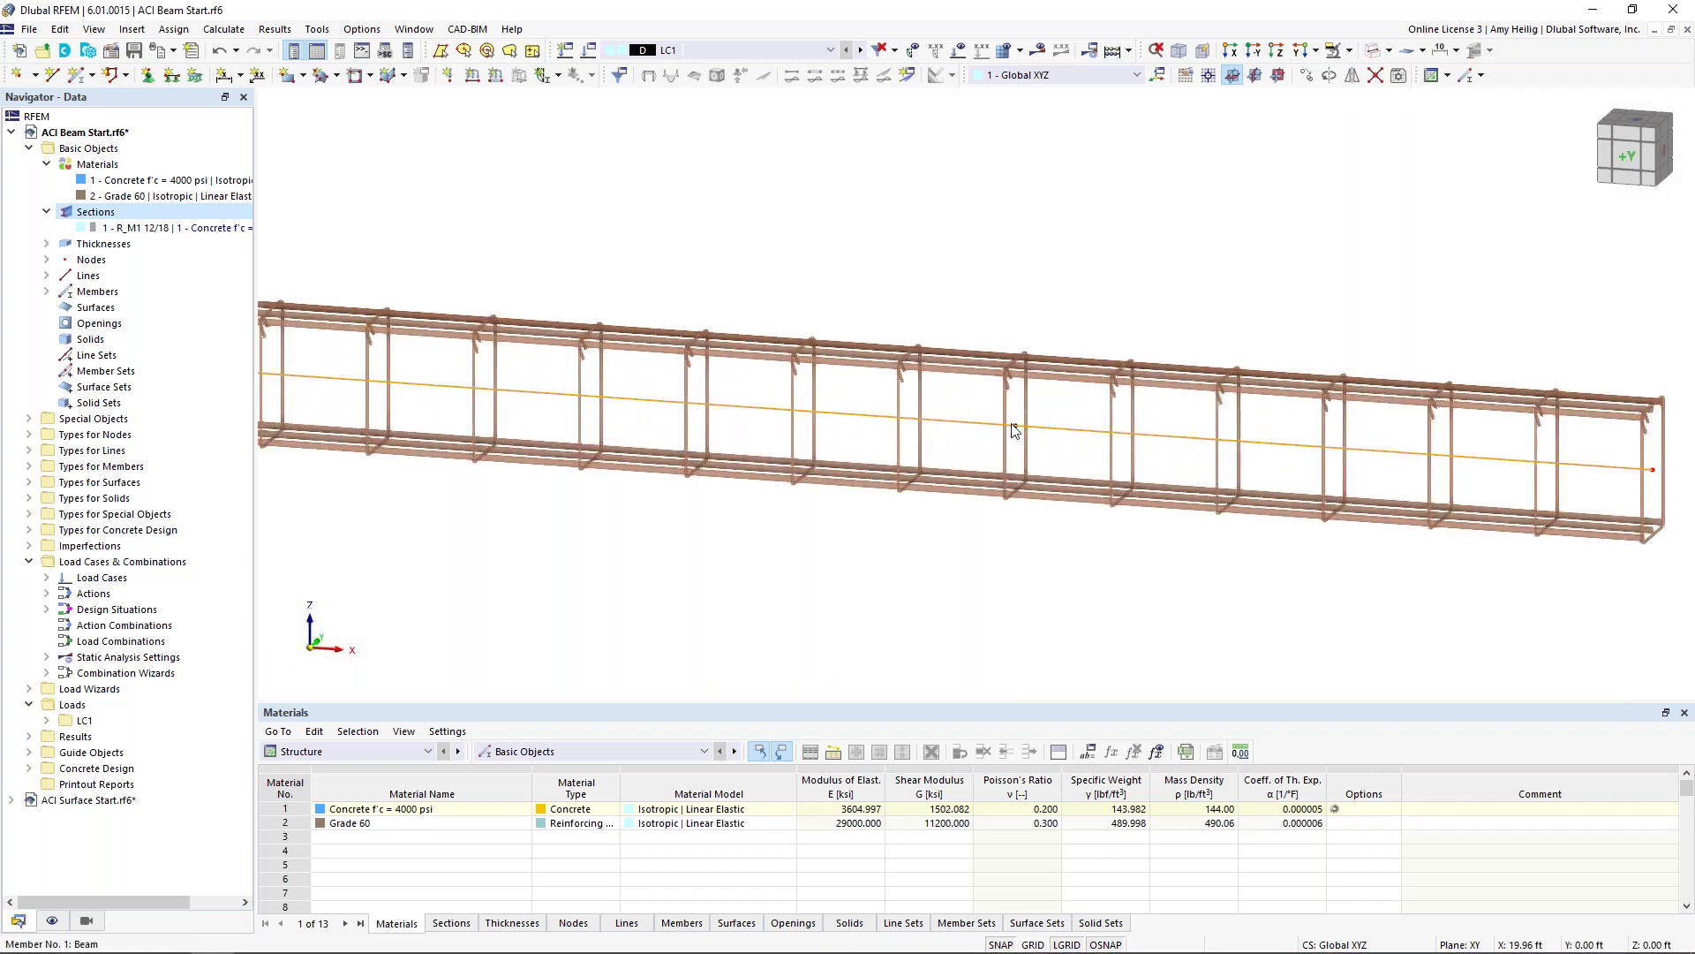
{"action": "scroll", "coordinate": [1015, 428], "scroll_direction": "down", "scroll_amount": 5}
{"action": "left_click", "coordinate": [1016, 426]}
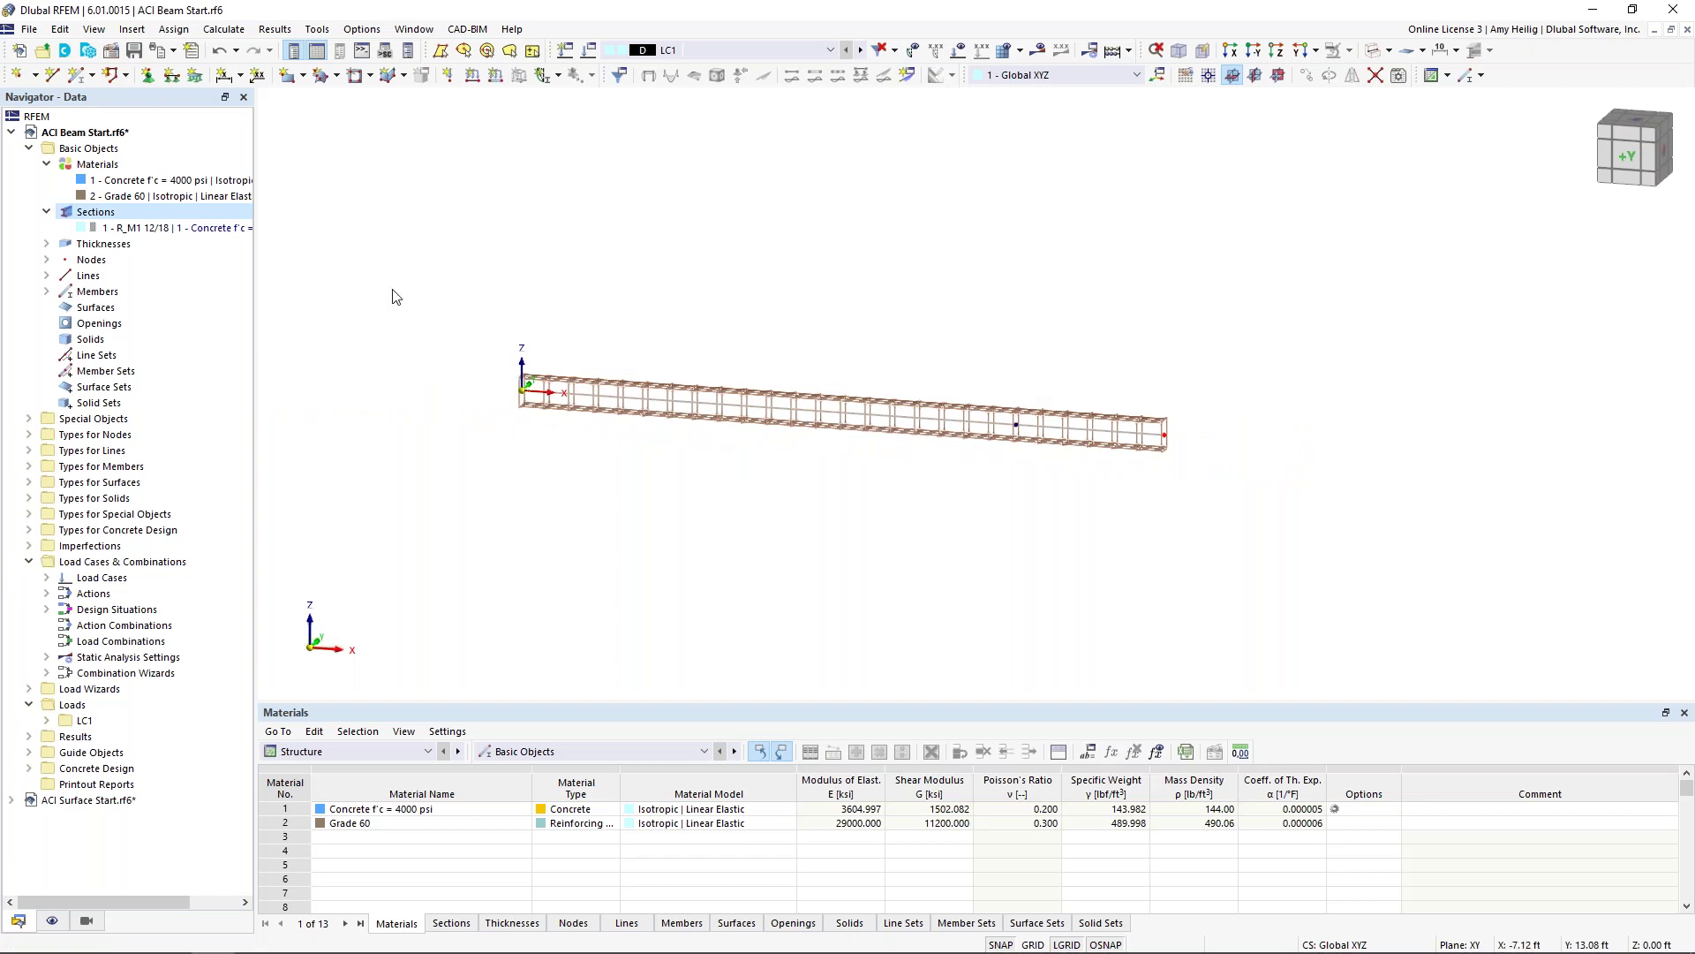
Step: Define a new nodal support fixed in all three translations and in rotation about X, with rotations about Y and Z free
{"action": "left_click", "coordinate": [148, 79]}
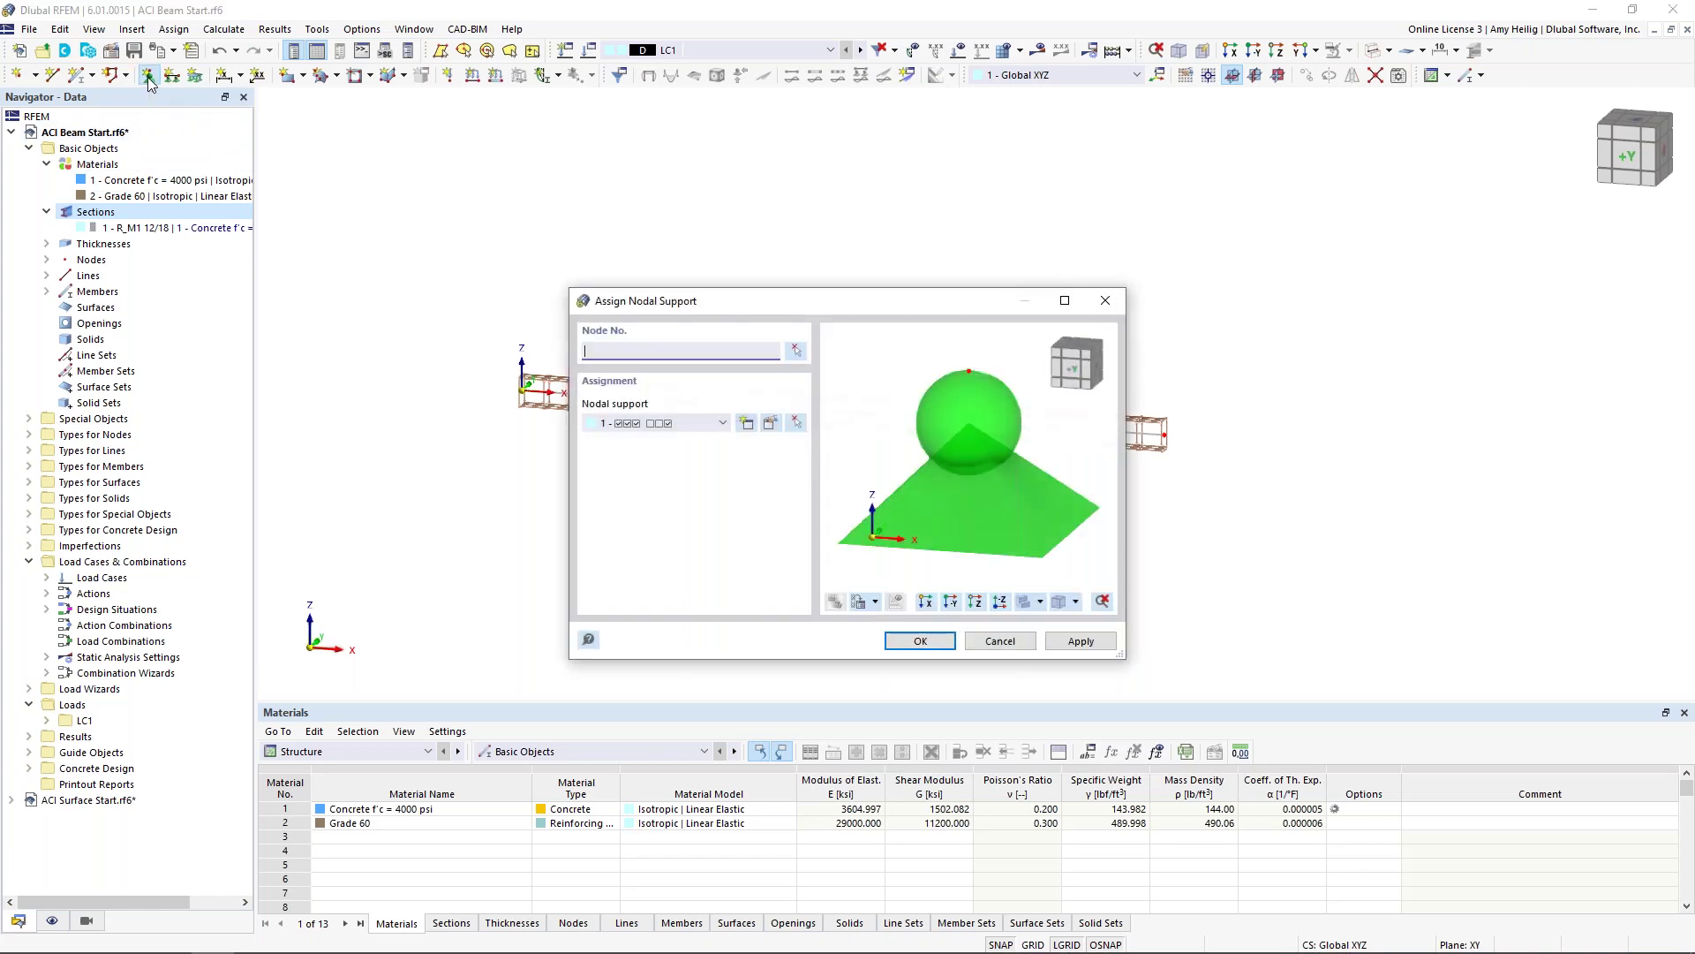
{"action": "left_click", "coordinate": [714, 425]}
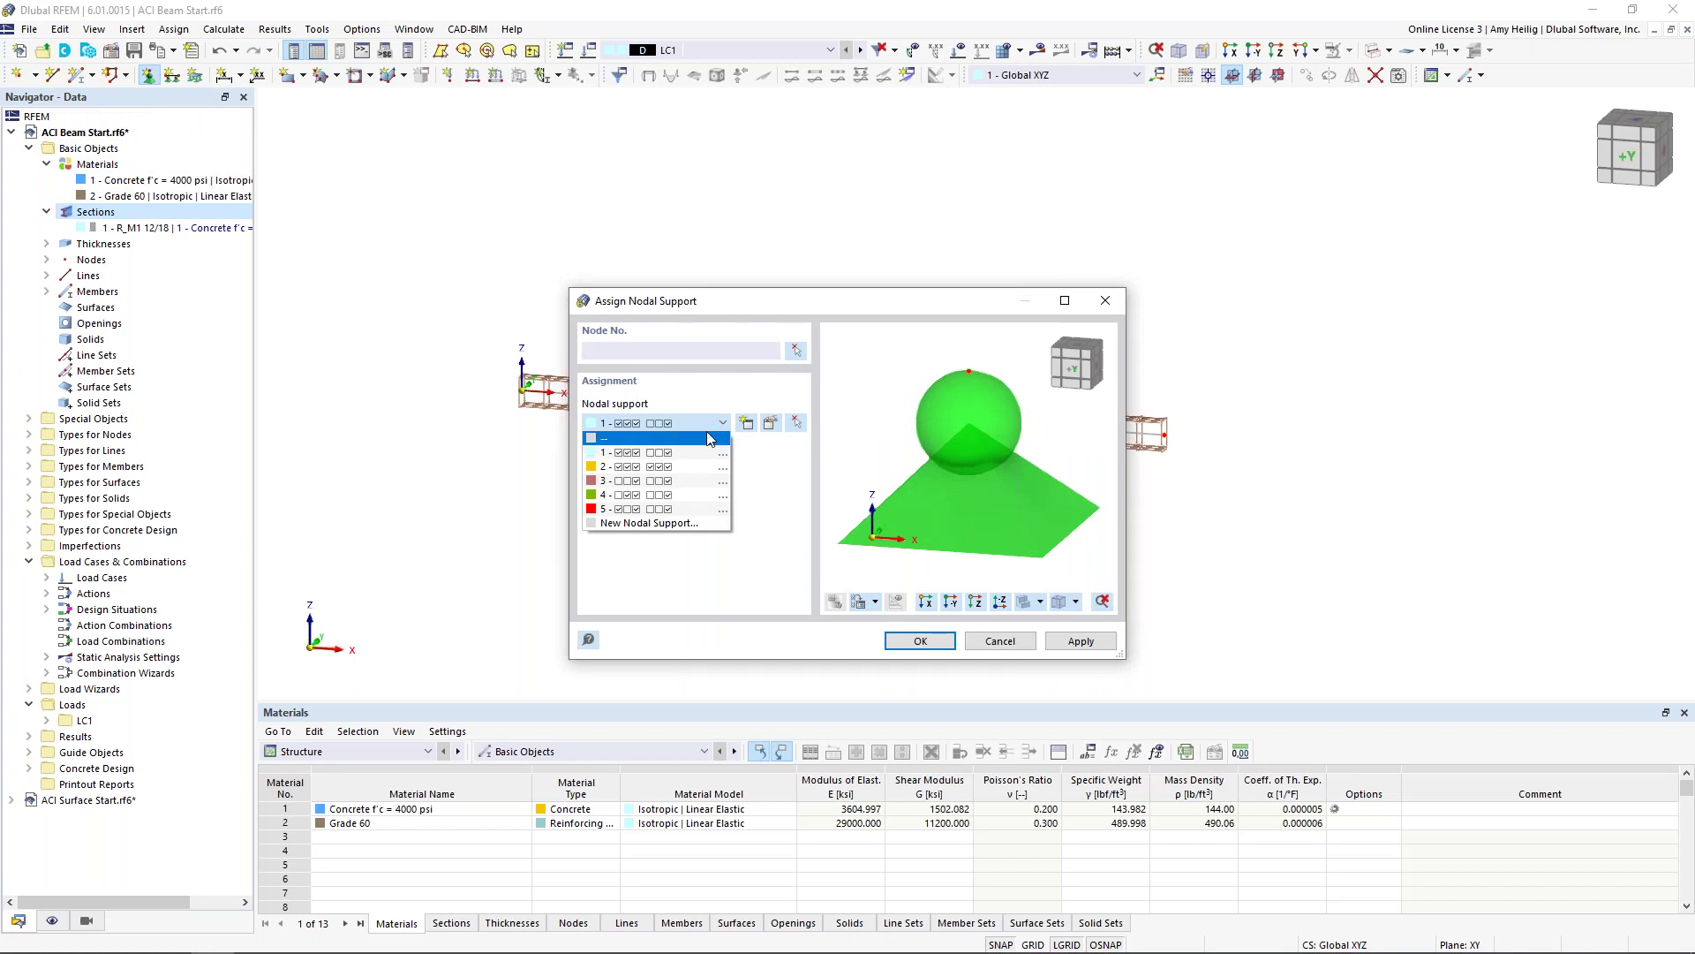
{"action": "left_click", "coordinate": [691, 468]}
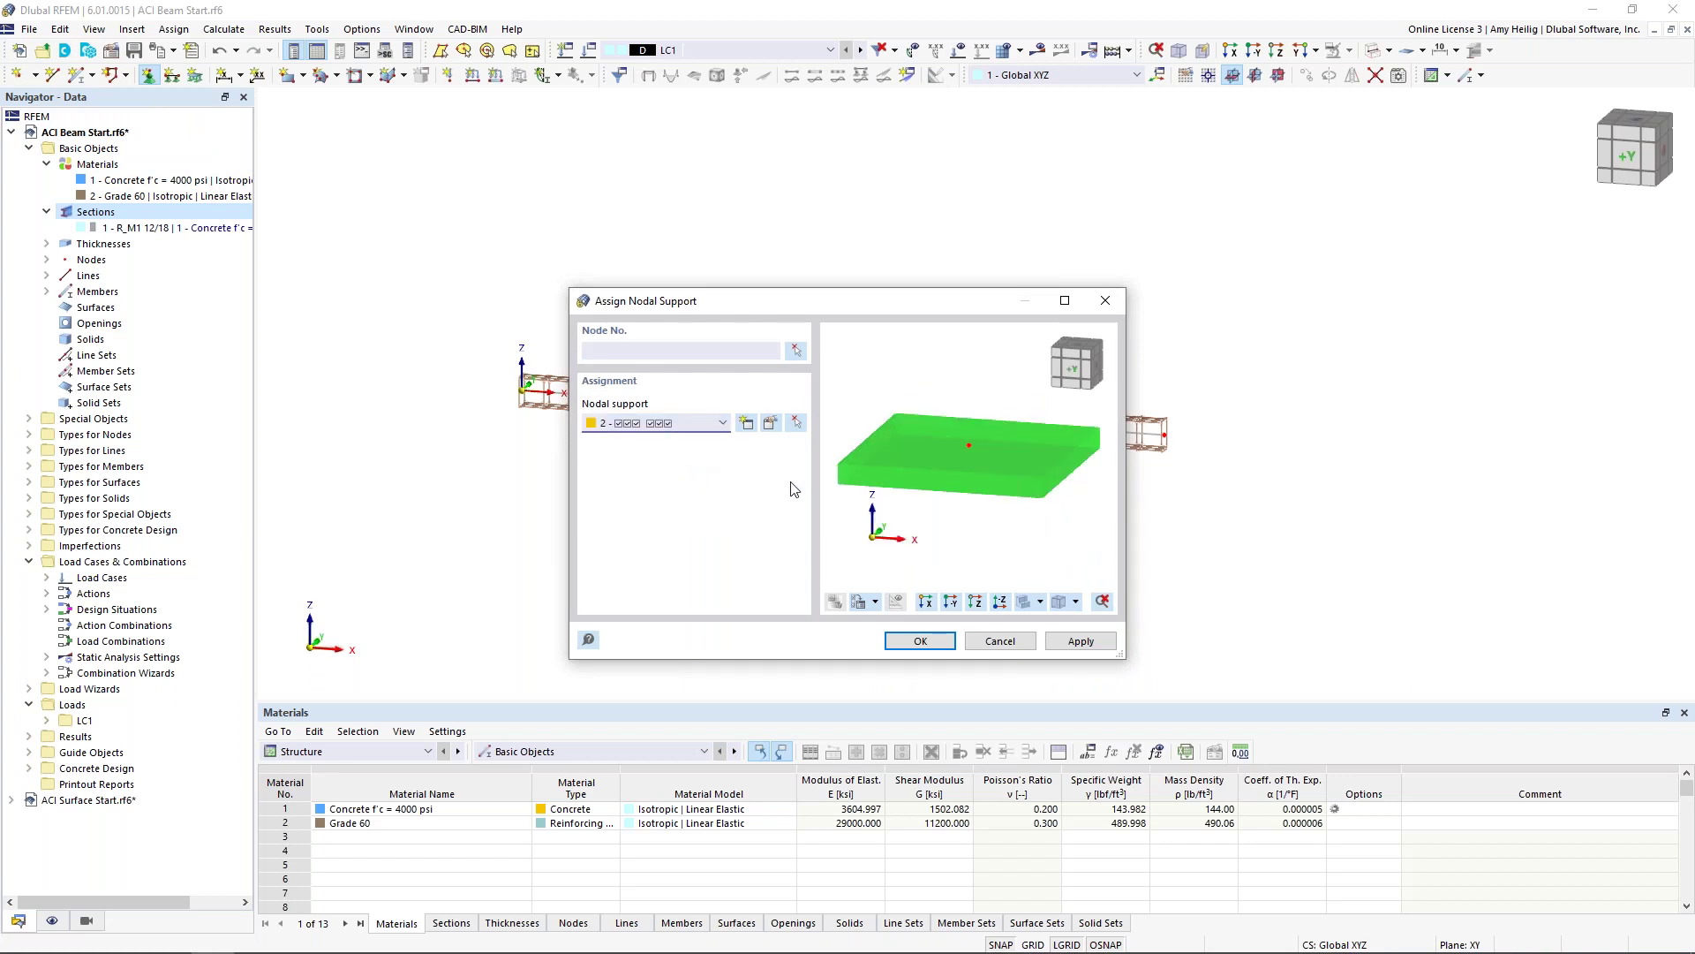
{"action": "left_click", "coordinate": [719, 423]}
{"action": "left_click", "coordinate": [693, 526]}
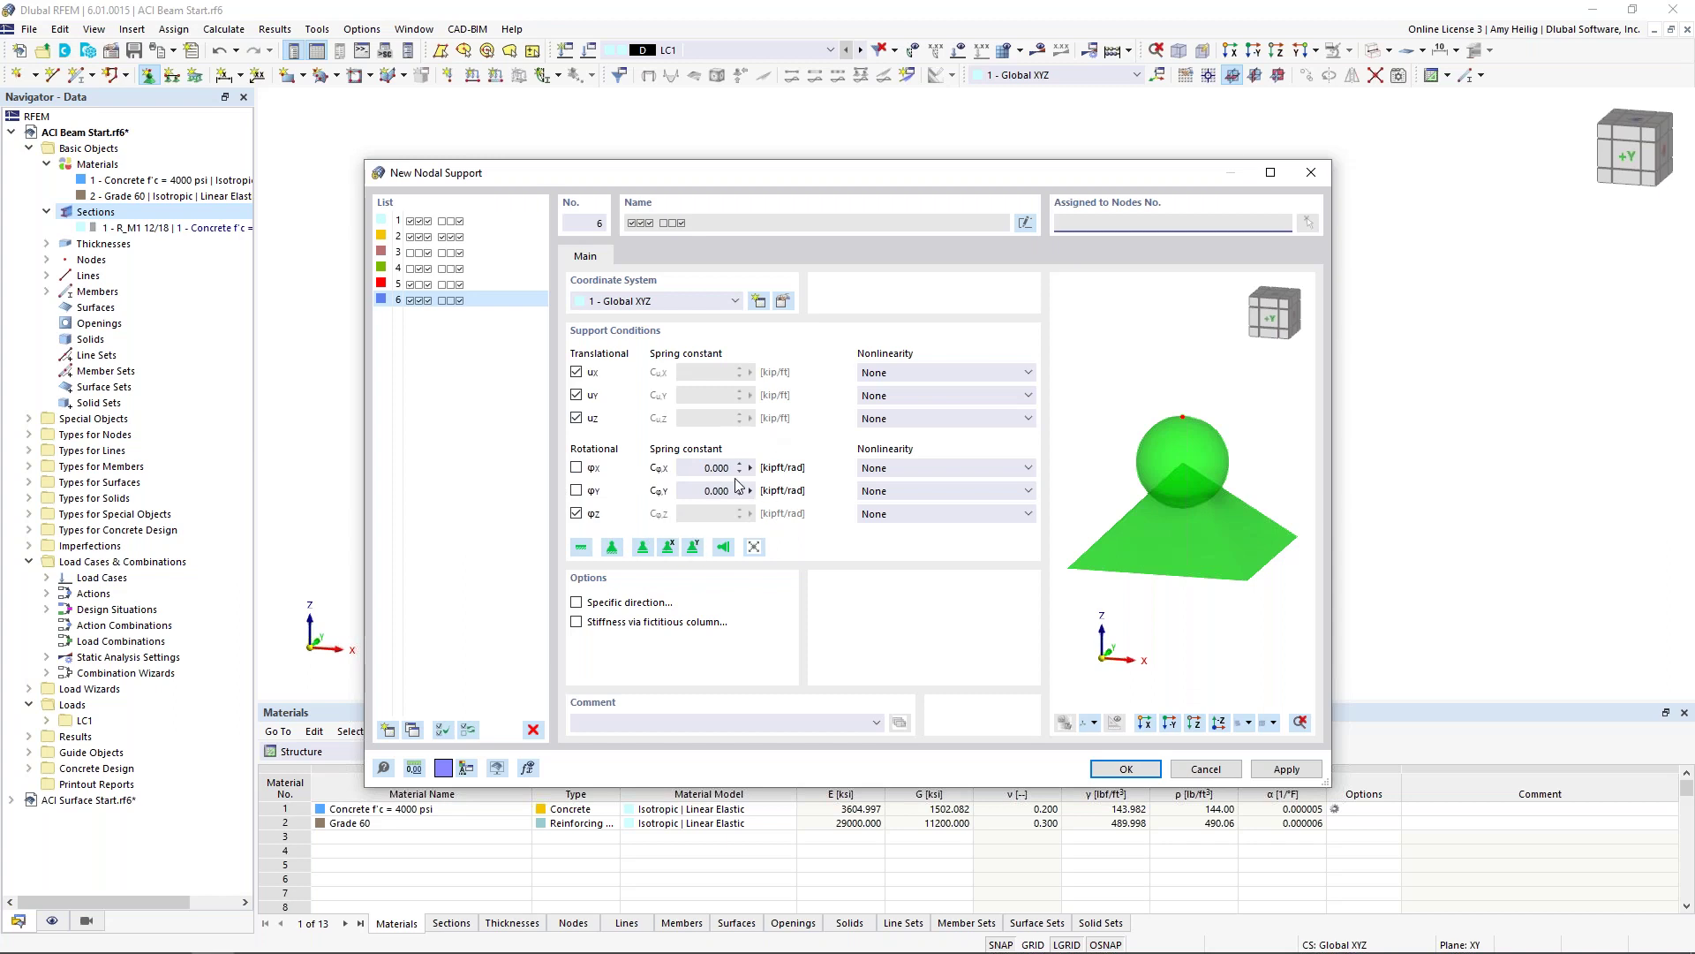
{"action": "left_click", "coordinate": [903, 421]}
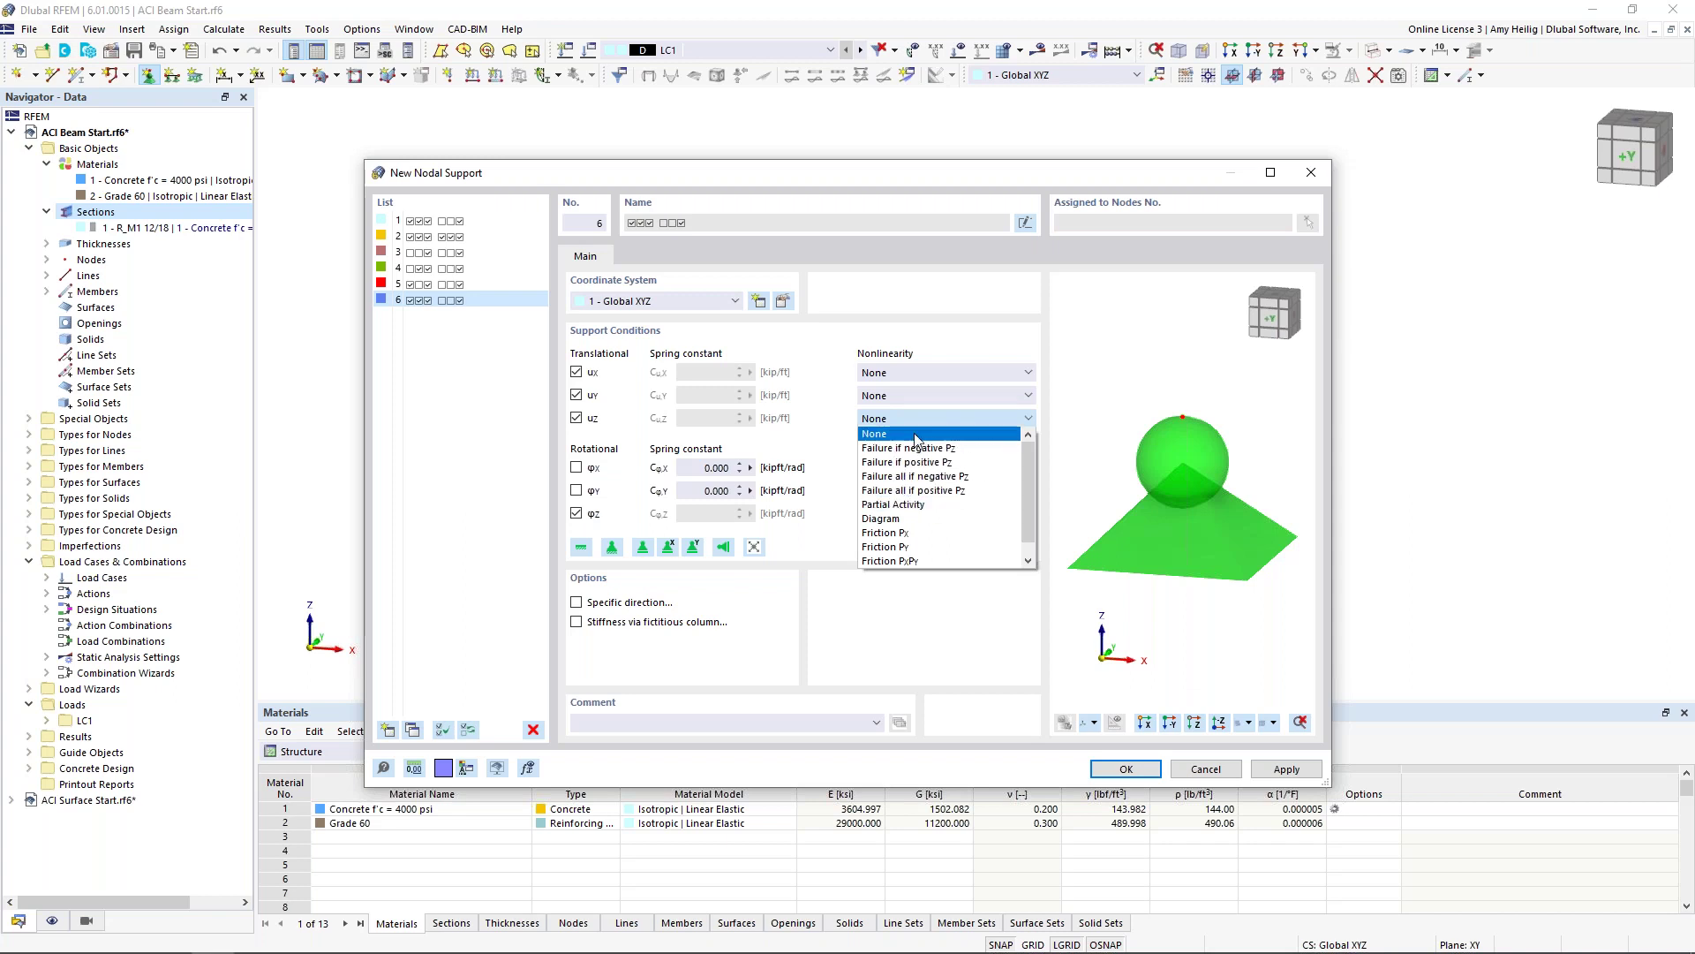
{"action": "left_click", "coordinate": [840, 435]}
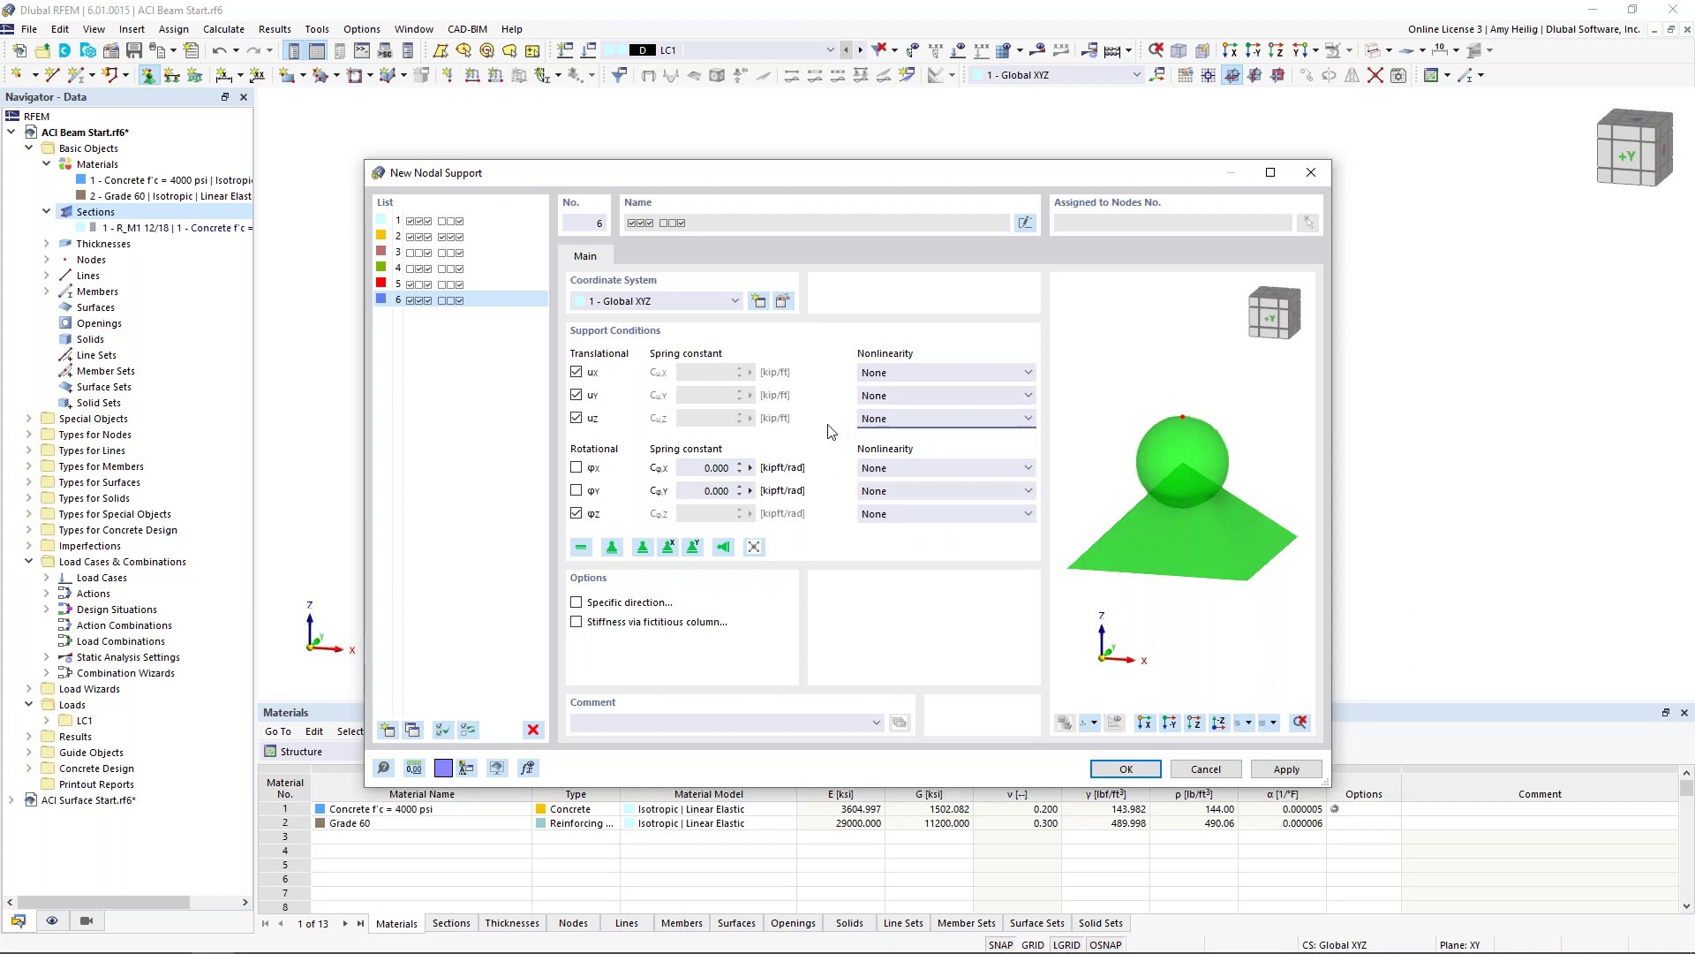
{"action": "left_click", "coordinate": [578, 469]}
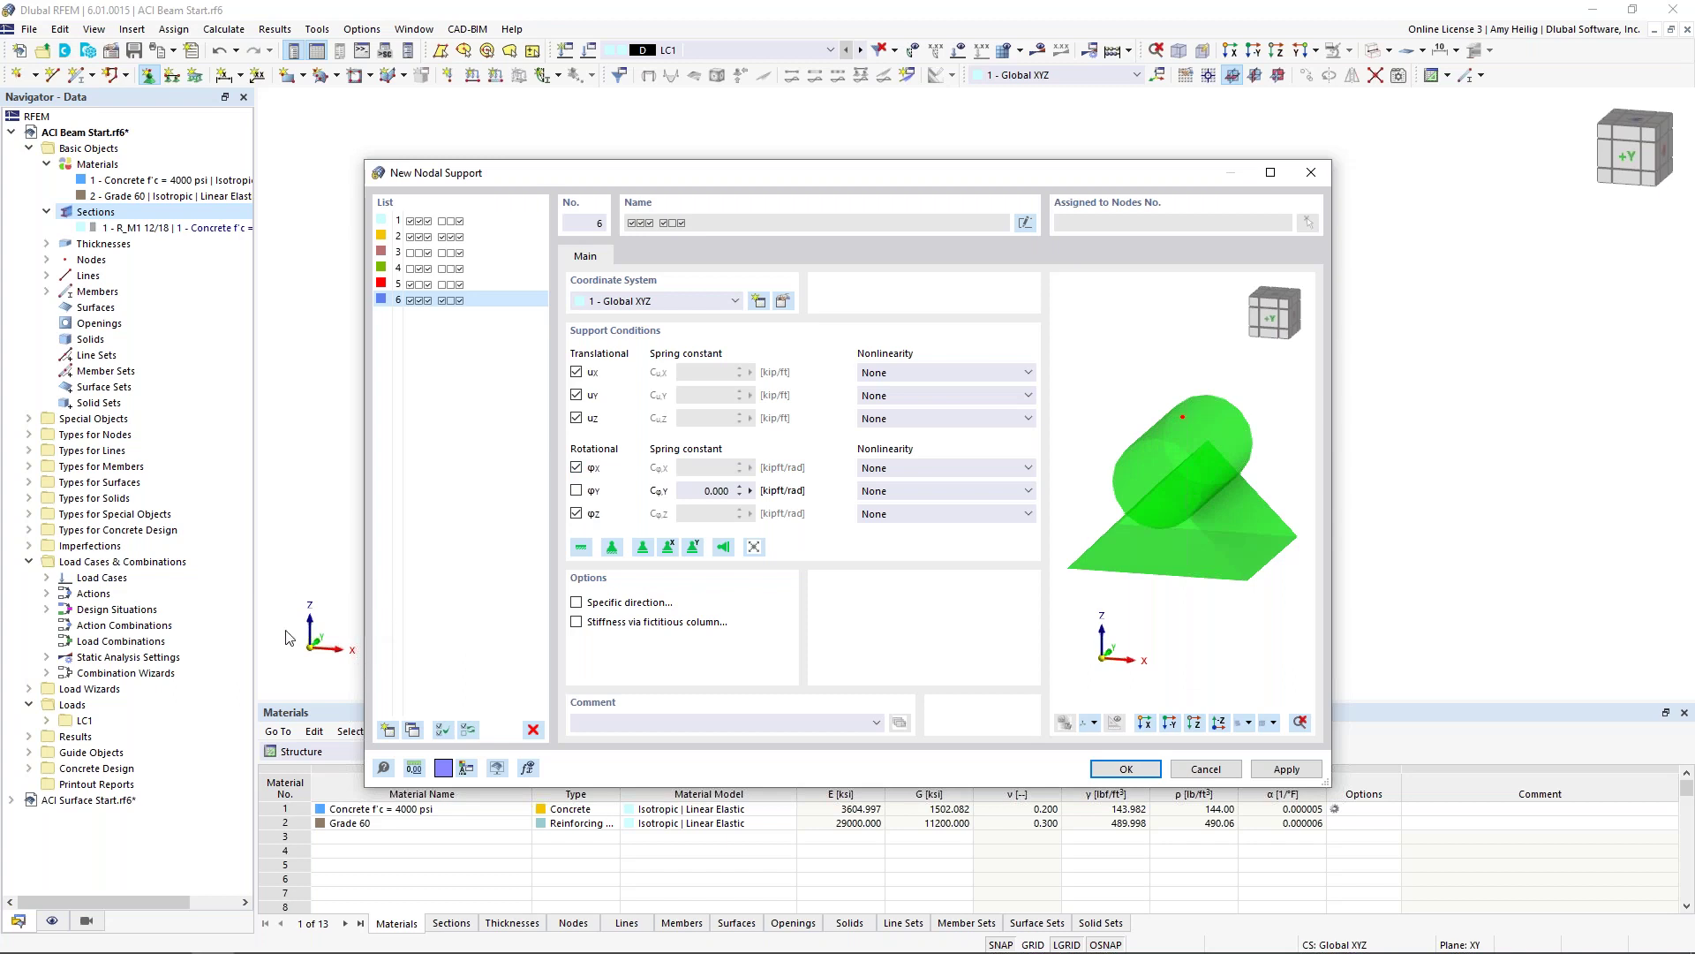
{"action": "left_click", "coordinate": [576, 513]}
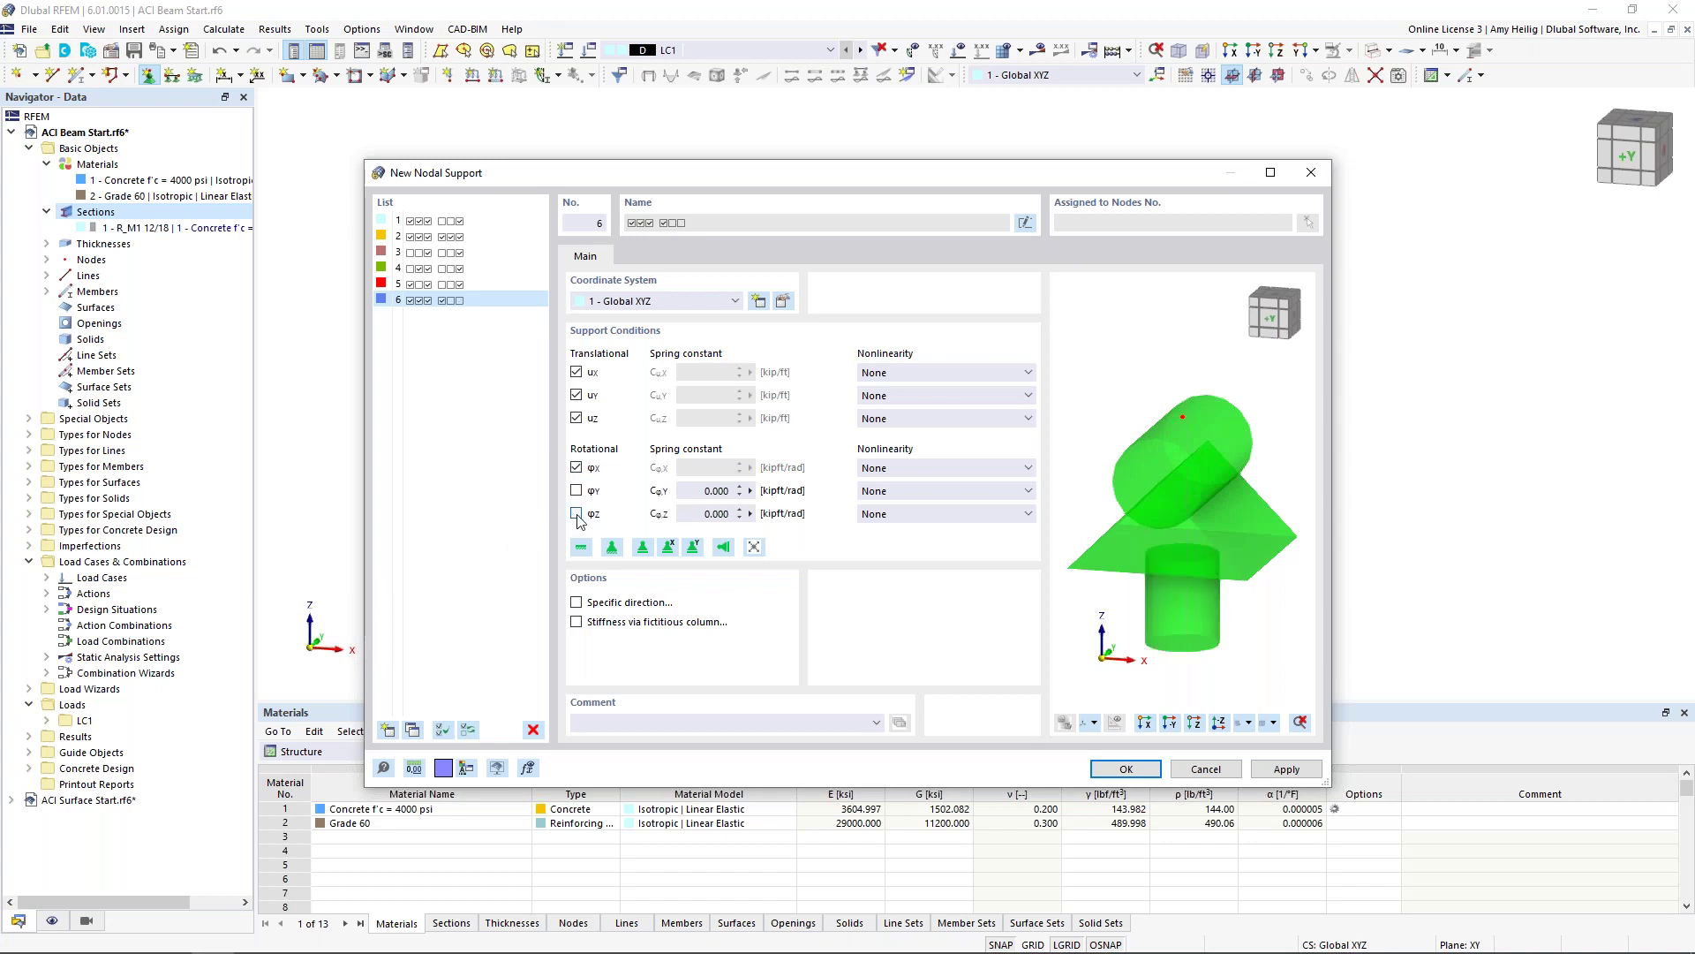
{"action": "left_click", "coordinate": [1125, 768]}
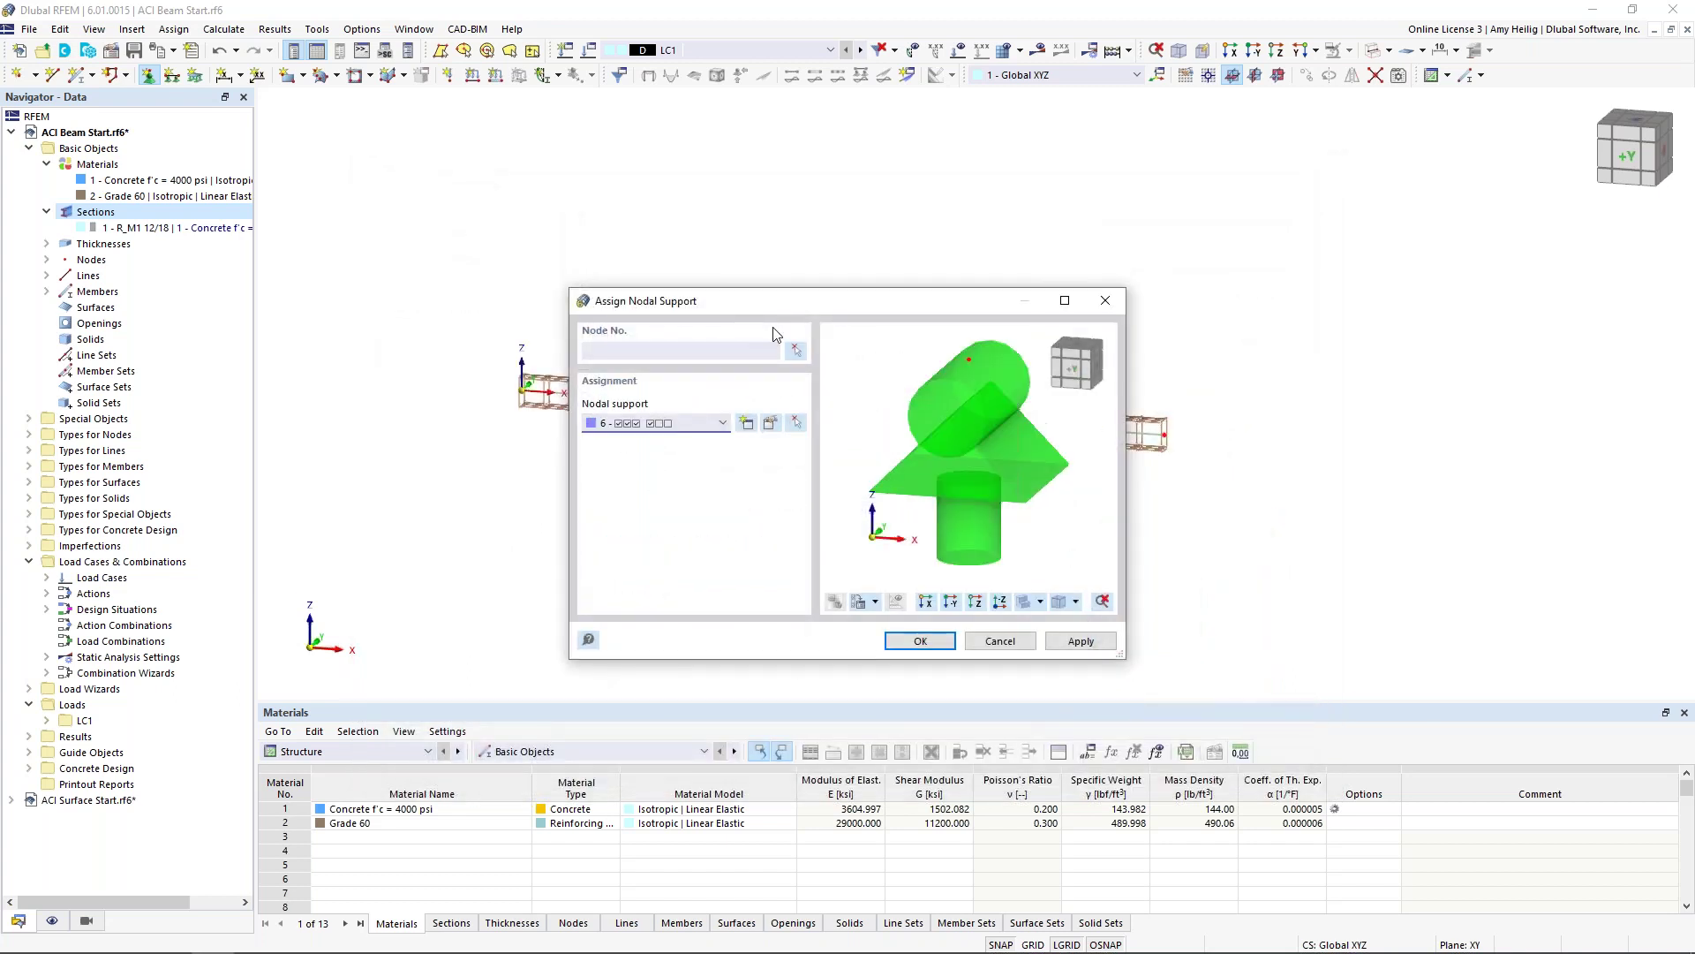
Step: Assign the new nodal support to node 1 at the beam's start
{"action": "left_click", "coordinate": [797, 349]}
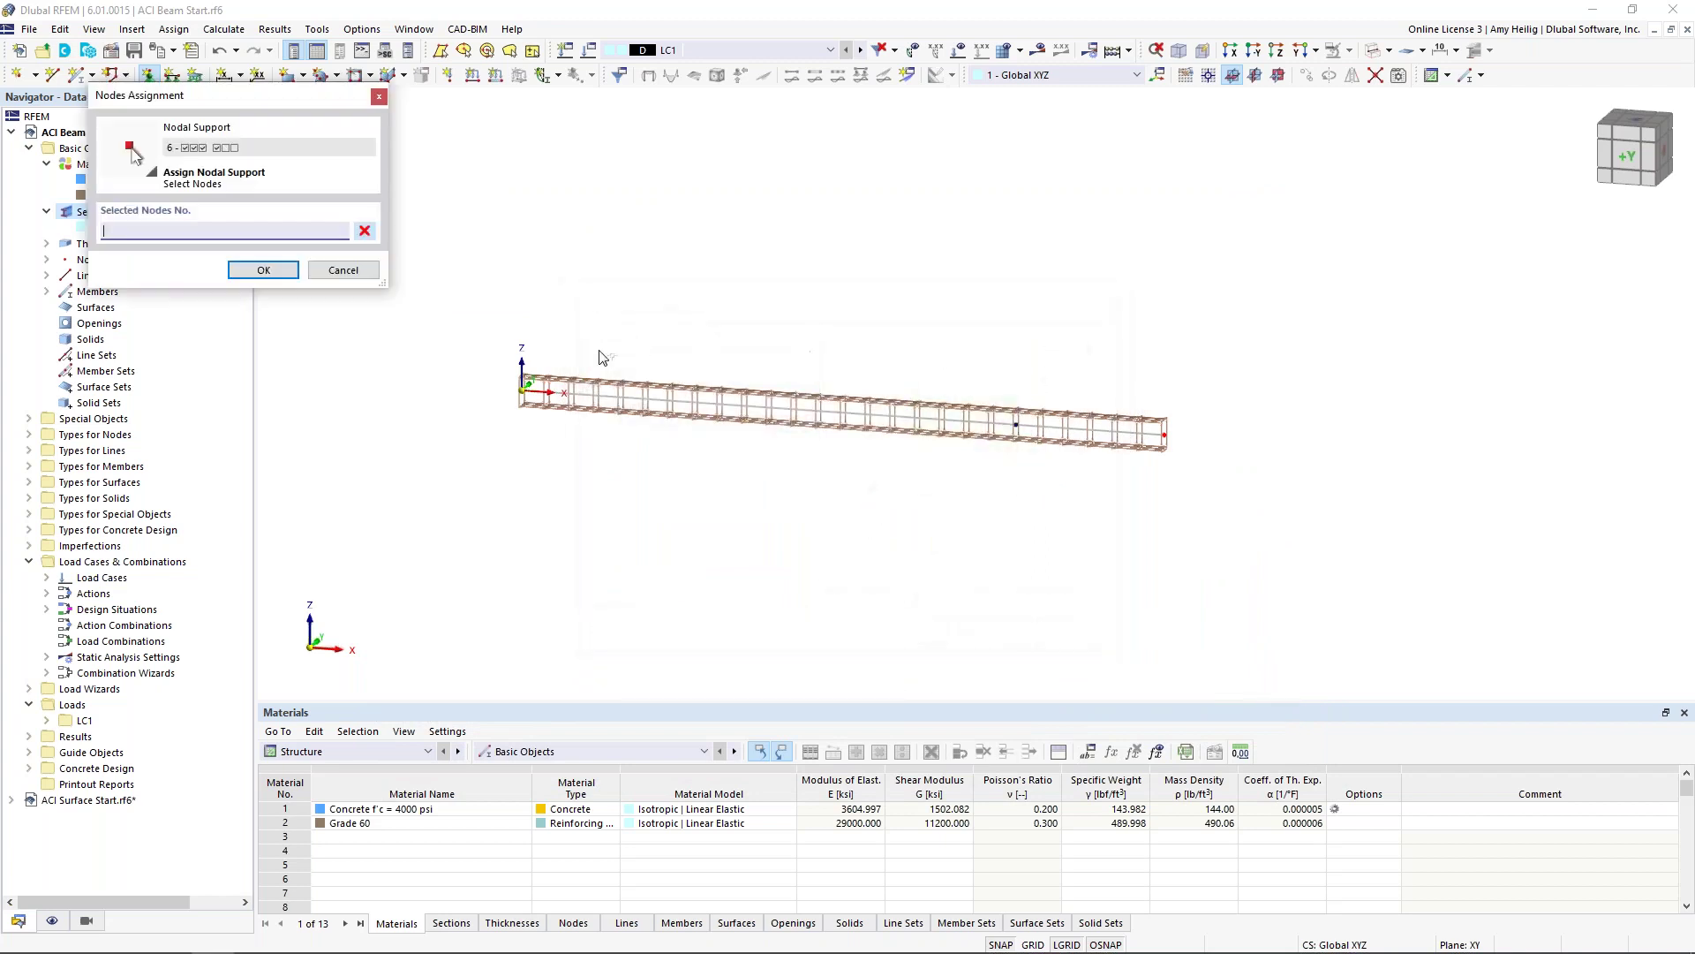
{"action": "left_click", "coordinate": [523, 388]}
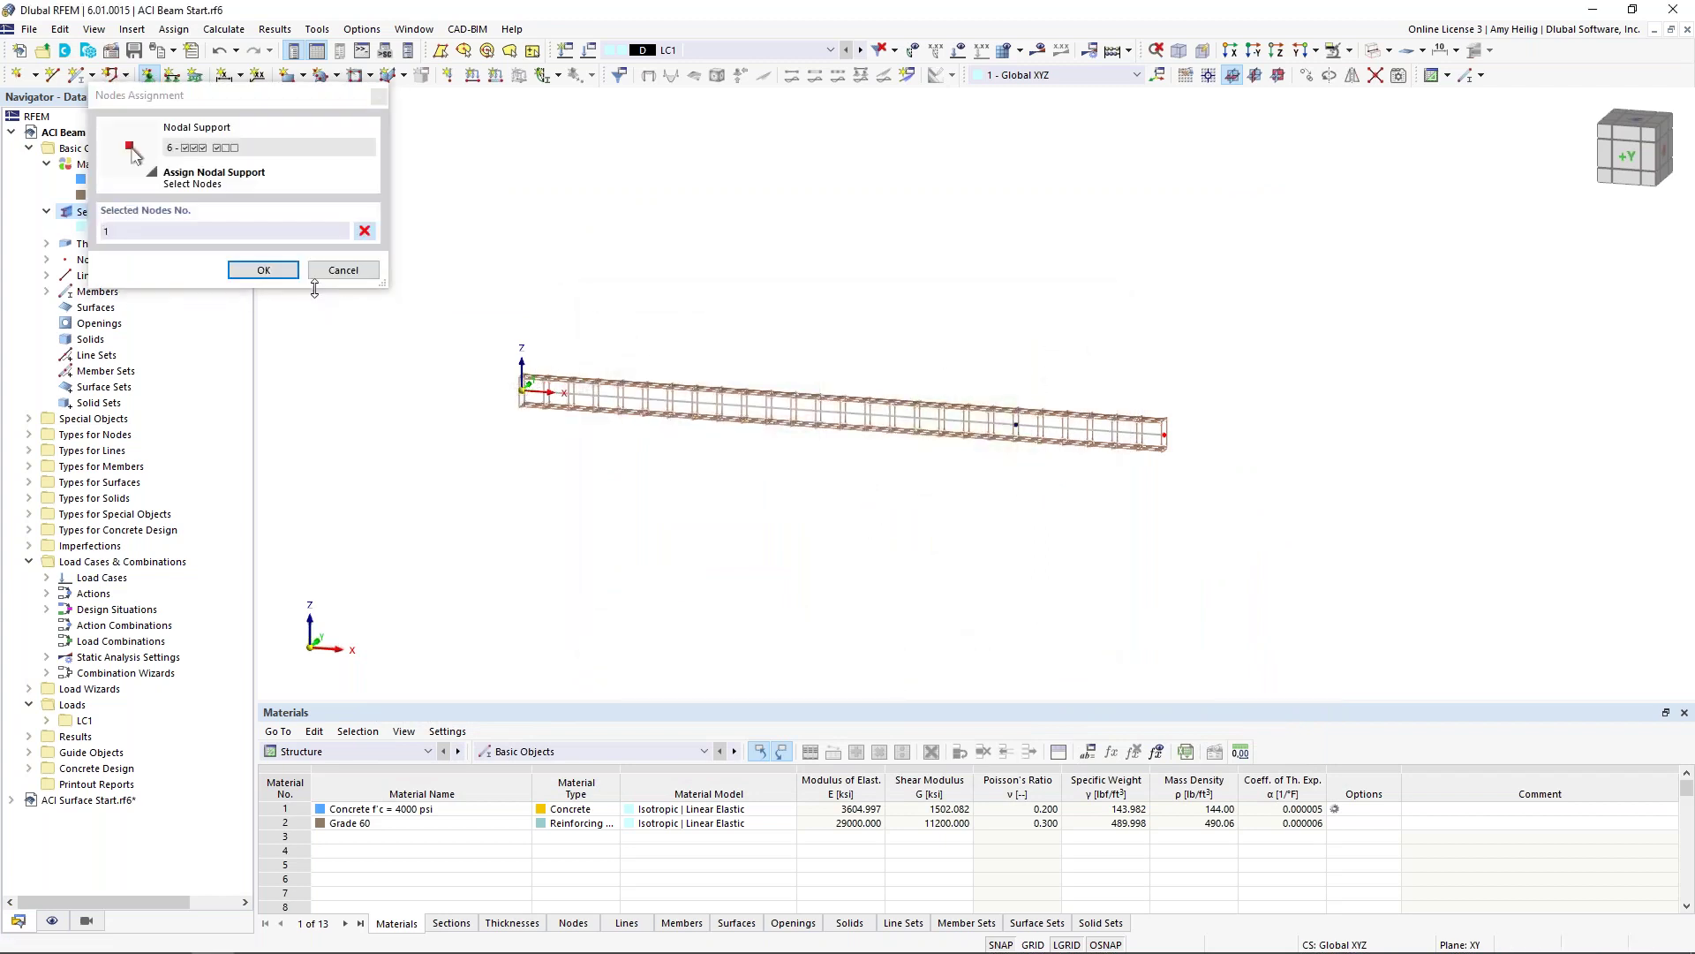
{"action": "left_click", "coordinate": [263, 270]}
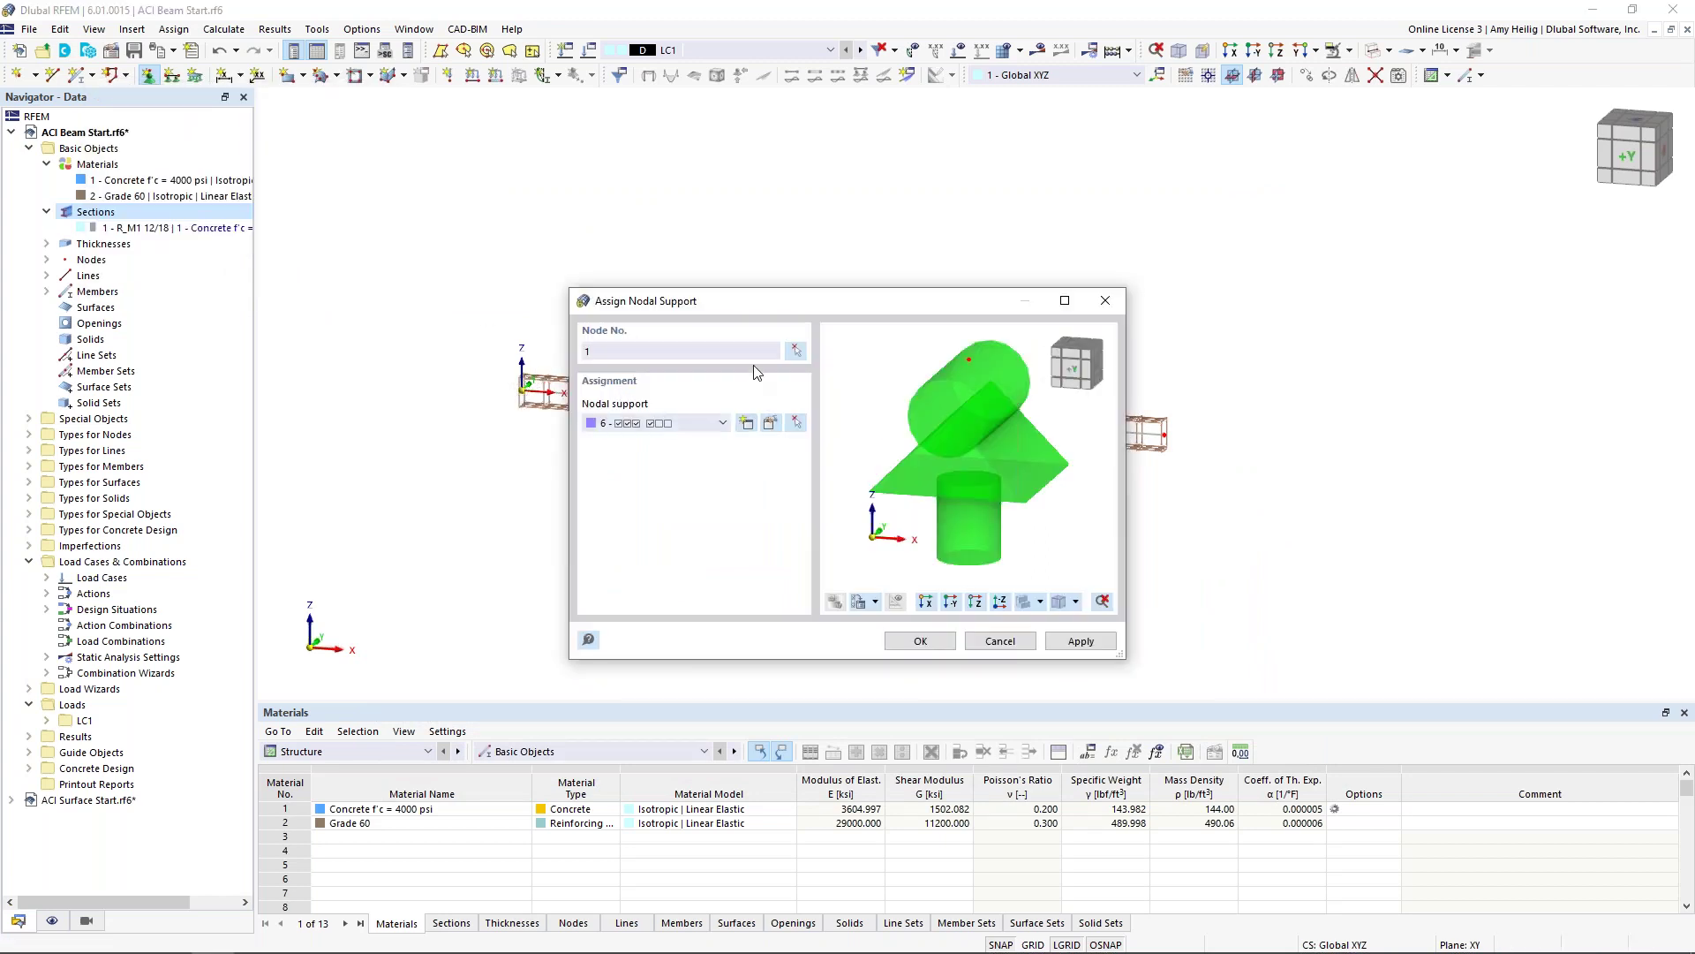
{"action": "left_click", "coordinate": [1081, 641]}
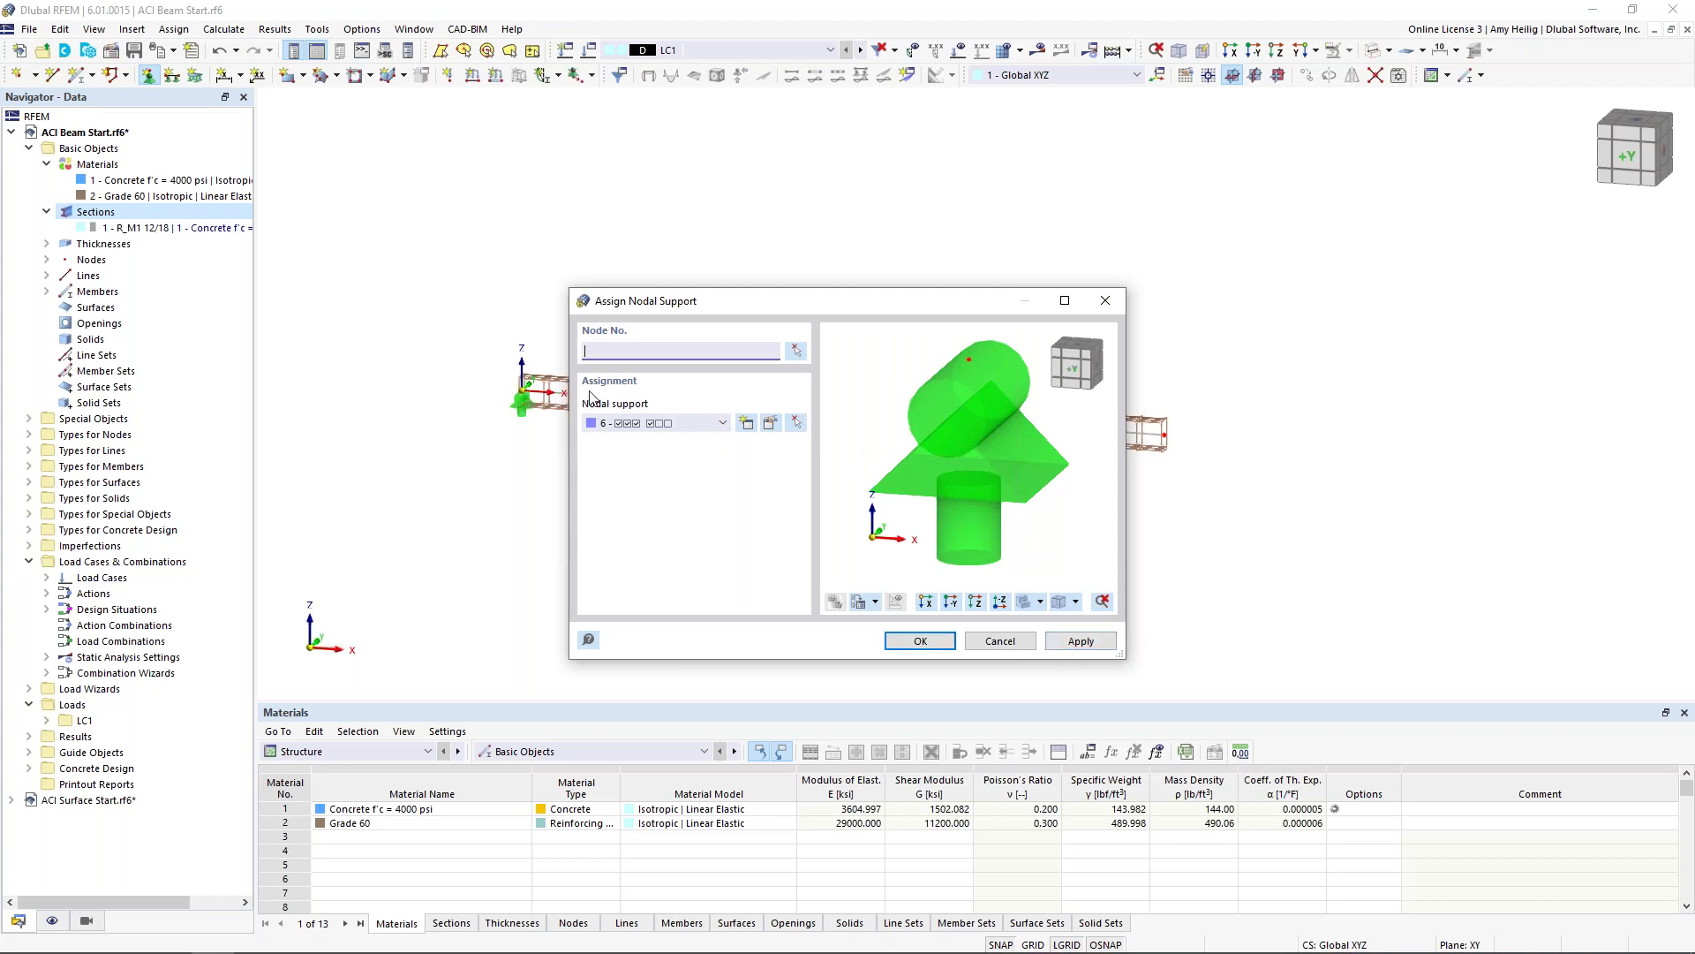
Step: Define a new nodal support free in X translation and in rotations about X and Y, with Y, Z translations and Z rotation fixed
{"action": "left_click", "coordinate": [746, 423]}
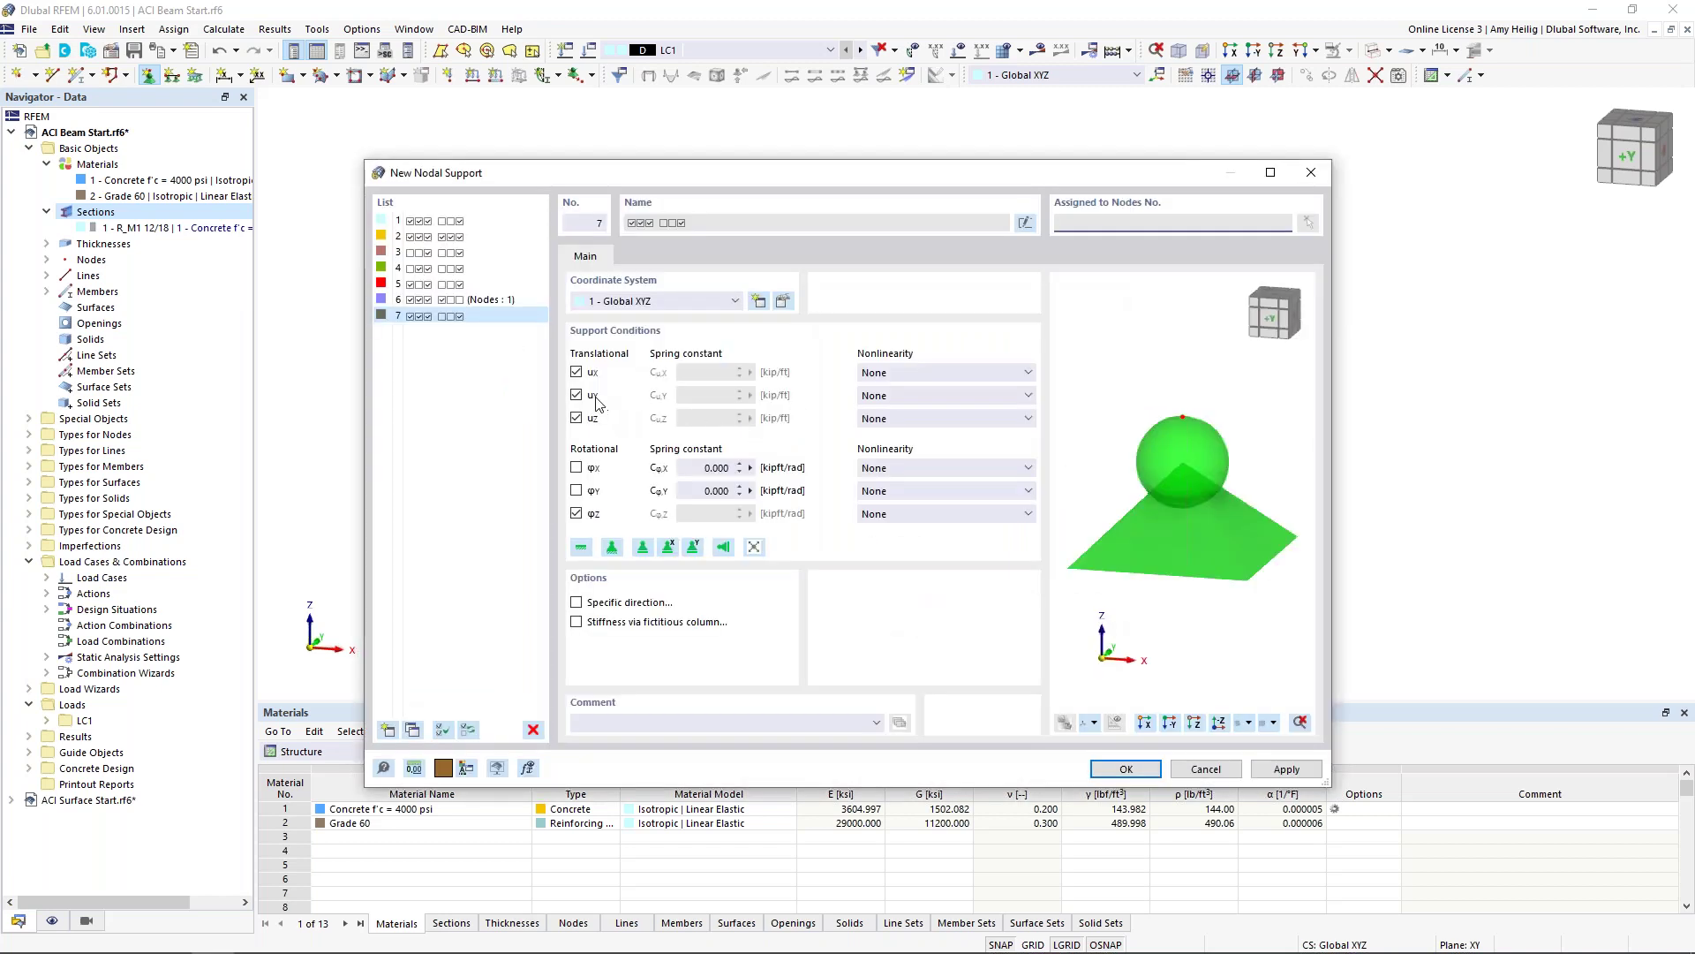
{"action": "left_click", "coordinate": [576, 373]}
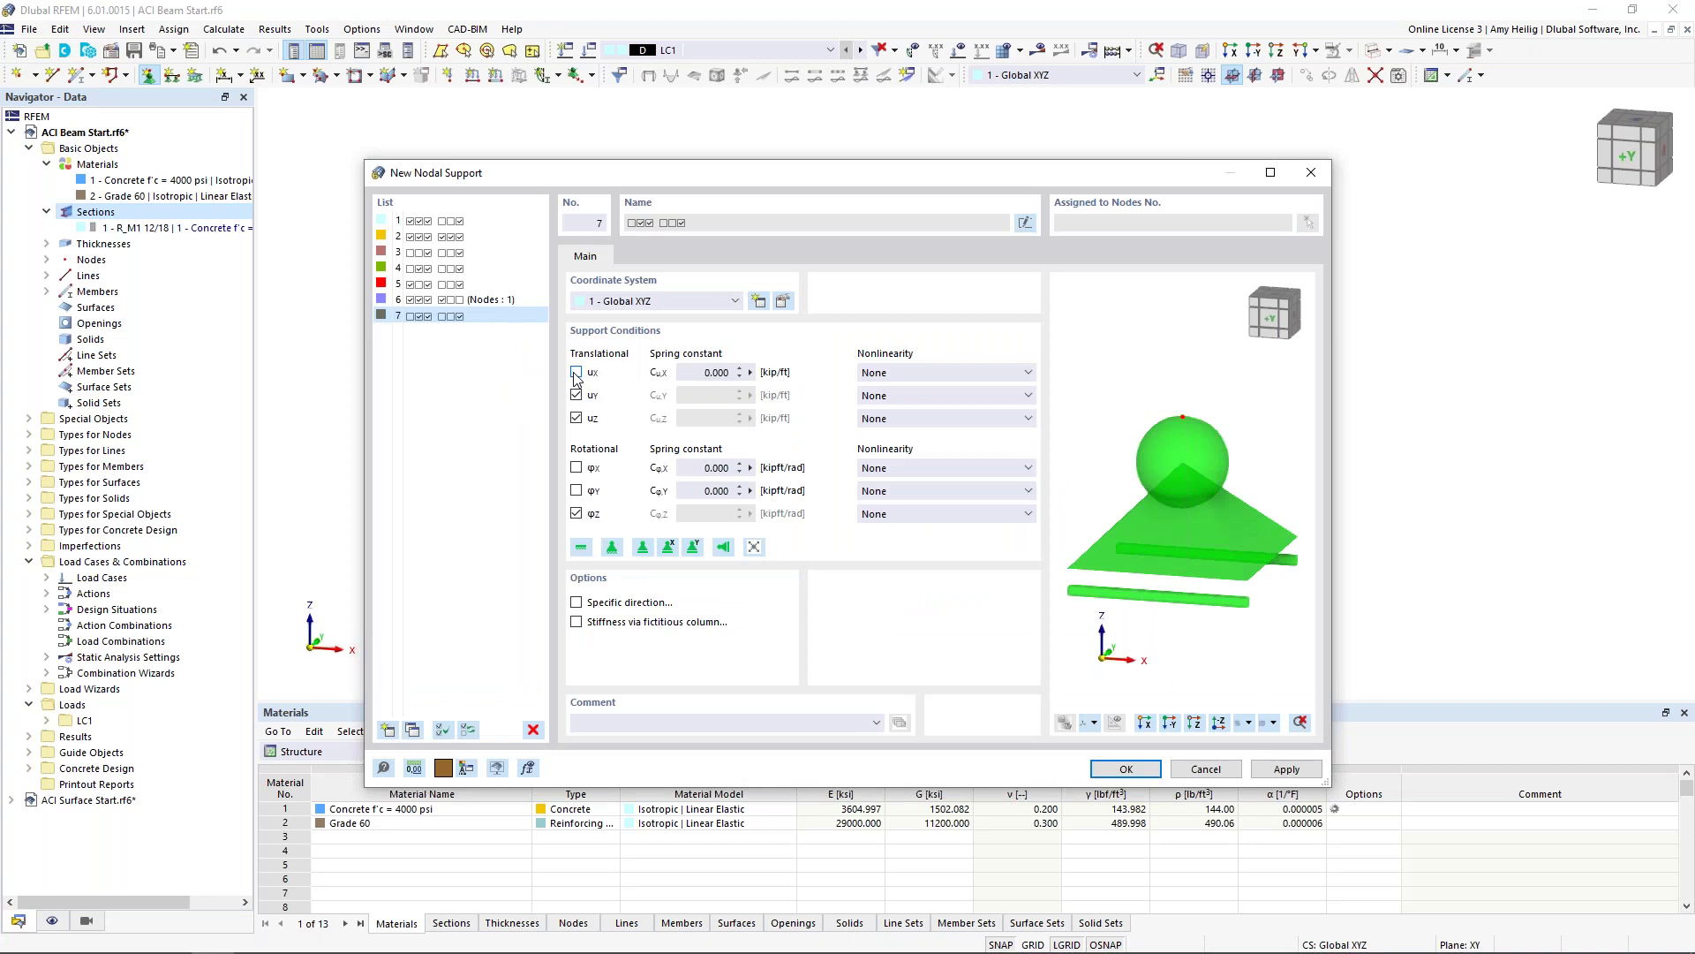
{"action": "left_click", "coordinate": [1127, 769]}
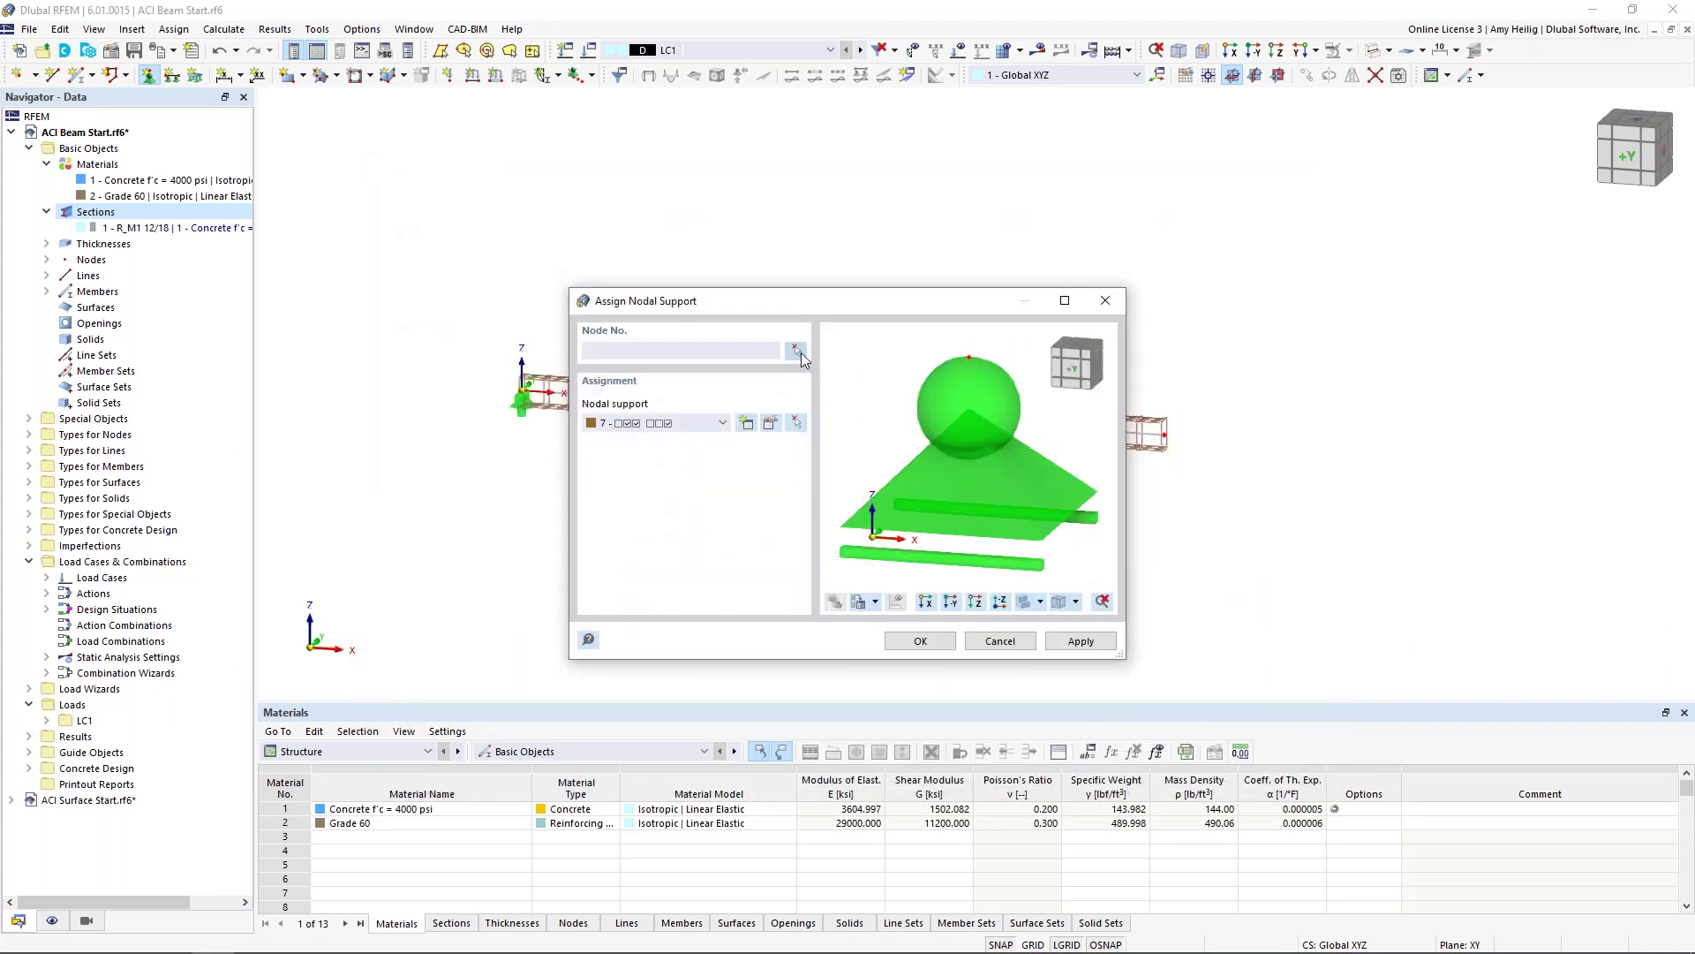
Step: Assign the new sliding nodal support to intermediate node 3 on the beam
{"action": "left_click", "coordinate": [797, 351]}
{"action": "left_click", "coordinate": [1016, 424]}
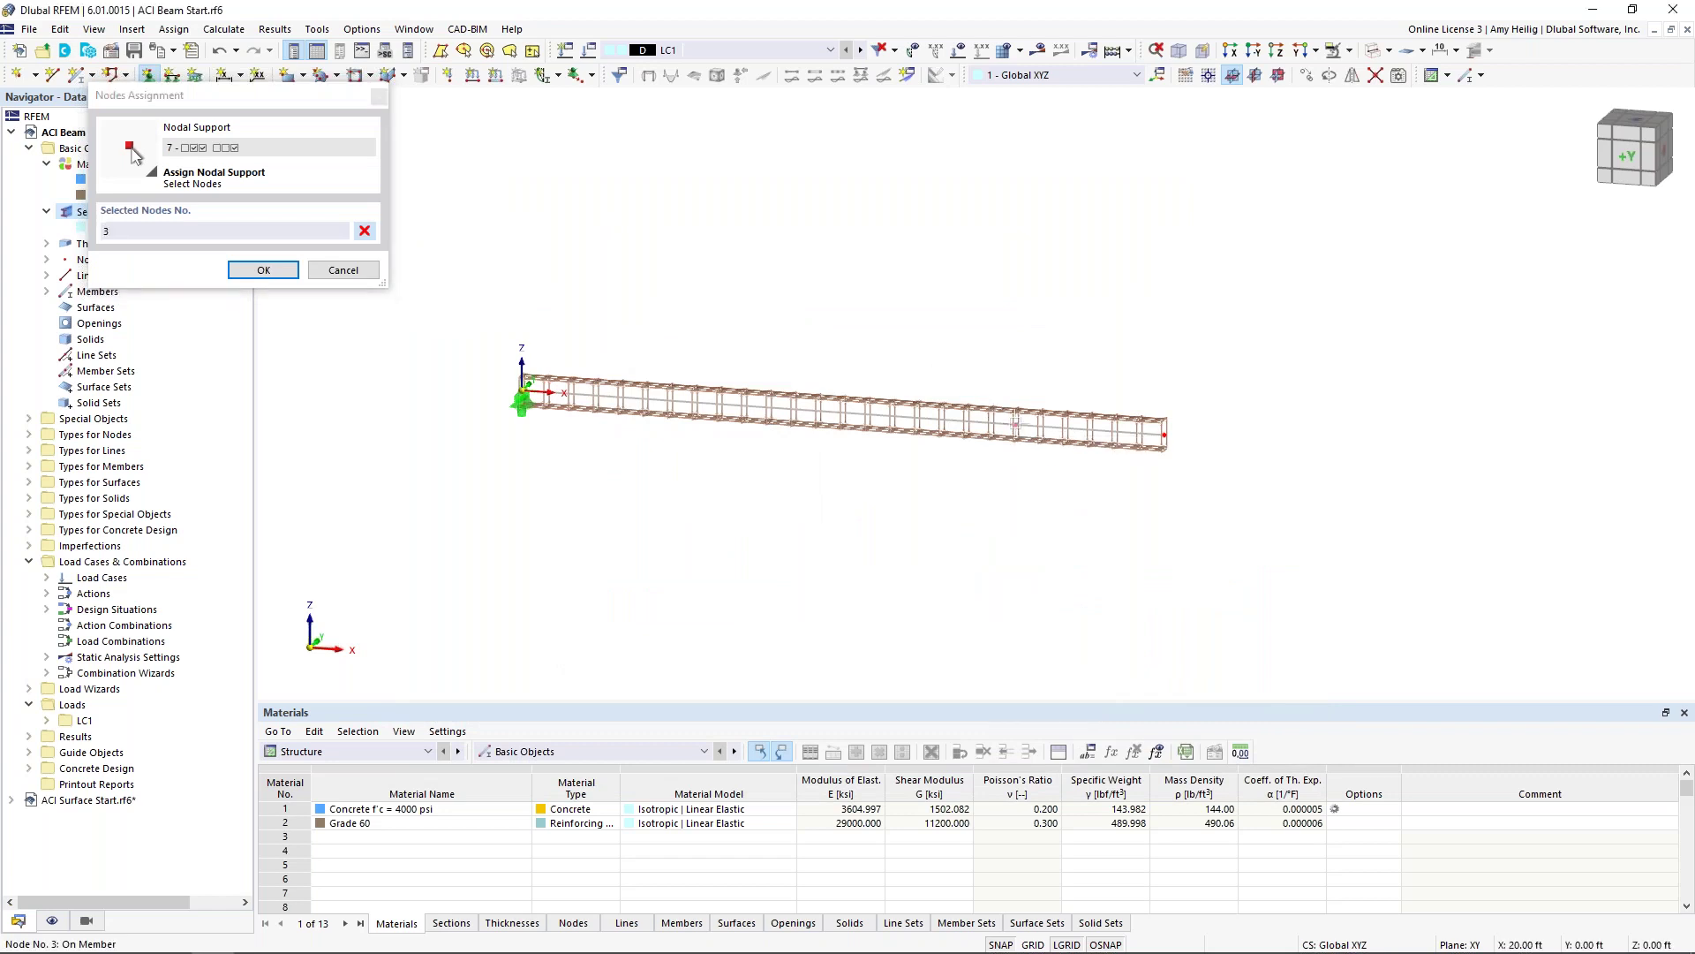
{"action": "left_click", "coordinate": [263, 270]}
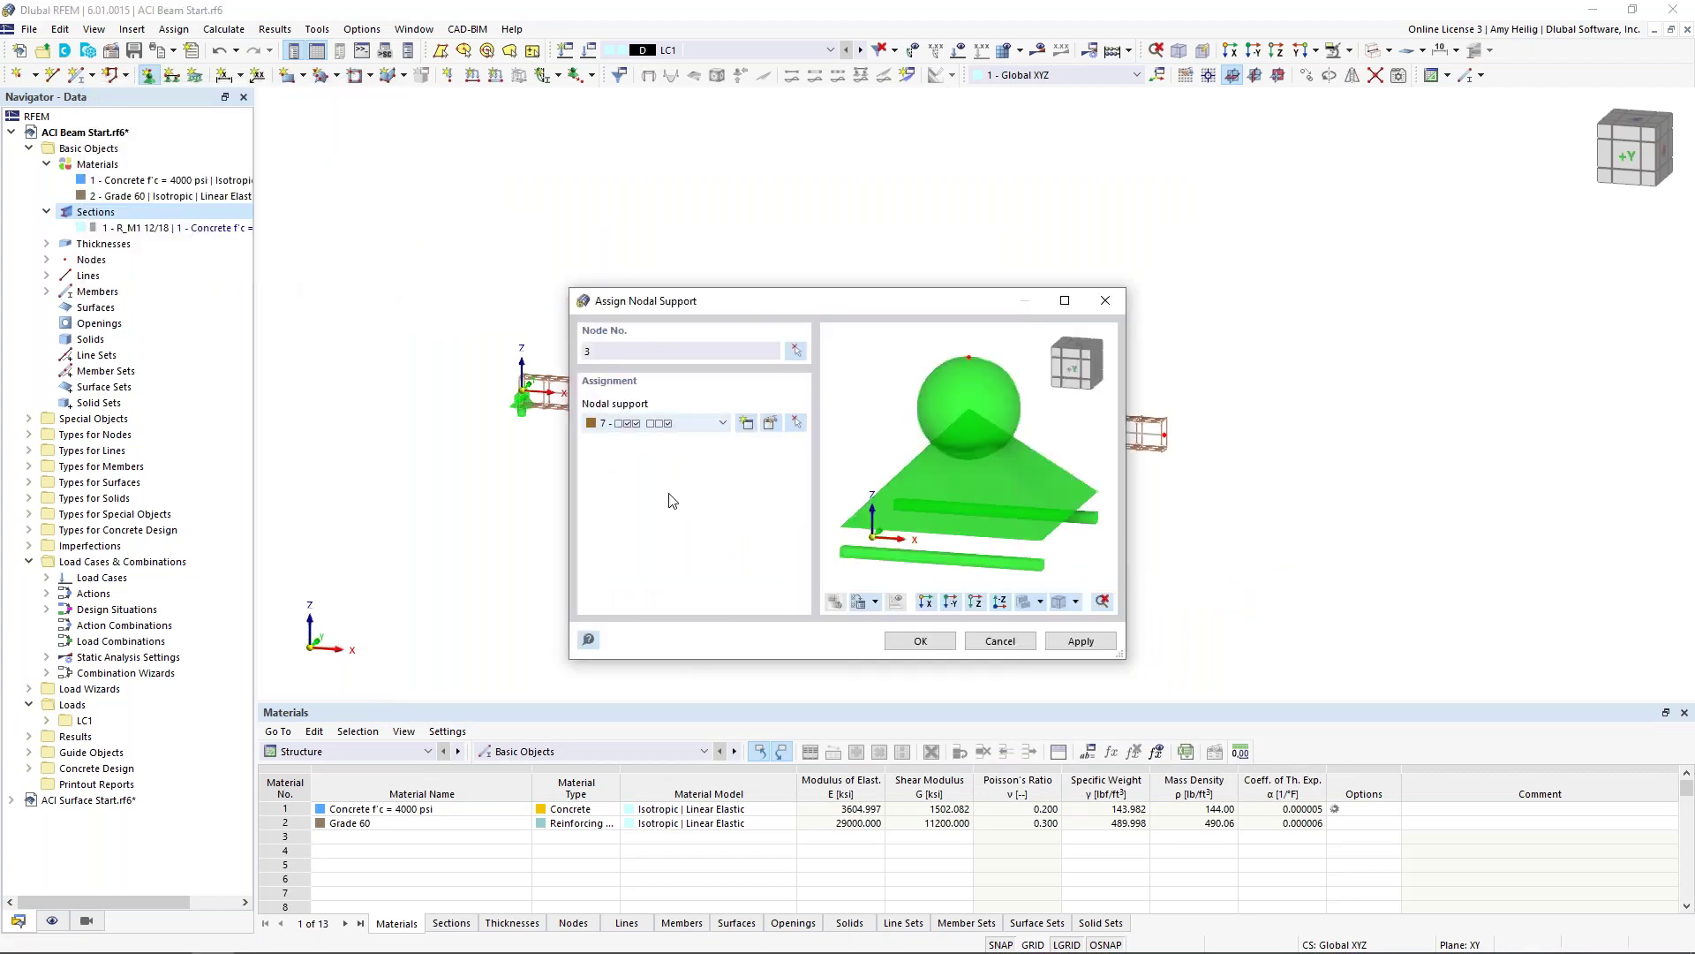
{"action": "left_click", "coordinate": [920, 641]}
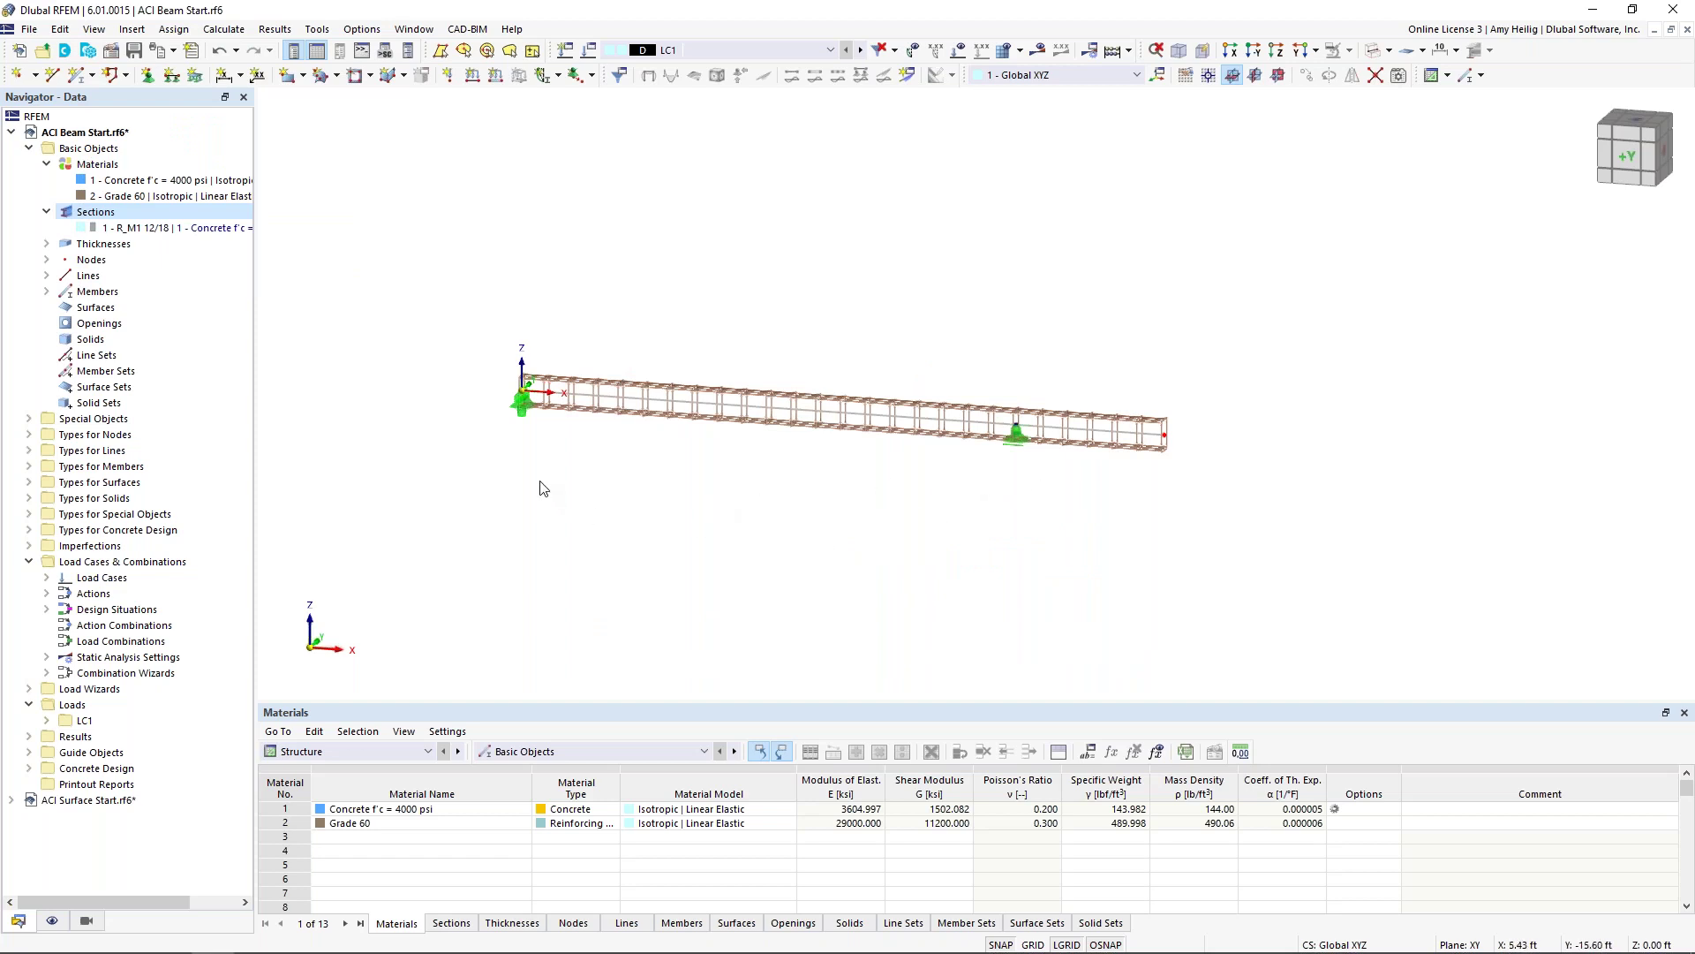
Step: Enlarge the display size of the nodal support symbols in the model
{"action": "right_click", "coordinate": [521, 414]}
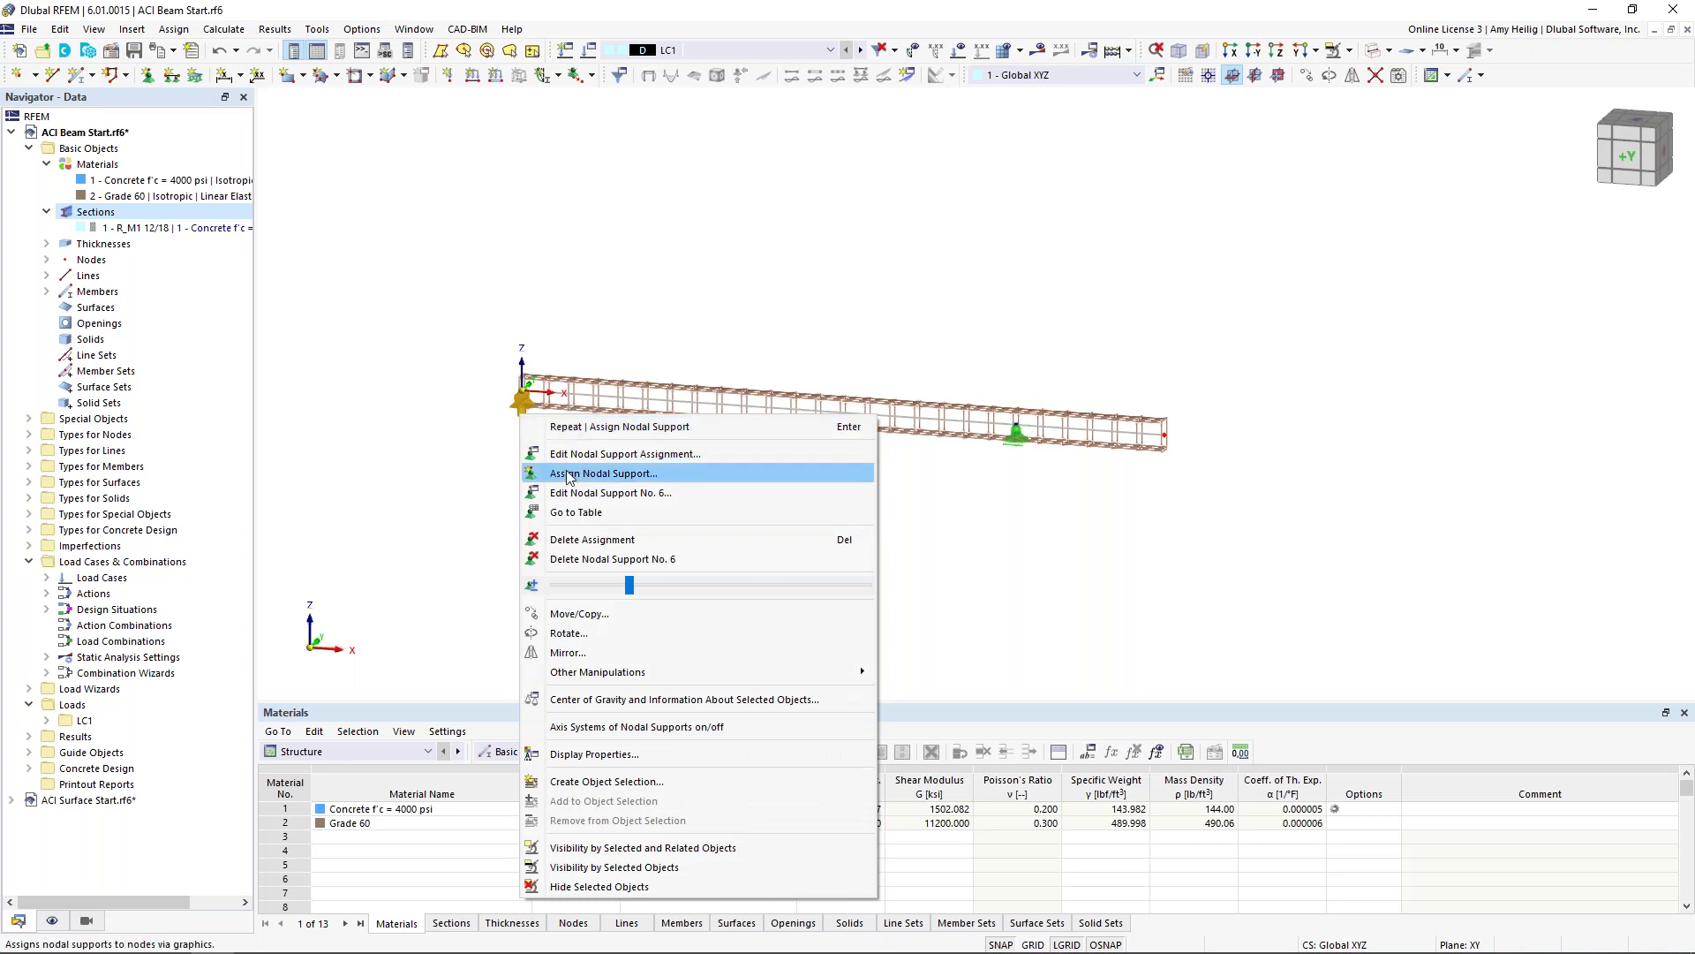
{"action": "left_click_drag", "start_coordinate": [632, 586], "coordinate": [667, 586]}
{"action": "left_click", "coordinate": [965, 563]}
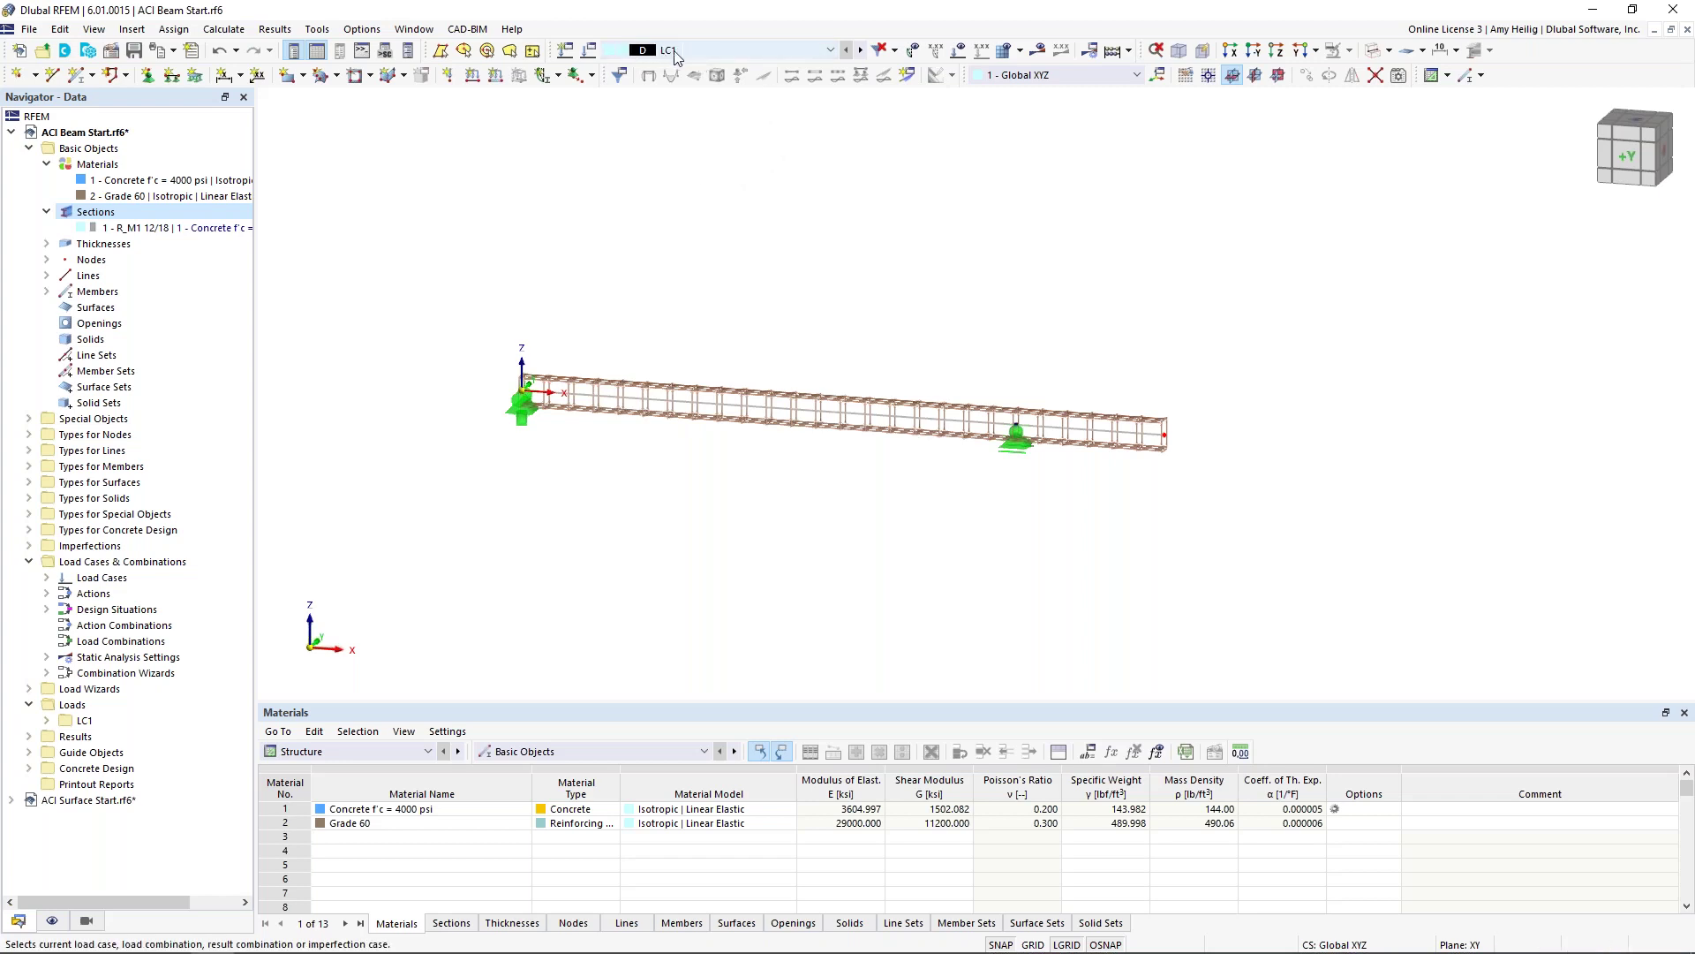
Step: Name load case LC1 Dead and keep its action category as Dead load with self-weight active
{"action": "left_click", "coordinate": [589, 53]}
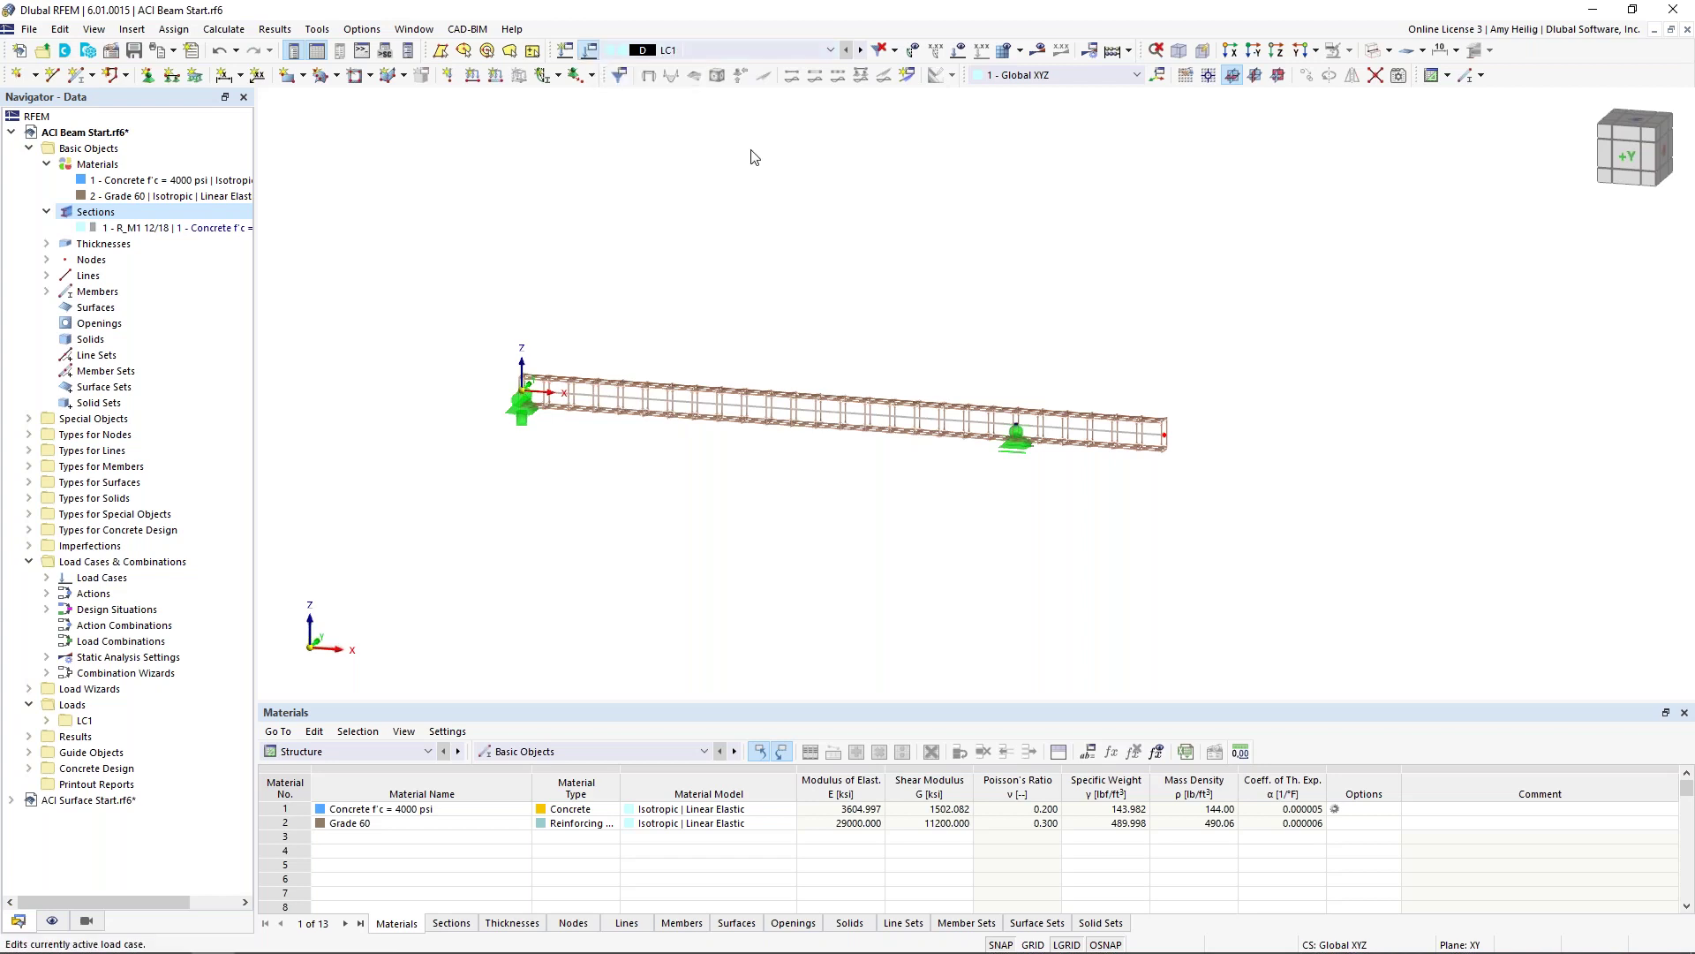
{"action": "left_click", "coordinate": [710, 176]}
{"action": "type", "text": "Dead"}
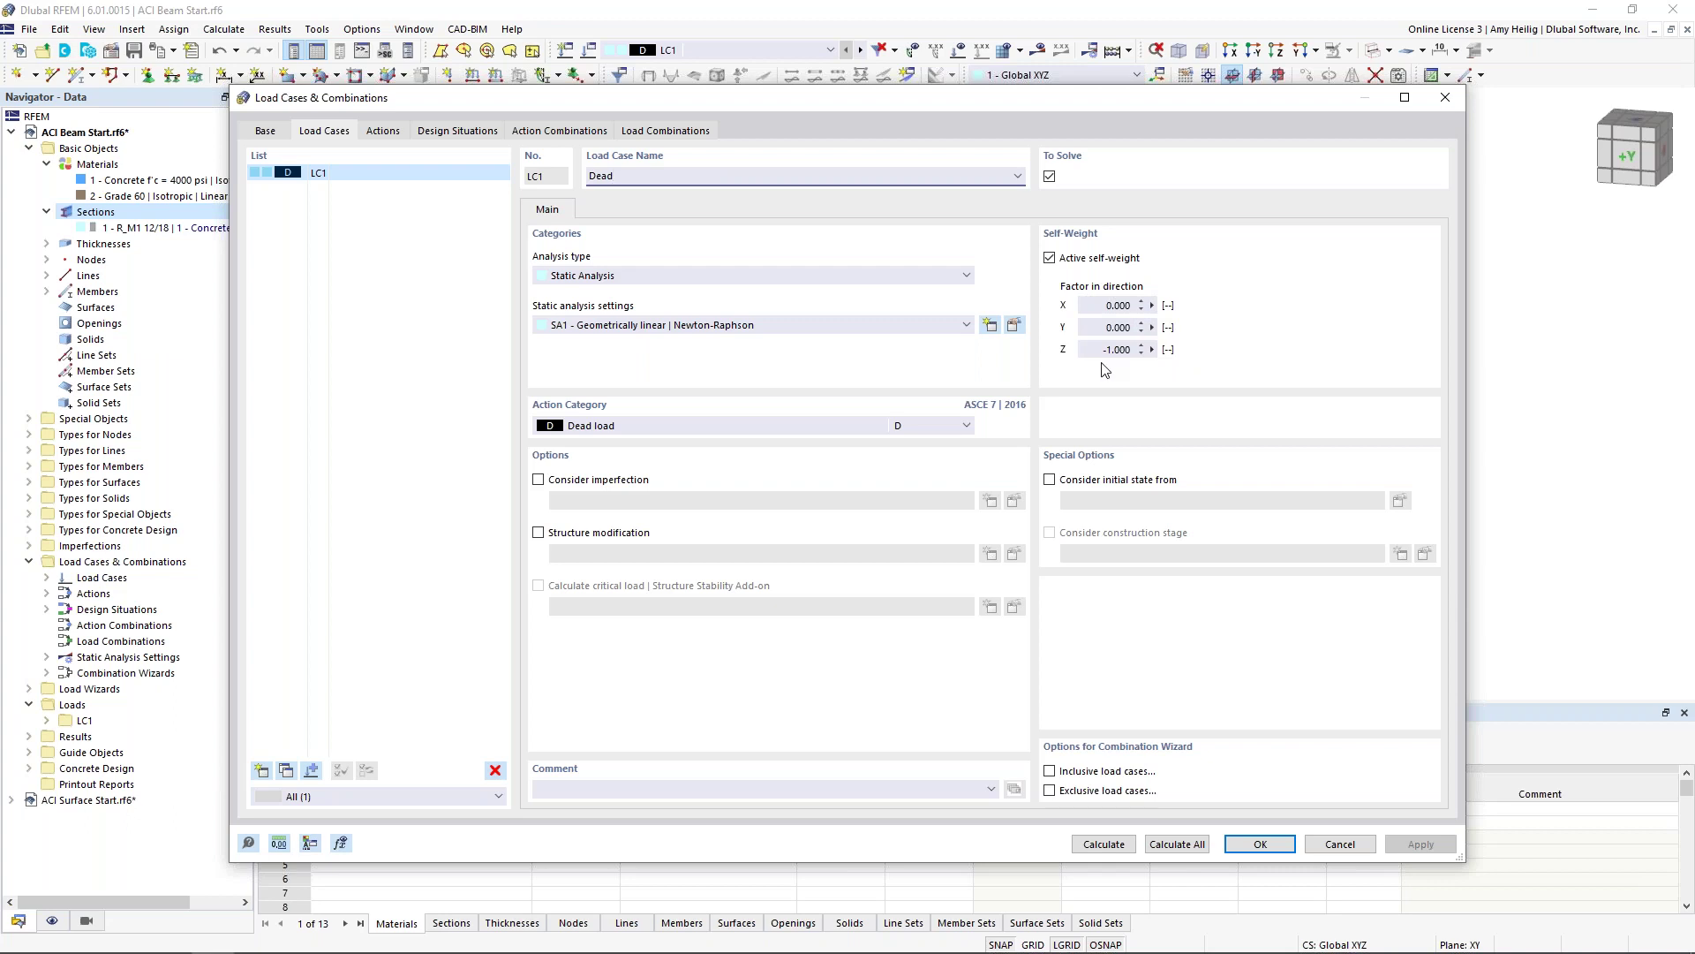
{"action": "left_click", "coordinate": [751, 426]}
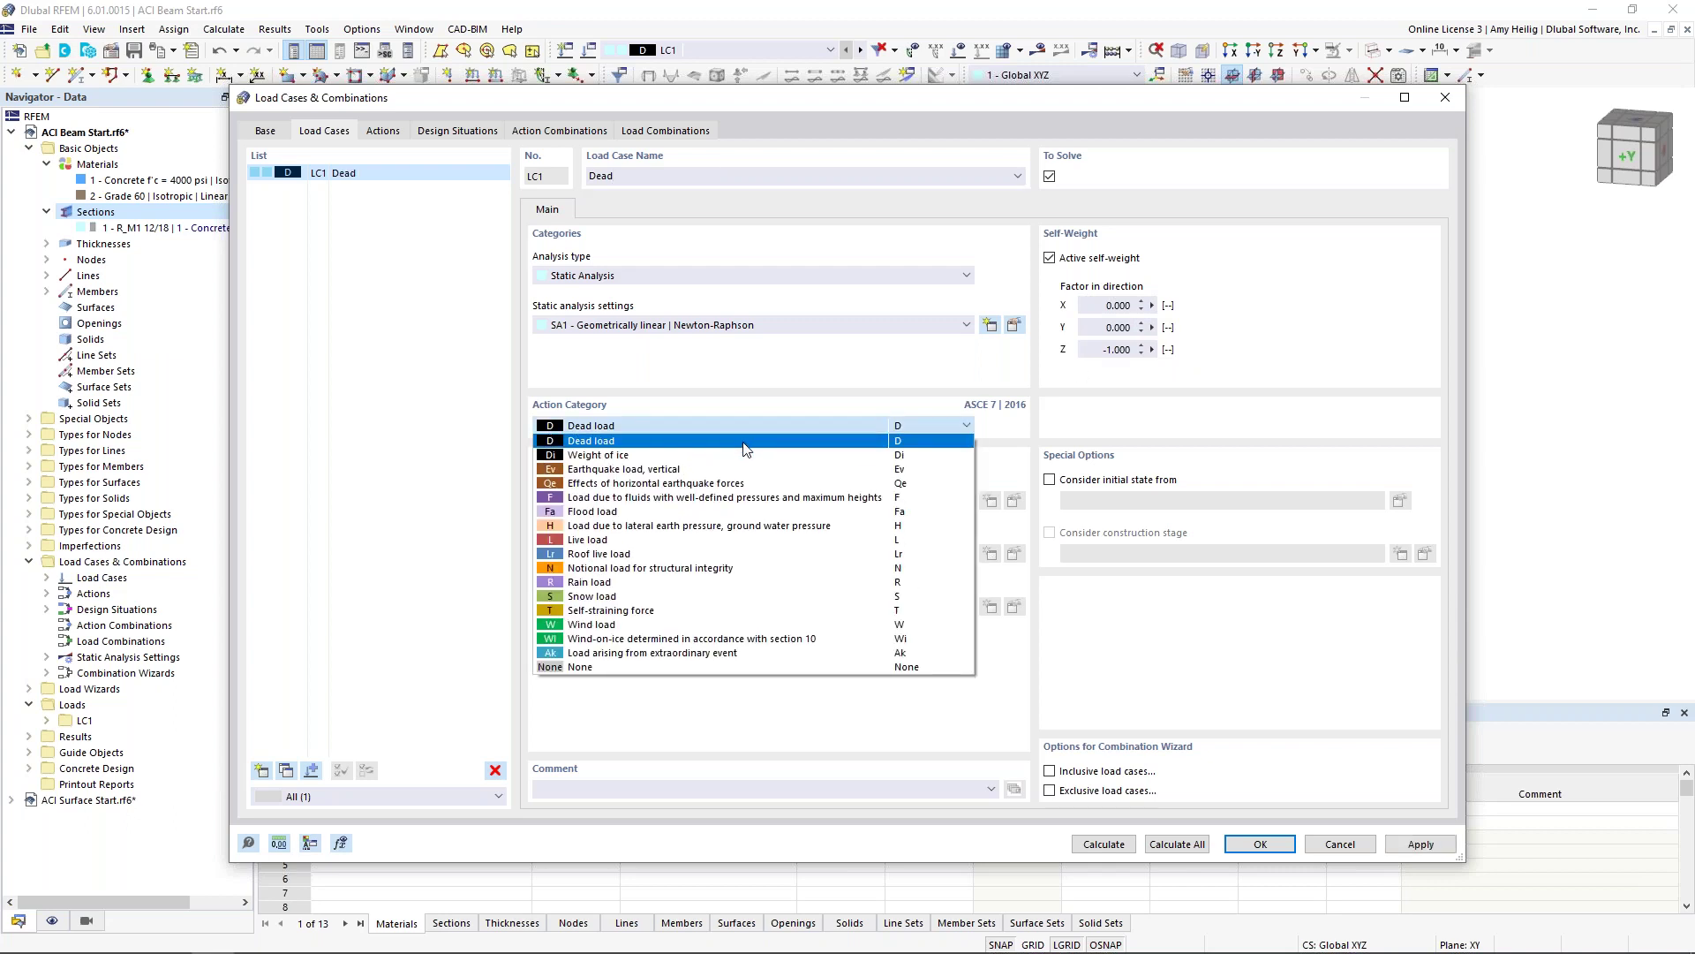
{"action": "left_click", "coordinate": [743, 442]}
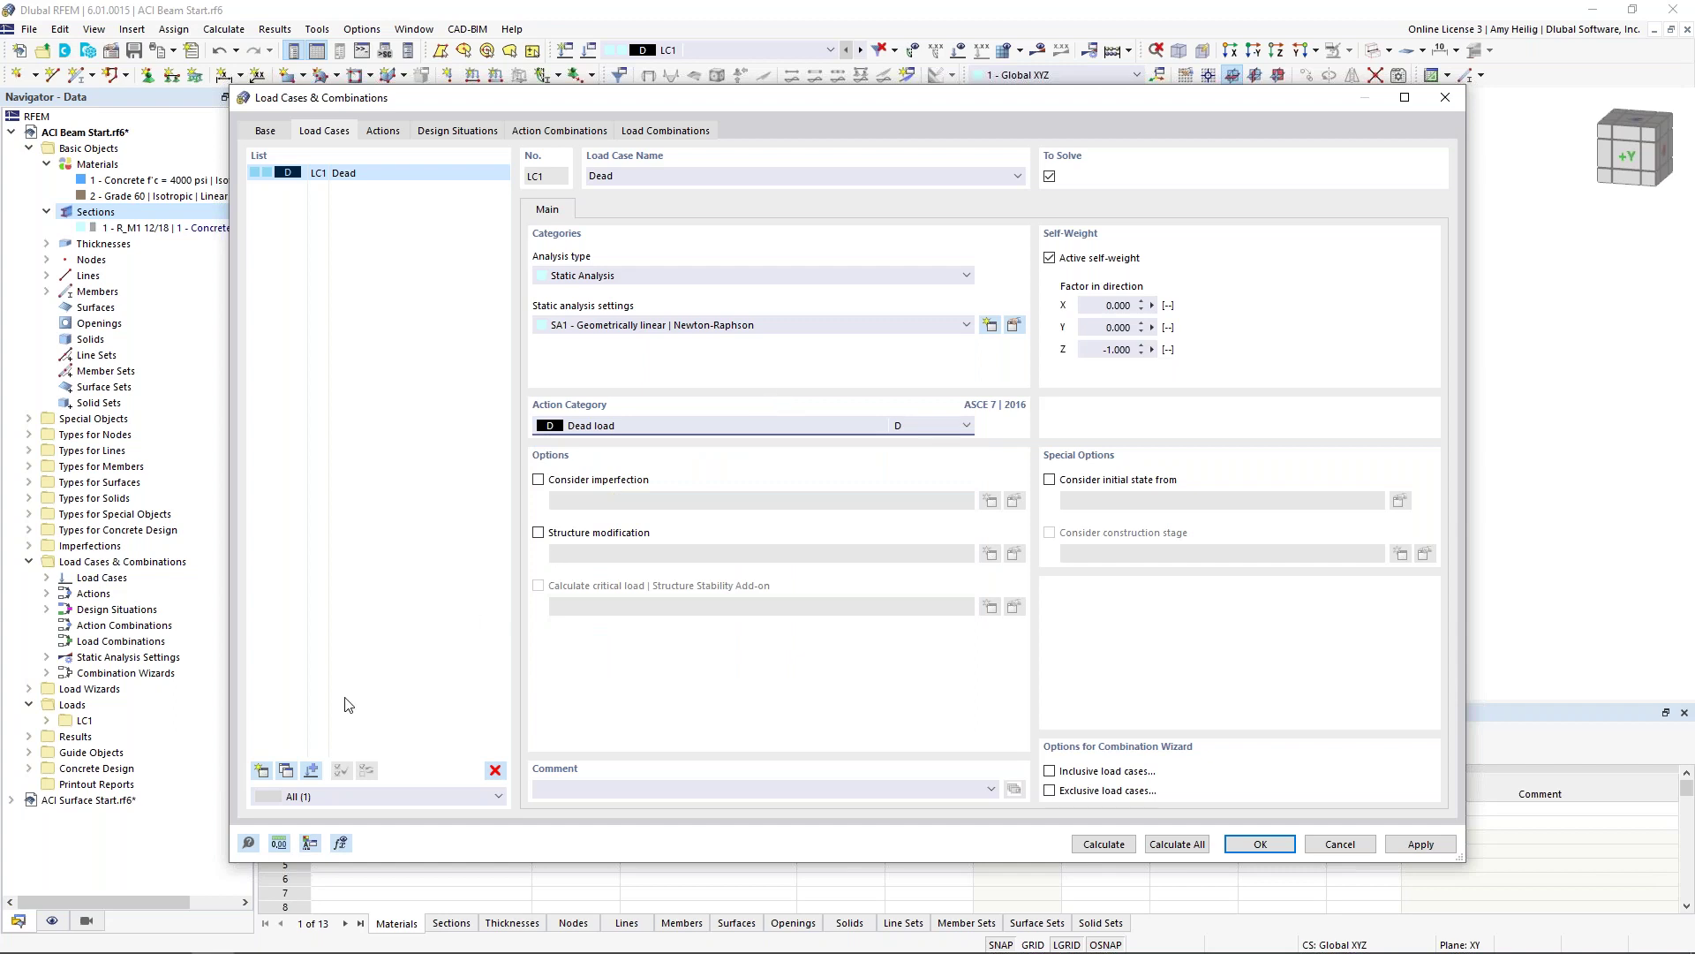
Step: Create load case LC2 named Live 1 with the action category Live load
{"action": "left_click", "coordinate": [262, 770]}
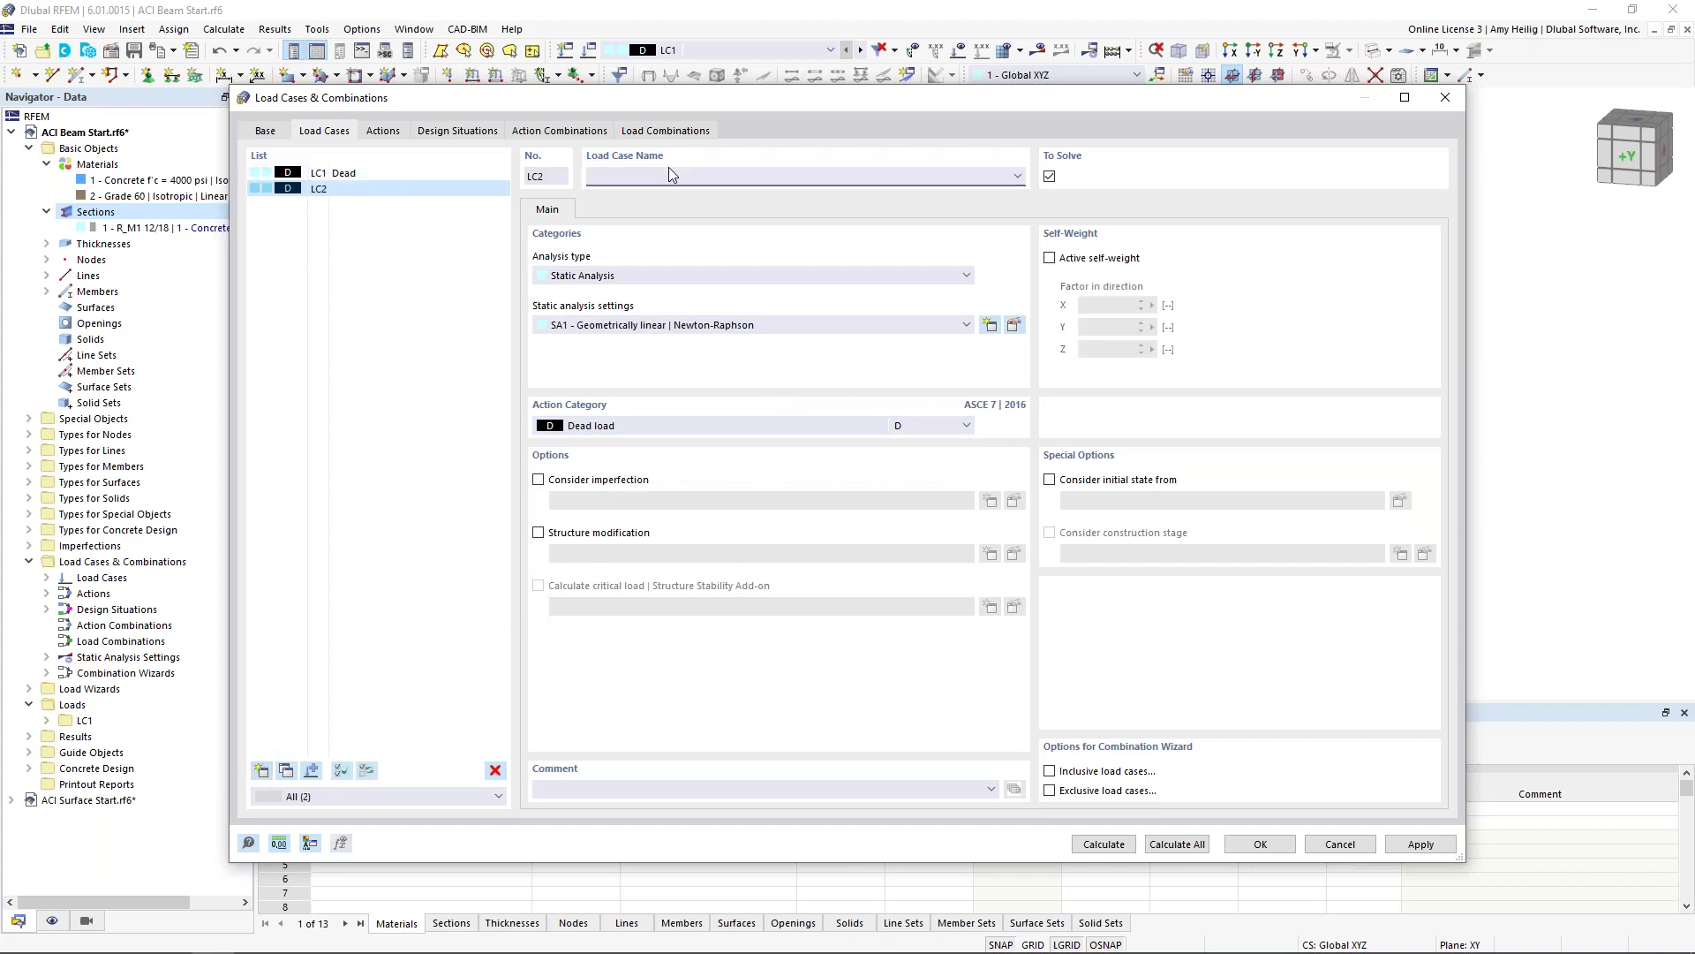
{"action": "type", "text": "Live 1"}
{"action": "left_click", "coordinate": [636, 425]}
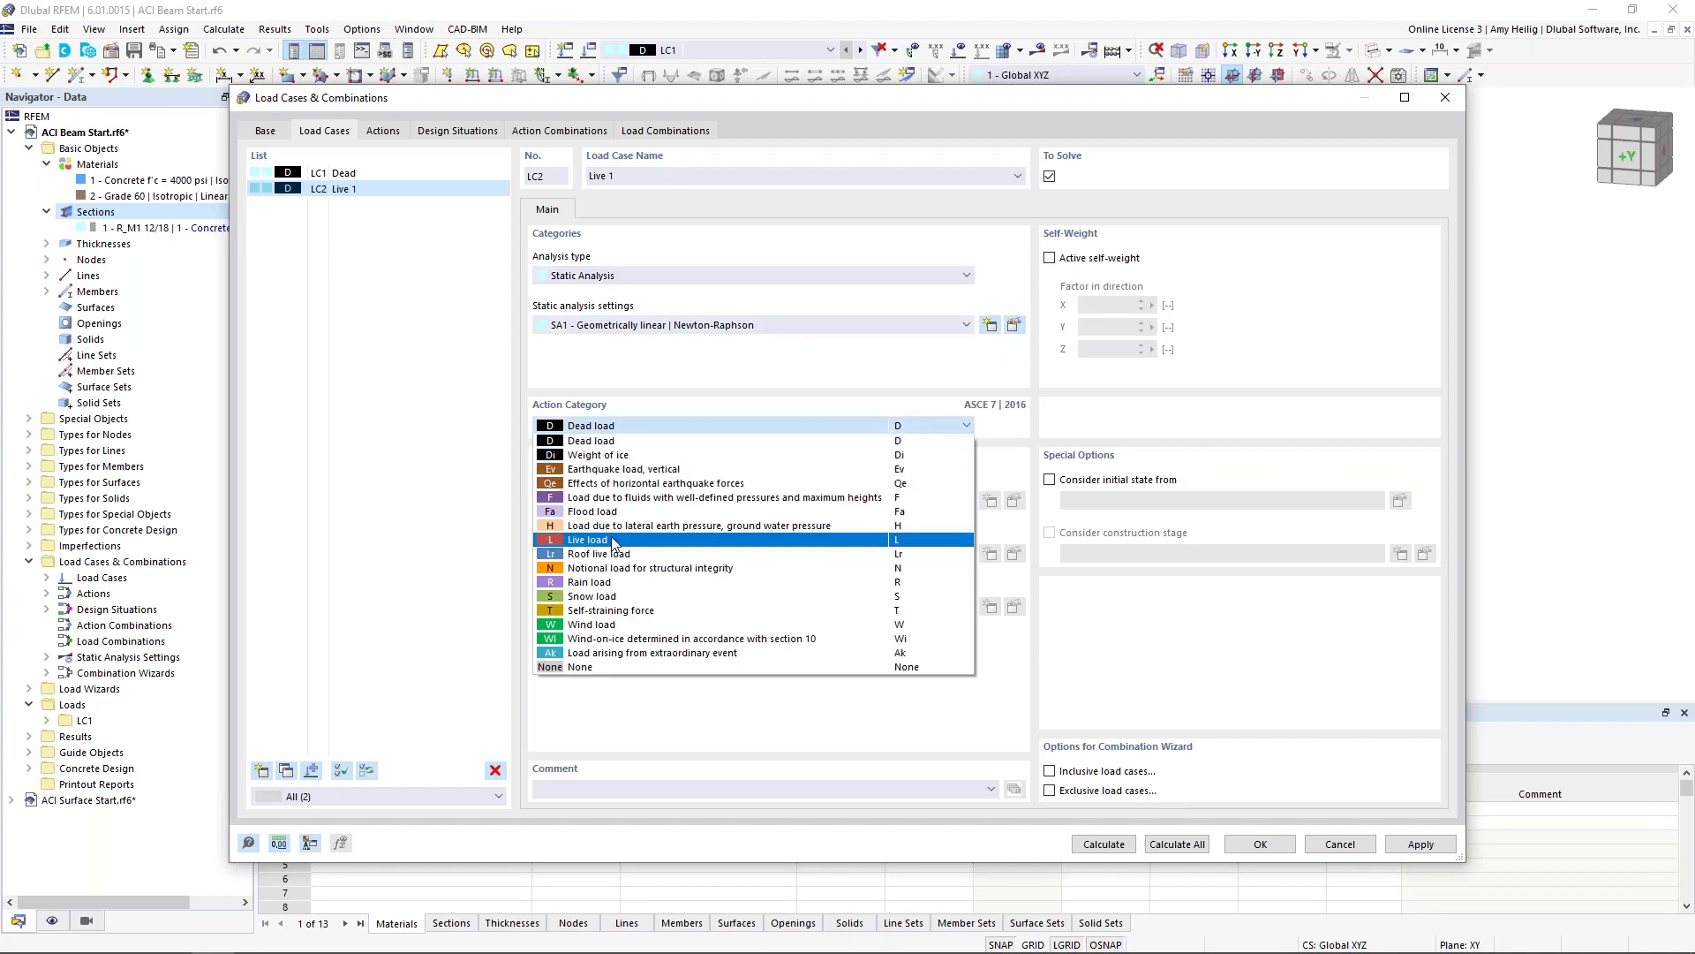
{"action": "left_click", "coordinate": [607, 543]}
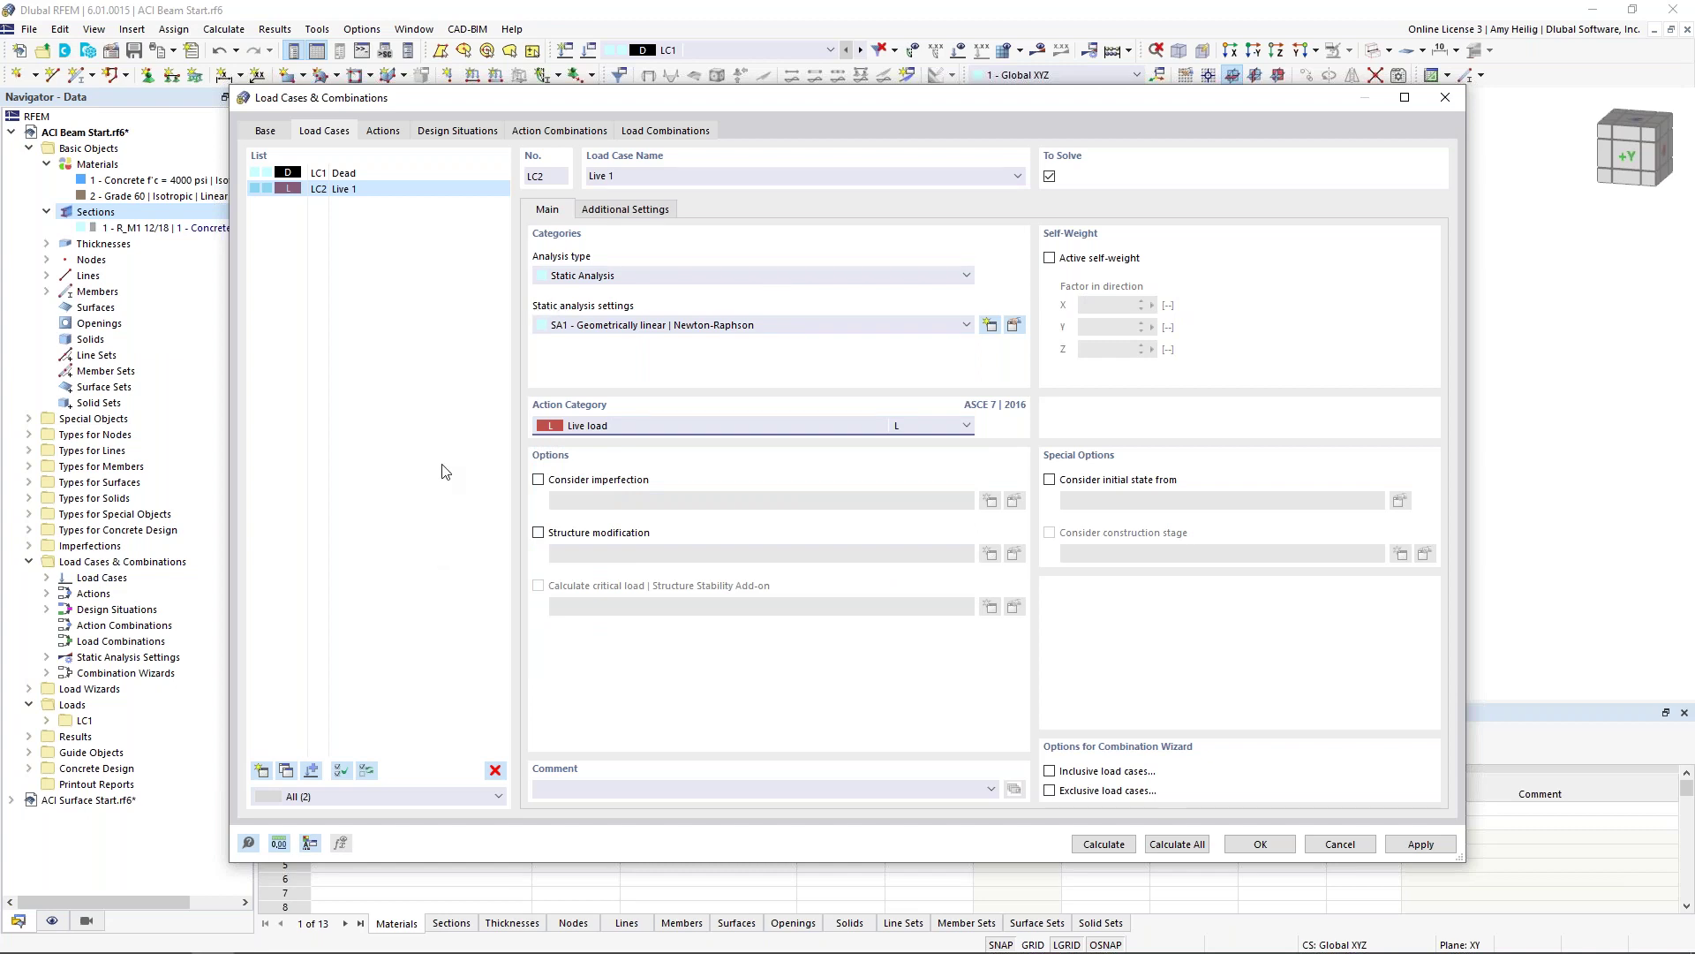
Step: Copy the Live 1 load case and name the copy Live 2
{"action": "left_click", "coordinate": [286, 770]}
{"action": "left_click", "coordinate": [618, 176]}
{"action": "key", "text": "BackSpace"}
{"action": "type", "text": "2"}
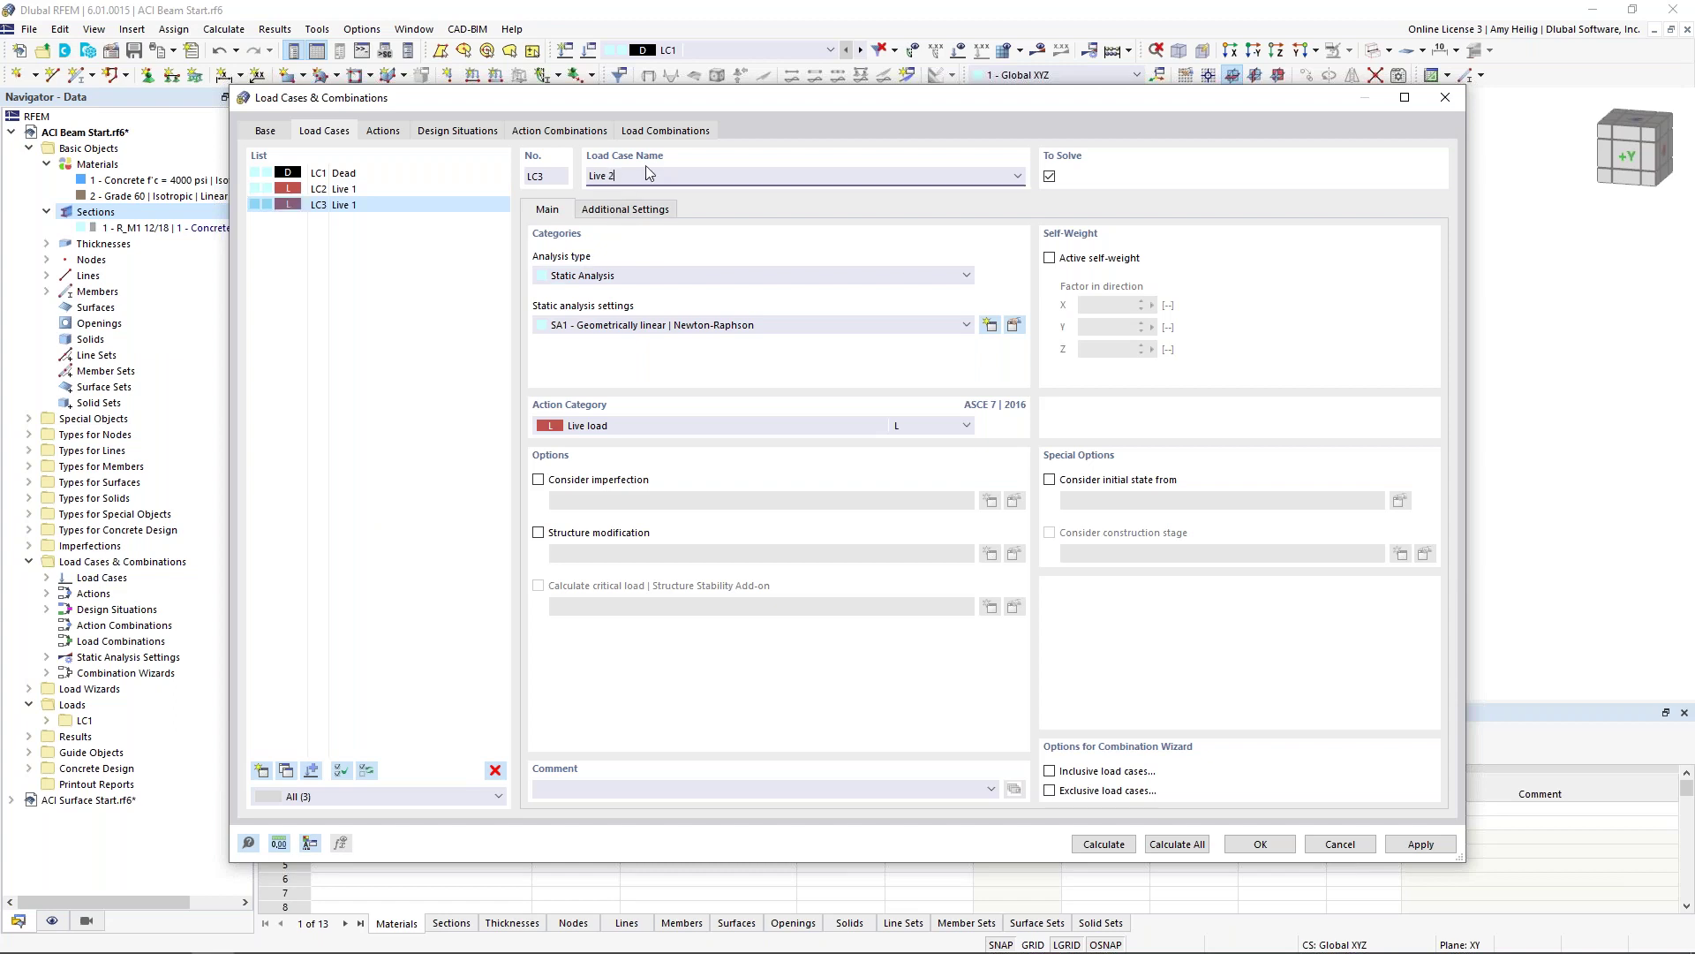
{"action": "left_click", "coordinate": [439, 188]}
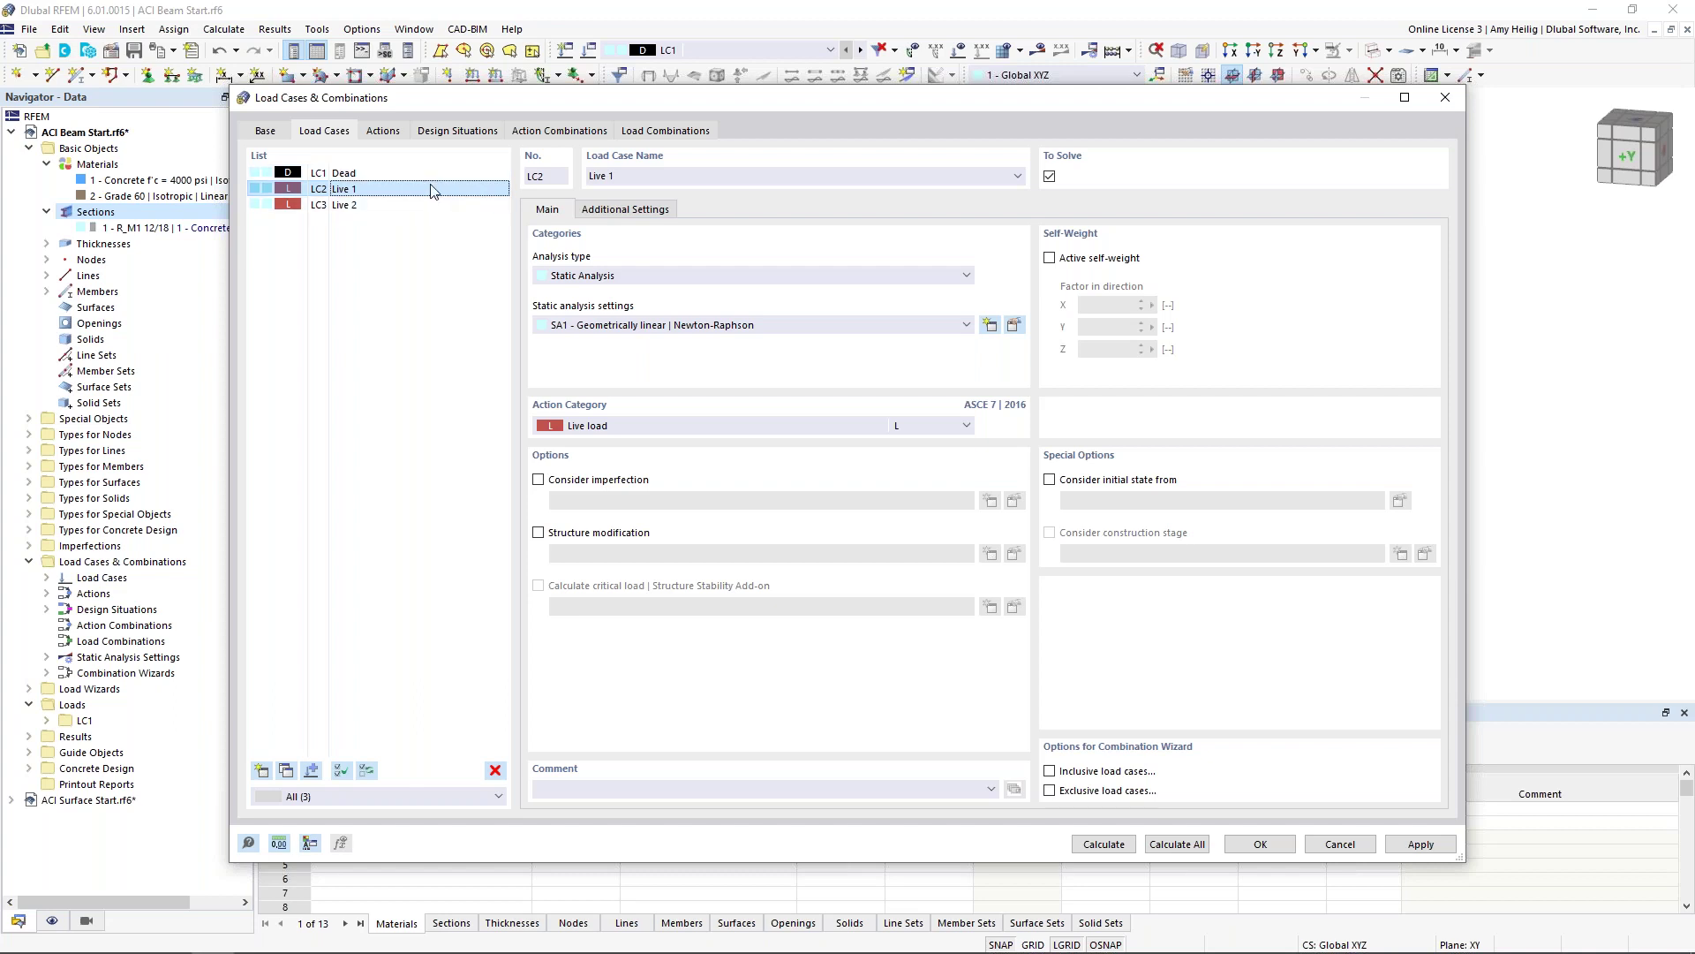
Step: Keep ASCE 7 as the combination standard, enable combination names according to action category, and save the load case changes
{"action": "left_click", "coordinate": [267, 132]}
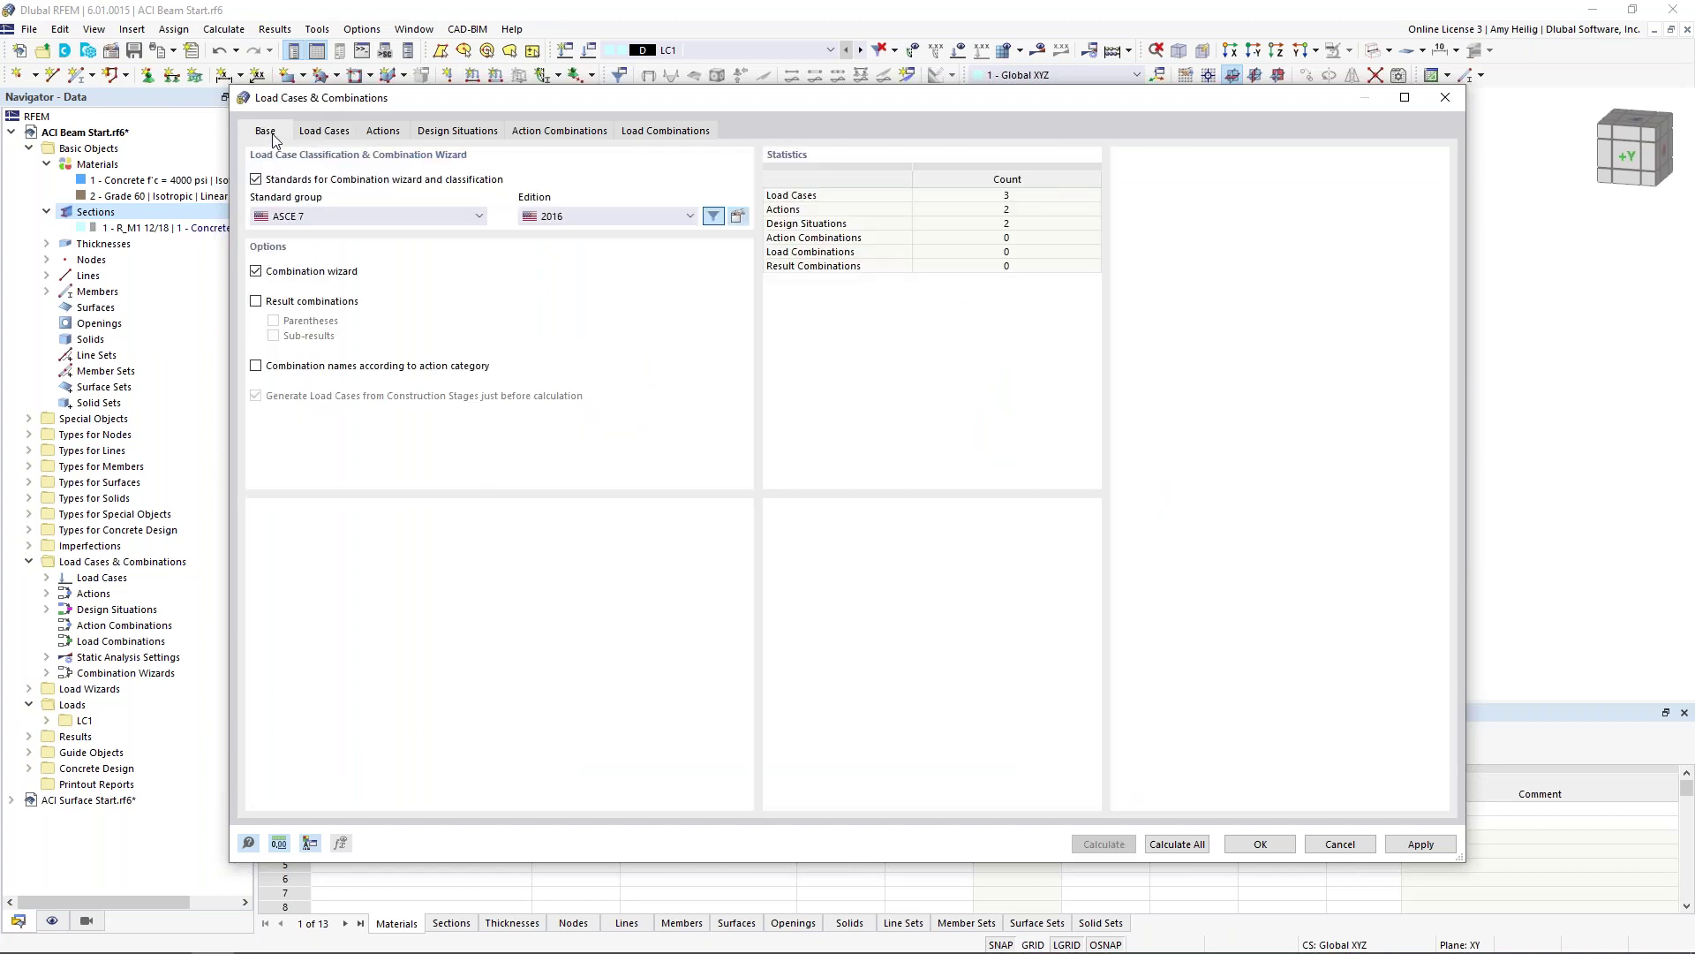
{"action": "left_click", "coordinate": [319, 221]}
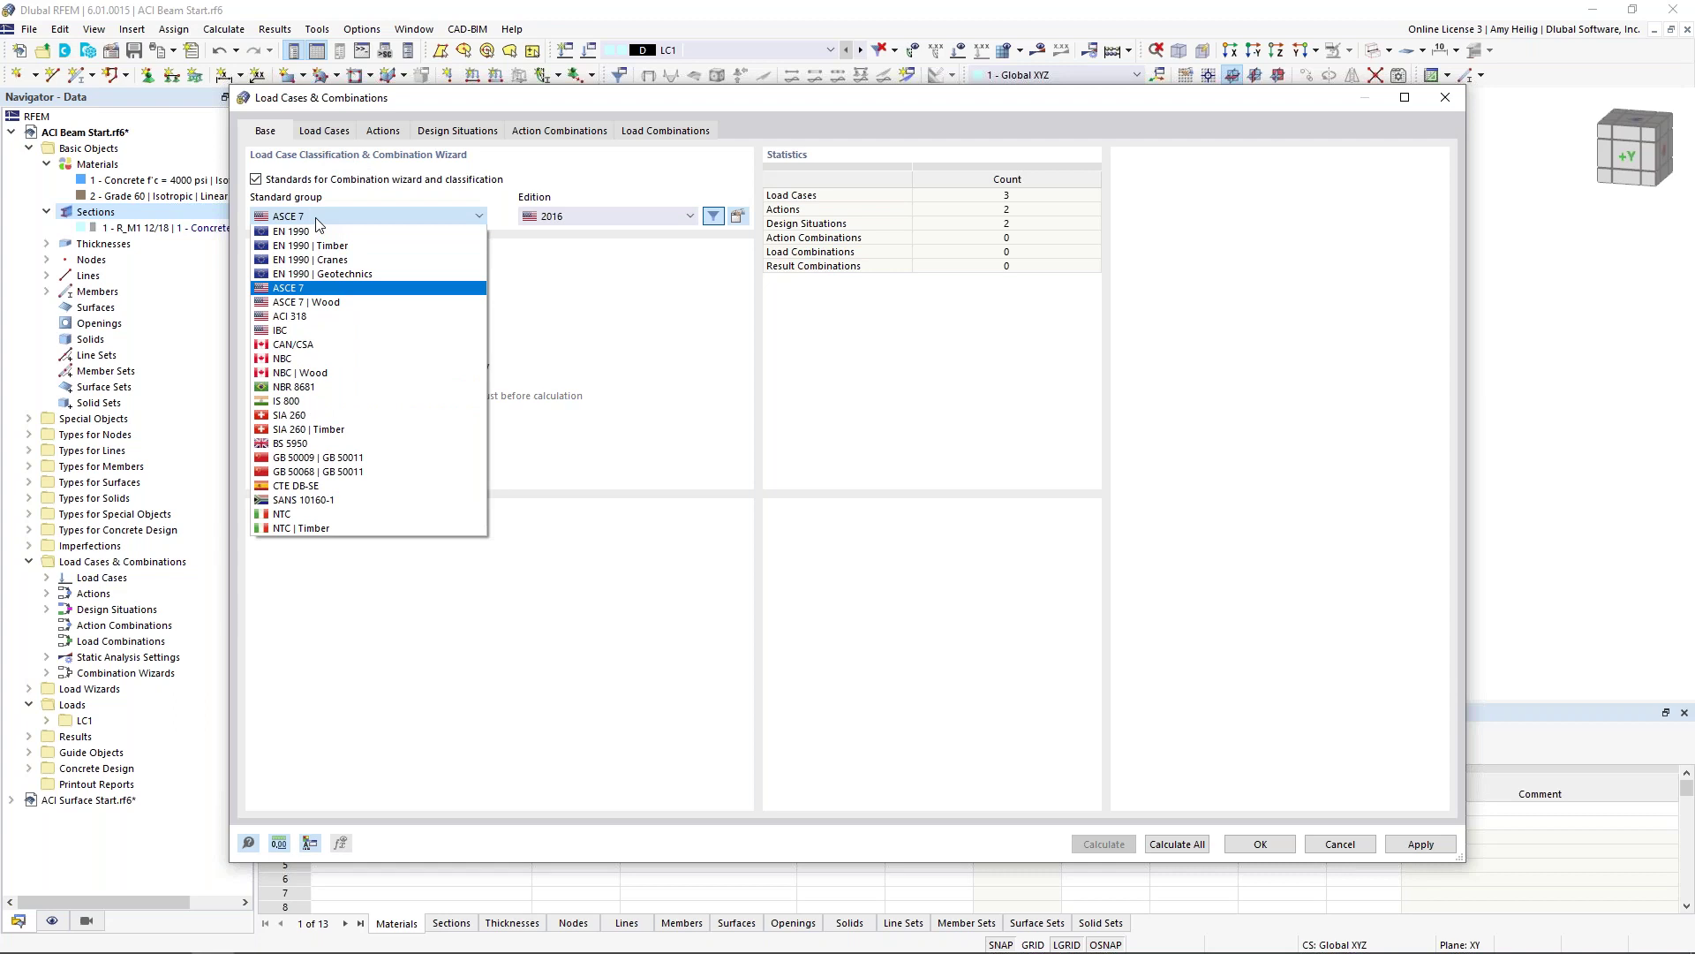
{"action": "left_click", "coordinate": [353, 288]}
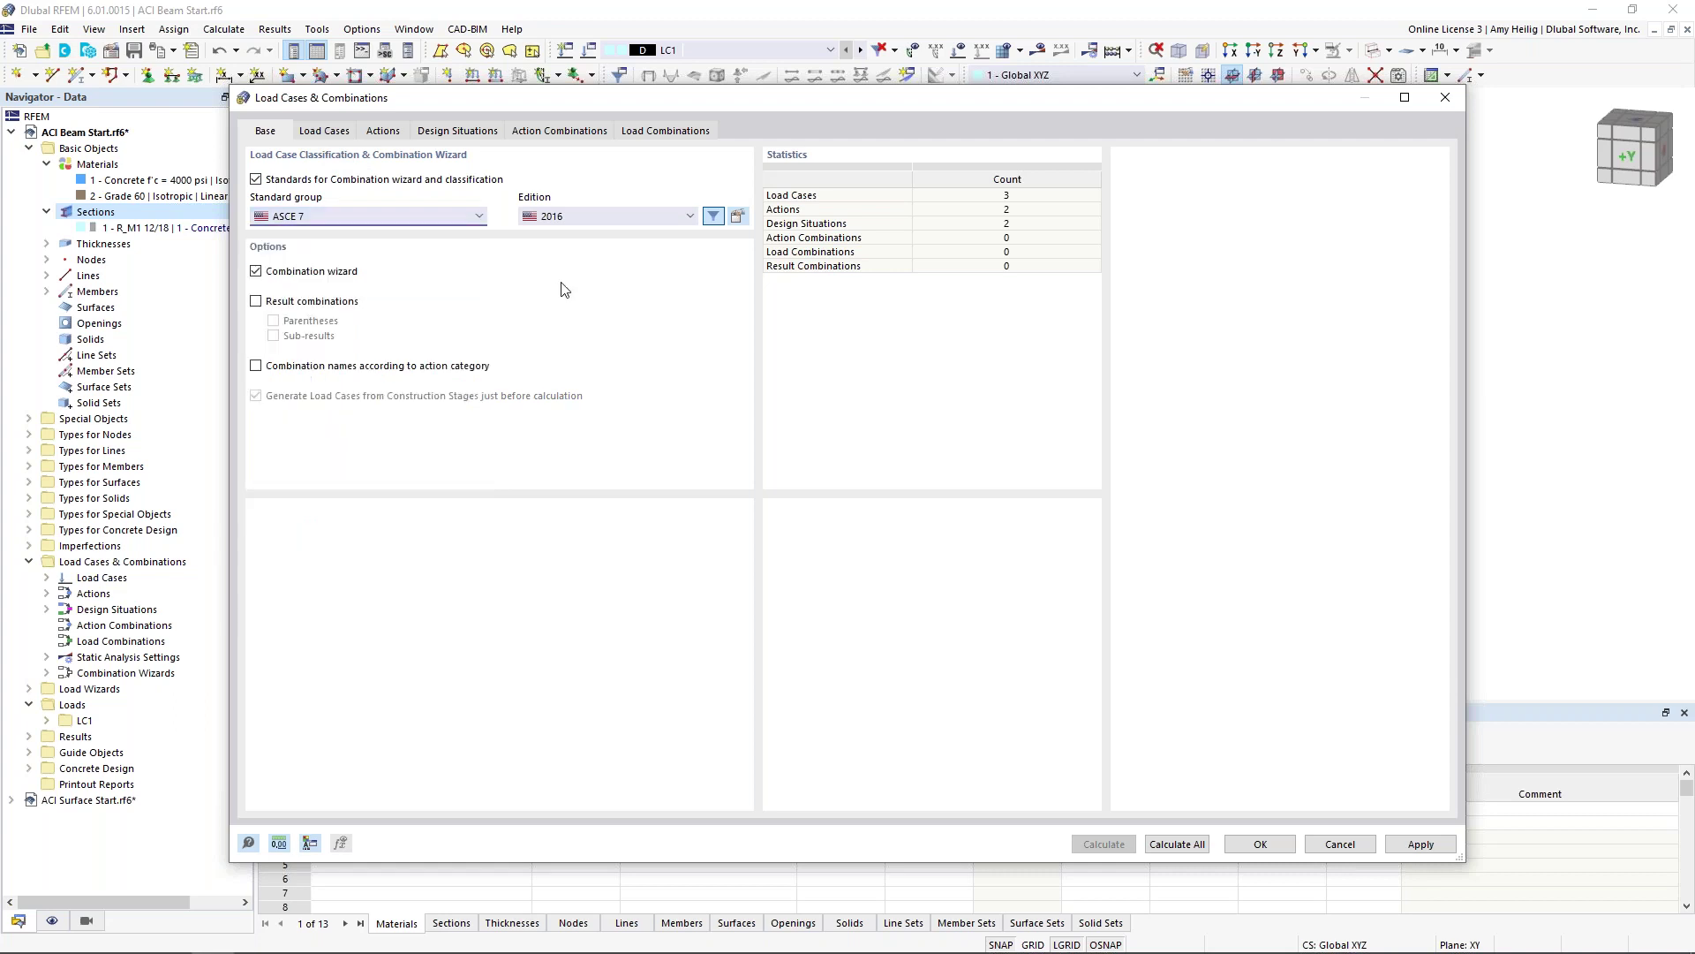
{"action": "left_click", "coordinate": [256, 365]}
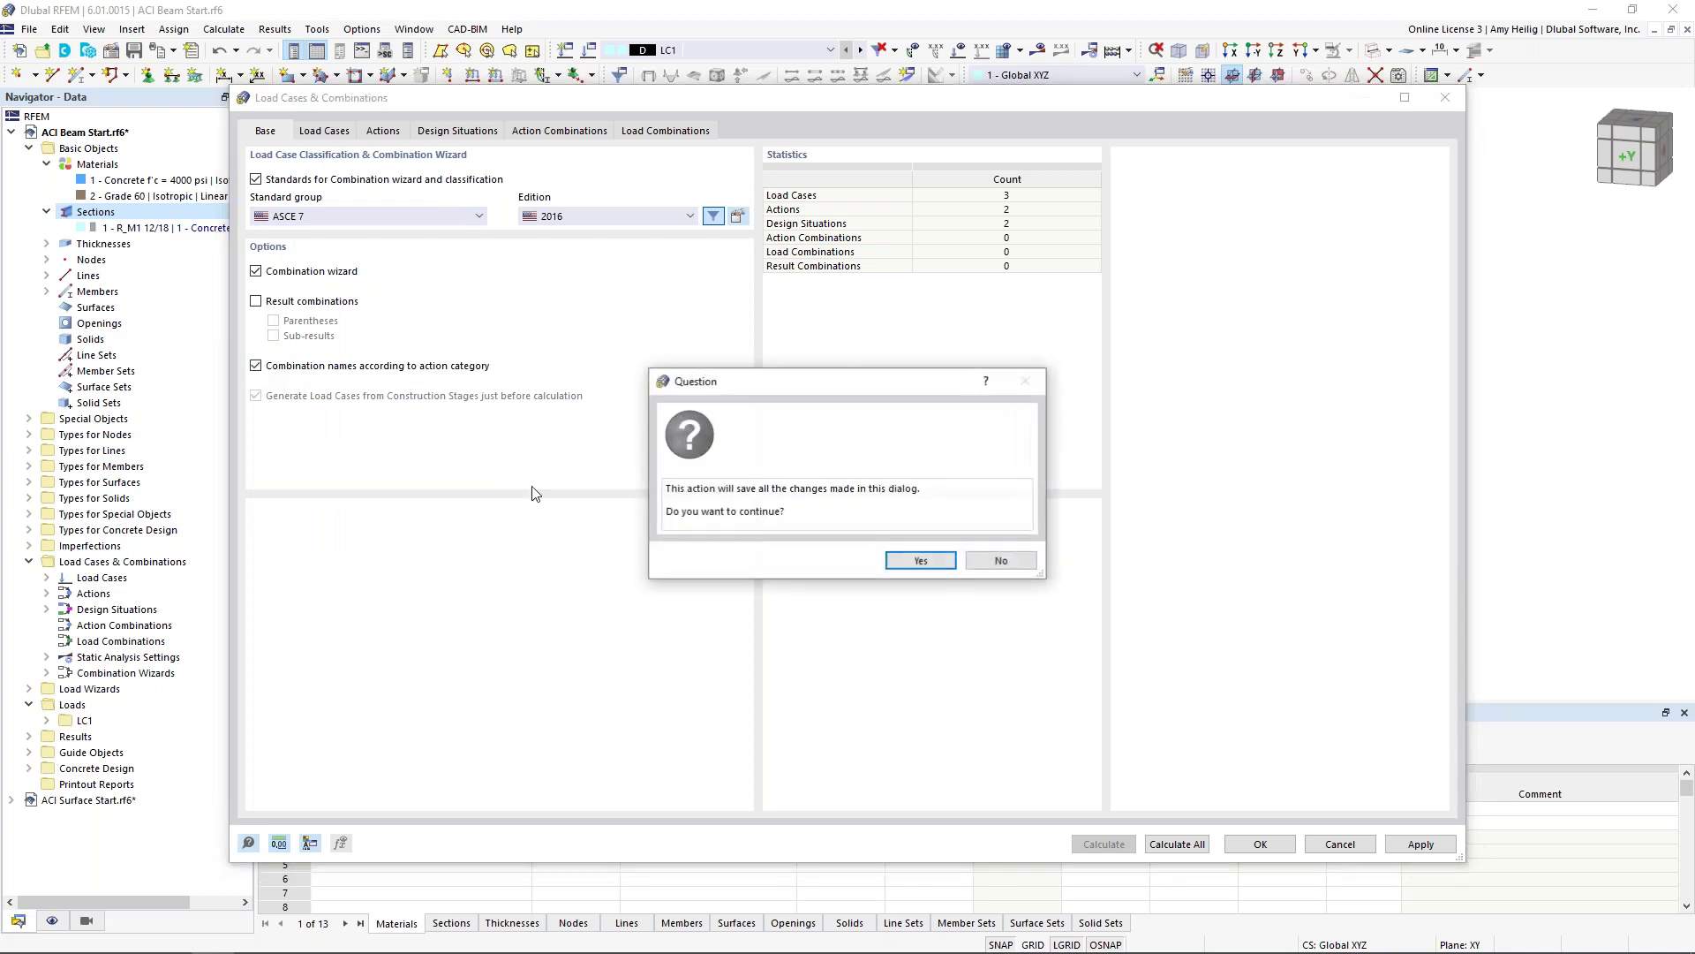
{"action": "left_click", "coordinate": [922, 562]}
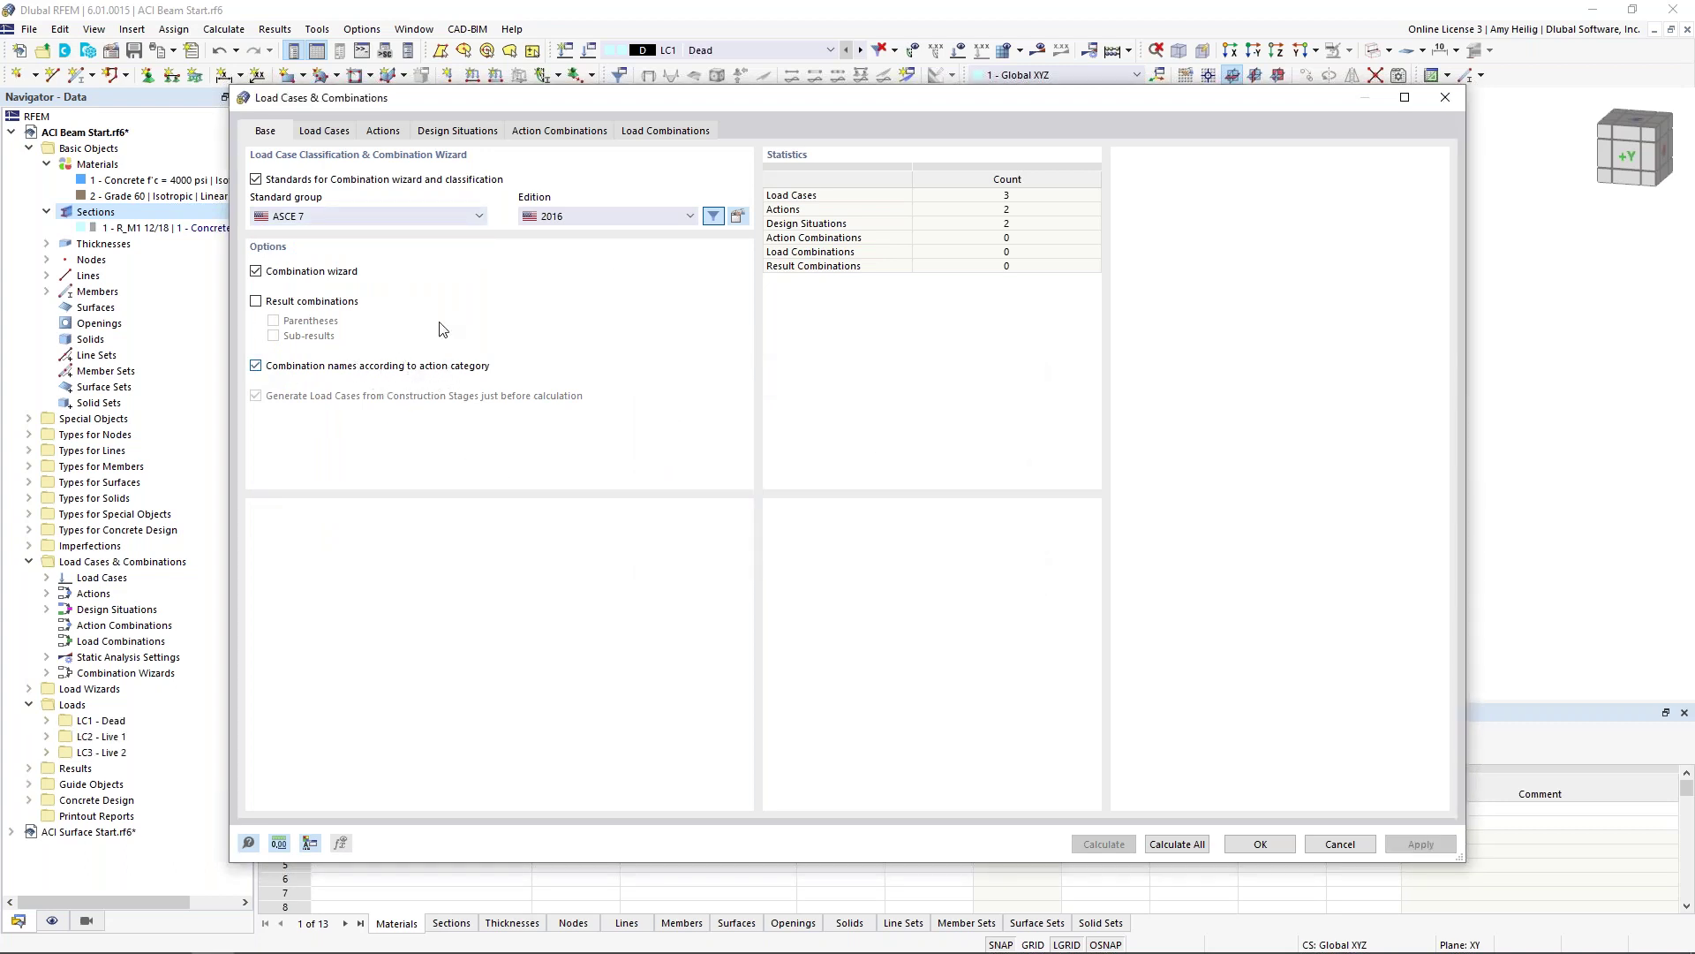
Step: Review the available action types for the Live load action, keeping Simultaneously
{"action": "left_click", "coordinate": [383, 131]}
{"action": "left_click", "coordinate": [344, 191]}
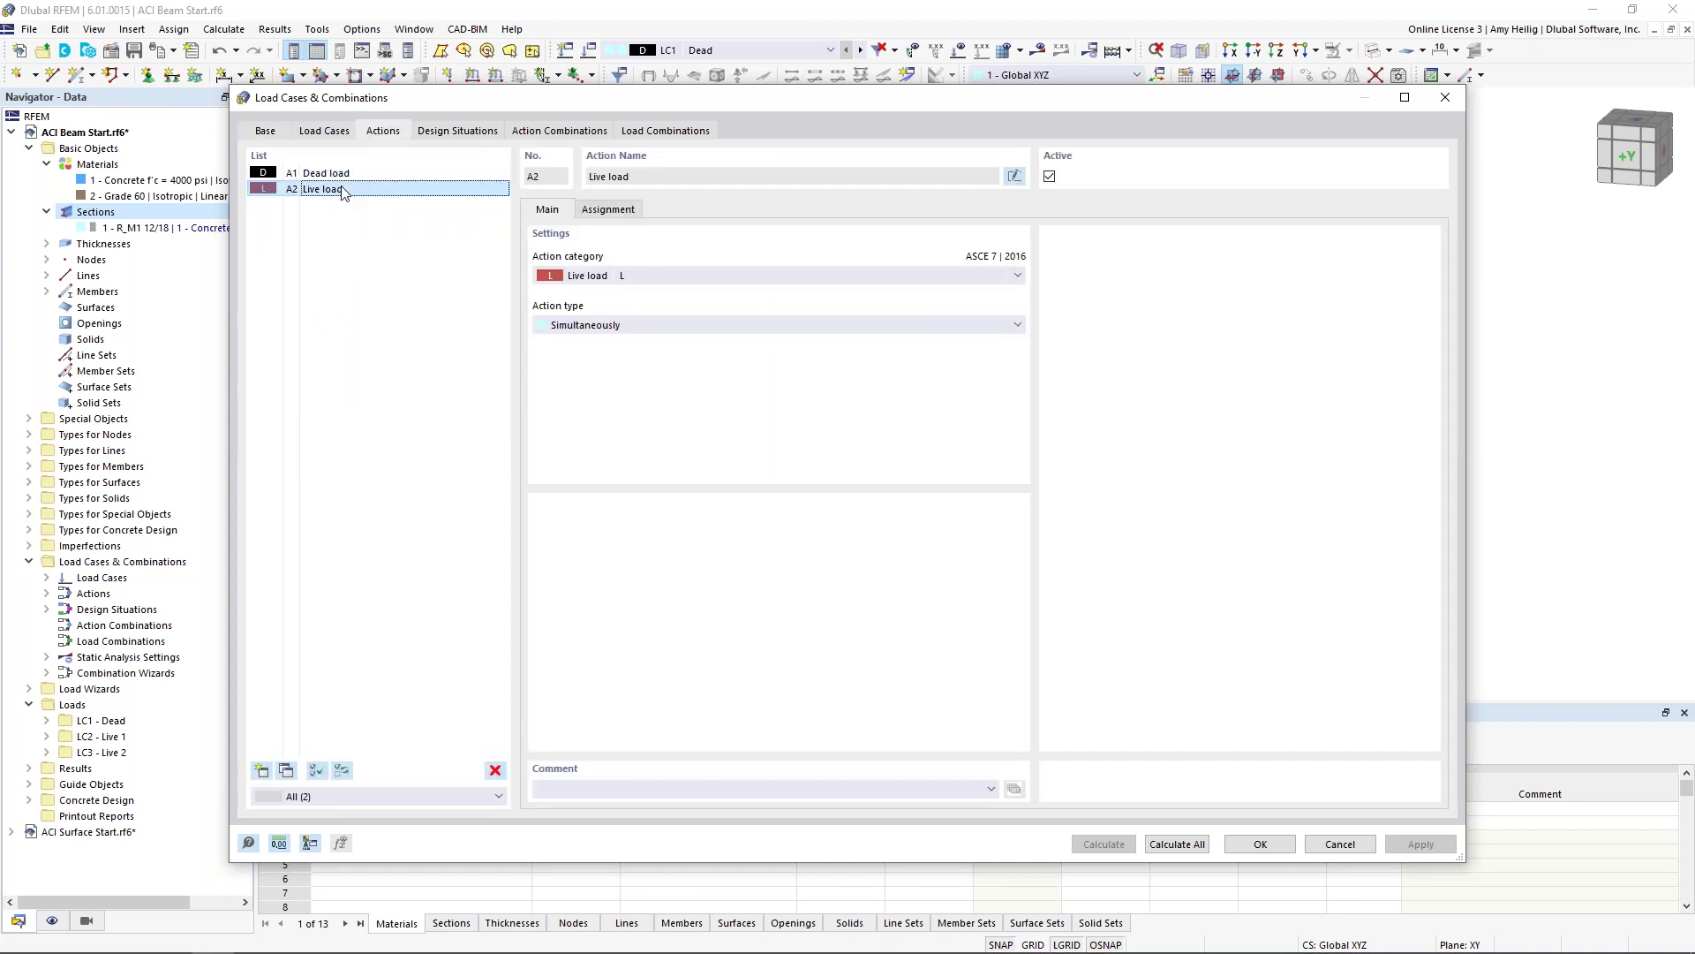
{"action": "left_click", "coordinate": [692, 325]}
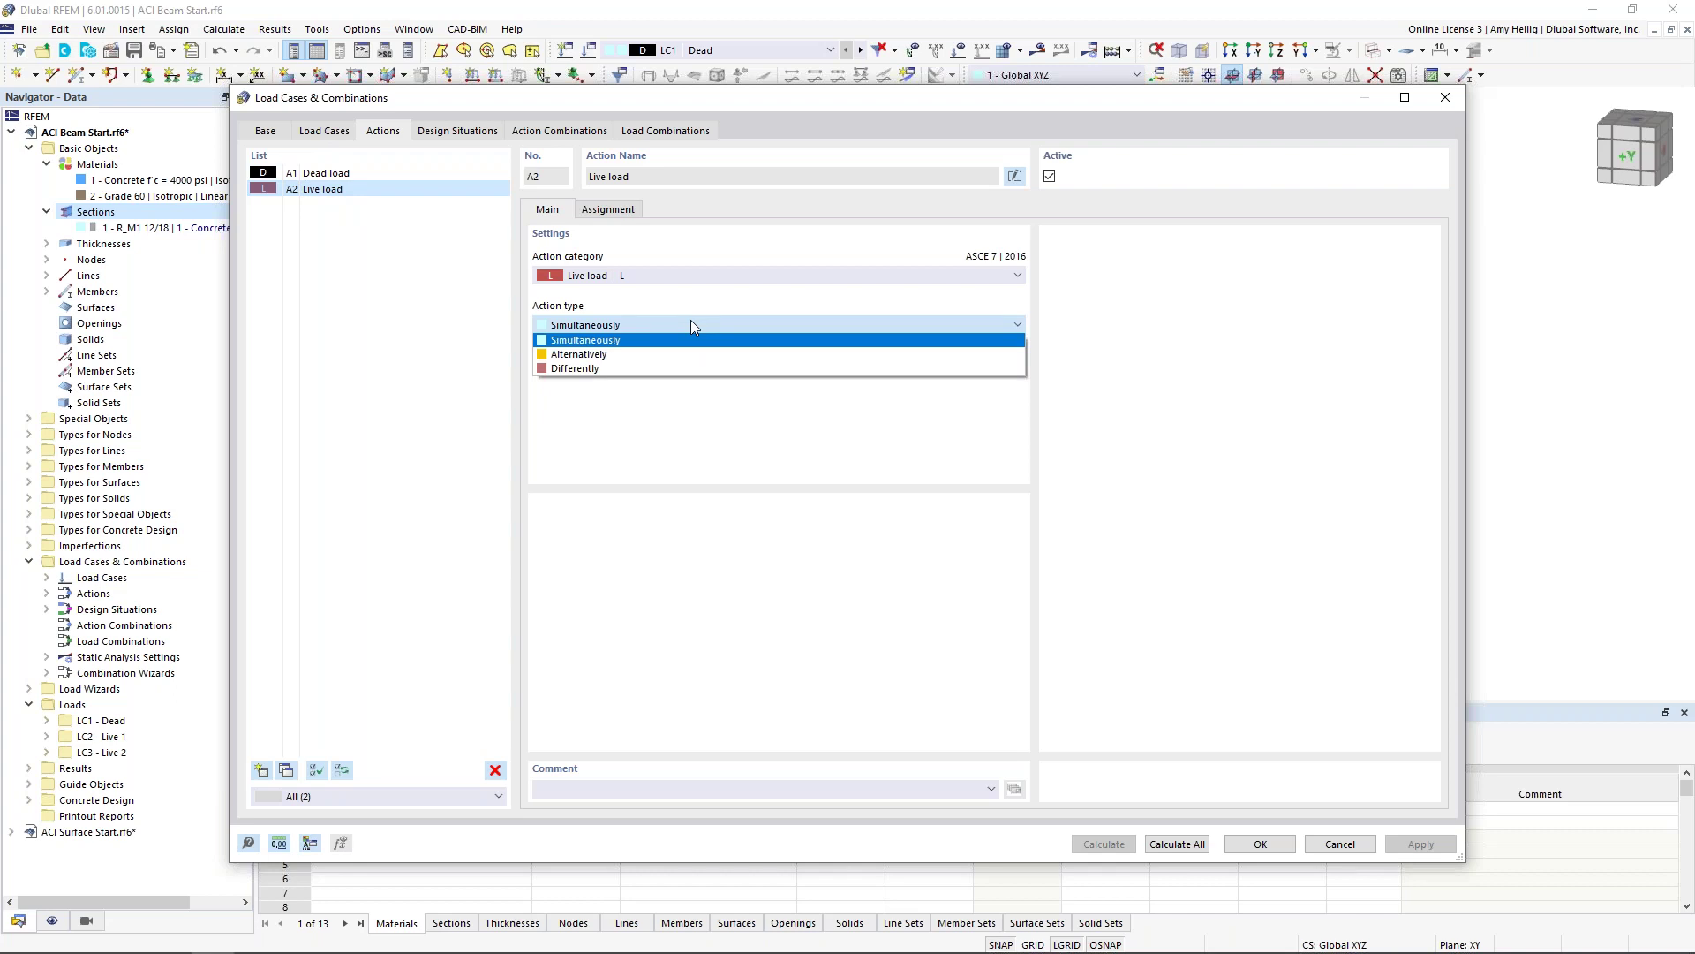
{"action": "left_click", "coordinate": [690, 320]}
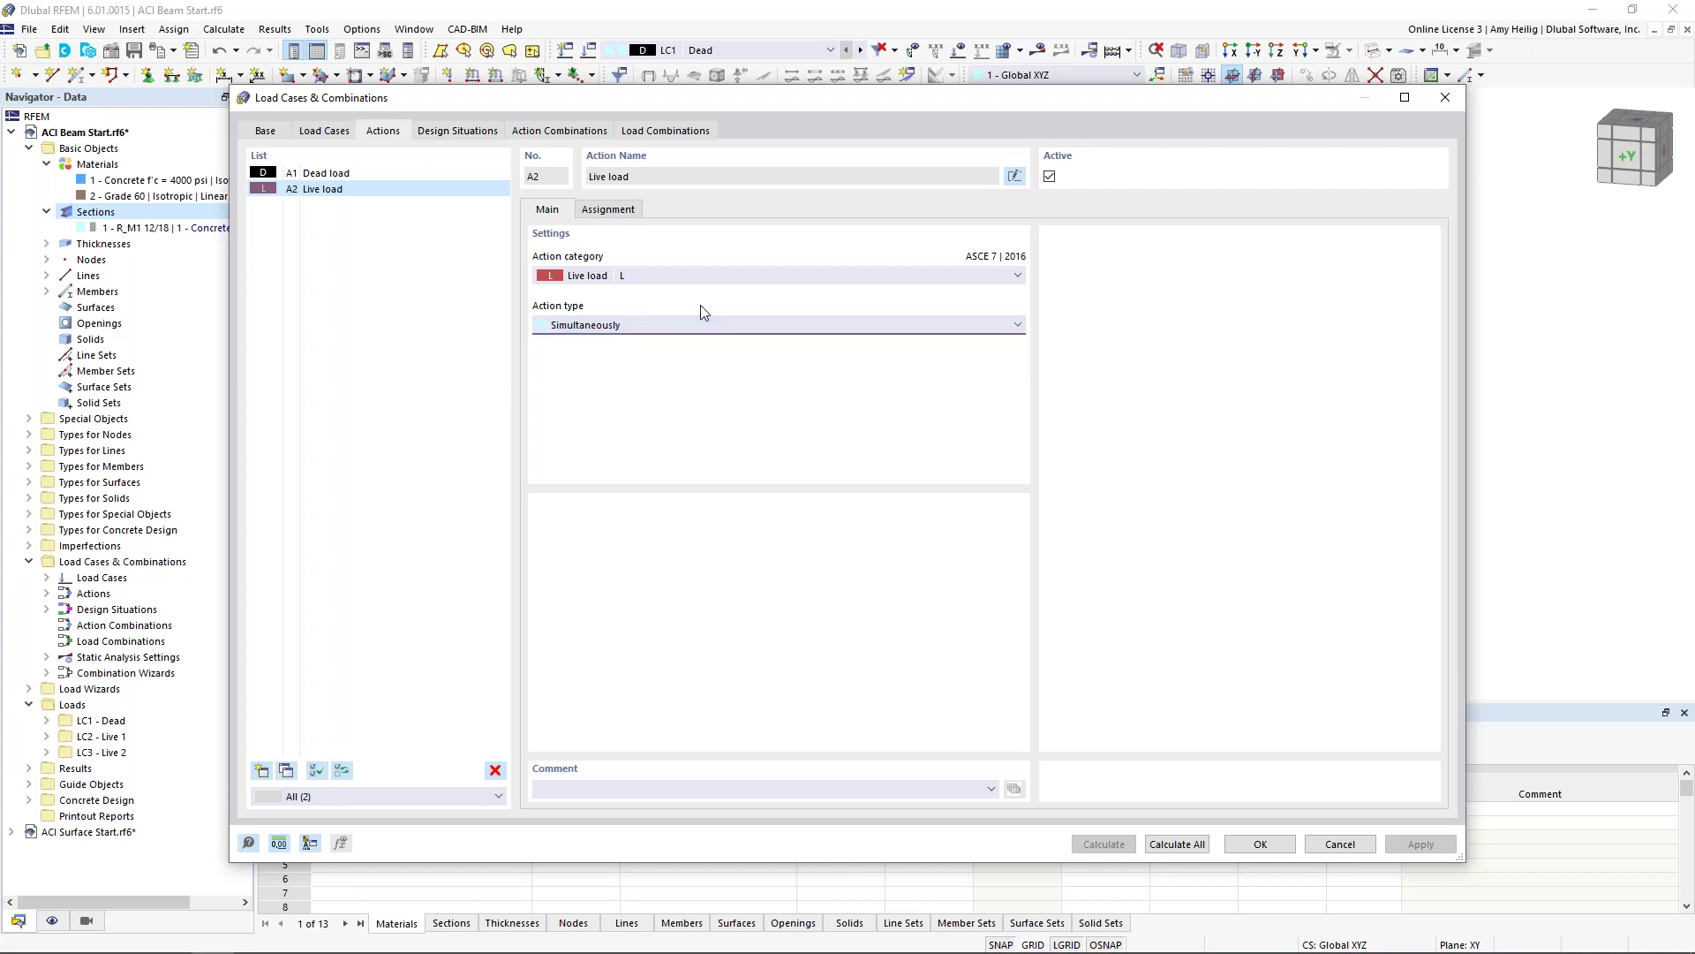
Step: Review the design situations and examine the combination rules for Section 2.4 (ASD)
{"action": "left_click", "coordinate": [464, 133]}
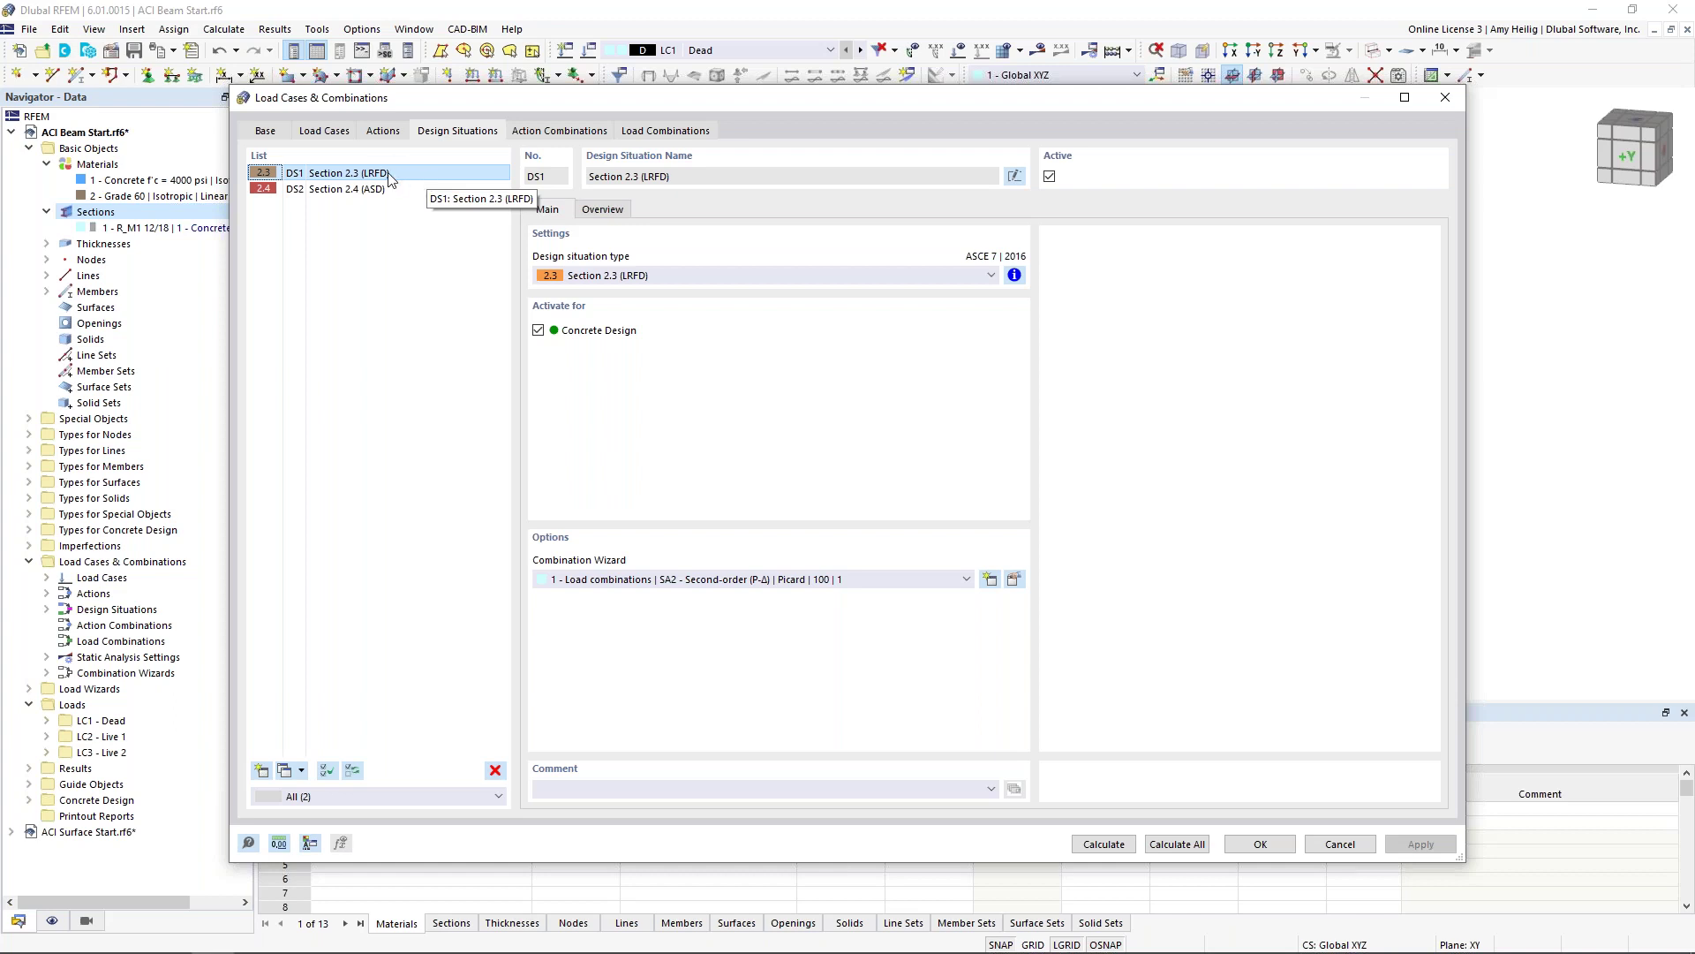
{"action": "left_click", "coordinate": [396, 195]}
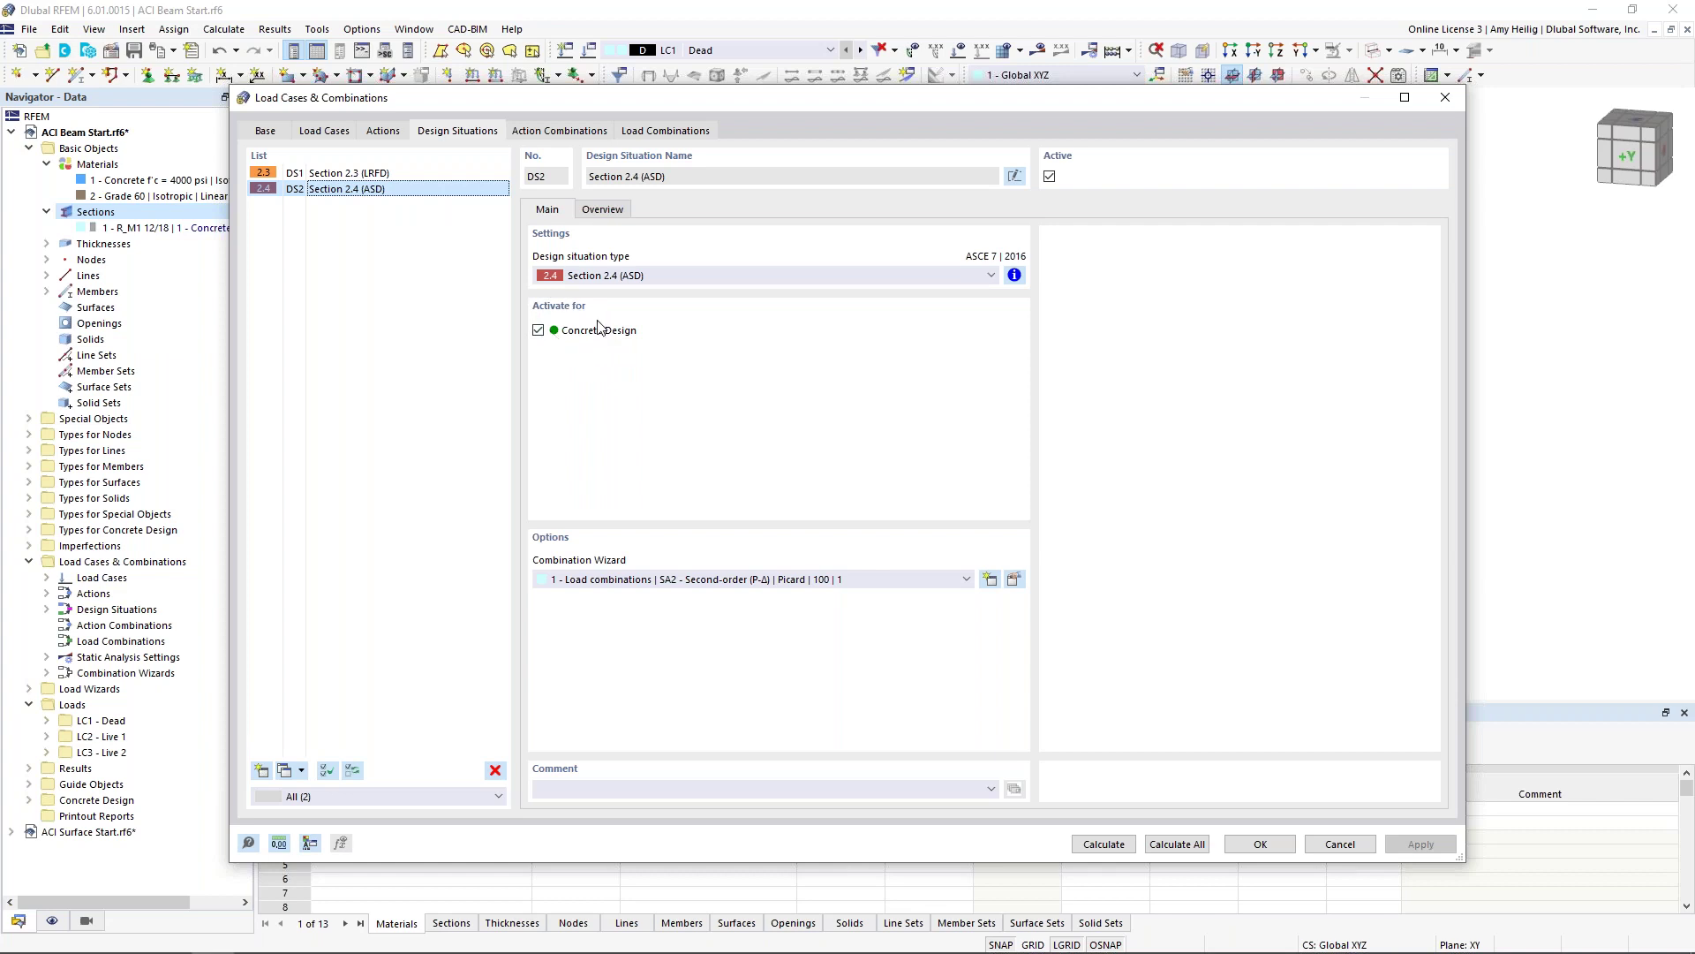
{"action": "left_click", "coordinate": [1015, 276]}
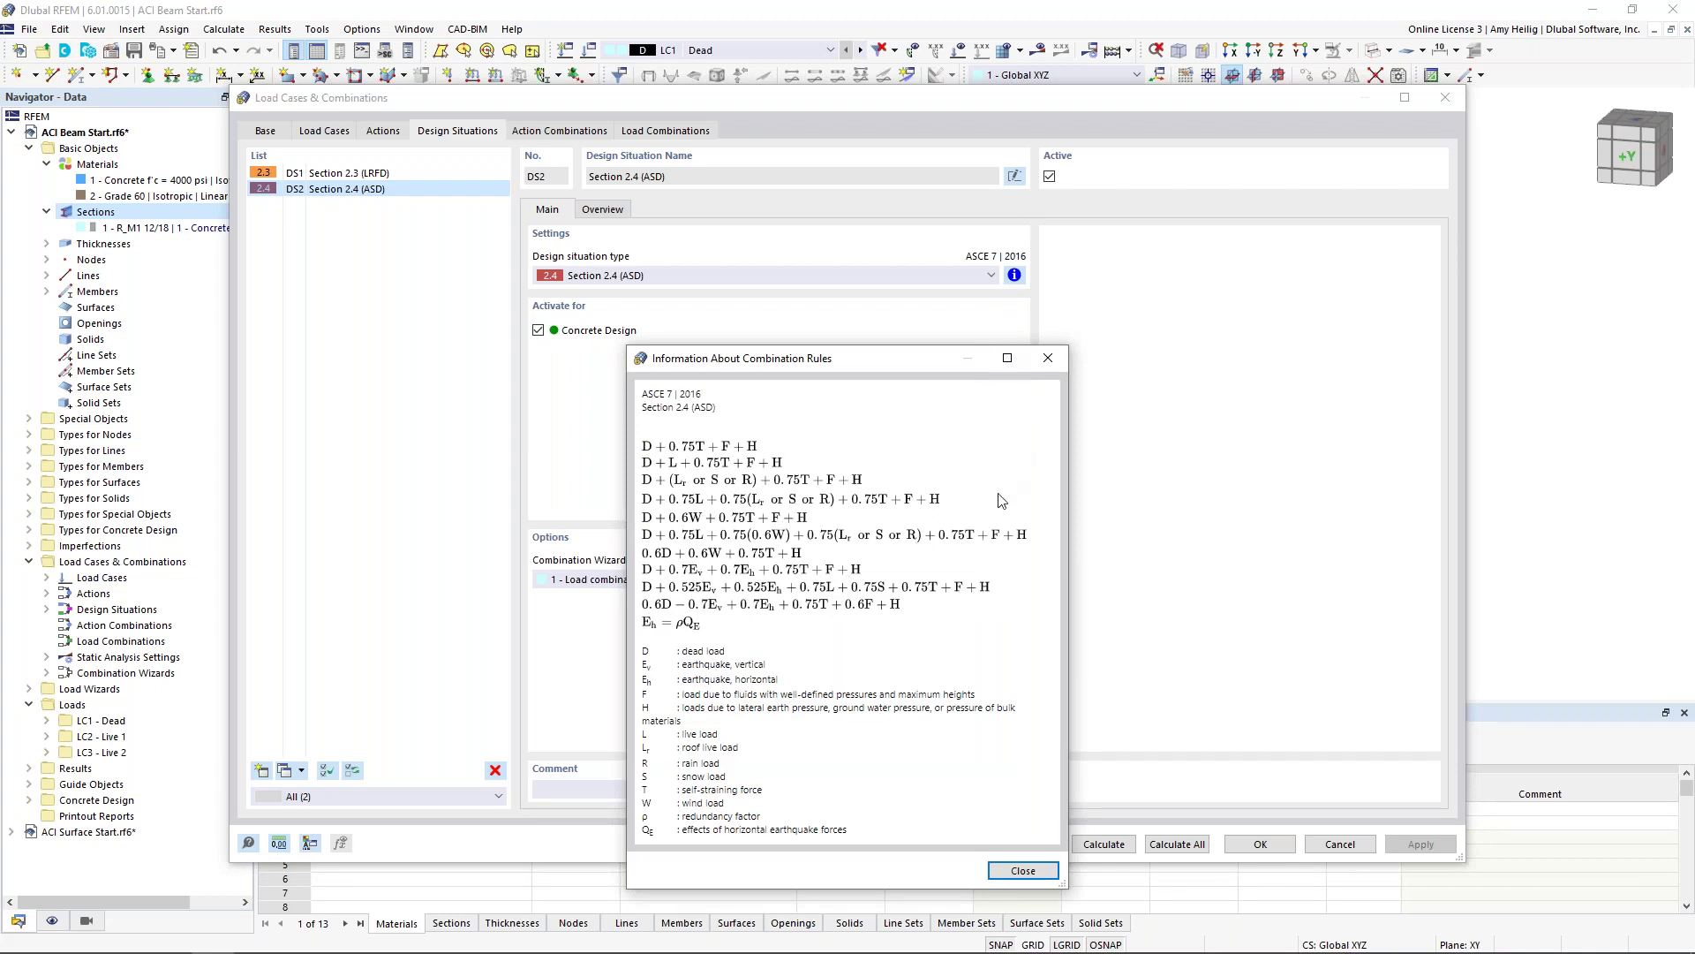
{"action": "left_click", "coordinate": [1048, 360]}
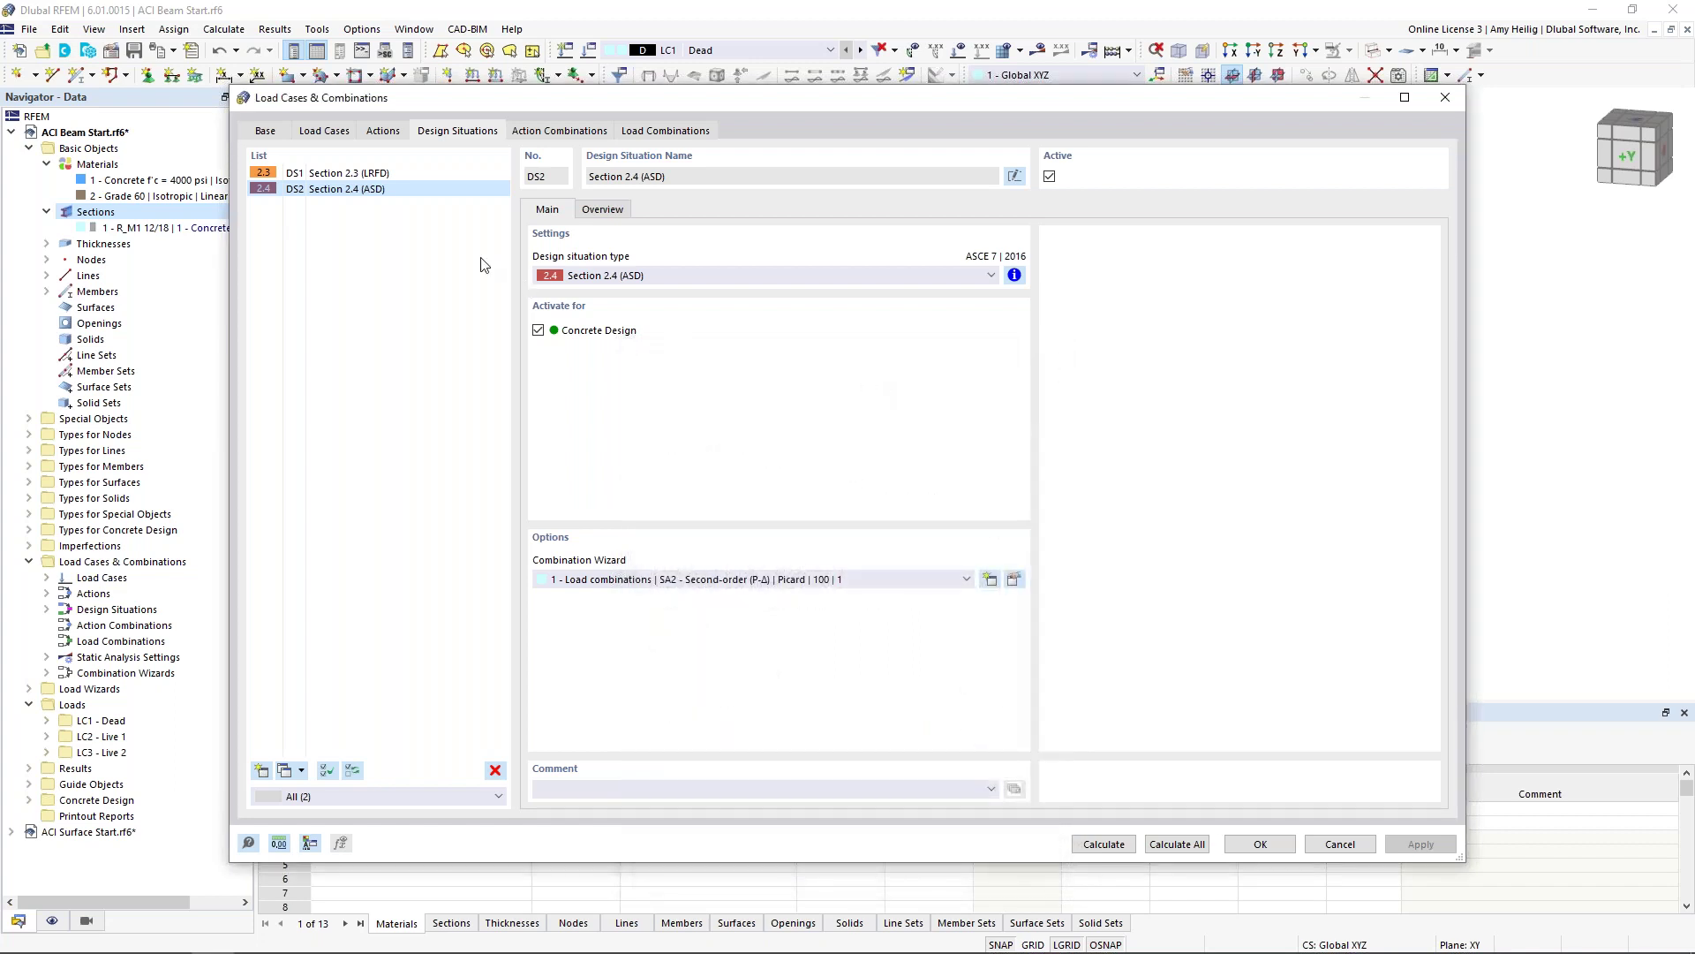
Step: Open the combination wizard settings of the Section 2.3 (LRFD) design situation and keep SA2 - Second-order (P-Δ) as the static analysis
{"action": "left_click", "coordinate": [395, 174]}
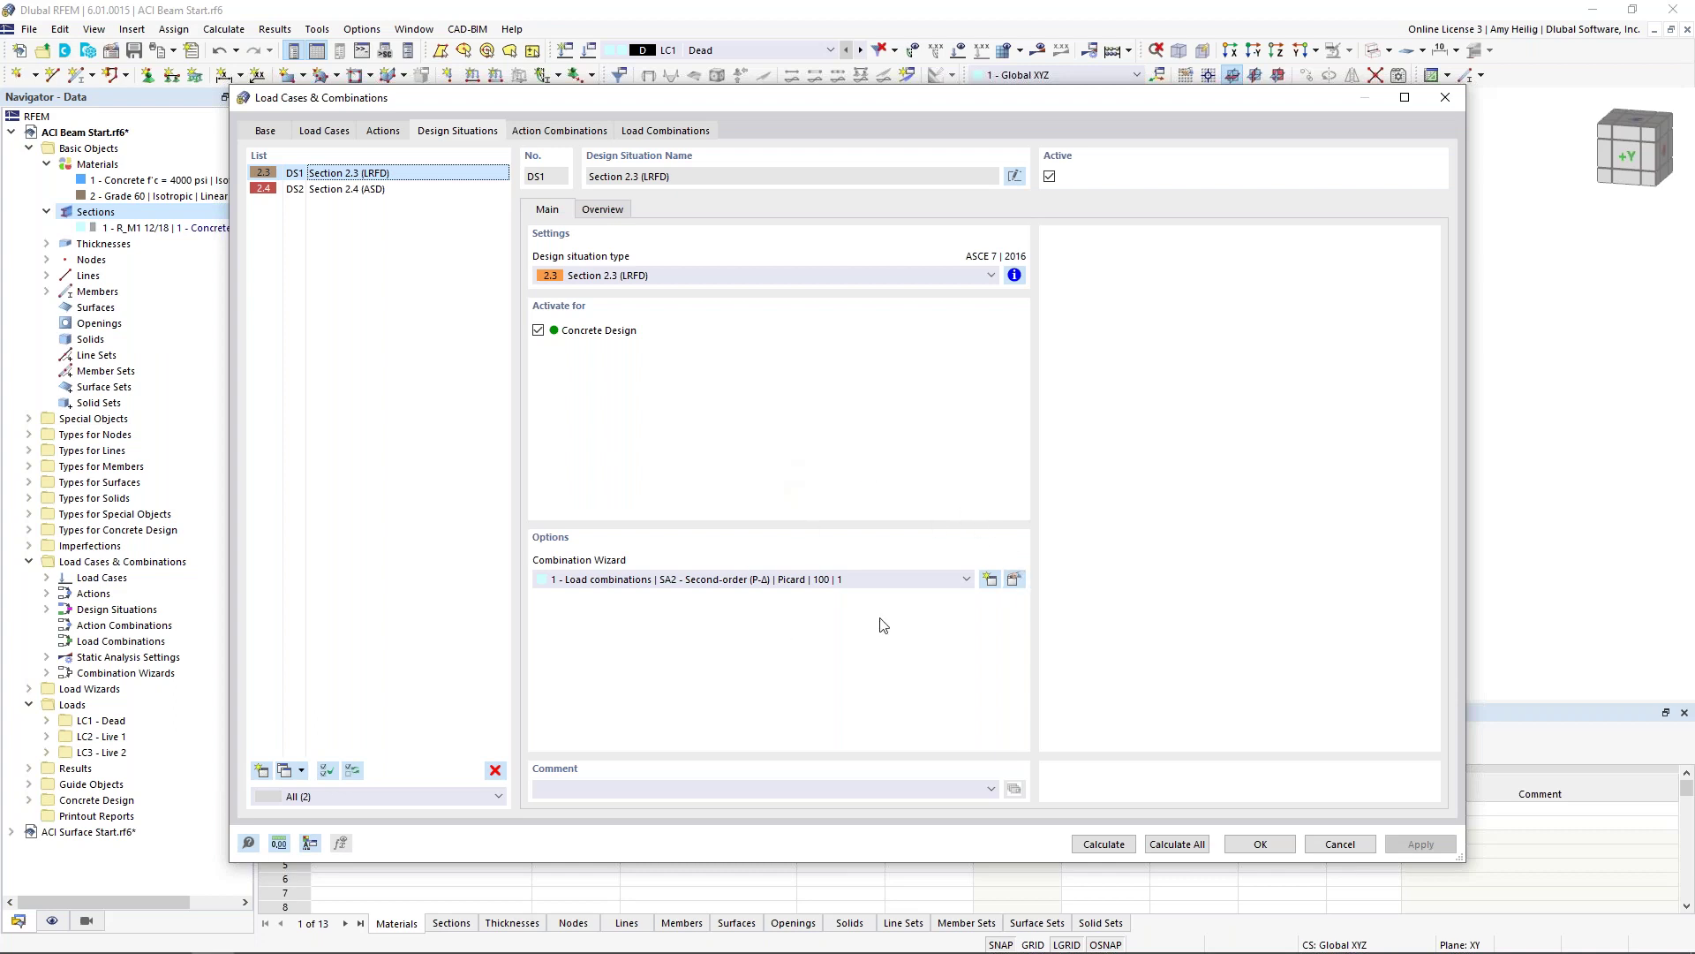
{"action": "left_click", "coordinate": [1015, 581]}
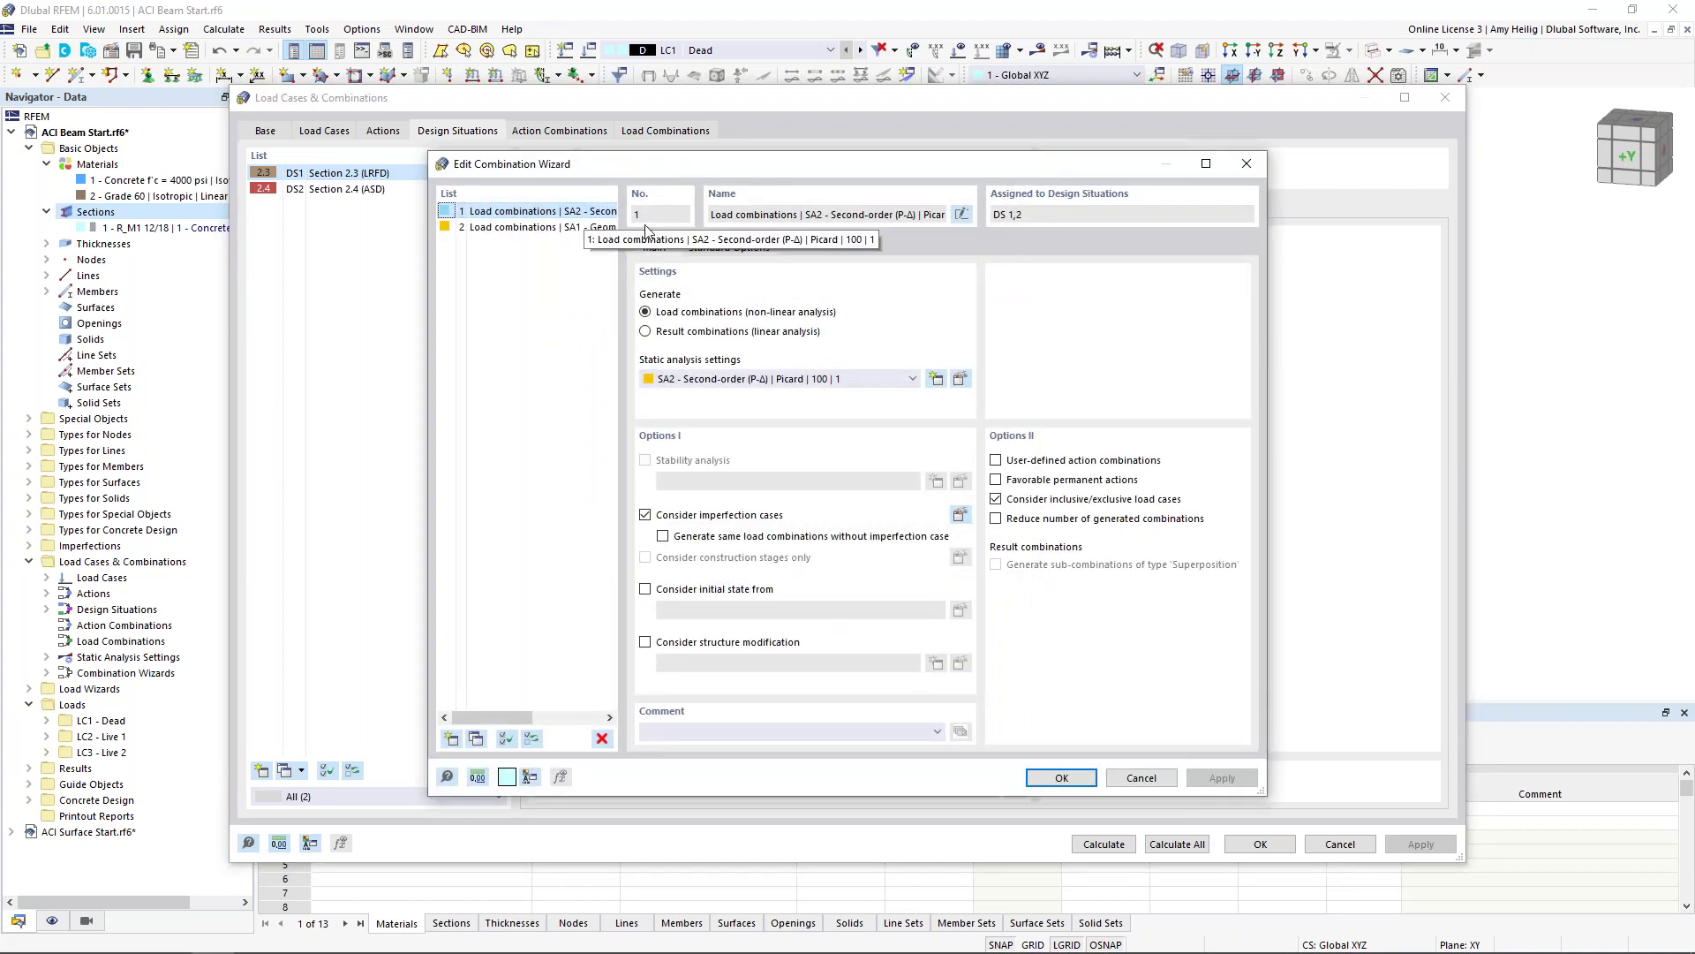
{"action": "left_click", "coordinate": [715, 382]}
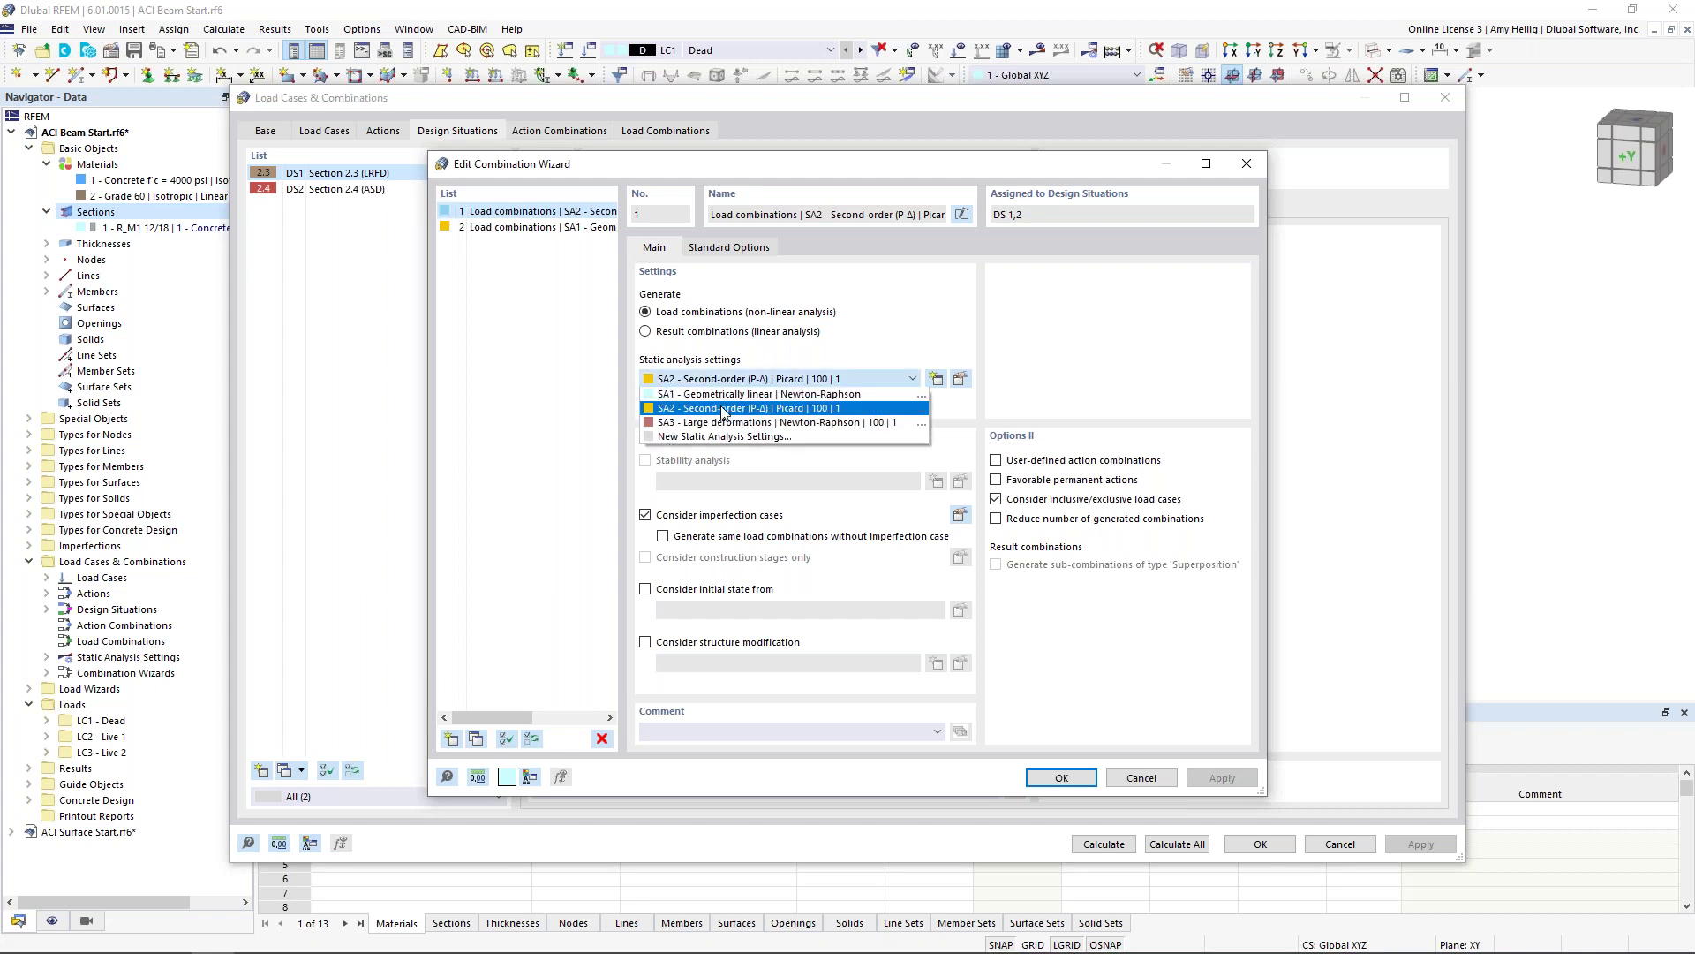
{"action": "left_click", "coordinate": [1000, 401]}
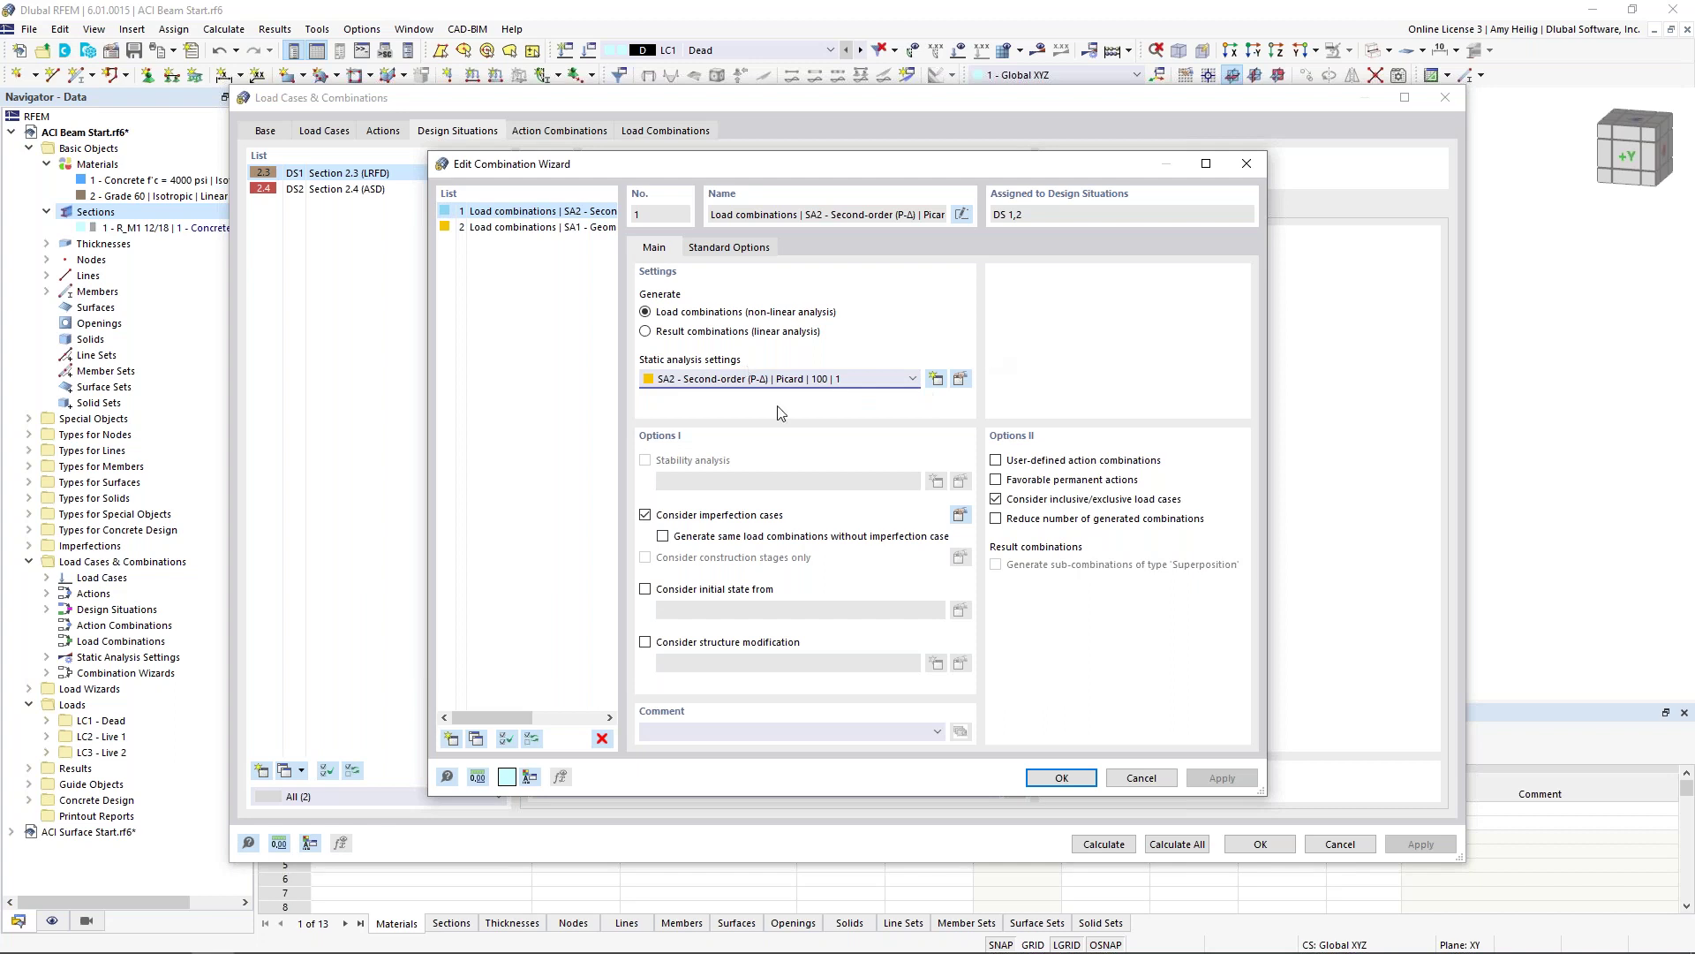
Step: Enable structure modification in the LRFD combination wizard and create a new structure modification that modifies member stiffnesses
{"action": "left_click", "coordinate": [652, 643]}
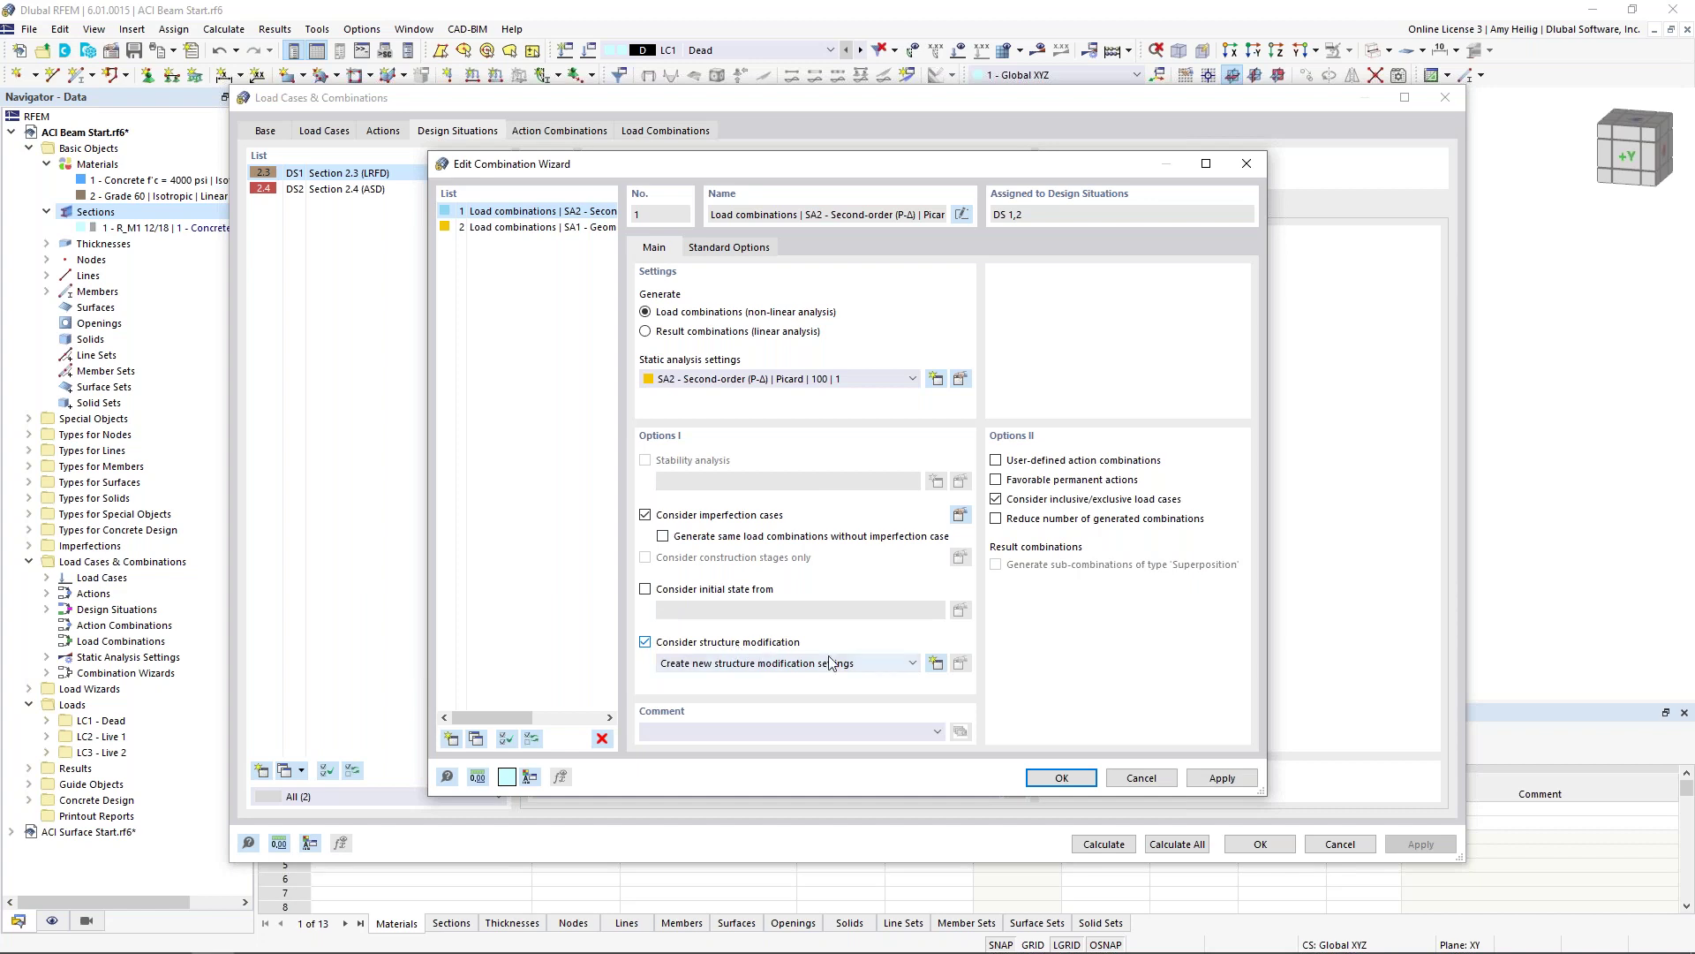
{"action": "left_click", "coordinate": [936, 663]}
{"action": "left_click", "coordinate": [634, 324]}
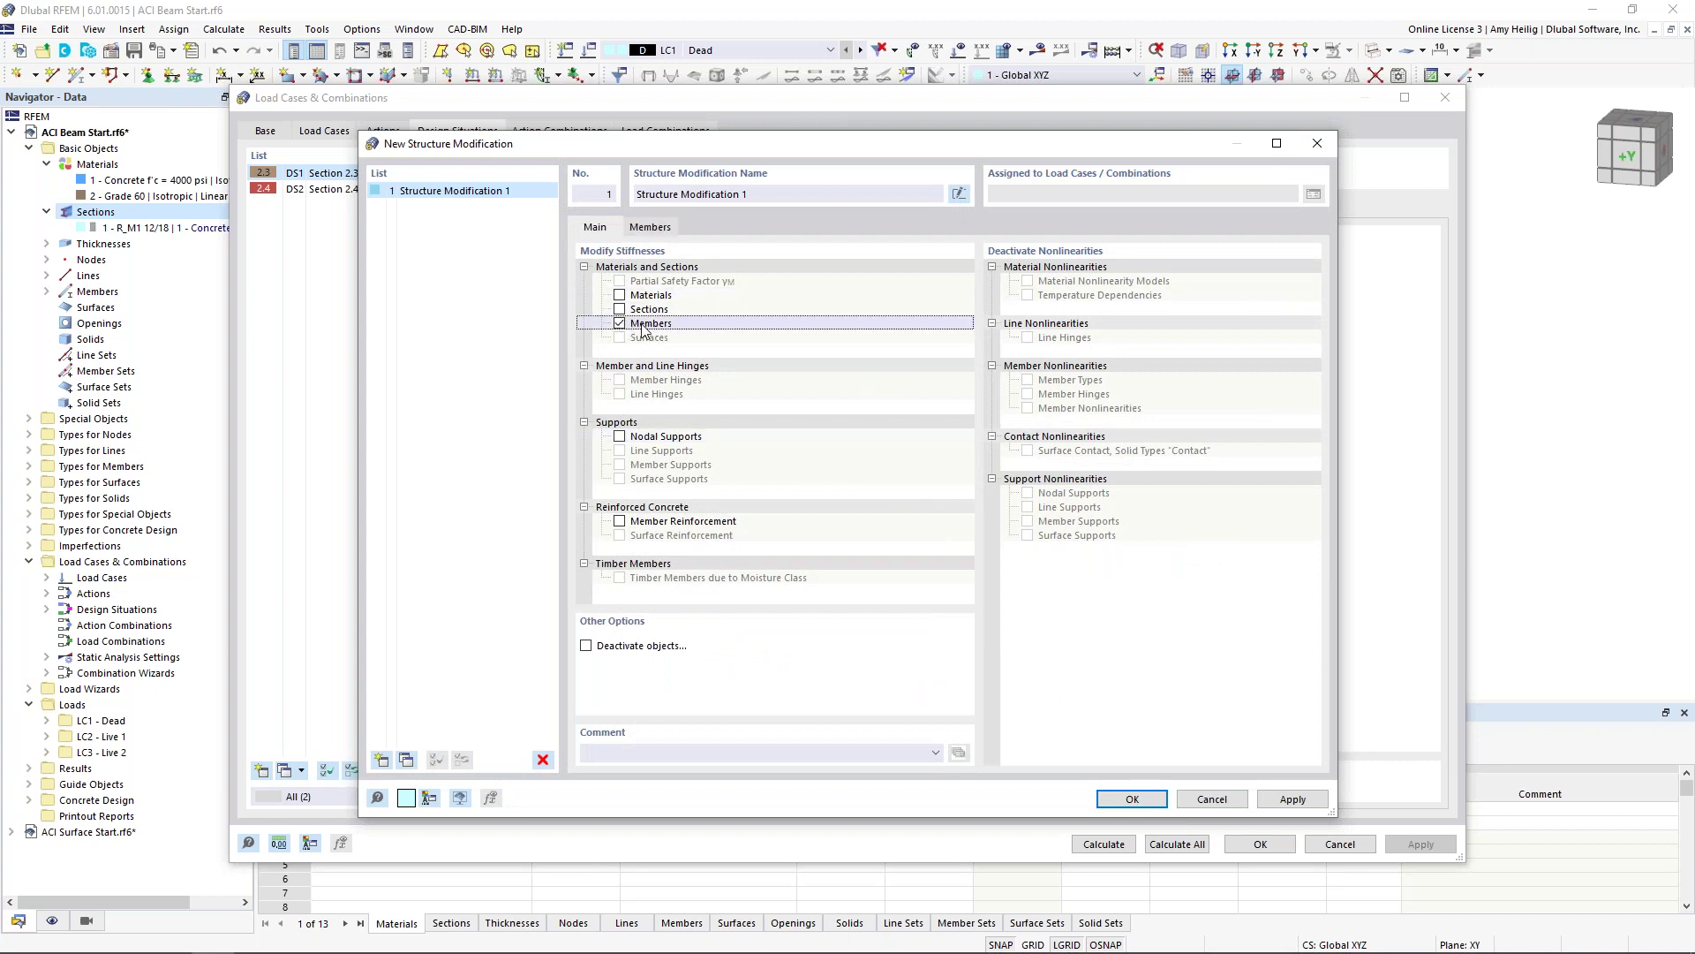
{"action": "left_click", "coordinate": [655, 228]}
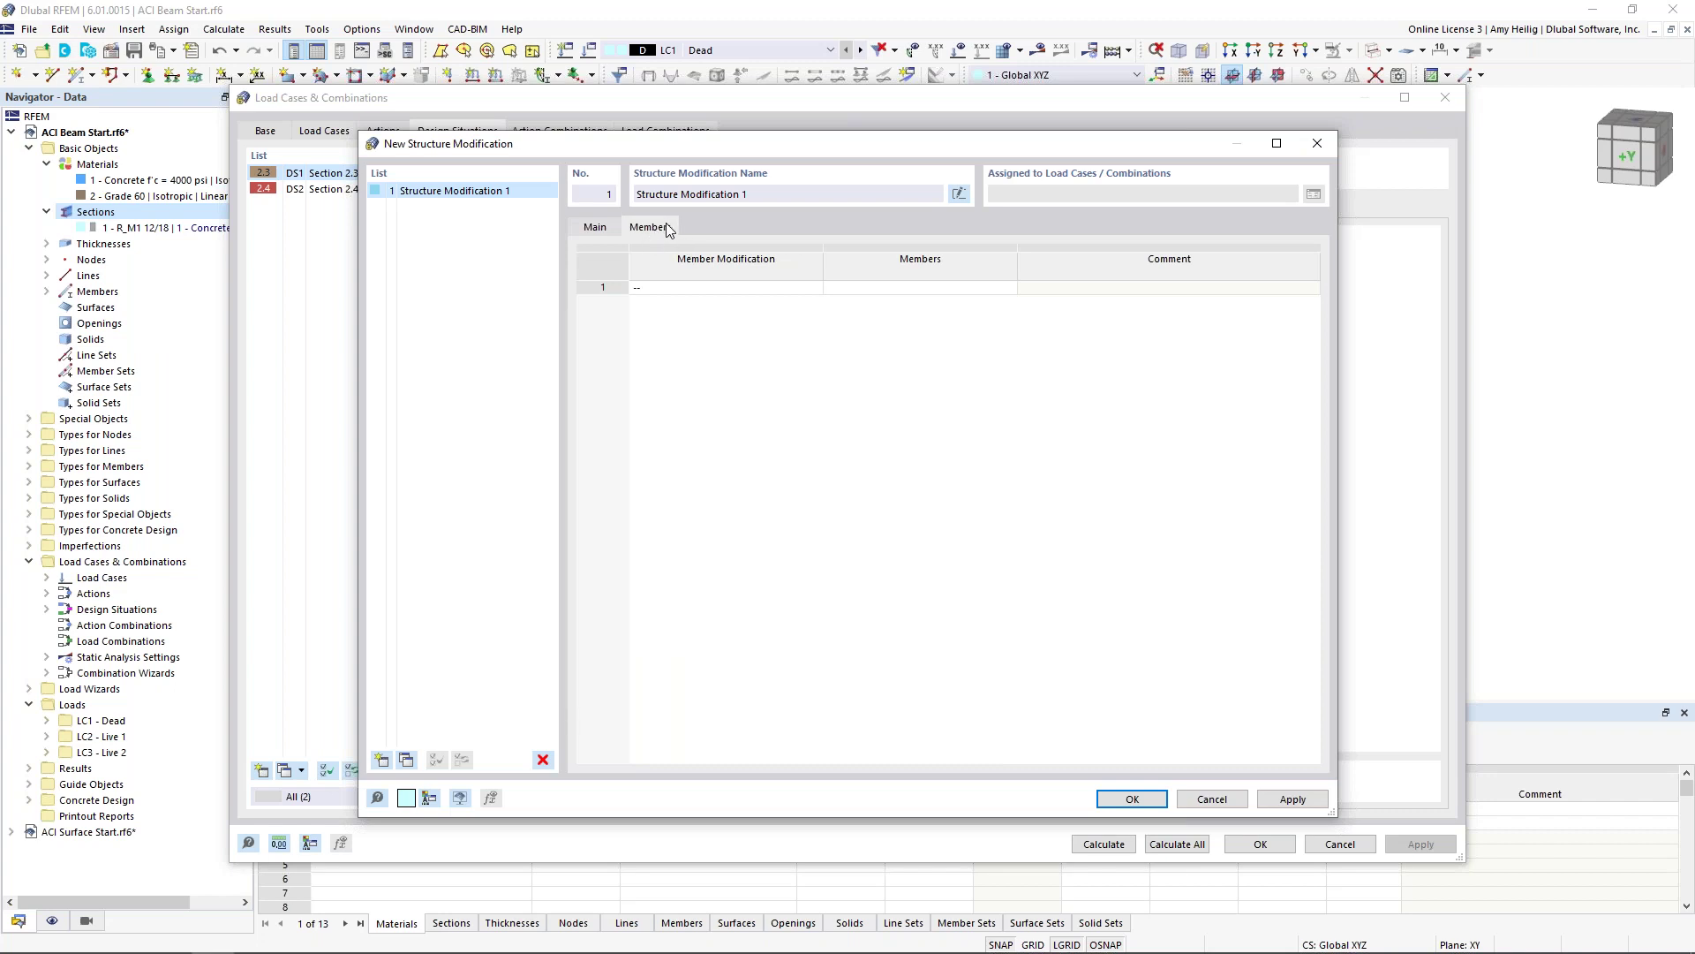
Step: Create a member stiffness modification of type ACI 318-19 Table 6.6.3.1.1(a) | Concrete Structures with component type Beams
{"action": "left_click", "coordinate": [753, 296]}
{"action": "left_click", "coordinate": [816, 291]}
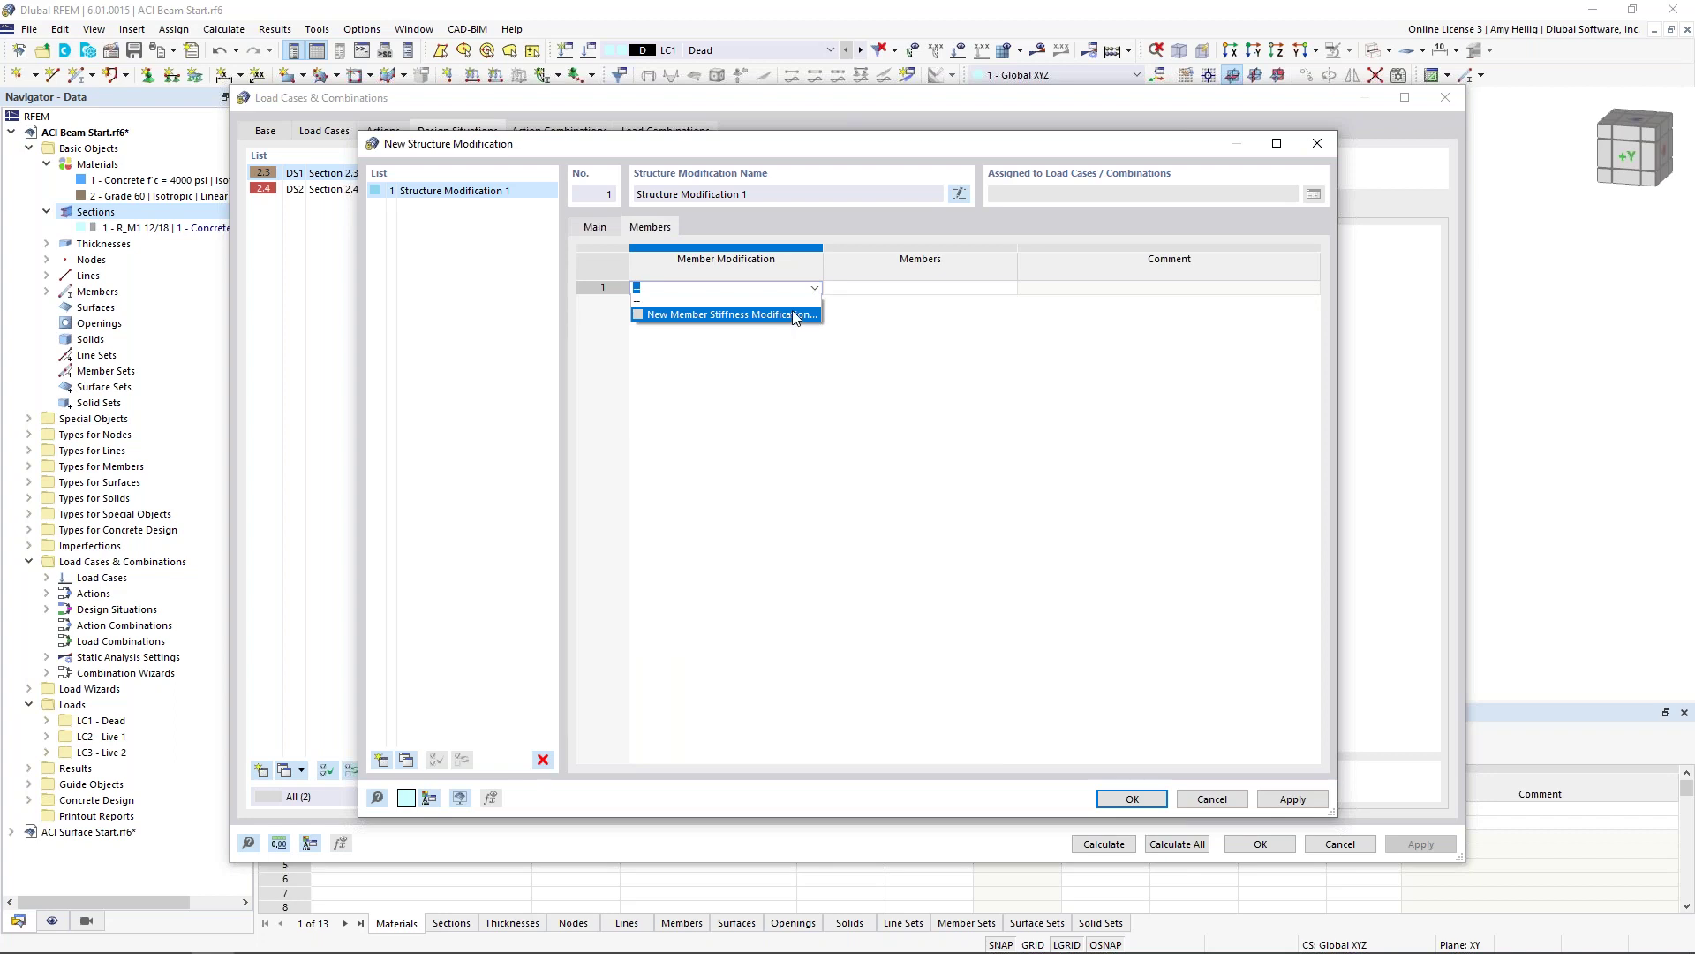
{"action": "left_click", "coordinate": [792, 315]}
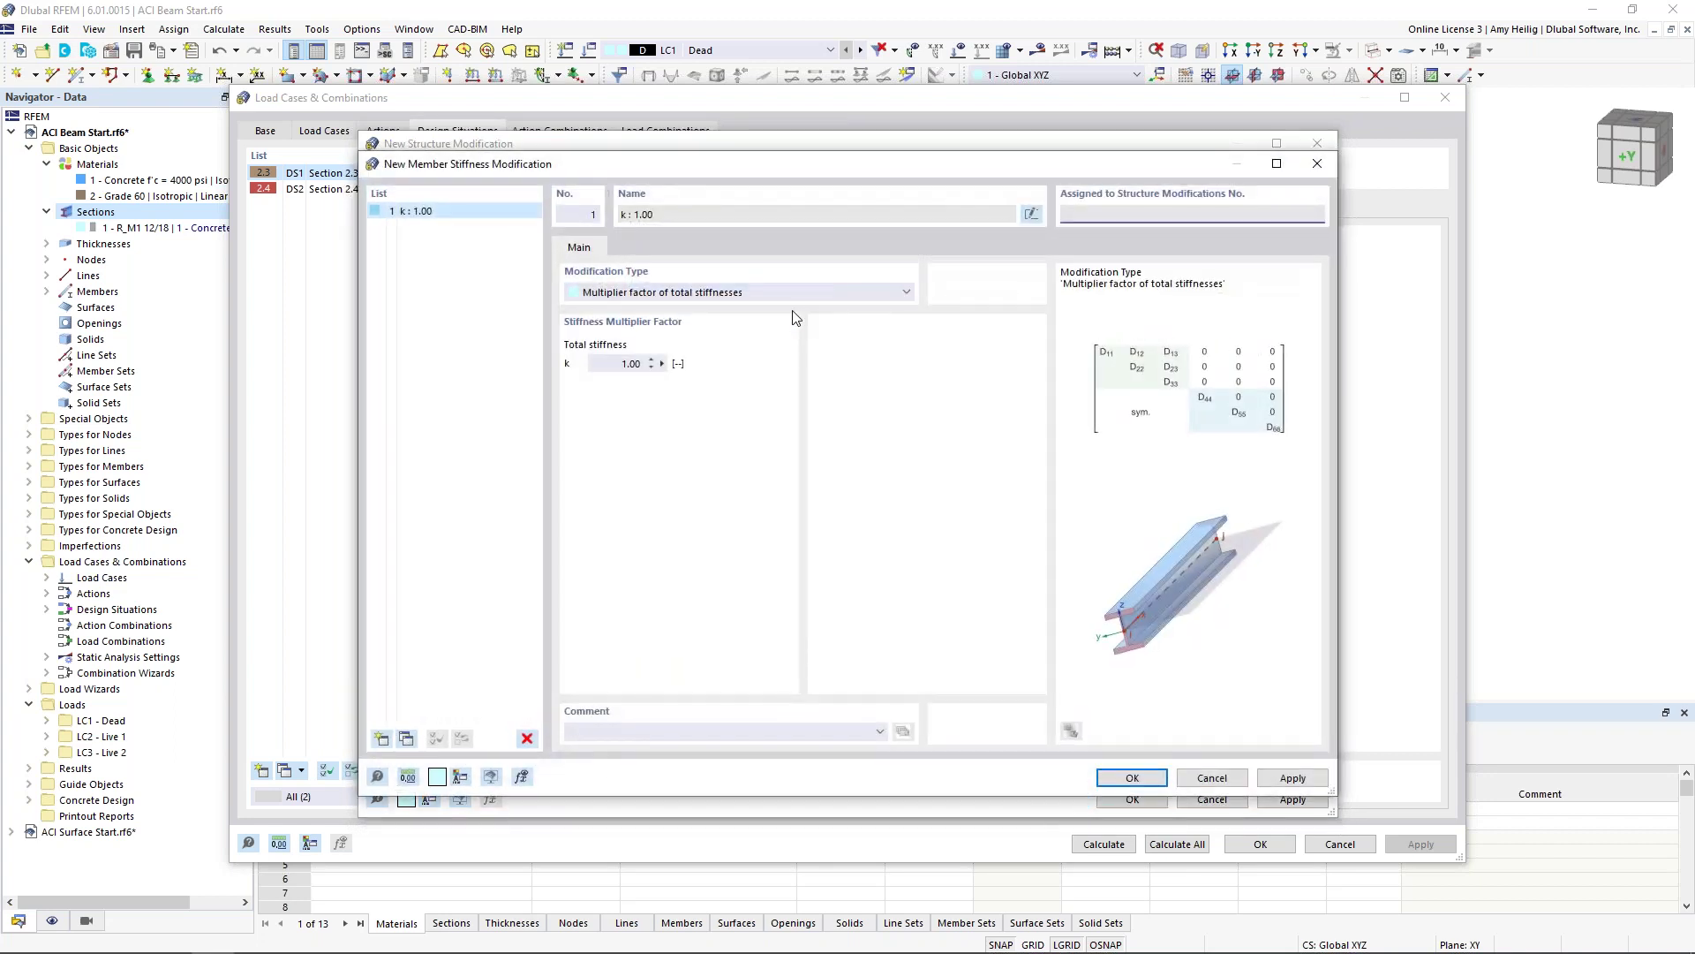
{"action": "left_click", "coordinate": [798, 291]}
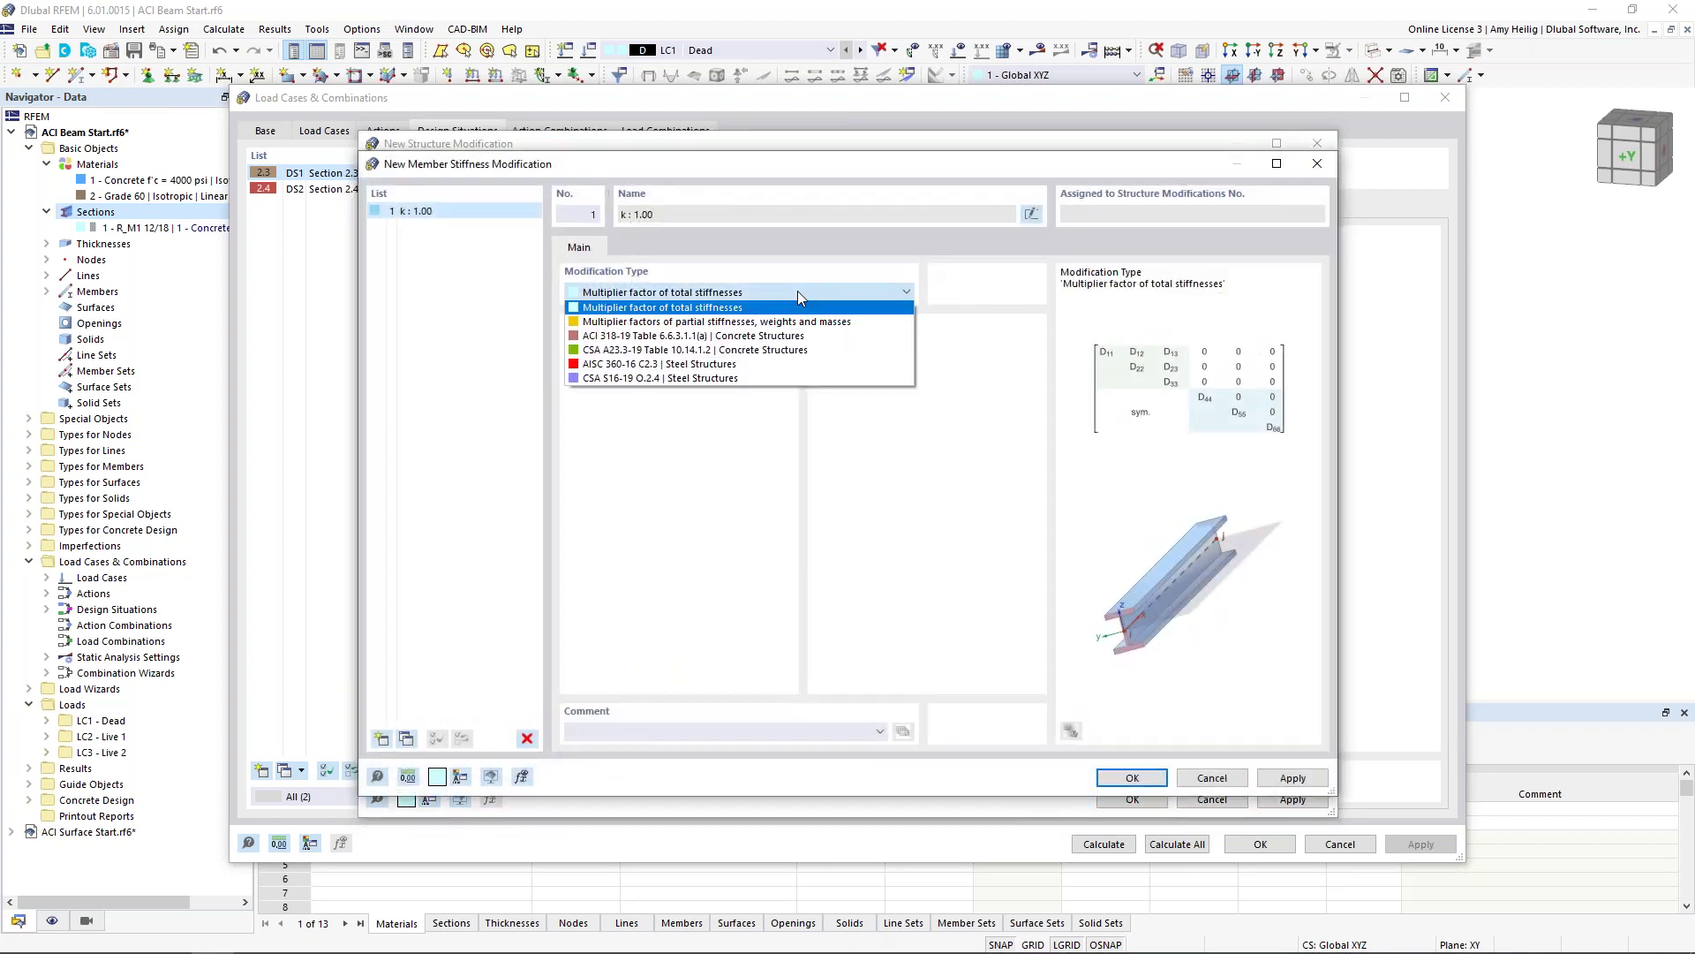
{"action": "left_click", "coordinate": [777, 340]}
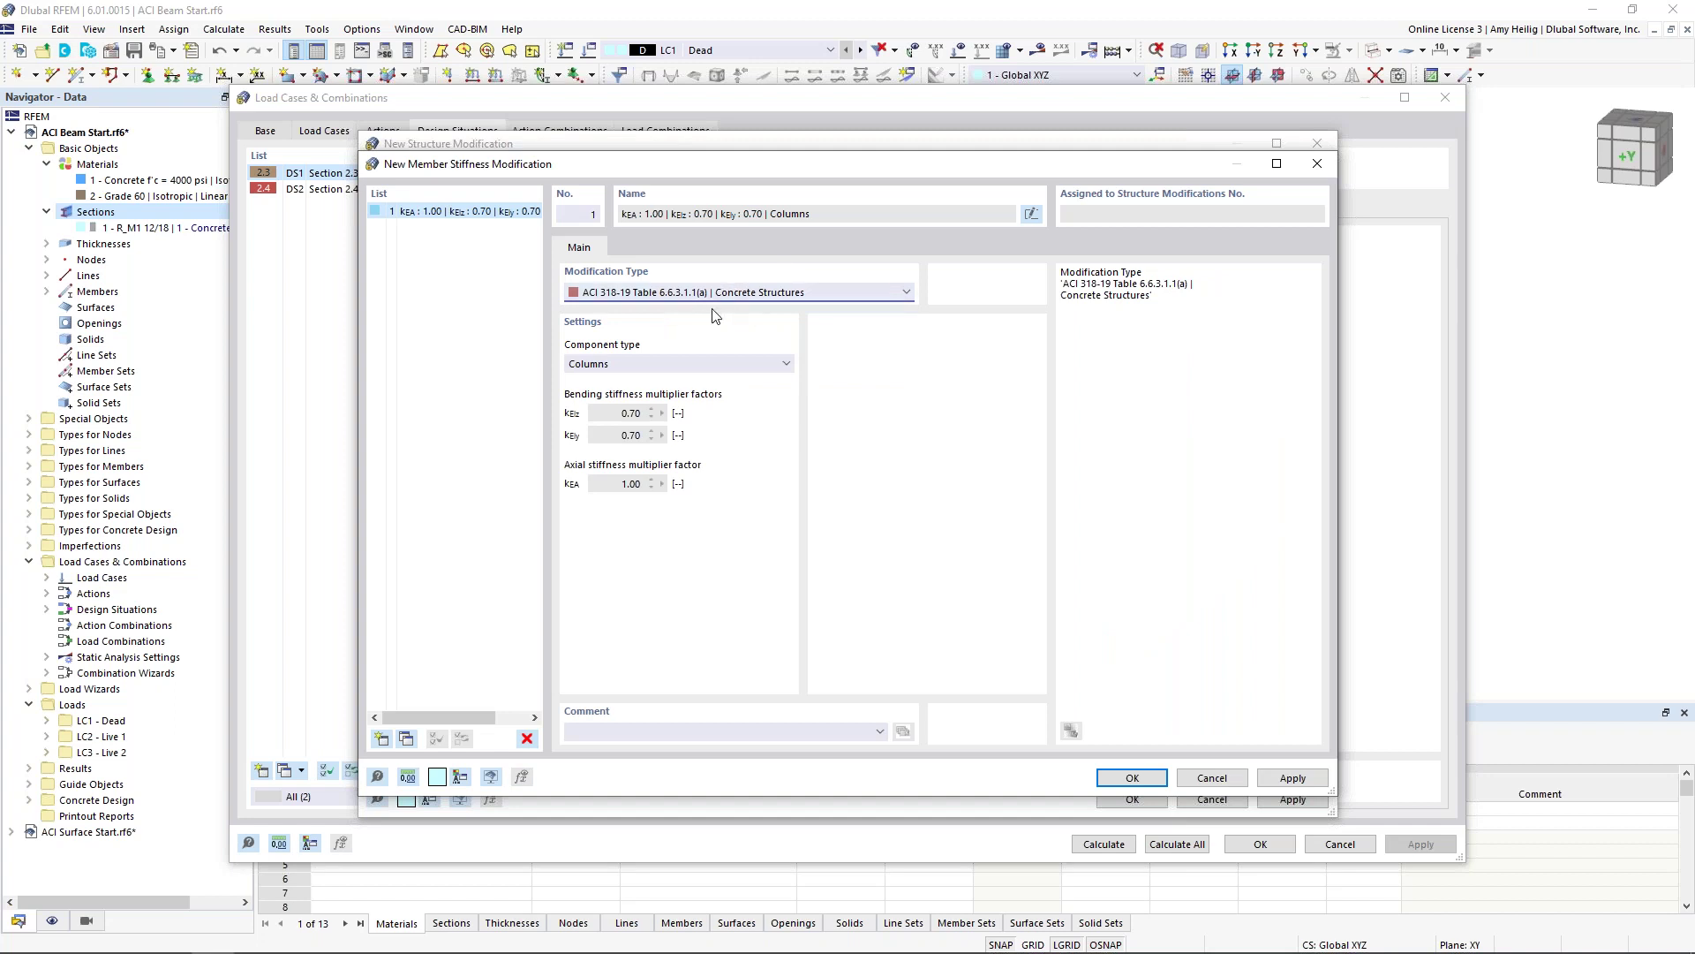
{"action": "left_click", "coordinate": [738, 364]}
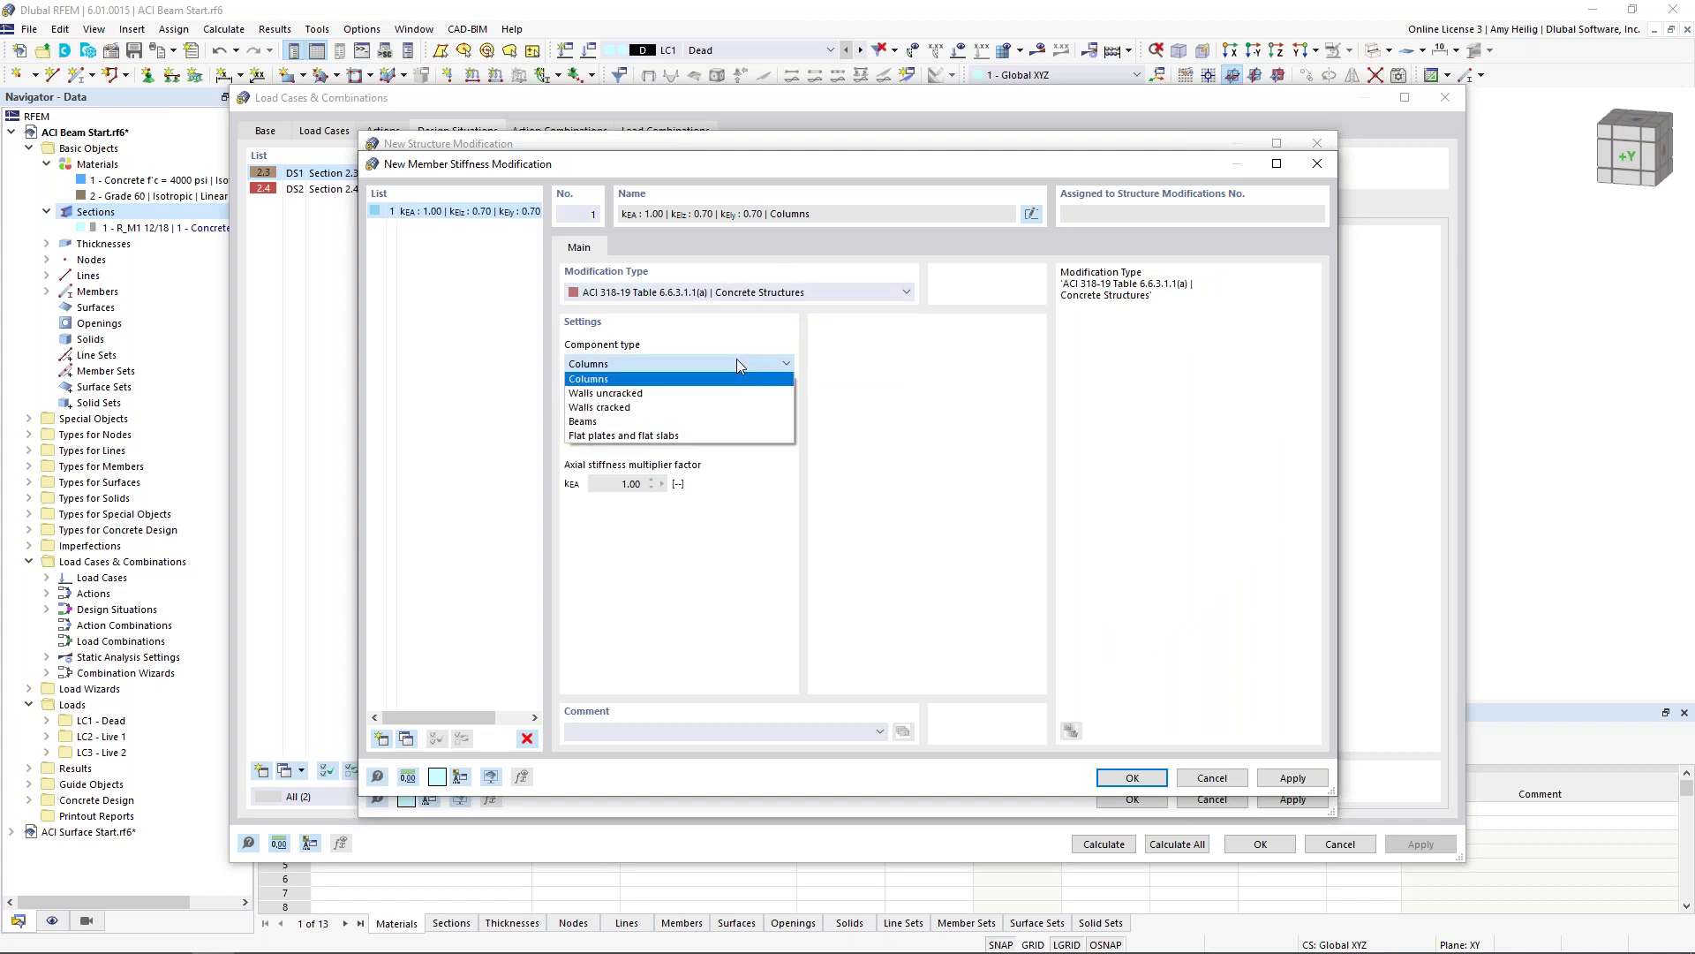
{"action": "left_click", "coordinate": [716, 423]}
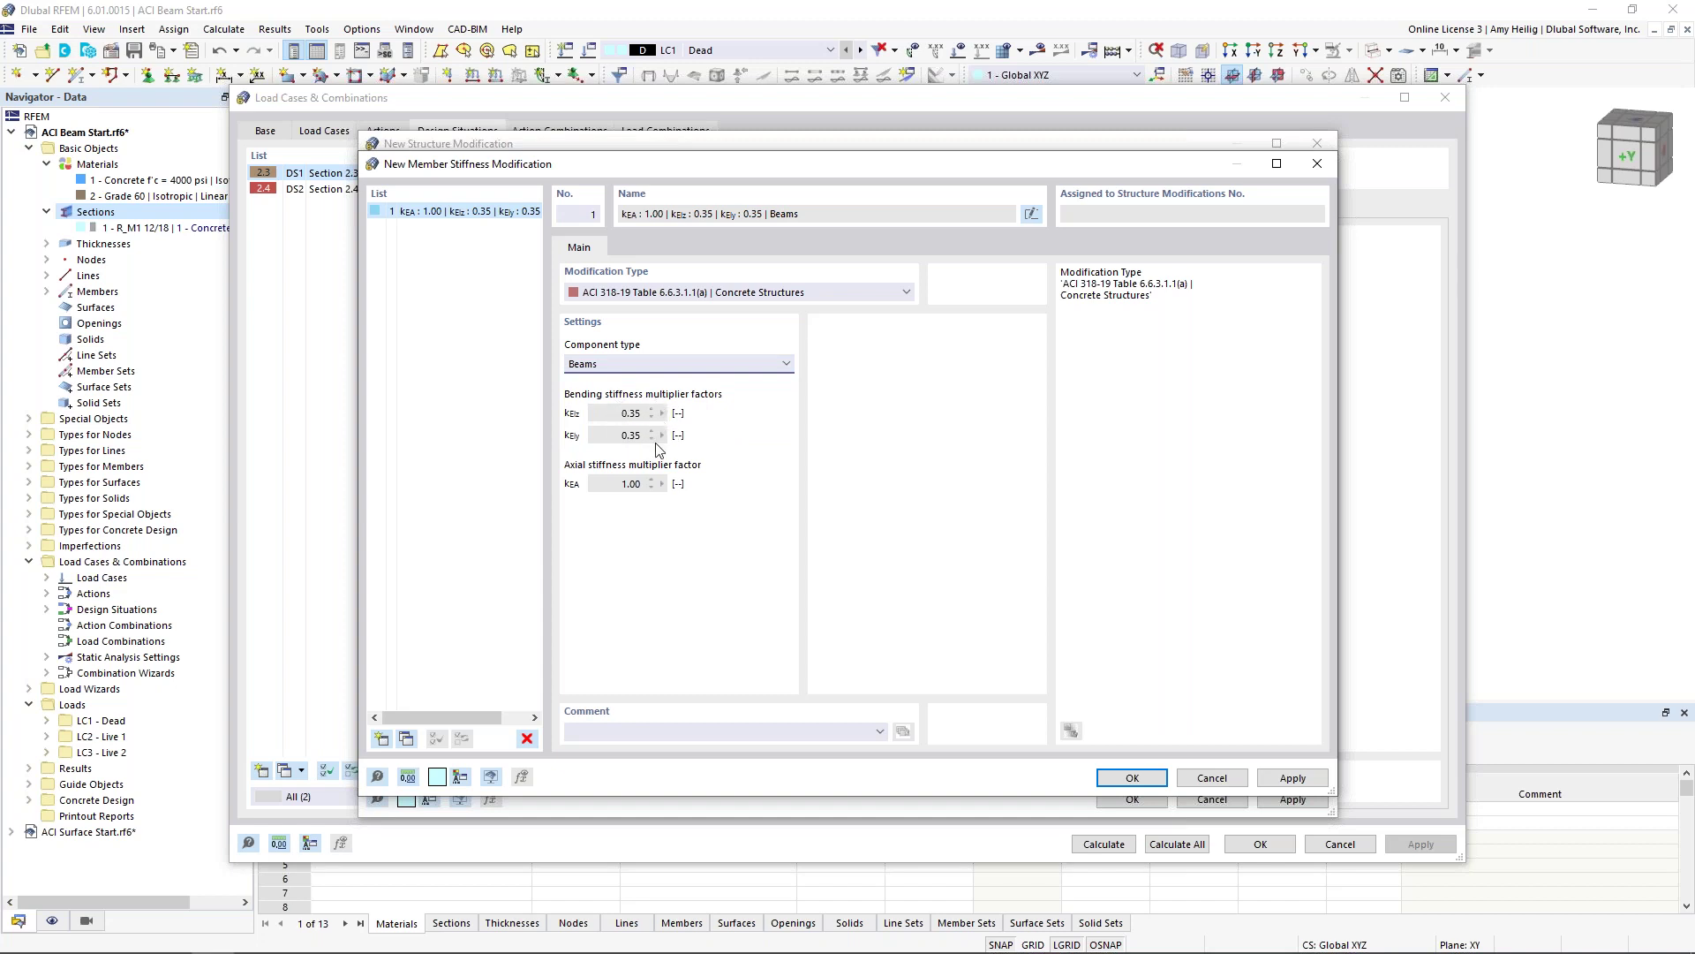
{"action": "left_click", "coordinate": [1131, 777]}
Step: Assign the beam stiffness modification to the beam member and save the structure modification and the combination wizard
{"action": "left_click", "coordinate": [949, 288]}
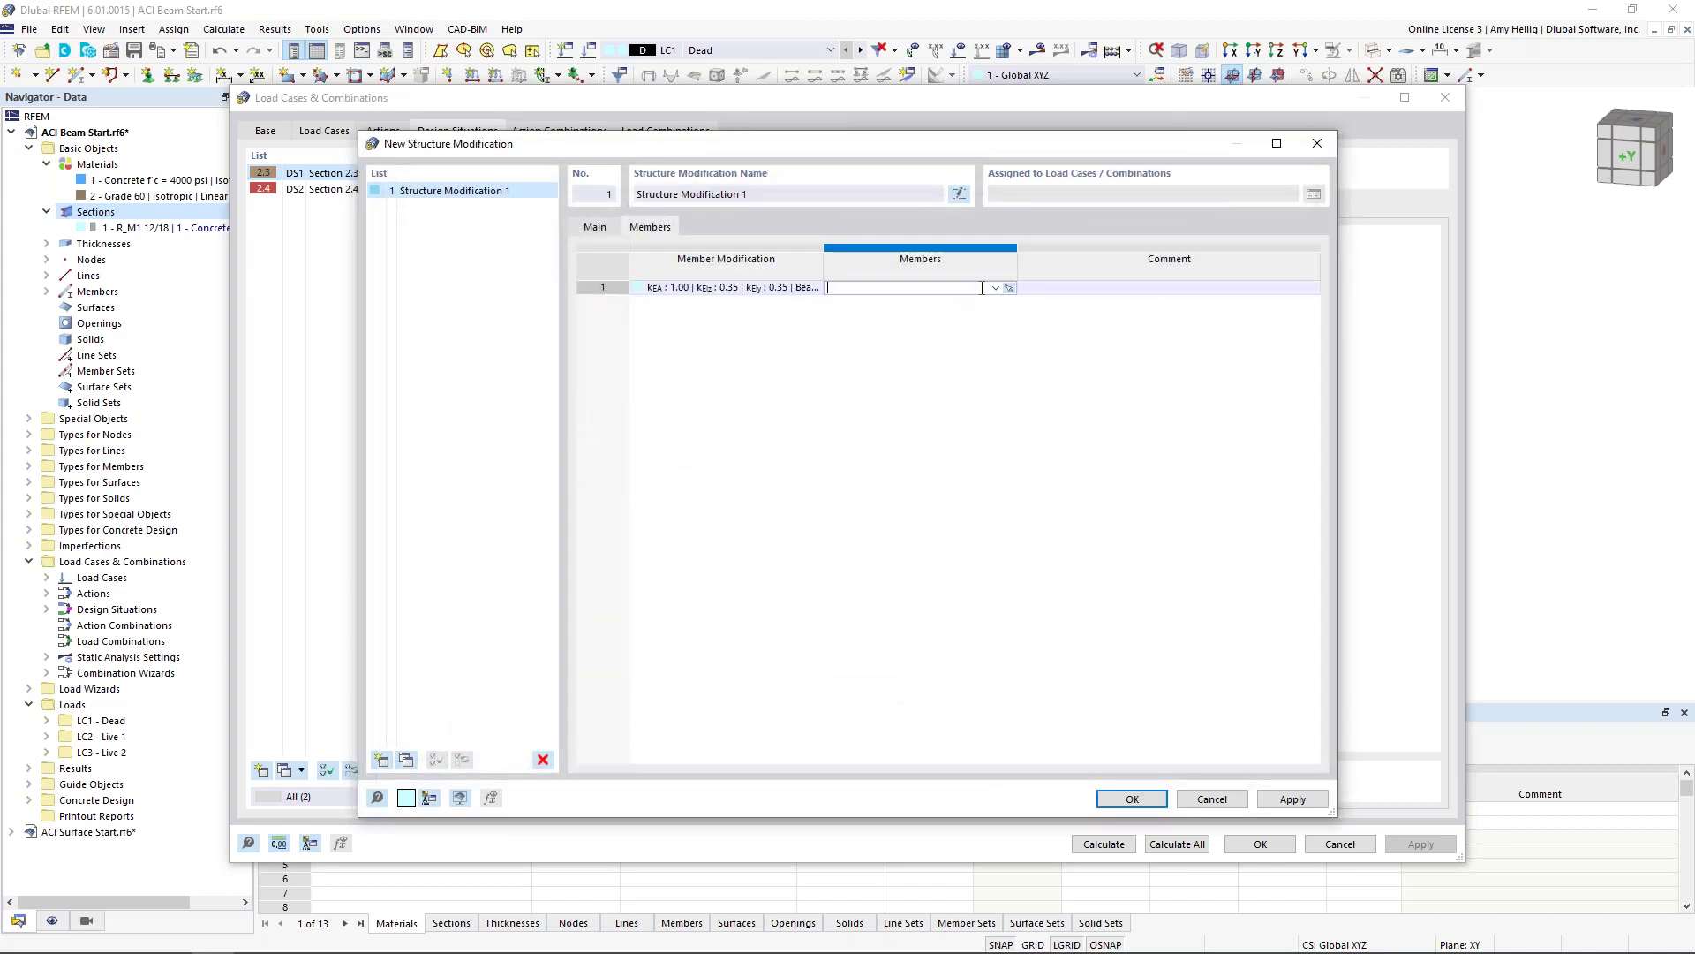
{"action": "left_click", "coordinate": [1008, 289]}
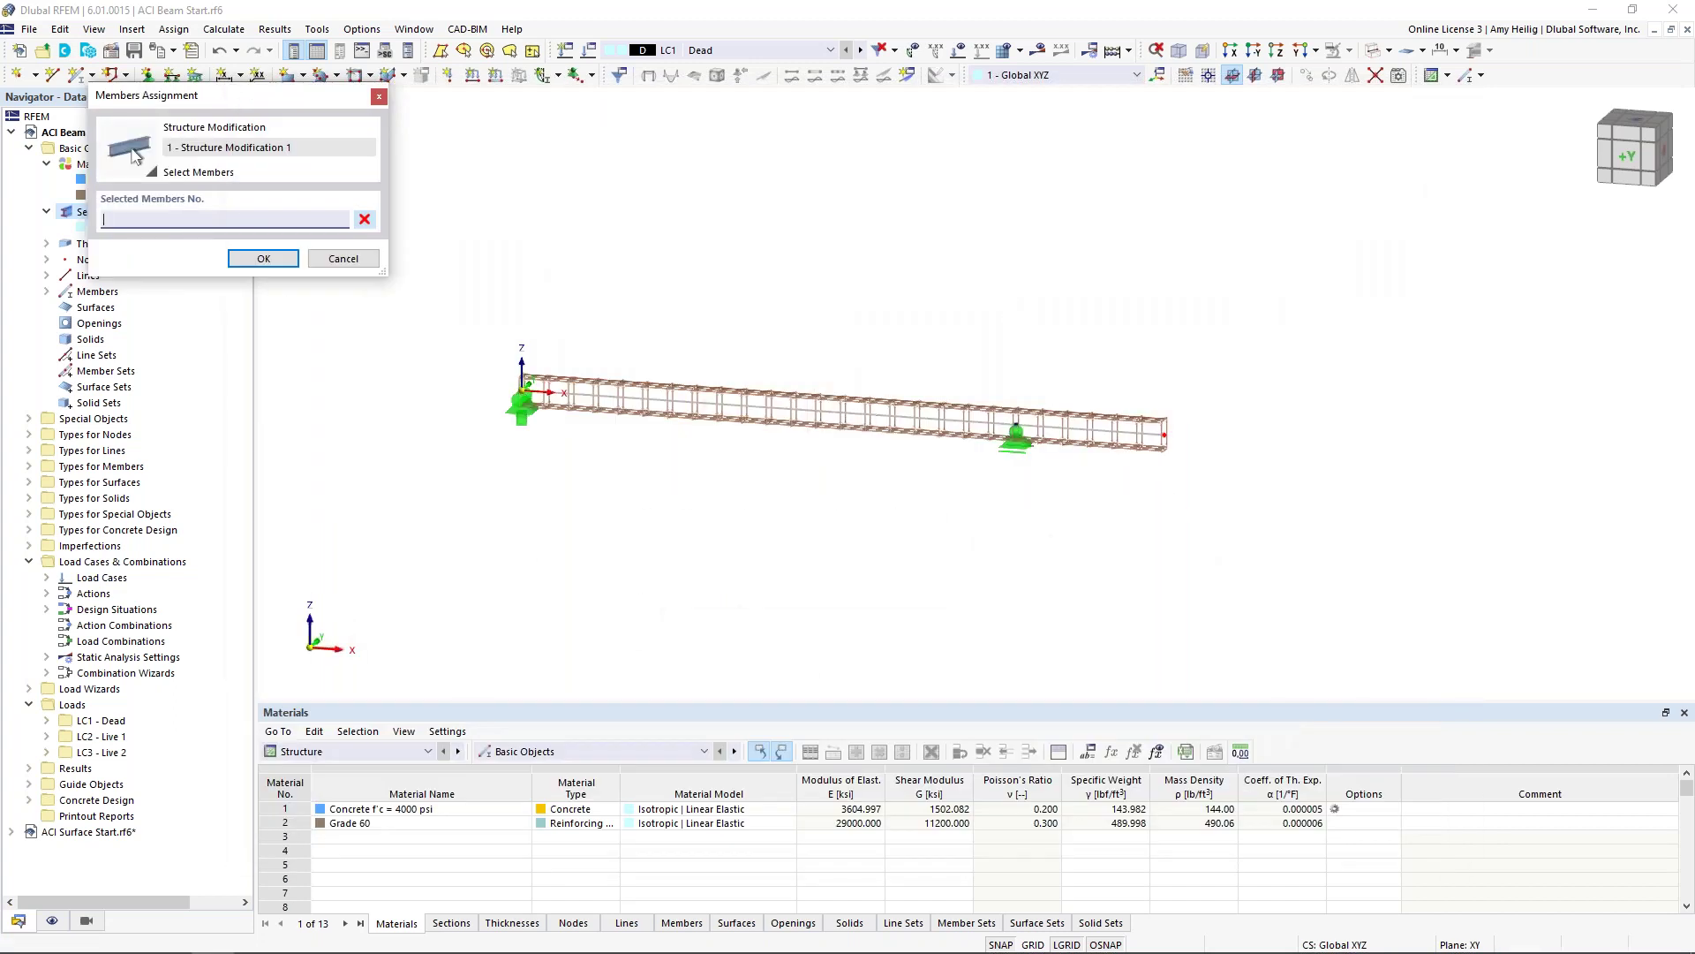
{"action": "left_click", "coordinate": [860, 410]}
{"action": "left_click", "coordinate": [264, 259]}
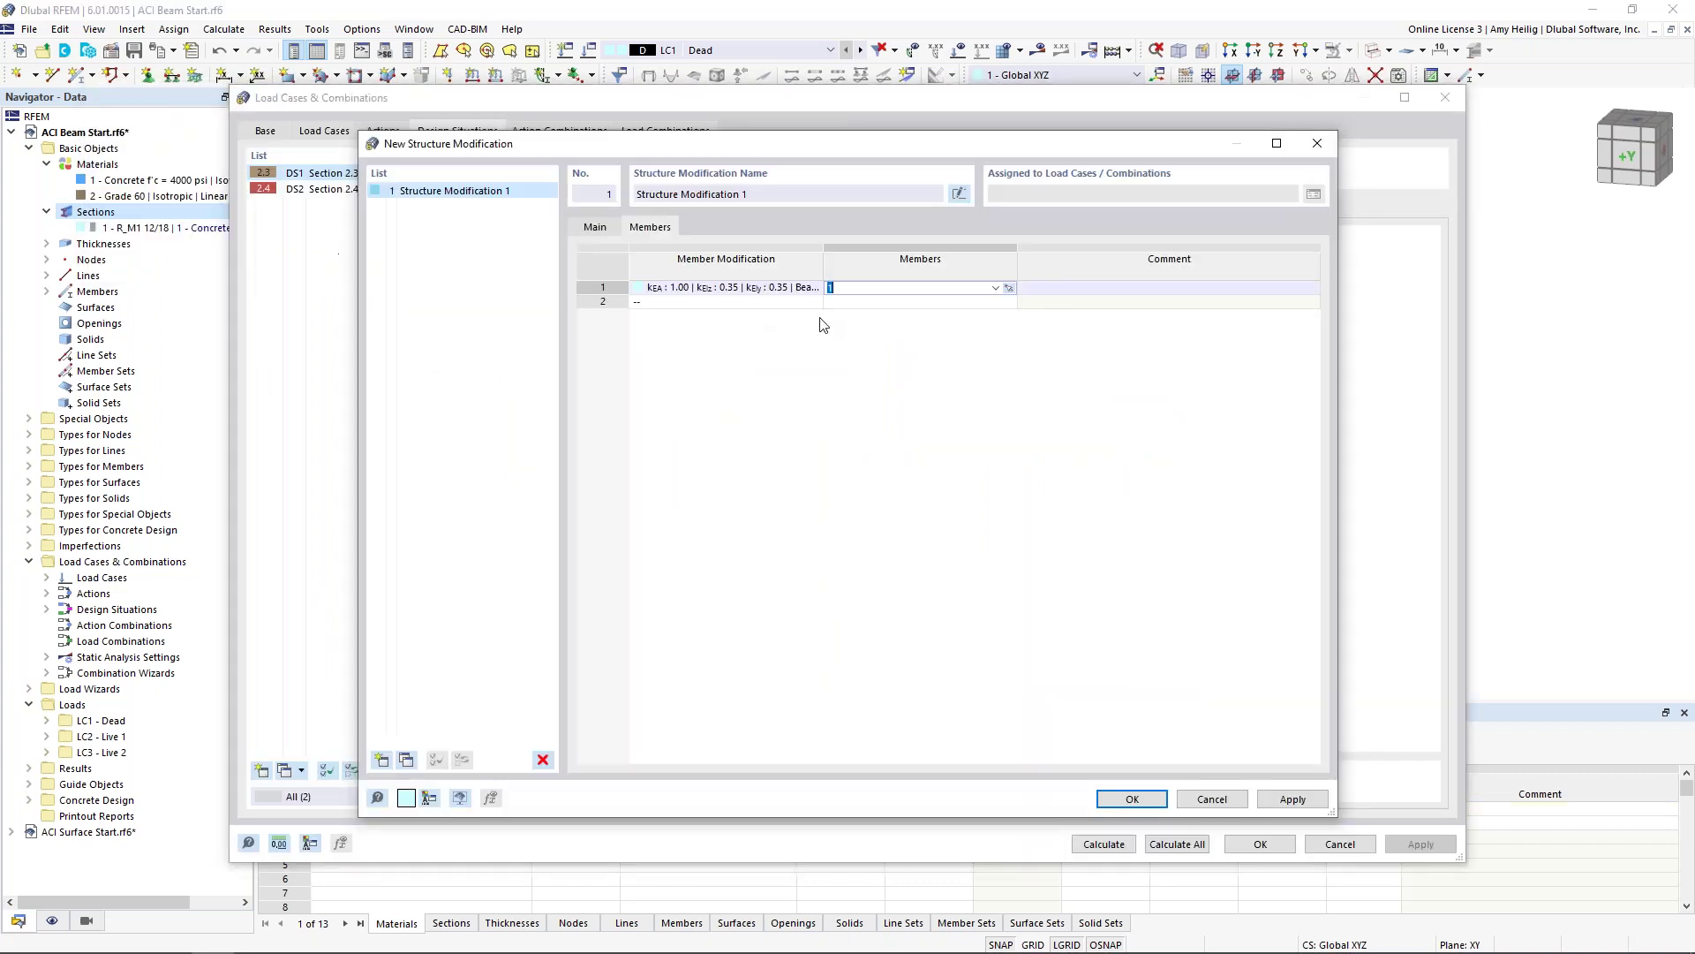
{"action": "left_click", "coordinate": [1131, 792]}
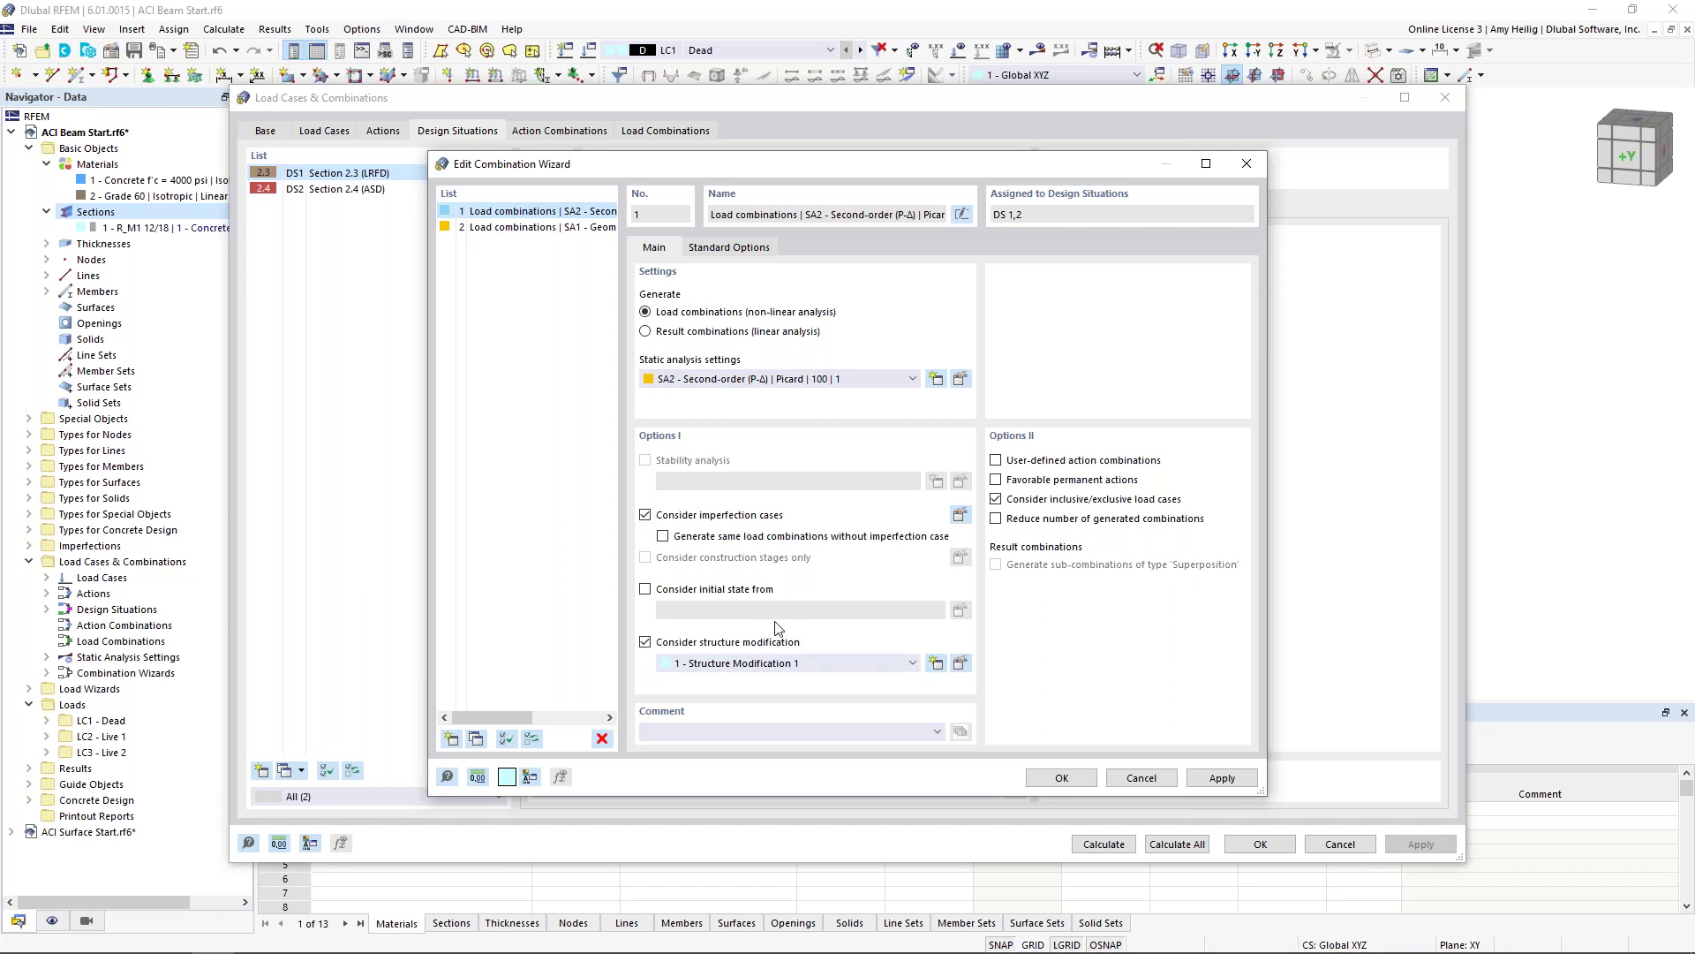
{"action": "left_click", "coordinate": [1061, 777]}
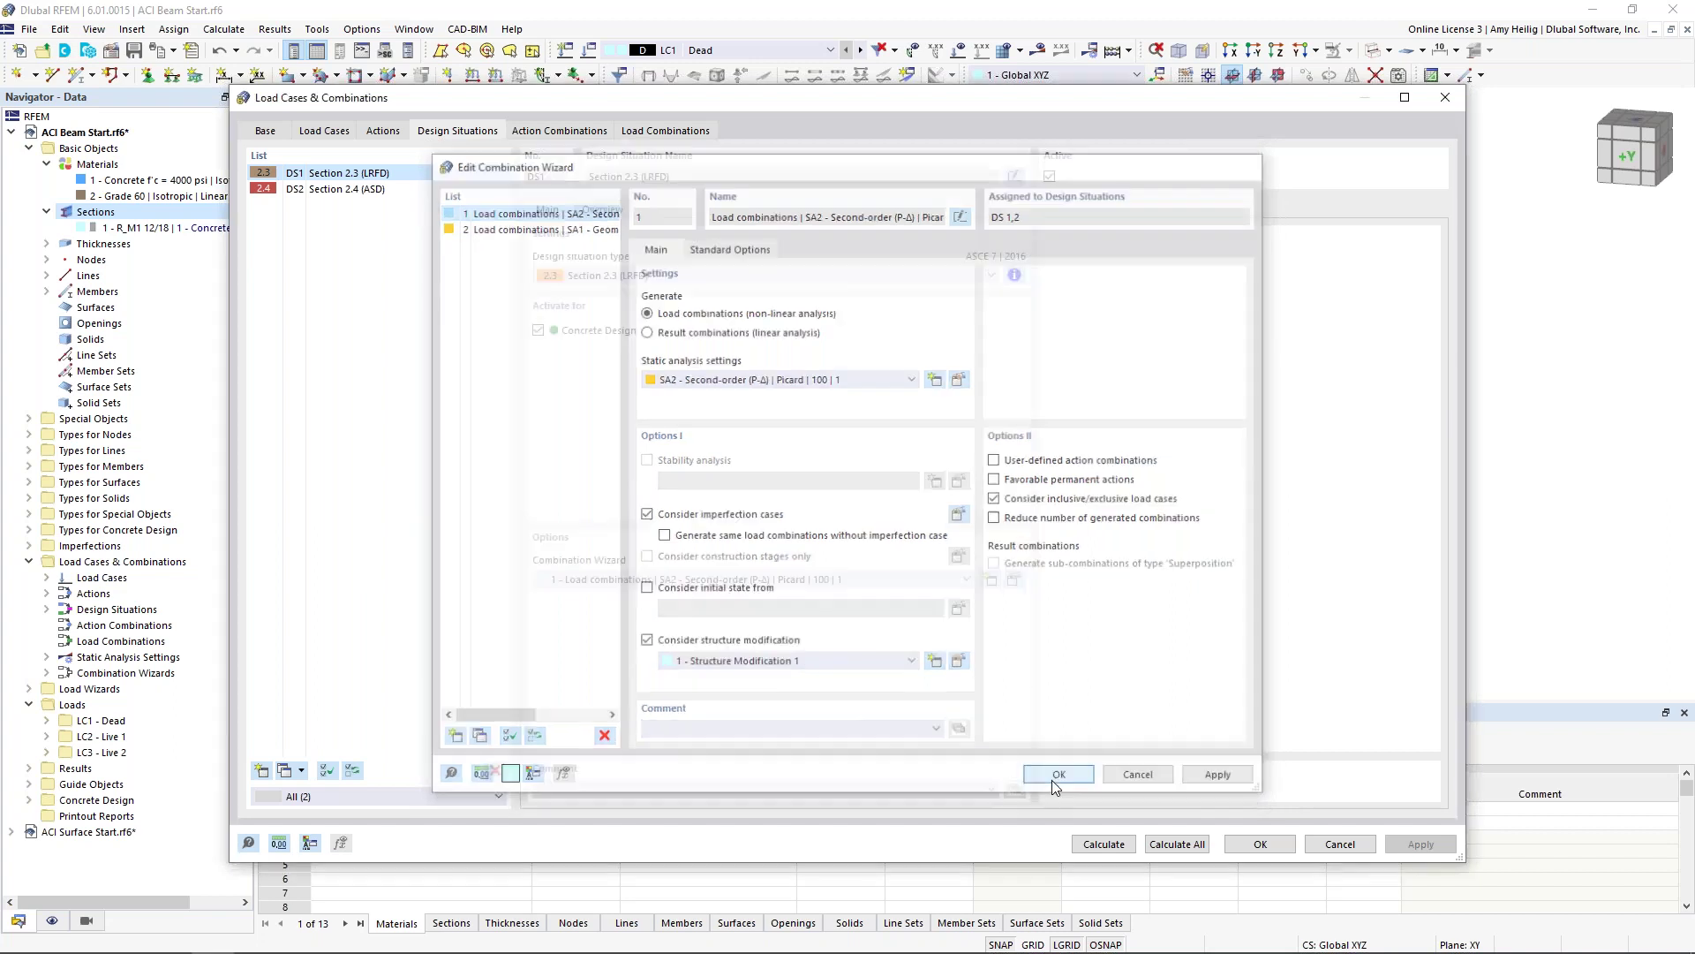
Step: Create a separate combination wizard for Section 2.4 (ASD) using SA2 - Second-order (P-Δ), without structure modification
{"action": "left_click", "coordinate": [441, 191]}
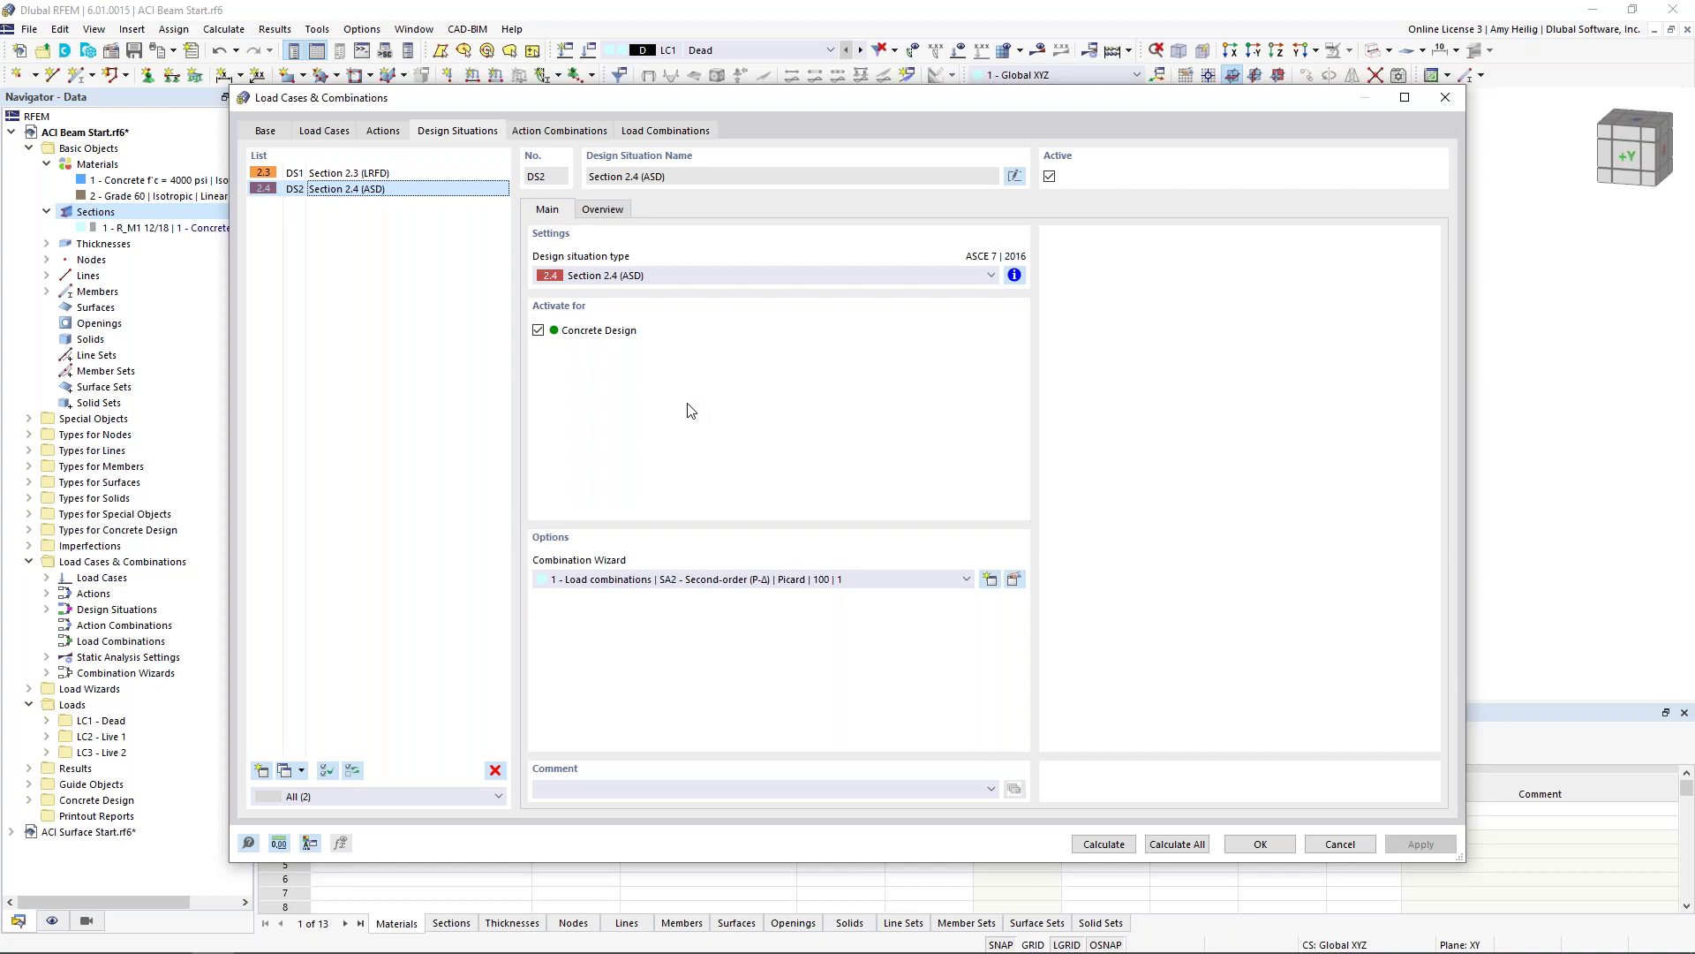
{"action": "left_click", "coordinate": [990, 579]}
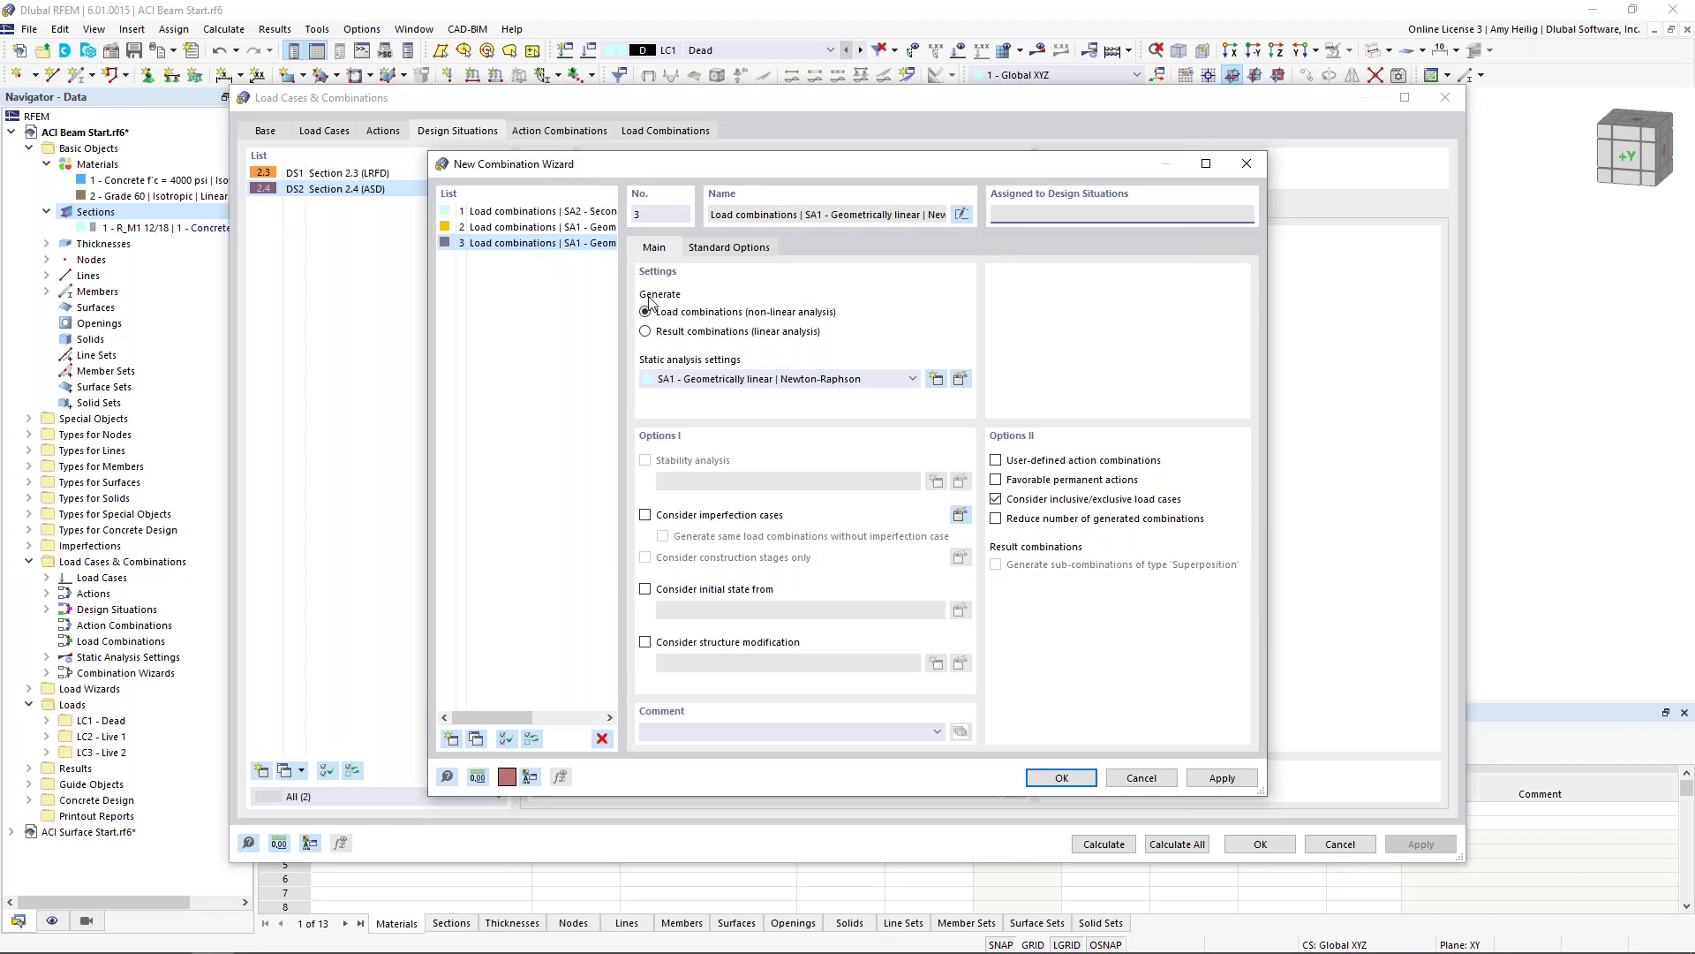
{"action": "left_click", "coordinate": [582, 213]}
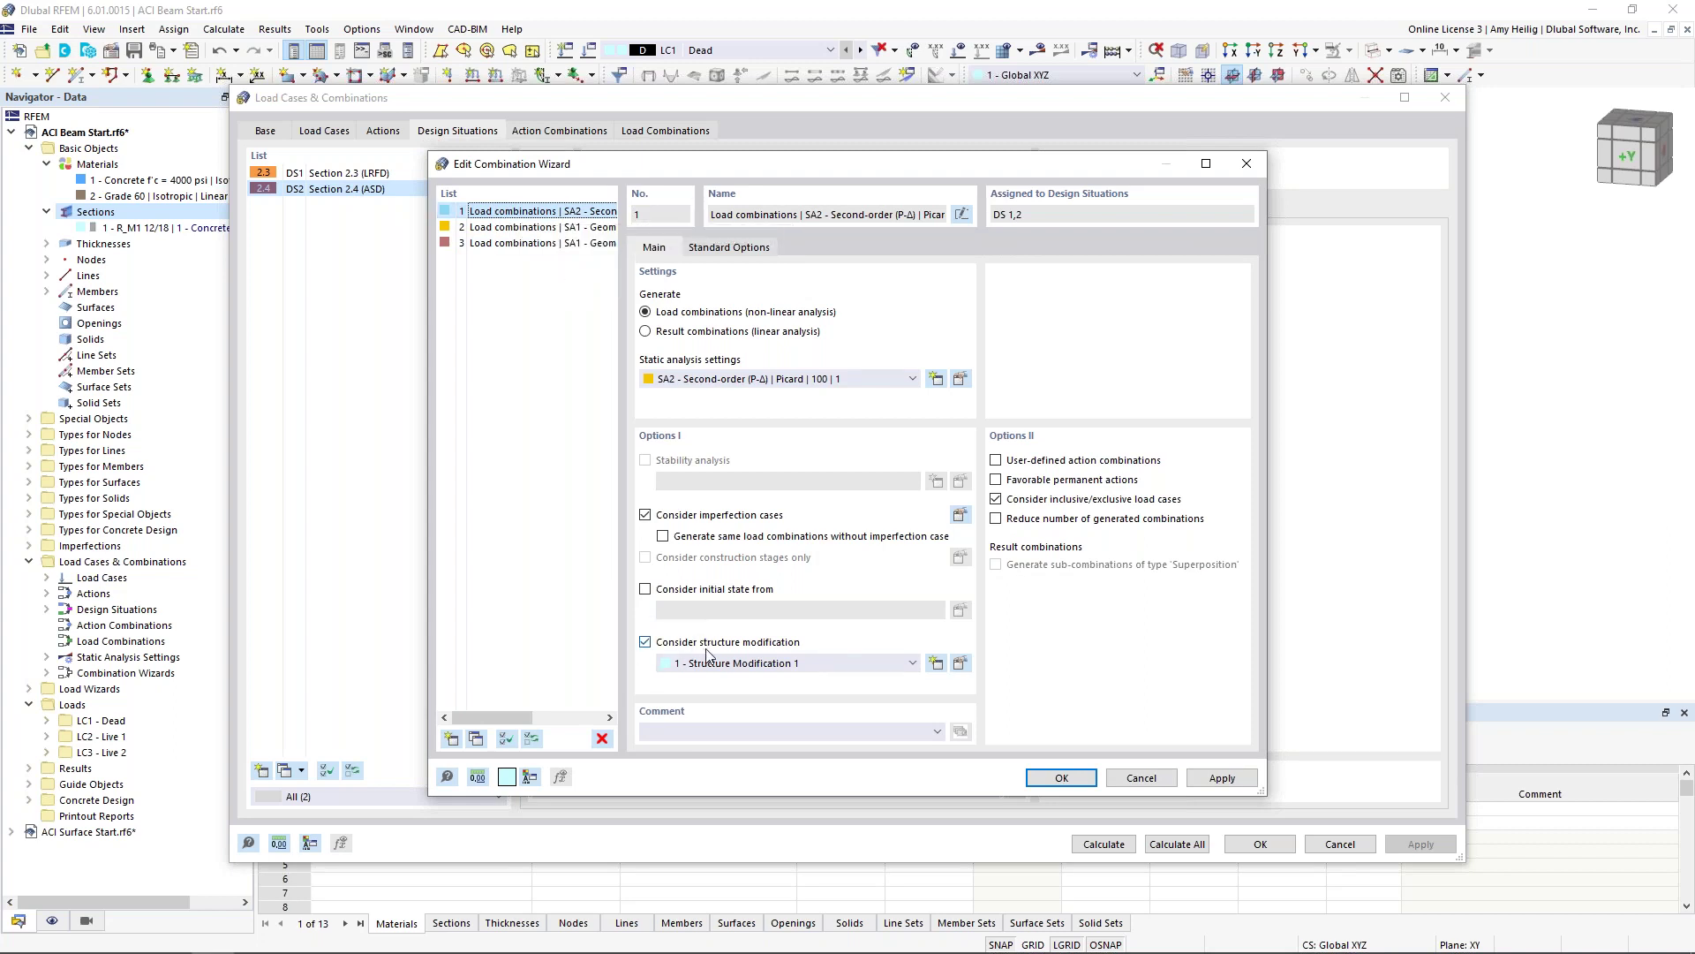
{"action": "left_click", "coordinate": [533, 245]}
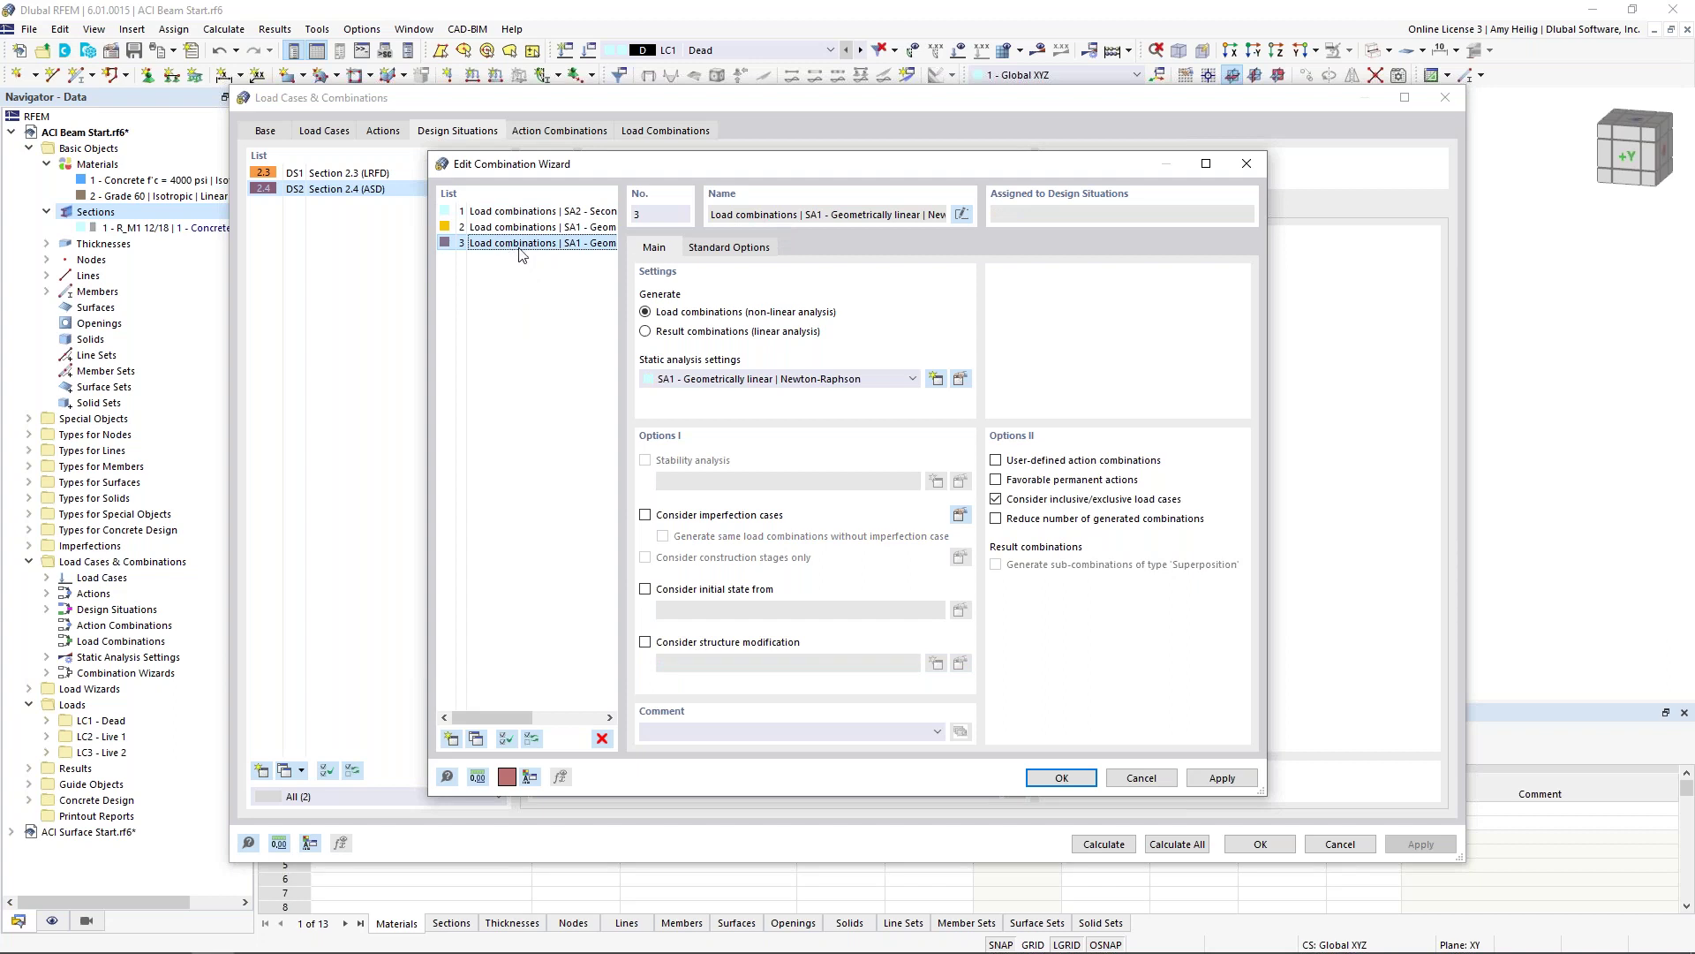
{"action": "left_click", "coordinate": [721, 378]}
{"action": "left_click", "coordinate": [714, 408]}
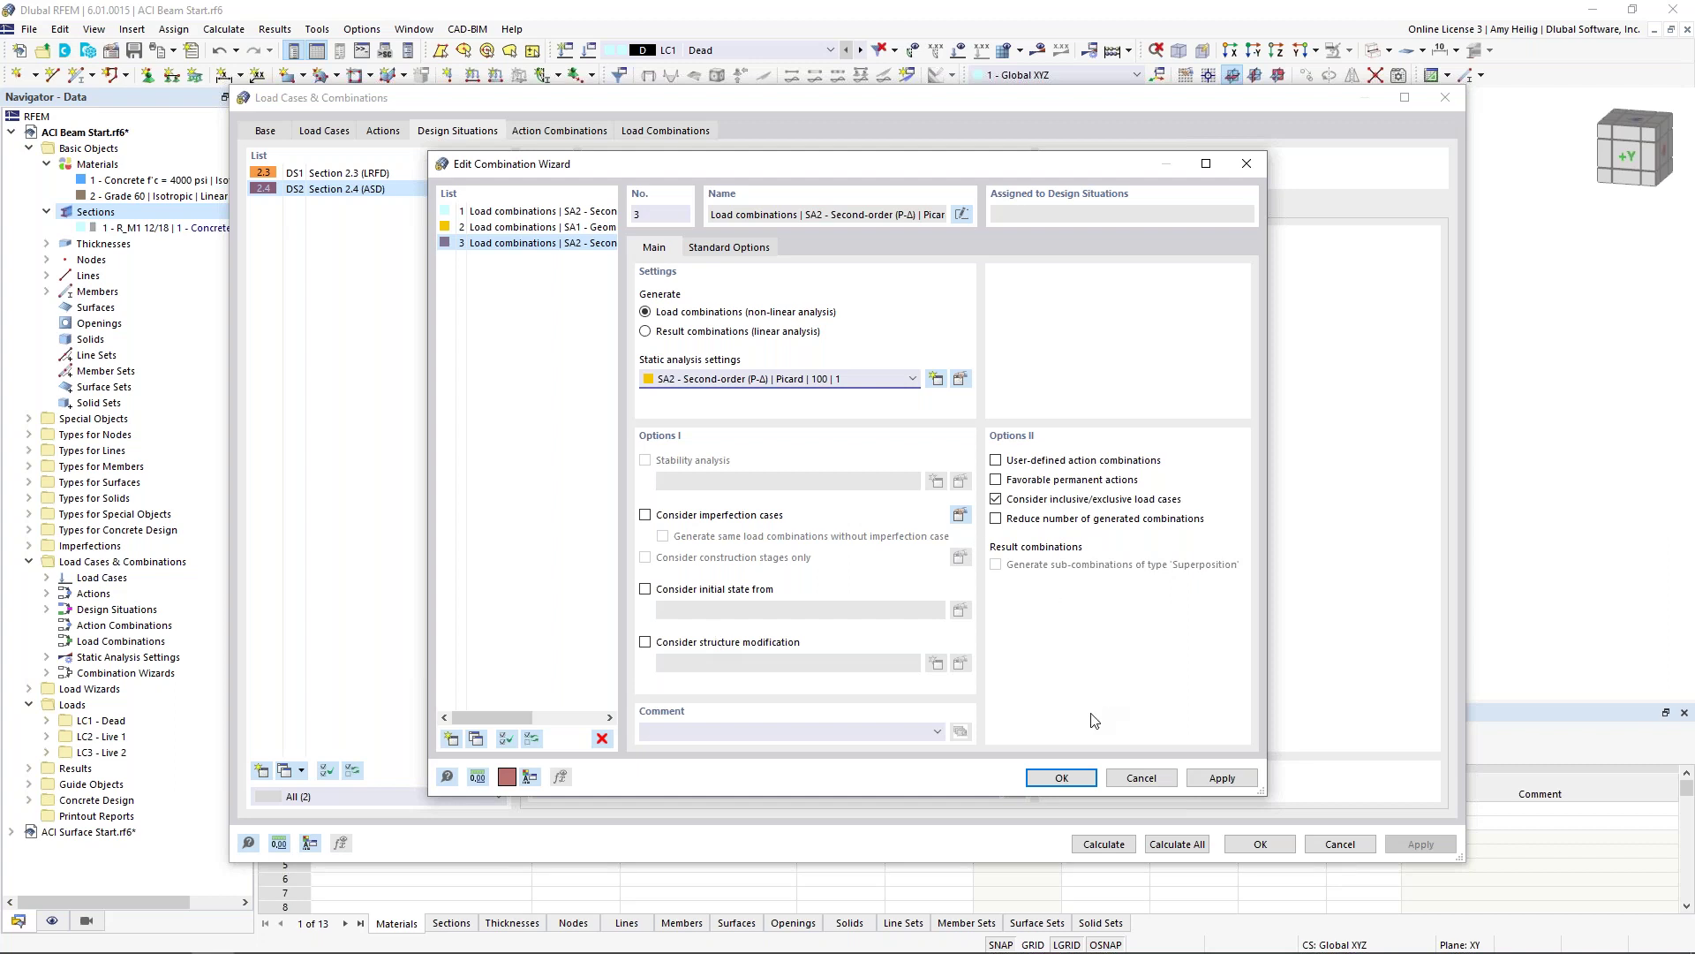
{"action": "left_click", "coordinate": [1069, 780]}
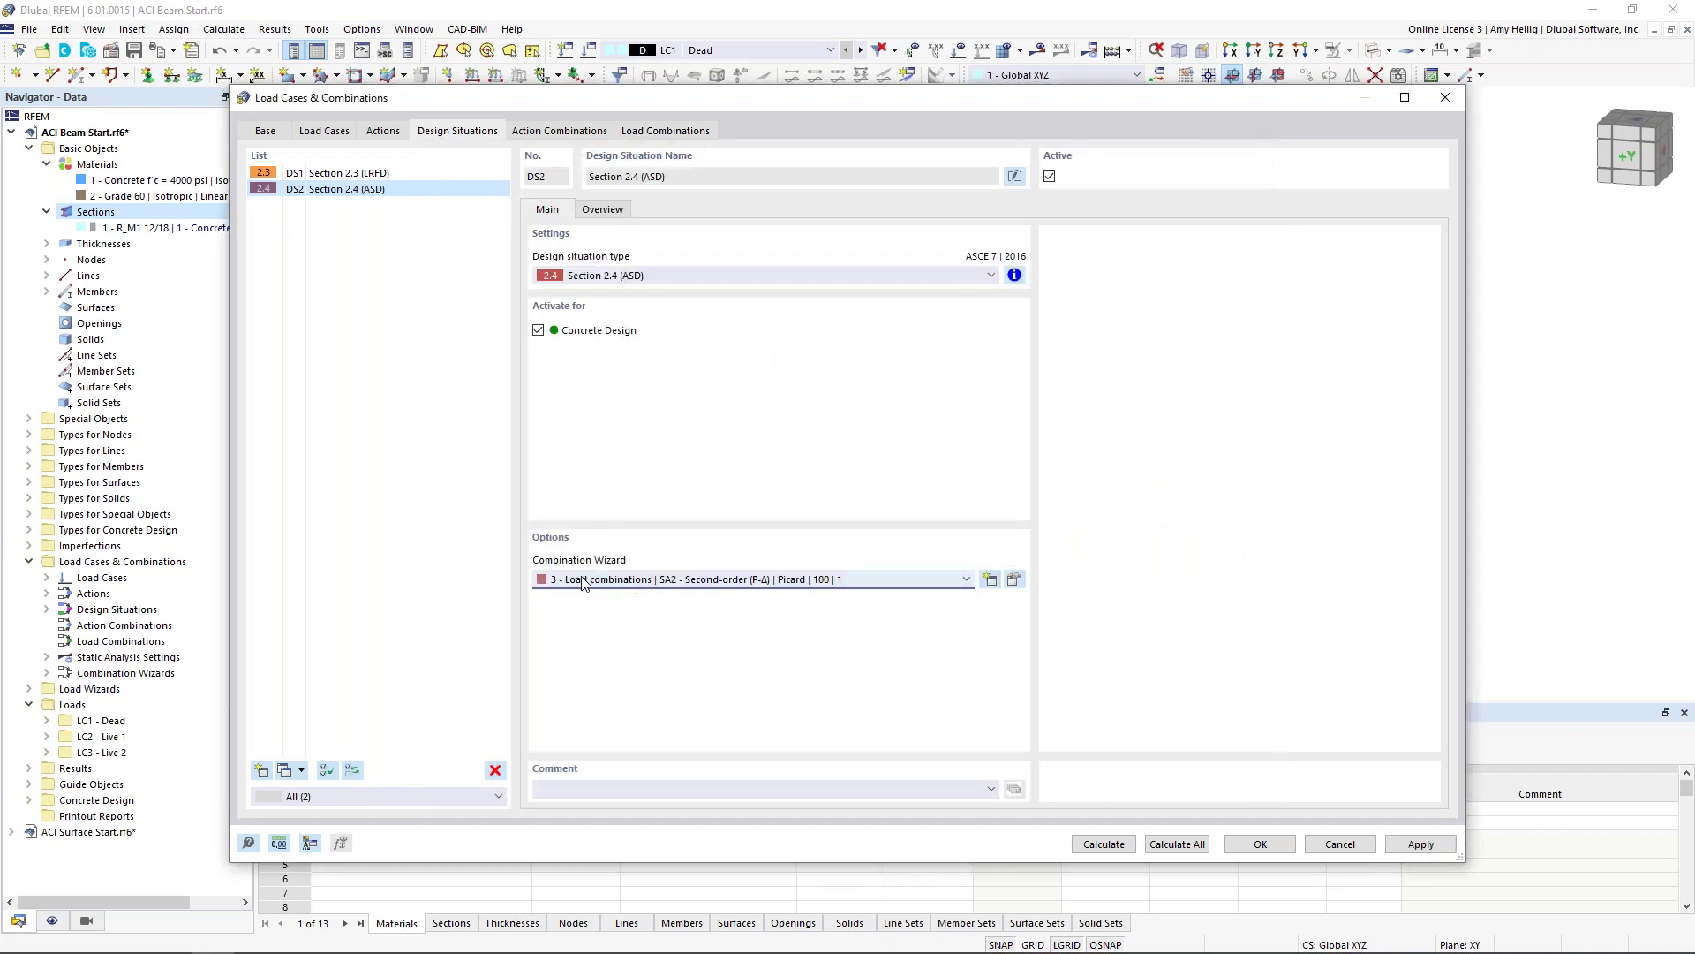
Step: Check the structure modification option across the generated LRFD and ASD load combinations, and save the load case and combination settings
{"action": "left_click", "coordinate": [649, 132]}
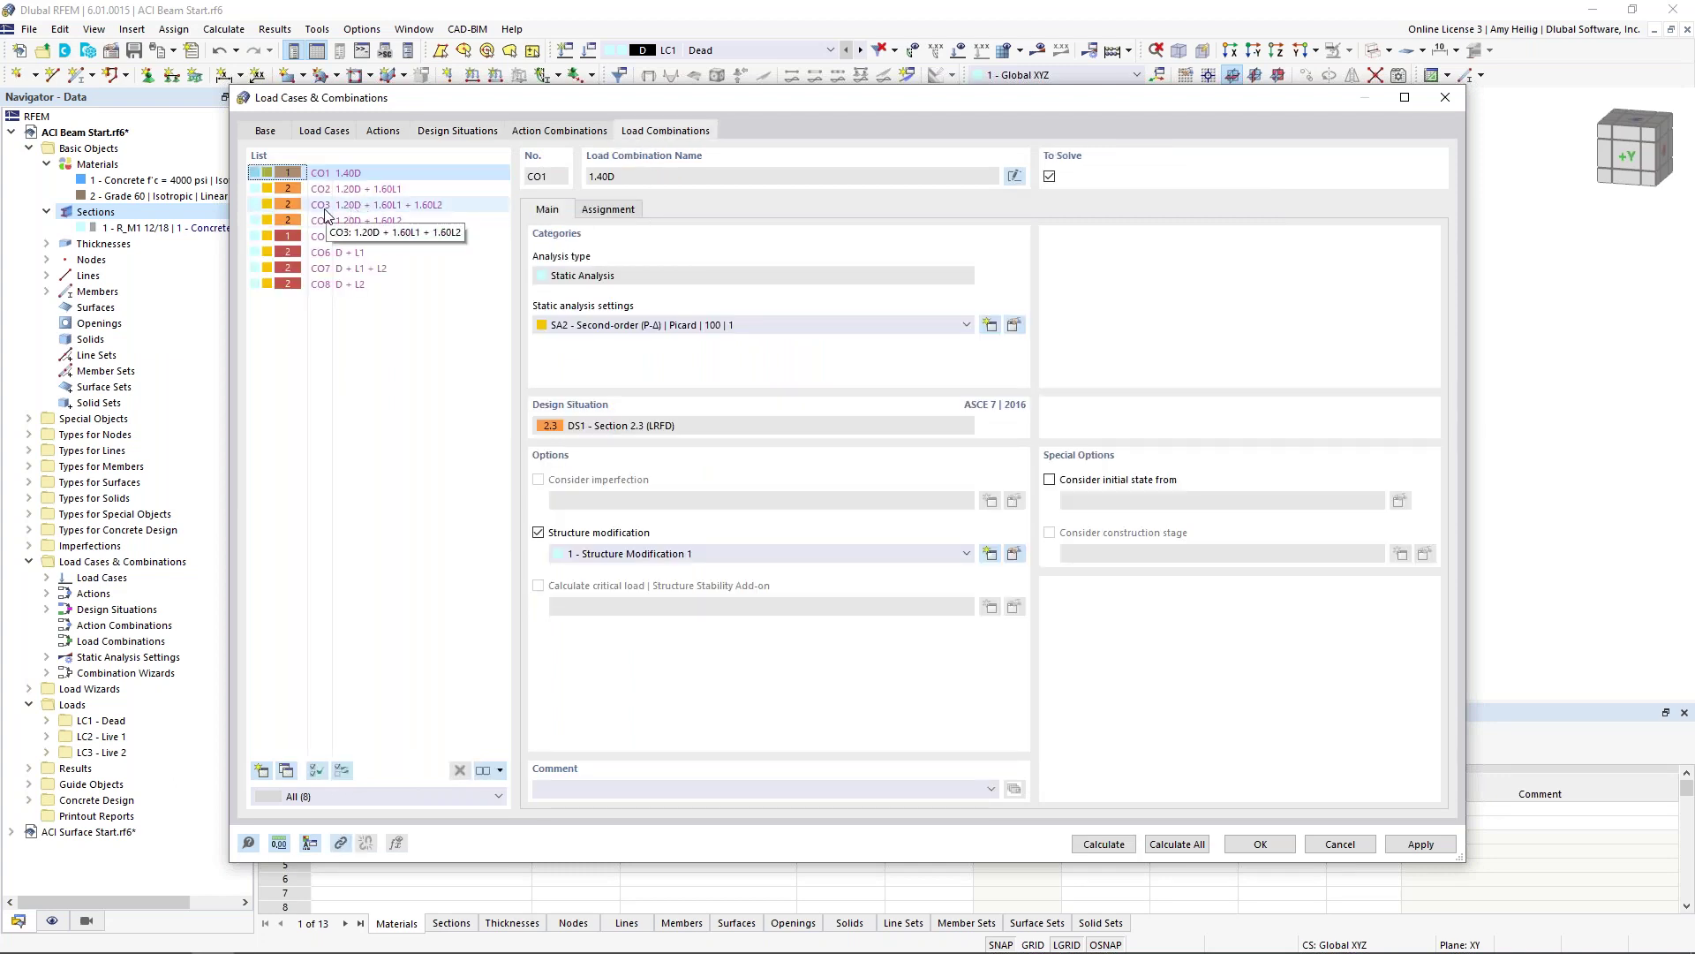
{"action": "left_click", "coordinate": [345, 209]}
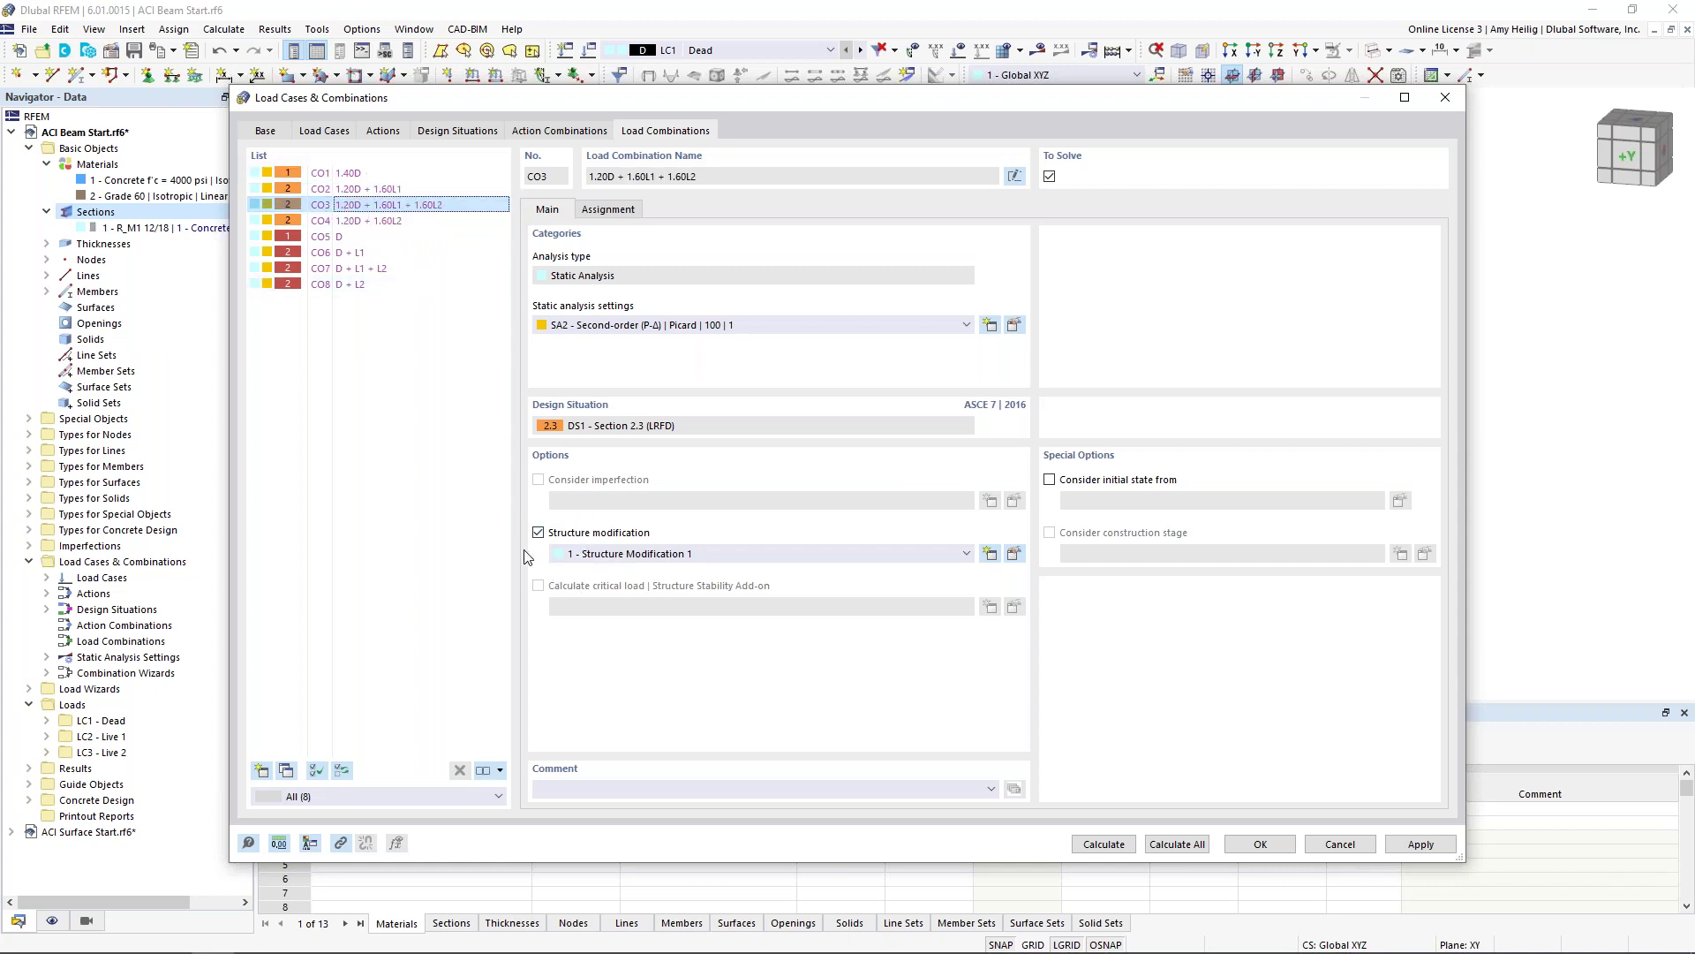
{"action": "left_click", "coordinate": [388, 221]}
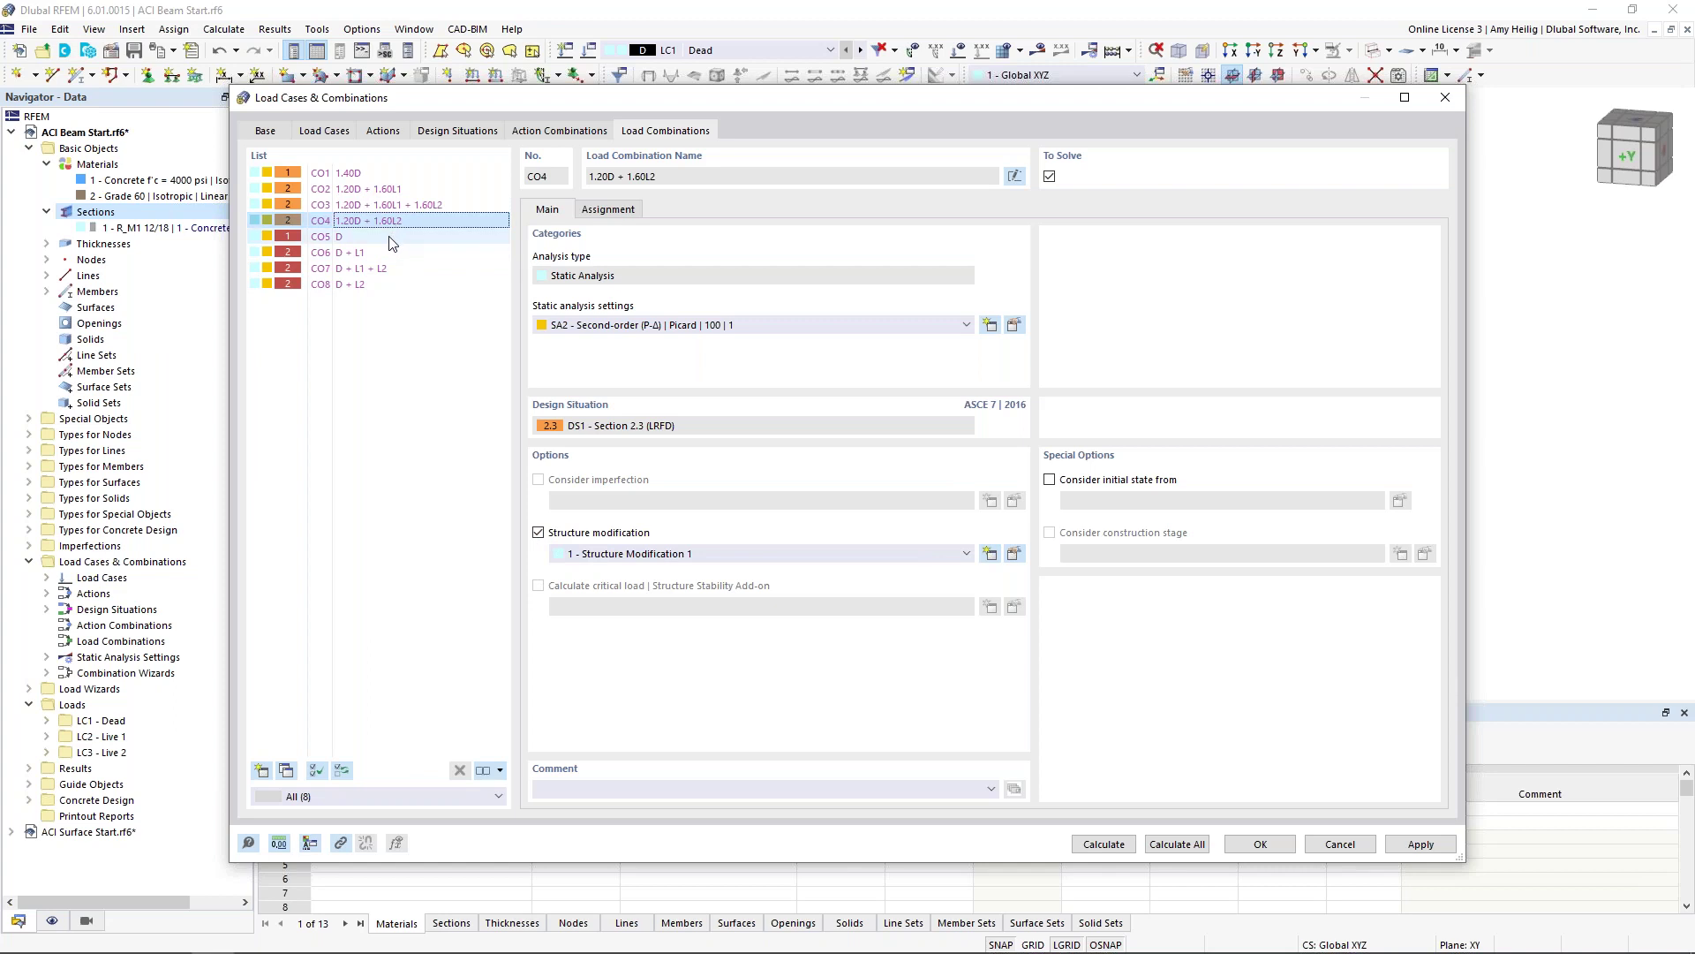
{"action": "left_click", "coordinate": [393, 238]}
{"action": "left_click", "coordinate": [389, 253]}
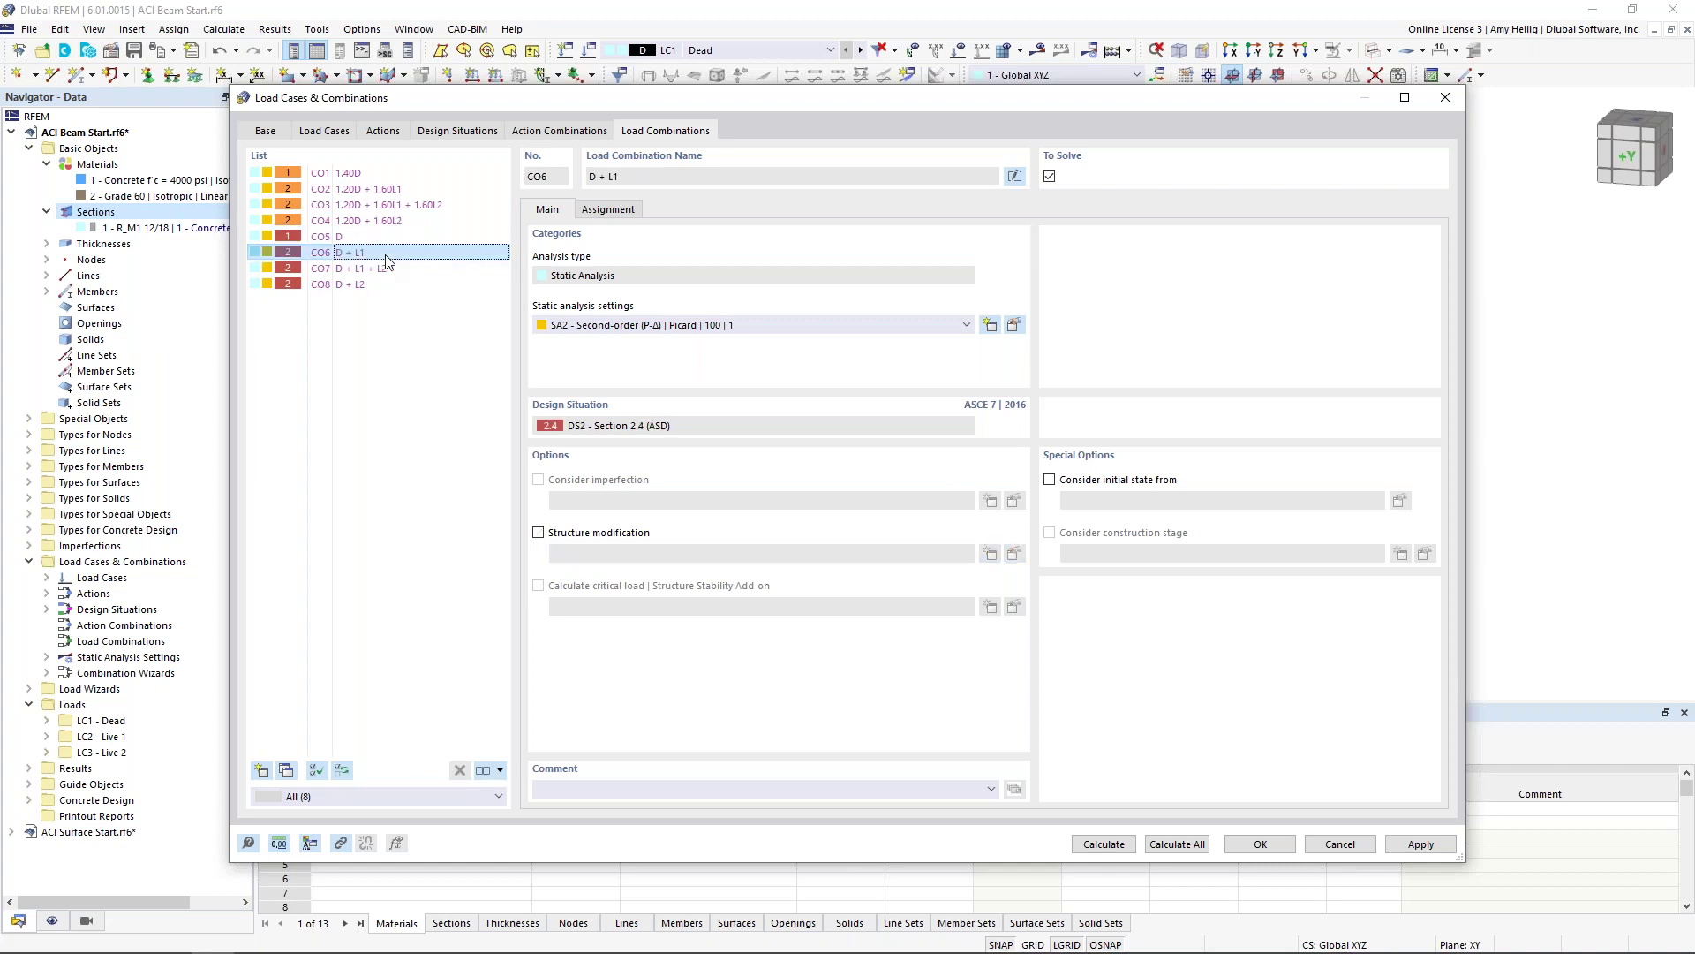
{"action": "left_click", "coordinate": [389, 268]}
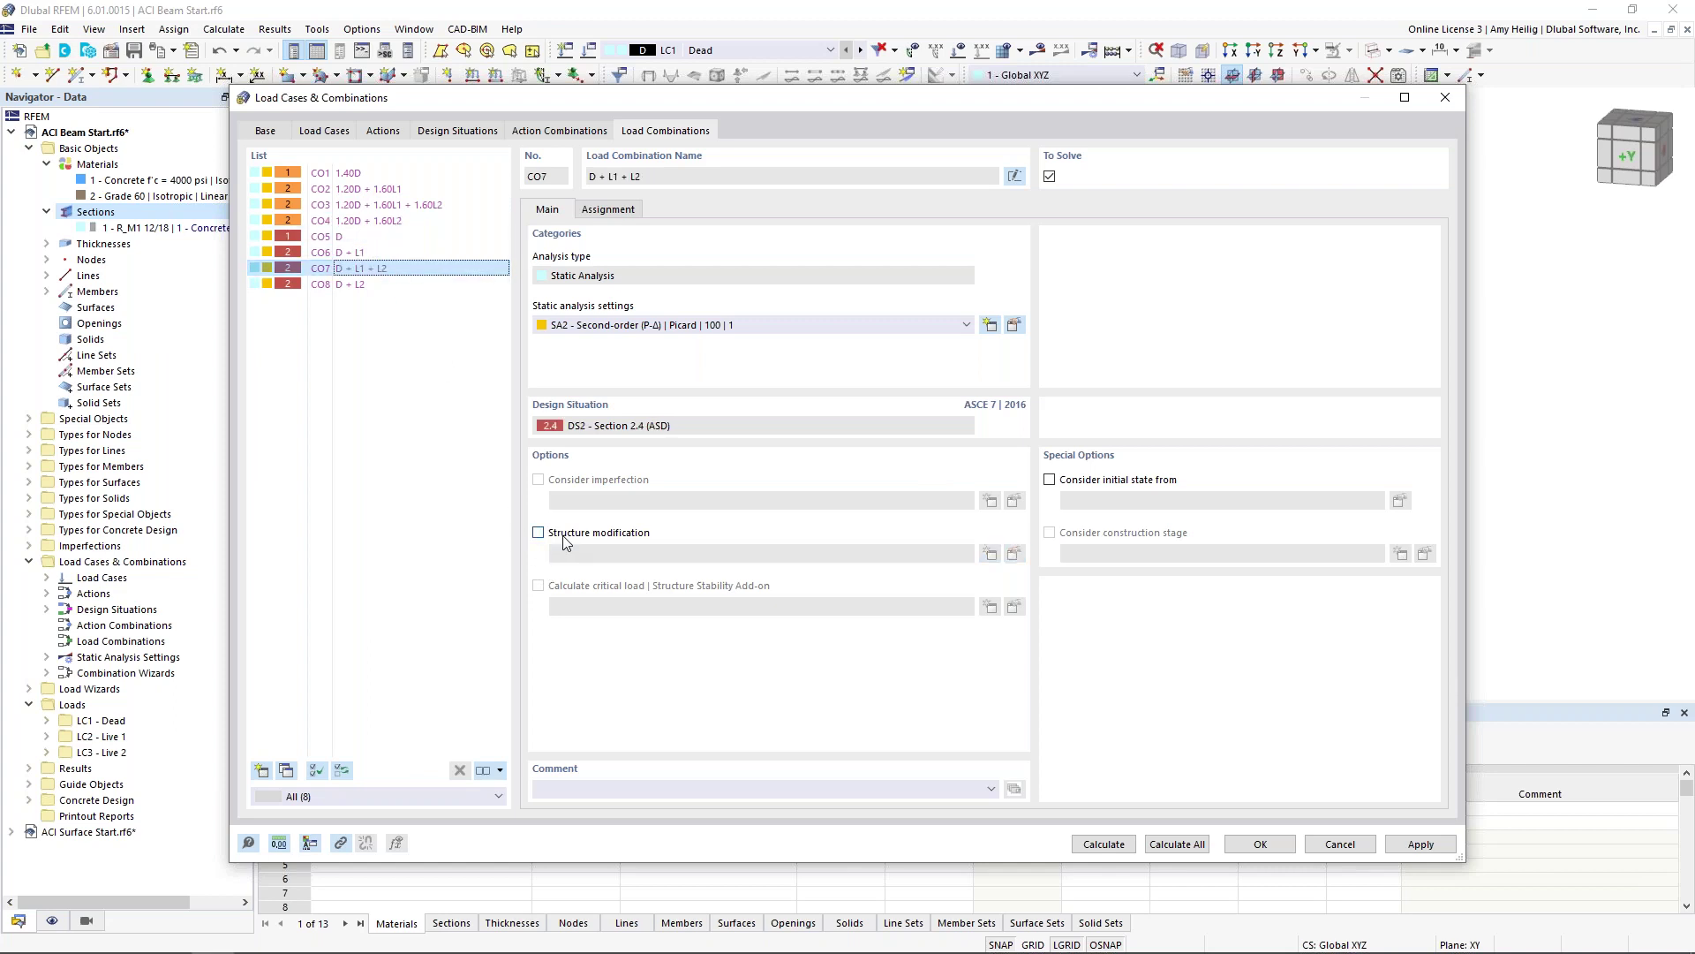
{"action": "left_click", "coordinate": [1252, 844]}
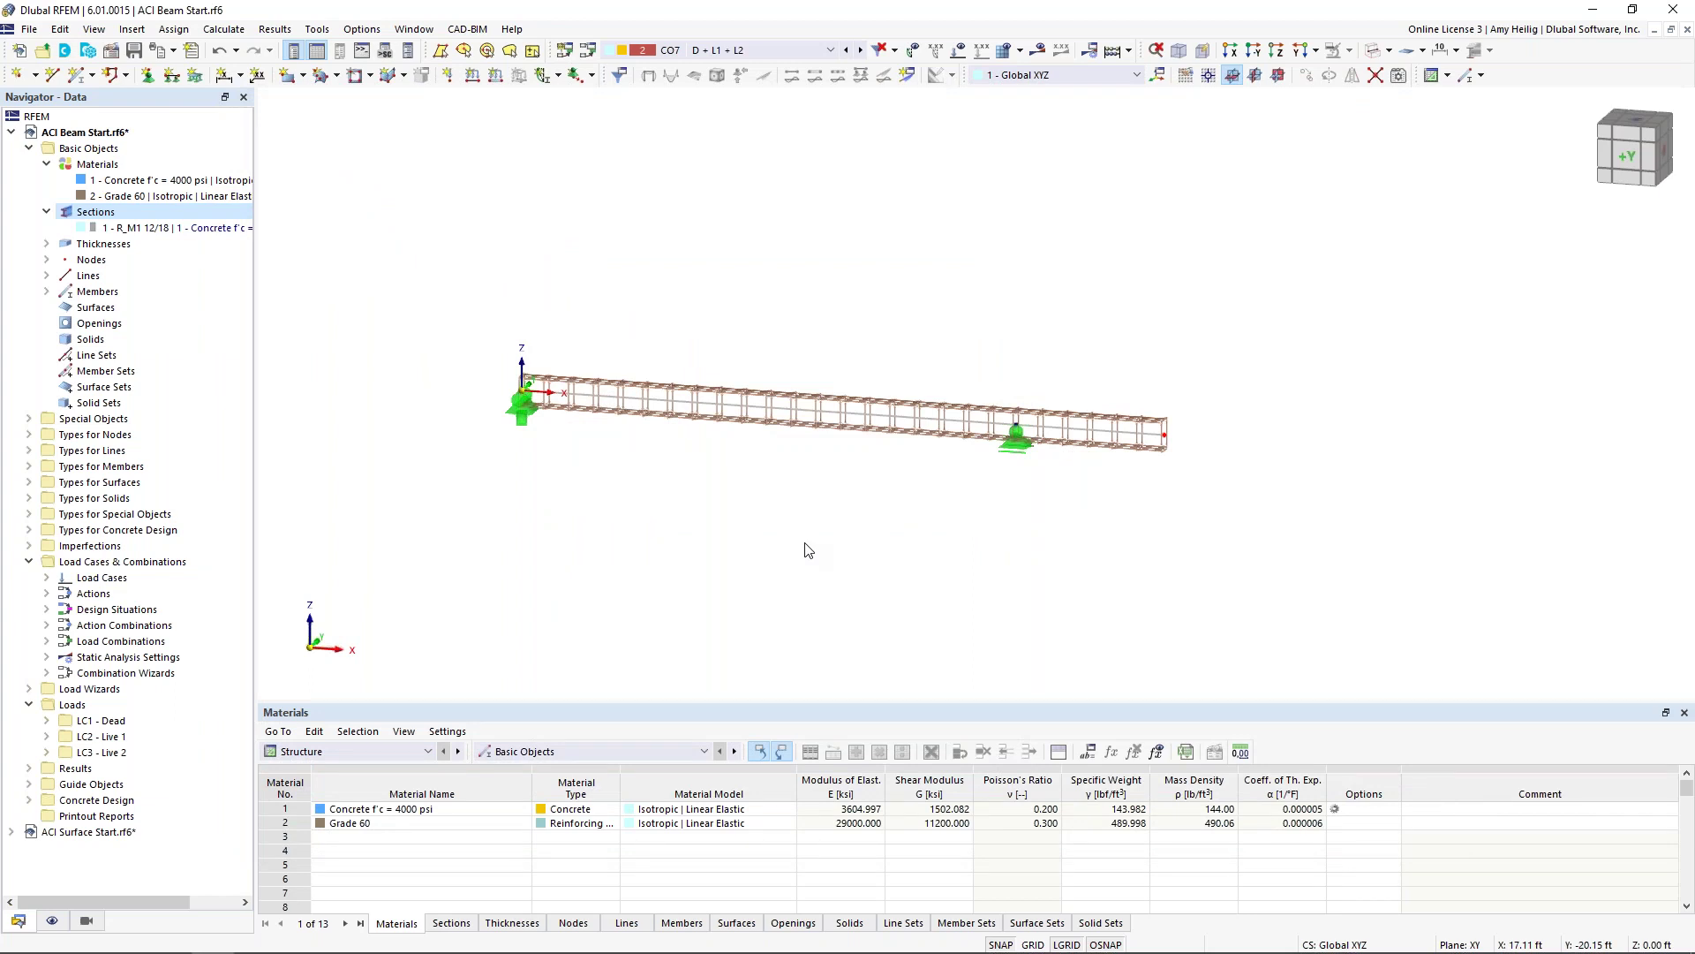
Step: Apply a uniform member load of -1.0 kip/ft in global Z to the beam in load case LC1 - Dead
{"action": "left_click", "coordinate": [497, 76]}
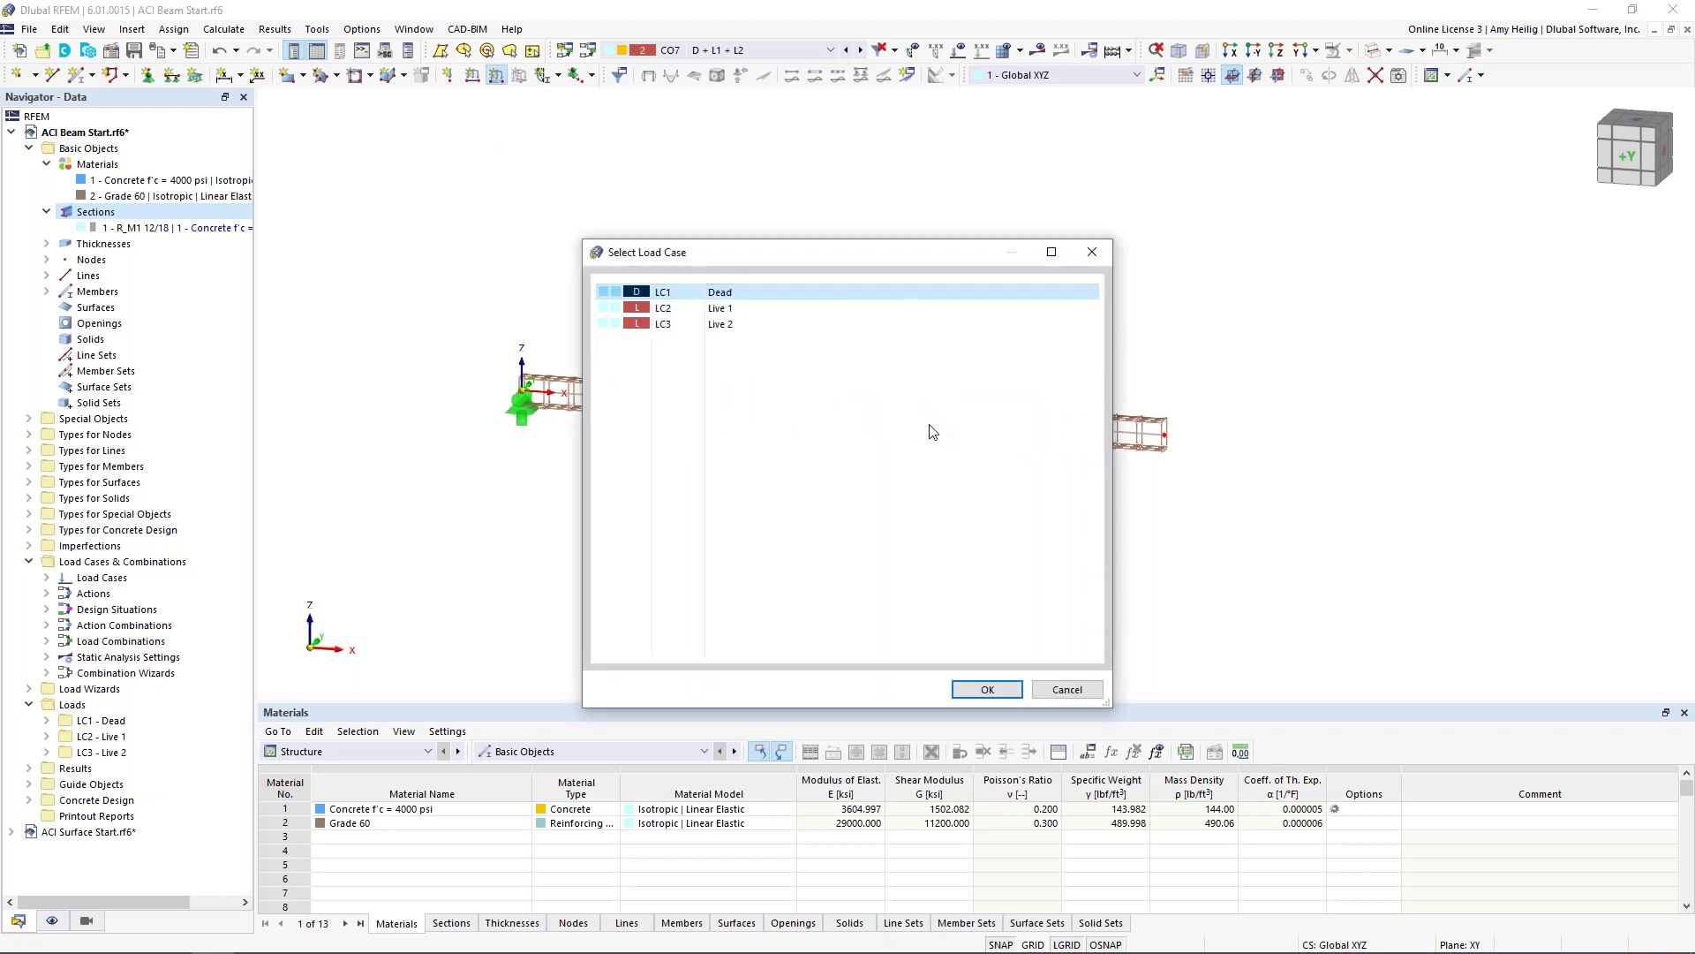
{"action": "left_click", "coordinate": [969, 689]}
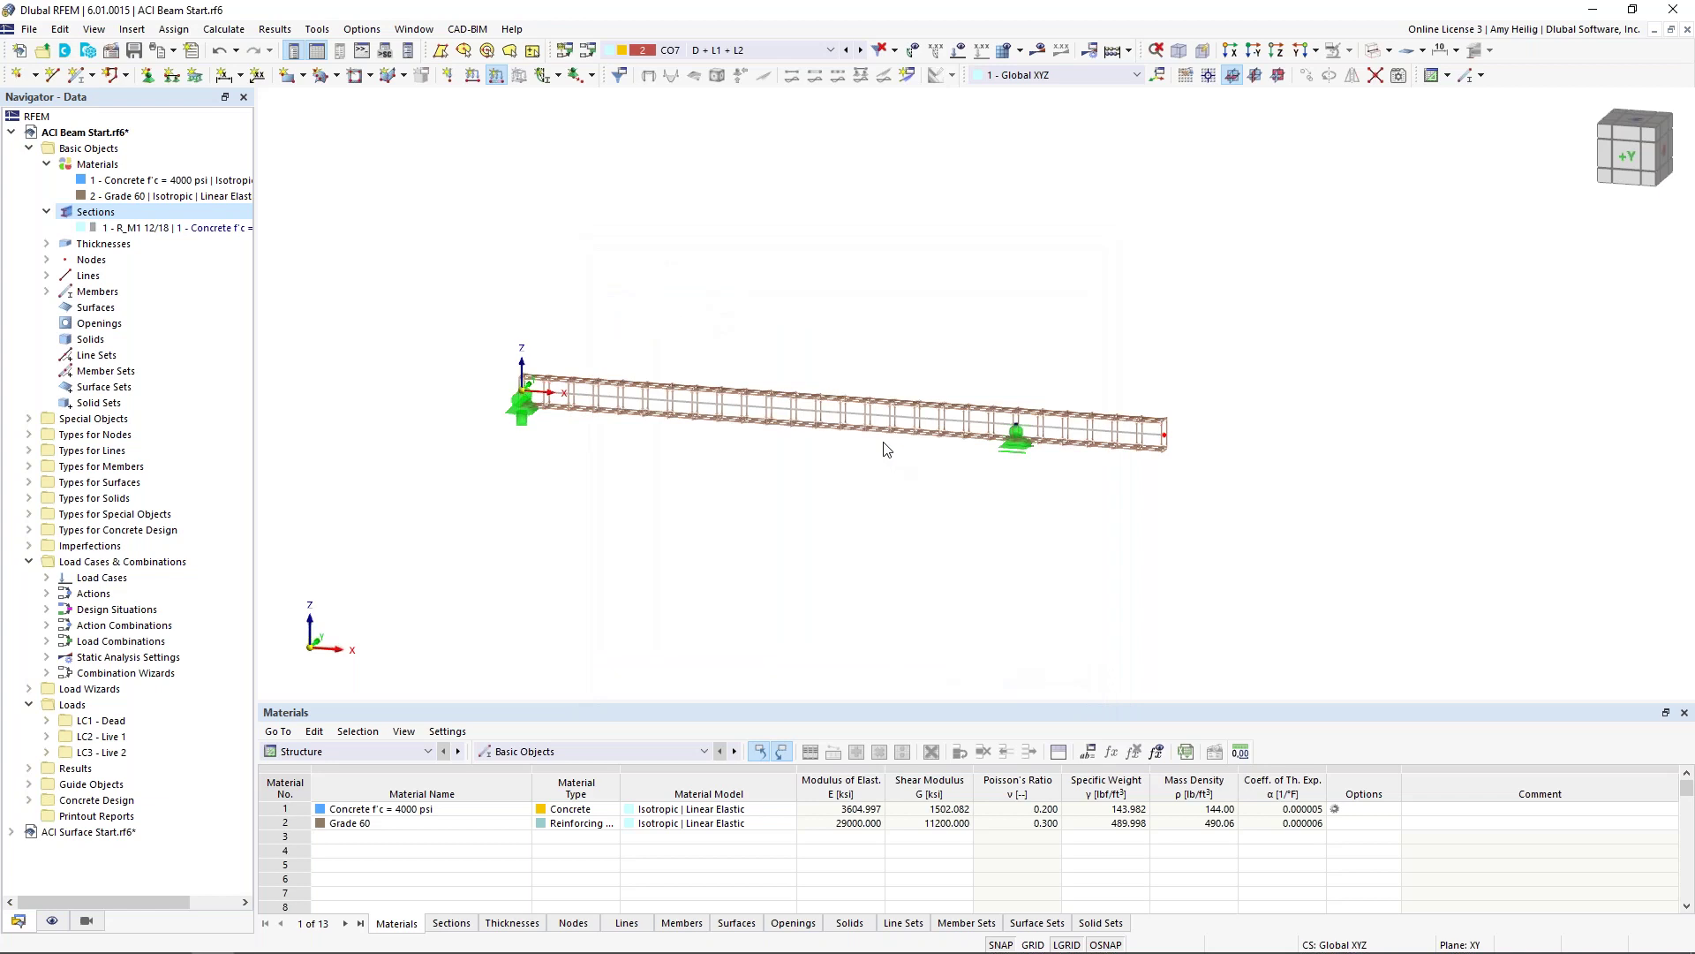
{"action": "left_click_drag", "start_coordinate": [705, 318], "coordinate": [802, 313]}
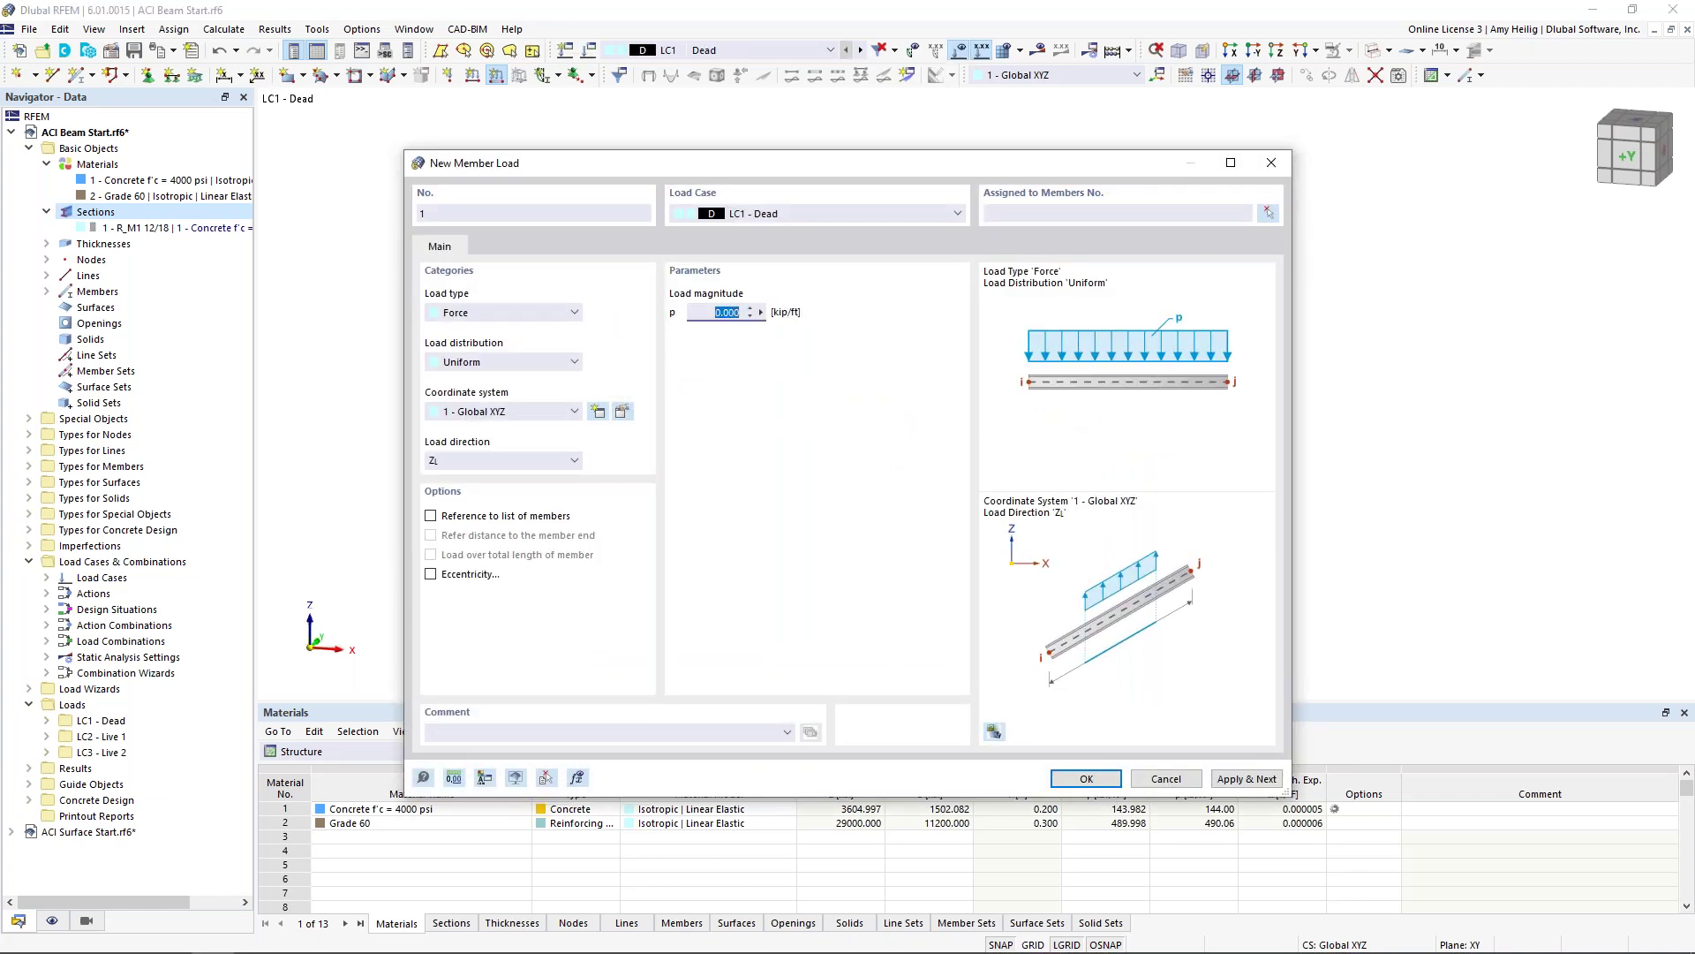
{"action": "key", "text": "BackSpace"}
{"action": "type", "text": "-1.0"}
{"action": "left_click", "coordinate": [1268, 213]}
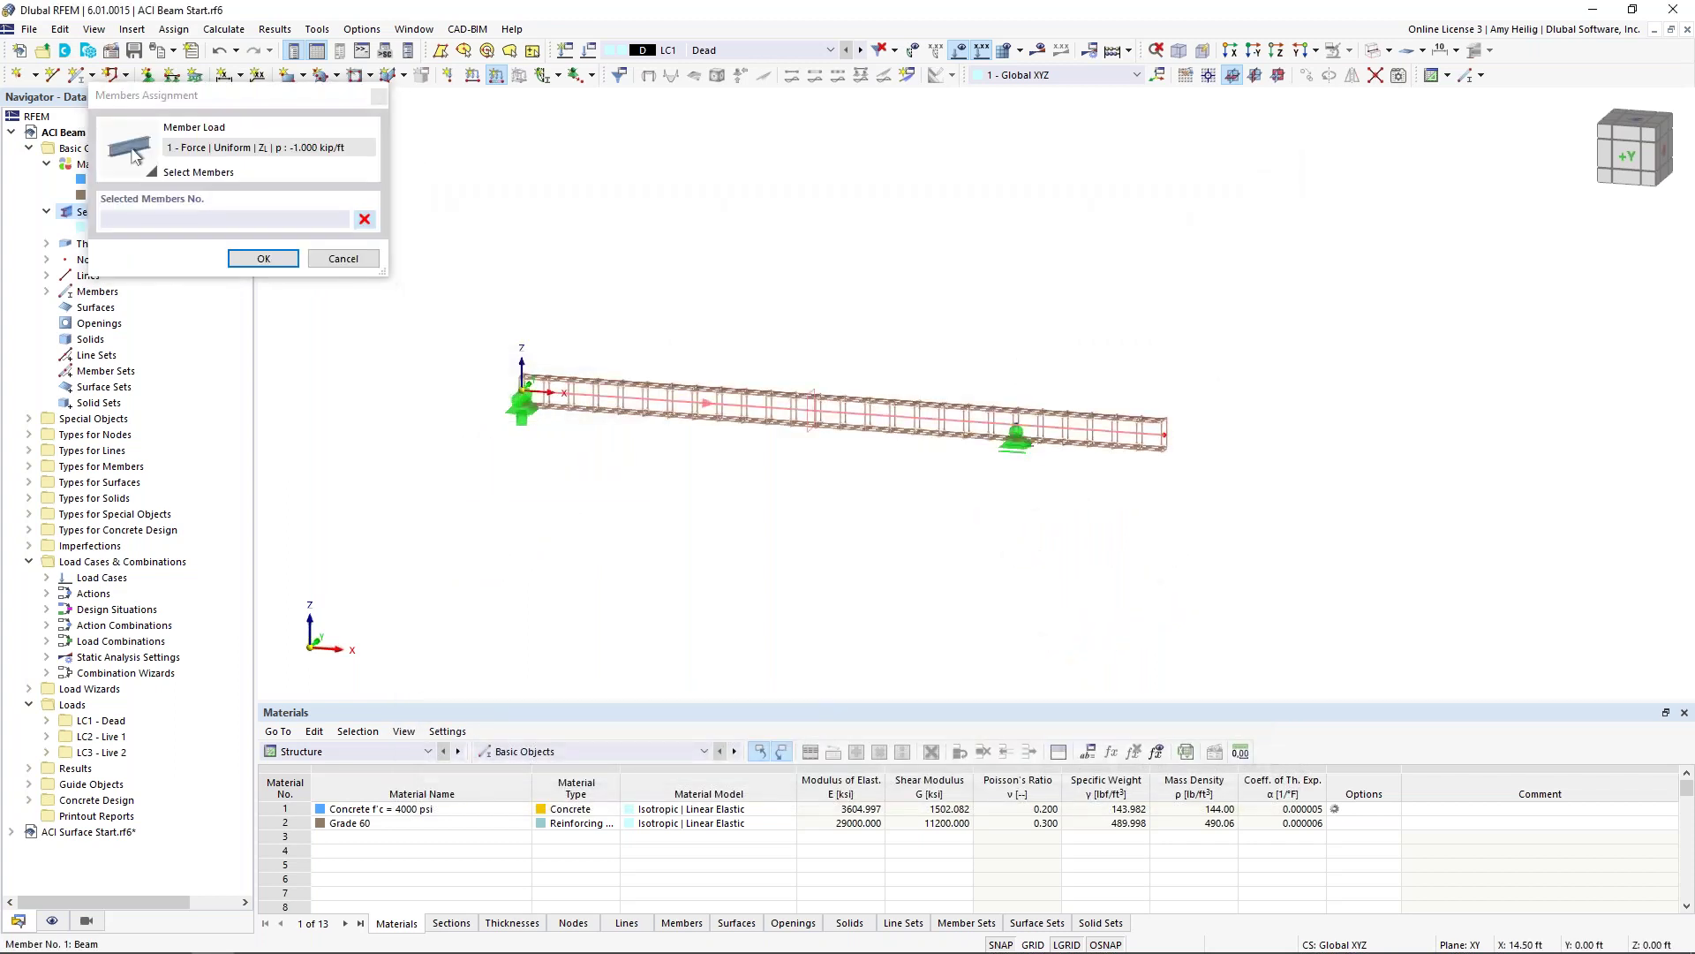
{"action": "left_click", "coordinate": [270, 258]}
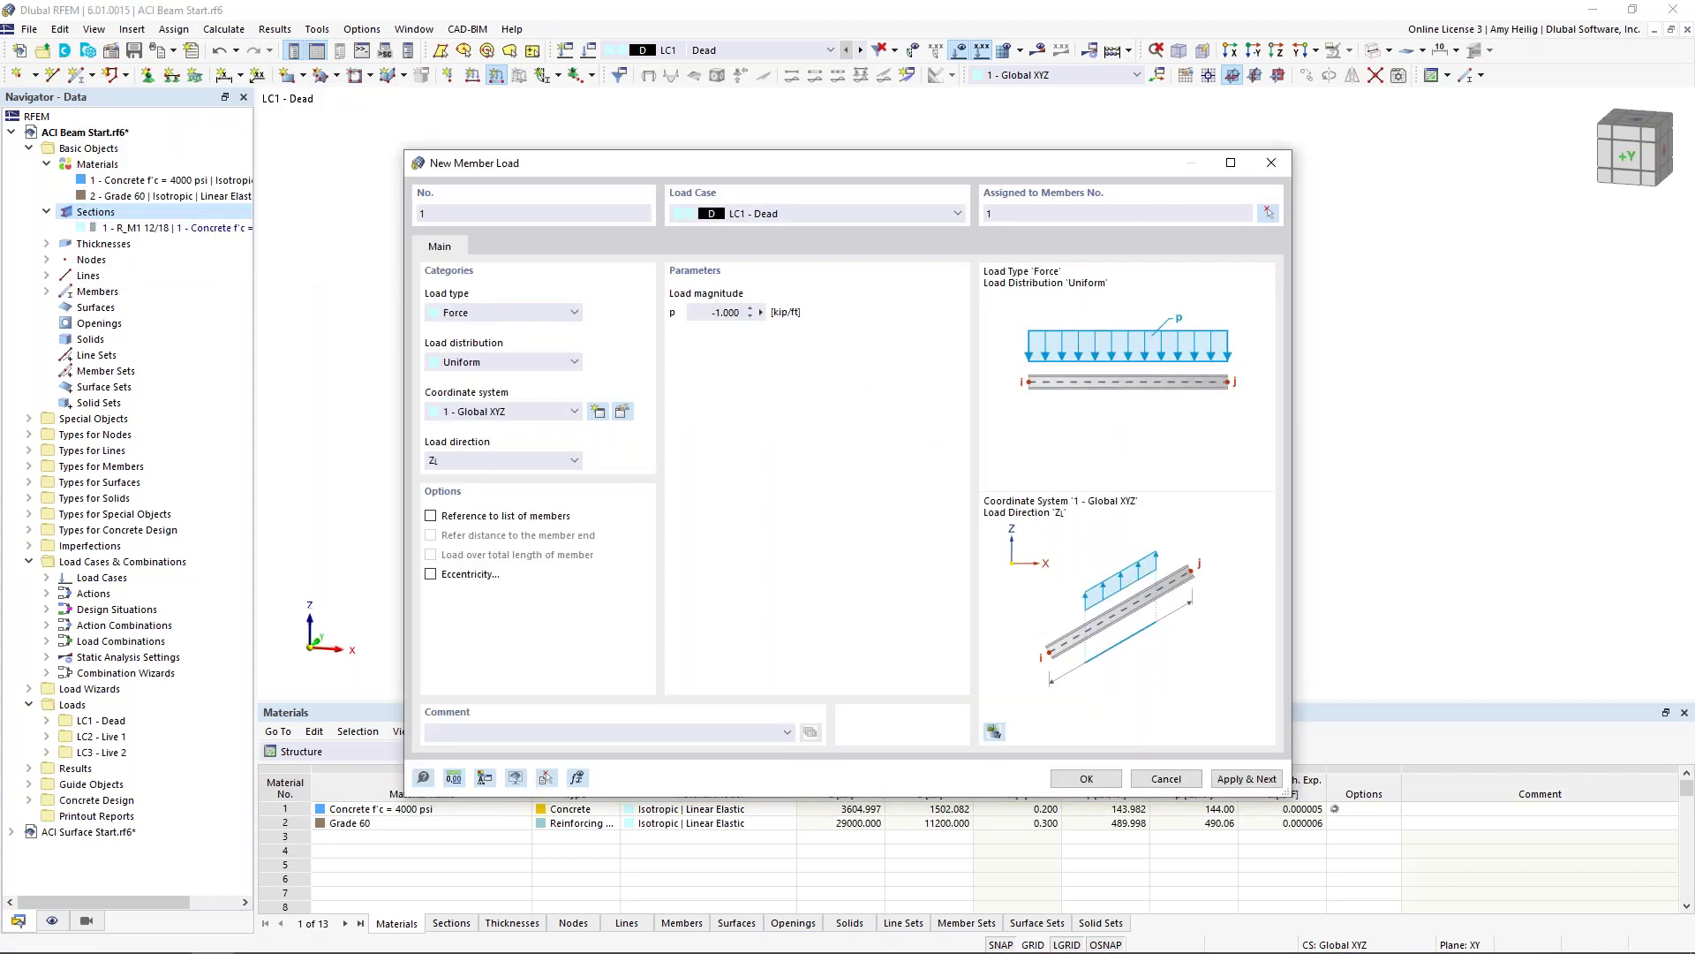
{"action": "left_click", "coordinate": [1236, 778]}
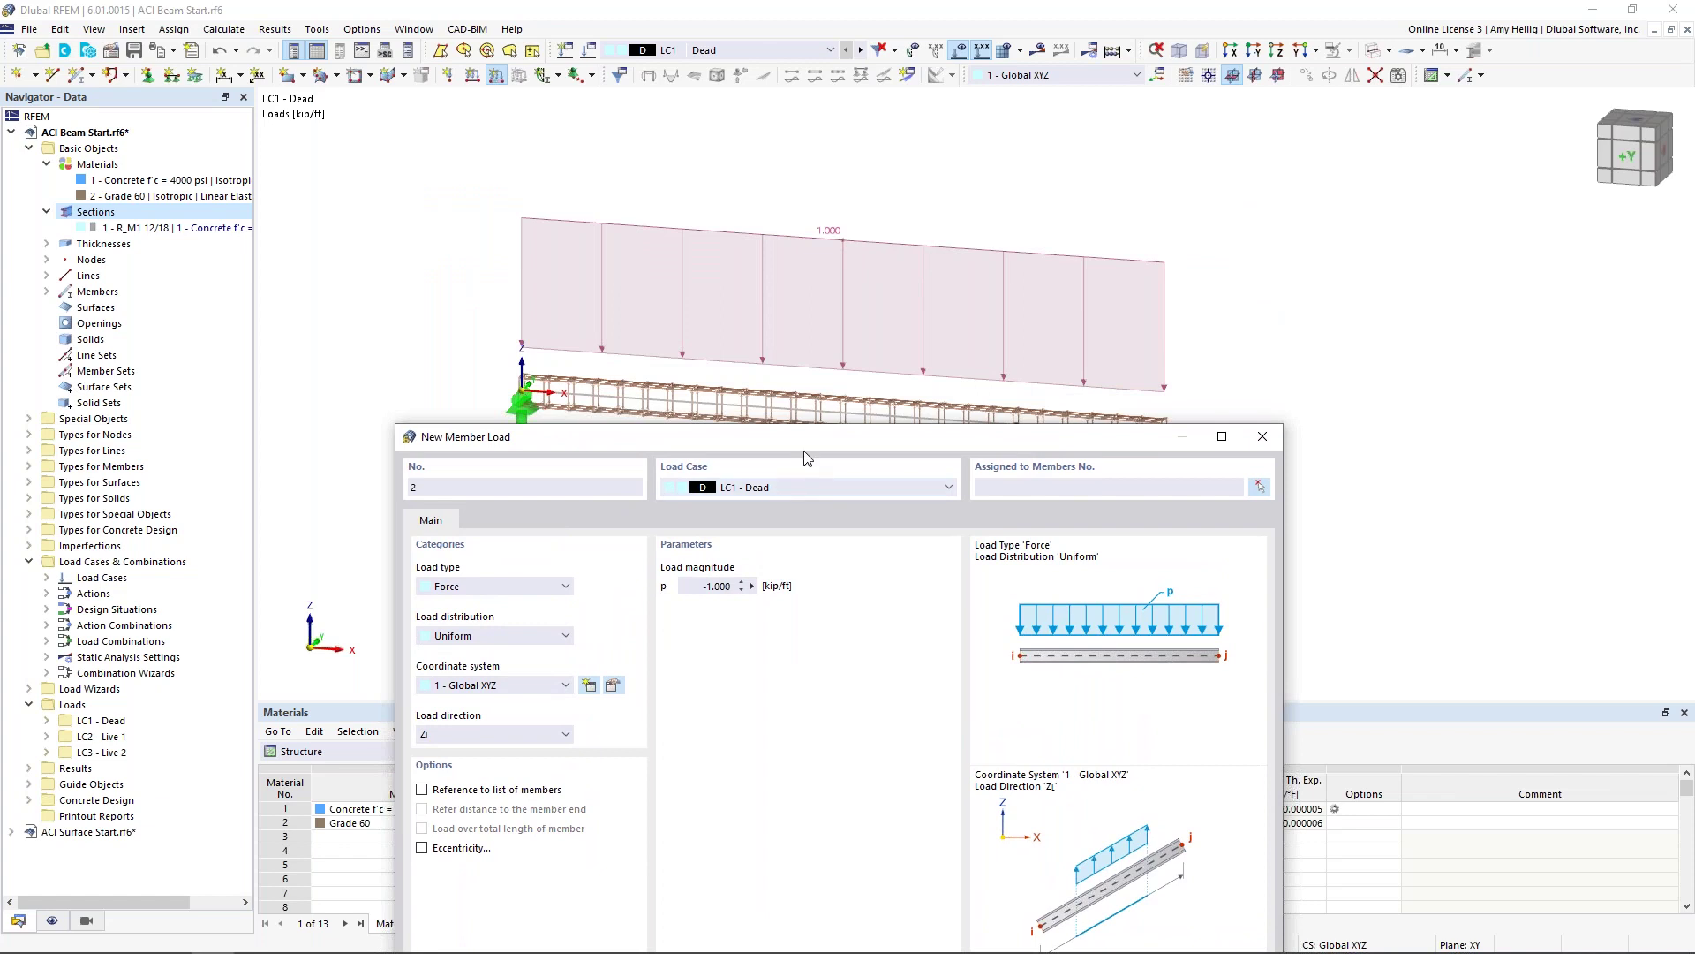
Step: Set the new member load to load case LC2 - Live 1 with a trapezoidal load distribution
{"action": "left_click_drag", "start_coordinate": [812, 437], "coordinate": [883, 143]}
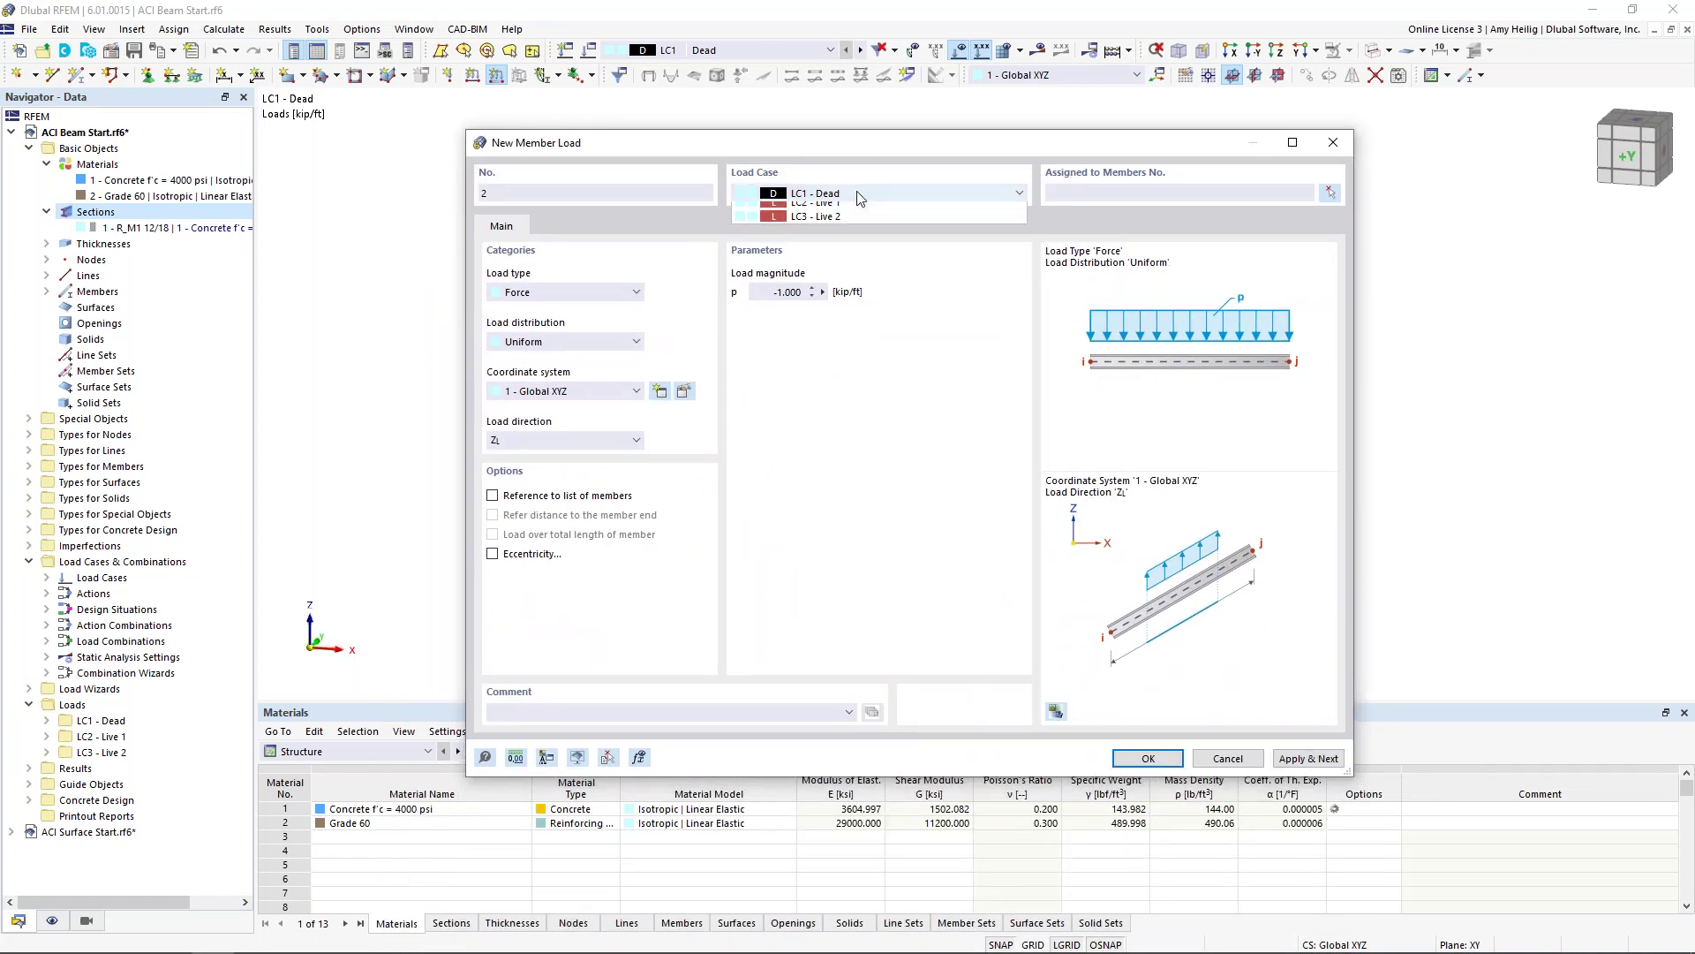
{"action": "left_click", "coordinate": [857, 191]}
{"action": "left_click", "coordinate": [851, 224]}
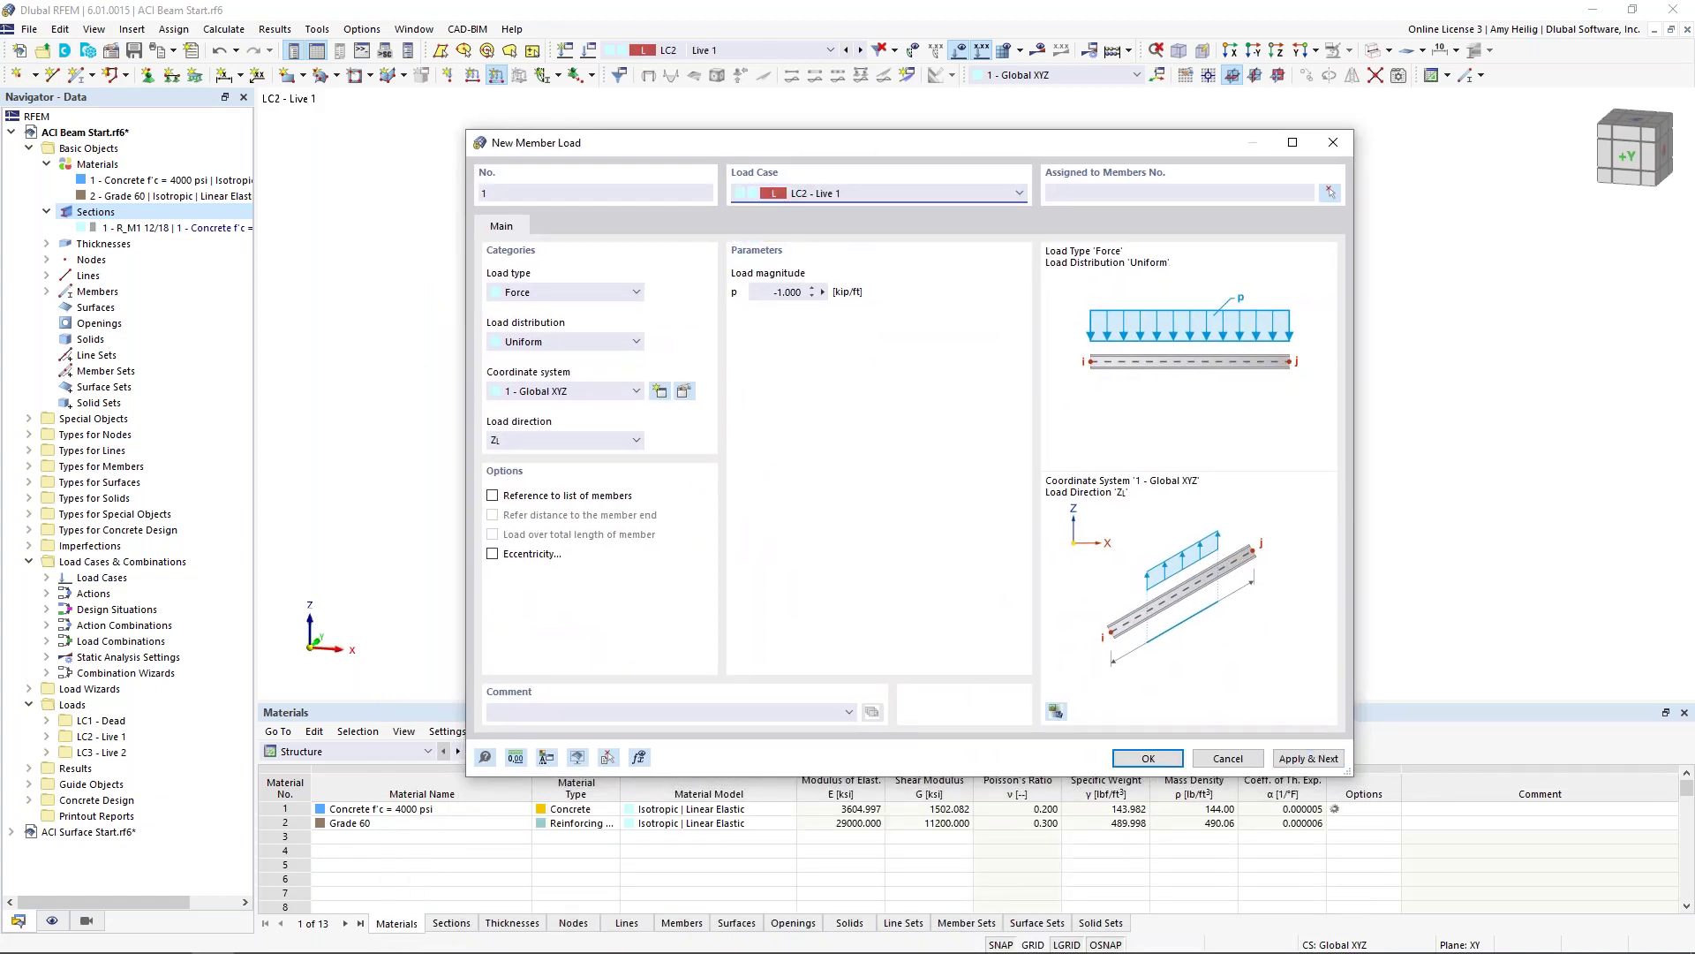
{"action": "left_click", "coordinate": [597, 341]}
{"action": "left_click", "coordinate": [565, 456]}
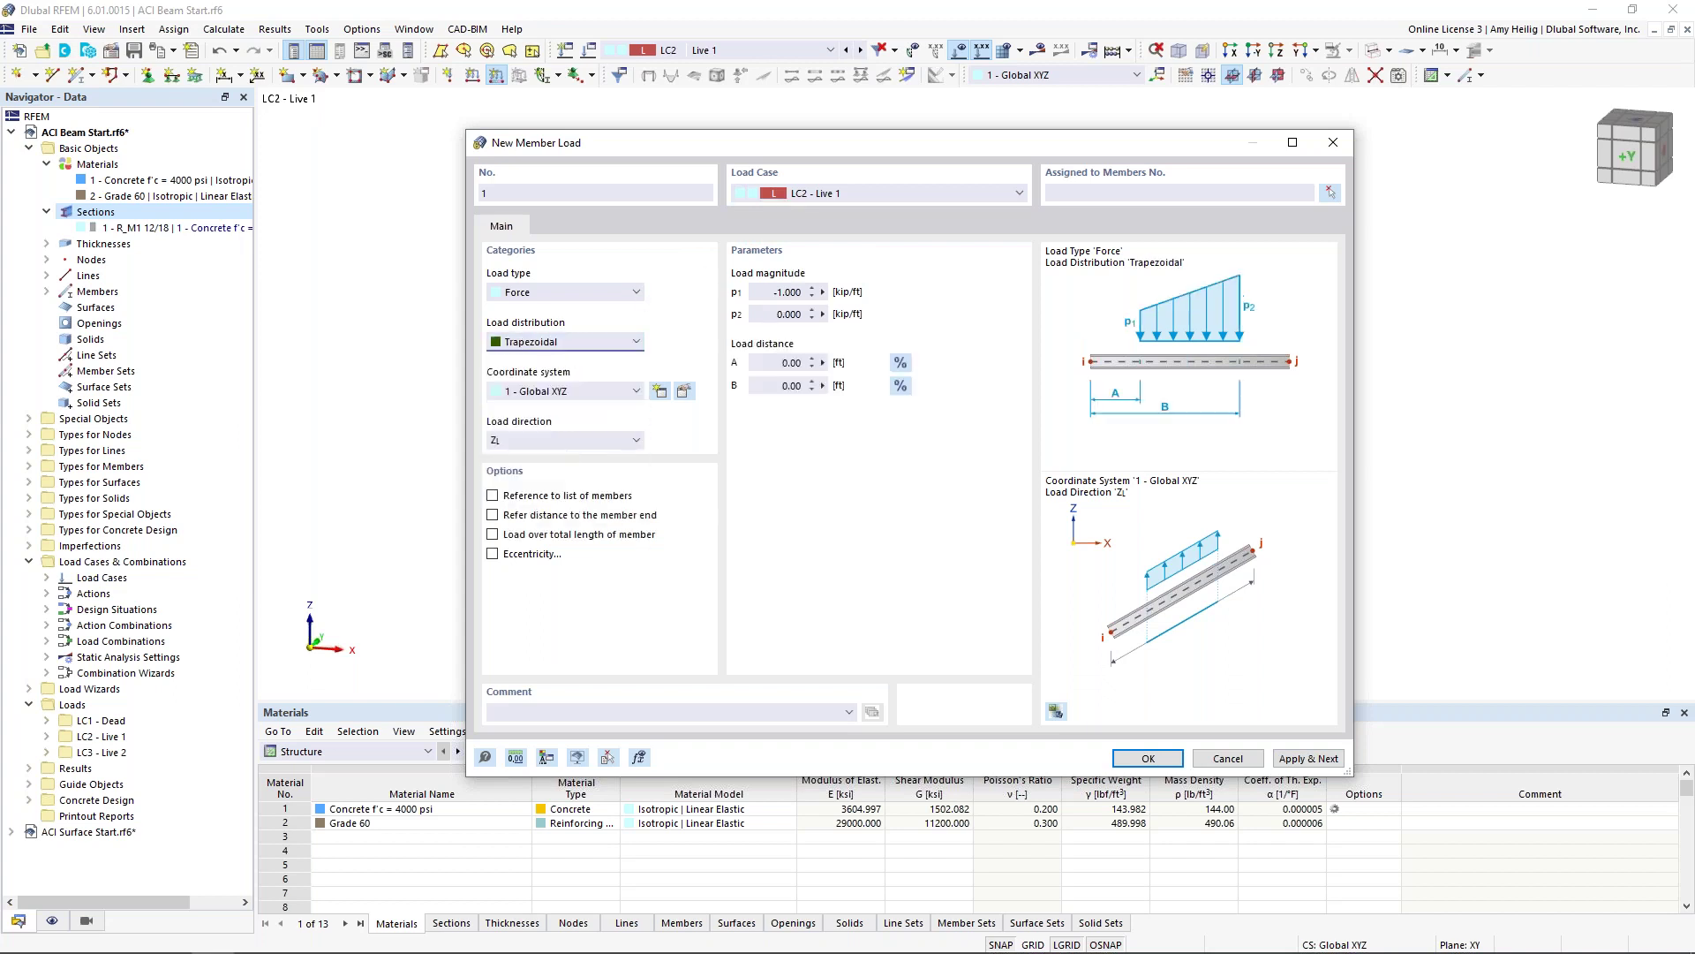
Step: Apply the LC2 member load to member 1 with both magnitudes at -0.2 kip/ft, ending at distance B = 20 ft
{"action": "key", "text": "Tab"}
{"action": "type", "text": "-0.2"}
{"action": "key", "text": "Tab"}
{"action": "type", "text": "-0.2"}
{"action": "left_click", "coordinate": [781, 386]}
{"action": "type", "text": "20"}
{"action": "left_click", "coordinate": [1287, 192]}
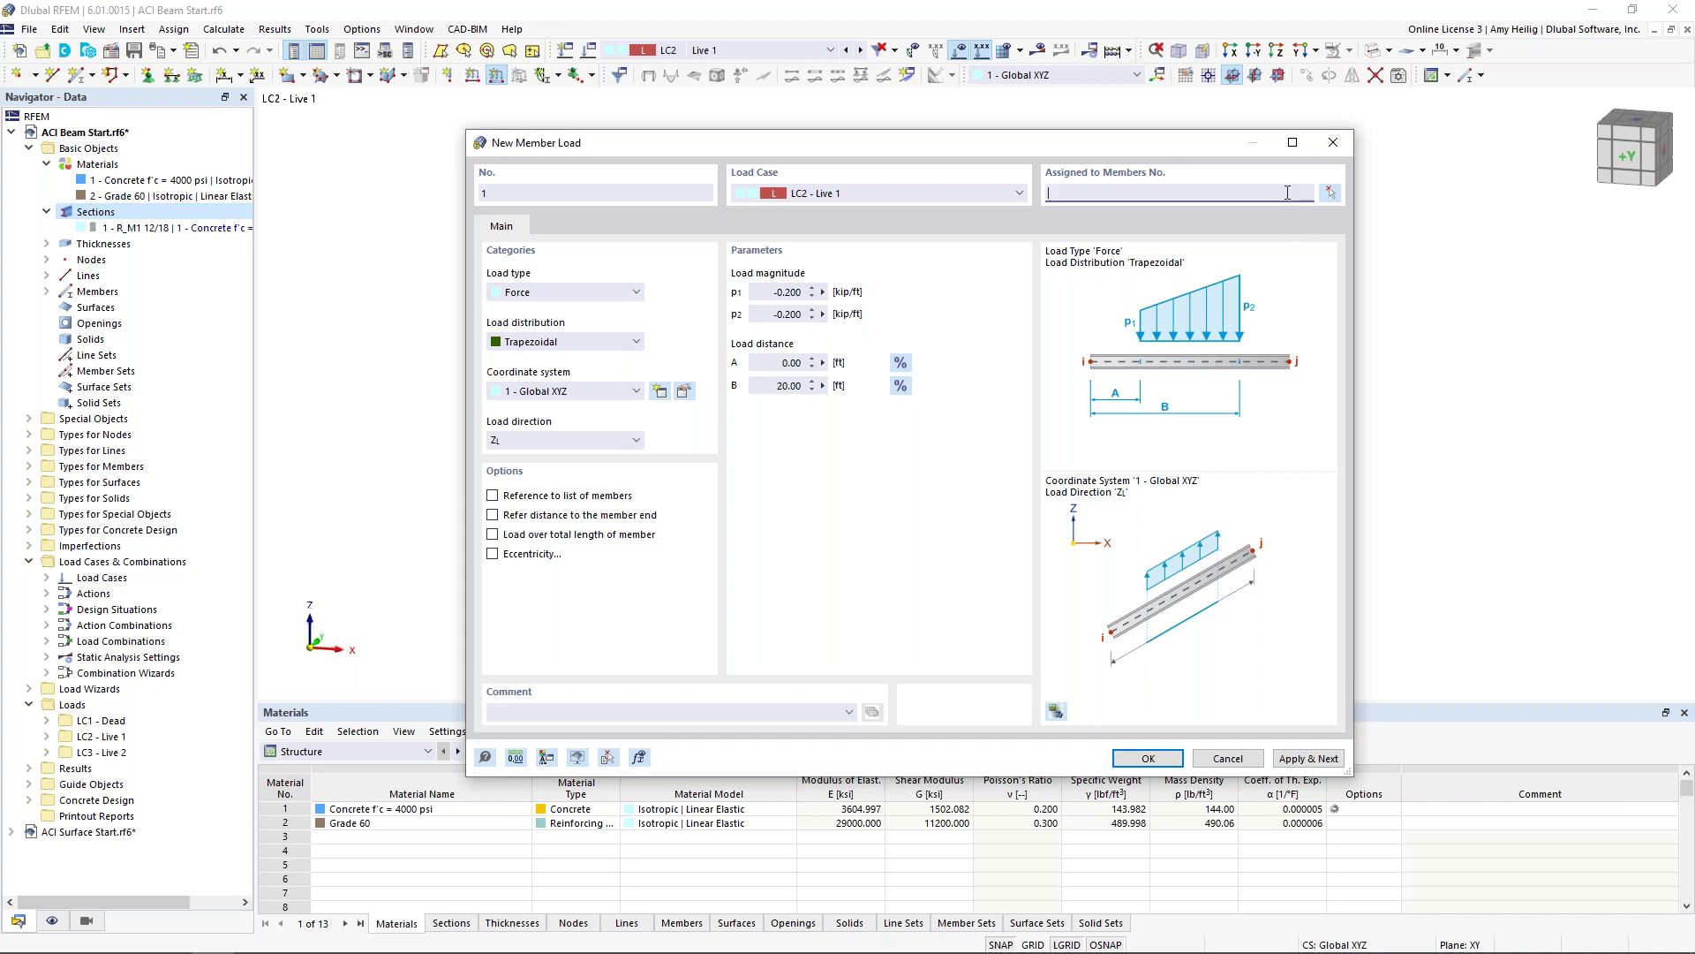
{"action": "left_click", "coordinate": [1337, 757]}
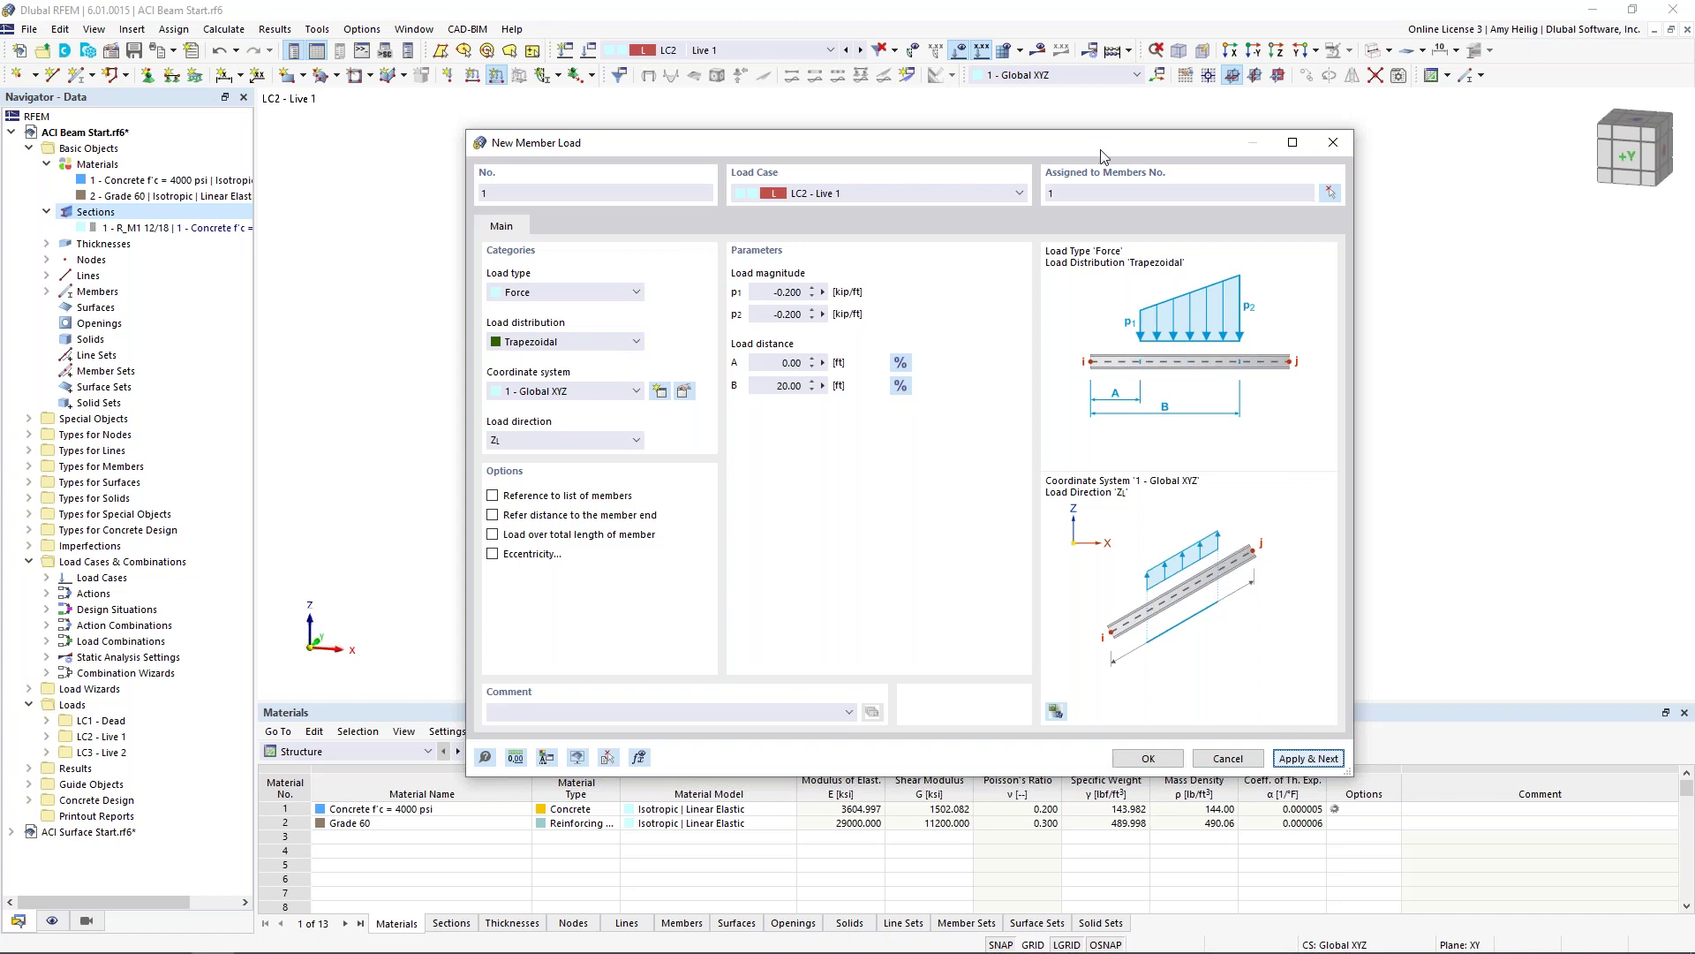
{"action": "left_click_drag", "start_coordinate": [1084, 141], "coordinate": [1037, 507]}
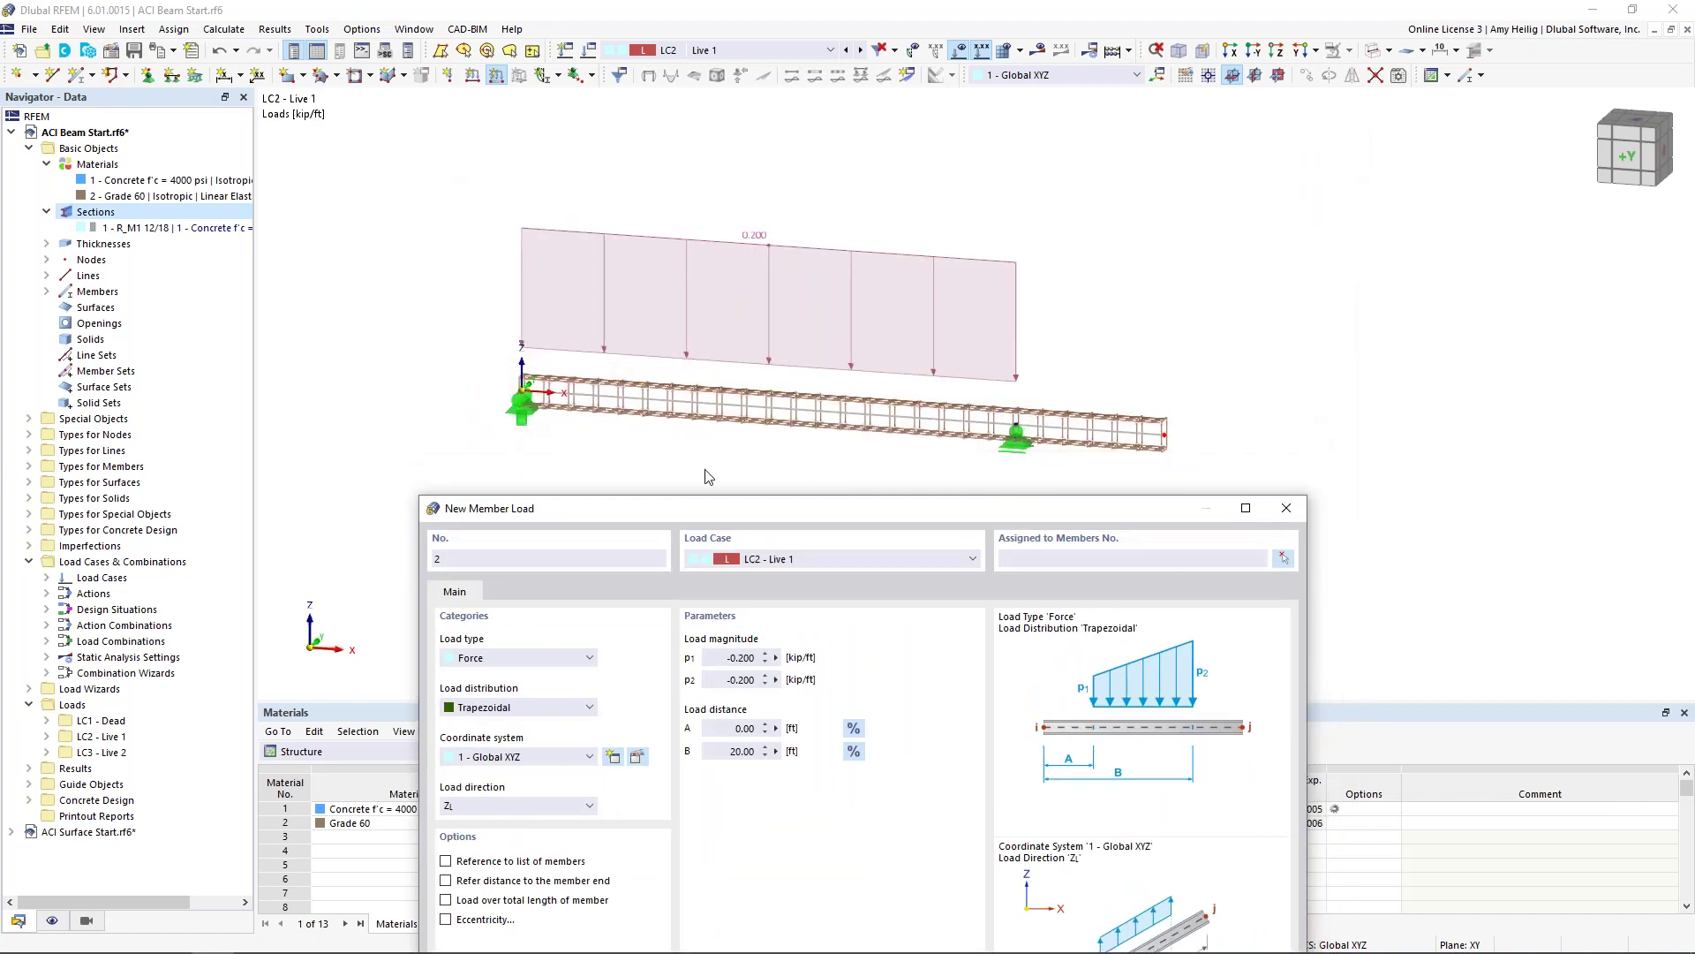
Step: Apply a -0.2 kip/ft trapezoidal load to member 1 in load case LC3 - Live 2, from 20 ft to 26 ft
{"action": "left_click_drag", "start_coordinate": [1003, 511], "coordinate": [1058, 165]}
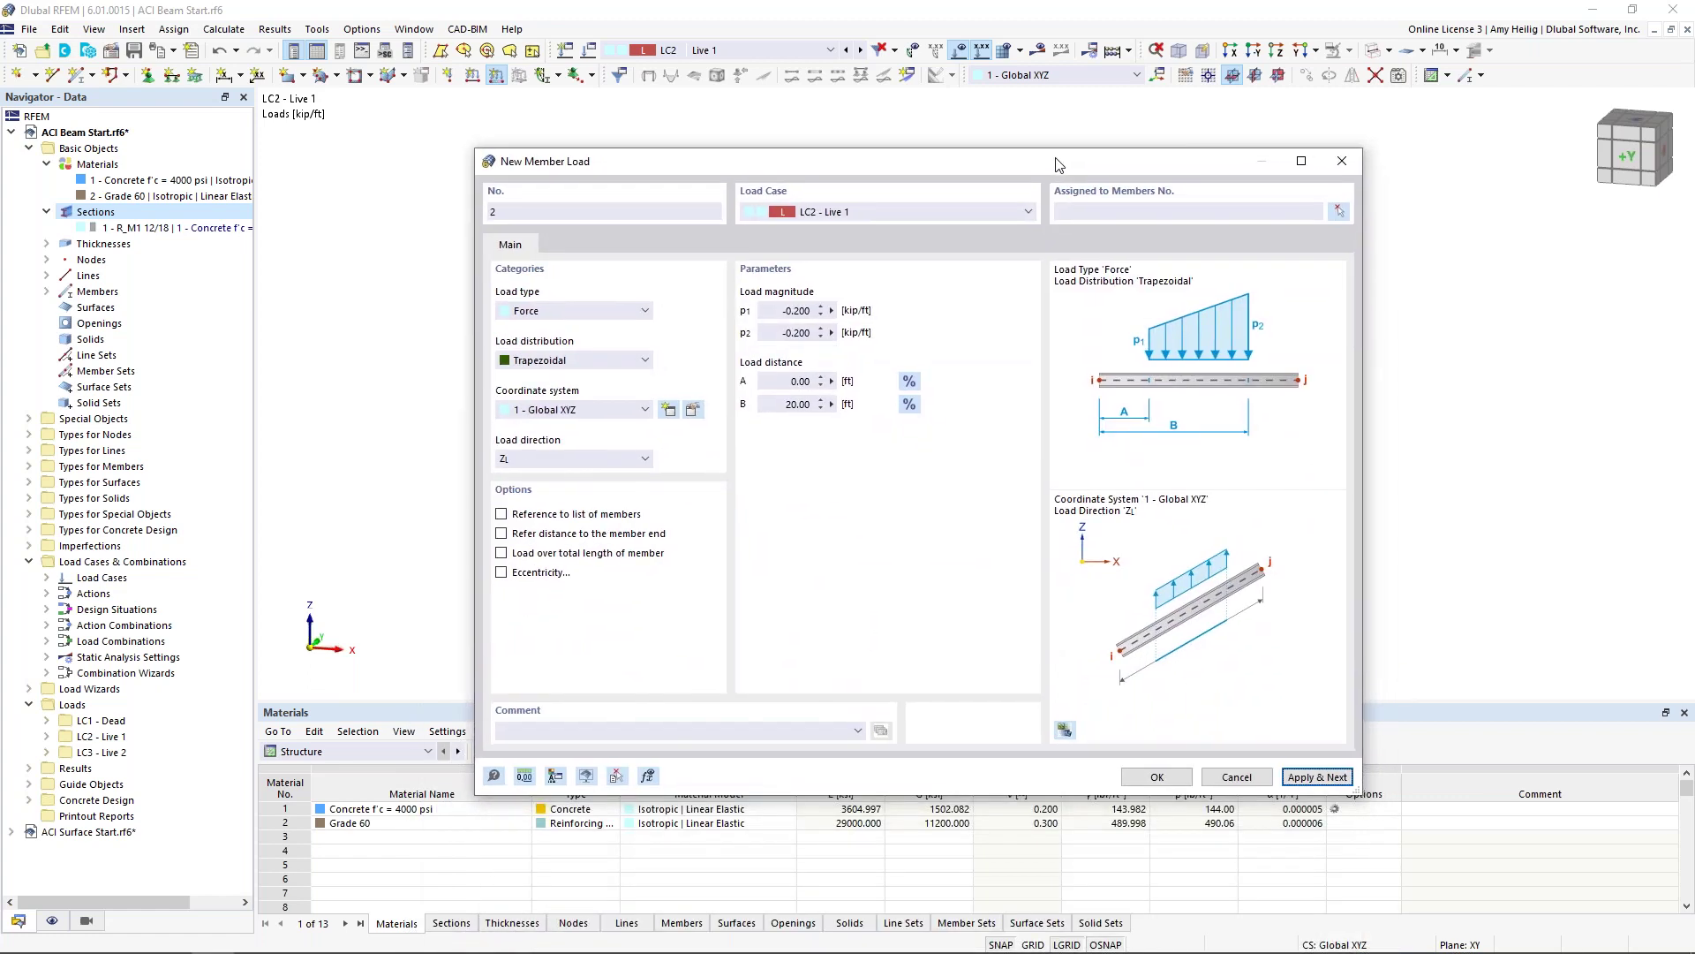
{"action": "left_click", "coordinate": [956, 218]}
{"action": "left_click", "coordinate": [941, 249]}
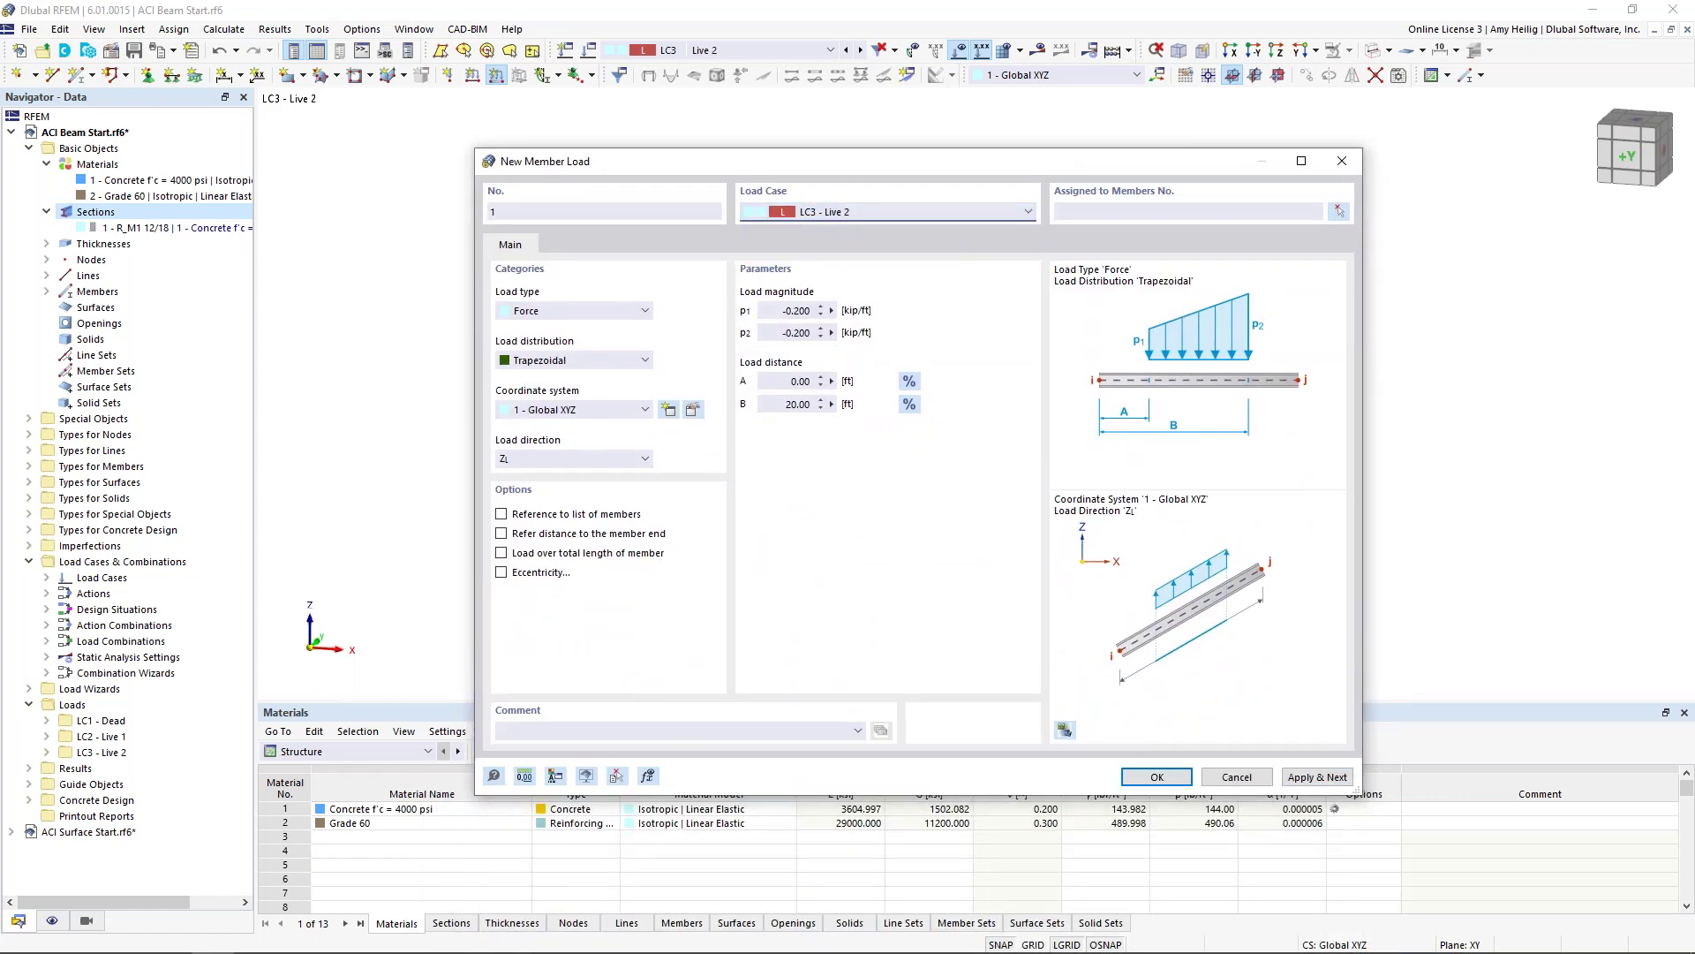
{"action": "left_click", "coordinate": [792, 380]}
{"action": "type", "text": "2"}
{"action": "key", "text": "Tab"}
{"action": "type", "text": "2"}
{"action": "left_click", "coordinate": [825, 374]}
{"action": "left_click", "coordinate": [1088, 211]}
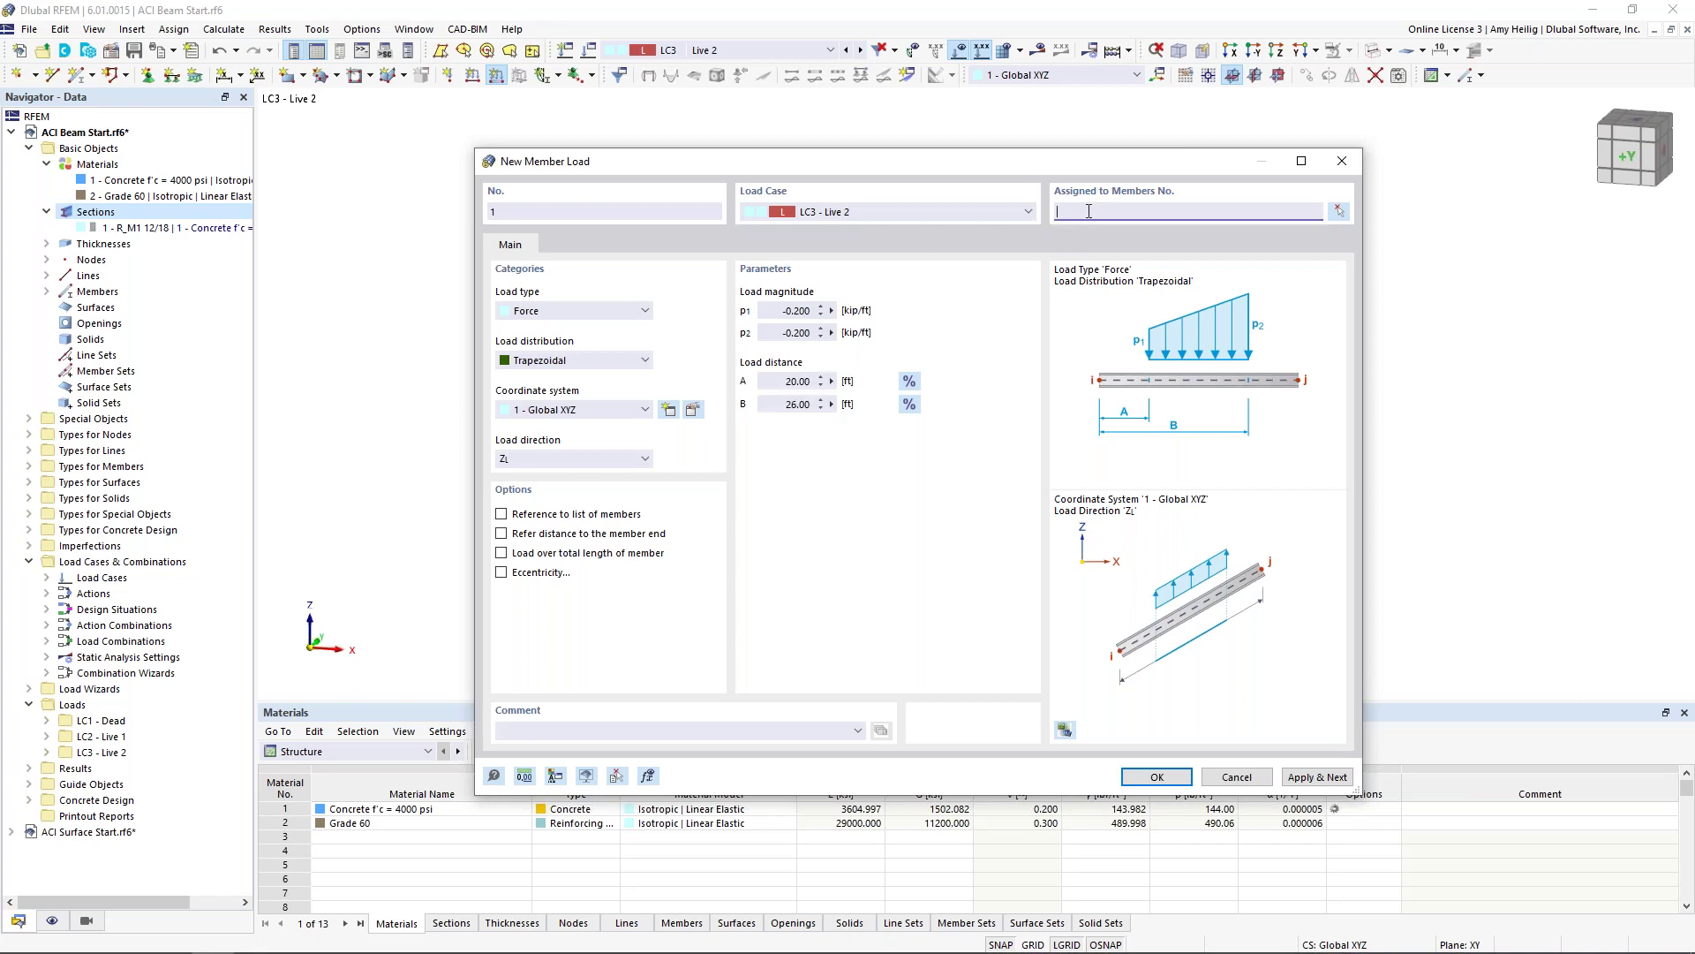
{"action": "type", "text": "1"}
{"action": "left_click", "coordinate": [1156, 777]}
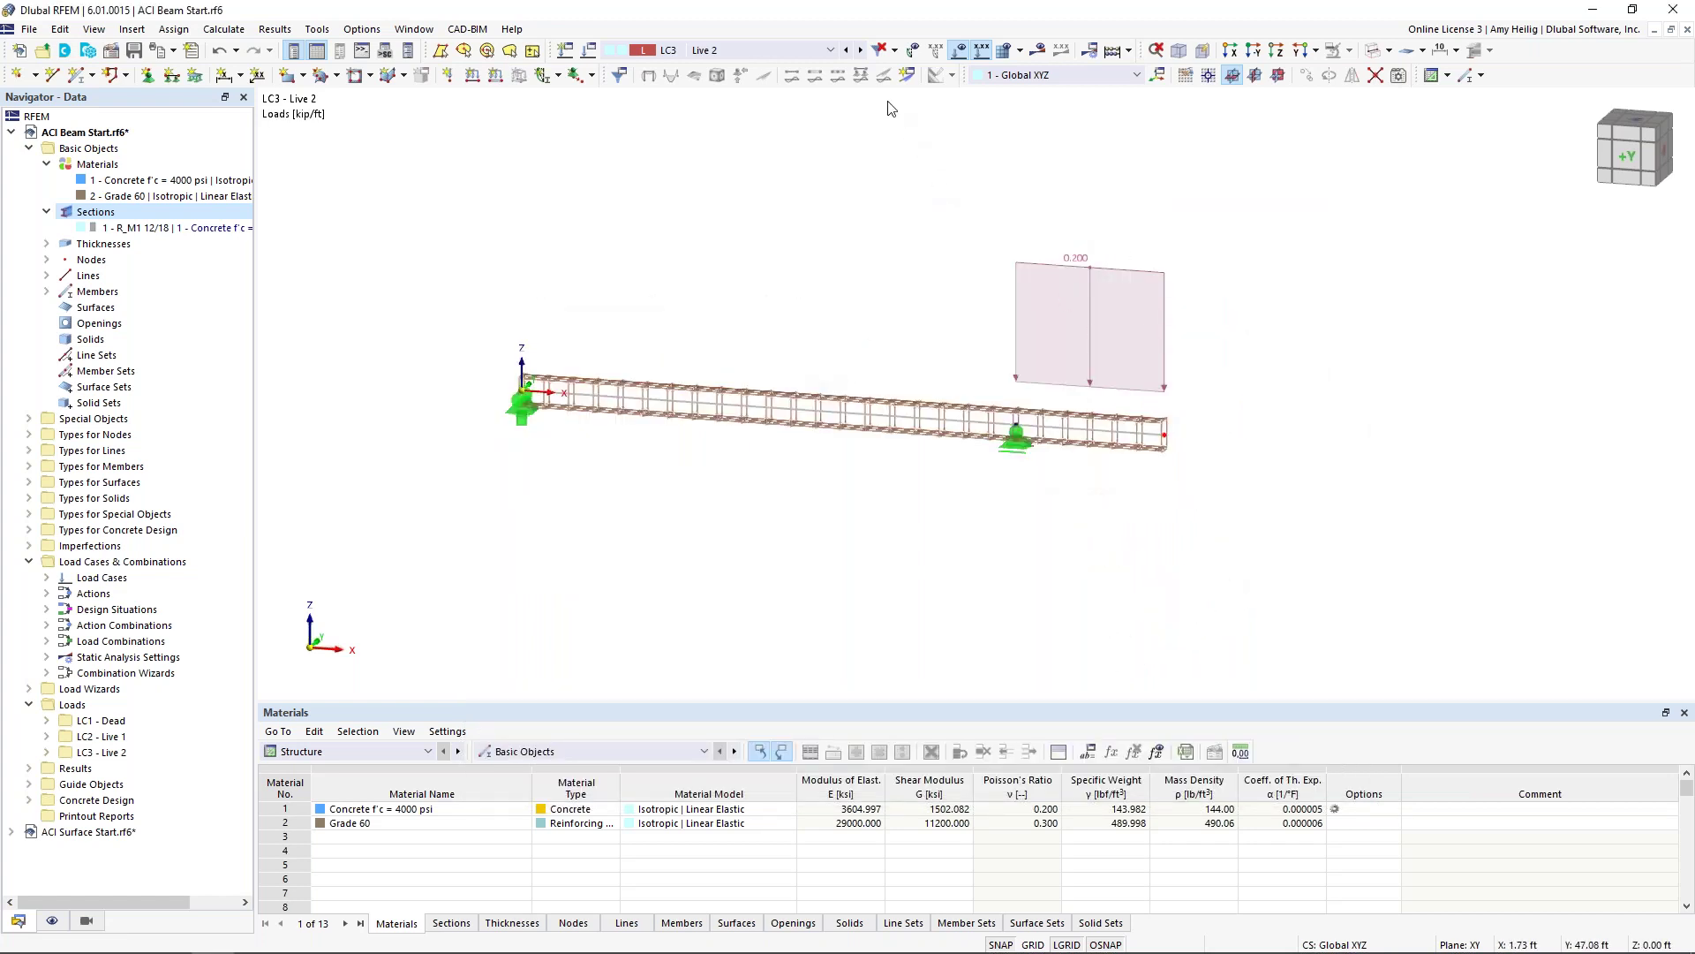
Step: Review the factored member loads in load combinations CO1 through CO7
{"action": "left_click", "coordinate": [830, 50]}
{"action": "left_click", "coordinate": [794, 140]}
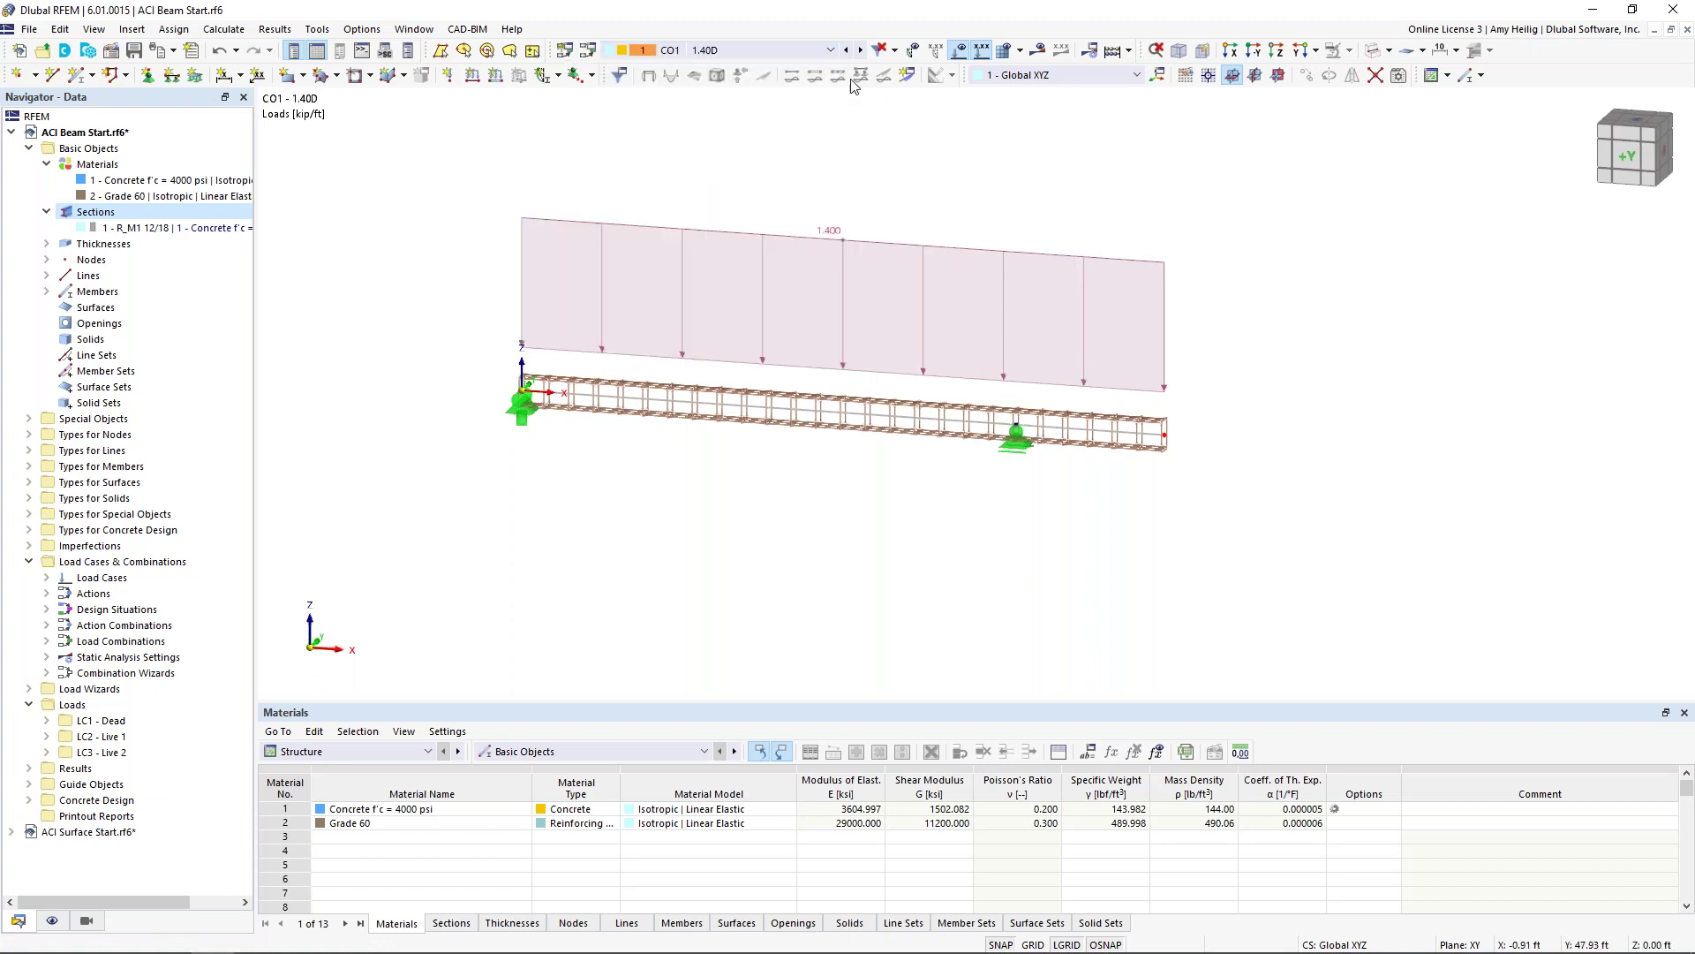
{"action": "left_click", "coordinate": [861, 50]}
{"action": "left_click", "coordinate": [861, 50]}
{"action": "left_click", "coordinate": [861, 50]}
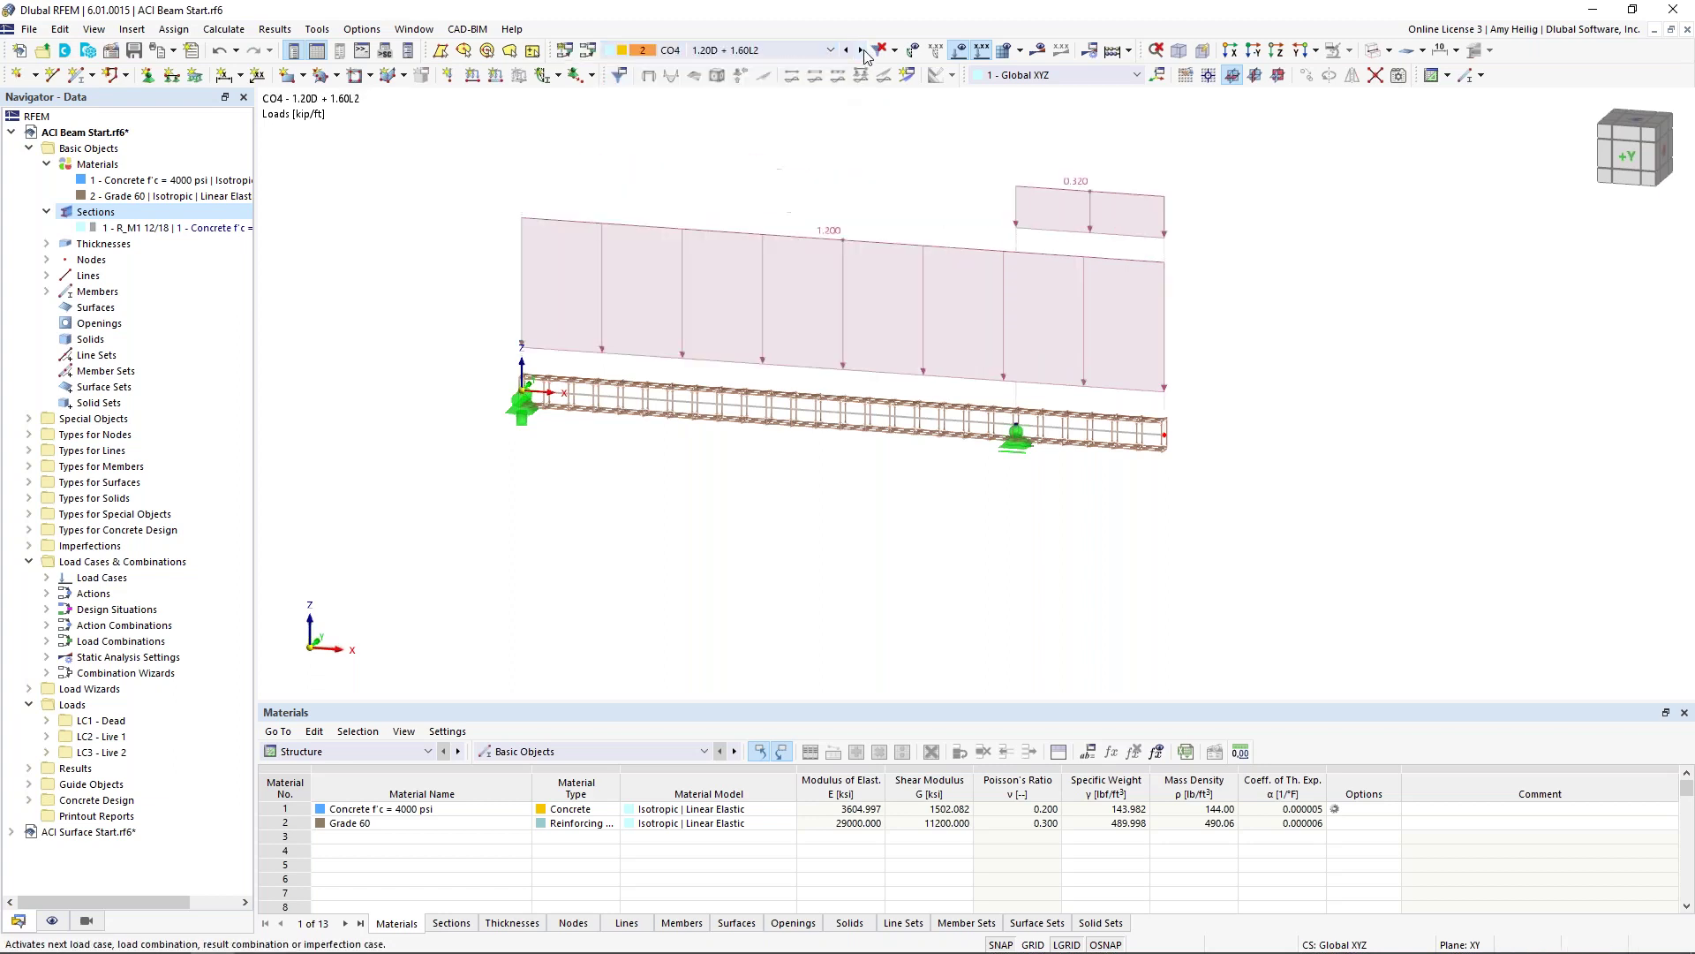
{"action": "left_click", "coordinate": [861, 50]}
{"action": "left_click", "coordinate": [861, 50]}
{"action": "left_click", "coordinate": [862, 50]}
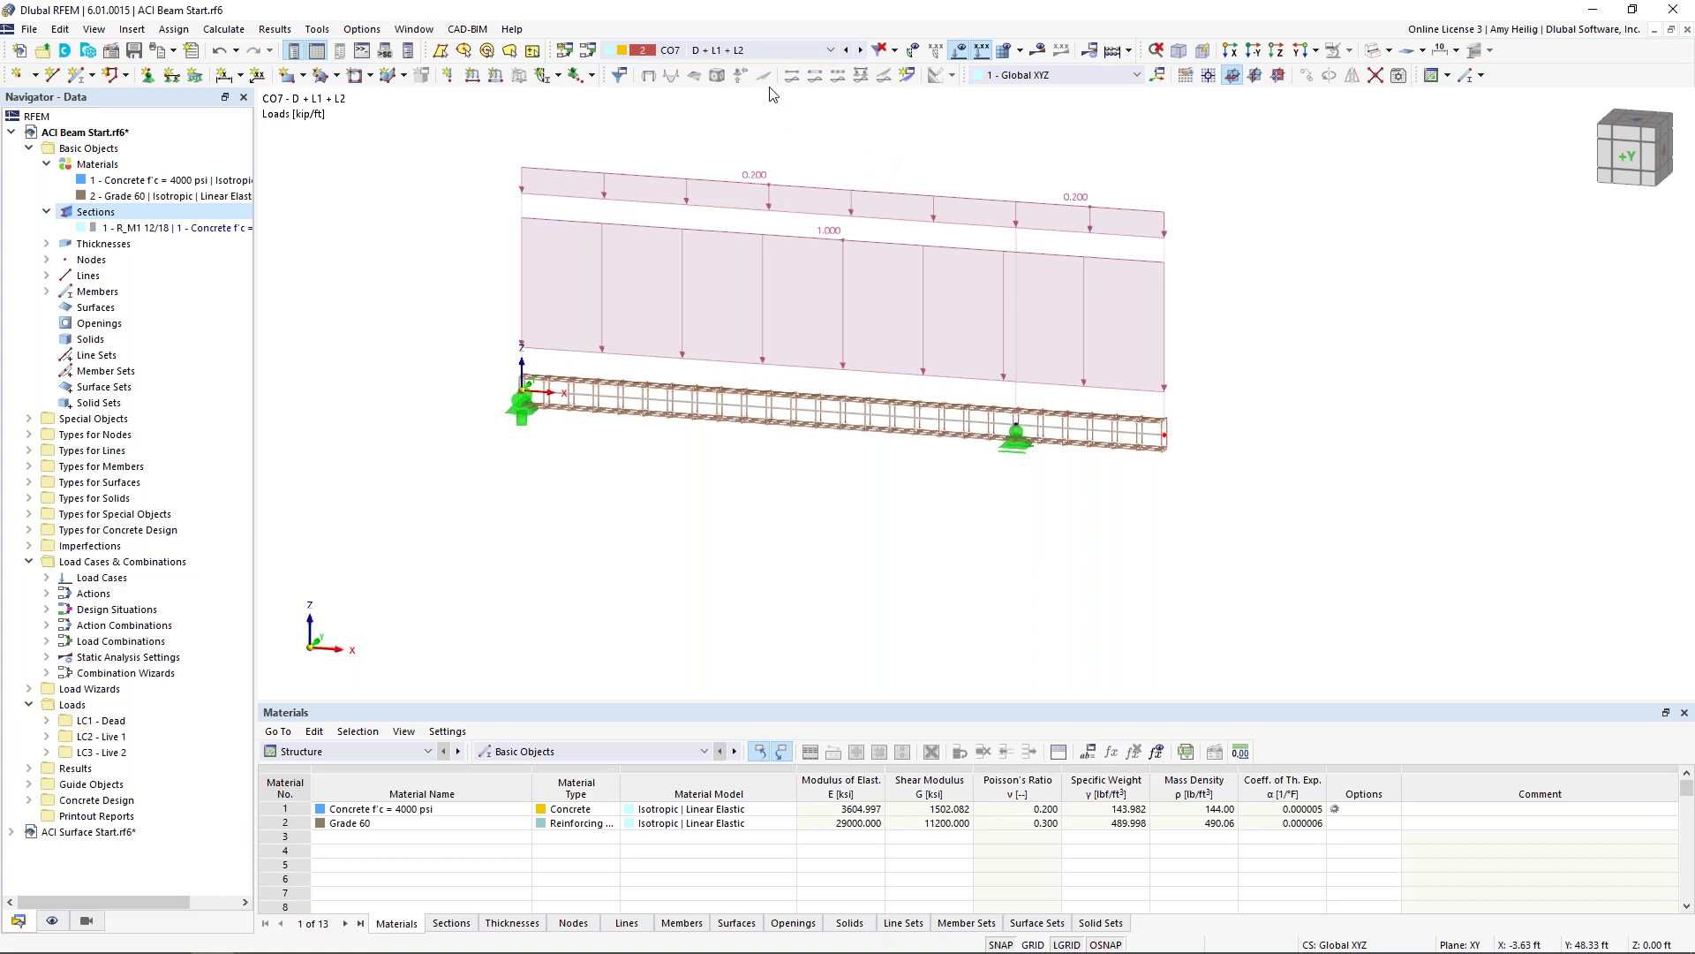
Step: Calculate the results for design situation DS1 - Section 2.3 (LRFD)
{"action": "left_click", "coordinate": [770, 50]}
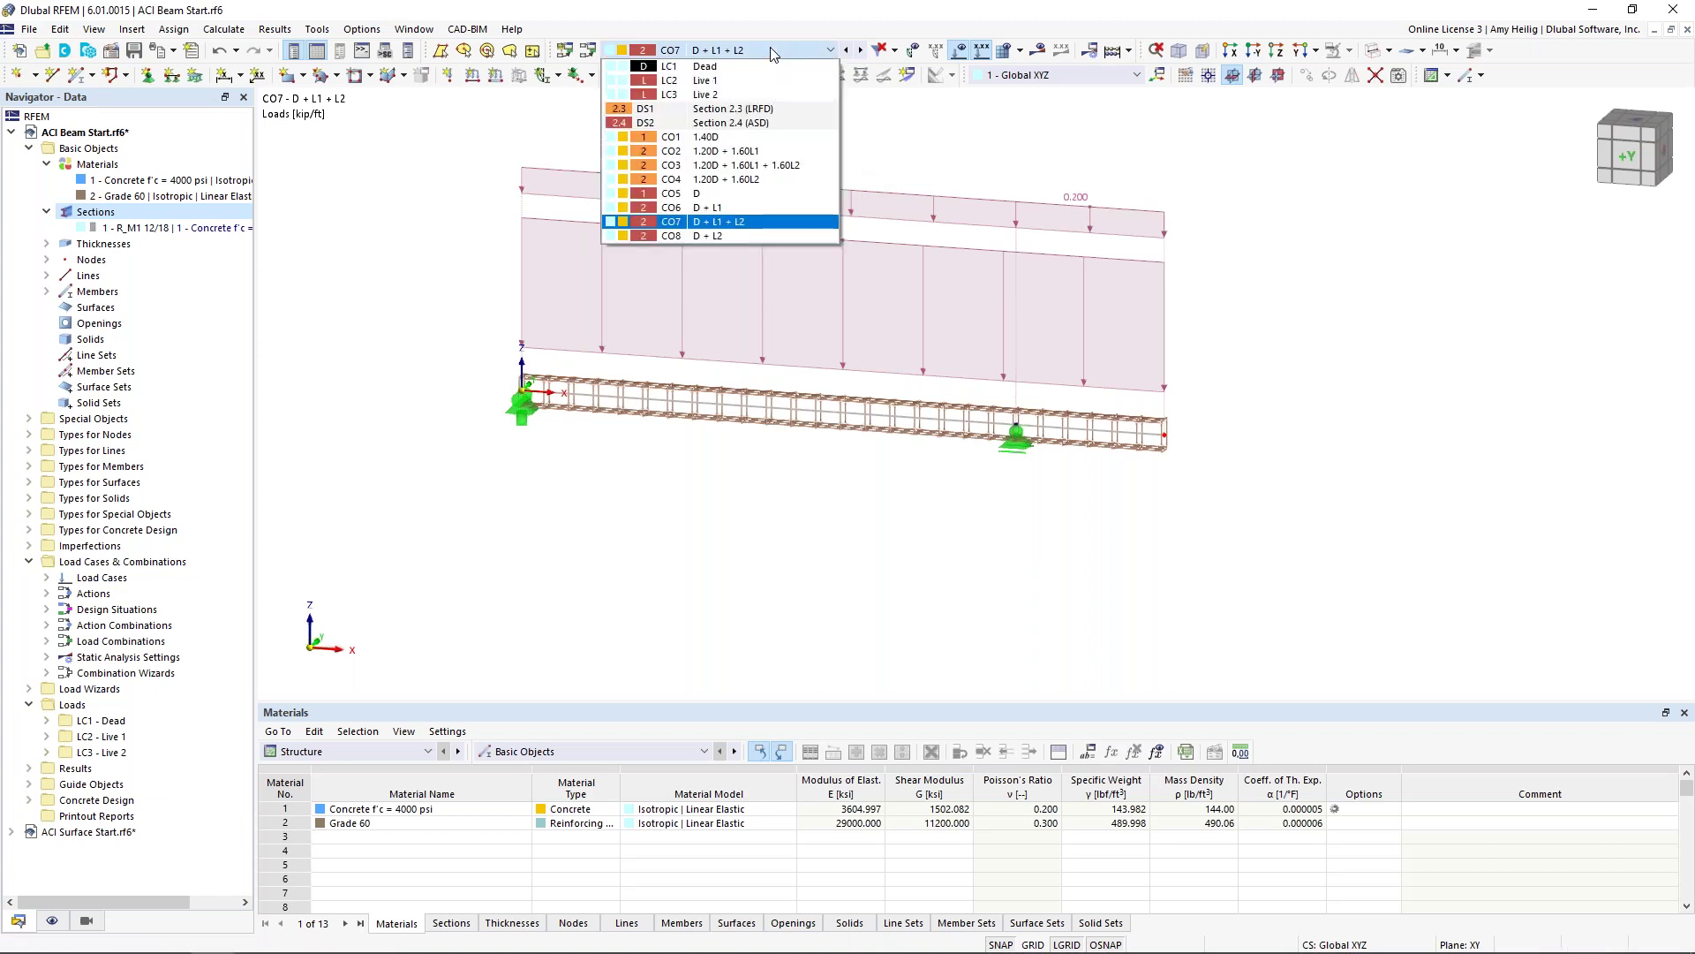
{"action": "left_click", "coordinate": [765, 109]}
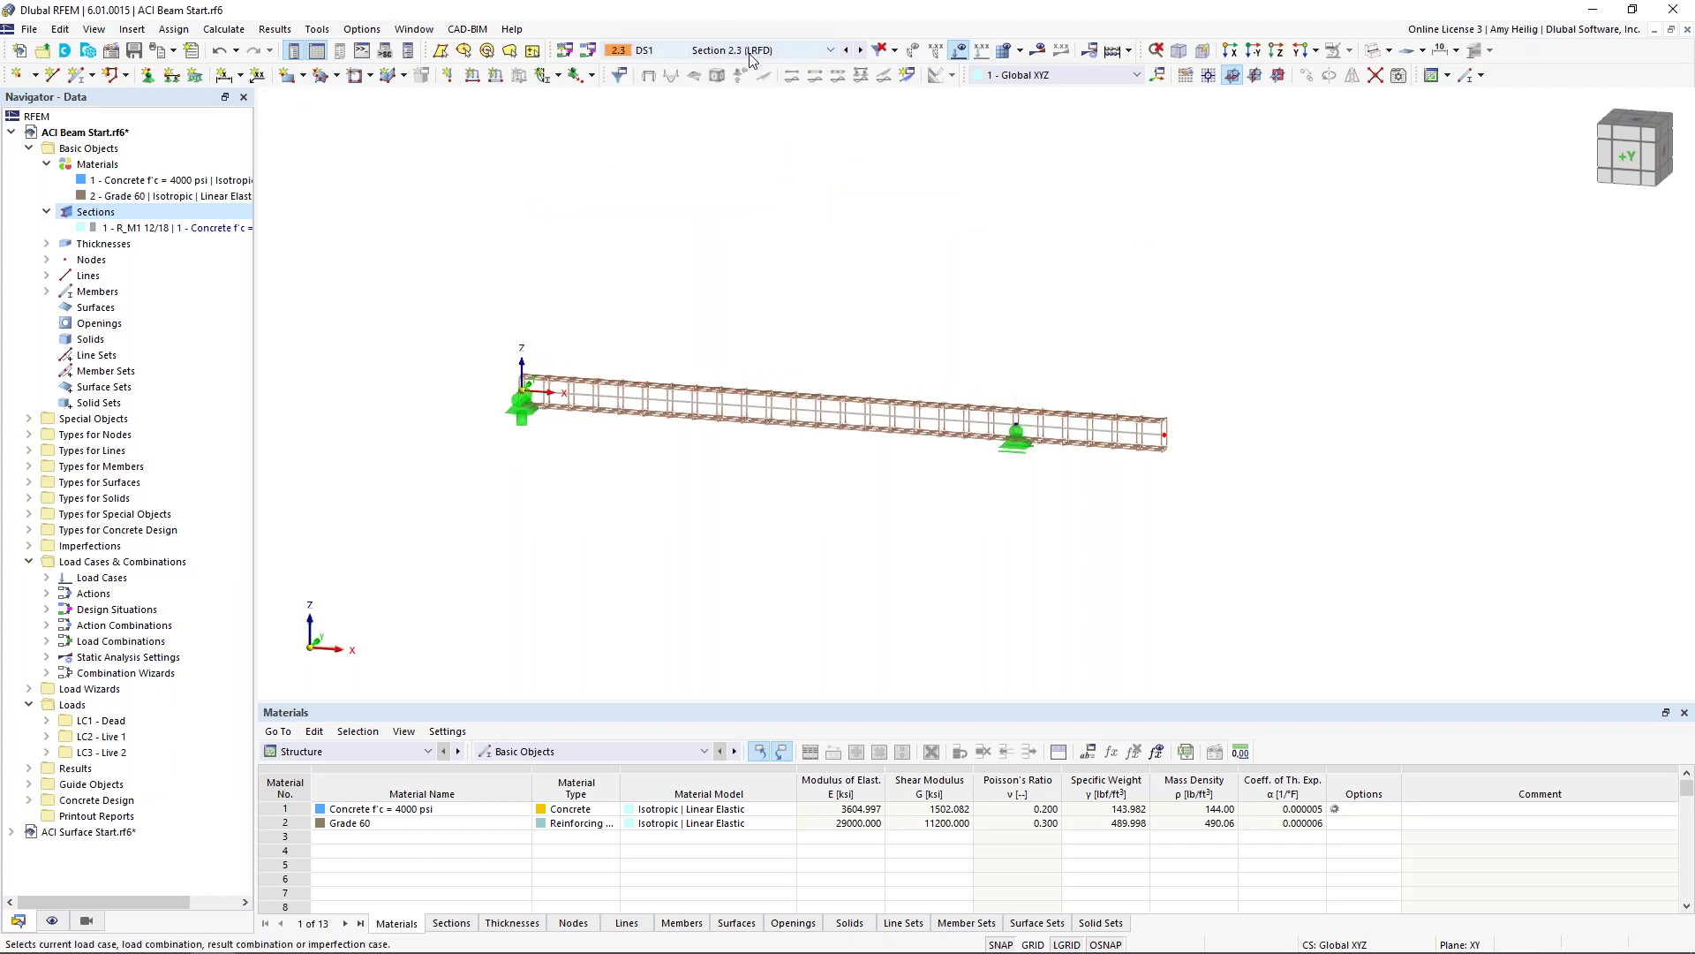
{"action": "left_click", "coordinate": [1037, 50]}
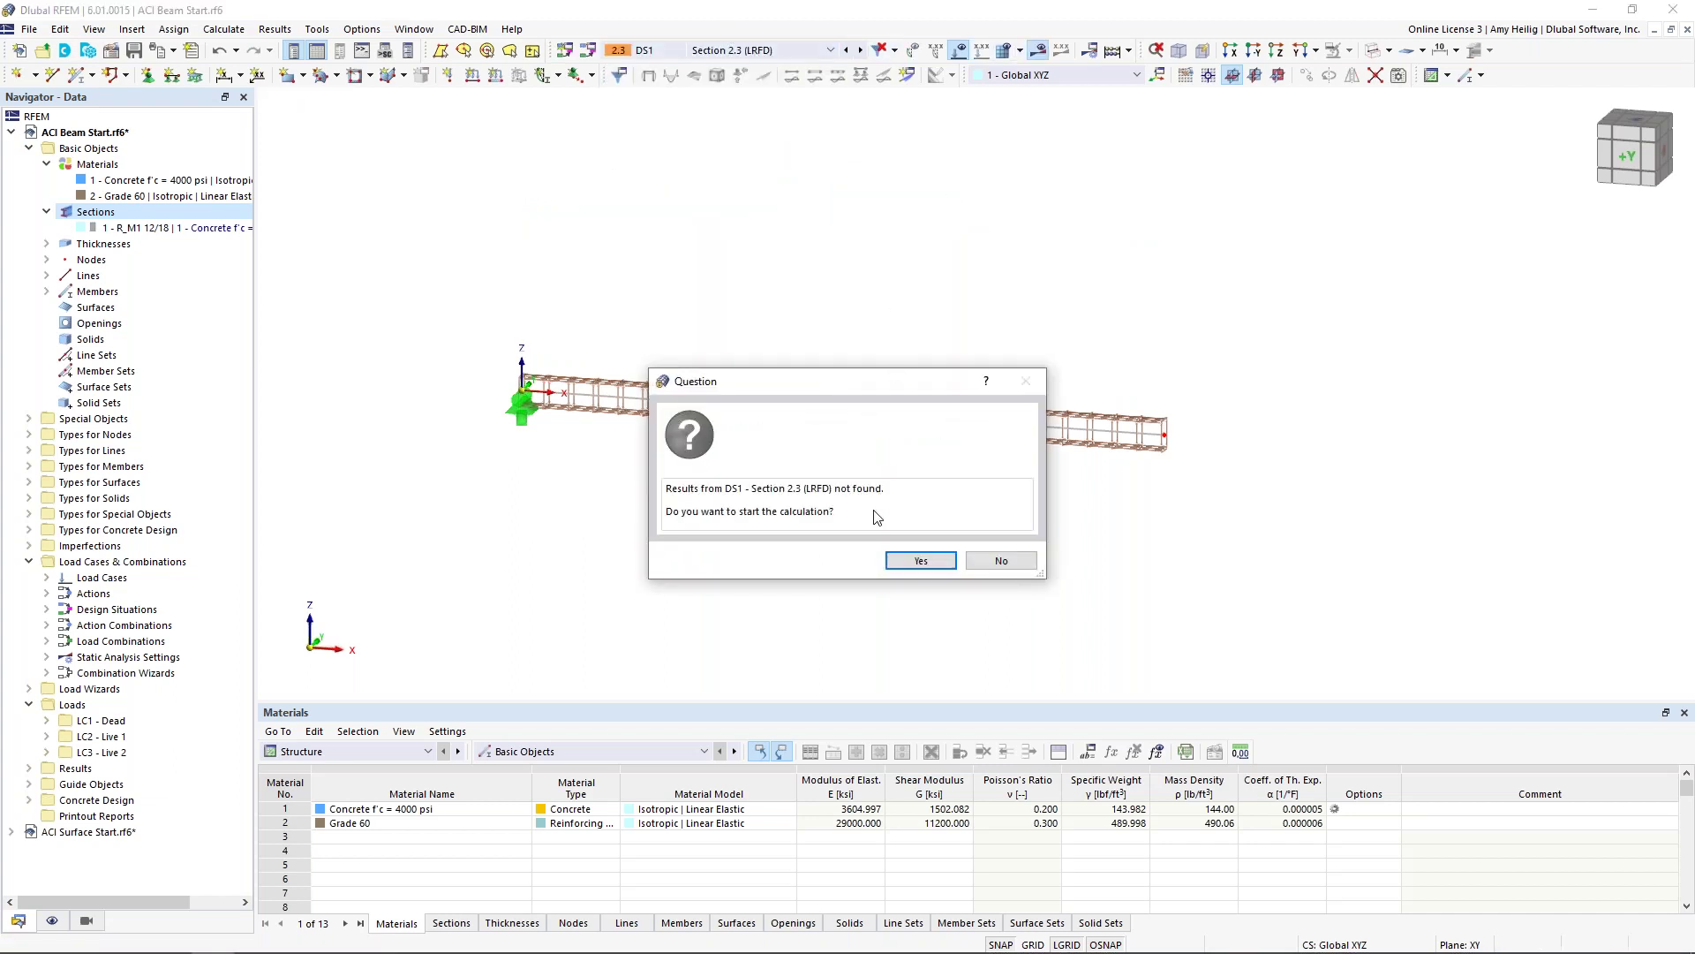
{"action": "left_click", "coordinate": [917, 560]}
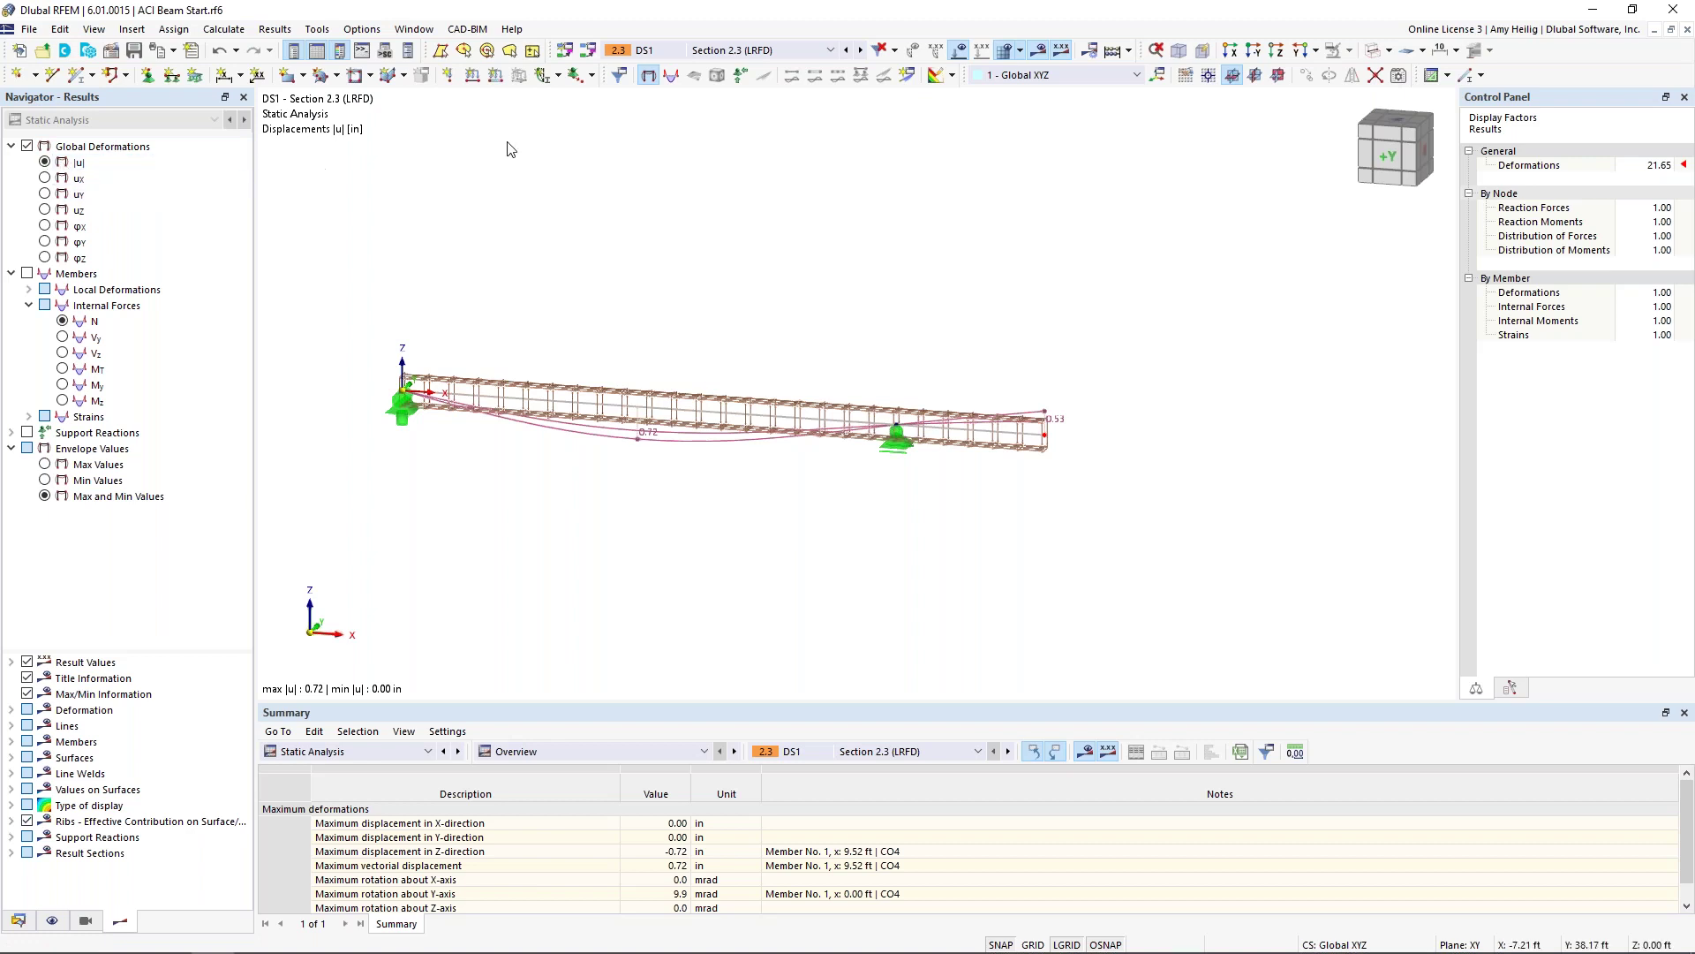
Step: Examine the beam's axial force N and shear force Vz diagrams, including the maximum and minimum envelope values for shear
{"action": "left_click", "coordinate": [28, 275]}
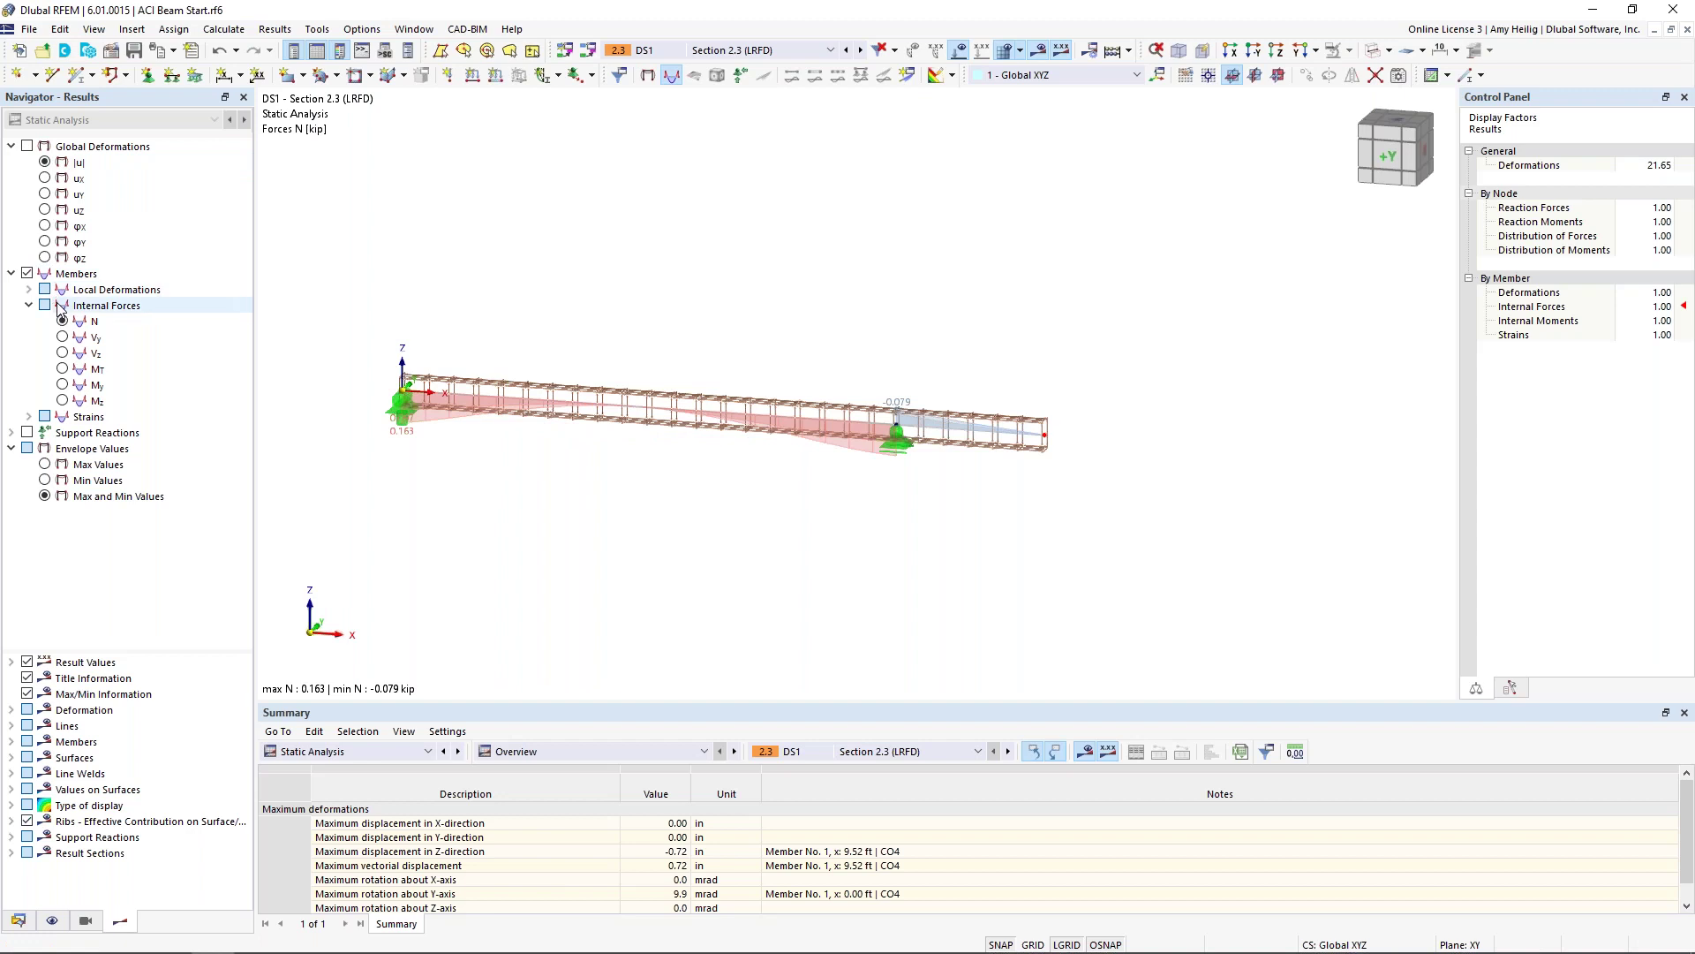
{"action": "scroll", "coordinate": [716, 491], "scroll_direction": "up", "scroll_amount": 3}
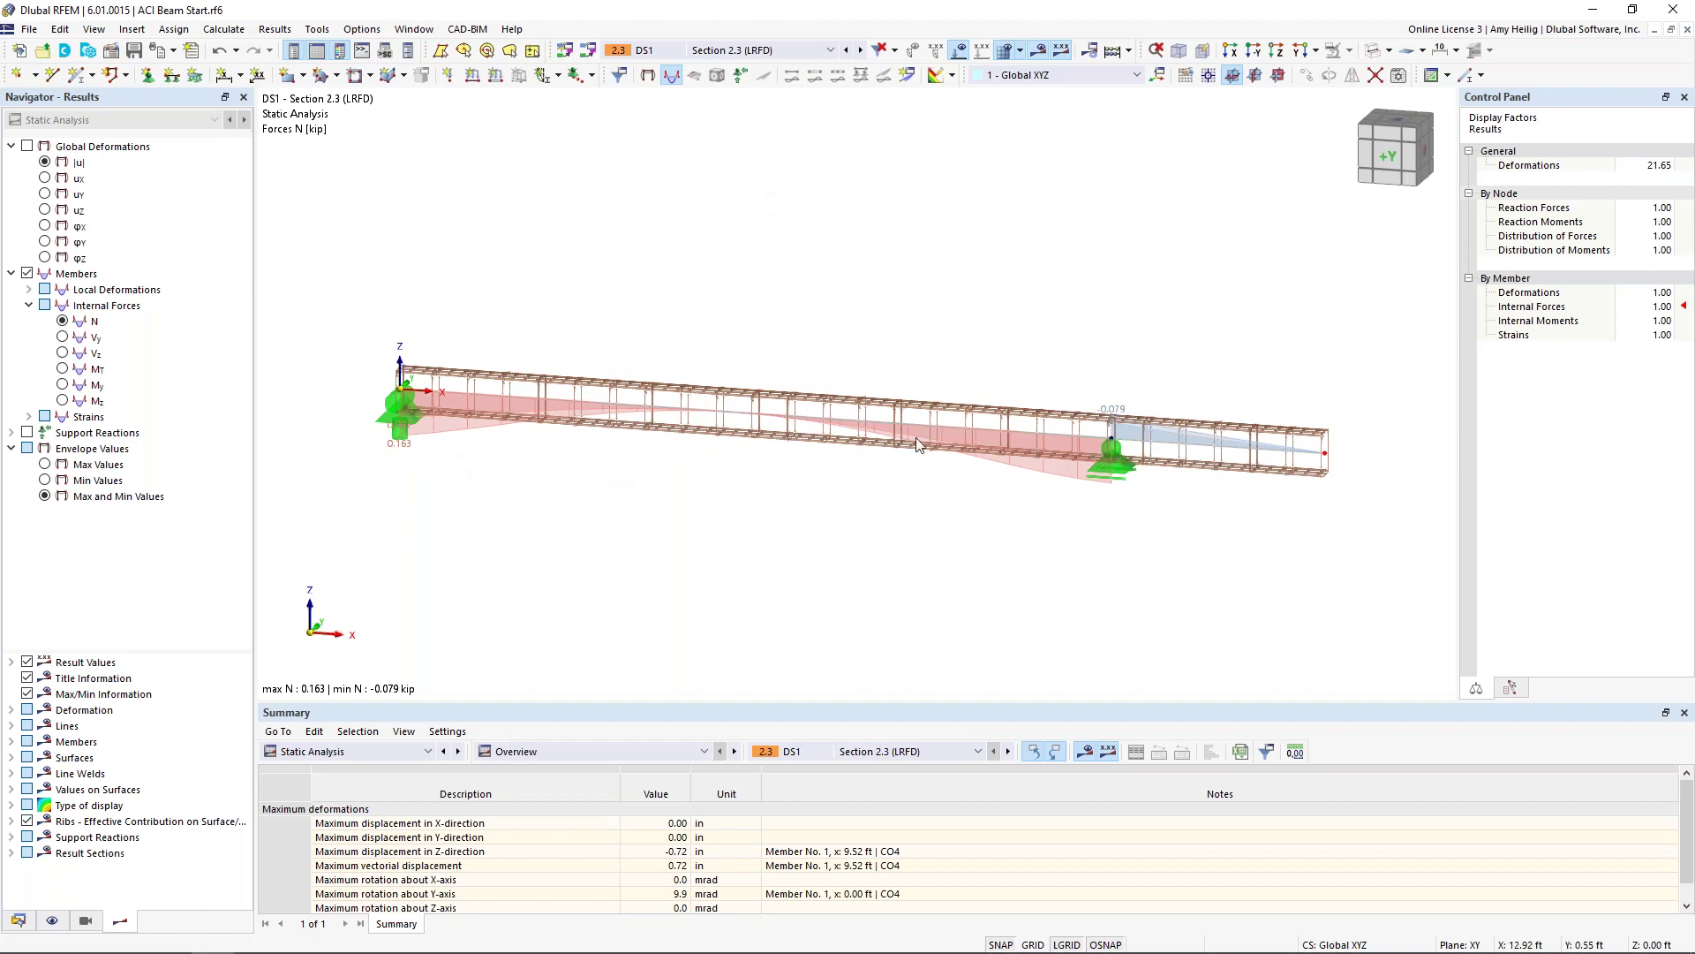
{"action": "left_click", "coordinate": [62, 353]}
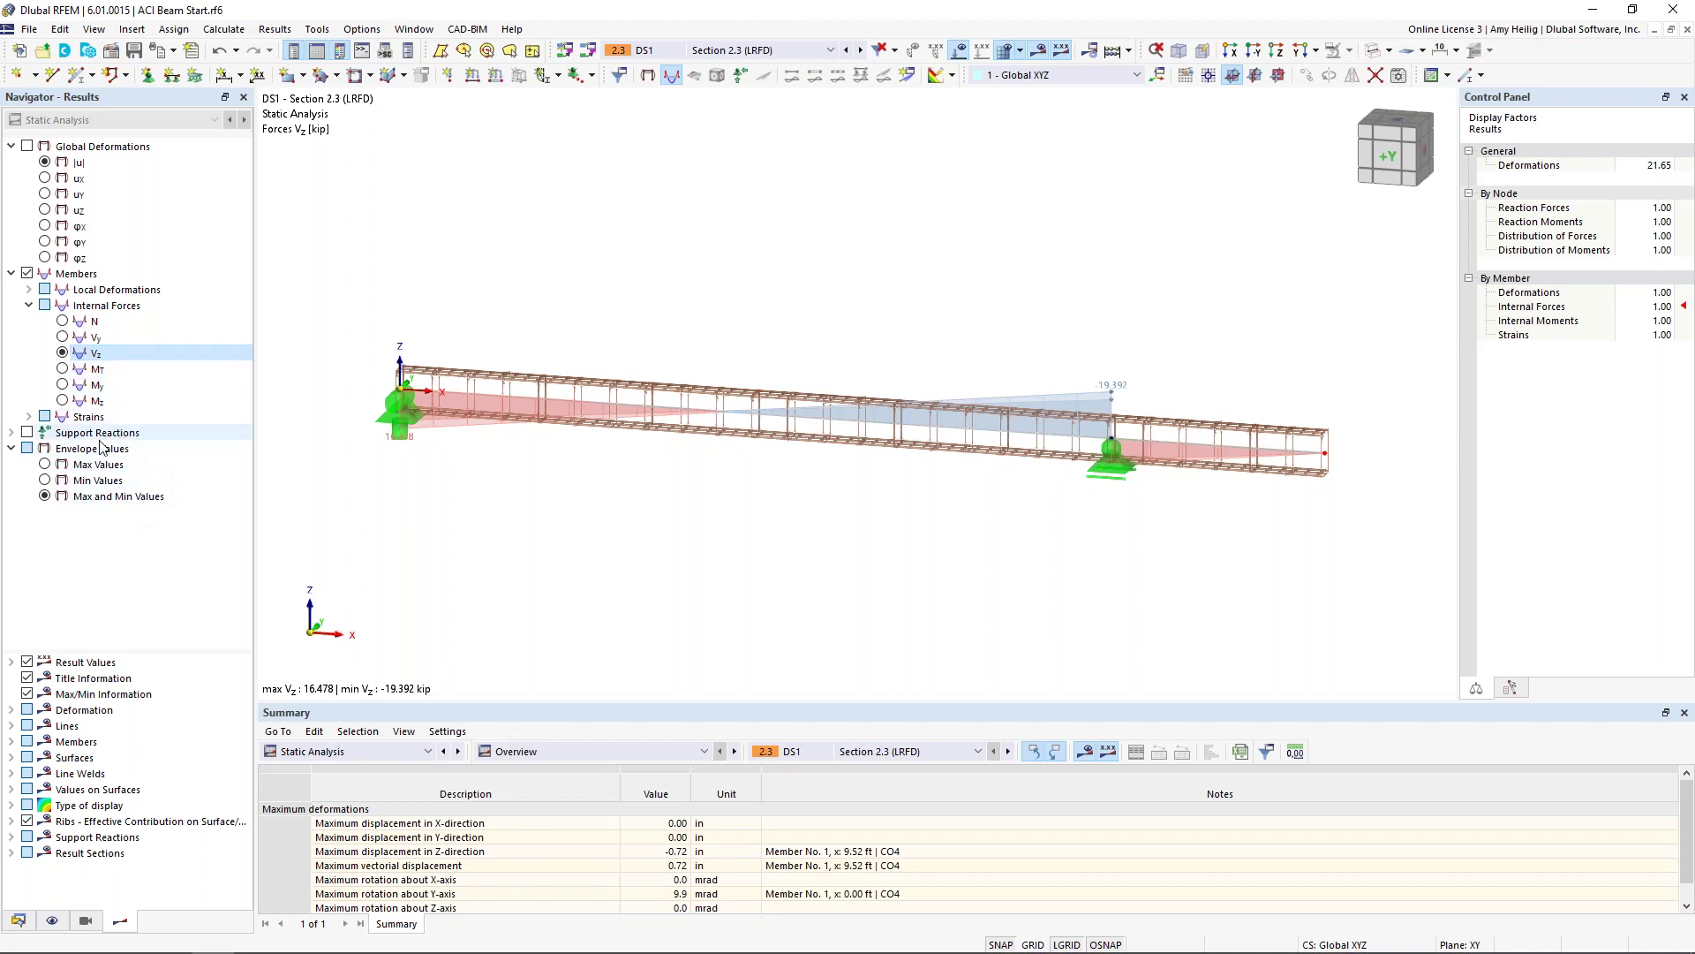
{"action": "left_click", "coordinate": [45, 465]}
{"action": "left_click", "coordinate": [45, 479]}
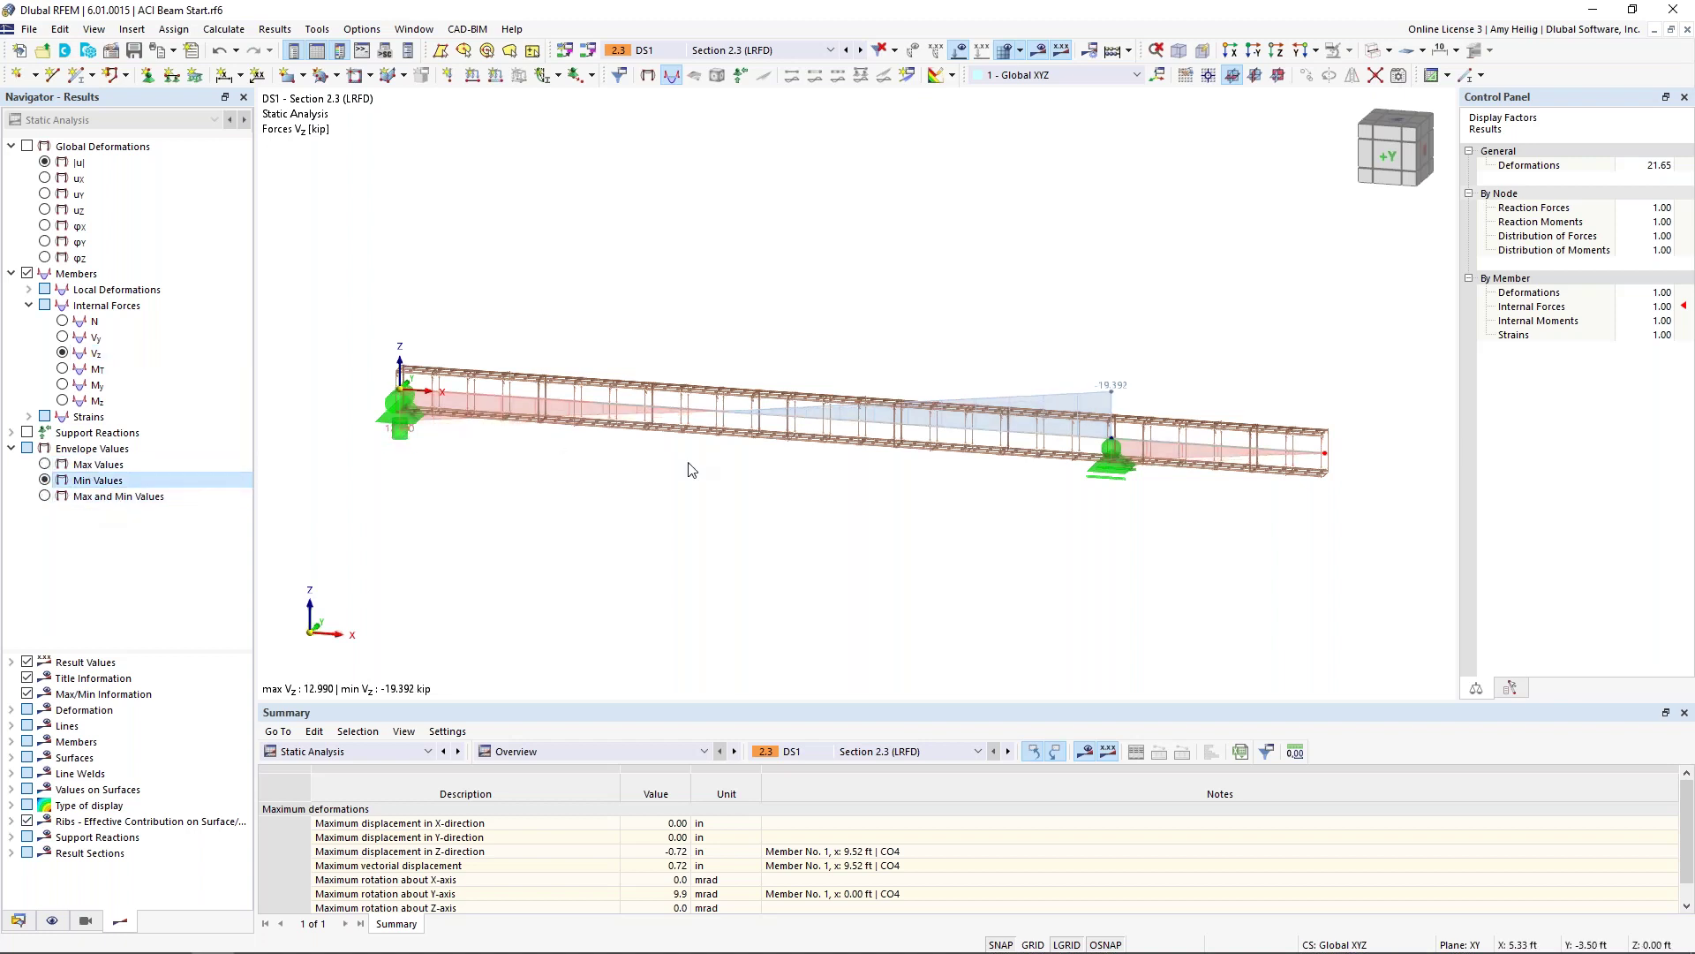
Step: Examine the bending moment My with maximum and minimum envelope values and the support reactions, and hide the results
{"action": "left_click", "coordinate": [63, 385]}
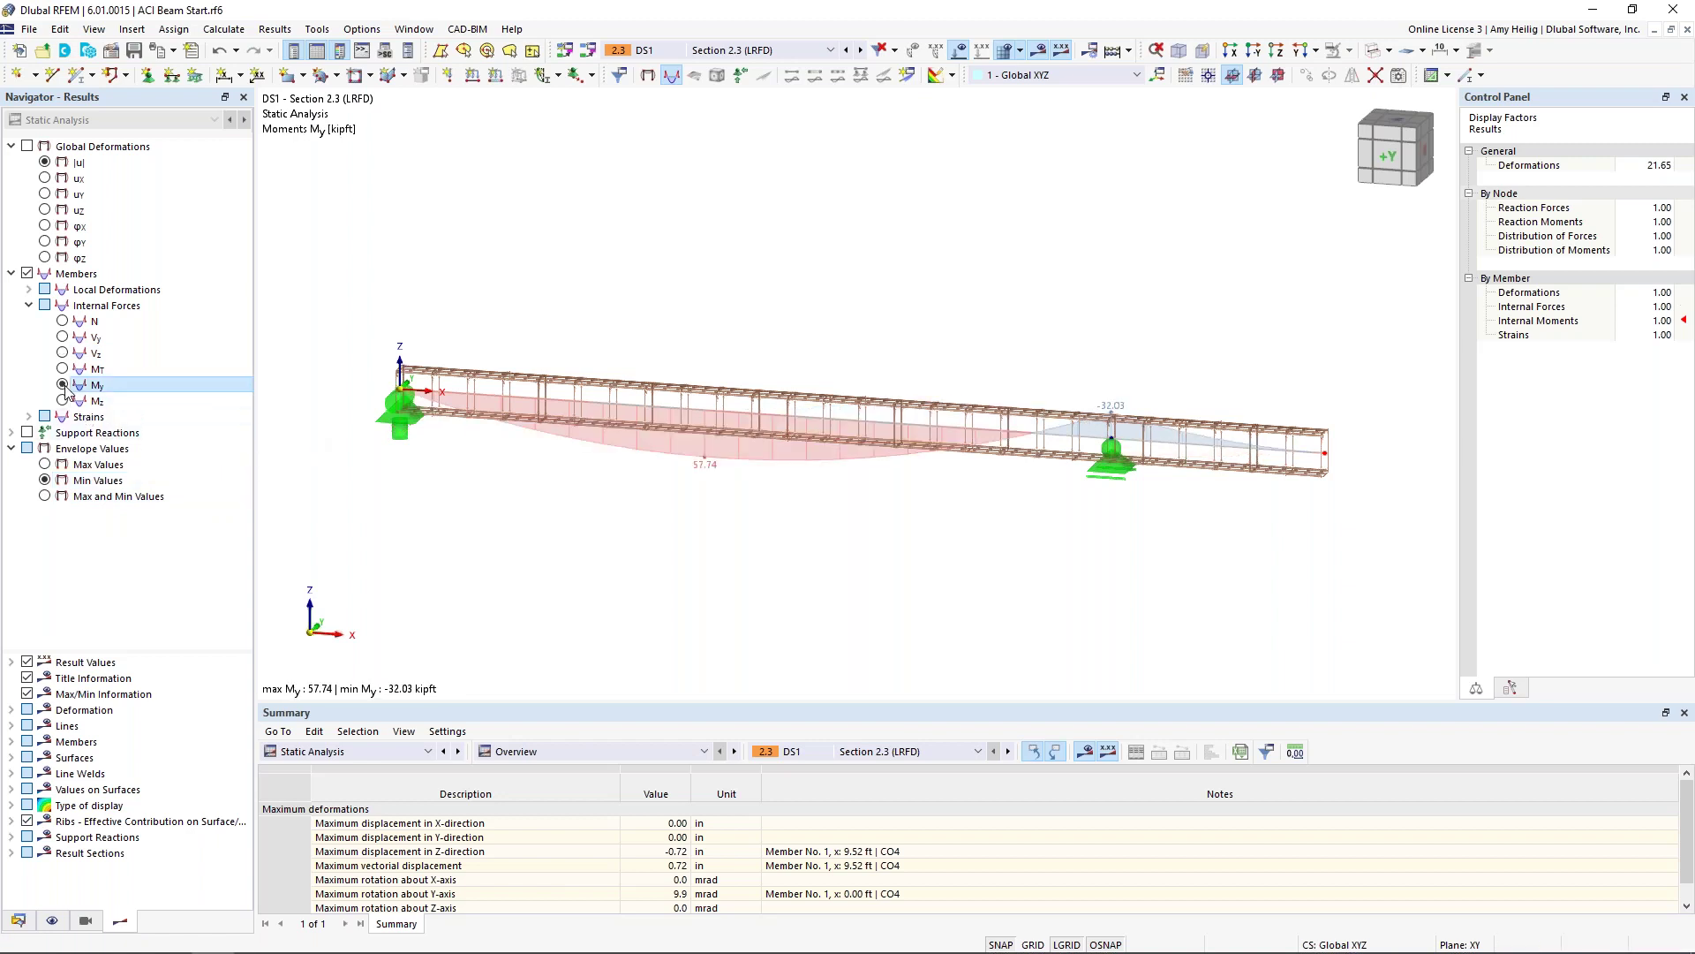
{"action": "left_click", "coordinate": [45, 496]}
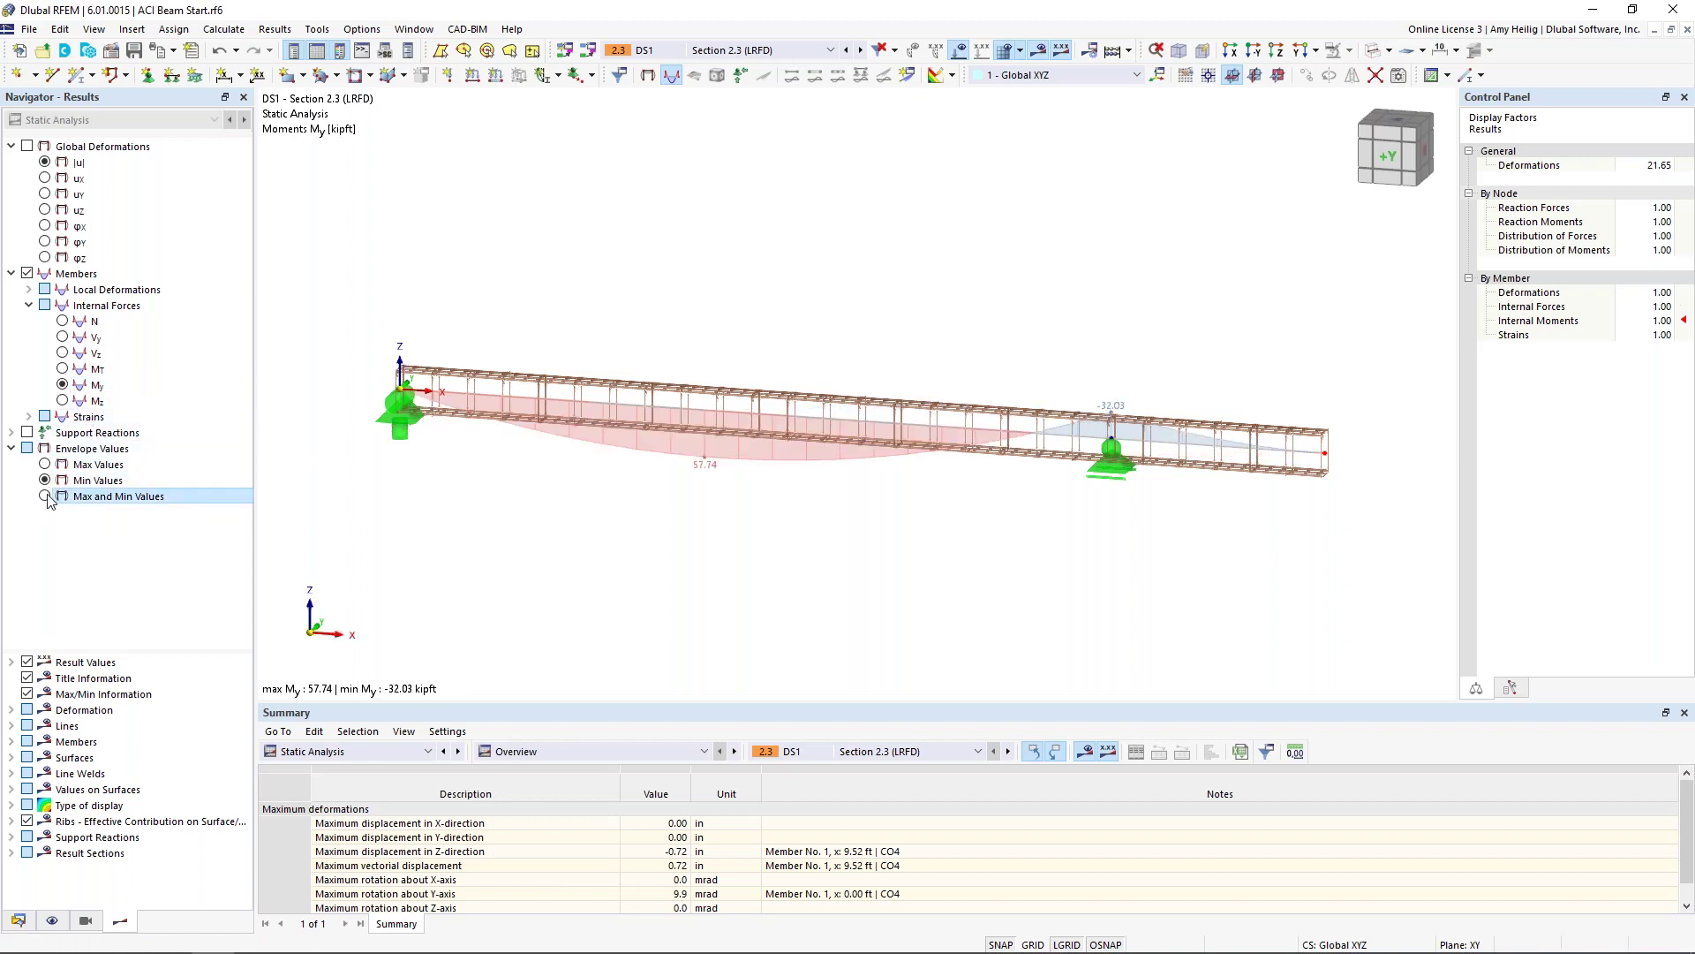
{"action": "left_click", "coordinate": [28, 432]}
{"action": "middle_click_drag", "start_coordinate": [652, 458], "coordinate": [817, 357]}
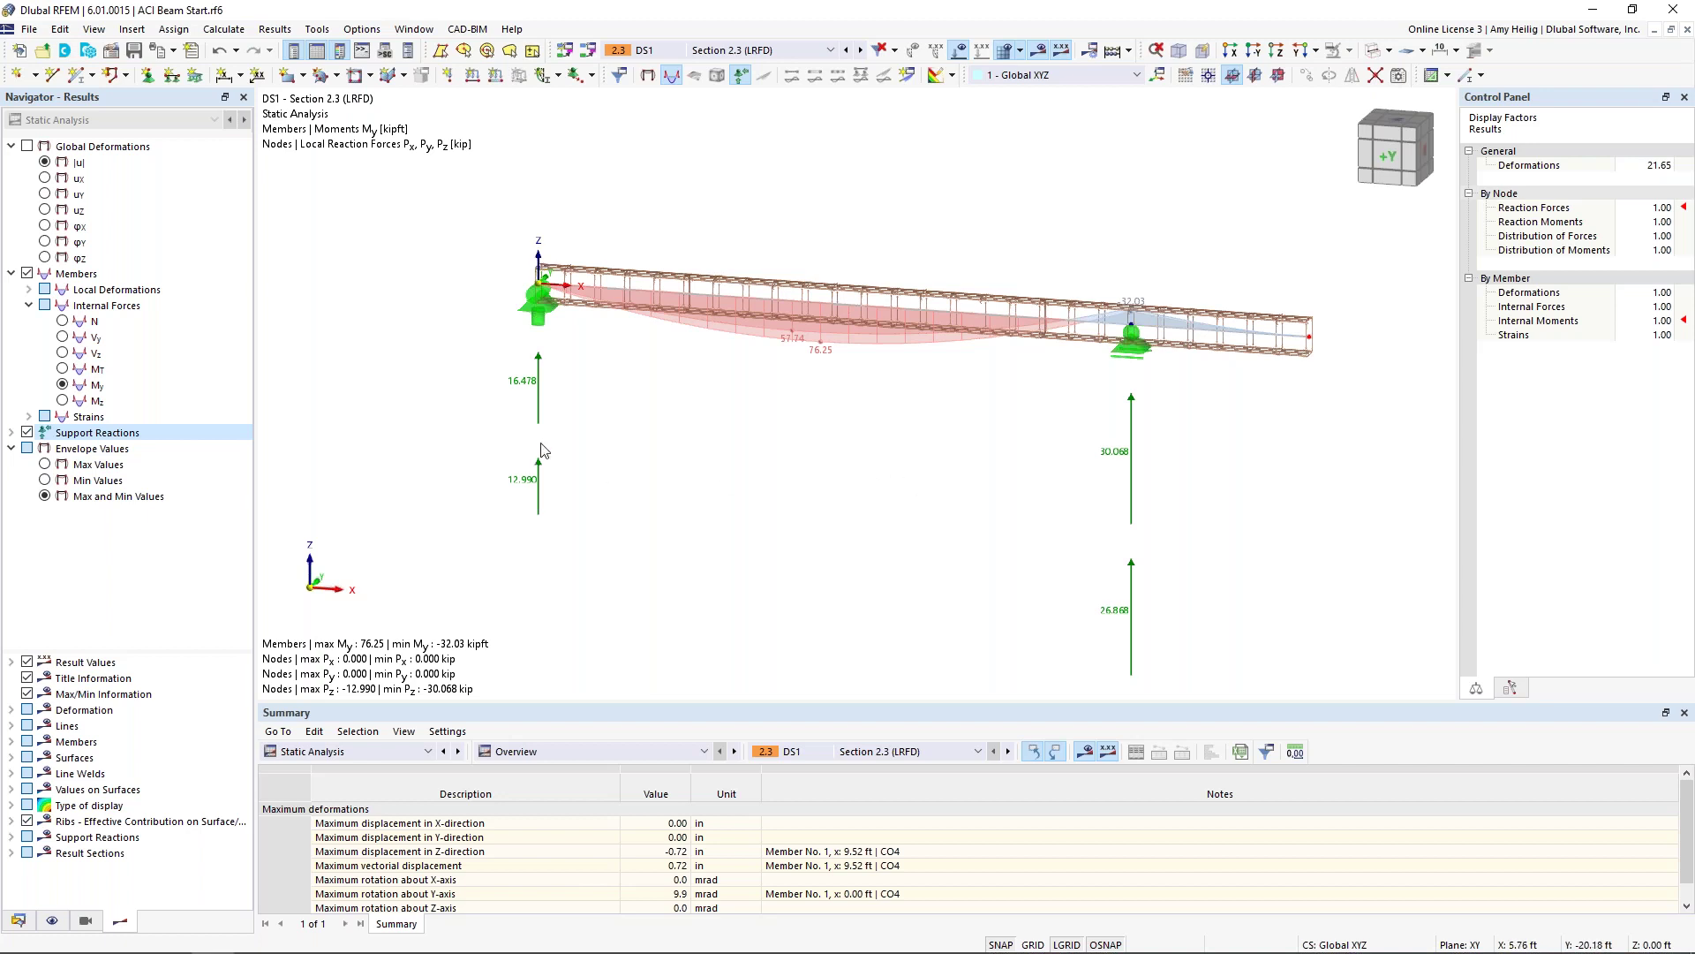
{"action": "left_click", "coordinate": [1038, 51]}
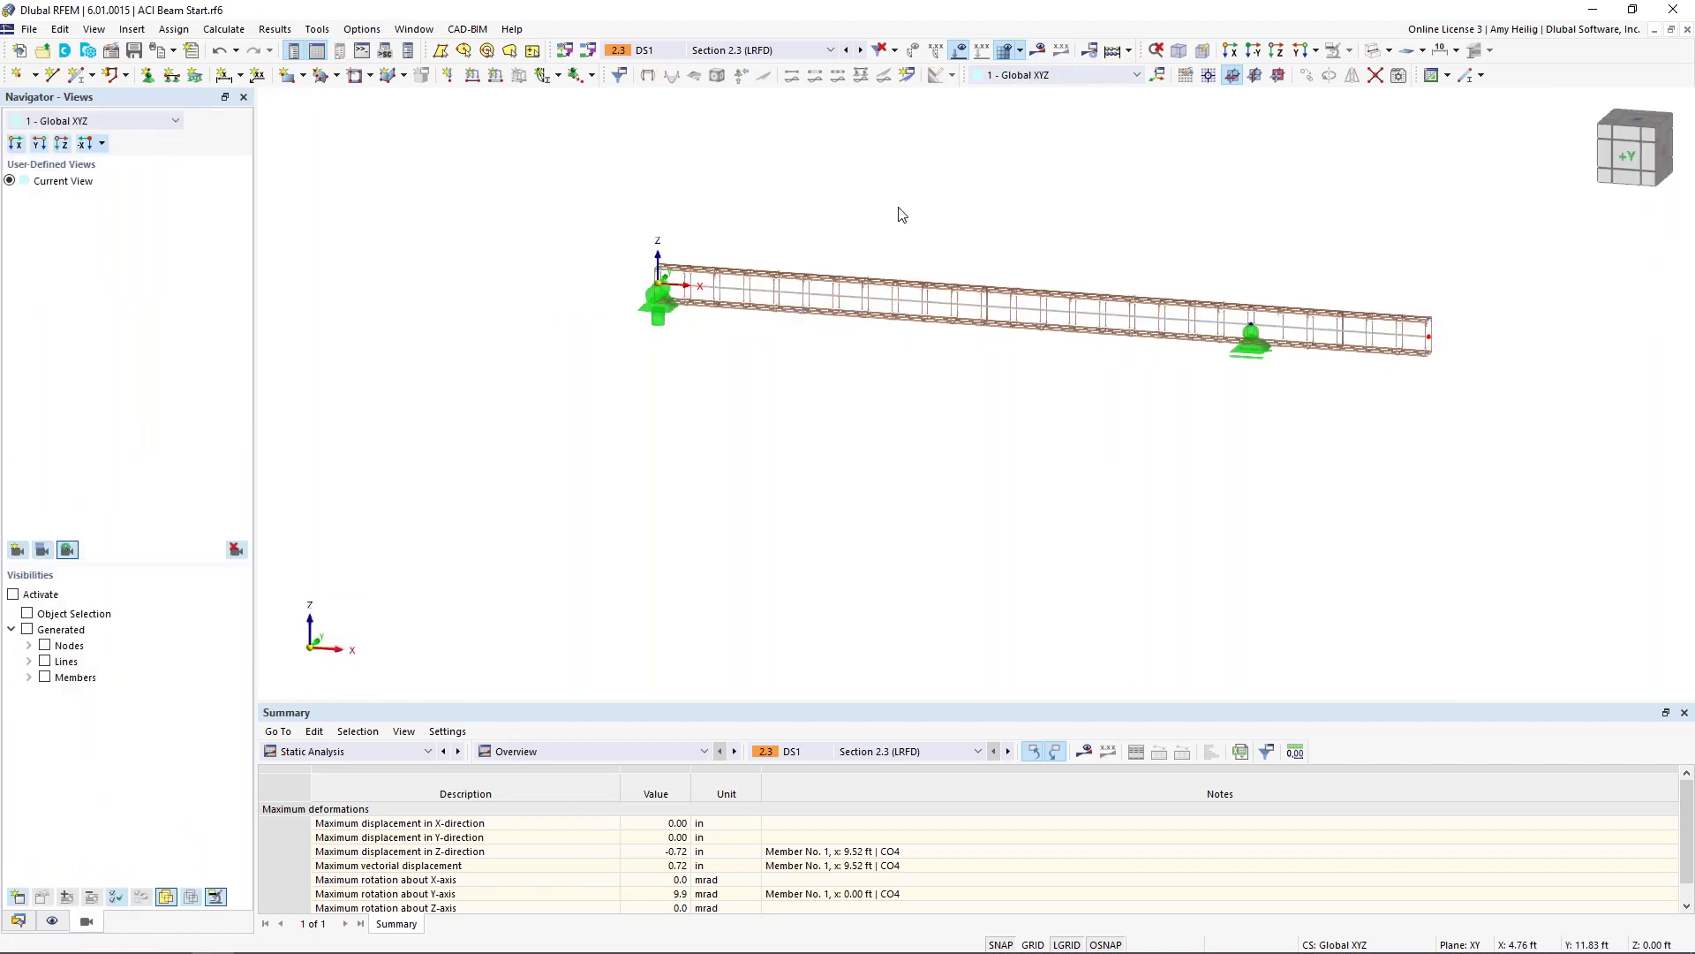
Step: Open the beam member for editing and review its concrete effective lengths, concrete cover and shear reinforcement settings
{"action": "middle_click_drag", "start_coordinate": [934, 265], "coordinate": [829, 298]}
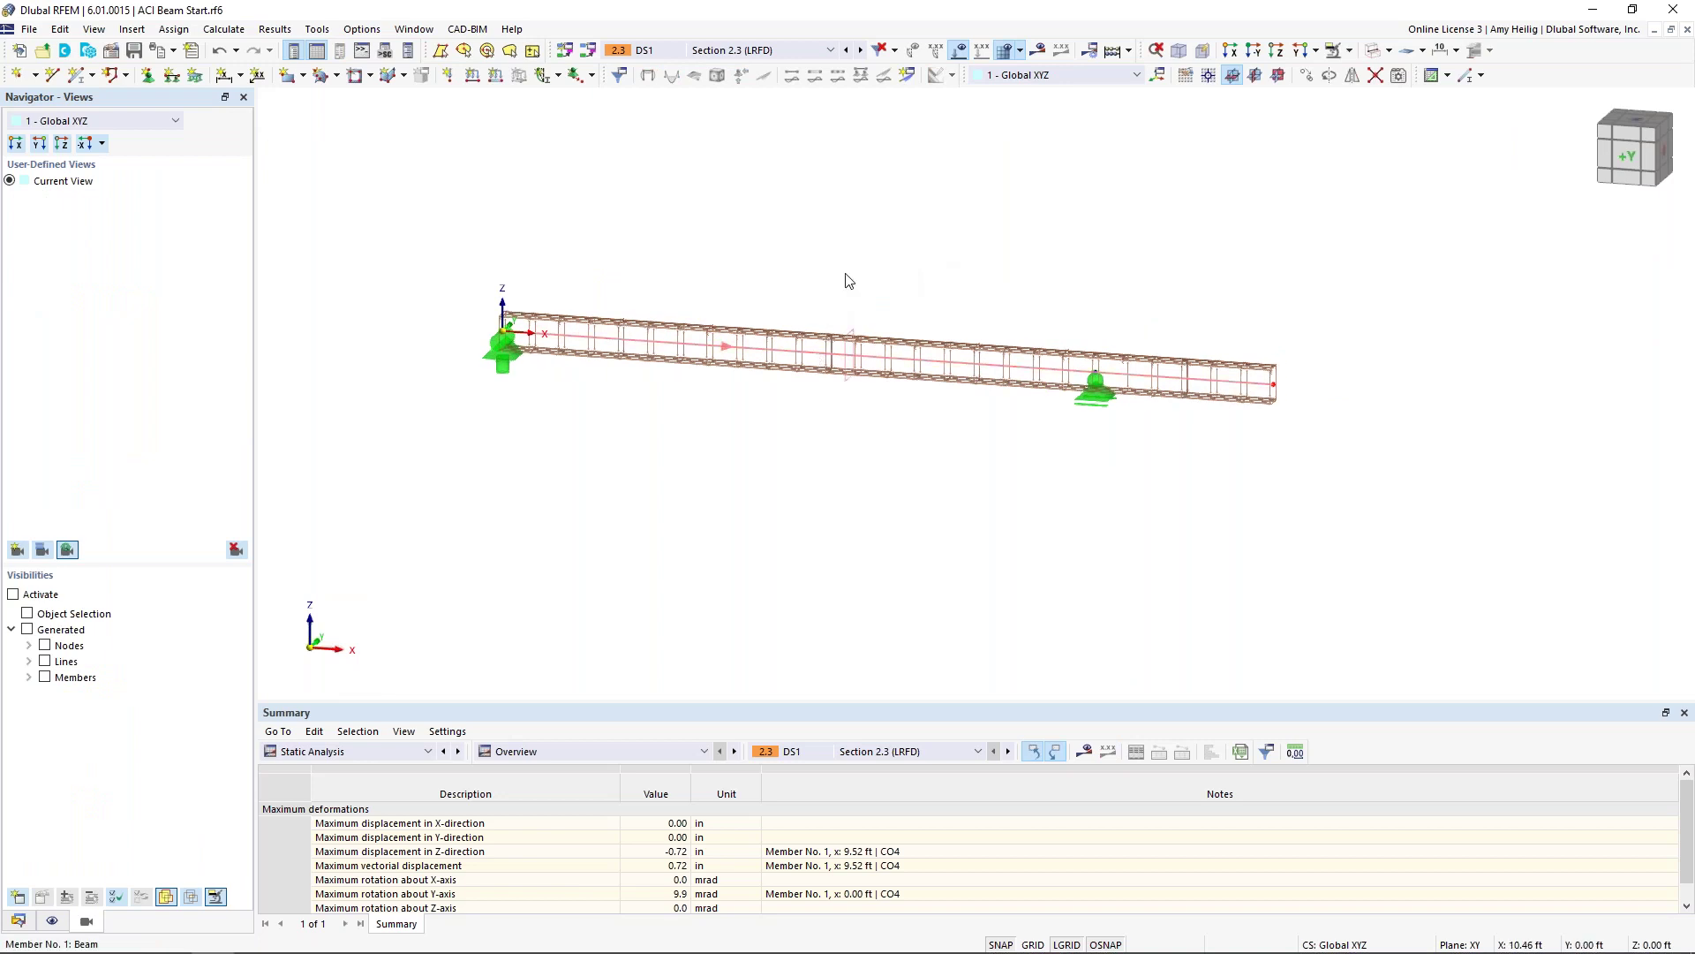
{"action": "double_click", "coordinate": [812, 351]}
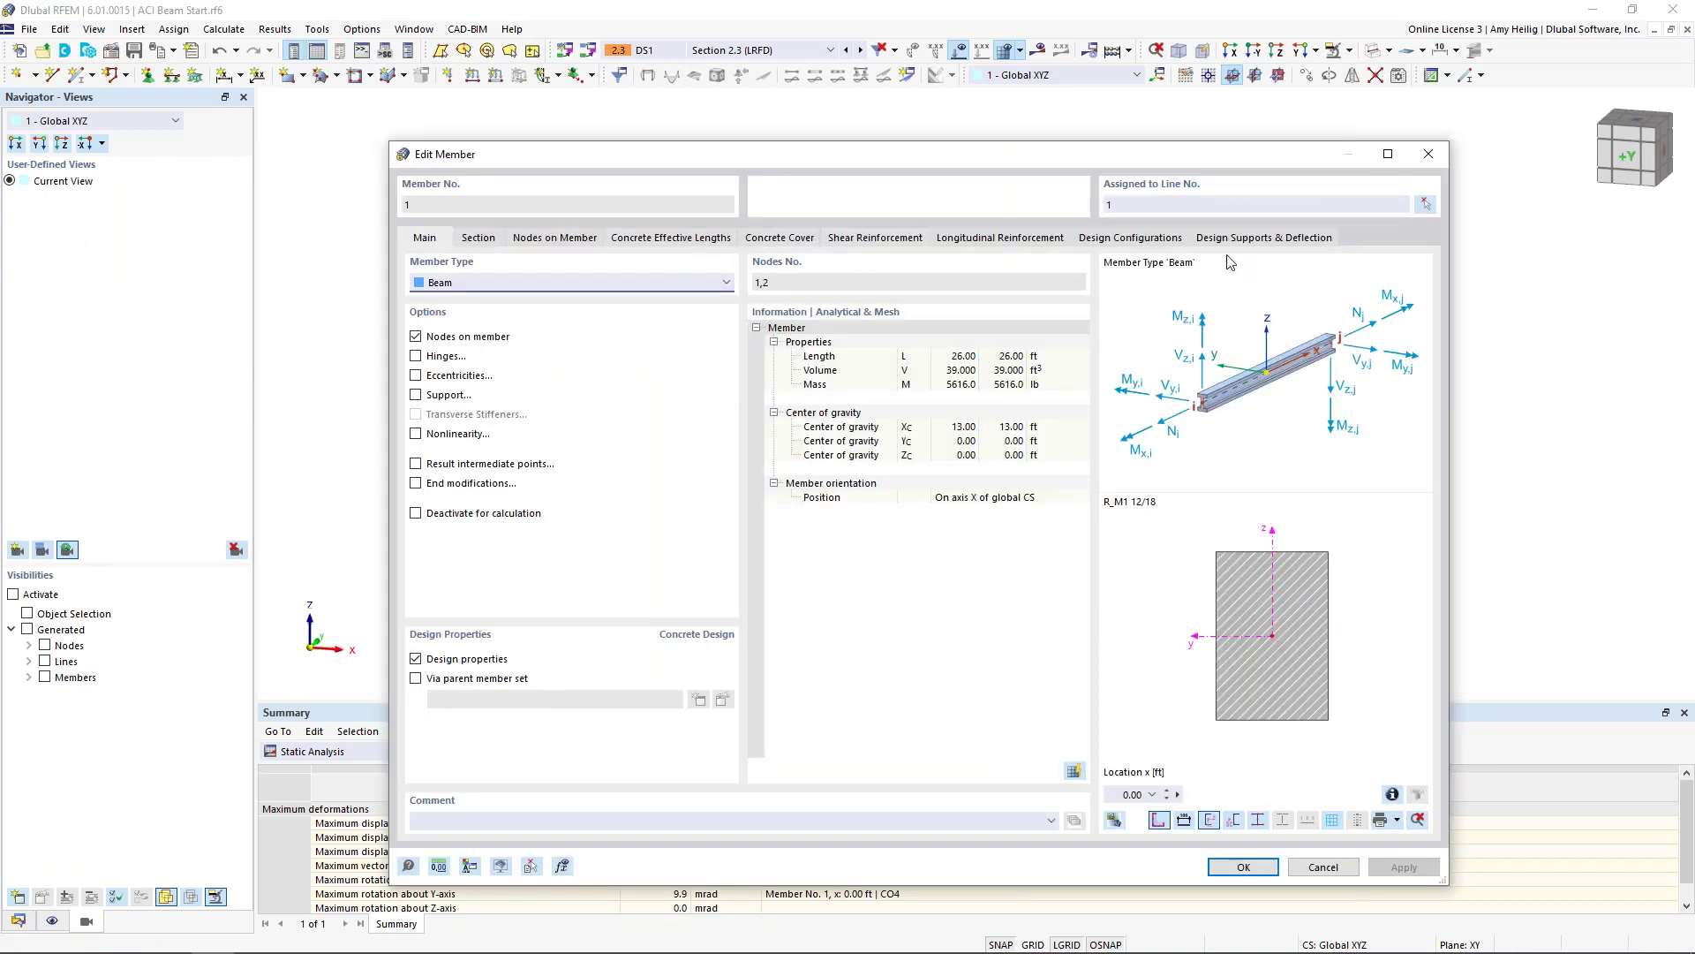
{"action": "left_click", "coordinate": [685, 244]}
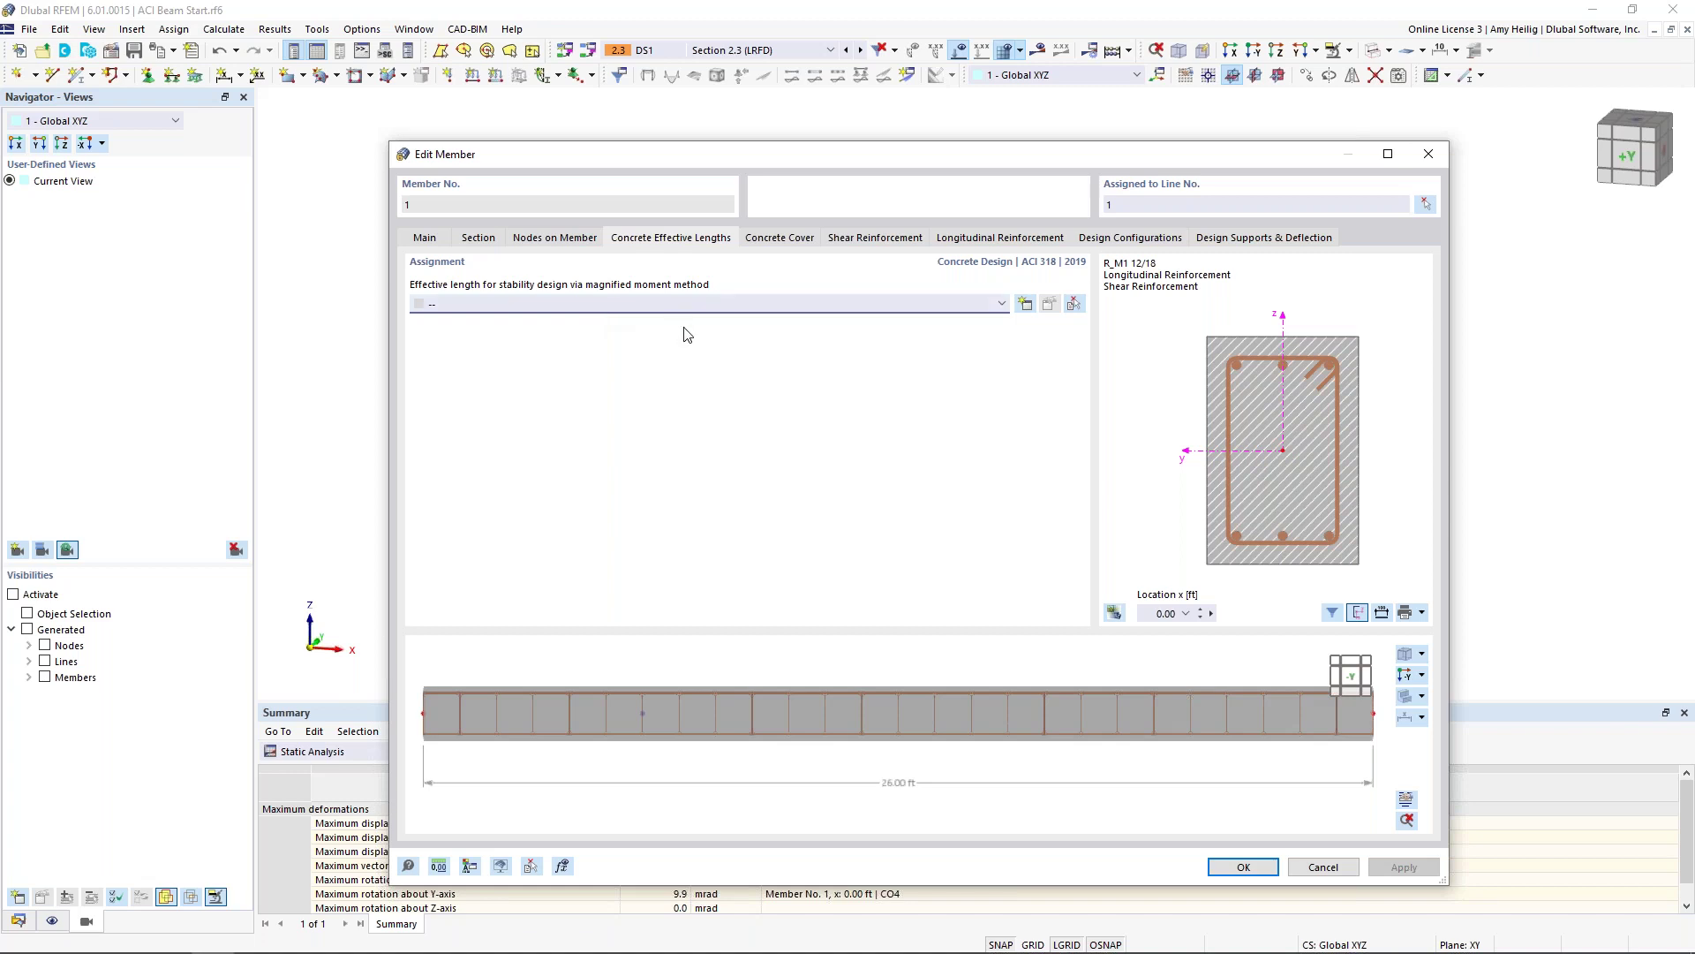
{"action": "left_click", "coordinate": [764, 244]}
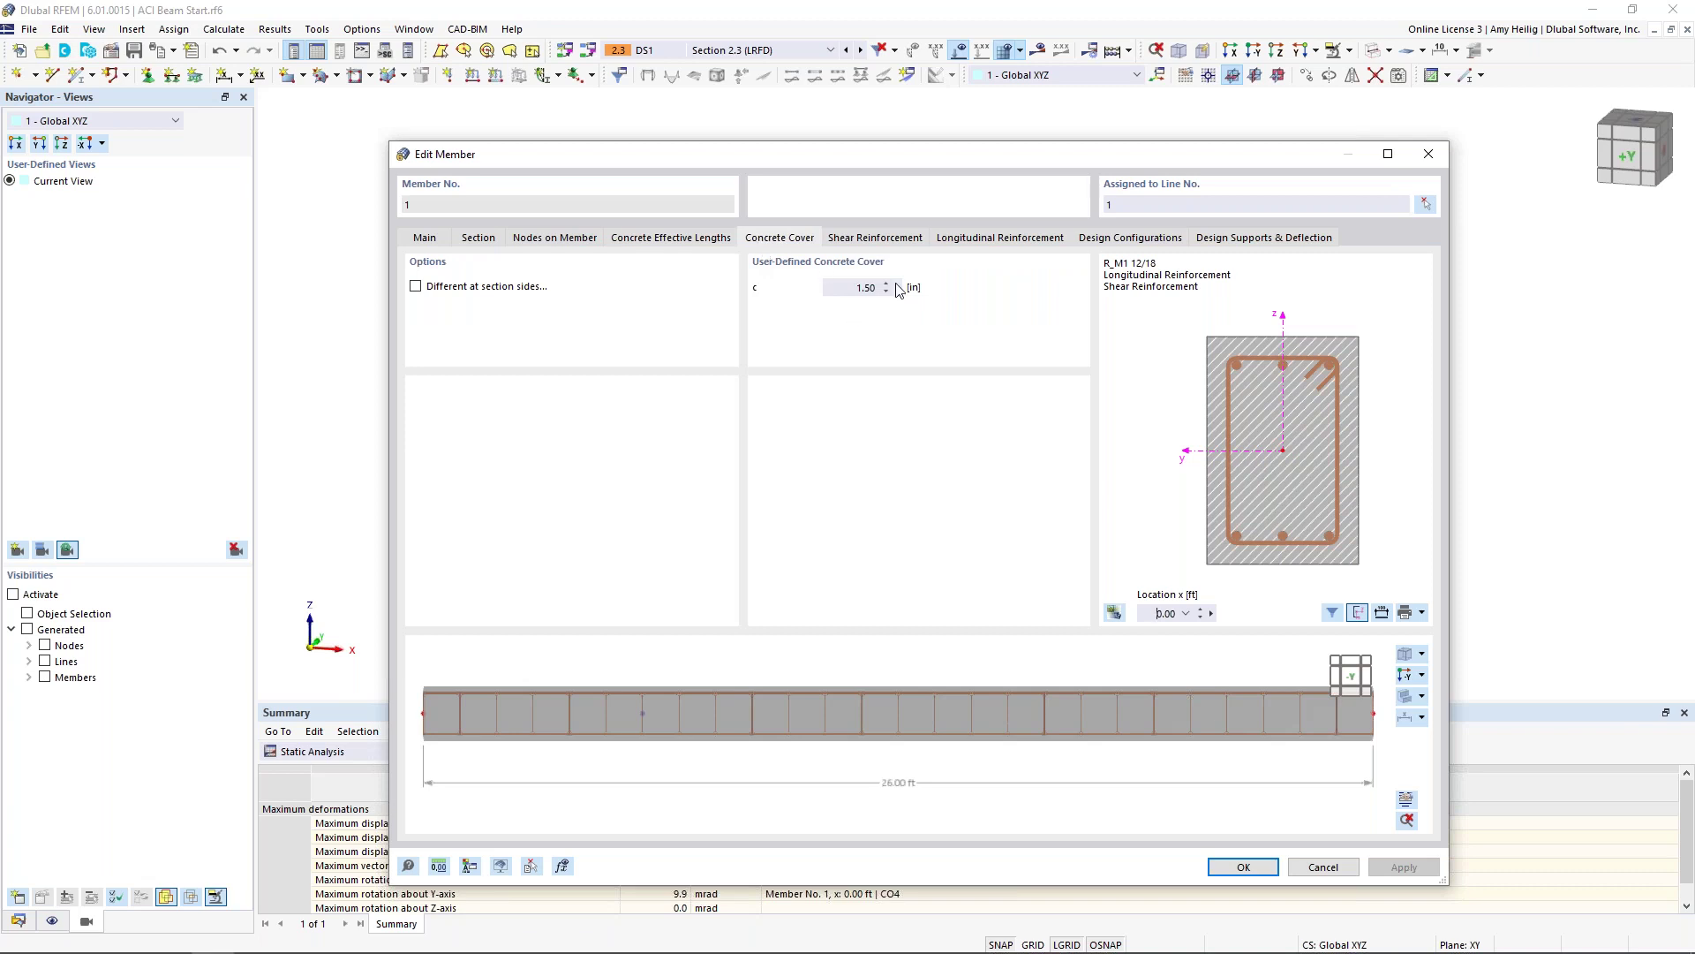
{"action": "left_click", "coordinate": [889, 246]}
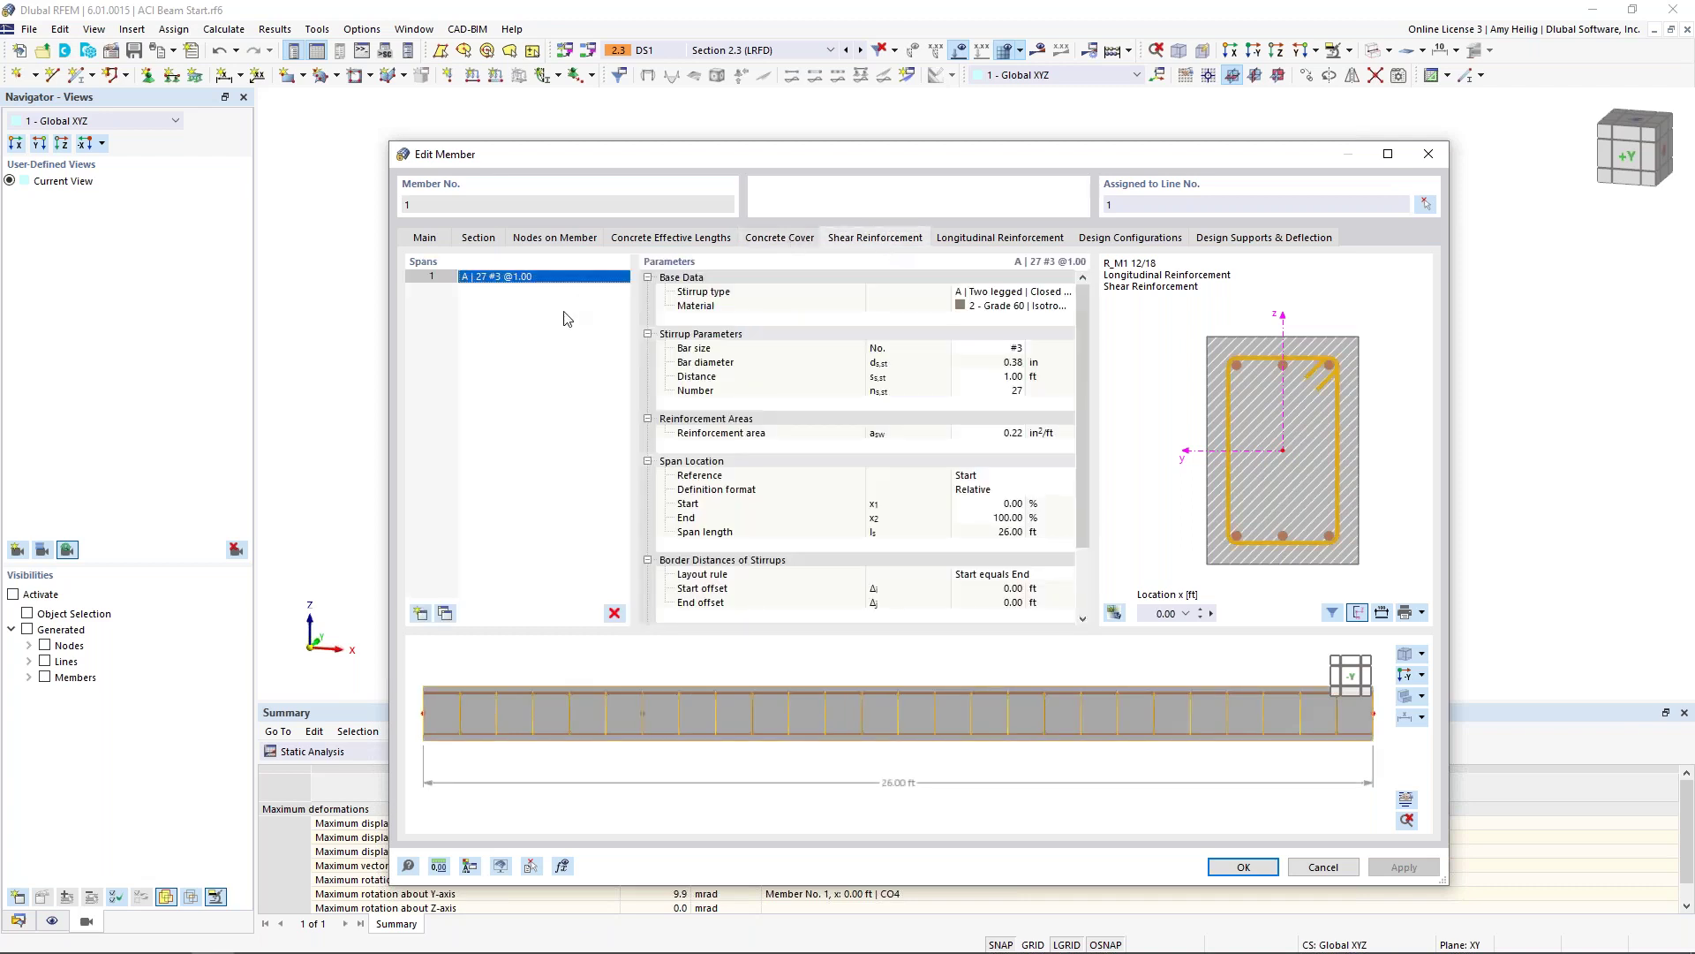
Step: Try dividing the shear reinforcement into three stirrup spans, and delete the two added spans
{"action": "left_click", "coordinate": [421, 613]}
{"action": "left_click", "coordinate": [422, 614]}
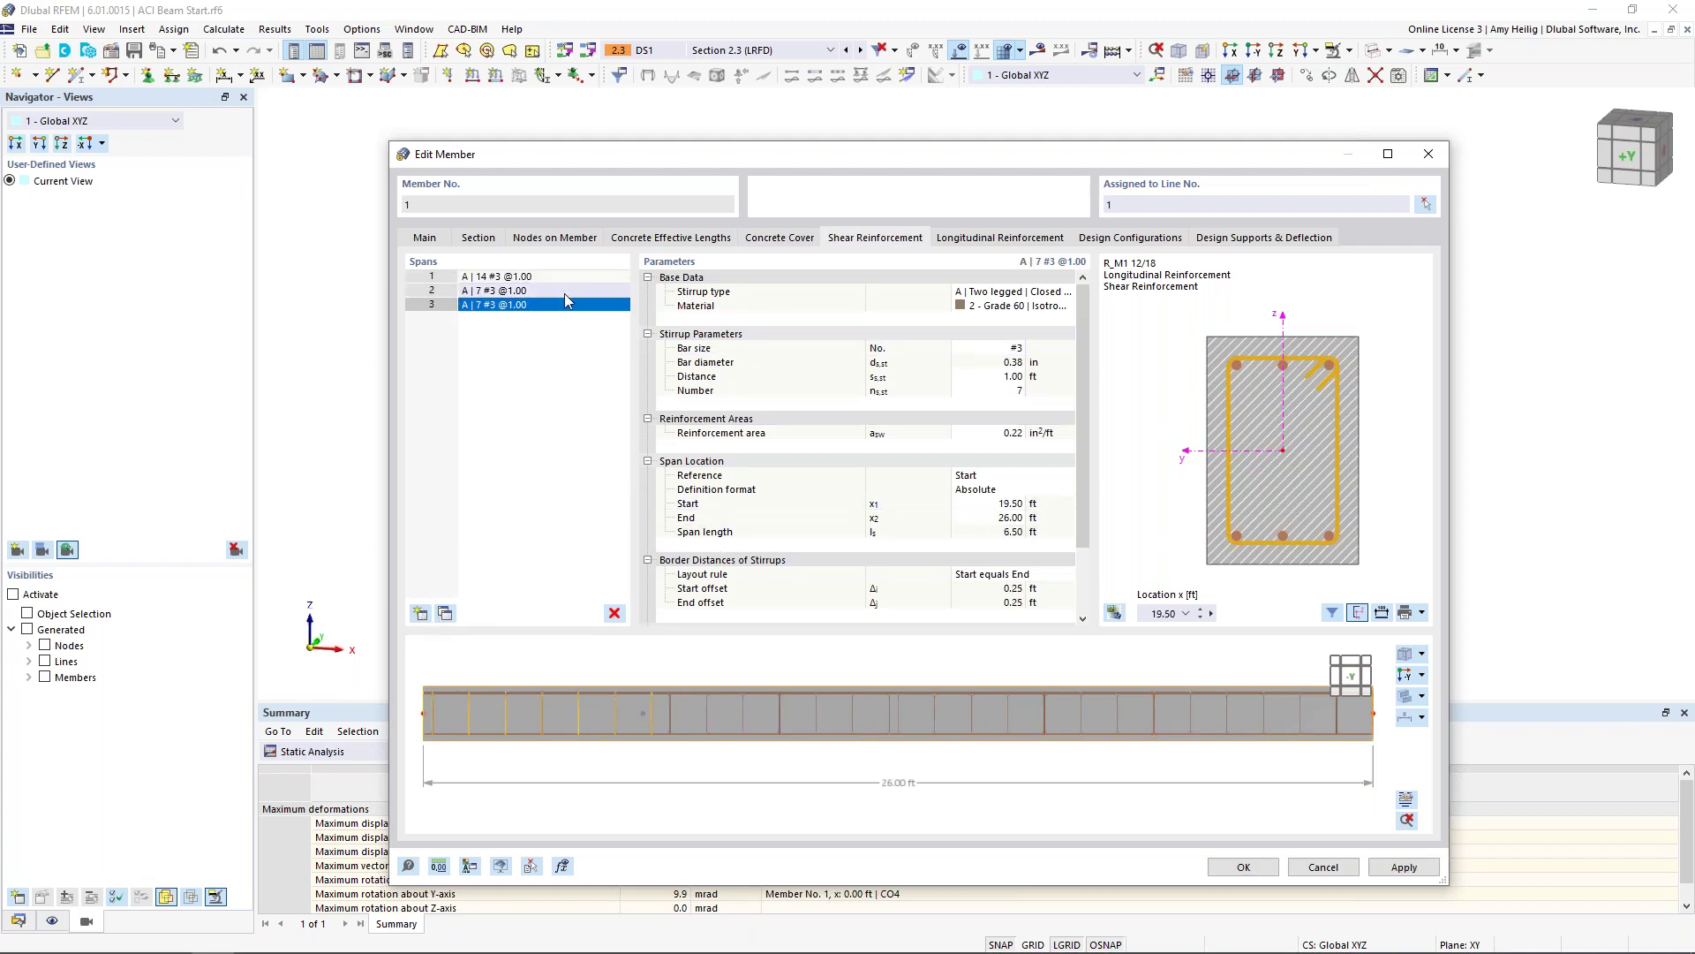
{"action": "left_click", "coordinate": [614, 612]}
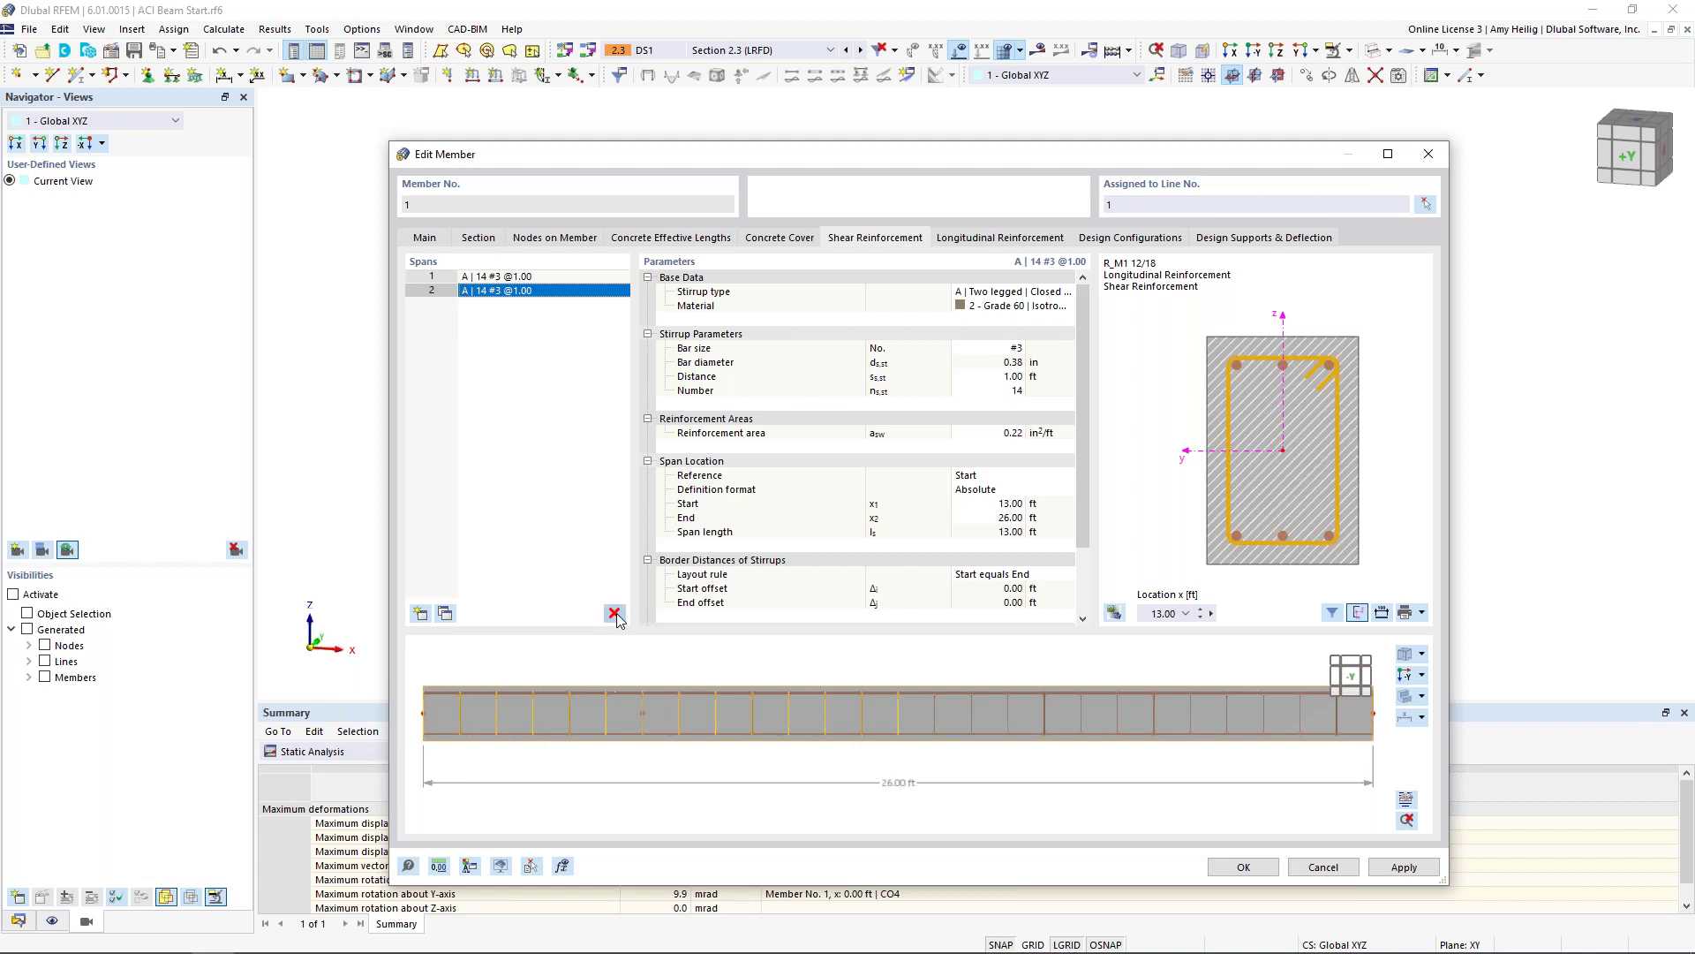
{"action": "left_click", "coordinate": [615, 613]}
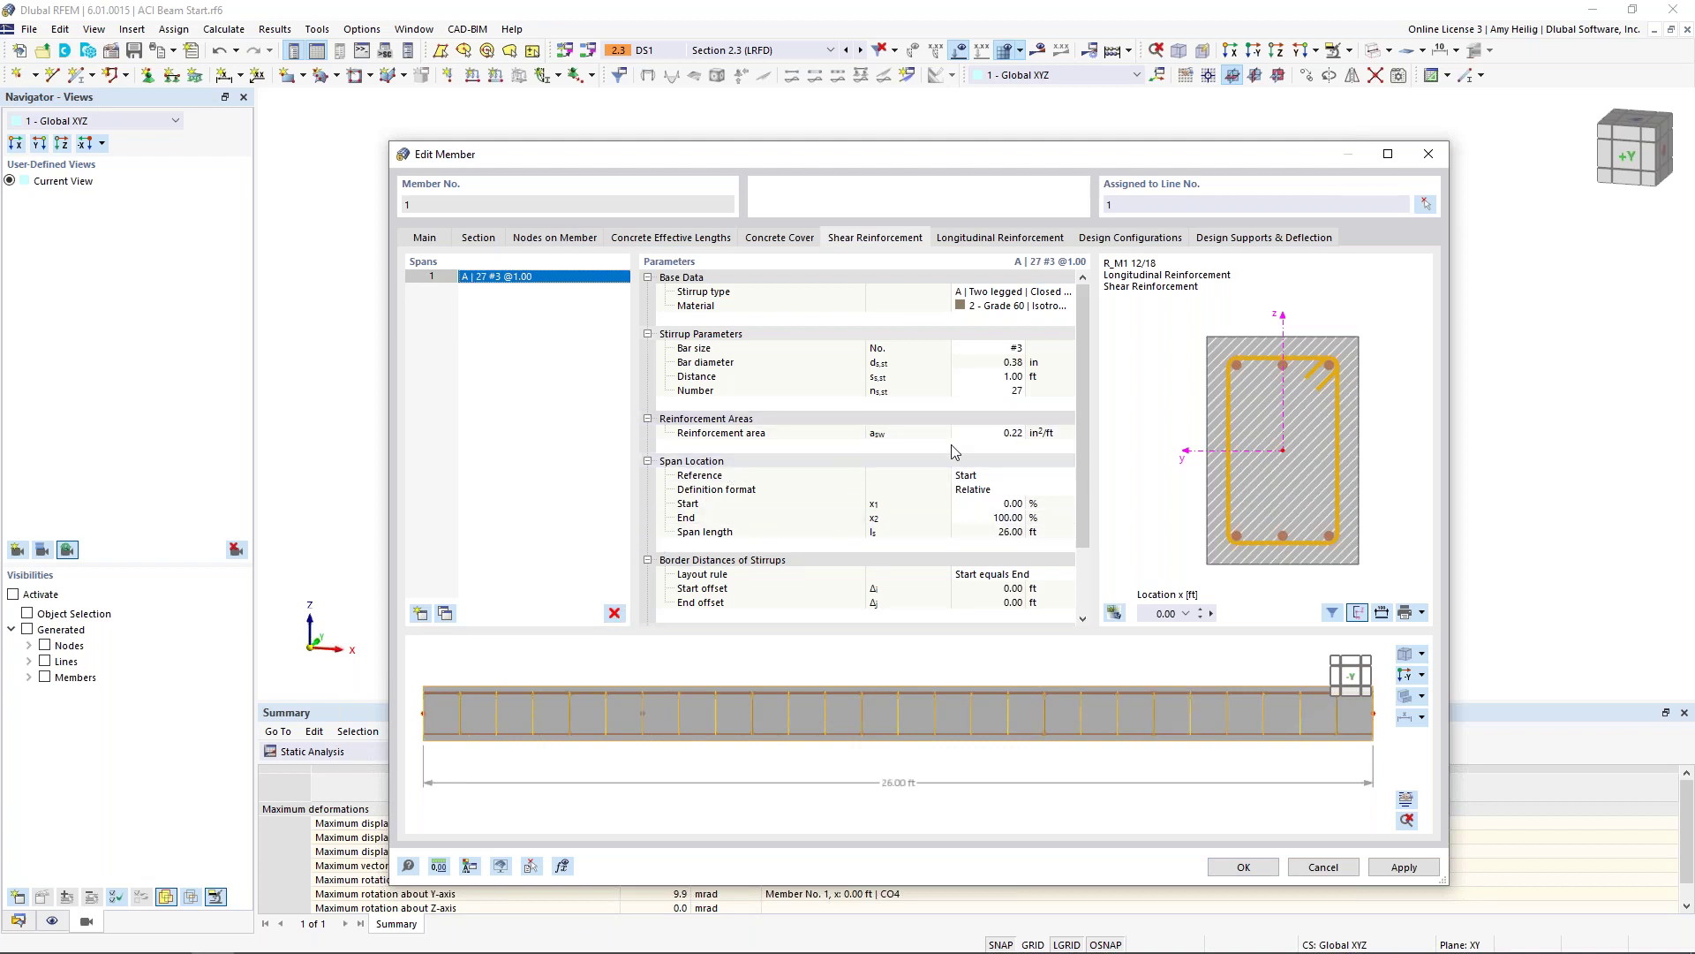
Step: Set the stirrup distance of the beam's #3 shear reinforcement to 0.5 ft
{"action": "left_click", "coordinate": [1014, 376]}
{"action": "type", "text": "0.5"}
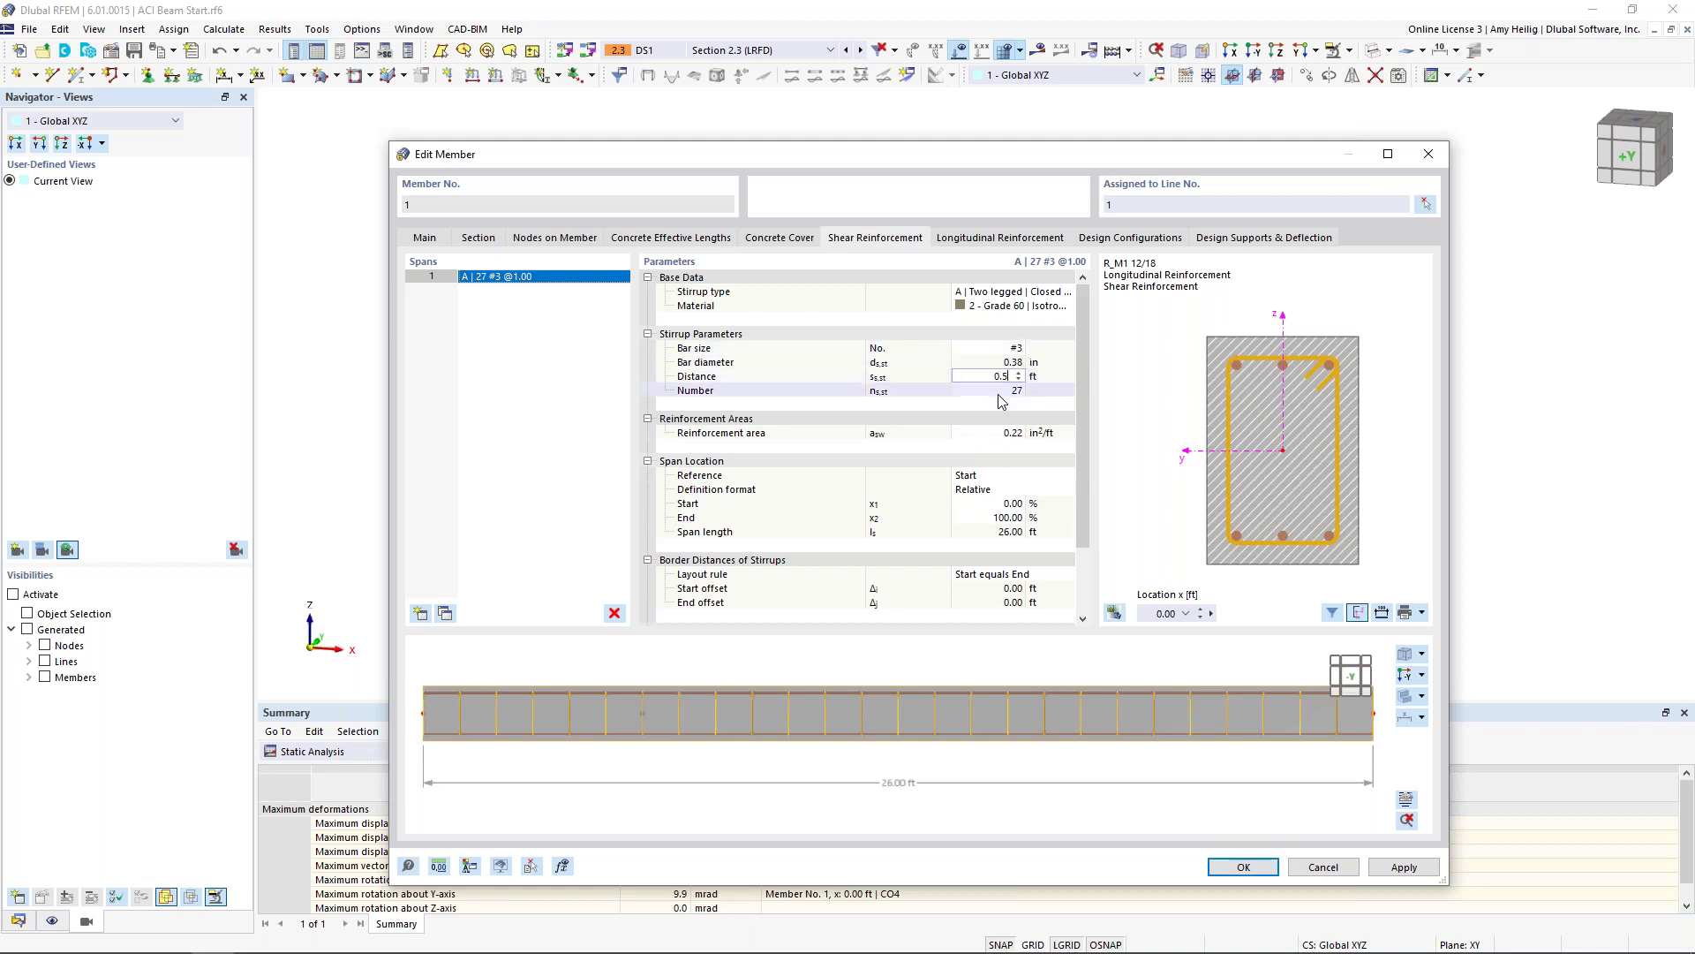
{"action": "key", "text": "Tab"}
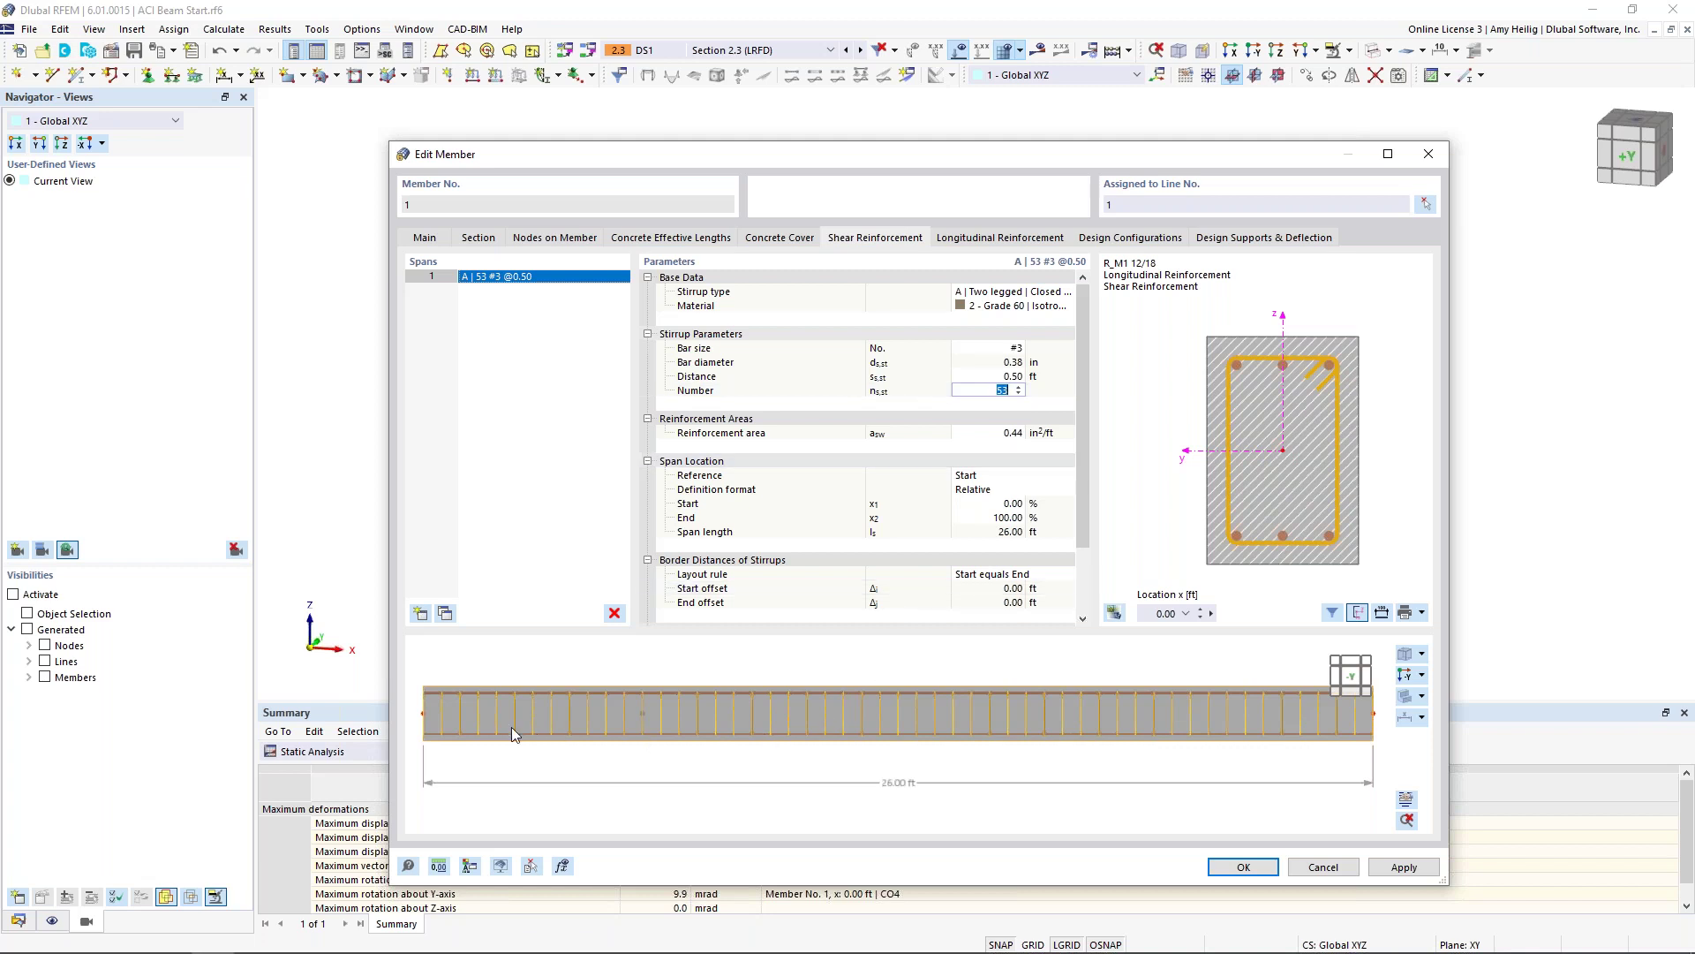
Step: Change the beam's longitudinal reinforcement to type B | Unsymmetrical and give the top side two #5 bars
{"action": "middle_click_drag", "start_coordinate": [1242, 717], "coordinate": [1143, 728]}
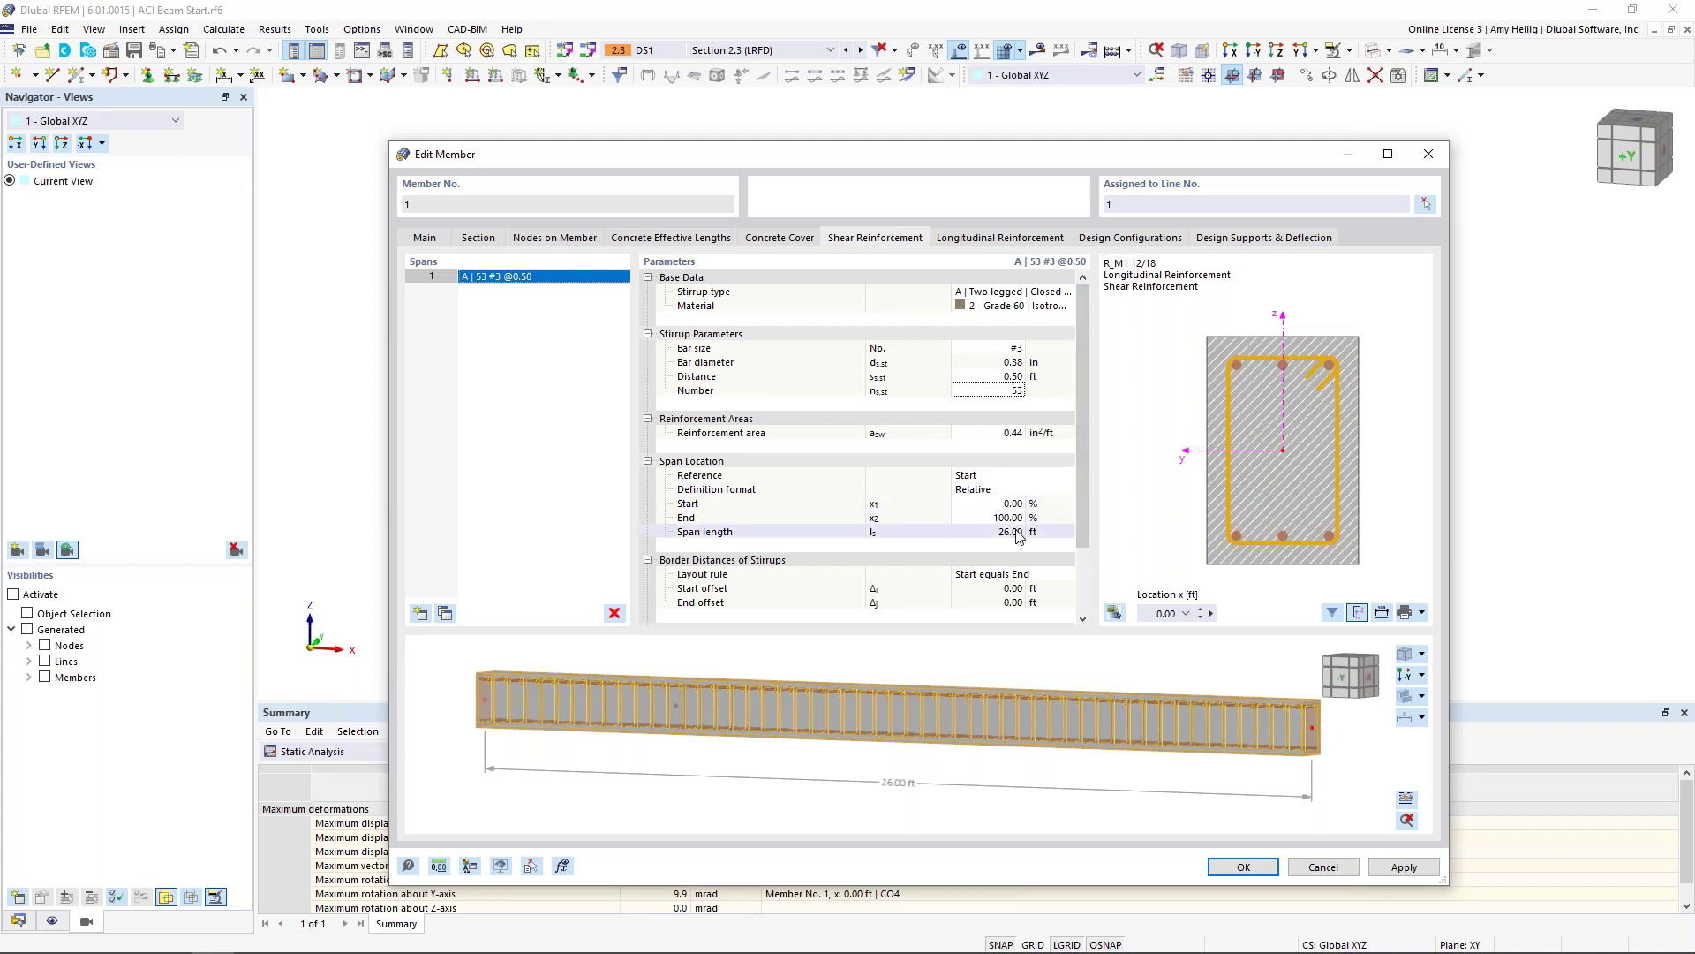
{"action": "left_click", "coordinate": [1003, 238]}
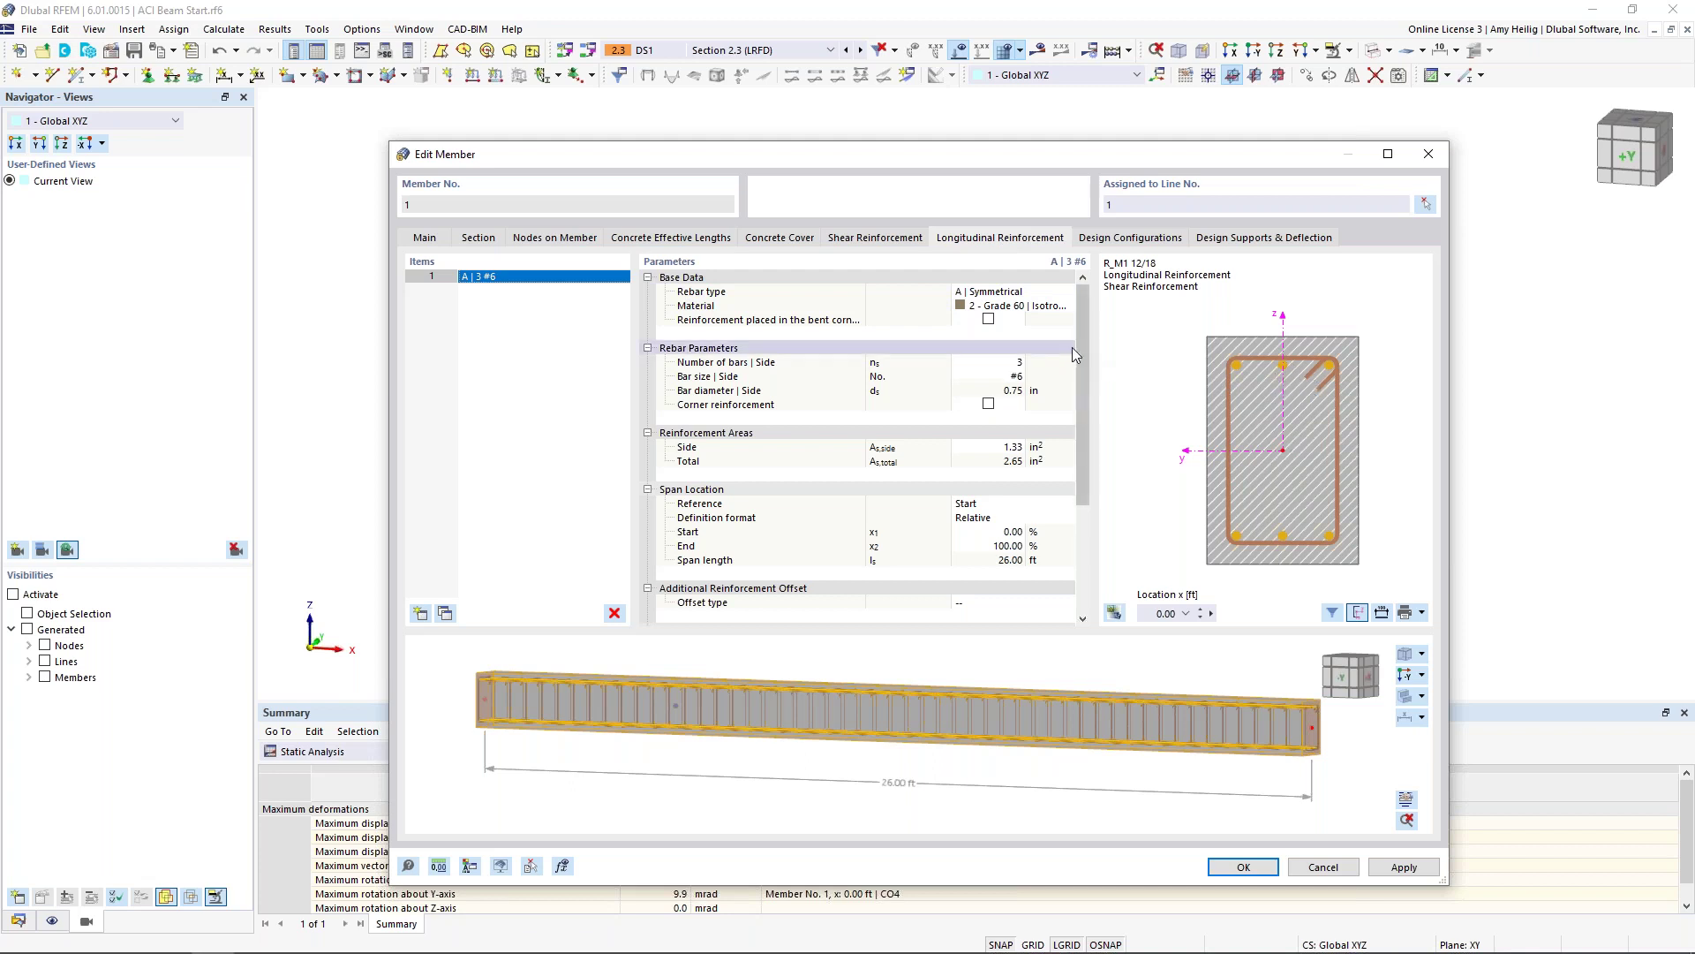
{"action": "left_click", "coordinate": [1061, 293]}
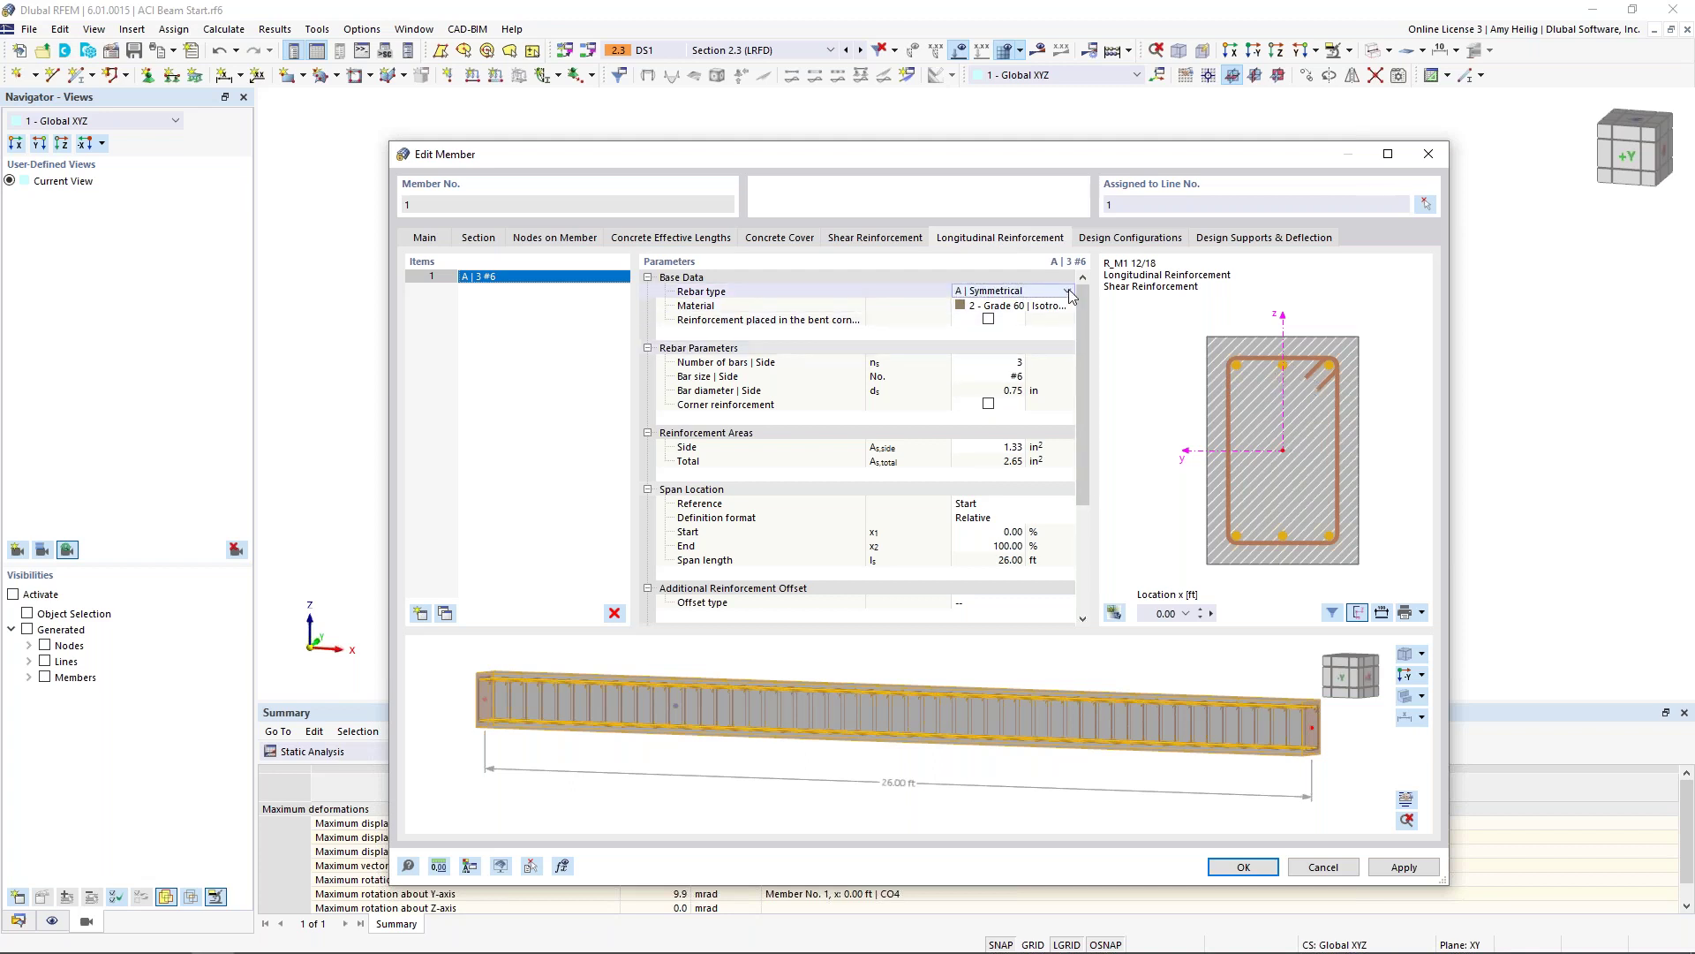
{"action": "left_click", "coordinate": [1070, 295]}
{"action": "left_click", "coordinate": [1061, 321]}
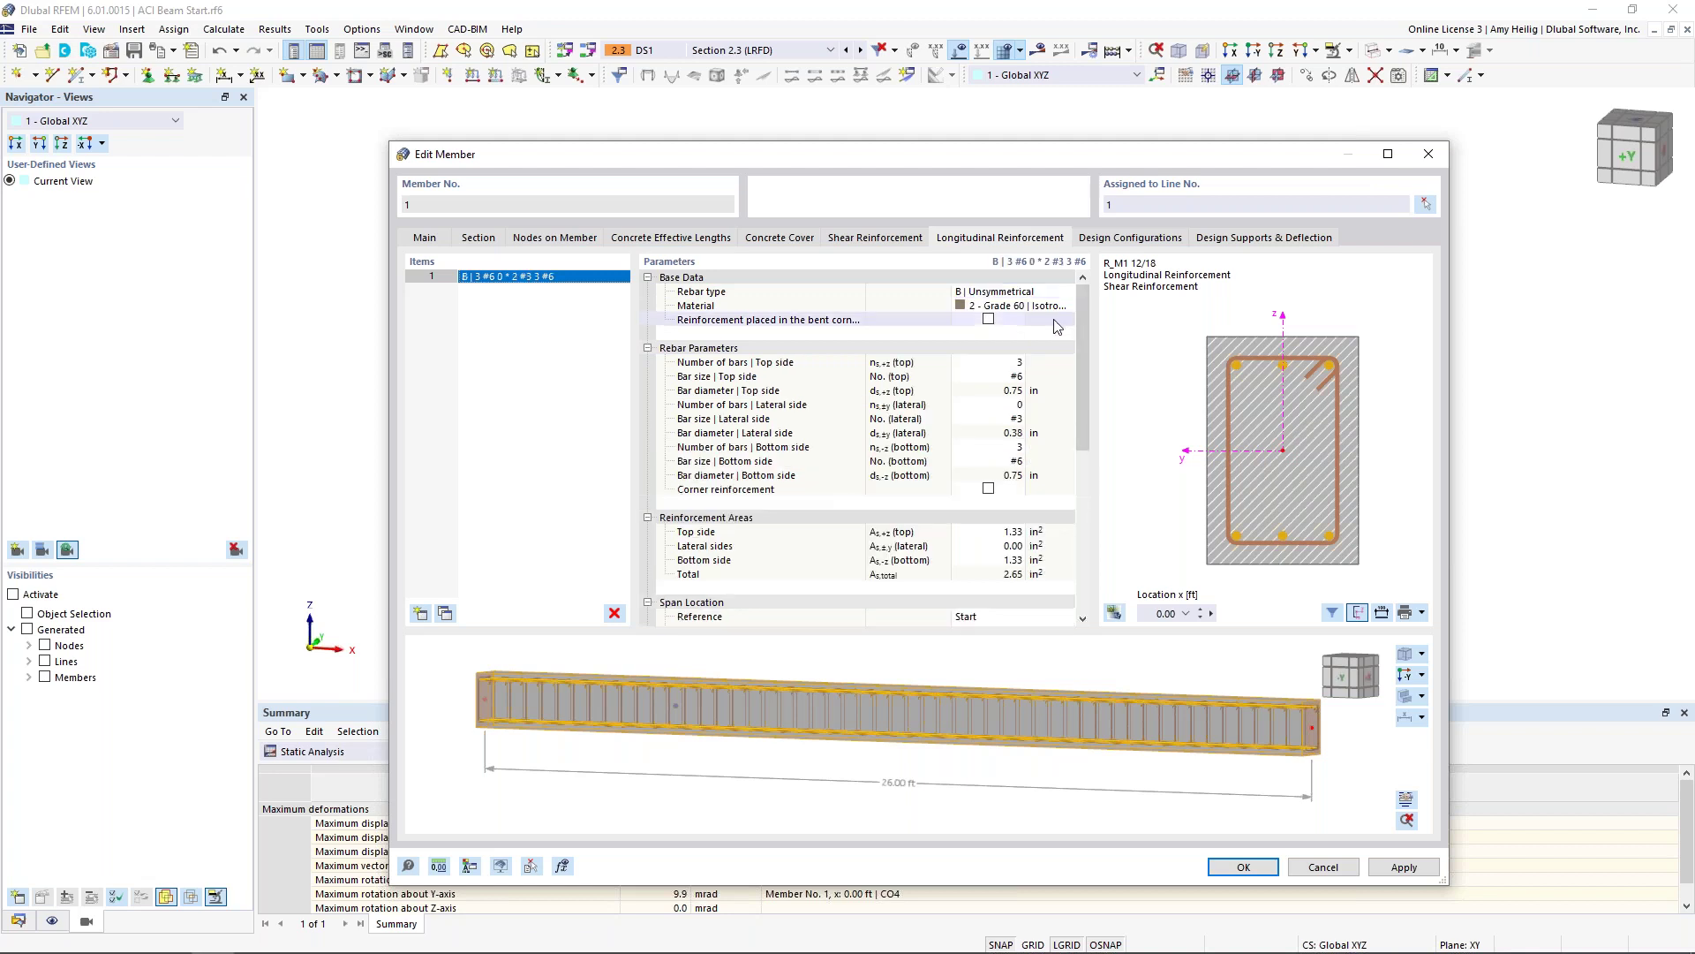
{"action": "left_click", "coordinate": [1006, 362]}
{"action": "type", "text": "2"}
{"action": "left_click", "coordinate": [1018, 377]}
{"action": "left_click", "coordinate": [1018, 376]}
{"action": "left_click", "coordinate": [989, 484]}
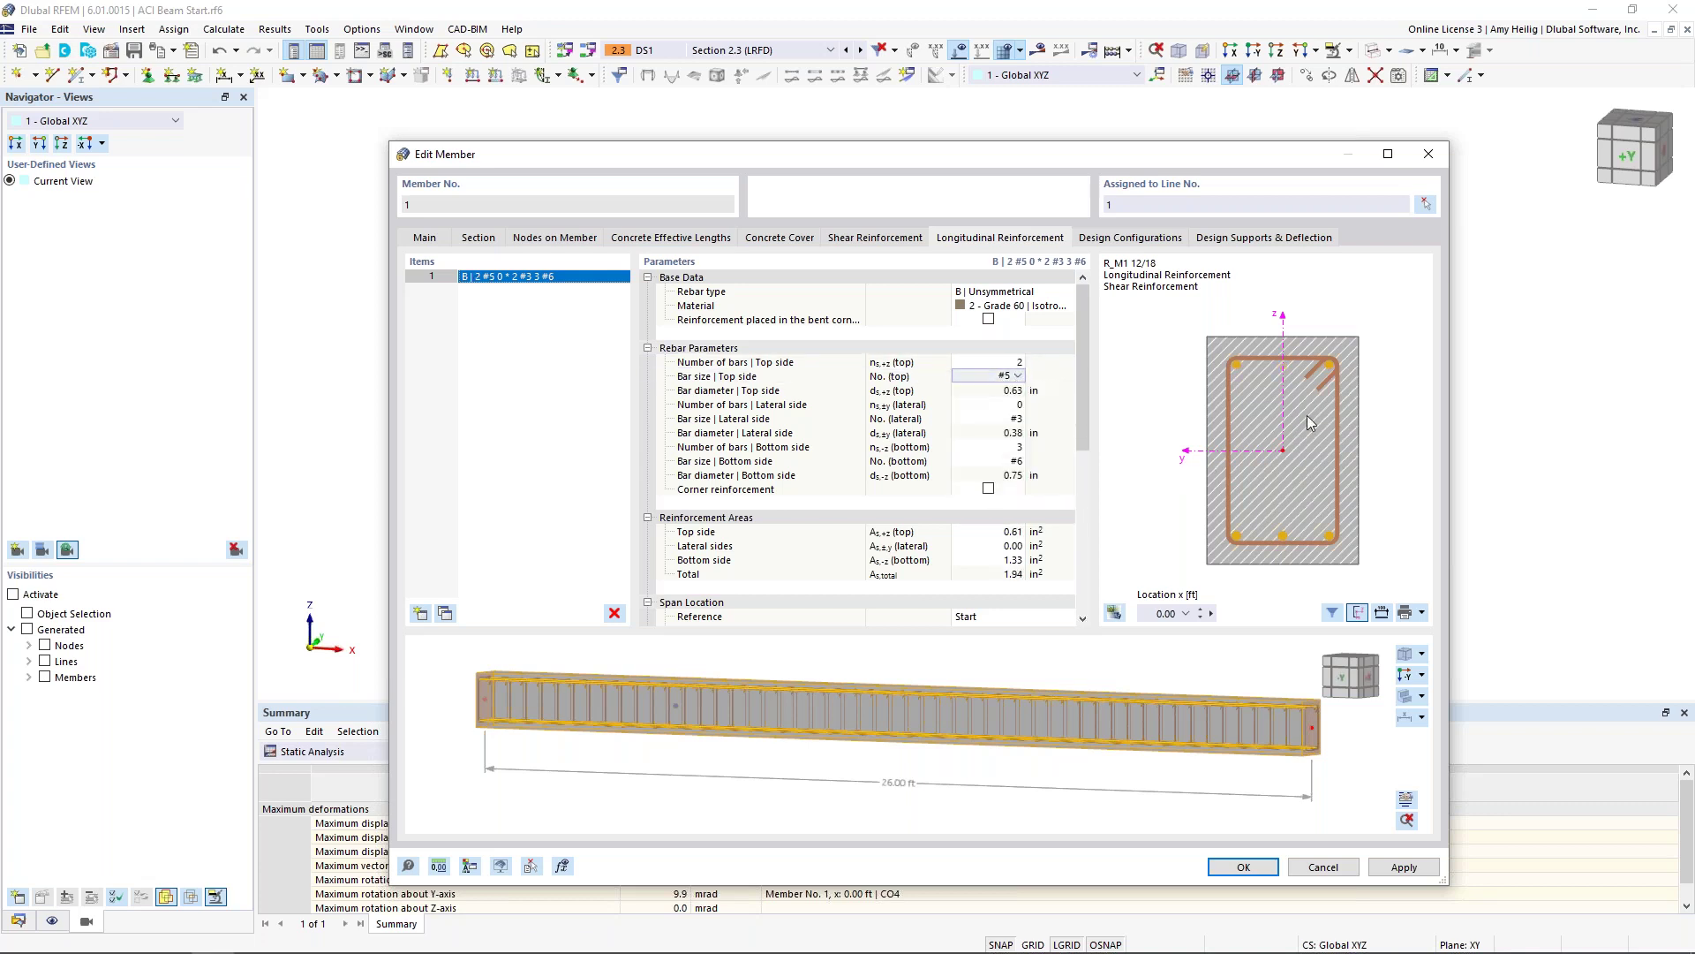
Step: Set the lateral side of the unsymmetrical reinforcement to one bar of size #4
{"action": "left_click", "coordinate": [1016, 406]}
{"action": "left_click", "coordinate": [1019, 406]}
{"action": "type", "text": "1"}
{"action": "left_click", "coordinate": [1019, 419]}
{"action": "left_click", "coordinate": [1019, 419]}
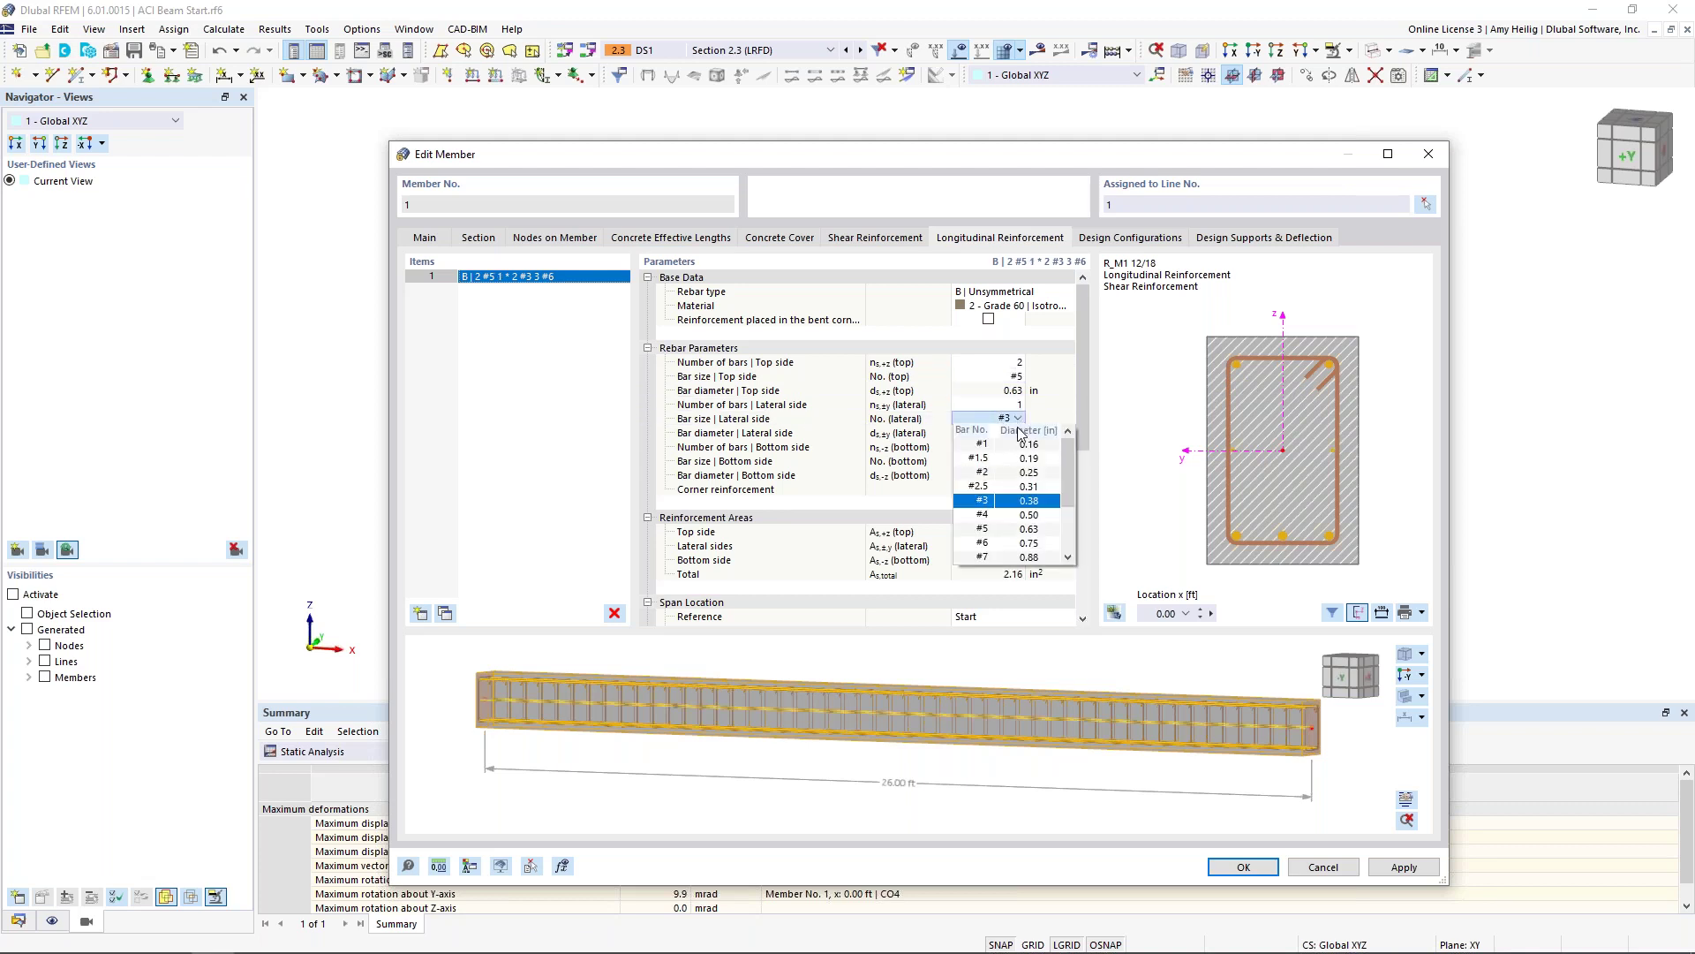
{"action": "left_click", "coordinate": [1015, 514]}
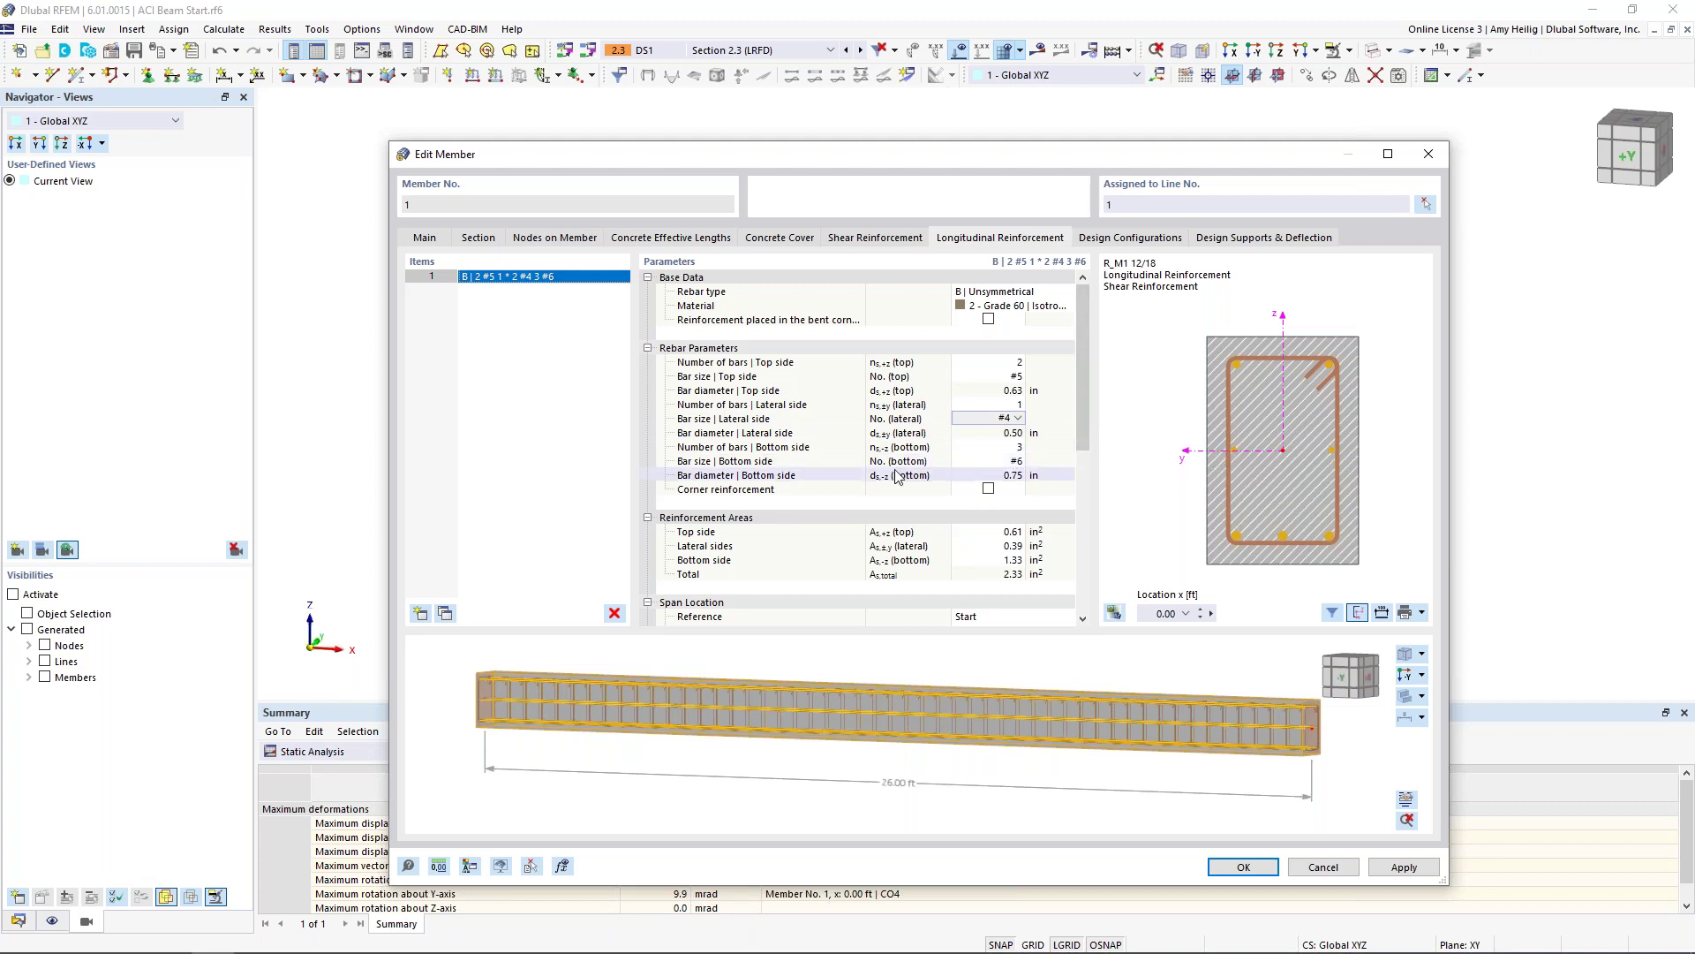
Step: Set the bottom side of the unsymmetrical reinforcement to five bars of size #5
{"action": "left_click", "coordinate": [1015, 447]}
{"action": "type", "text": "4"}
{"action": "scroll", "coordinate": [1020, 447], "scroll_direction": "up", "scroll_amount": 1}
{"action": "left_click", "coordinate": [1015, 460]}
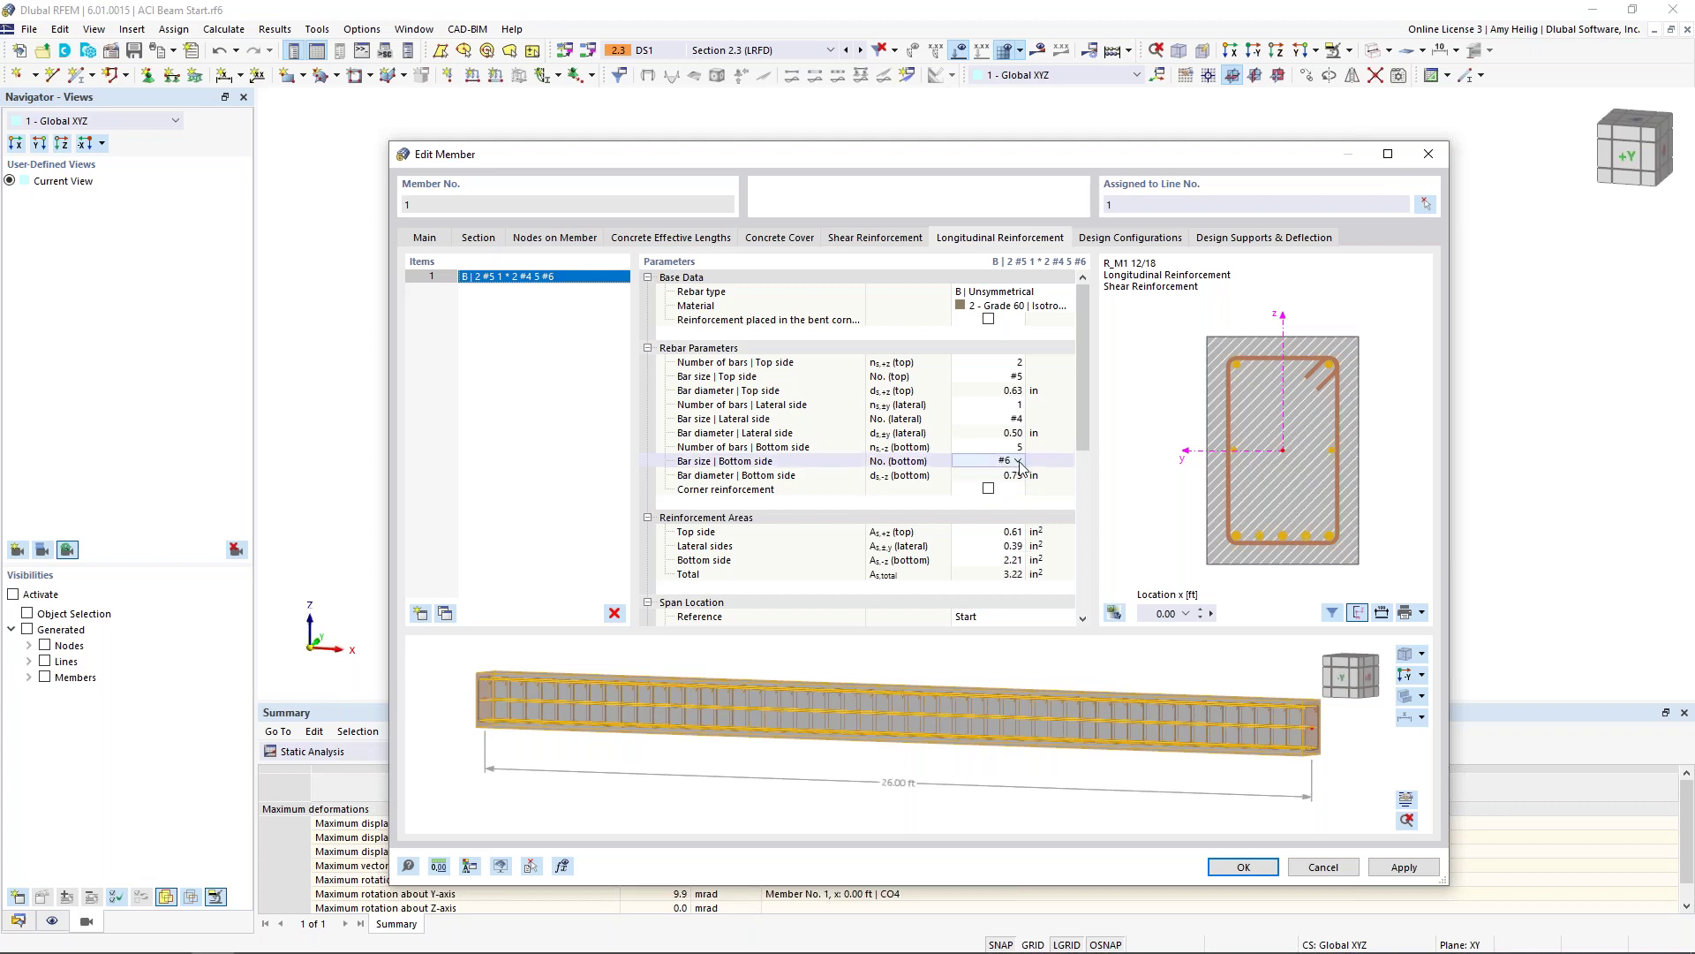
{"action": "left_click", "coordinate": [1018, 460]}
{"action": "left_click", "coordinate": [1025, 571]}
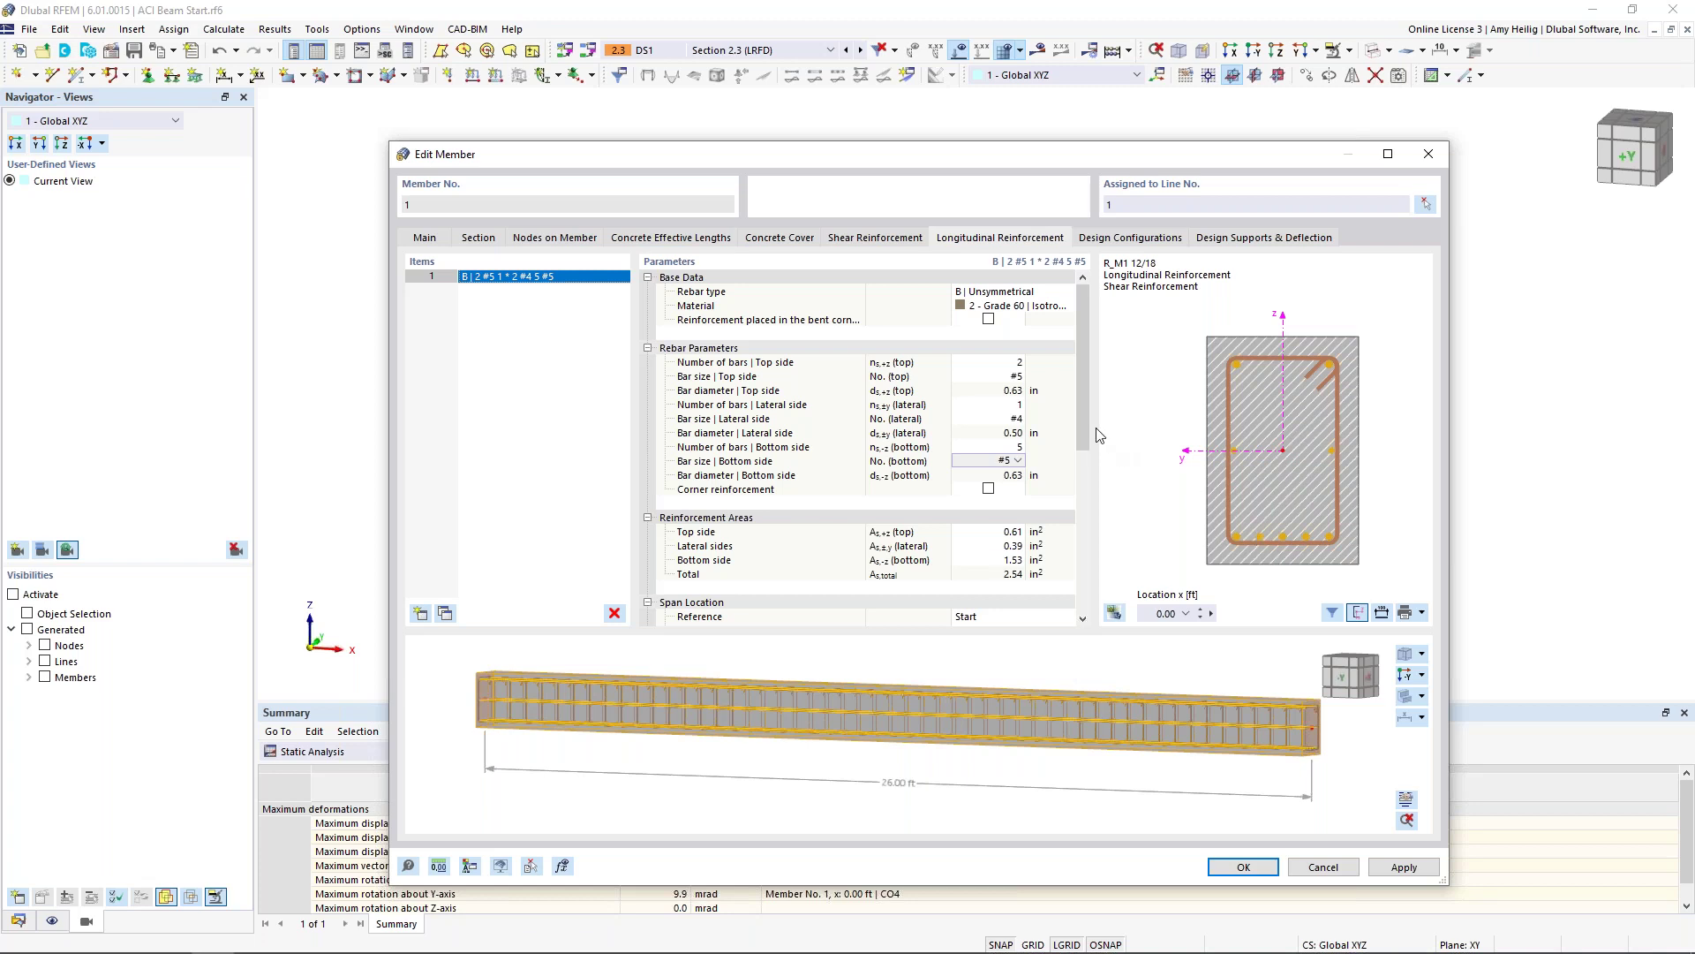
Step: Add a second longitudinal reinforcement item to the beam and set its rebar type to D | Line
{"action": "left_click_drag", "start_coordinate": [1082, 424], "coordinate": [1072, 481]}
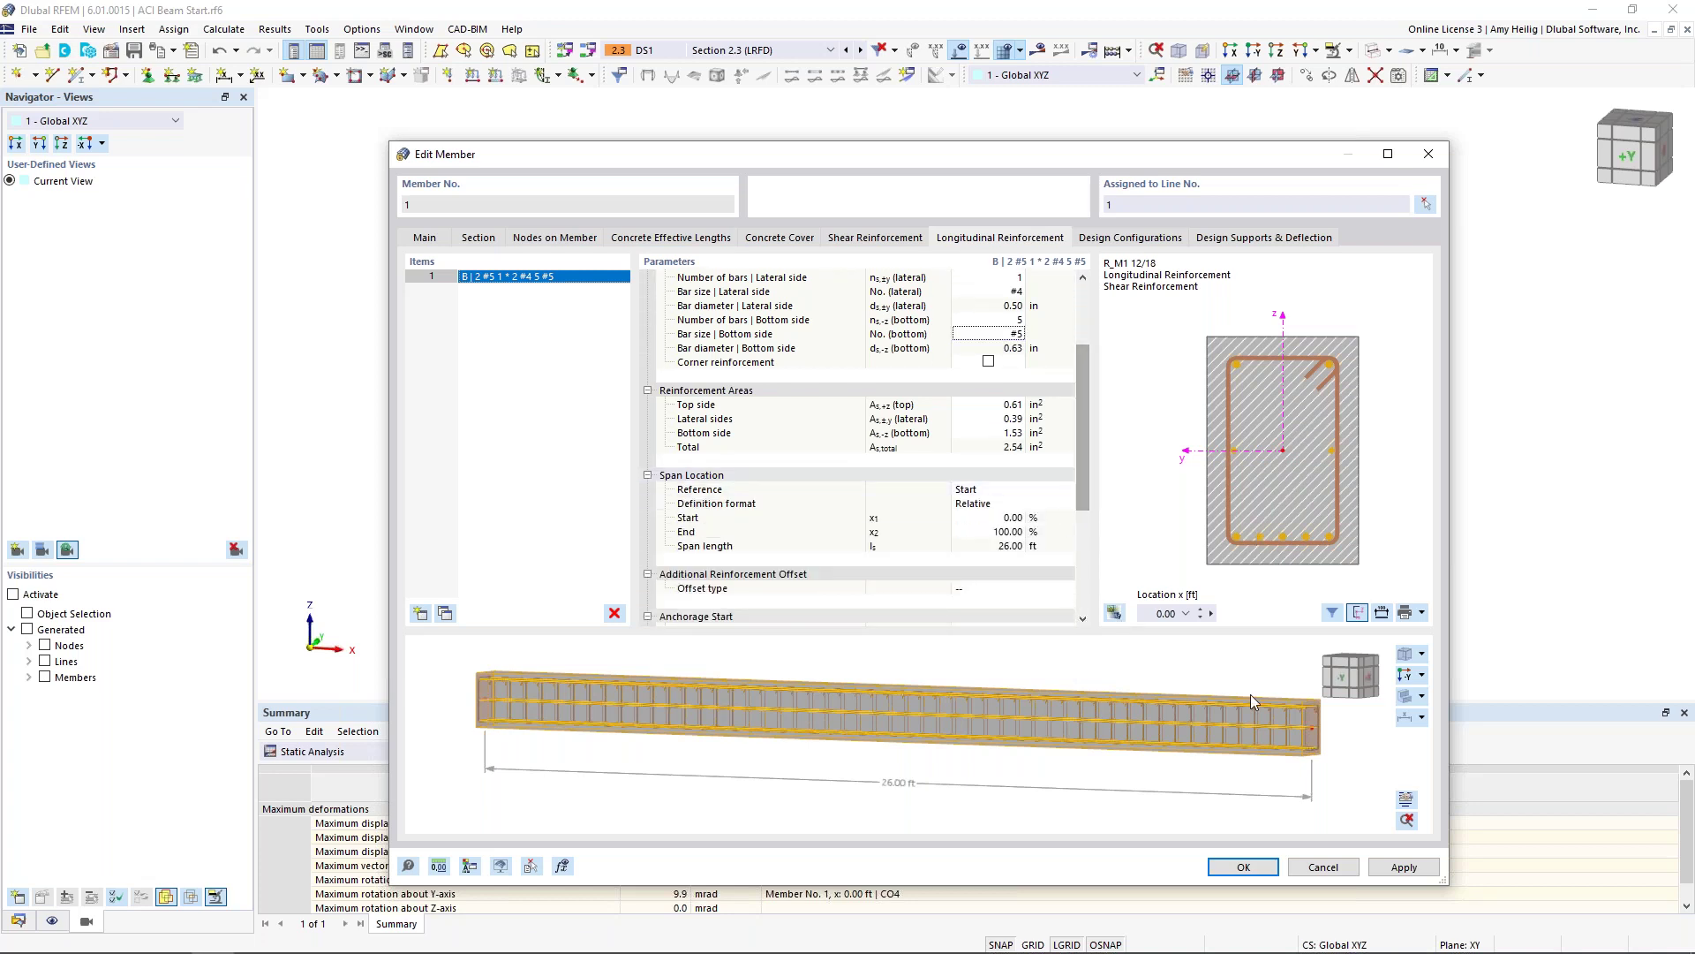
{"action": "middle_click_drag", "start_coordinate": [1258, 738], "coordinate": [1124, 741], "text": "ctrl"}
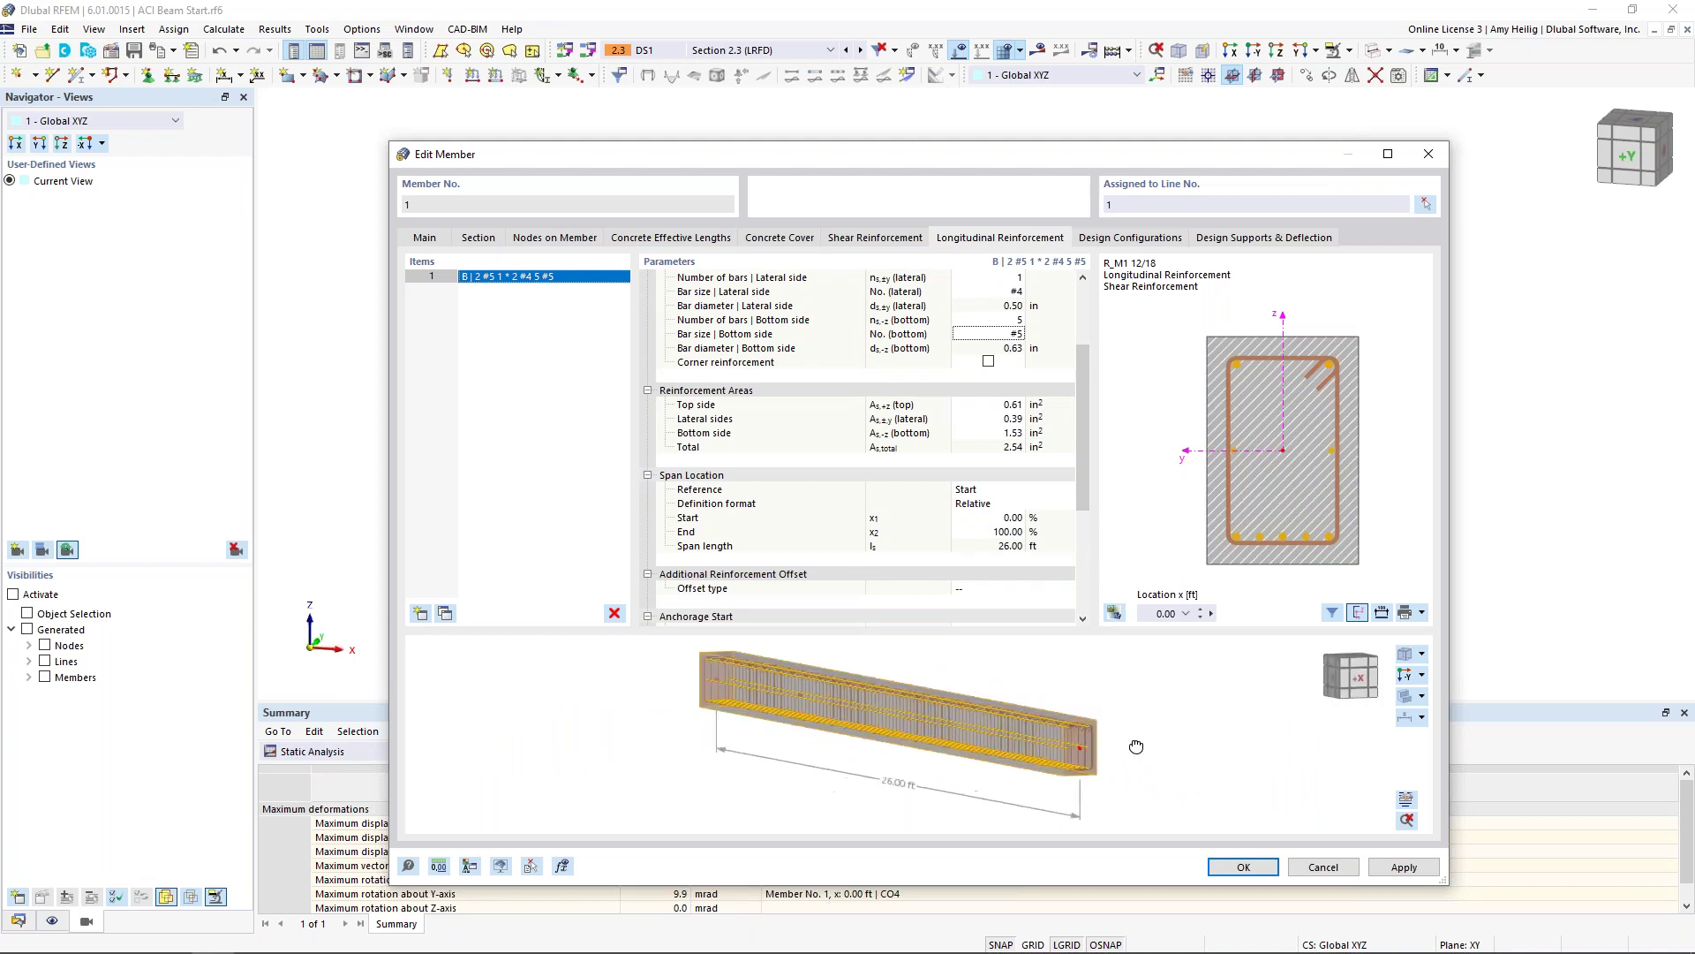
{"action": "left_click_drag", "start_coordinate": [1084, 455], "coordinate": [1078, 522]}
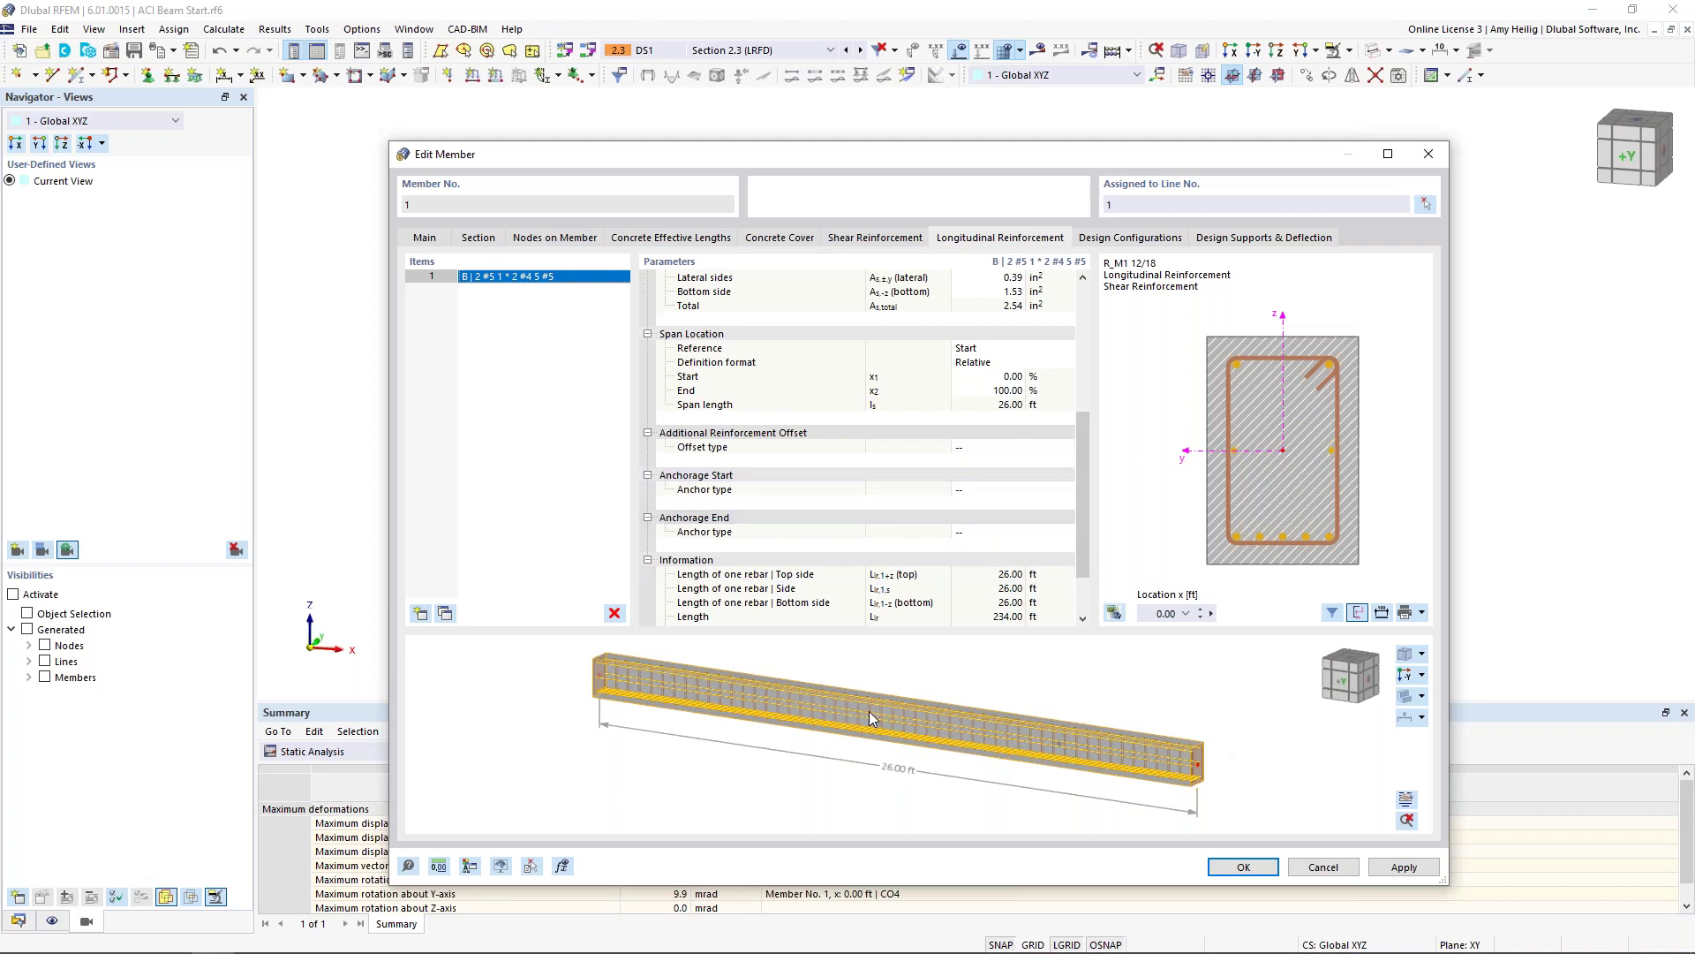
{"action": "mouse_move", "coordinate": [870, 715]}
{"action": "left_click_drag", "start_coordinate": [991, 156], "coordinate": [854, 571]}
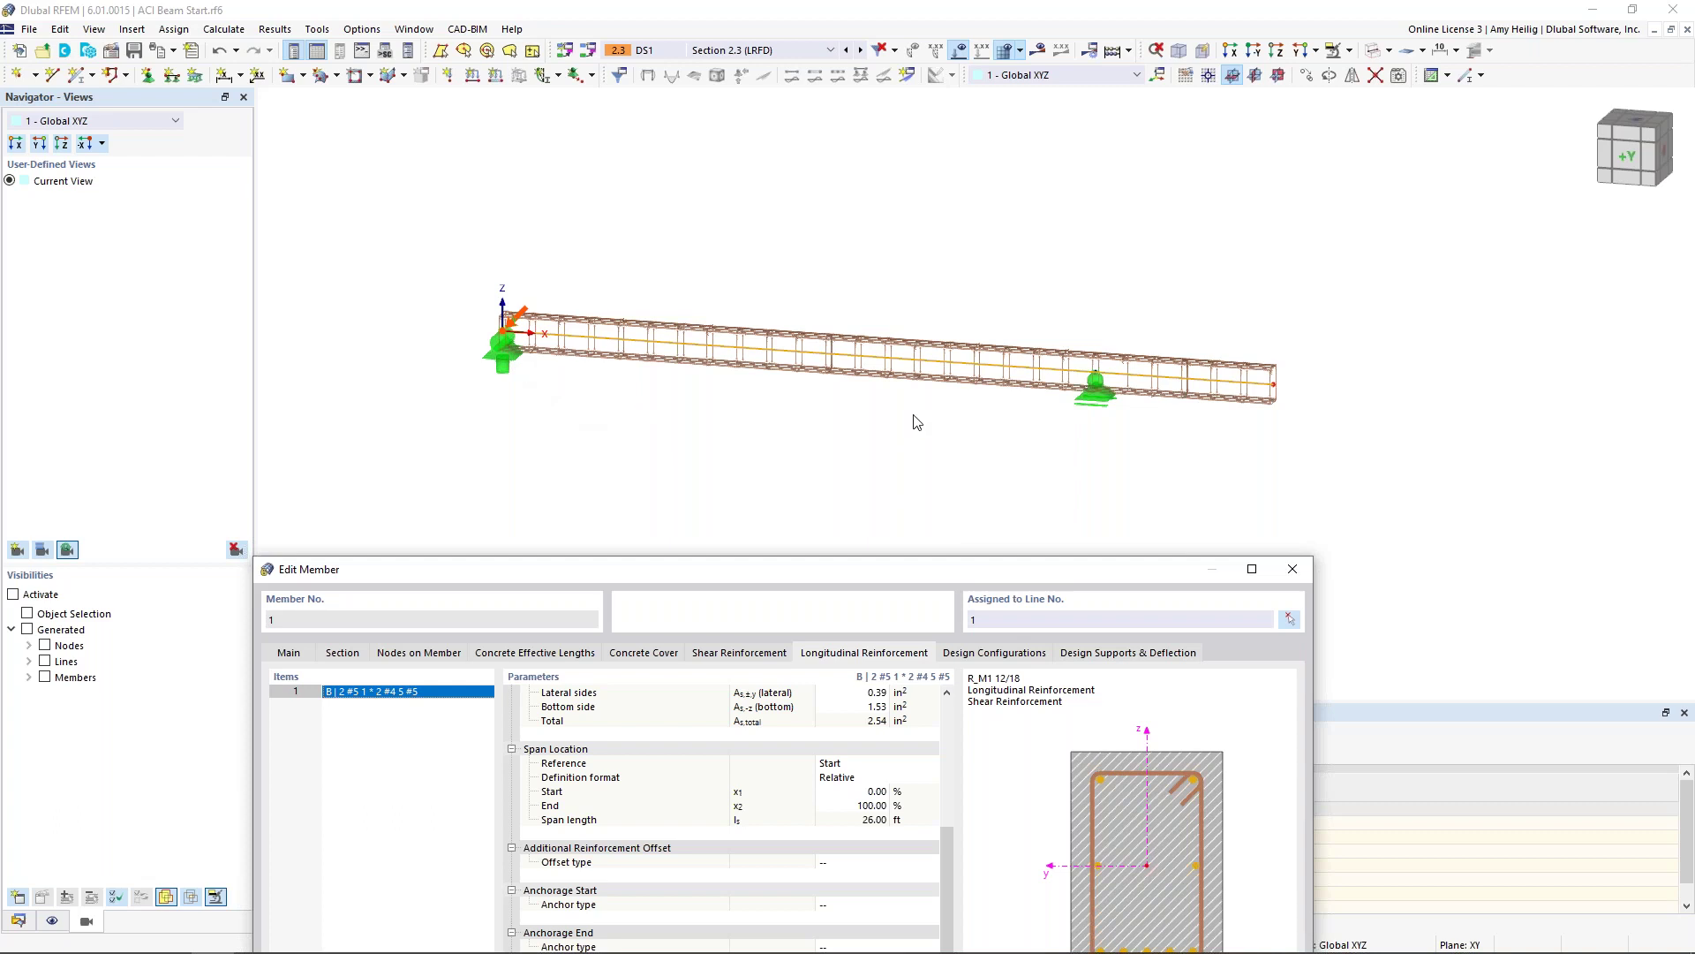
{"action": "left_click_drag", "start_coordinate": [971, 572], "coordinate": [1052, 131]}
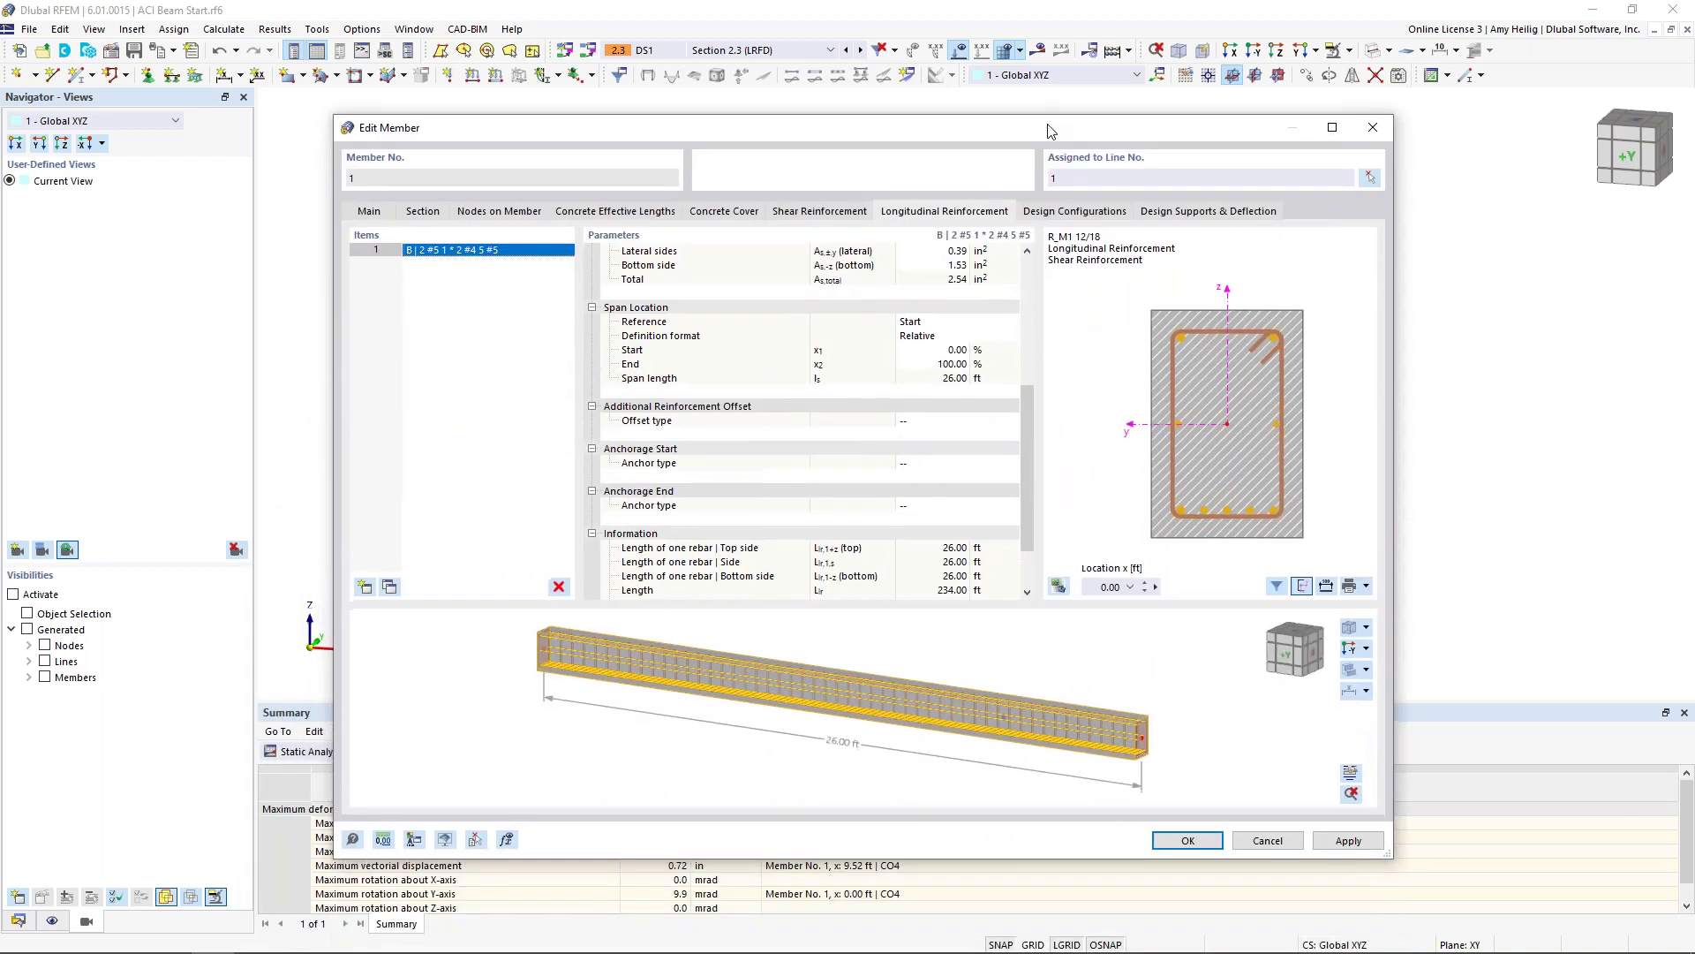
{"action": "left_click", "coordinate": [364, 588]}
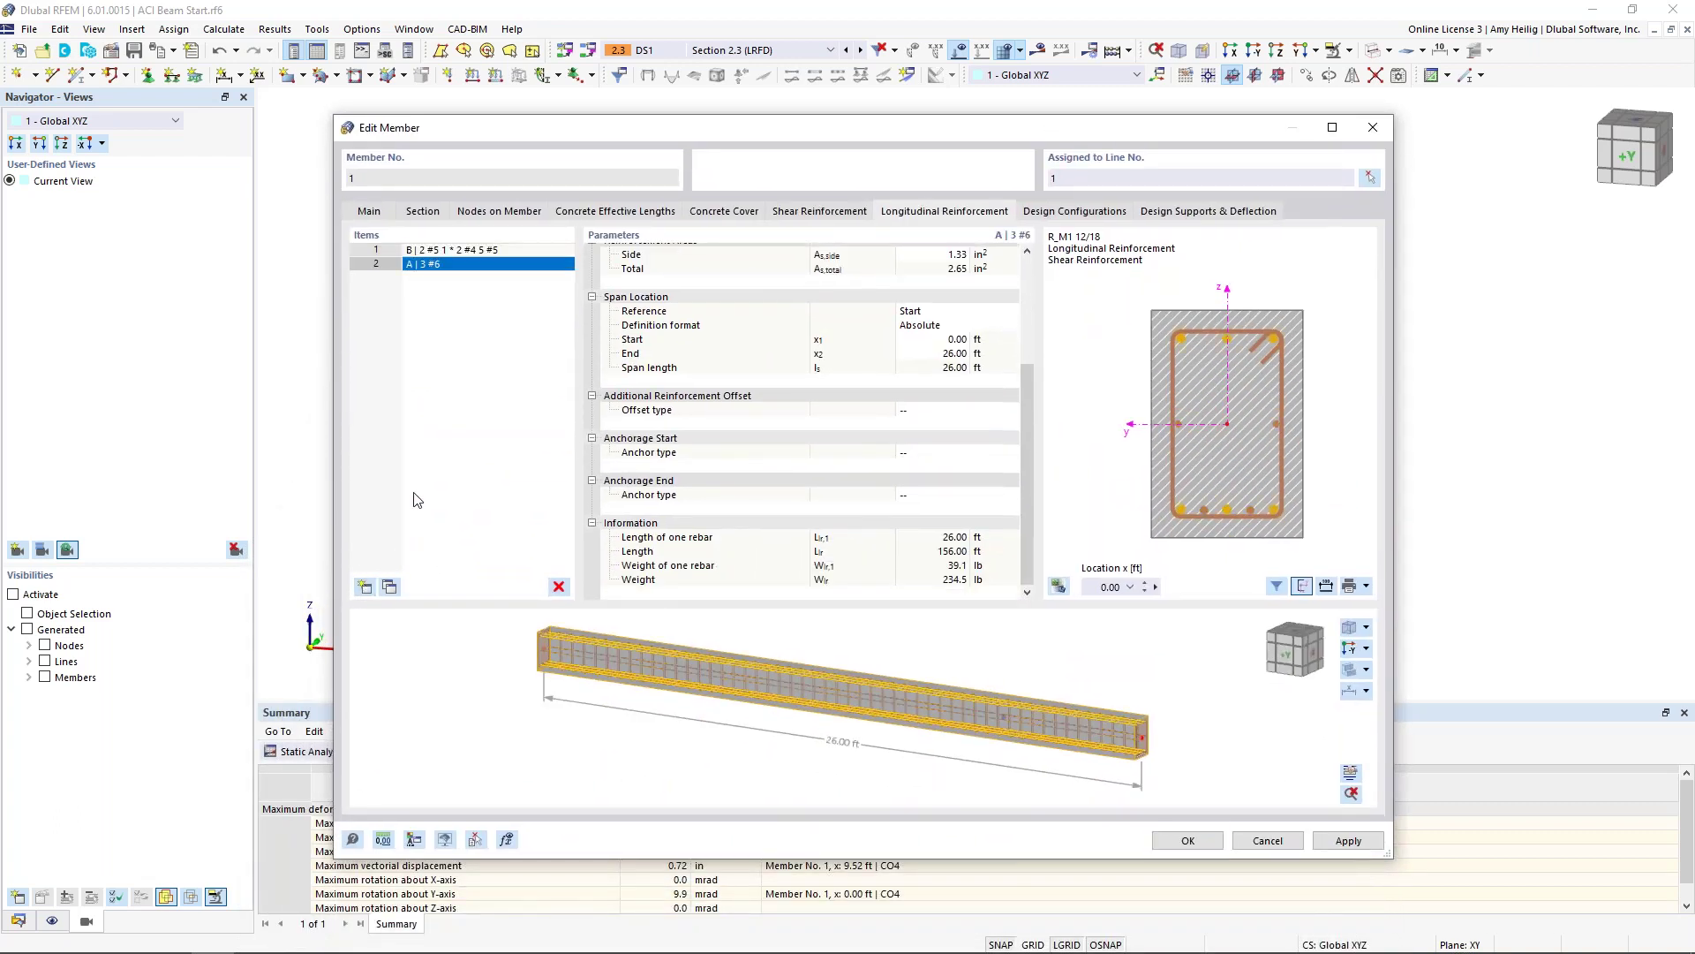
{"action": "scroll", "coordinate": [955, 309], "scroll_direction": "up", "scroll_amount": 4}
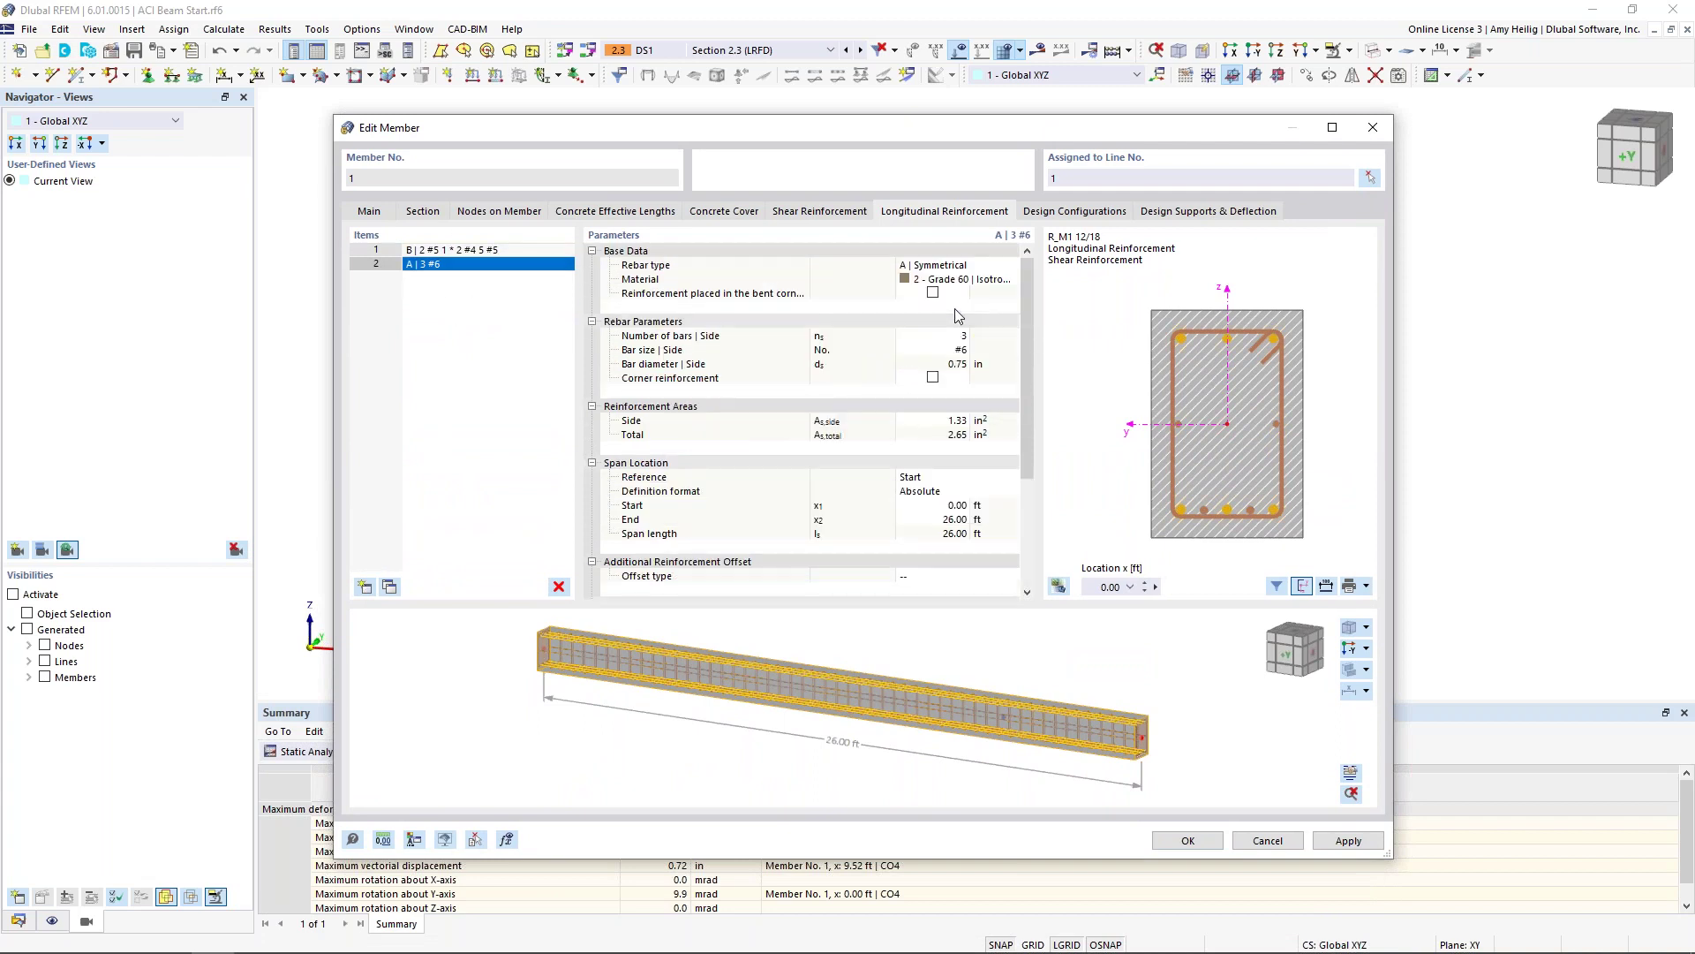
{"action": "left_click", "coordinate": [1012, 265]}
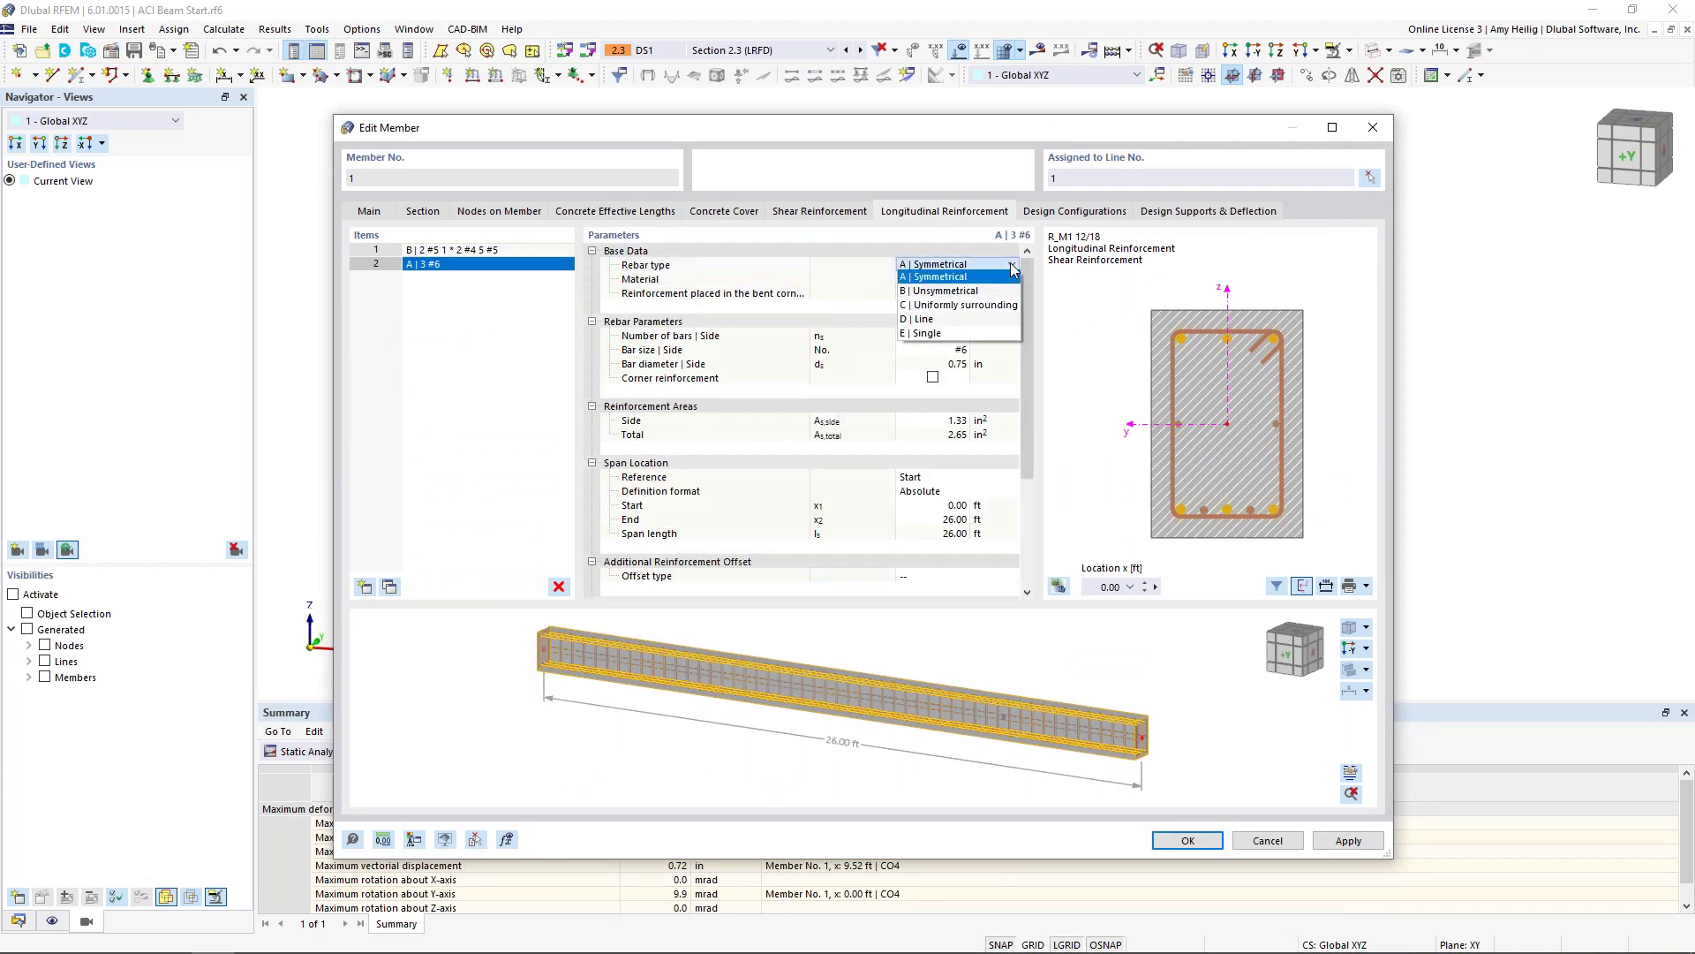
{"action": "left_click", "coordinate": [990, 320]}
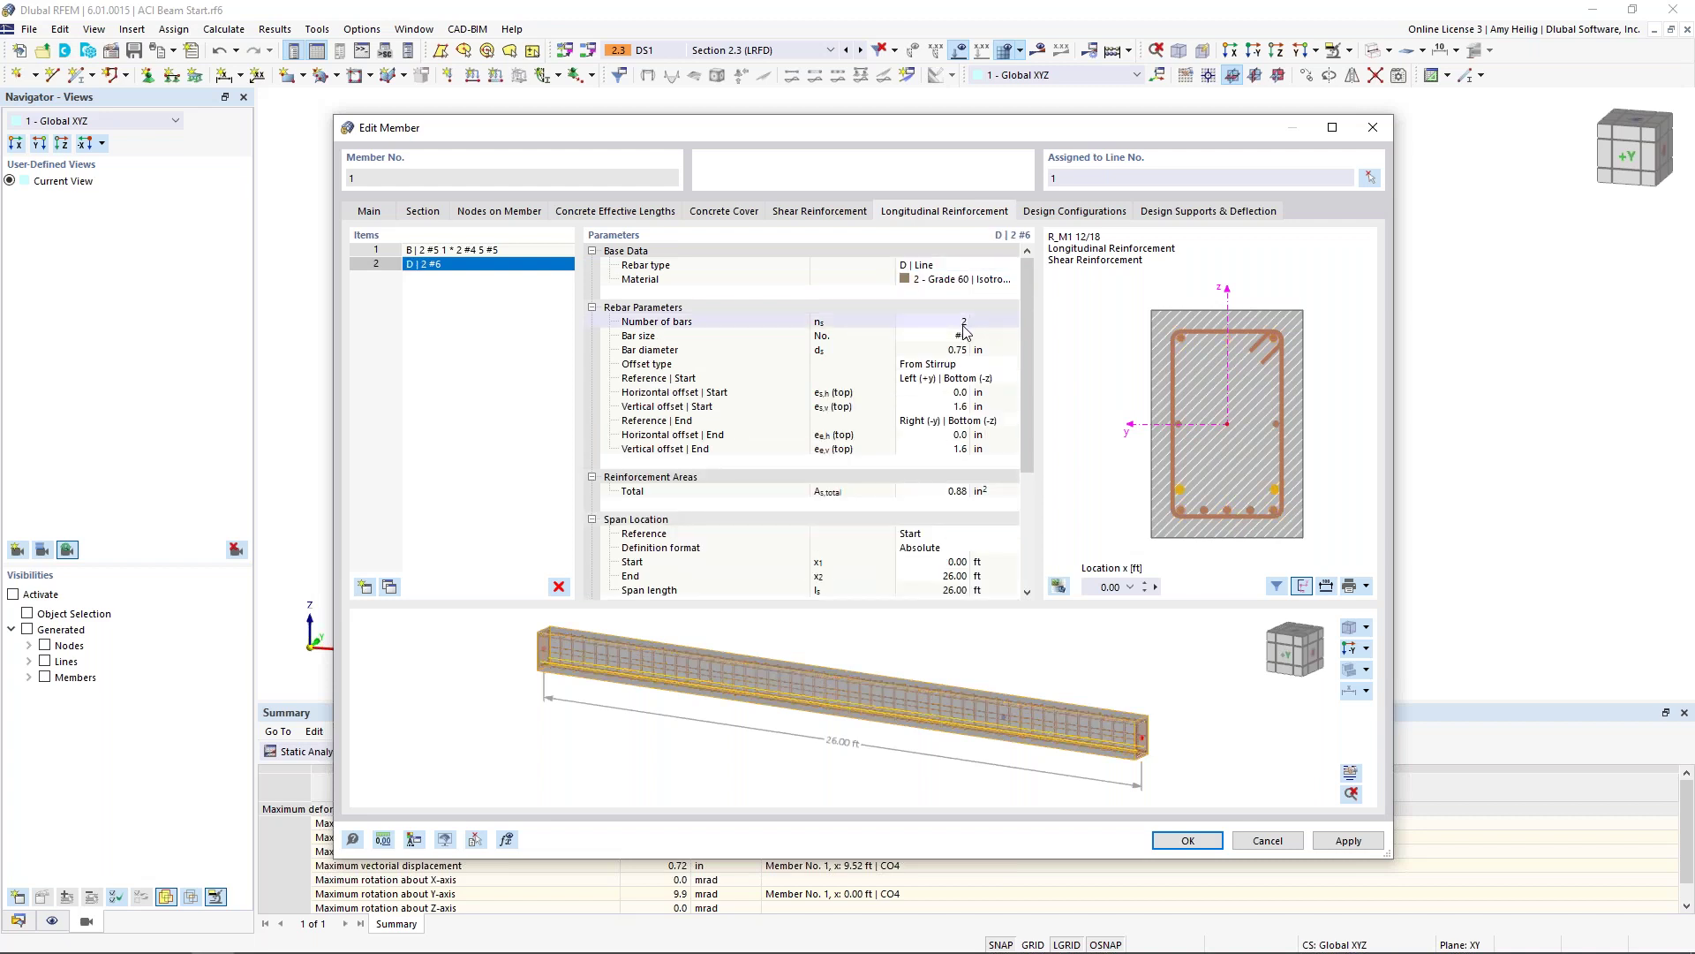
Step: Set the second reinforcement item to four bars of size #6
{"action": "left_click", "coordinate": [959, 326]}
{"action": "left_click", "coordinate": [940, 336]}
{"action": "left_click", "coordinate": [962, 336]}
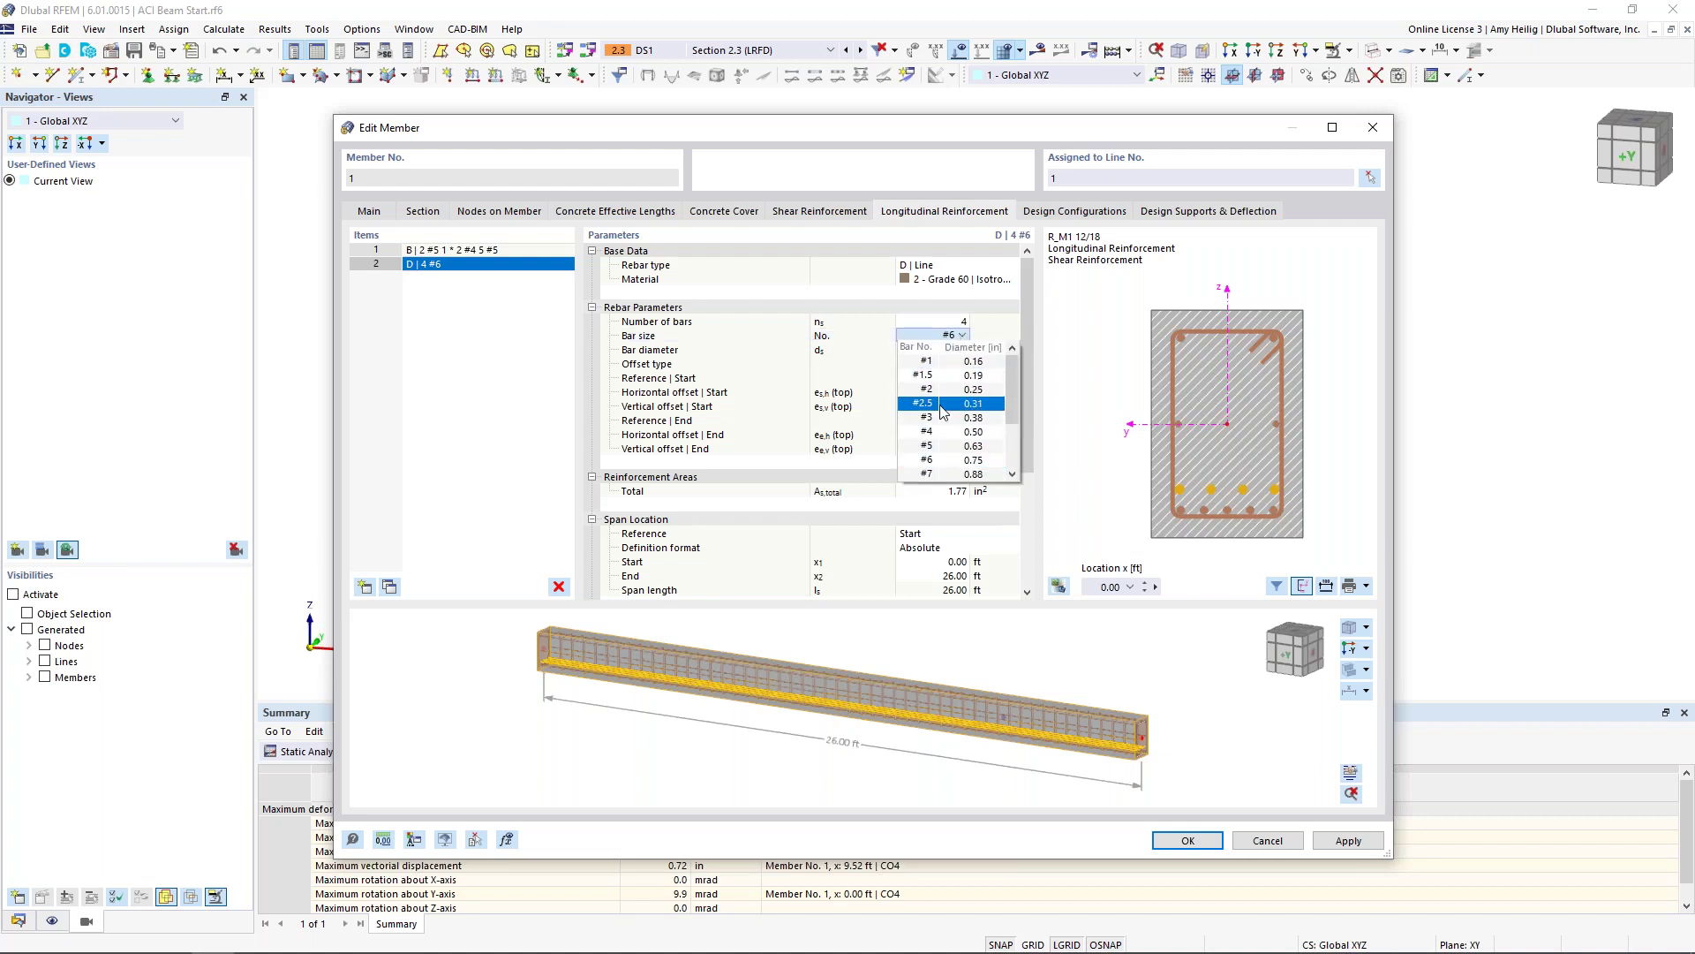
{"action": "left_click", "coordinate": [942, 459]}
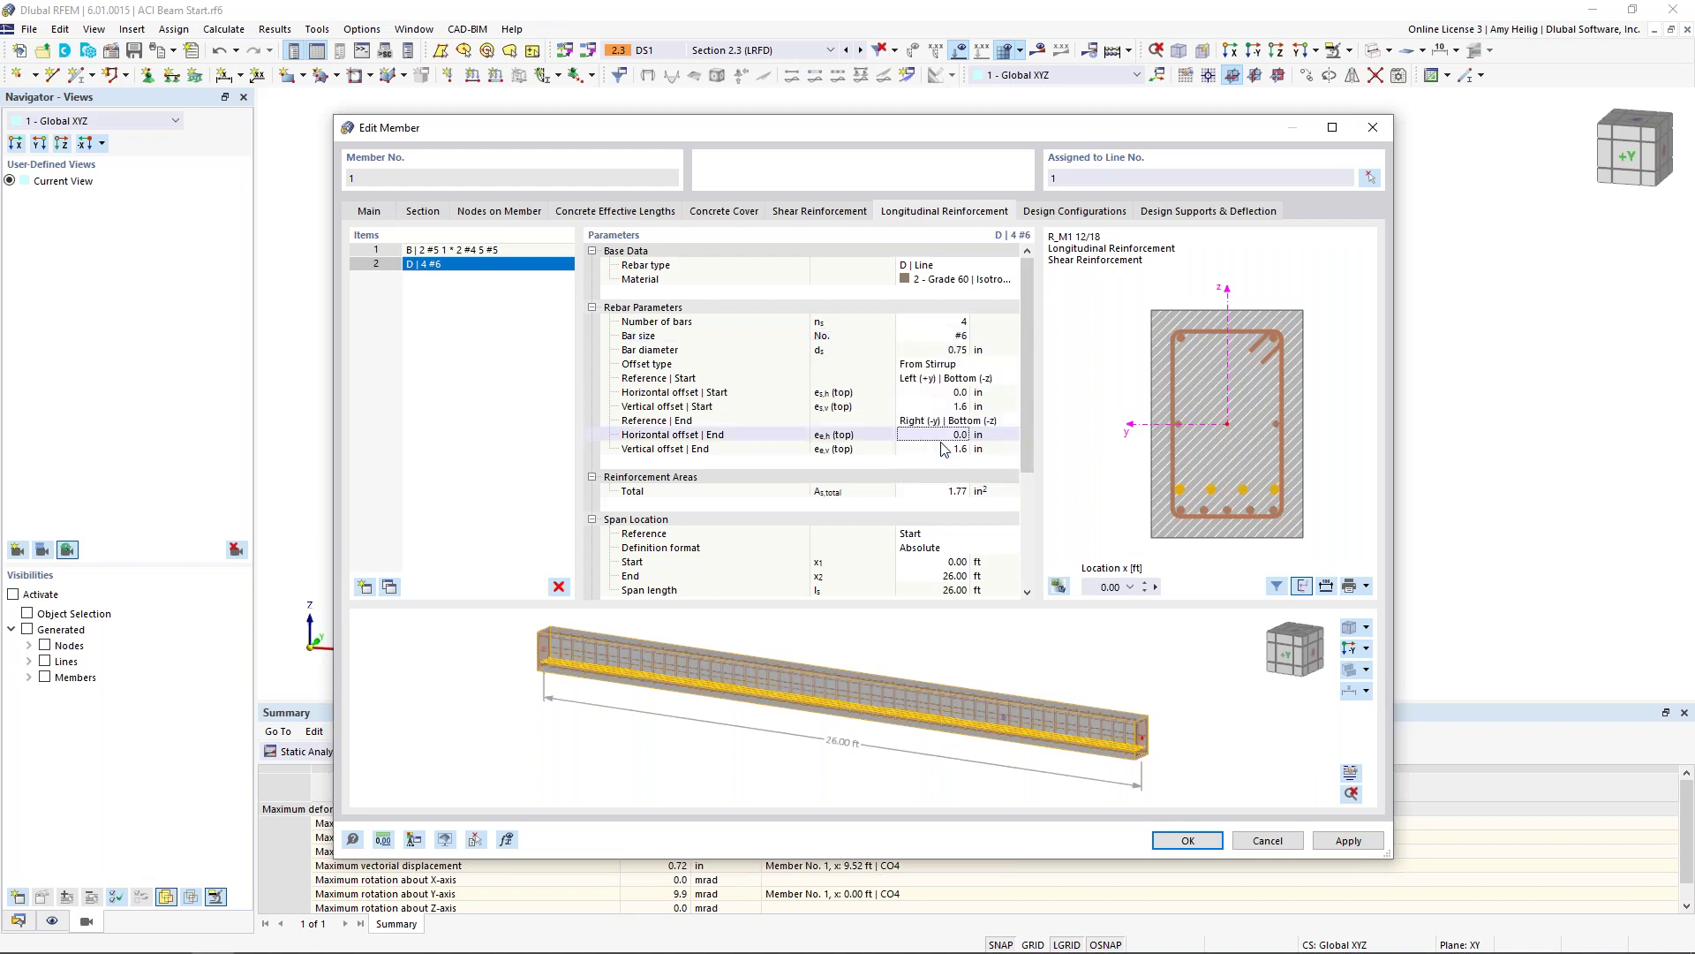
Step: Offset the four-bar line from the stirrup by 0 in horizontally at its start and 1.7 in vertically at both start and end
{"action": "left_click", "coordinate": [958, 393]}
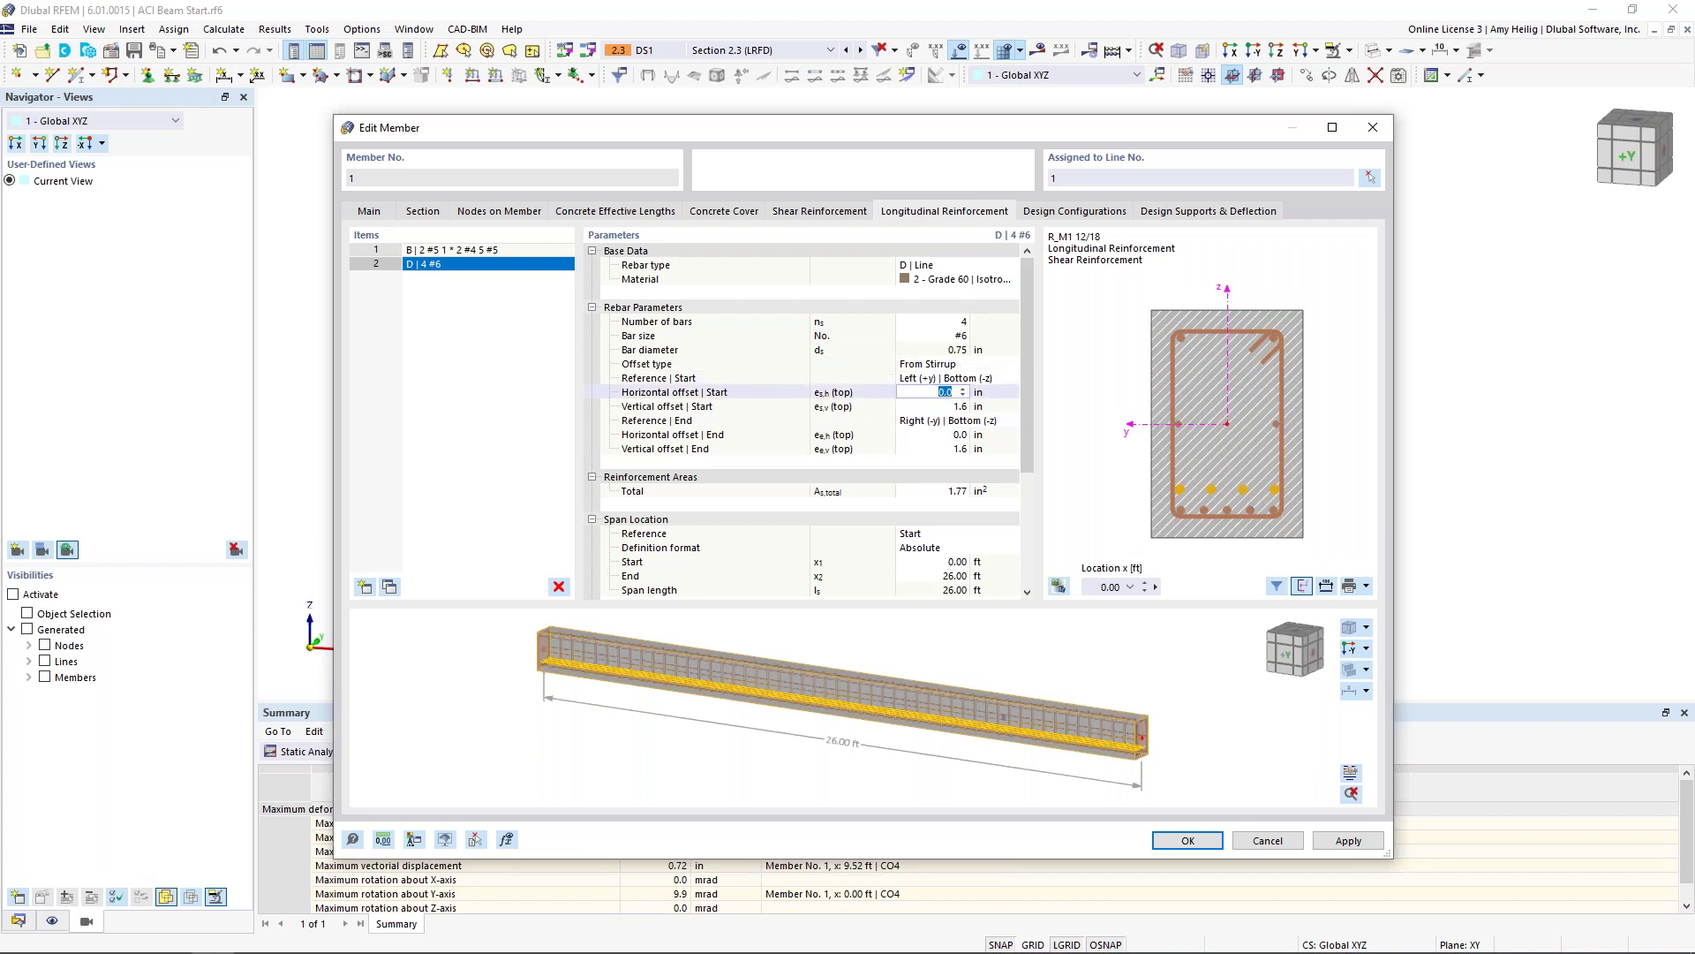
{"action": "type", "text": "0"}
{"action": "key", "text": "Tab"}
{"action": "type", "text": "1.7"}
{"action": "key", "text": "Tab"}
{"action": "key", "text": "Tab"}
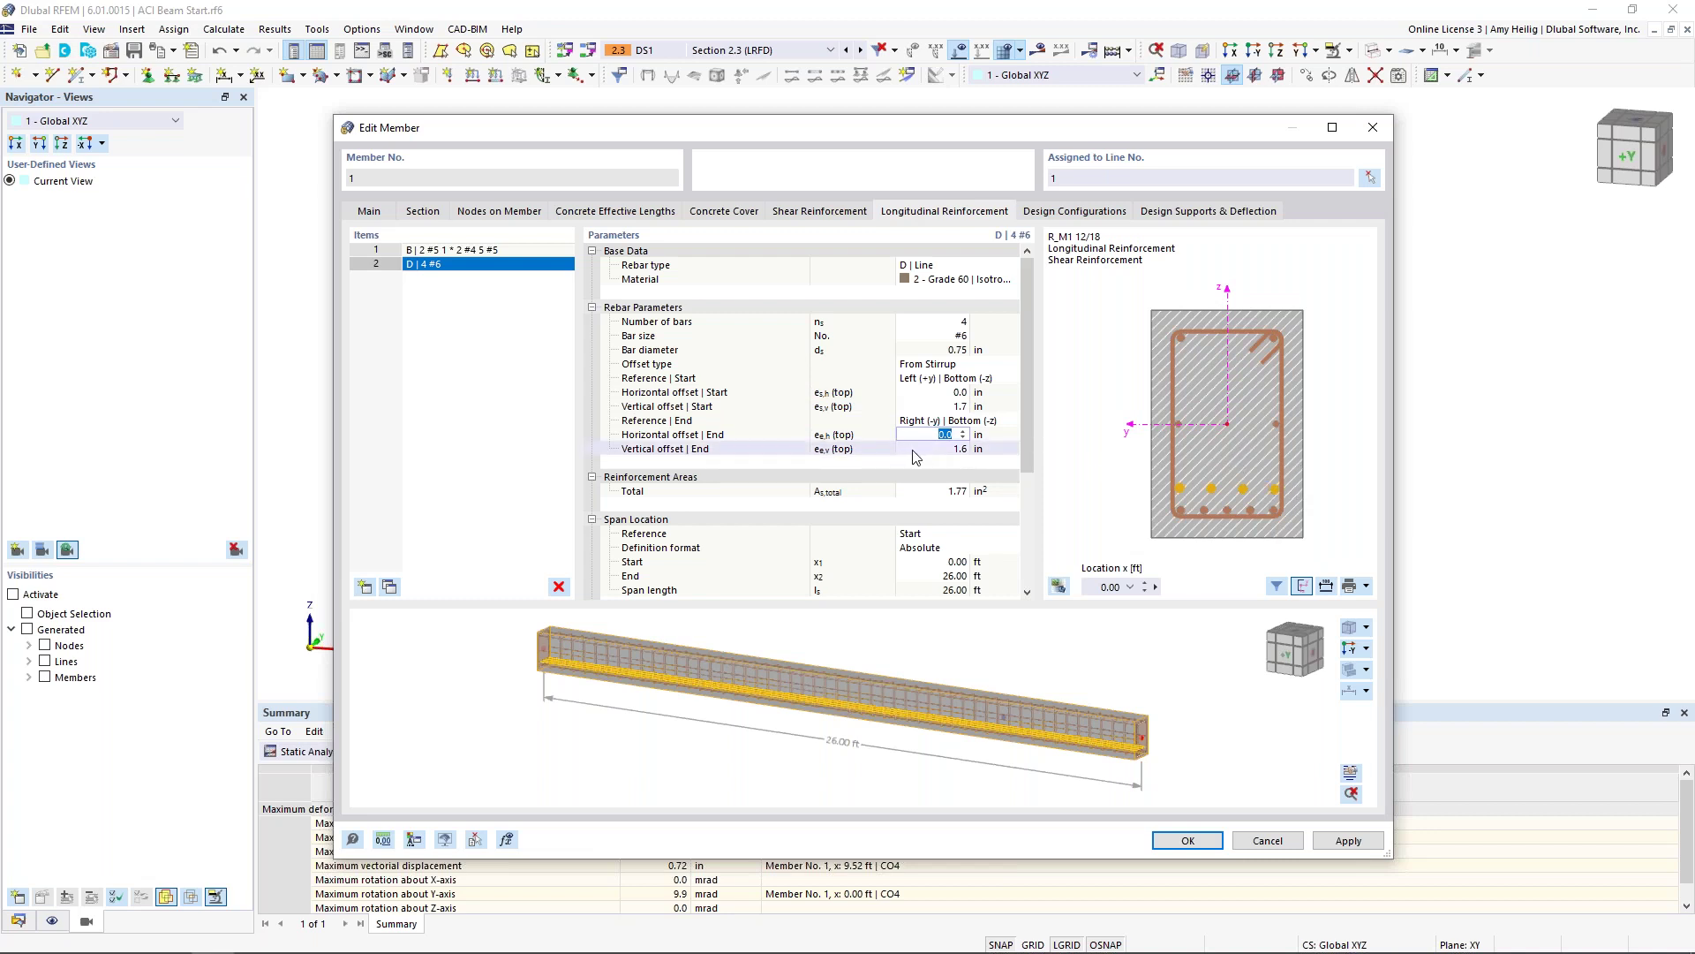
{"action": "left_click", "coordinate": [938, 448]}
{"action": "type", "text": "1."}
{"action": "key", "text": "Tab"}
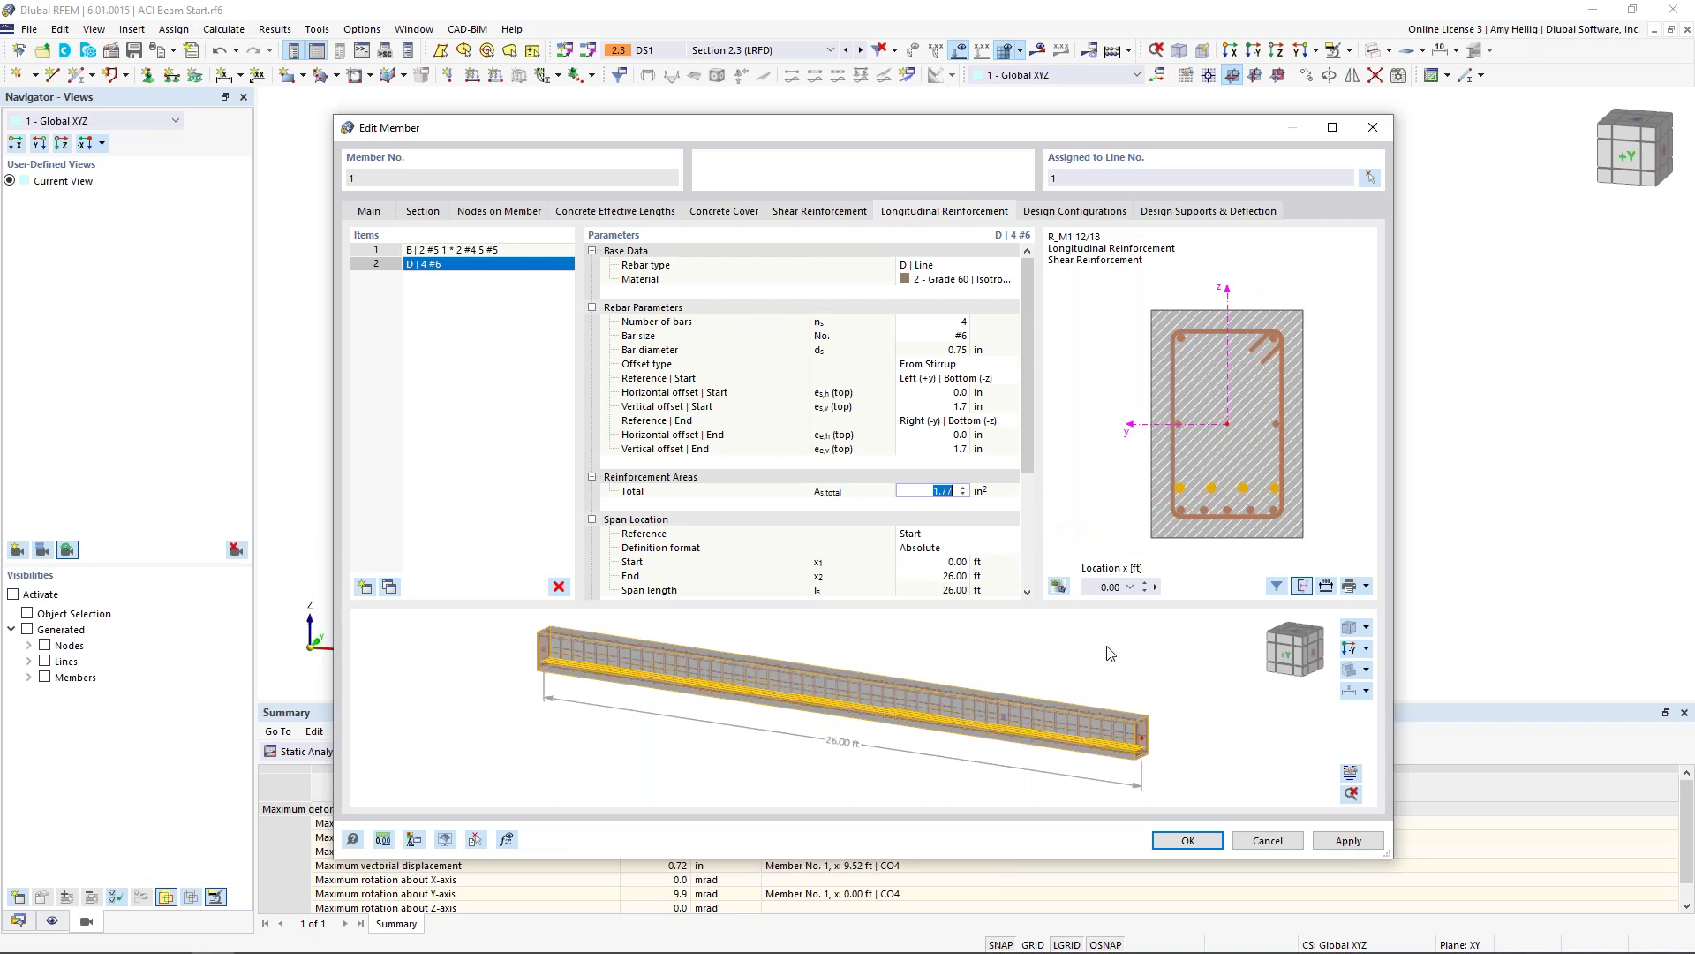
Step: Limit the four-bar line reinforcement to the span from 3 ft to 17 ft along the beam
{"action": "left_click_drag", "start_coordinate": [1024, 426], "coordinate": [1019, 482]}
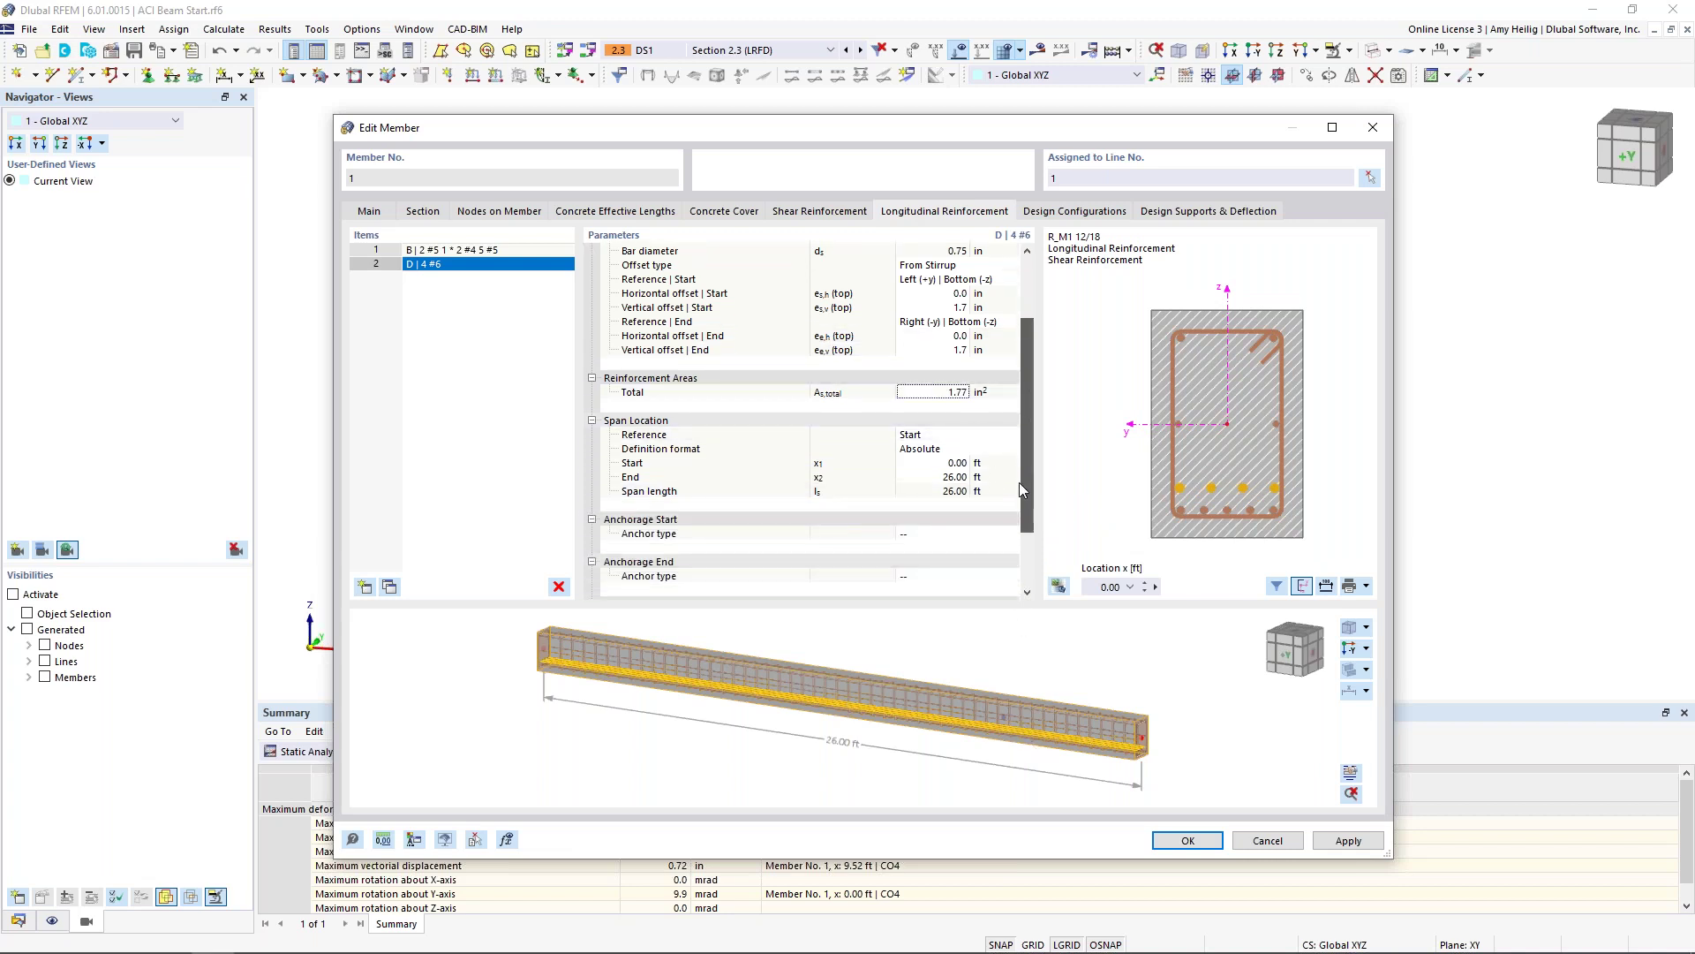
{"action": "left_click", "coordinate": [957, 466]}
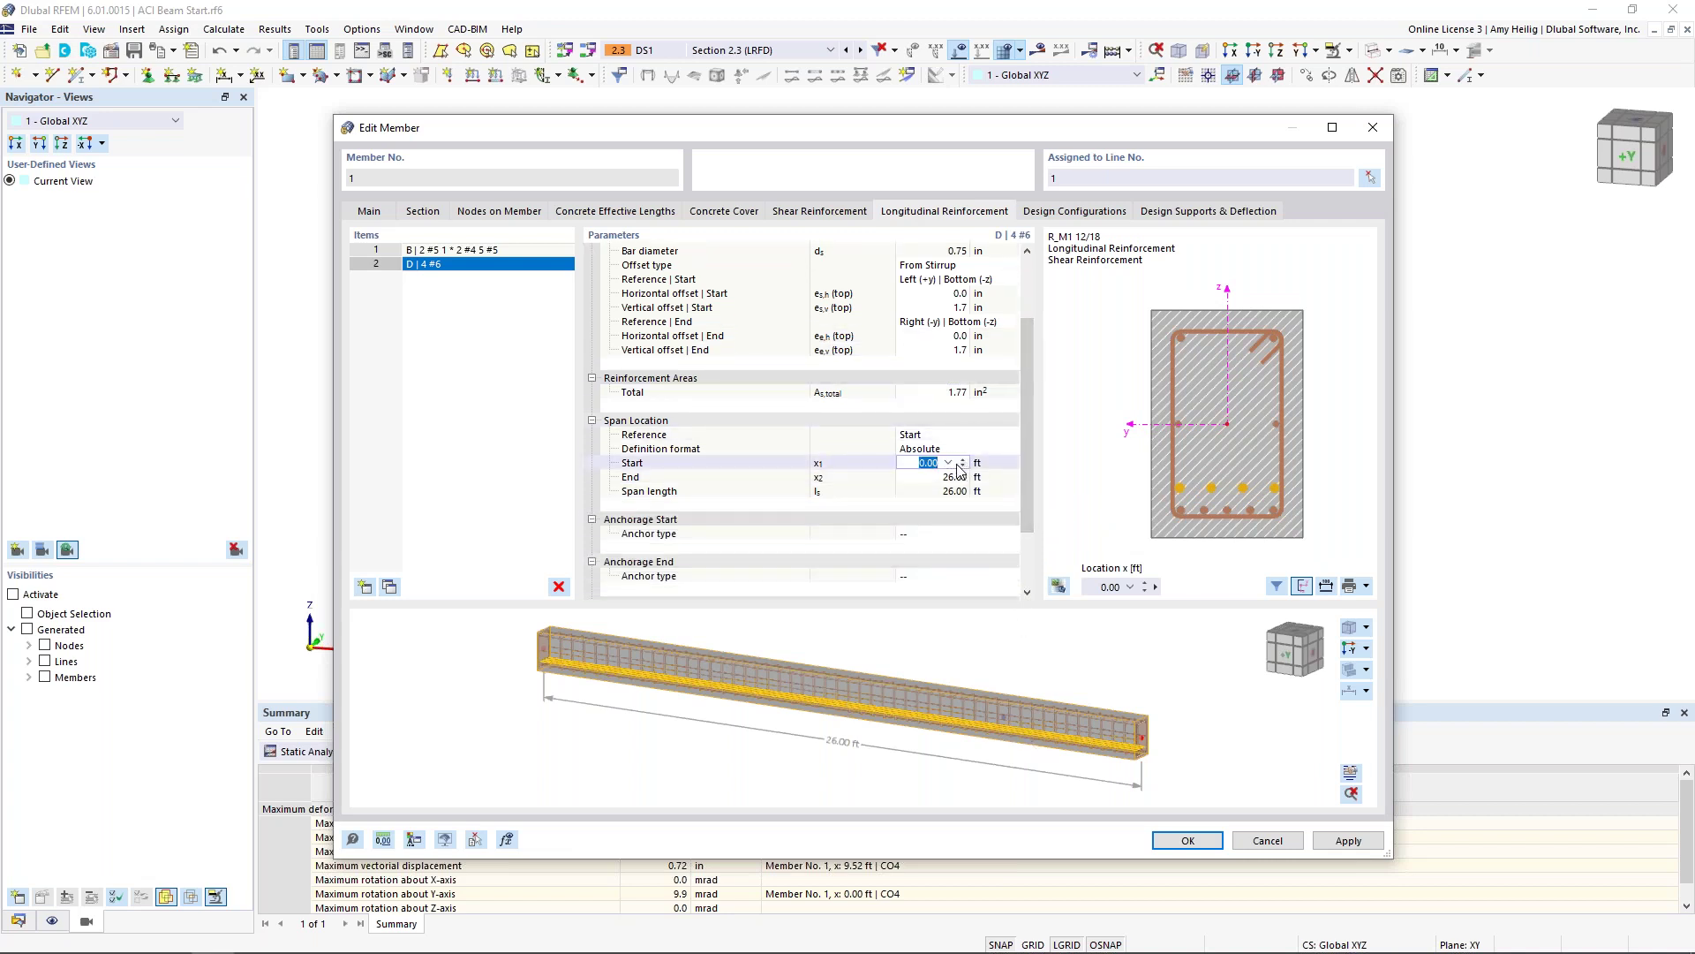
{"action": "type", "text": "3"}
{"action": "key", "text": "Return"}
{"action": "left_click", "coordinate": [947, 478]}
{"action": "type", "text": "1"}
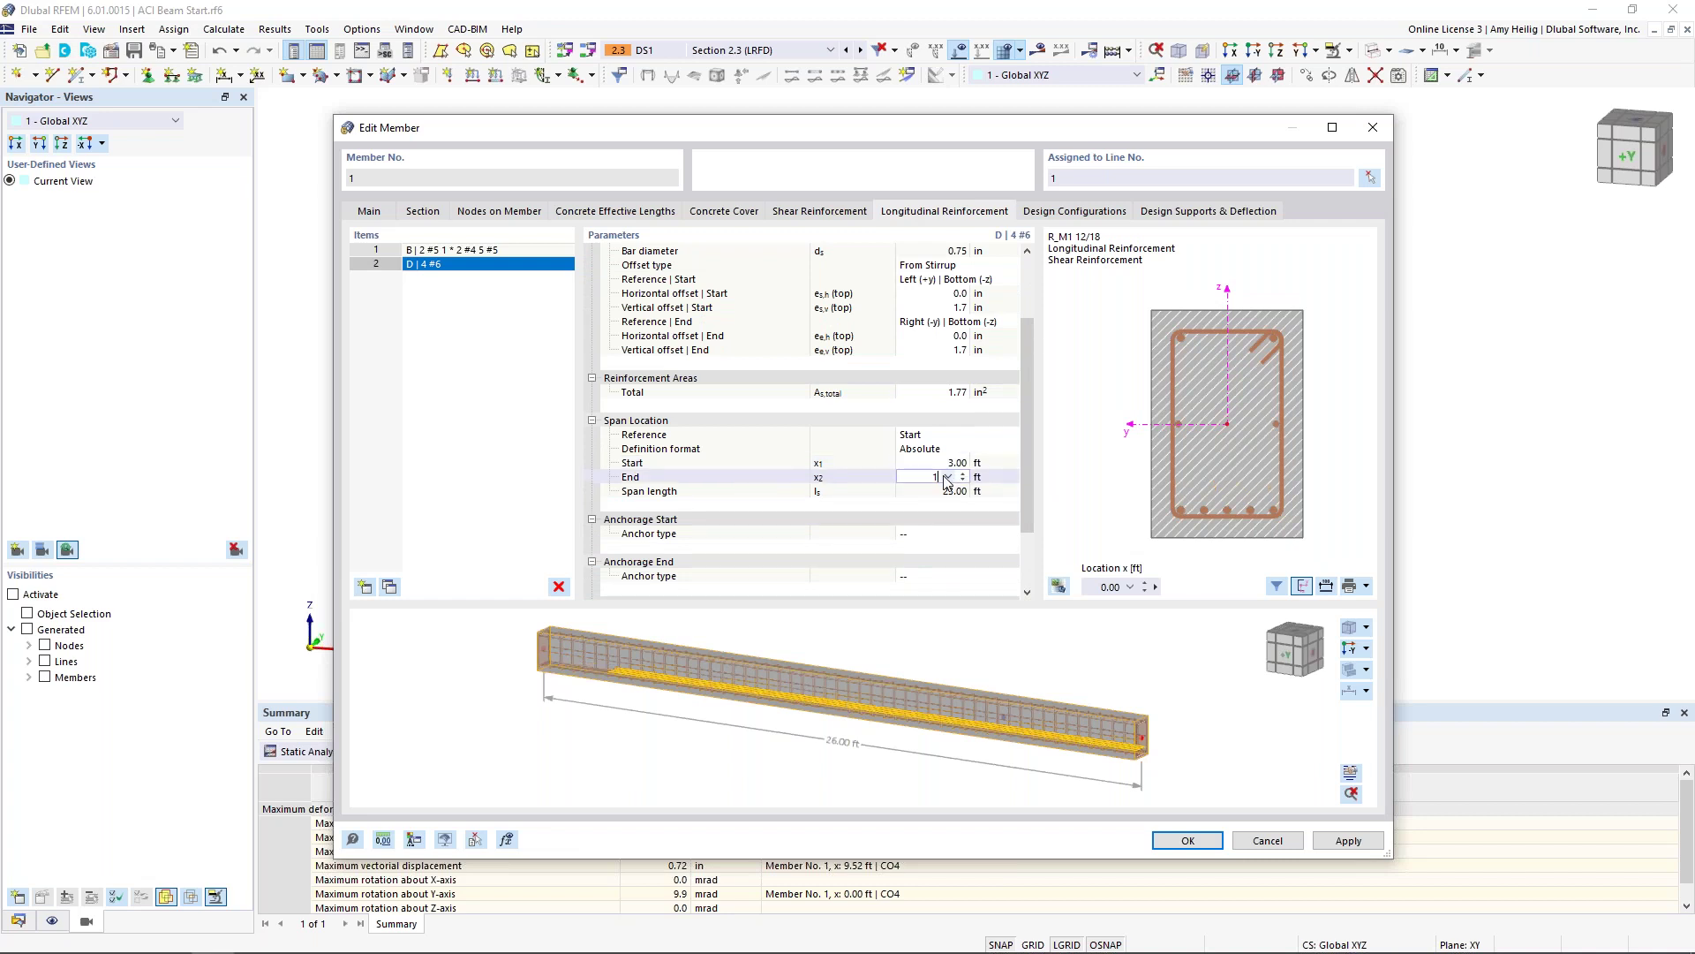
{"action": "type", "text": "7"}
{"action": "key", "text": "Return"}
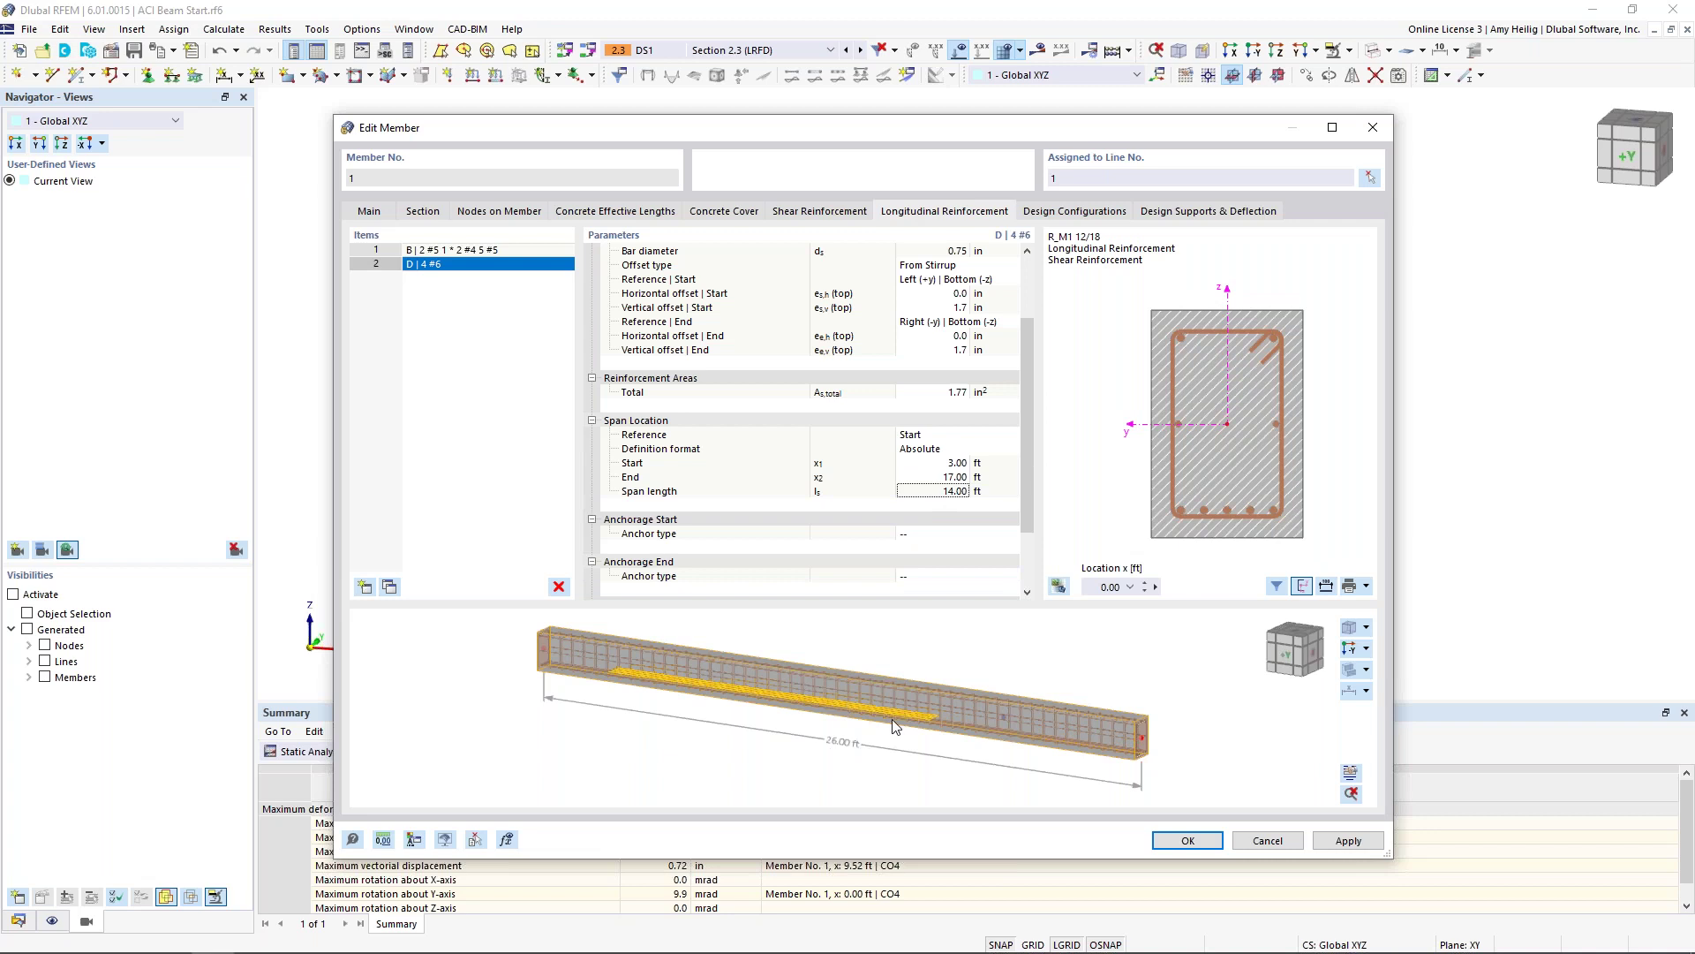
{"action": "scroll", "coordinate": [675, 699], "scroll_direction": "up", "scroll_amount": 3}
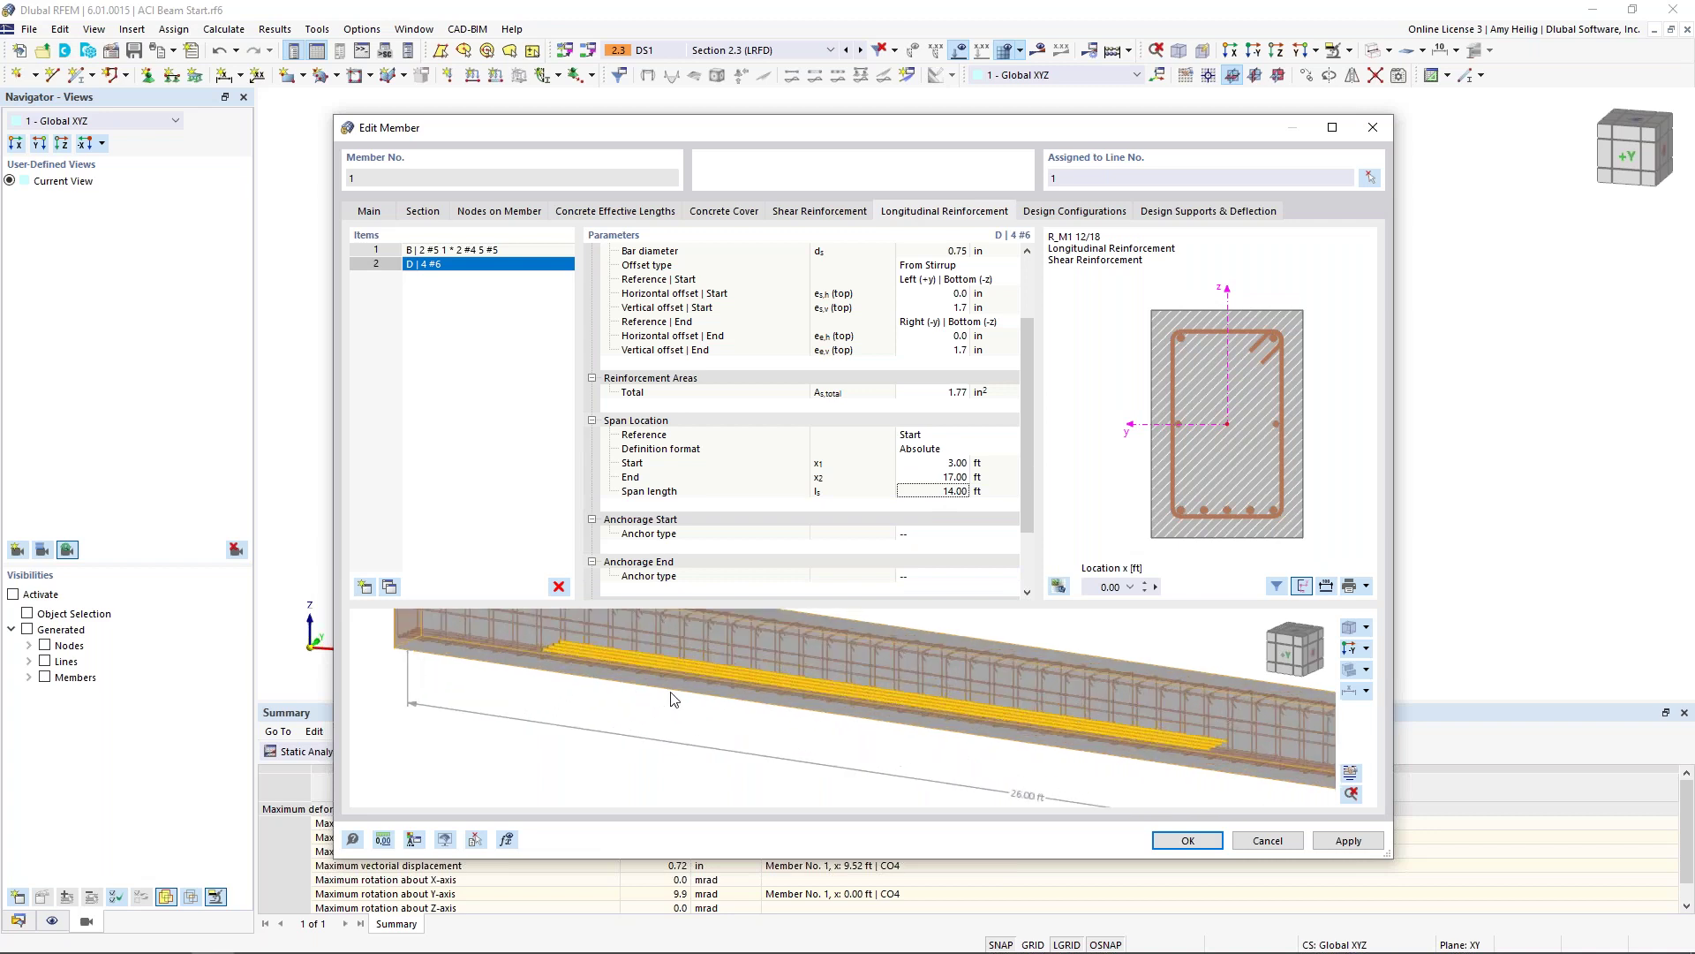
{"action": "scroll", "coordinate": [673, 699], "scroll_direction": "down", "scroll_amount": 2}
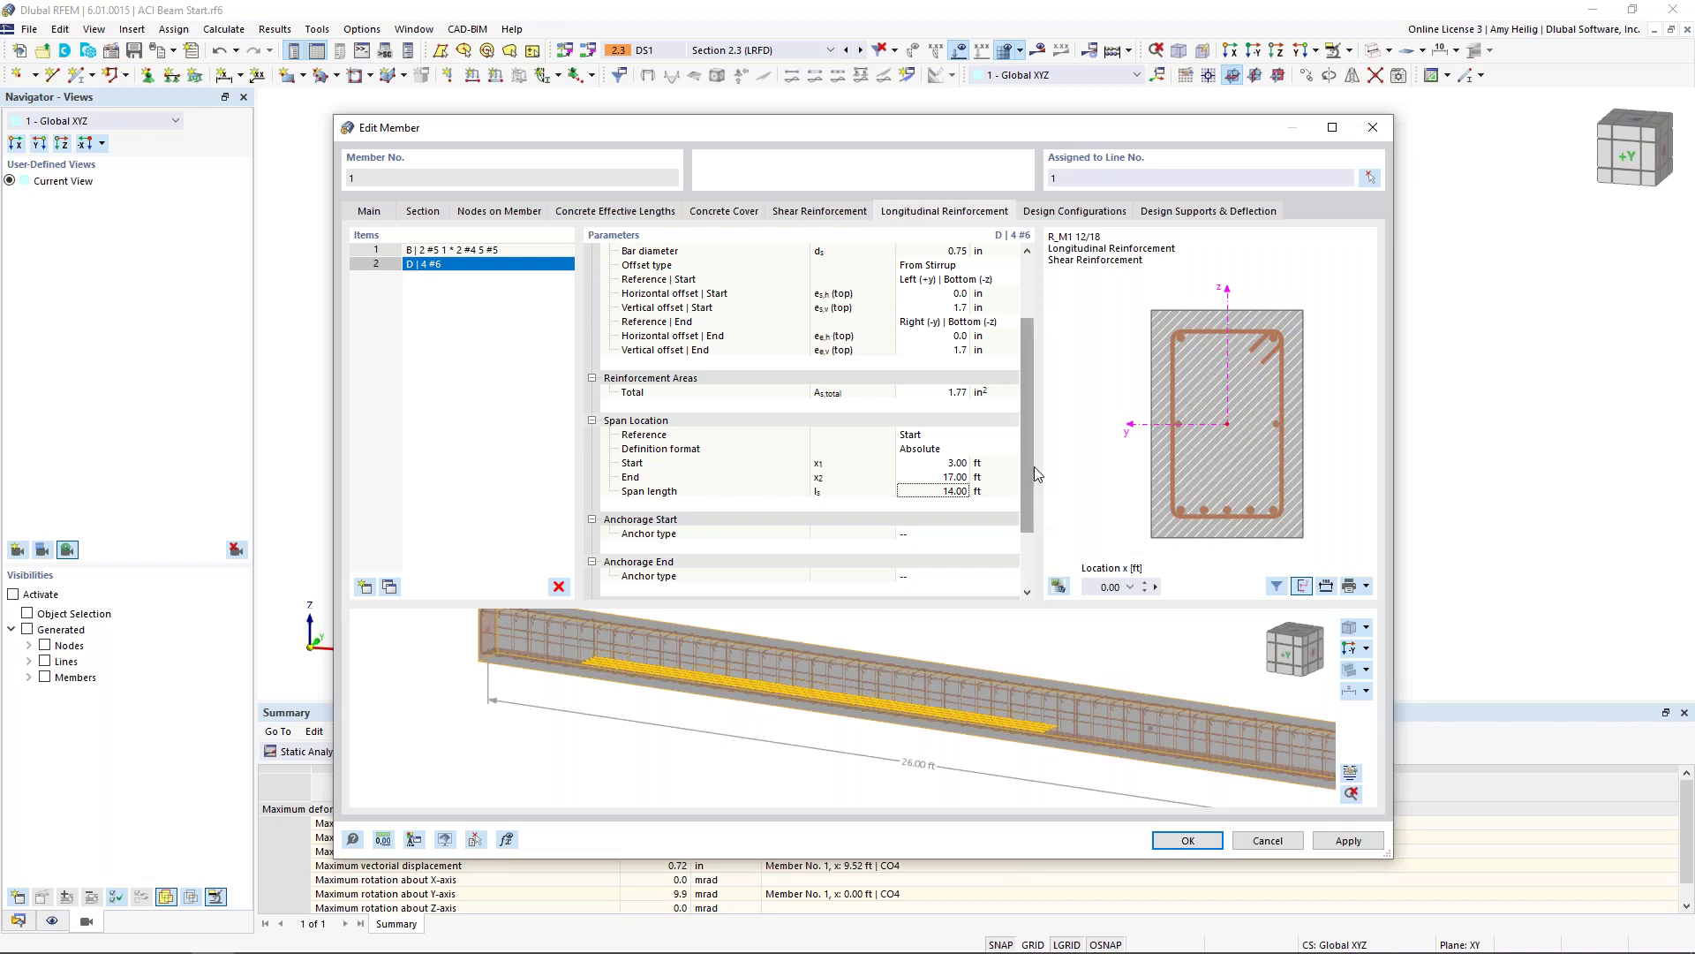
Step: Add a third longitudinal reinforcement item to the beam with rebar type D | Line and bar size #5
{"action": "left_click_drag", "start_coordinate": [1130, 136], "coordinate": [1048, 615]}
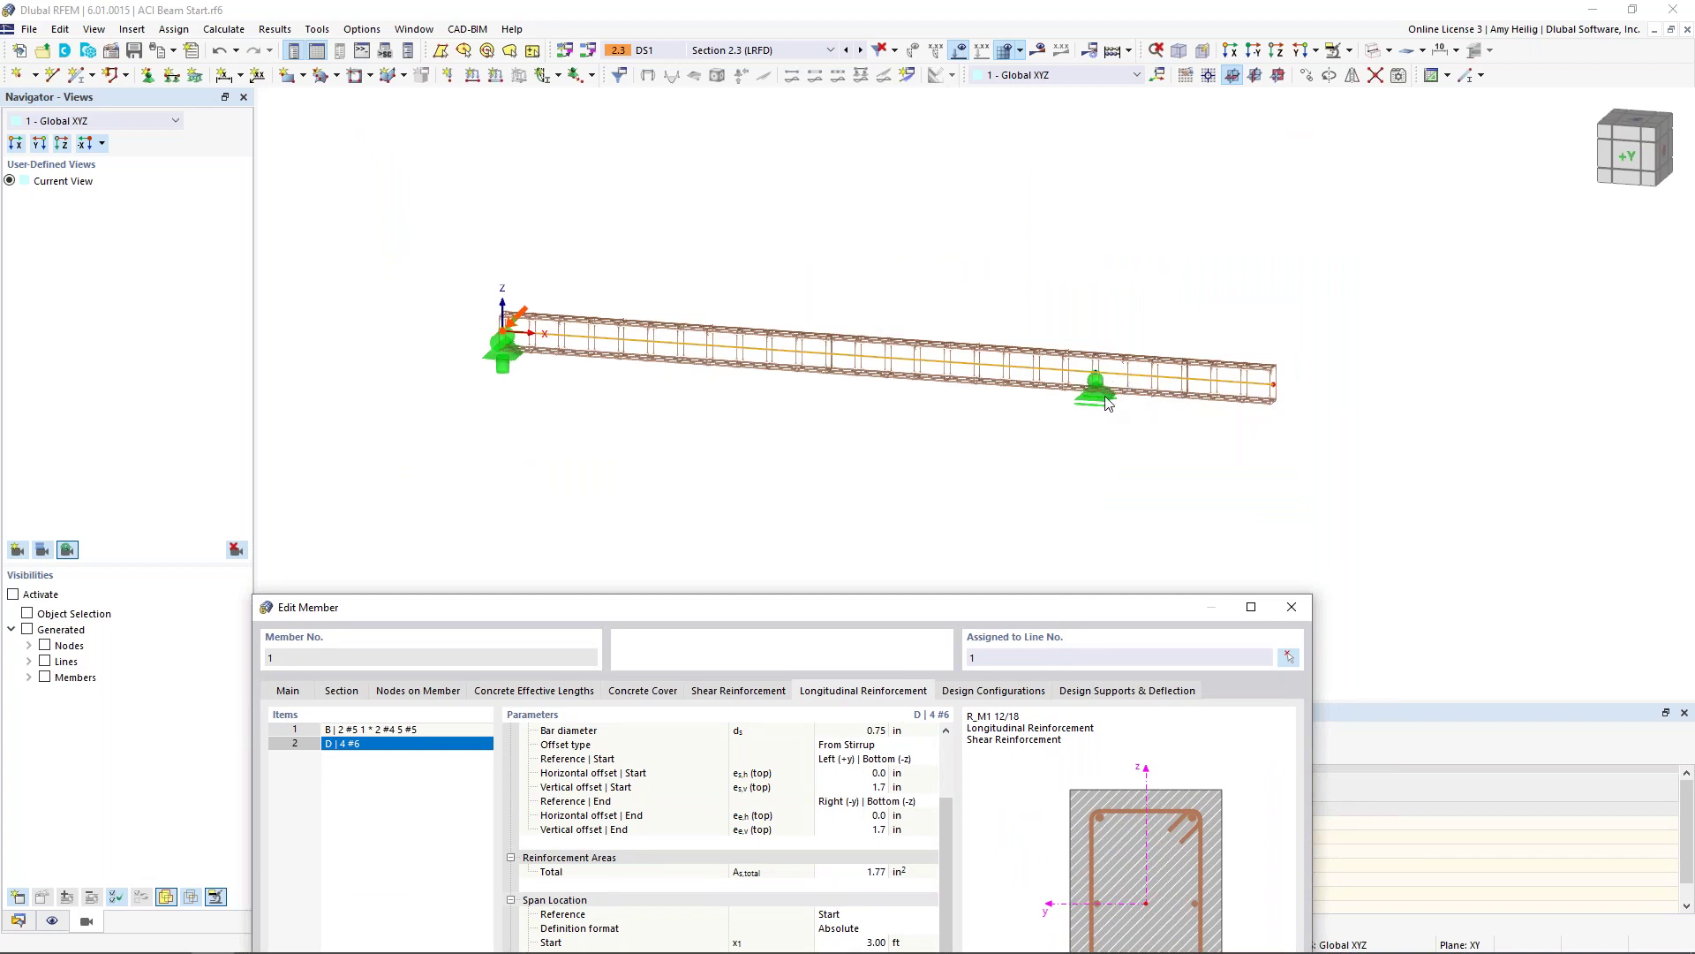
{"action": "left_click_drag", "start_coordinate": [1042, 609], "coordinate": [1139, 110]}
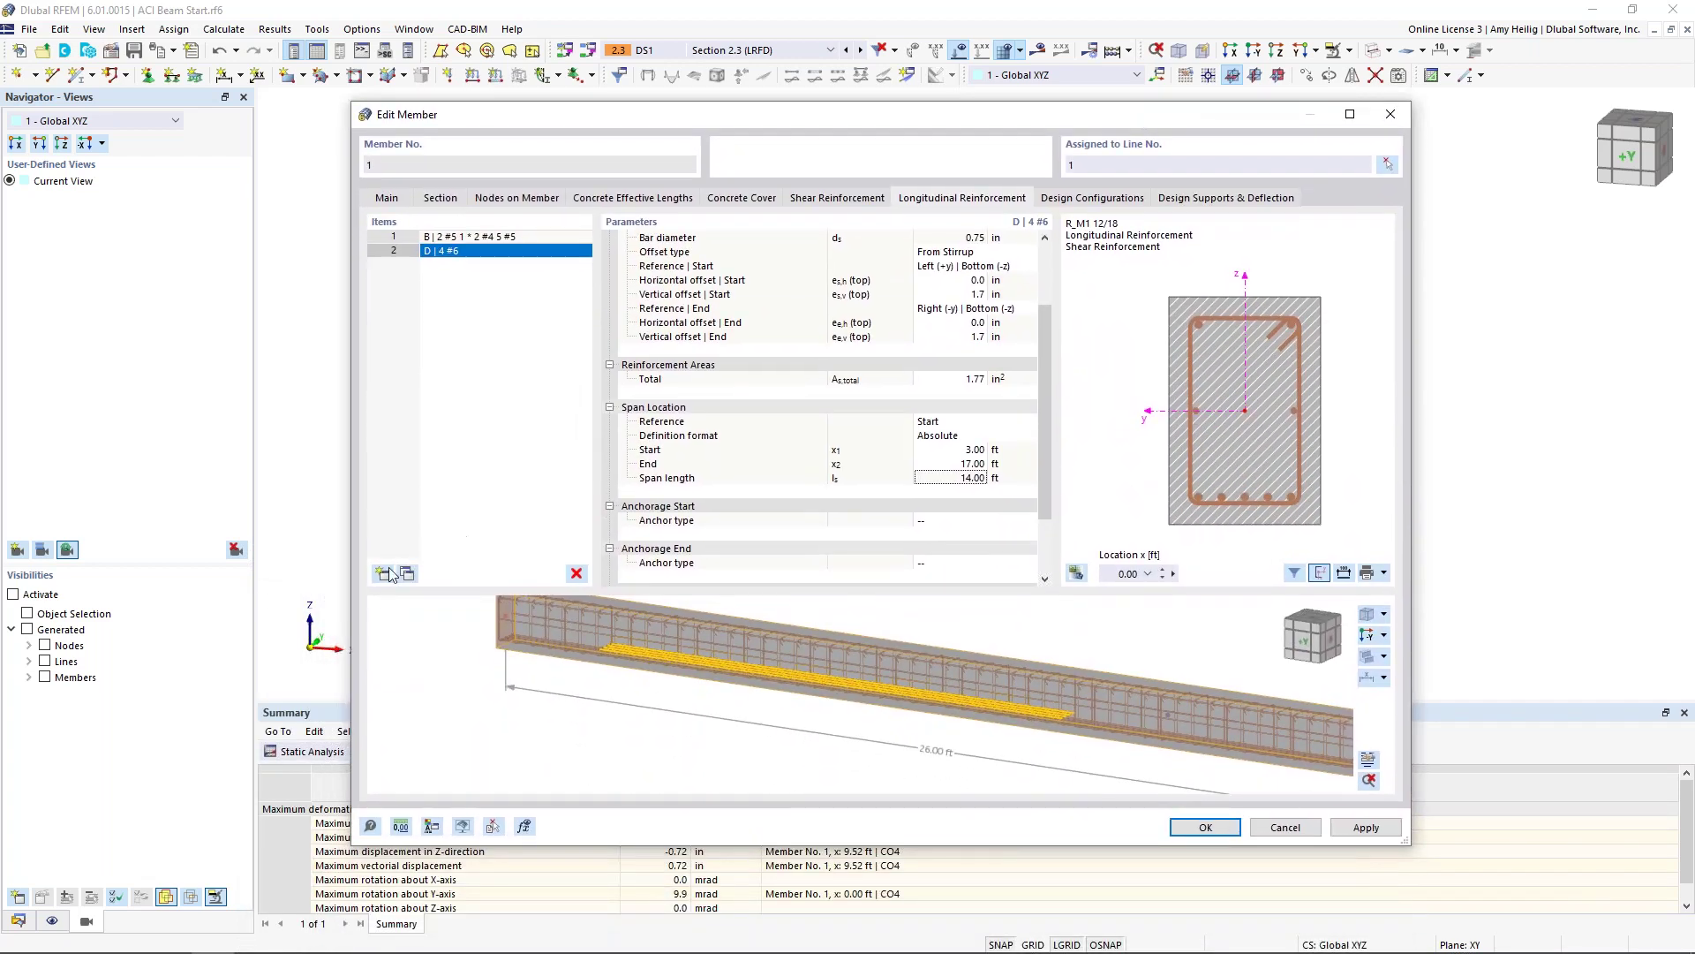
{"action": "left_click", "coordinate": [506, 402]}
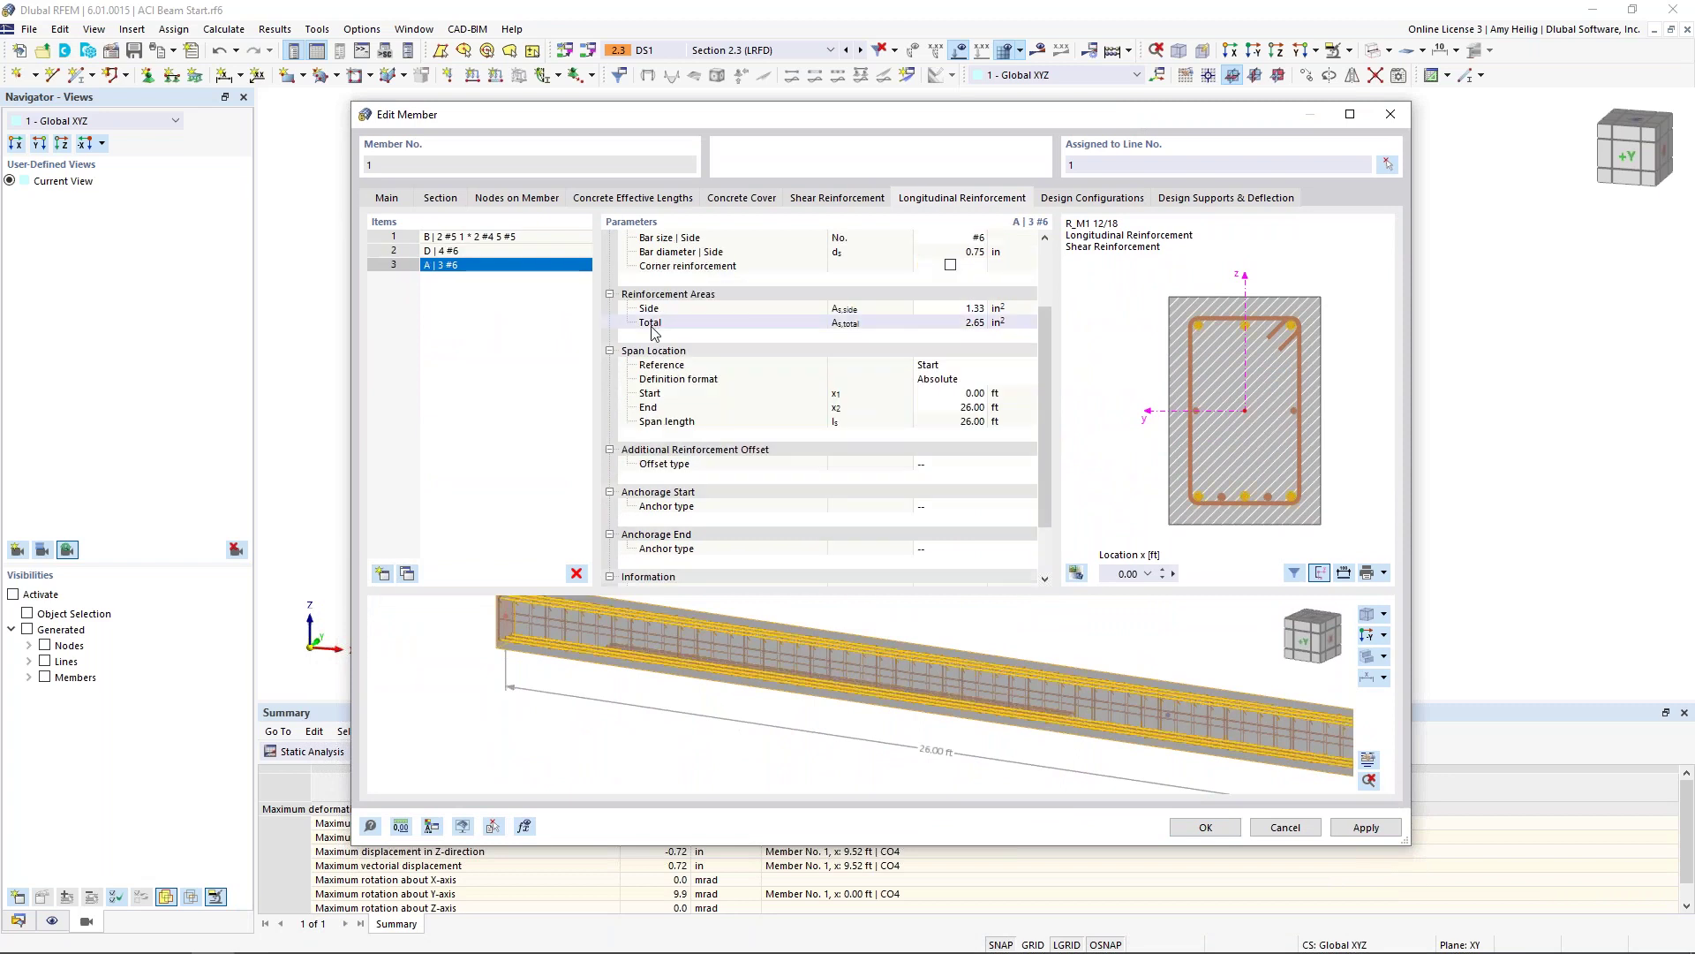
{"action": "scroll", "coordinate": [971, 318], "scroll_direction": "up", "scroll_amount": 2}
{"action": "left_click", "coordinate": [969, 253]}
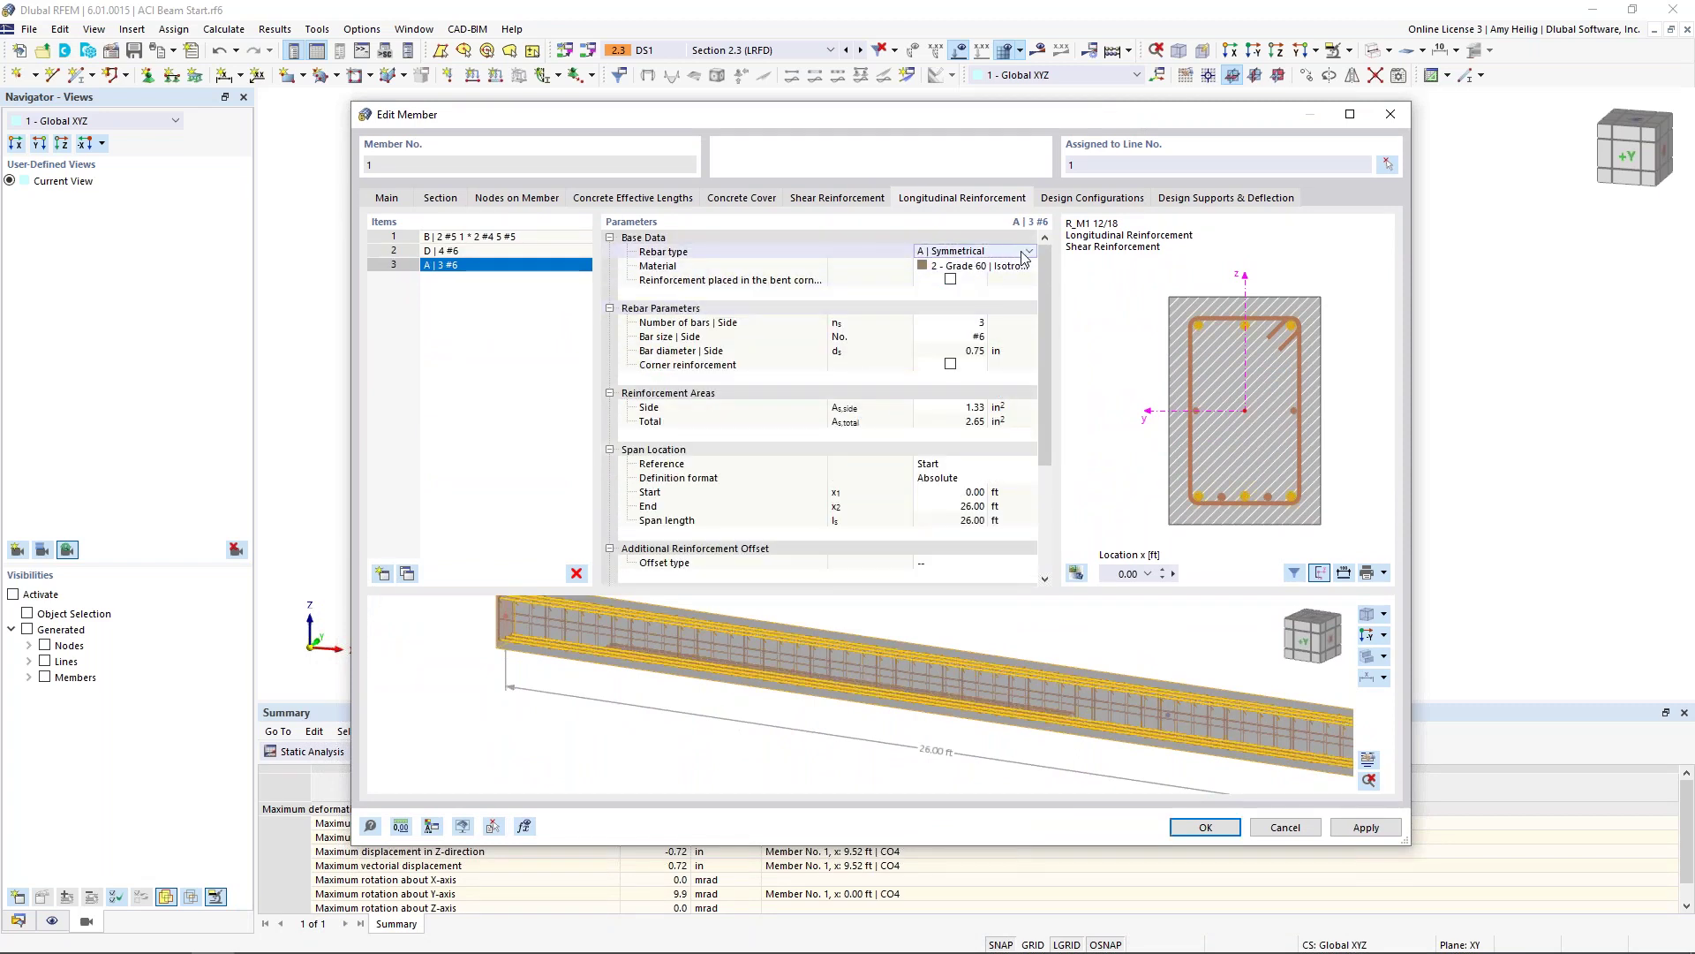
{"action": "left_click", "coordinate": [1028, 251]}
{"action": "left_click", "coordinate": [993, 311]}
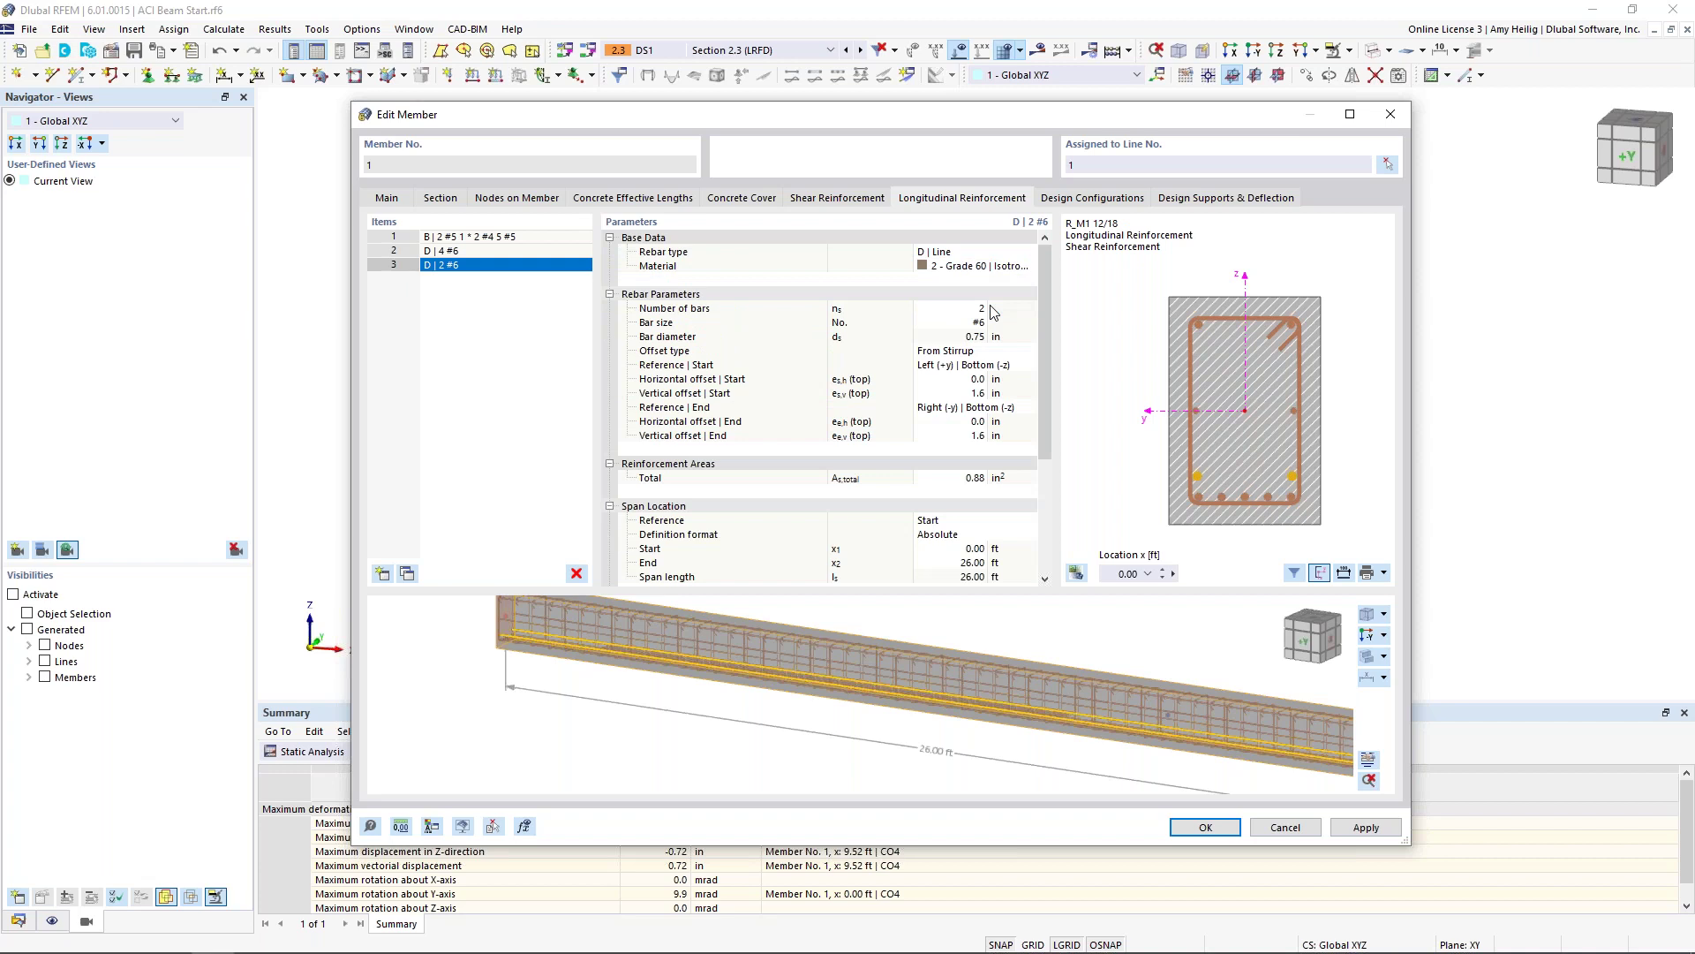
{"action": "left_click", "coordinate": [971, 322]}
{"action": "left_click", "coordinate": [980, 321]}
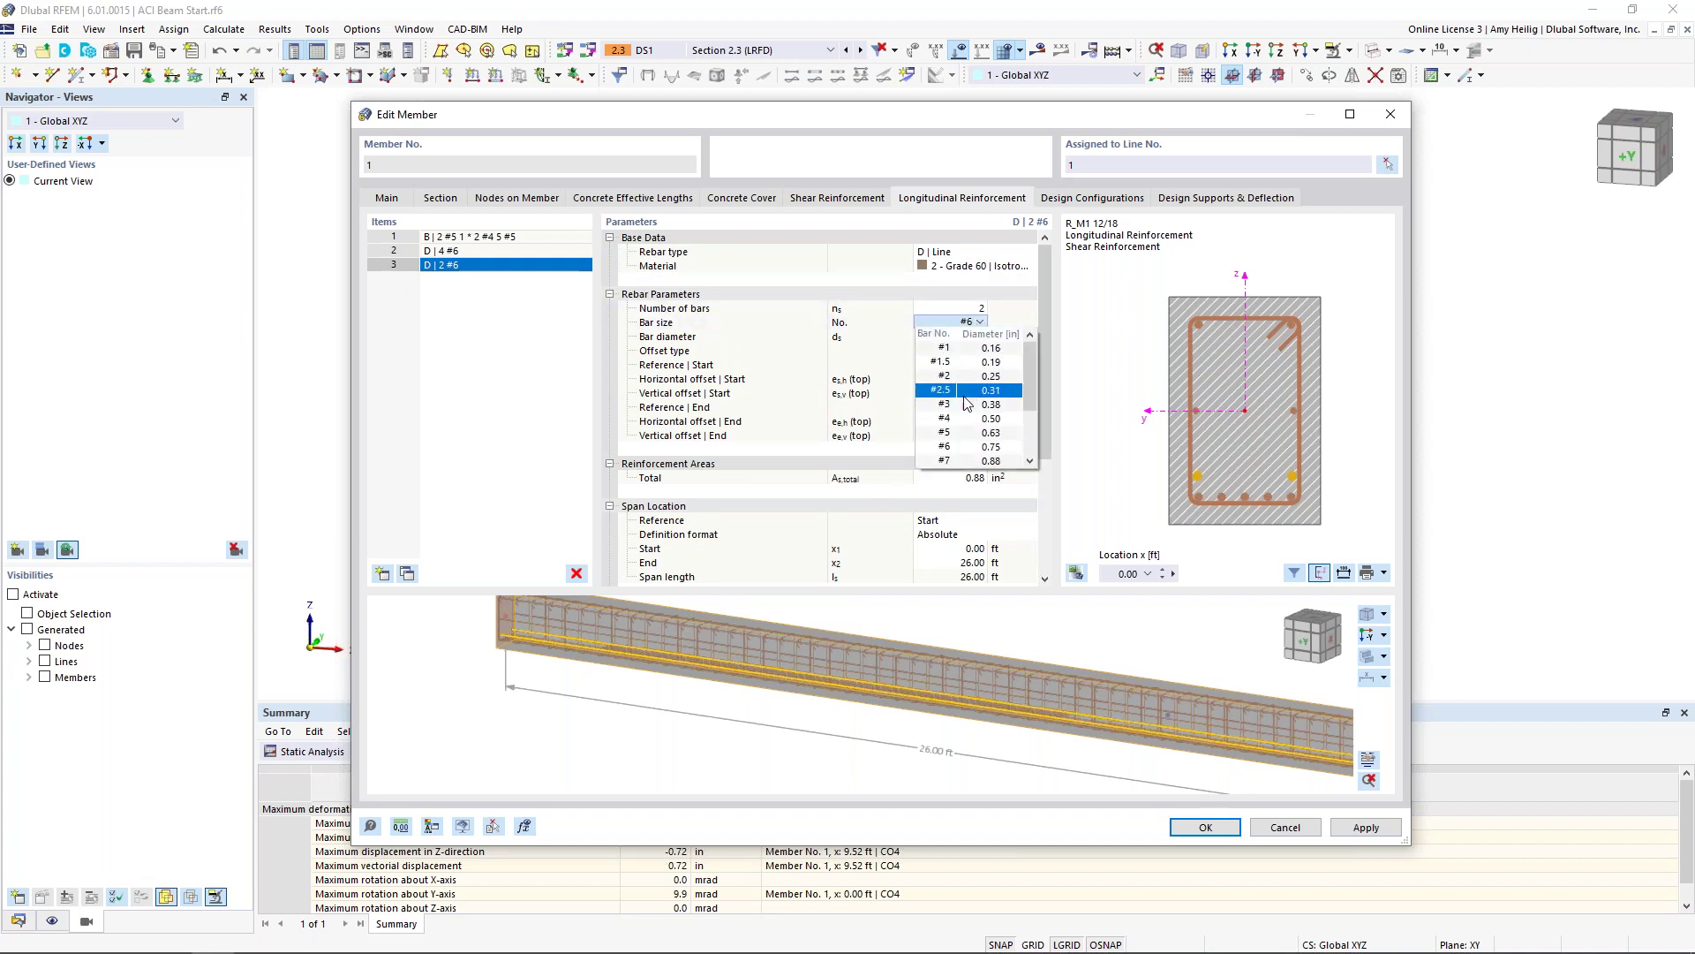
{"action": "left_click", "coordinate": [960, 433]}
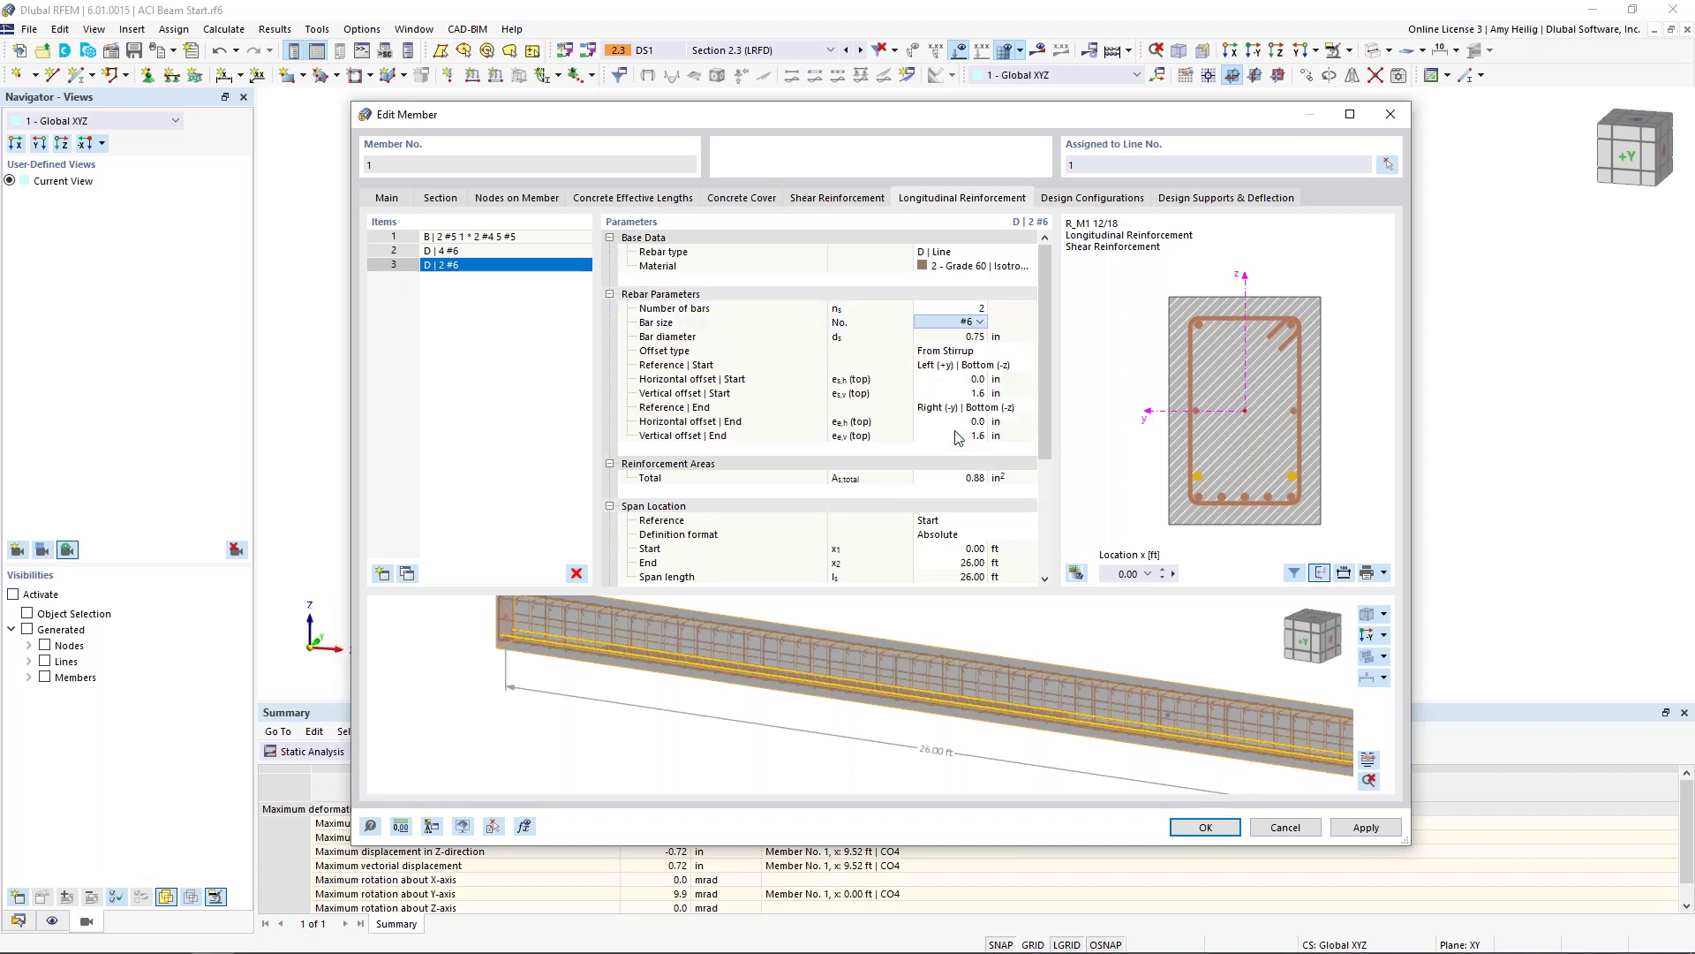
Step: Reference the start of the #5 bar line to Center | Top (+z) with a horizontal offset of -1.2 in and vertical offset of 0 in
{"action": "left_click", "coordinate": [961, 364]}
{"action": "left_click", "coordinate": [1028, 365]}
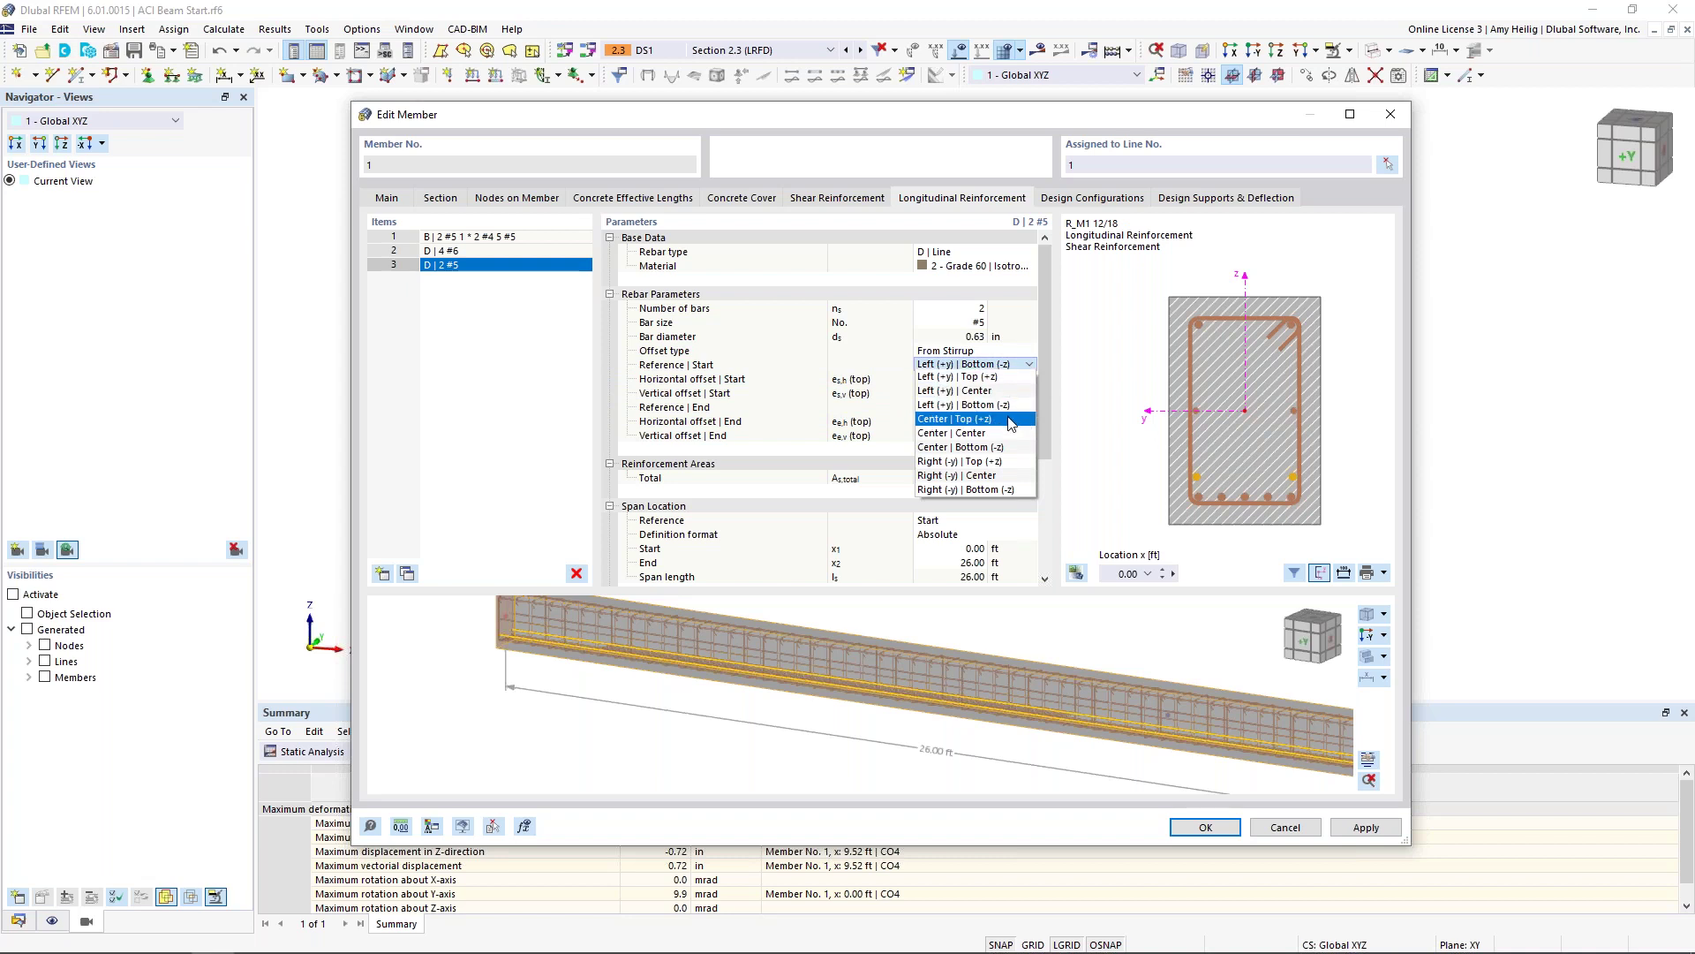
{"action": "left_click", "coordinate": [1011, 419]}
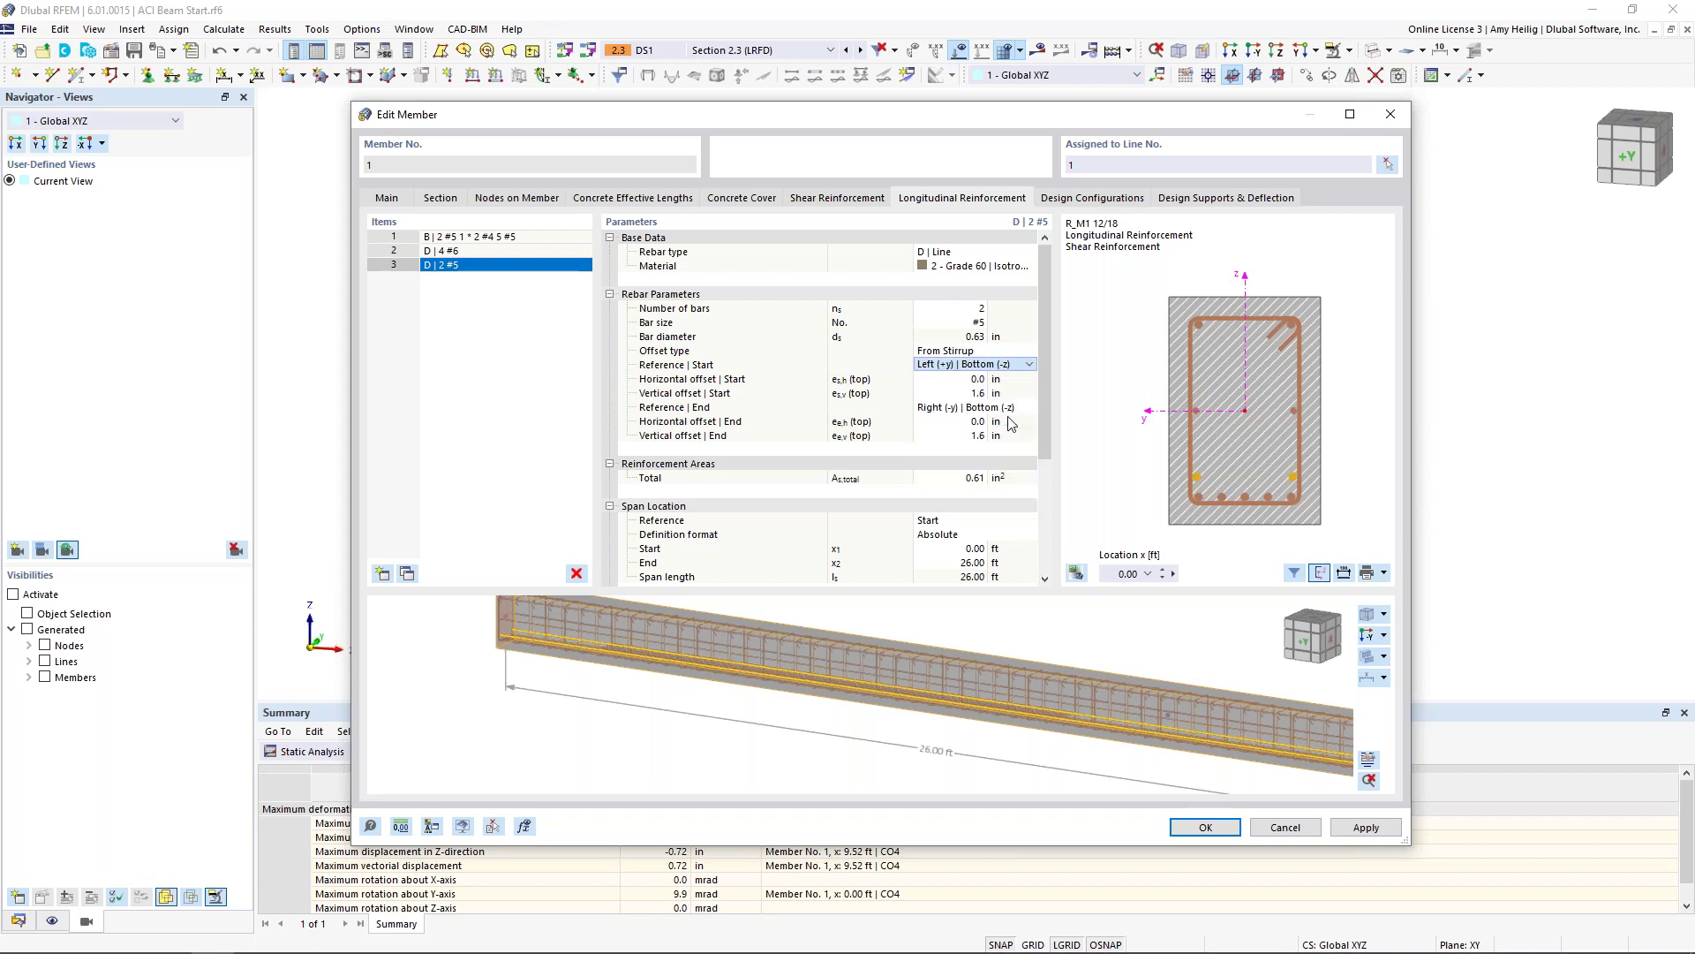
{"action": "left_click", "coordinate": [960, 379]}
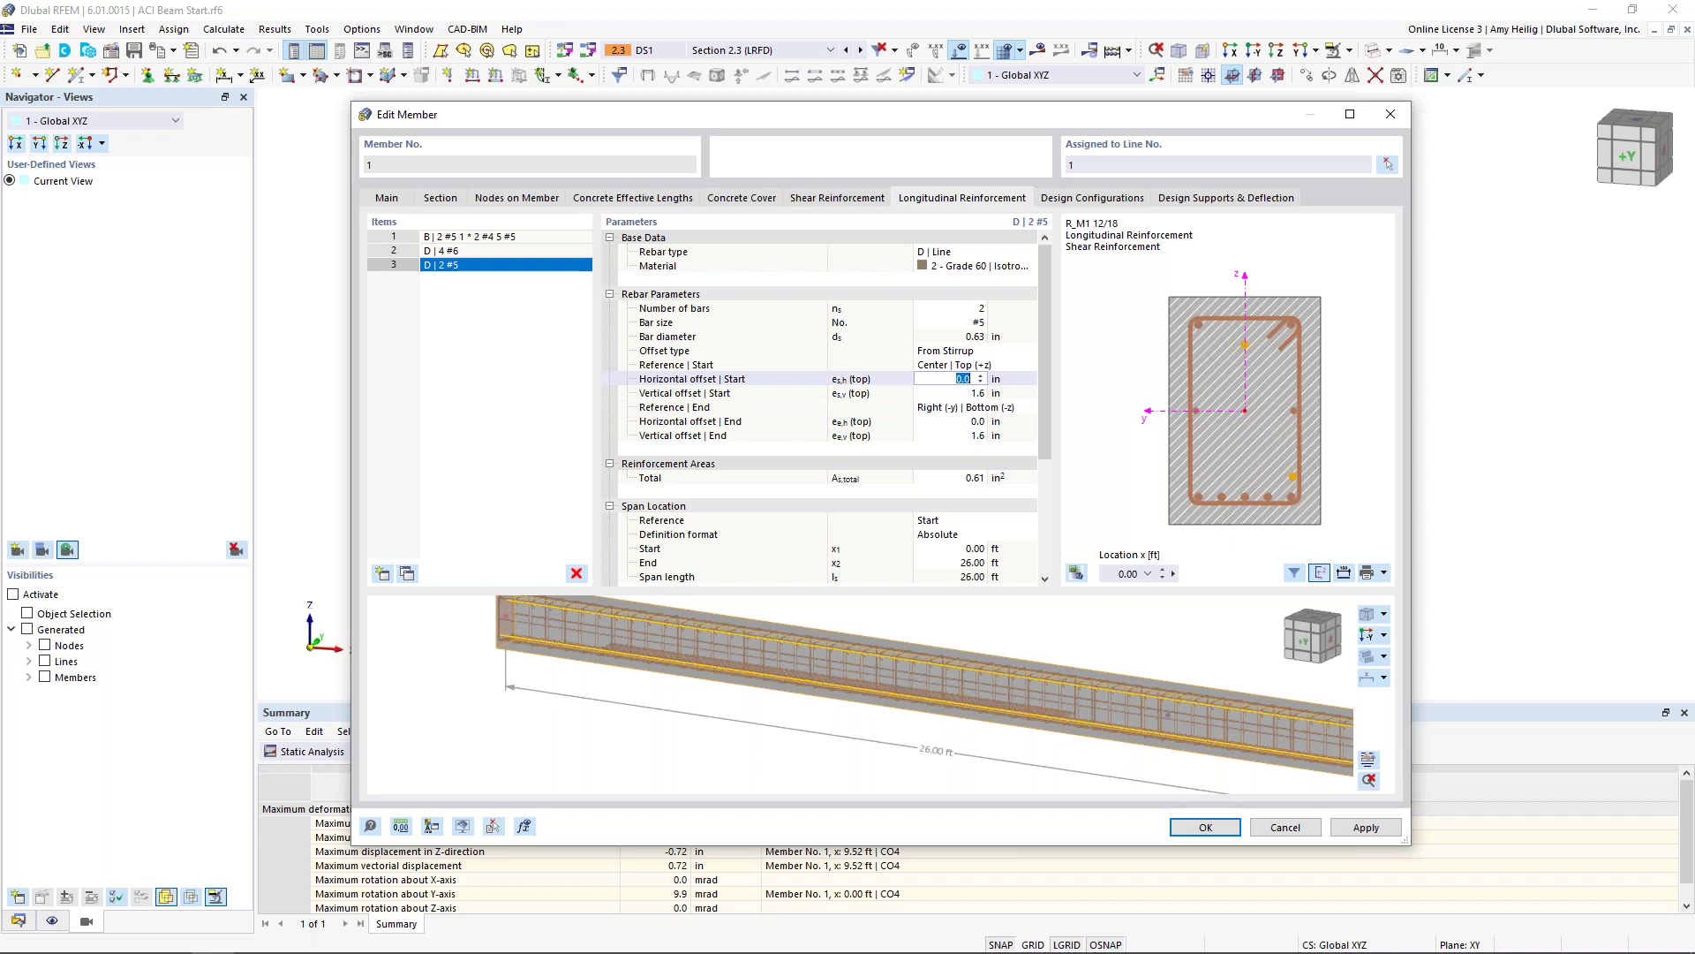
{"action": "type", "text": "-1.2"}
{"action": "key", "text": "Tab"}
{"action": "type", "text": "0"}
Step: Reference the end of the #5 bar line to Center | Top (+z) with offsets of 1.2 in horizontally and 0 in vertically
{"action": "left_click", "coordinate": [989, 407]}
{"action": "left_click", "coordinate": [989, 408]}
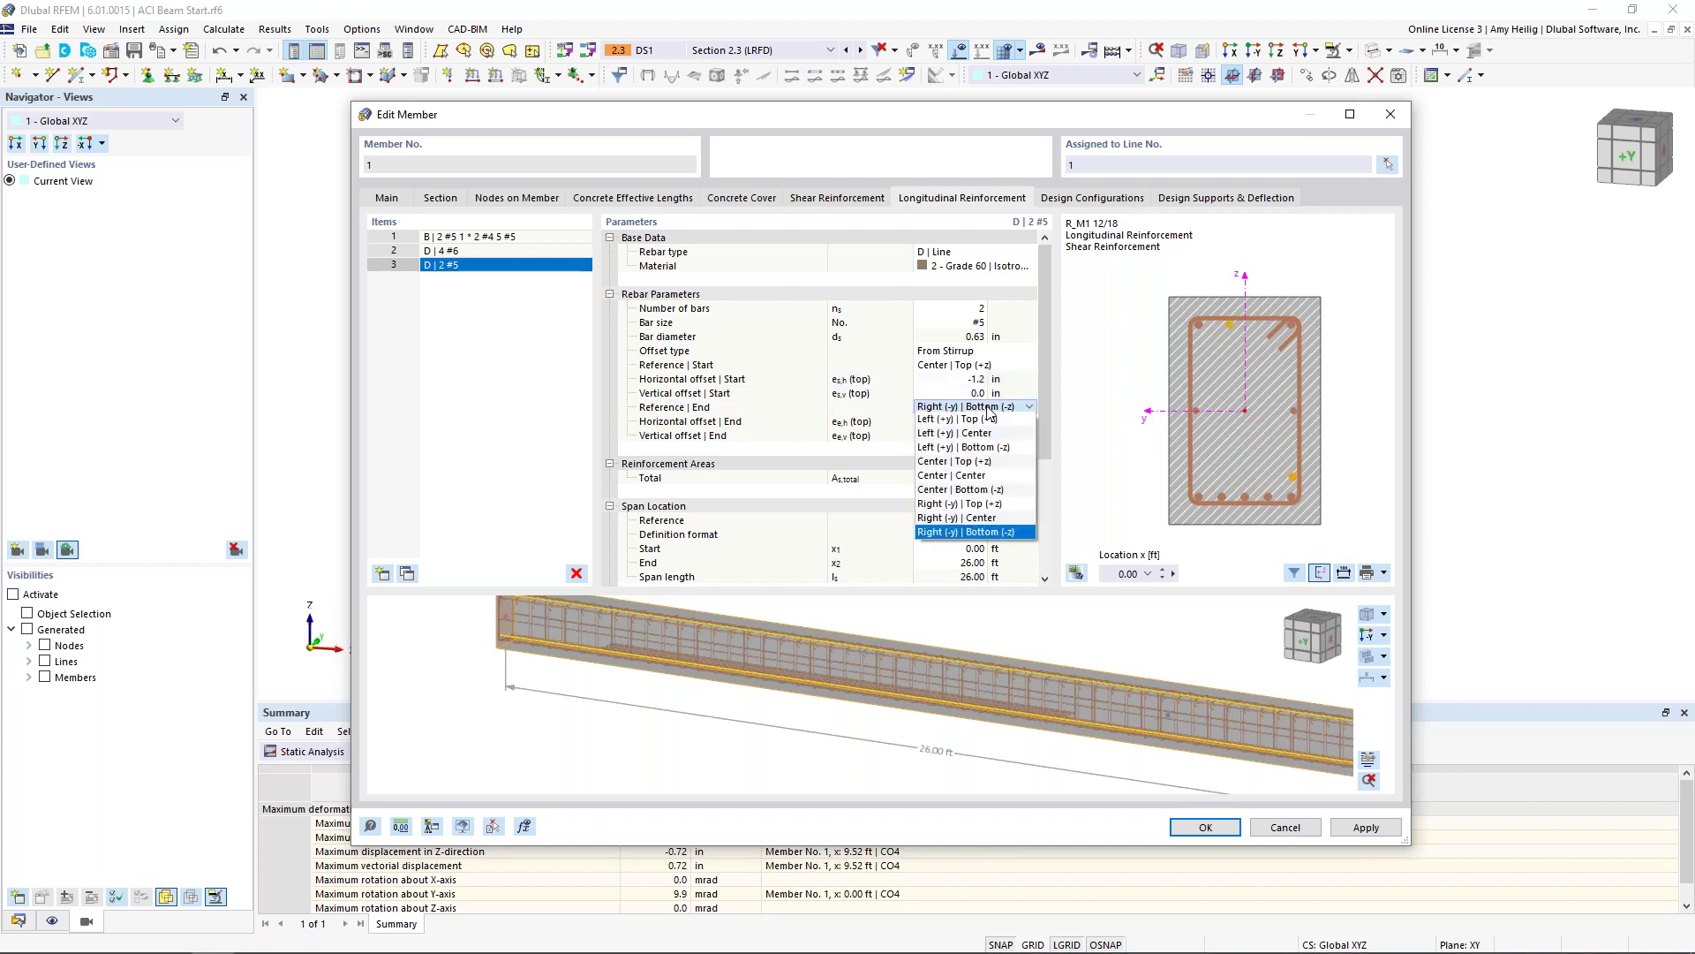
{"action": "left_click", "coordinate": [995, 461]}
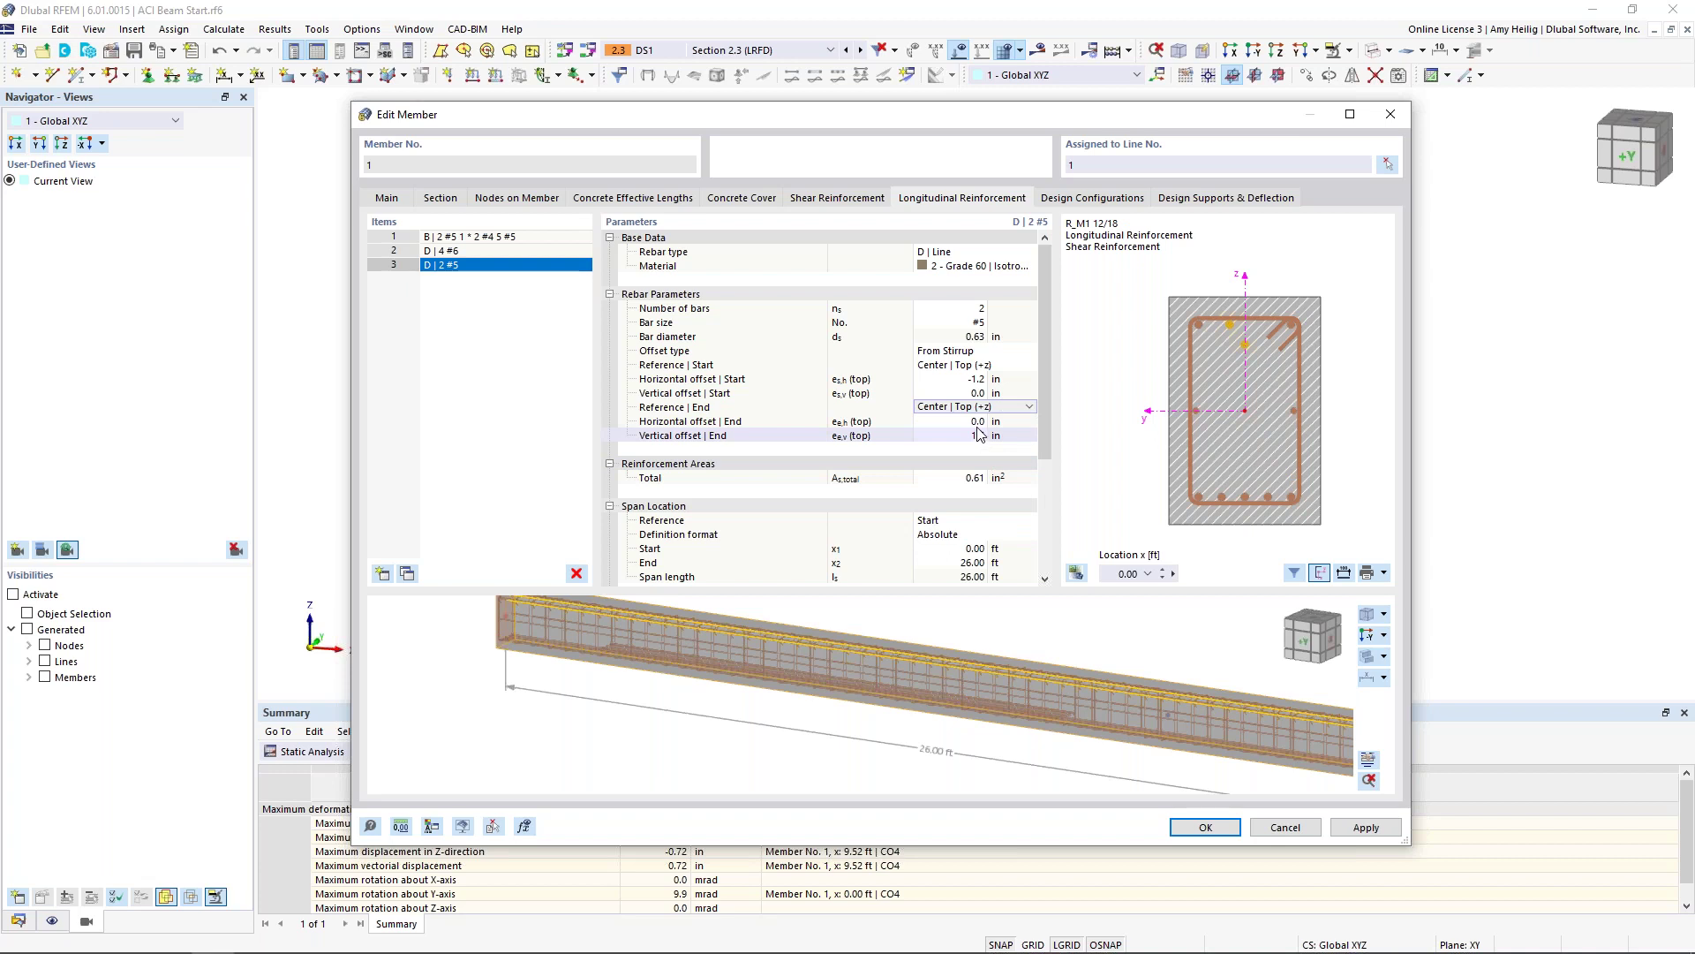
{"action": "key", "text": "Tab"}
{"action": "type", "text": "1.2"}
{"action": "key", "text": "Tab"}
{"action": "type", "text": "0"}
{"action": "key", "text": "Tab"}
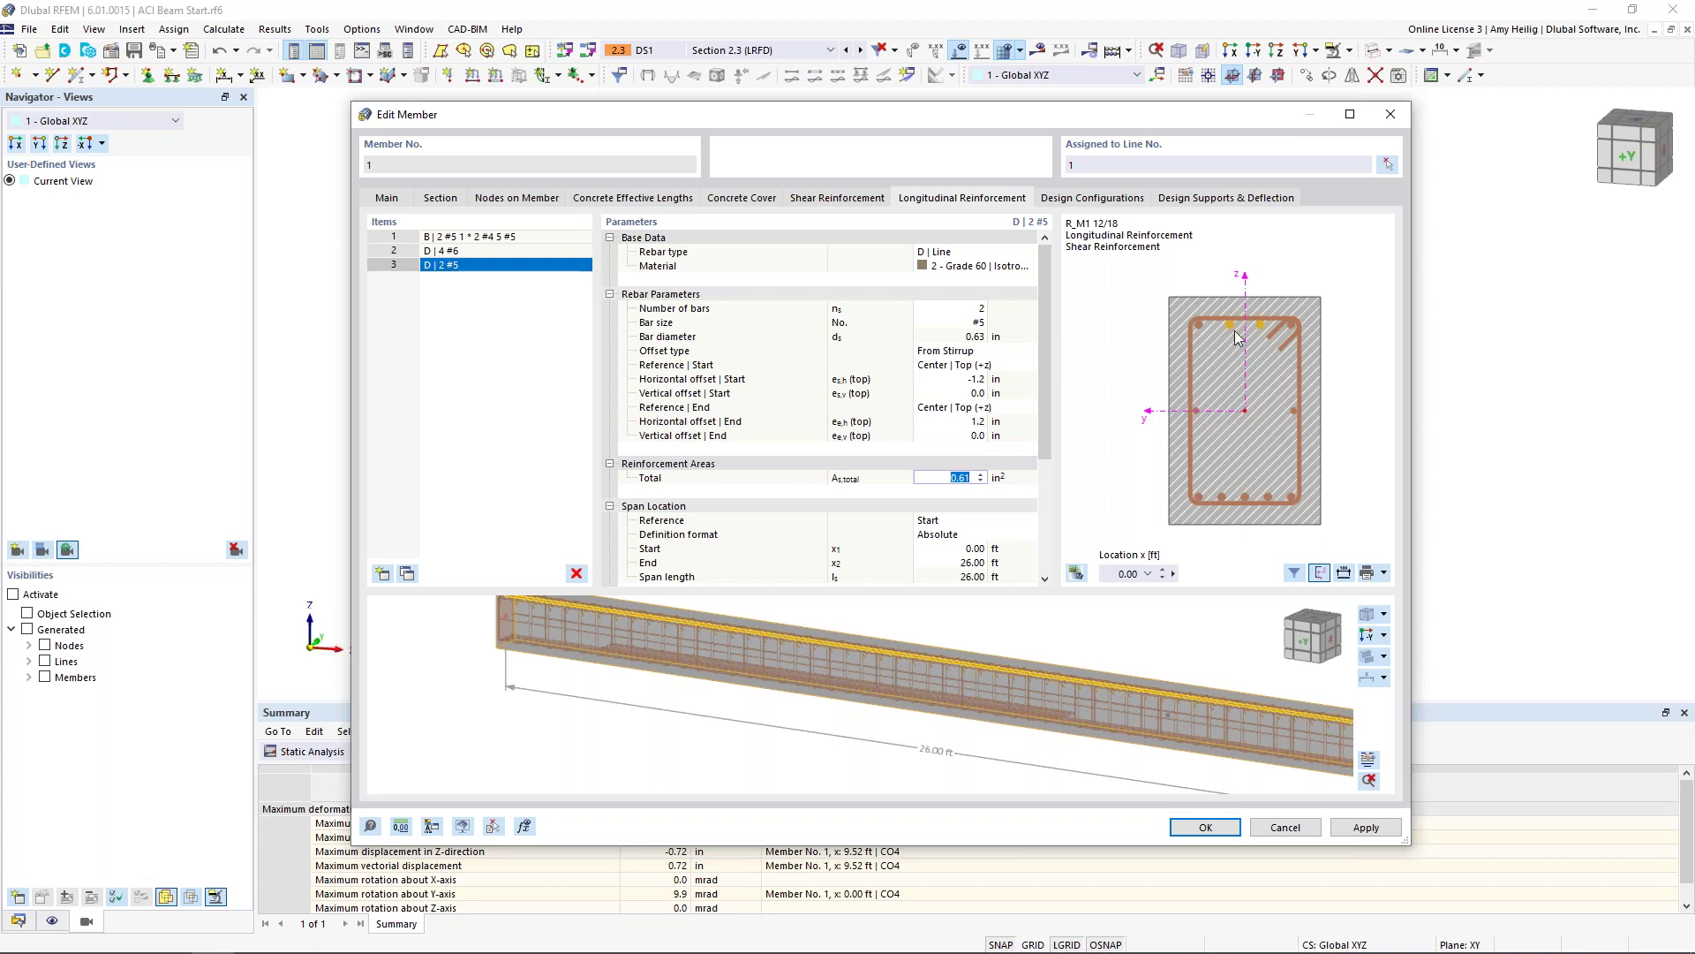
Step: Limit the #5 top bar line to the span from 17 ft to 25.5 ft along the beam
{"action": "left_click_drag", "start_coordinate": [1043, 402], "coordinate": [1035, 461]}
{"action": "middle_click_drag", "start_coordinate": [1216, 697], "coordinate": [1070, 700]}
{"action": "left_click", "coordinate": [949, 464]}
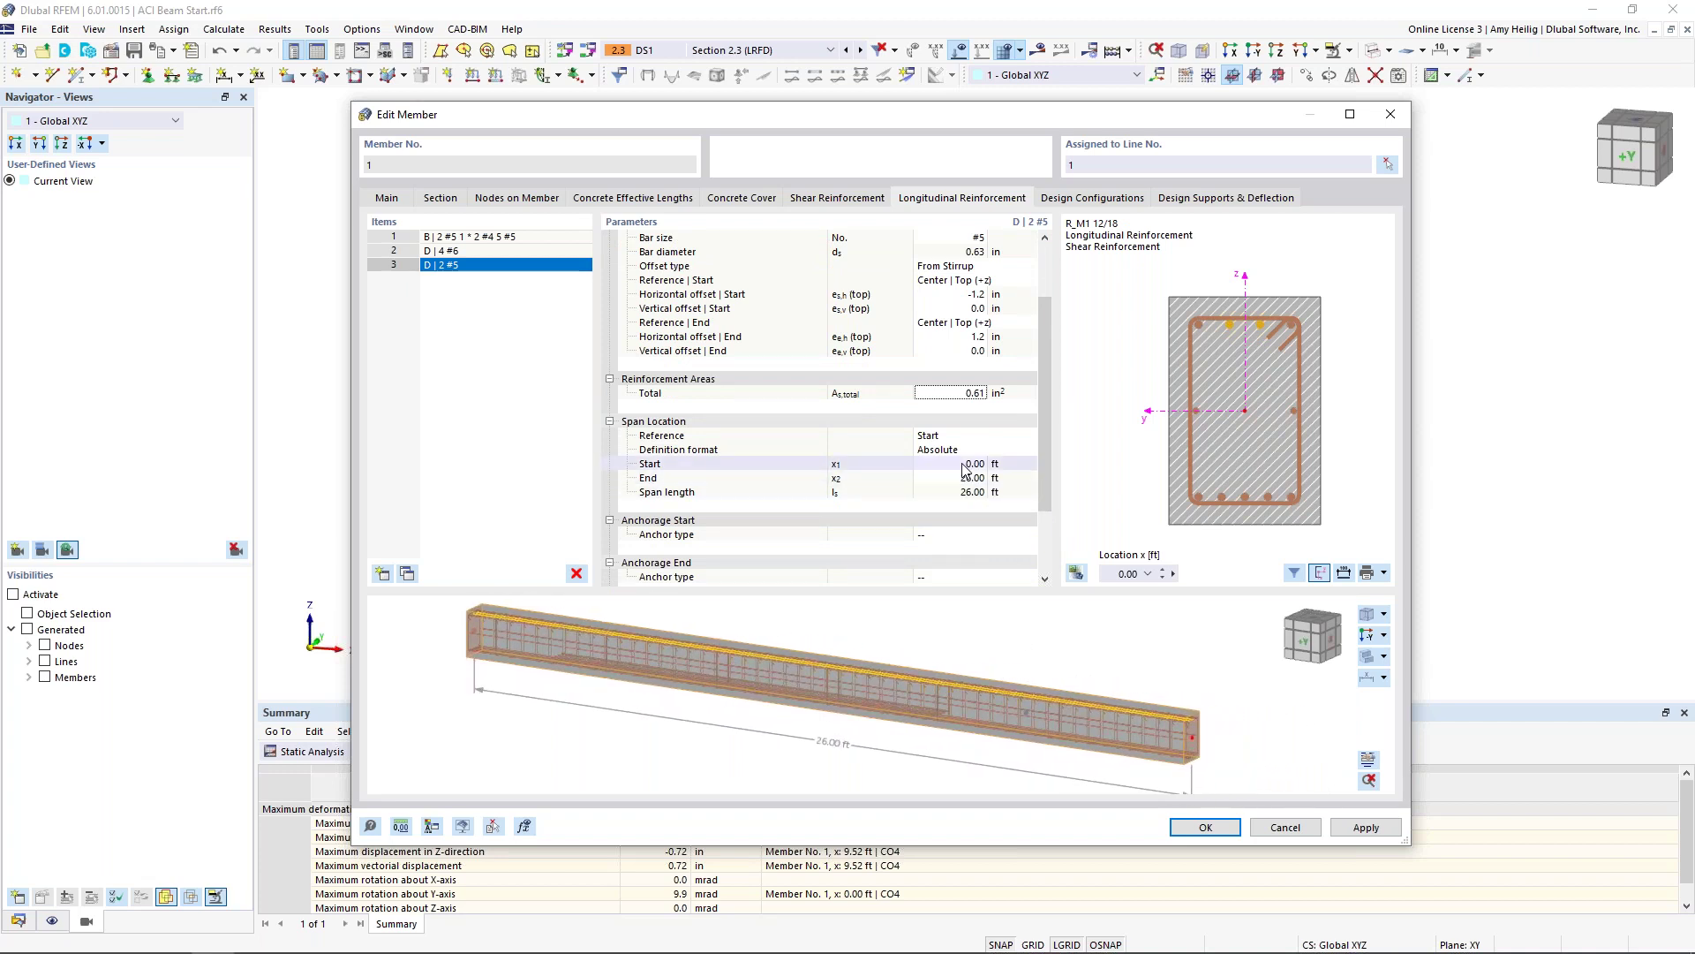
{"action": "type", "text": "17"}
{"action": "key", "text": "Tab"}
{"action": "type", "text": "25.5"}
{"action": "left_click", "coordinate": [976, 532]}
{"action": "scroll", "coordinate": [1190, 730], "scroll_direction": "up", "scroll_amount": 4}
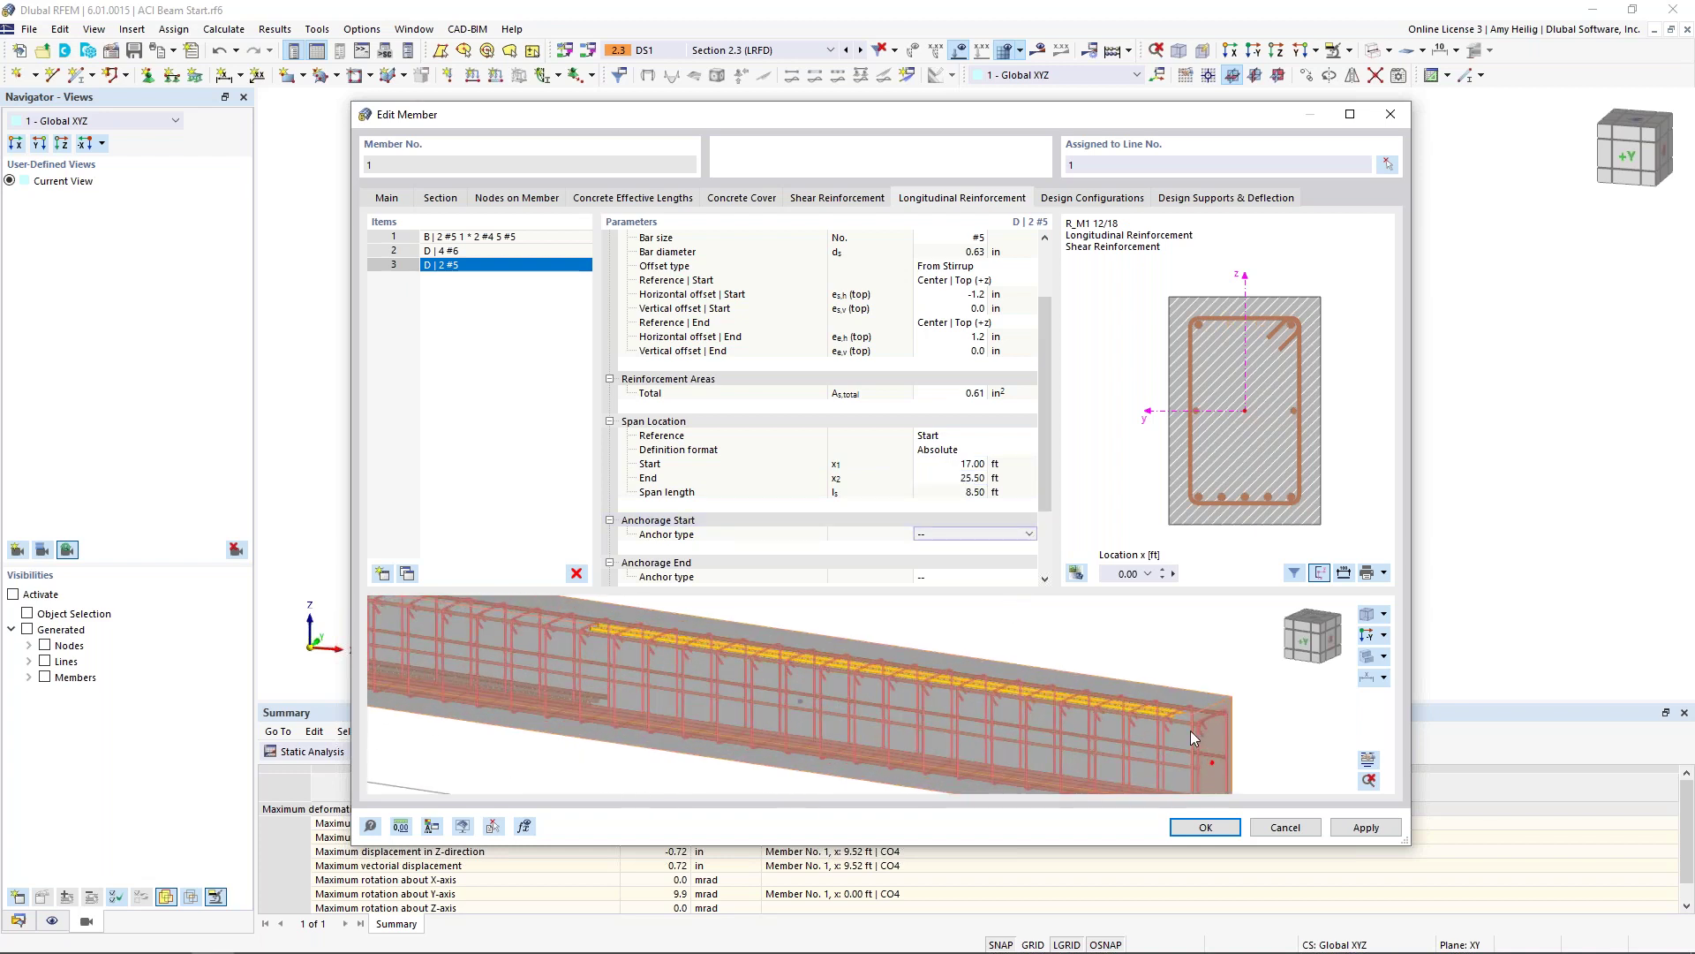
{"action": "scroll", "coordinate": [796, 657], "scroll_direction": "down", "scroll_amount": 2}
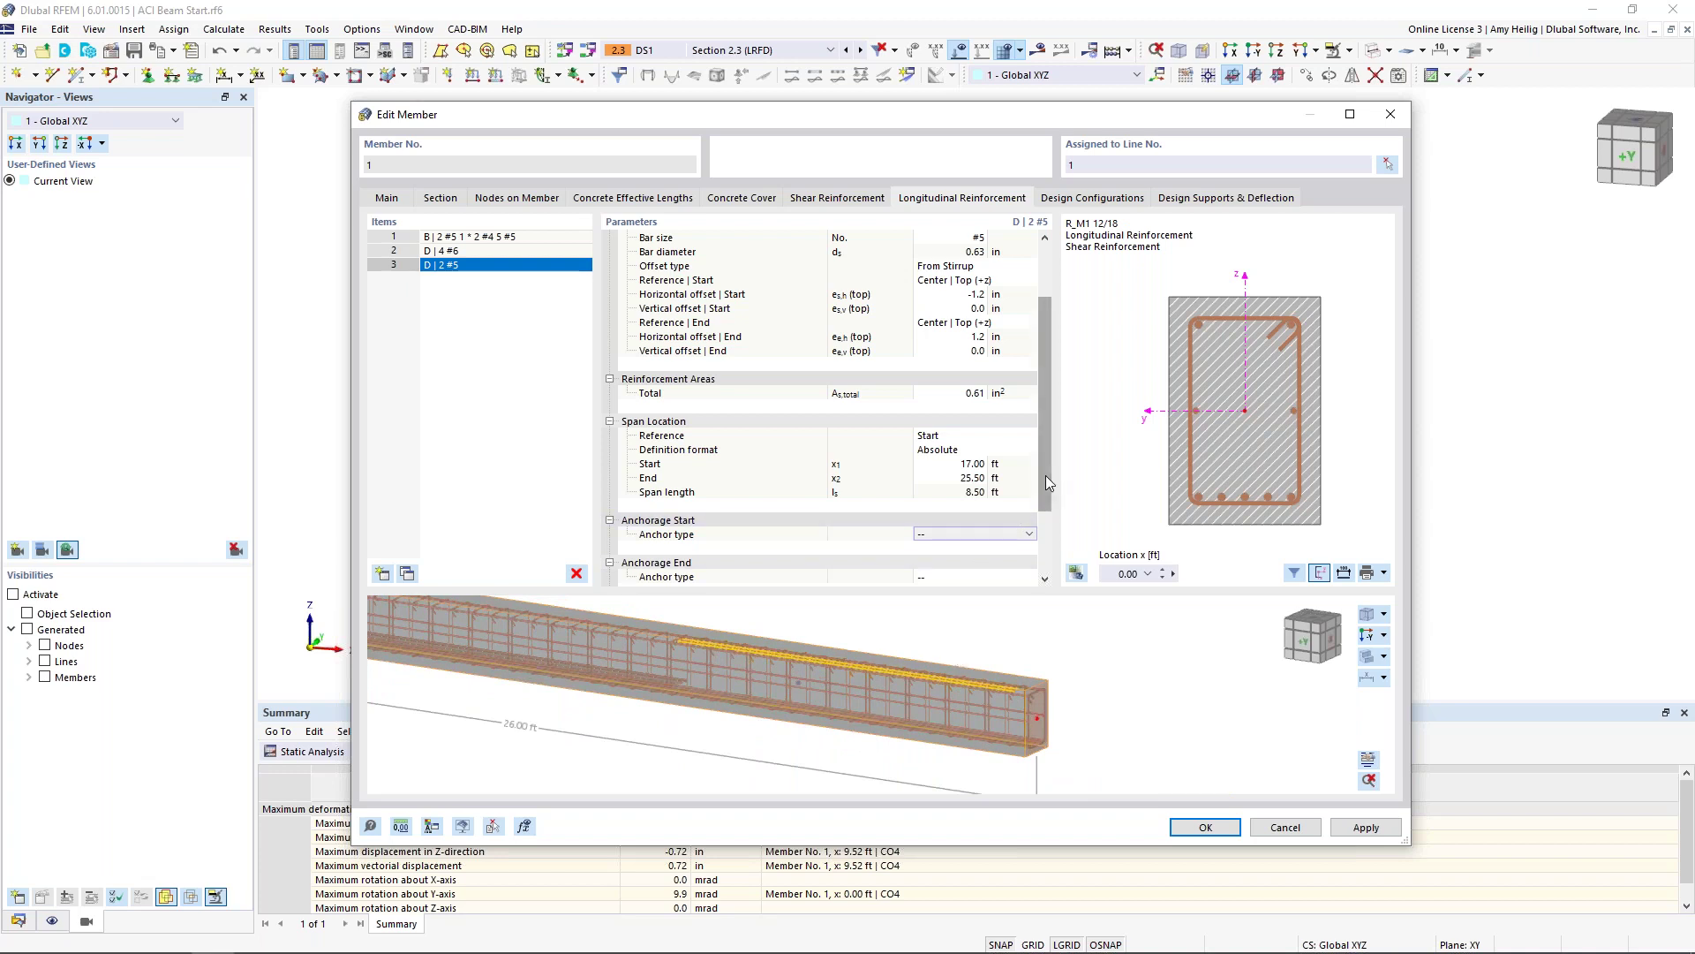
{"action": "scroll", "coordinate": [1104, 680], "scroll_direction": "down", "scroll_amount": 2}
{"action": "middle_click_drag", "start_coordinate": [1103, 678], "coordinate": [1130, 683]}
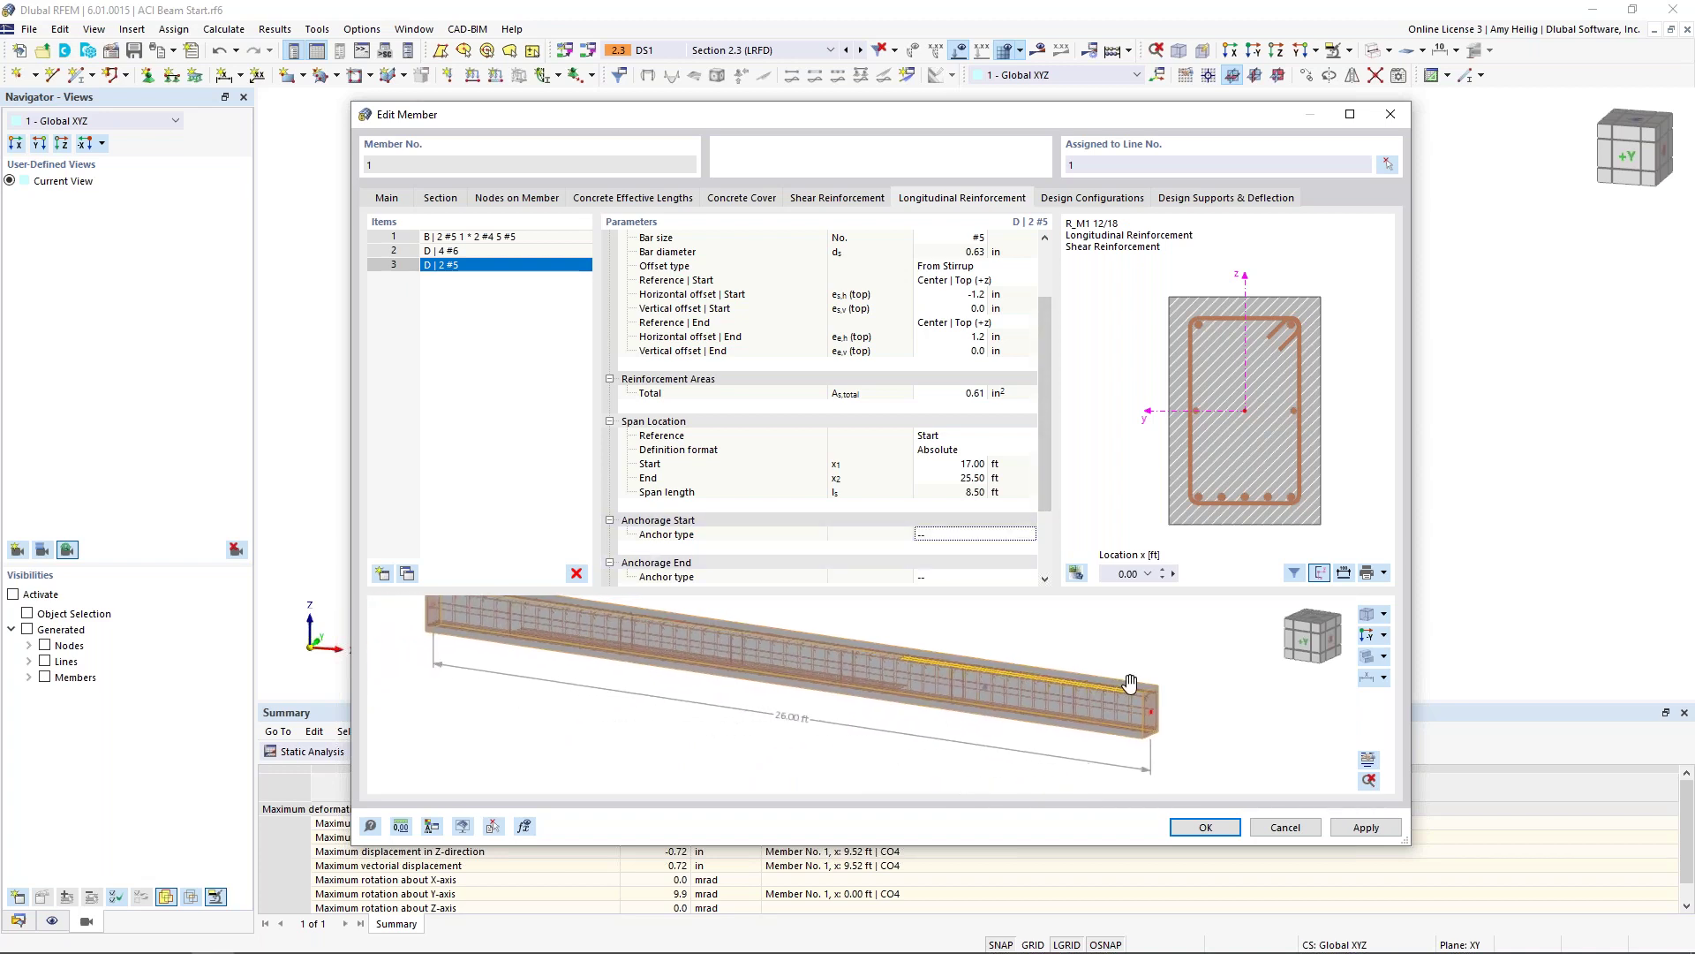
Step: Review the member and stability design parameters of the beam's default strength configuration
{"action": "left_click", "coordinate": [1066, 199]}
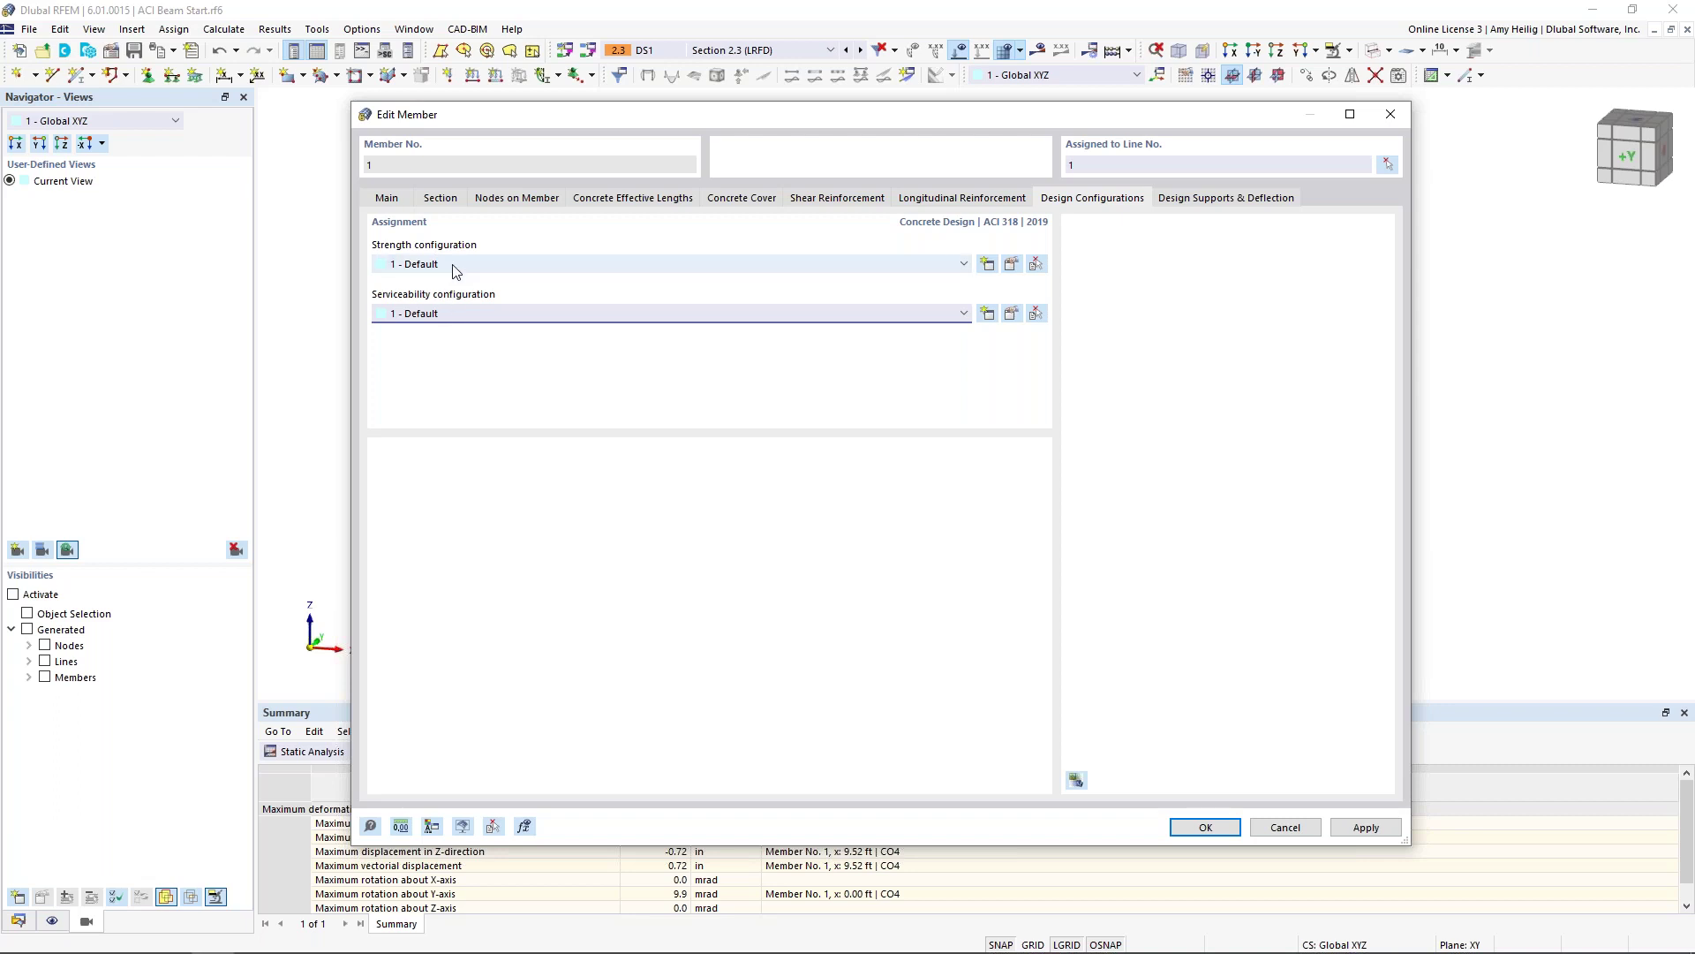
{"action": "left_click", "coordinate": [1010, 269]}
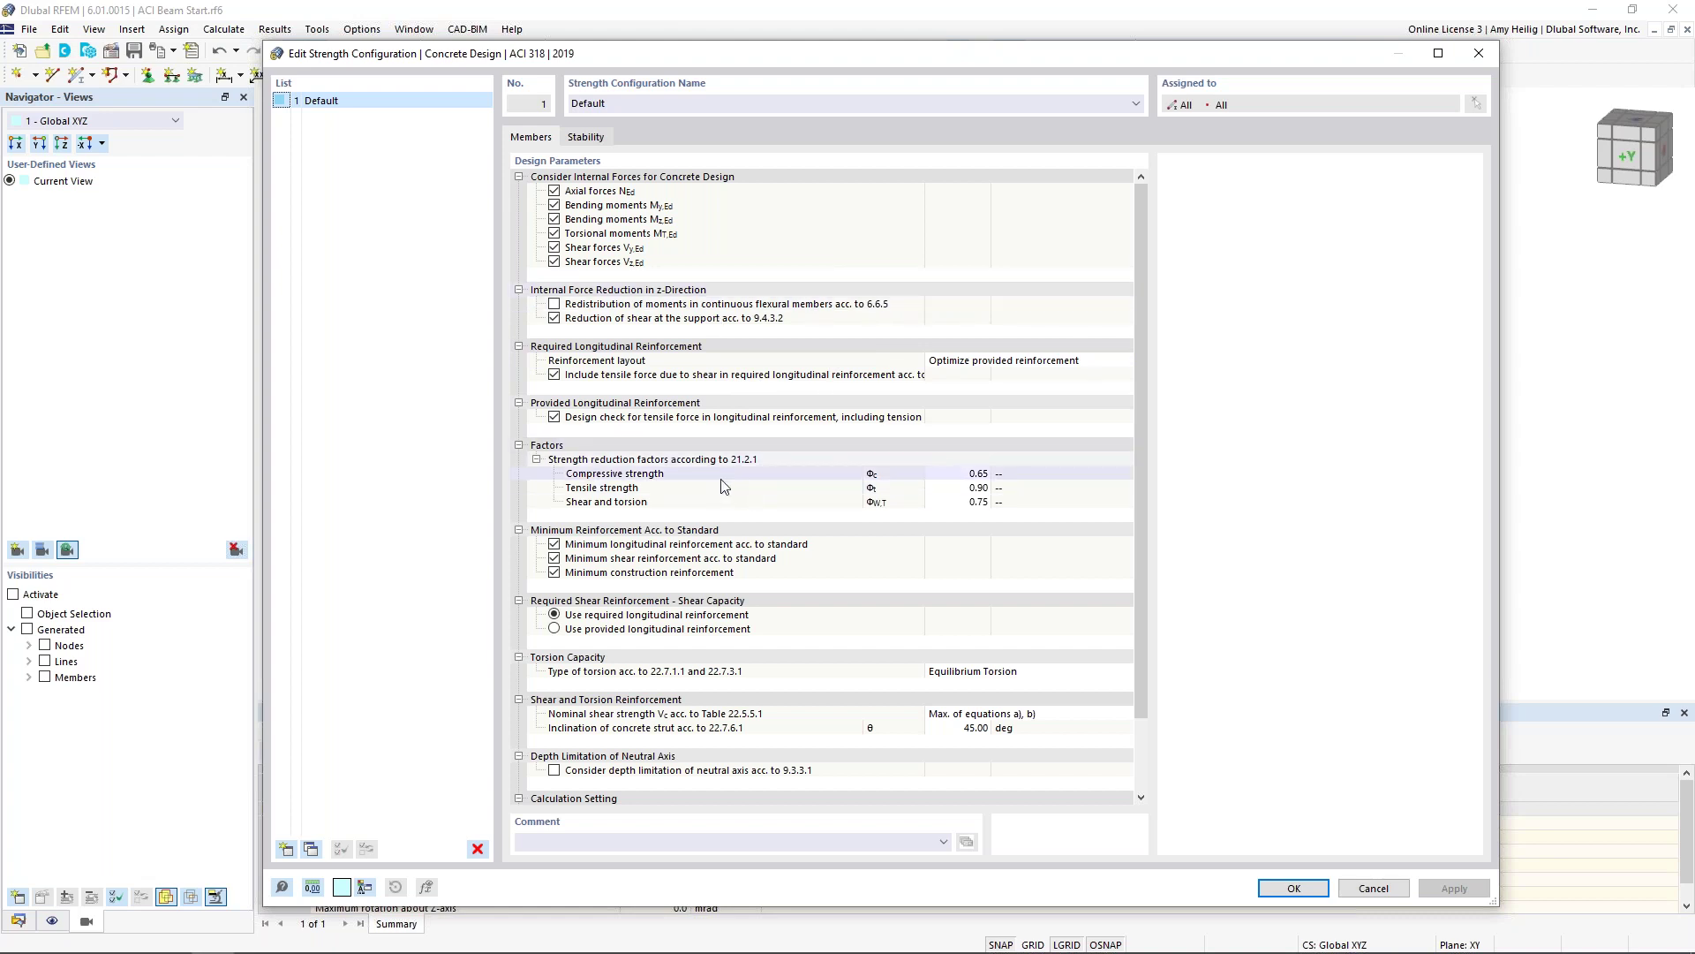
{"action": "scroll", "coordinate": [727, 484], "scroll_direction": "down", "scroll_amount": 2}
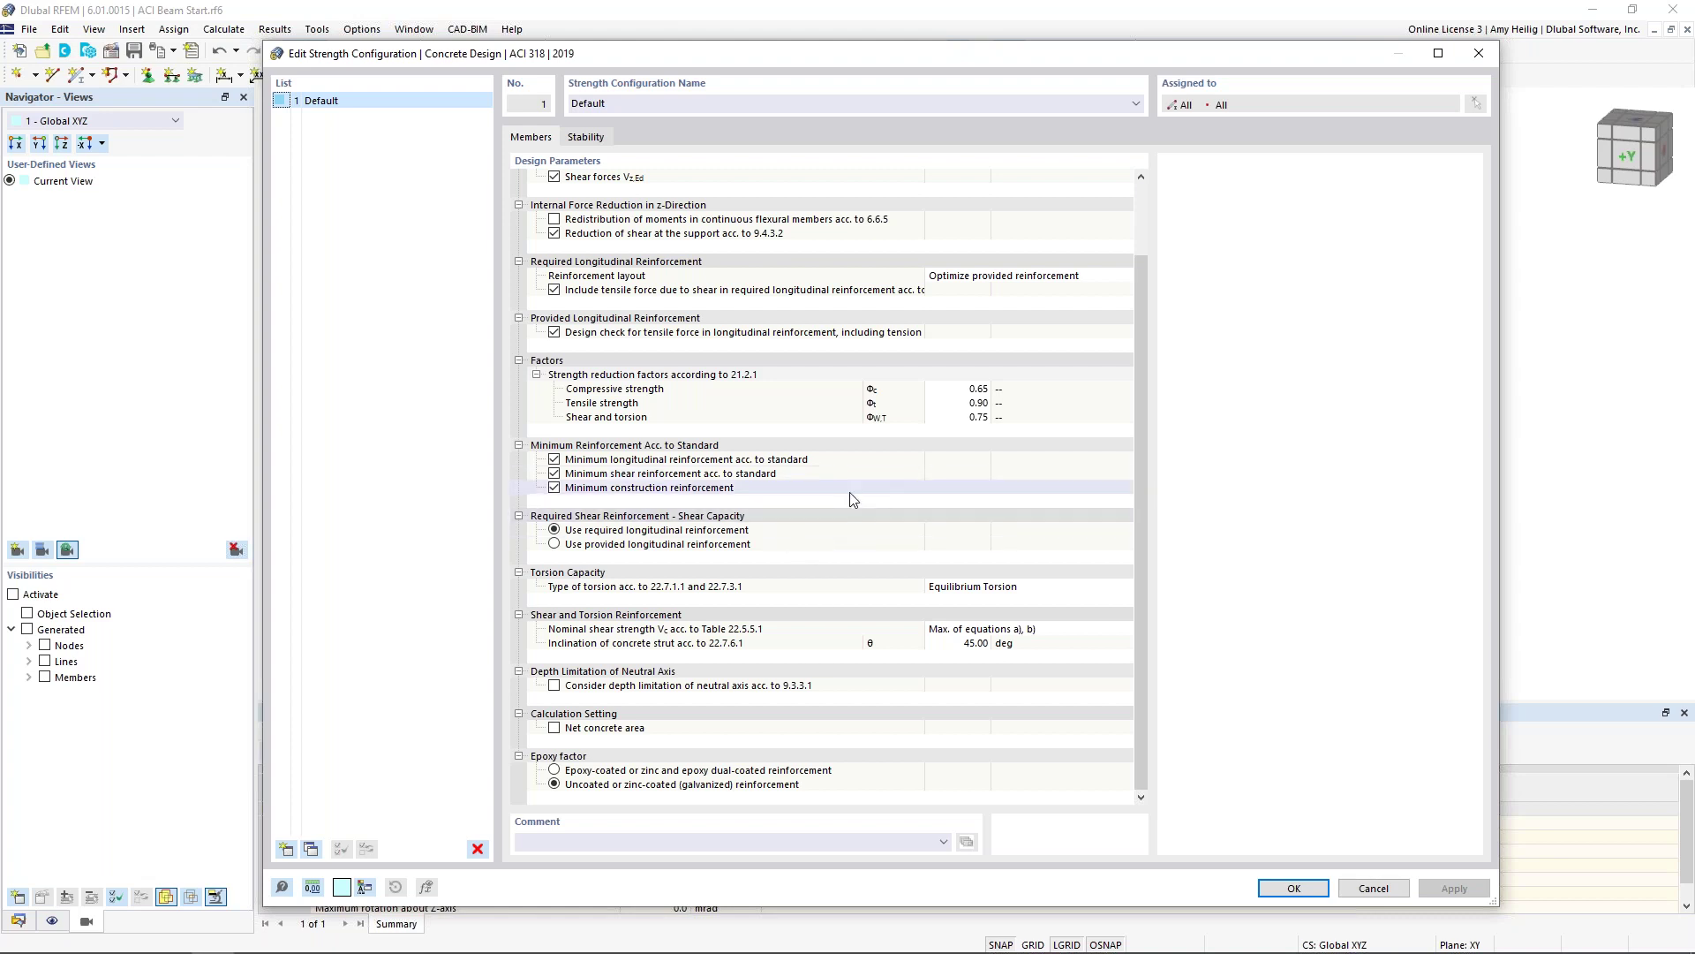
{"action": "scroll", "coordinate": [853, 499], "scroll_direction": "up", "scroll_amount": 2}
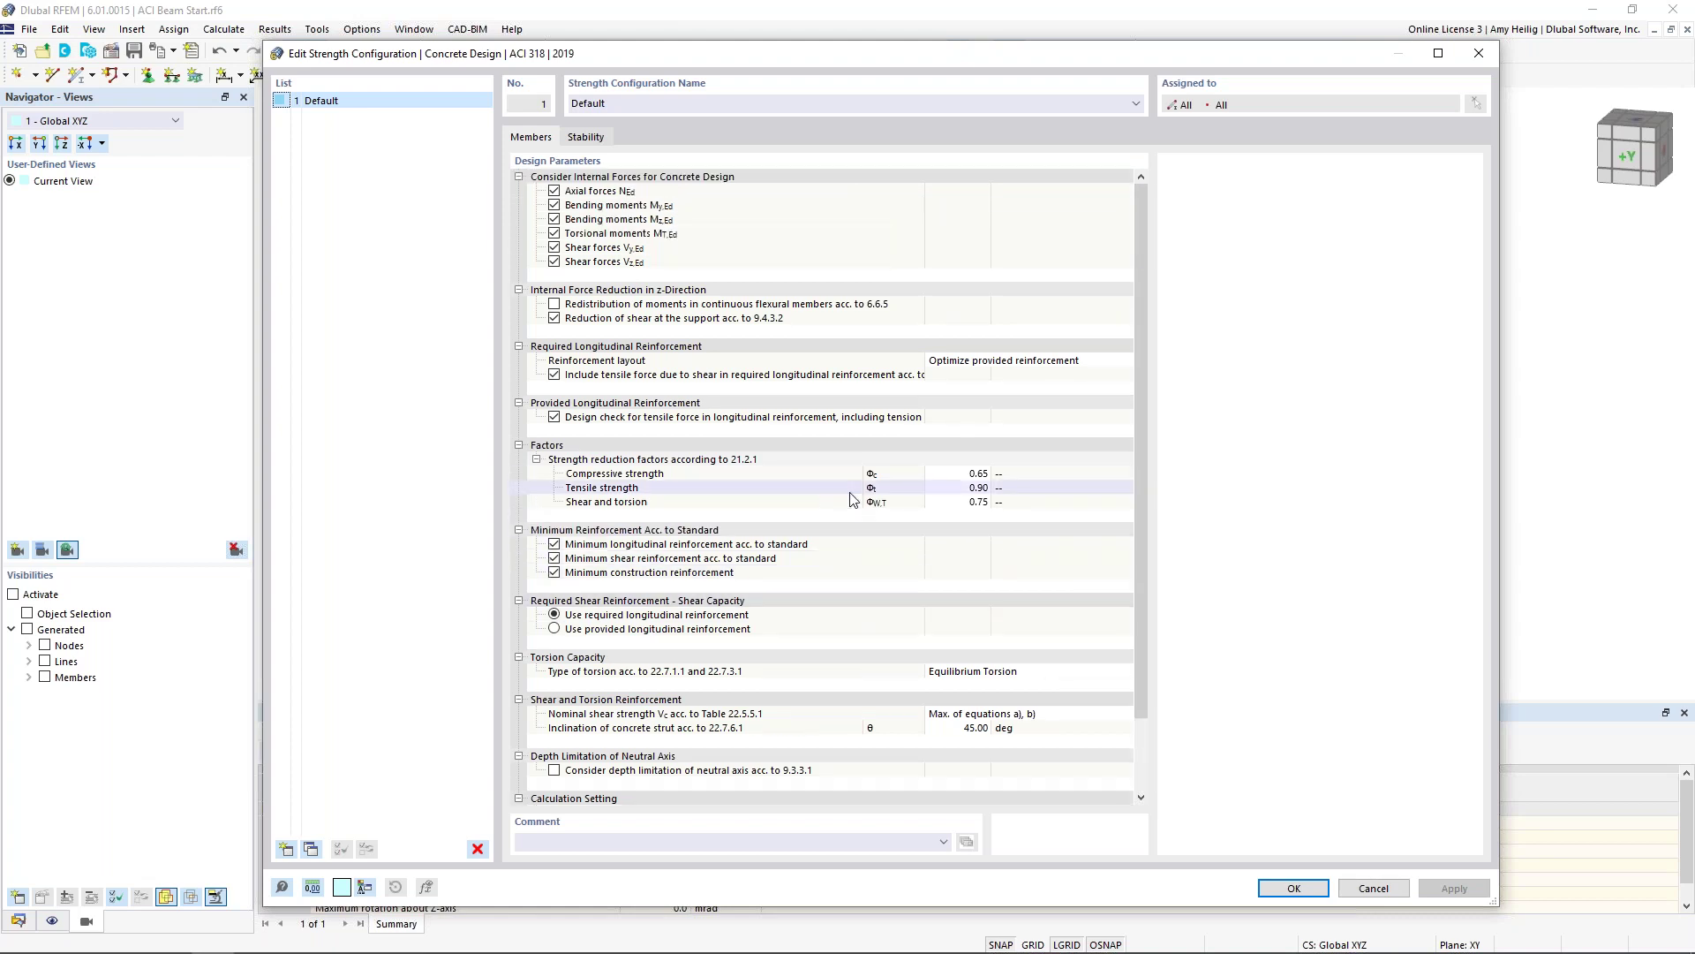
{"action": "left_click", "coordinate": [595, 141]}
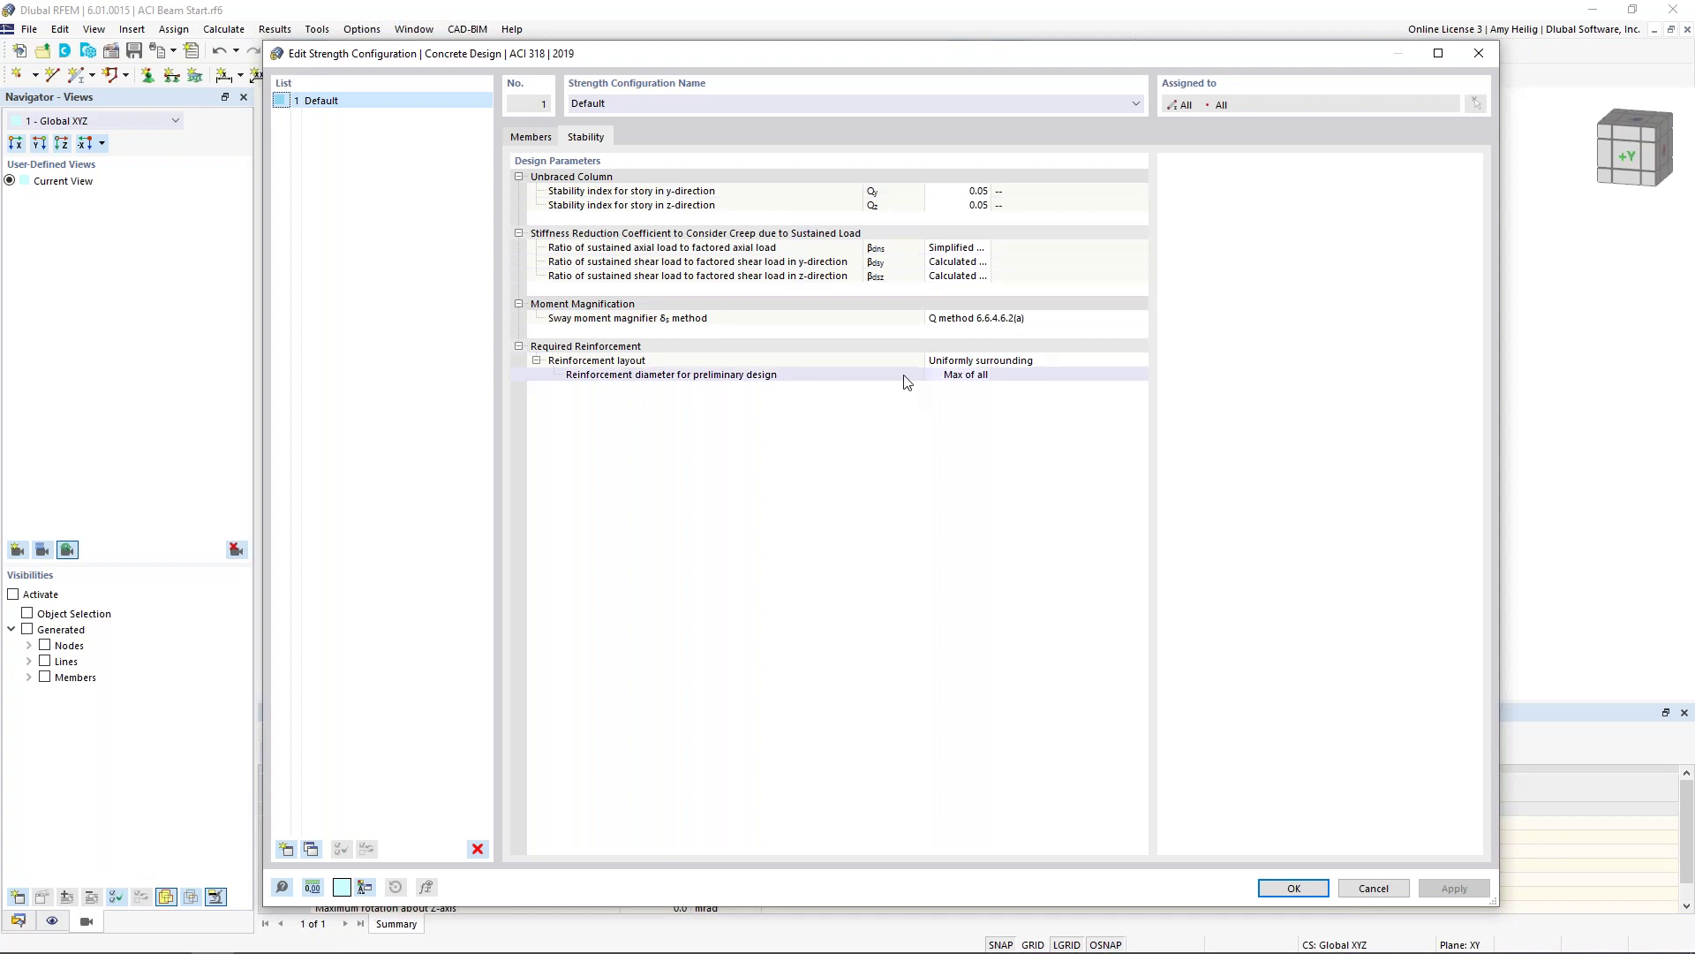
{"action": "left_click", "coordinate": [1294, 888]}
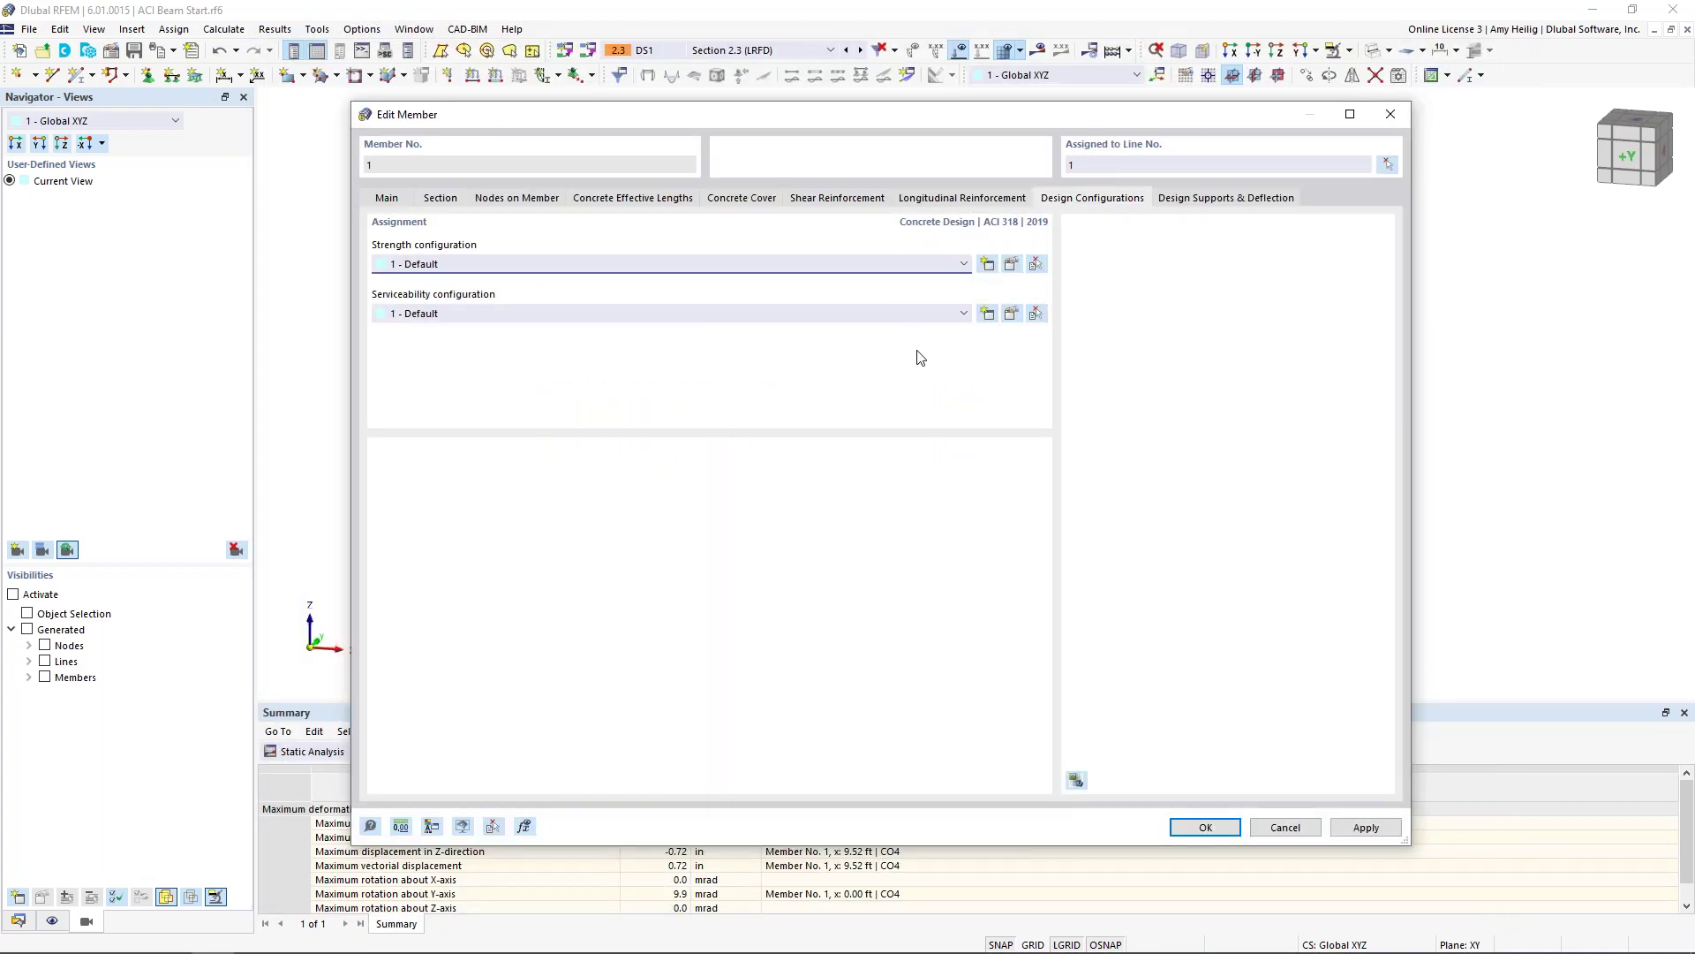
Step: Set the top and bottom crack width limits in the default serviceability configuration to 0.016, dry air or protective membrane
{"action": "left_click", "coordinate": [1007, 320]}
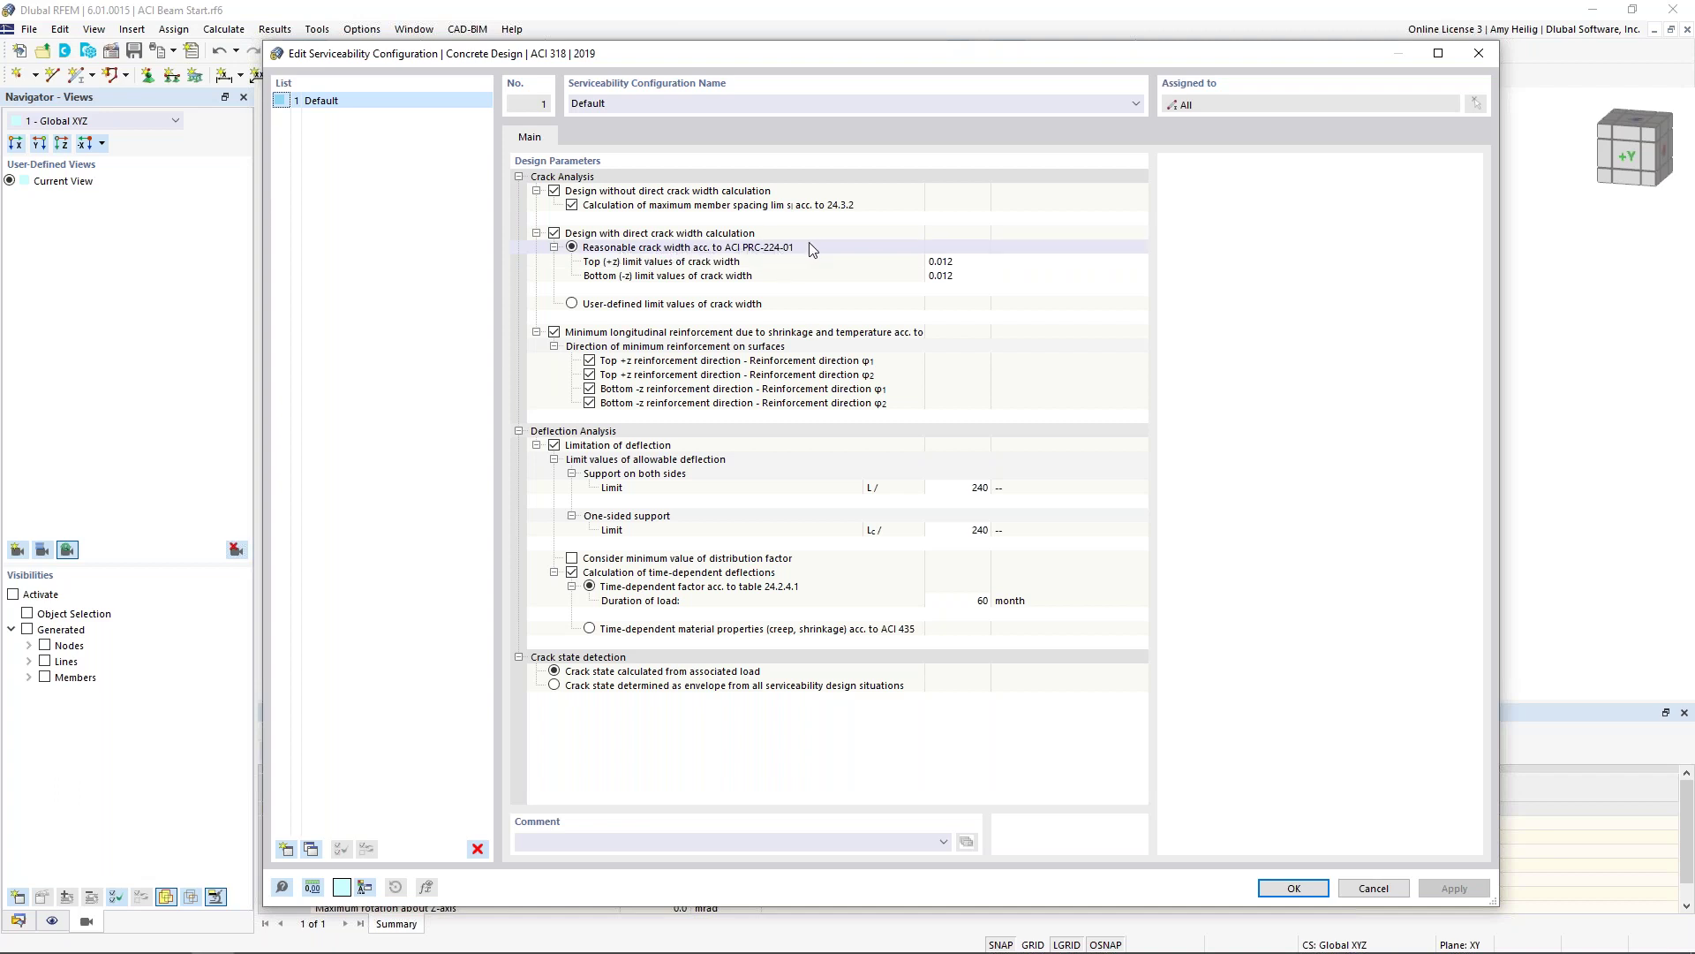
{"action": "left_click", "coordinate": [1109, 262]}
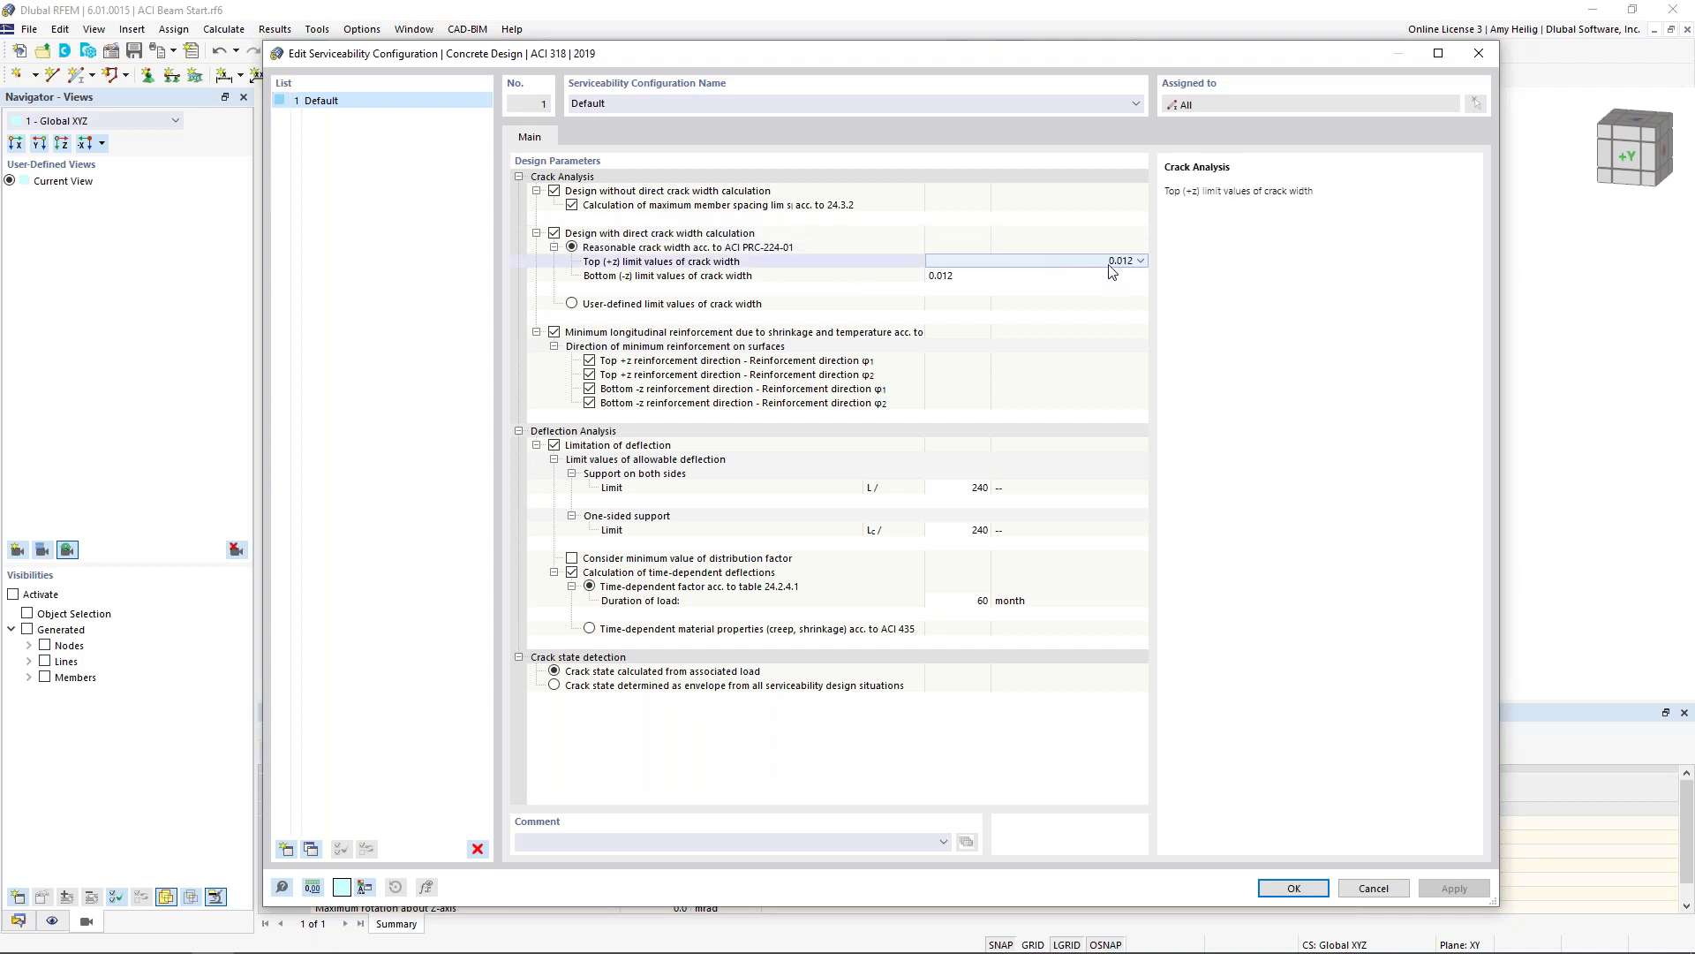
{"action": "left_click", "coordinate": [1140, 262]}
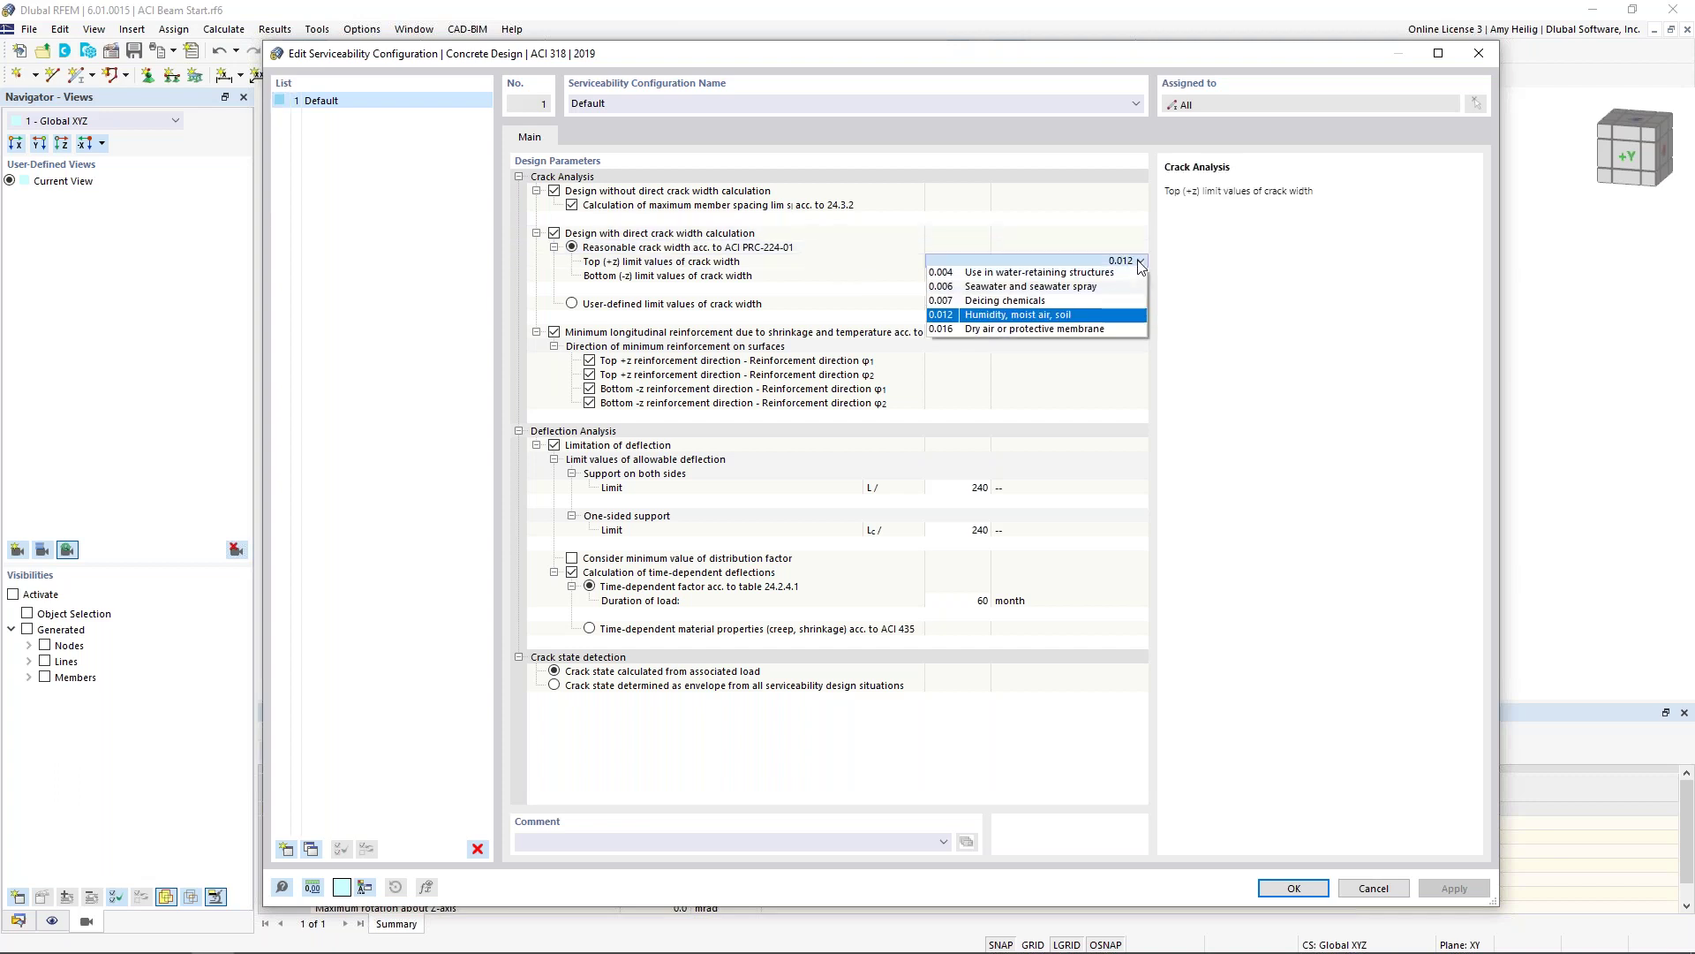
{"action": "left_click", "coordinate": [1086, 329]}
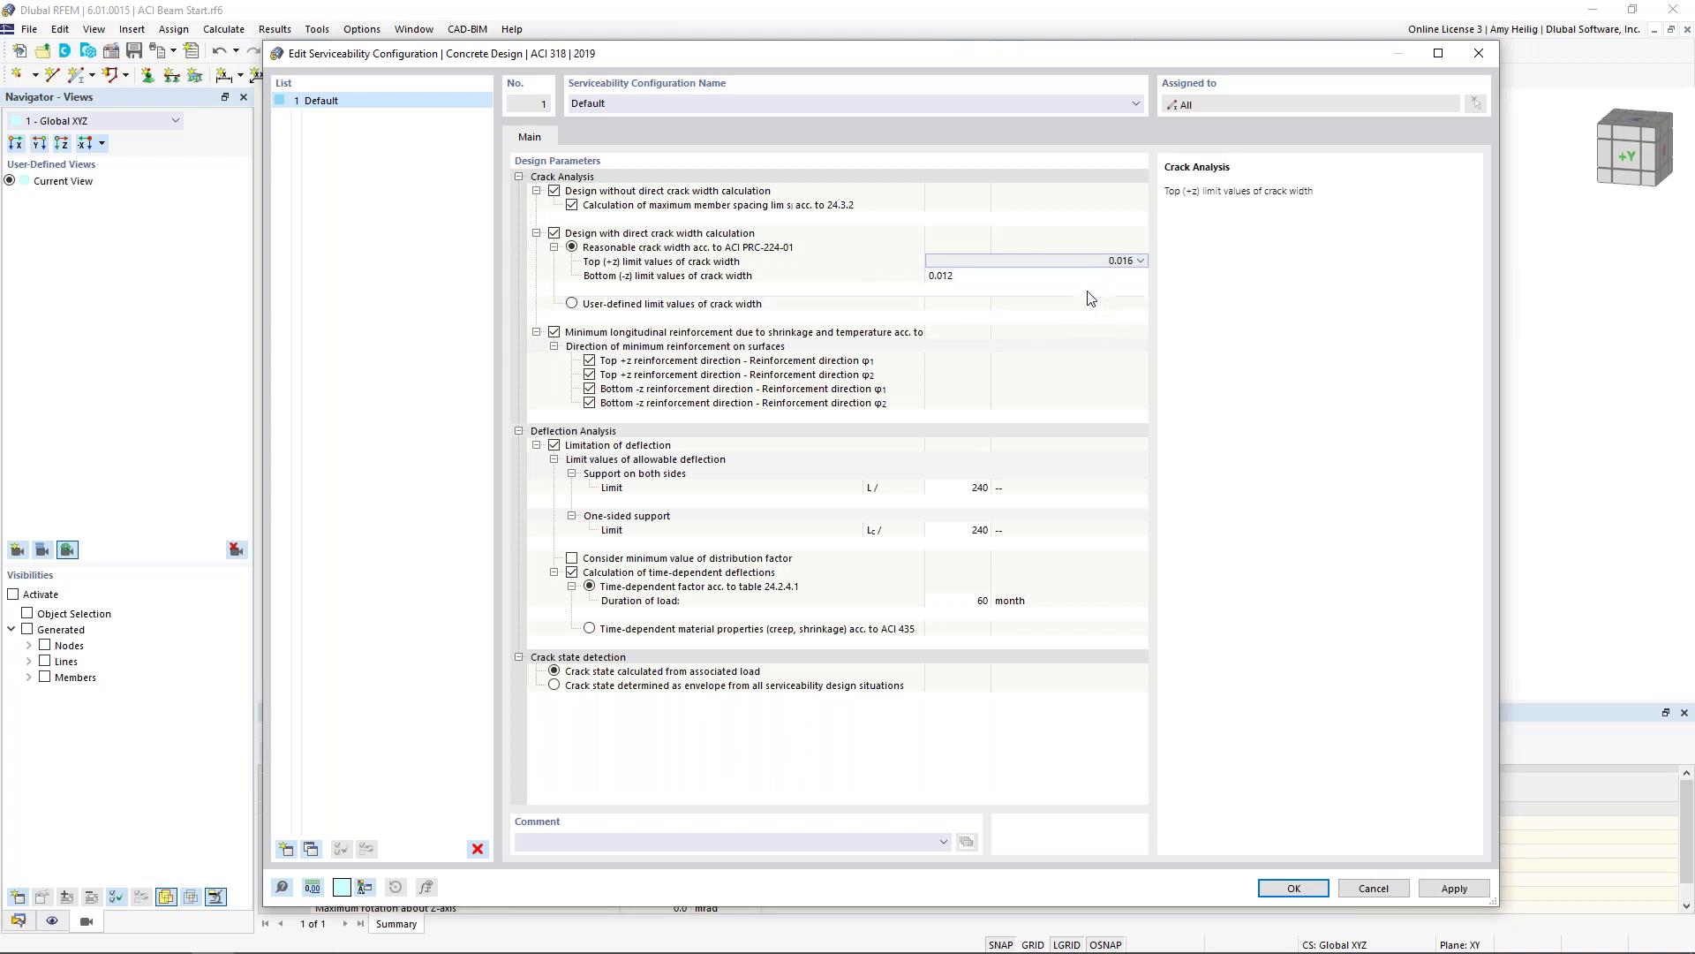
{"action": "left_click", "coordinate": [1117, 277]}
{"action": "left_click", "coordinate": [1140, 274]}
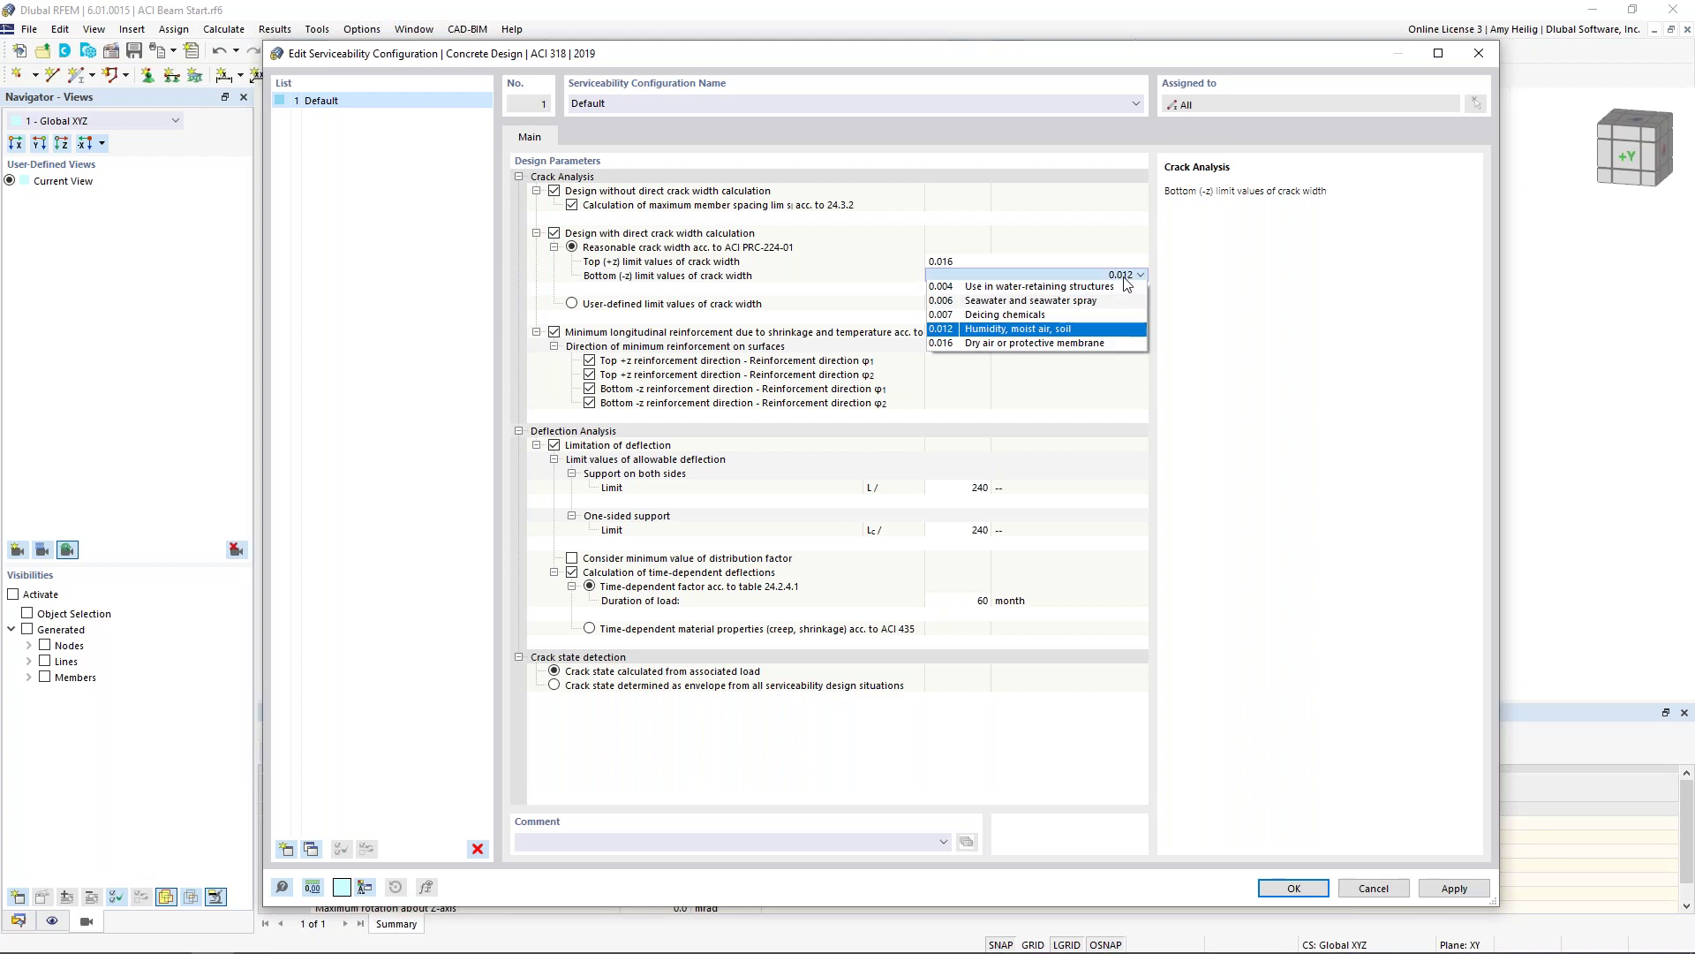
{"action": "left_click", "coordinate": [1089, 347]}
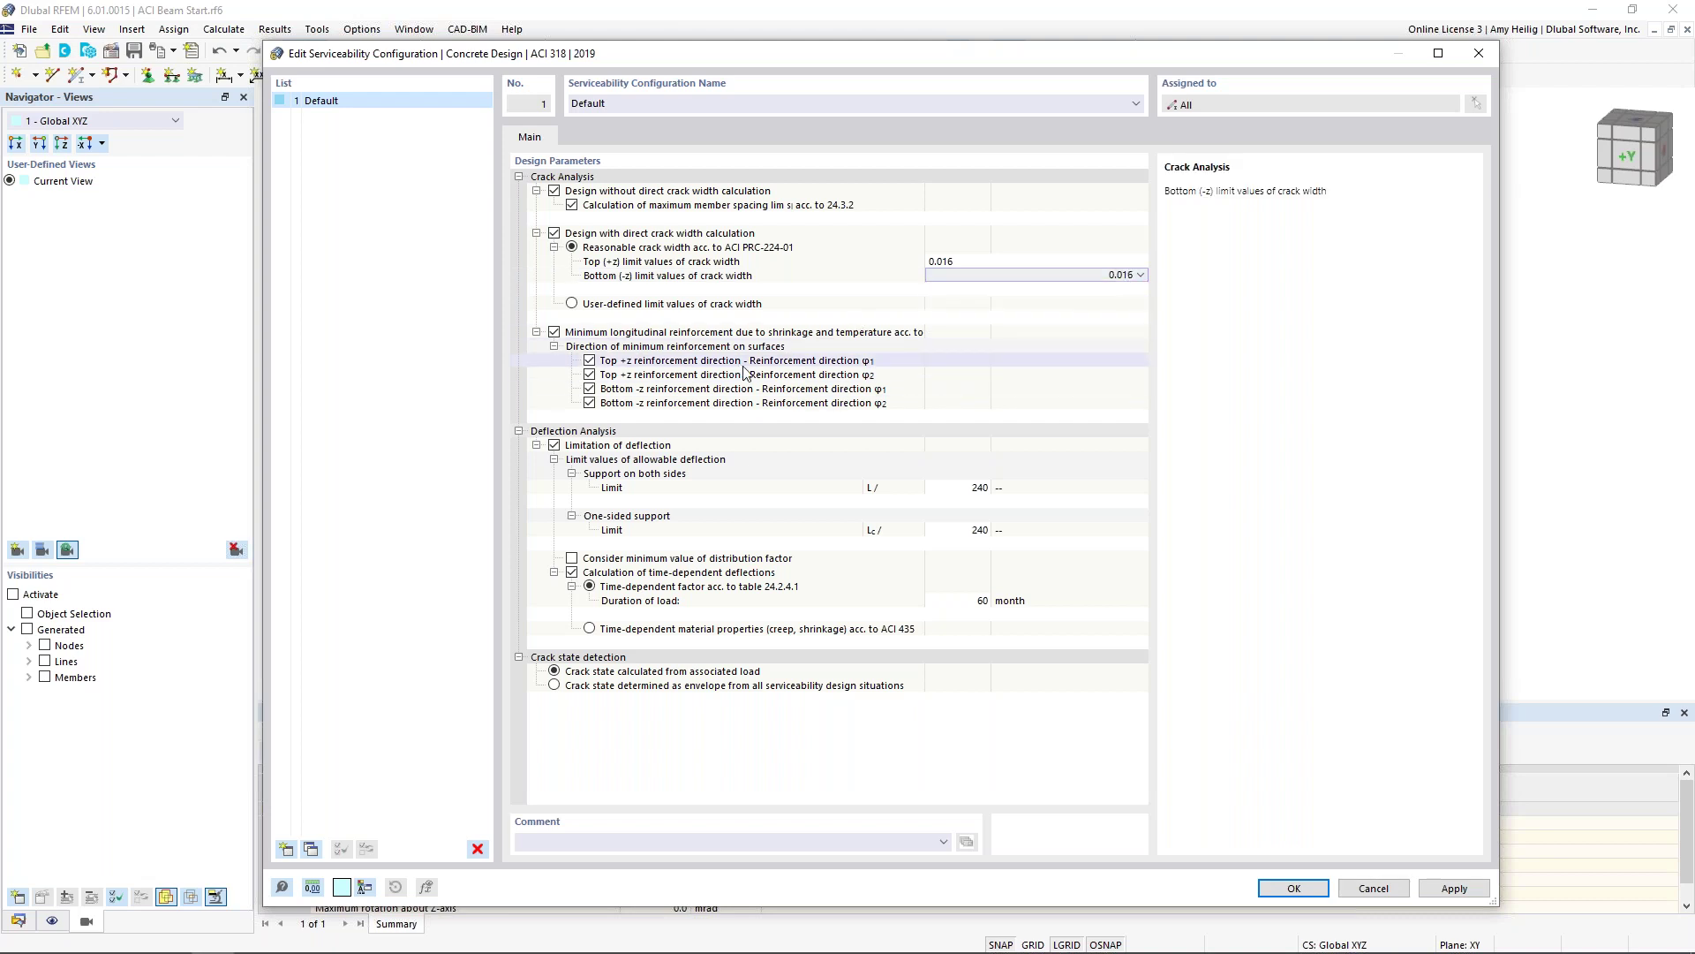
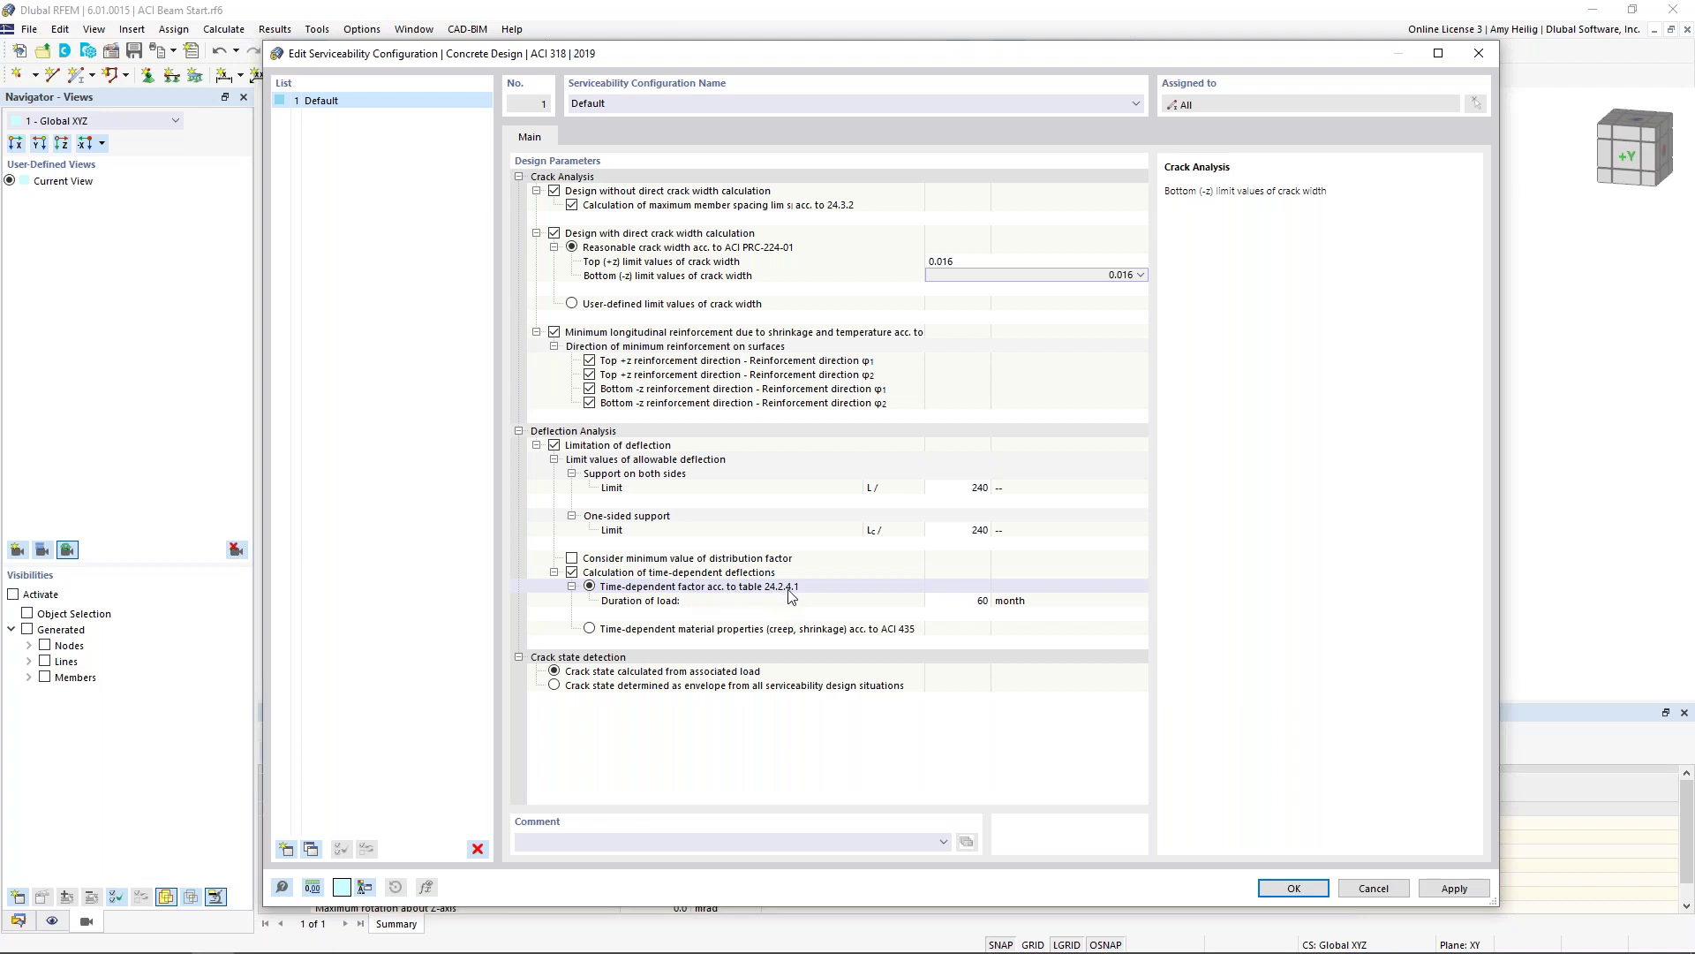
Step: Disable the calculation of time-dependent deflections in the serviceability configuration and accept the settings
{"action": "left_click", "coordinate": [589, 627]}
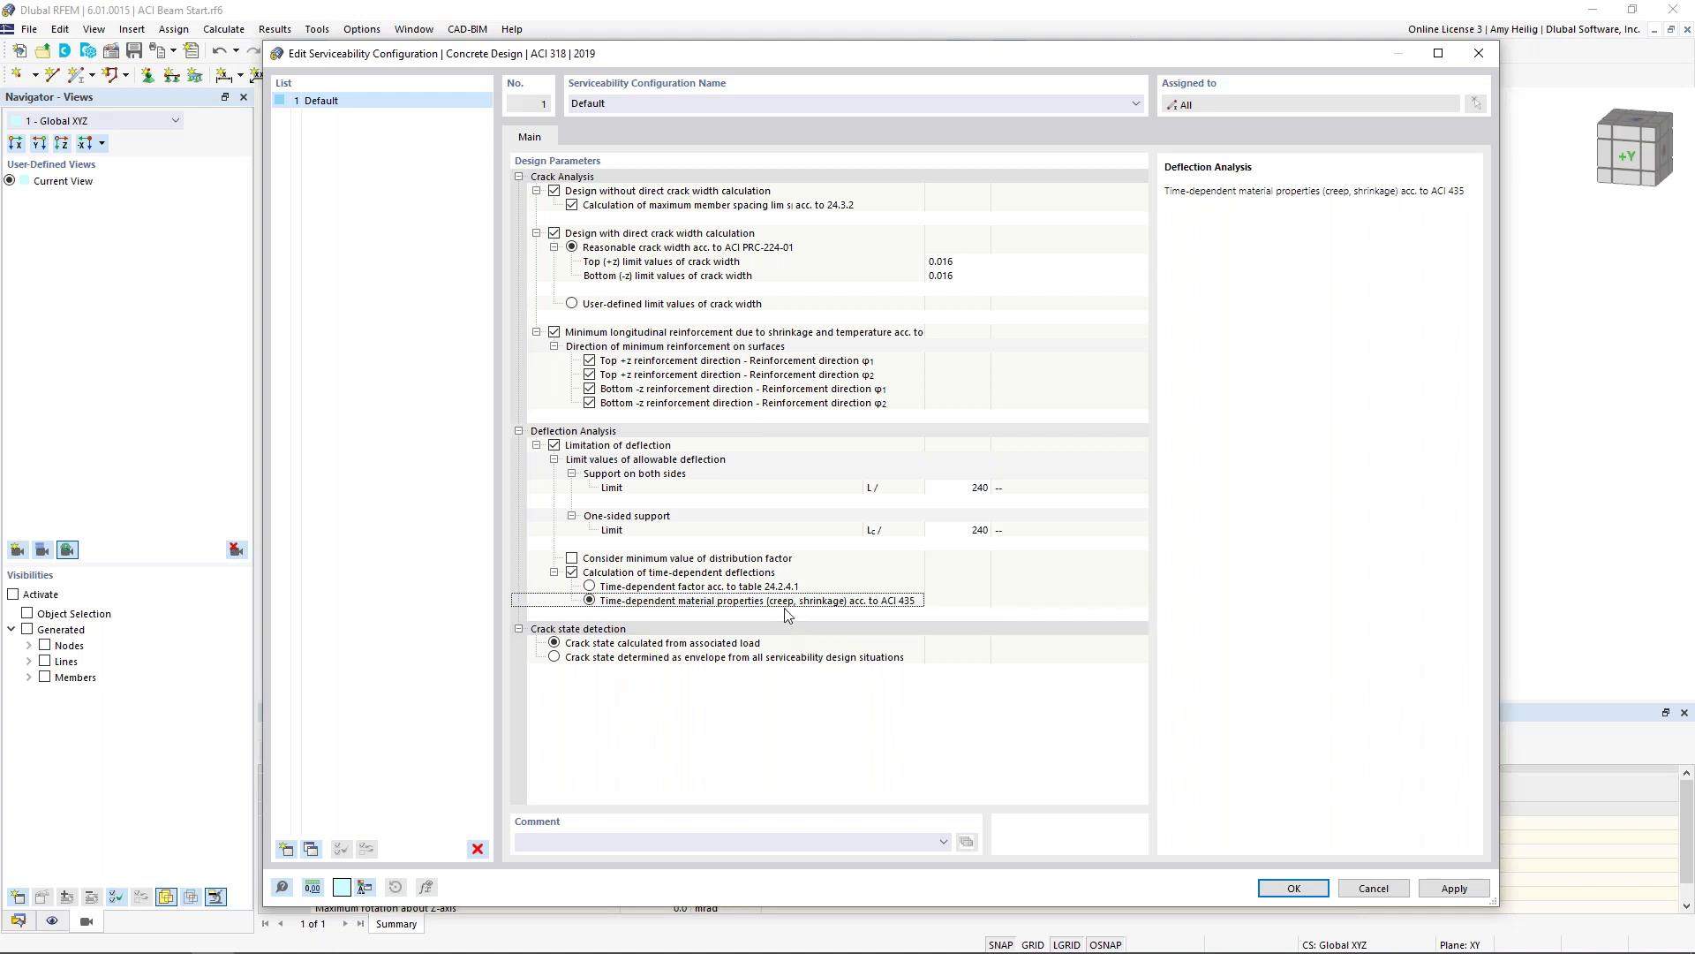
{"action": "left_click", "coordinate": [572, 573]}
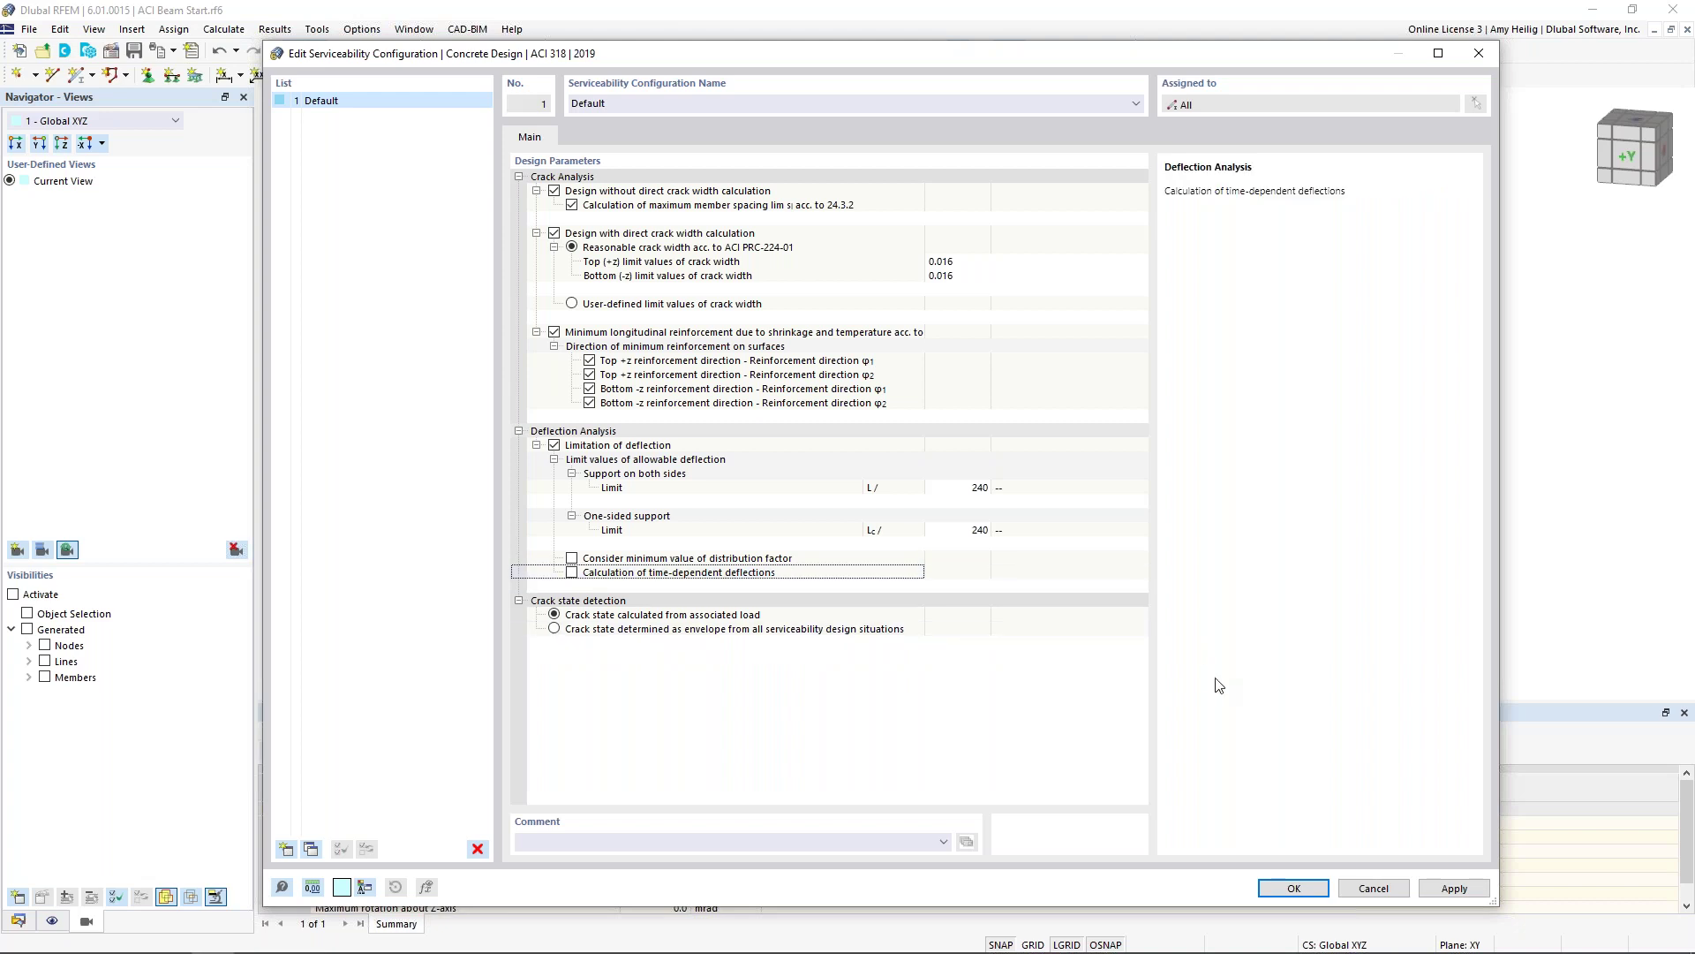
{"action": "left_click", "coordinate": [1276, 887]}
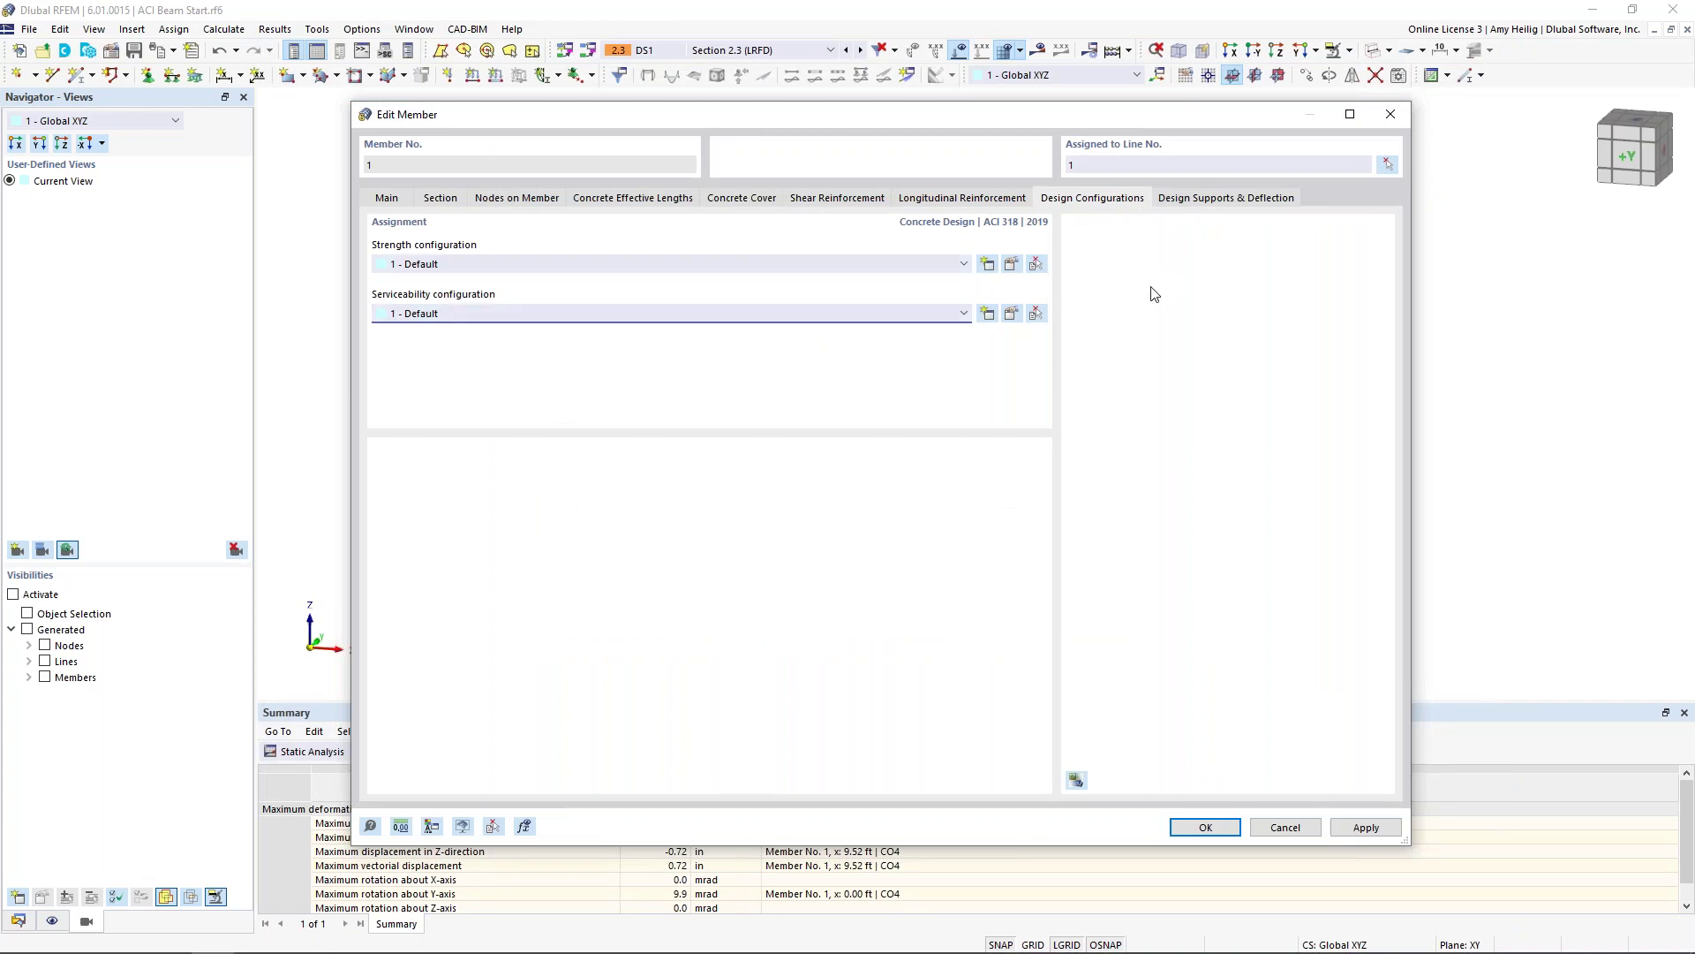
Step: Create a concrete design support with a 16 in support width and assign it to the start of the beam
{"action": "left_click", "coordinate": [1211, 199]}
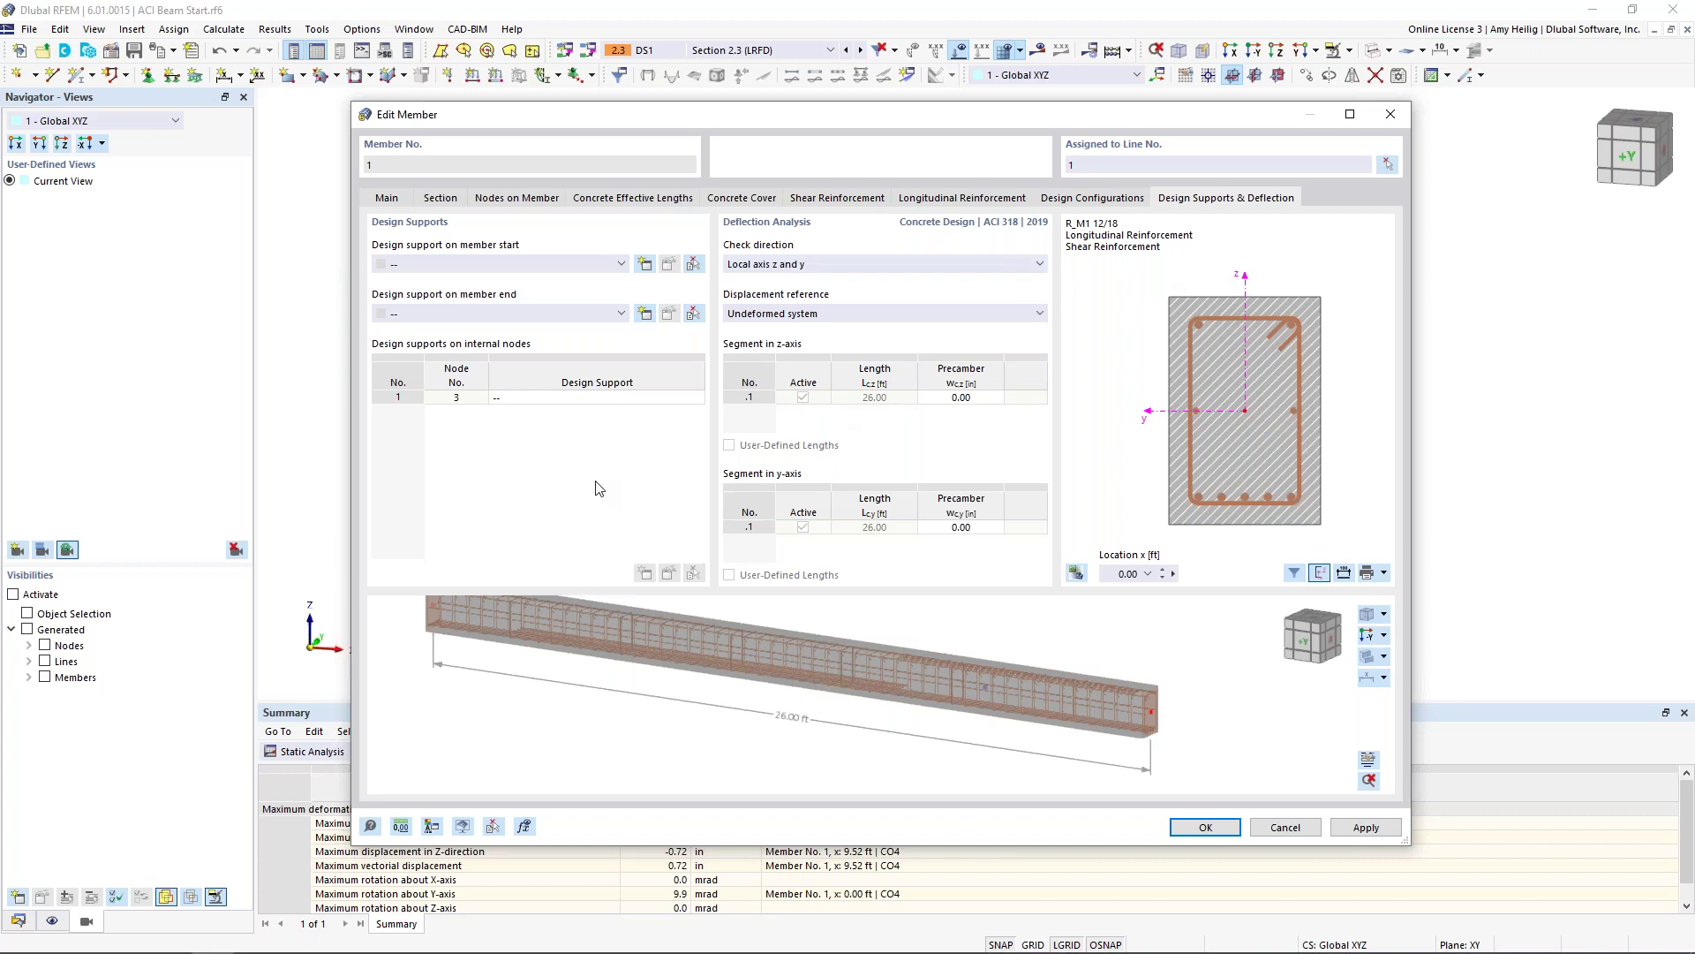
{"action": "left_click_drag", "start_coordinate": [1010, 114], "coordinate": [962, 517]}
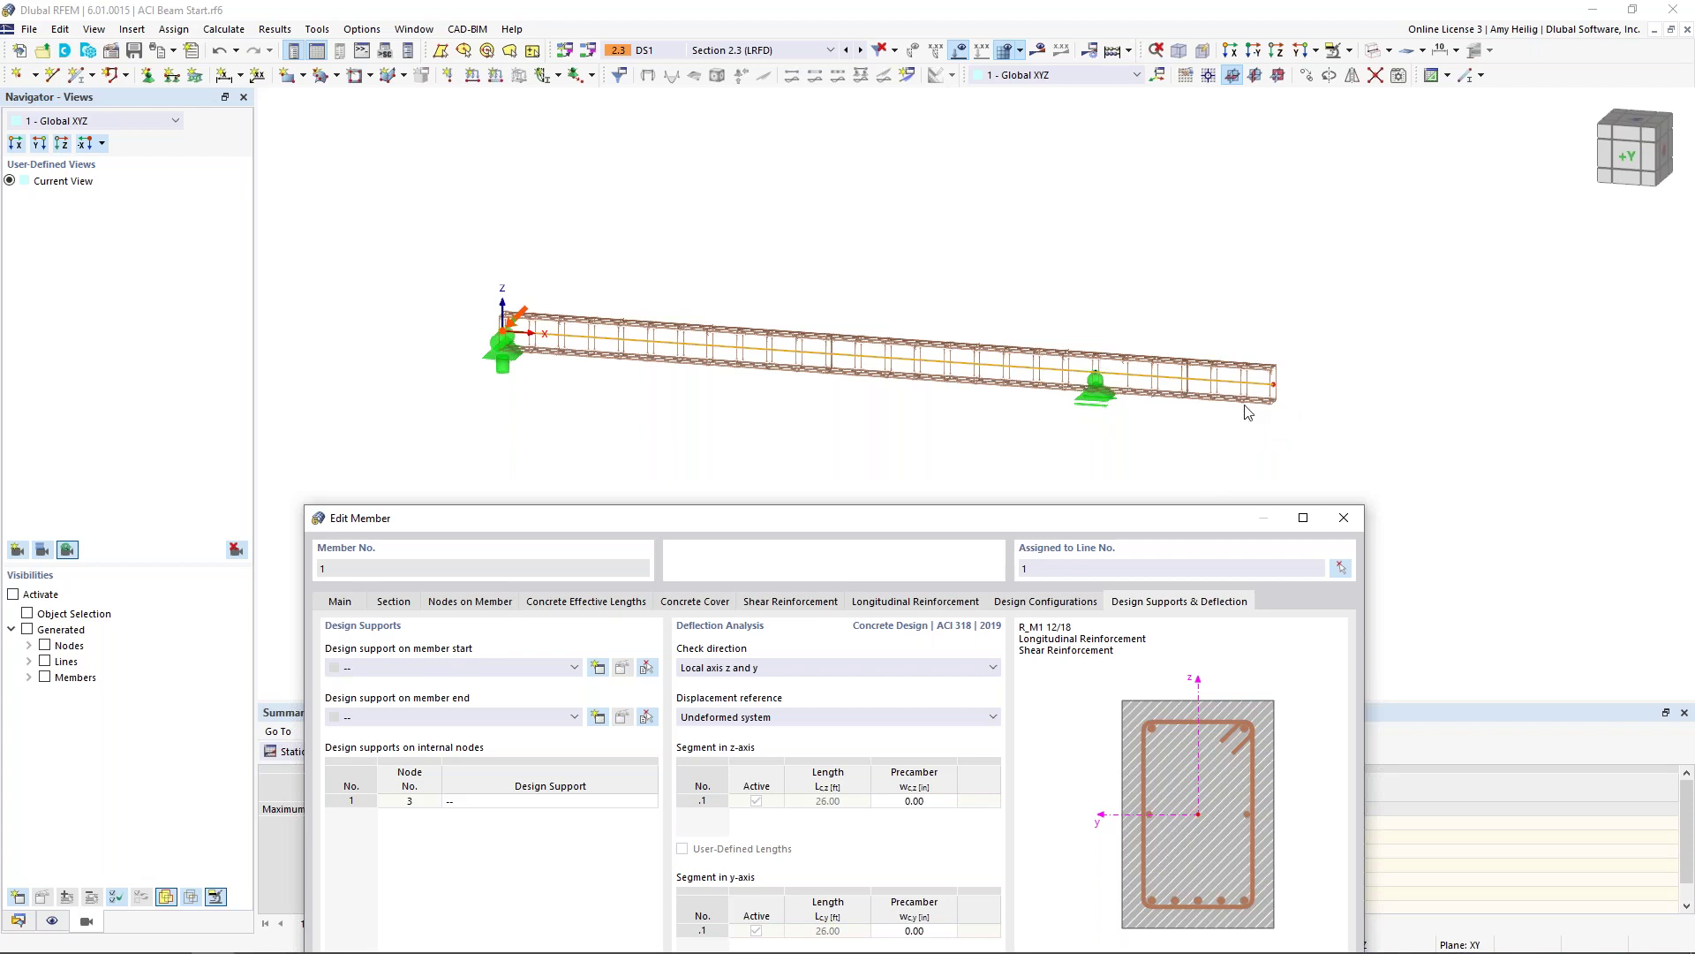
{"action": "left_click_drag", "start_coordinate": [1191, 521], "coordinate": [1228, 105]}
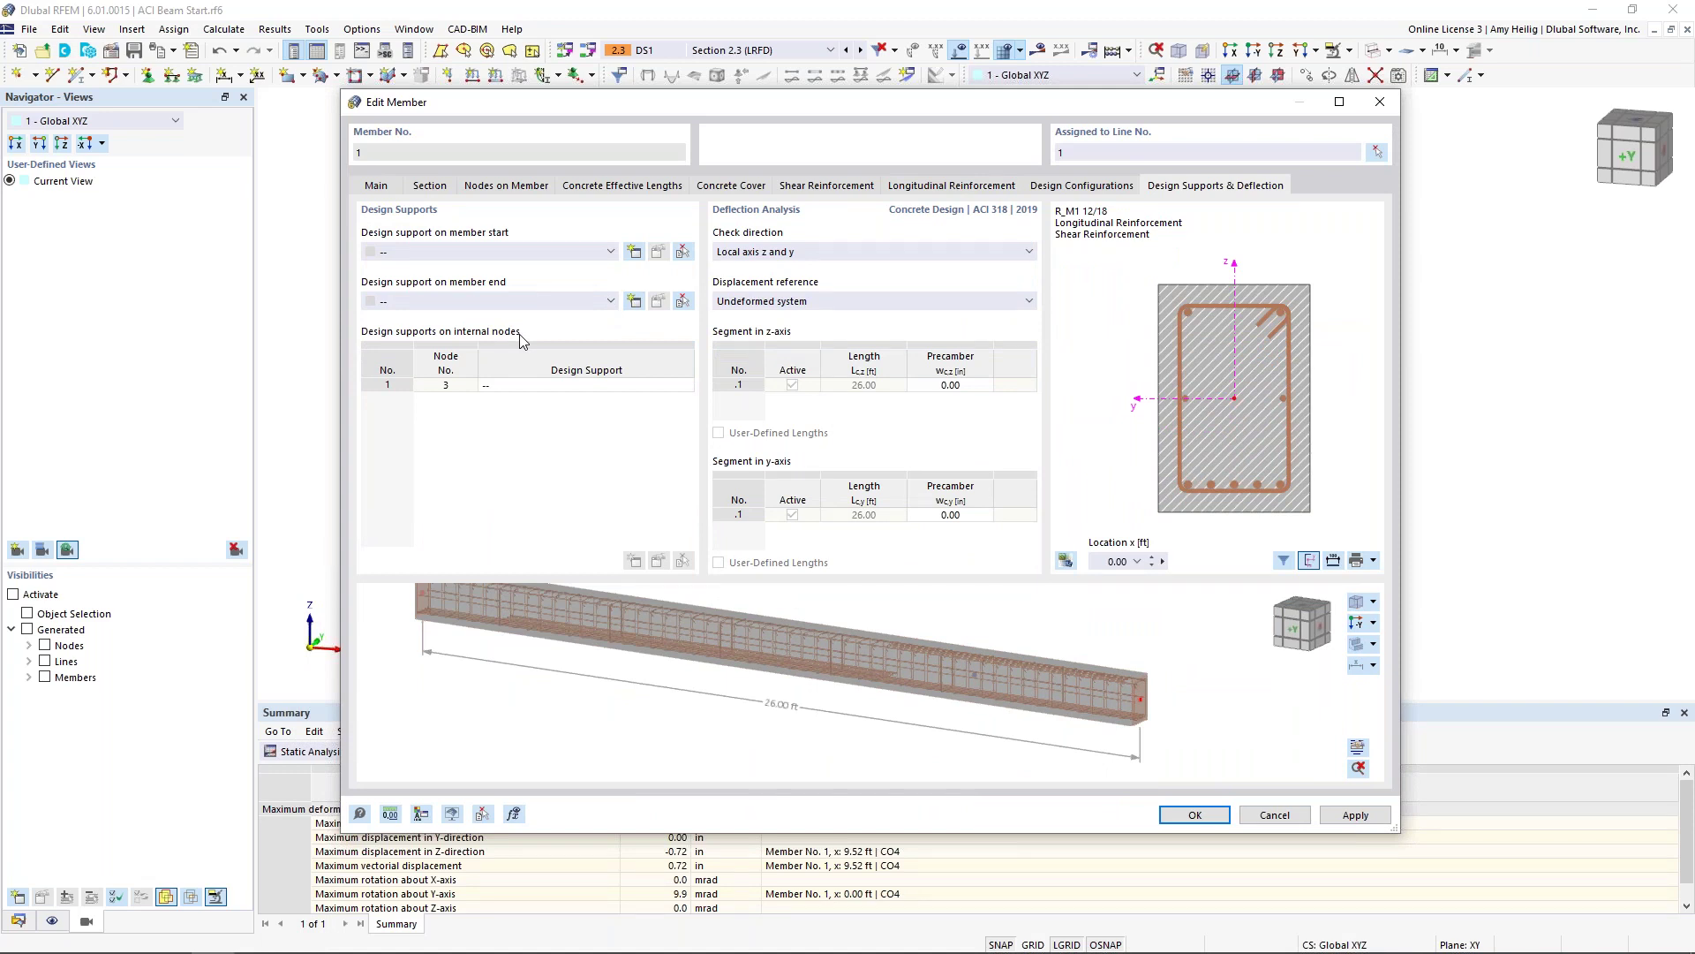
{"action": "scroll", "coordinate": [870, 618], "scroll_direction": "down", "scroll_amount": 2}
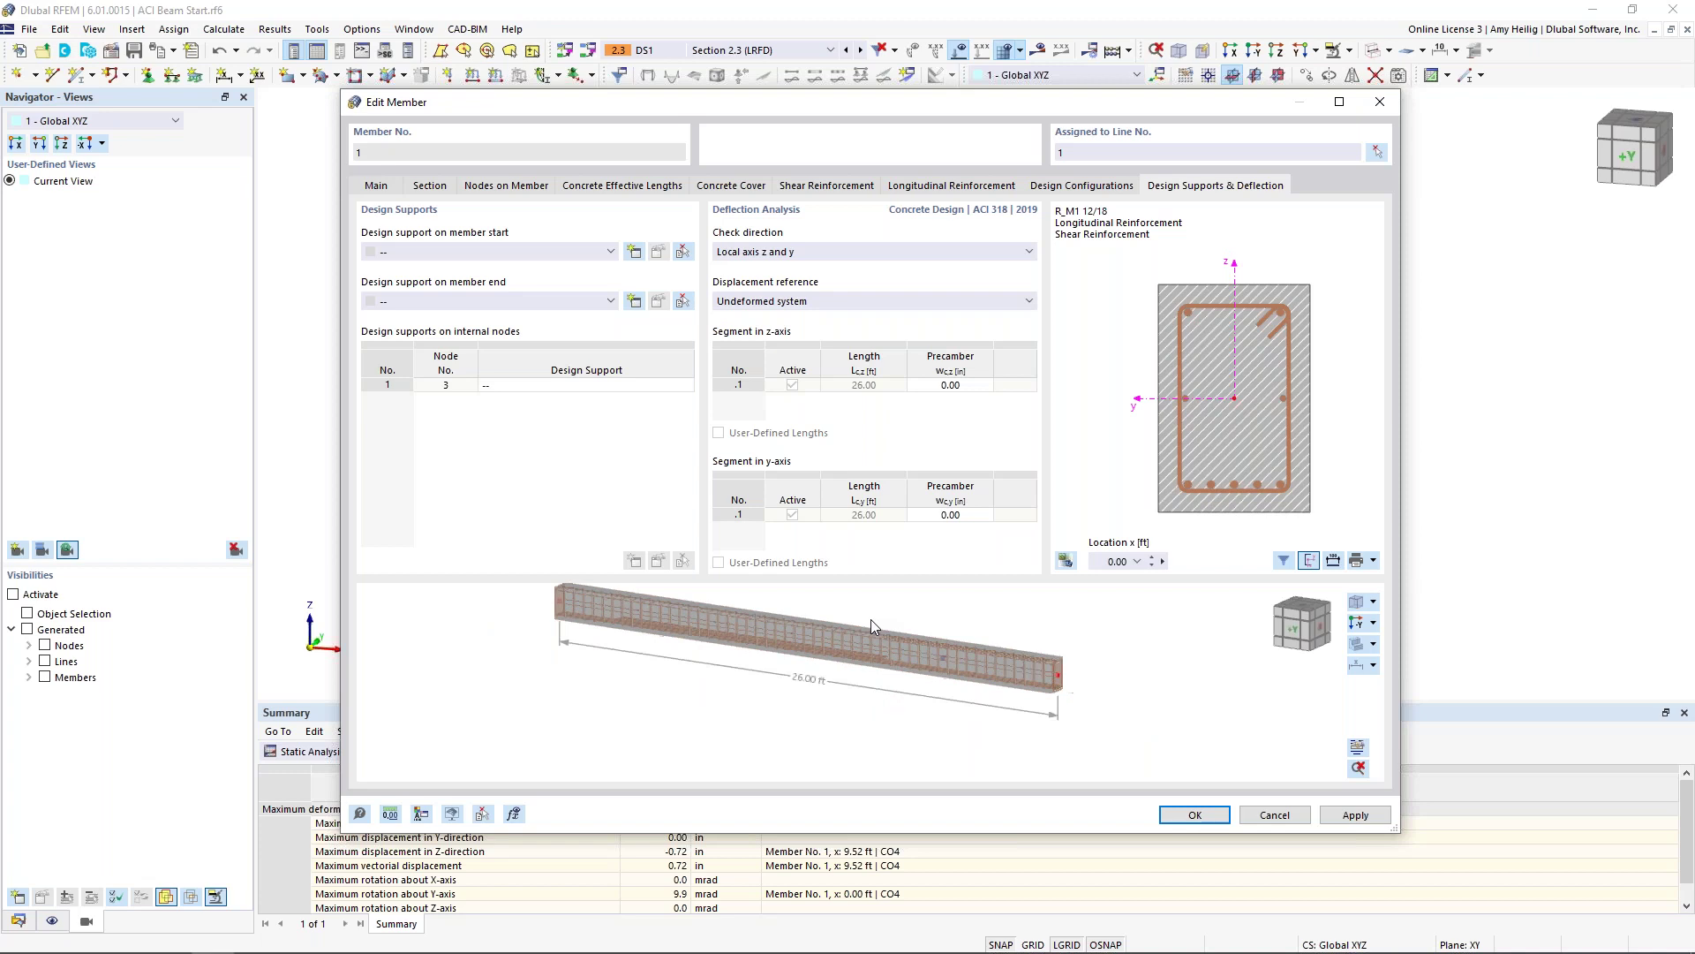
{"action": "middle_click_drag", "start_coordinate": [870, 618], "coordinate": [873, 637]}
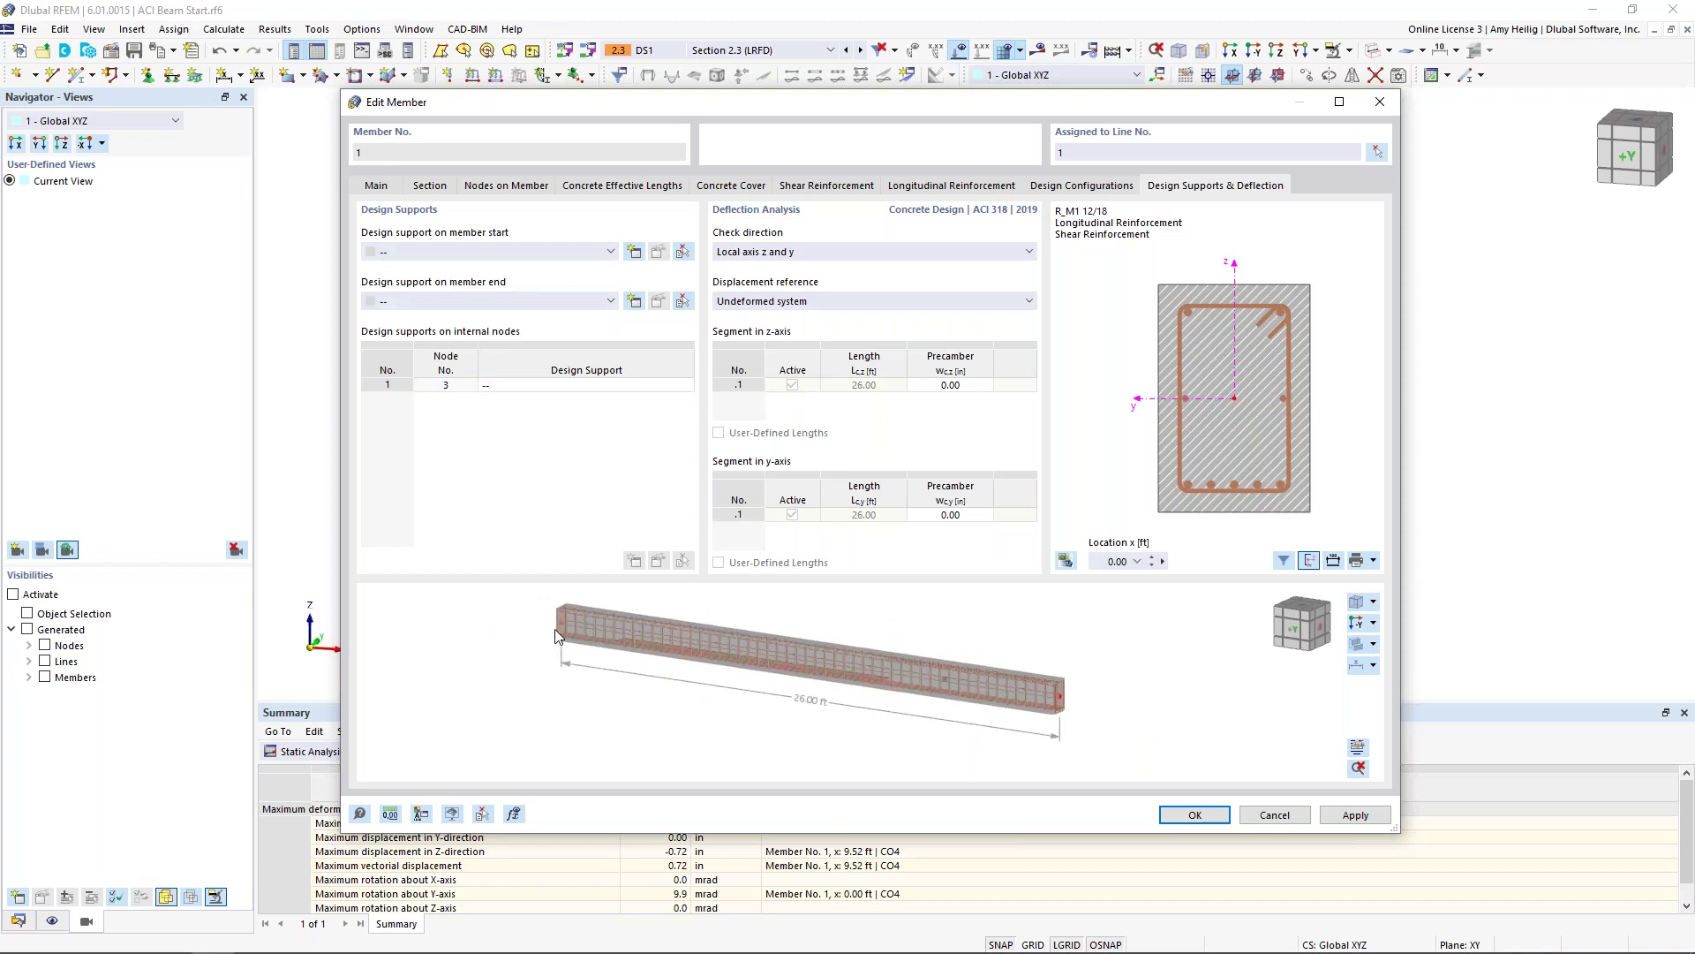
{"action": "left_click", "coordinate": [635, 253]}
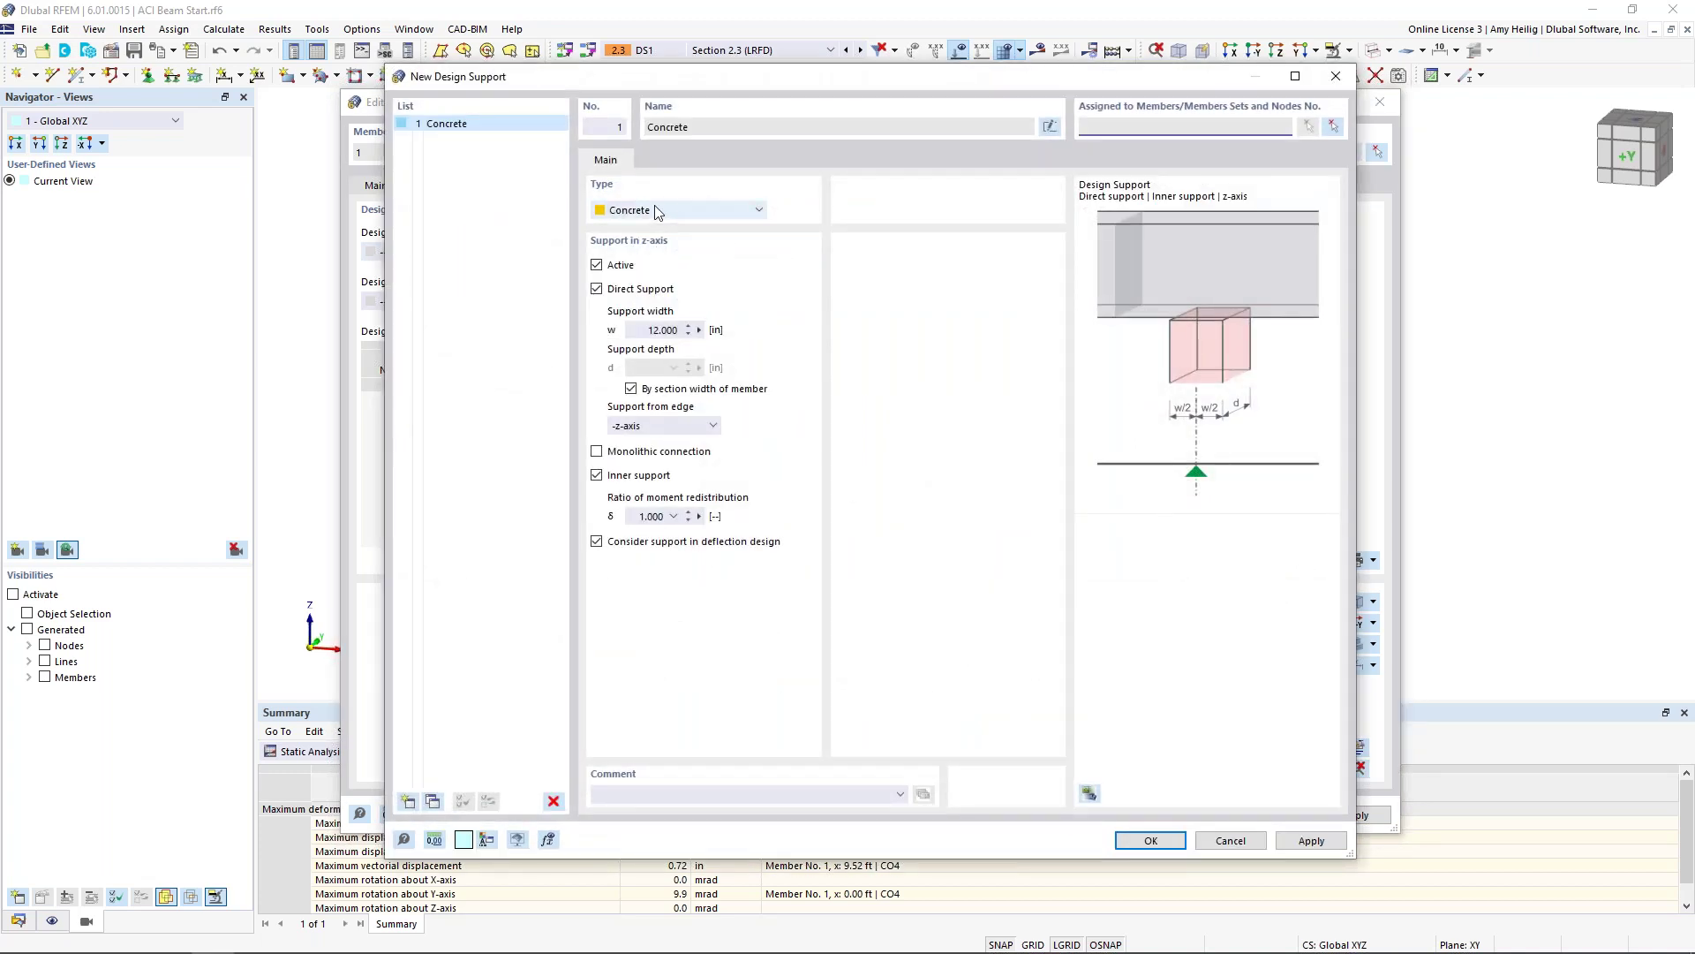
{"action": "double_click", "coordinate": [654, 330]}
{"action": "type", "text": "16"}
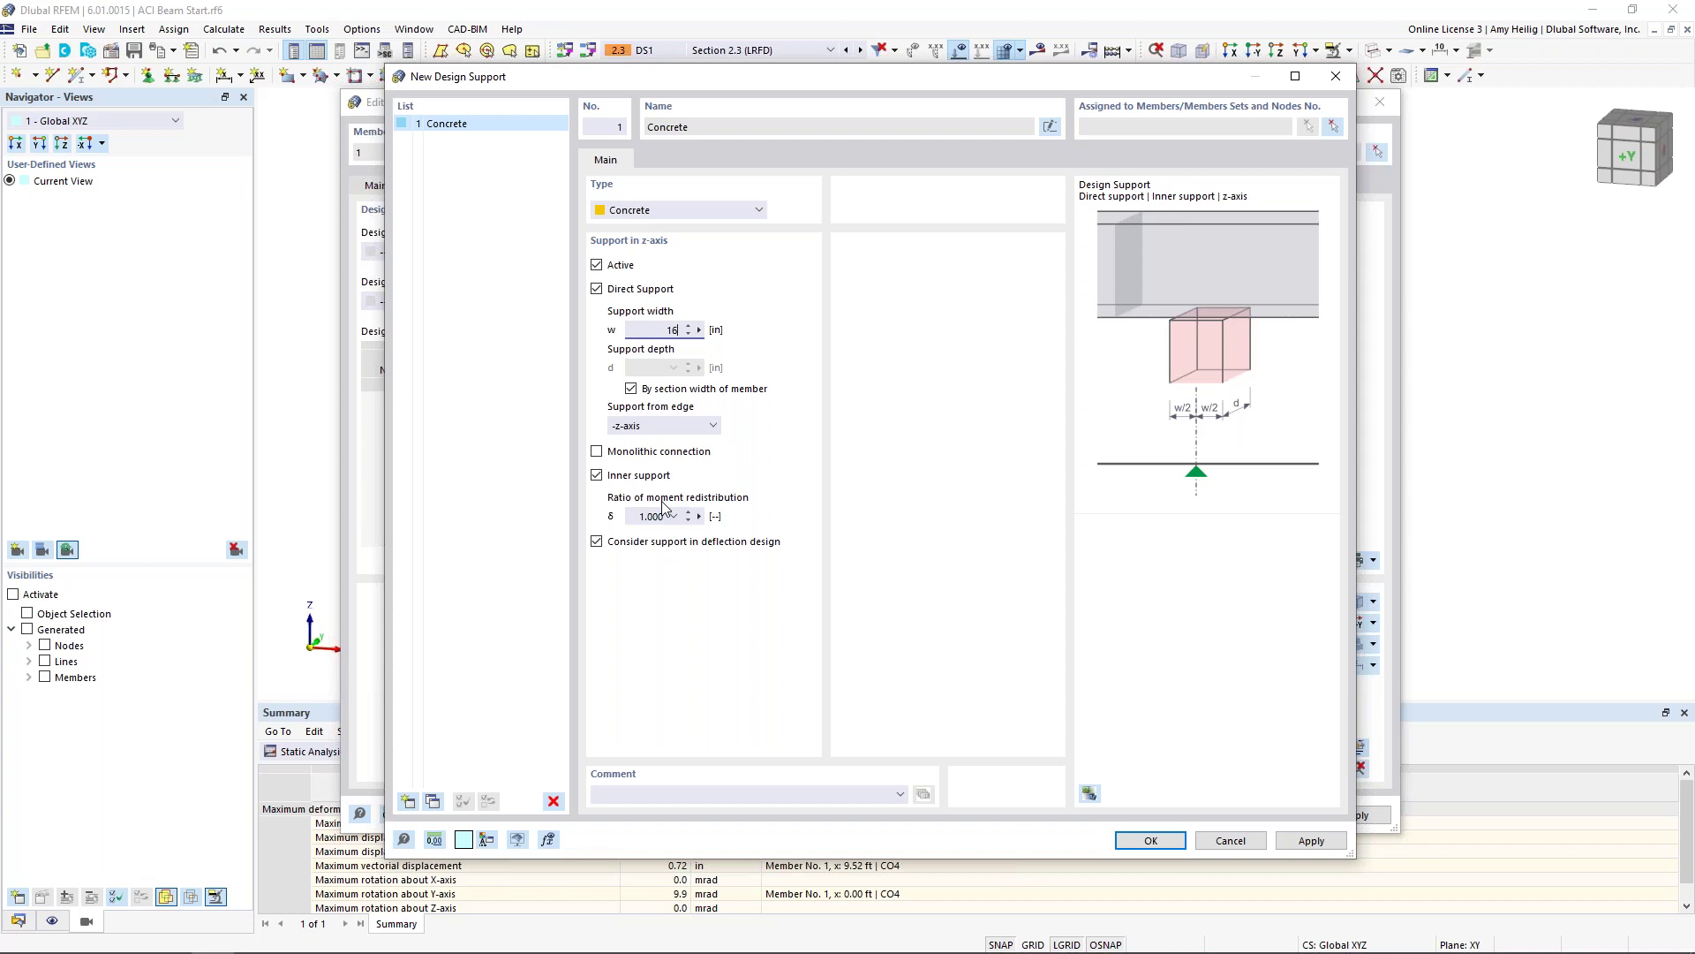
{"action": "left_click", "coordinate": [1139, 840]}
{"action": "scroll", "coordinate": [645, 653], "scroll_direction": "up", "scroll_amount": 4}
{"action": "middle_click_drag", "start_coordinate": [645, 652], "coordinate": [627, 680]}
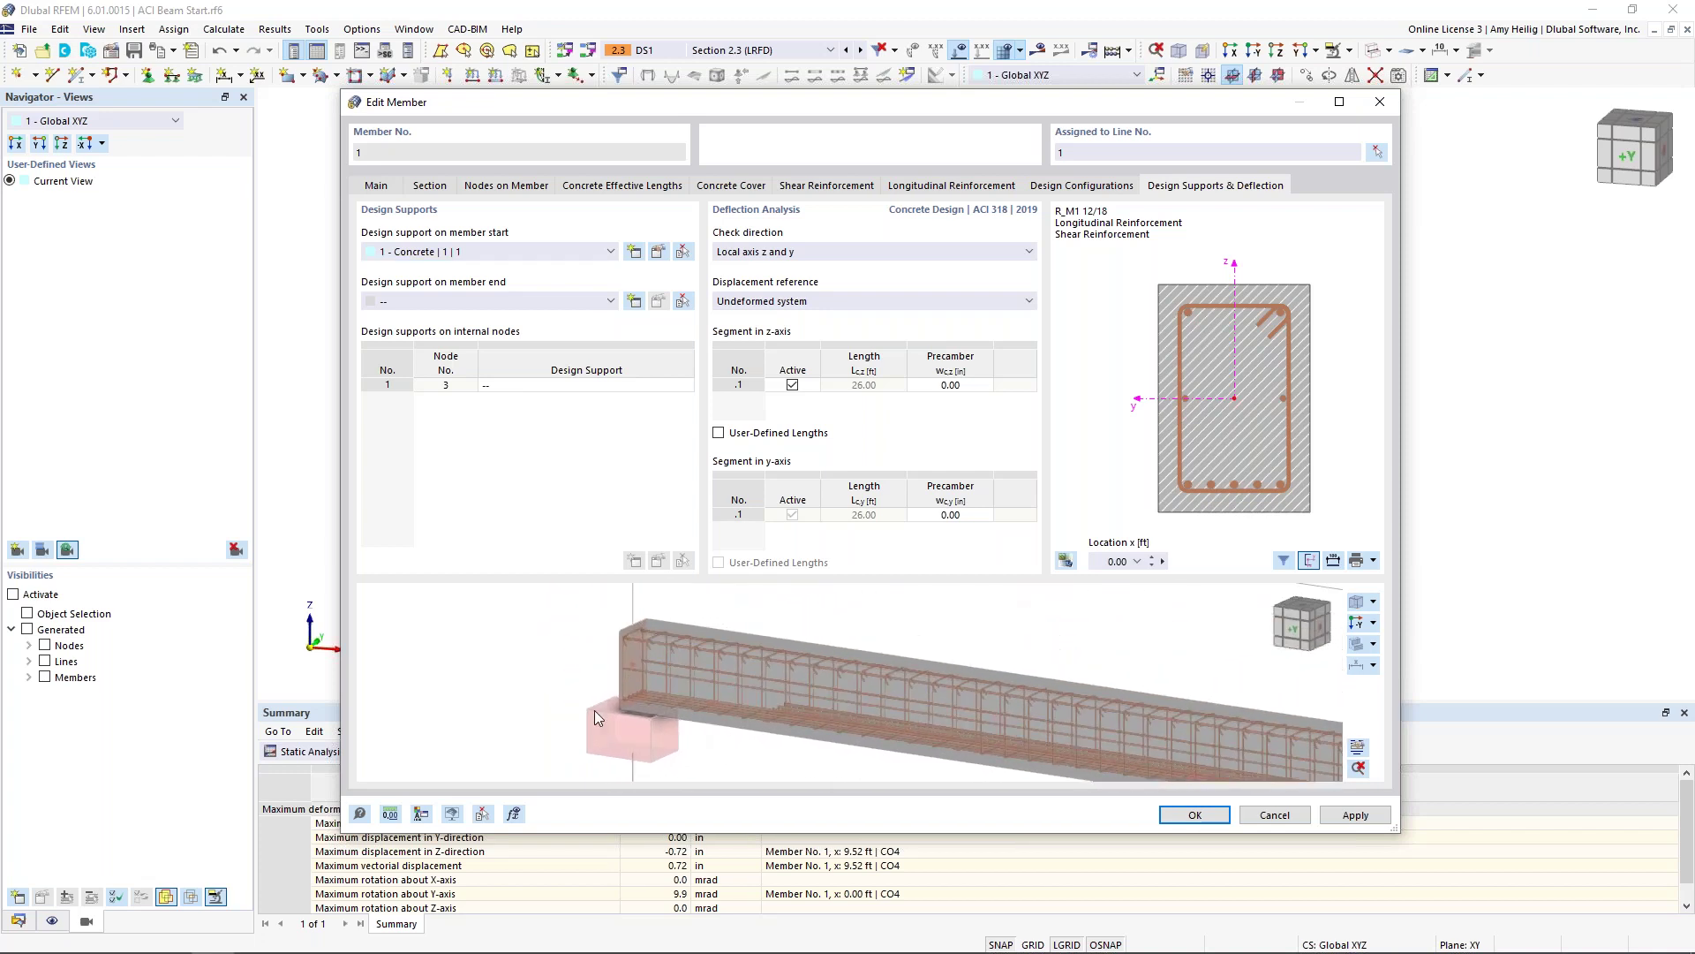
{"action": "scroll", "coordinate": [634, 703], "scroll_direction": "down", "scroll_amount": 4}
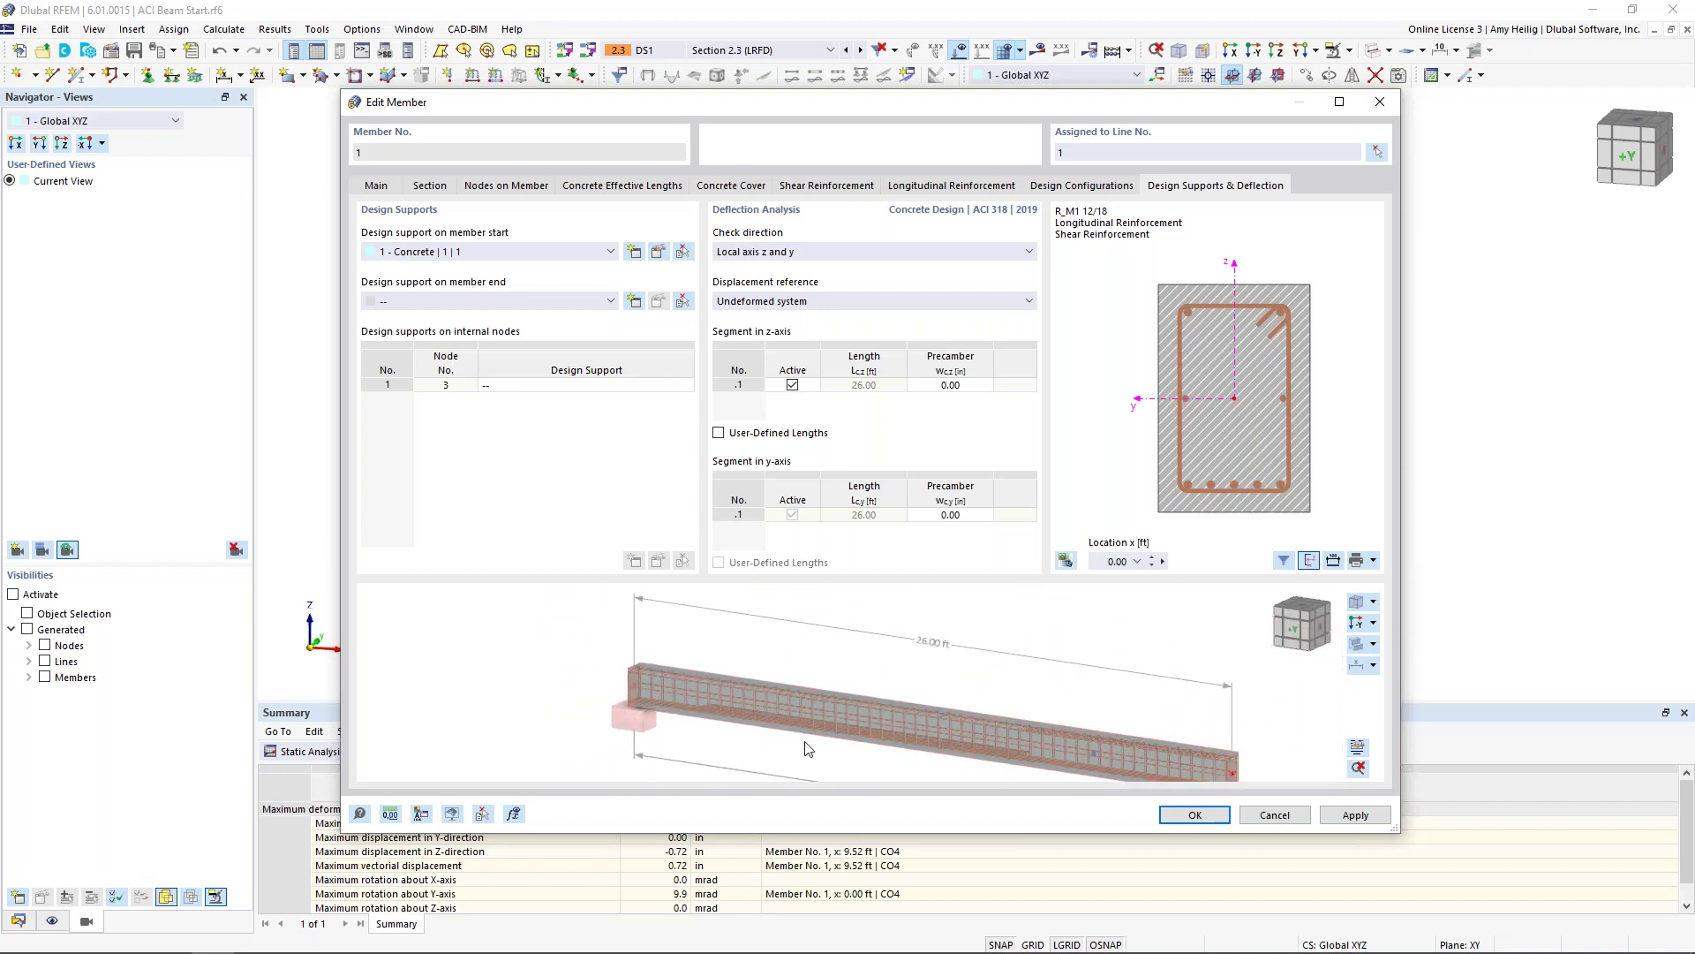
{"action": "middle_click_drag", "start_coordinate": [799, 726], "coordinate": [726, 713]}
{"action": "middle_click_drag", "start_coordinate": [889, 669], "coordinate": [856, 645]}
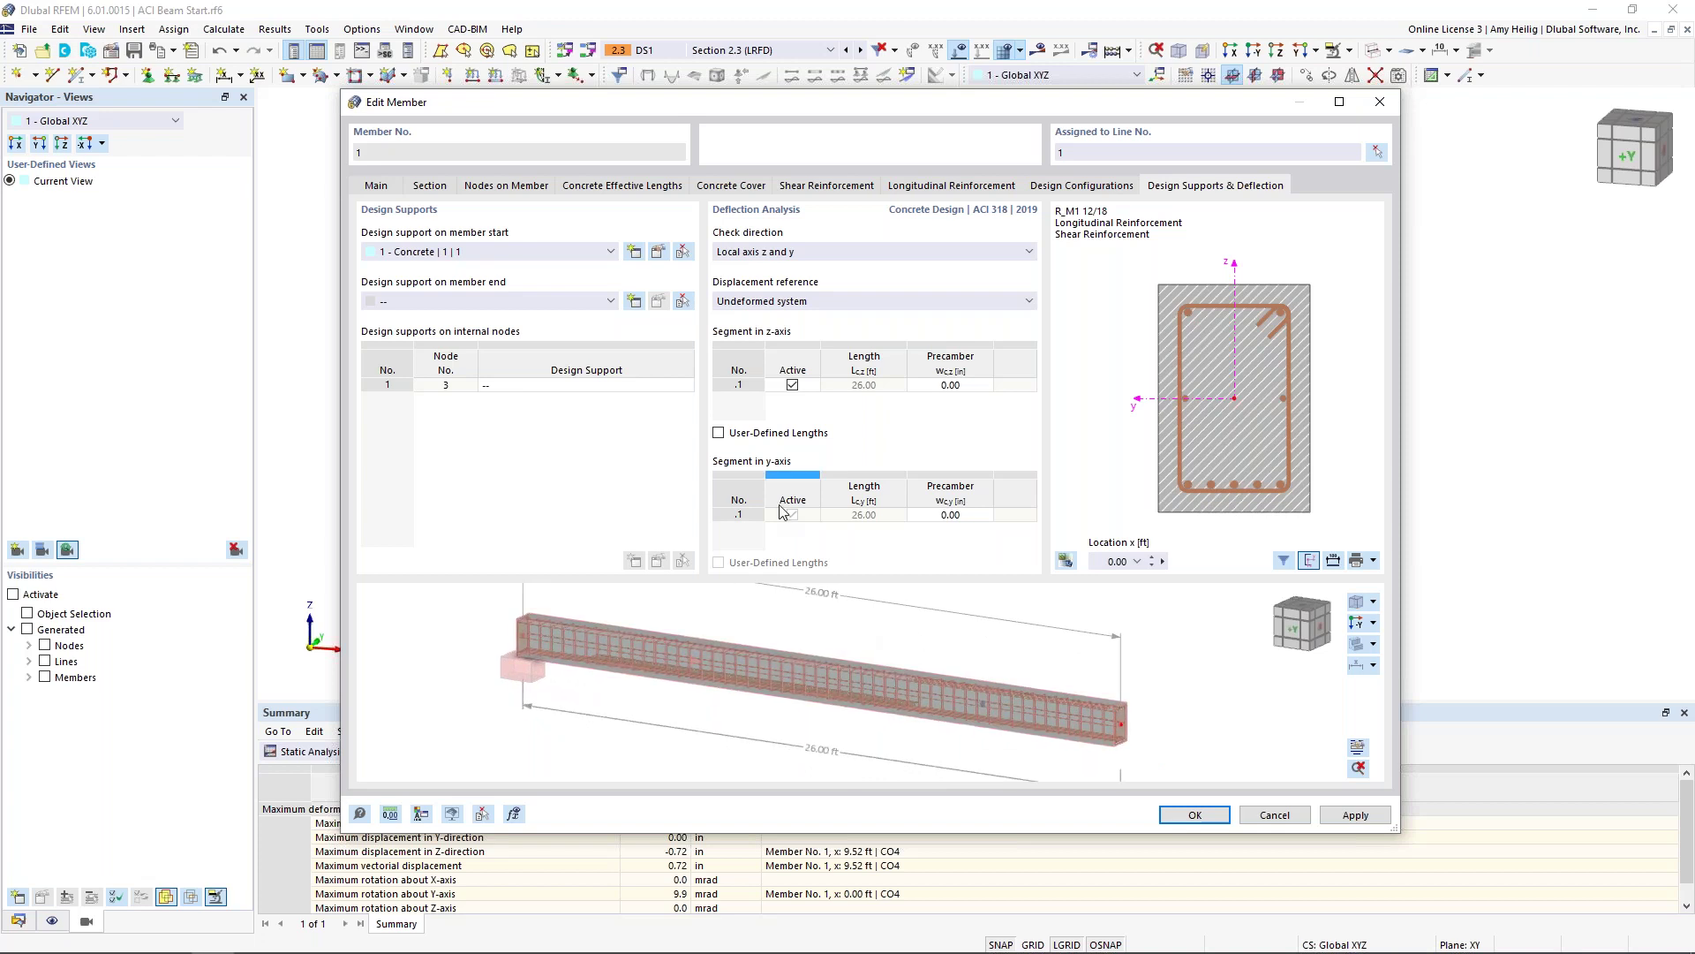
Step: Assign a new concrete design support to internal node 3 with a 16 in width and a moment redistribution ratio of 0.75
{"action": "left_click", "coordinate": [539, 386]}
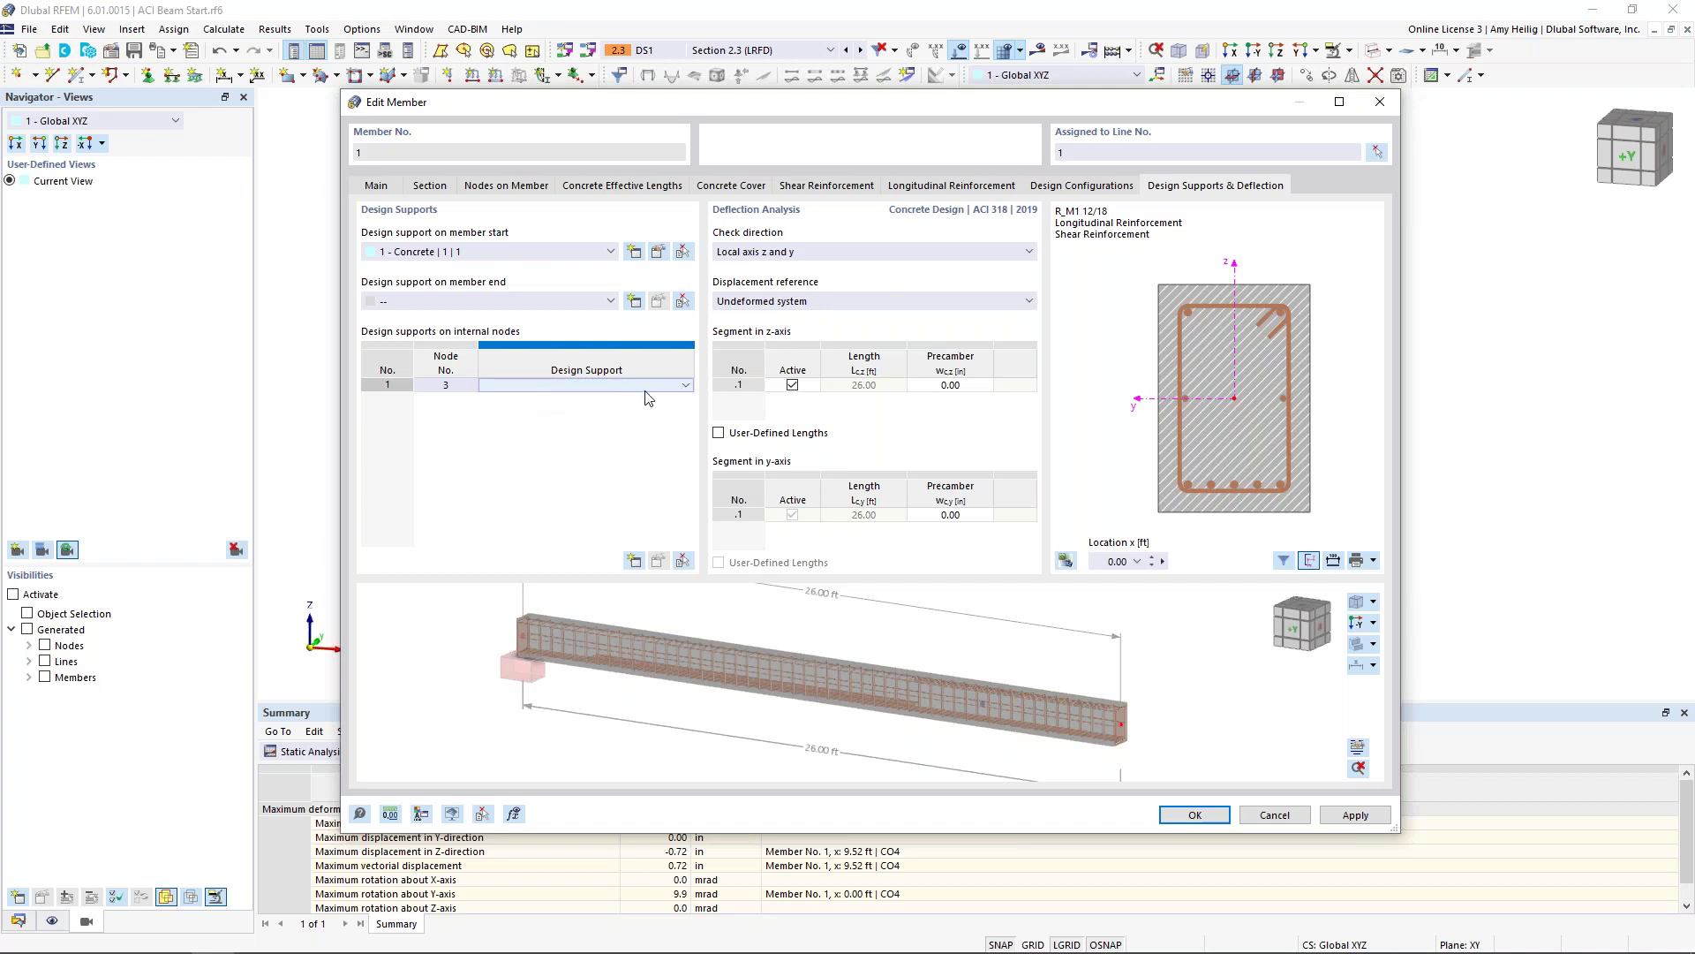
{"action": "left_click", "coordinate": [686, 386]}
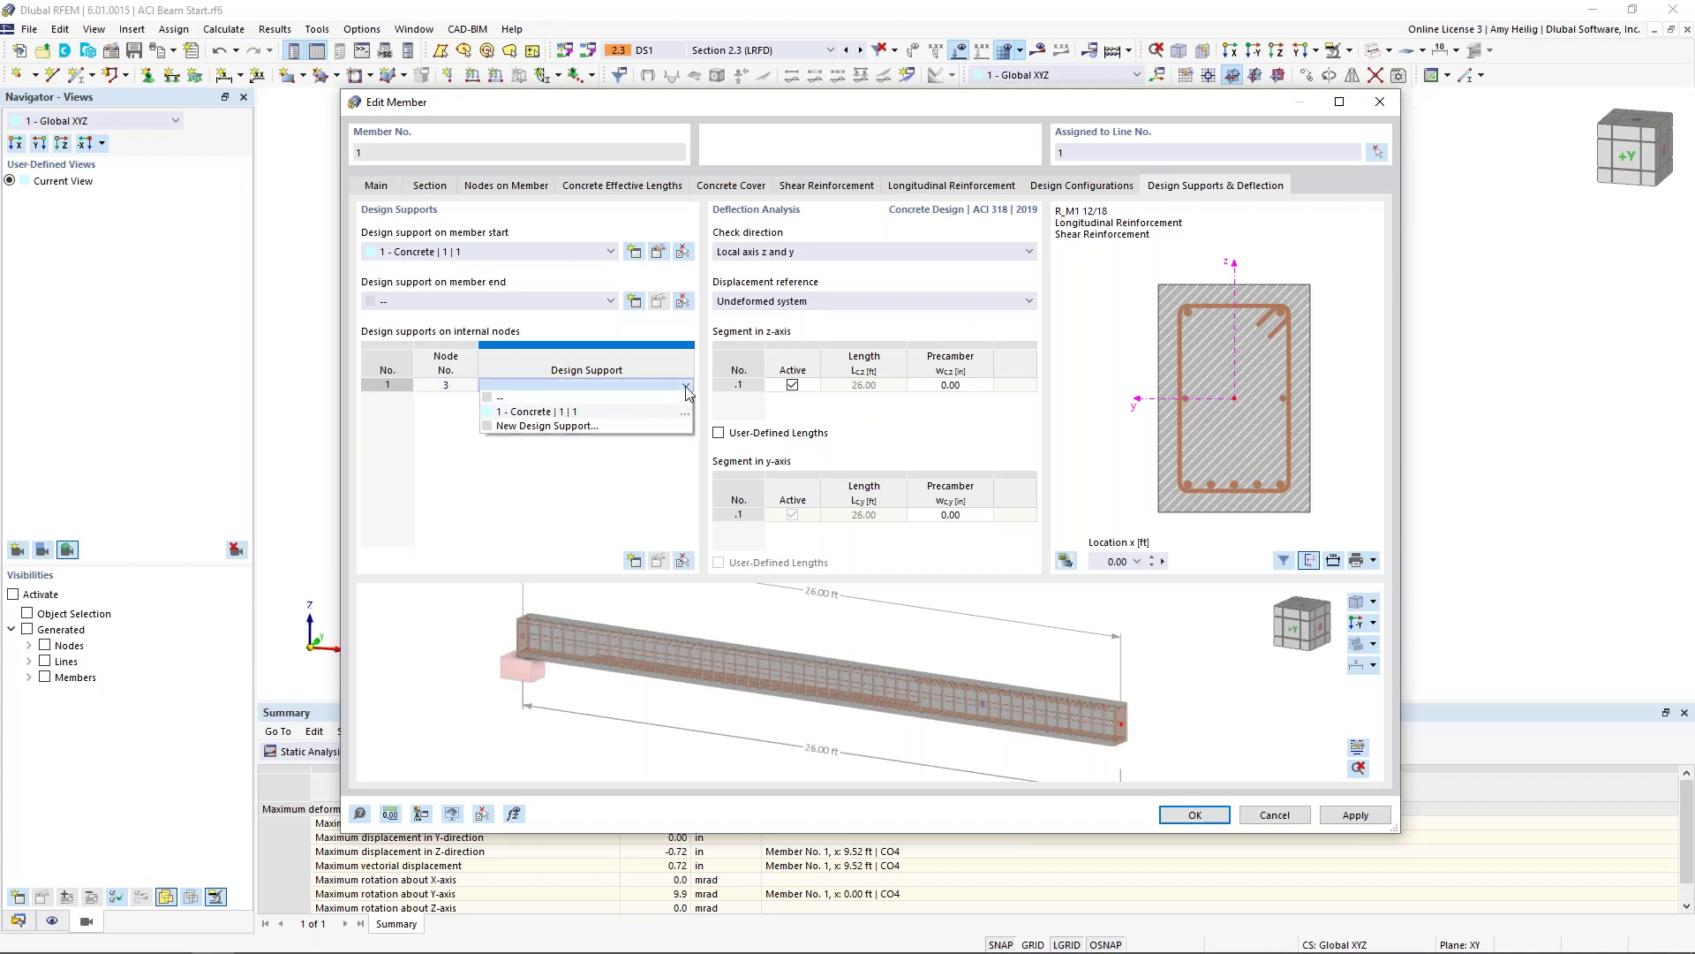
{"action": "left_click", "coordinate": [643, 427]}
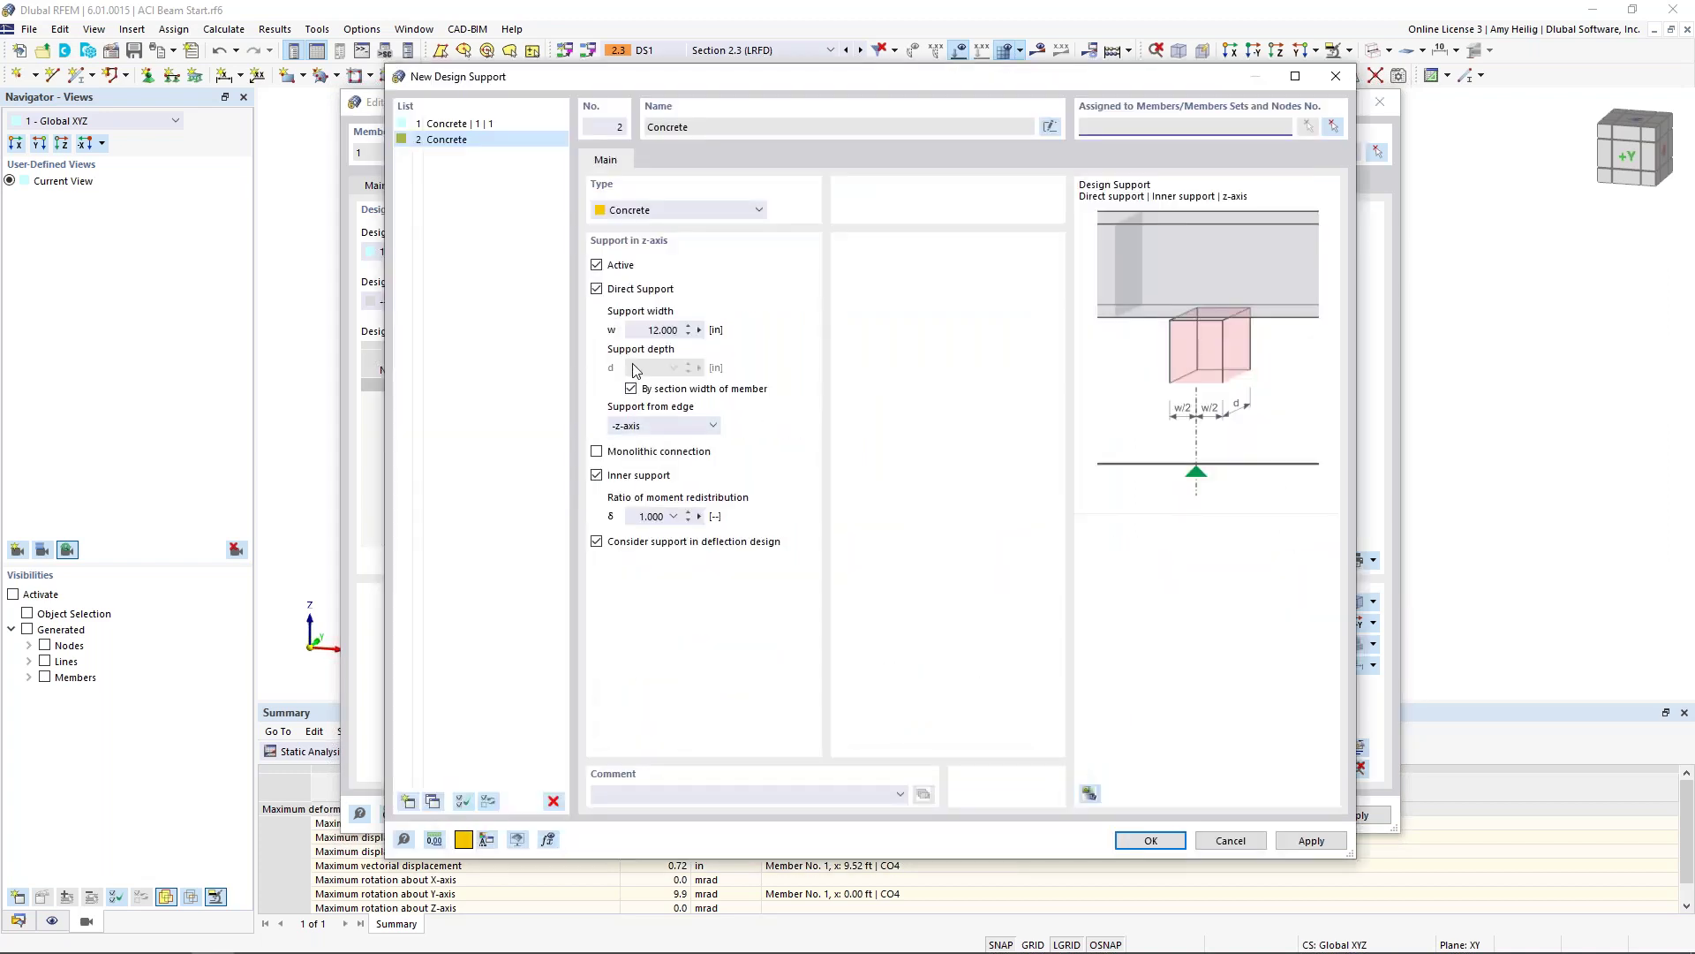
{"action": "double_click", "coordinate": [662, 330]}
{"action": "type", "text": "16"}
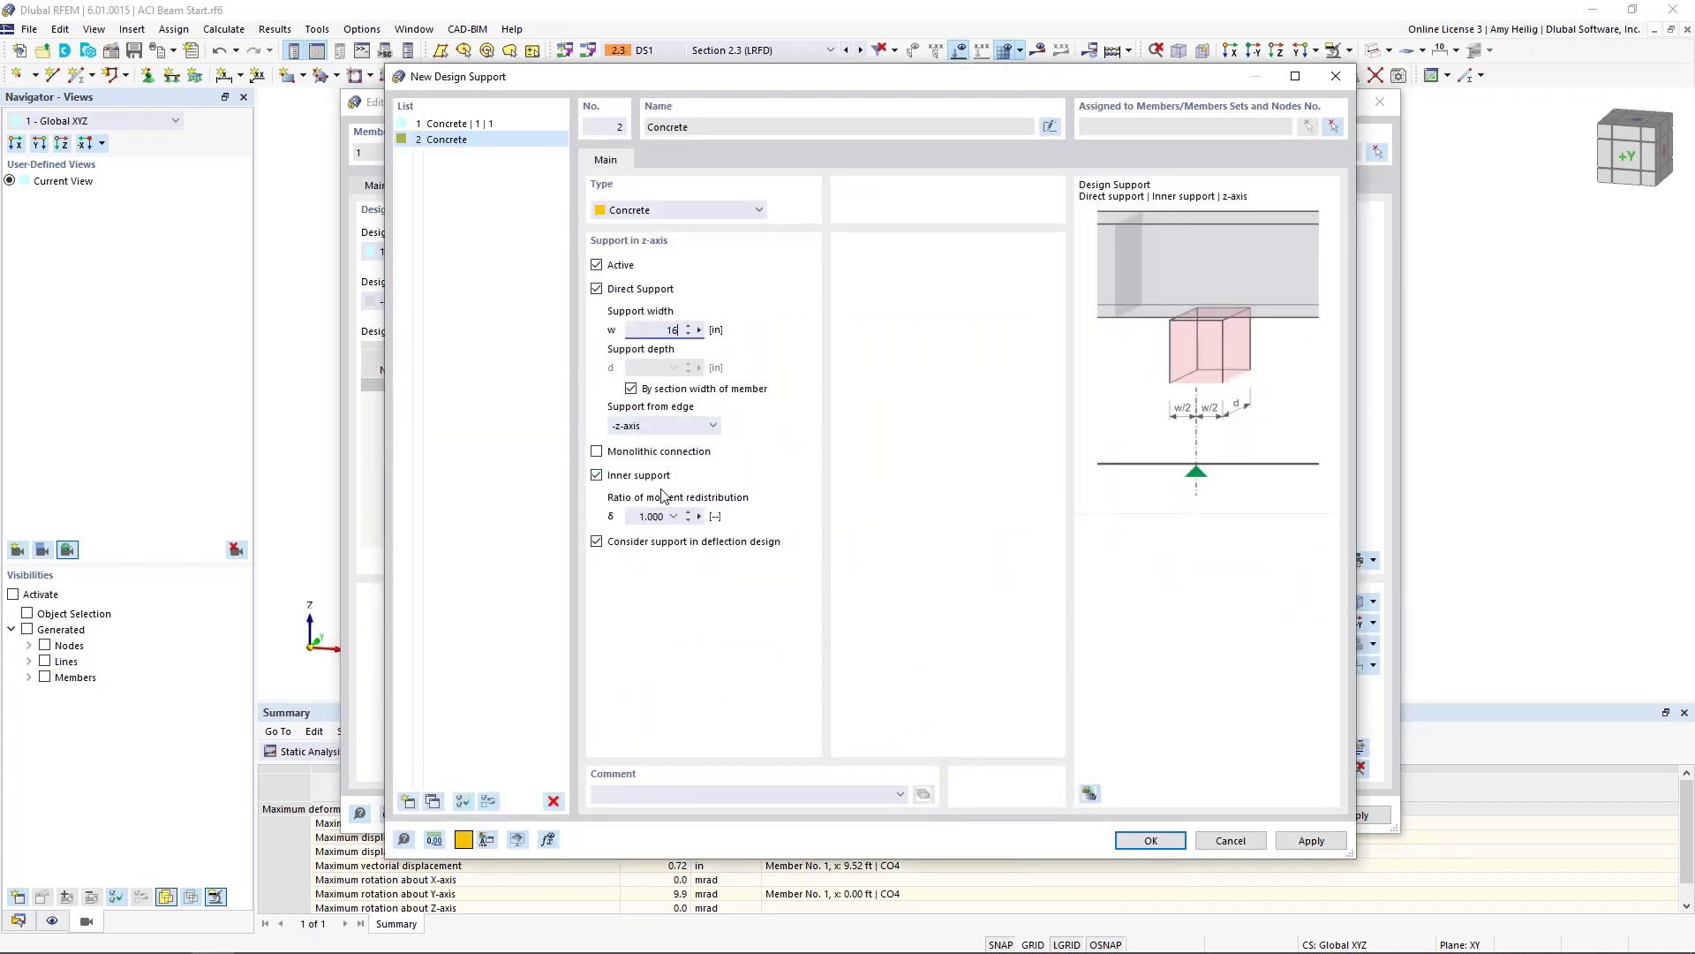
{"action": "double_click", "coordinate": [640, 515]}
{"action": "type", "text": "0.75"}
{"action": "left_click", "coordinate": [1152, 839]}
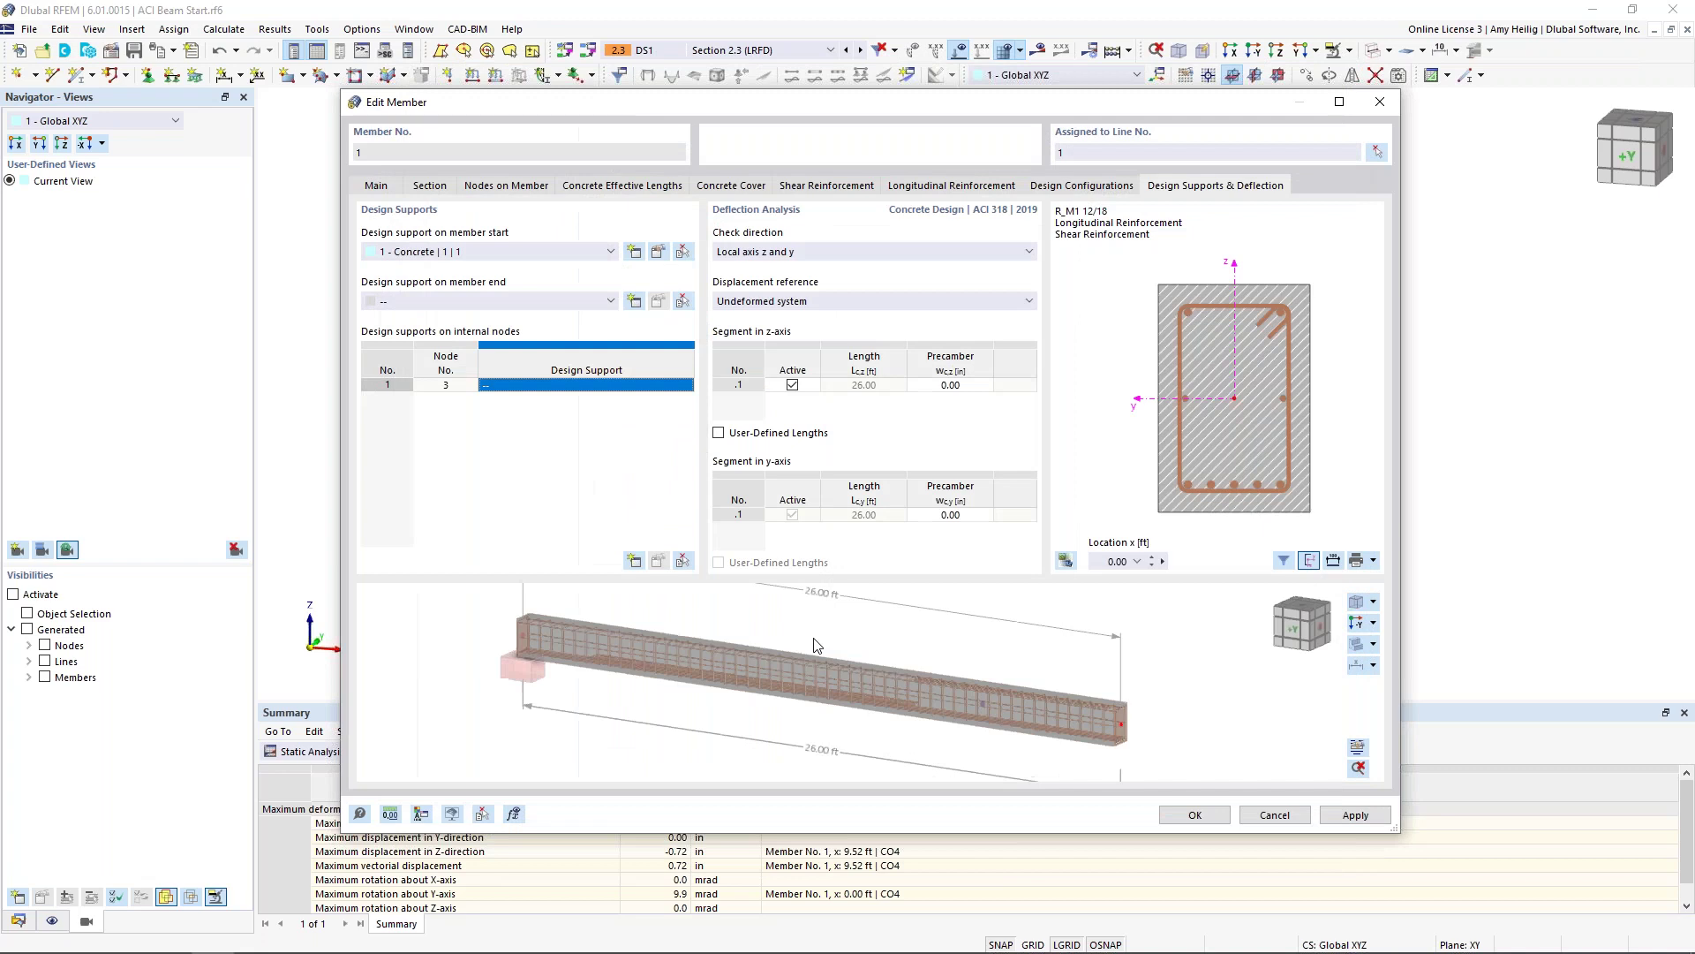
{"action": "scroll", "coordinate": [993, 757], "scroll_direction": "up", "scroll_amount": 3}
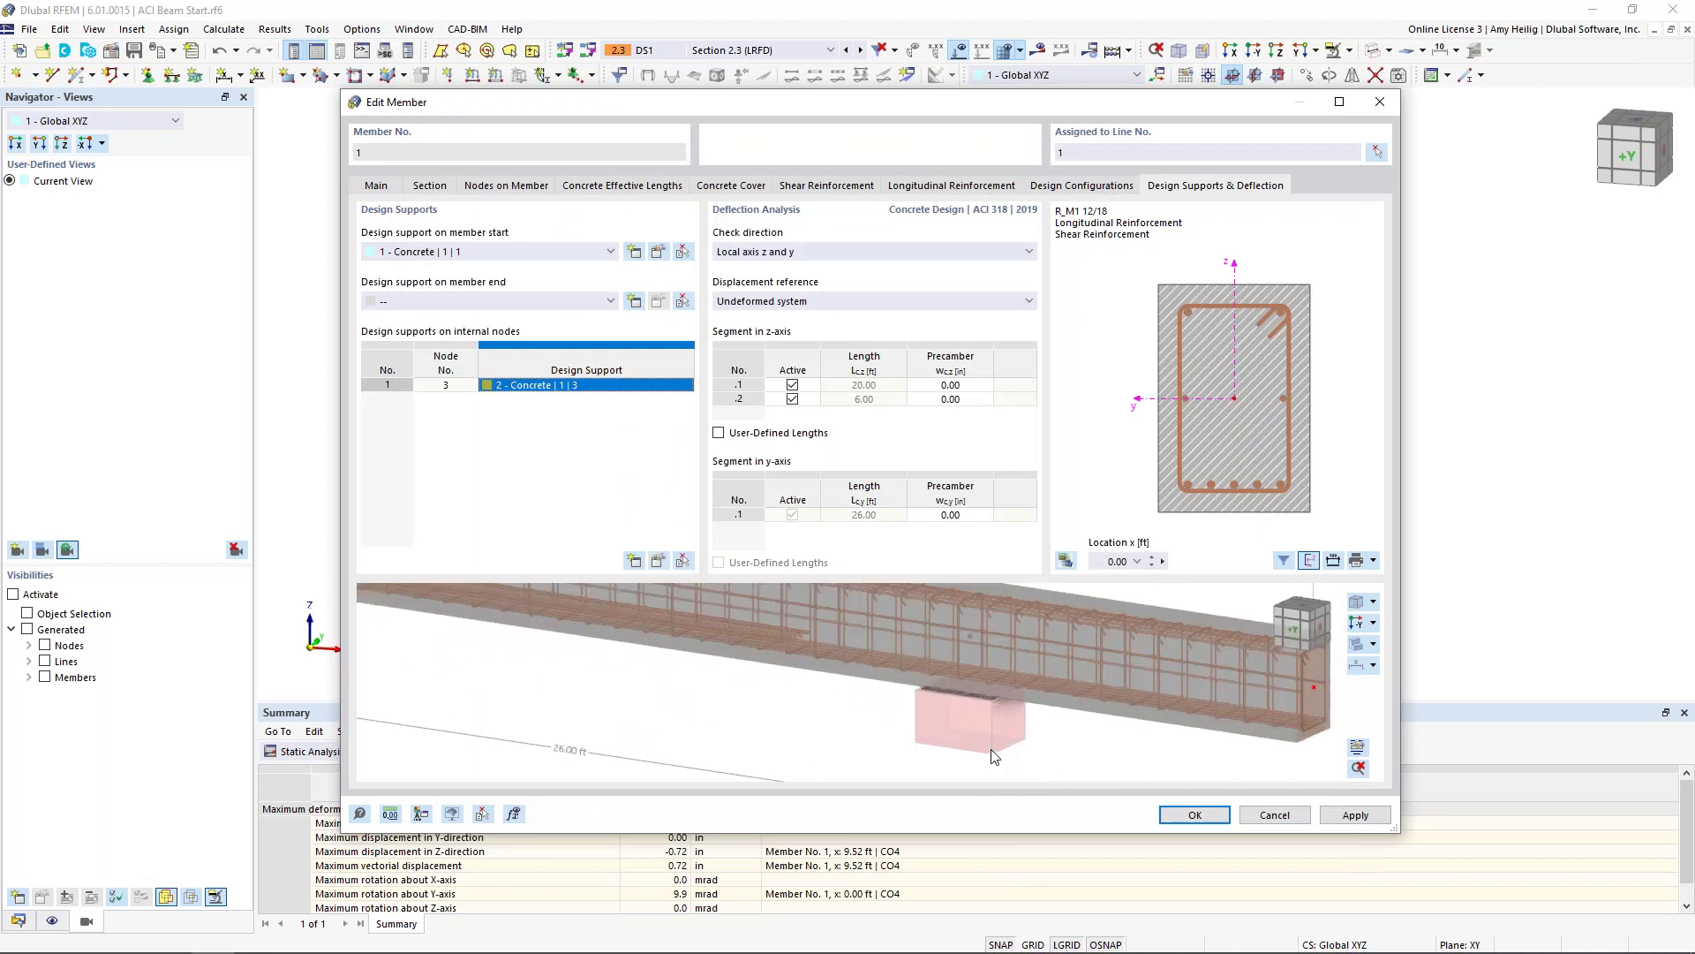
{"action": "scroll", "coordinate": [980, 716], "scroll_direction": "down", "scroll_amount": 3}
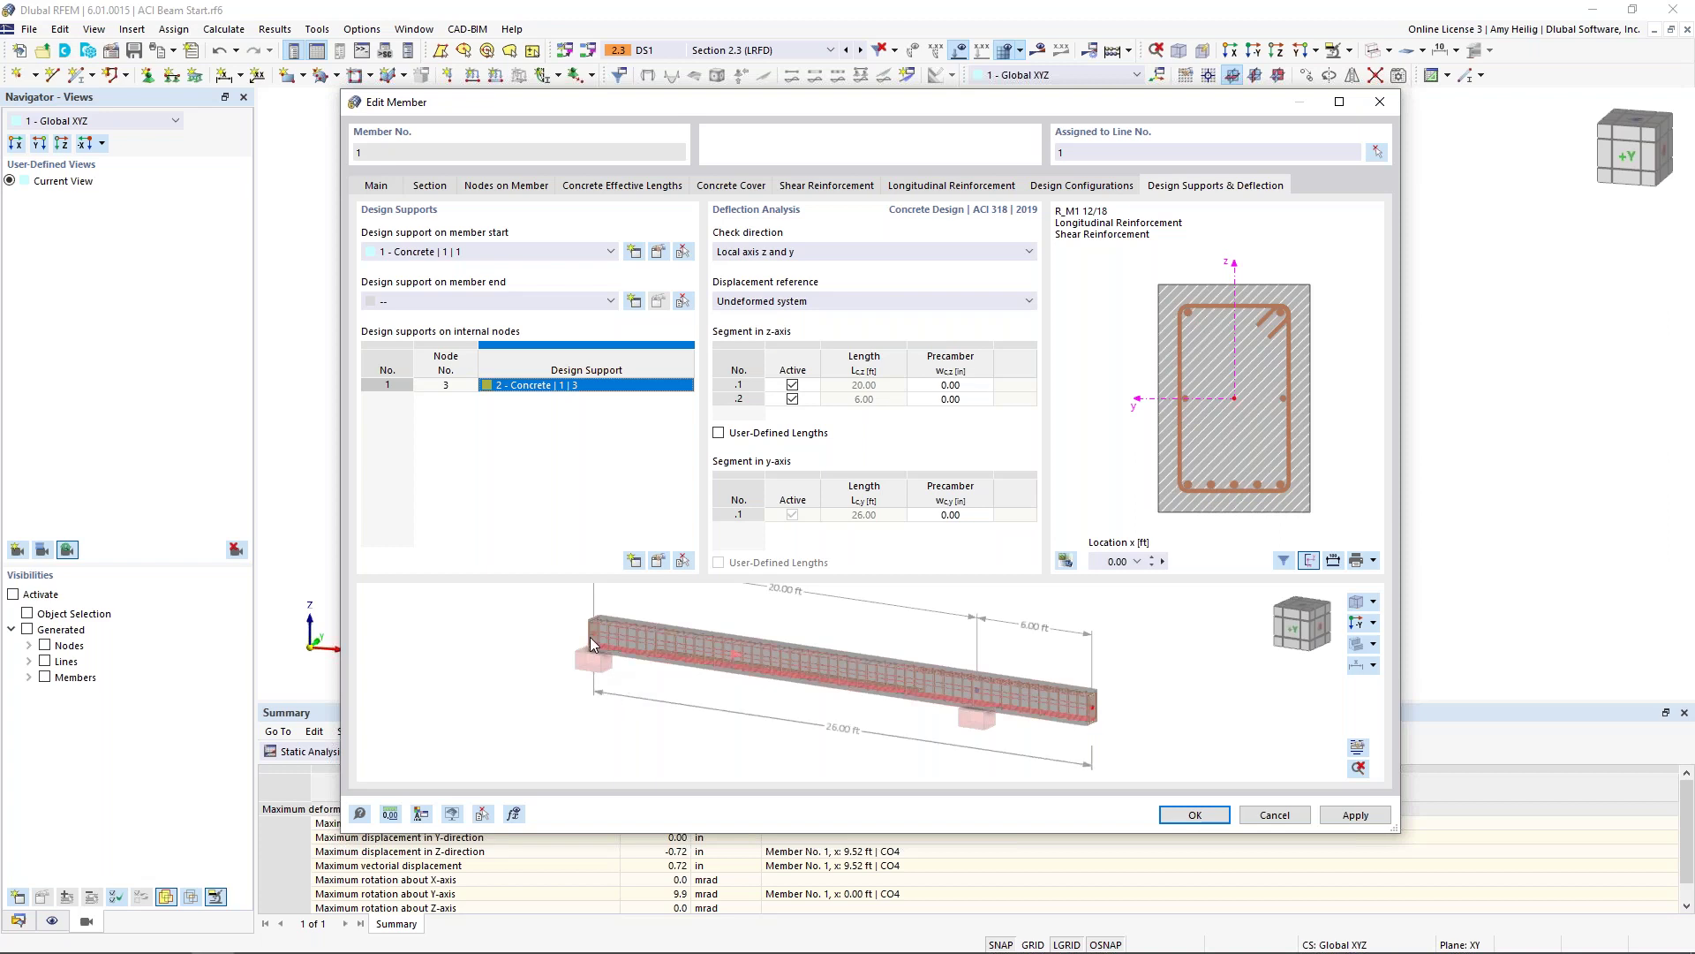
Step: Accept the member's design support and deflection settings and inspect the reinforced beam with its supports in the model
{"action": "mouse_move", "coordinate": [591, 640]}
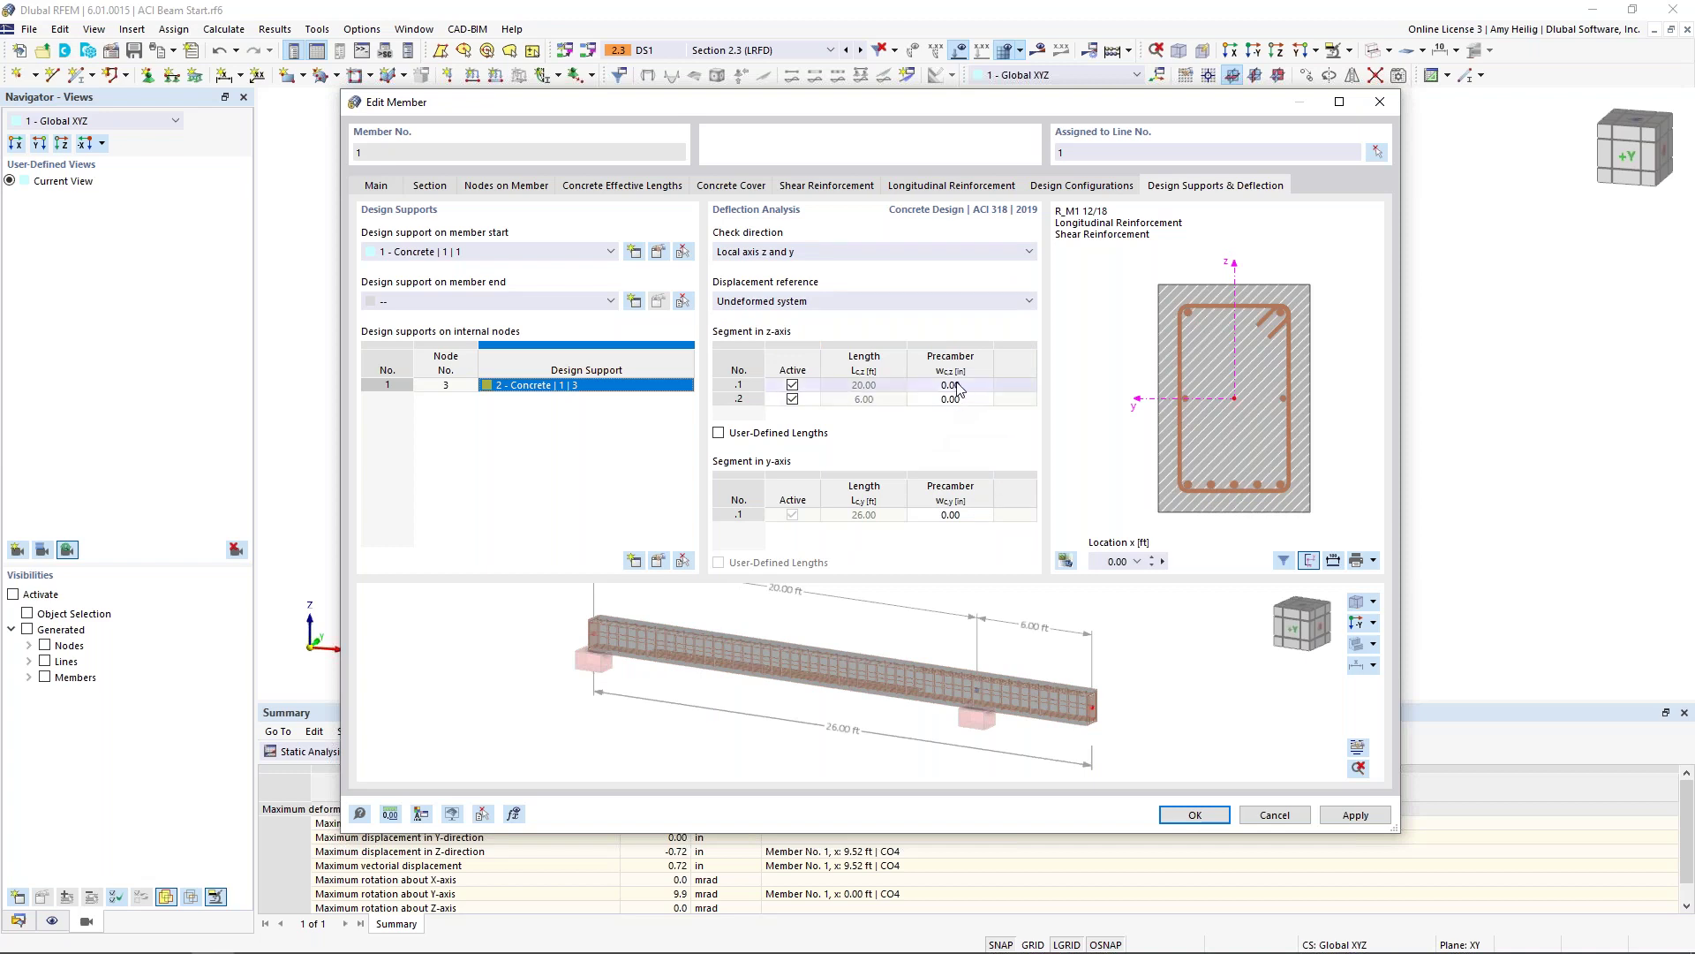
{"action": "left_click", "coordinate": [851, 399]}
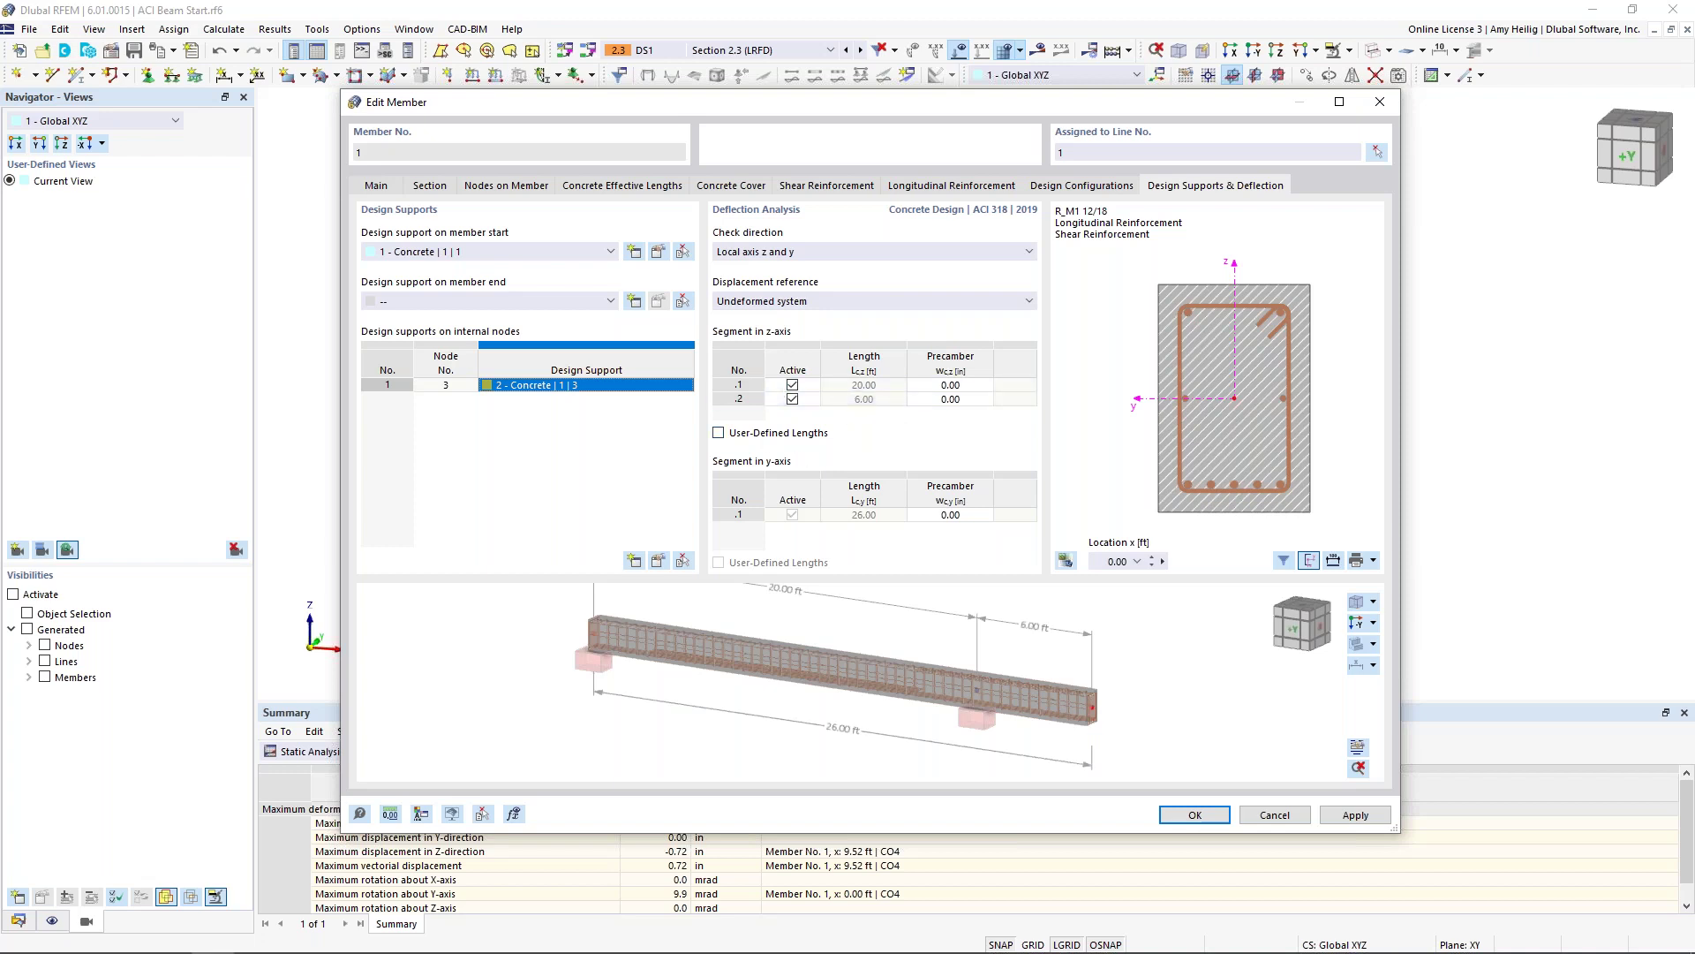
{"action": "left_click", "coordinate": [1195, 815]}
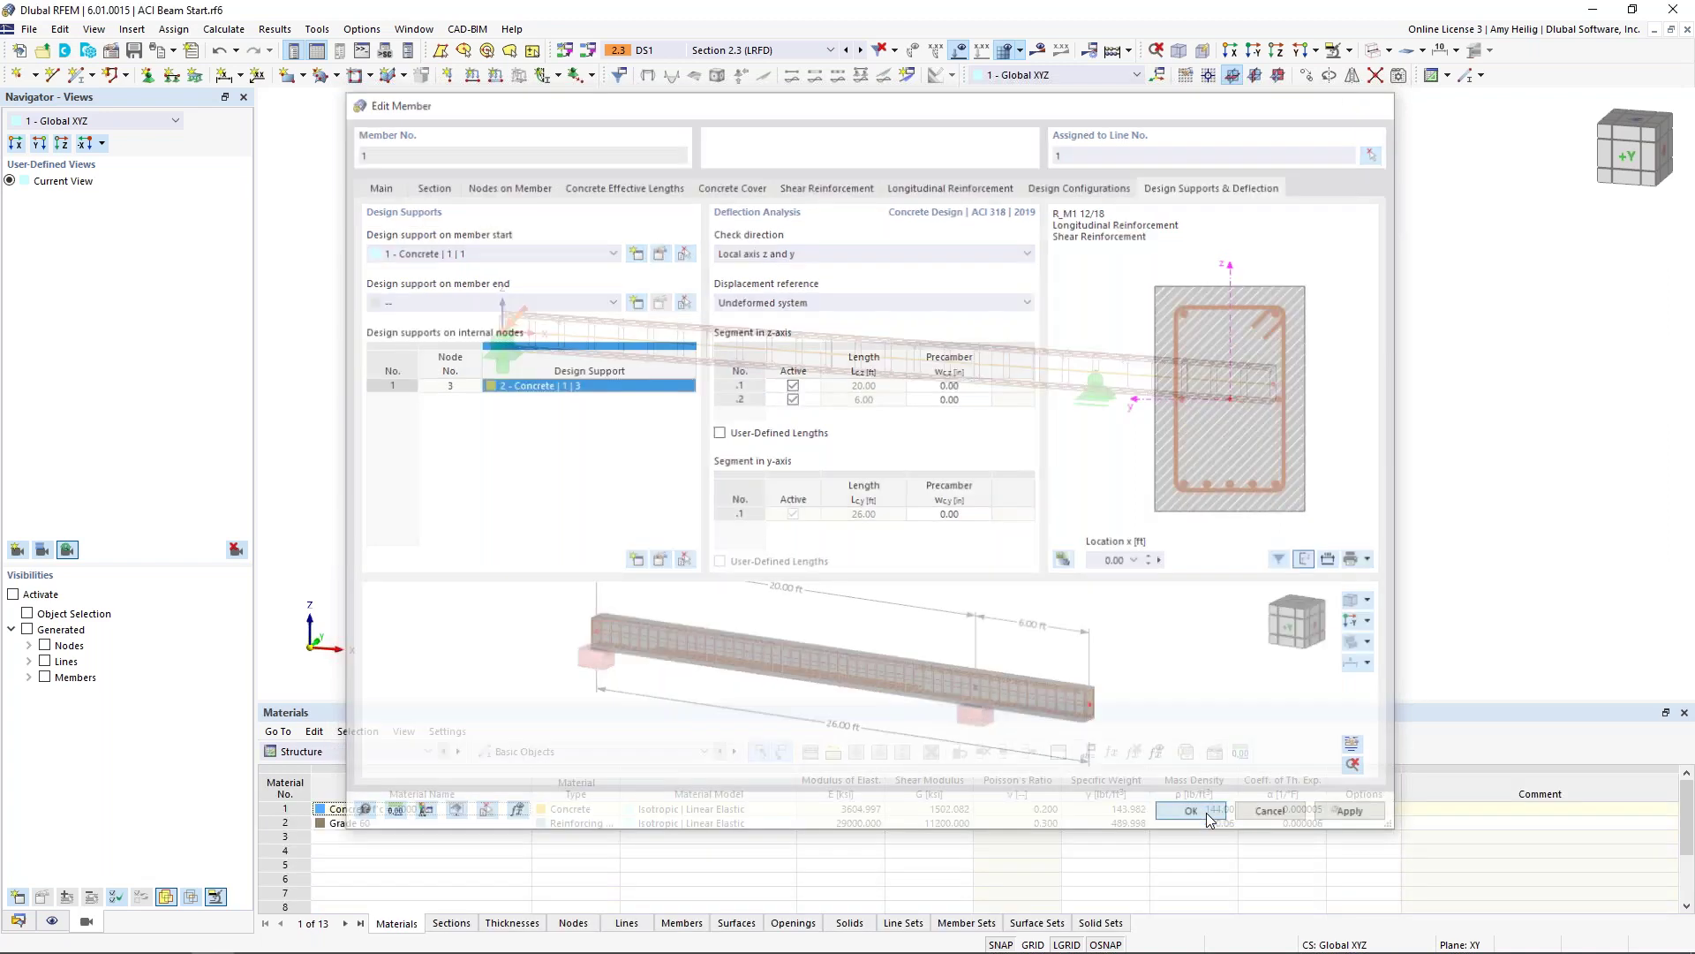
{"action": "middle_click_drag", "start_coordinate": [1104, 503], "coordinate": [741, 436], "text": "ctrl"}
{"action": "scroll", "coordinate": [741, 435], "scroll_direction": "up", "scroll_amount": 2}
{"action": "scroll", "coordinate": [871, 479], "scroll_direction": "down", "scroll_amount": 1}
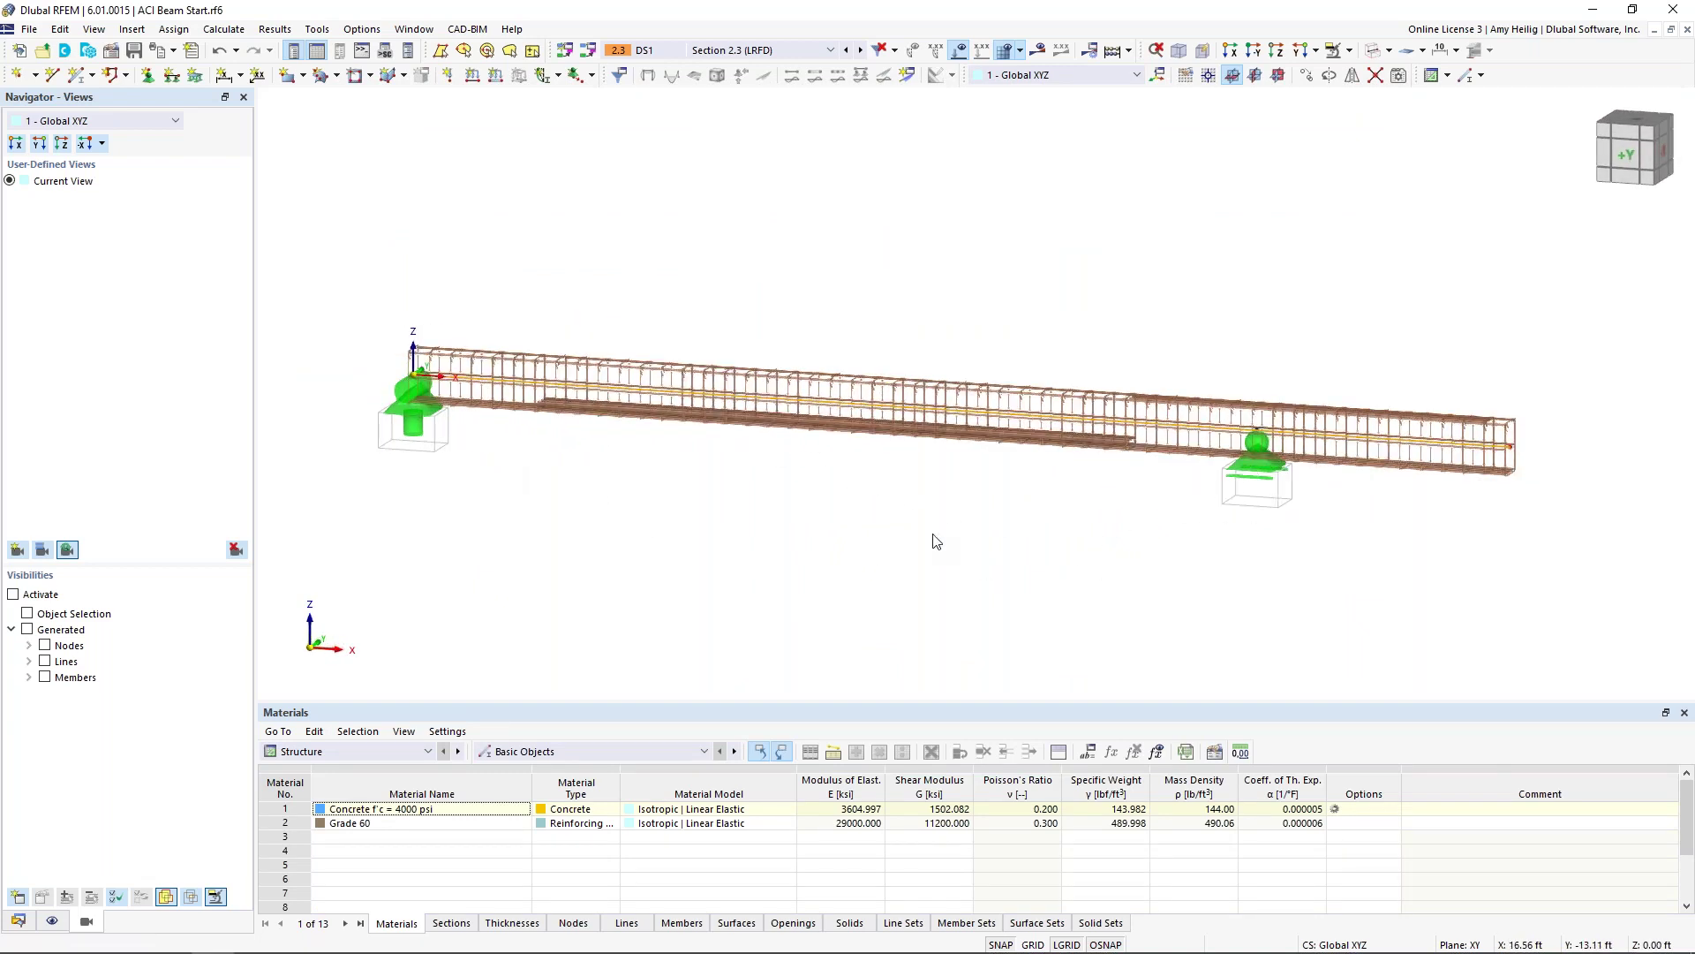
{"action": "scroll", "coordinate": [937, 541], "scroll_direction": "down", "scroll_amount": 1}
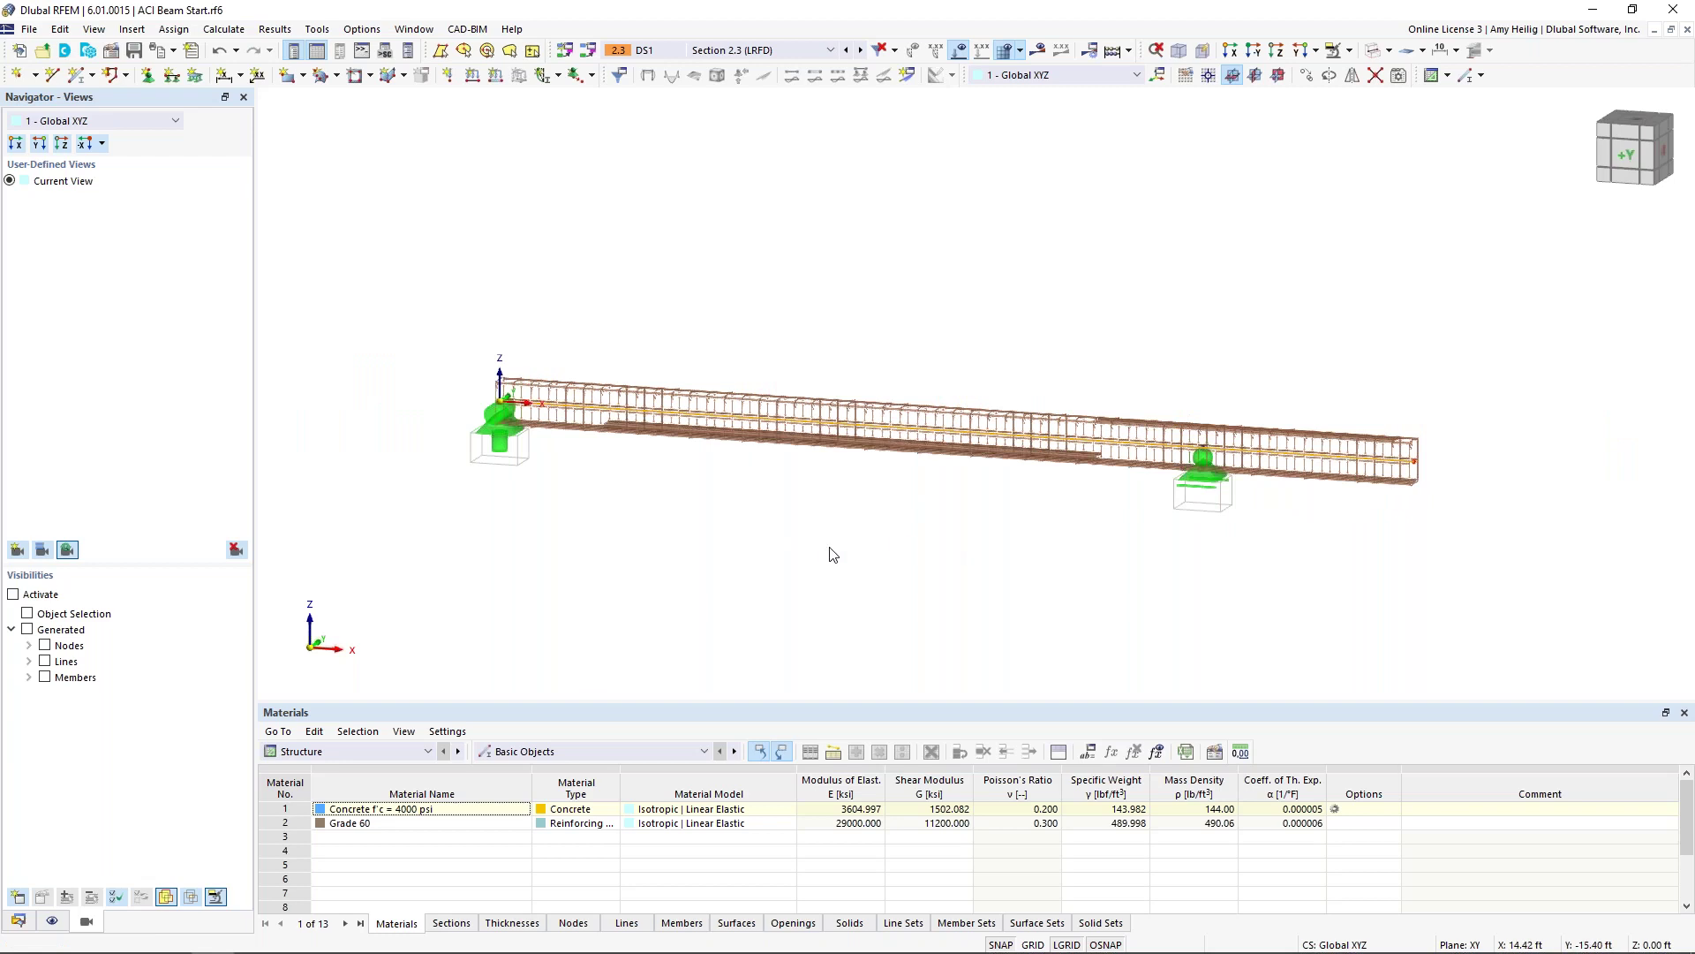
Step: Enlarge the table area and show the Concrete Design input data in it
{"action": "left_click_drag", "start_coordinate": [602, 702], "coordinate": [625, 570]}
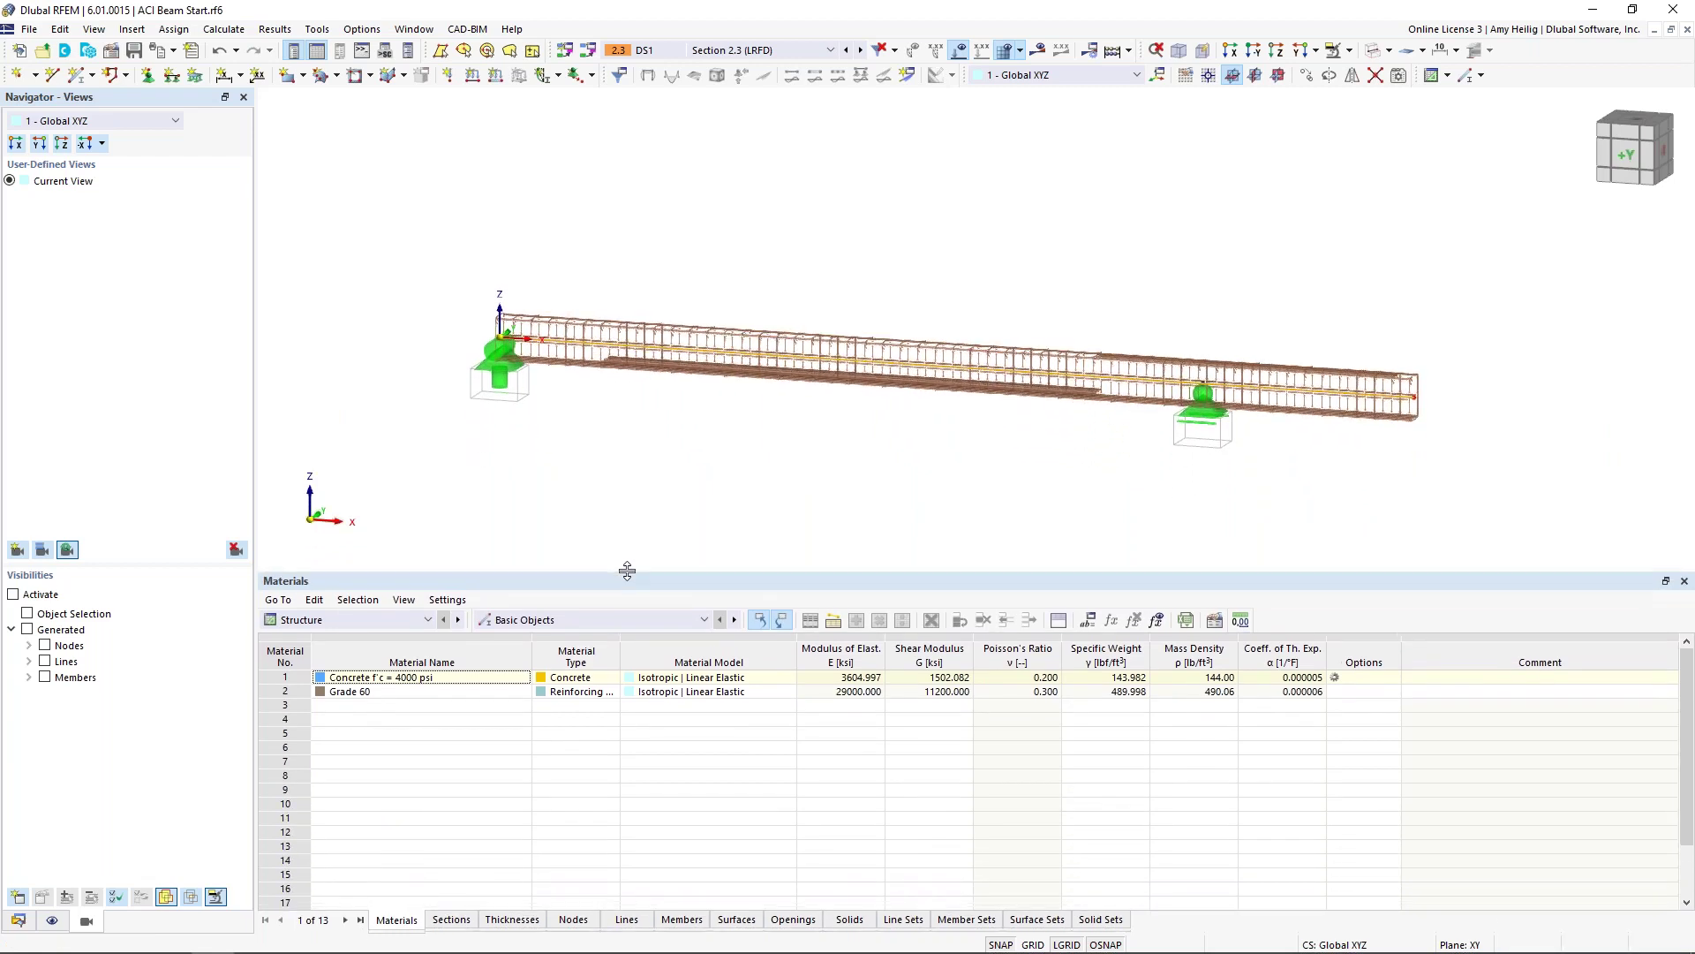
{"action": "left_click", "coordinate": [399, 621]}
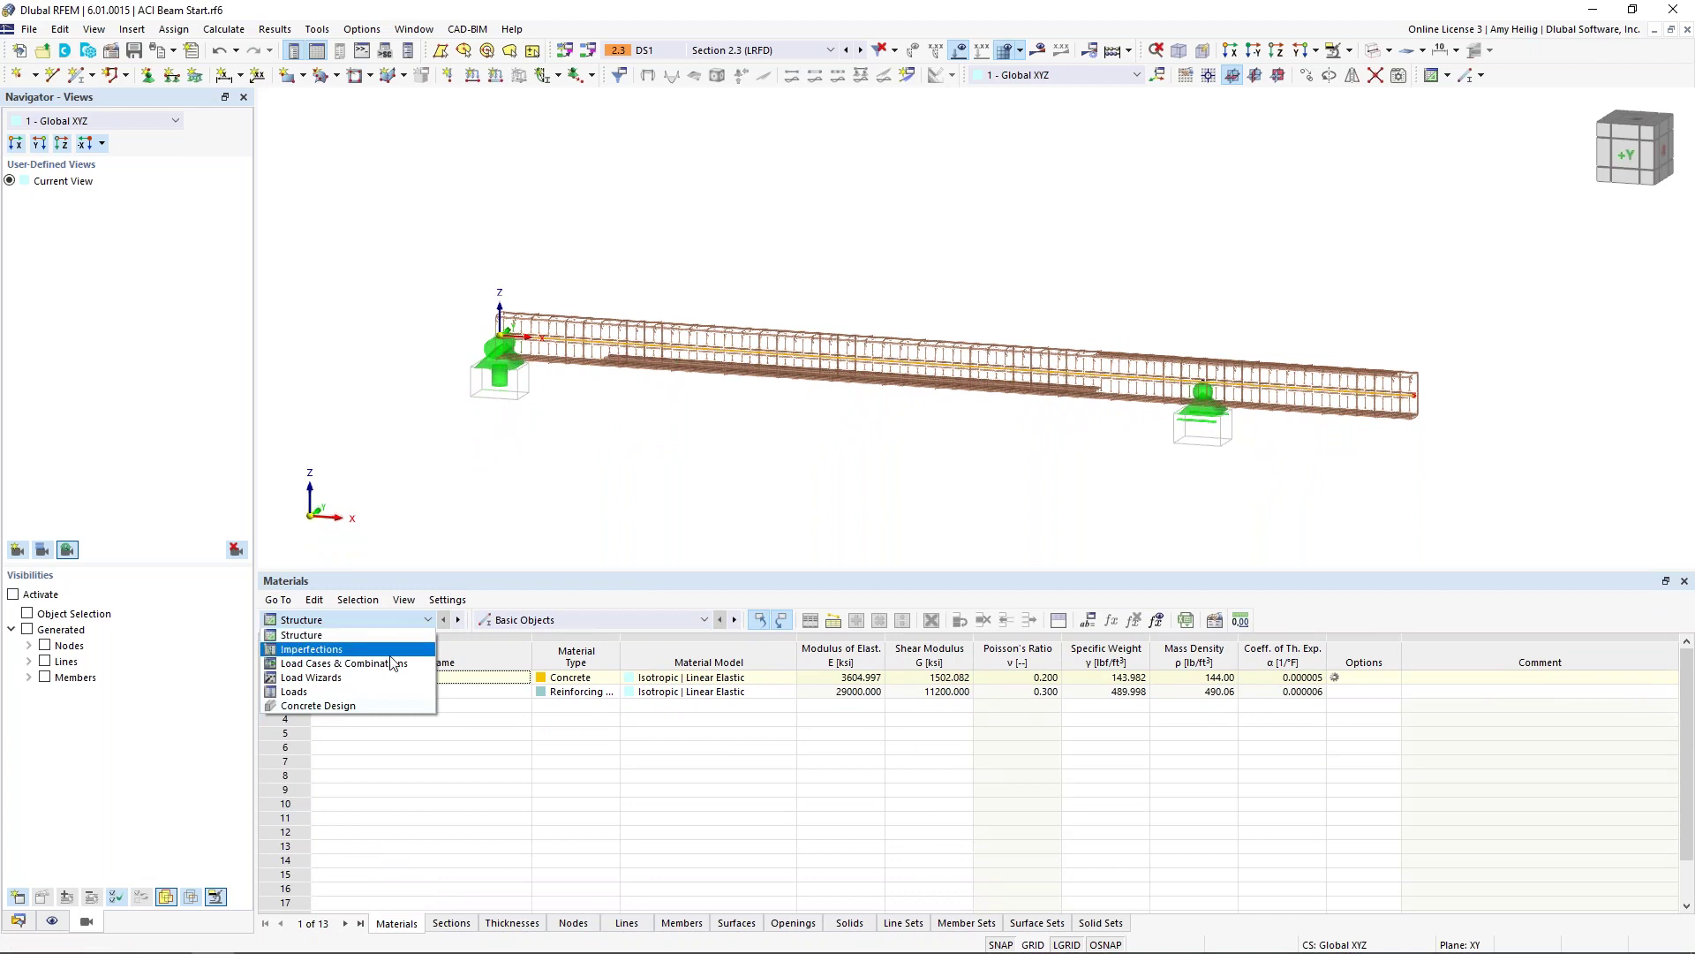
{"action": "left_click", "coordinate": [383, 706]}
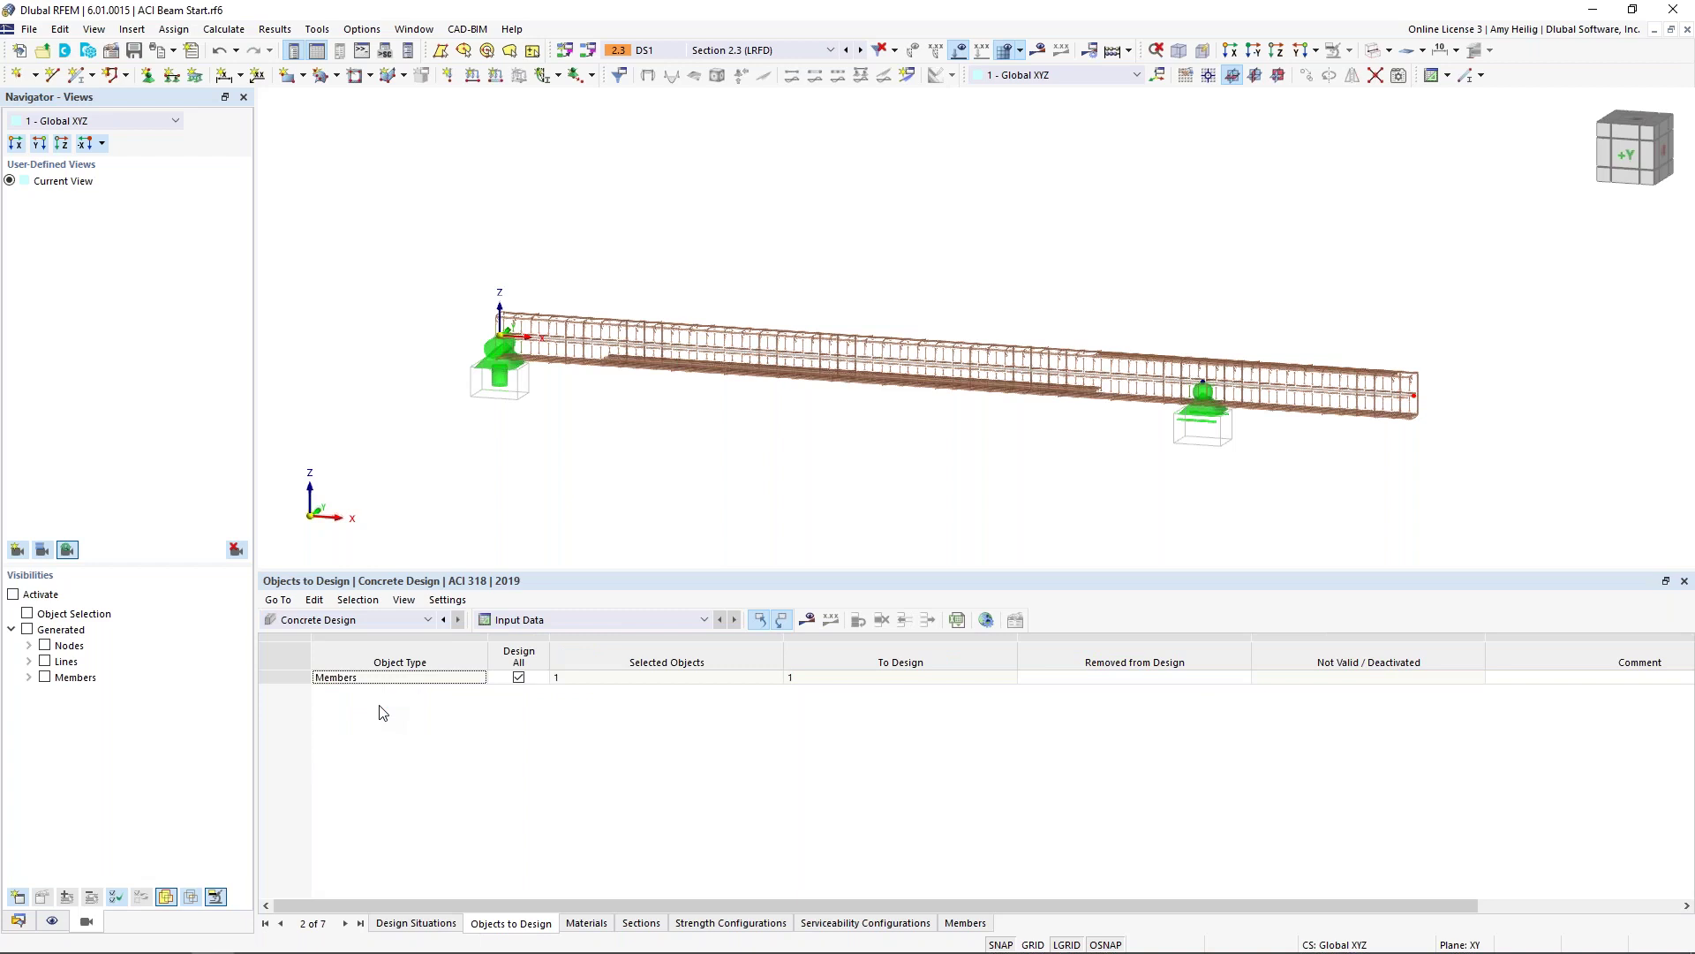
Step: Assign the limit state type Strength design (LRFD) to design situation DS1 and Serviceability design to DS2
{"action": "left_click", "coordinate": [422, 925]}
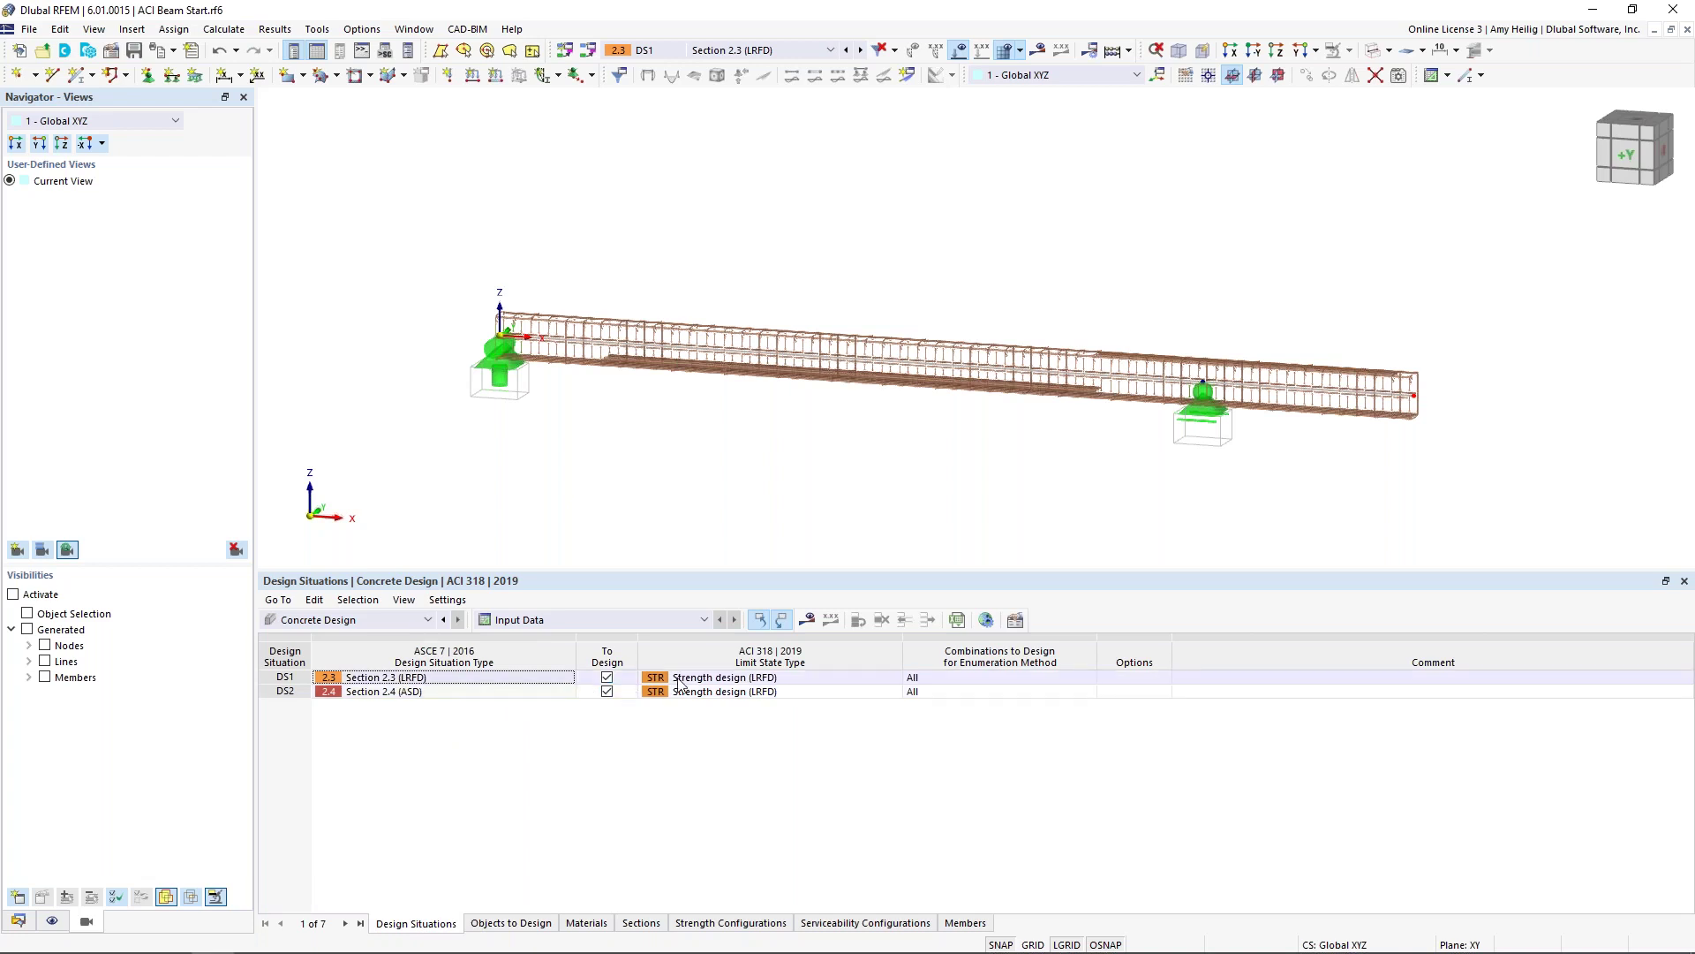
{"action": "left_click", "coordinate": [709, 679]}
{"action": "left_click", "coordinate": [893, 678]}
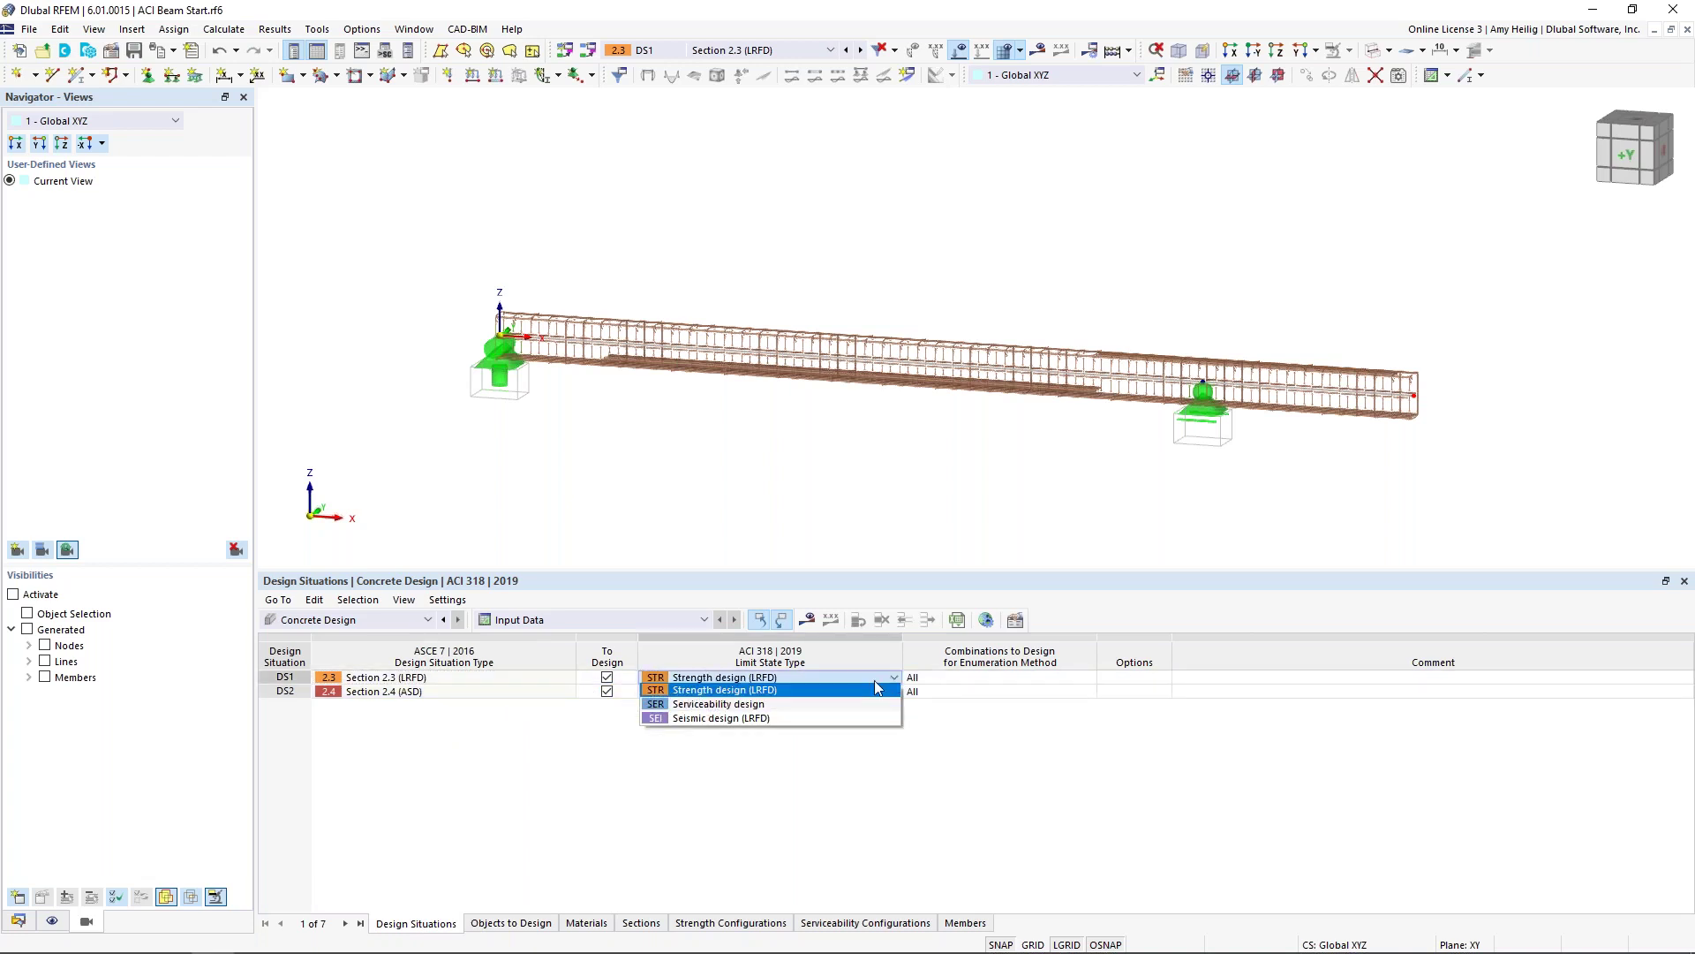
{"action": "left_click", "coordinate": [799, 690]}
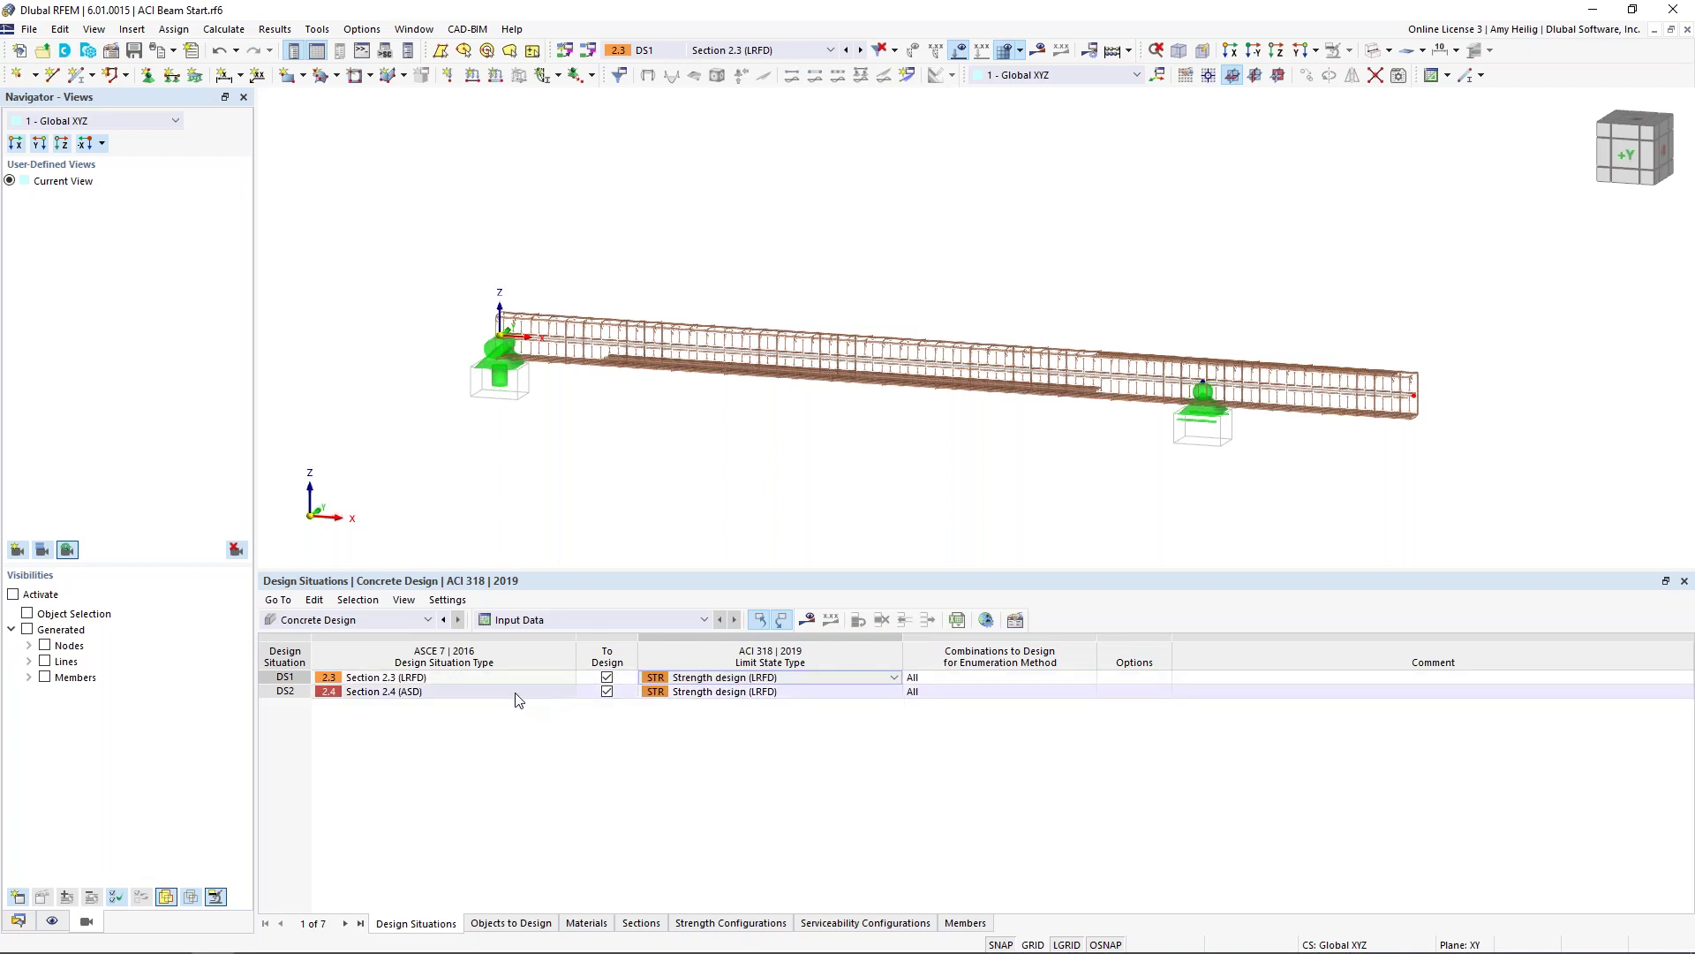
{"action": "left_click", "coordinate": [751, 693]}
{"action": "left_click", "coordinate": [894, 692]}
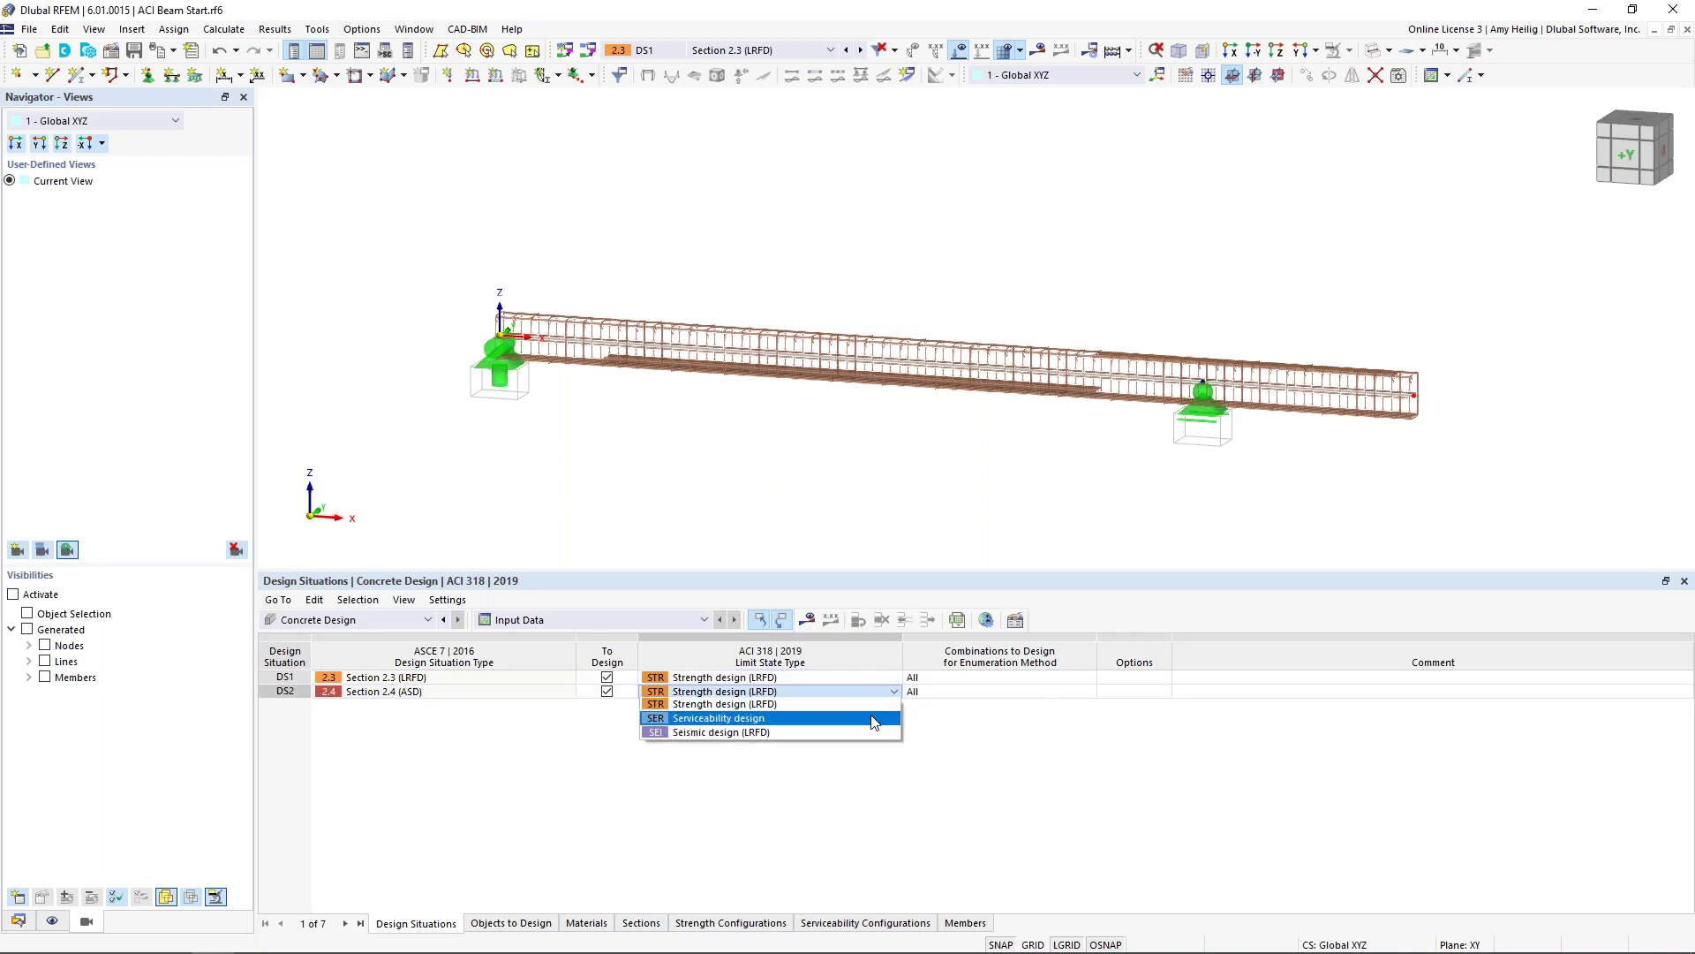
{"action": "left_click", "coordinate": [874, 719]}
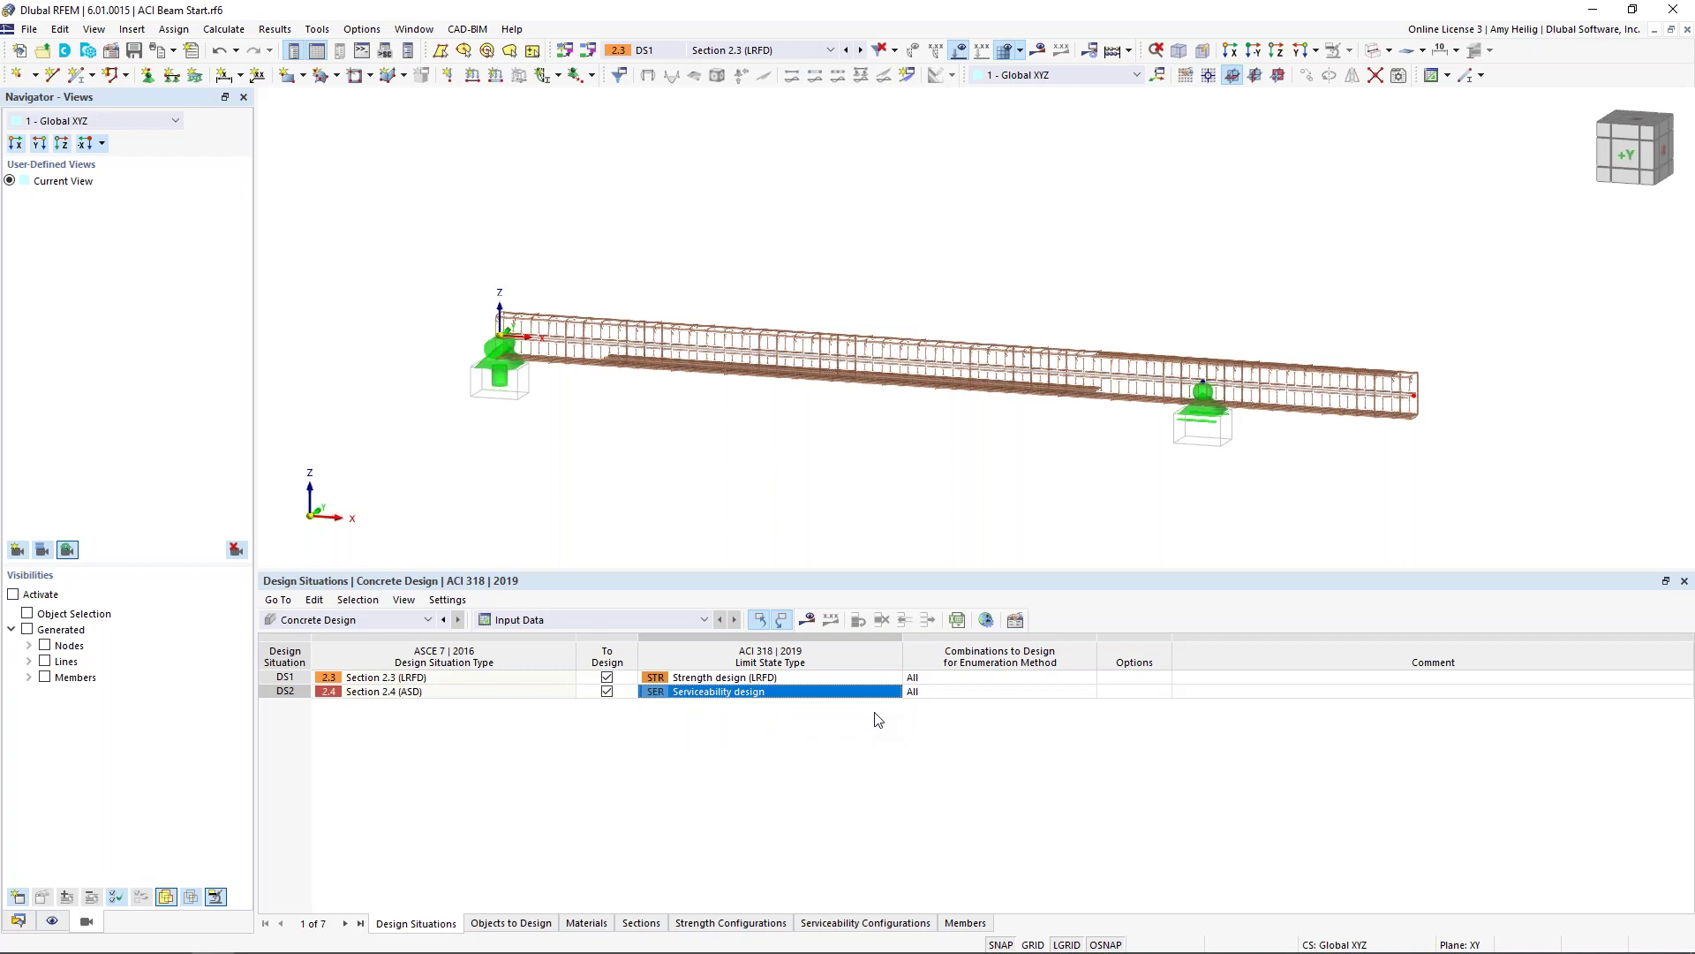
{"action": "left_click", "coordinate": [894, 692]}
{"action": "left_click", "coordinate": [894, 692]}
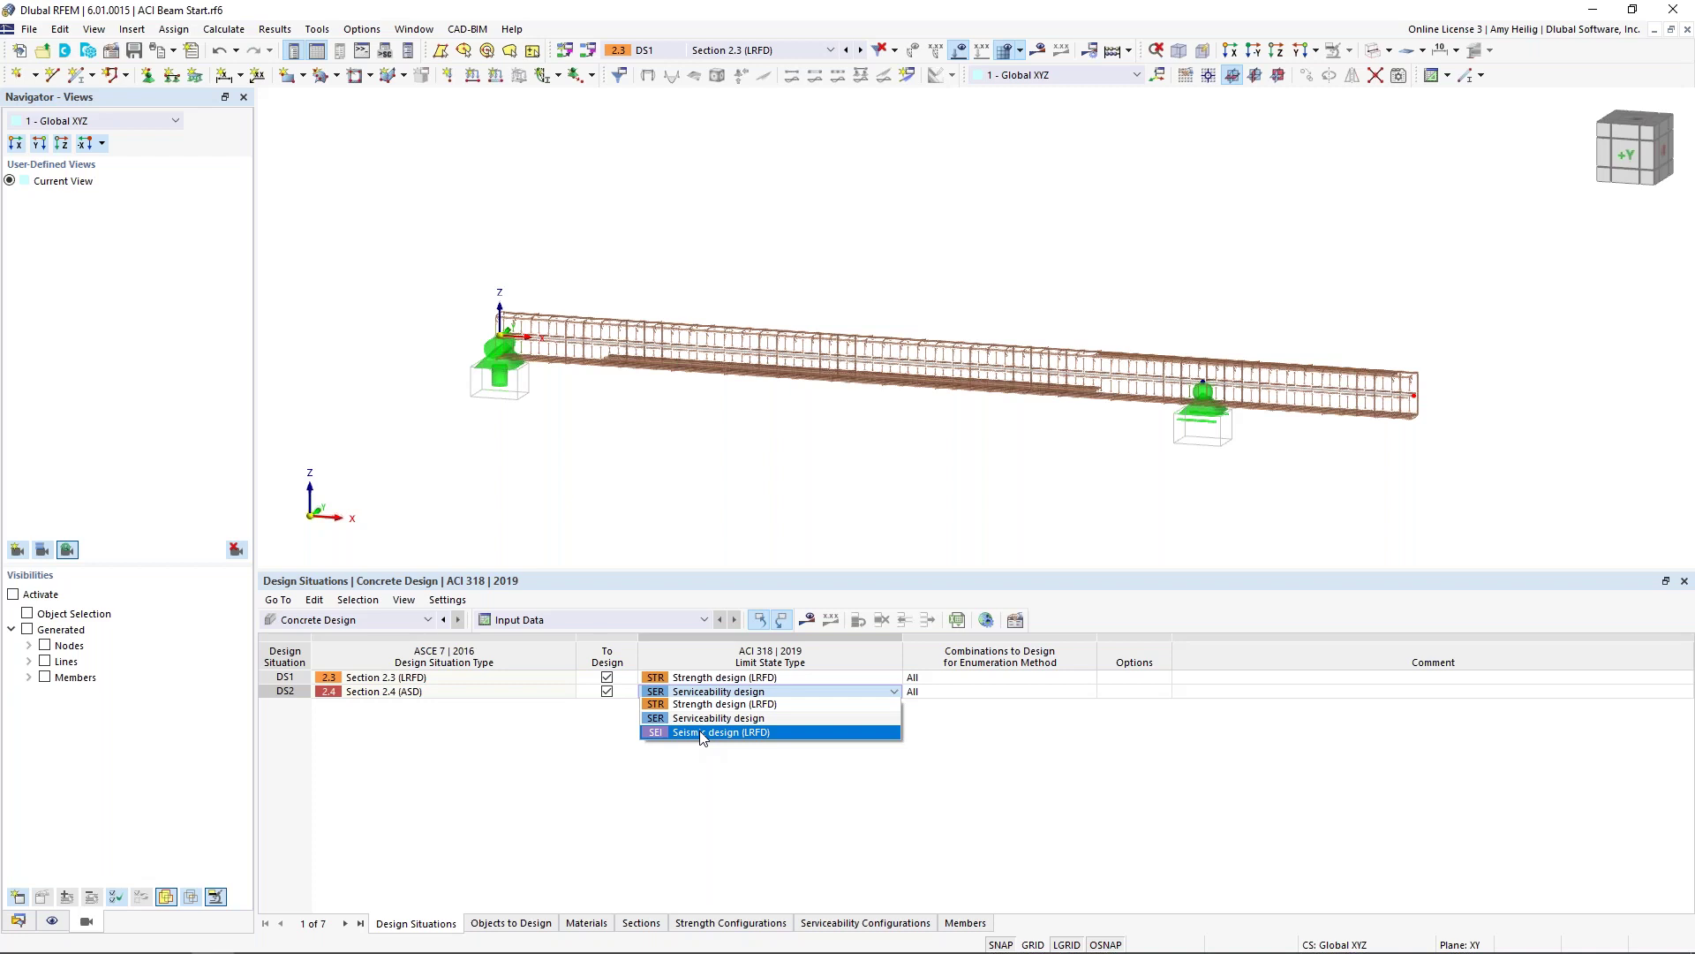
{"action": "left_click", "coordinate": [708, 770]}
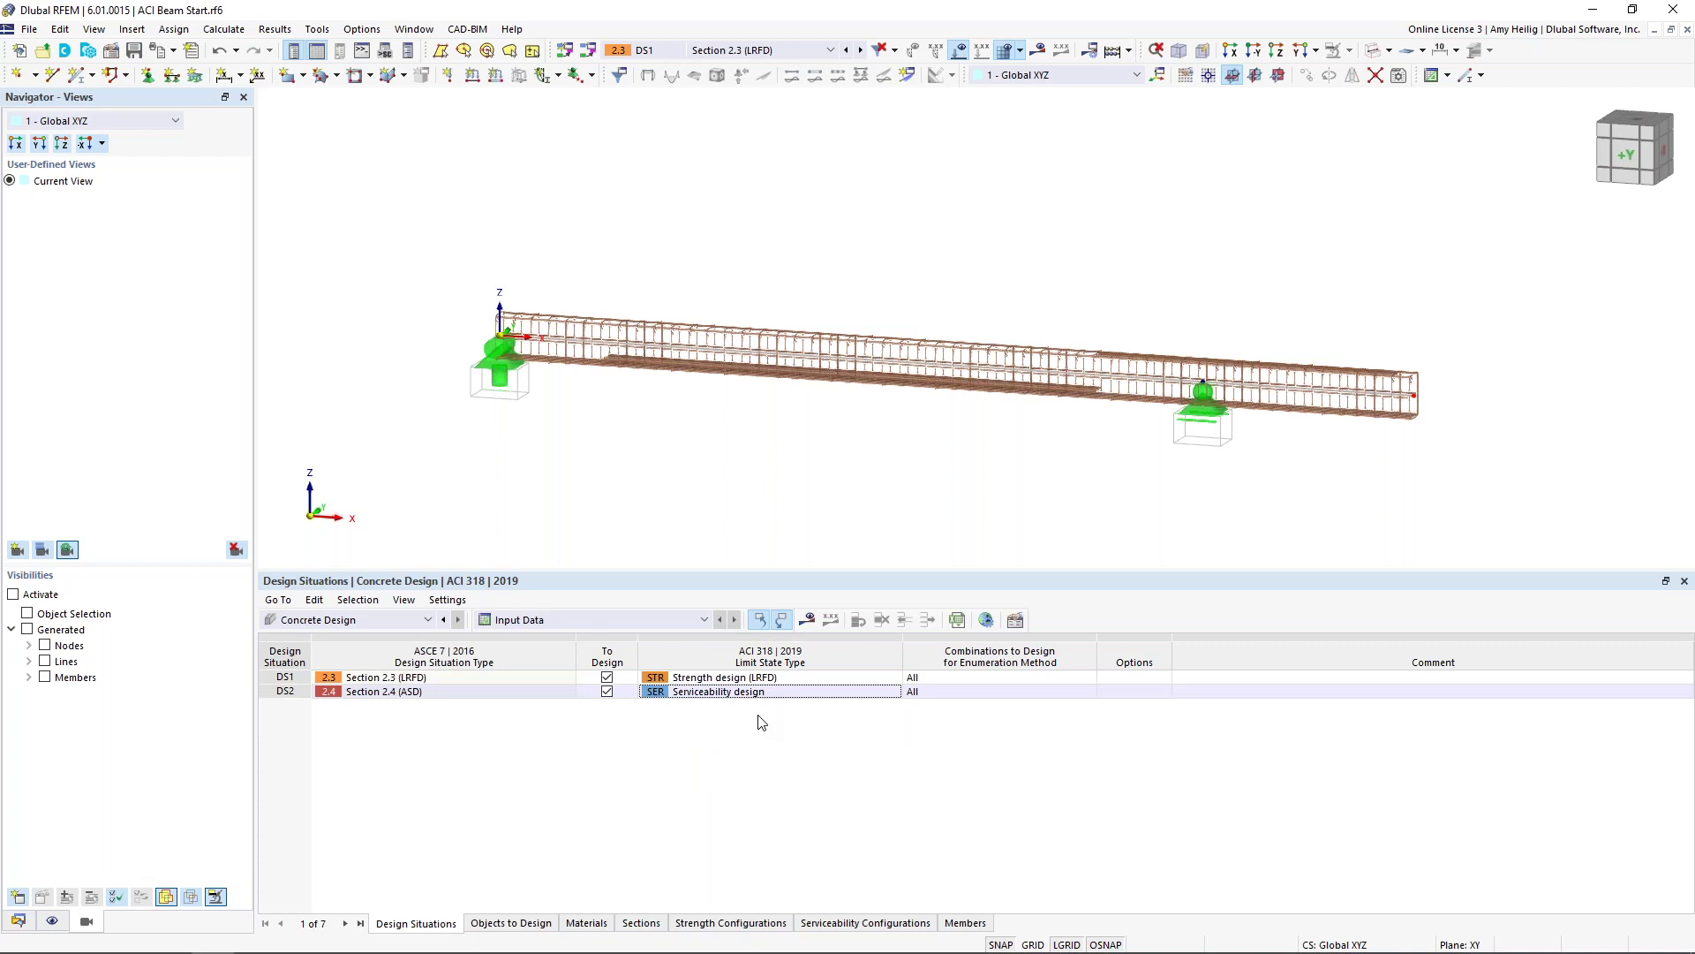
Step: Check which objects are set for design and run the Concrete Design calculation to show its results
{"action": "left_click", "coordinate": [500, 924]}
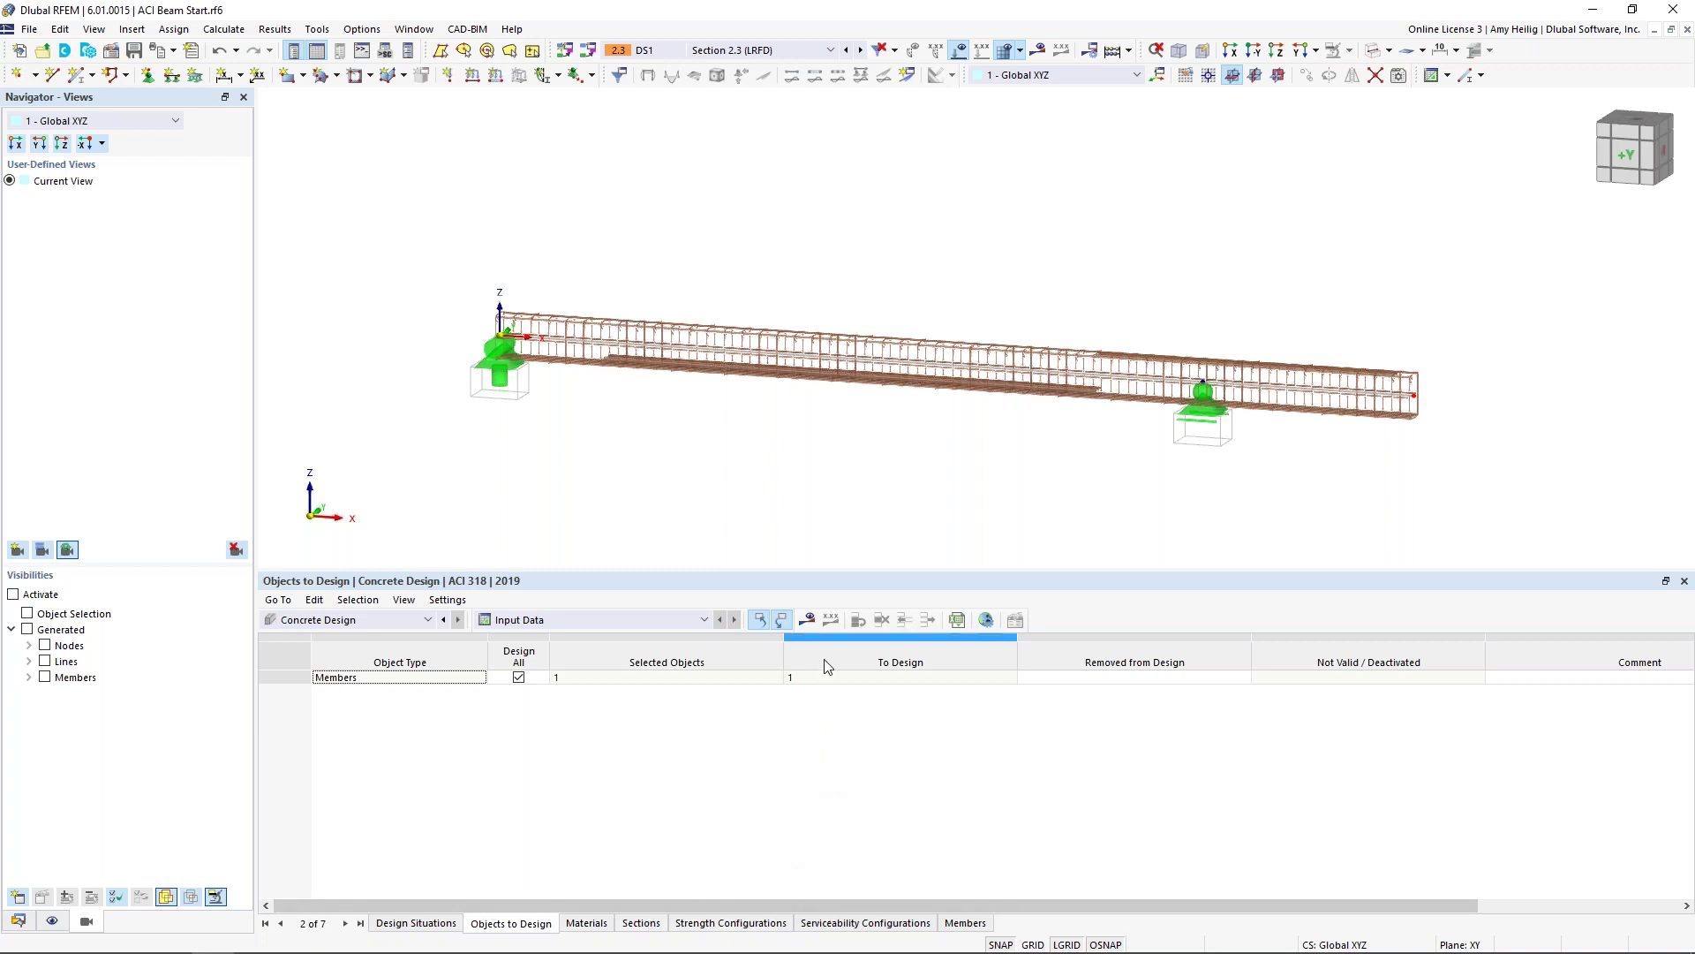
{"action": "left_click", "coordinate": [809, 620]}
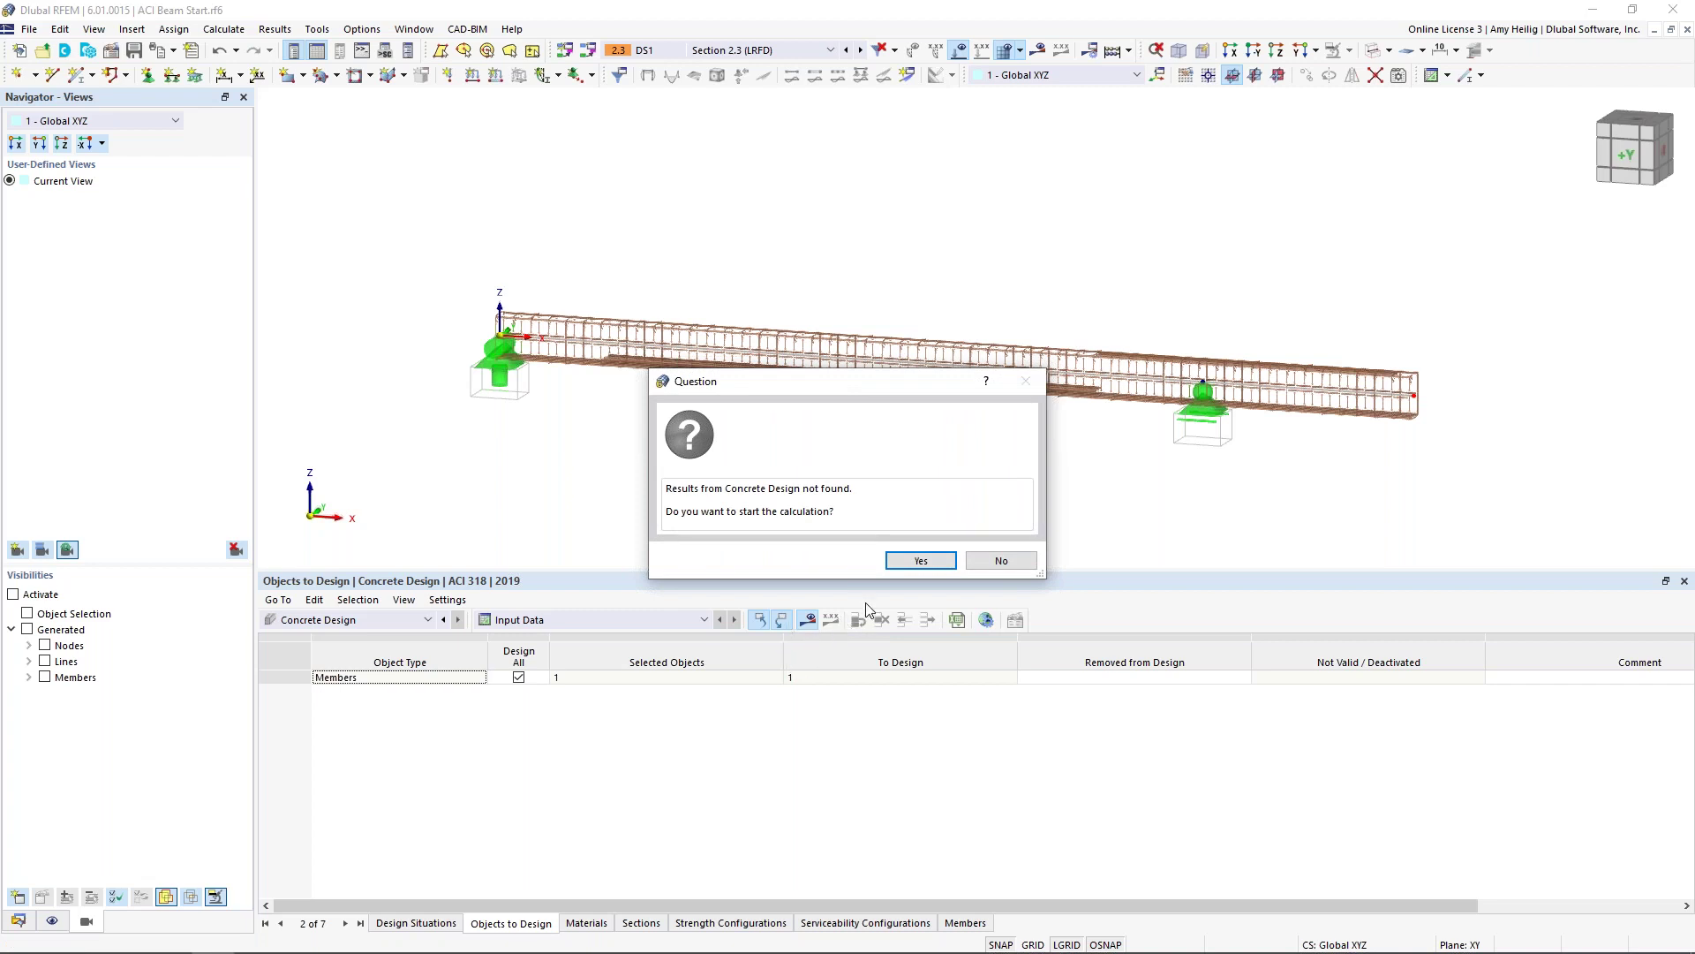
{"action": "left_click", "coordinate": [920, 561]}
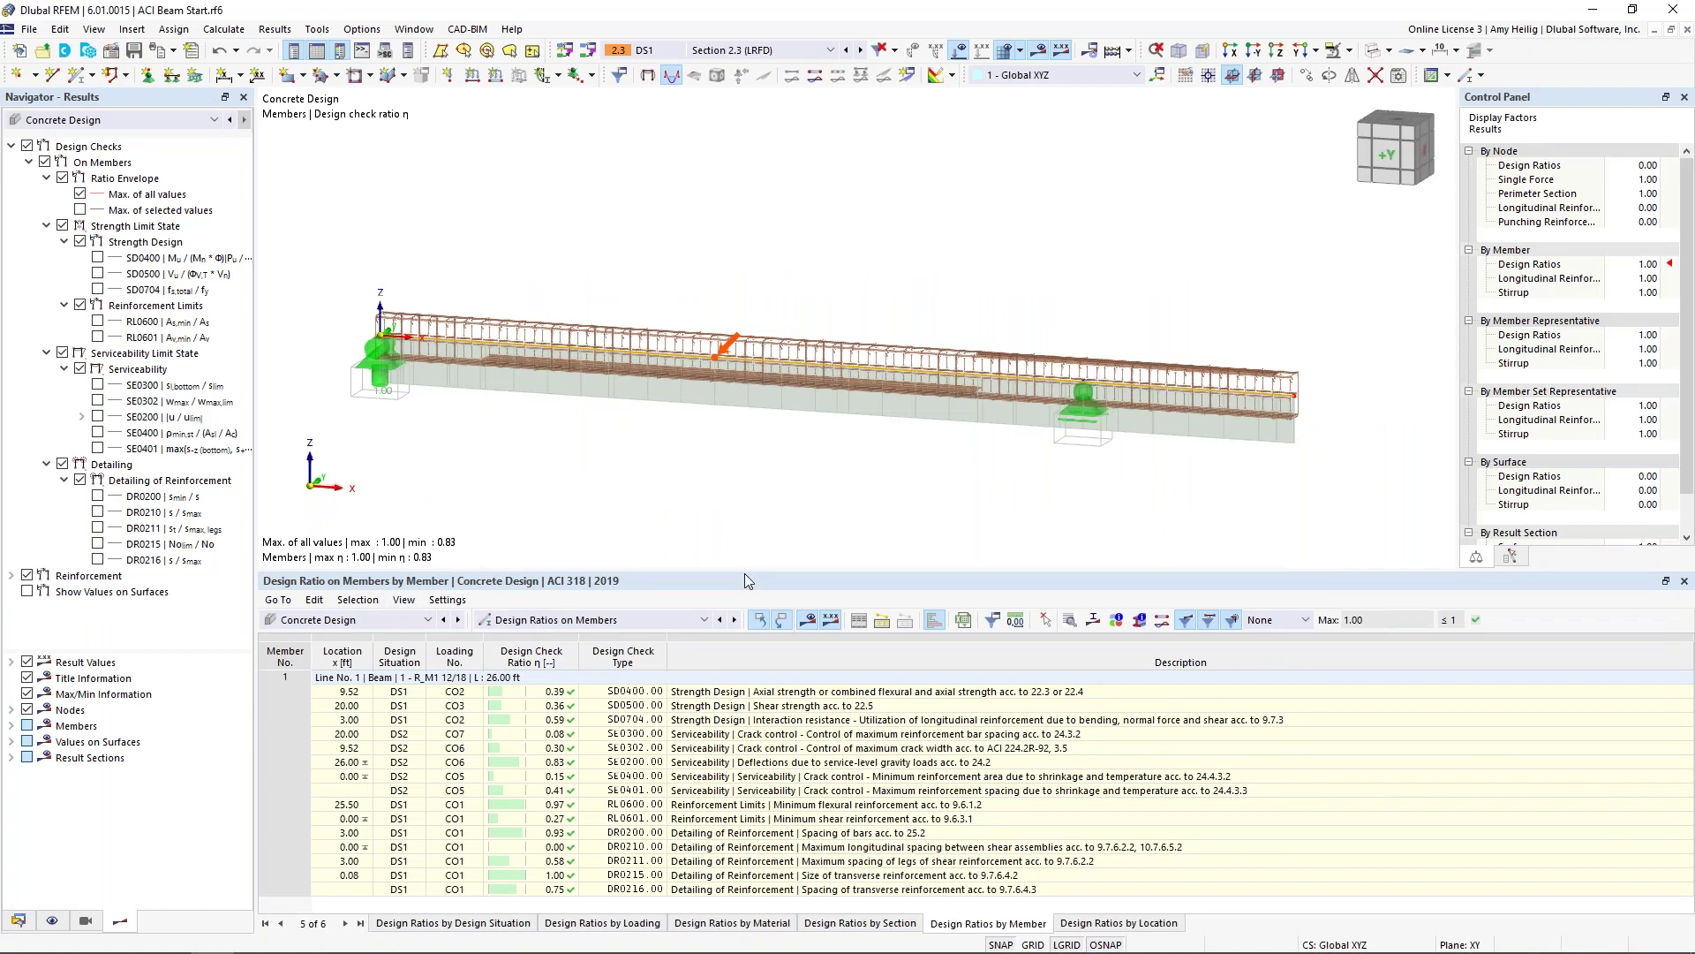
Step: Enlarge the results table area and show the Design Ratios on Members in it
{"action": "left_click_drag", "start_coordinate": [744, 574], "coordinate": [759, 467]}
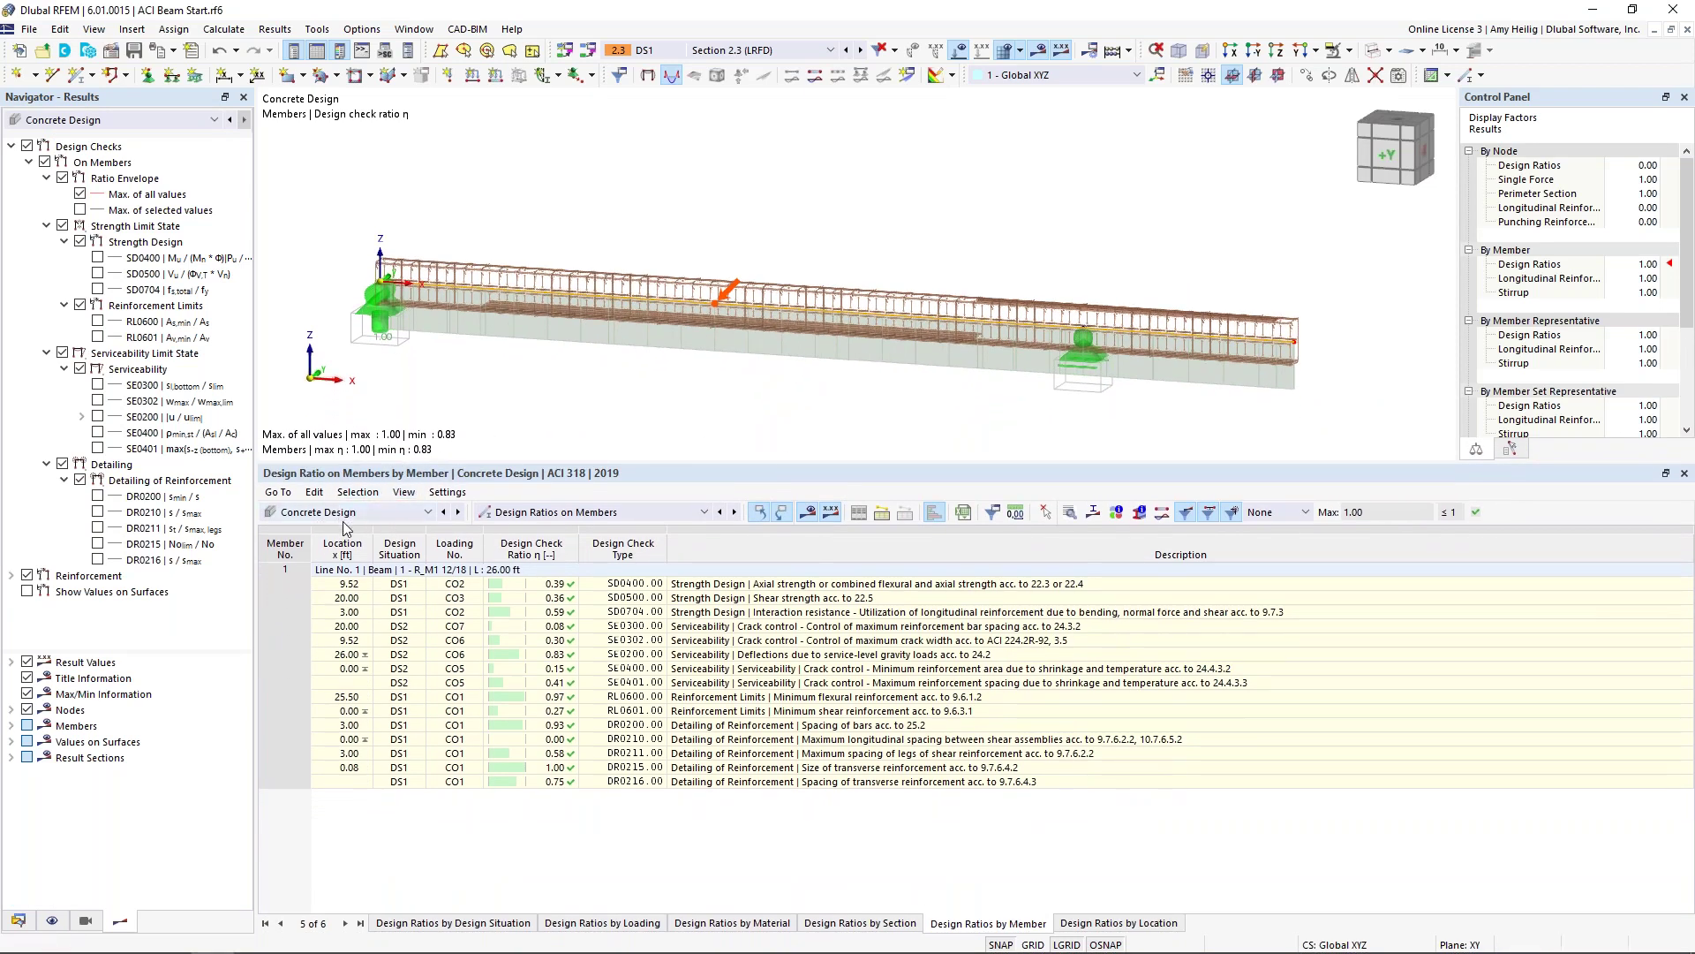
{"action": "left_click", "coordinate": [543, 514]}
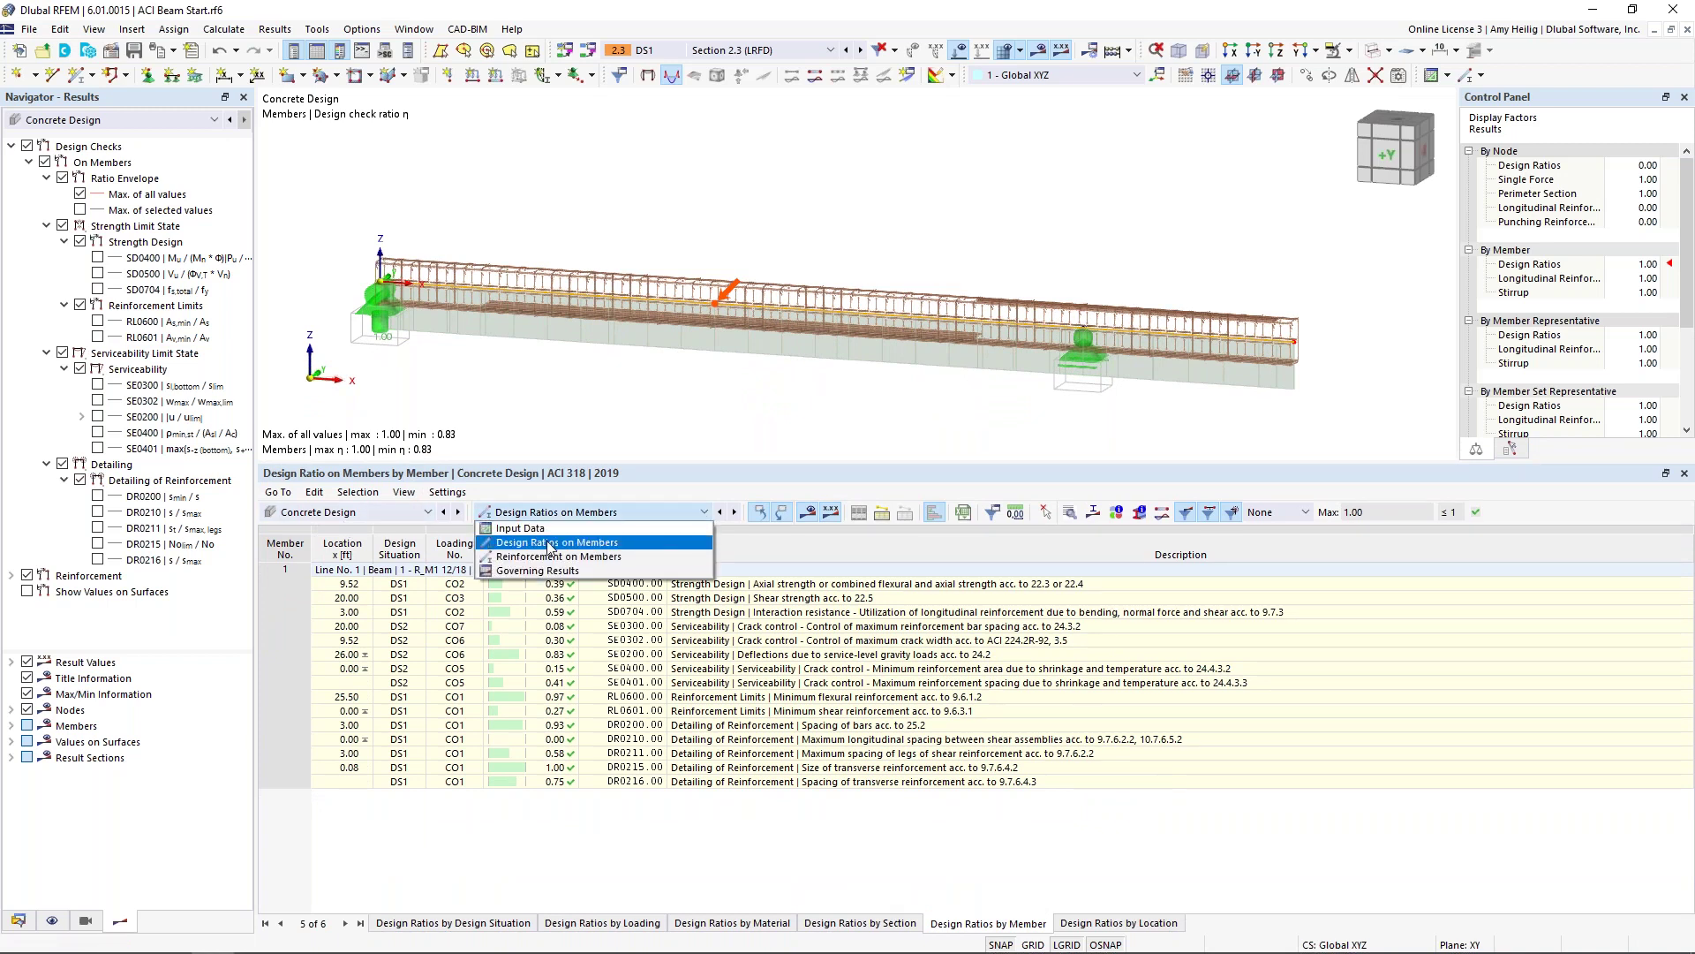
{"action": "left_click", "coordinate": [551, 544]}
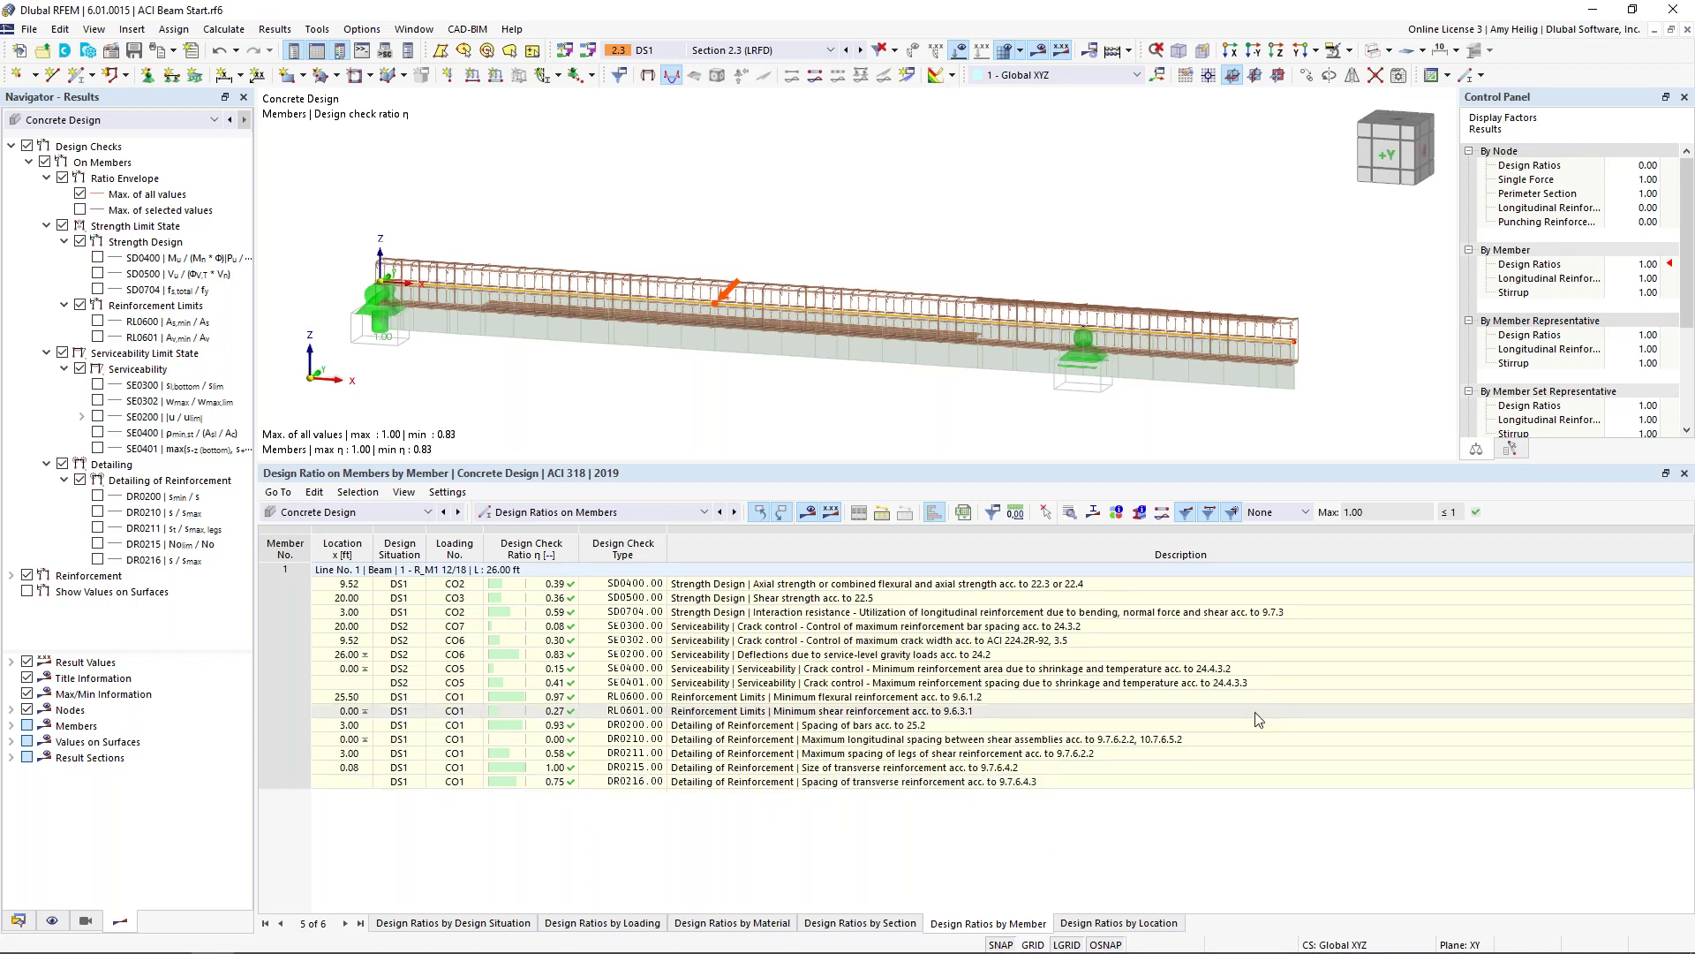
Step: Filter the member design ratios to Max and set the filter back to None
{"action": "left_click", "coordinate": [1306, 515]}
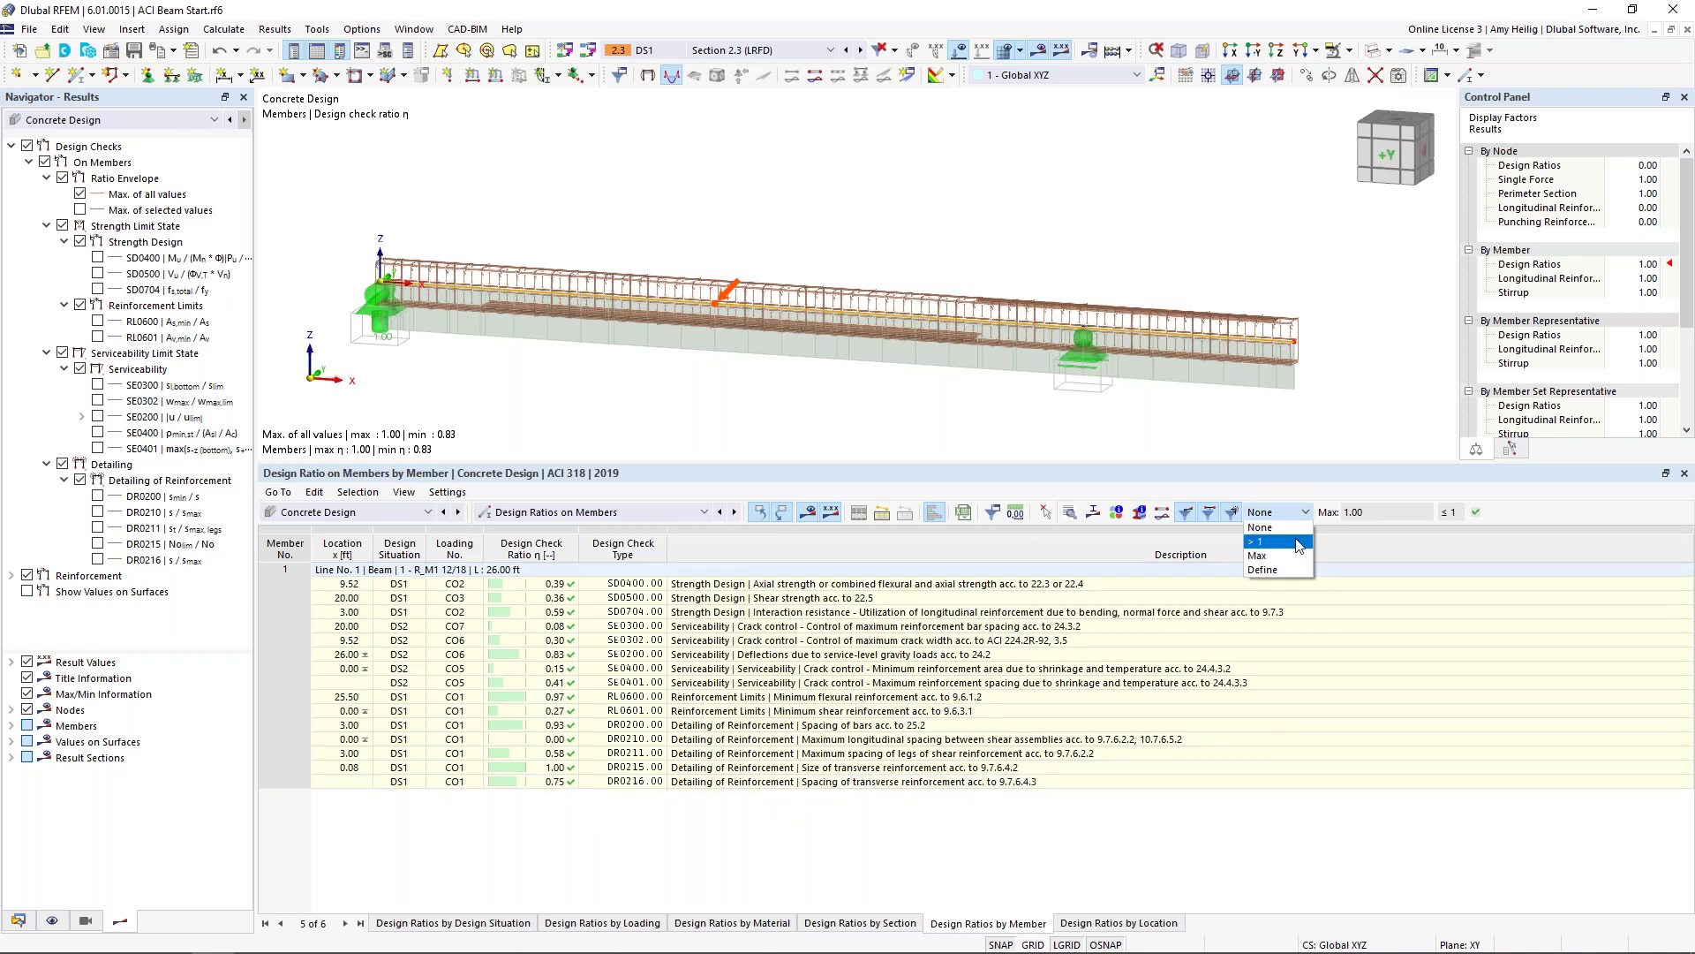
{"action": "left_click", "coordinate": [1295, 556]}
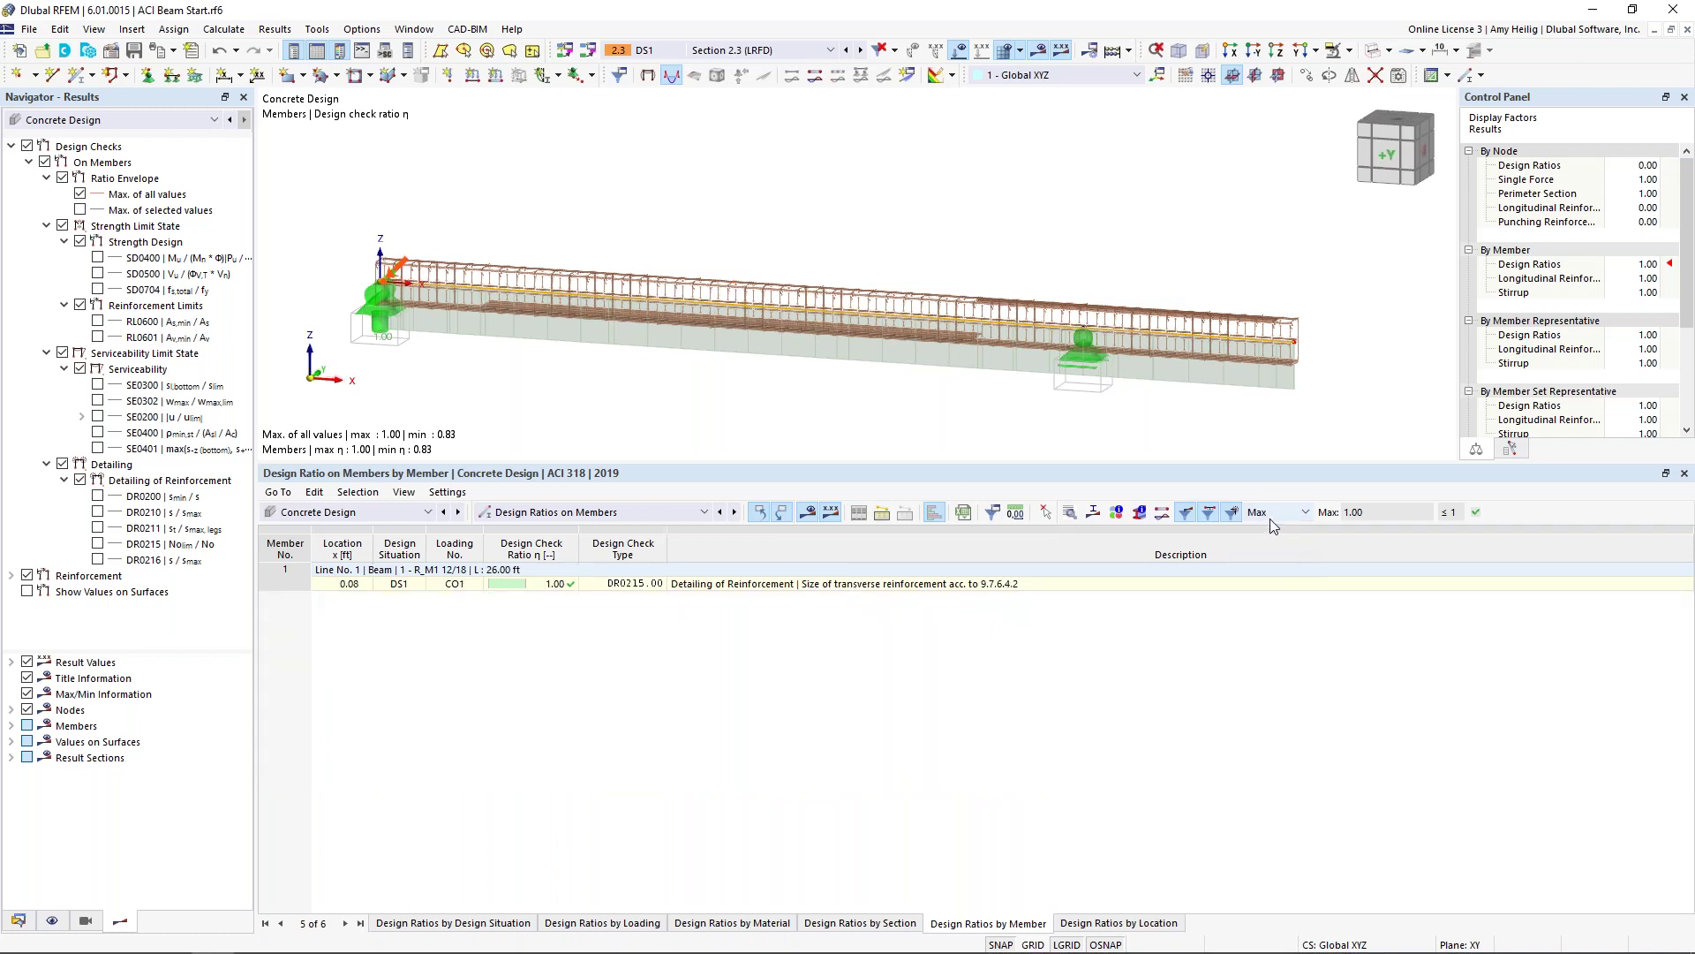
{"action": "left_click", "coordinate": [1268, 521]}
{"action": "left_click", "coordinate": [1268, 521]}
{"action": "scroll", "coordinate": [1267, 523], "scroll_direction": "up", "scroll_amount": 2}
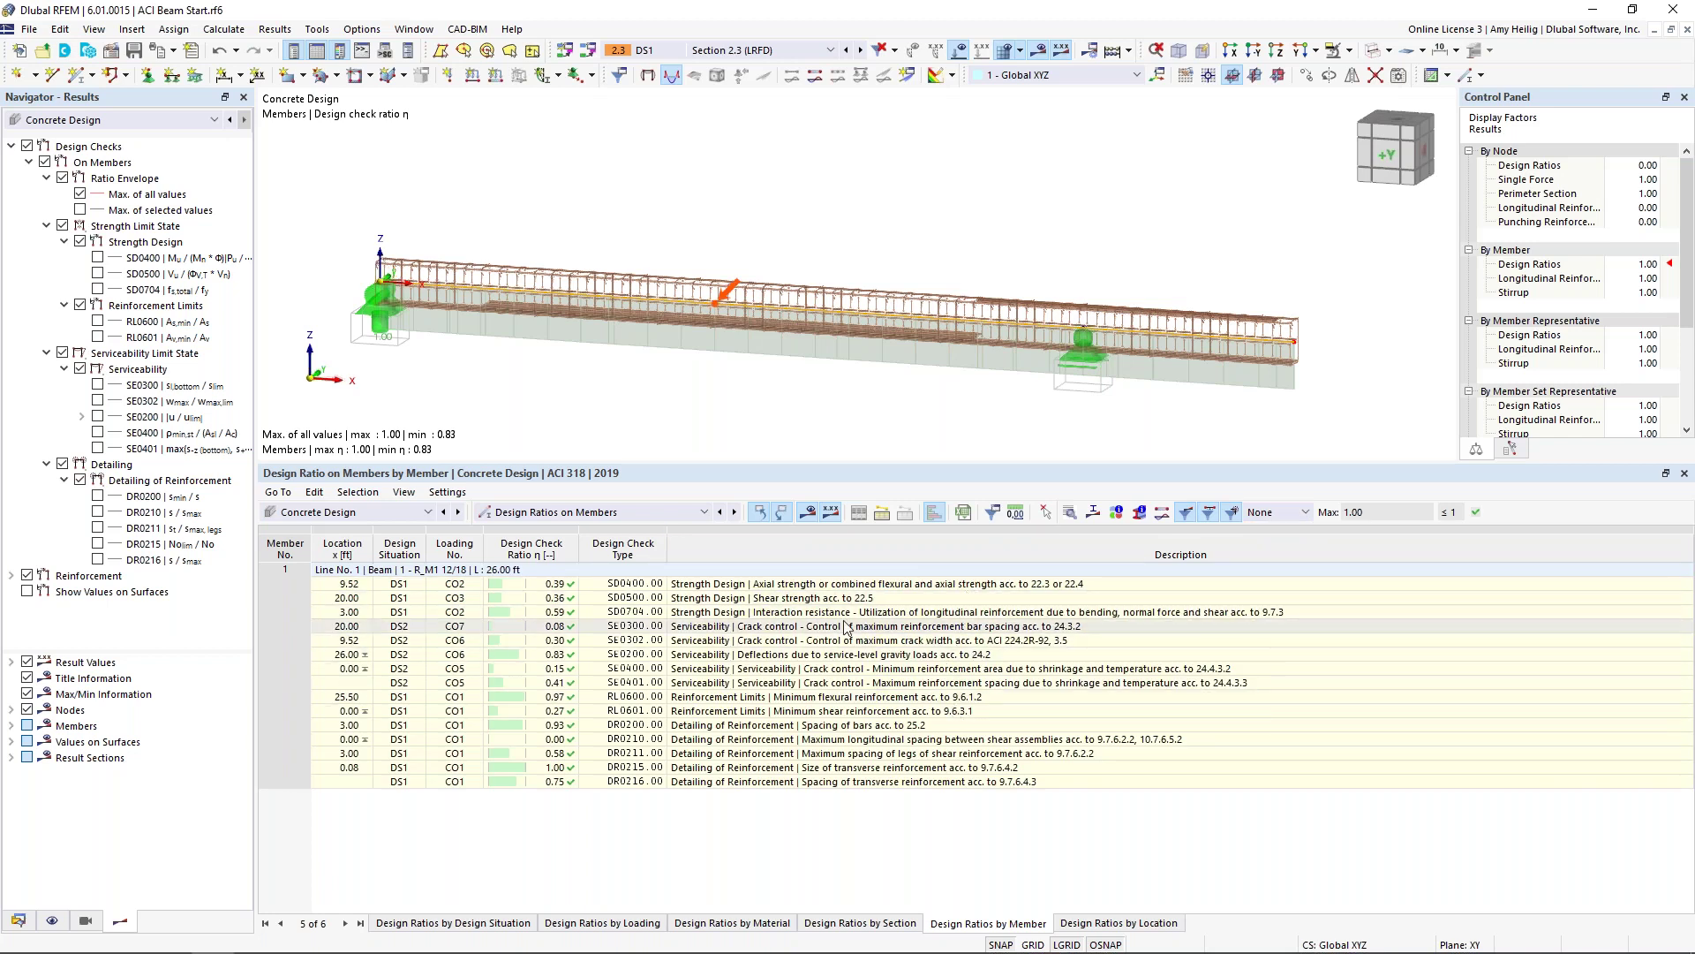
Step: Locate on the beam the governing points of the crack width, minimum reinforcement area and deflection checks
{"action": "left_click", "coordinate": [822, 640]}
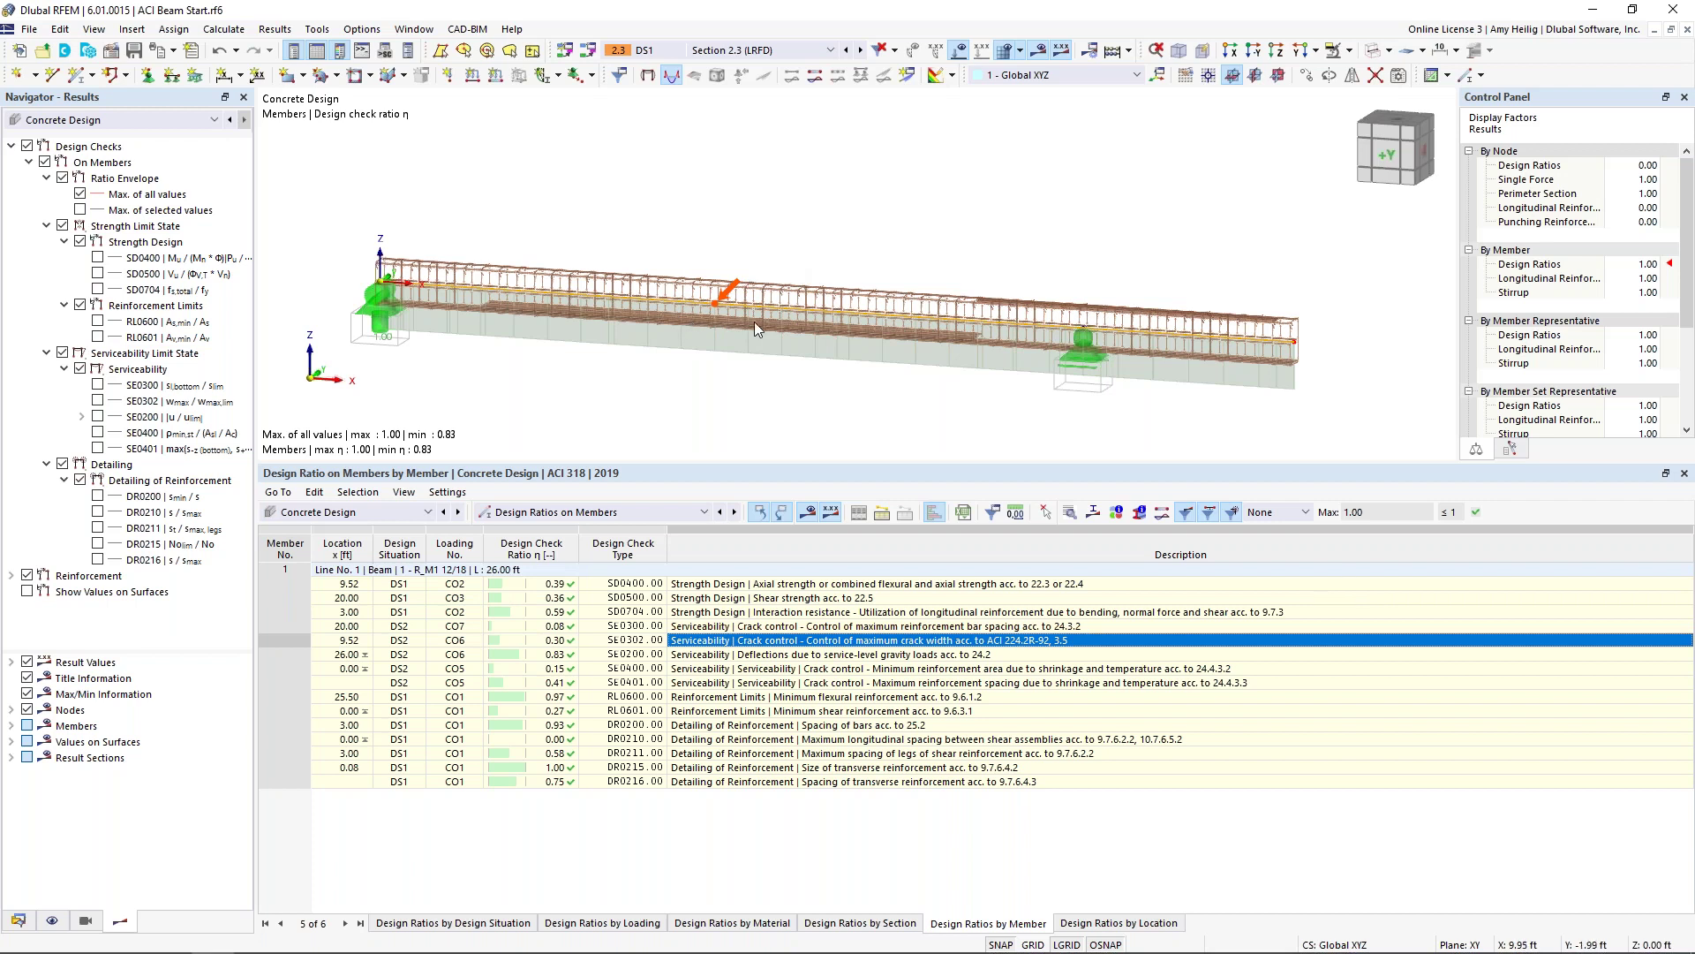
{"action": "left_click", "coordinate": [800, 670]}
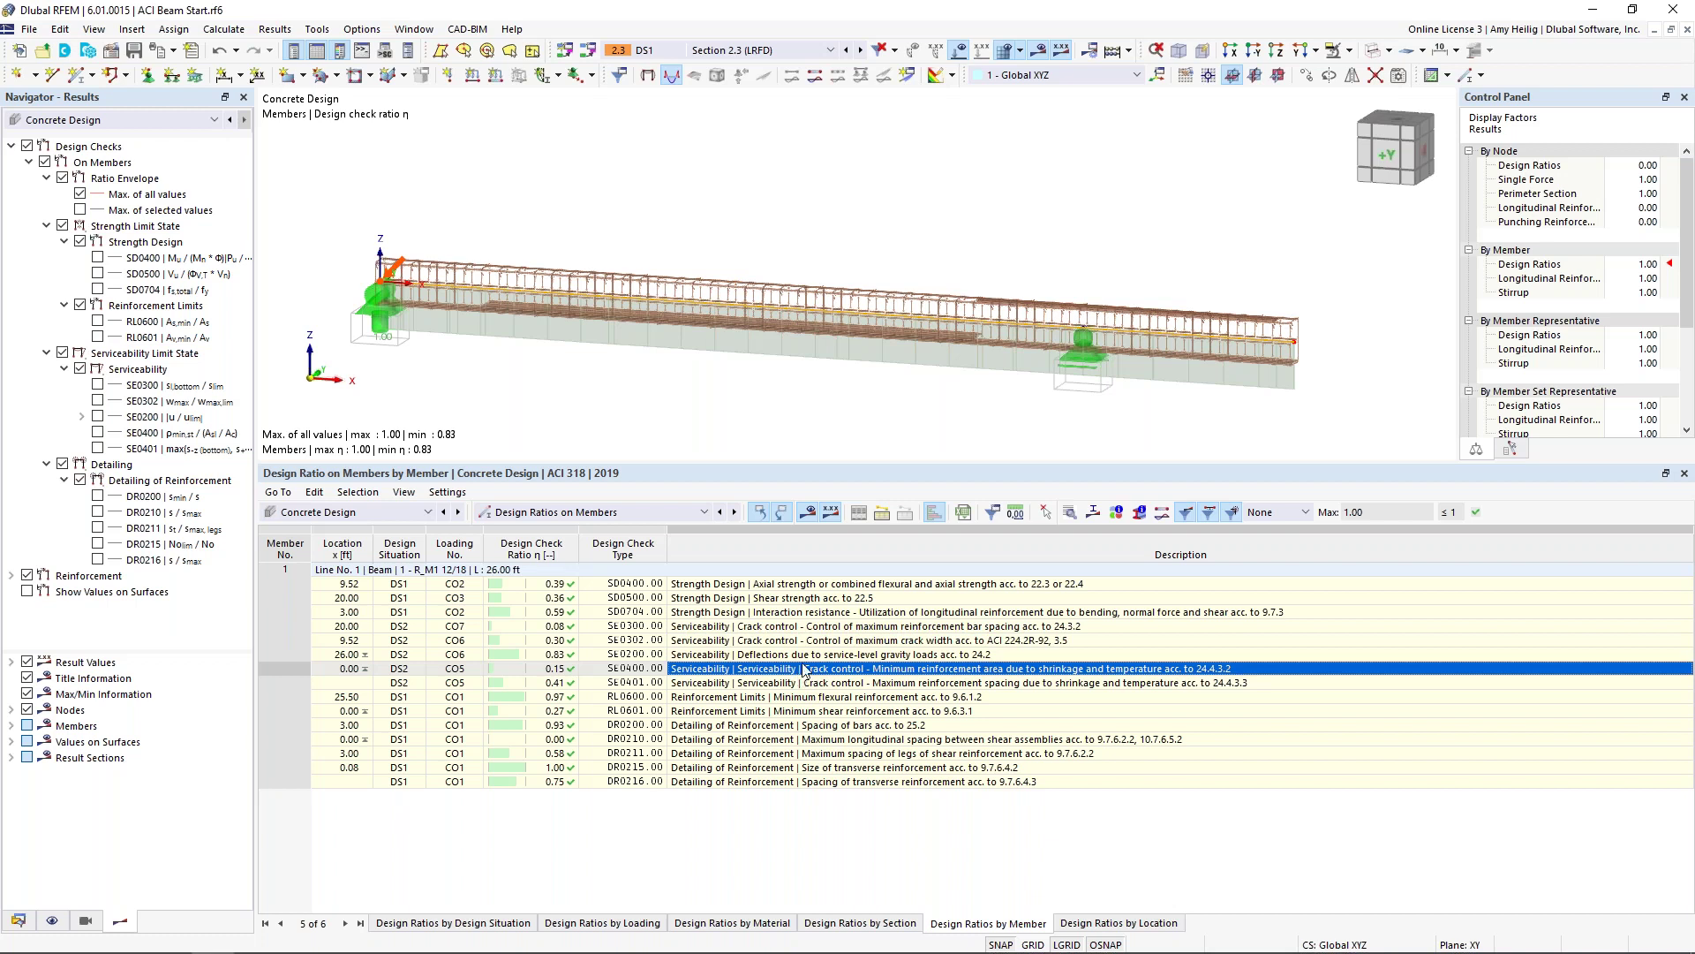
{"action": "key", "text": "Up"}
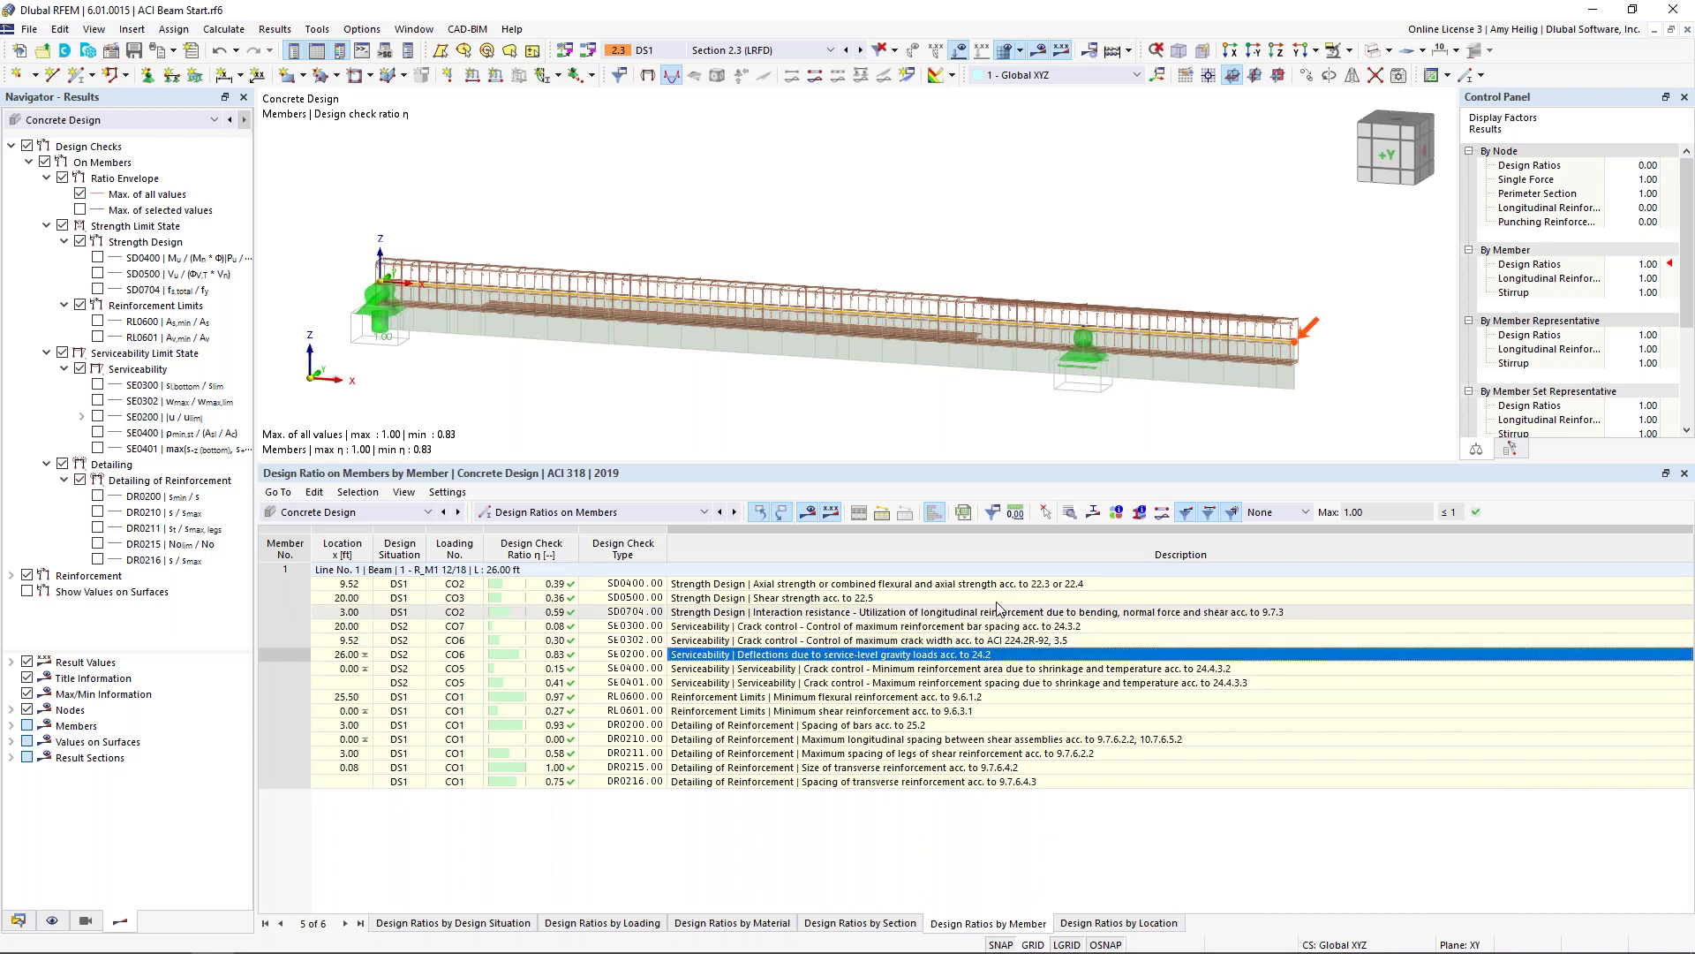
Step: Open the design check details of the SE0200 deflection check and read through its formulas and symbol explanations
{"action": "left_click", "coordinate": [1069, 513]}
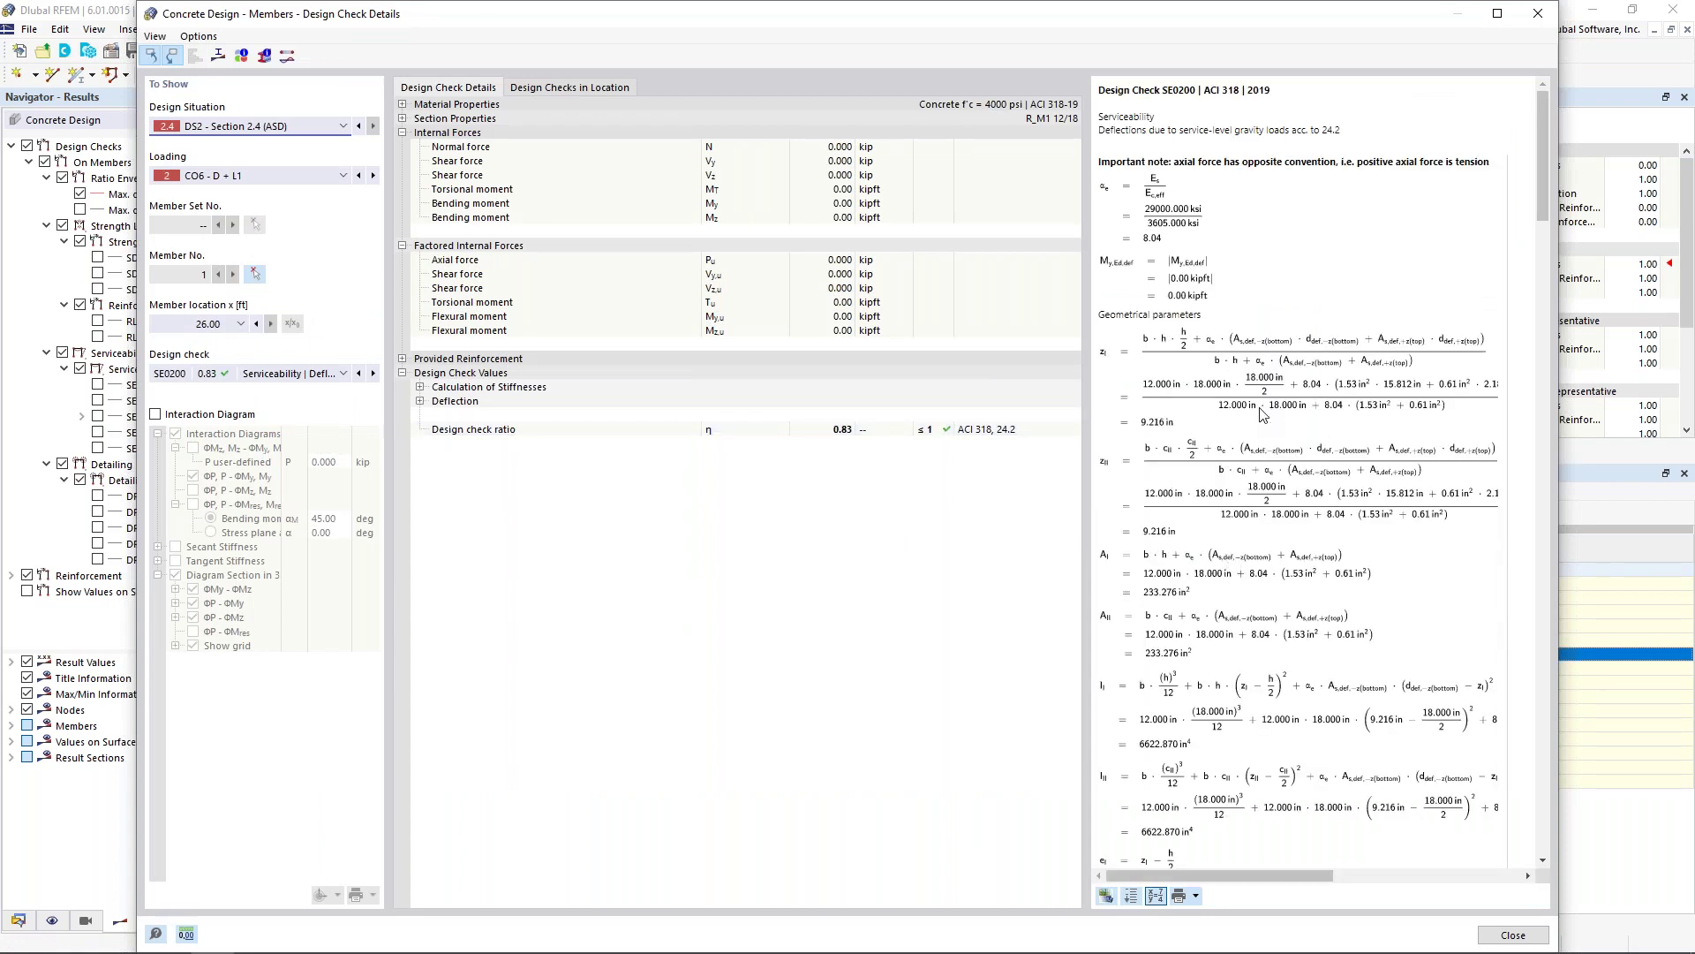
{"action": "scroll", "coordinate": [1249, 543], "scroll_direction": "down", "scroll_amount": 10}
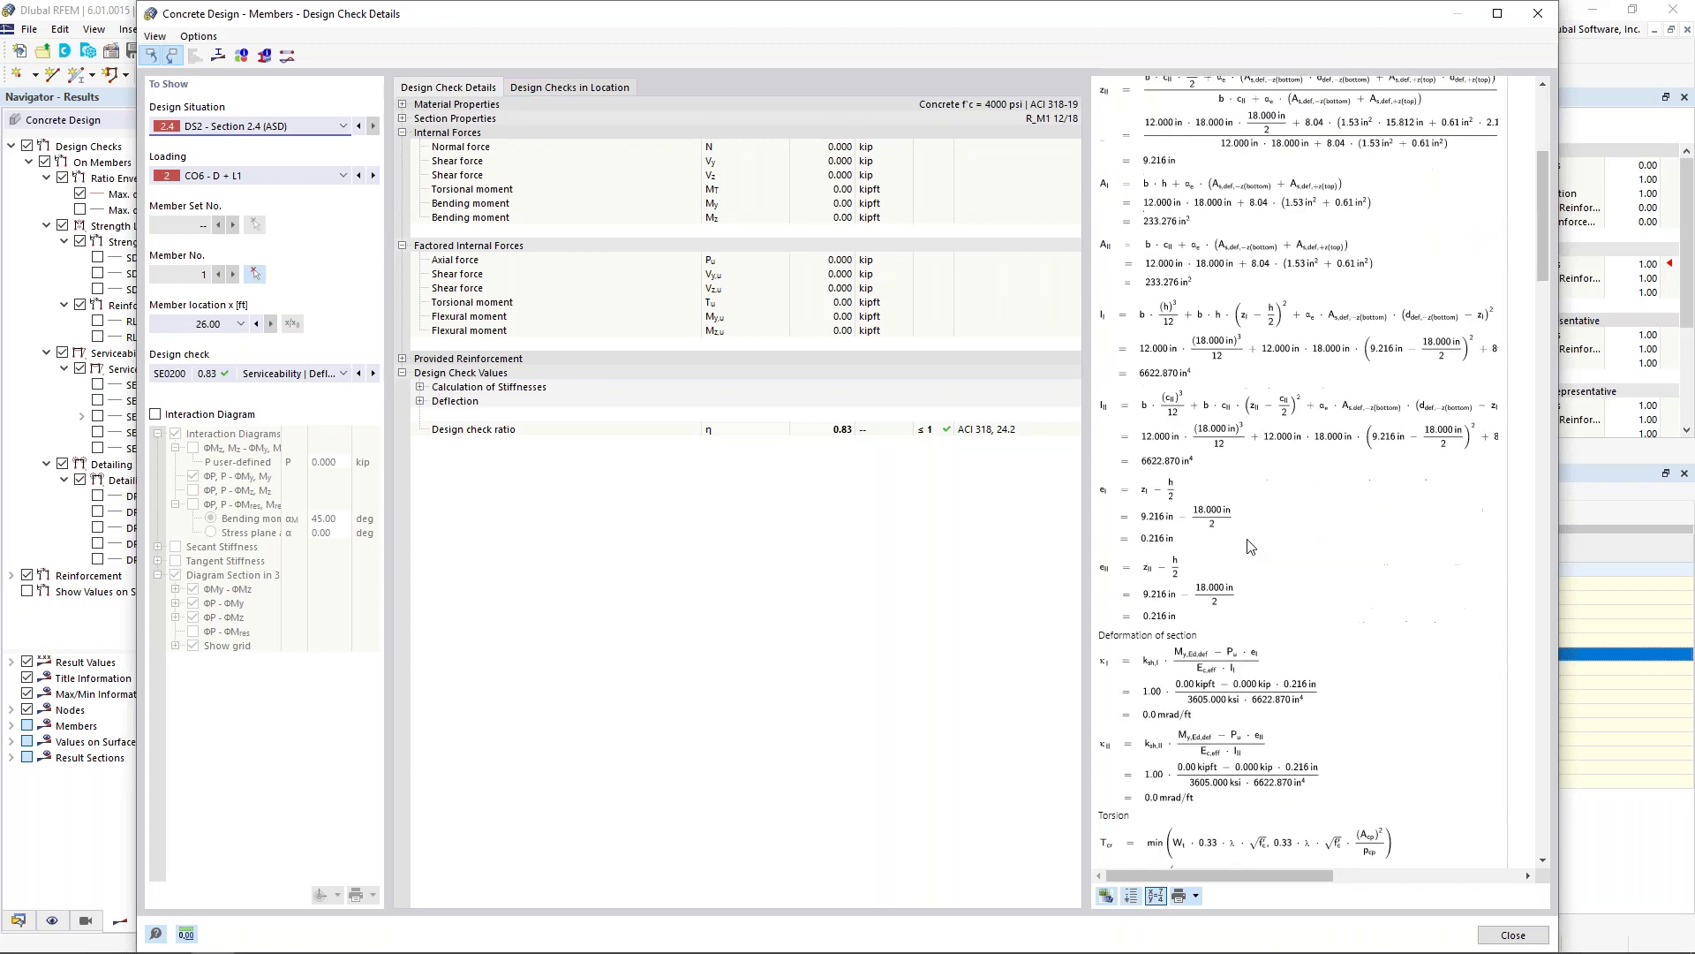
{"action": "scroll", "coordinate": [1249, 543], "scroll_direction": "down", "scroll_amount": 10}
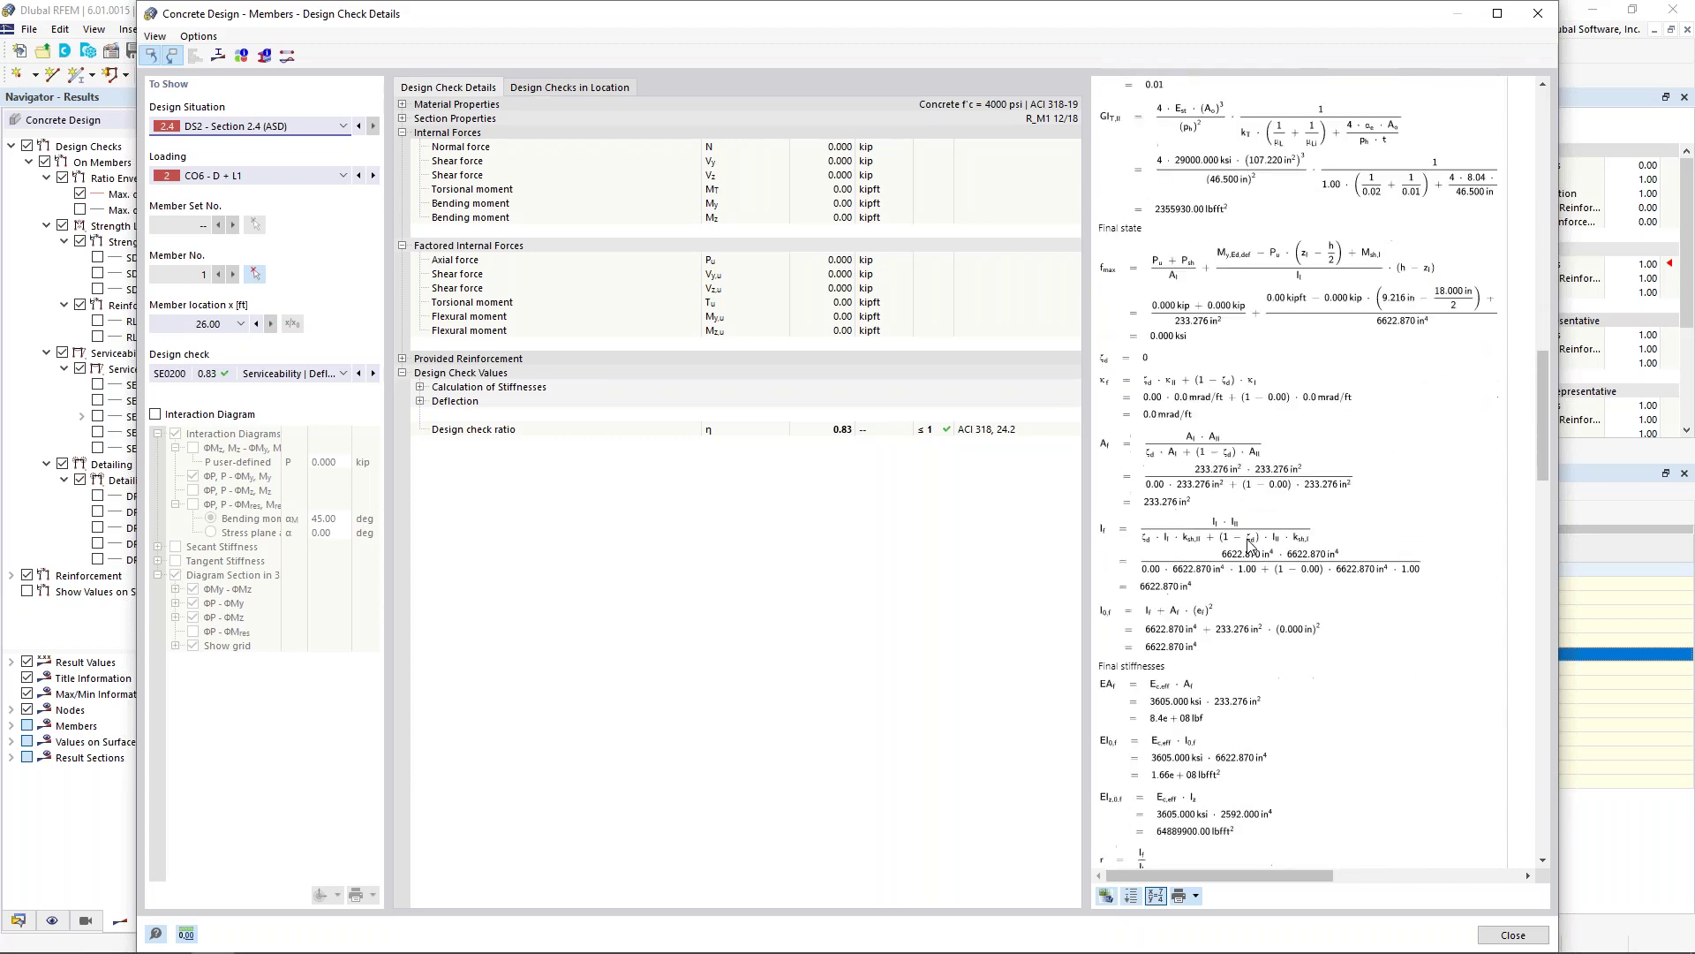
{"action": "scroll", "coordinate": [1249, 545], "scroll_direction": "down", "scroll_amount": 15}
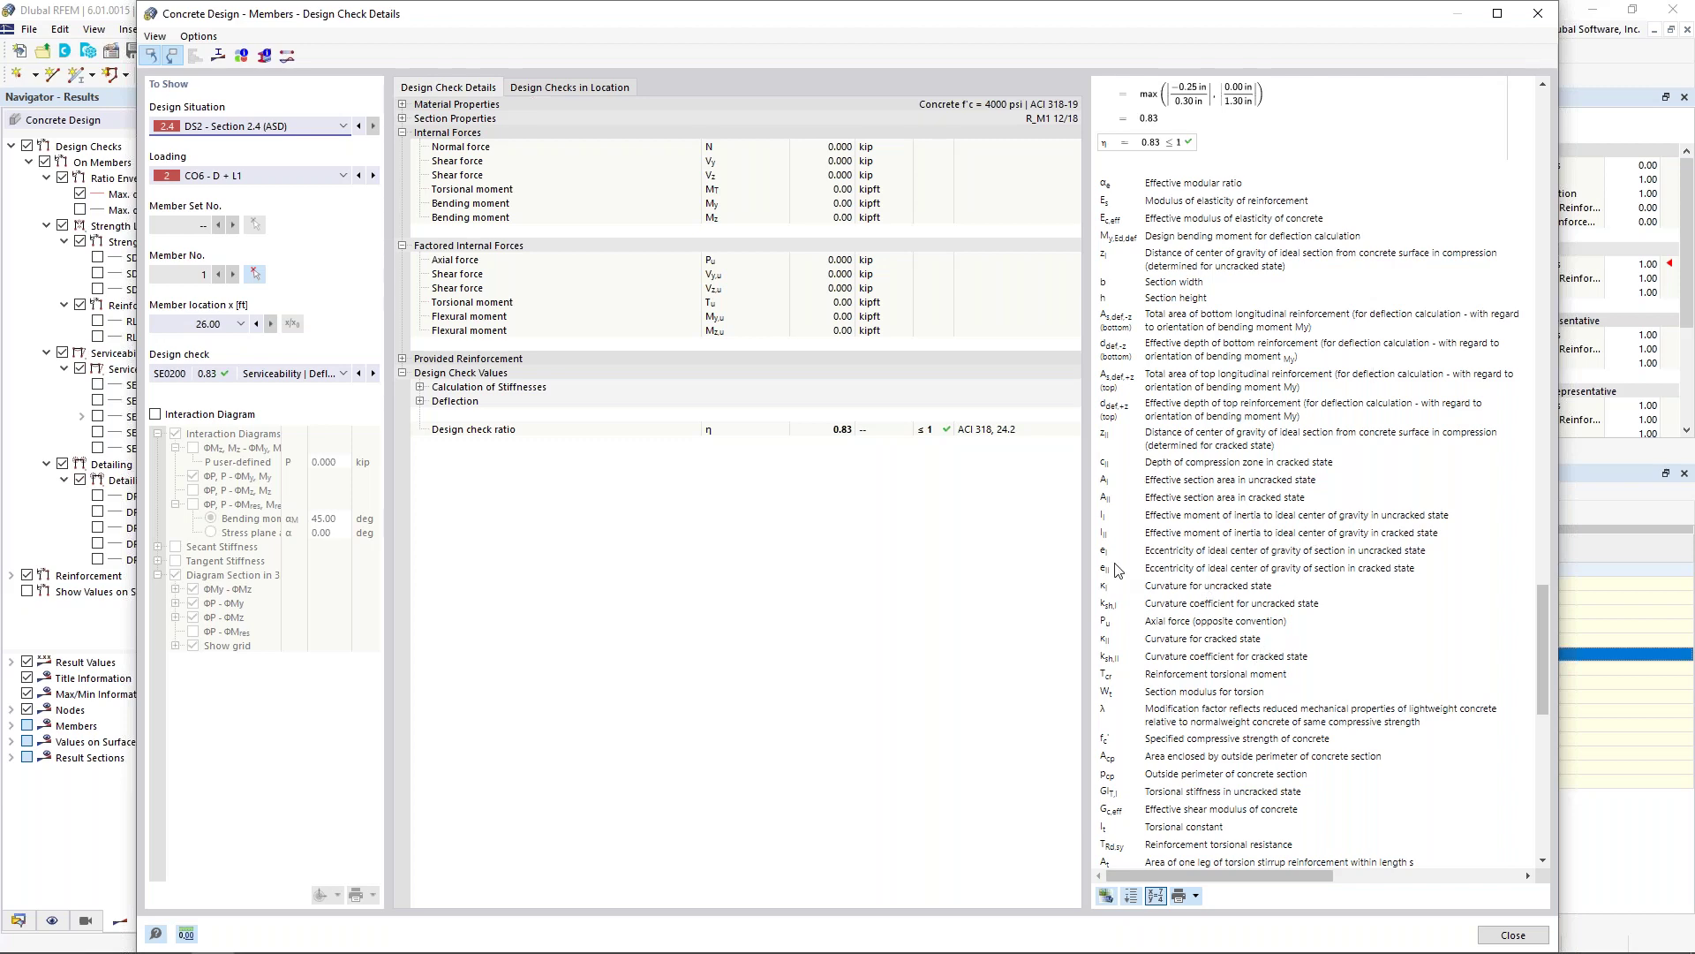
{"action": "scroll", "coordinate": [1196, 562], "scroll_direction": "up", "scroll_amount": 20}
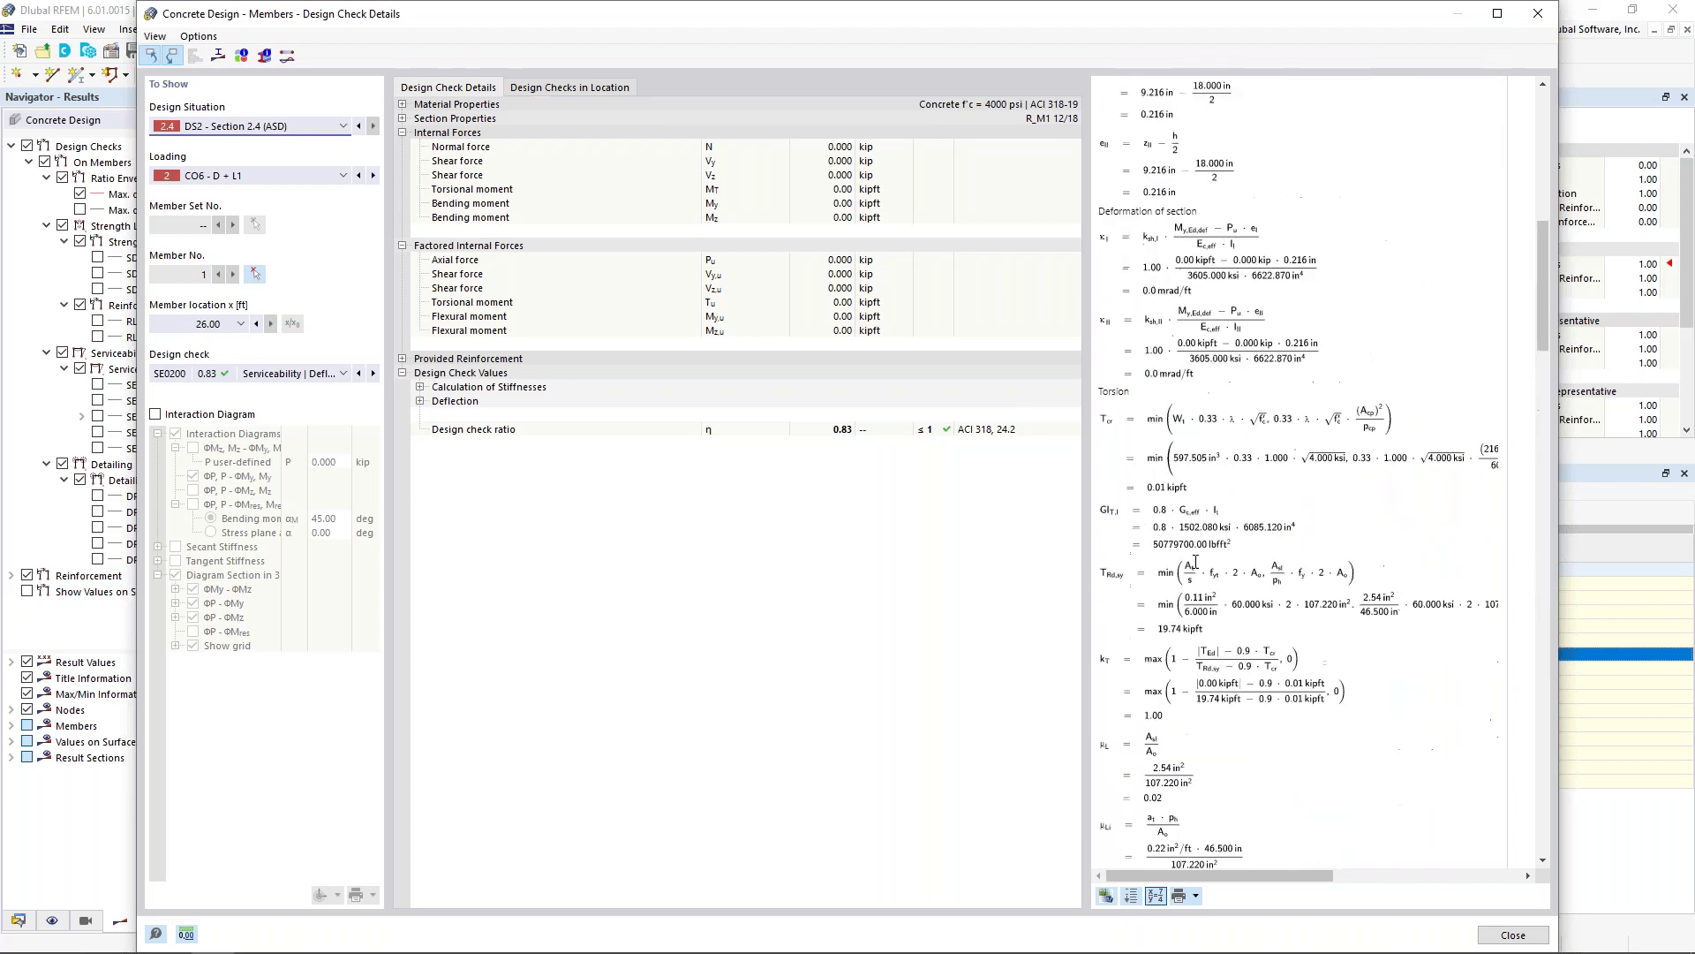
{"action": "scroll", "coordinate": [1196, 563], "scroll_direction": "up", "scroll_amount": 10}
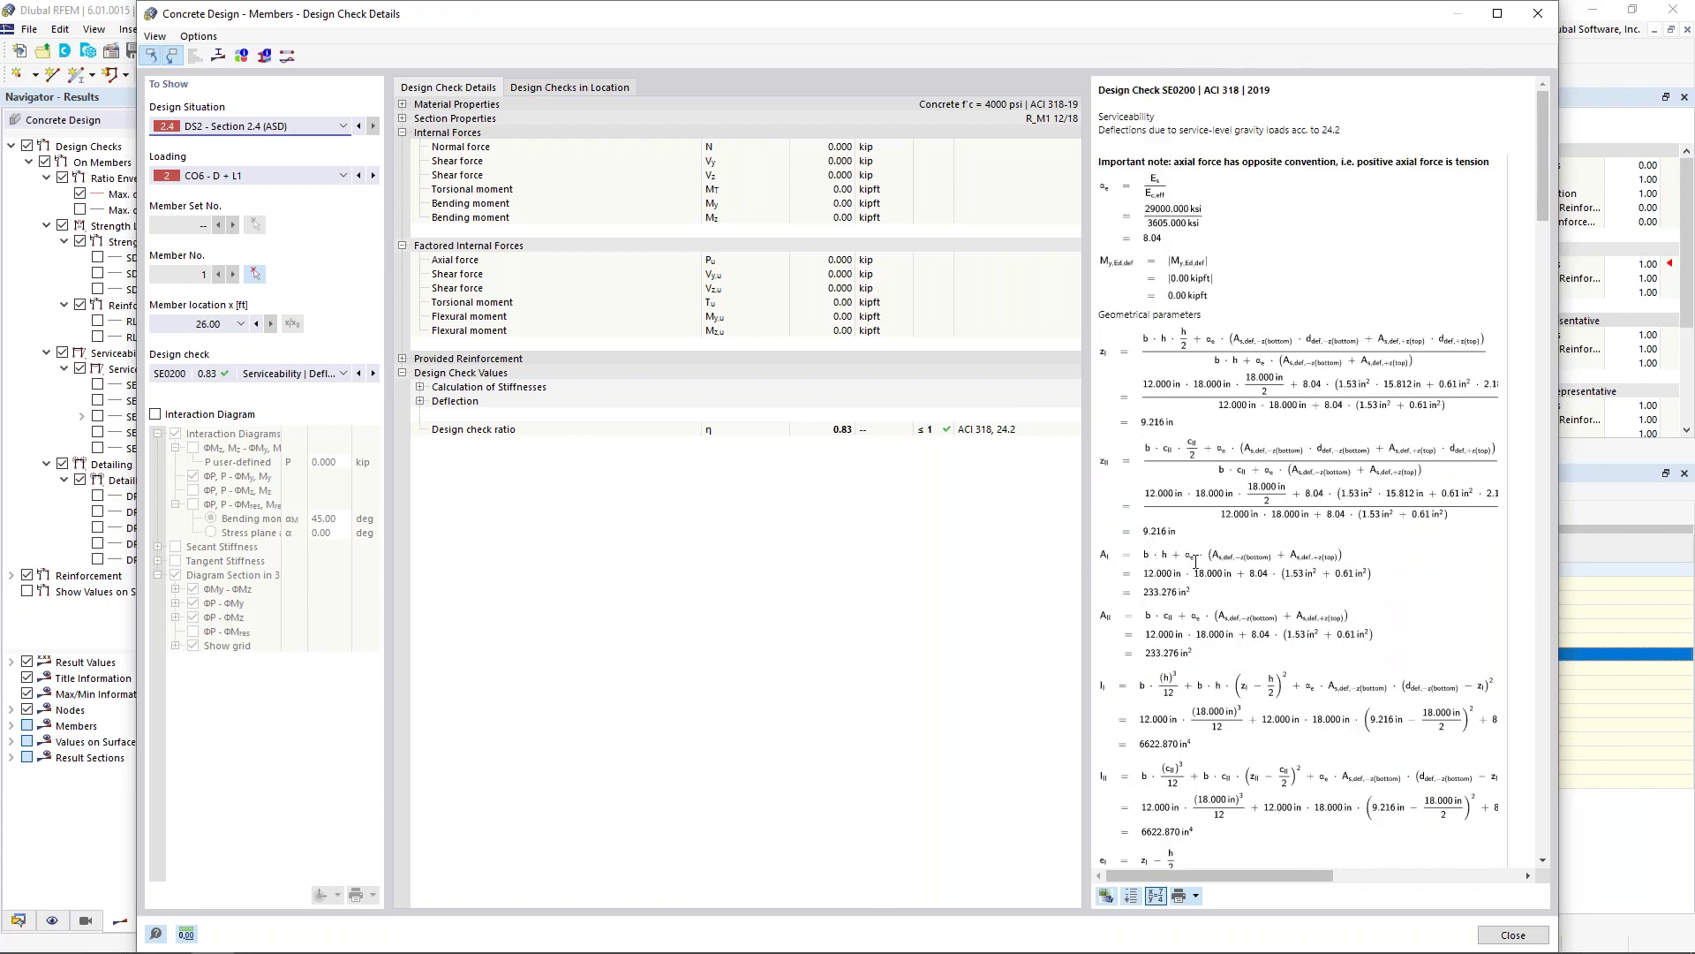
{"action": "scroll", "coordinate": [1501, 542], "scroll_direction": "down", "scroll_amount": 4}
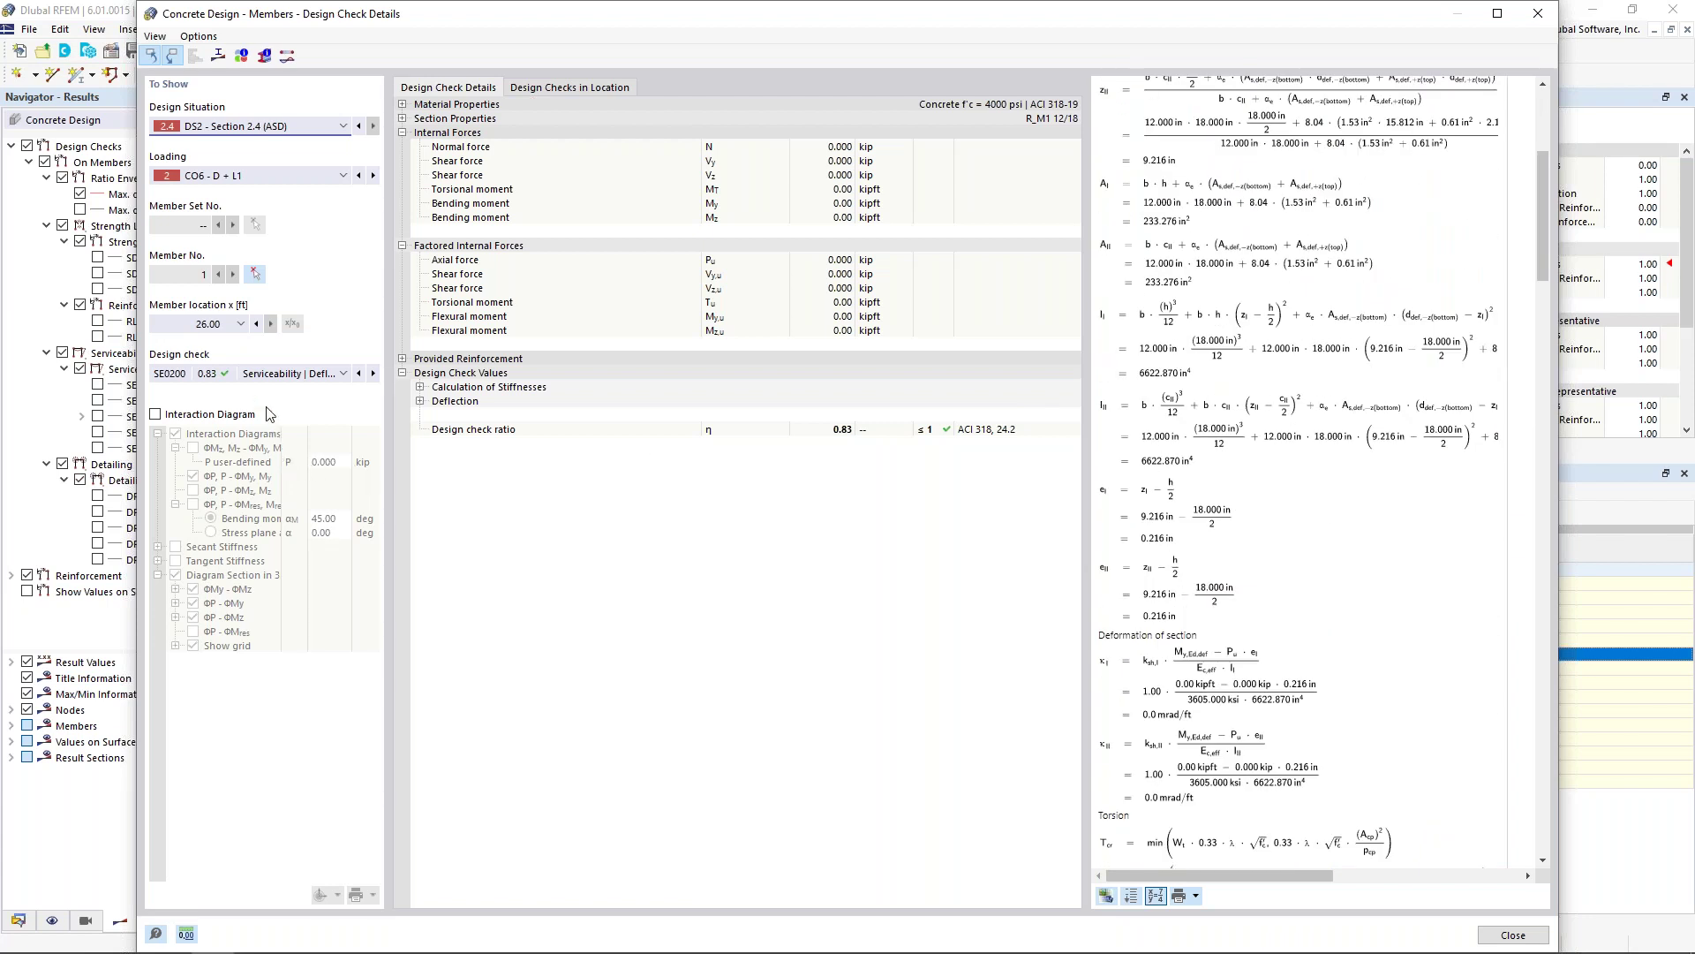
Step: Review the details of serviceability checks SE0300 for bar spacing and SE0400 for minimum reinforcement area, and close the details
{"action": "left_click", "coordinate": [271, 374]}
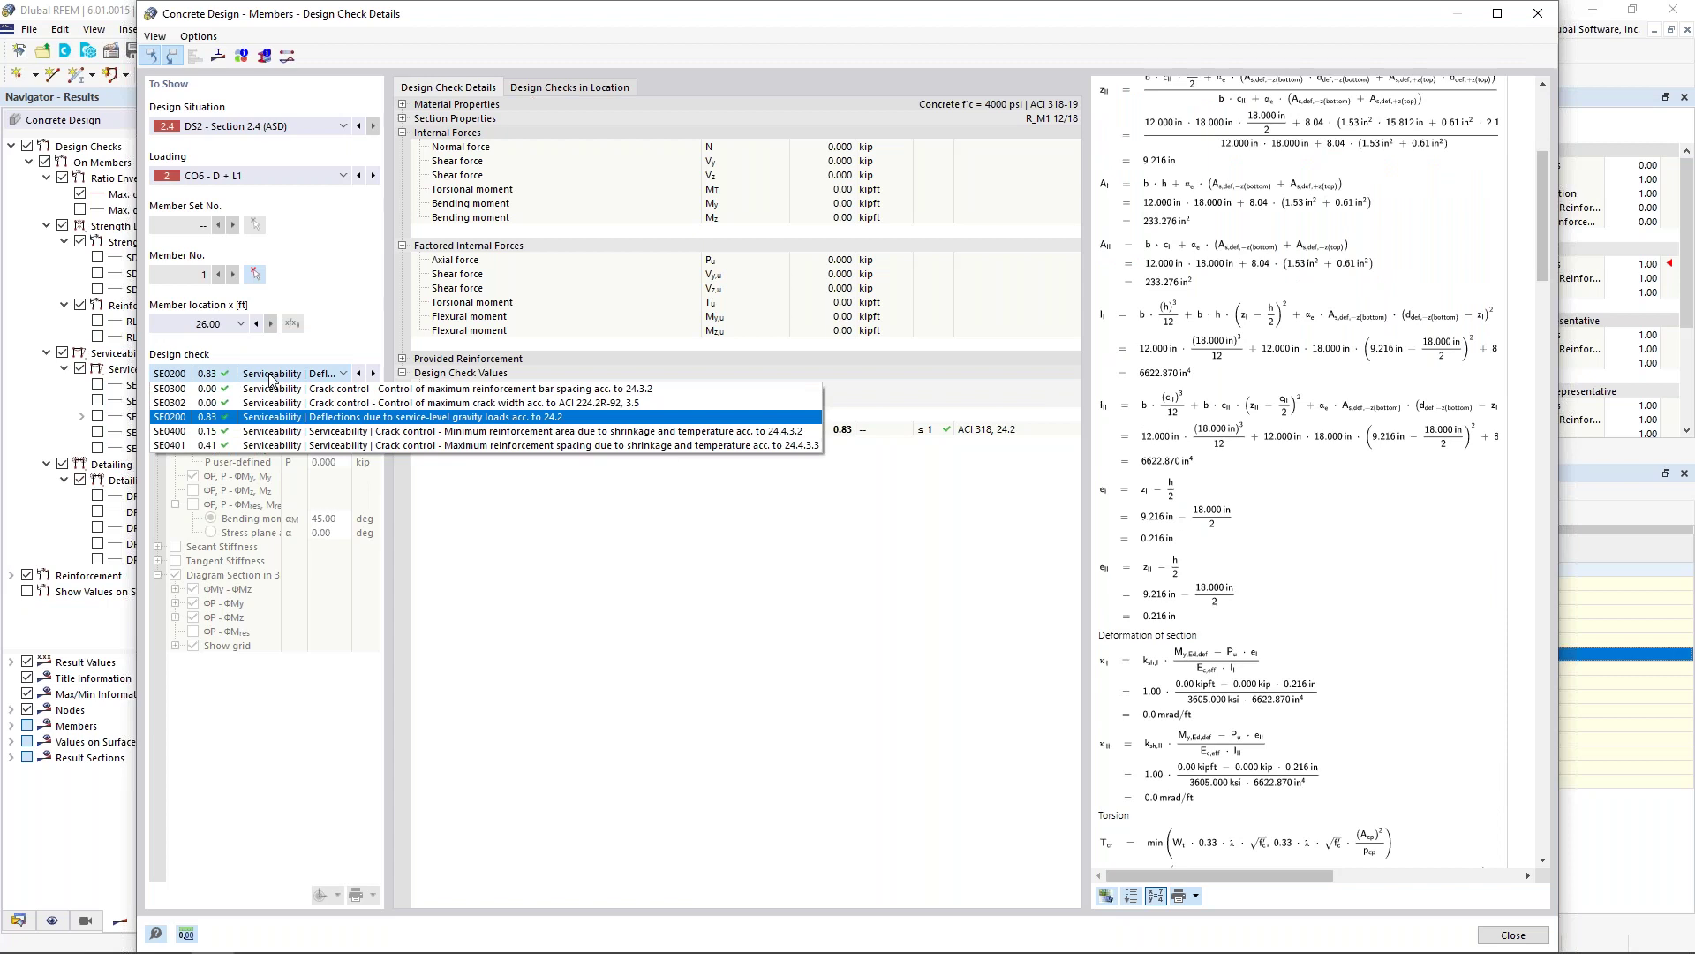
{"action": "left_click", "coordinate": [271, 374]}
{"action": "left_click", "coordinate": [271, 374]}
{"action": "left_click", "coordinate": [267, 390]}
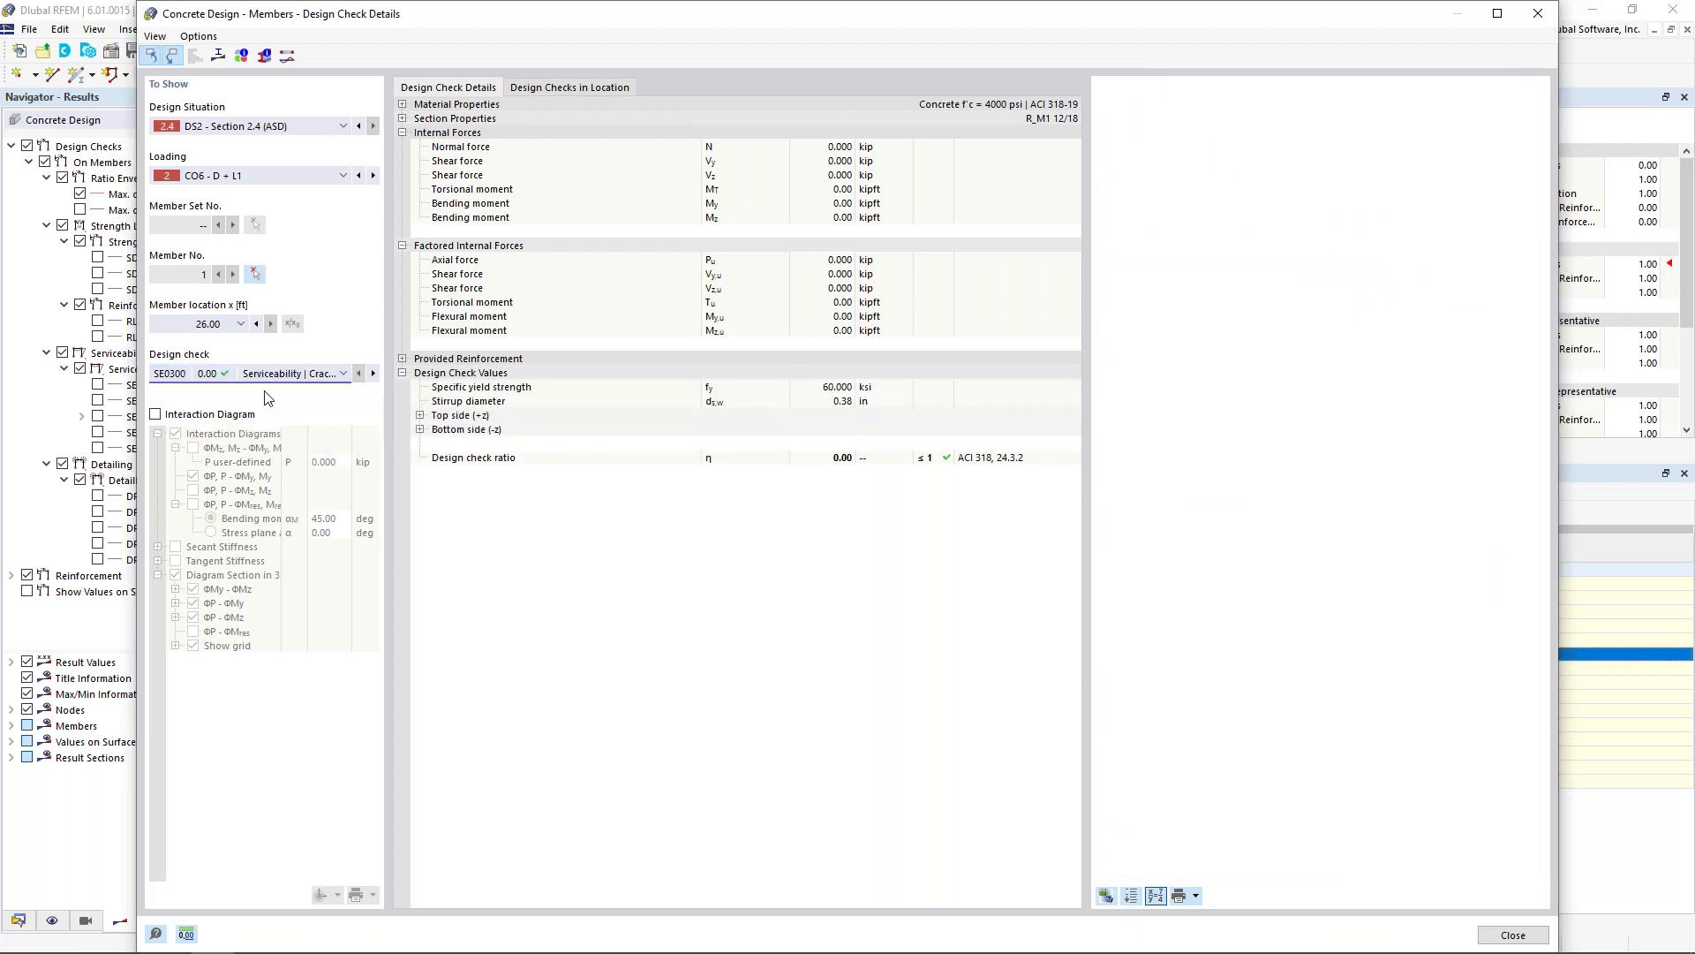
{"action": "left_click", "coordinate": [272, 375]}
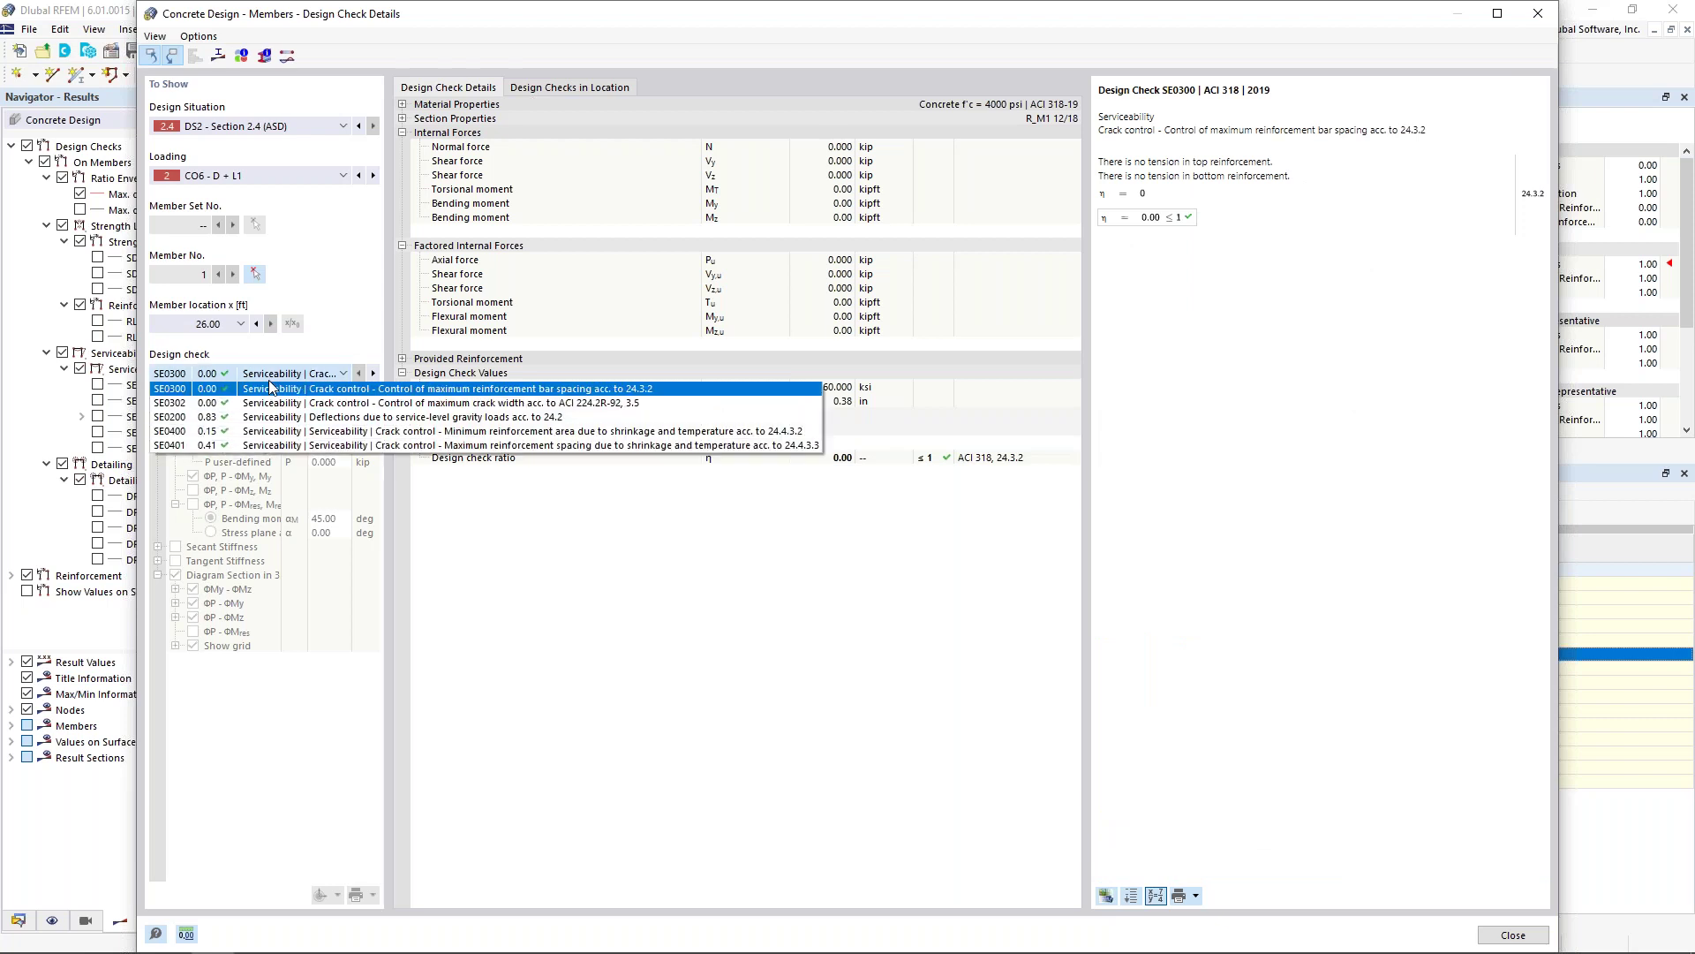
{"action": "left_click", "coordinate": [259, 430]}
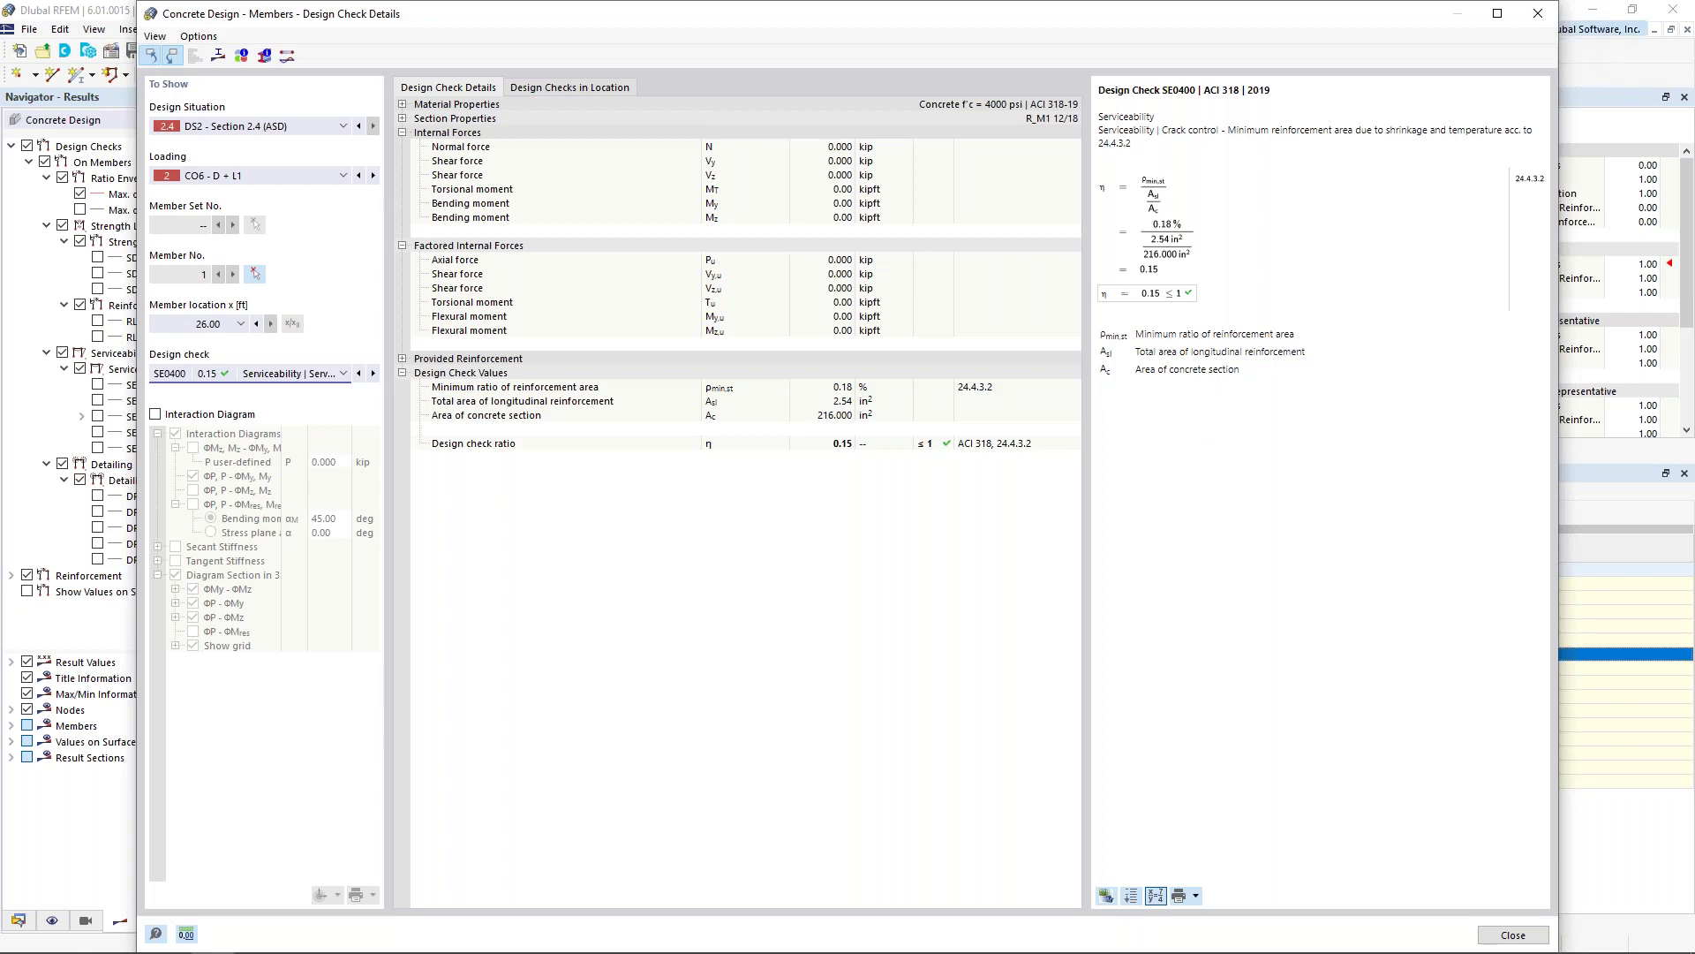
{"action": "left_click", "coordinate": [1538, 13]}
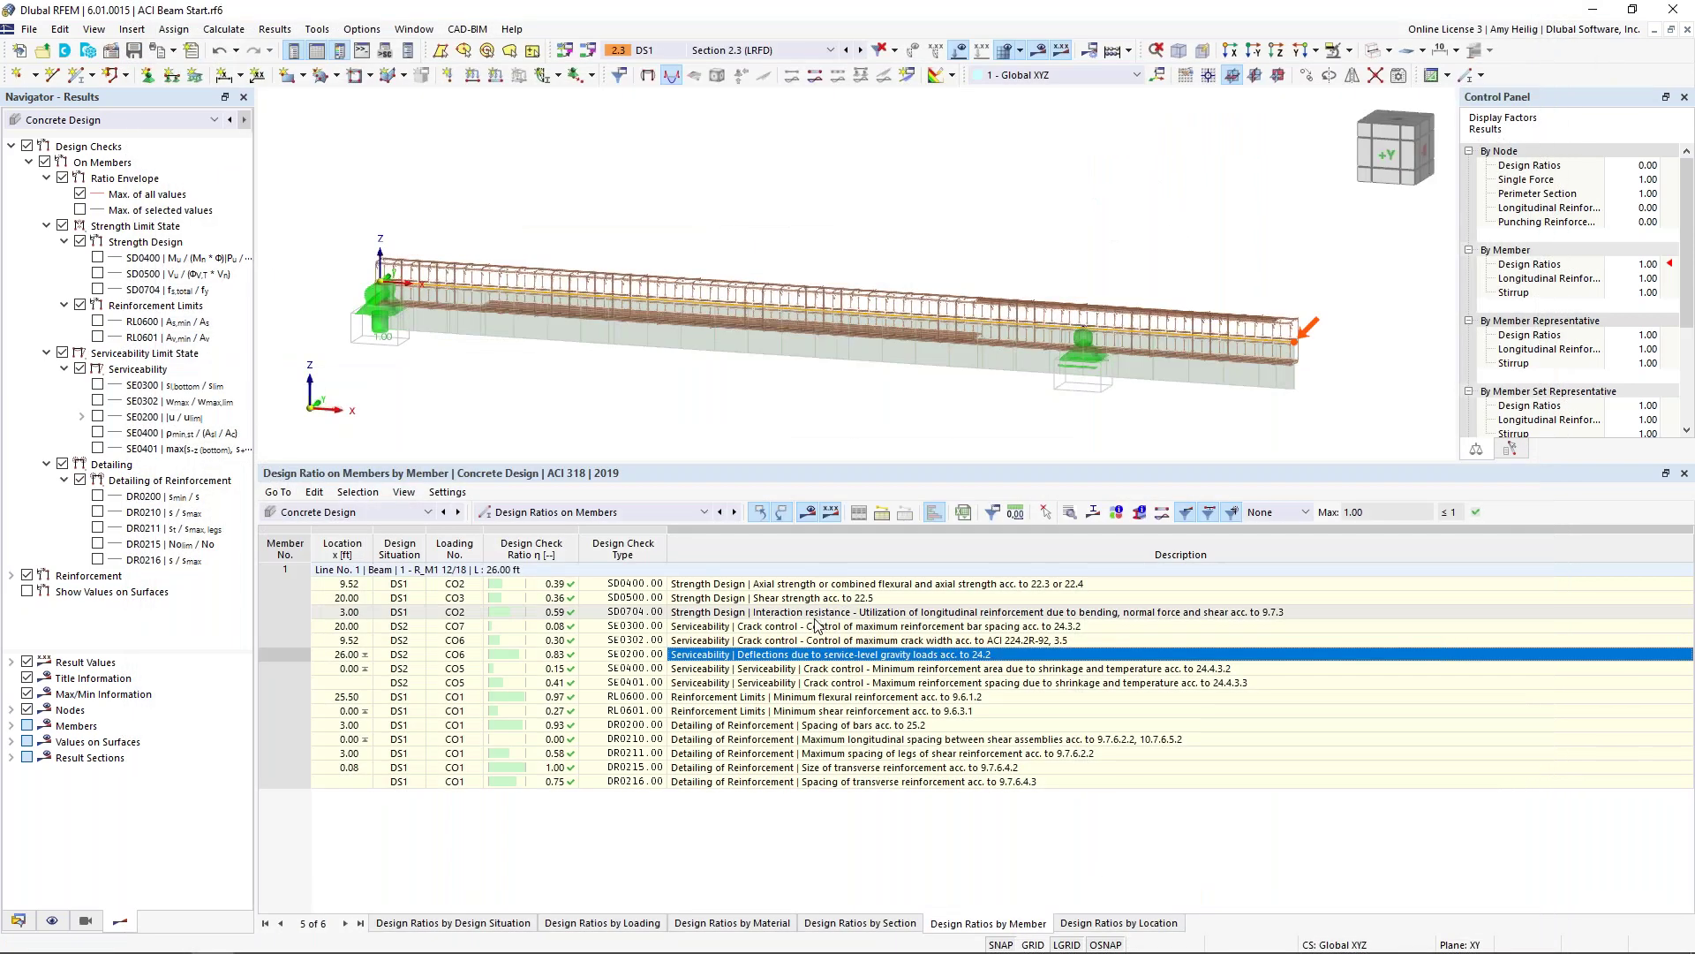
Step: Examine the SD0400 flexural and axial strength check details and its stress diagram in the section, and close both windows
{"action": "left_click", "coordinate": [755, 584]}
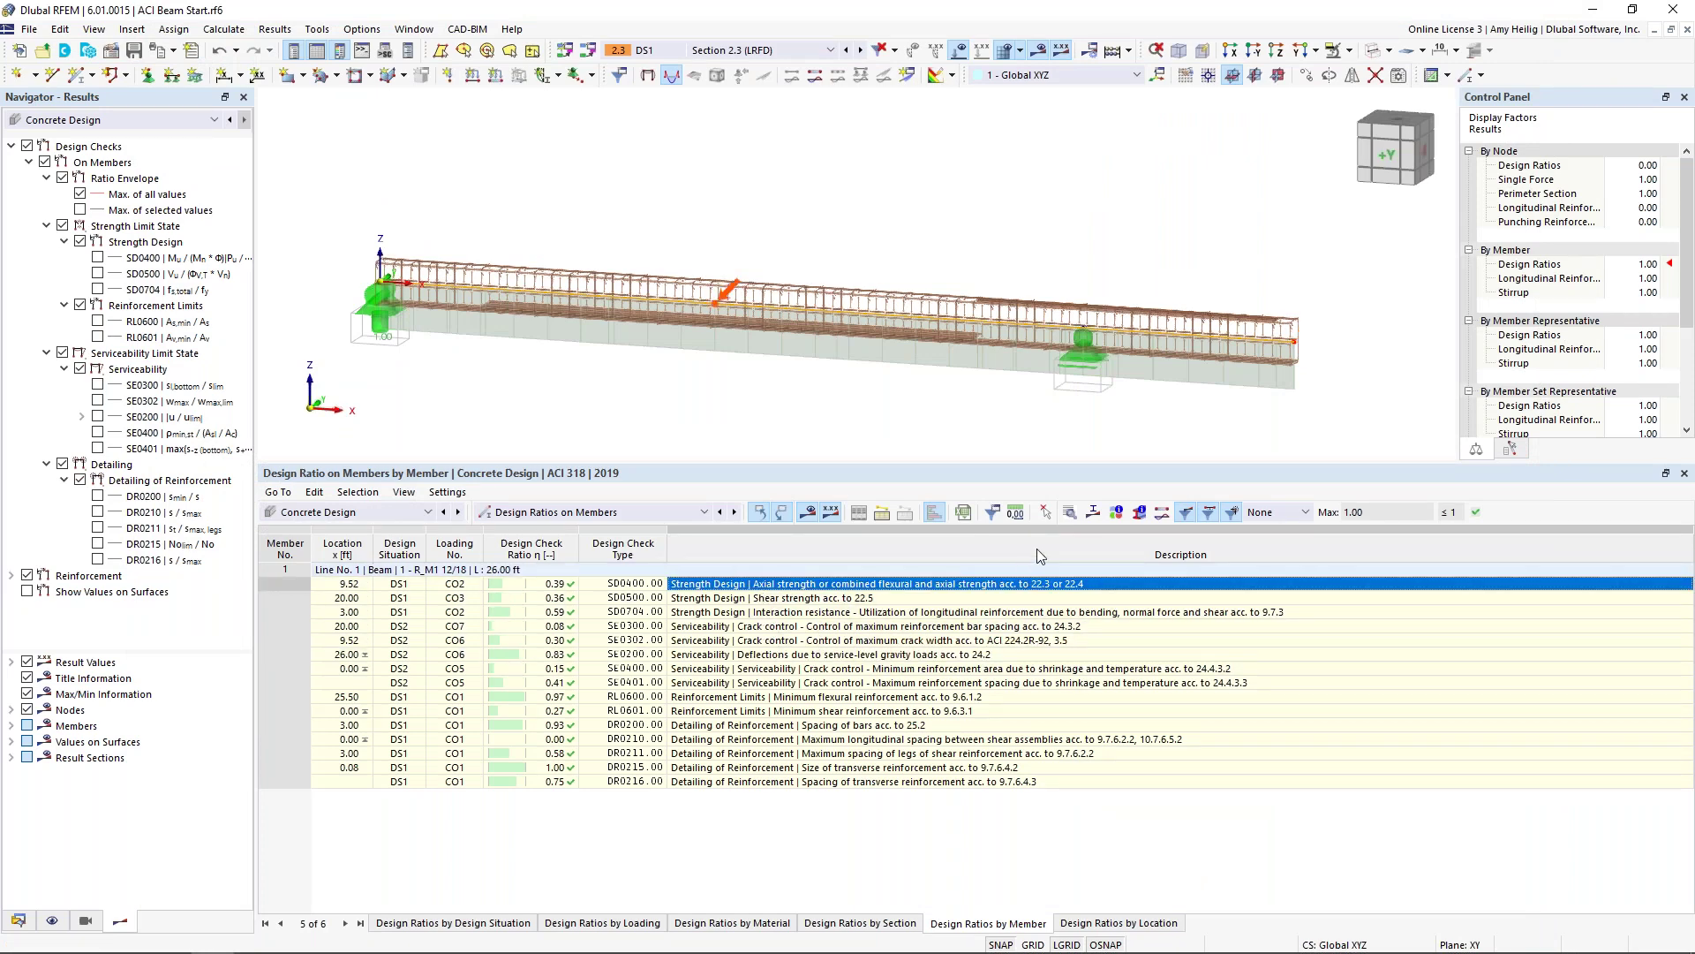
{"action": "left_click", "coordinate": [1070, 512]}
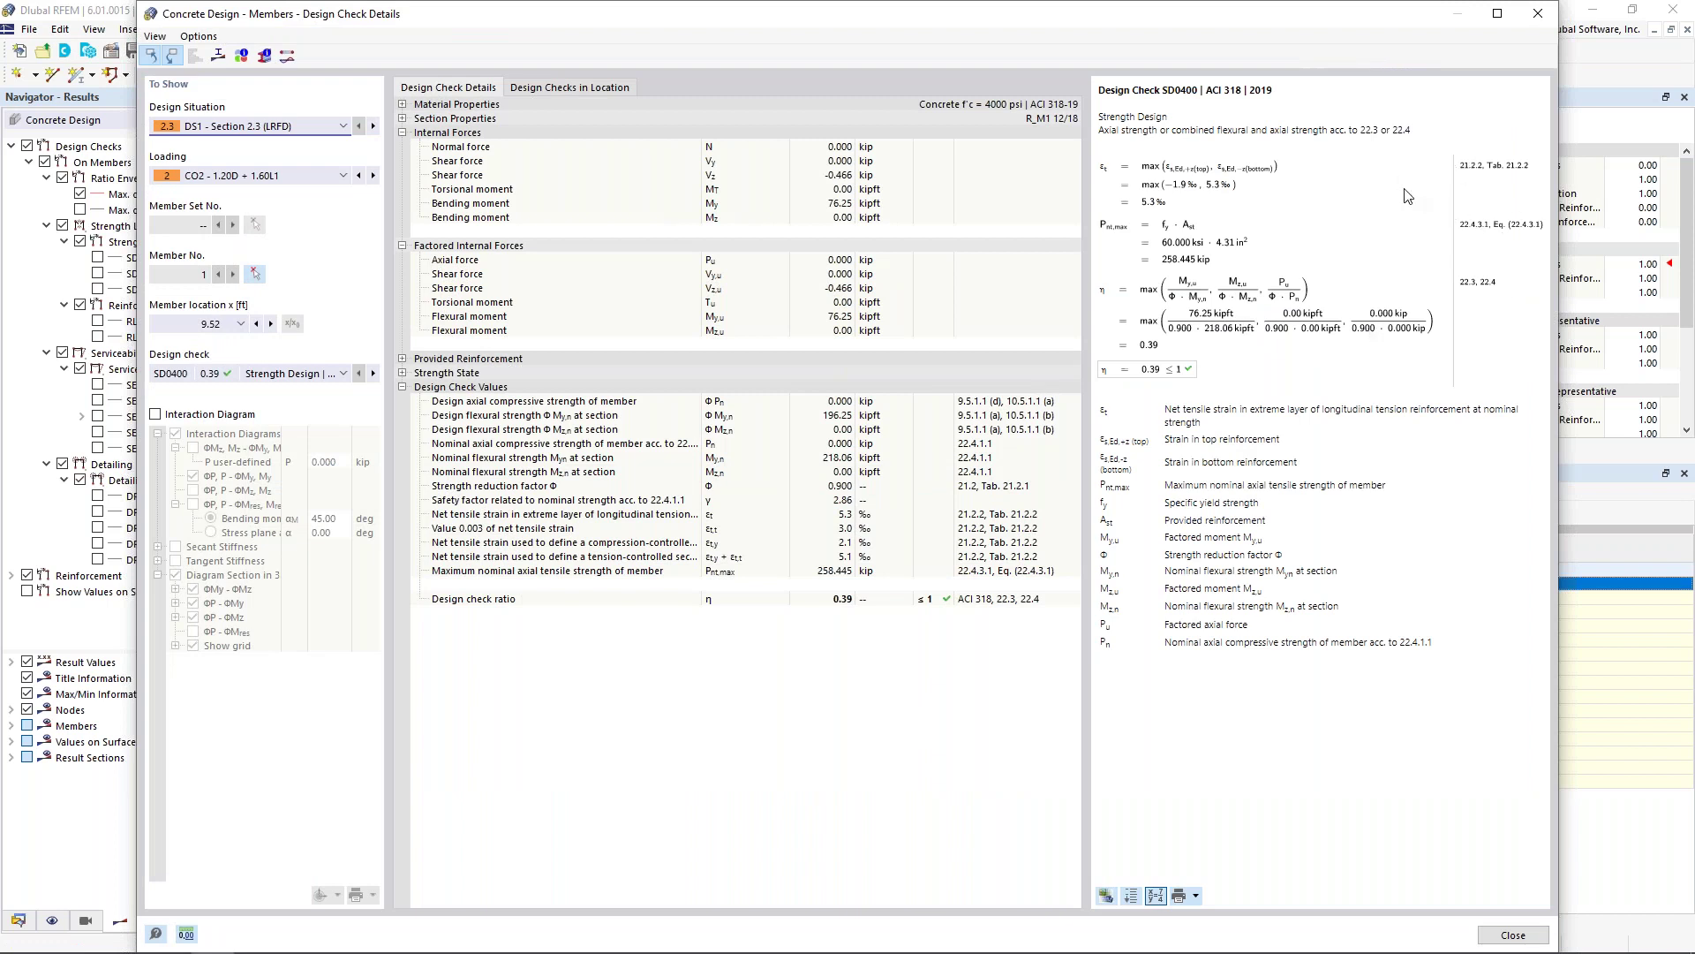
{"action": "left_click", "coordinate": [219, 59]}
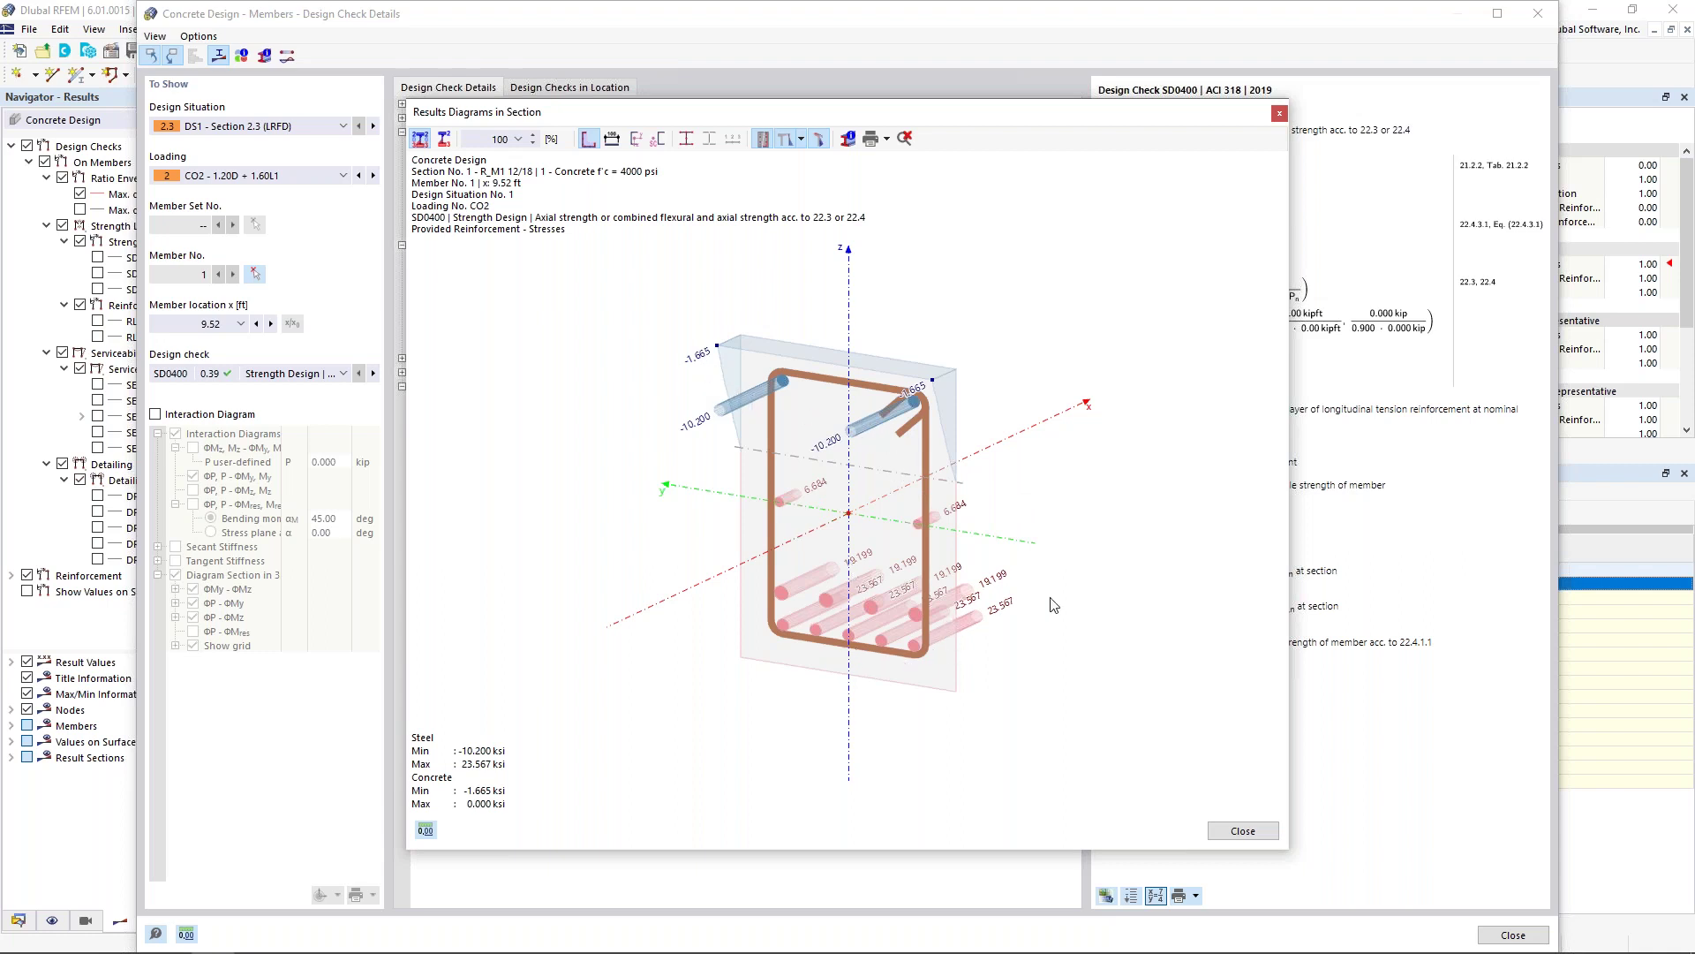
{"action": "left_click", "coordinate": [1245, 830]}
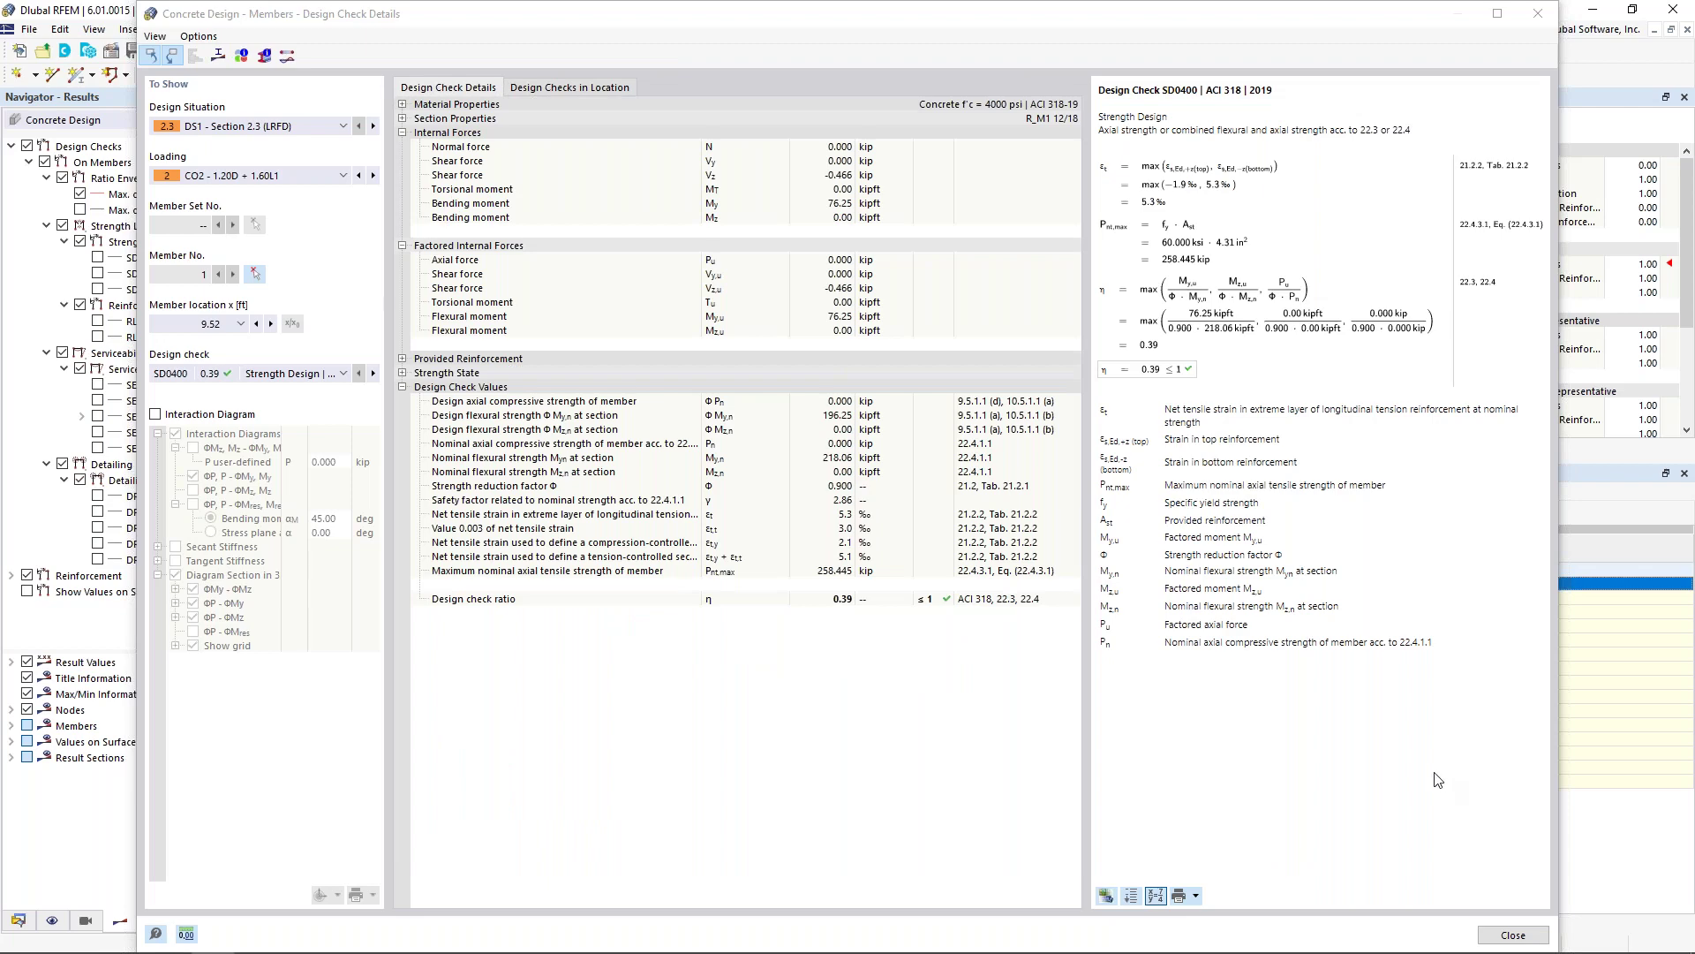
{"action": "left_click", "coordinate": [1512, 935]}
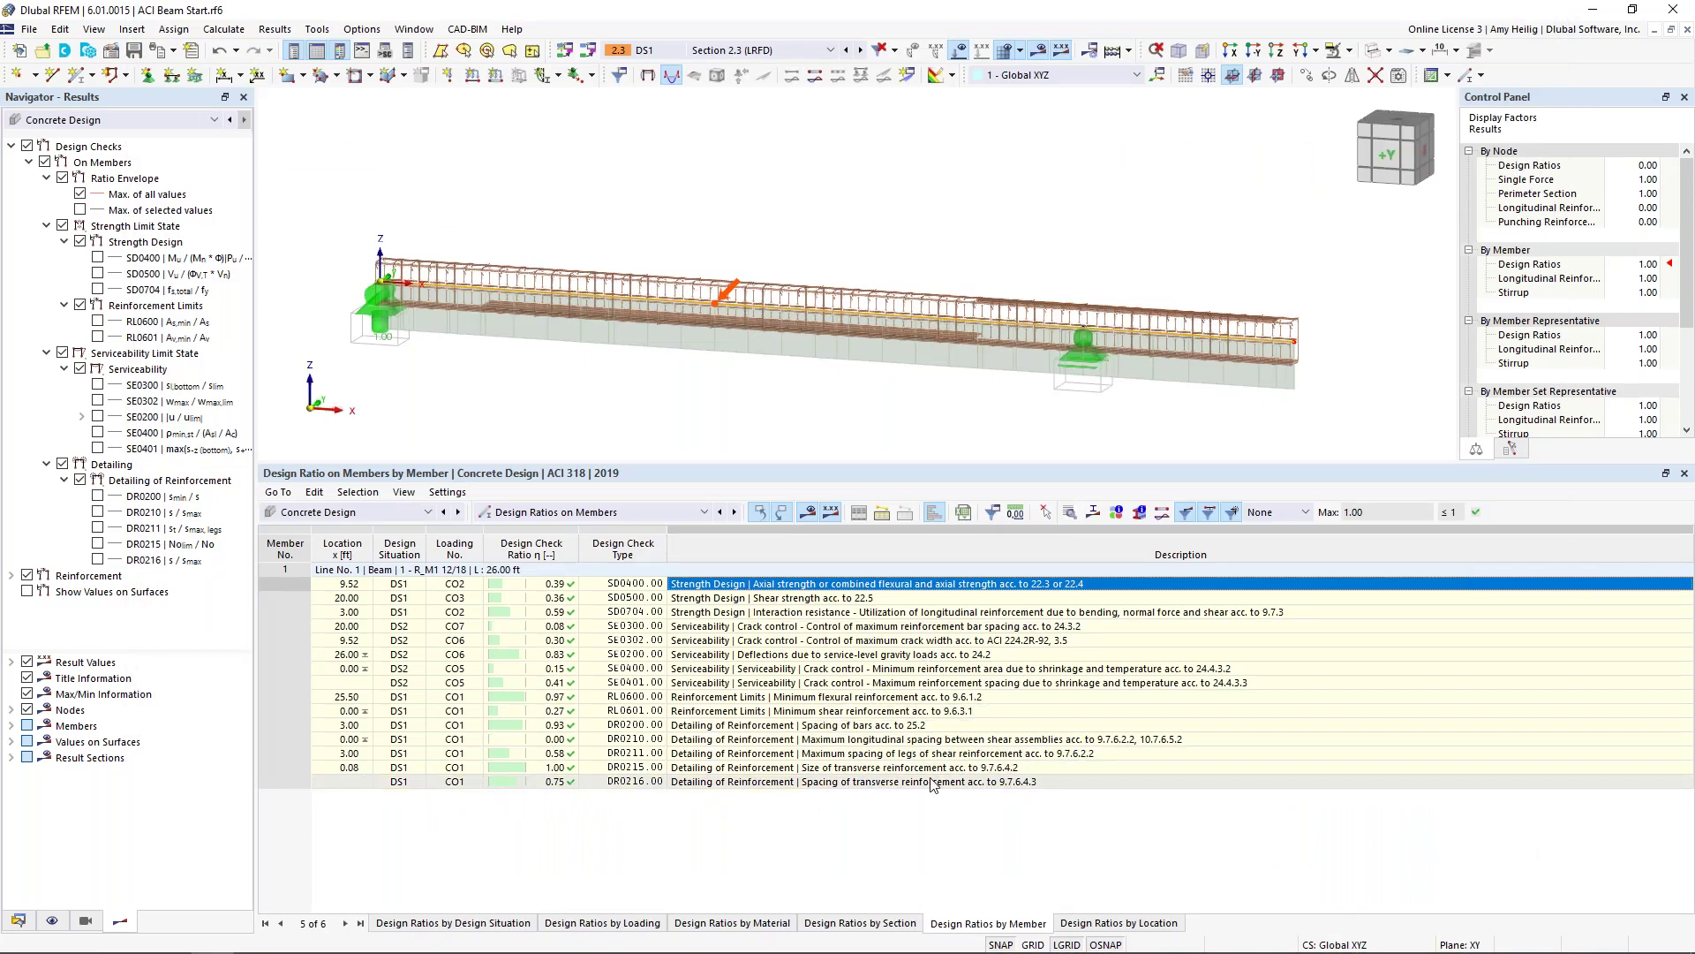
Step: Turn off the Reinforcement results of Concrete Design and keep the Design Checks categories expanded
{"action": "left_click", "coordinate": [49, 123]}
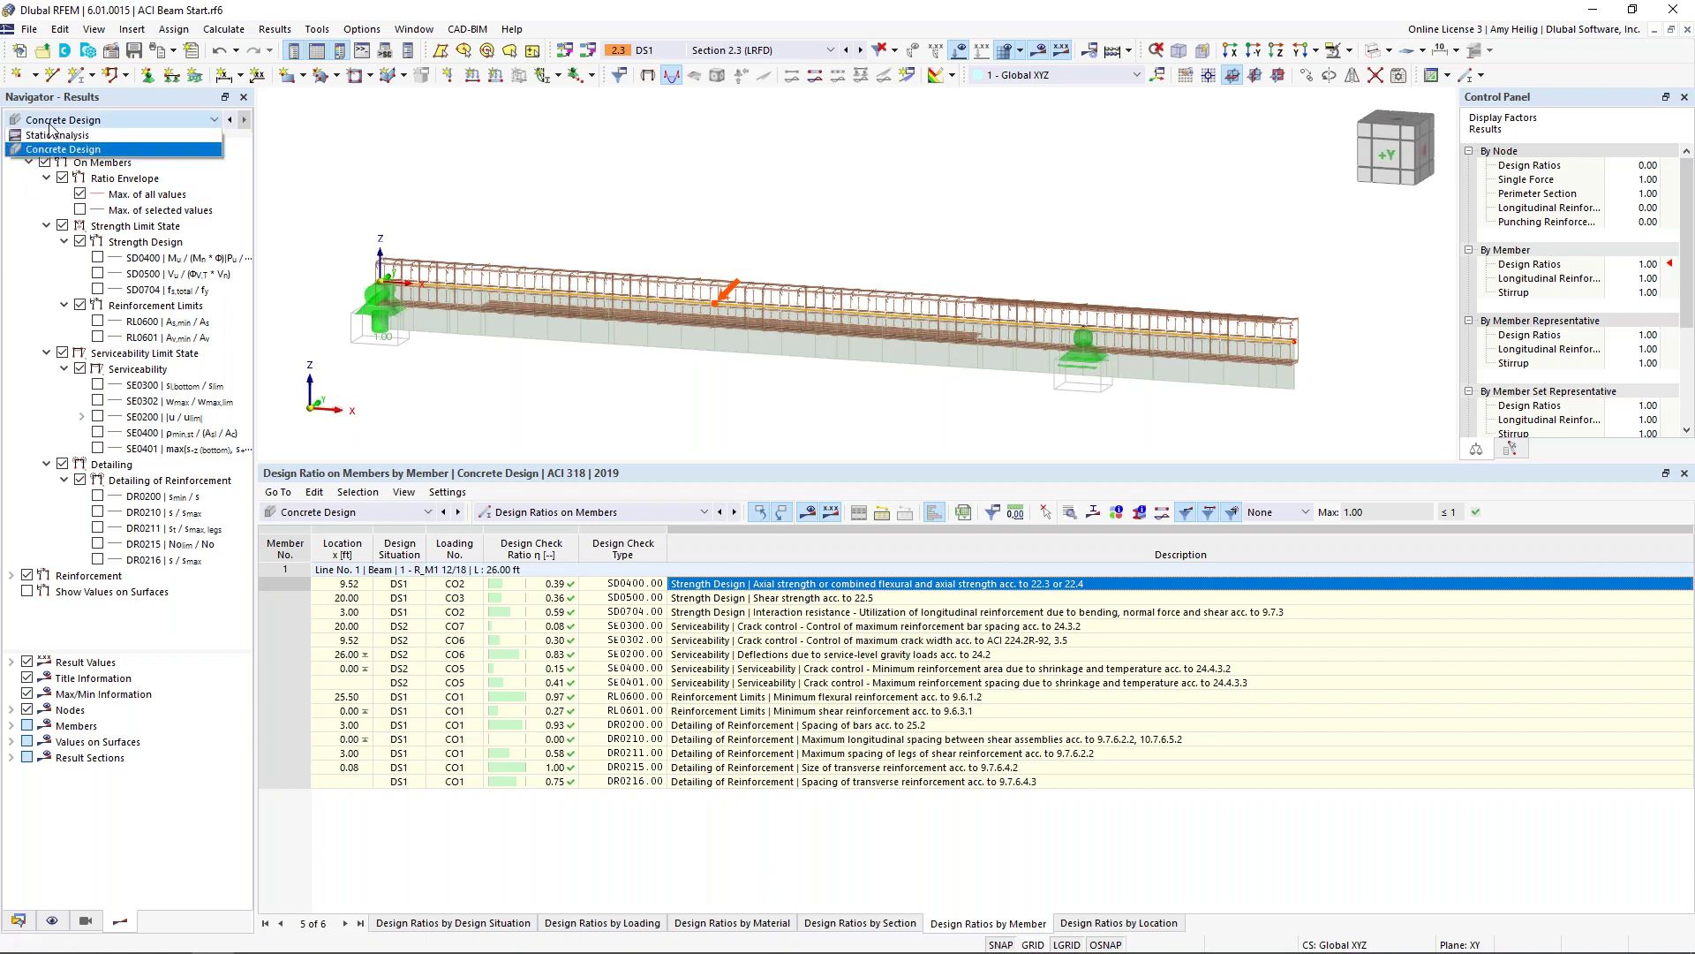
{"action": "left_click", "coordinate": [50, 149]}
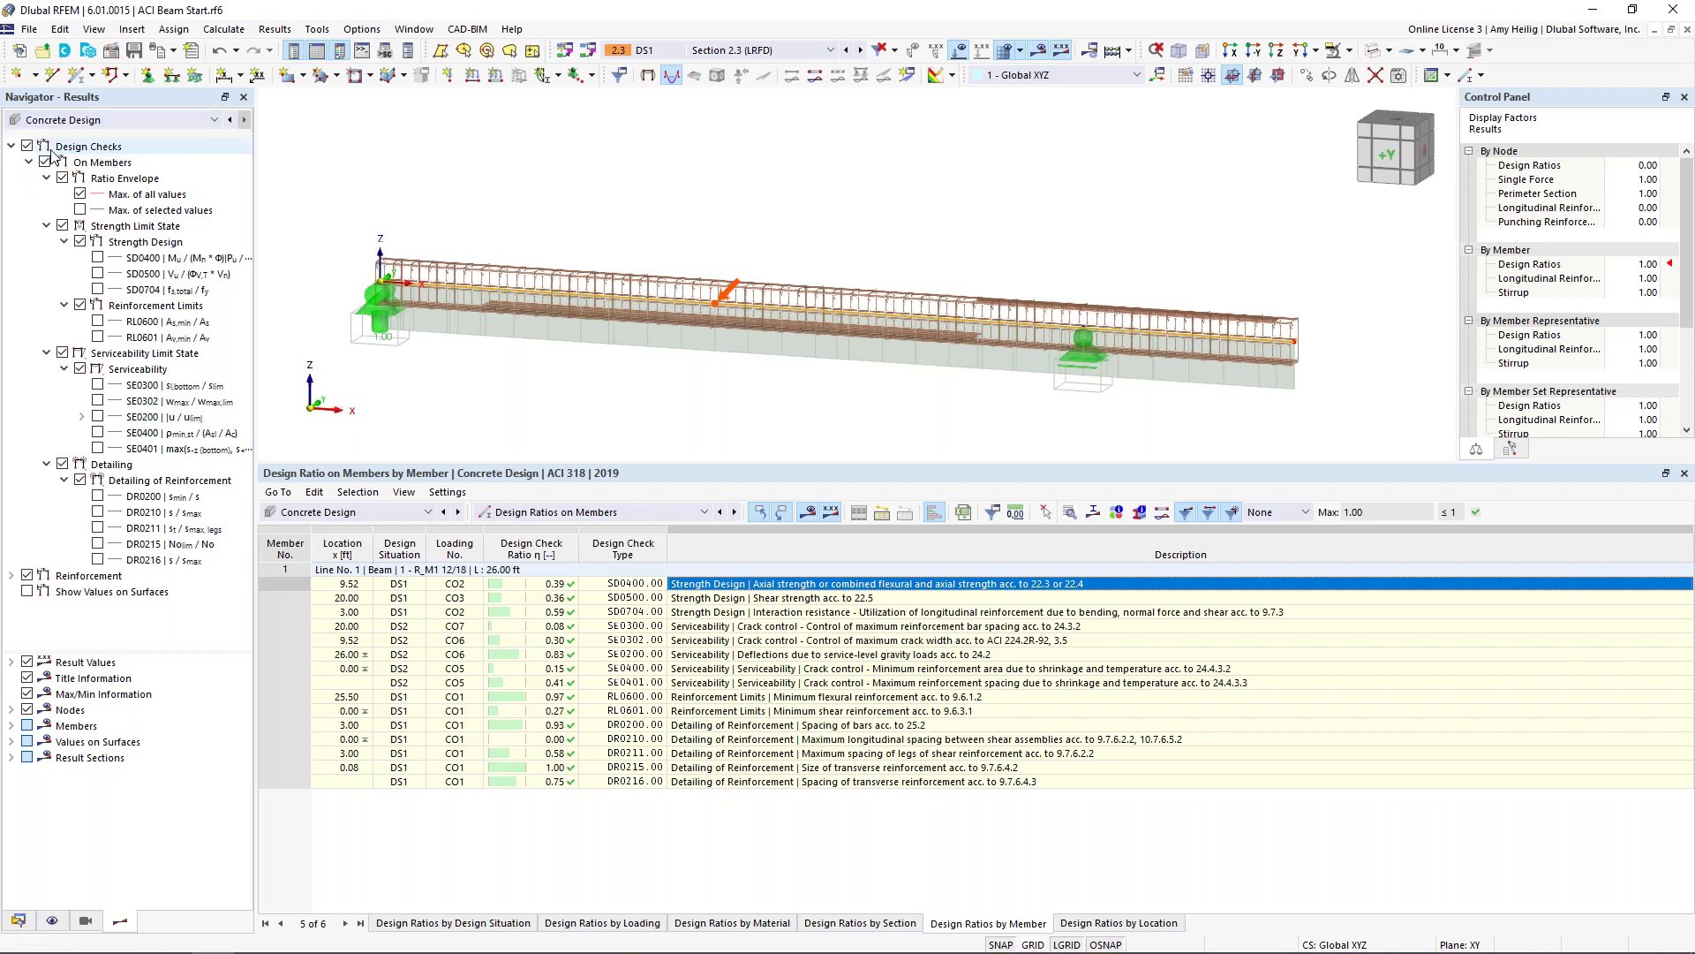
{"action": "left_click", "coordinate": [12, 146]}
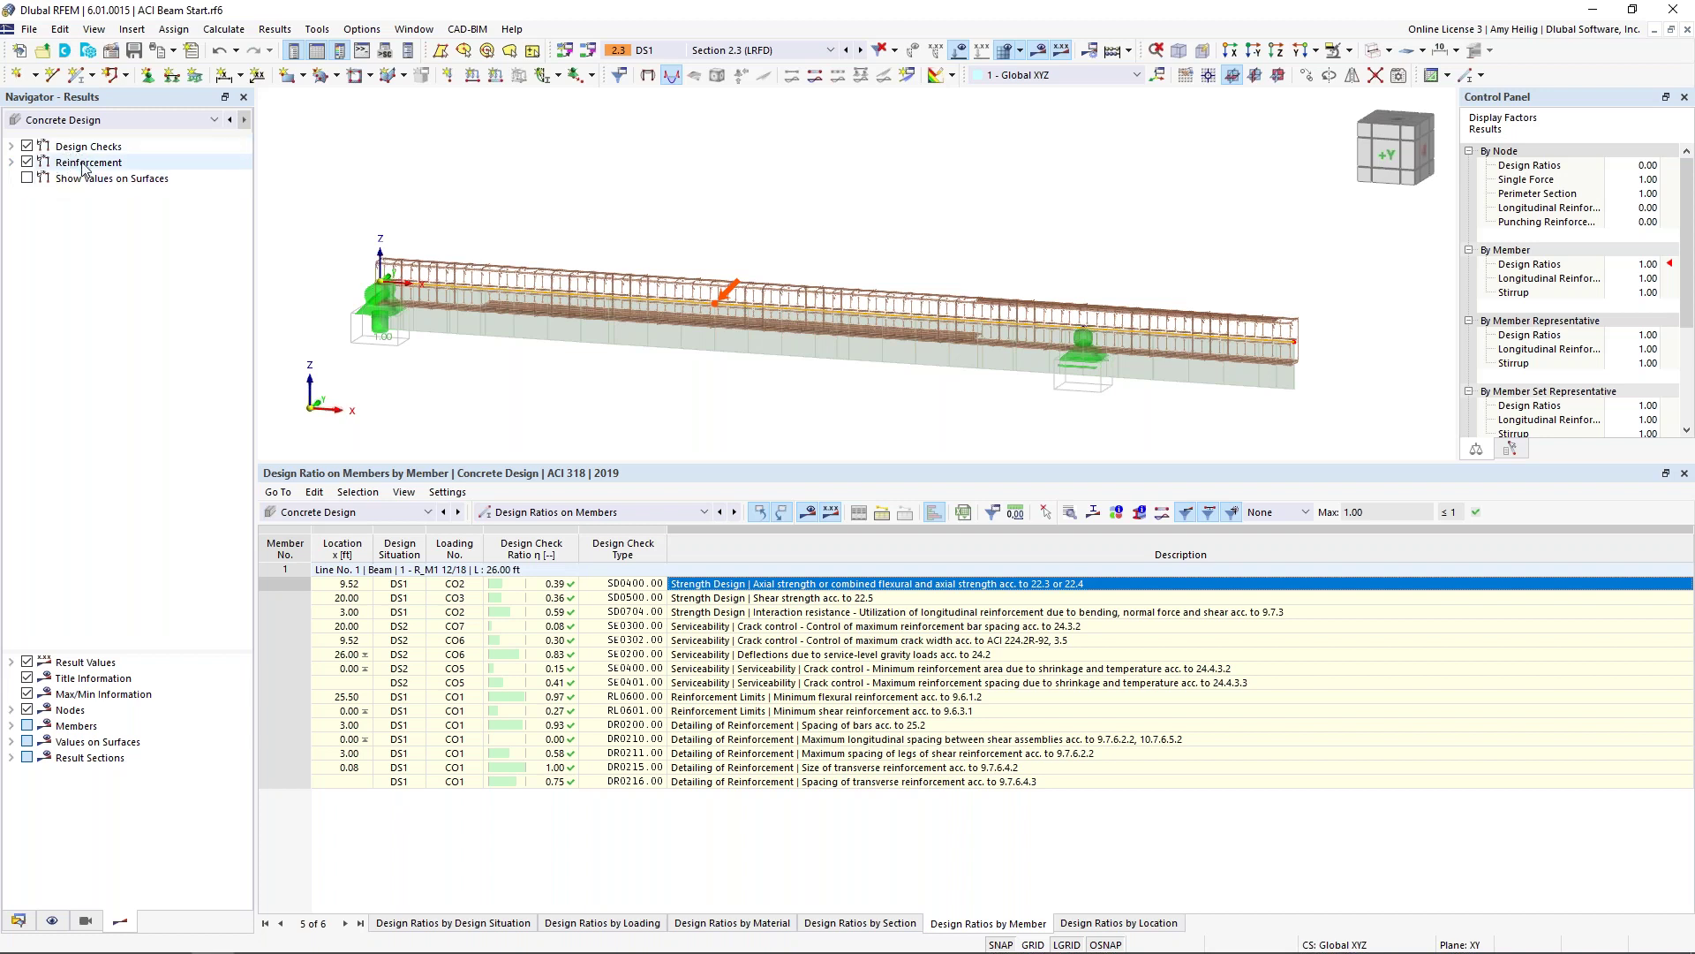
{"action": "left_click", "coordinate": [27, 162]}
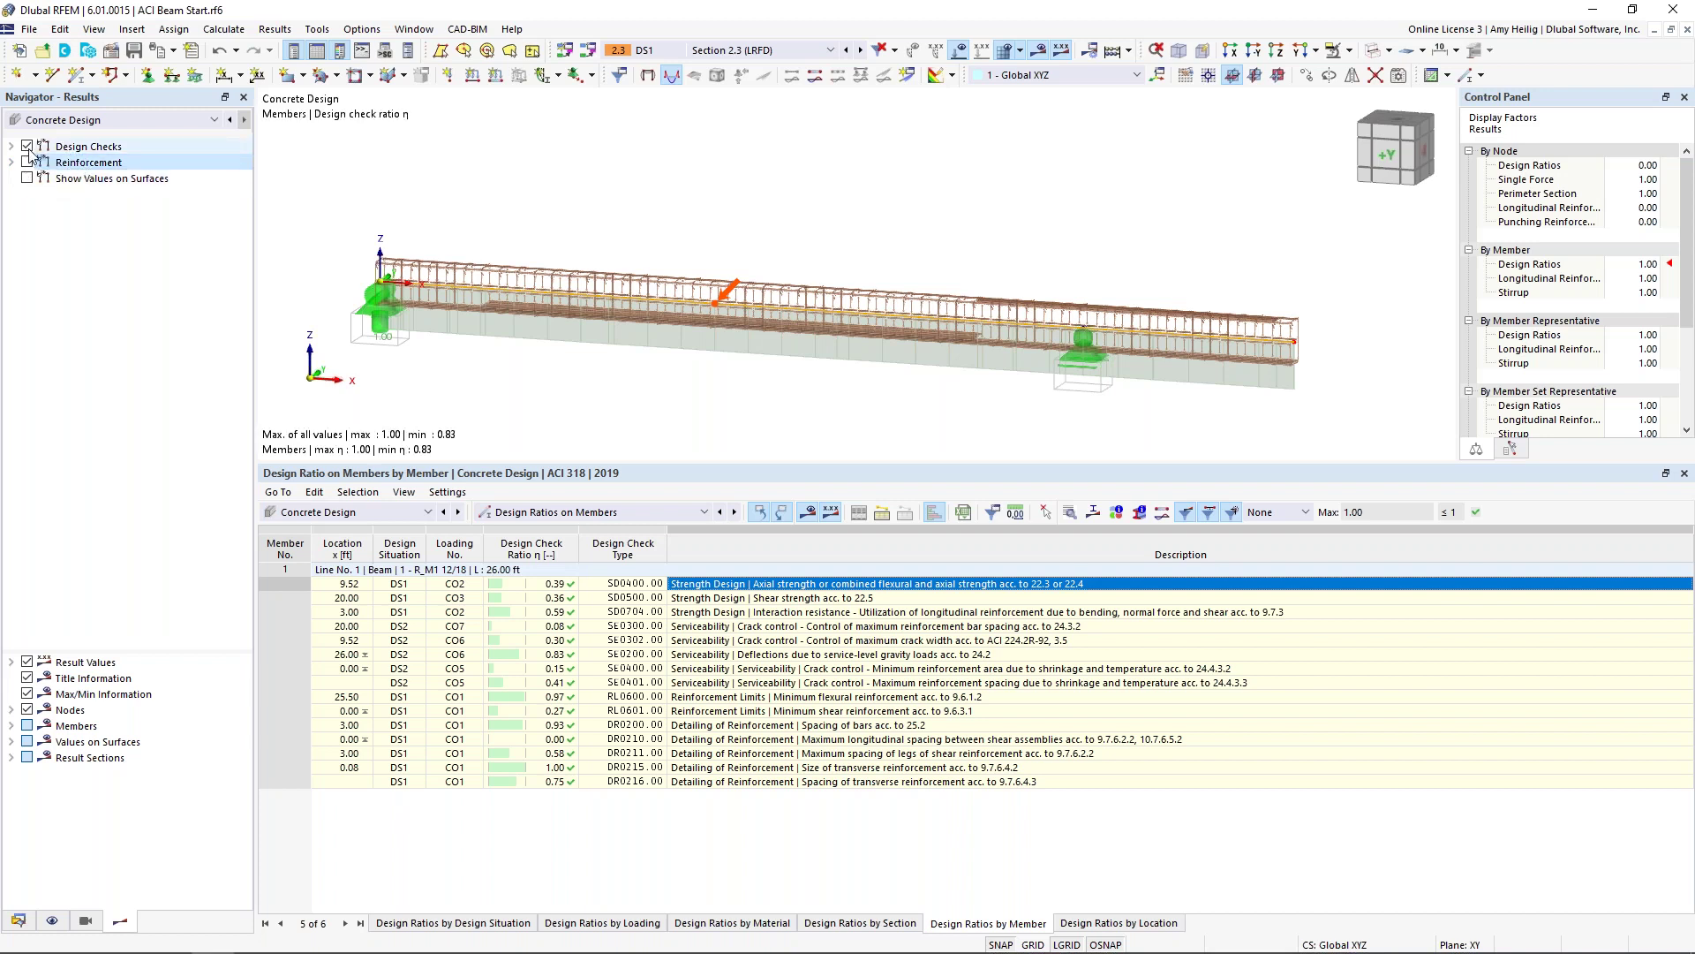
{"action": "left_click", "coordinate": [11, 146]}
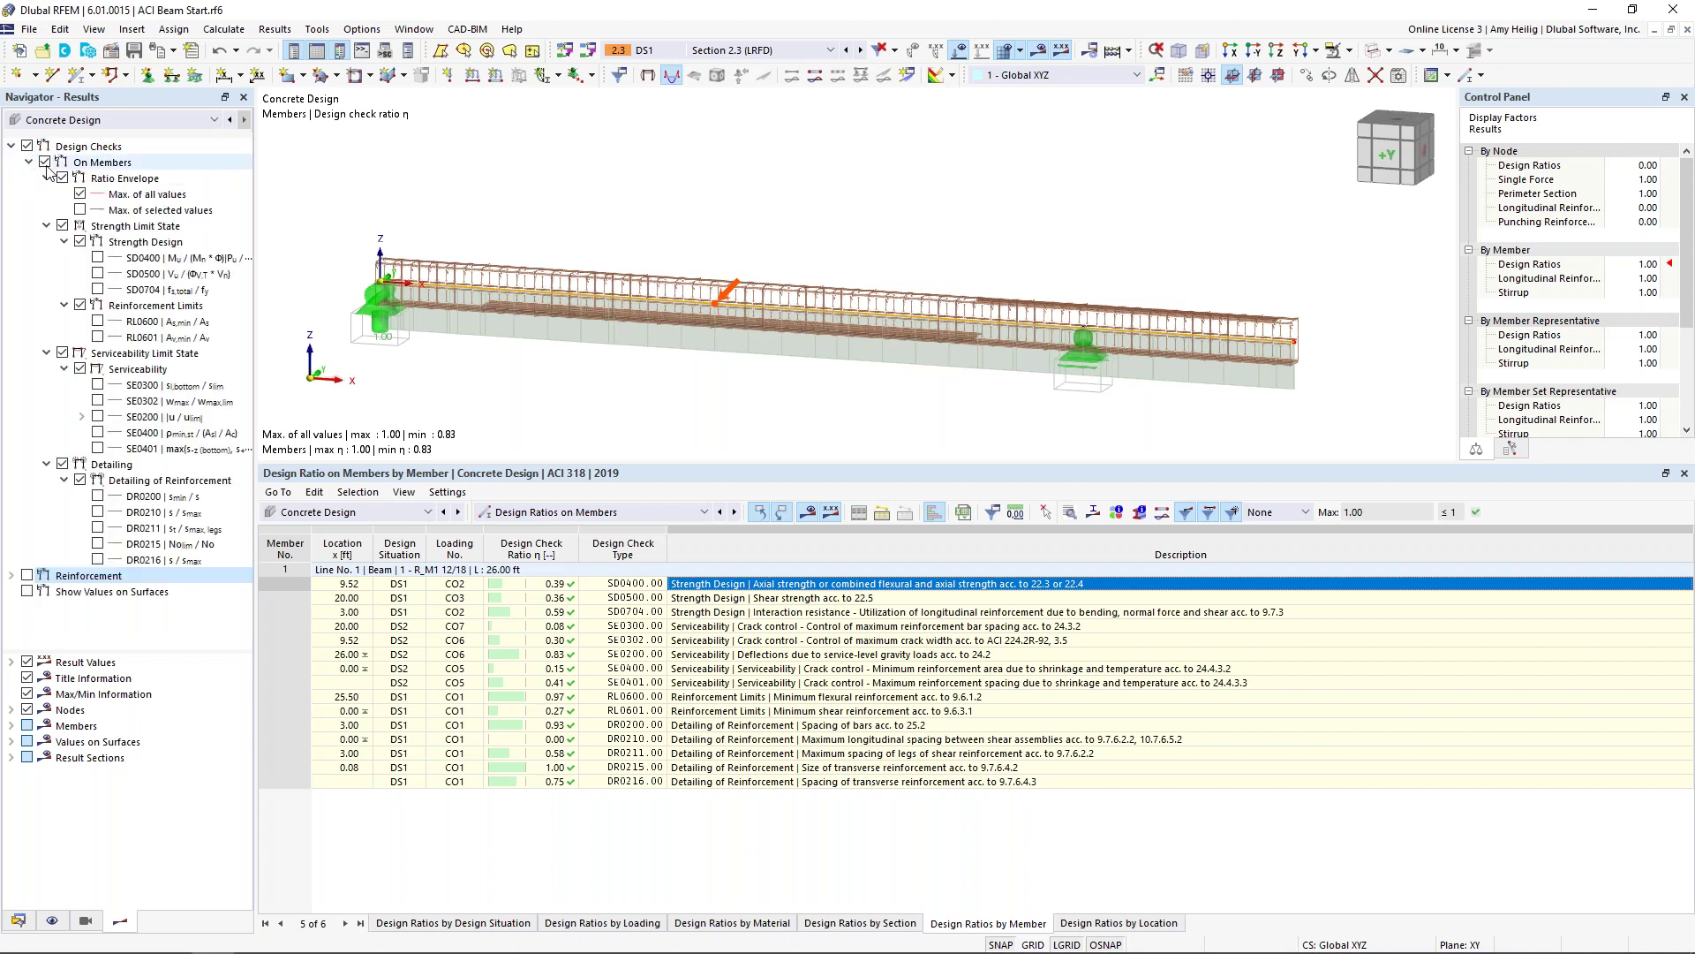
Step: Hide the Member Reinforcement in the model display and return to the Concrete Design results list
{"action": "left_click", "coordinate": [52, 920]}
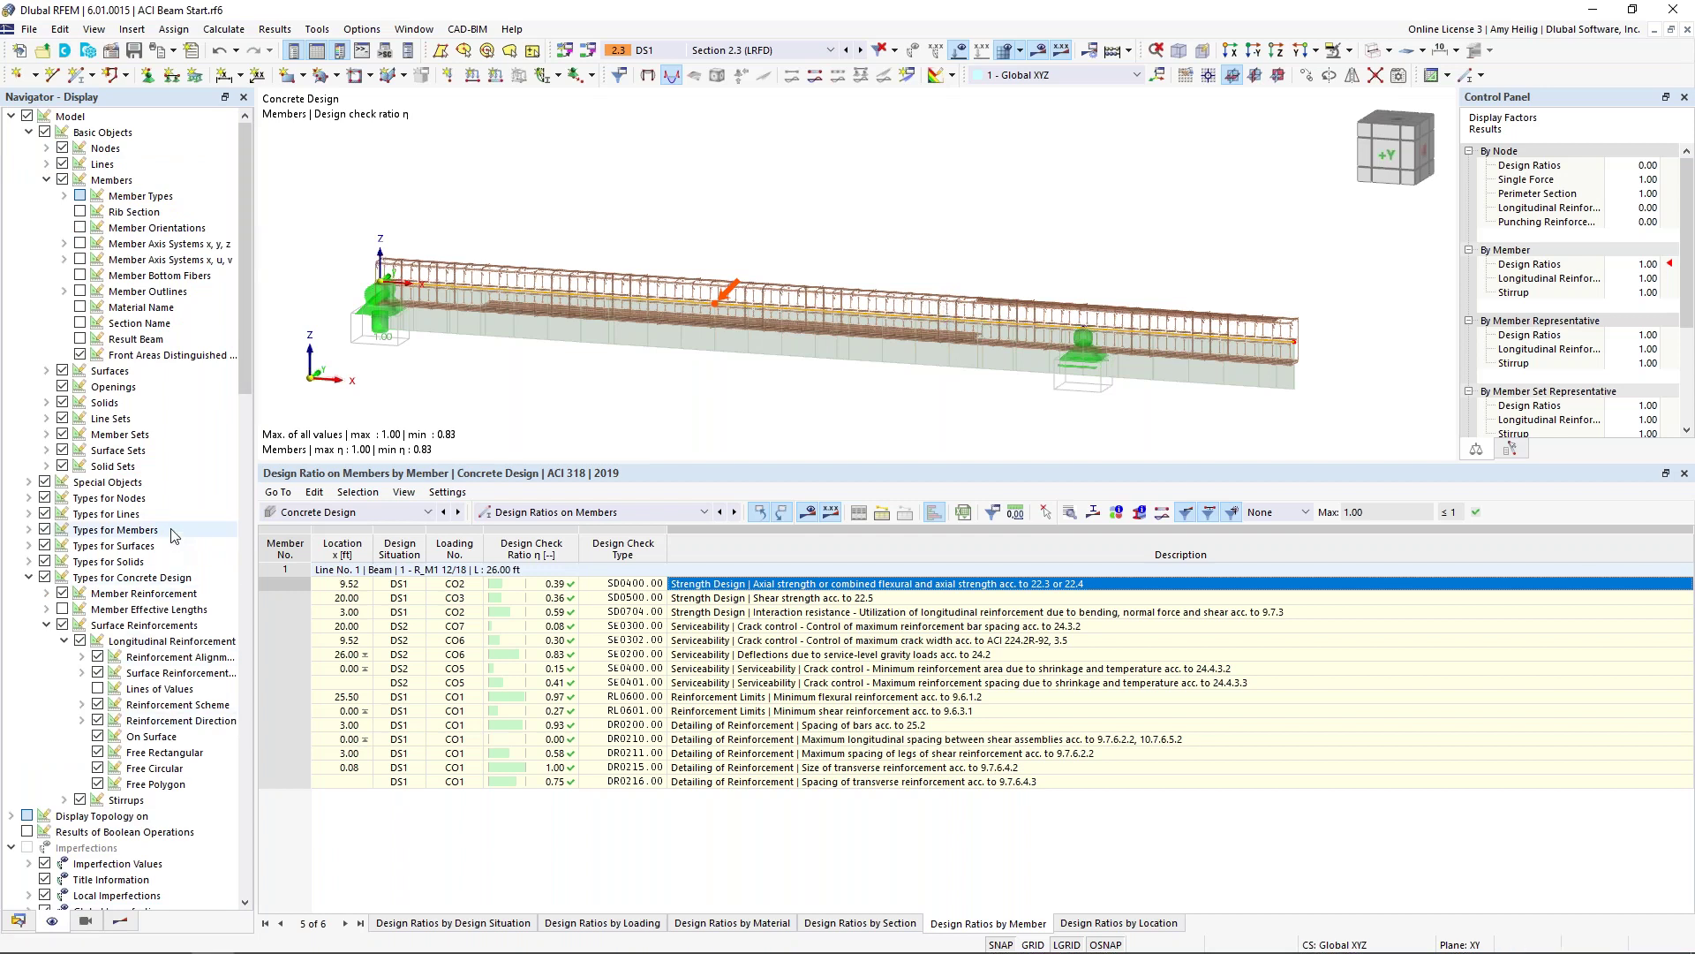
{"action": "left_click", "coordinate": [46, 625]}
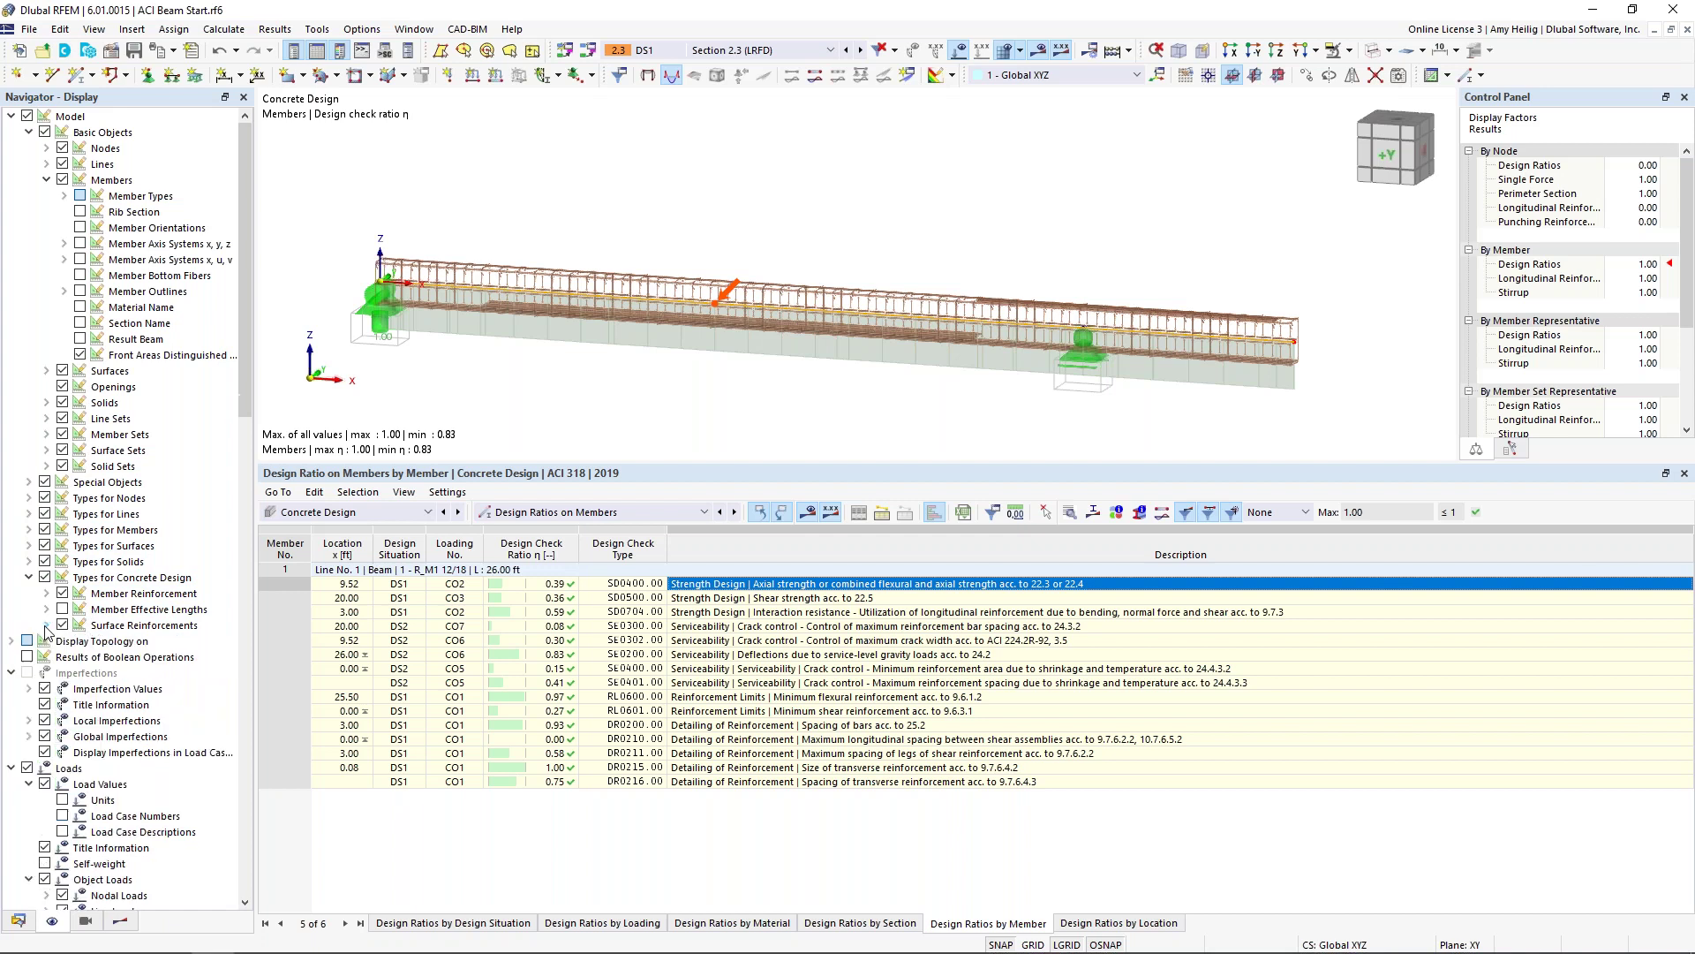
{"action": "left_click", "coordinate": [61, 594]}
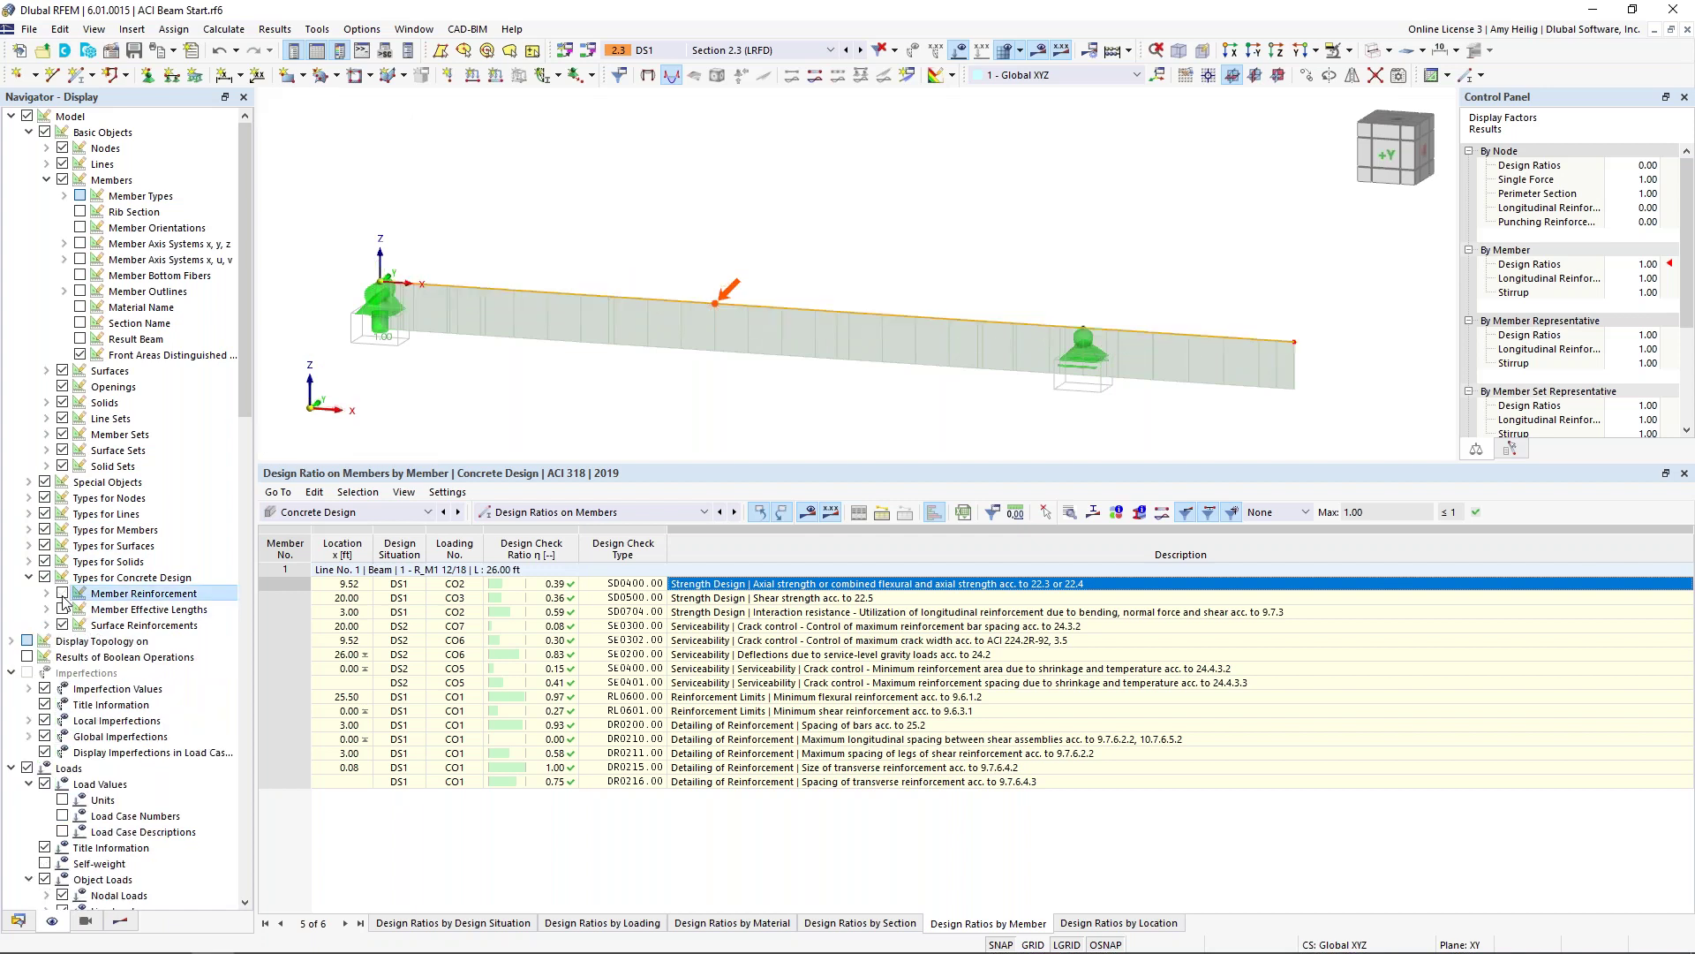
{"action": "left_click", "coordinate": [122, 921]}
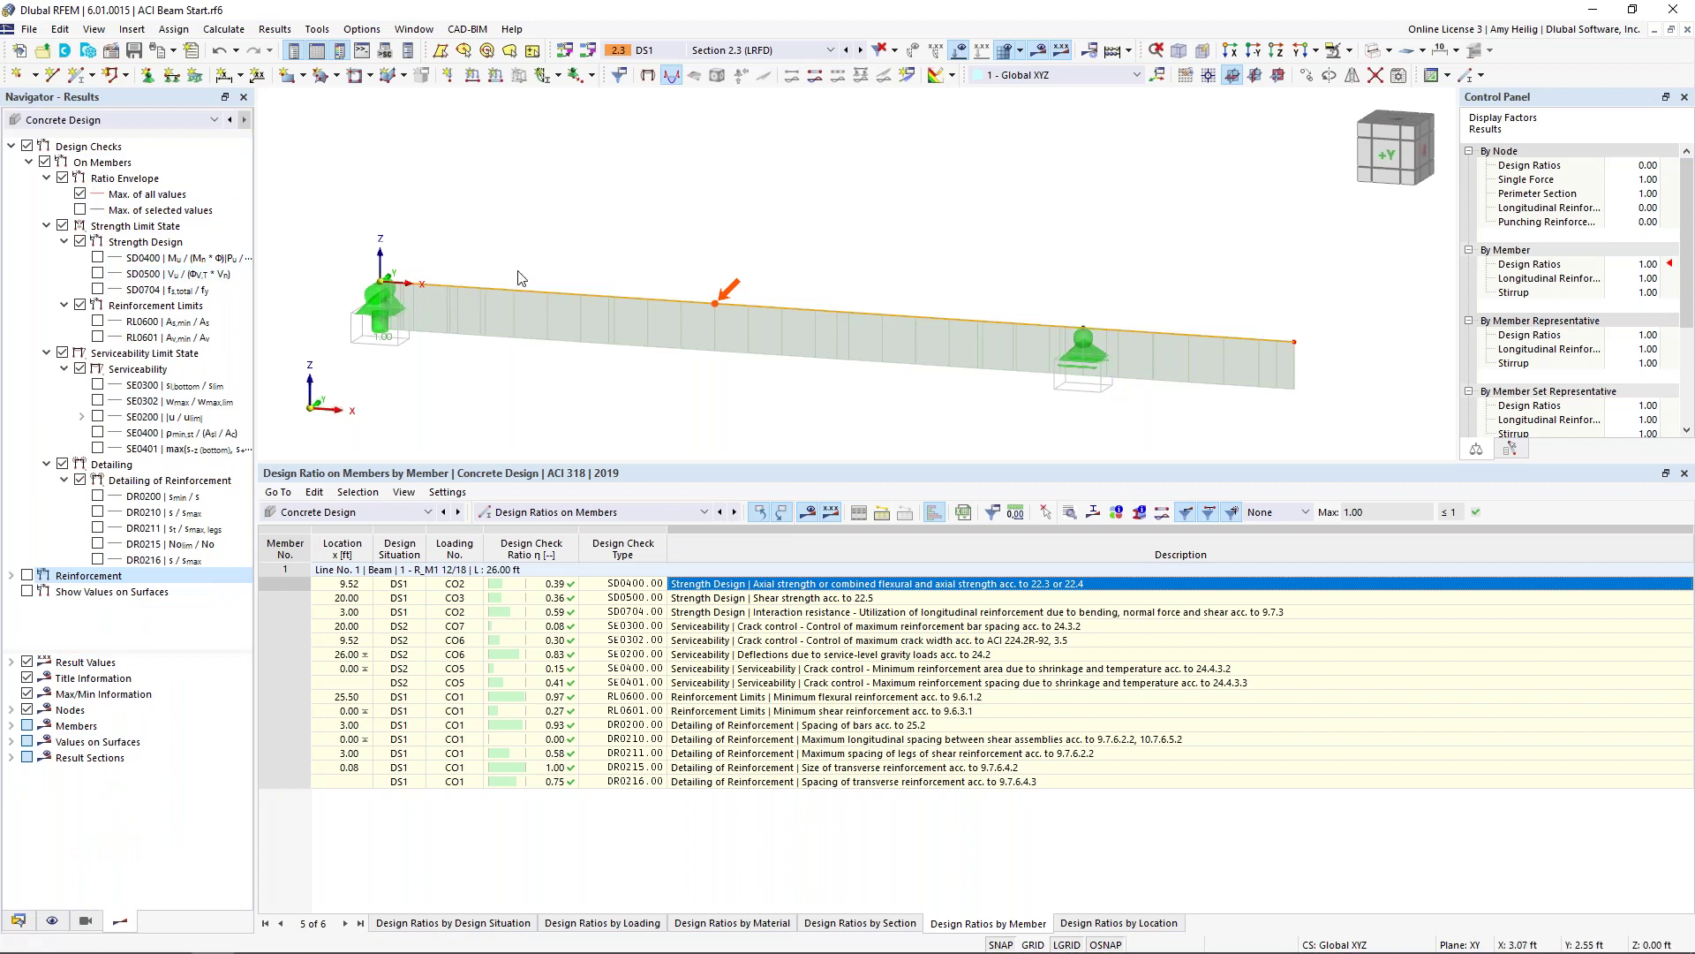
Step: Replace the ratio envelope with the SD0400 and SD0500 strength design check diagrams on the beam and show their colour legend
{"action": "left_click", "coordinate": [62, 178]}
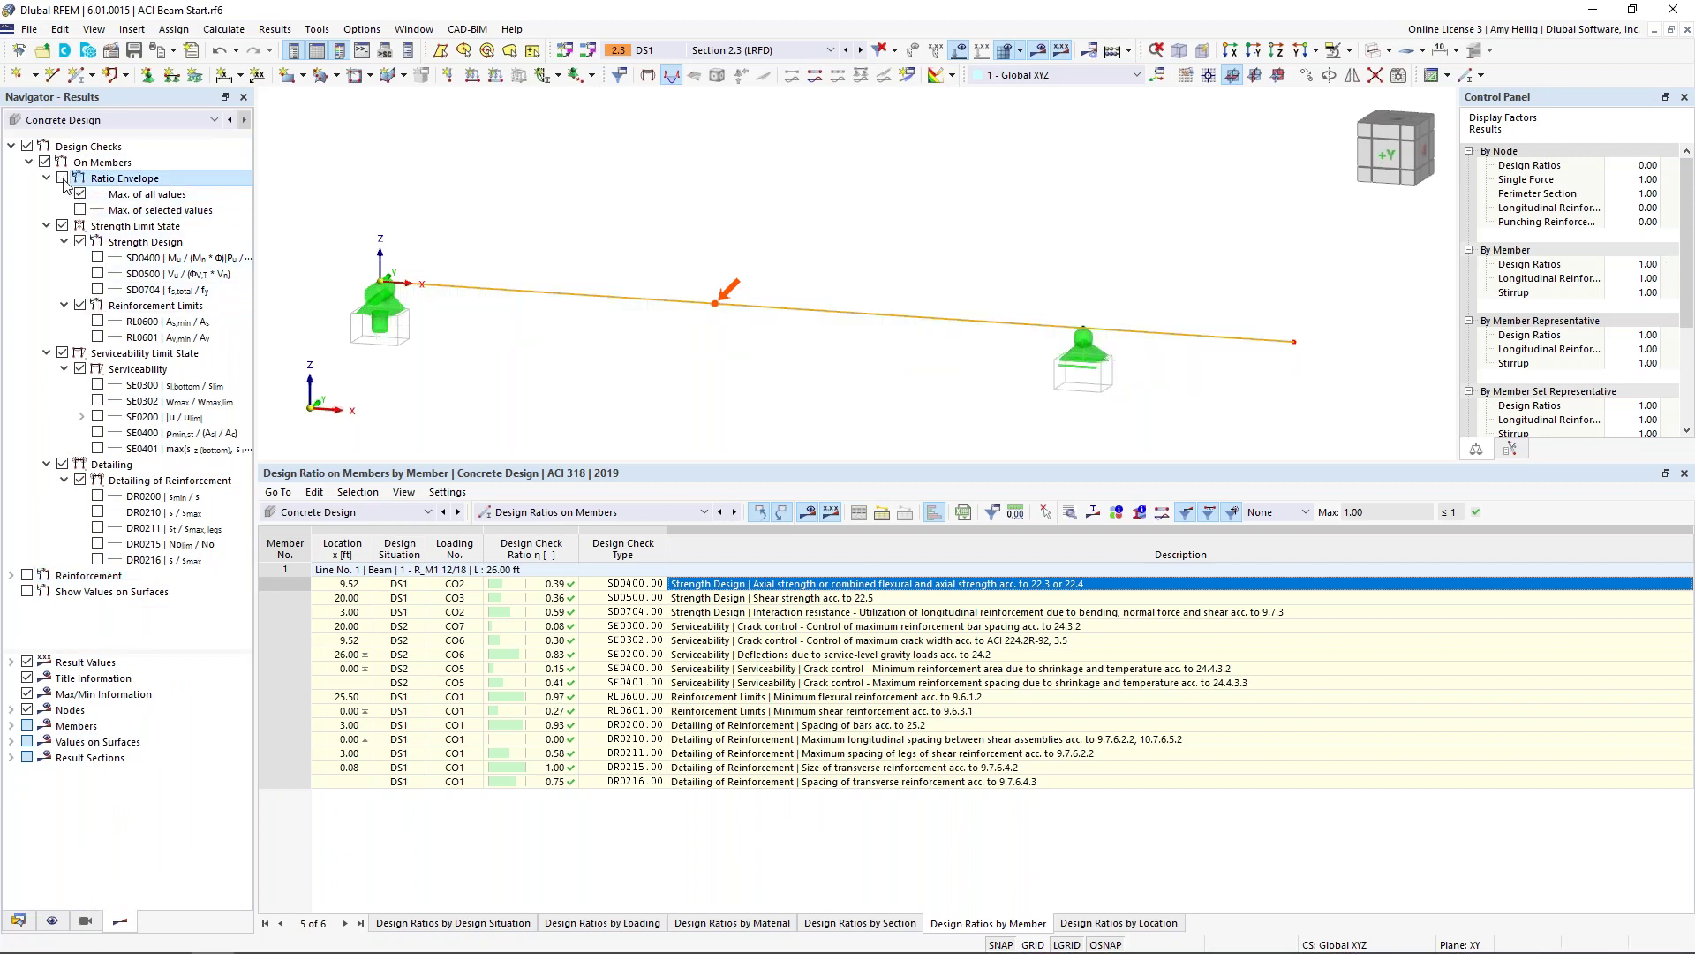
{"action": "left_click", "coordinate": [97, 258]}
{"action": "left_click", "coordinate": [98, 274]}
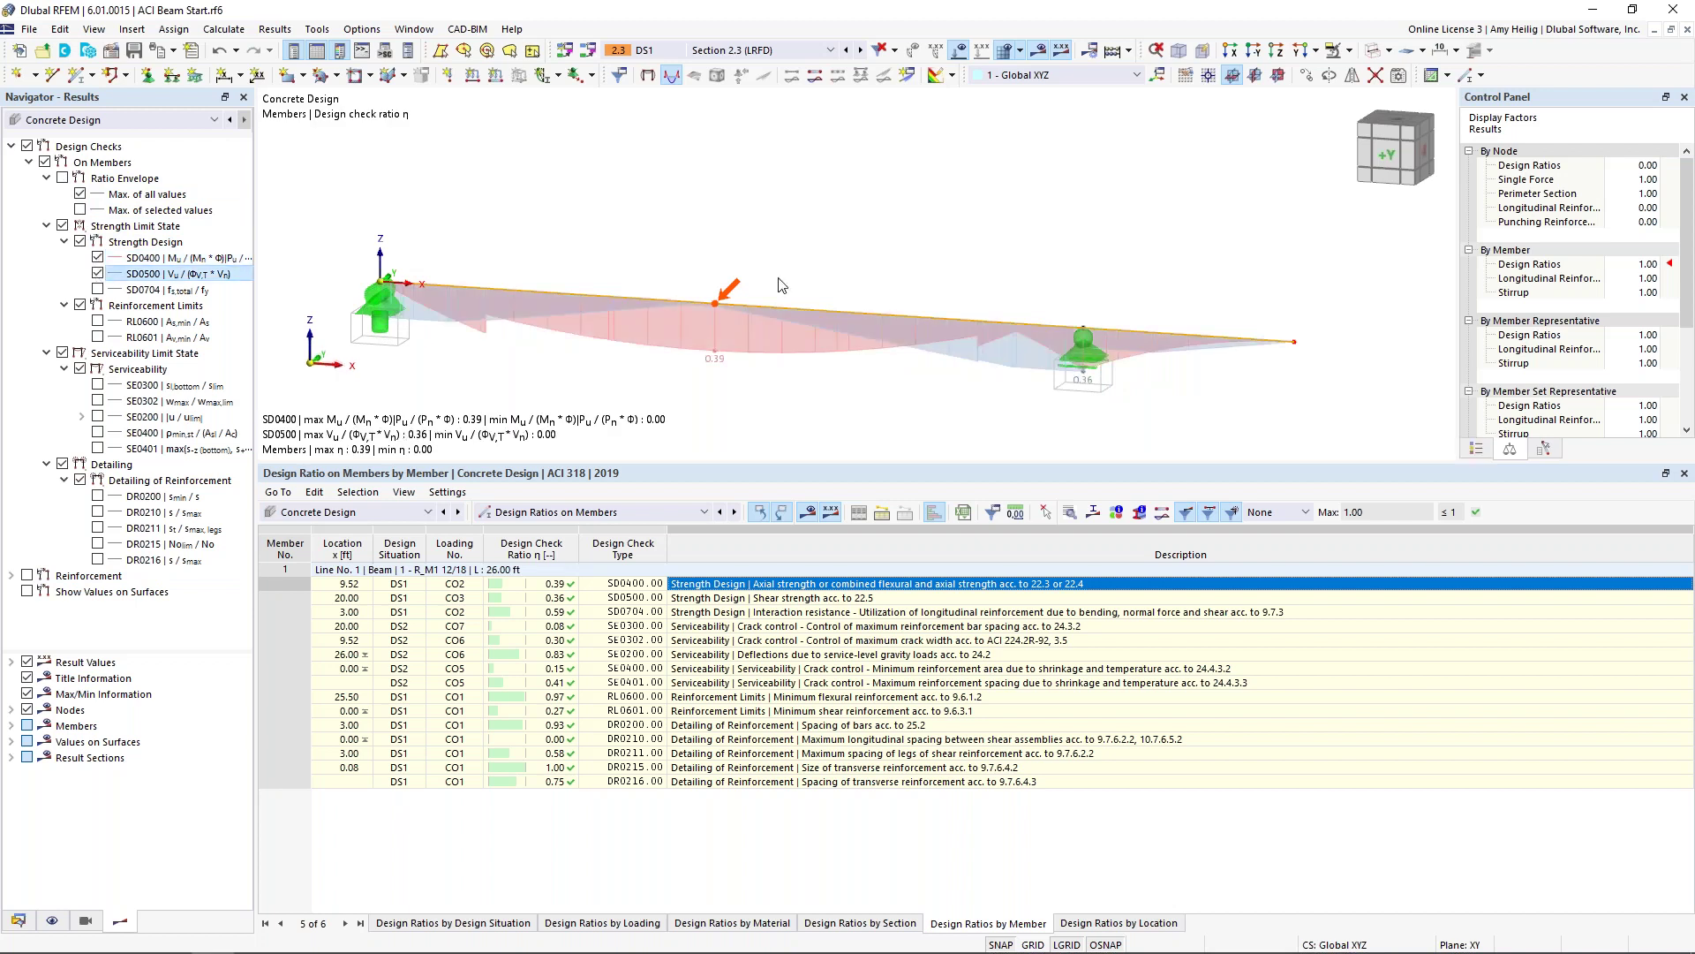
{"action": "left_click", "coordinate": [1476, 448]}
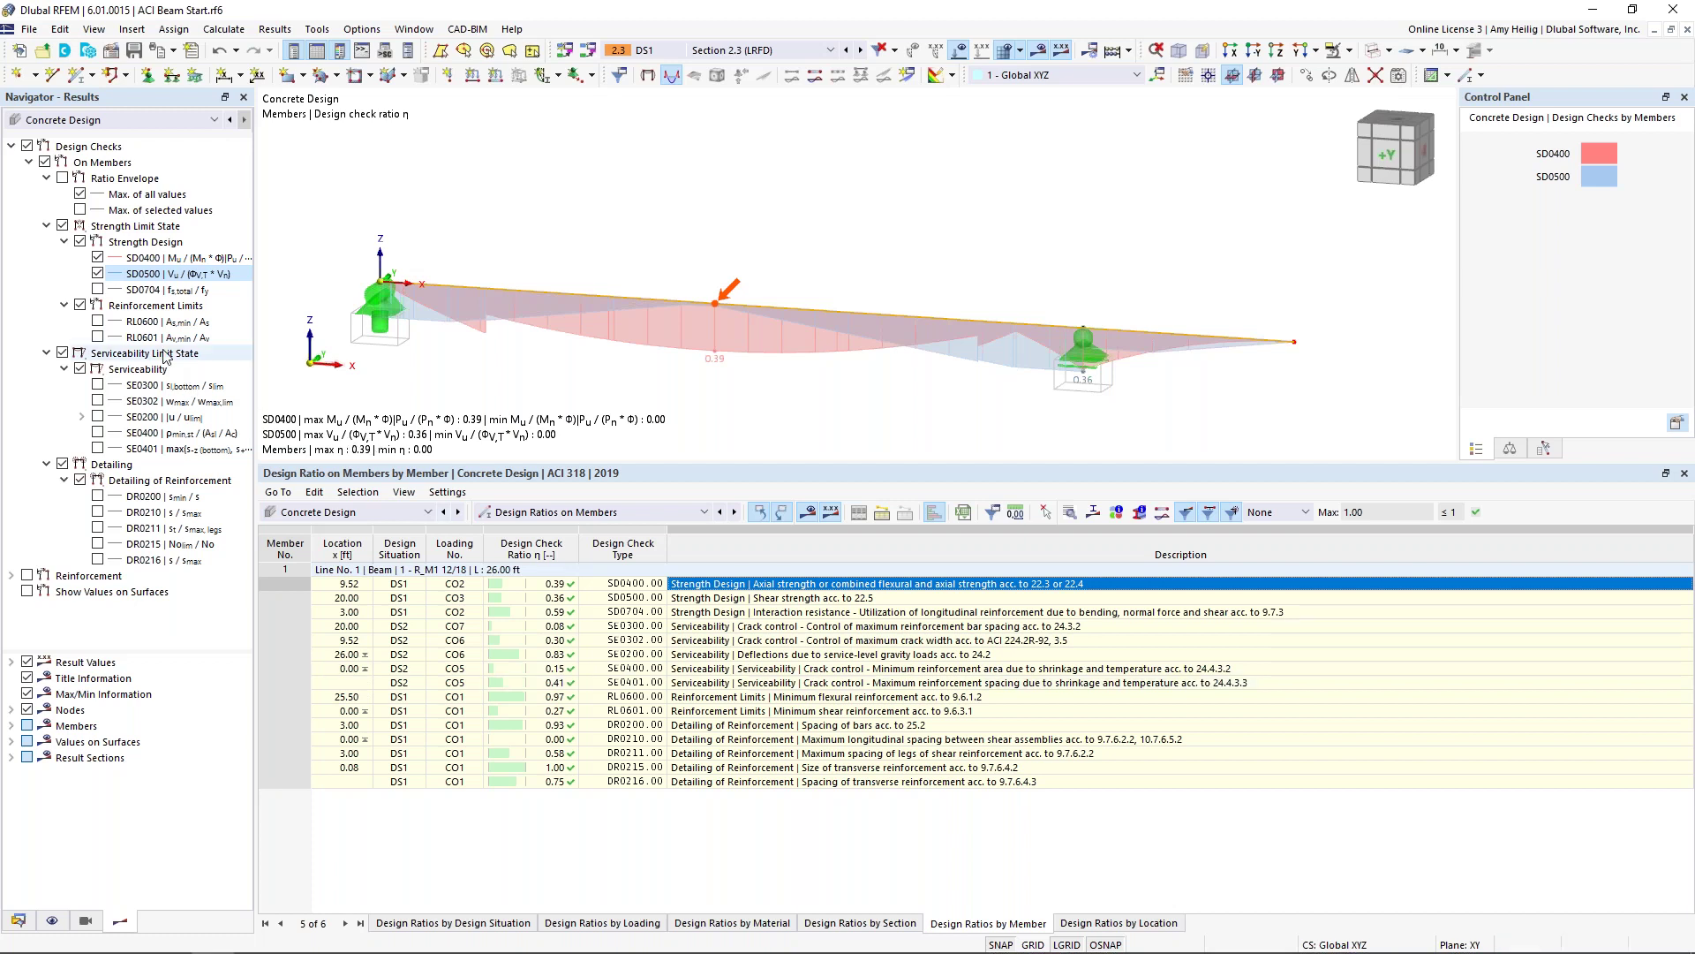
Step: Switch the displayed results from Design Checks to Reinforcement and compare the required and provided longitudinal reinforcement at the beam's bottom (-z)
{"action": "left_click", "coordinate": [30, 164]}
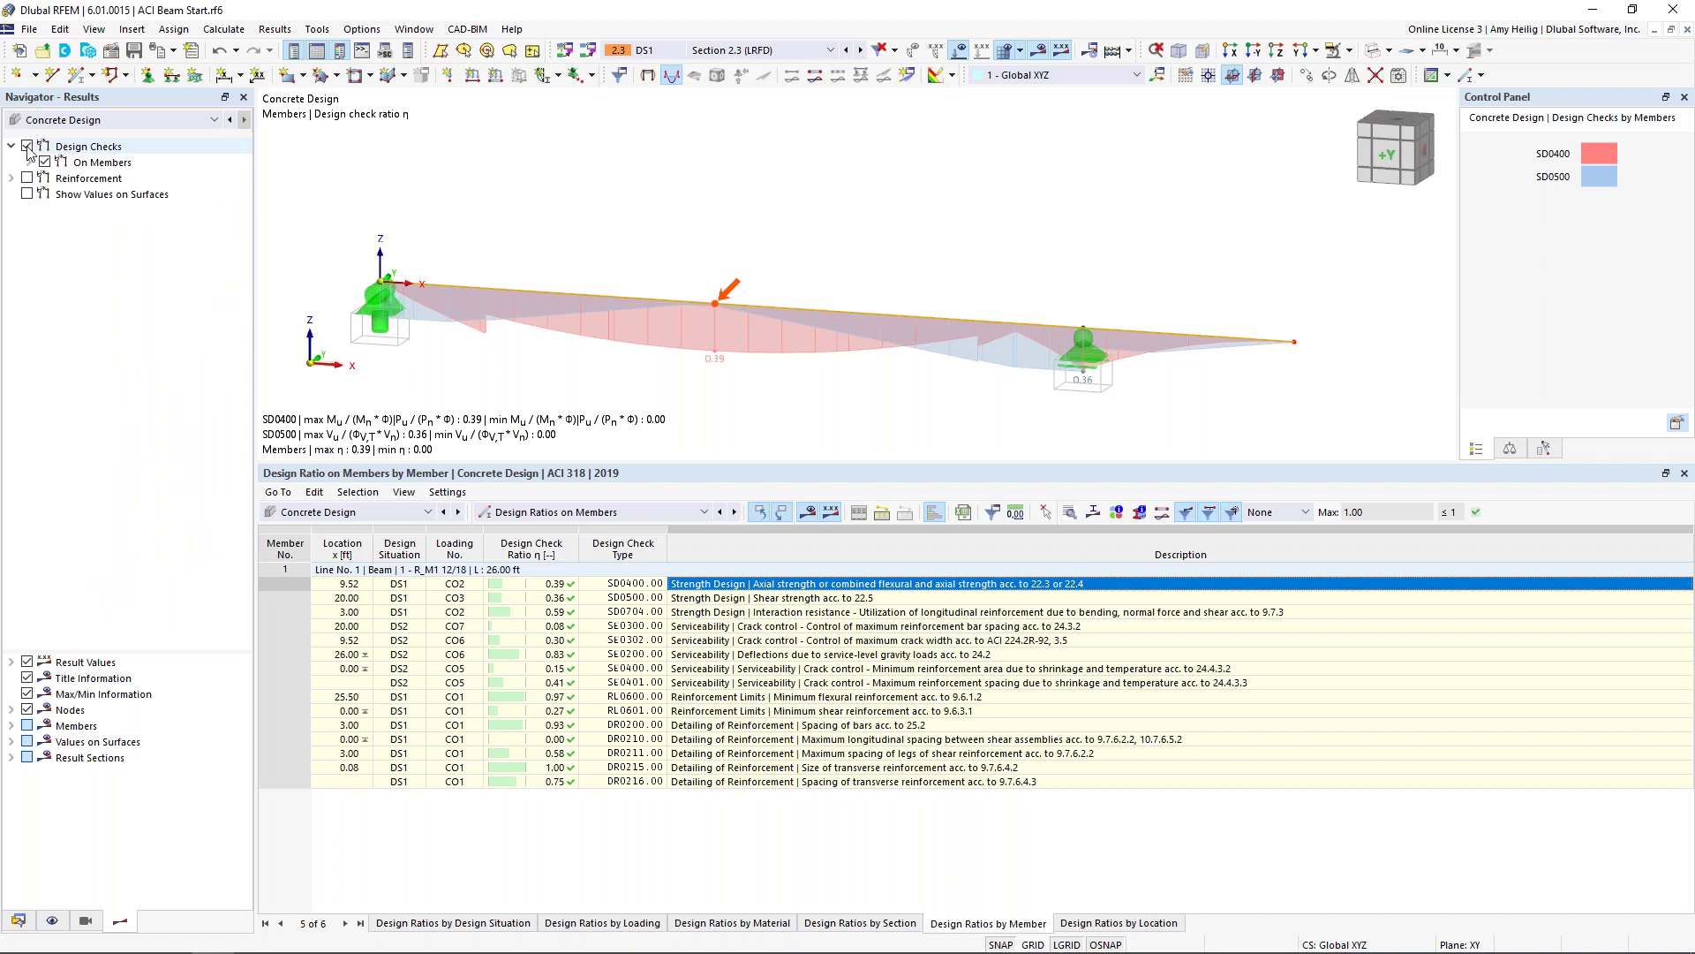
{"action": "left_click", "coordinate": [28, 146]}
{"action": "left_click", "coordinate": [27, 178]}
{"action": "left_click", "coordinate": [11, 177]}
{"action": "left_click", "coordinate": [29, 194]}
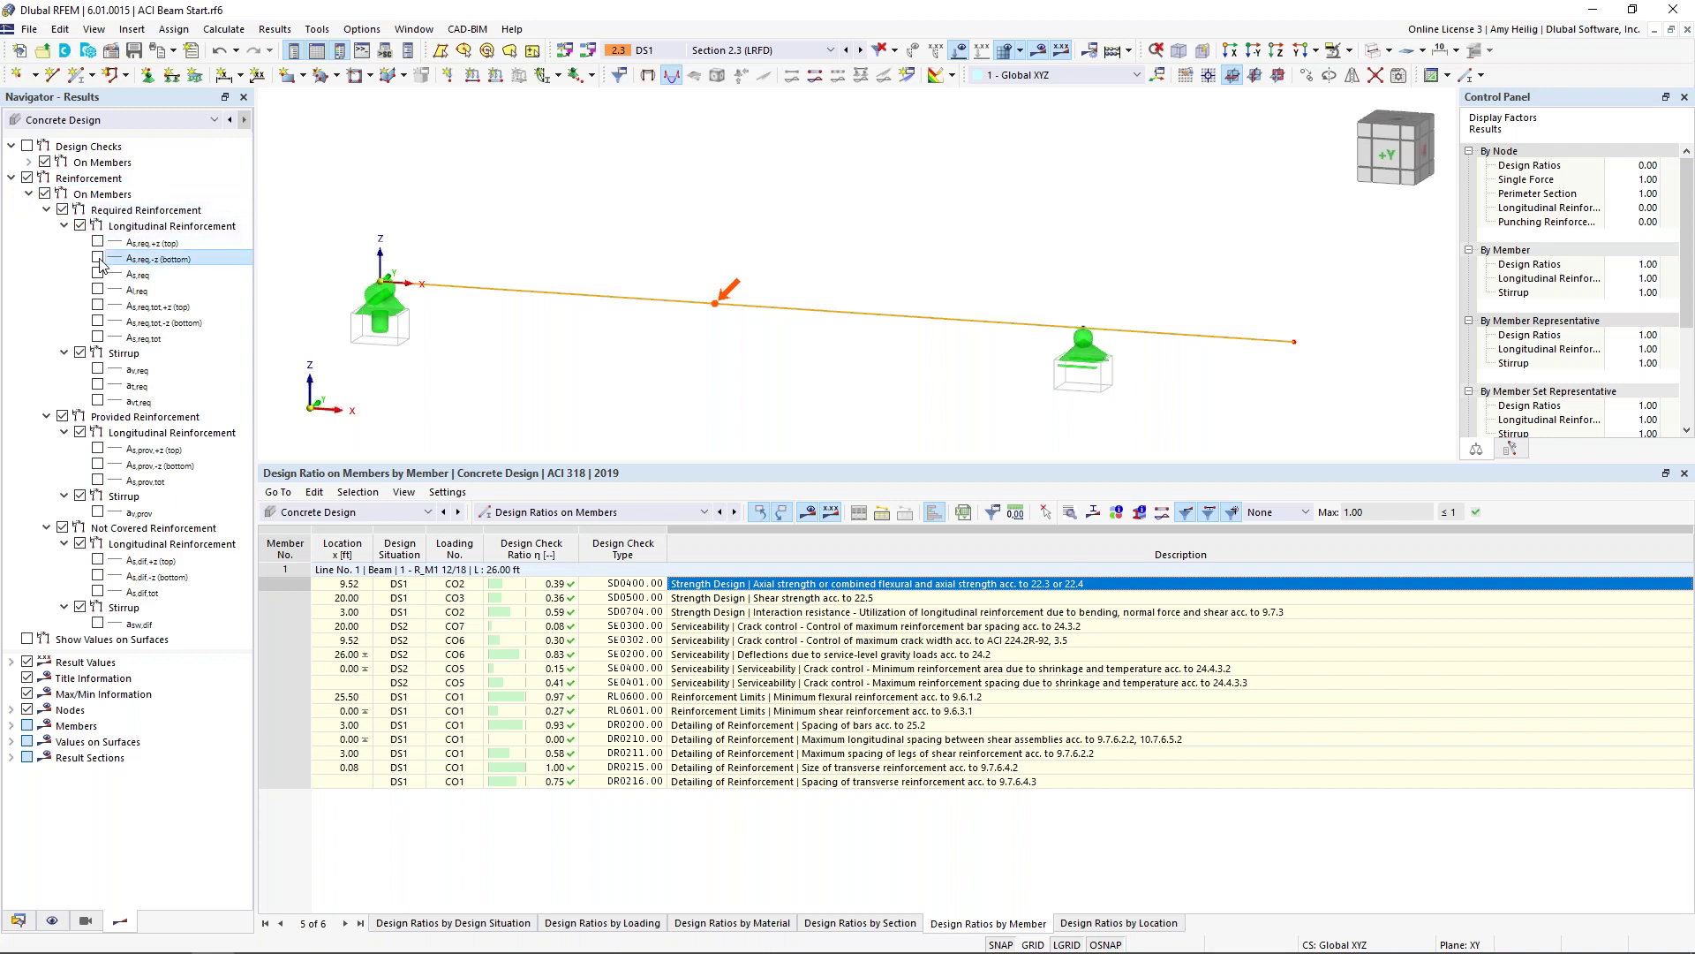
{"action": "left_click", "coordinate": [97, 258]}
{"action": "middle_click_drag", "start_coordinate": [693, 367], "coordinate": [785, 330]}
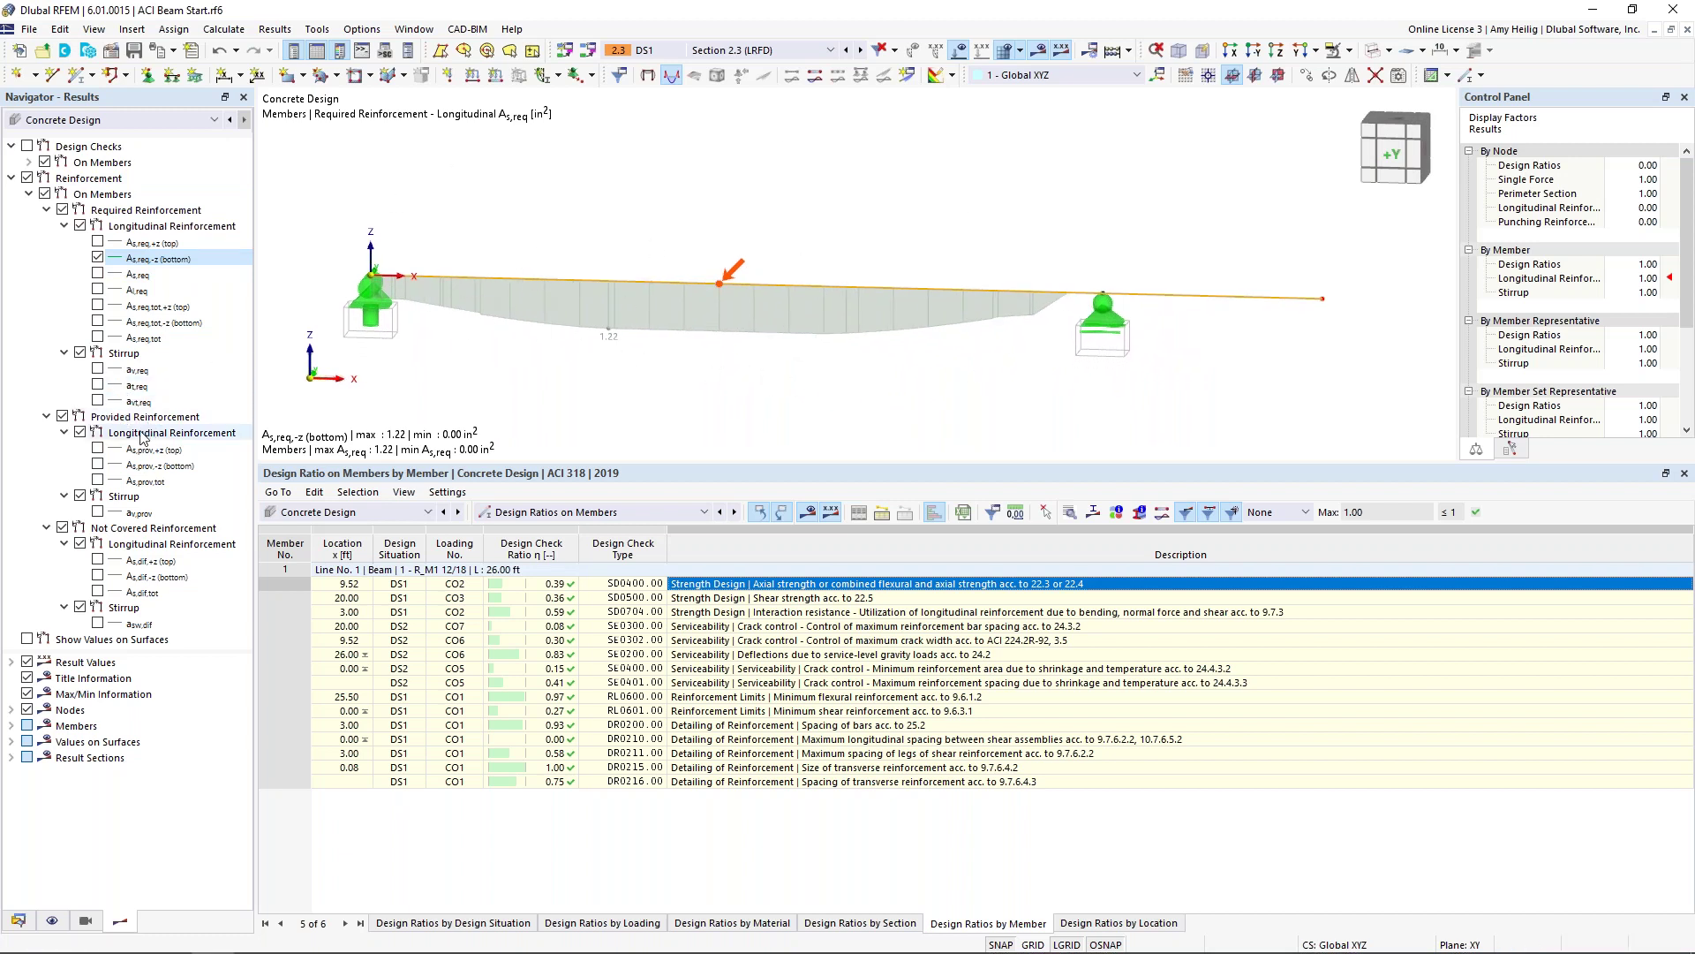
{"action": "left_click", "coordinate": [166, 466]}
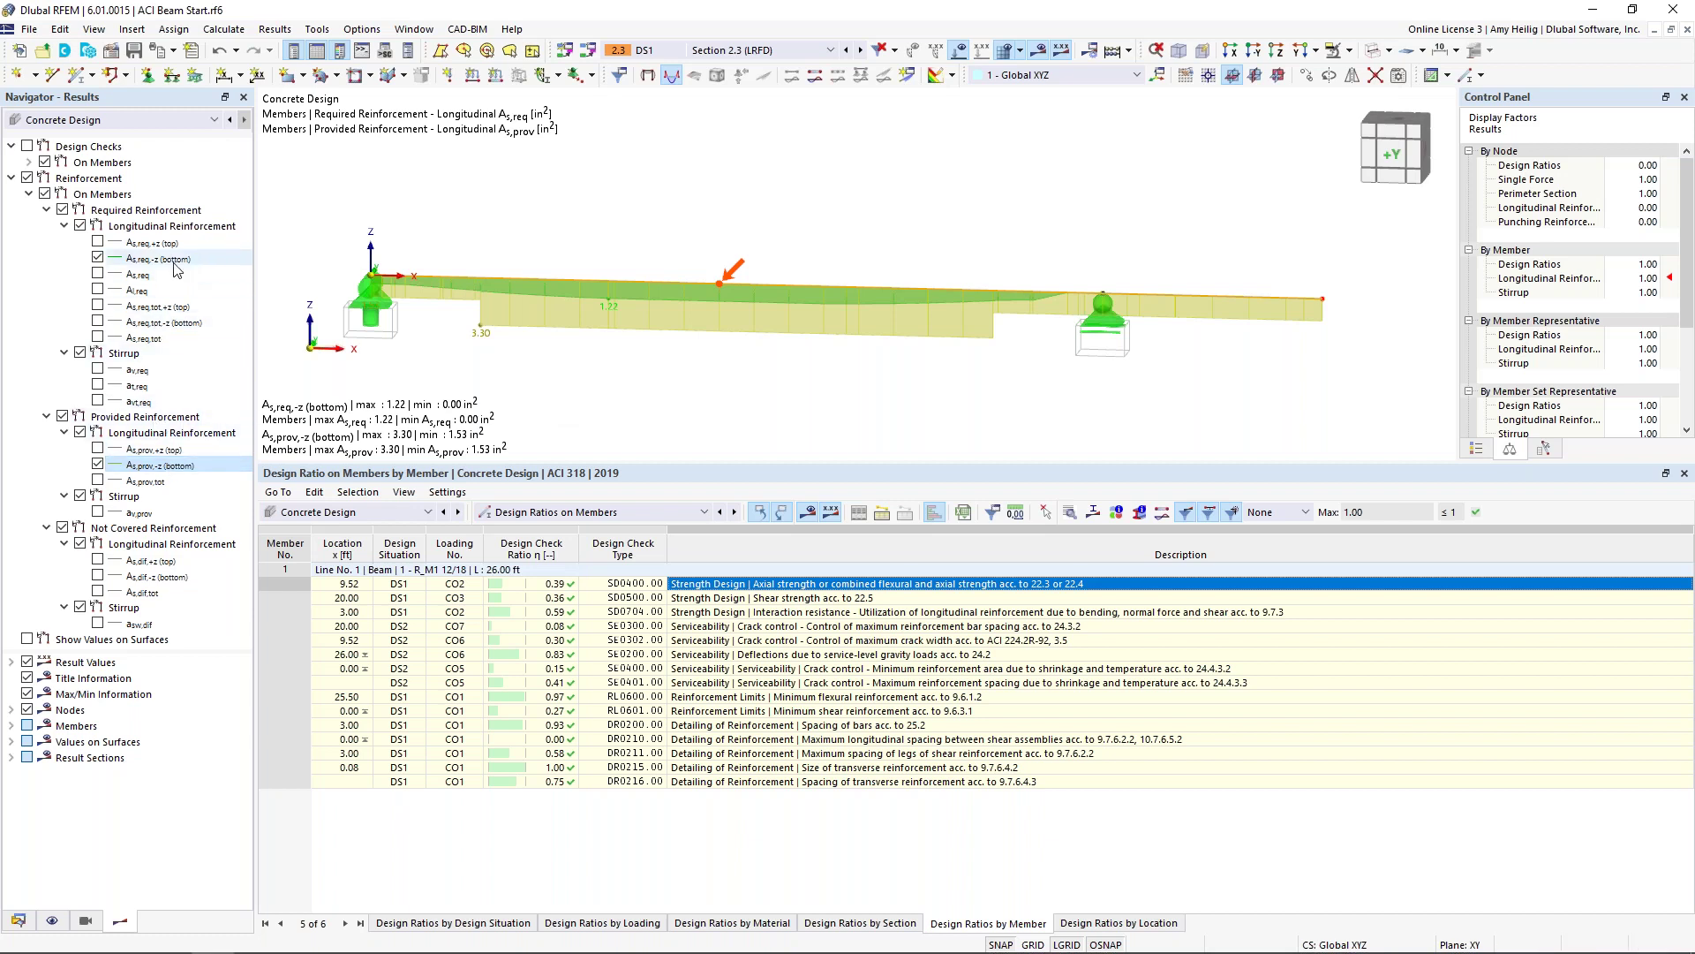
Step: Replace the bottom reinforcement diagrams with the required and provided longitudinal reinforcement at the beam's top (+z)
{"action": "left_click", "coordinate": [97, 257]}
{"action": "left_click", "coordinate": [97, 463]}
{"action": "left_click", "coordinate": [97, 241]}
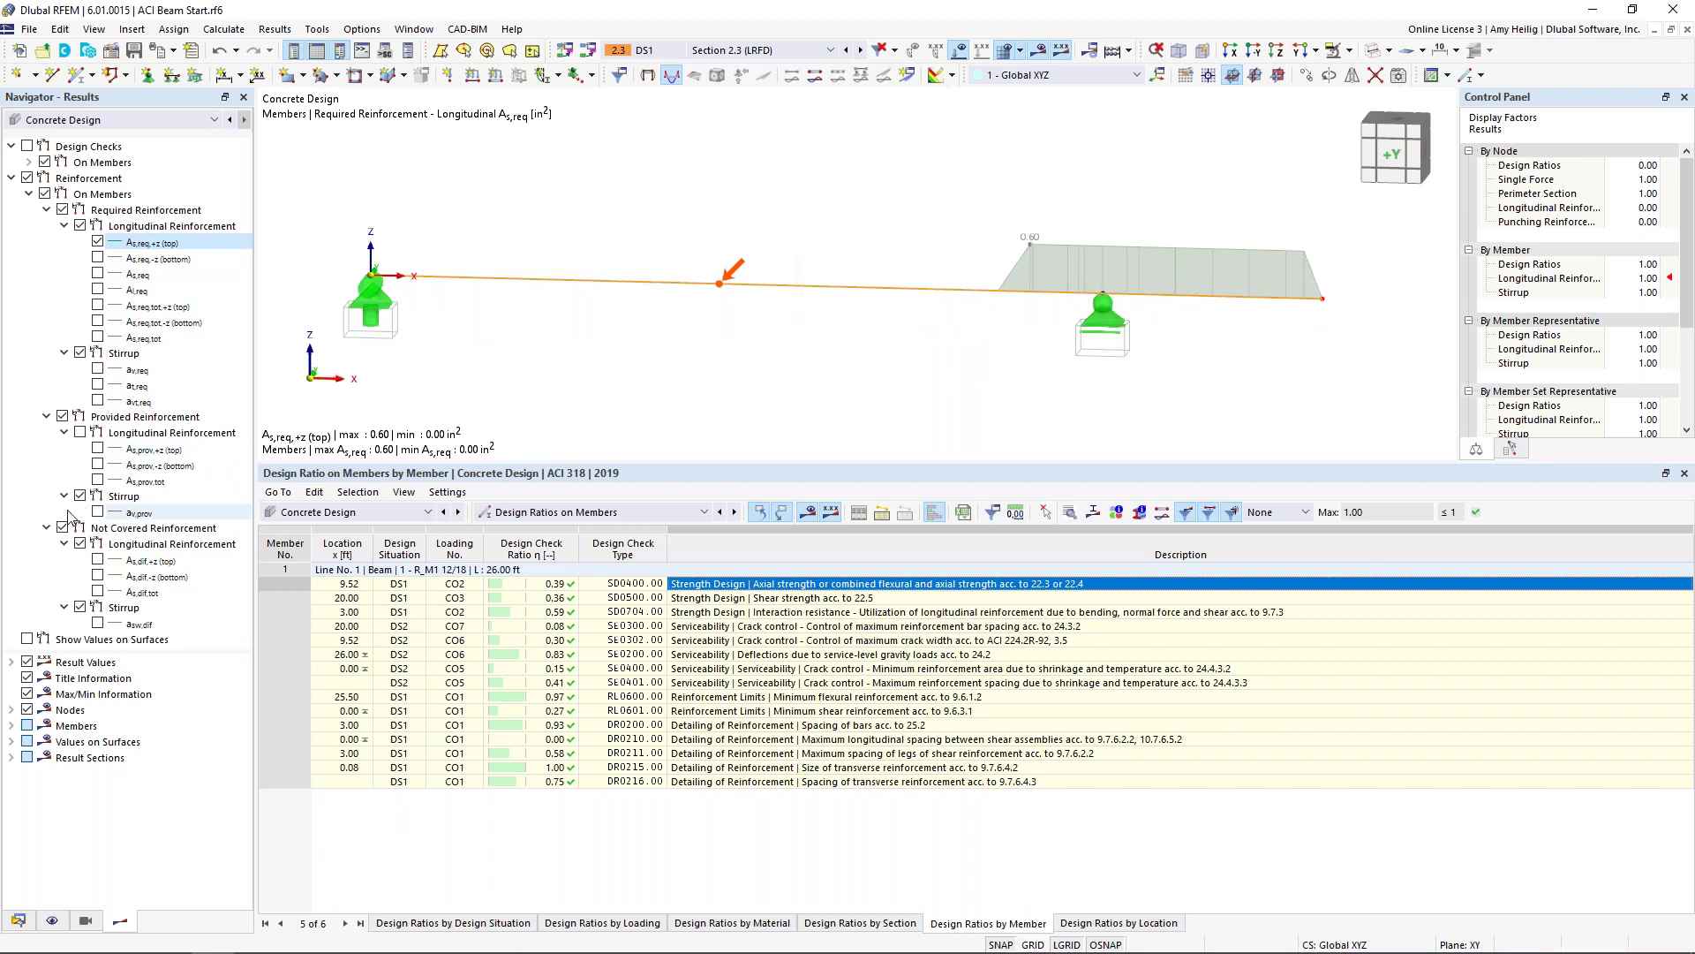
{"action": "left_click", "coordinate": [97, 449]}
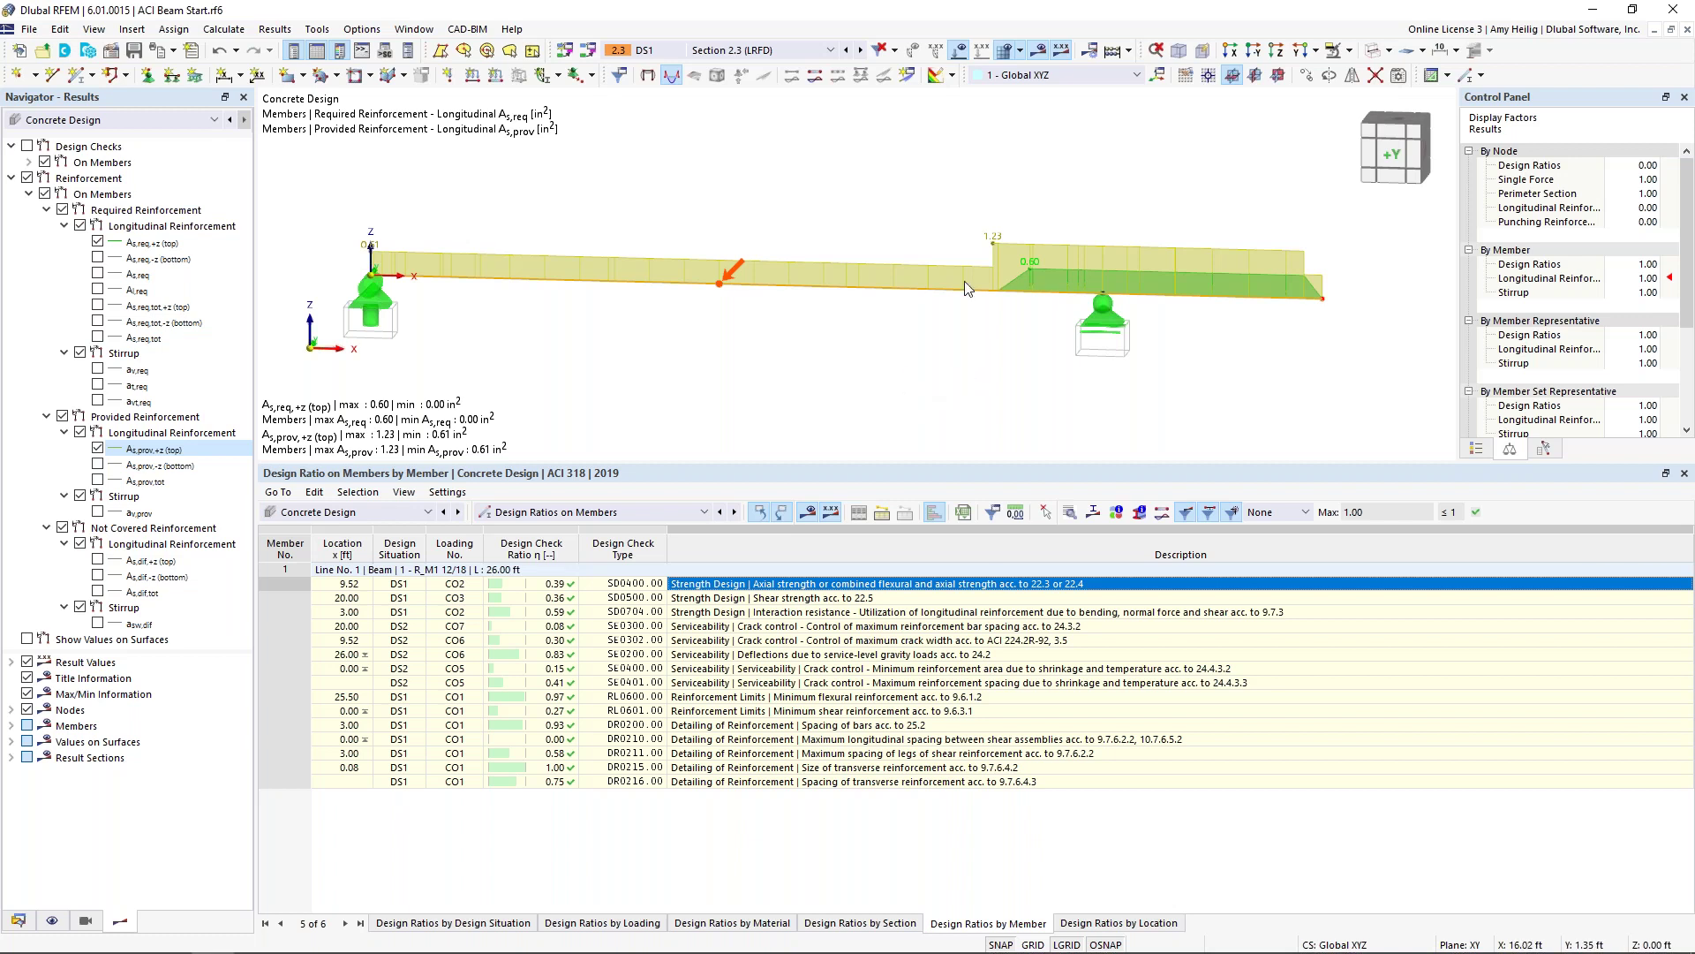
Step: Switch to the ACI Surface Start.rf6 model, enlarge its graphics area and bring the whole structure into view
{"action": "left_click", "coordinate": [414, 29]}
{"action": "left_click", "coordinate": [470, 256]}
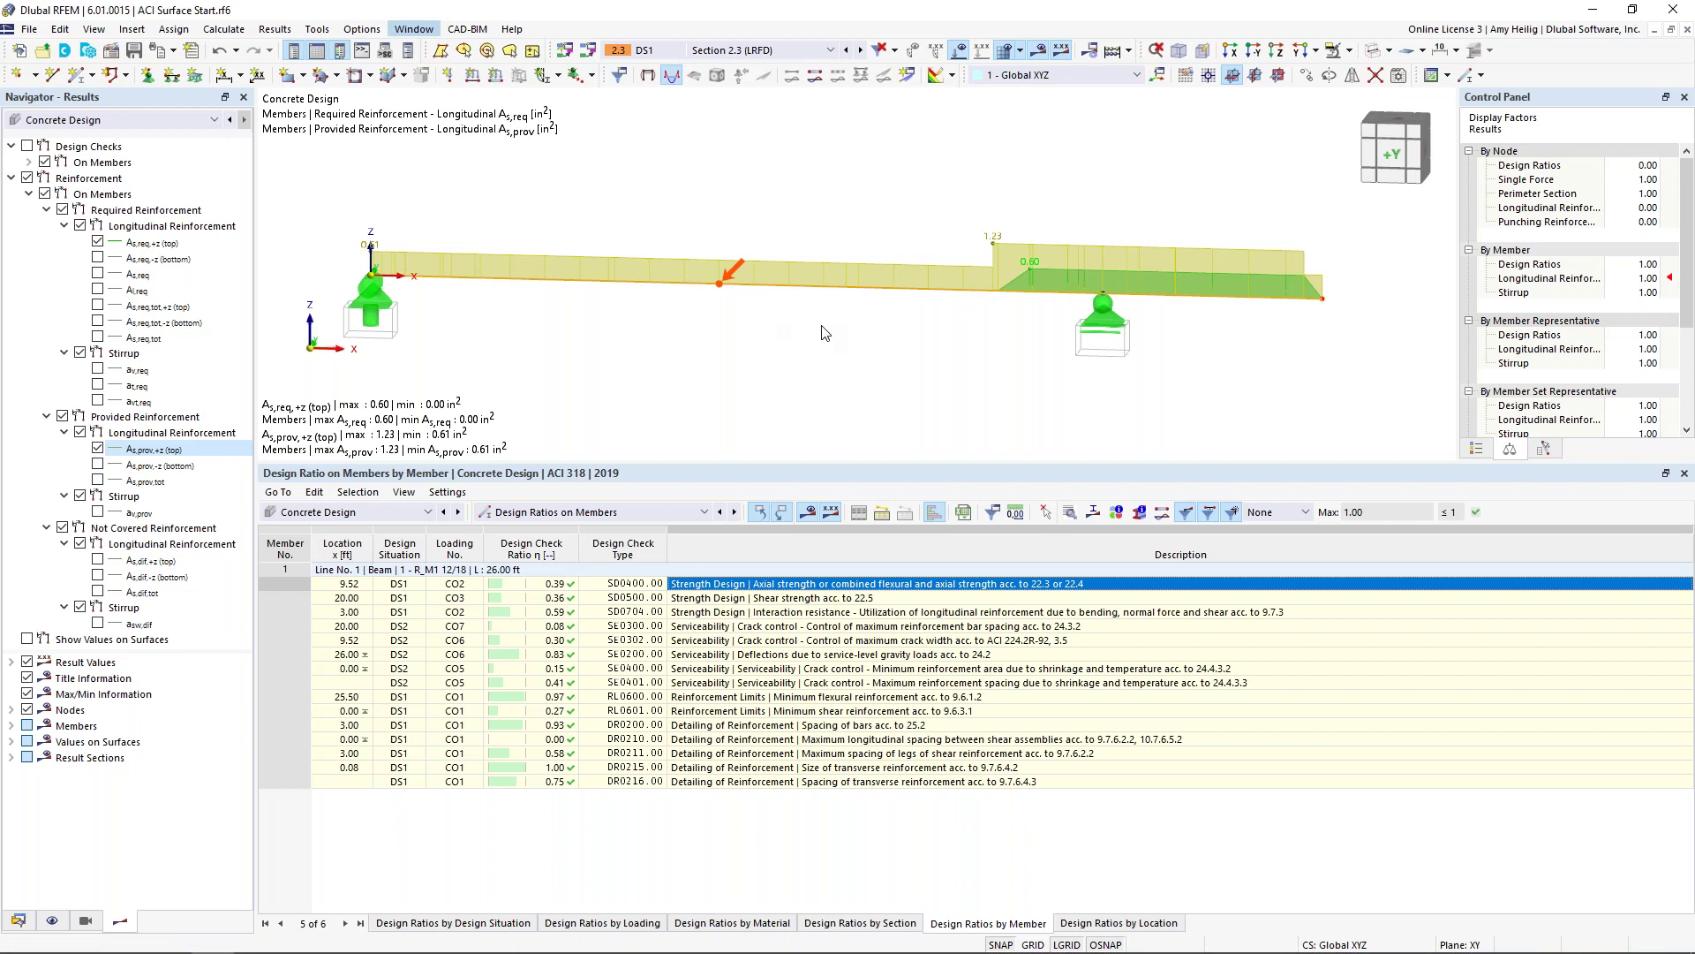
{"action": "left_click_drag", "start_coordinate": [825, 463], "coordinate": [855, 668]}
{"action": "middle_click_drag", "start_coordinate": [892, 603], "coordinate": [855, 574], "text": "ctrl"}
{"action": "scroll", "coordinate": [854, 576], "scroll_direction": "up", "scroll_amount": 3}
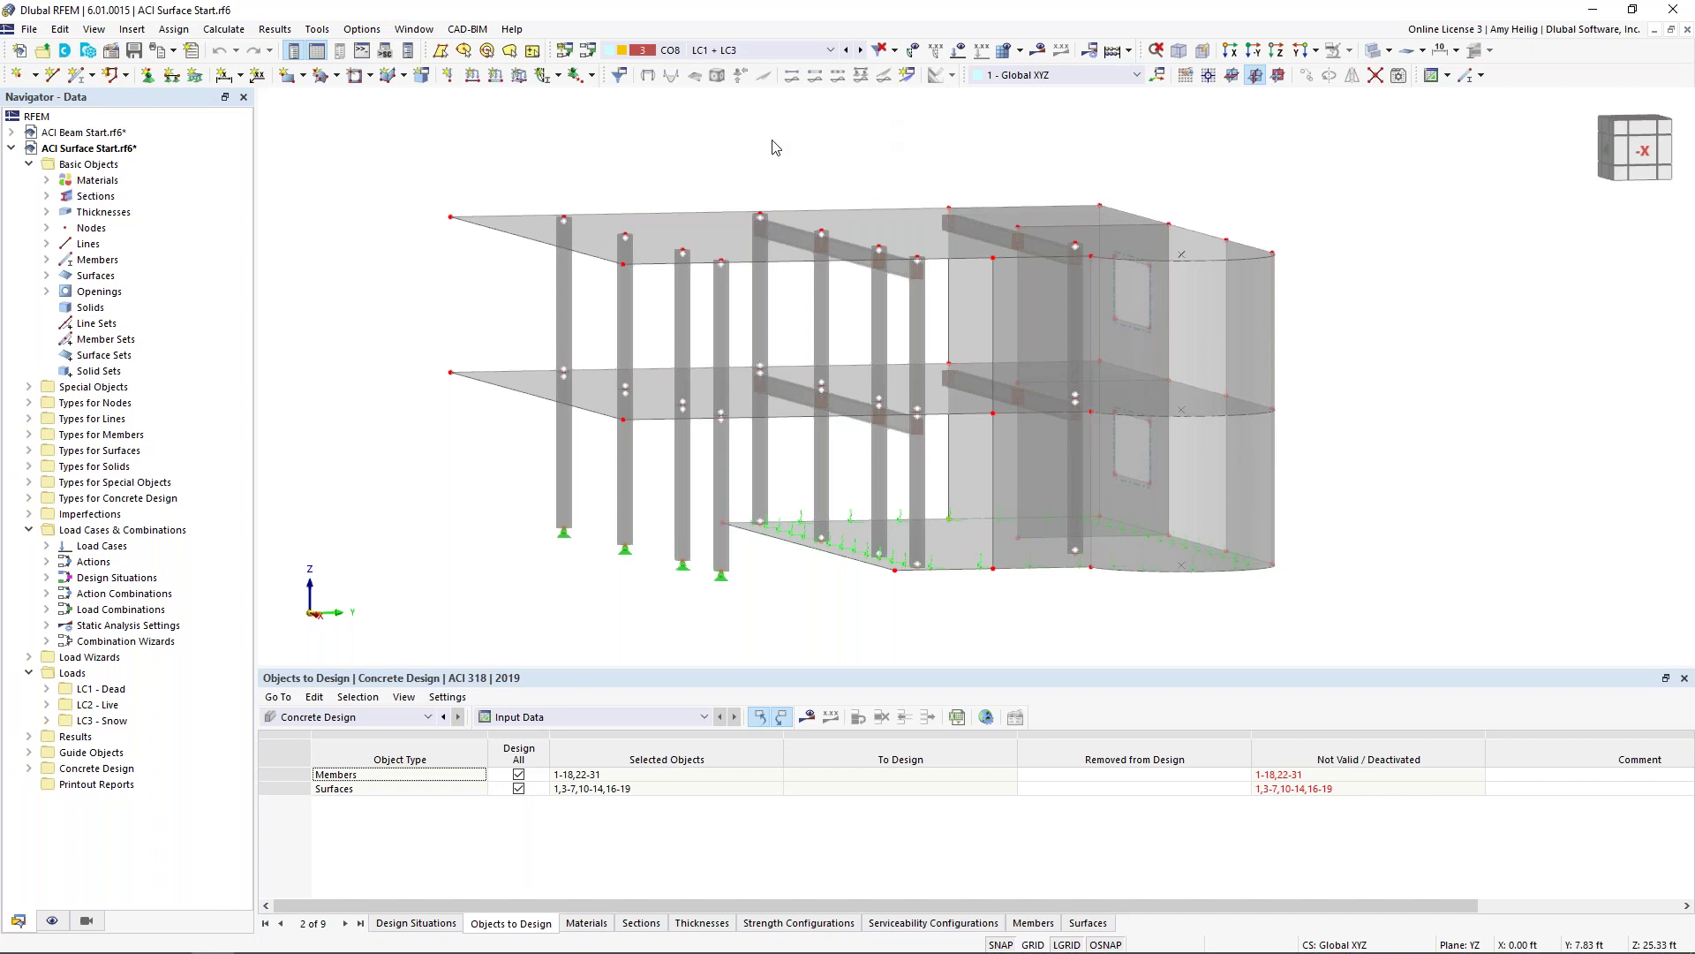
Step: Open Structure Modification 1 from the combination wizard of design situation DS1 and examine its full member stiffness modification entries for columns and beams
{"action": "left_click", "coordinate": [592, 56]}
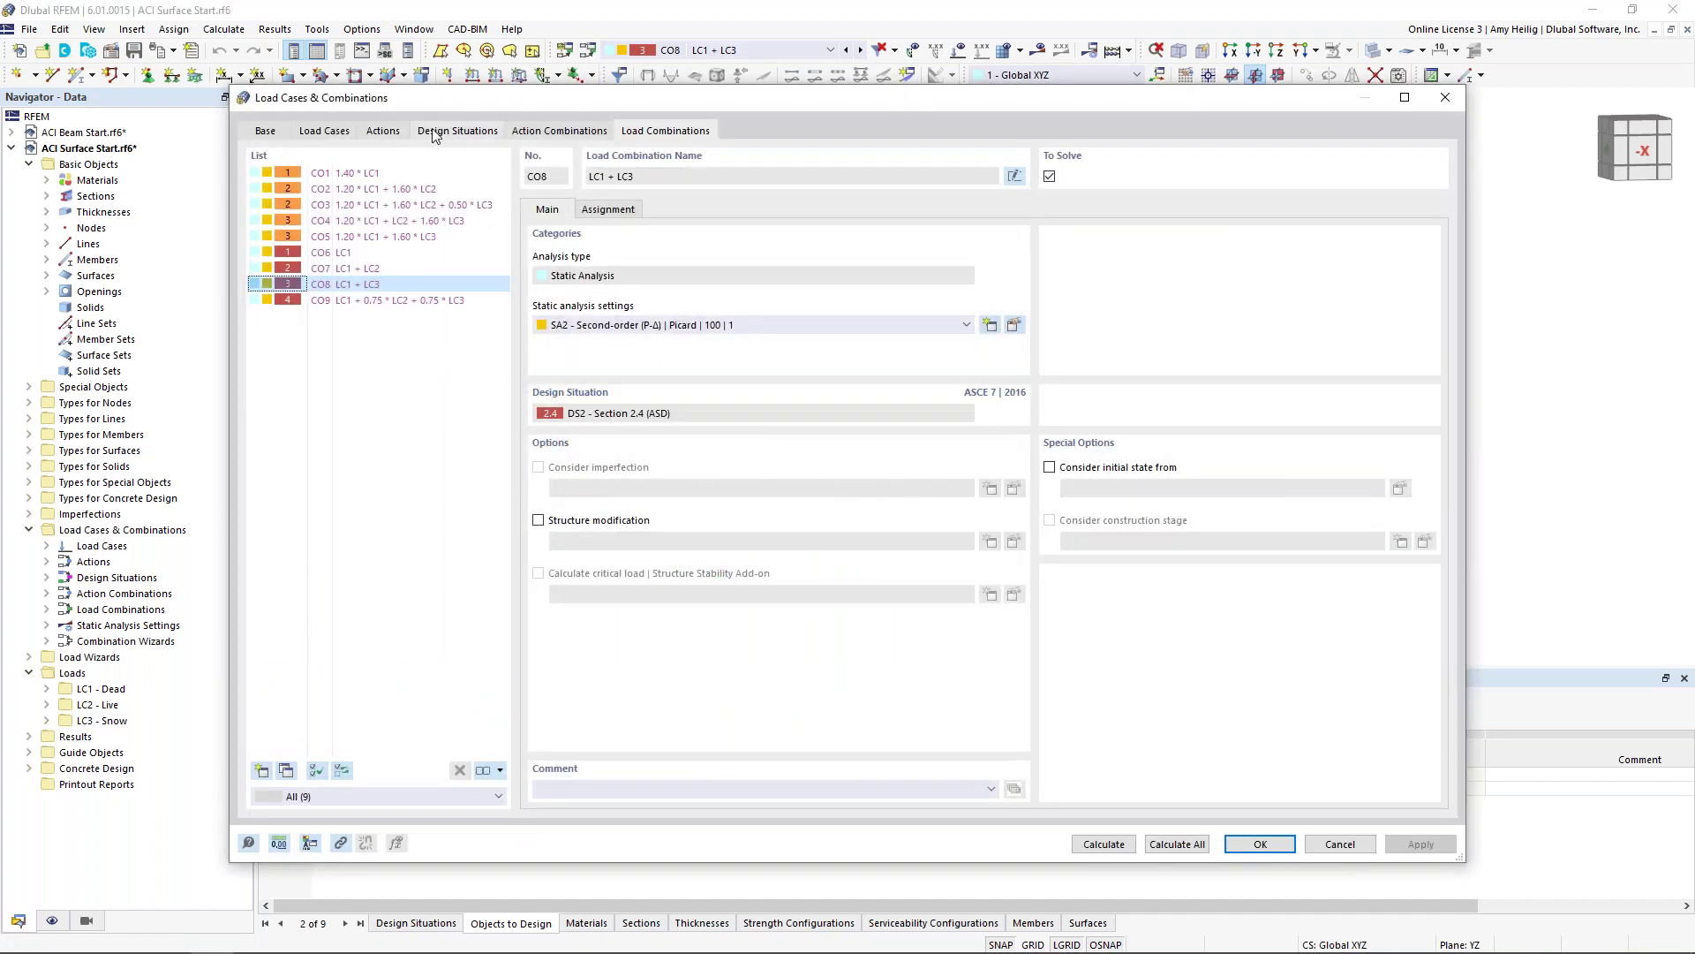
{"action": "left_click", "coordinate": [434, 133]}
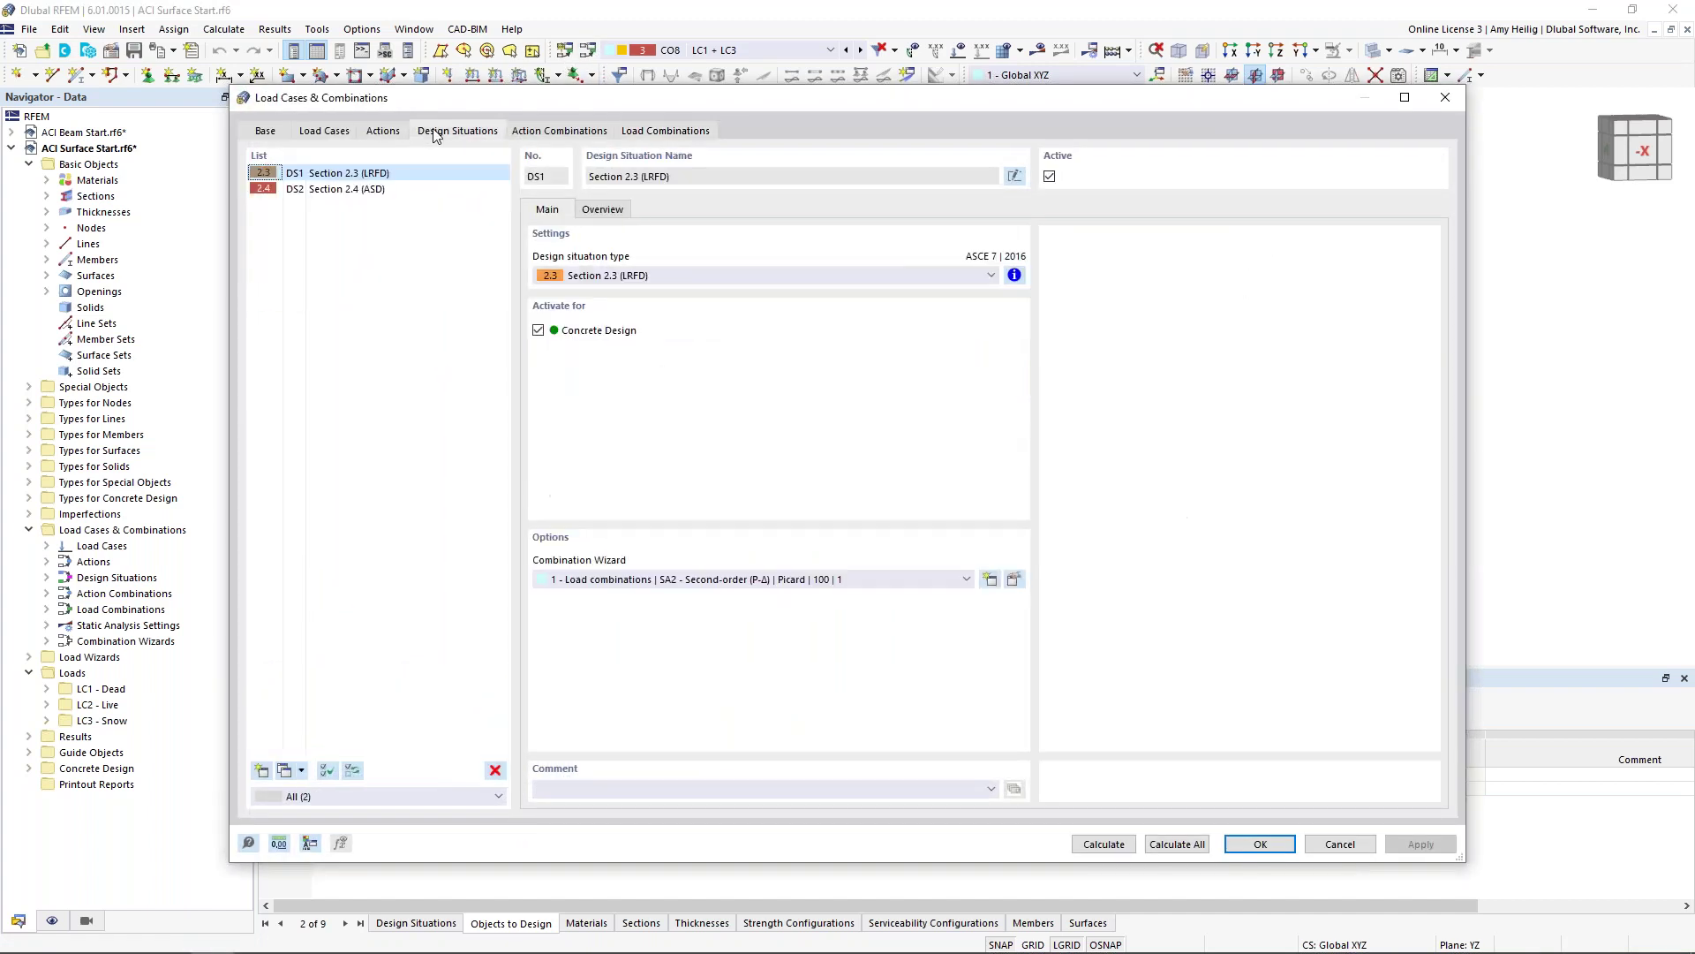
{"action": "left_click", "coordinate": [397, 189]}
{"action": "left_click", "coordinate": [399, 176]}
{"action": "left_click", "coordinate": [1014, 579]}
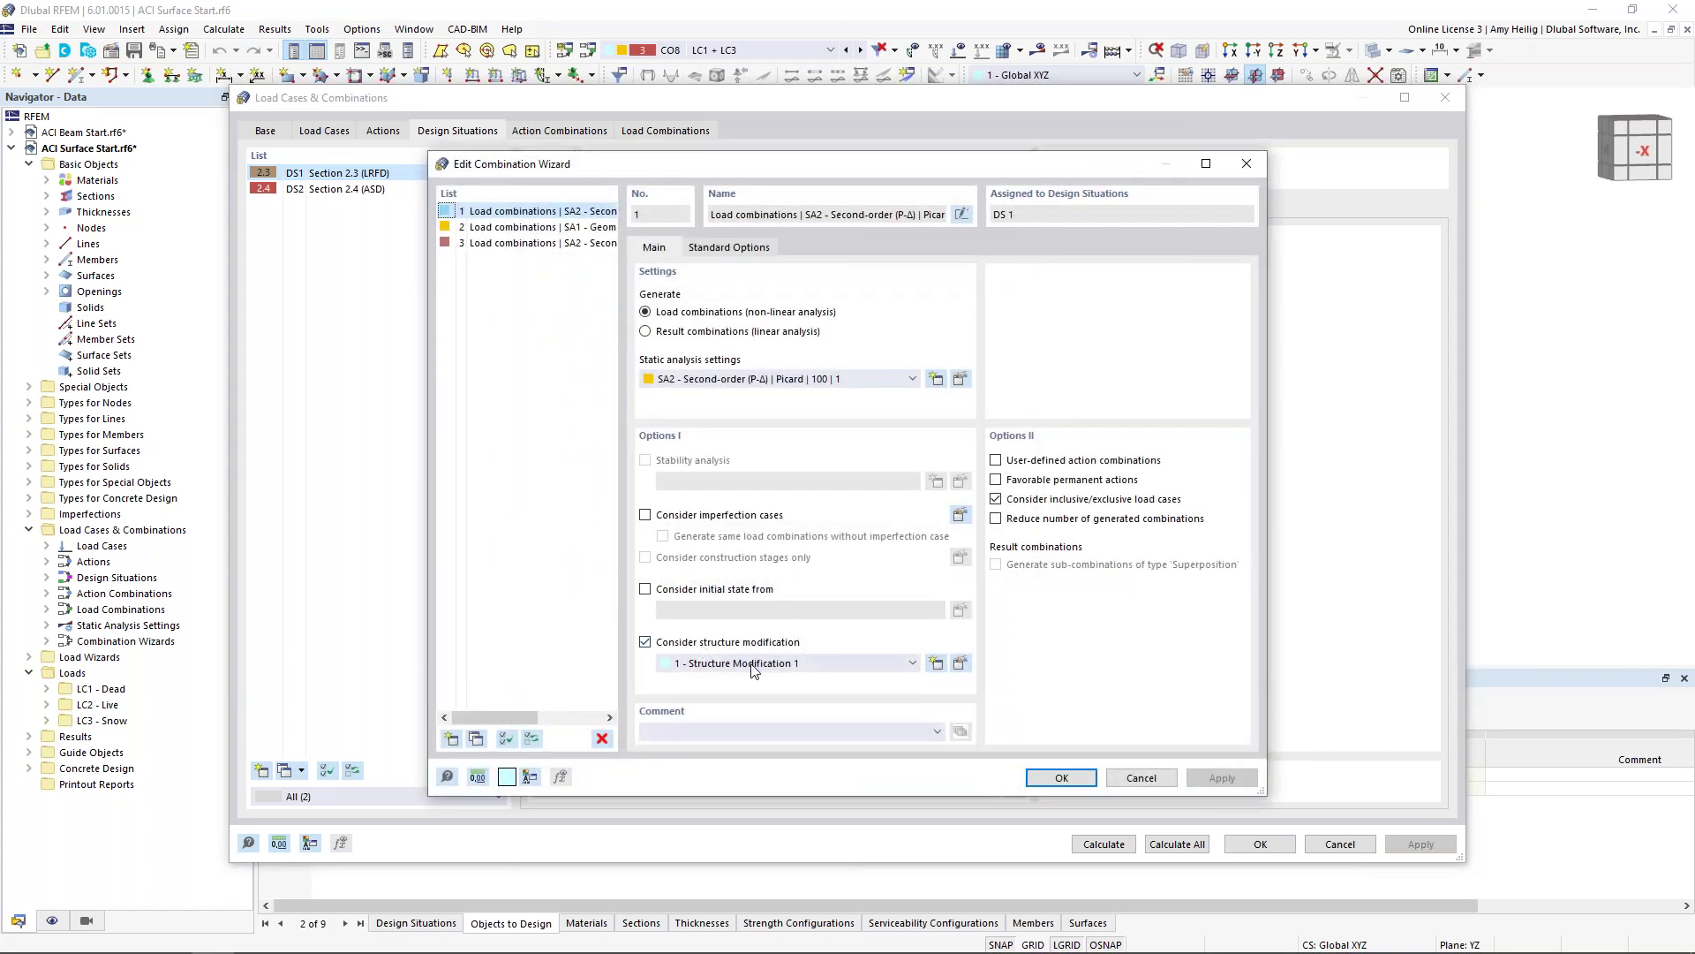
{"action": "left_click", "coordinate": [961, 664]}
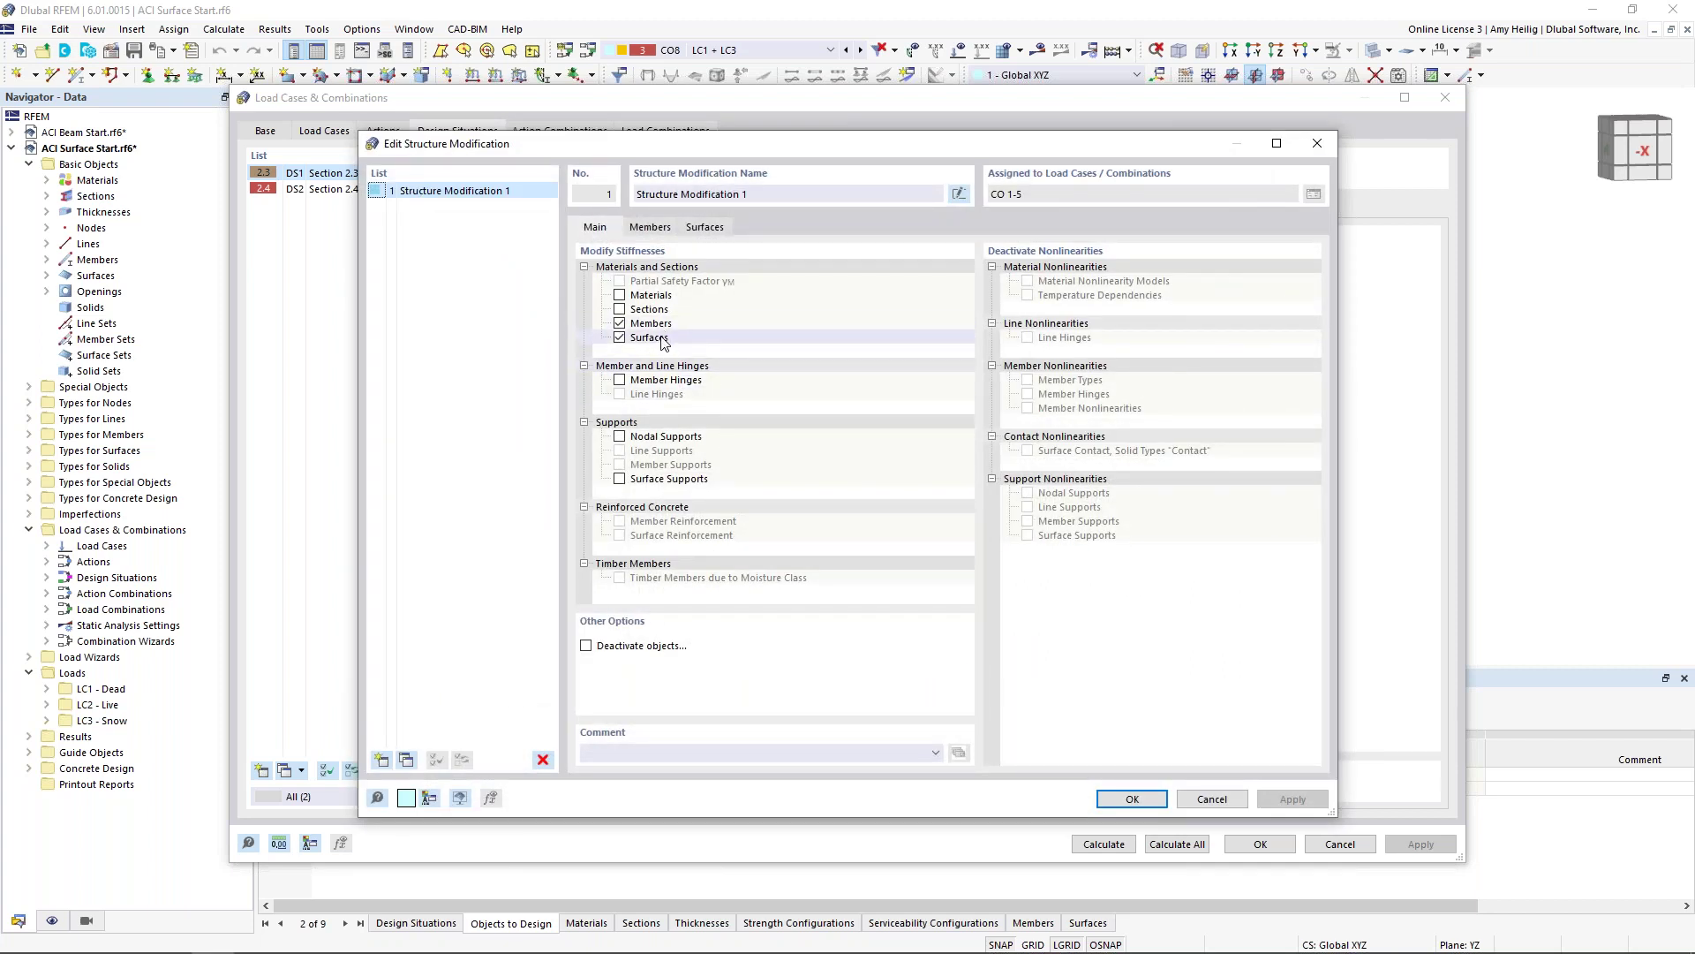
{"action": "left_click", "coordinate": [647, 227]}
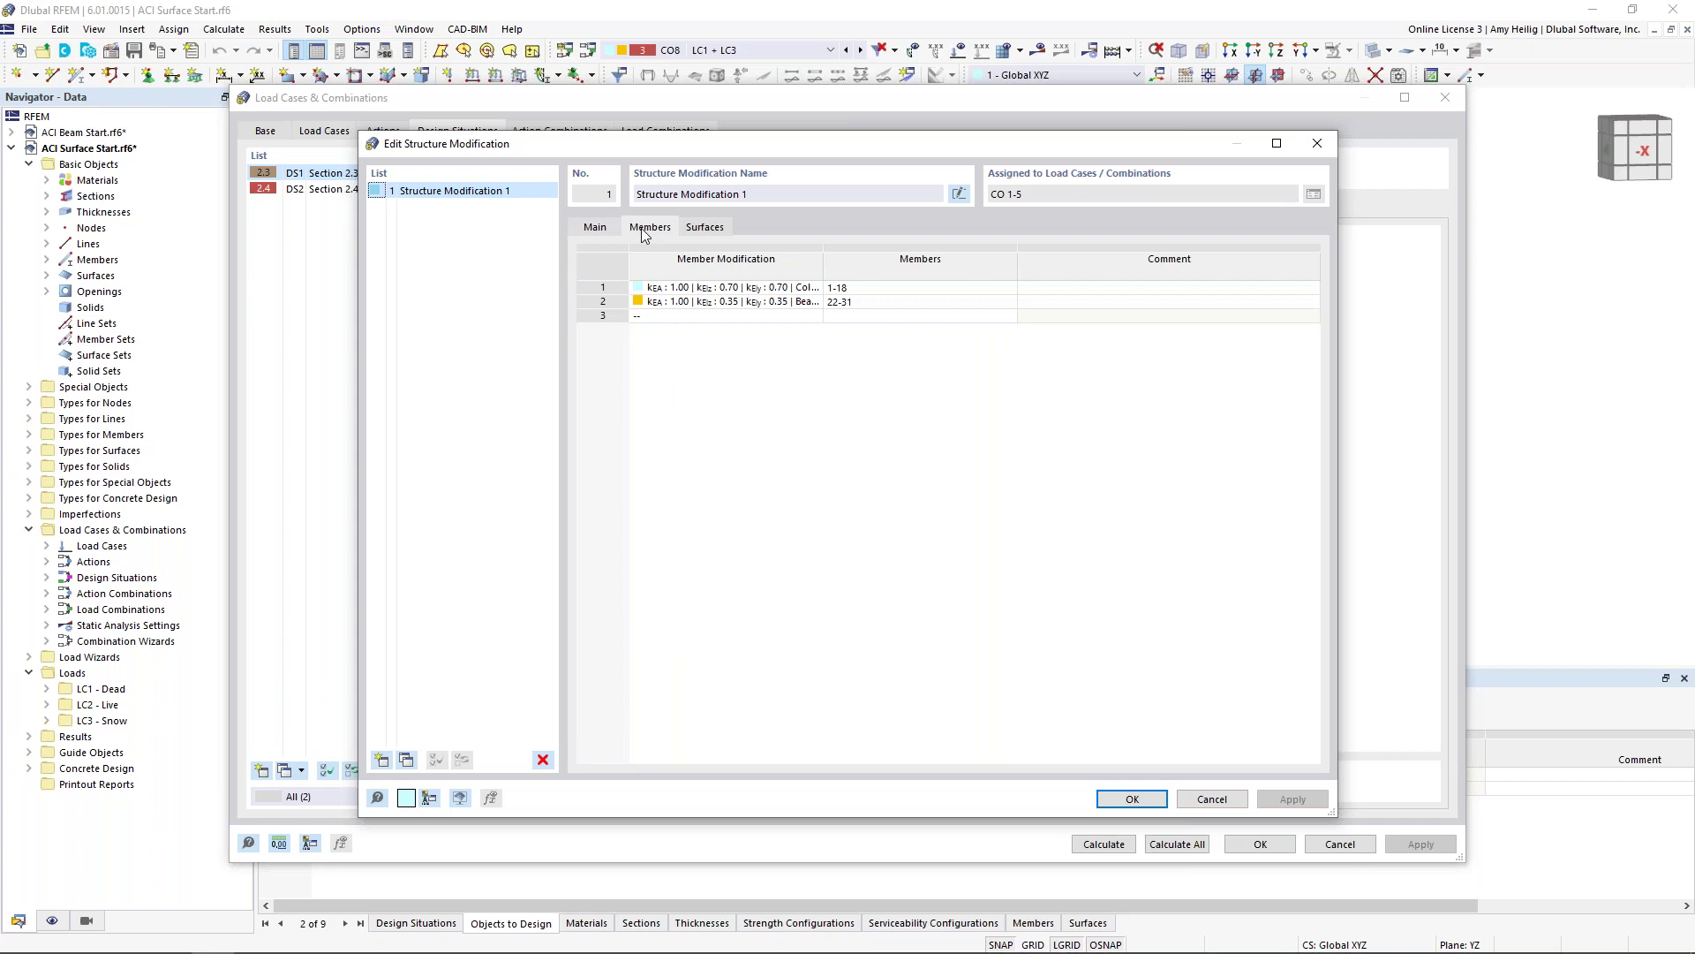
{"action": "left_click_drag", "start_coordinate": [827, 267], "coordinate": [1033, 269]}
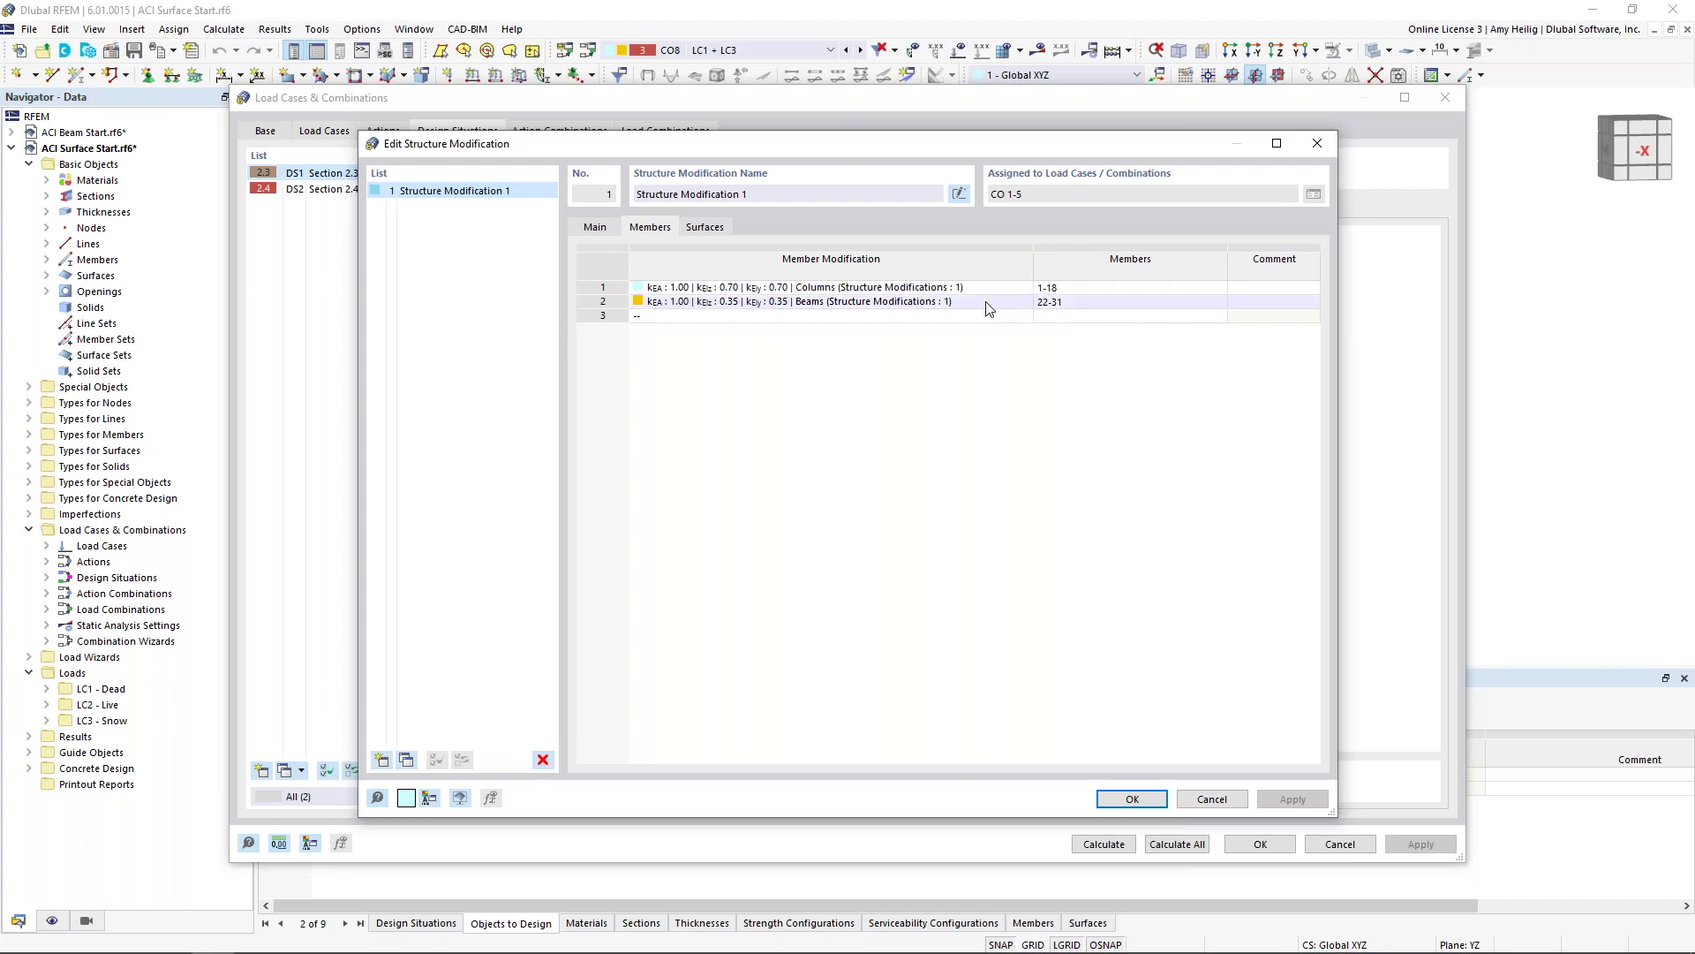
Step: Examine the full surface stiffness modification entries and open the available choices for the flat plates and flat slabs entry
{"action": "left_click", "coordinate": [717, 229]}
{"action": "left_click_drag", "start_coordinate": [822, 264], "coordinate": [995, 265]}
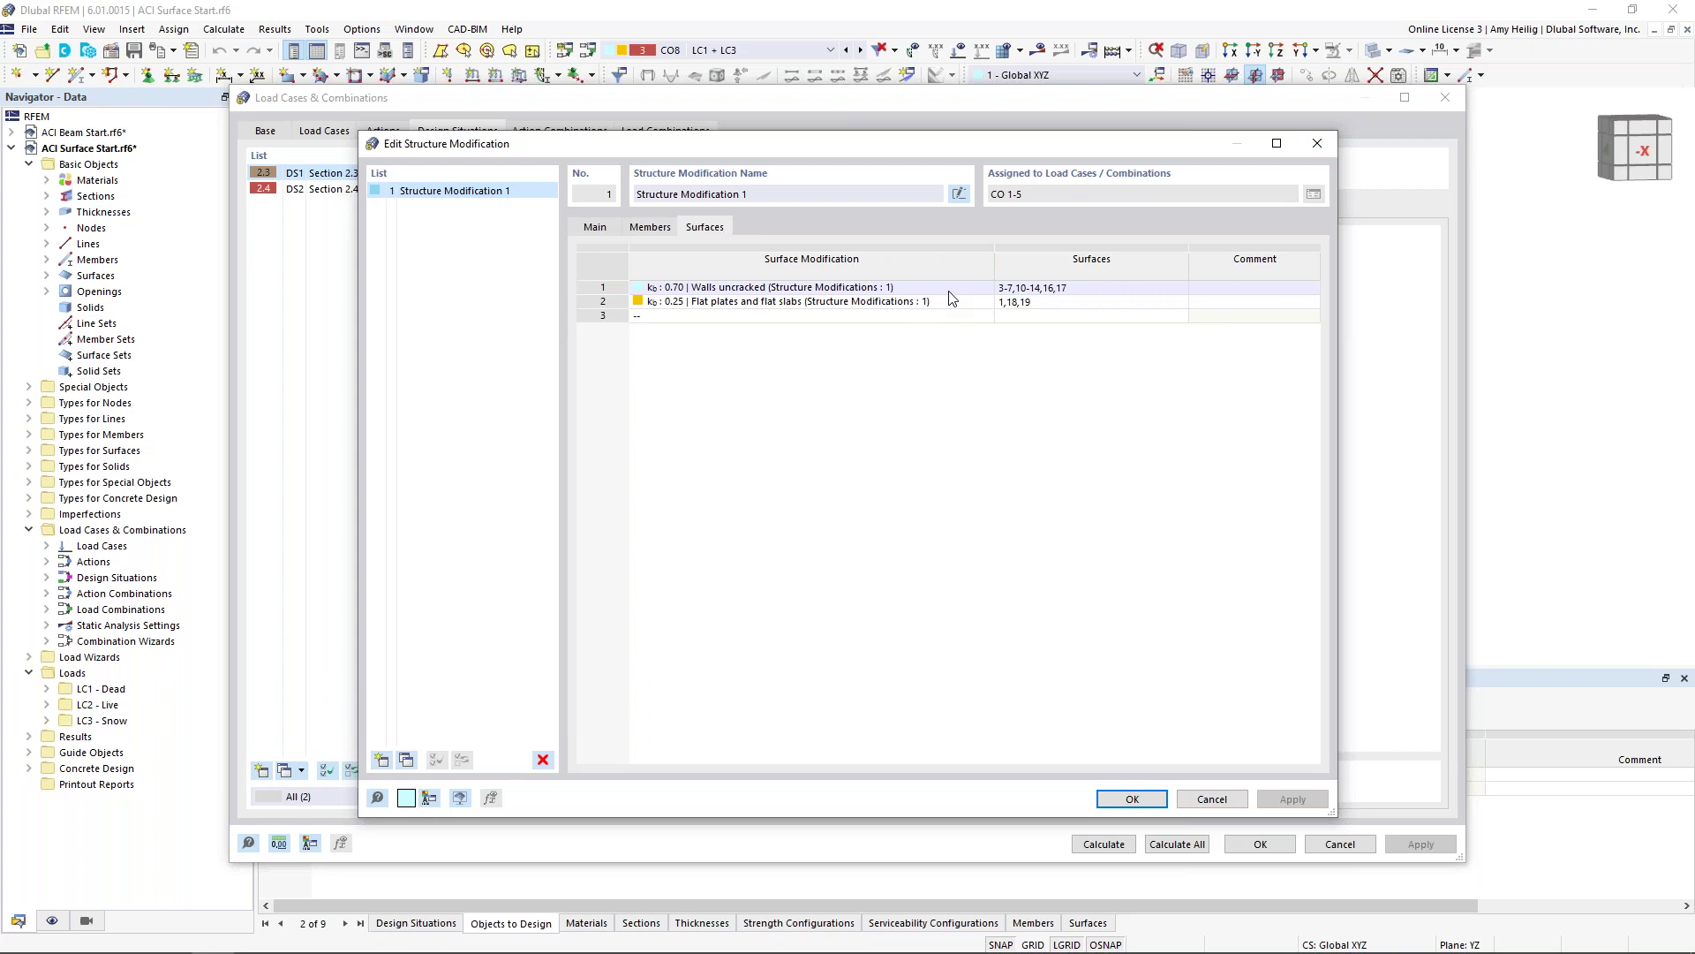
{"action": "double_click", "coordinate": [954, 301]}
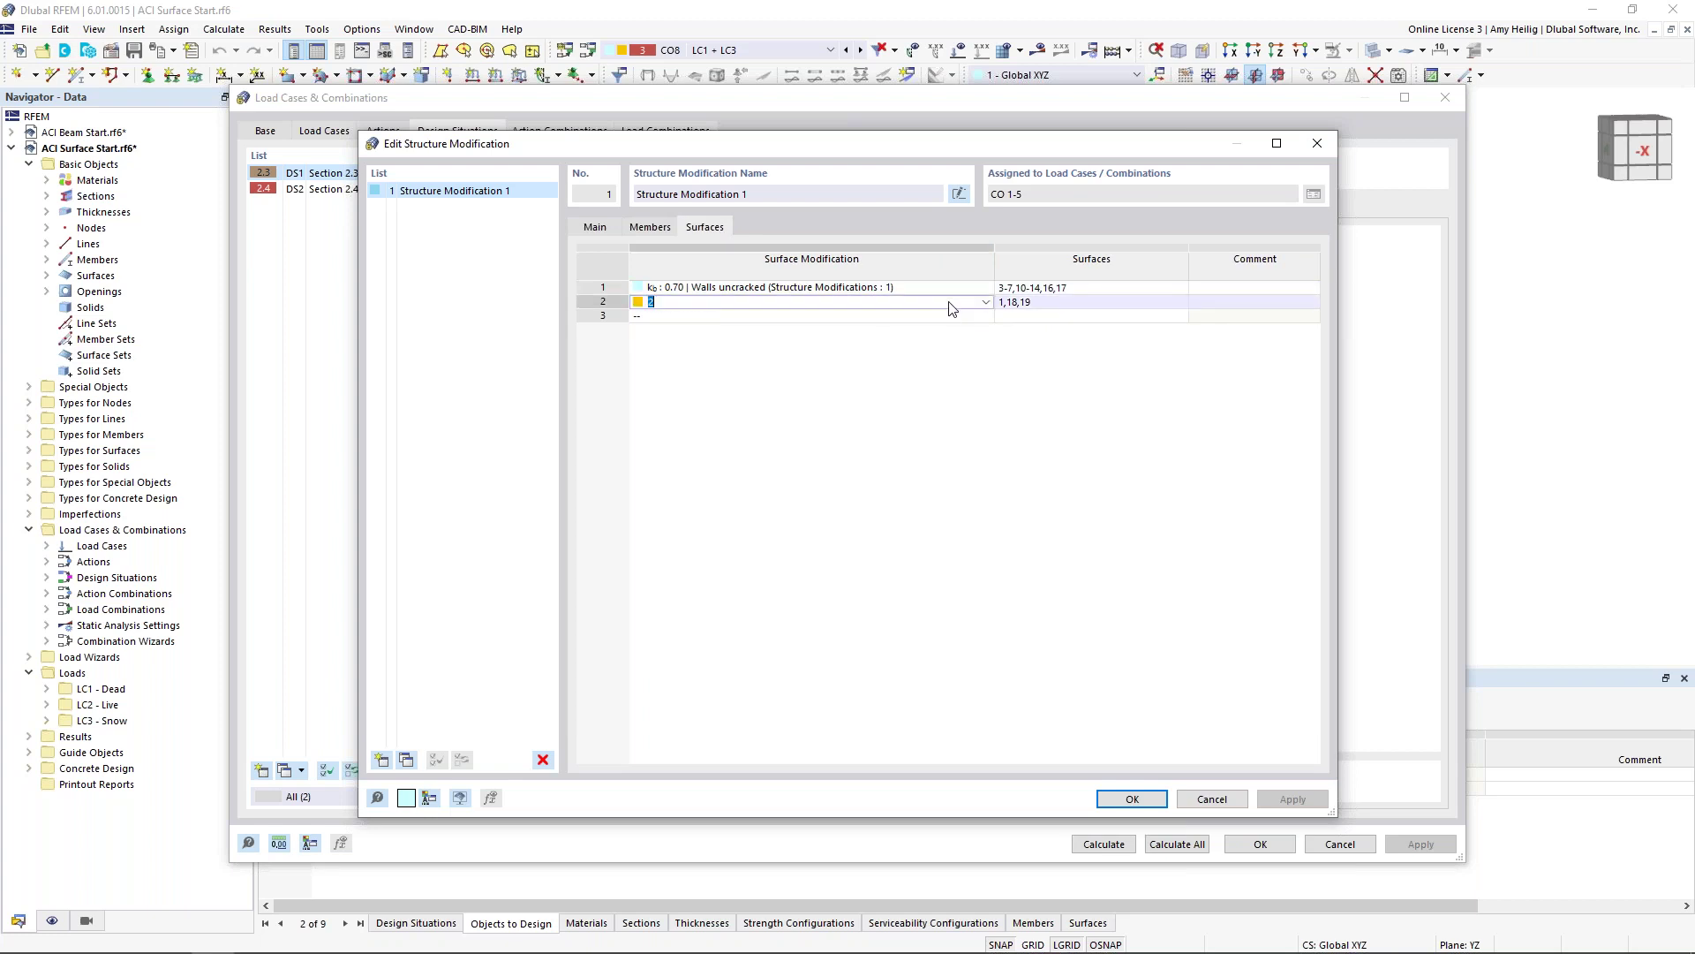
{"action": "left_click", "coordinate": [985, 302]}
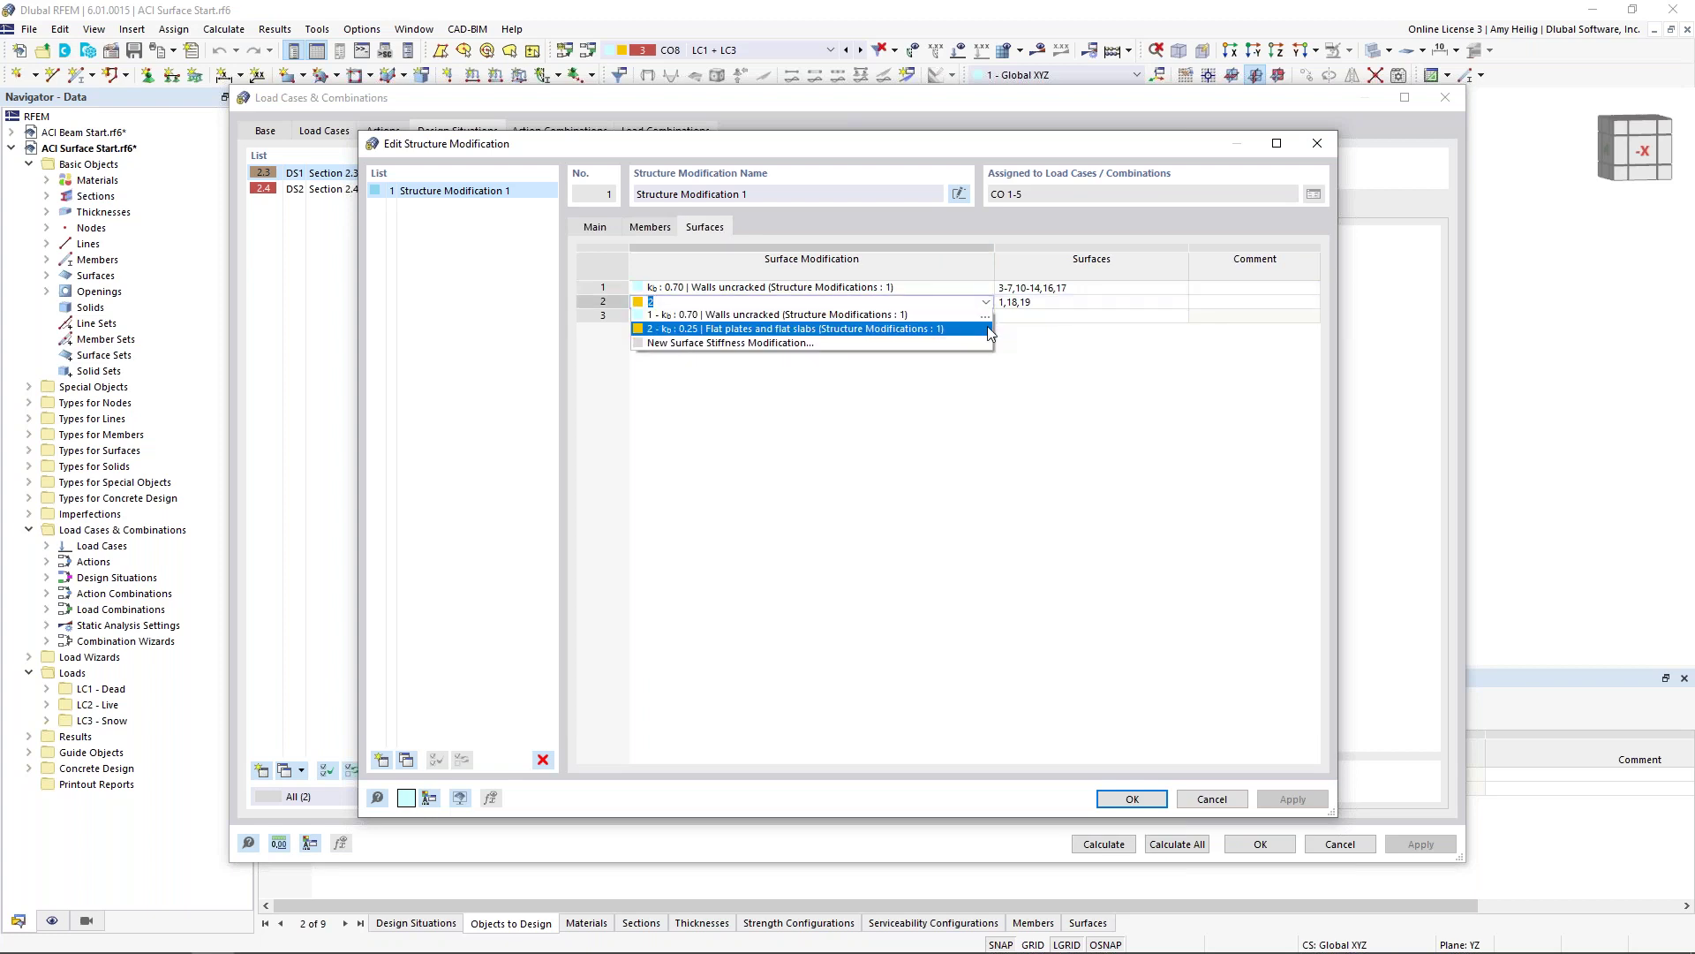
Step: Check the modification types offered for the flat plates and flat slabs stiffness modification, and leave the structure modification and combination wizard without changes
{"action": "left_click", "coordinate": [991, 331]}
{"action": "left_click", "coordinate": [881, 322]}
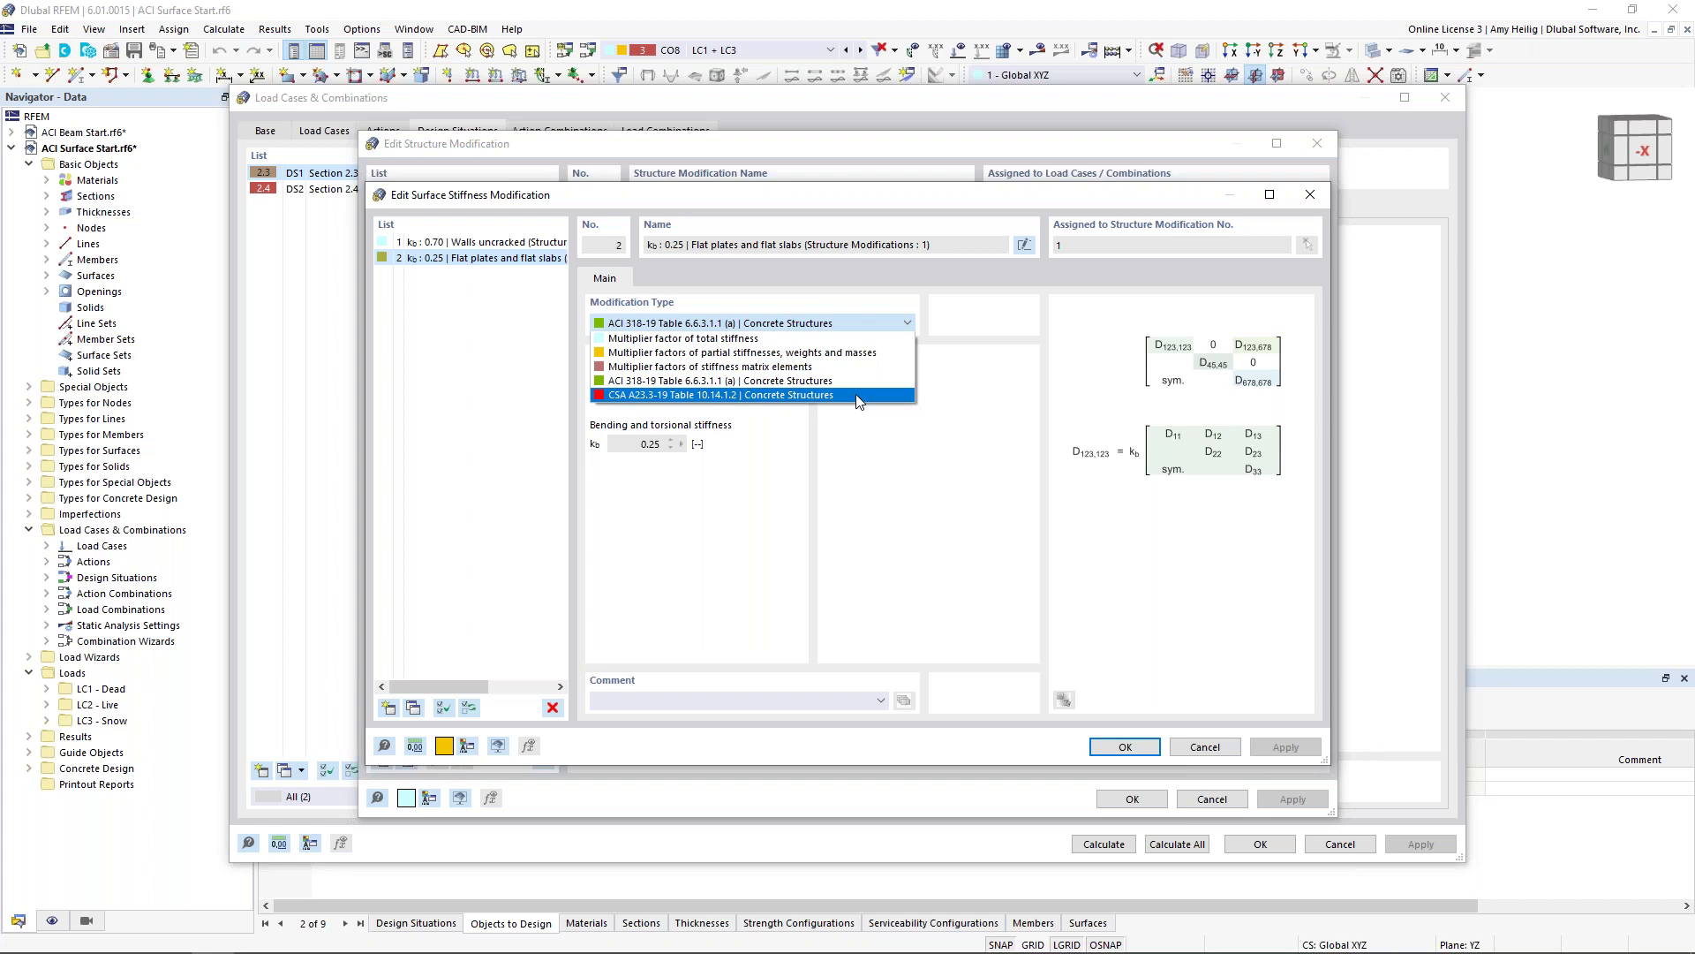
{"action": "left_click", "coordinate": [996, 282]}
{"action": "left_click", "coordinate": [1125, 746]}
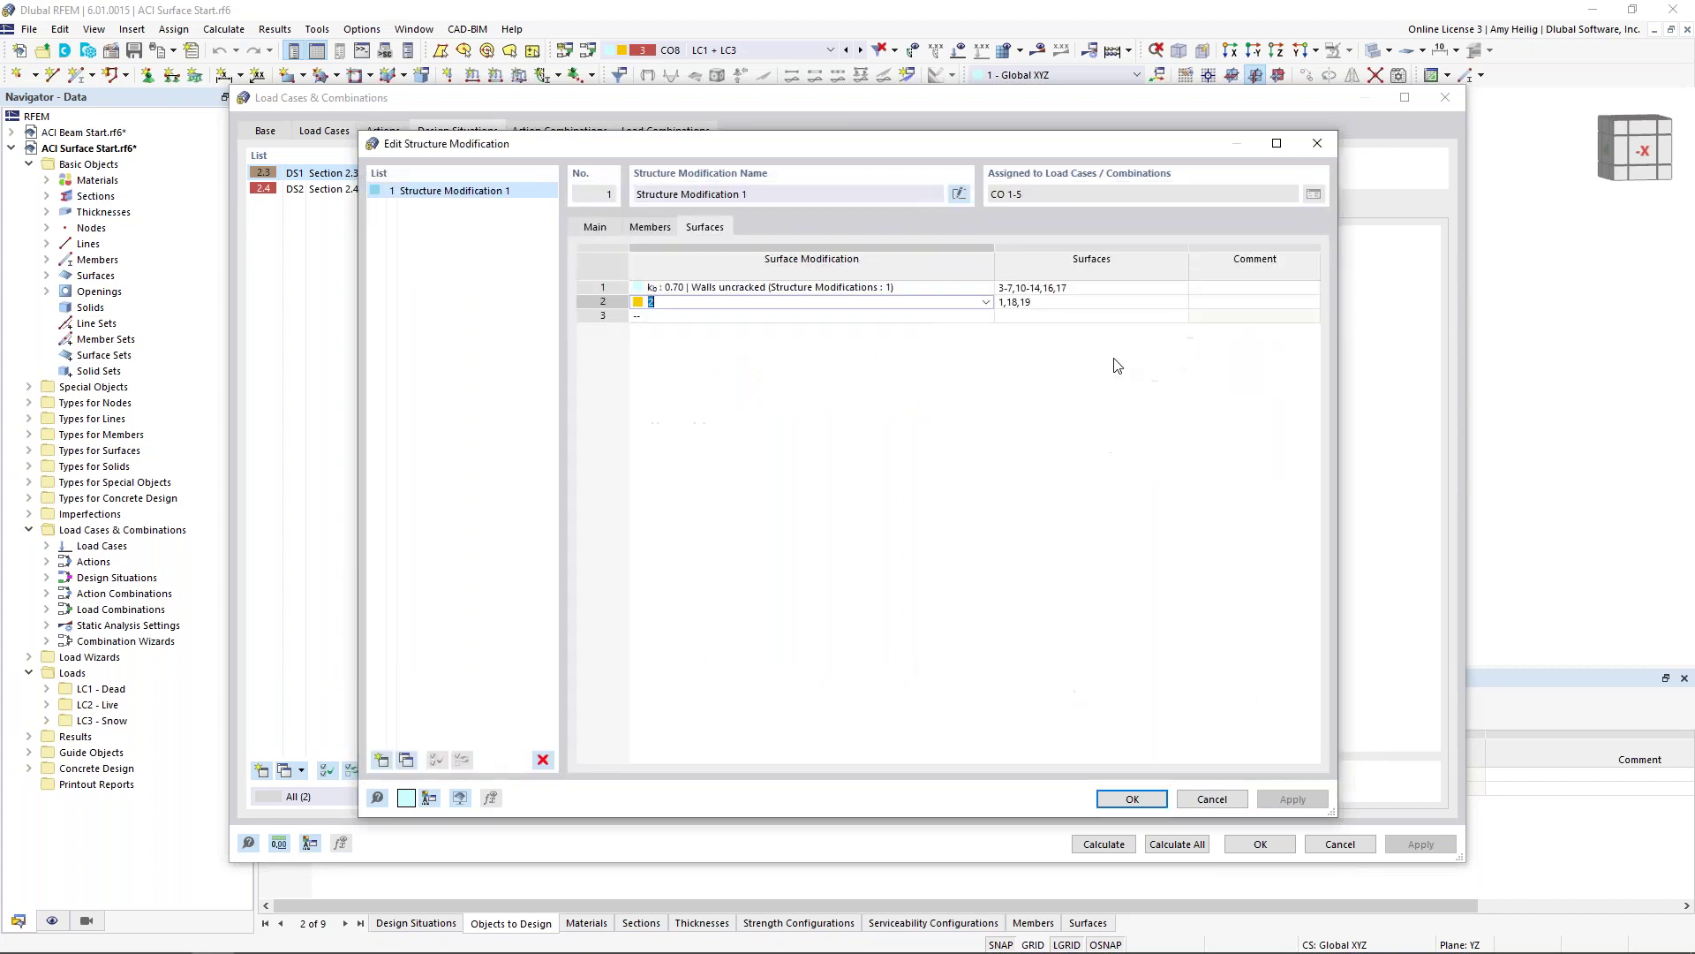
{"action": "left_click", "coordinate": [1213, 799]}
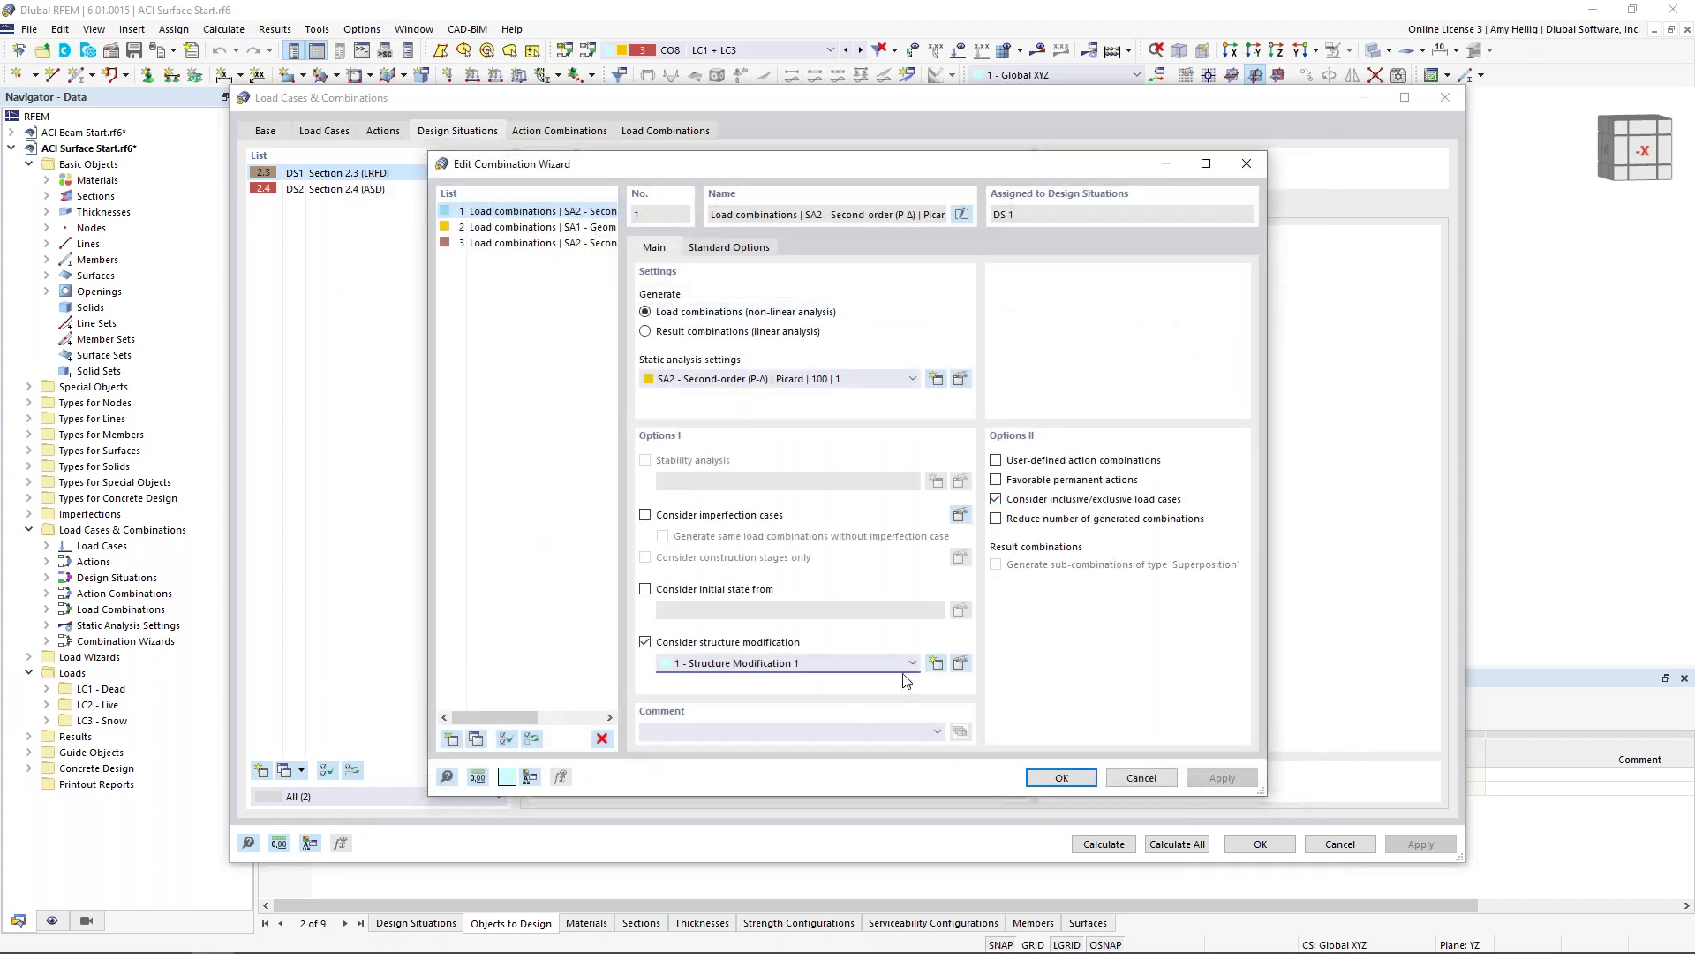
{"action": "left_click", "coordinate": [1151, 779]}
Step: Review the Section 2.4 (ASD) design situation and the list of load combinations, and close the load settings without changes
{"action": "left_click", "coordinate": [369, 189]}
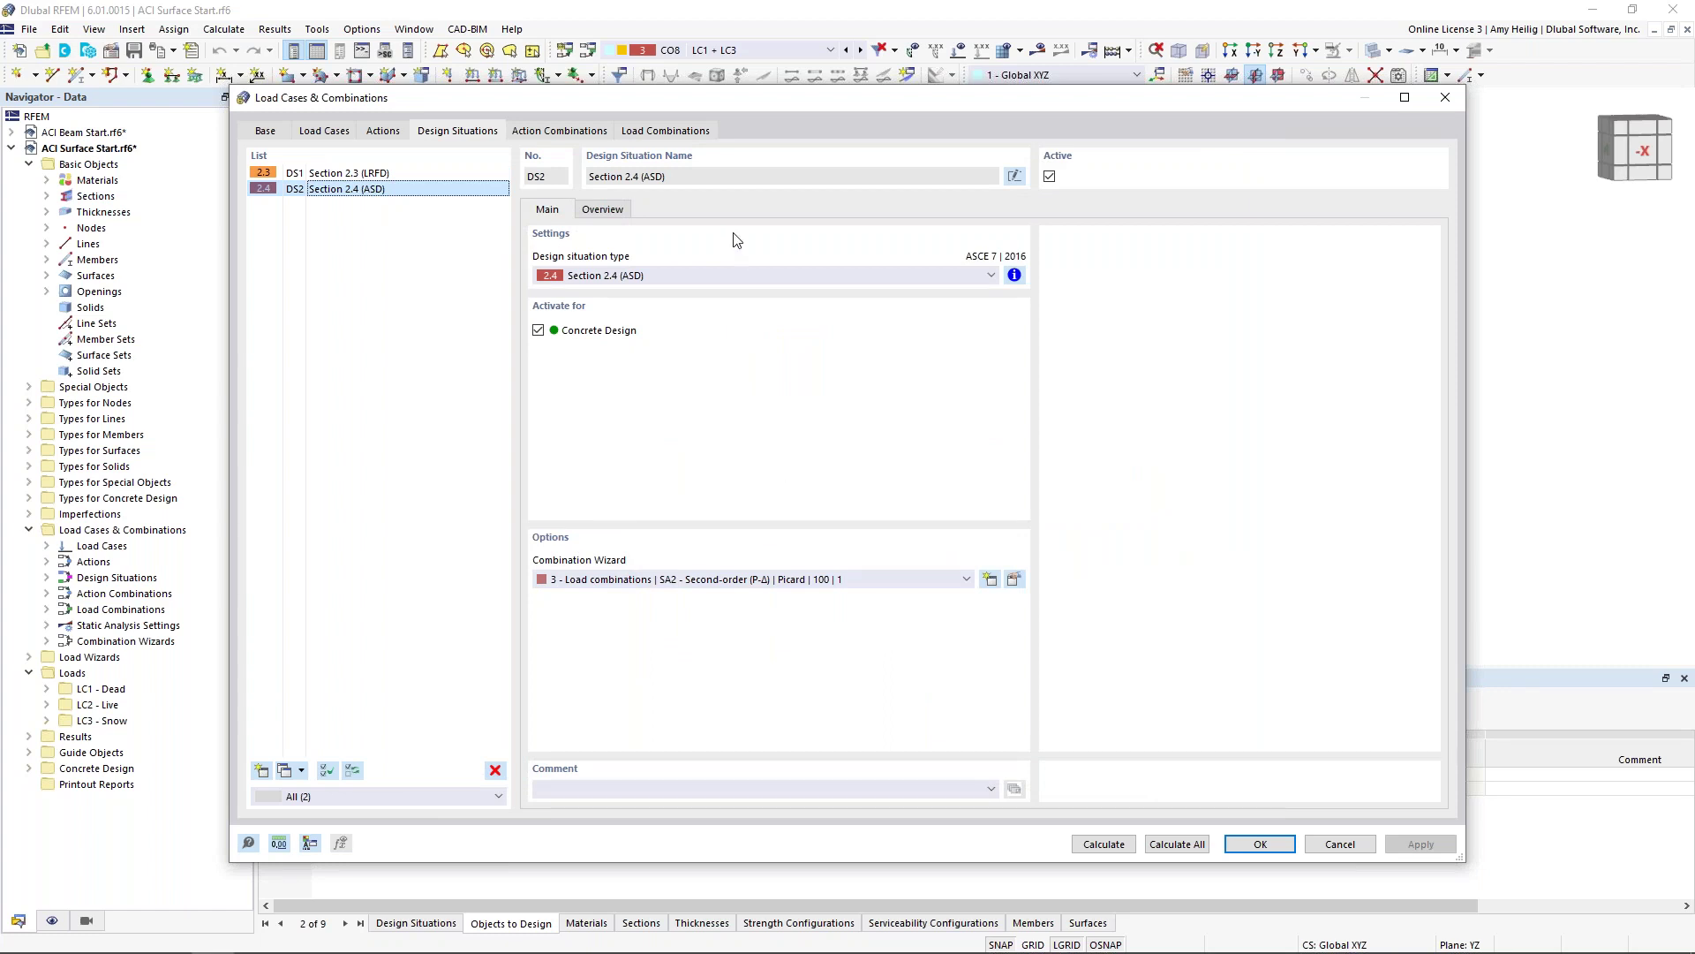
{"action": "left_click", "coordinate": [658, 133]}
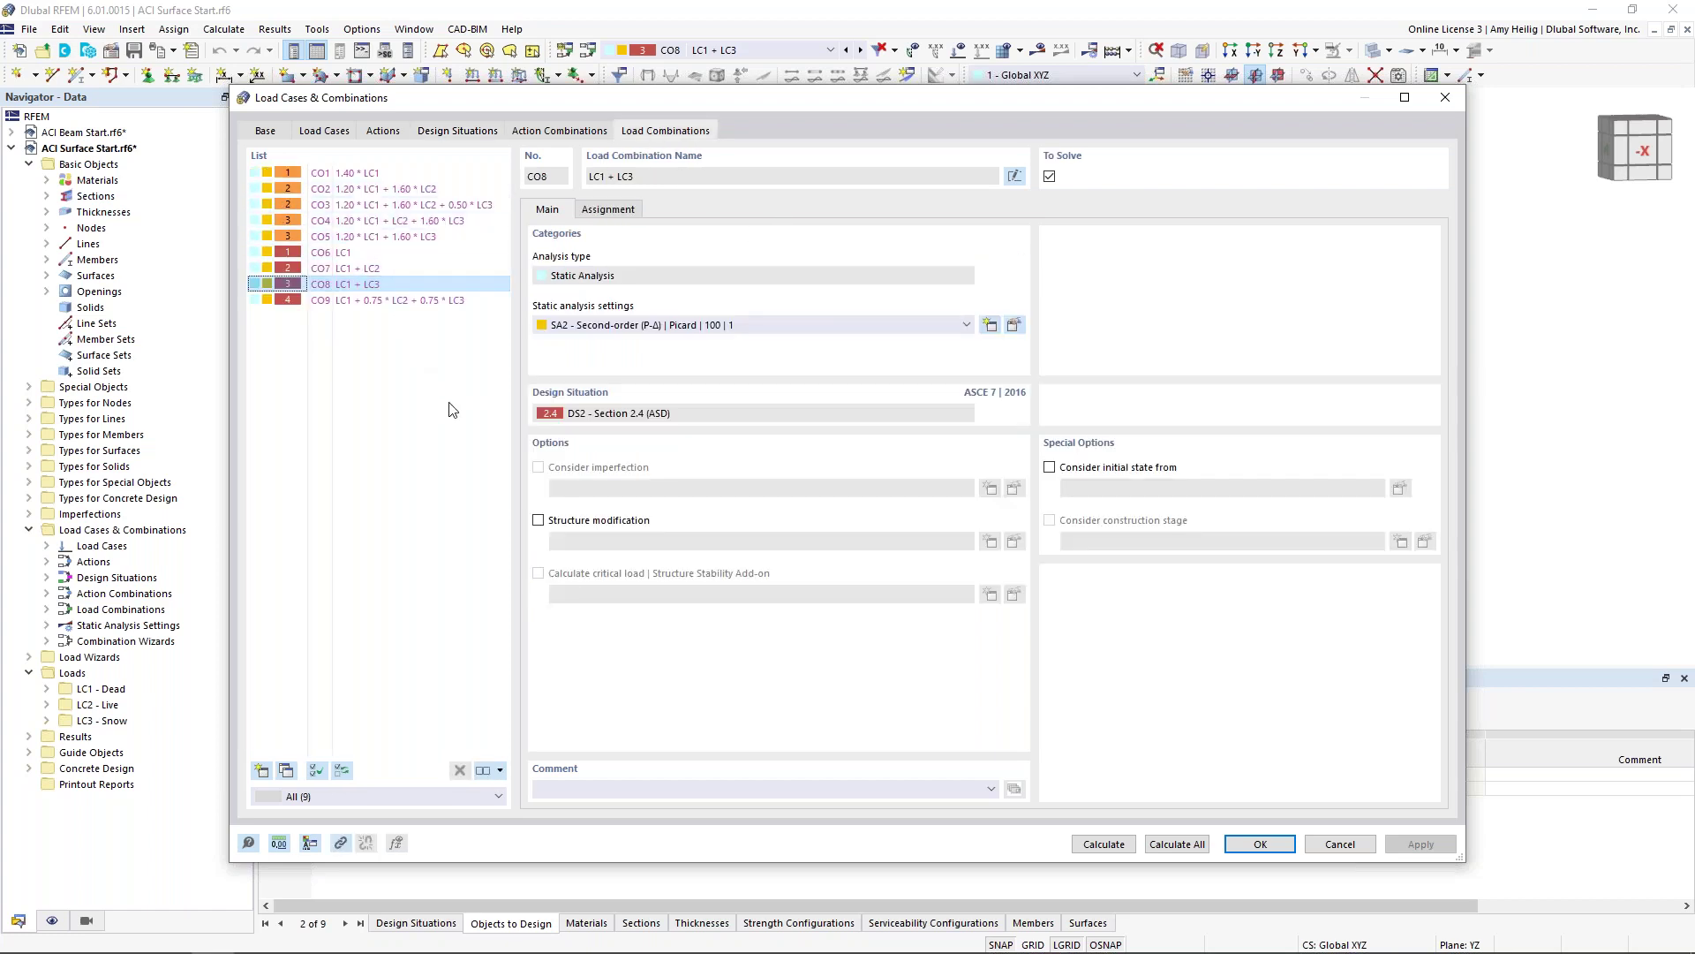
{"action": "left_click", "coordinate": [1339, 848]}
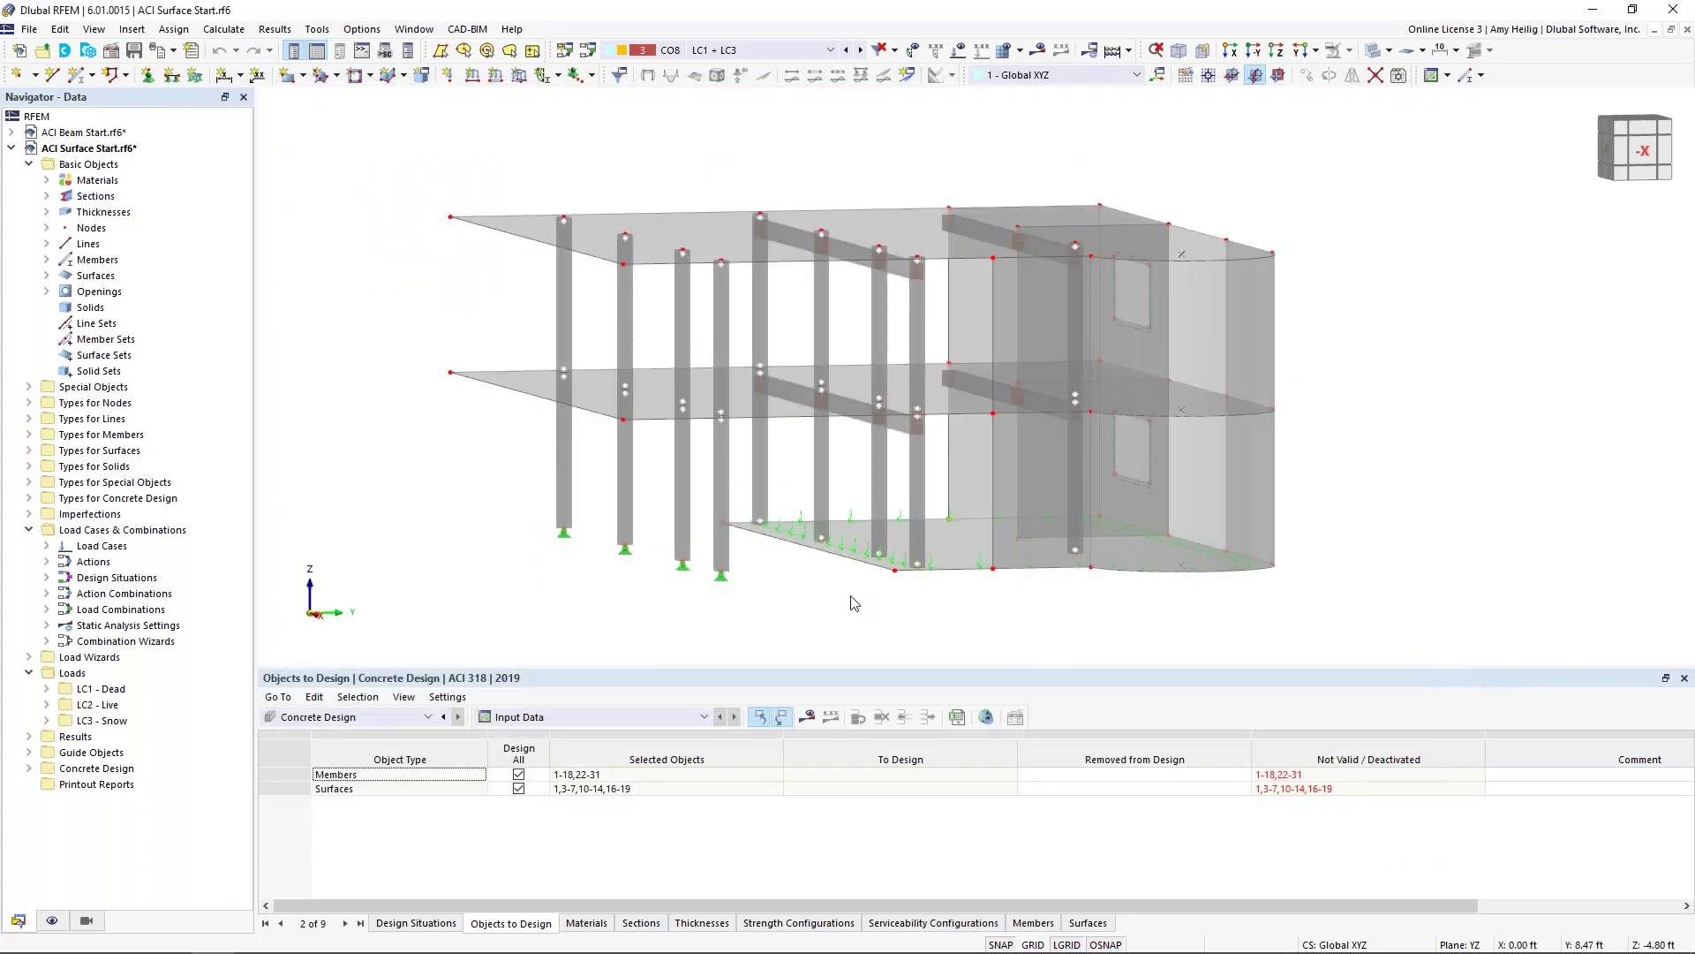
Step: Isolate the middle floor slab in the model by limiting visibility to the selected surface and its related objects
{"action": "middle_click_drag", "start_coordinate": [844, 594], "coordinate": [860, 598], "text": "ctrl"}
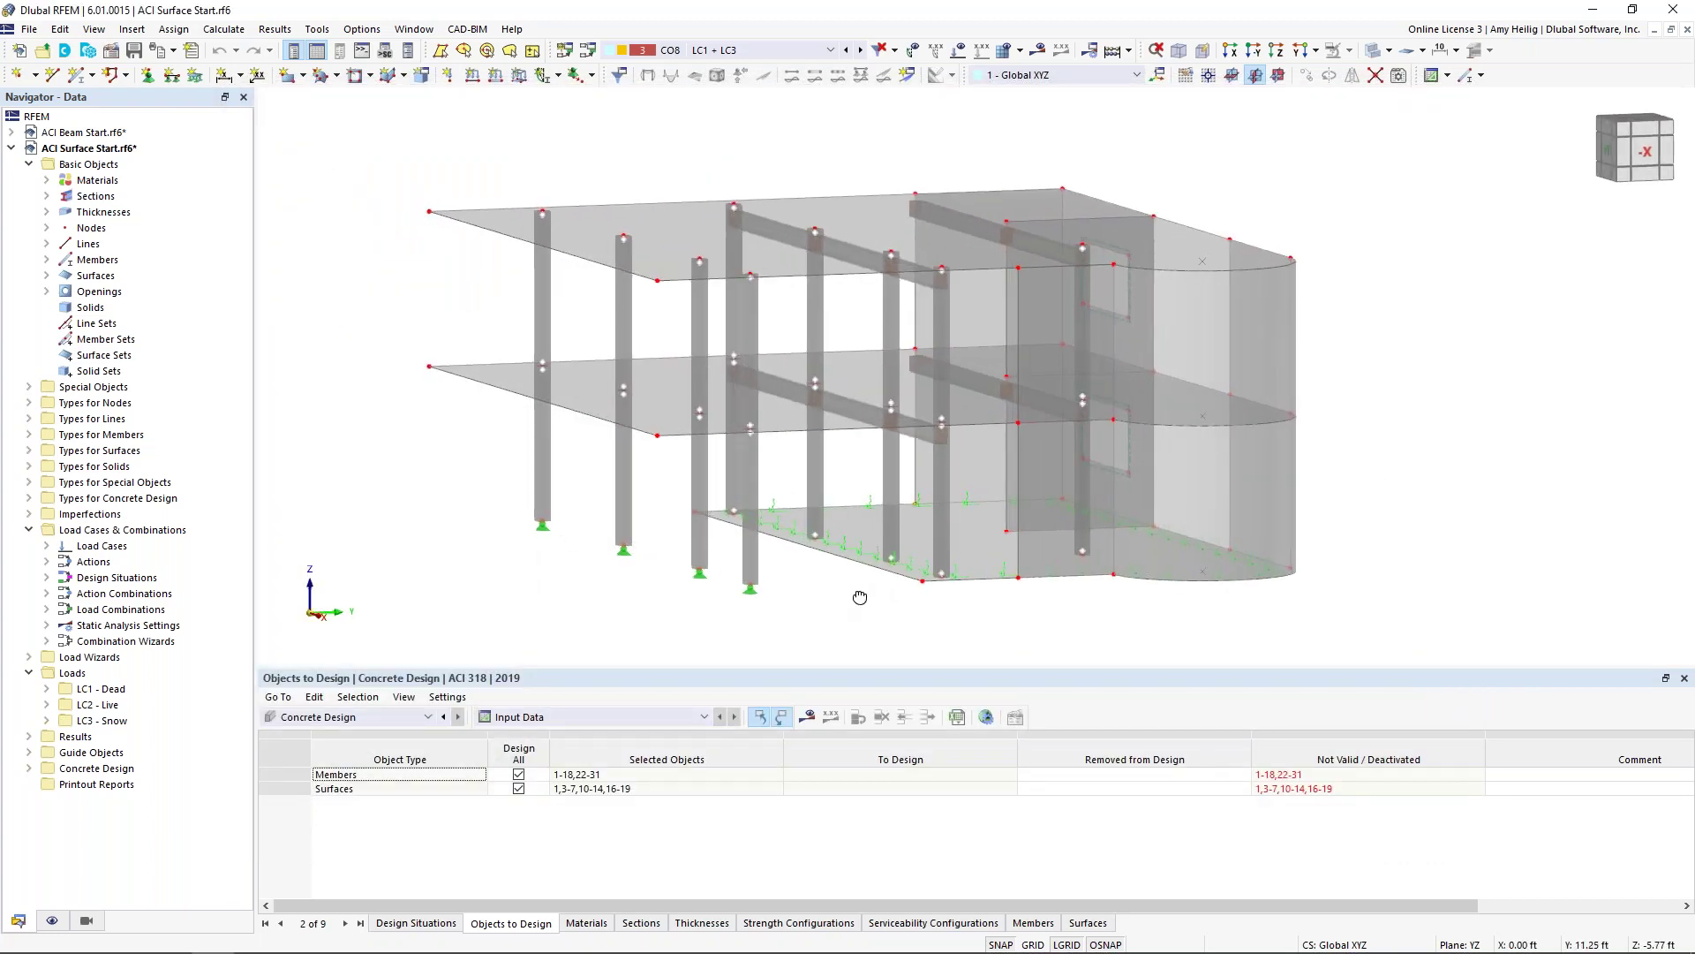
{"action": "left_click", "coordinate": [668, 422]}
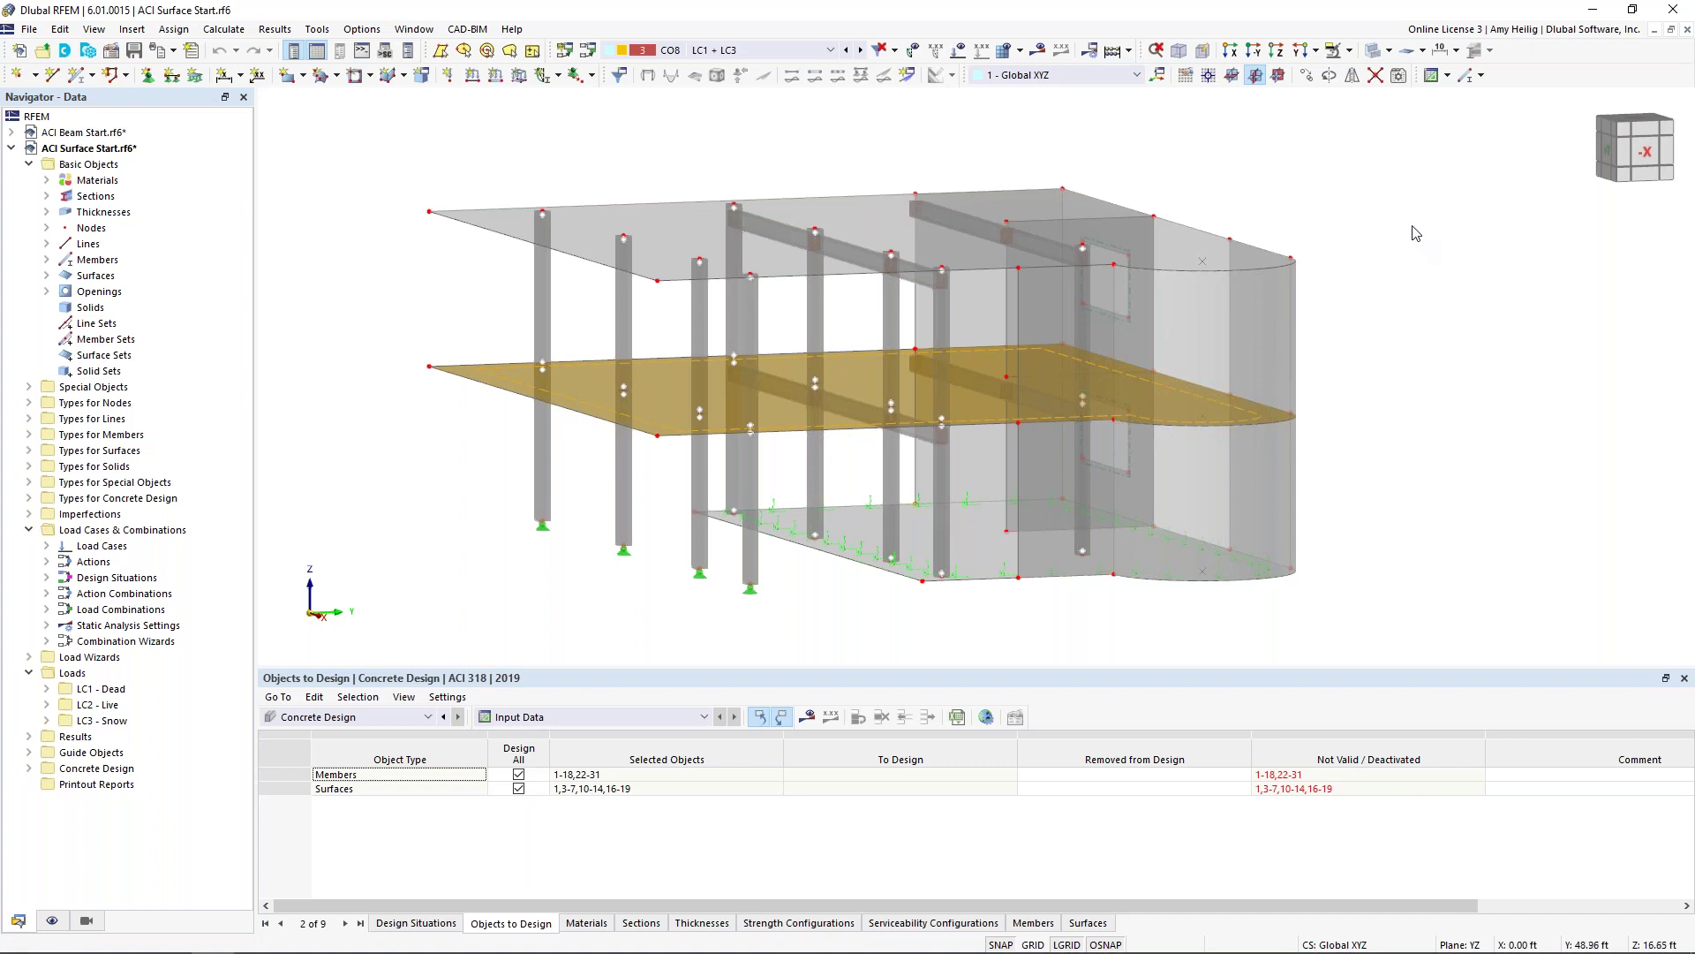
{"action": "left_click", "coordinate": [1349, 51]}
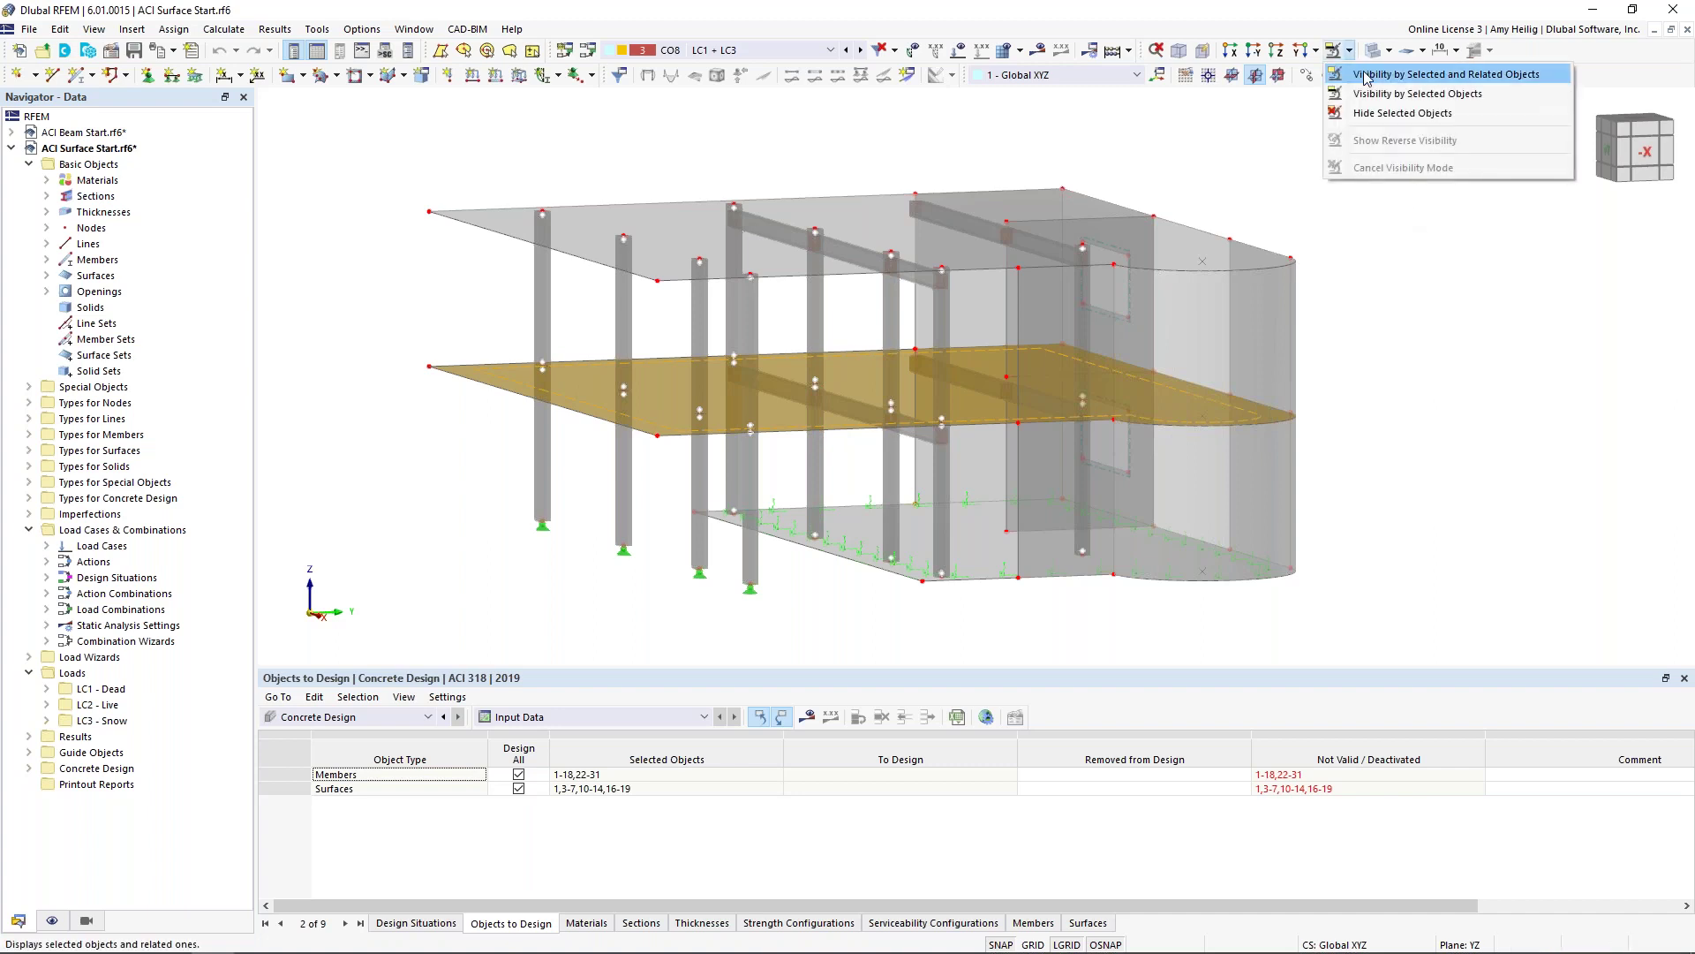
{"action": "left_click", "coordinate": [1360, 66]}
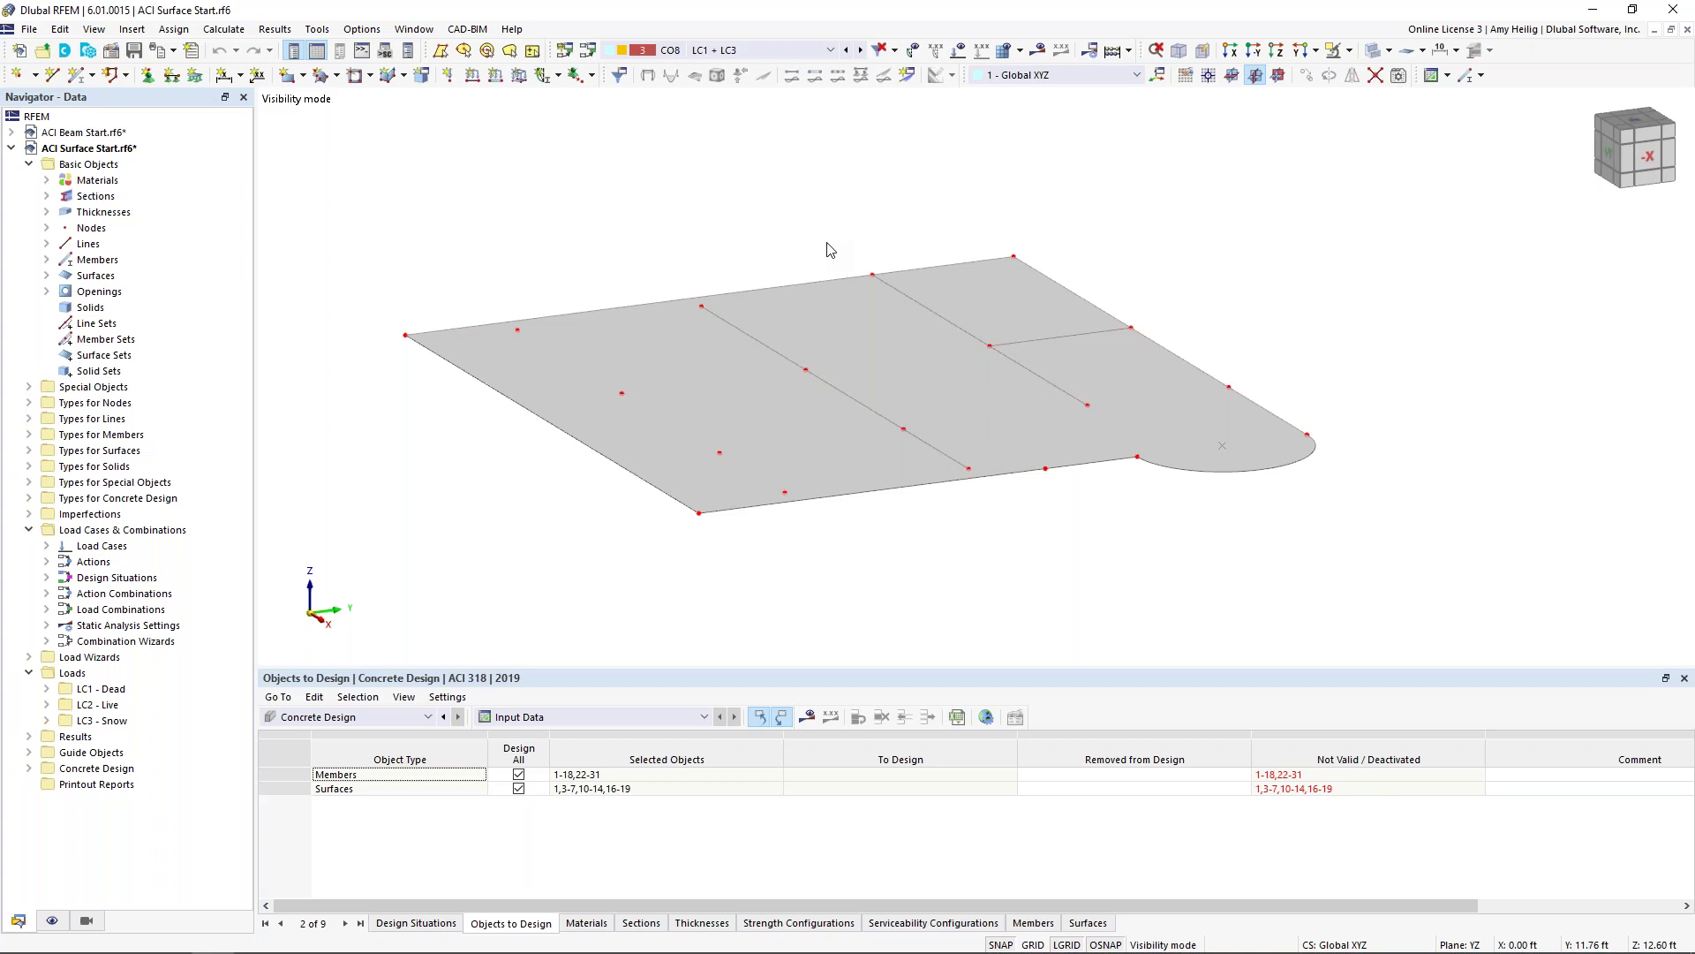
Step: Turn on the local axis system of the isolated slab and switch the model display to wireframe
{"action": "right_click", "coordinate": [853, 300]}
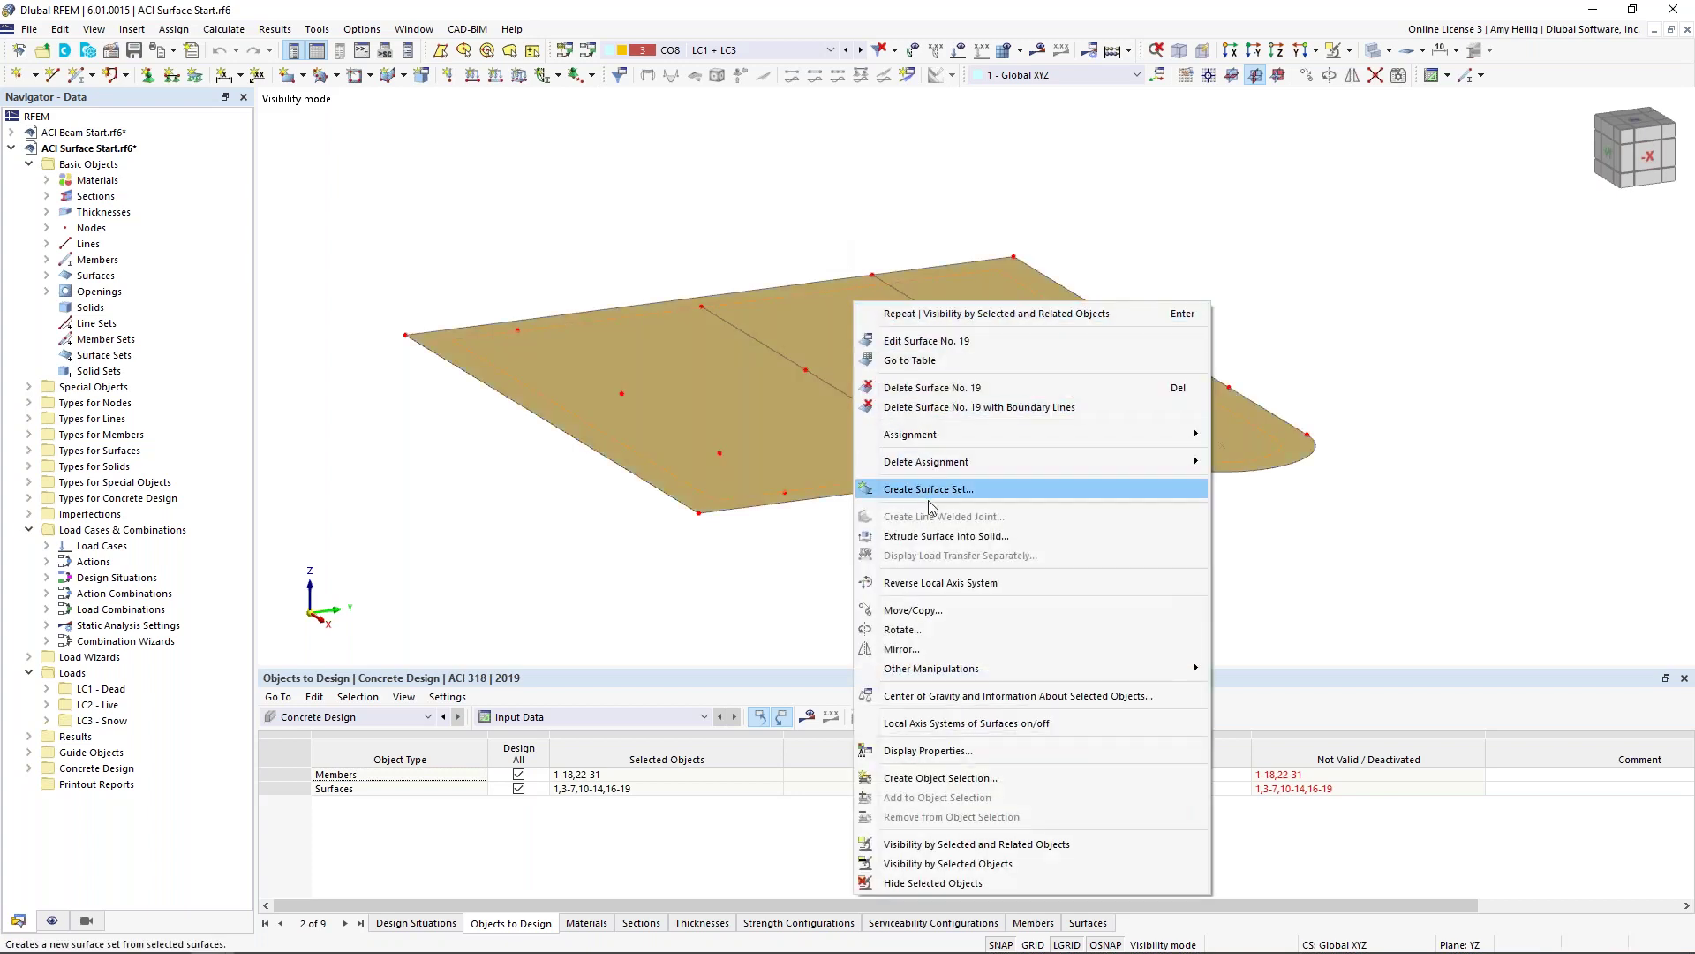
{"action": "left_click", "coordinate": [927, 723]}
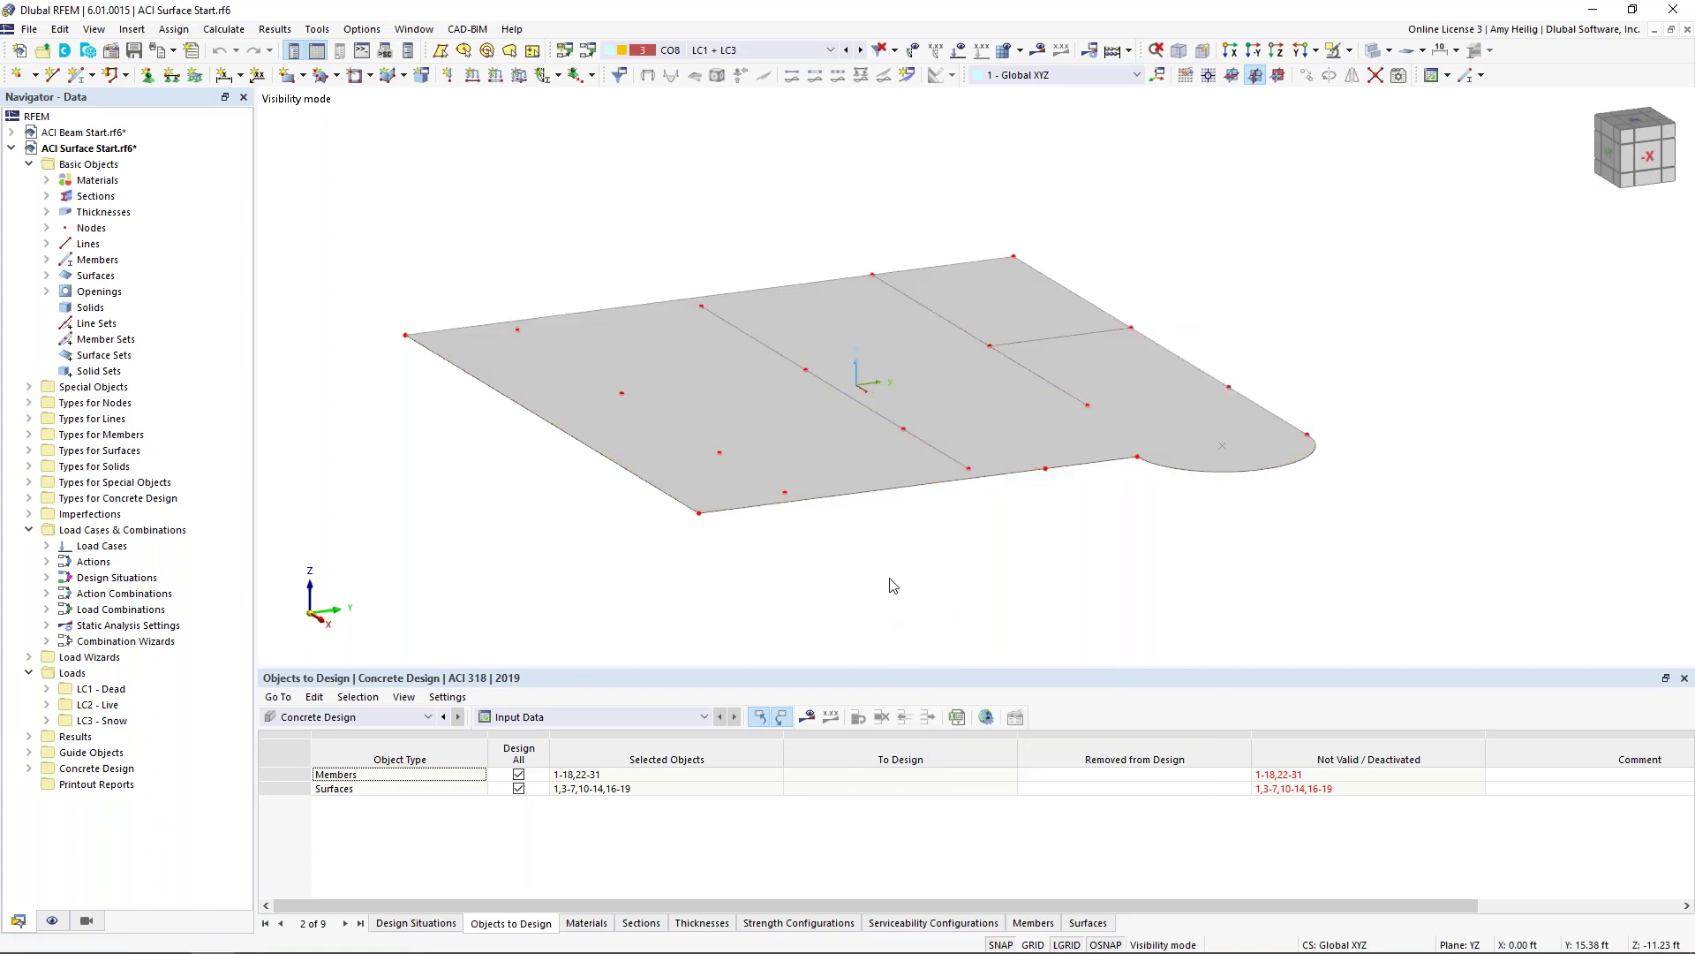
{"action": "left_click", "coordinate": [1373, 50]}
{"action": "scroll", "coordinate": [855, 401], "scroll_direction": "up", "scroll_amount": 1}
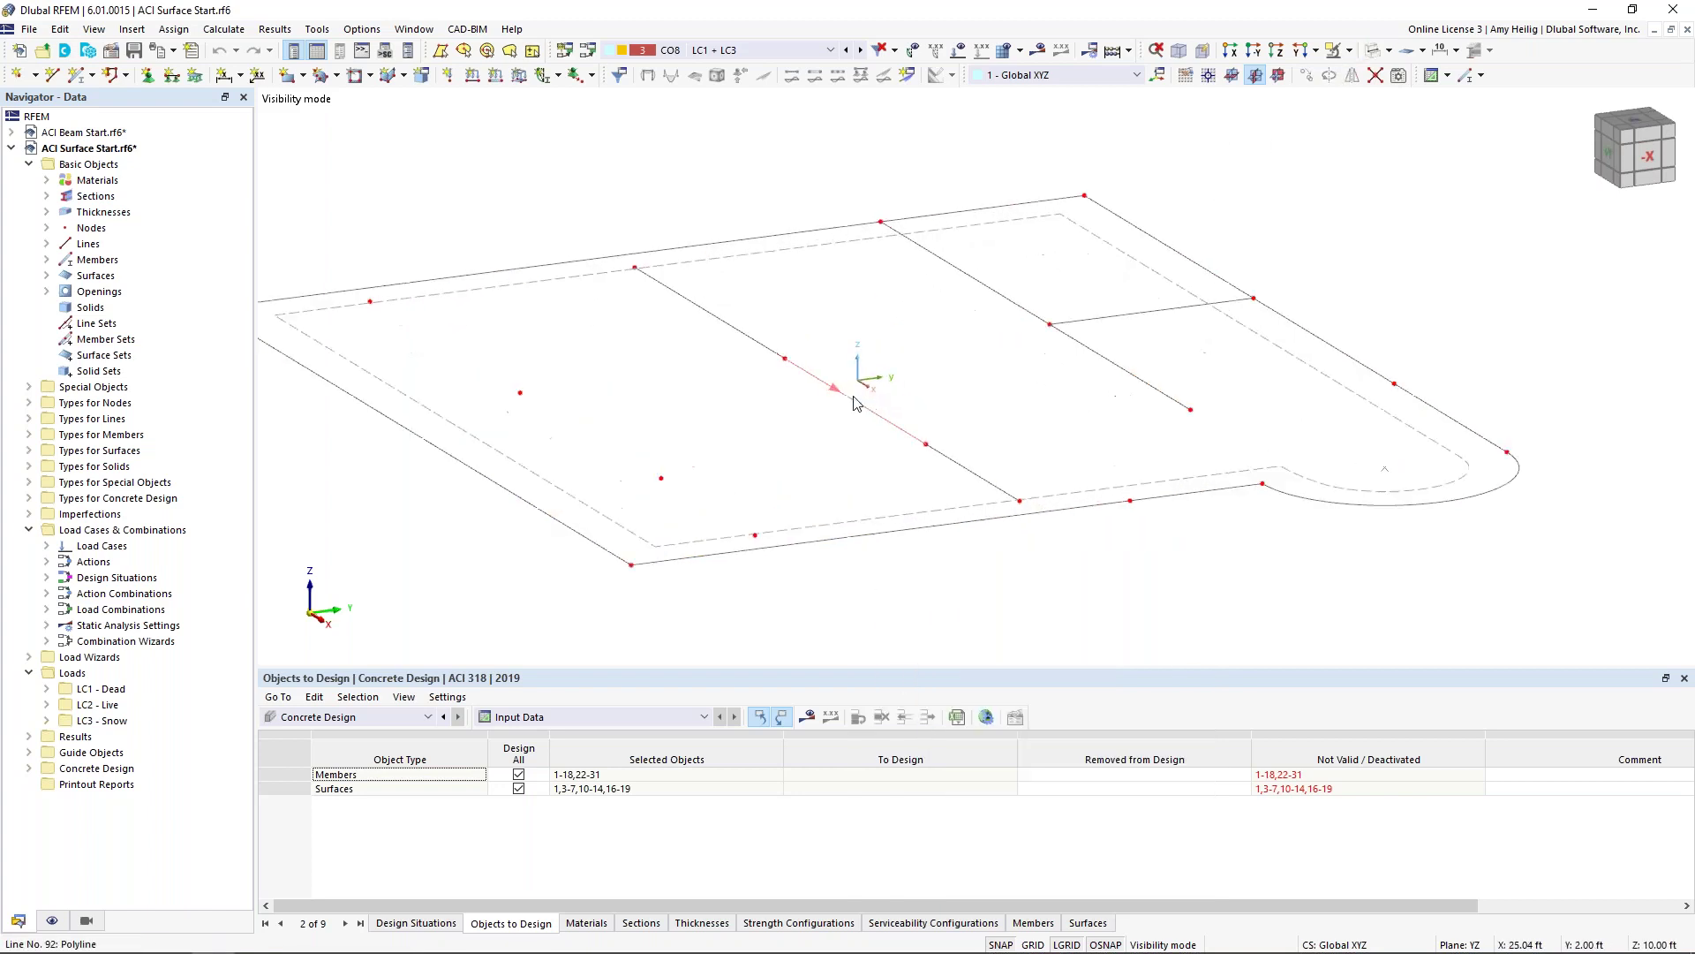
{"action": "scroll", "coordinate": [909, 341], "scroll_direction": "up", "scroll_amount": 2}
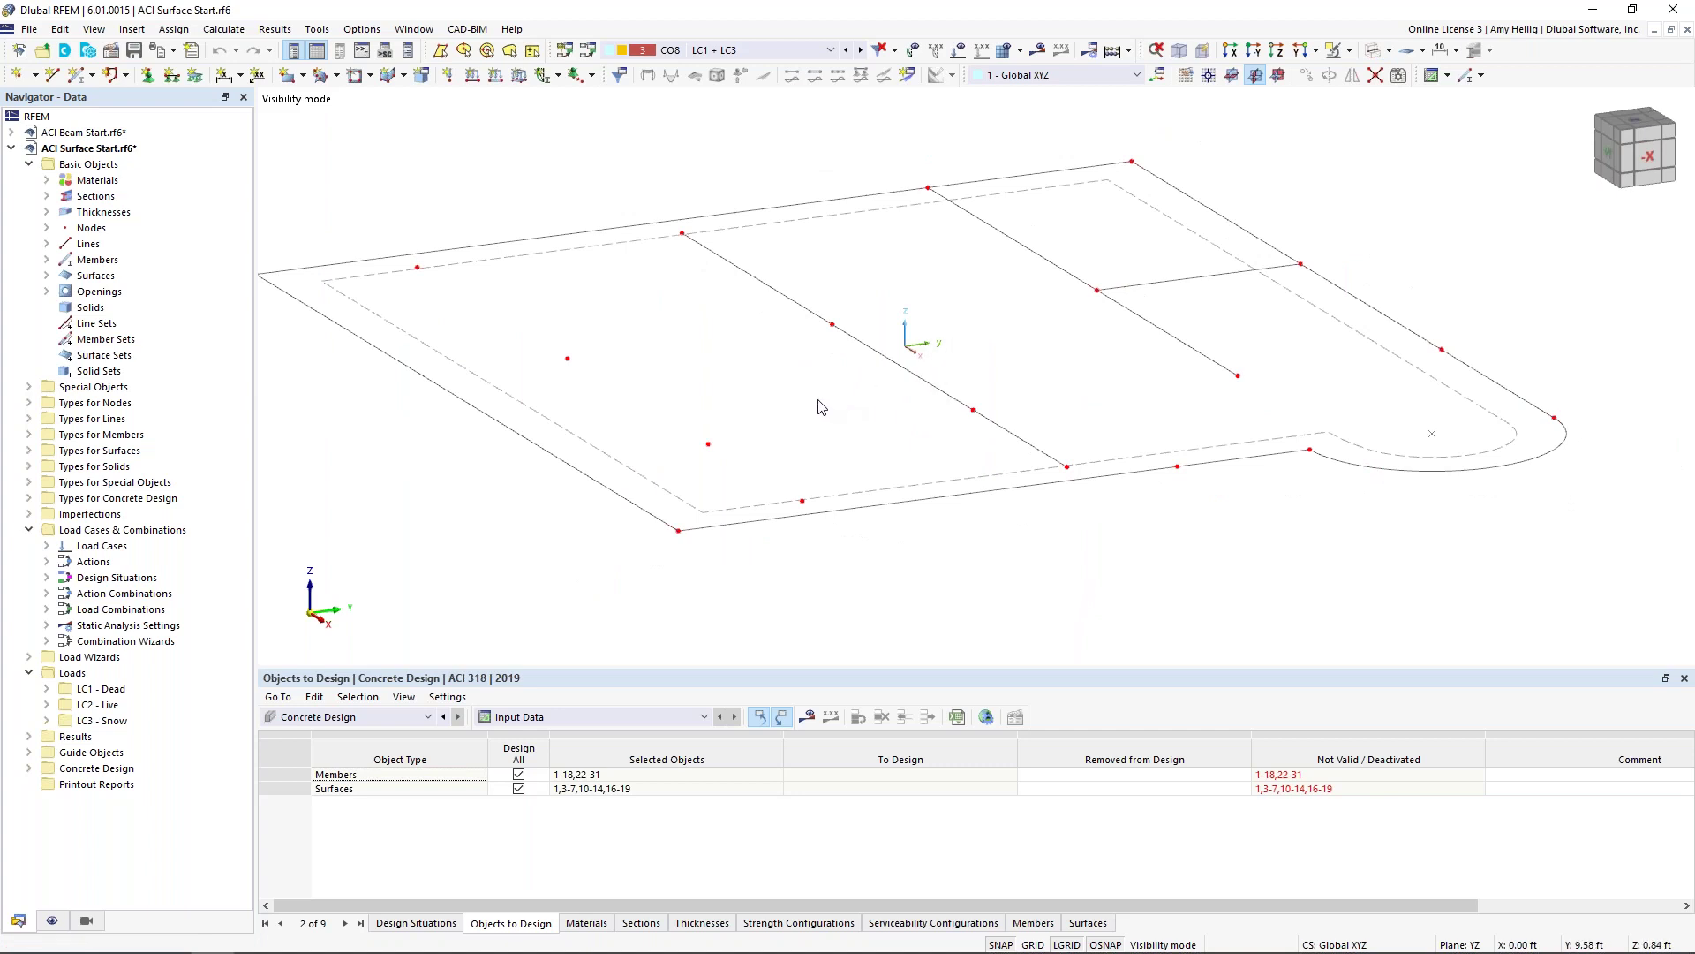
{"action": "scroll", "coordinate": [802, 360], "scroll_direction": "down", "scroll_amount": 1}
{"action": "middle_click_drag", "start_coordinate": [802, 359], "coordinate": [784, 300]}
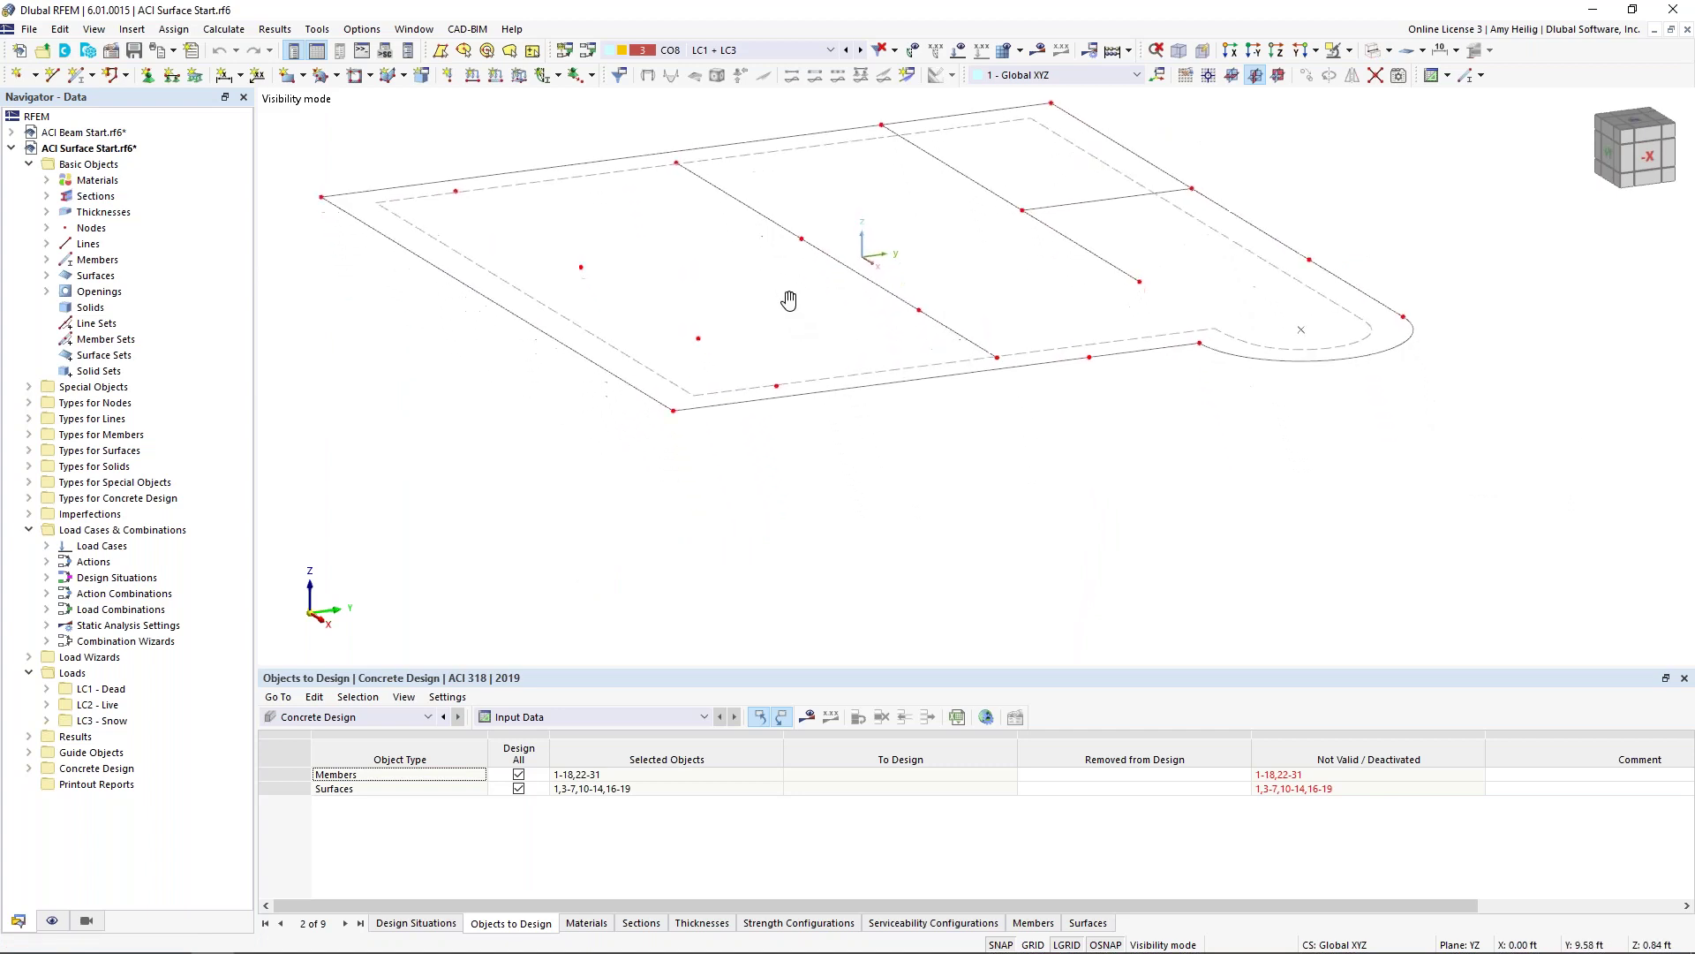
Step: Activate the concrete design properties of slab surface 19 and set its top and bottom concrete cover to 0.75 in
{"action": "double_click", "coordinate": [600, 344]}
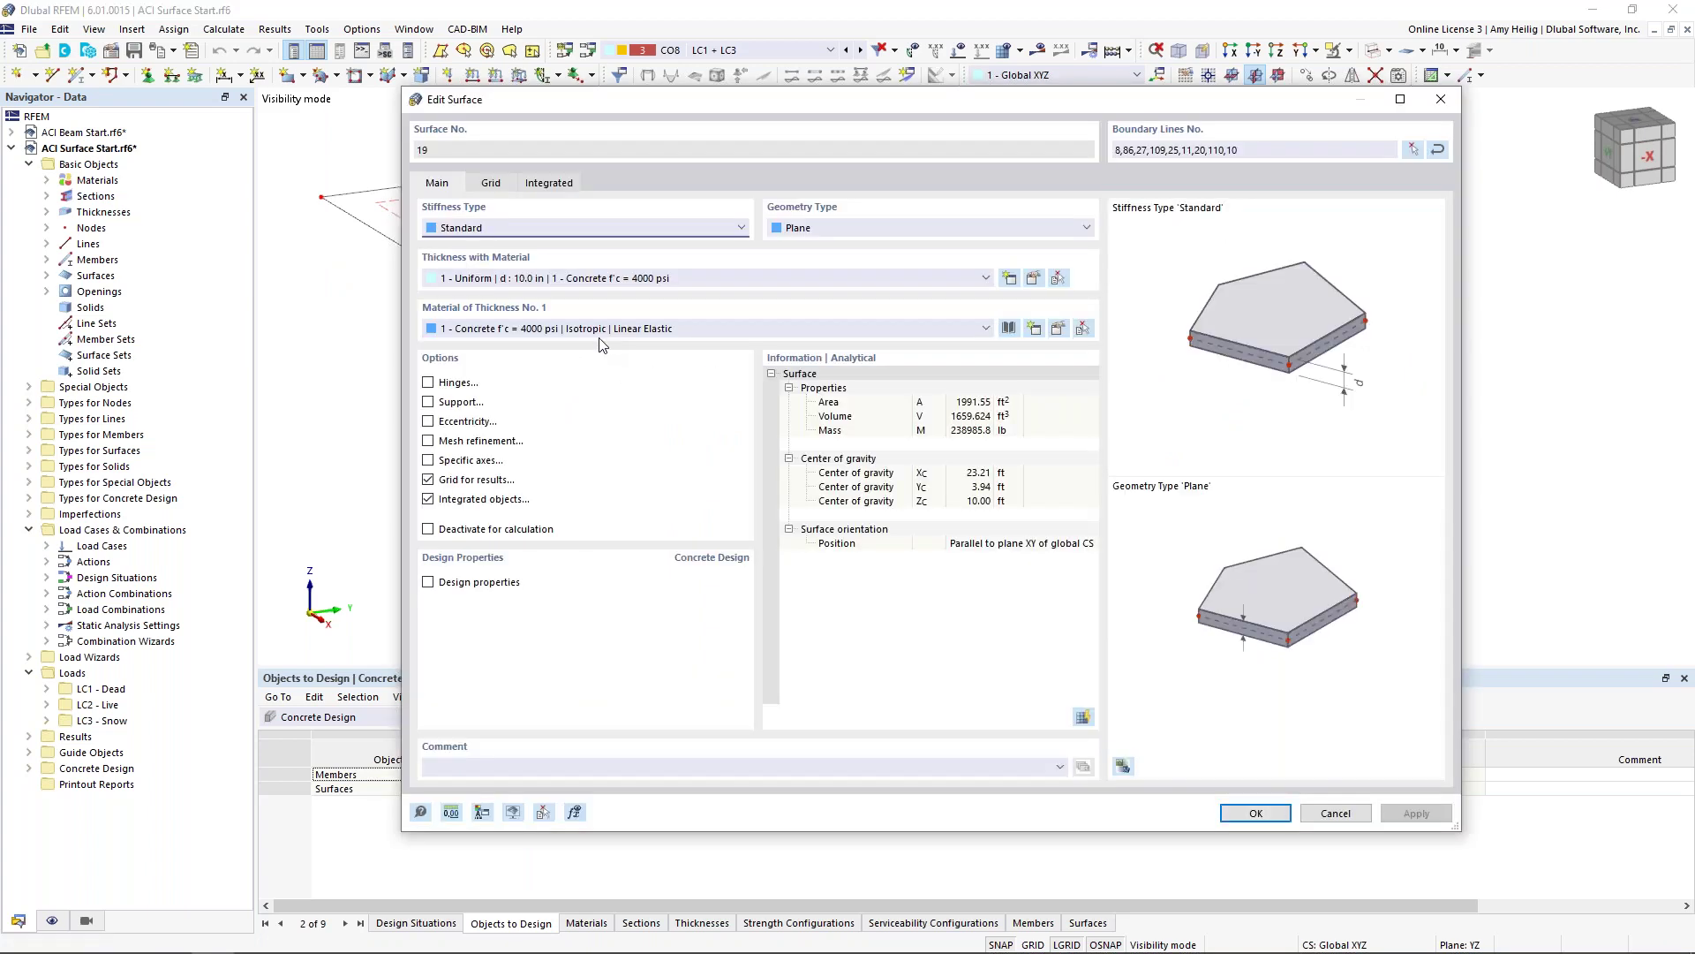
{"action": "left_click", "coordinate": [464, 585]}
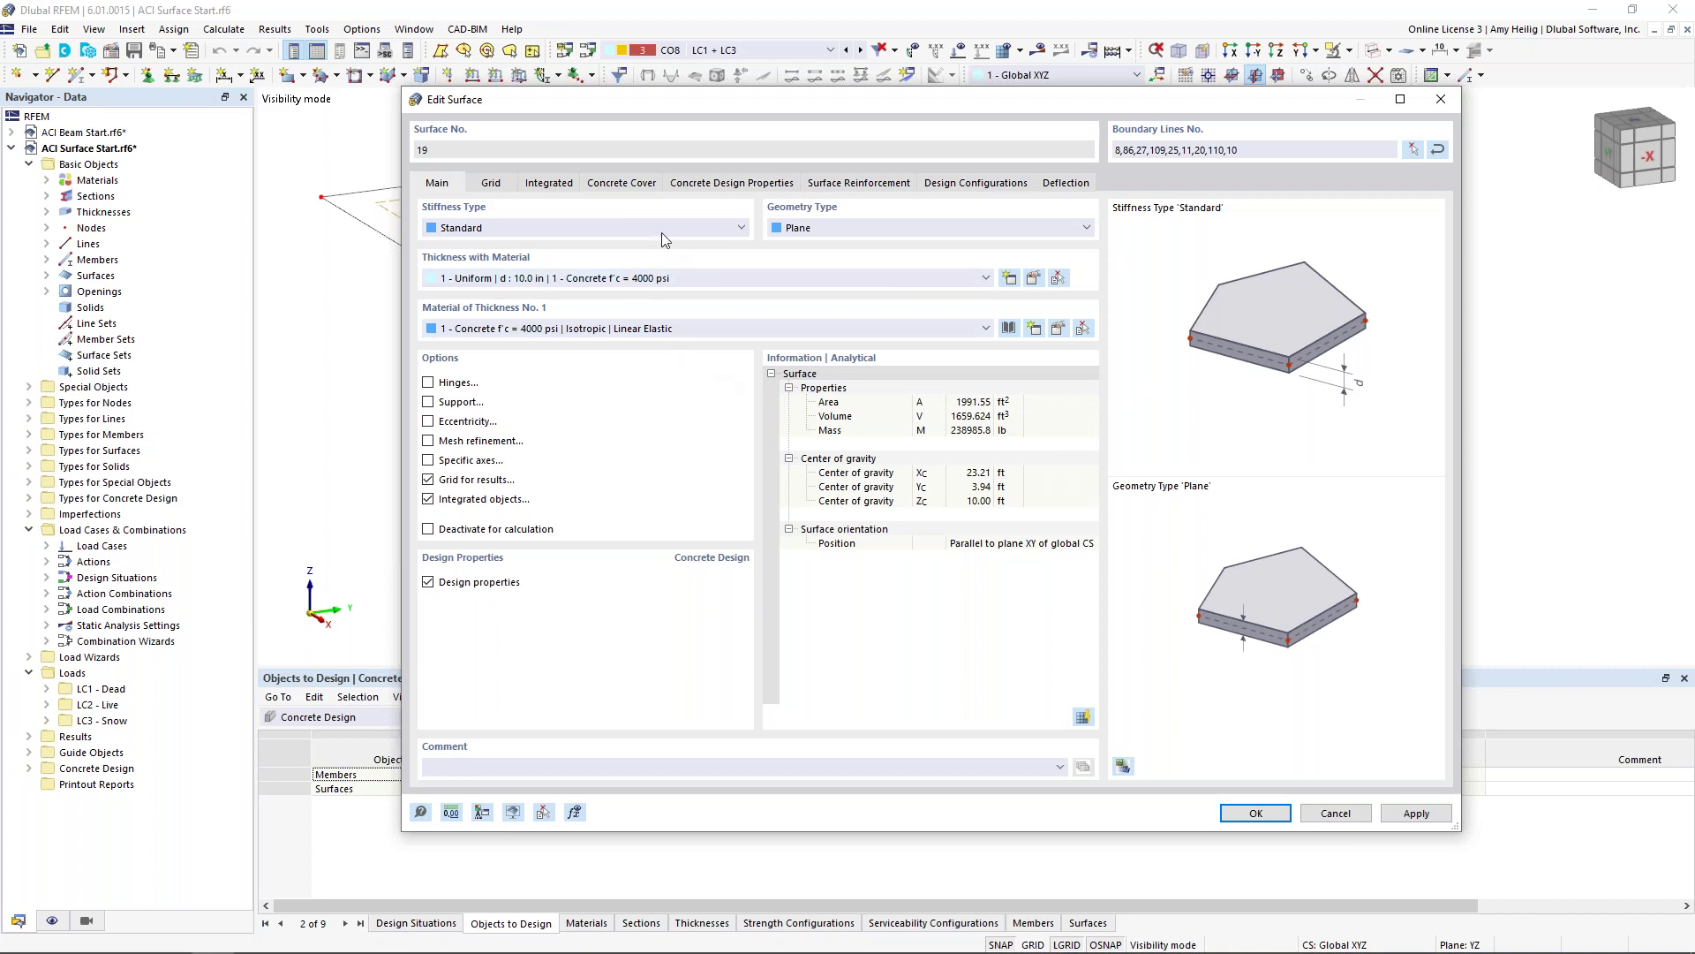
{"action": "left_click", "coordinate": [641, 183]}
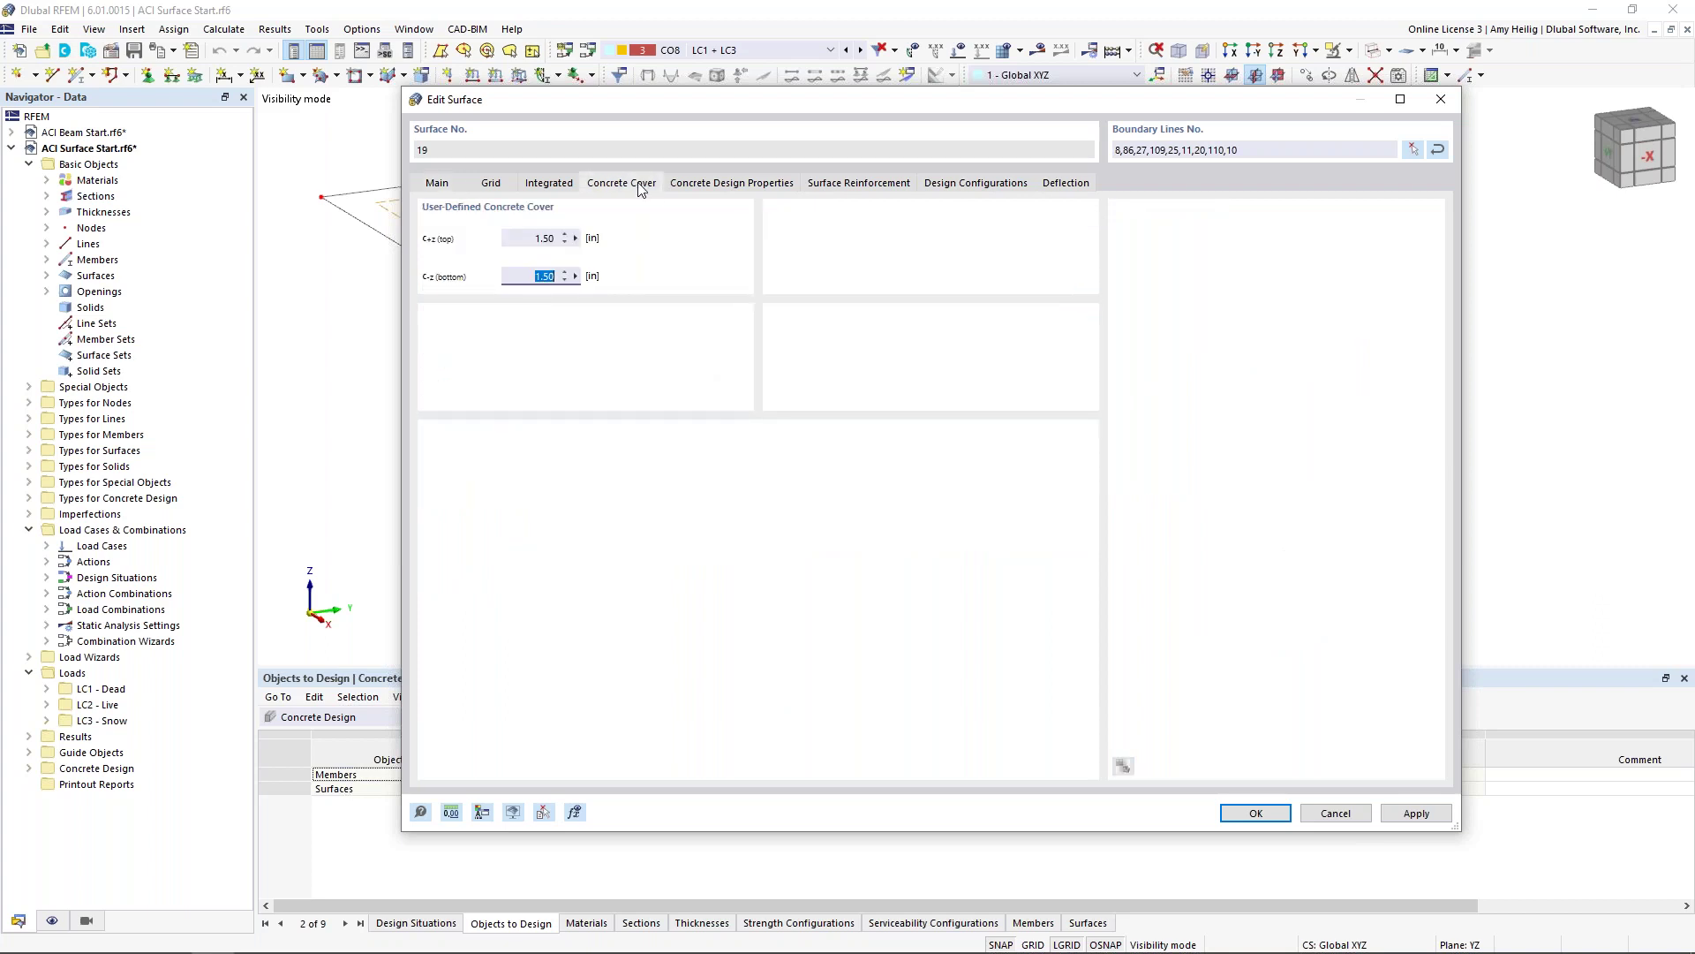
{"action": "left_click", "coordinate": [543, 239]}
{"action": "type", "text": "0.75"}
{"action": "key", "text": "Tab"}
{"action": "type", "text": "0."}
{"action": "key", "text": "BackSpace"}
{"action": "key", "text": "BackSpace"}
{"action": "type", "text": "0.75"}
Step: Create a "First Reinforcement Direction in x", assign it to both the top and bottom sides of the slab, and compare it with the local axes
{"action": "left_click", "coordinate": [733, 183]}
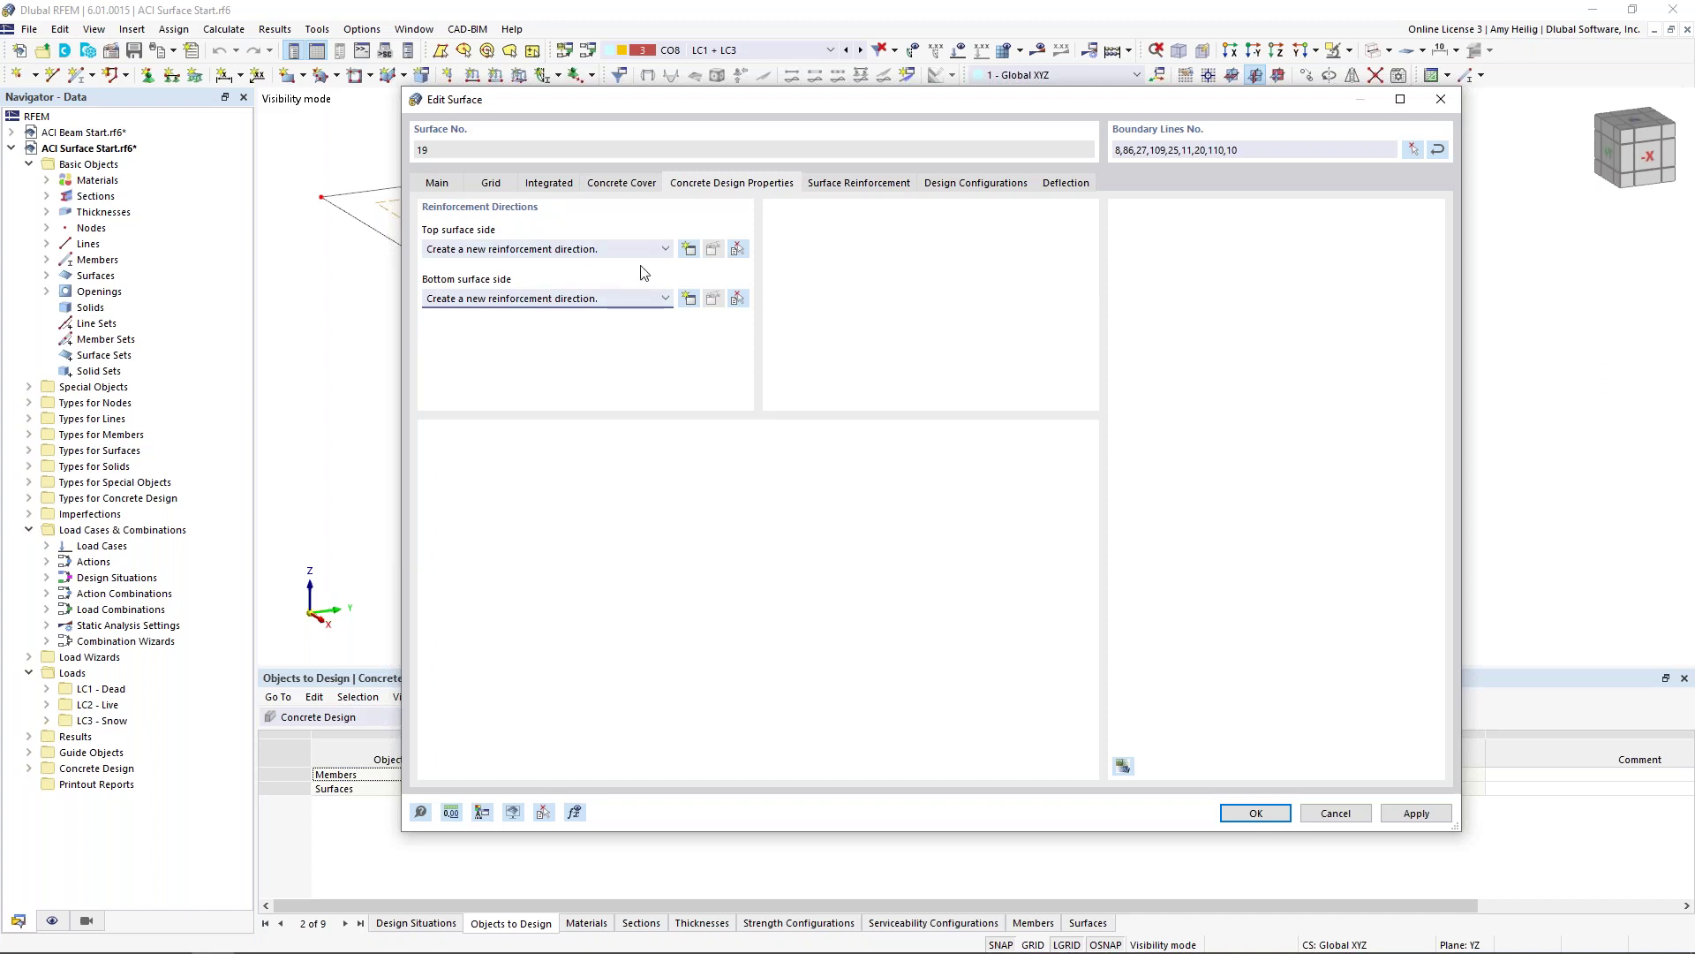
{"action": "left_click", "coordinate": [689, 250]}
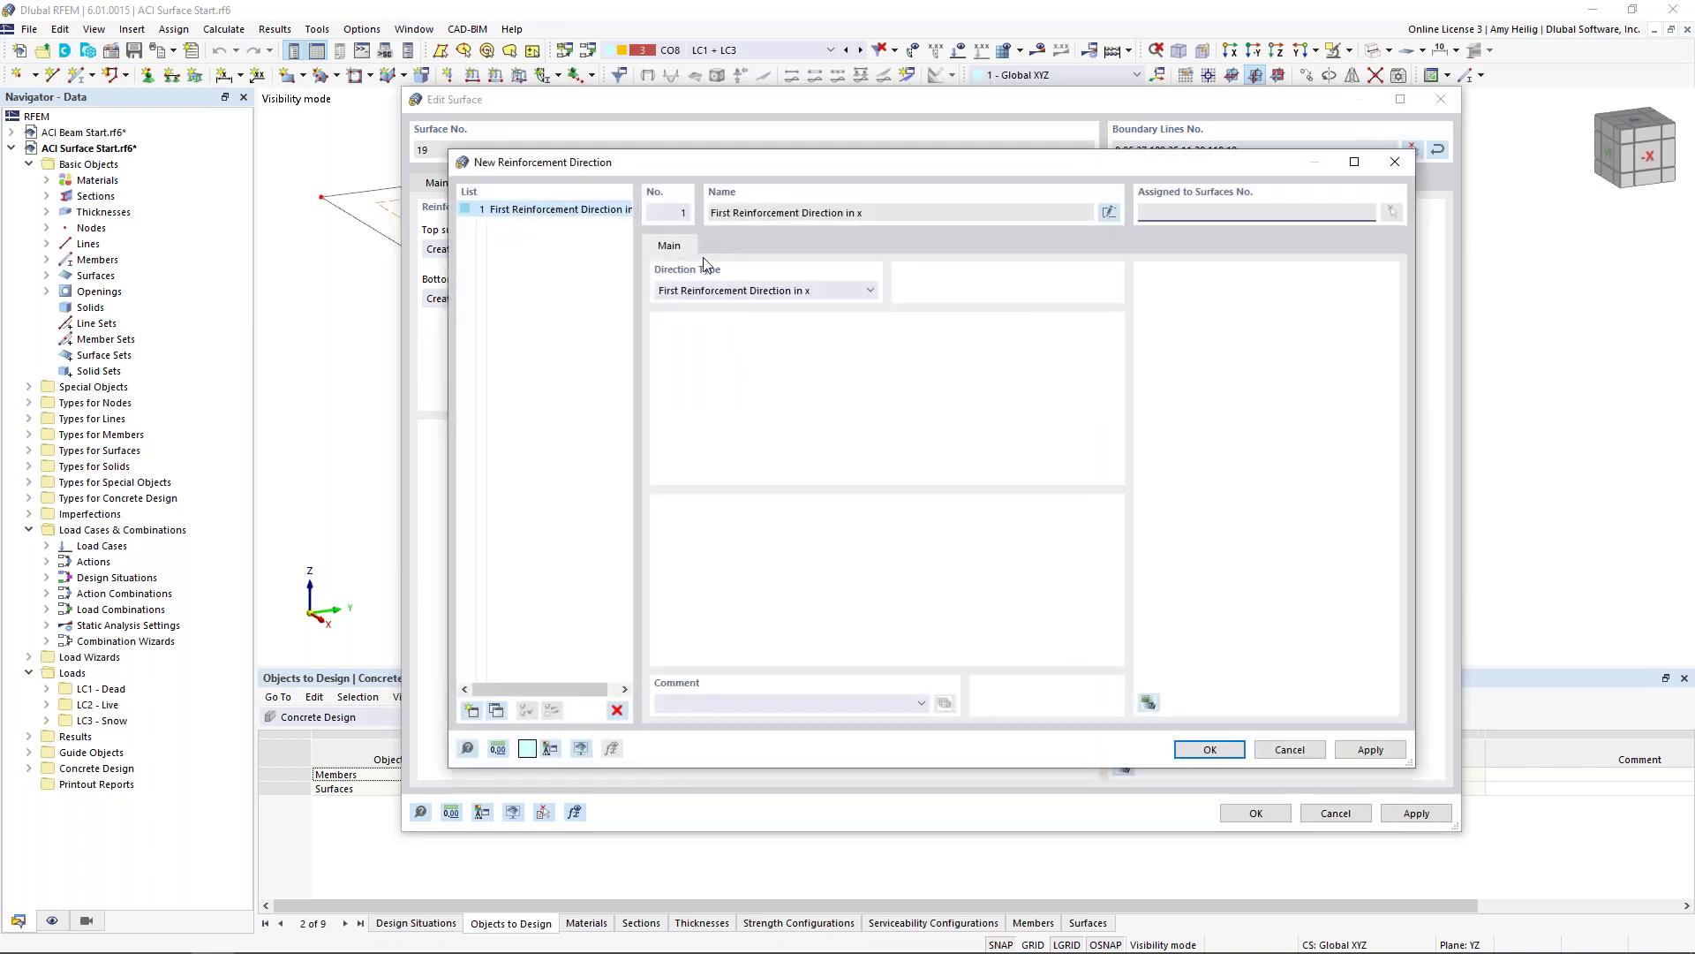
{"action": "left_click", "coordinate": [755, 292]}
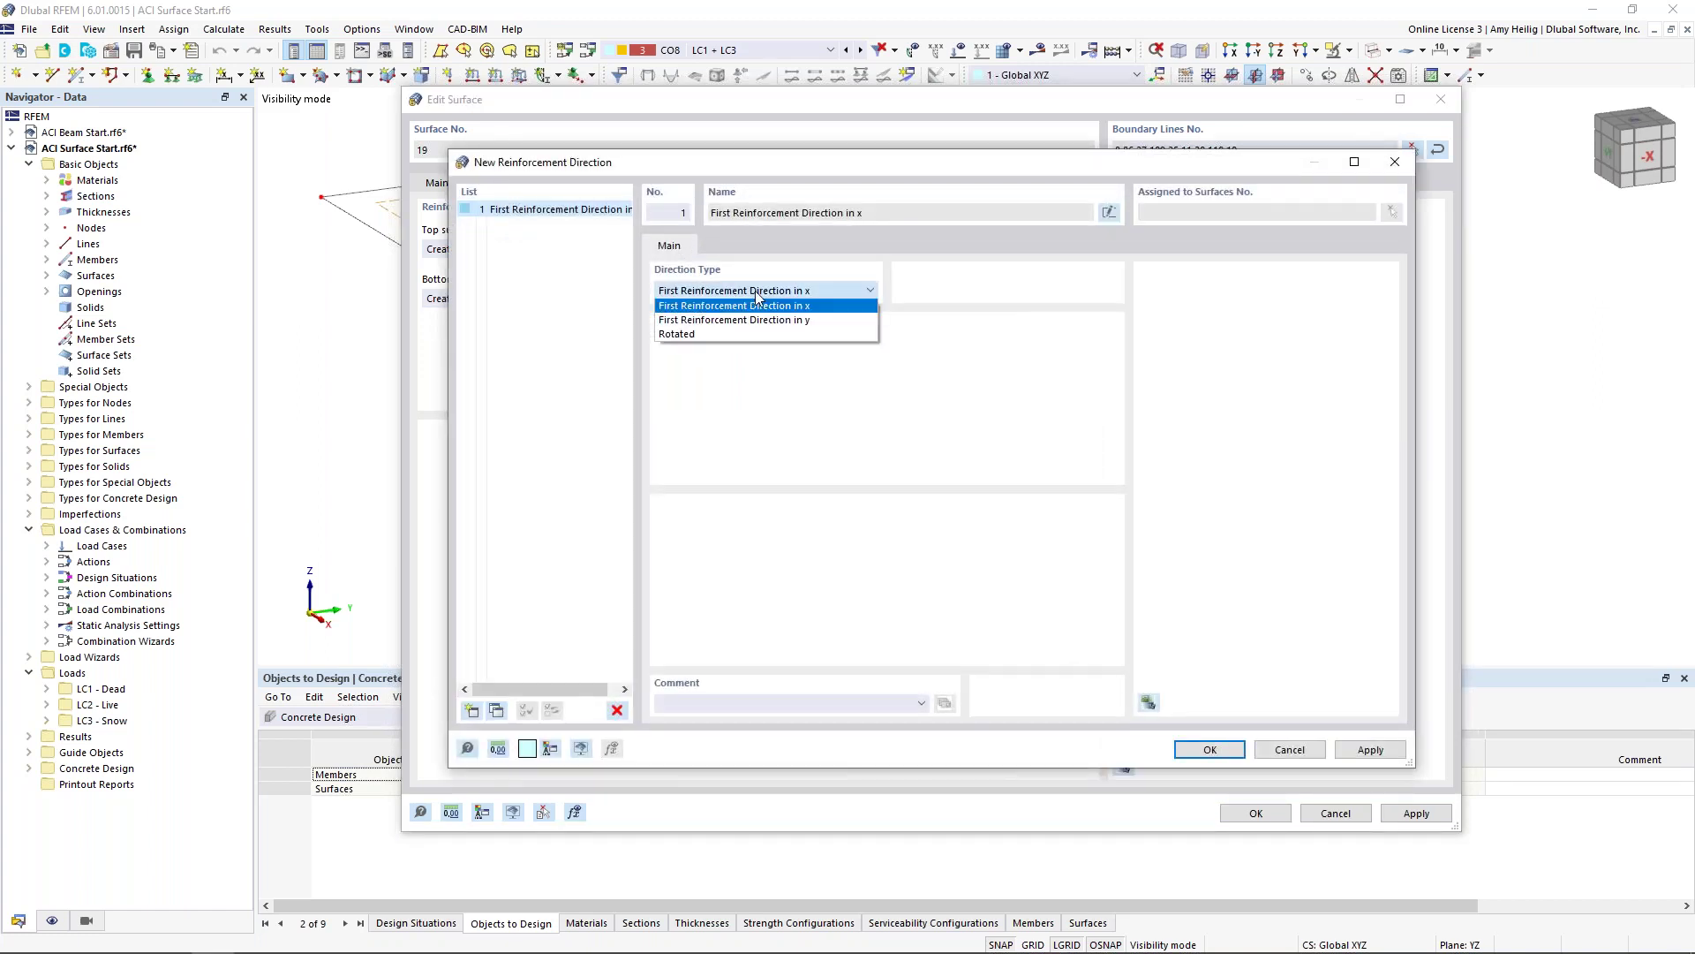
{"action": "left_click", "coordinate": [811, 305]}
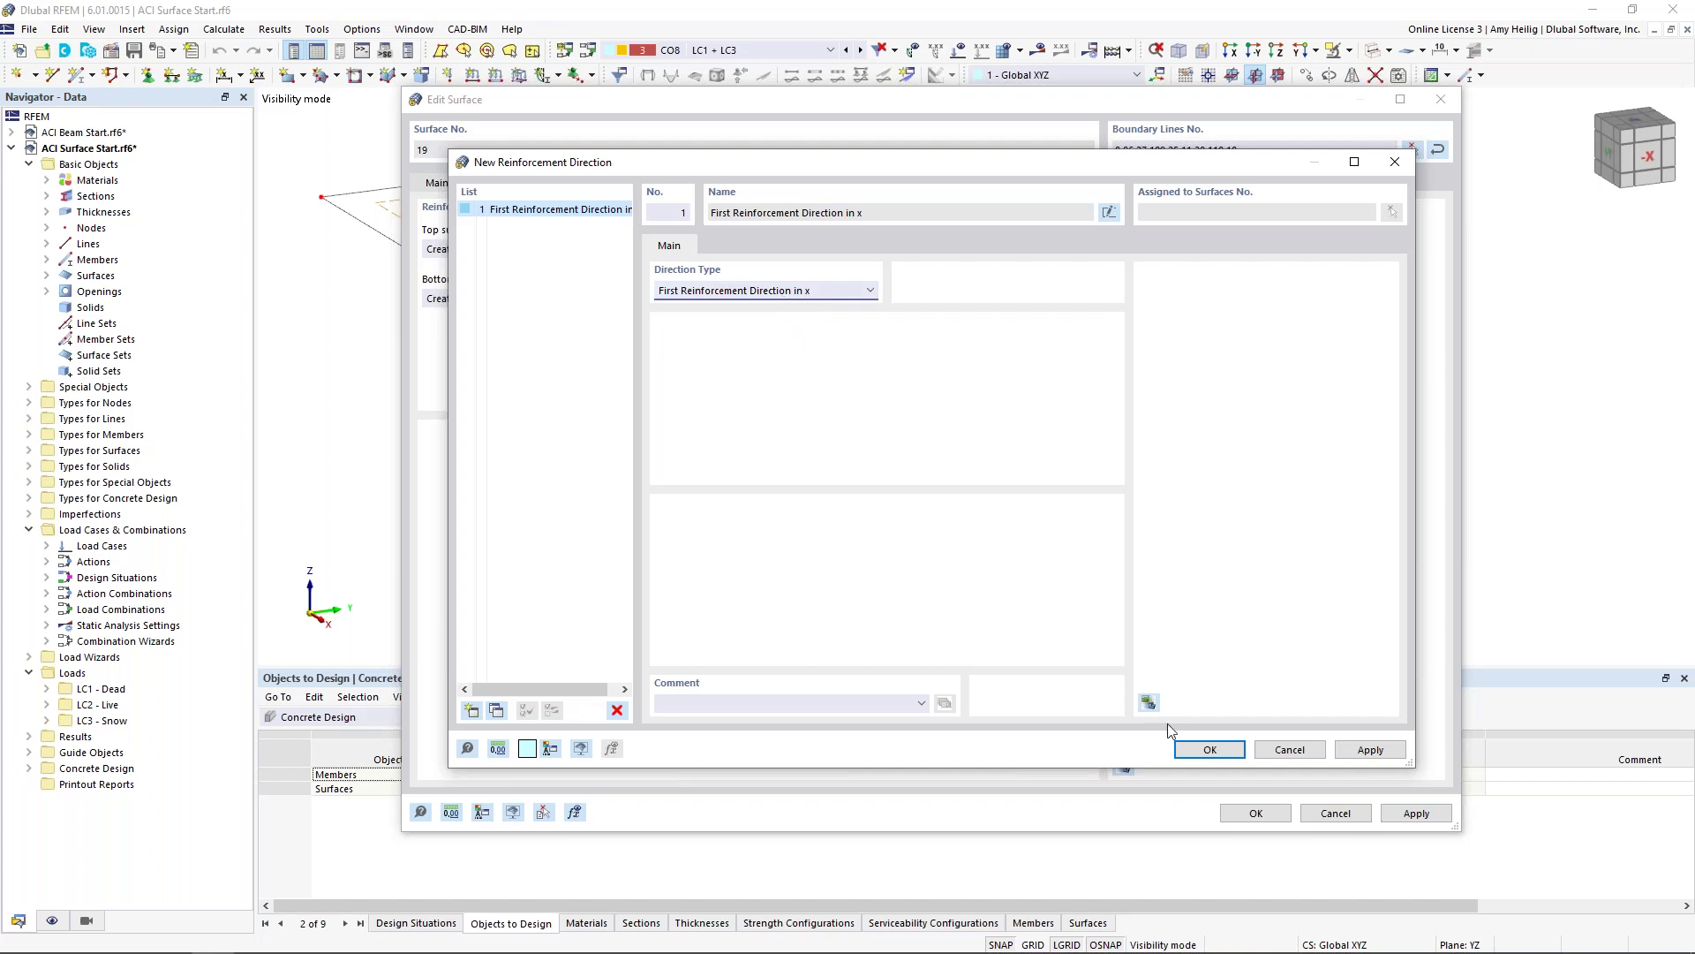
{"action": "left_click", "coordinate": [1186, 753]}
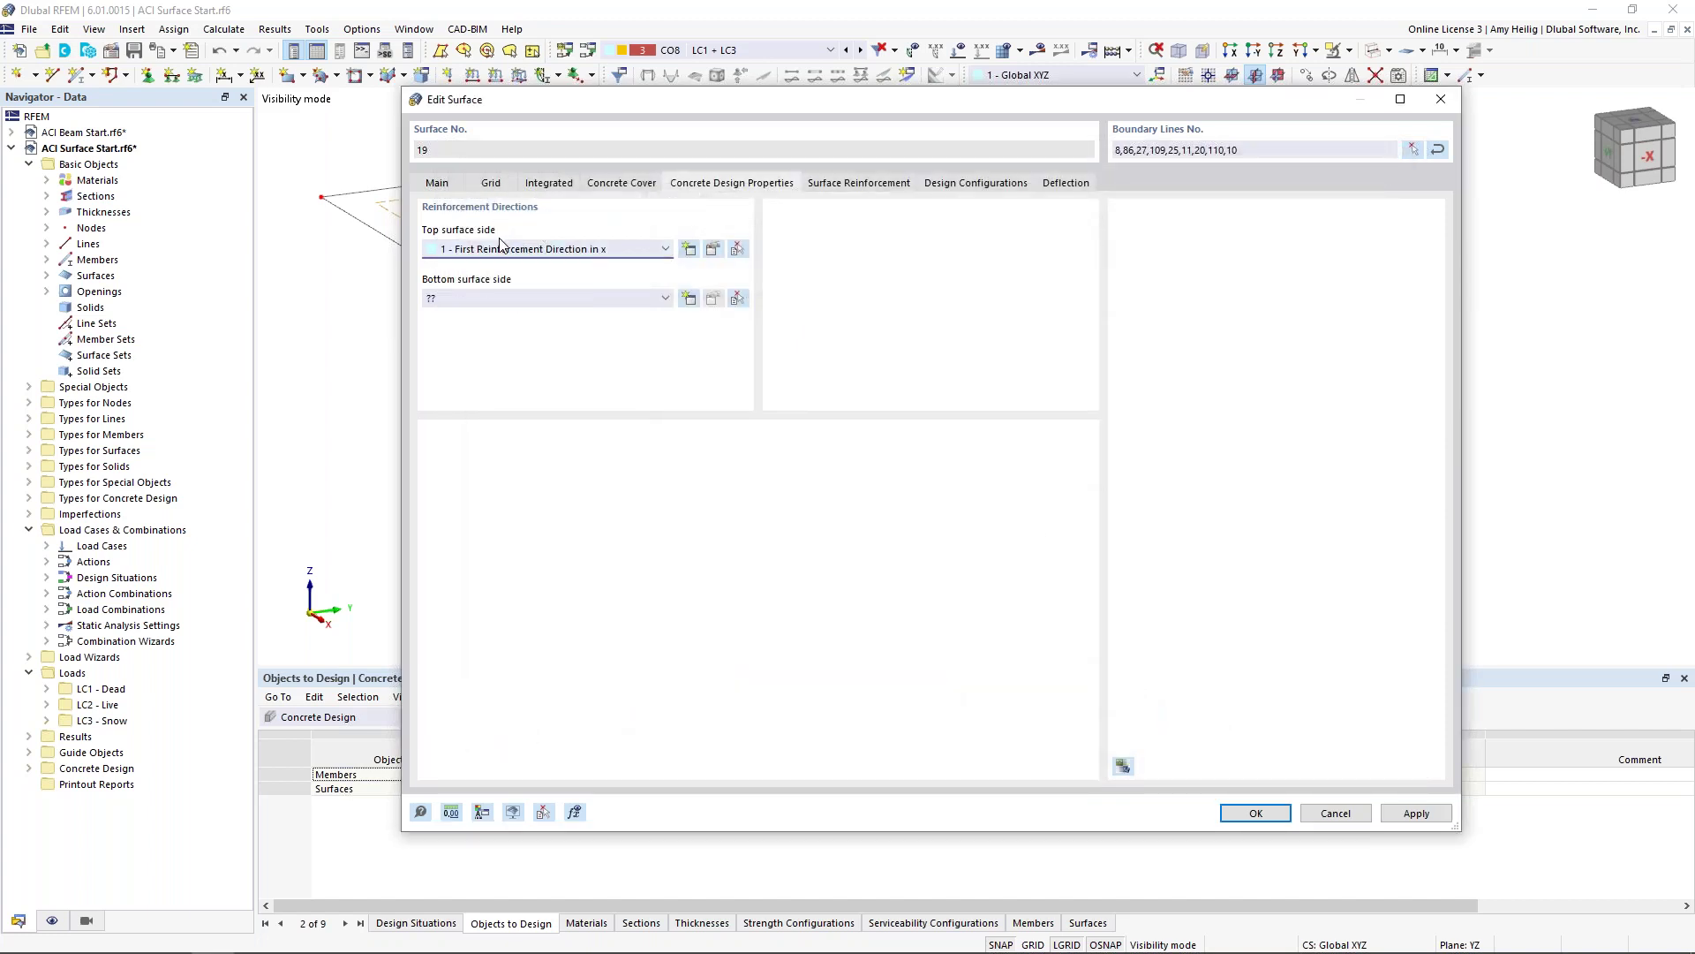
{"action": "left_click", "coordinate": [512, 298]}
{"action": "left_click", "coordinate": [521, 319]}
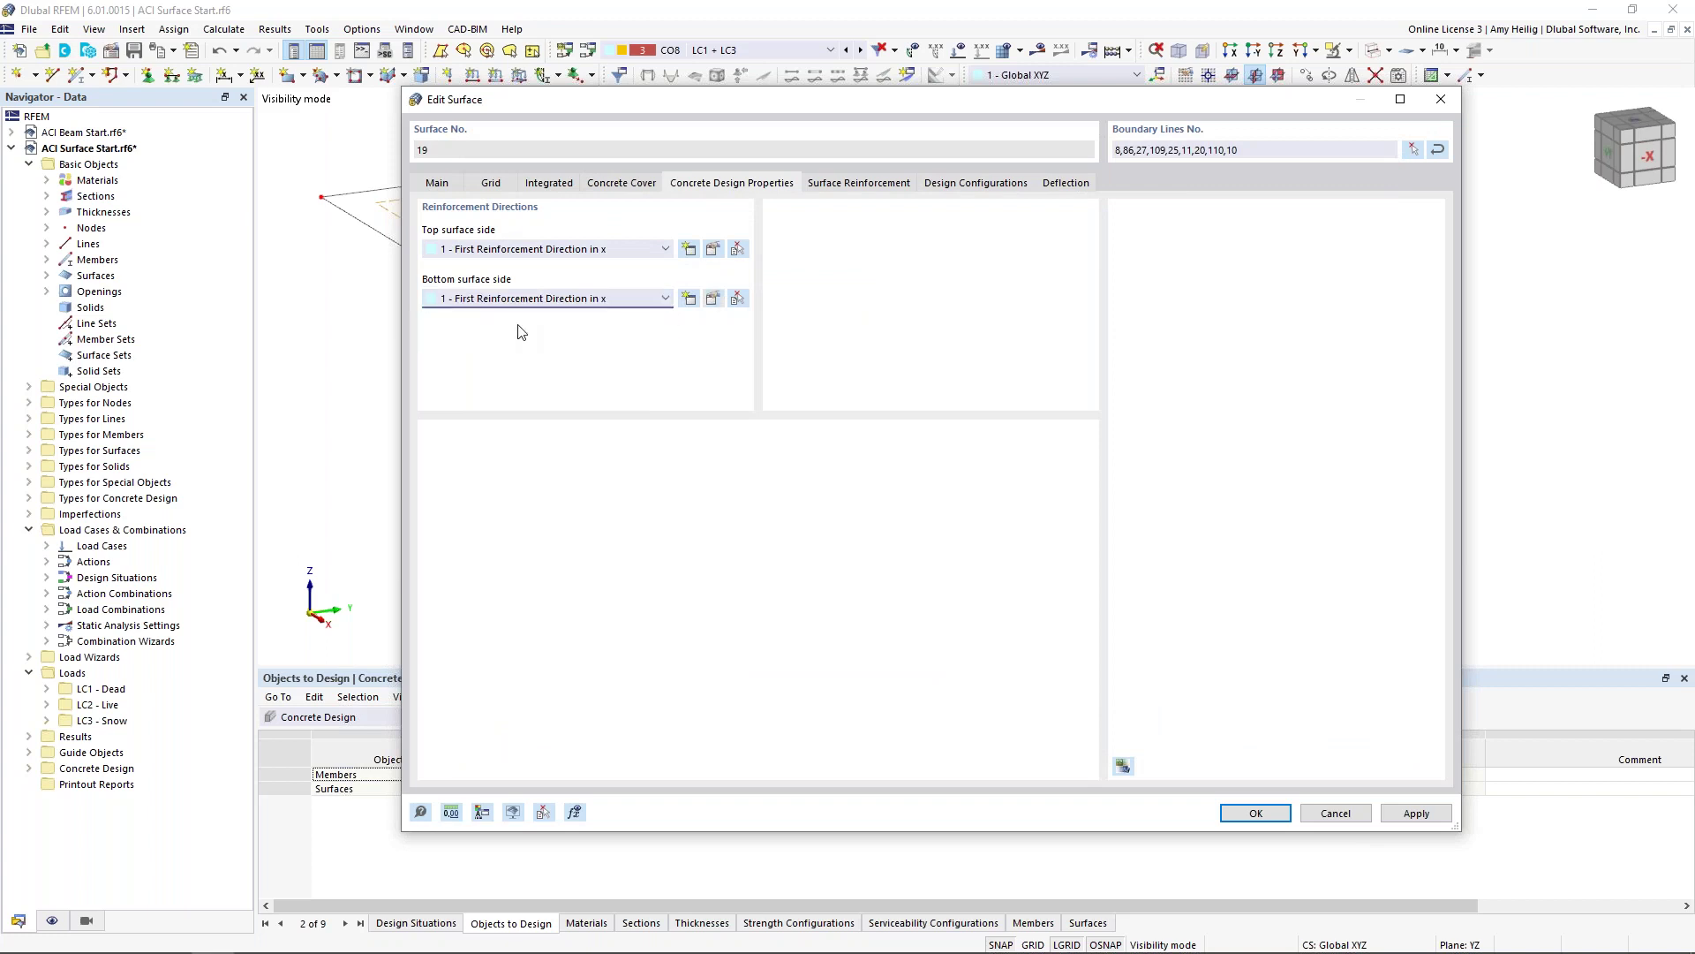
{"action": "left_click_drag", "start_coordinate": [736, 101], "coordinate": [722, 446]}
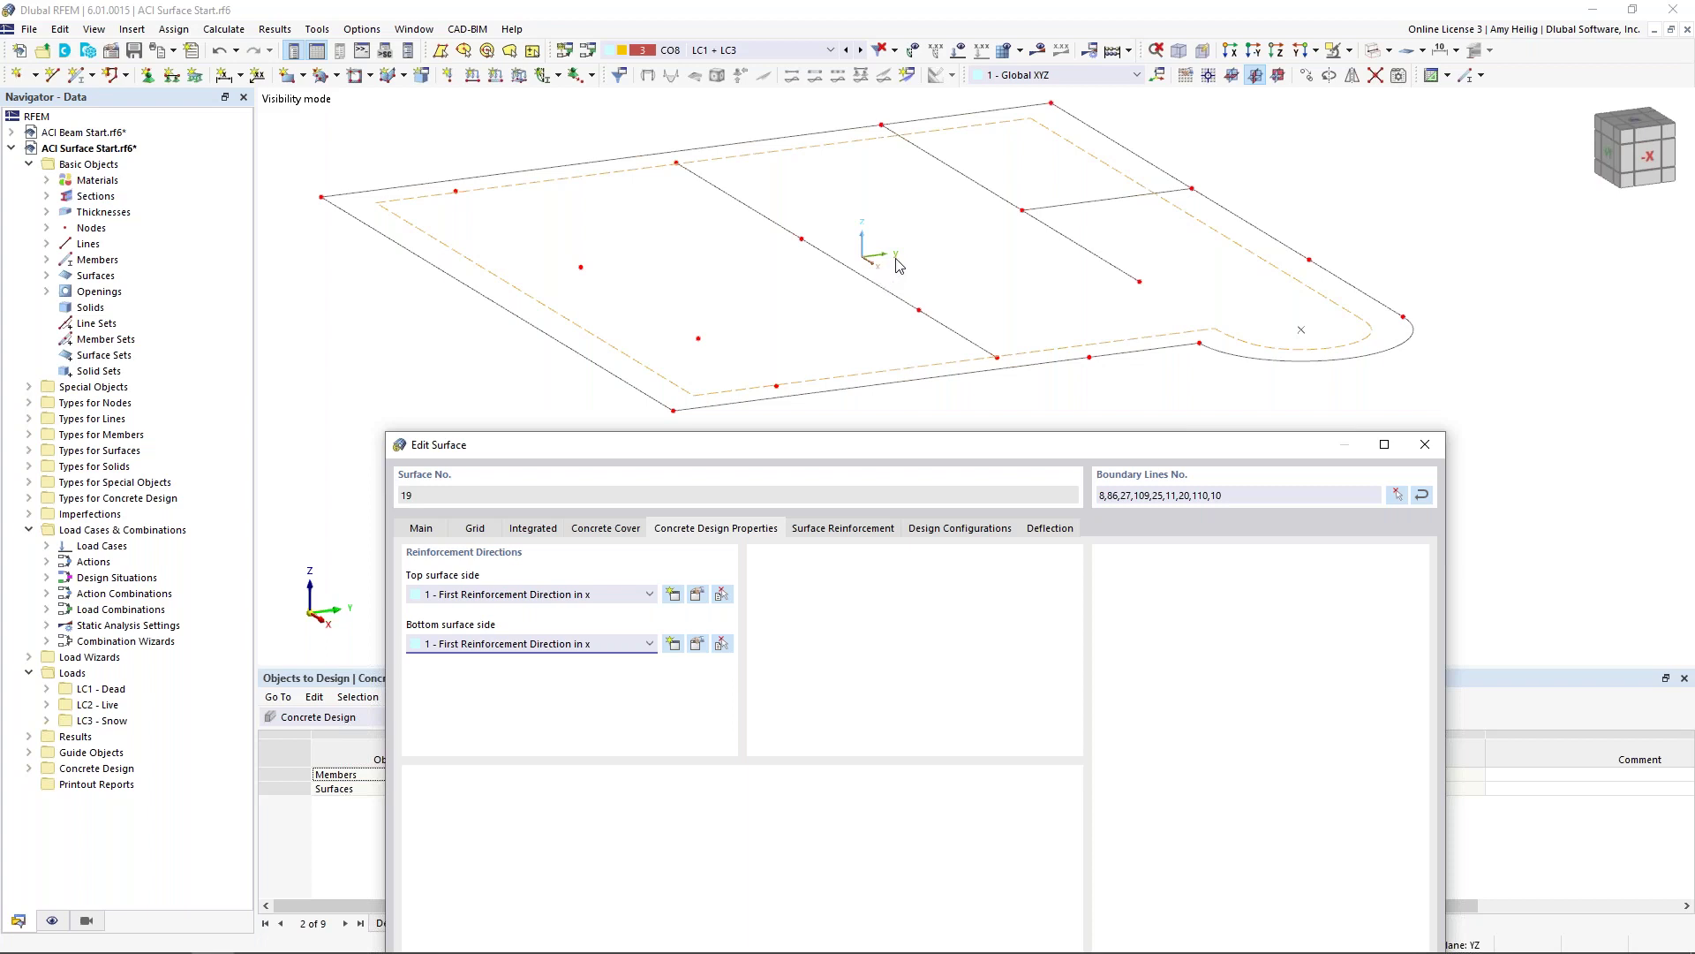
{"action": "left_click_drag", "start_coordinate": [931, 446], "coordinate": [934, 104]}
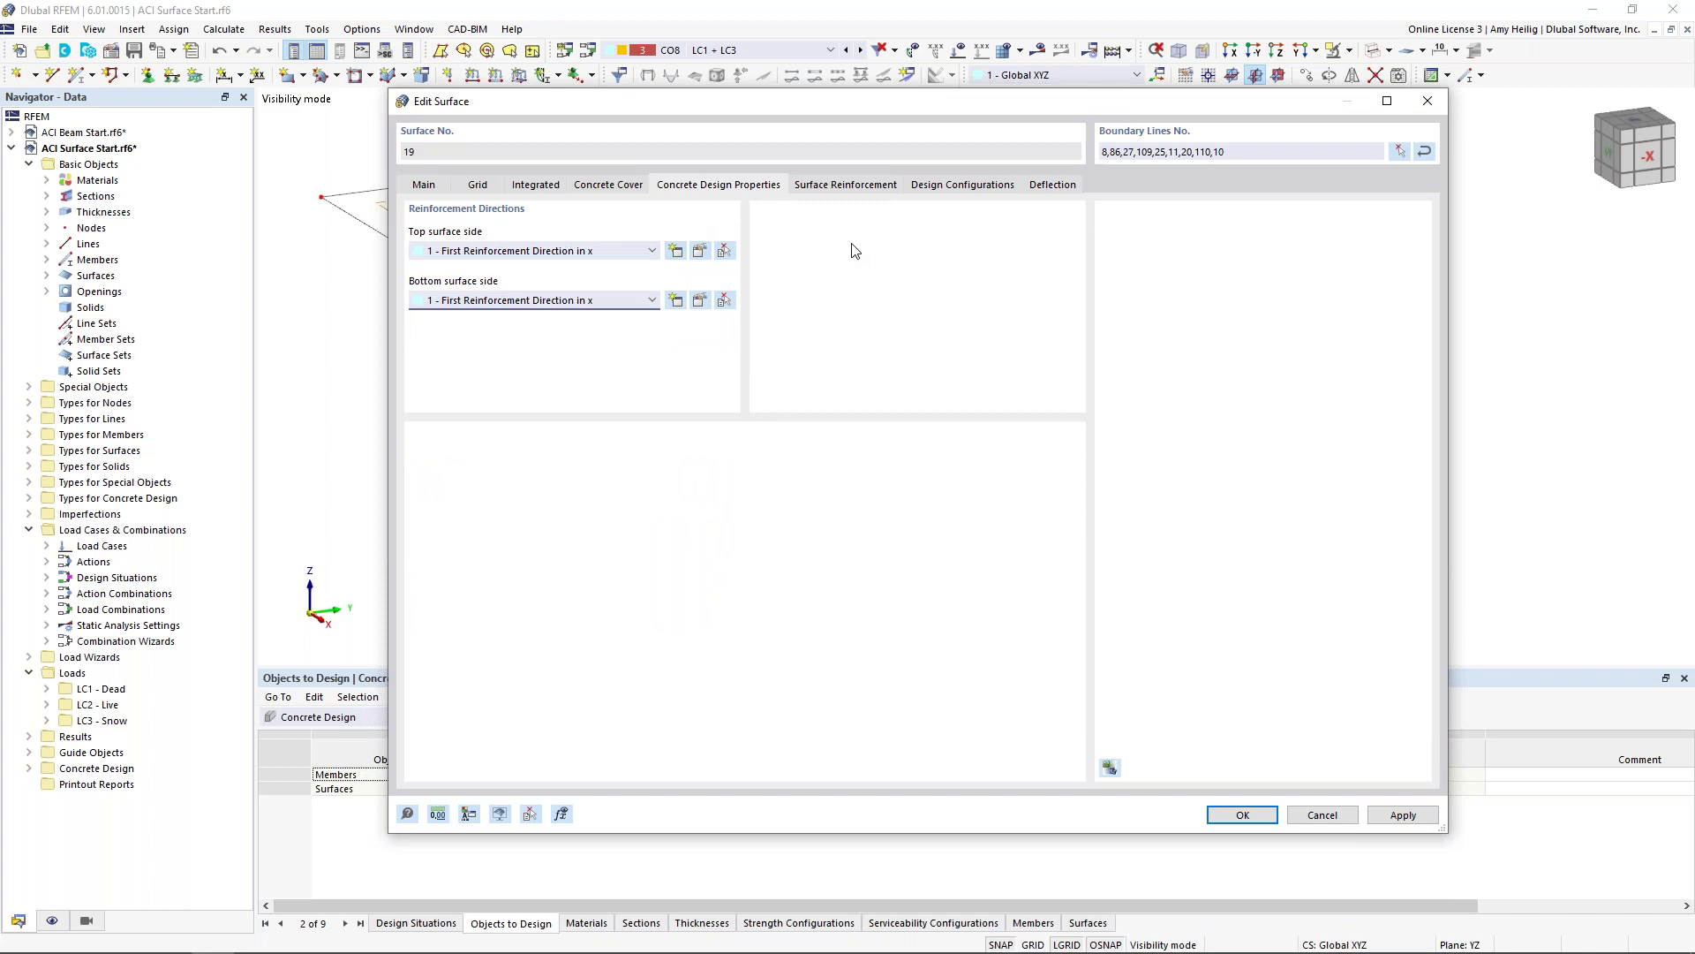
Step: Add a new rebar-type surface reinforcement to the slab using #5 bars at 1 ft spacing
{"action": "left_click", "coordinate": [857, 186]}
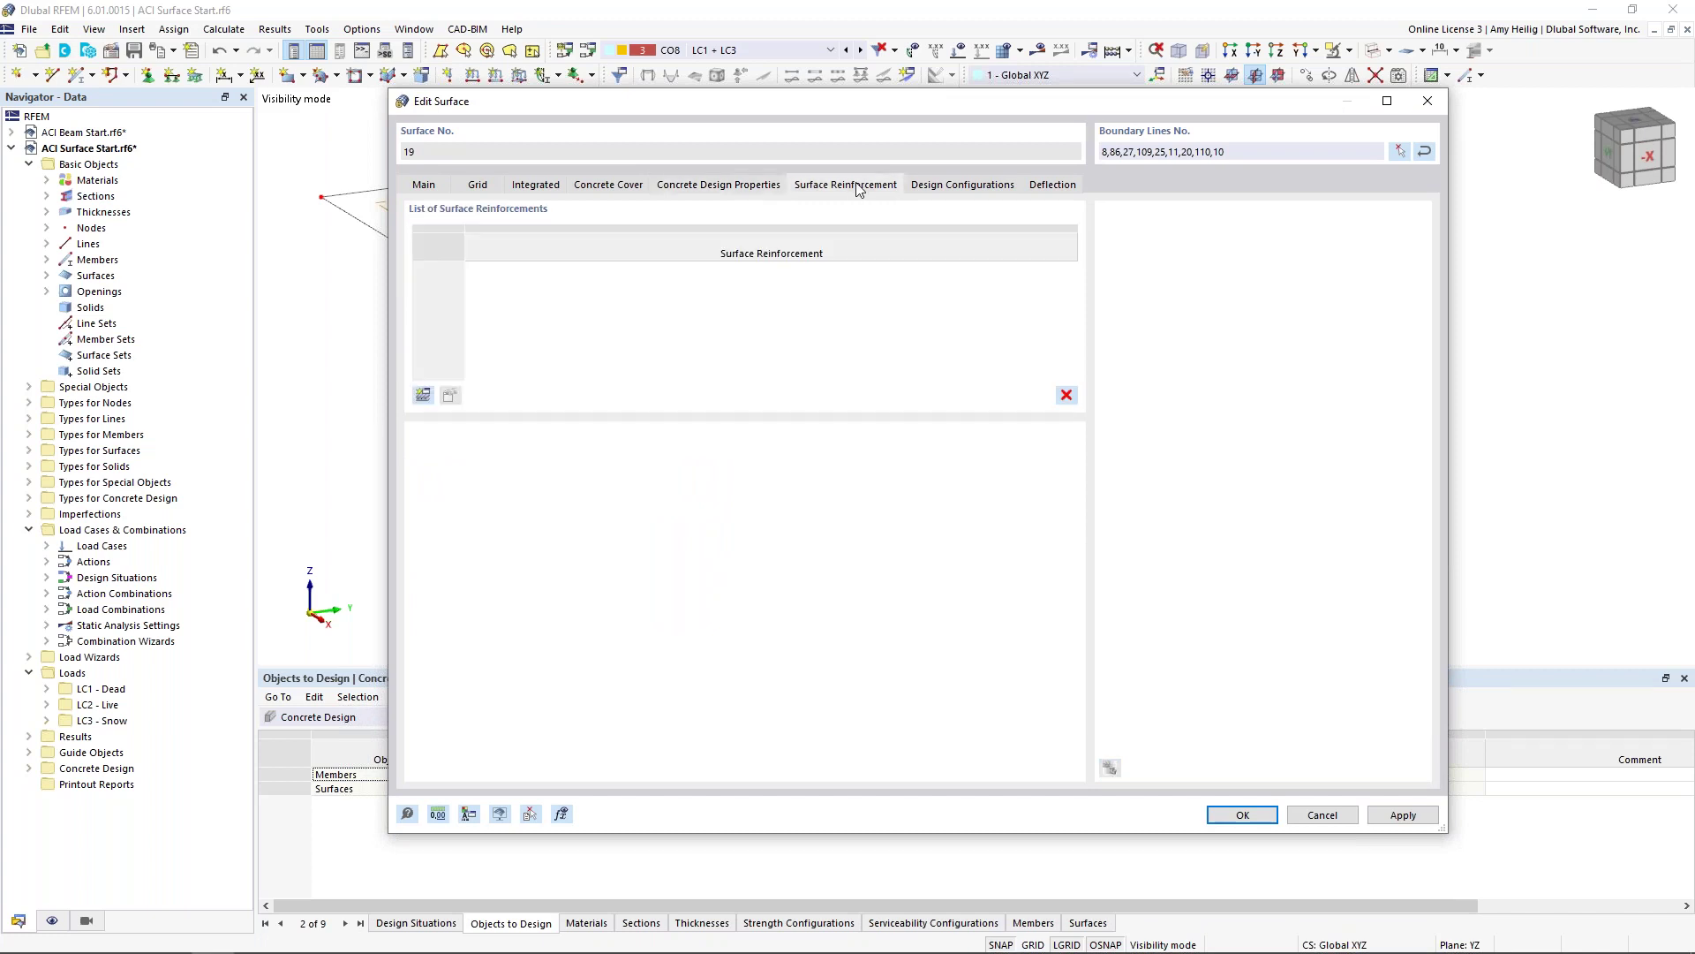
{"action": "left_click", "coordinate": [423, 395]}
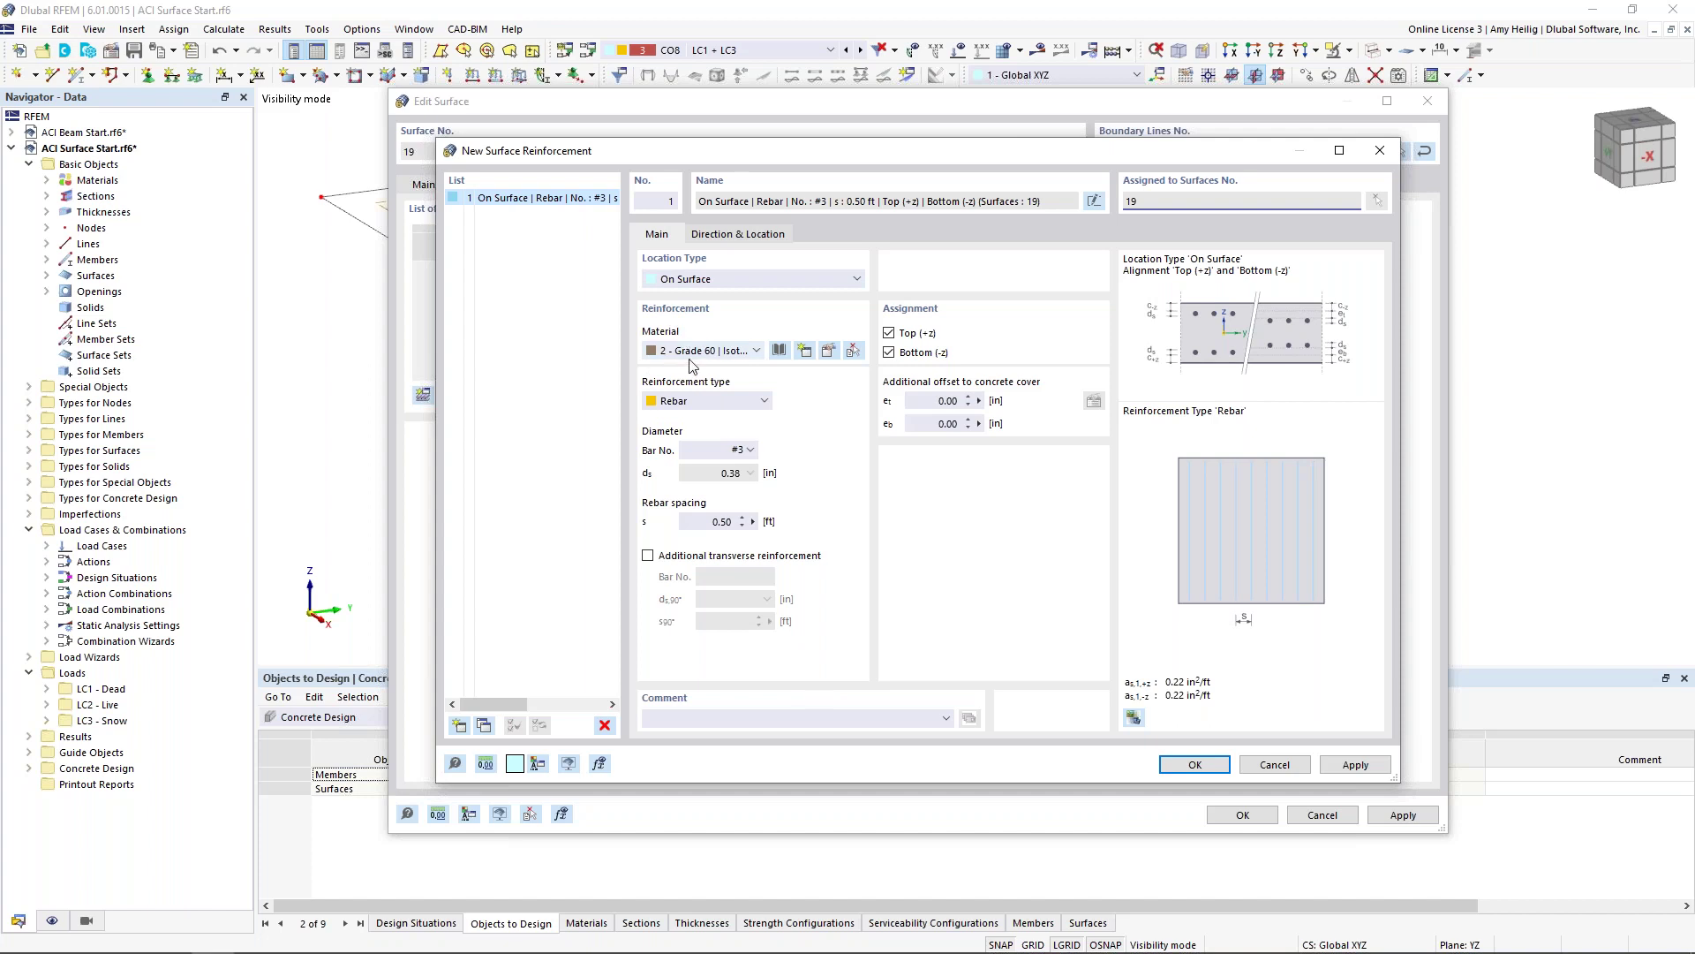
{"action": "left_click", "coordinate": [704, 402]}
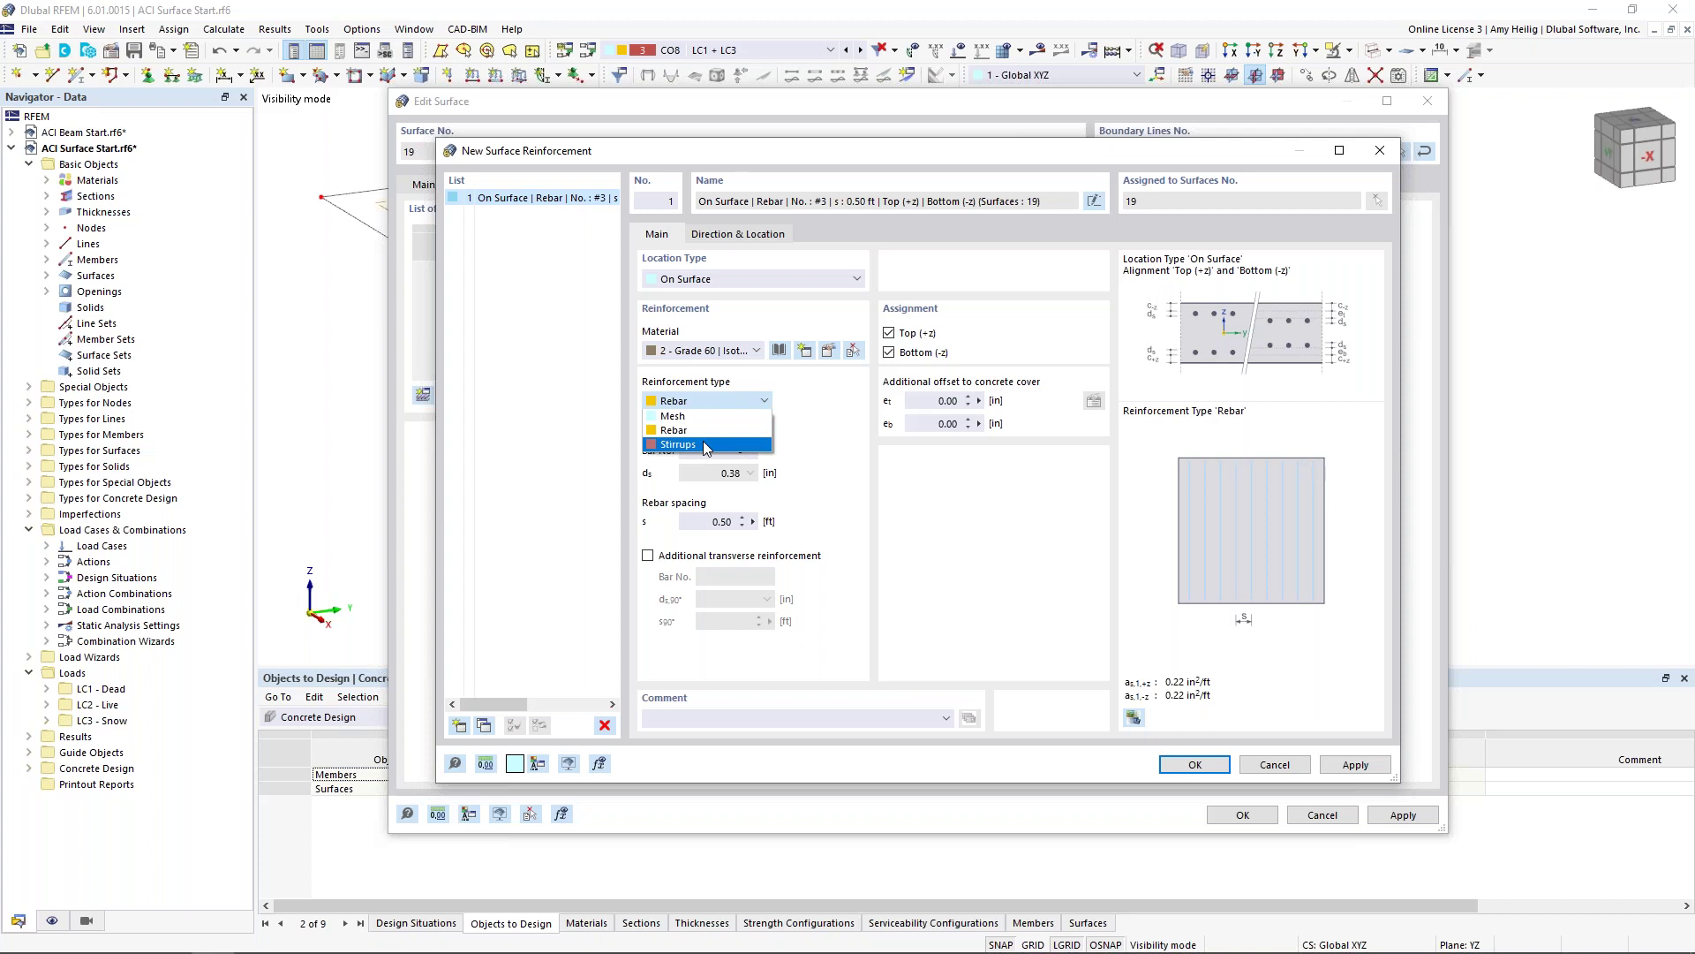
{"action": "left_click", "coordinate": [703, 435]}
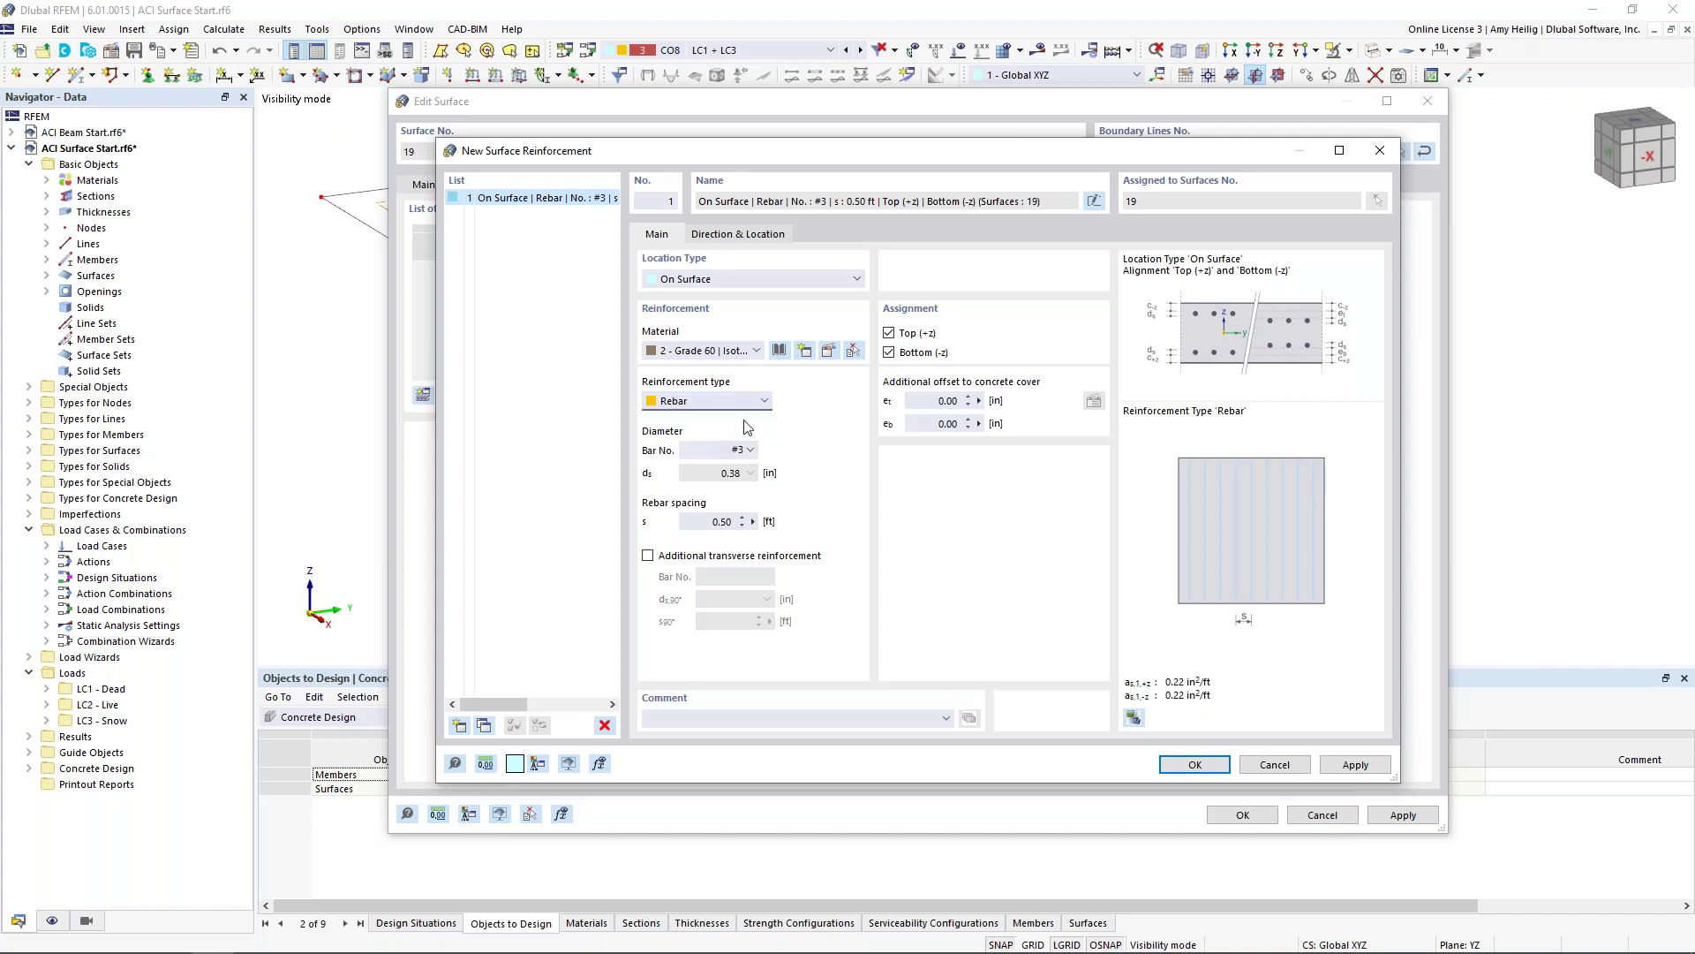
{"action": "left_click", "coordinate": [746, 450]}
{"action": "left_click", "coordinate": [740, 569]}
{"action": "key", "text": "Down"}
{"action": "key", "text": "Down"}
{"action": "left_click", "coordinate": [724, 520]}
{"action": "type", "text": "1"}
Step: Add transverse reinforcement of #5 bars at 1 ft spacing and save the surface reinforcement
{"action": "left_click", "coordinate": [648, 555]}
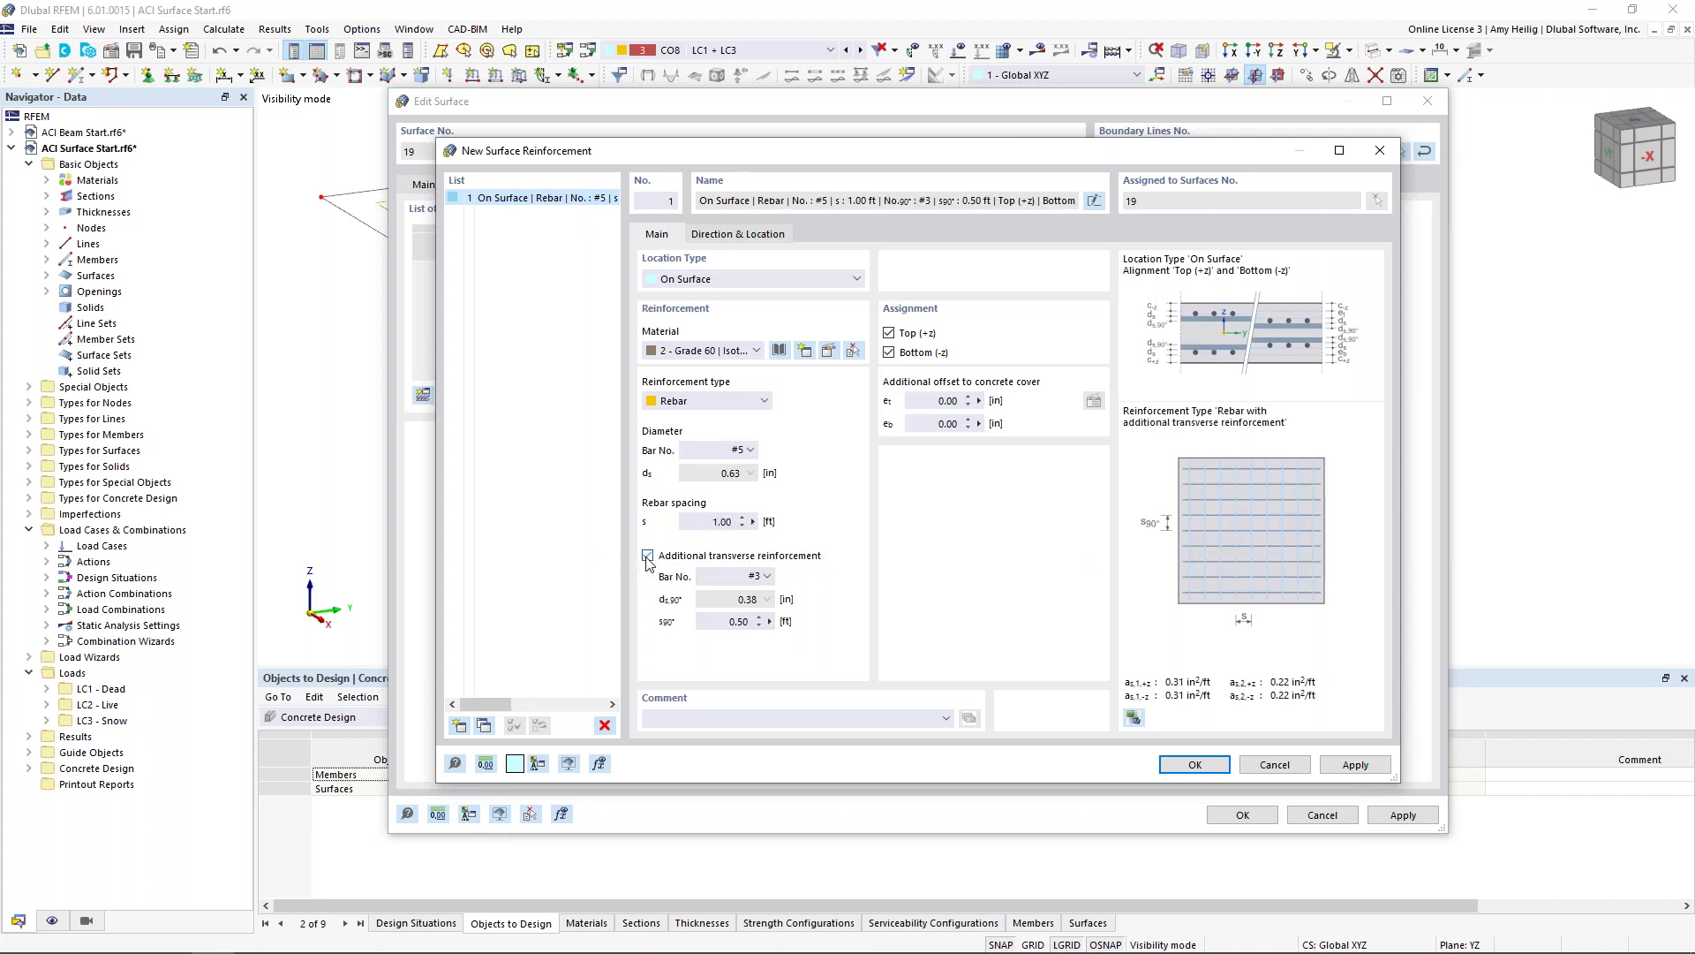
{"action": "left_click", "coordinate": [756, 576]}
{"action": "left_click", "coordinate": [752, 682]}
{"action": "double_click", "coordinate": [736, 622]}
{"action": "type", "text": "1"}
{"action": "left_click", "coordinate": [1195, 764]}
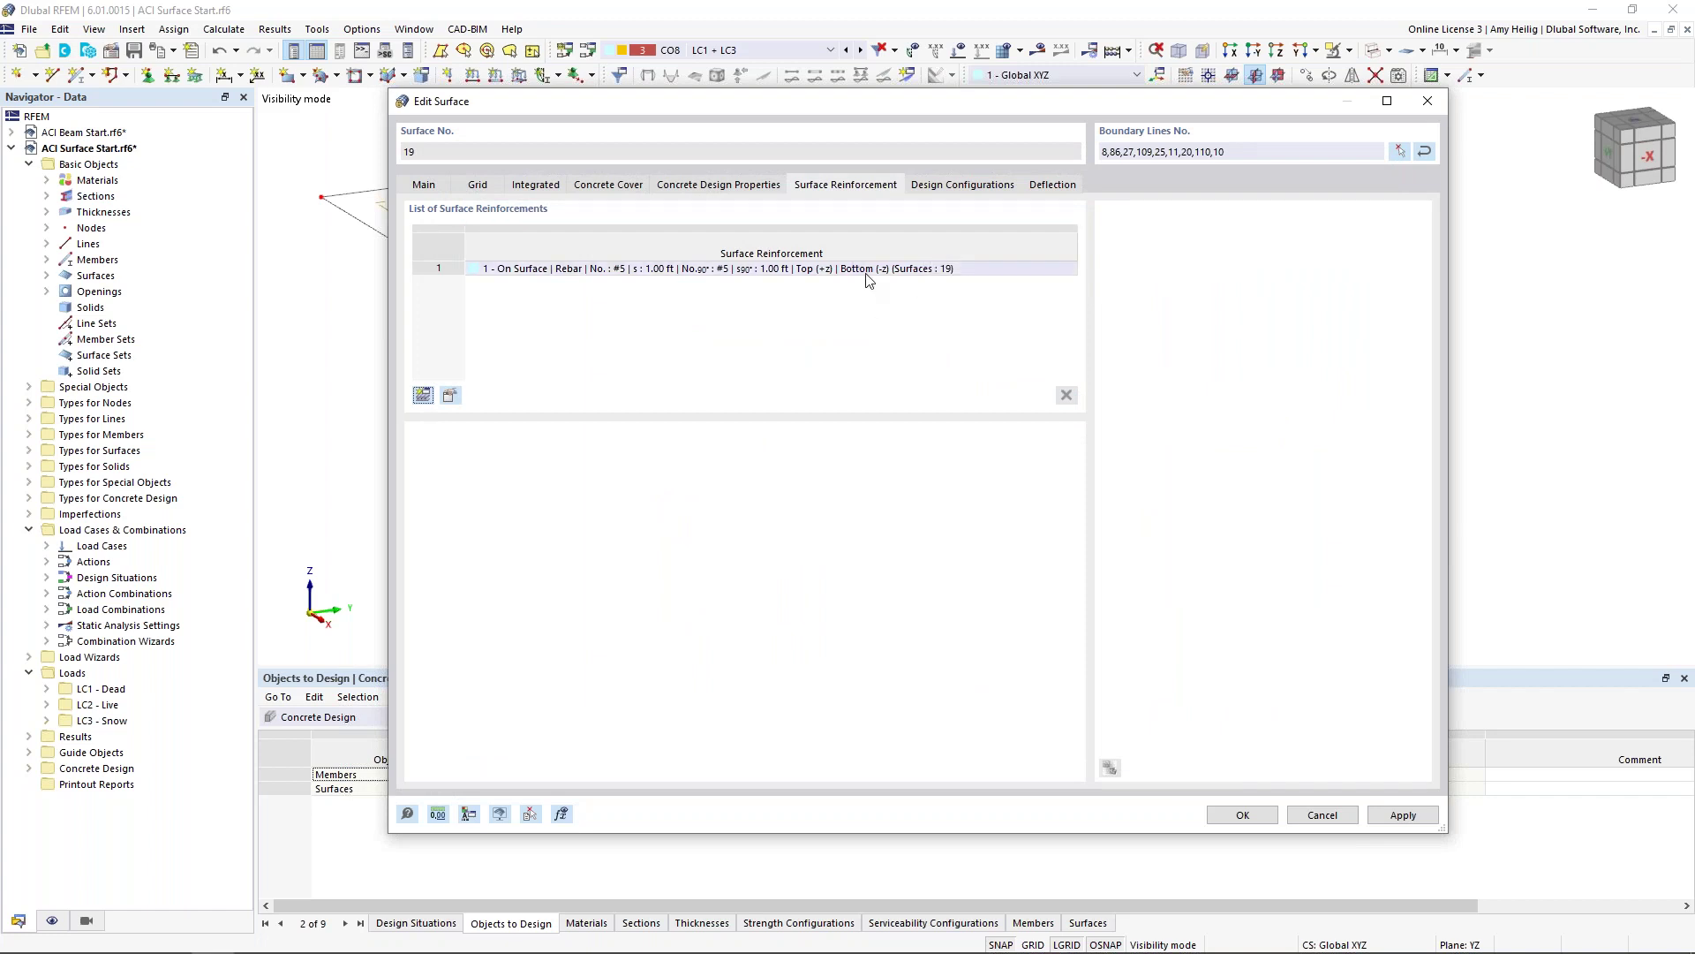
Step: Review the slab's default strength configuration, including its surface parameters, and its default serviceability configuration
{"action": "left_click", "coordinate": [990, 186]}
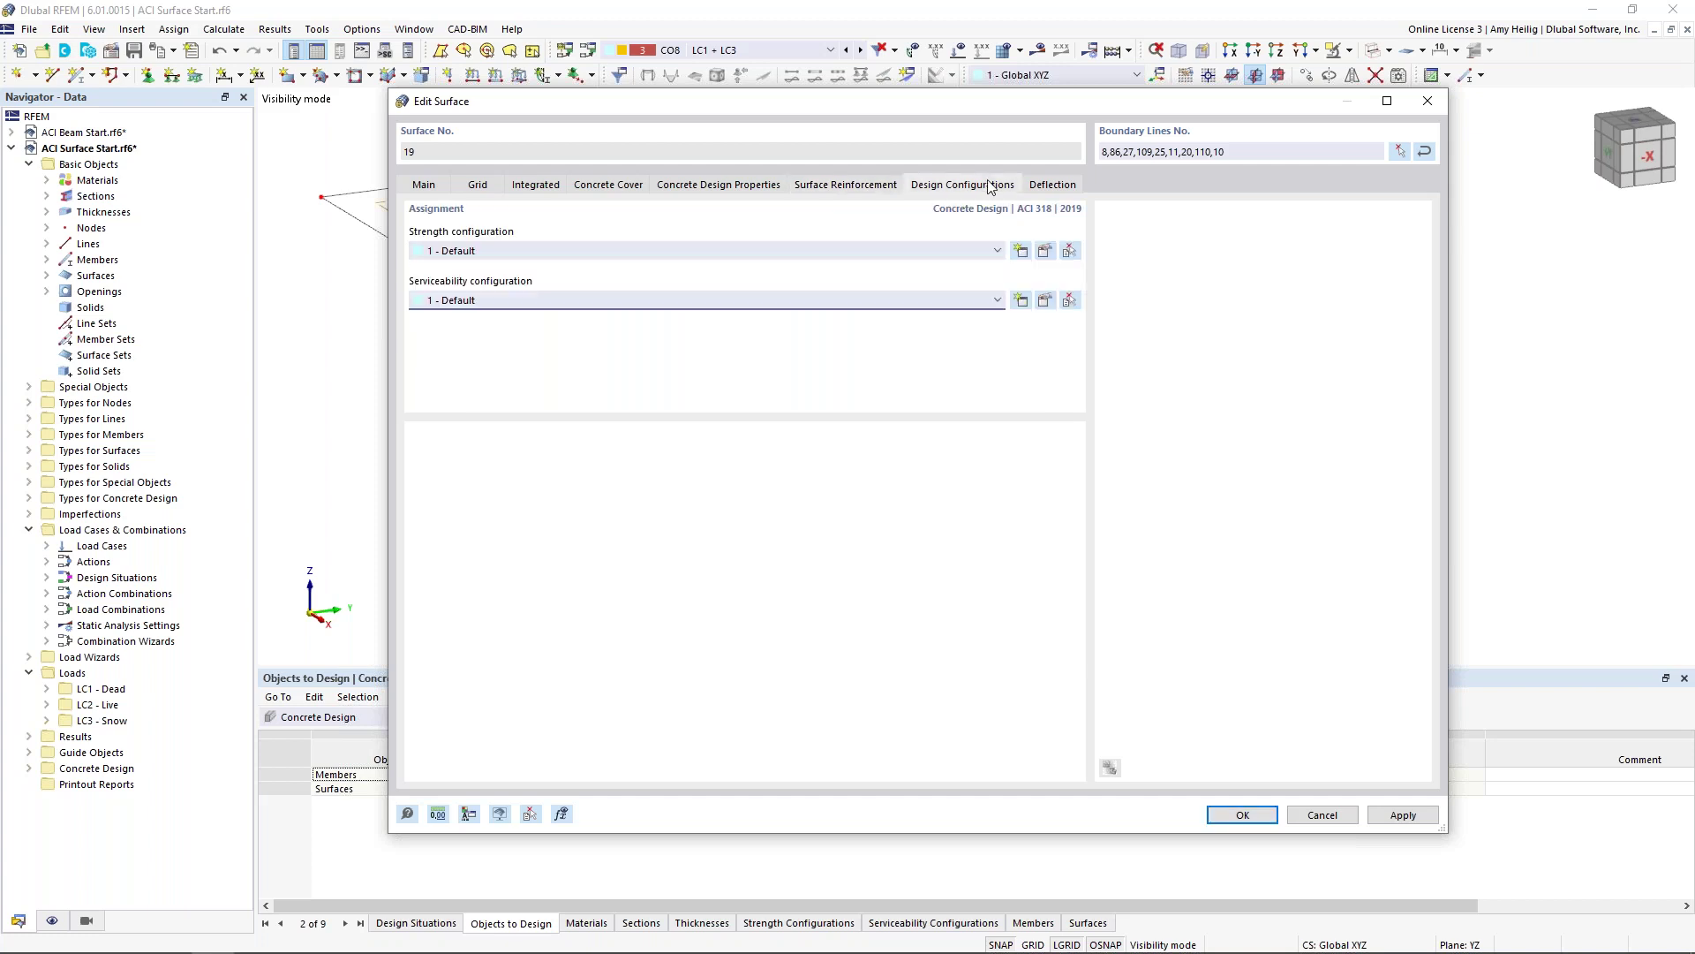
{"action": "left_click", "coordinate": [1045, 251]}
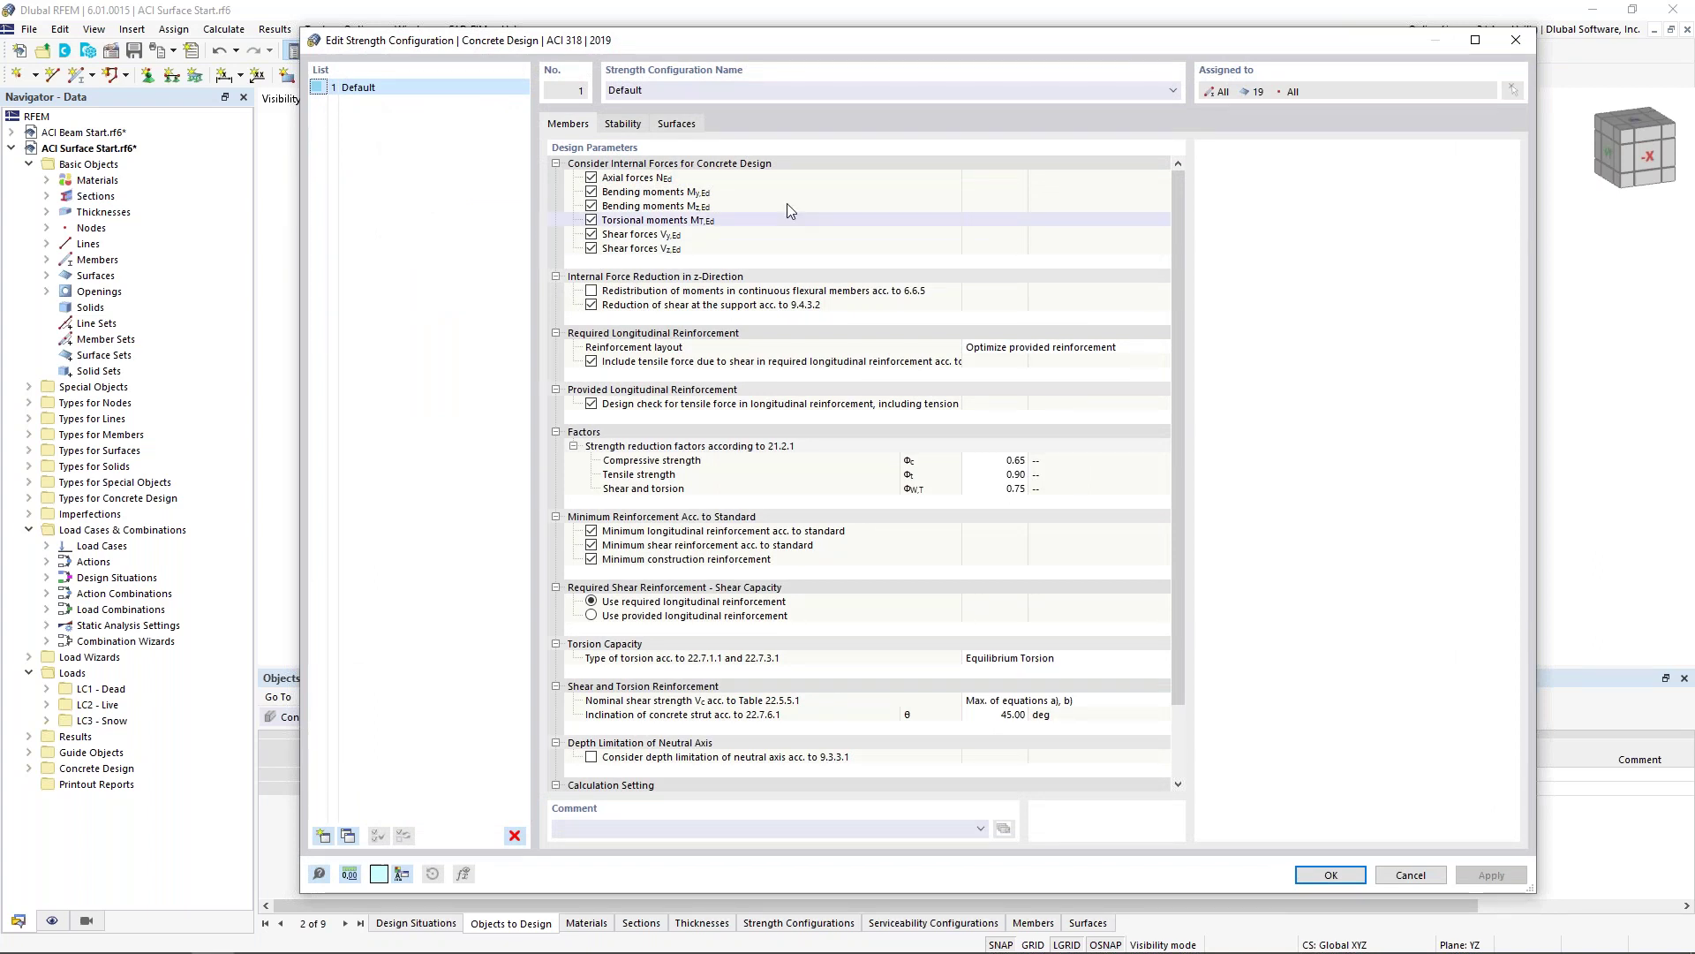
{"action": "left_click", "coordinate": [678, 125]}
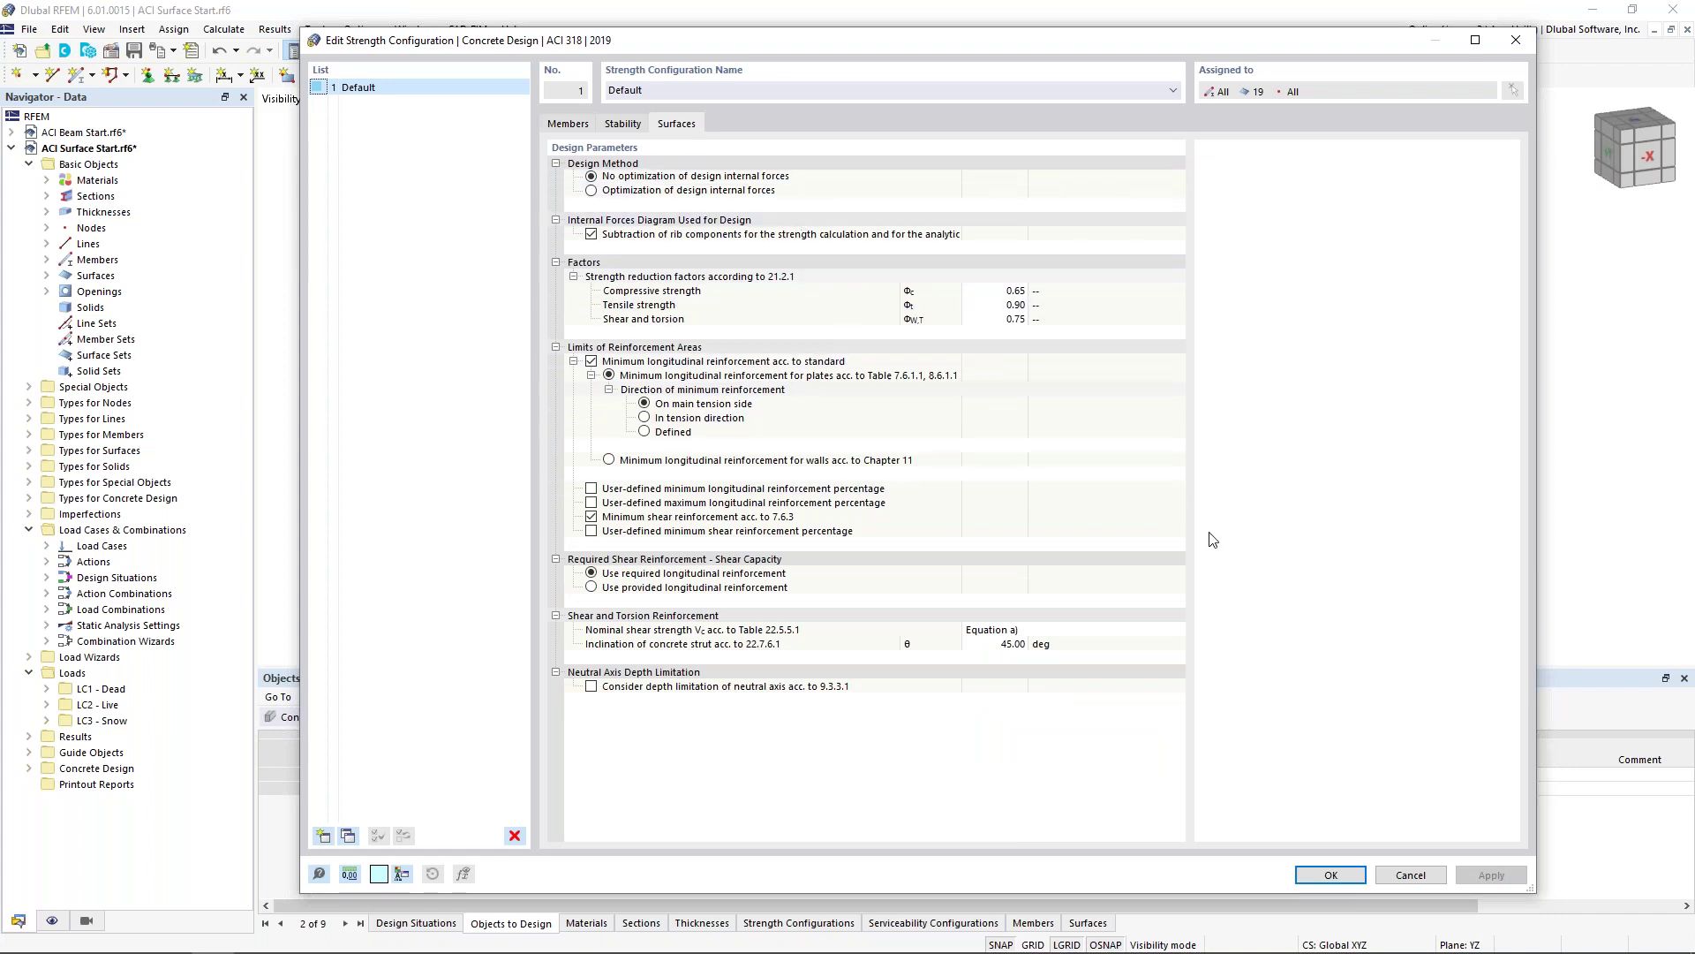
{"action": "left_click", "coordinate": [1410, 875]}
{"action": "left_click", "coordinate": [1046, 301]}
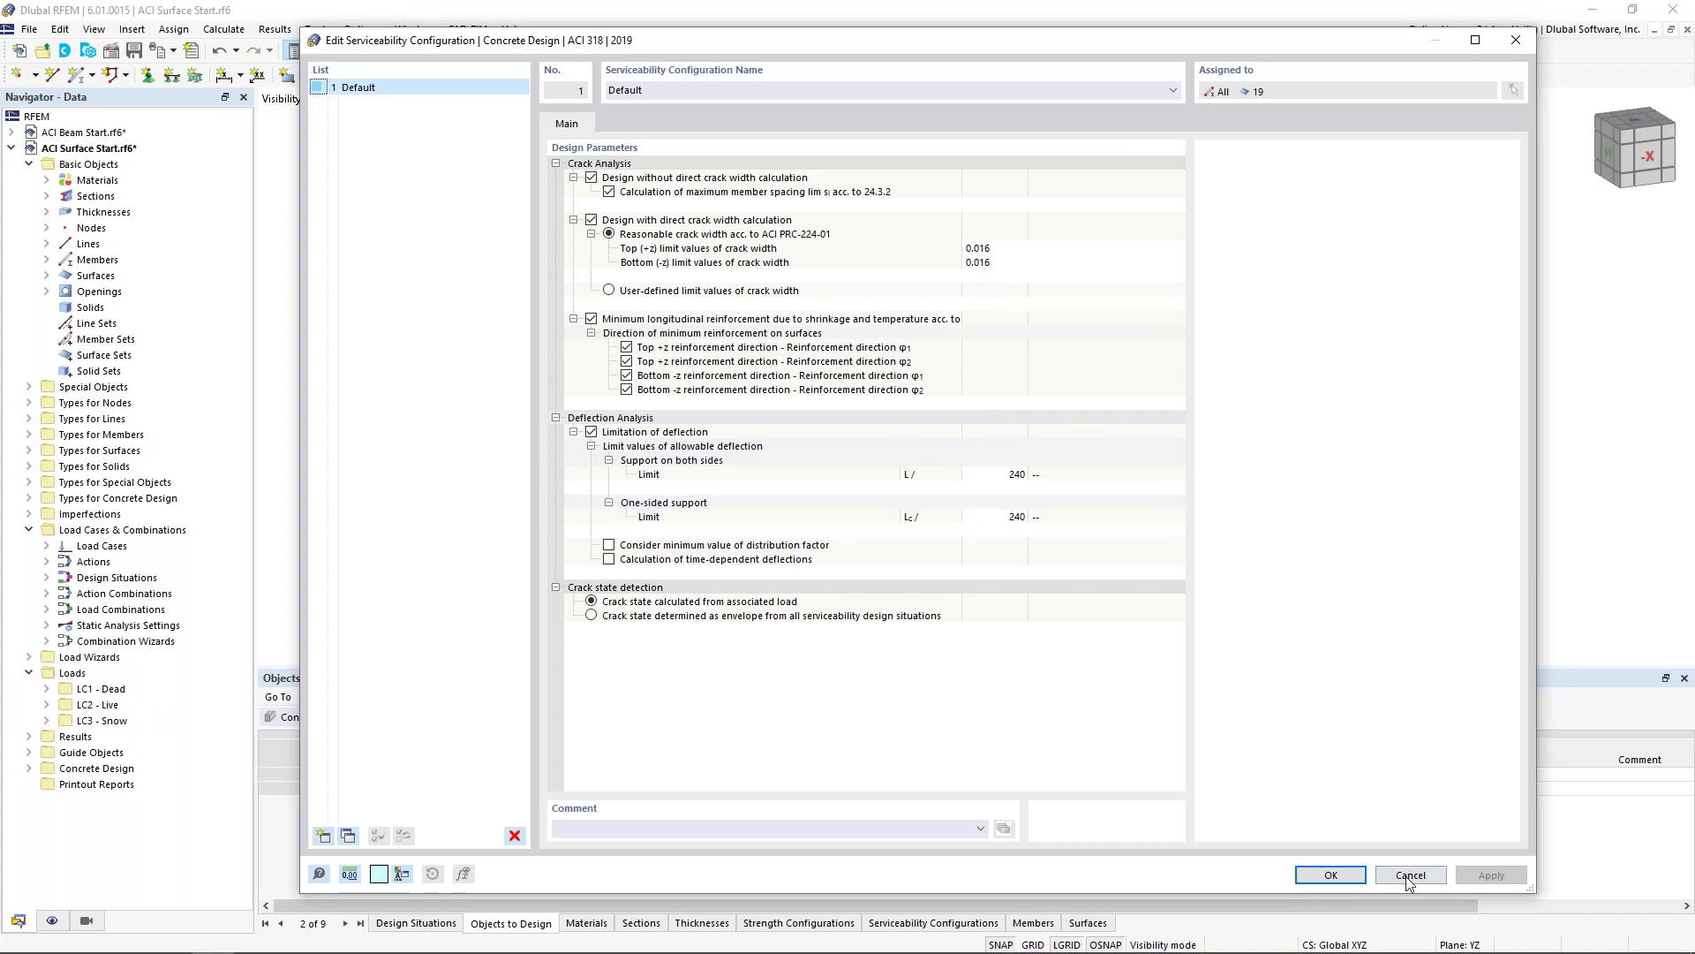
{"action": "left_click", "coordinate": [1330, 874]}
Step: Review the slab's deflection surface type and reference length definition options, then save the surface settings
{"action": "left_click", "coordinate": [1059, 188]}
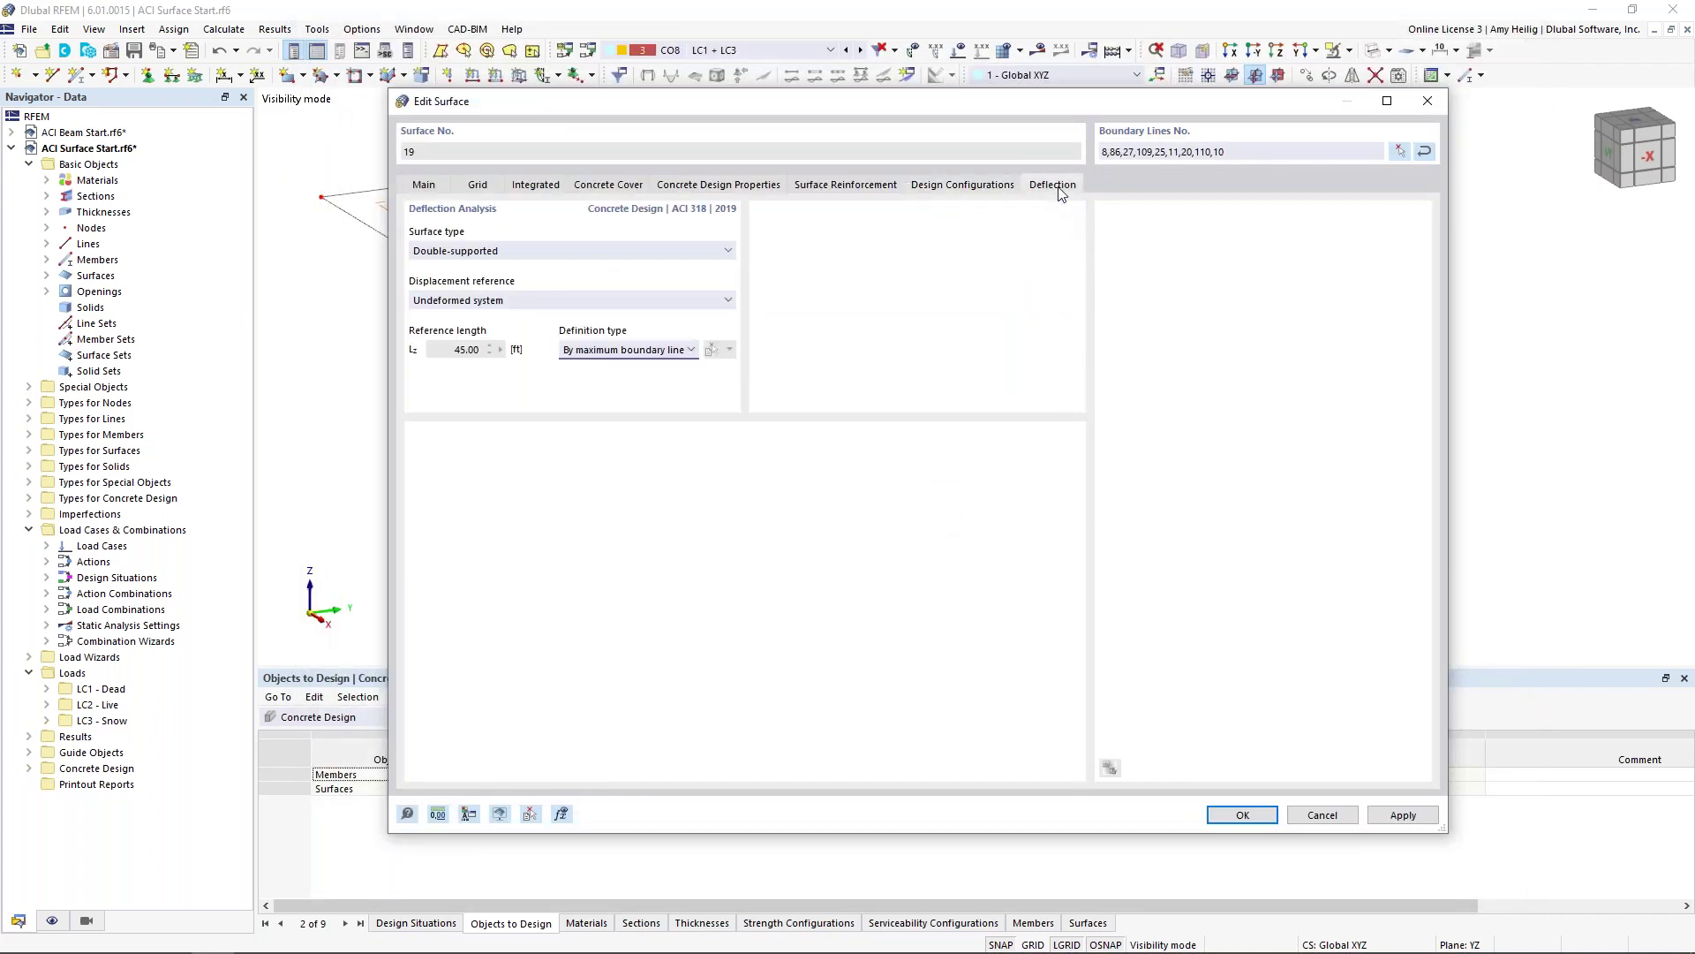
{"action": "left_click", "coordinate": [672, 251]}
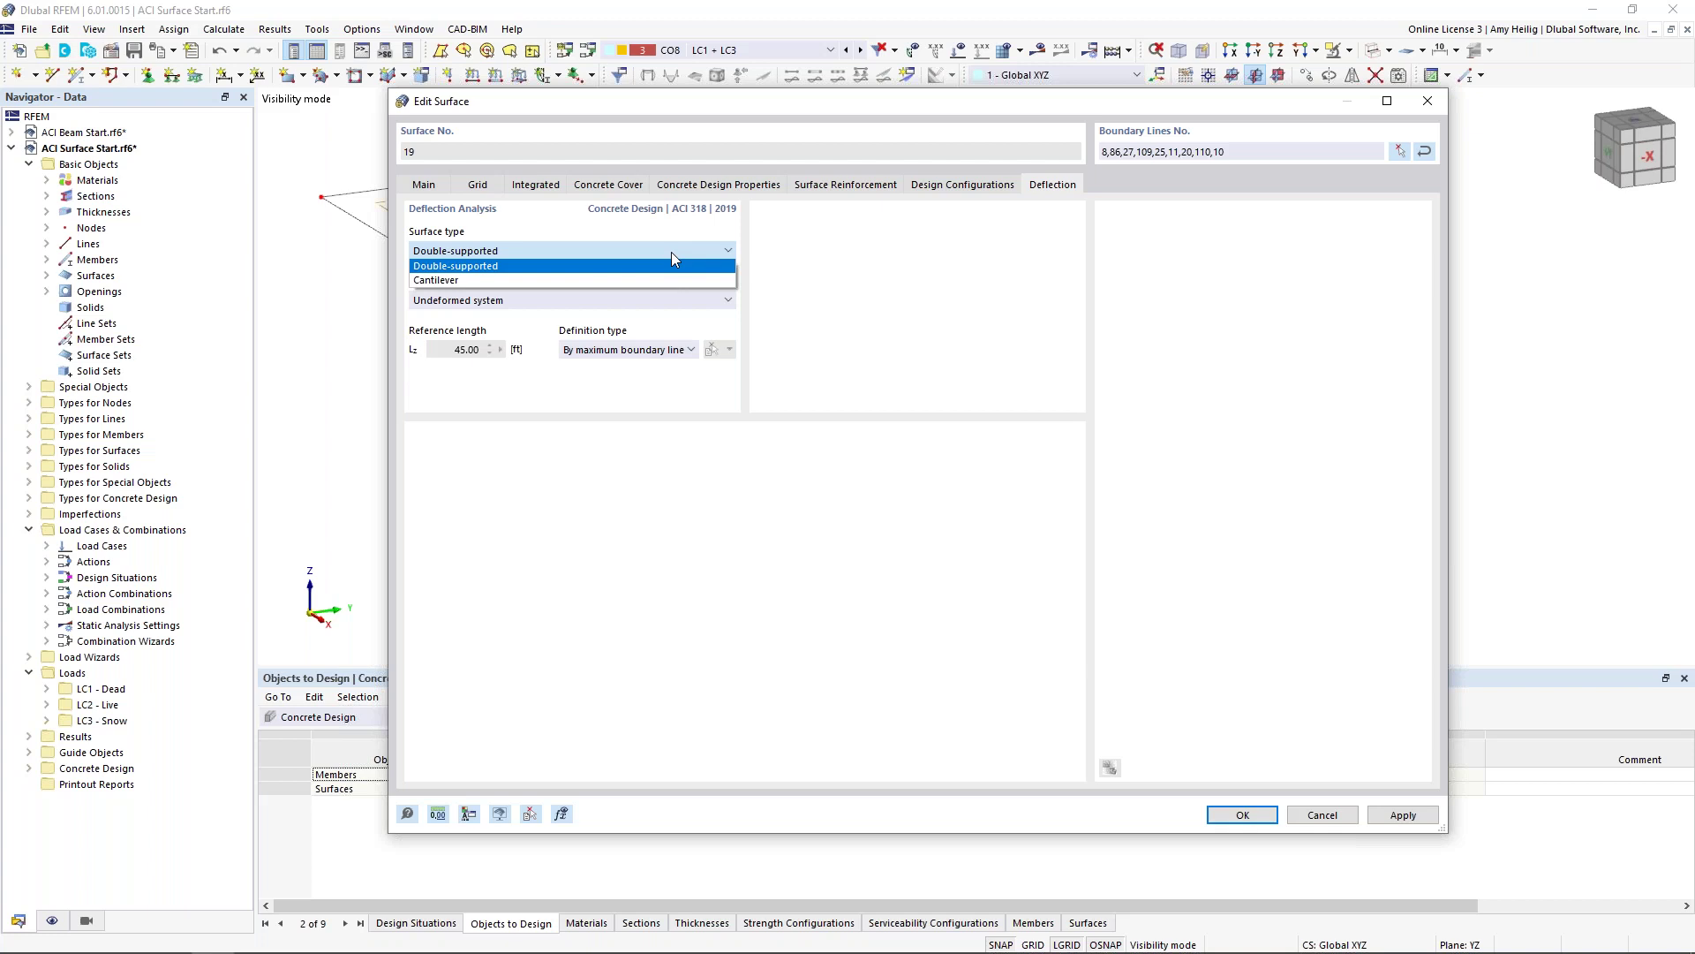
{"action": "left_click", "coordinate": [910, 318]}
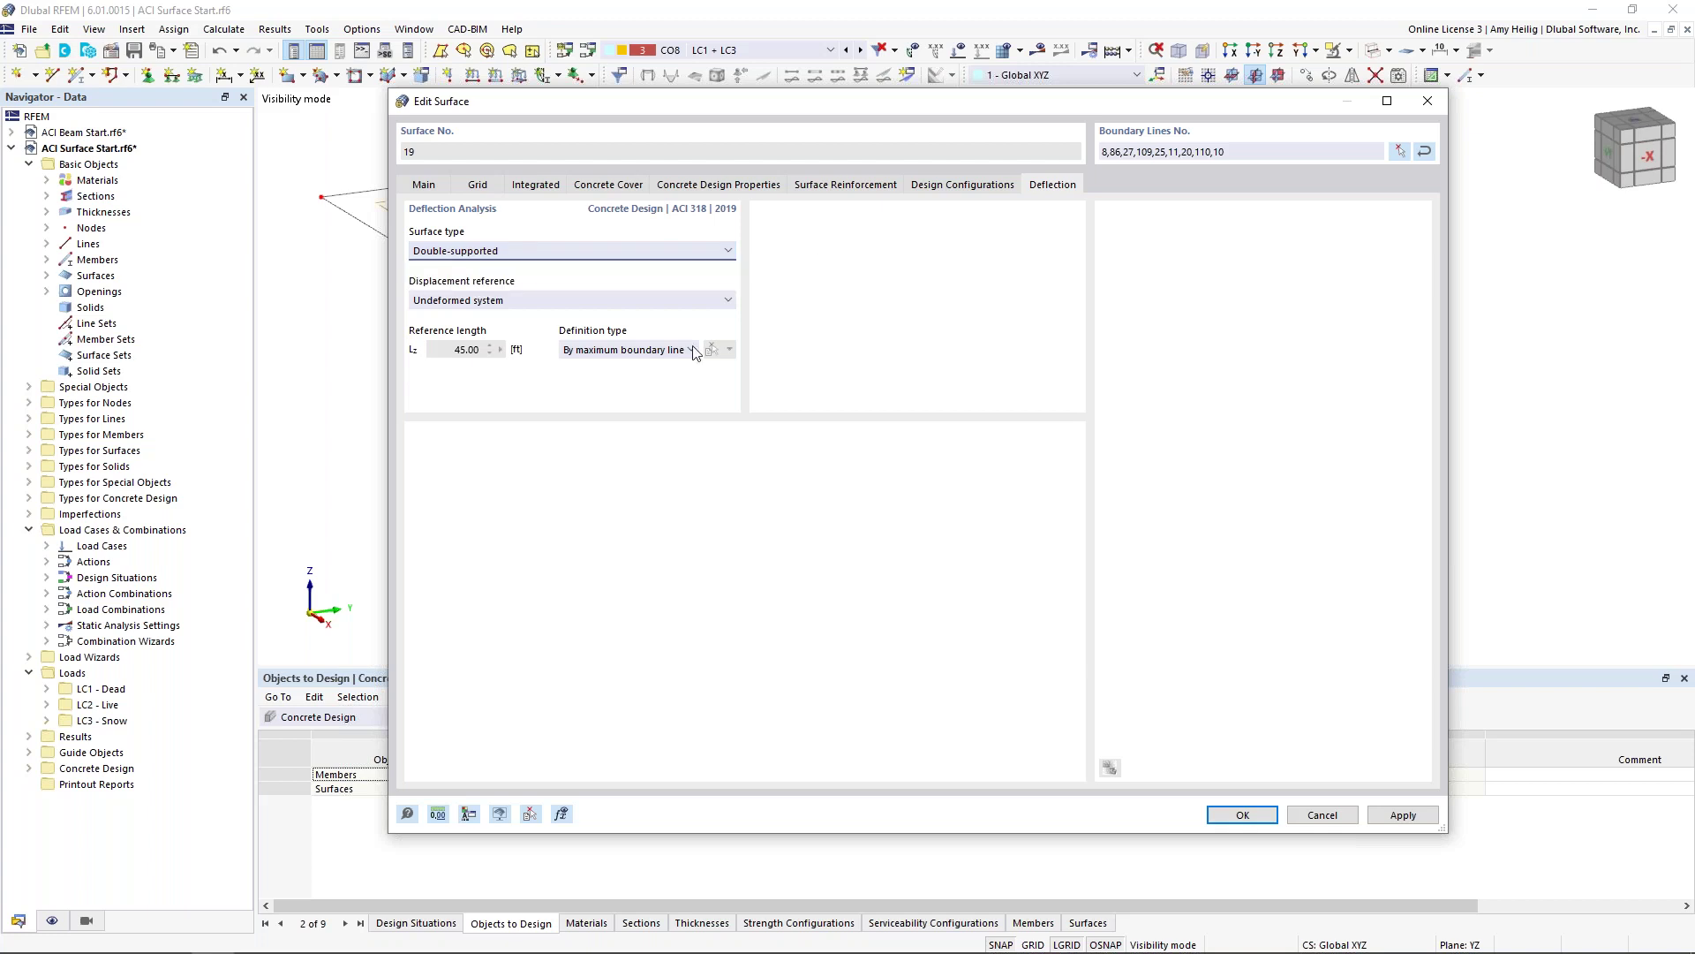
{"action": "left_click", "coordinate": [616, 351]}
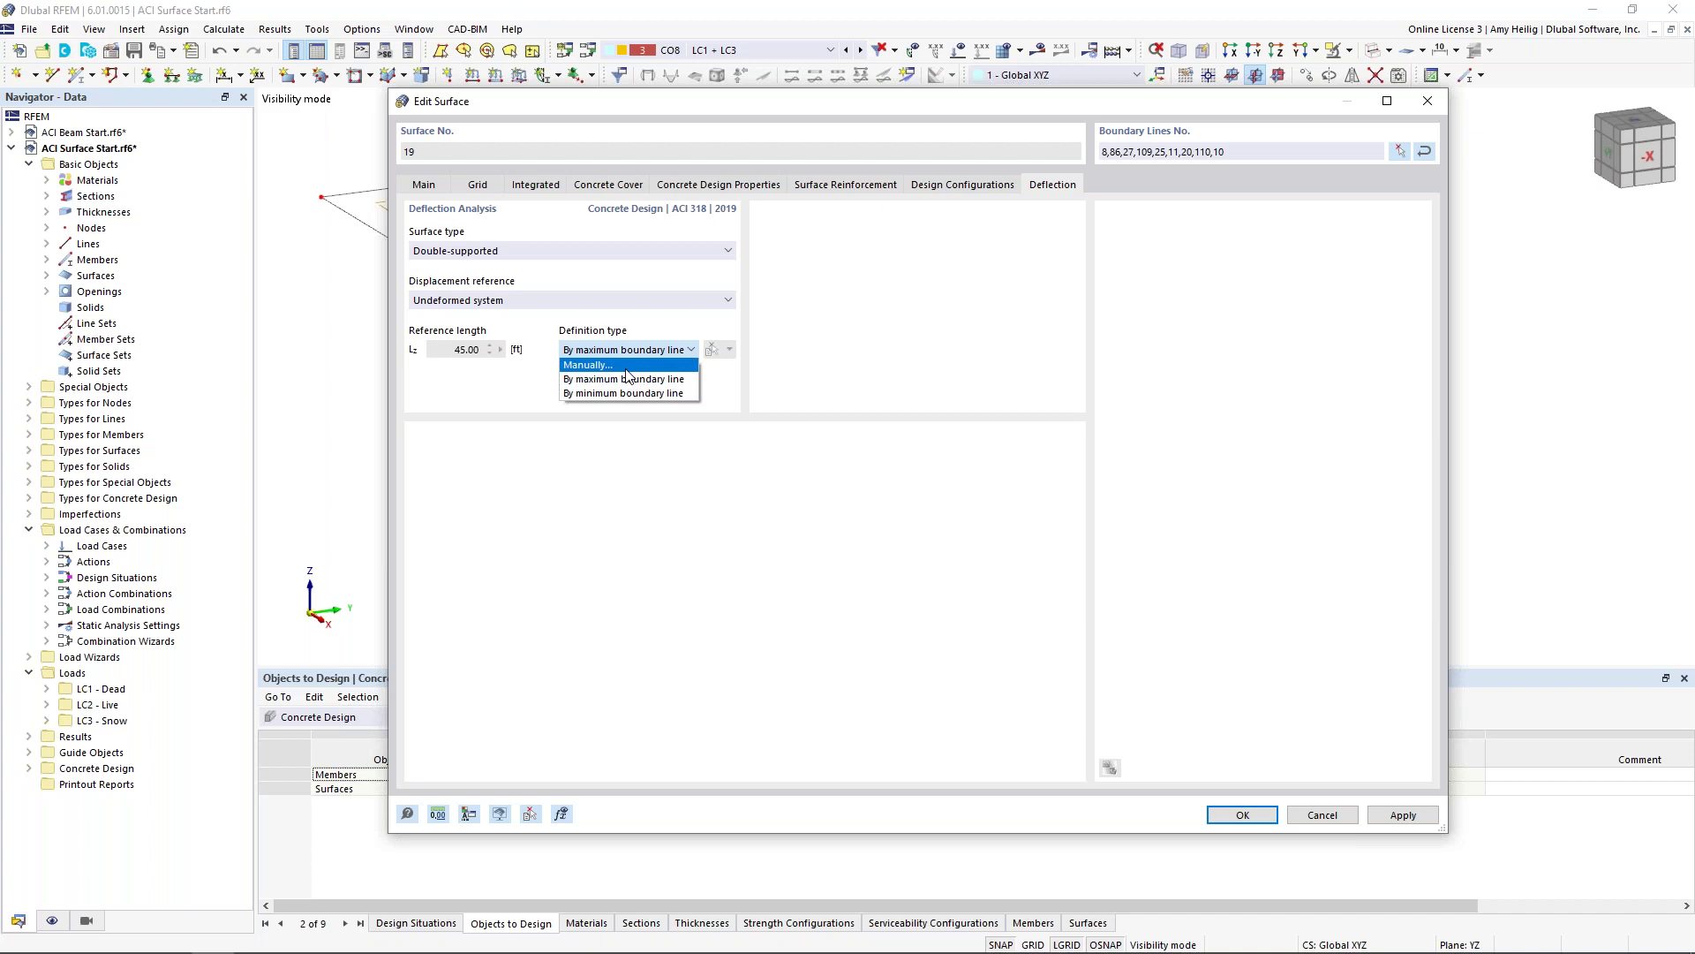
{"action": "left_click", "coordinate": [870, 375]}
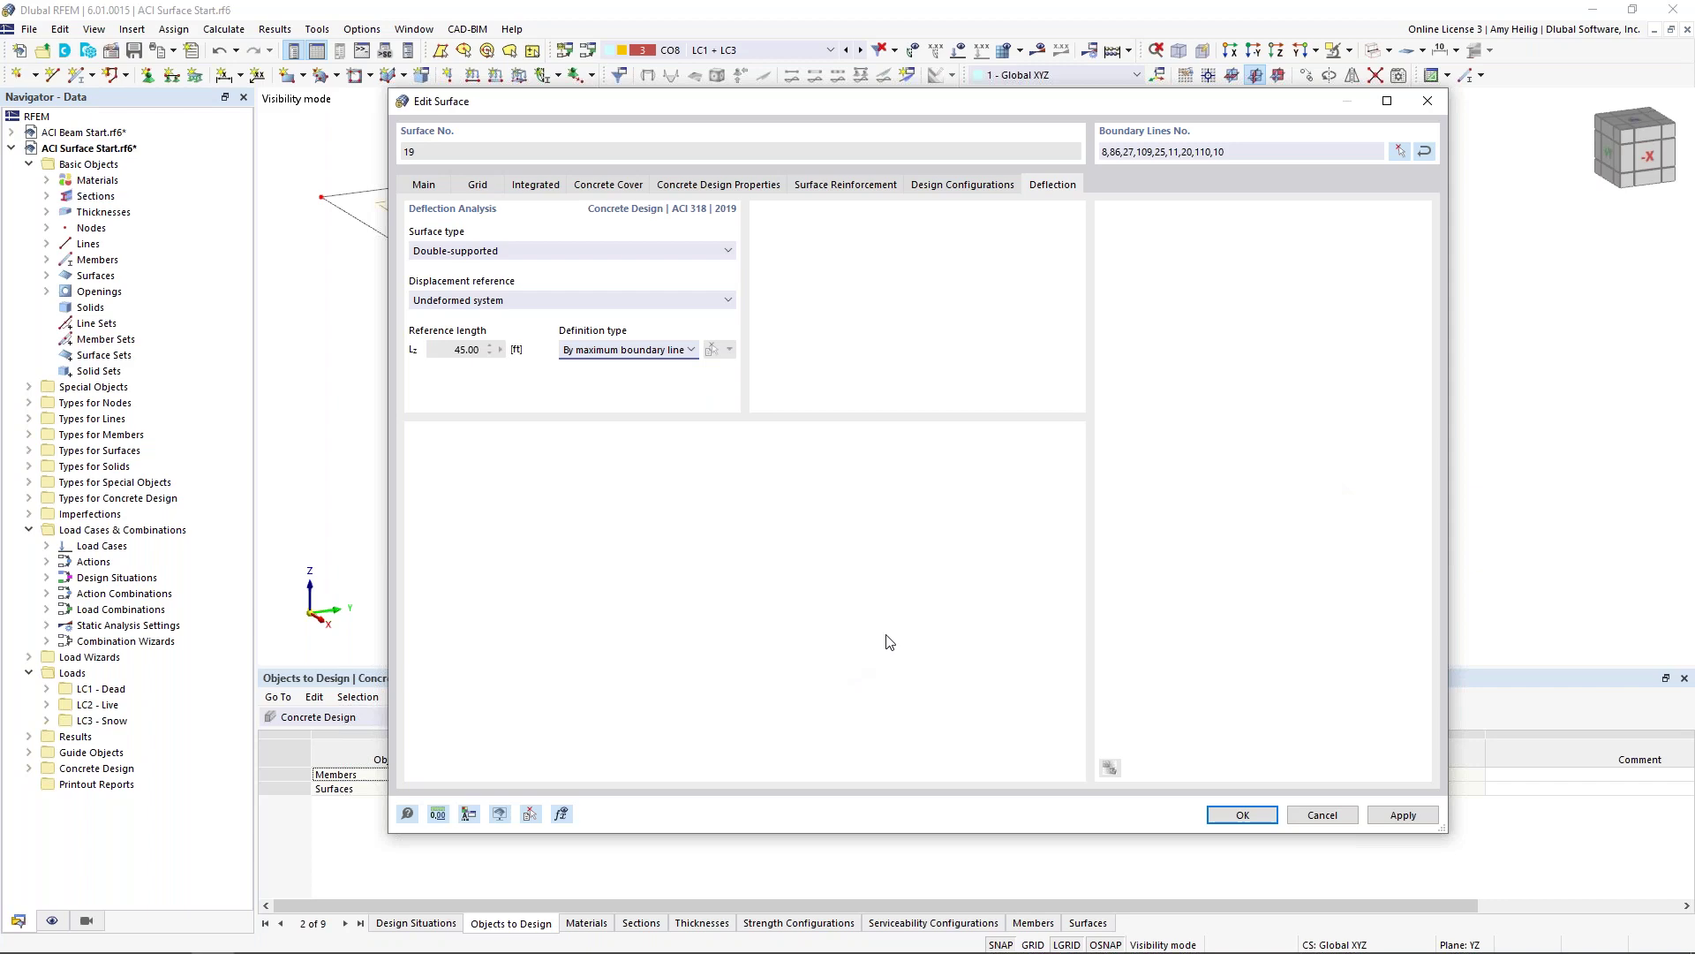
{"action": "left_click", "coordinate": [1240, 816]}
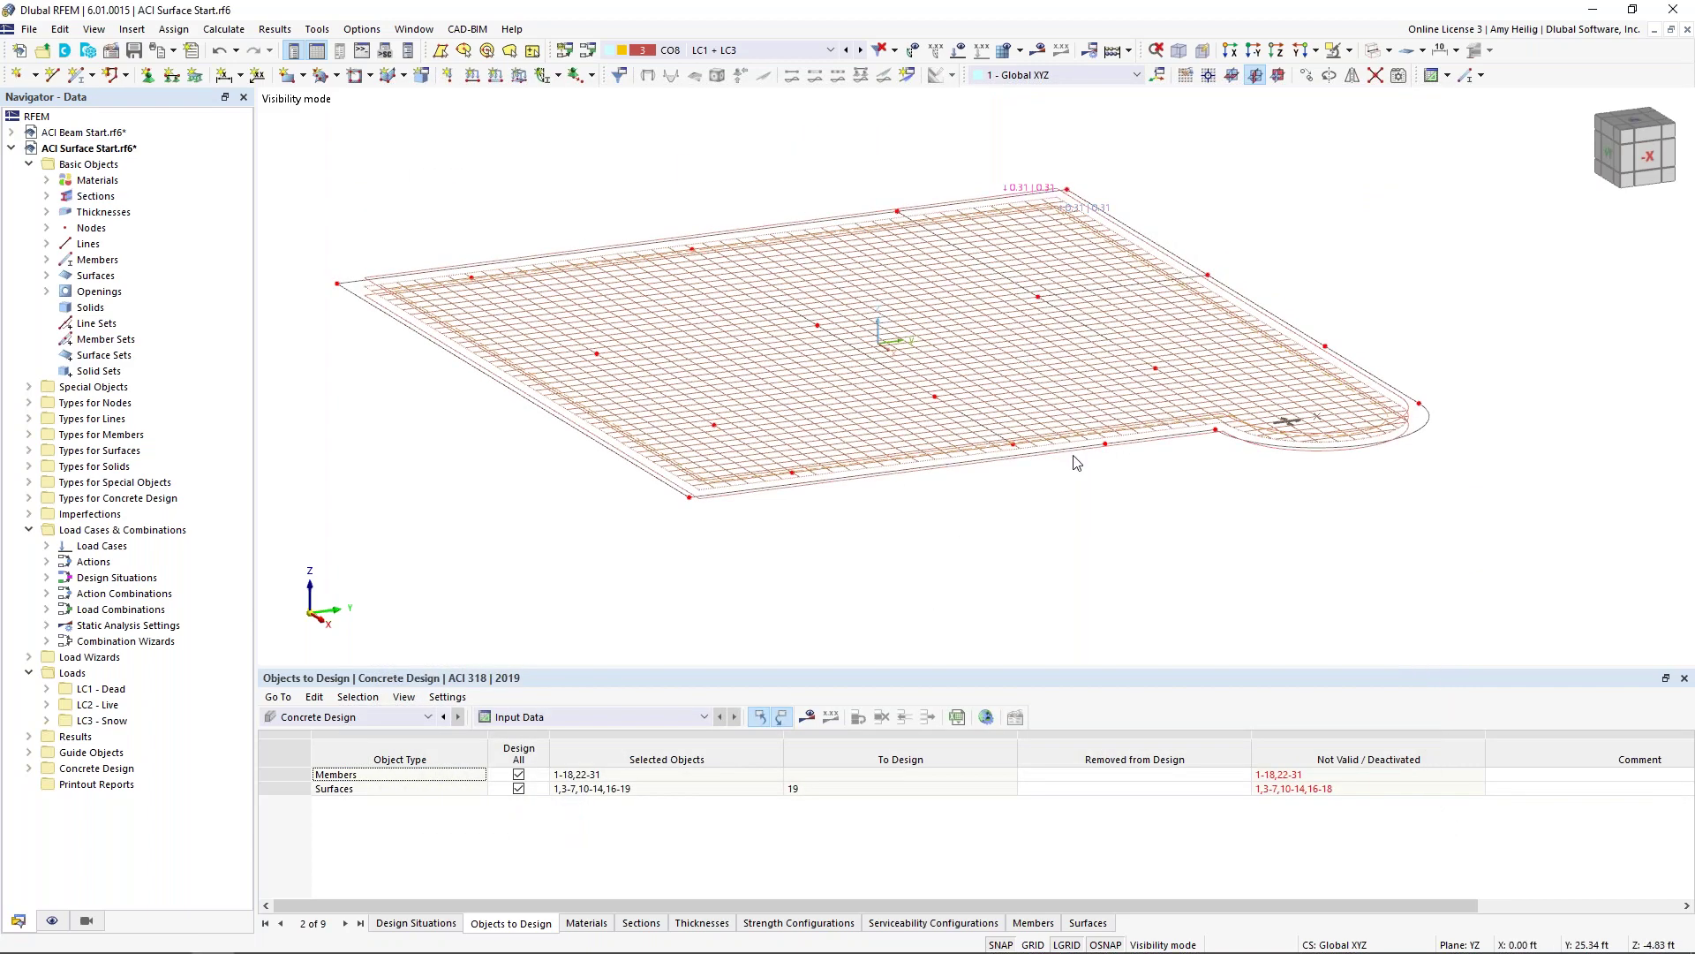
Step: Show the hidden objects in the background and inspect the slab's reinforcement layers from the side
{"action": "right_click", "coordinate": [1031, 525]}
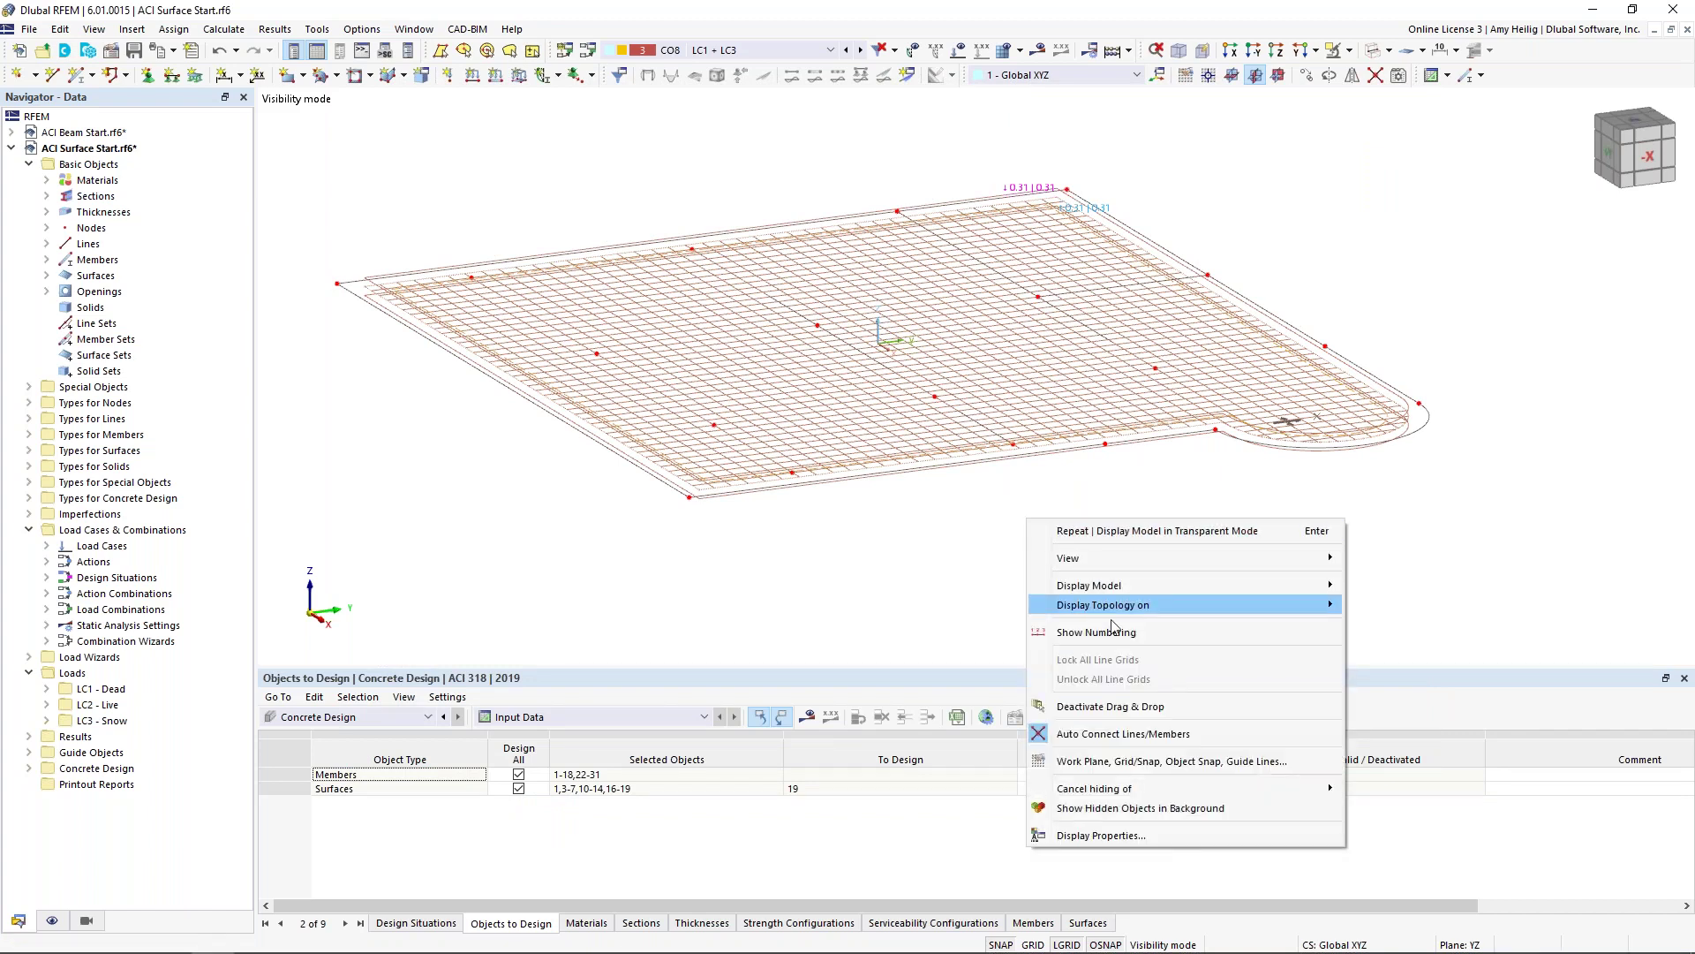
{"action": "left_click", "coordinate": [1139, 808]}
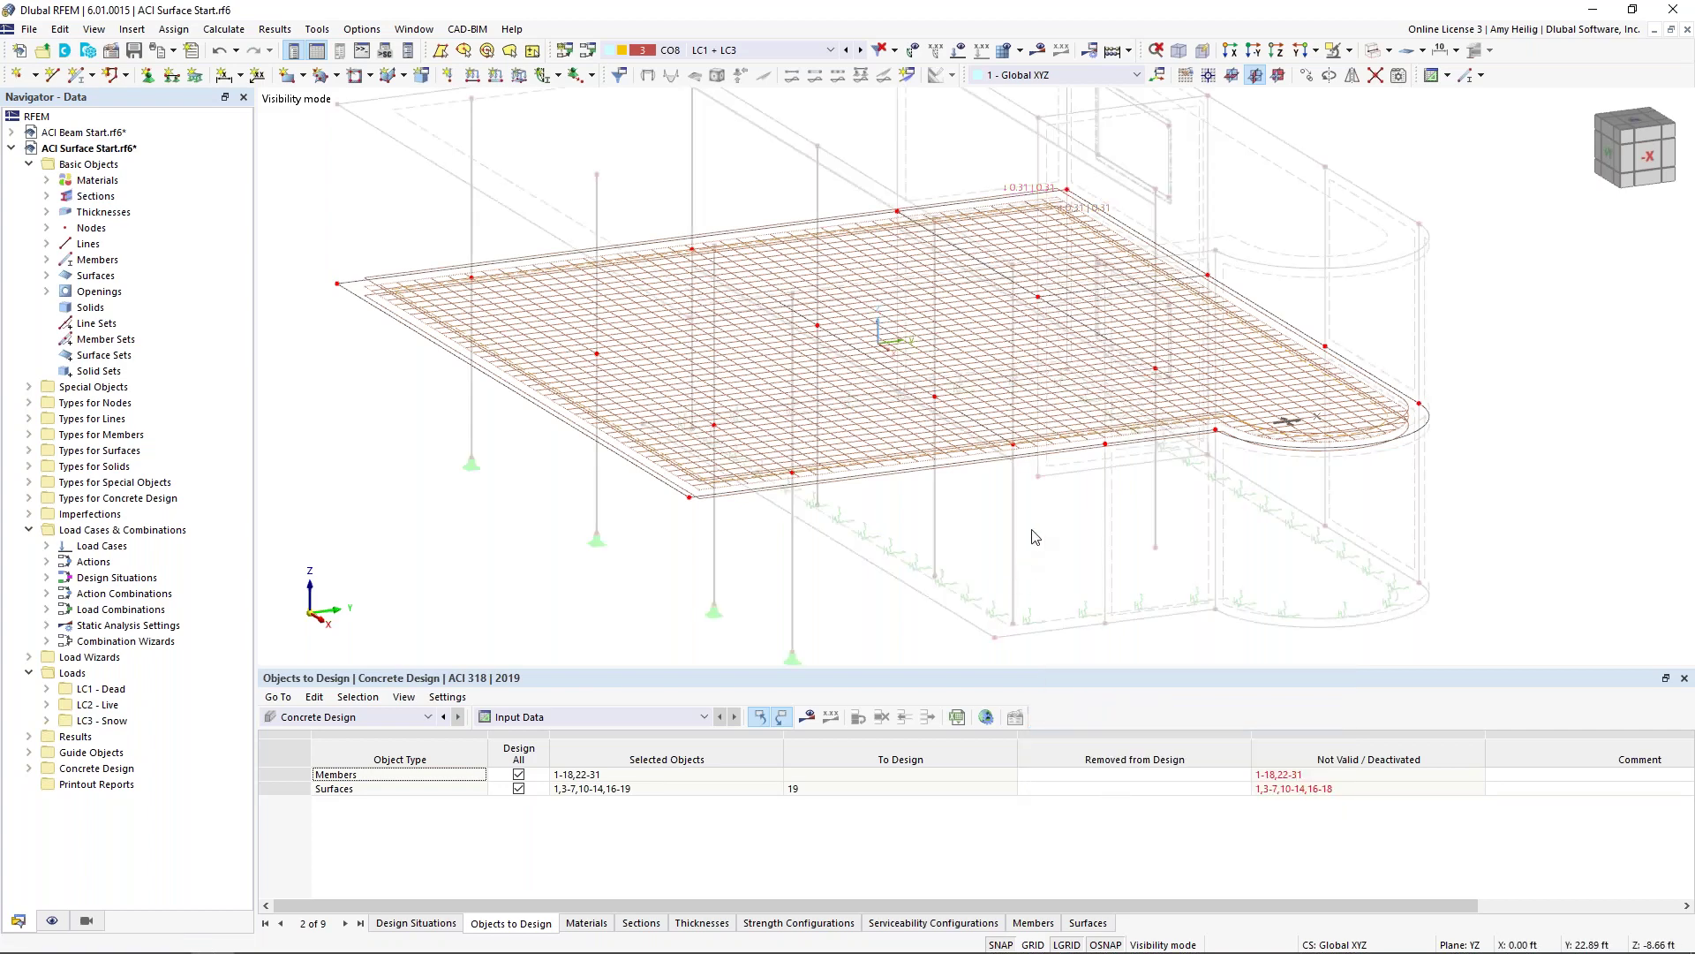
{"action": "middle_click_drag", "start_coordinate": [1036, 538], "coordinate": [776, 556], "text": "ctrl"}
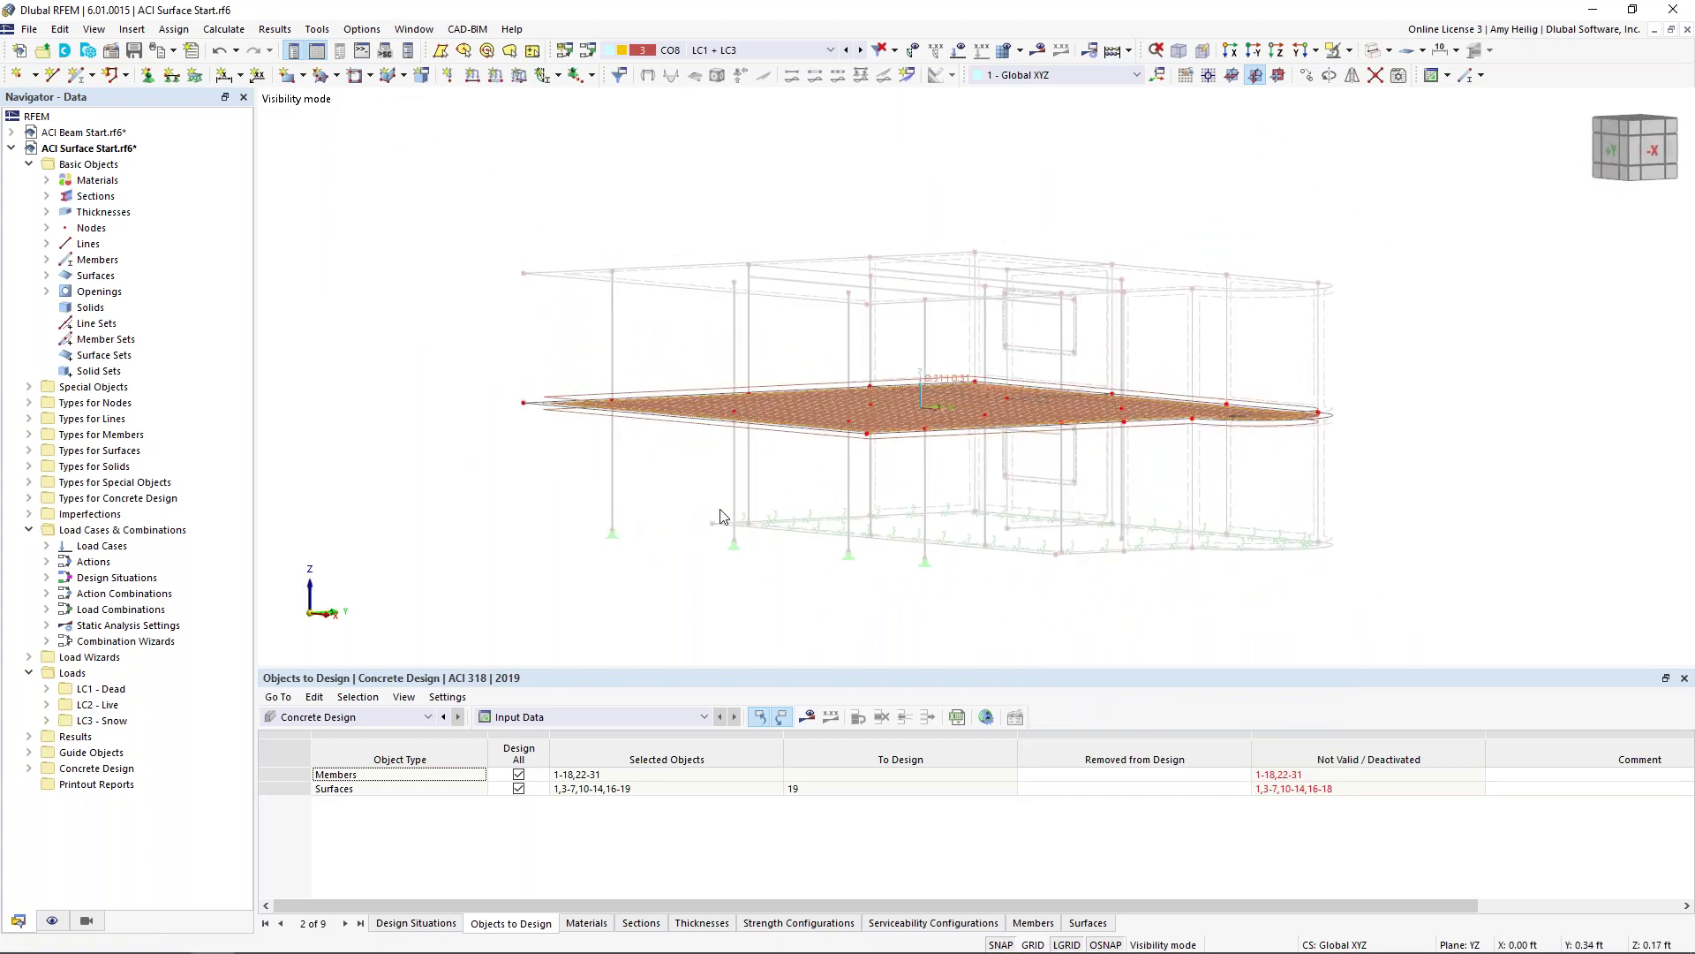
{"action": "scroll", "coordinate": [738, 427], "scroll_direction": "up", "scroll_amount": 2}
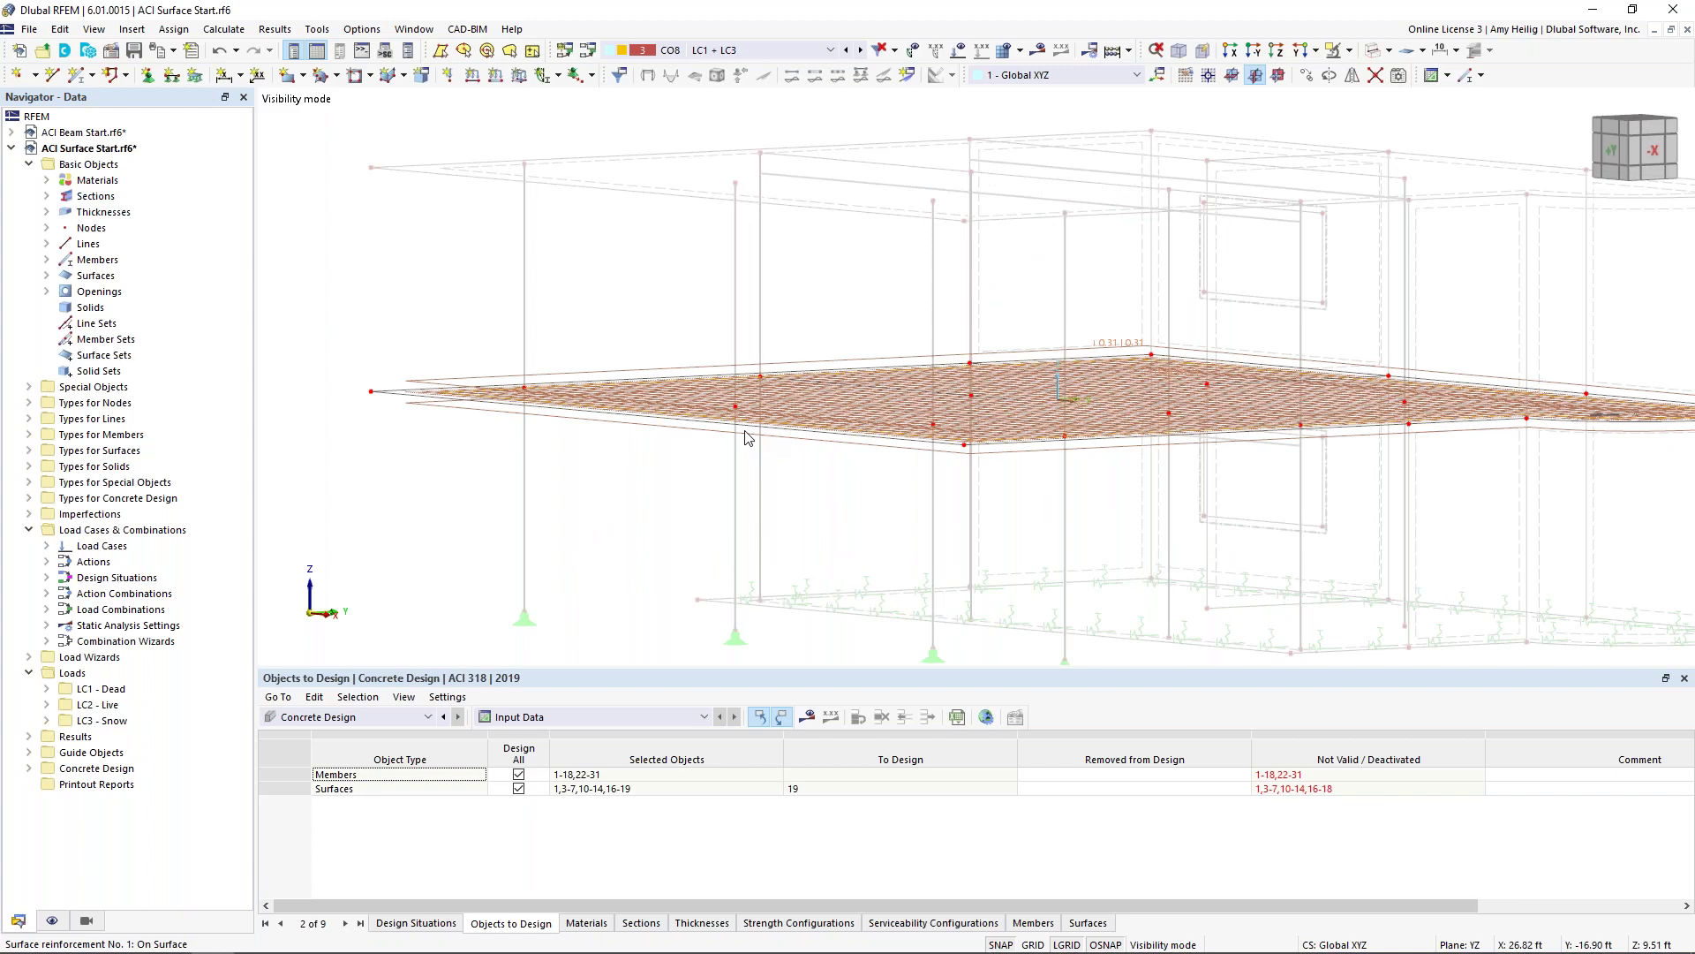
{"action": "middle_click_drag", "start_coordinate": [787, 462], "coordinate": [759, 512], "text": "ctrl"}
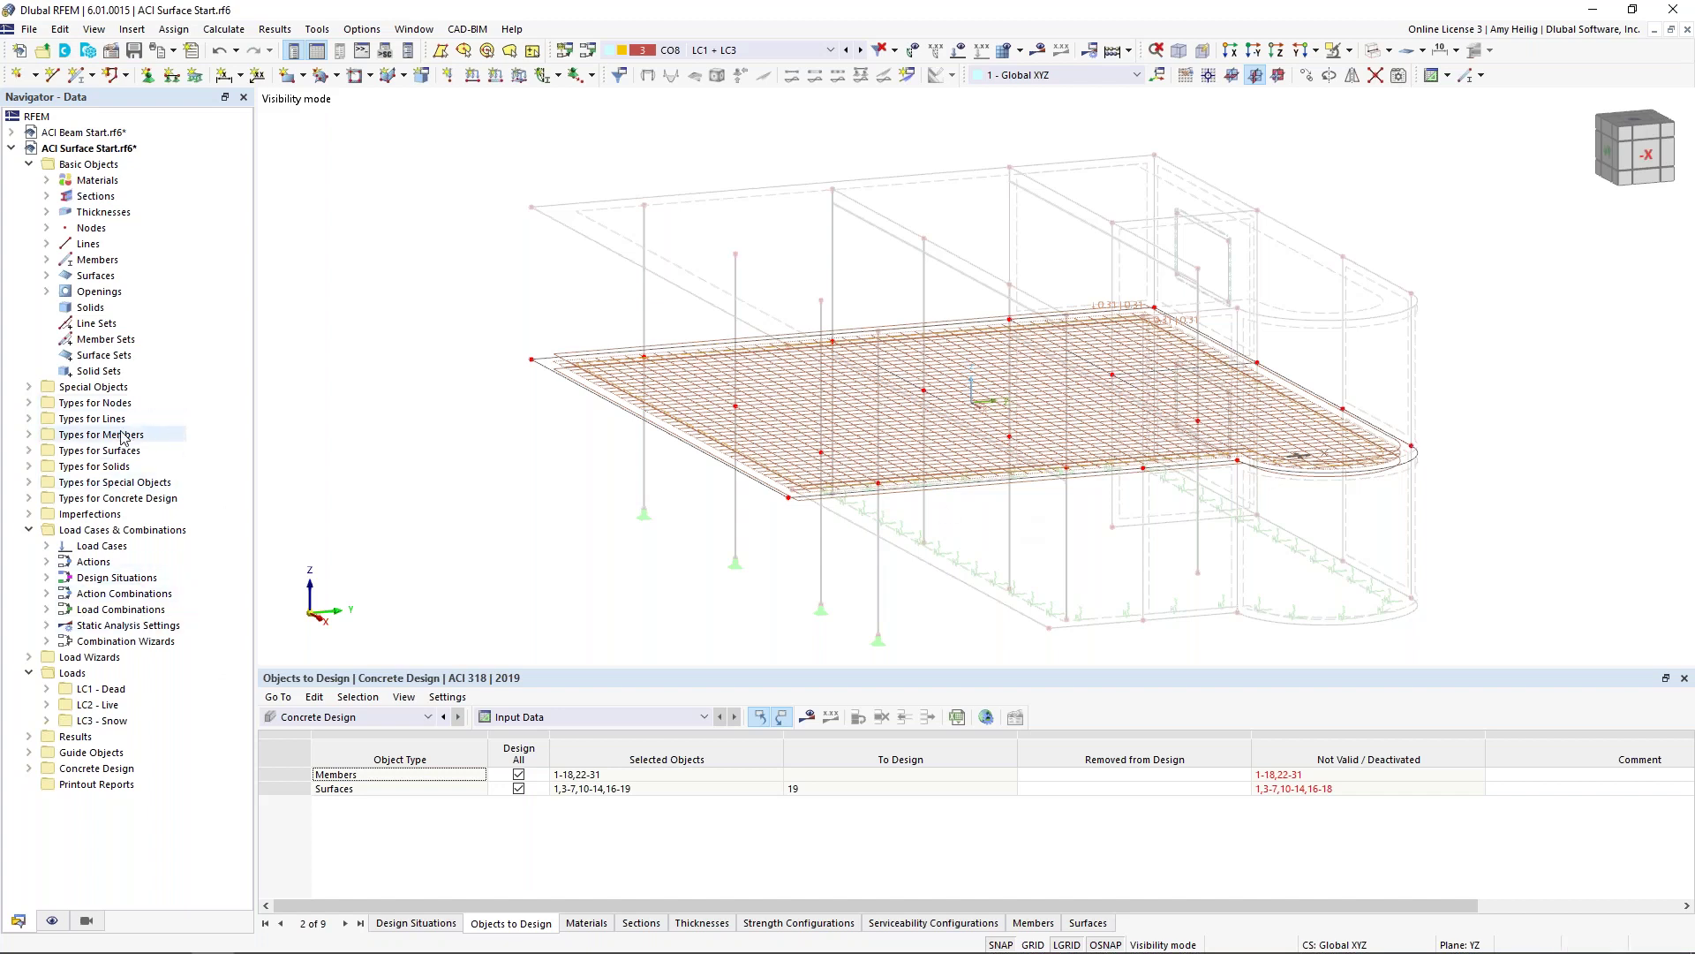
Step: Locate the existing surface reinforcement under the concrete design types and examine it on the slab
{"action": "left_click", "coordinate": [29, 498]}
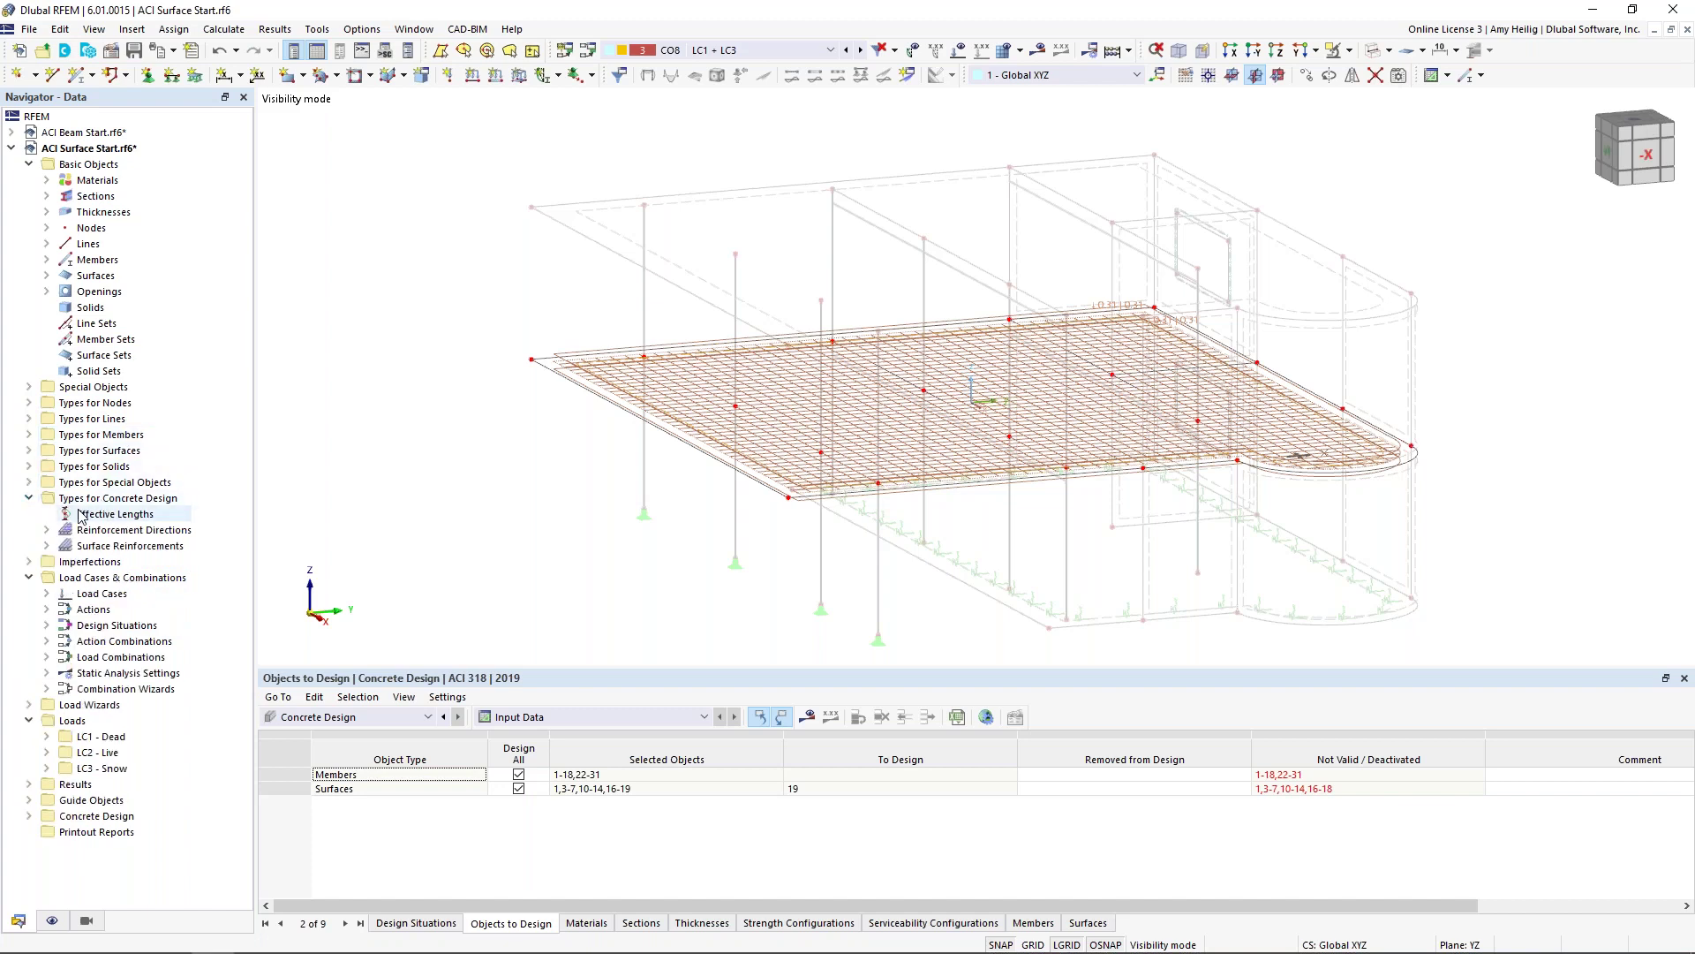
{"action": "double_click", "coordinate": [84, 546]}
{"action": "left_click", "coordinate": [115, 561]}
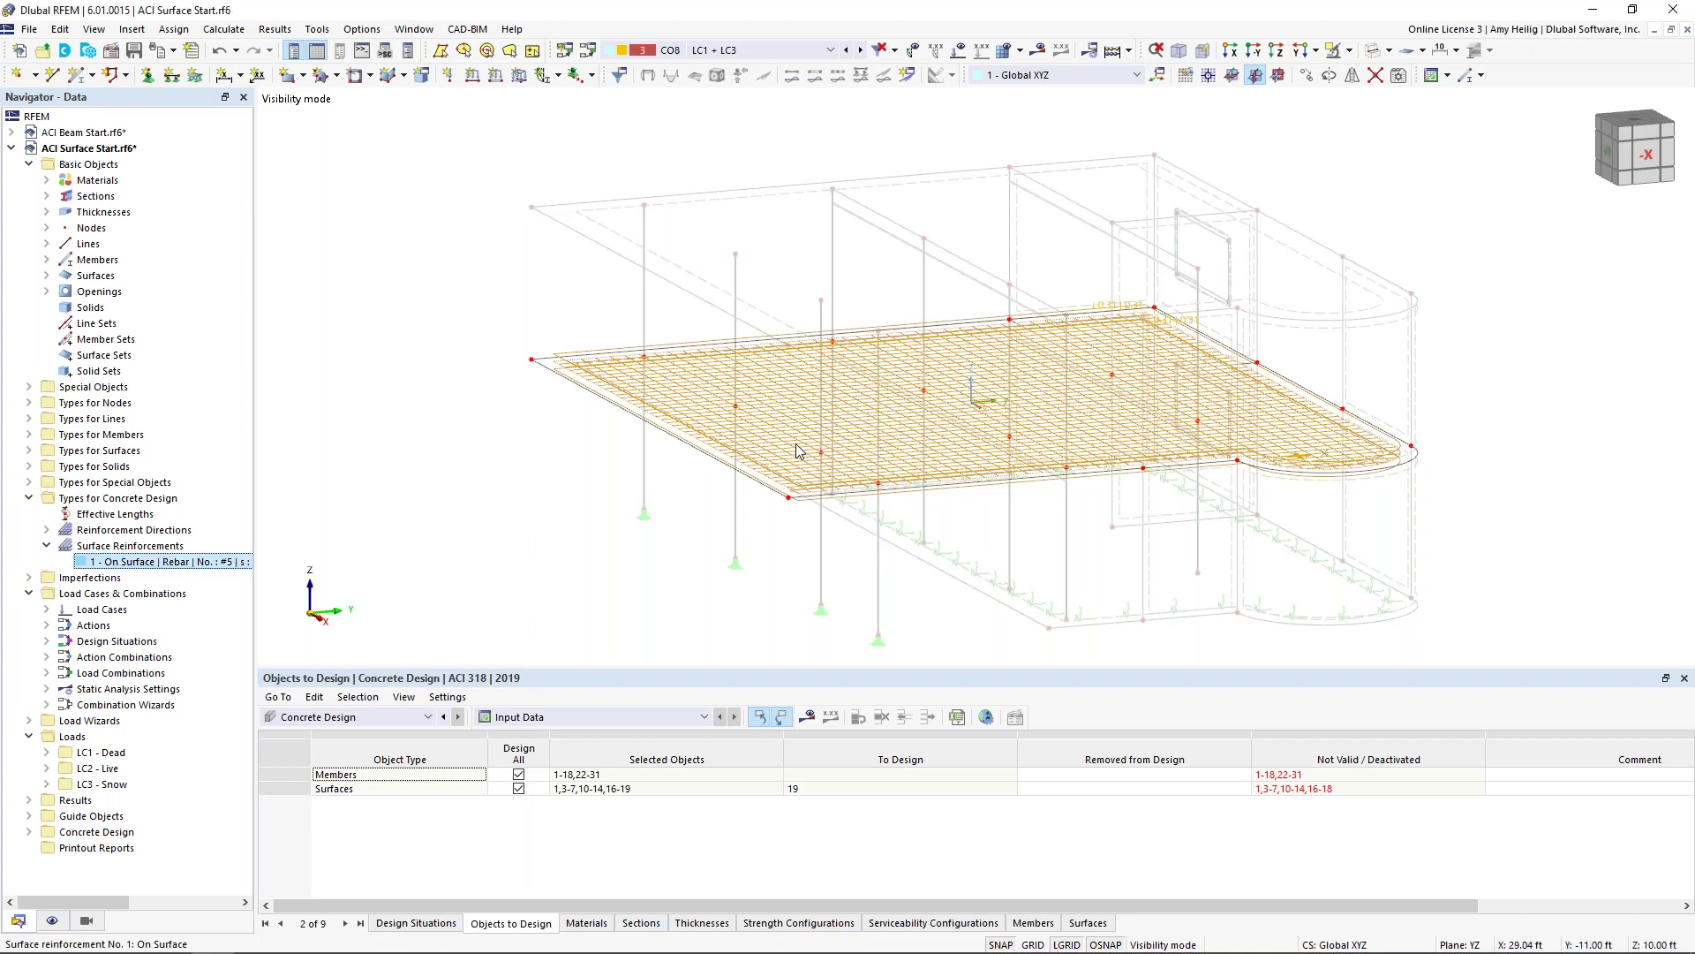
{"action": "mouse_move", "coordinate": [791, 458]}
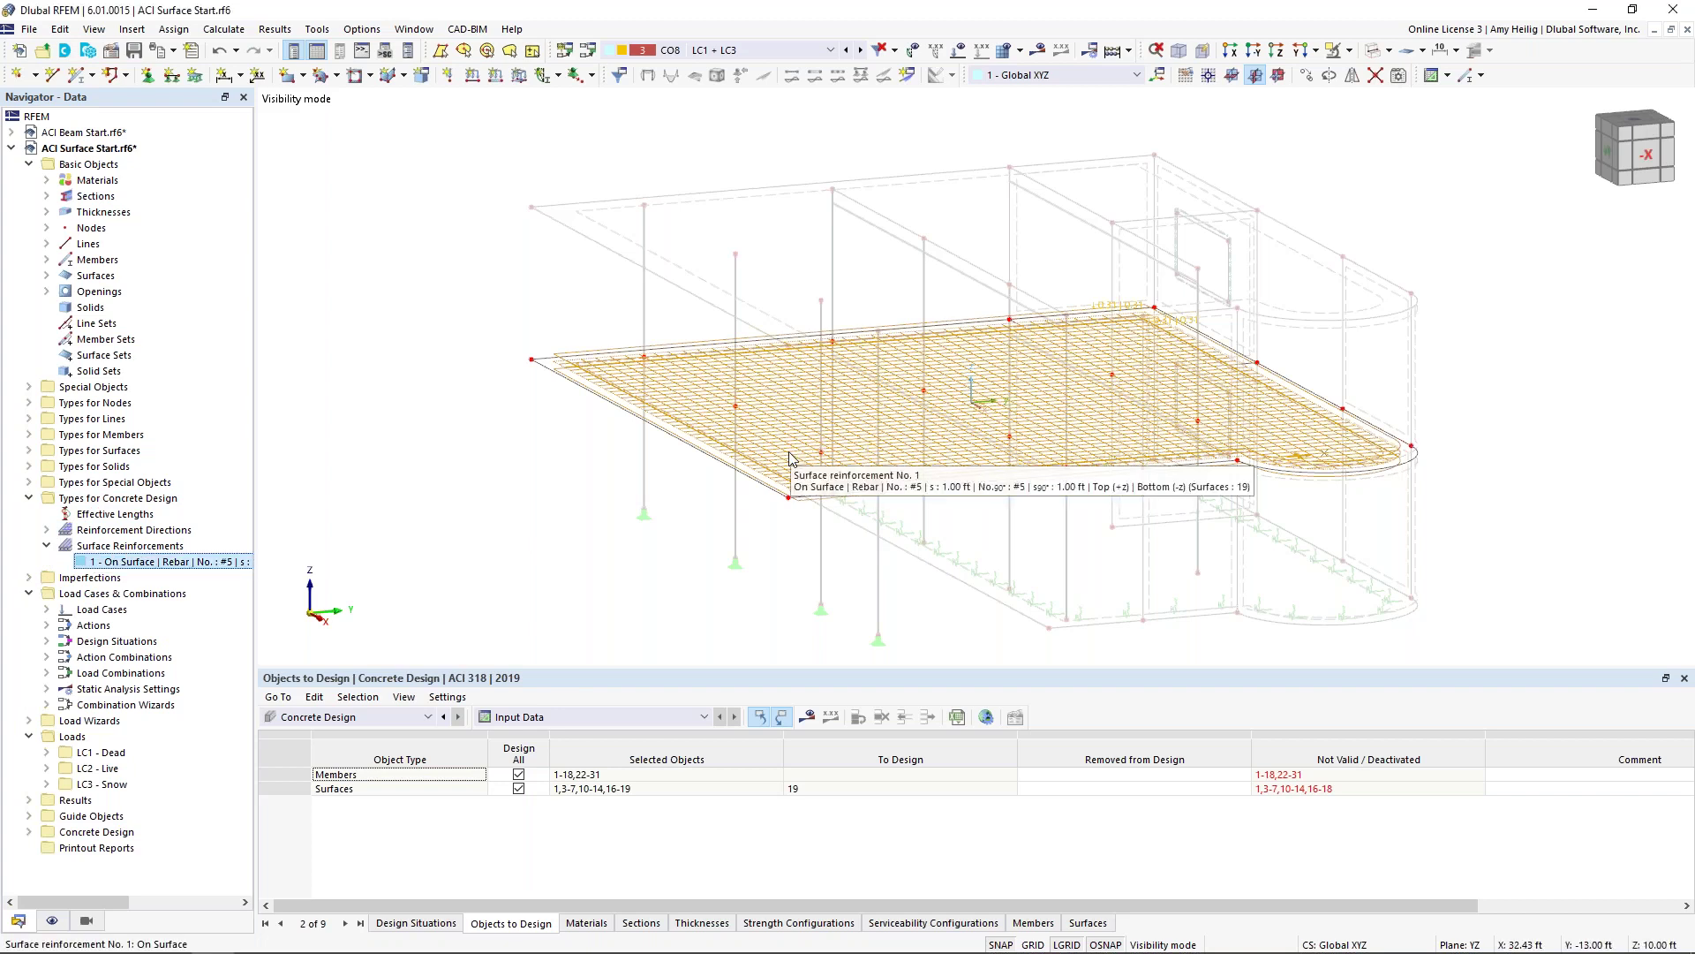
Step: Create a new Free Rectangular surface reinforcement with #5 rebar at 1 ft spacing
{"action": "right_click", "coordinate": [162, 547]}
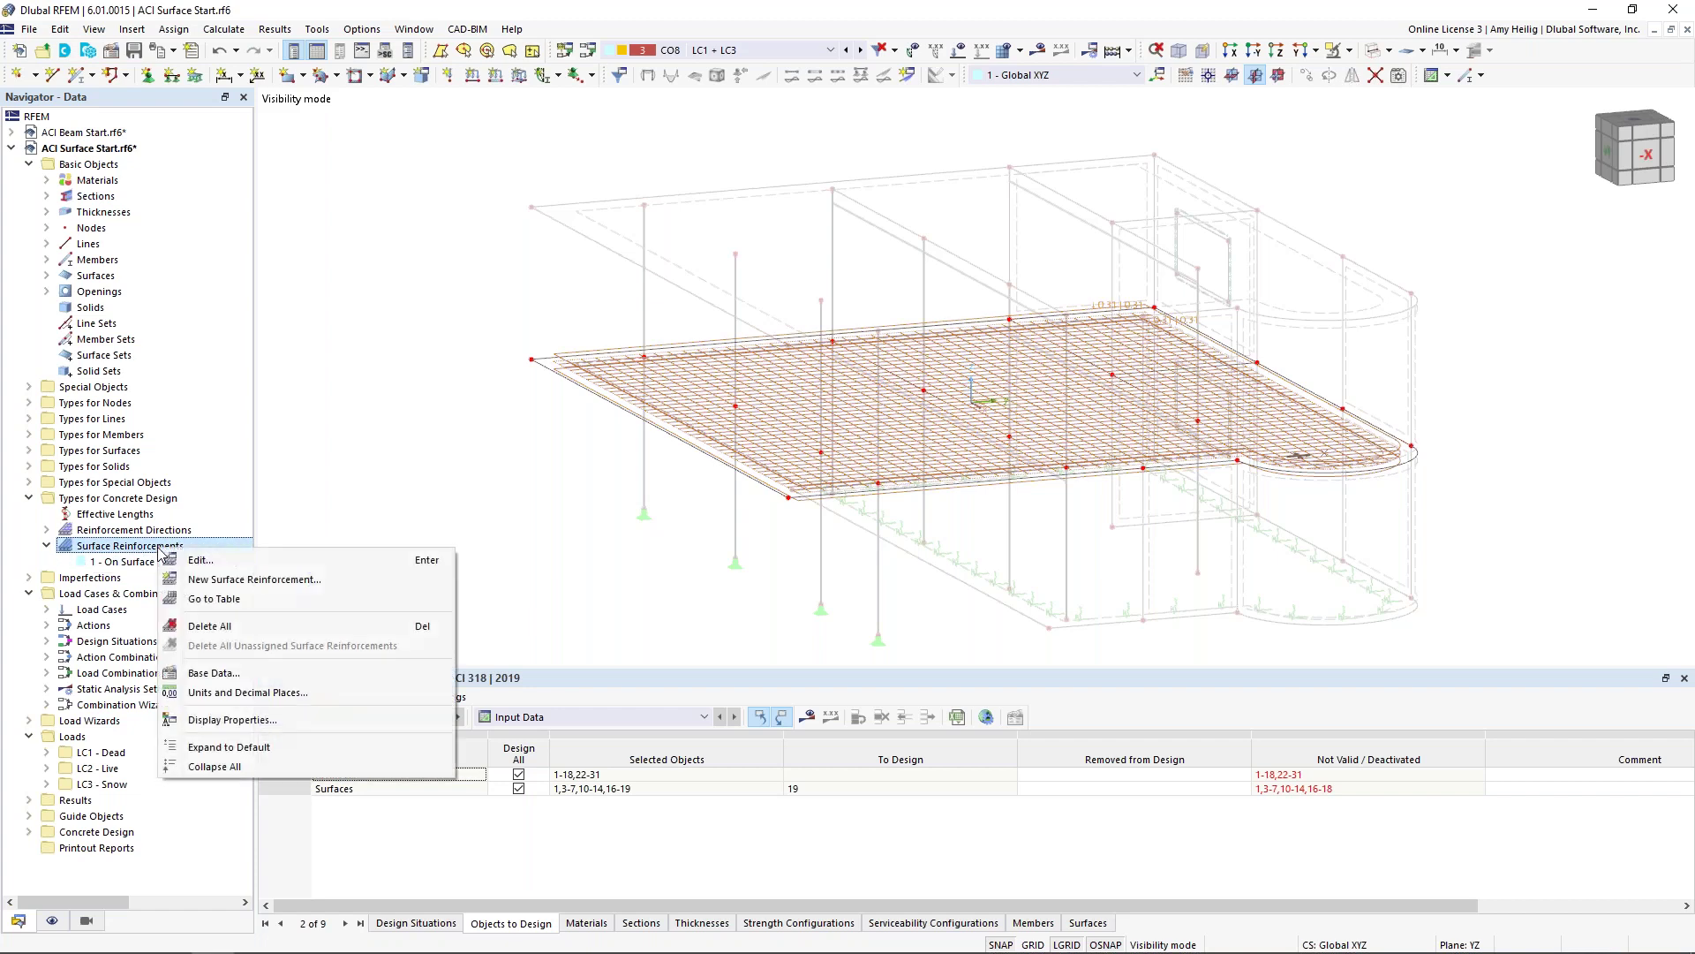
{"action": "left_click", "coordinate": [210, 582]}
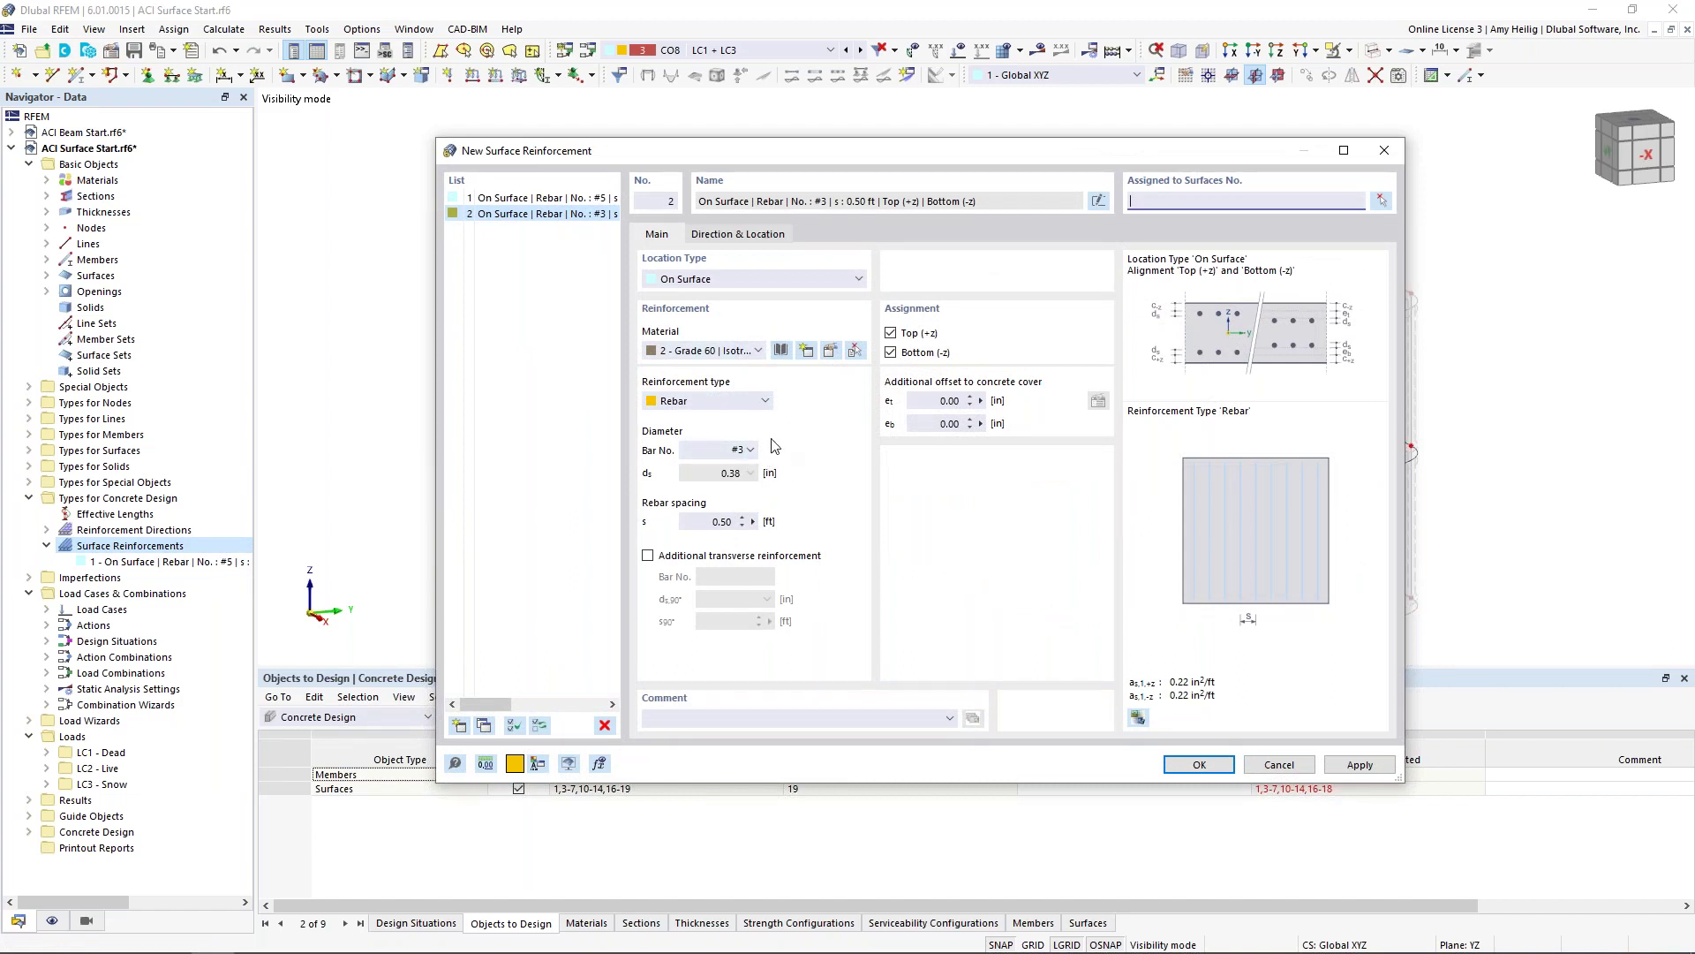
{"action": "left_click", "coordinate": [765, 279]}
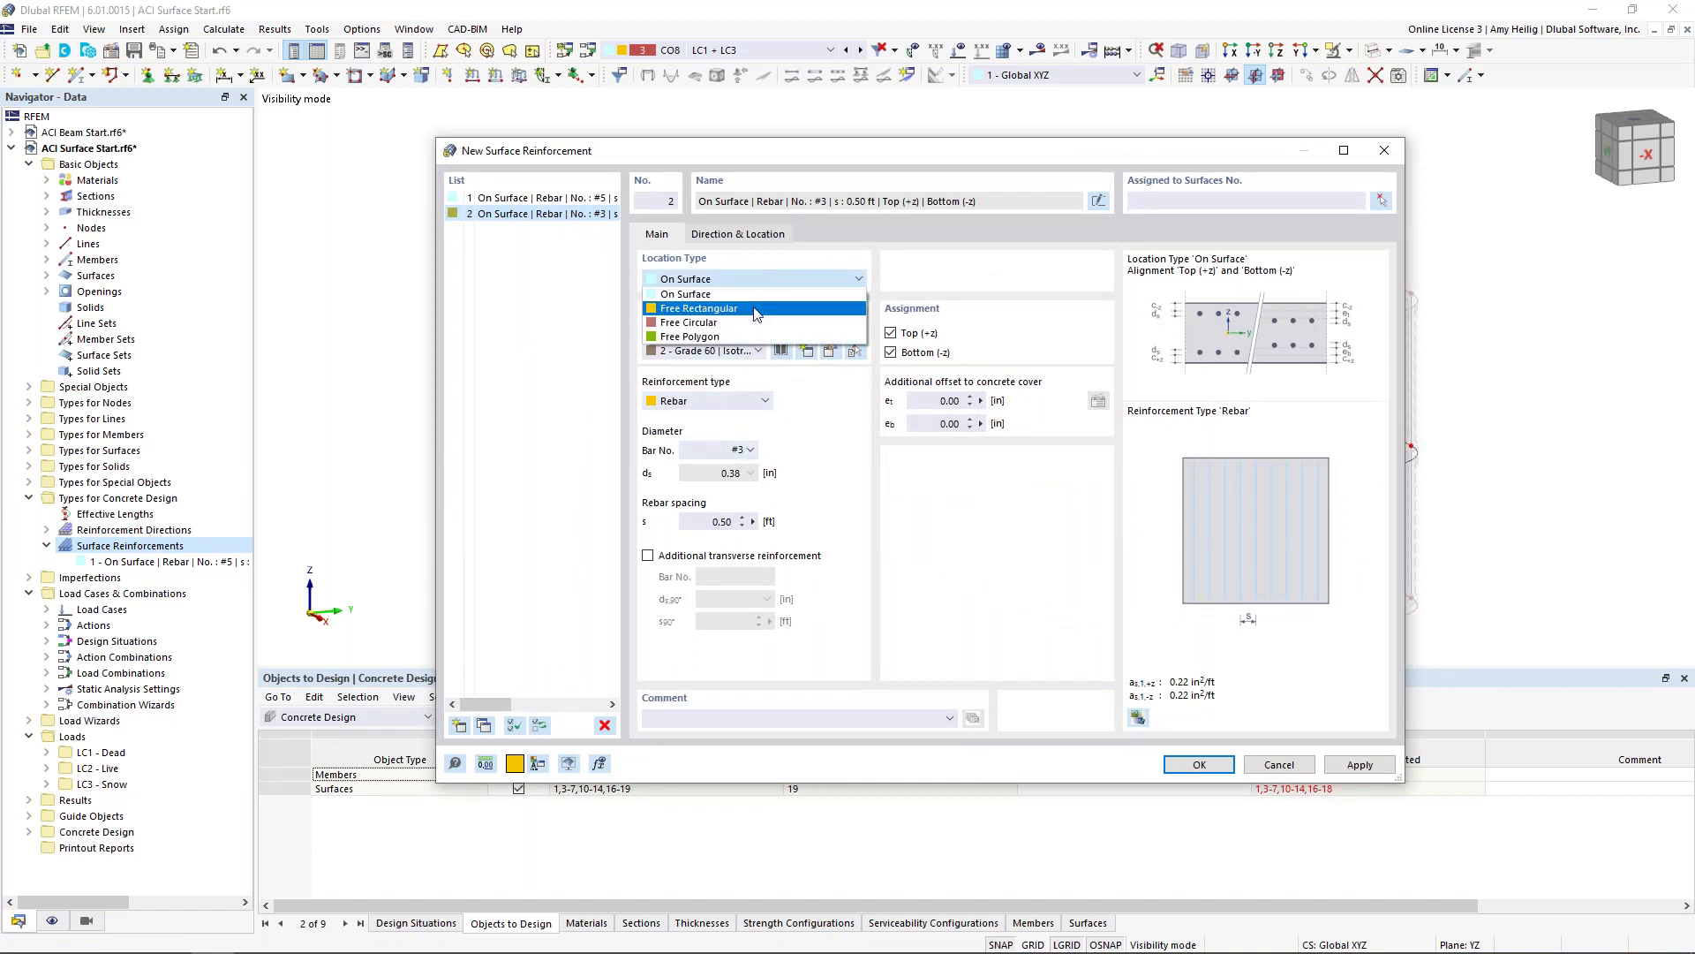
{"action": "left_click", "coordinate": [756, 309]}
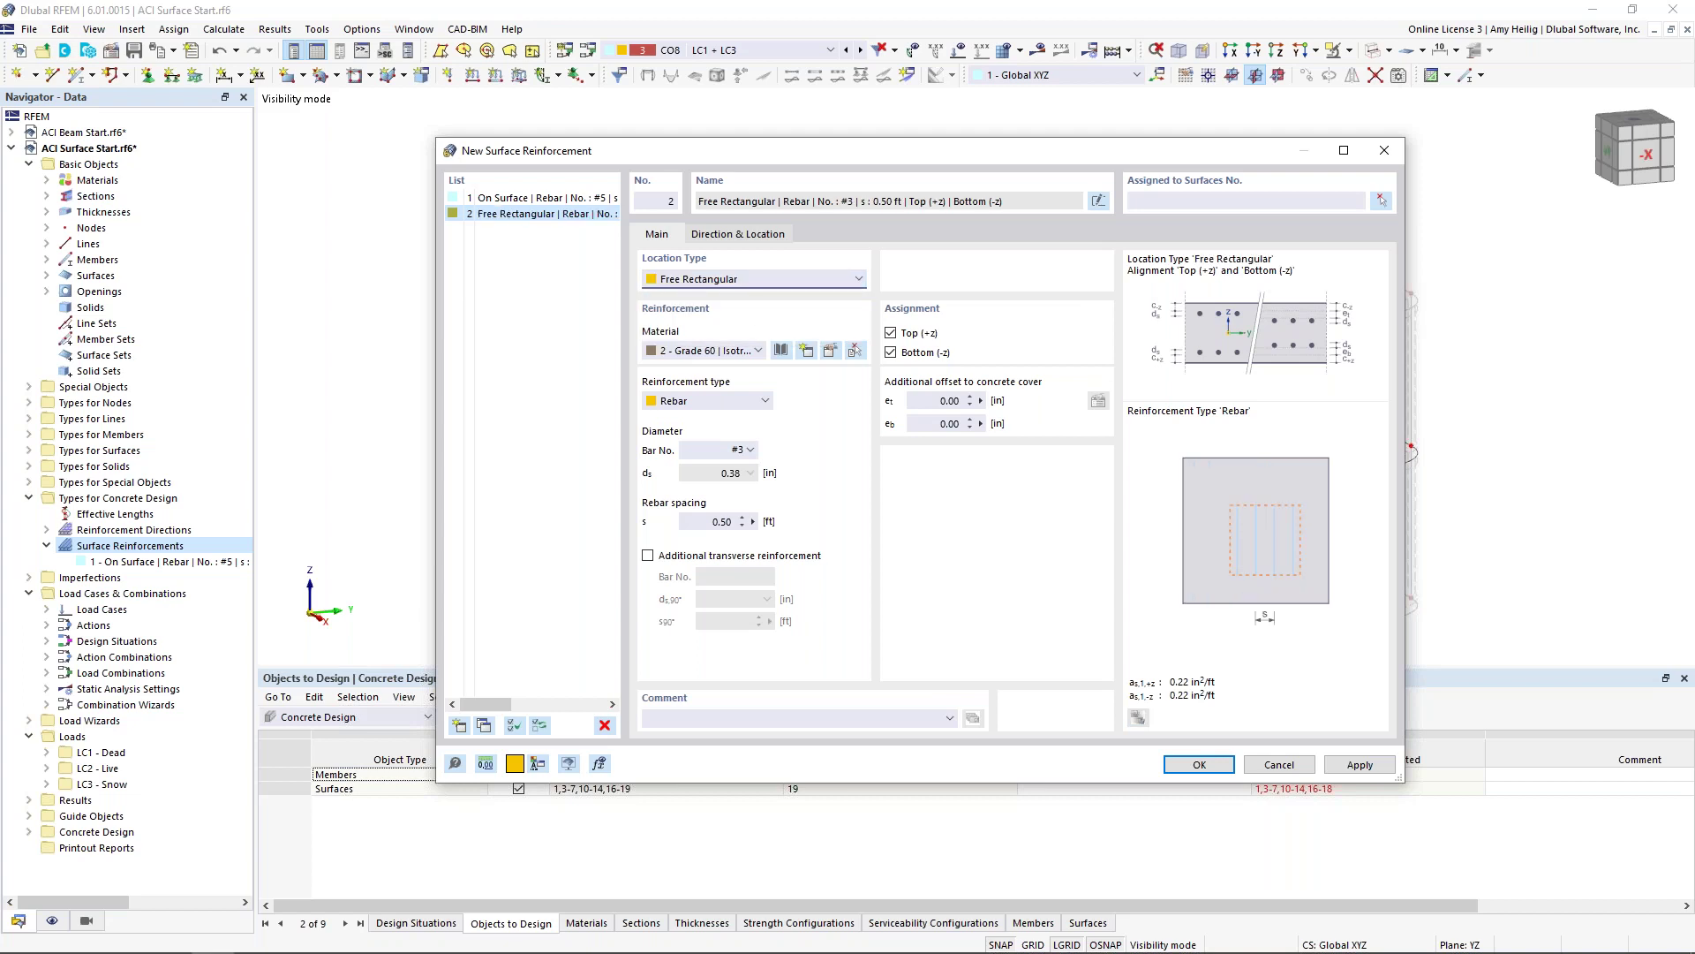
{"action": "left_click", "coordinate": [748, 449]}
{"action": "left_click", "coordinate": [740, 559]}
{"action": "double_click", "coordinate": [716, 521]}
{"action": "type", "text": "1"}
Step: Add transverse reinforcement of #5 bars at 1 ft spacing and assign the rectangular reinforcement to the top (+z) side only
{"action": "left_click", "coordinate": [648, 555]}
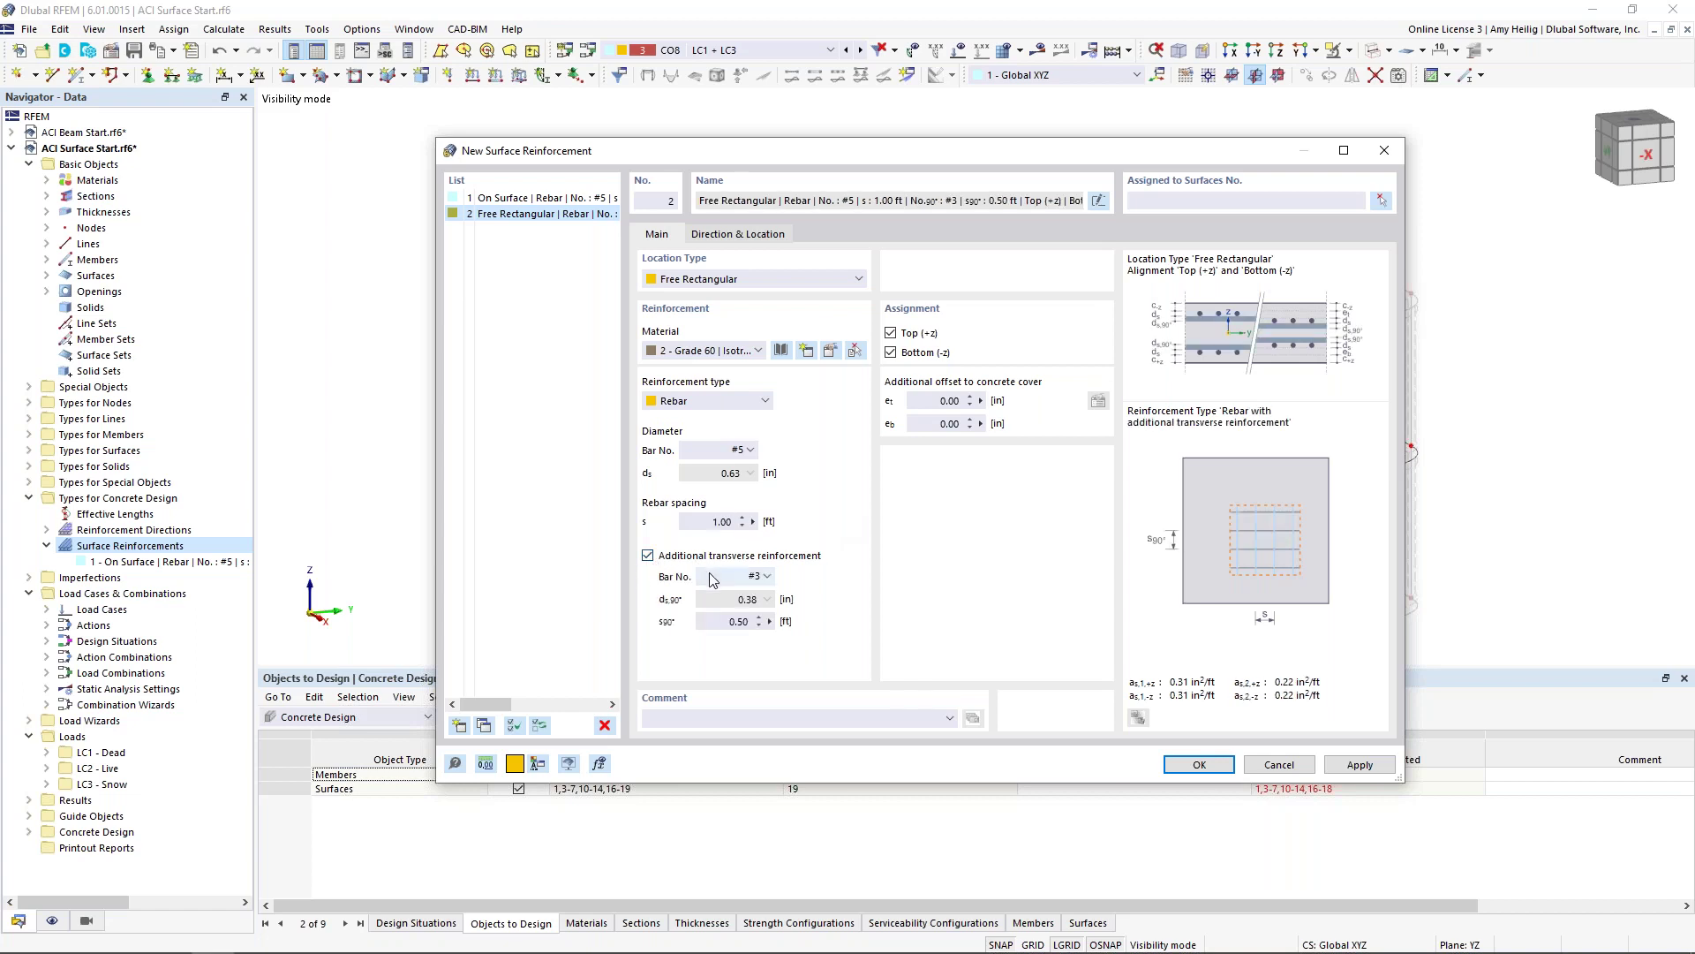
{"action": "left_click", "coordinate": [717, 577]}
{"action": "left_click", "coordinate": [726, 692]}
{"action": "double_click", "coordinate": [733, 621]}
{"action": "type", "text": "1"}
{"action": "left_click", "coordinate": [891, 353]}
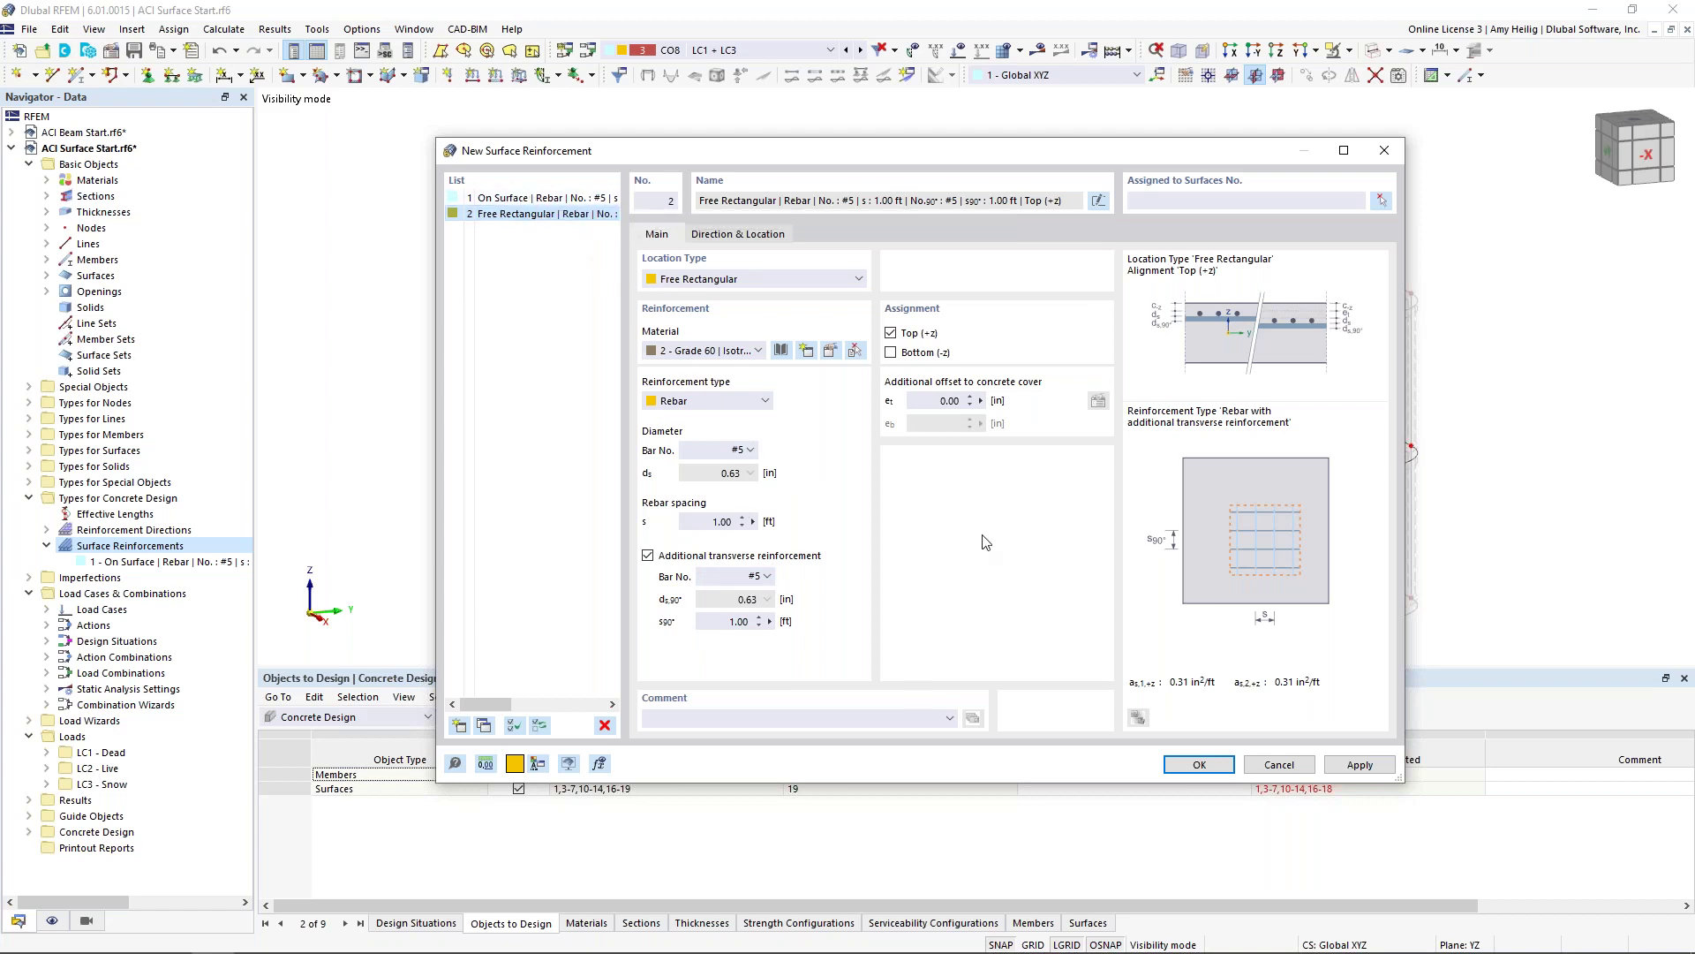
Step: Define the reinforcement location by center and sides, centered on the column node at X 18 ft, Y -11 ft, with 6 ft sides
{"action": "left_click", "coordinate": [767, 241]}
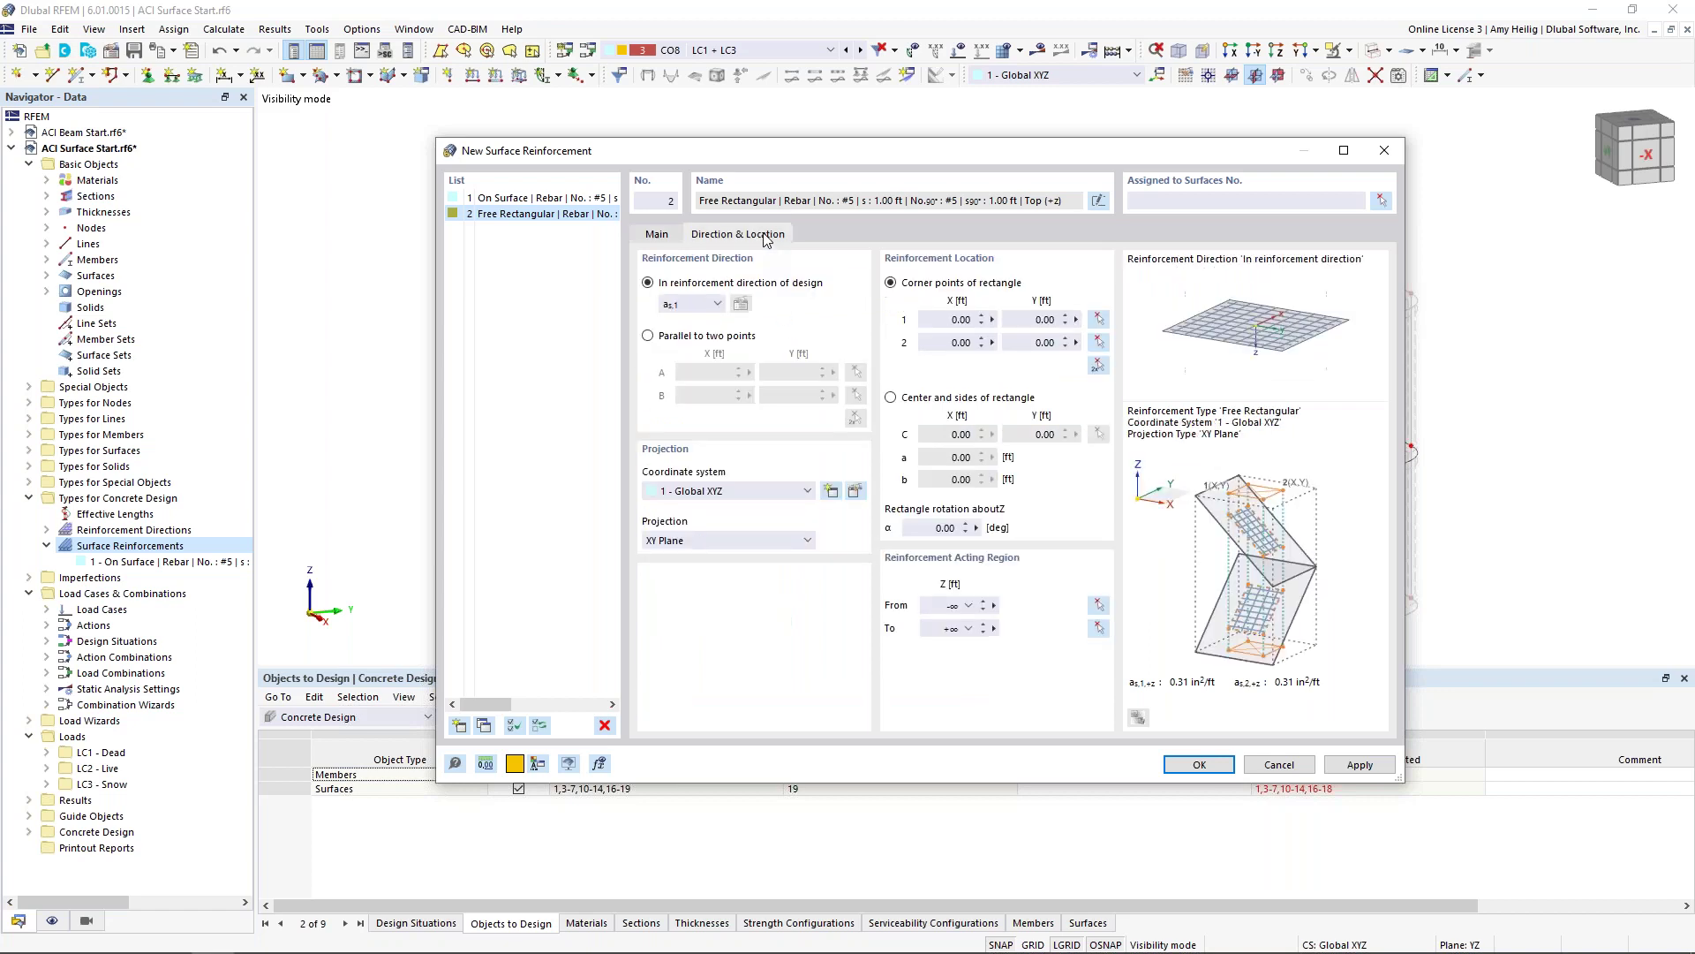
{"action": "left_click", "coordinate": [891, 397]}
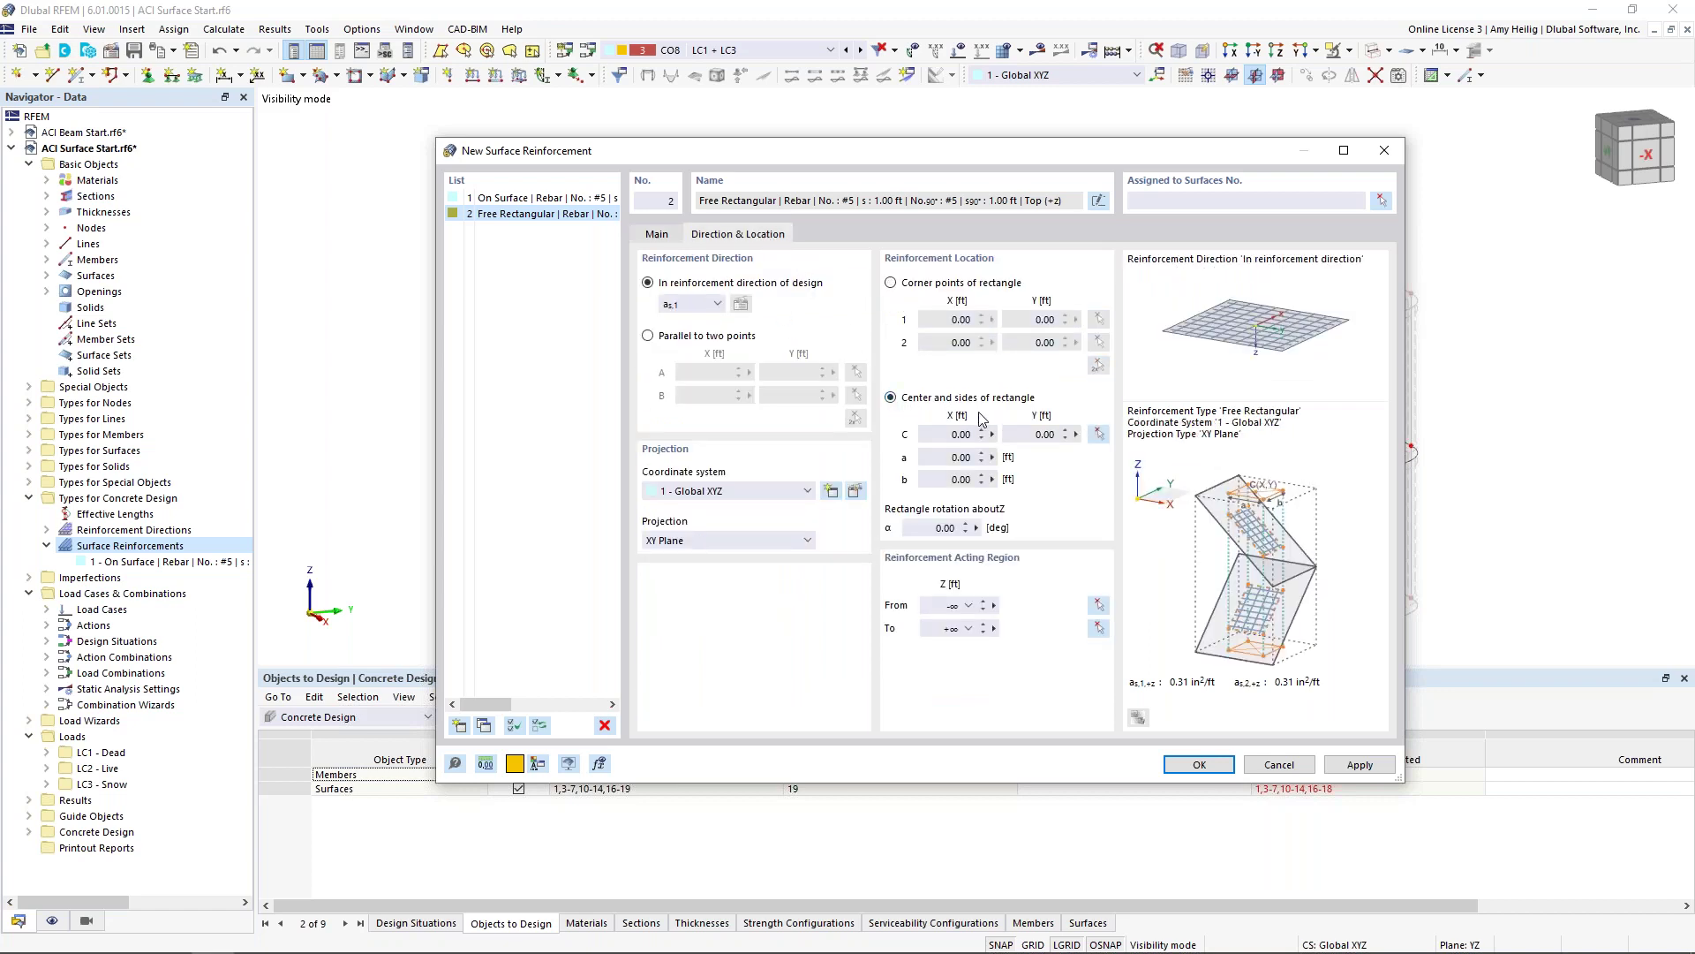
{"action": "left_click", "coordinate": [1099, 433]}
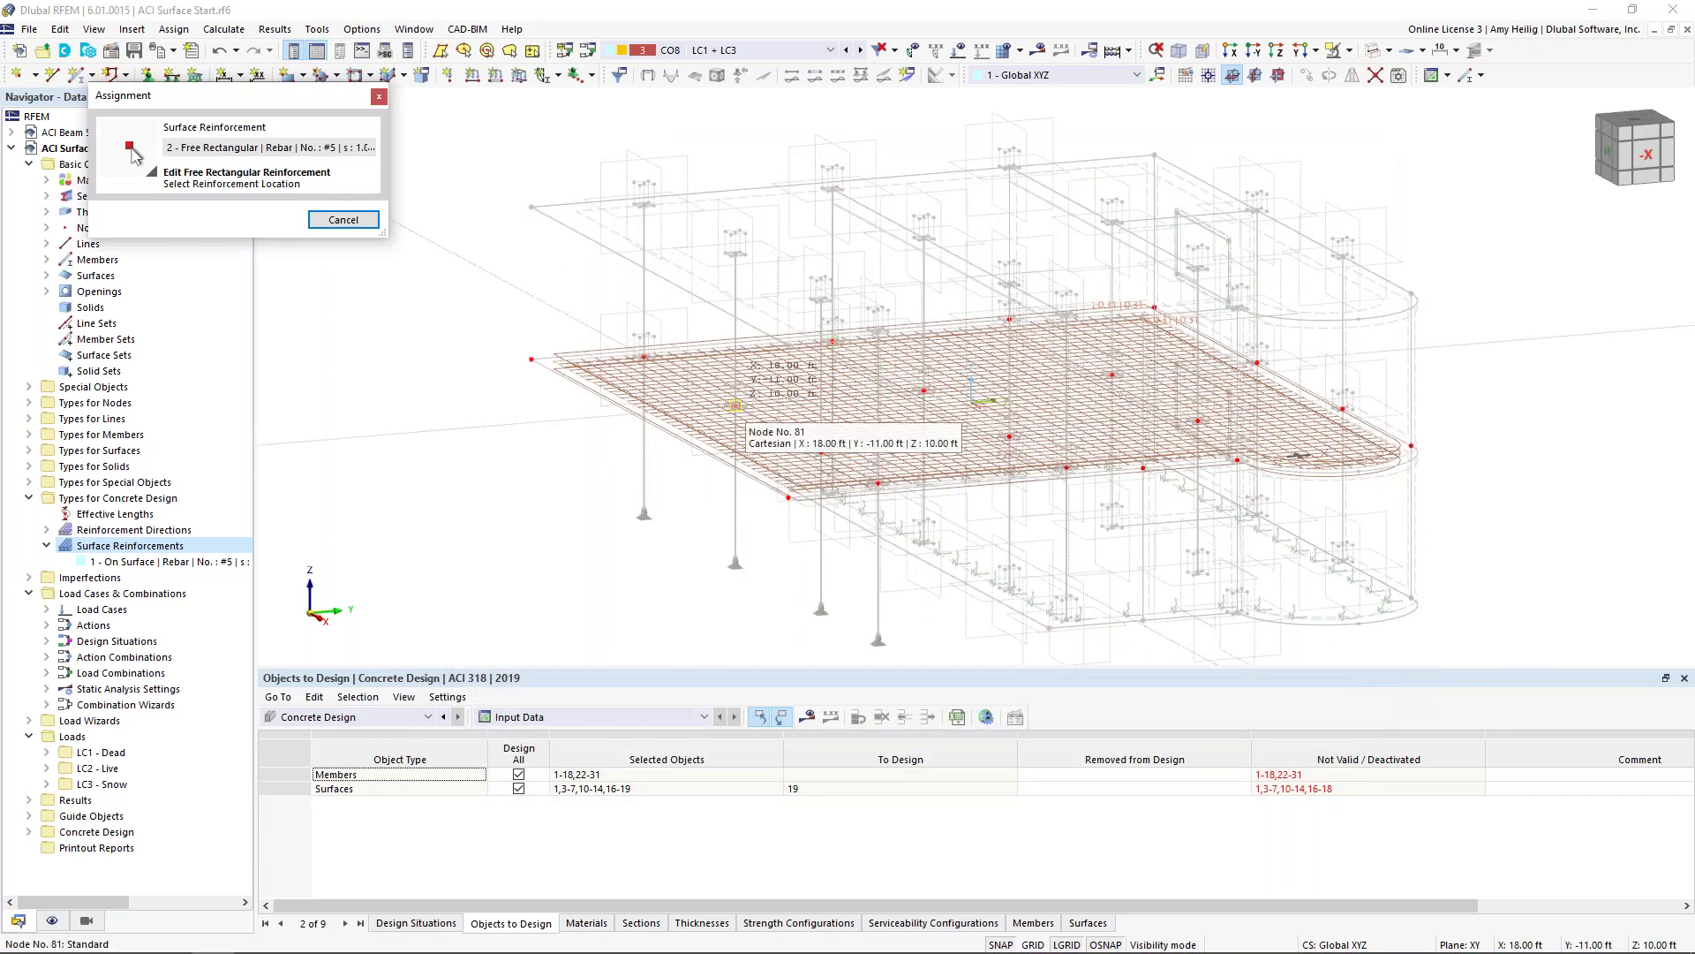
{"action": "left_click", "coordinate": [734, 406]}
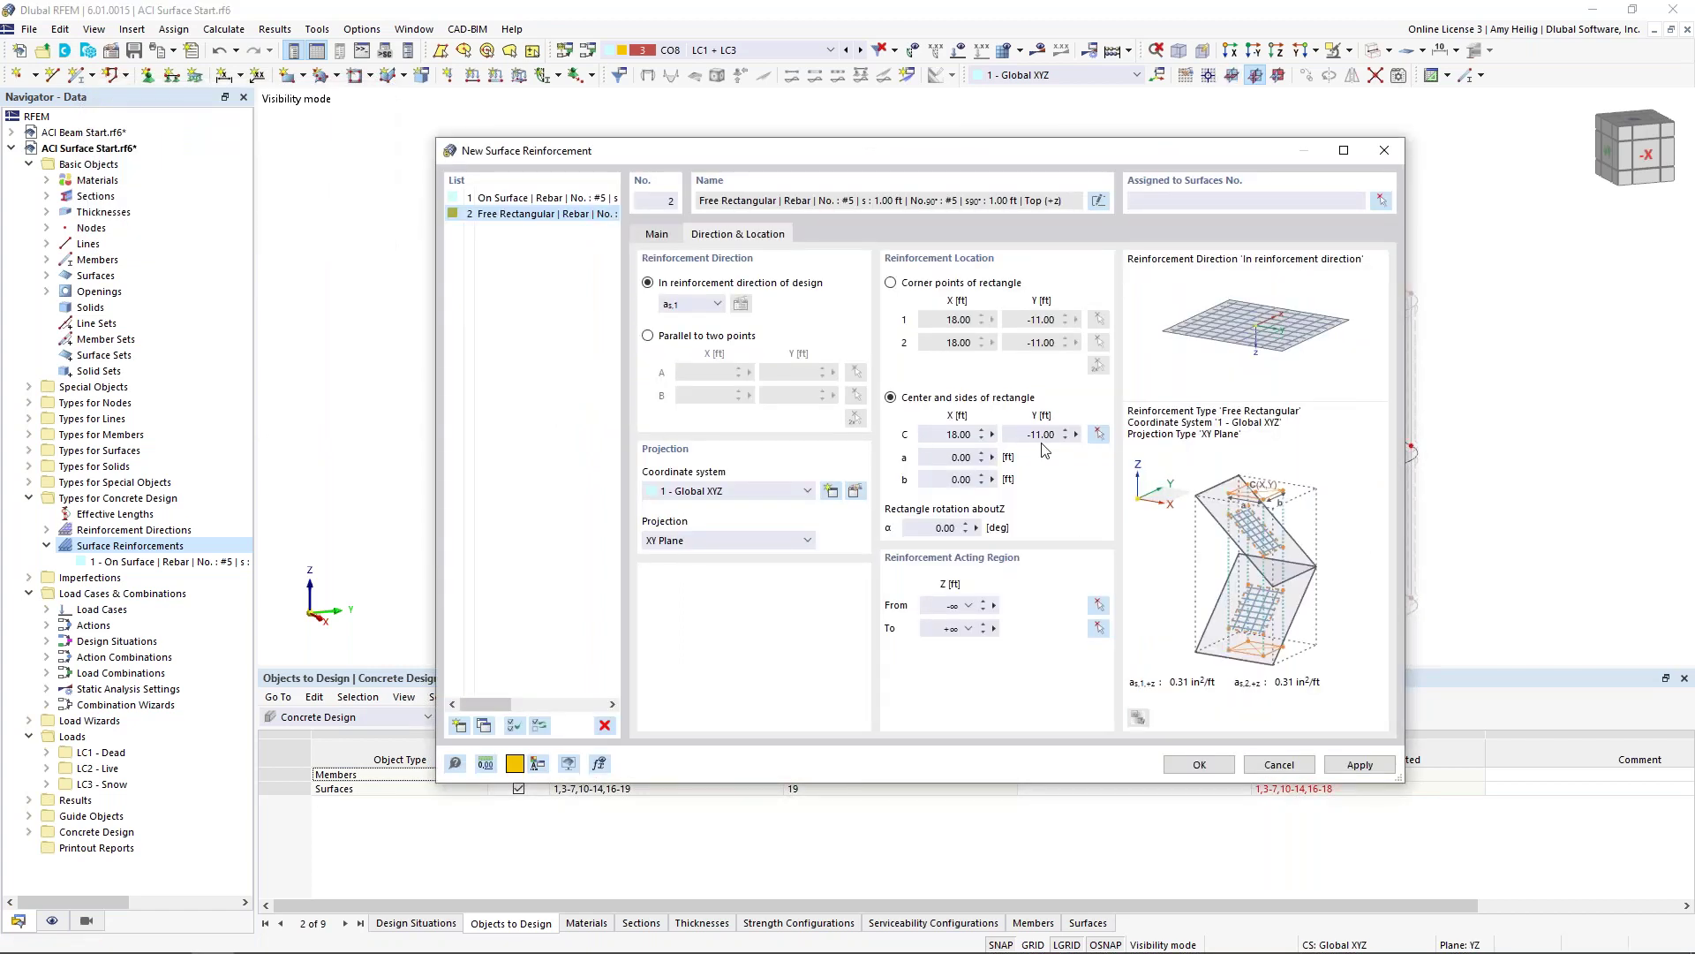
{"action": "key", "text": "Tab"}
{"action": "type", "text": "6"}
{"action": "key", "text": "Tab"}
{"action": "type", "text": "6"}
{"action": "key", "text": "Tab"}
Step: Assign the free rectangular reinforcement to slab surface 19 and save it
{"action": "left_click", "coordinate": [1381, 200]}
{"action": "left_click", "coordinate": [775, 455]}
{"action": "left_click", "coordinate": [264, 278]}
{"action": "left_click", "coordinate": [1184, 766]}
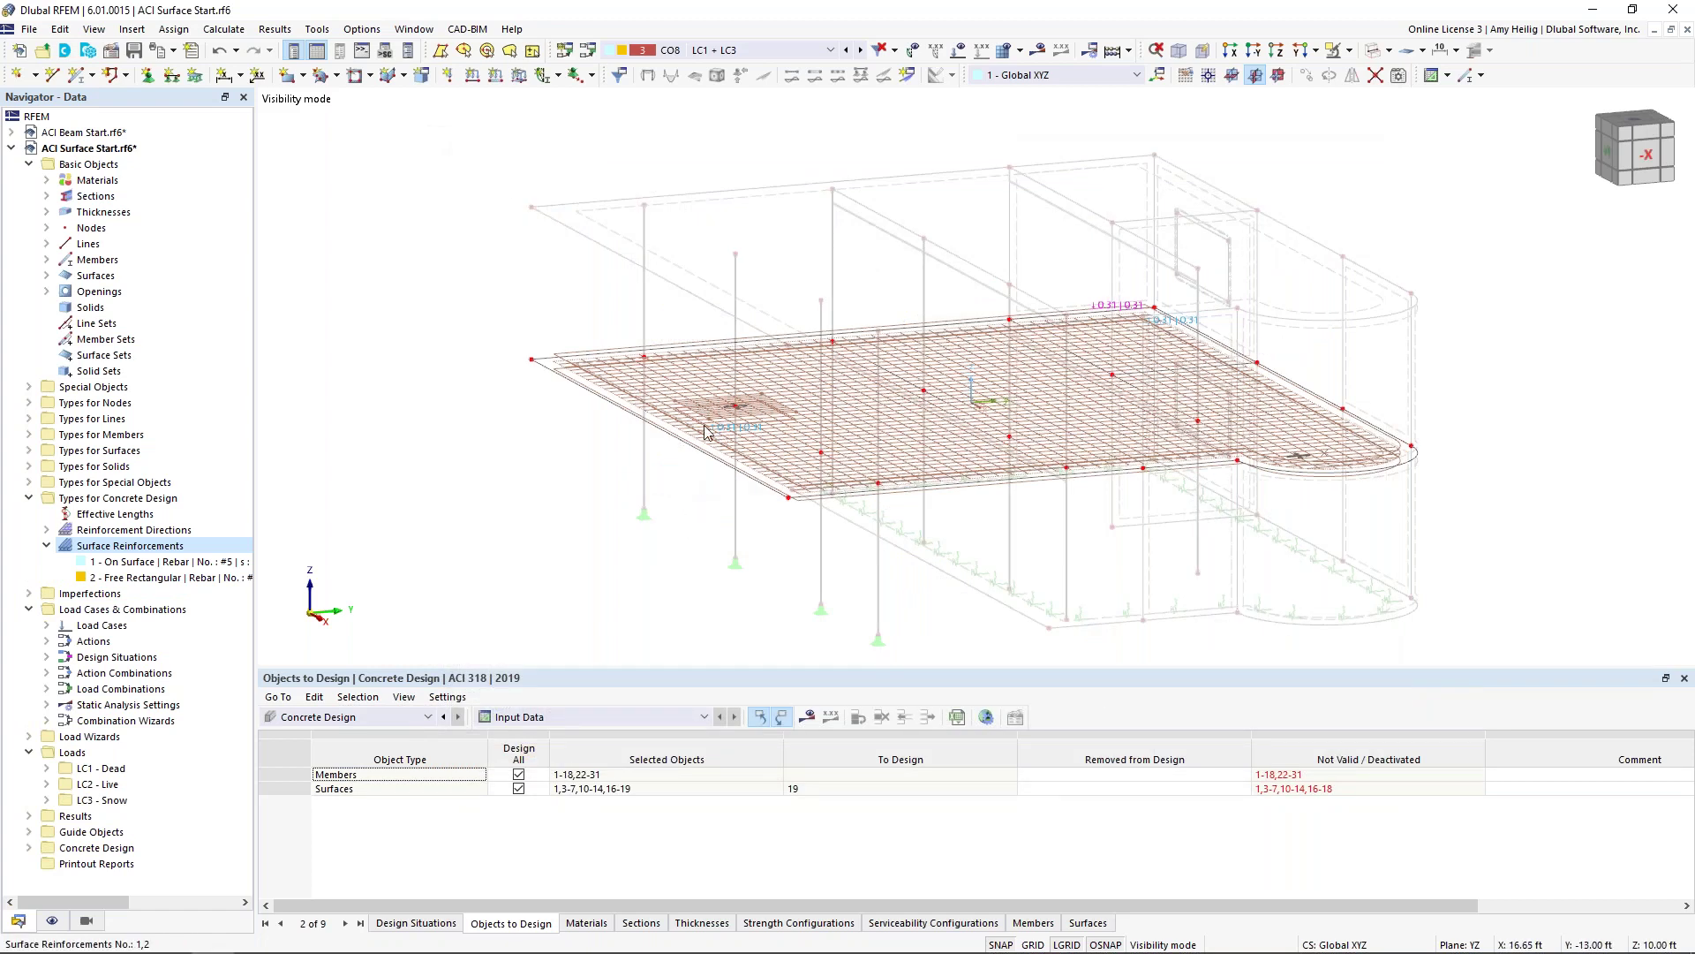
Step: Turn off the display of the On Surface longitudinal reinforcement so only the free reinforcement is drawn
{"action": "left_click", "coordinate": [52, 921]}
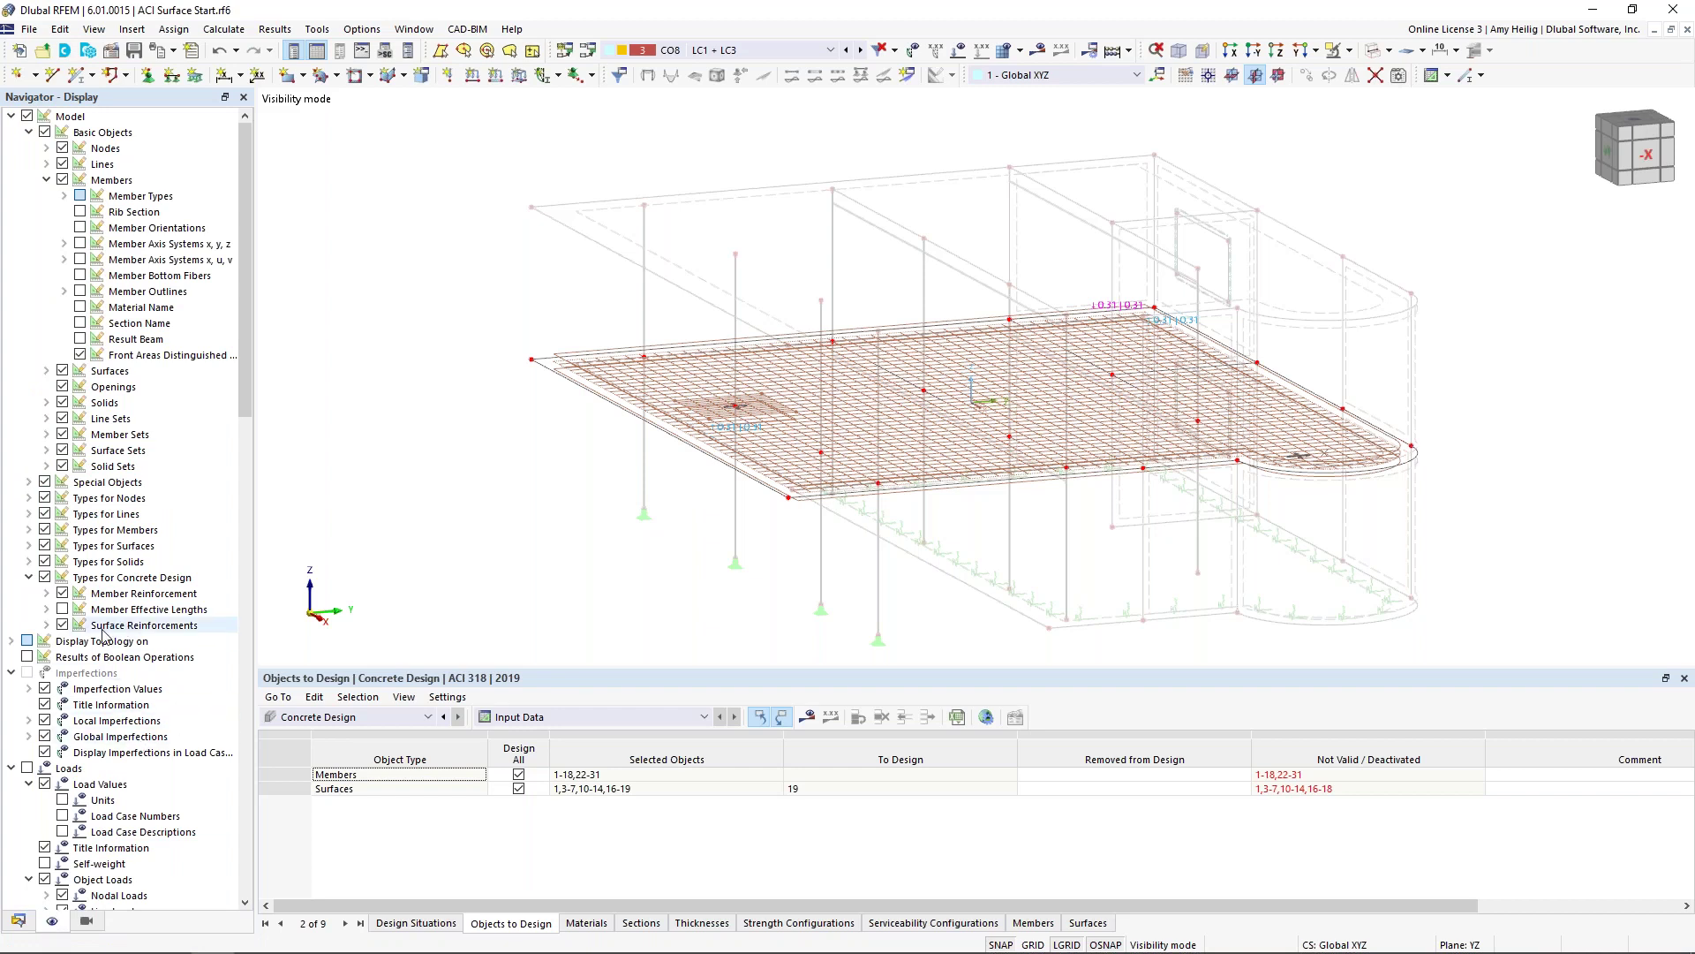
{"action": "left_click", "coordinate": [47, 625]}
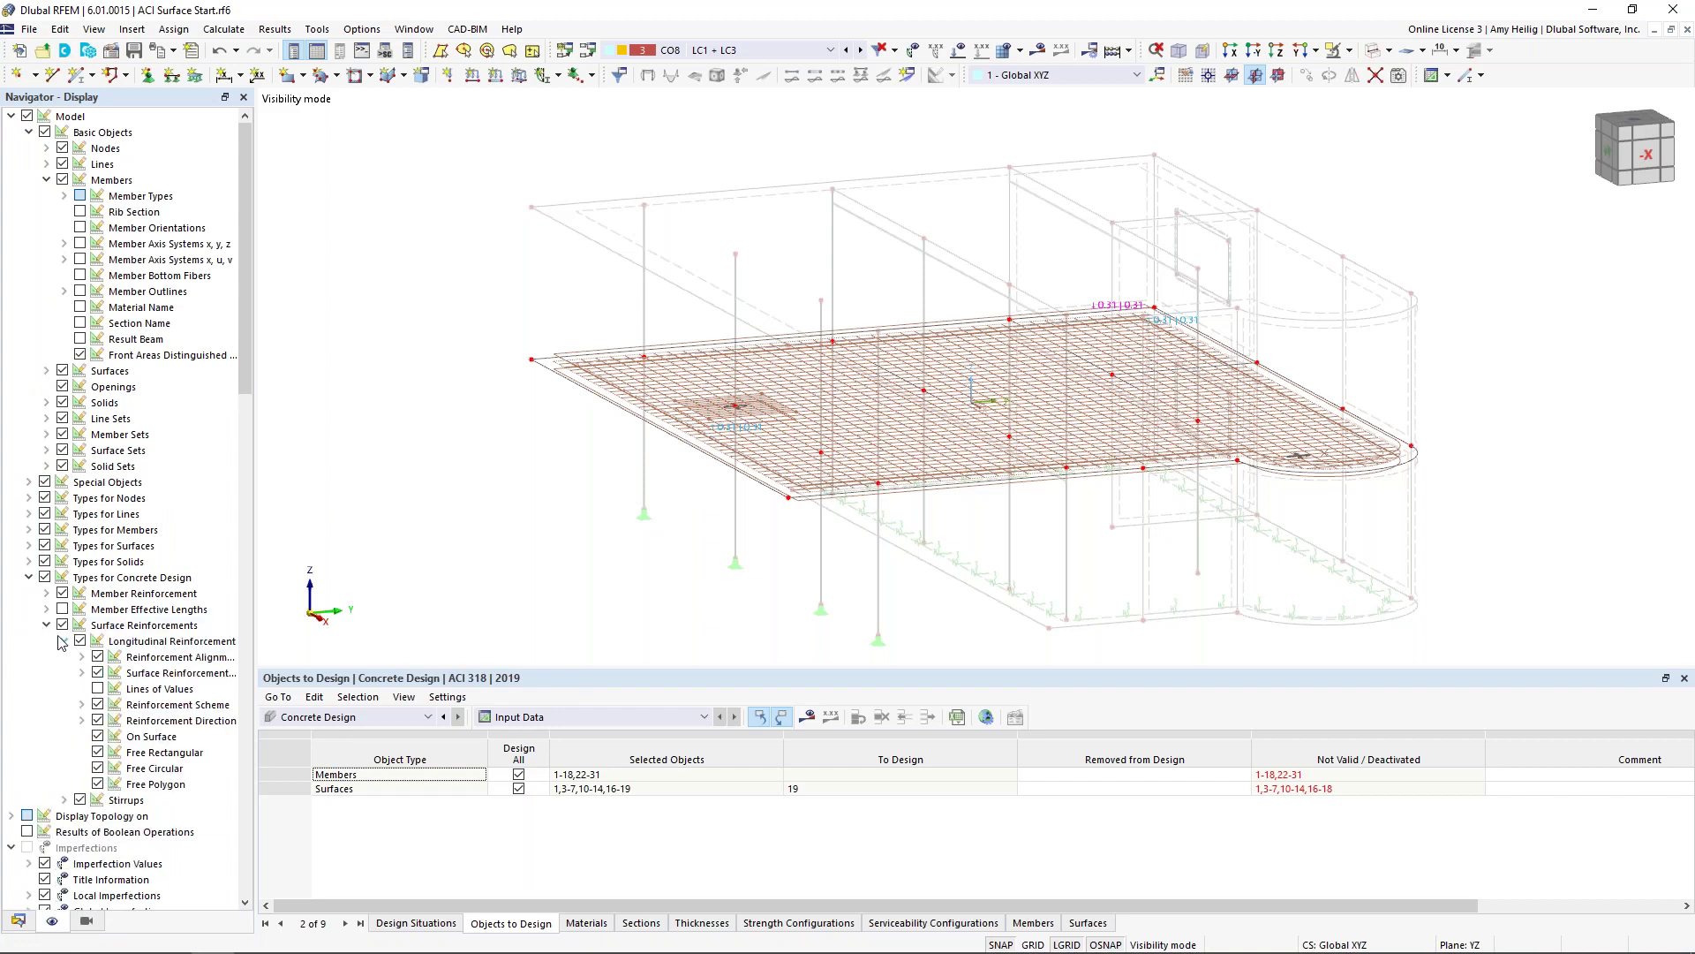
{"action": "left_click", "coordinate": [98, 735]}
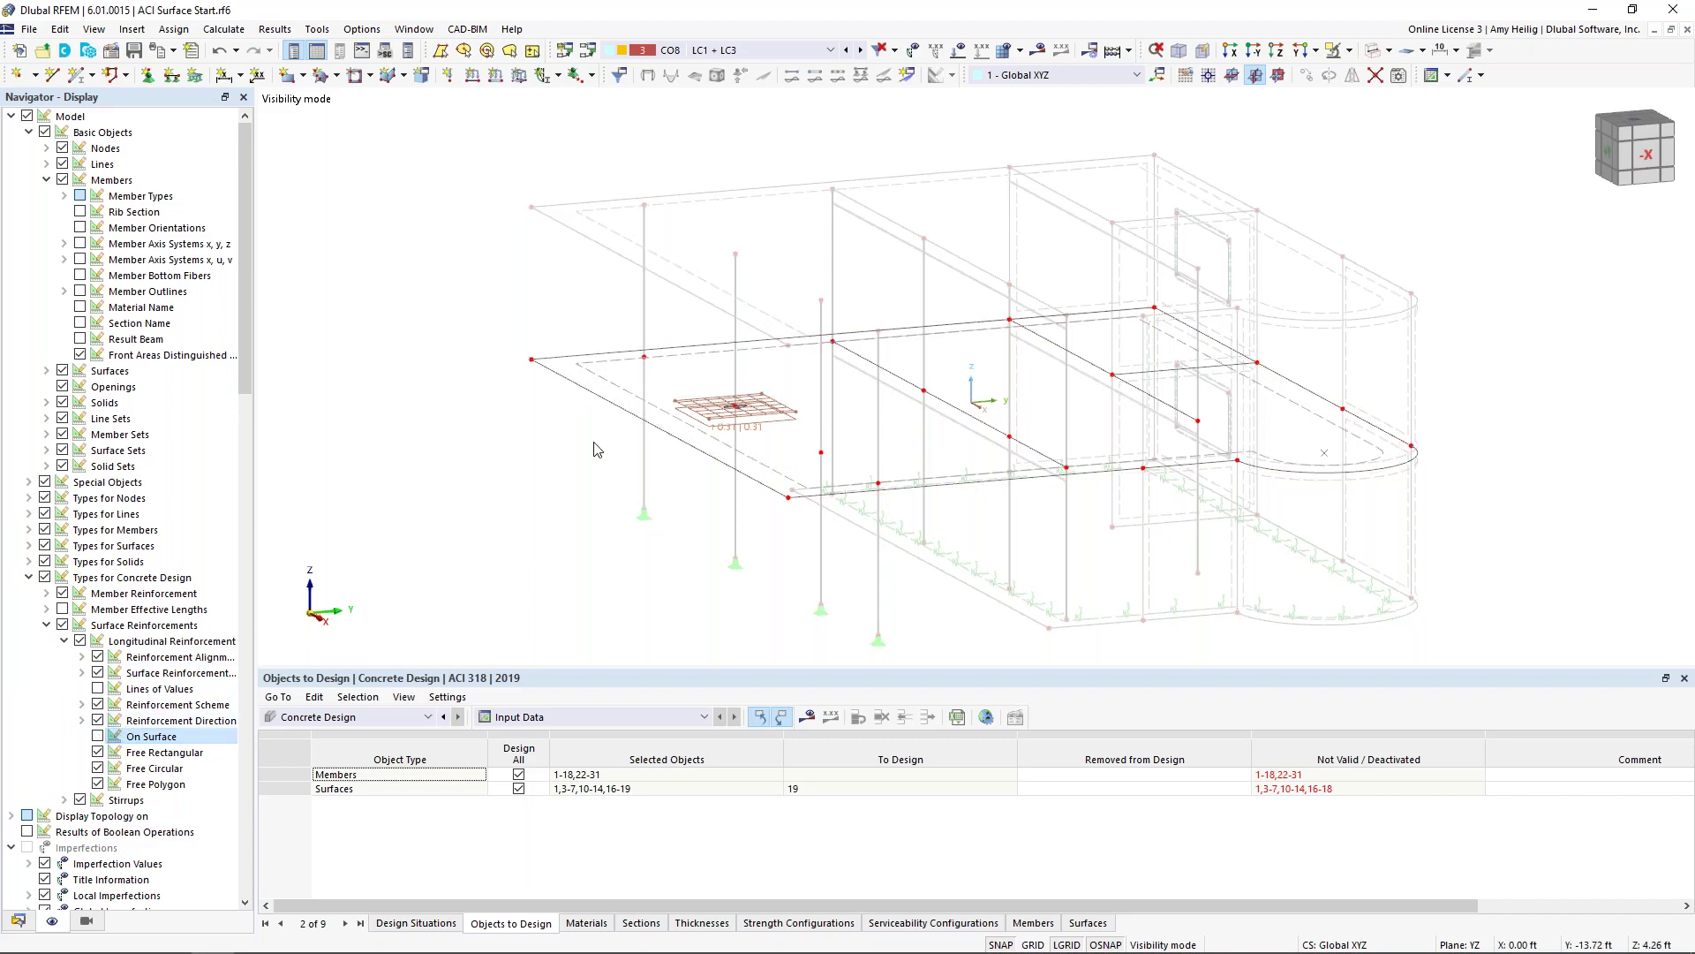
Step: Copy the free rectangular reinforcement onto the neighboring column locations of the slab
{"action": "scroll", "coordinate": [717, 424], "scroll_direction": "up", "scroll_amount": 5}
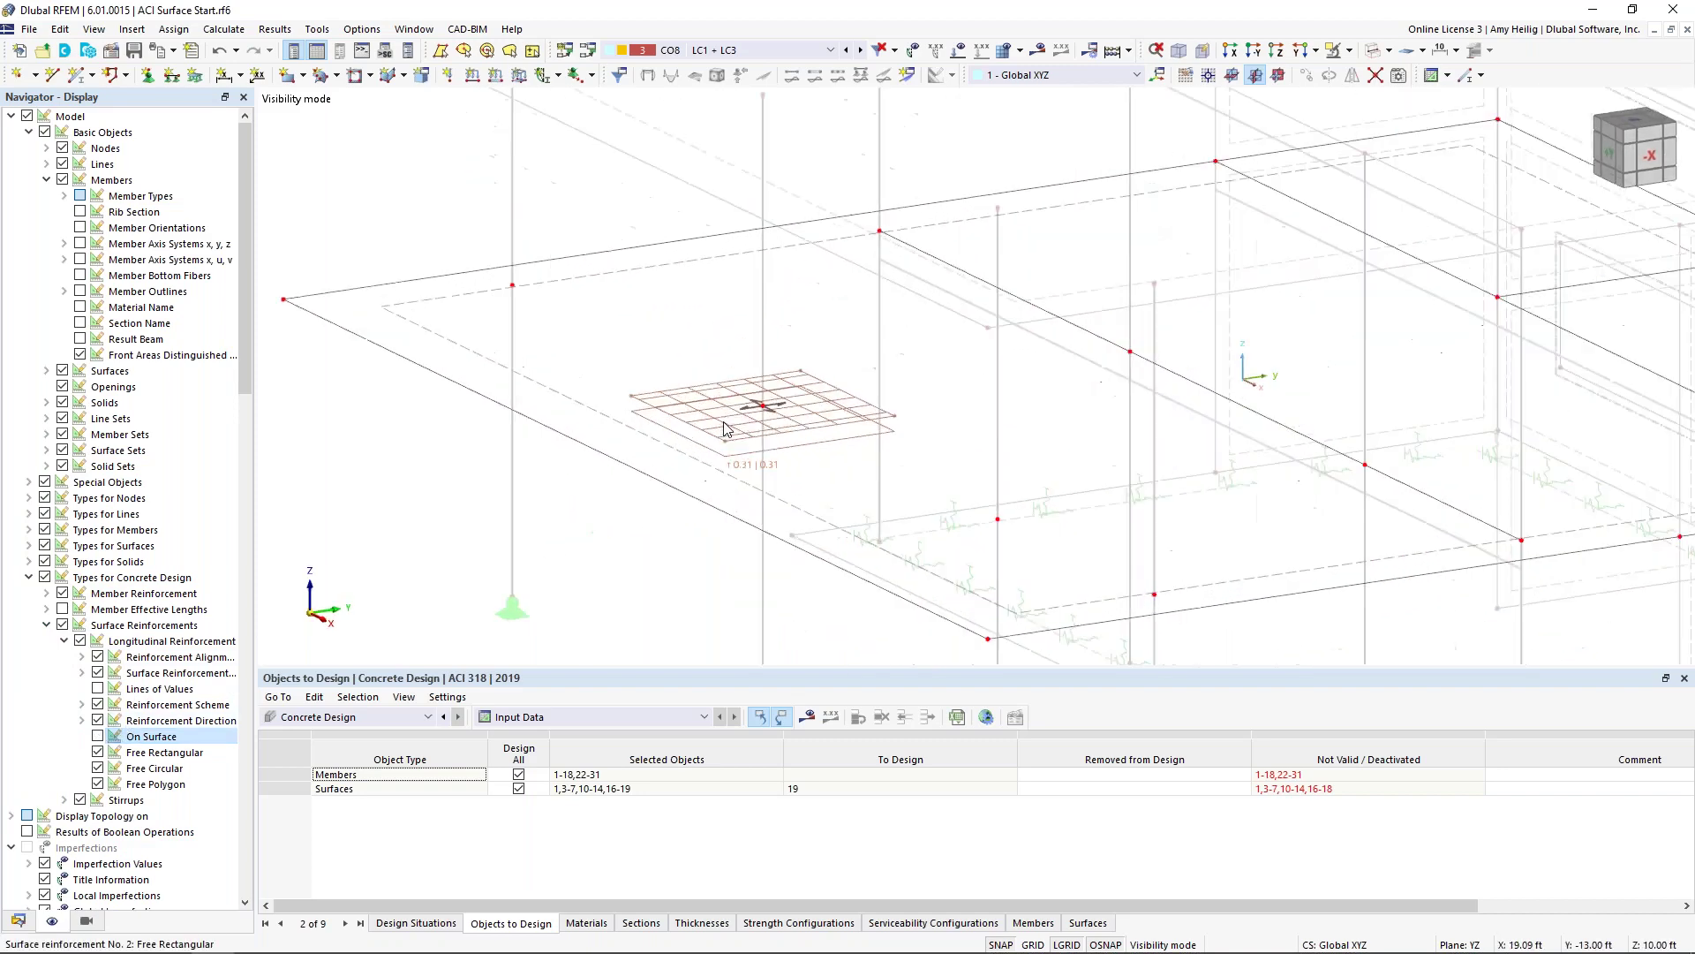
{"action": "scroll", "coordinate": [724, 428], "scroll_direction": "up", "scroll_amount": 1}
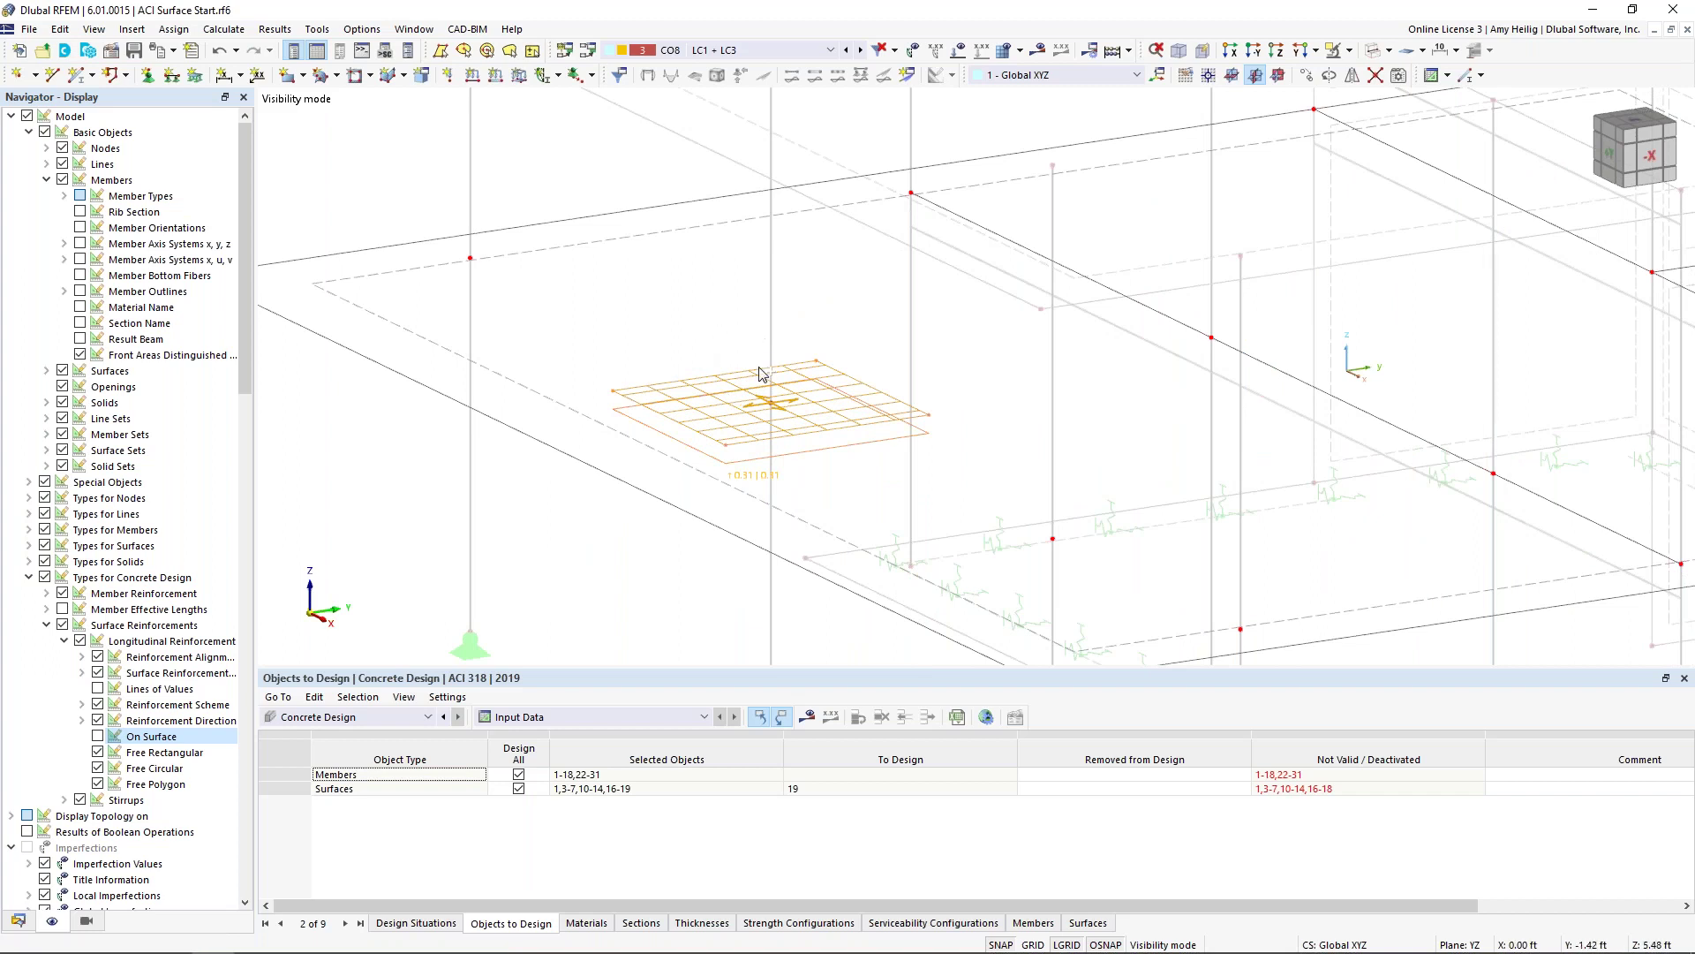
{"action": "left_click_drag", "start_coordinate": [774, 393], "coordinate": [991, 450], "text": "ctrl"}
{"action": "scroll", "coordinate": [470, 260], "scroll_direction": "down", "scroll_amount": 2}
{"action": "middle_click_drag", "start_coordinate": [1103, 471], "coordinate": [965, 485]}
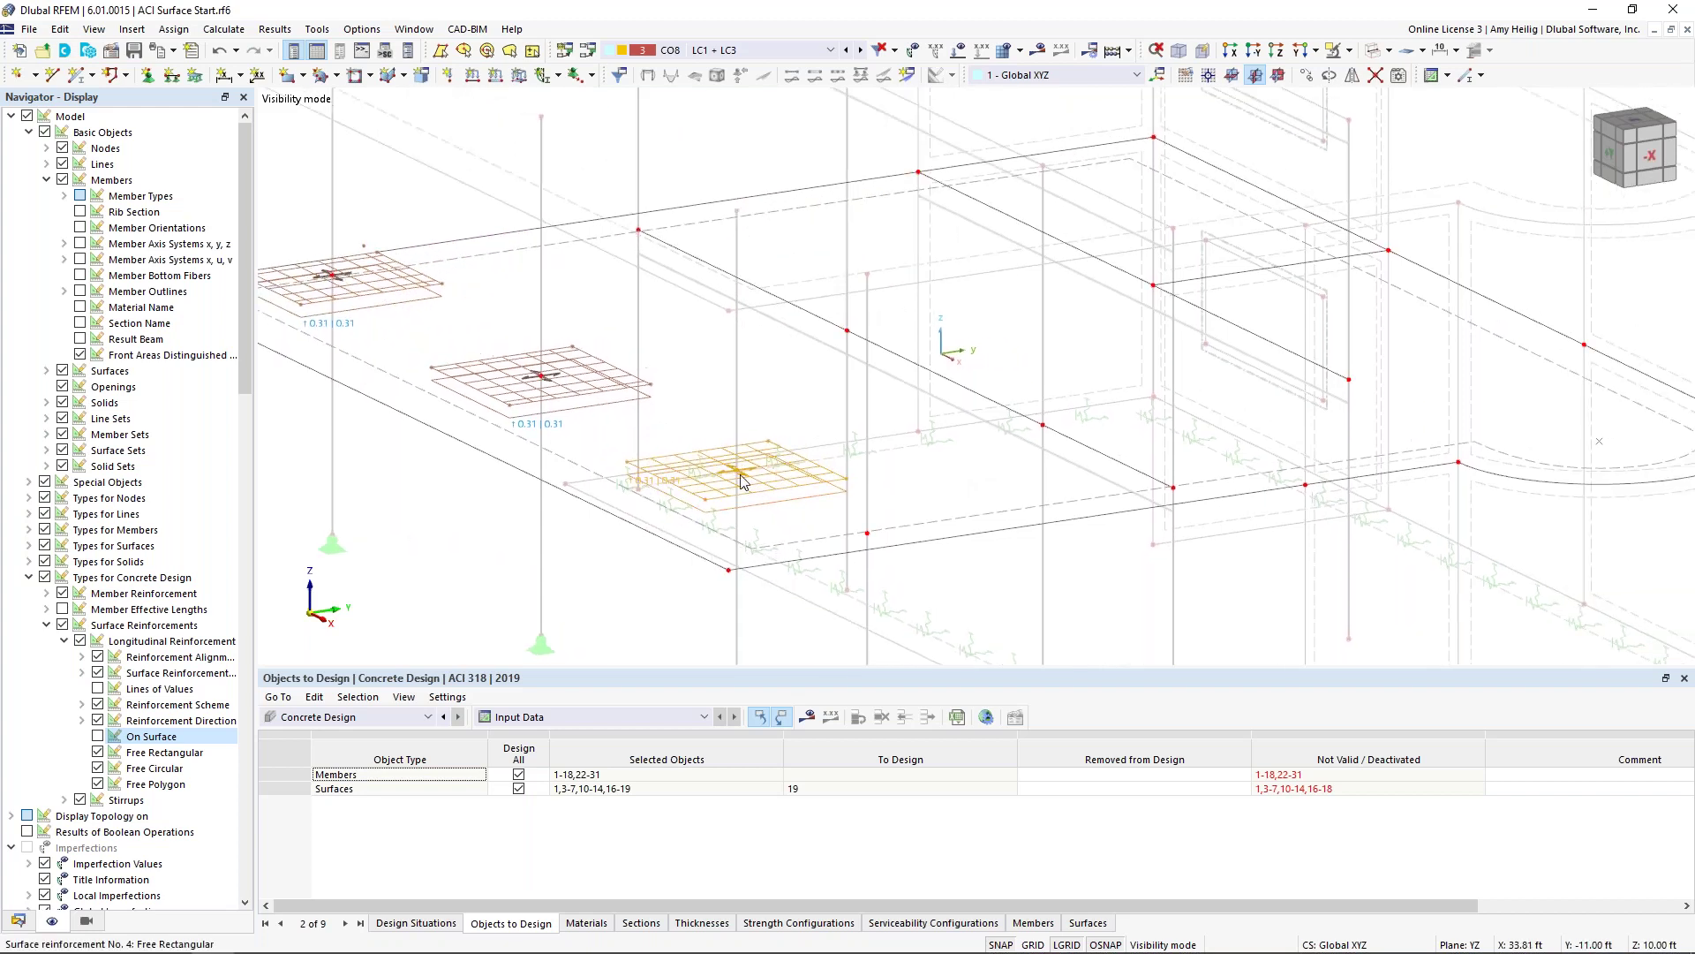
Step: Copy the free rectangular reinforcement onto the two remaining columns near the openings on the far side of the slab
{"action": "left_click_drag", "start_coordinate": [742, 483], "coordinate": [1351, 388], "text": "ctrl"}
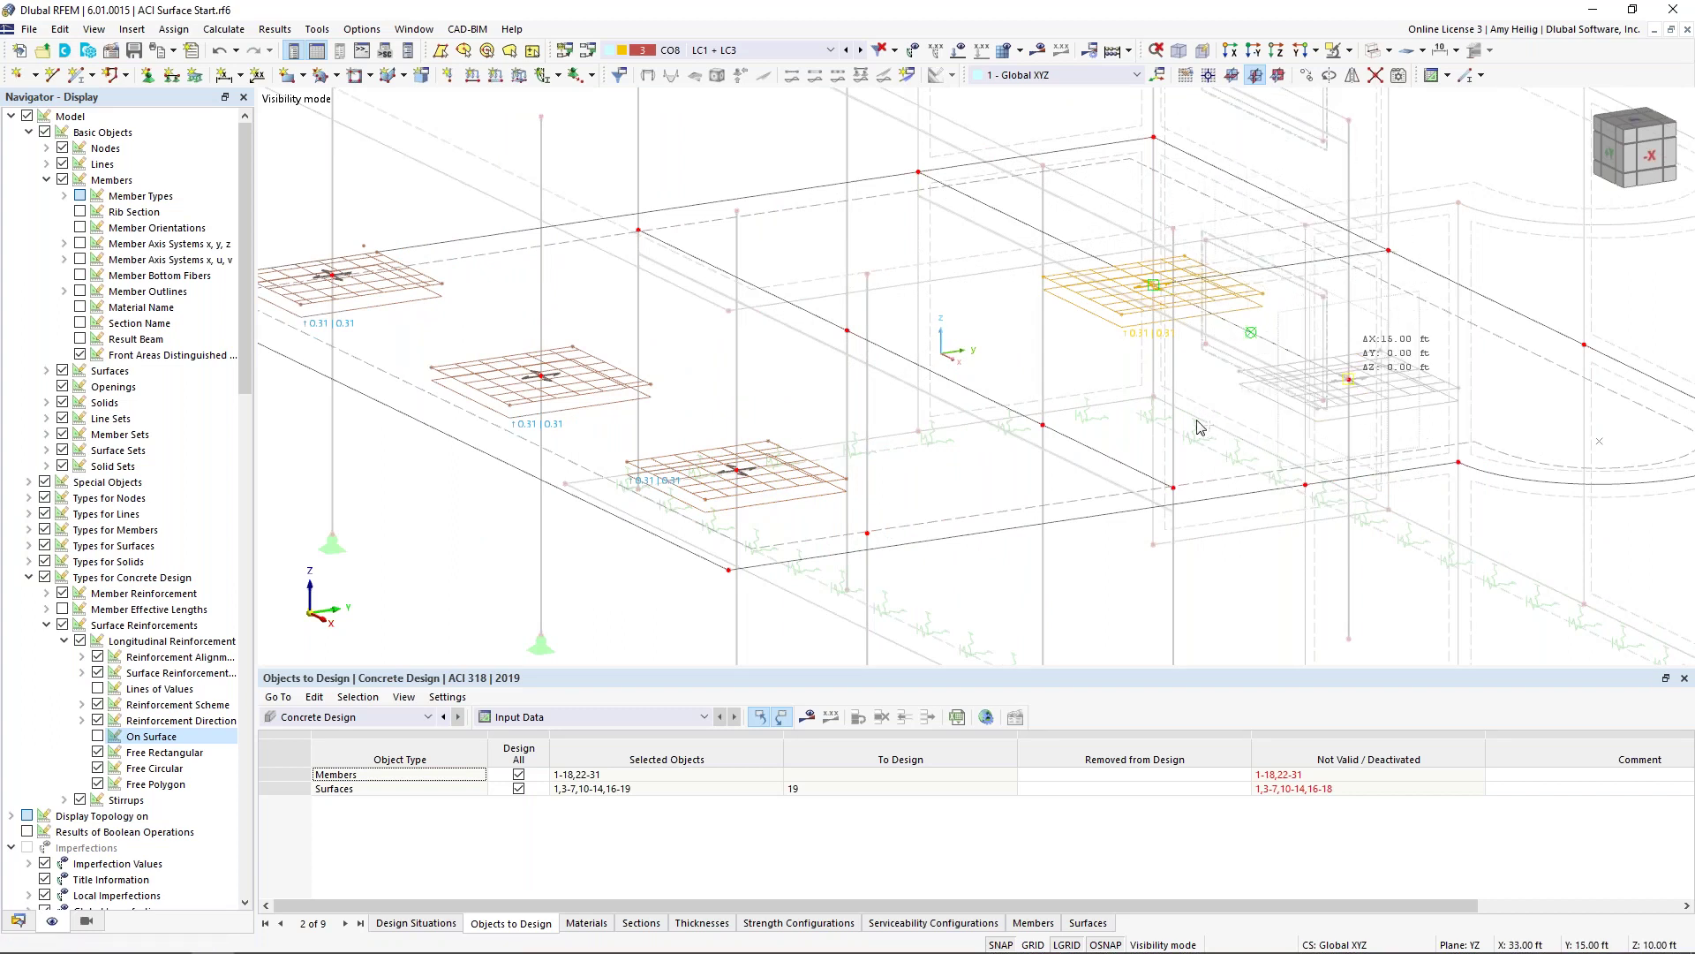
{"action": "scroll", "coordinate": [1196, 428], "scroll_direction": "down", "scroll_amount": 5}
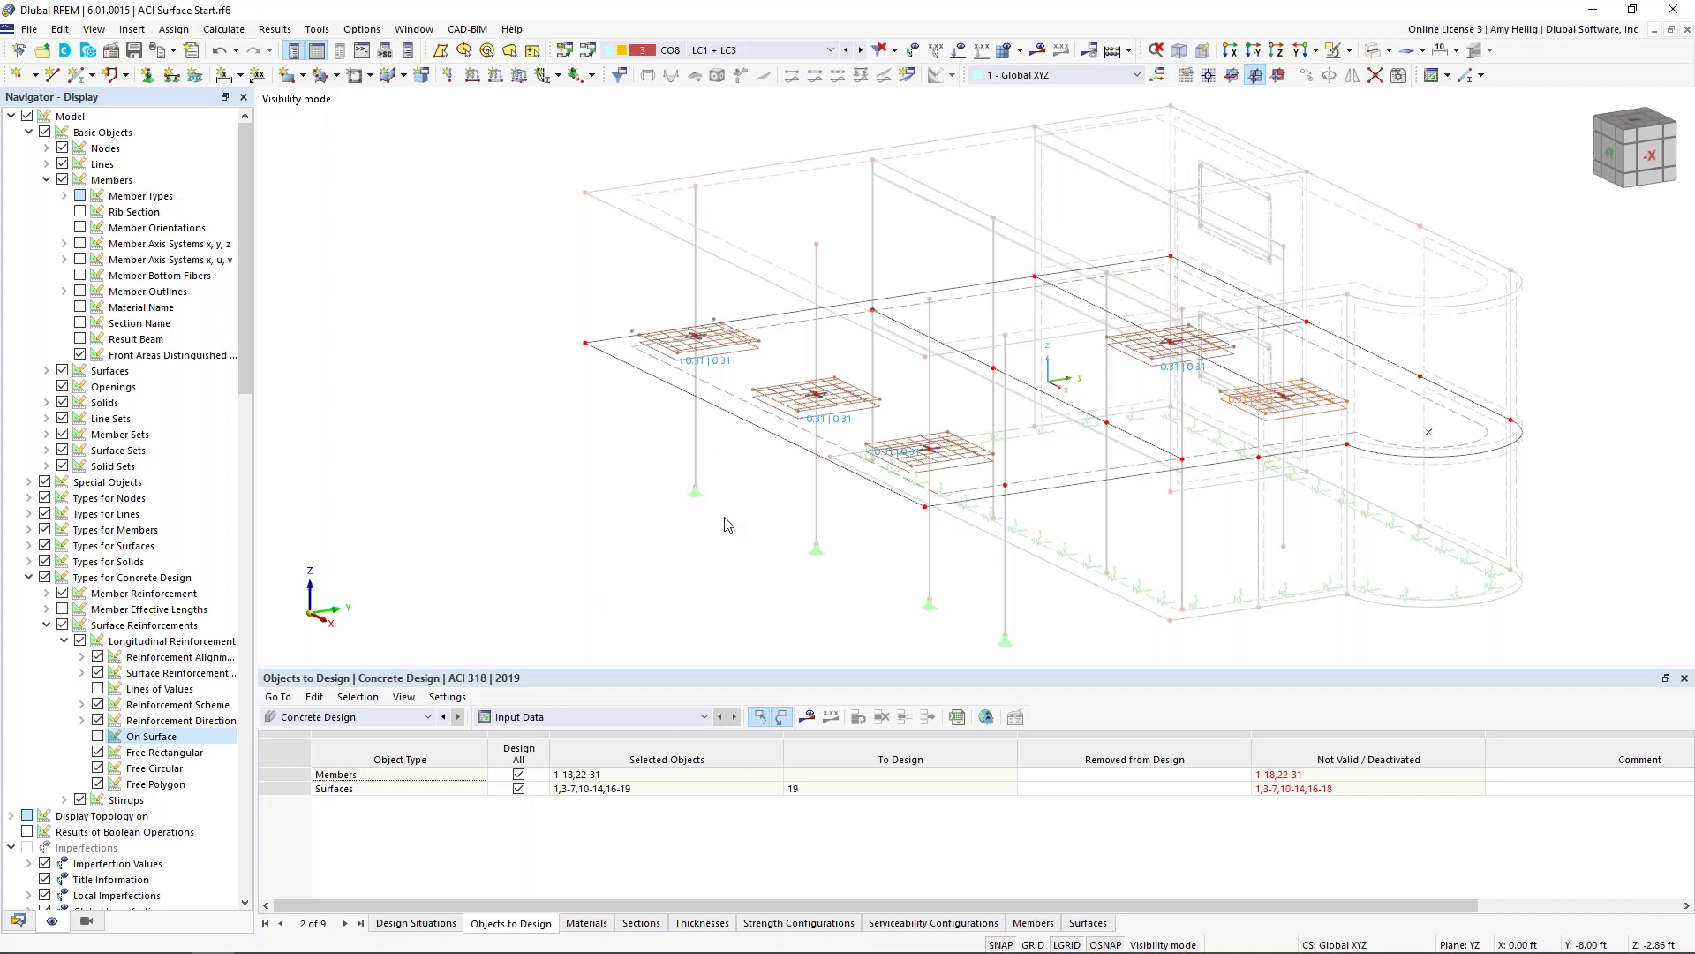
{"action": "middle_click_drag", "start_coordinate": [843, 535], "coordinate": [781, 534], "text": "ctrl"}
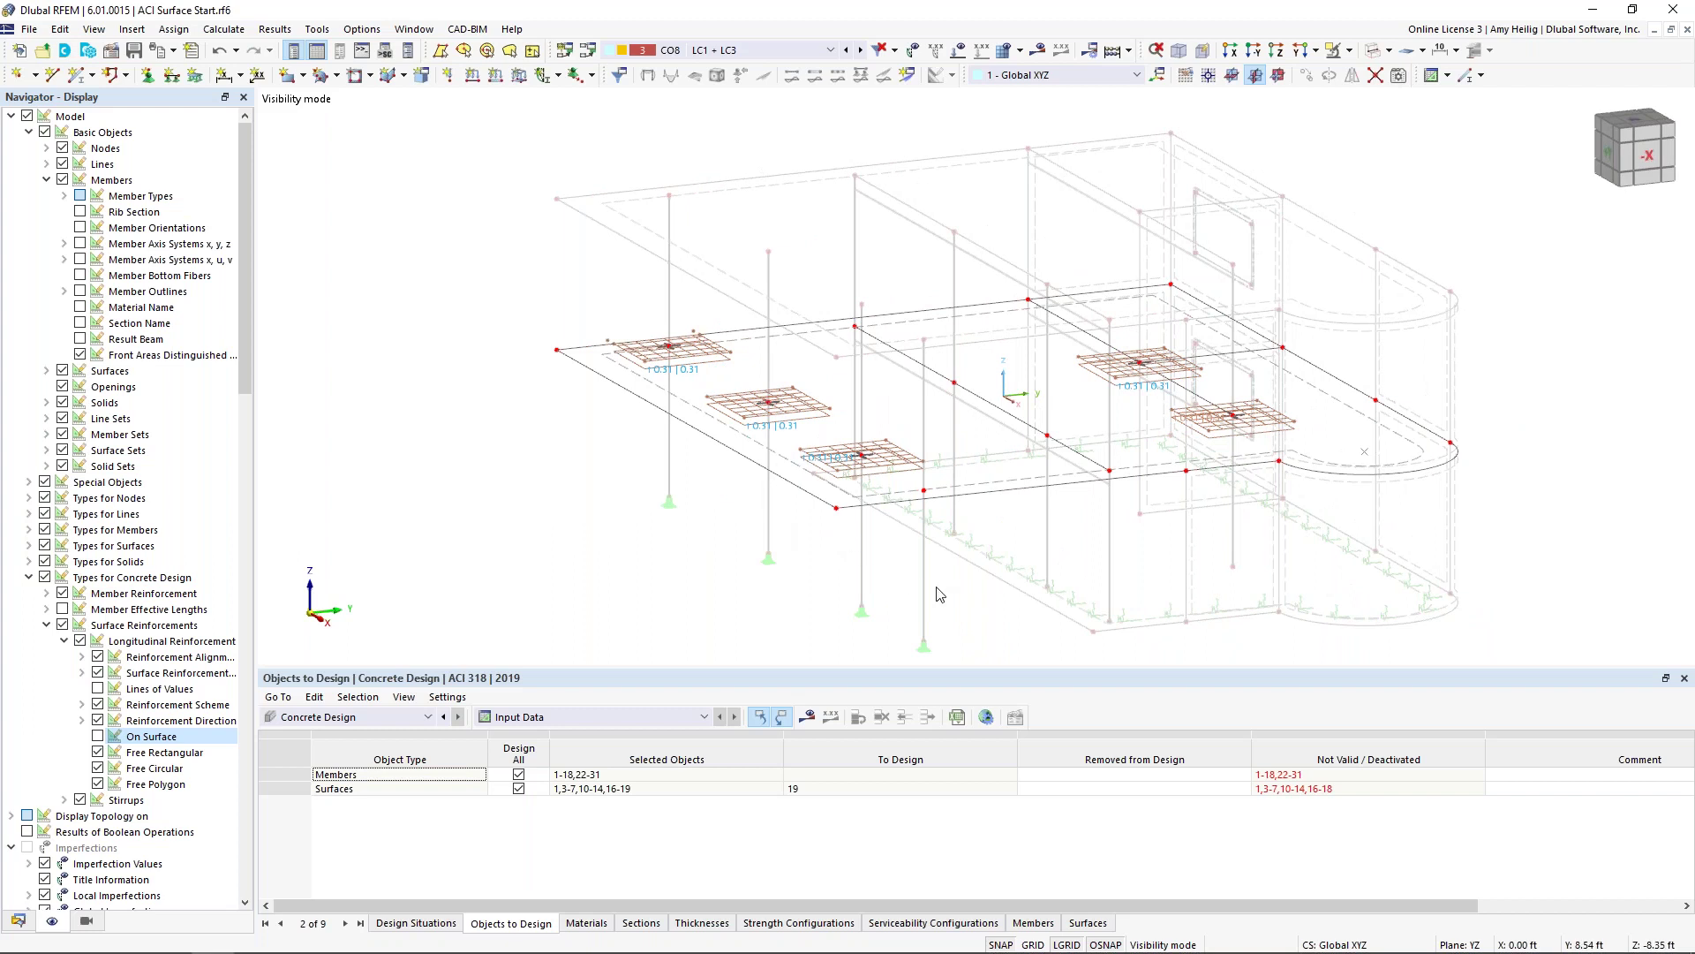
{"action": "middle_click_drag", "start_coordinate": [995, 523], "coordinate": [921, 528]}
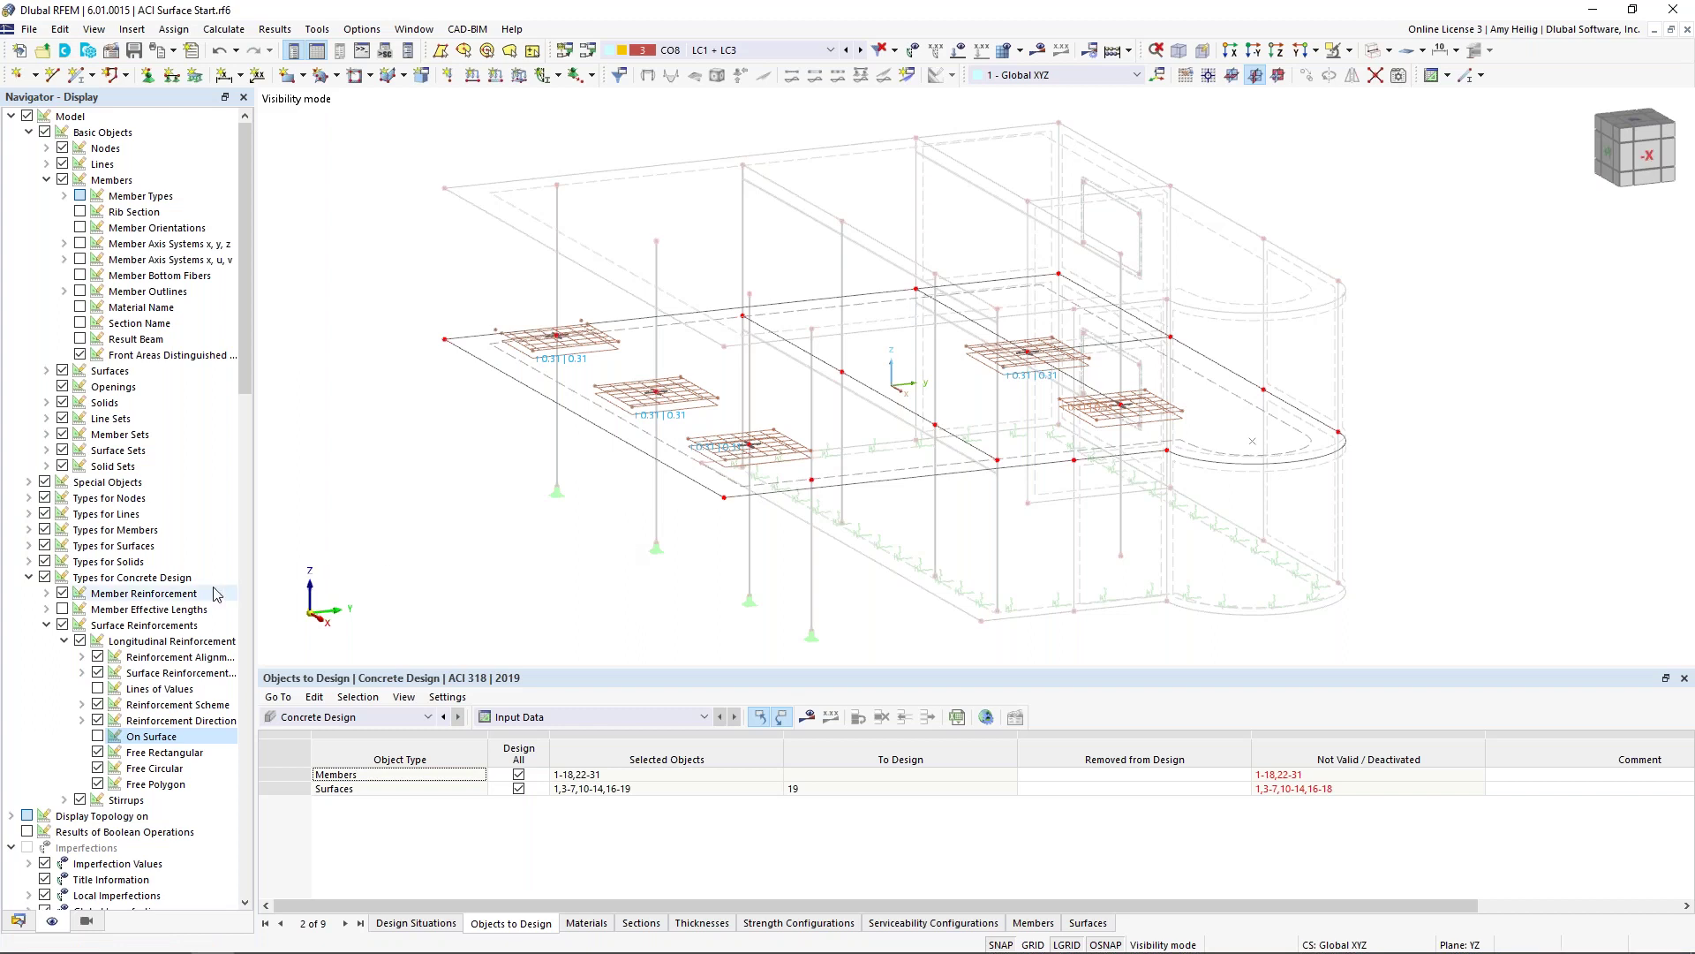
Step: Turn off the display of the free rectangular reinforcement and cancel visibility mode to show the whole building model
{"action": "left_click", "coordinate": [98, 752]}
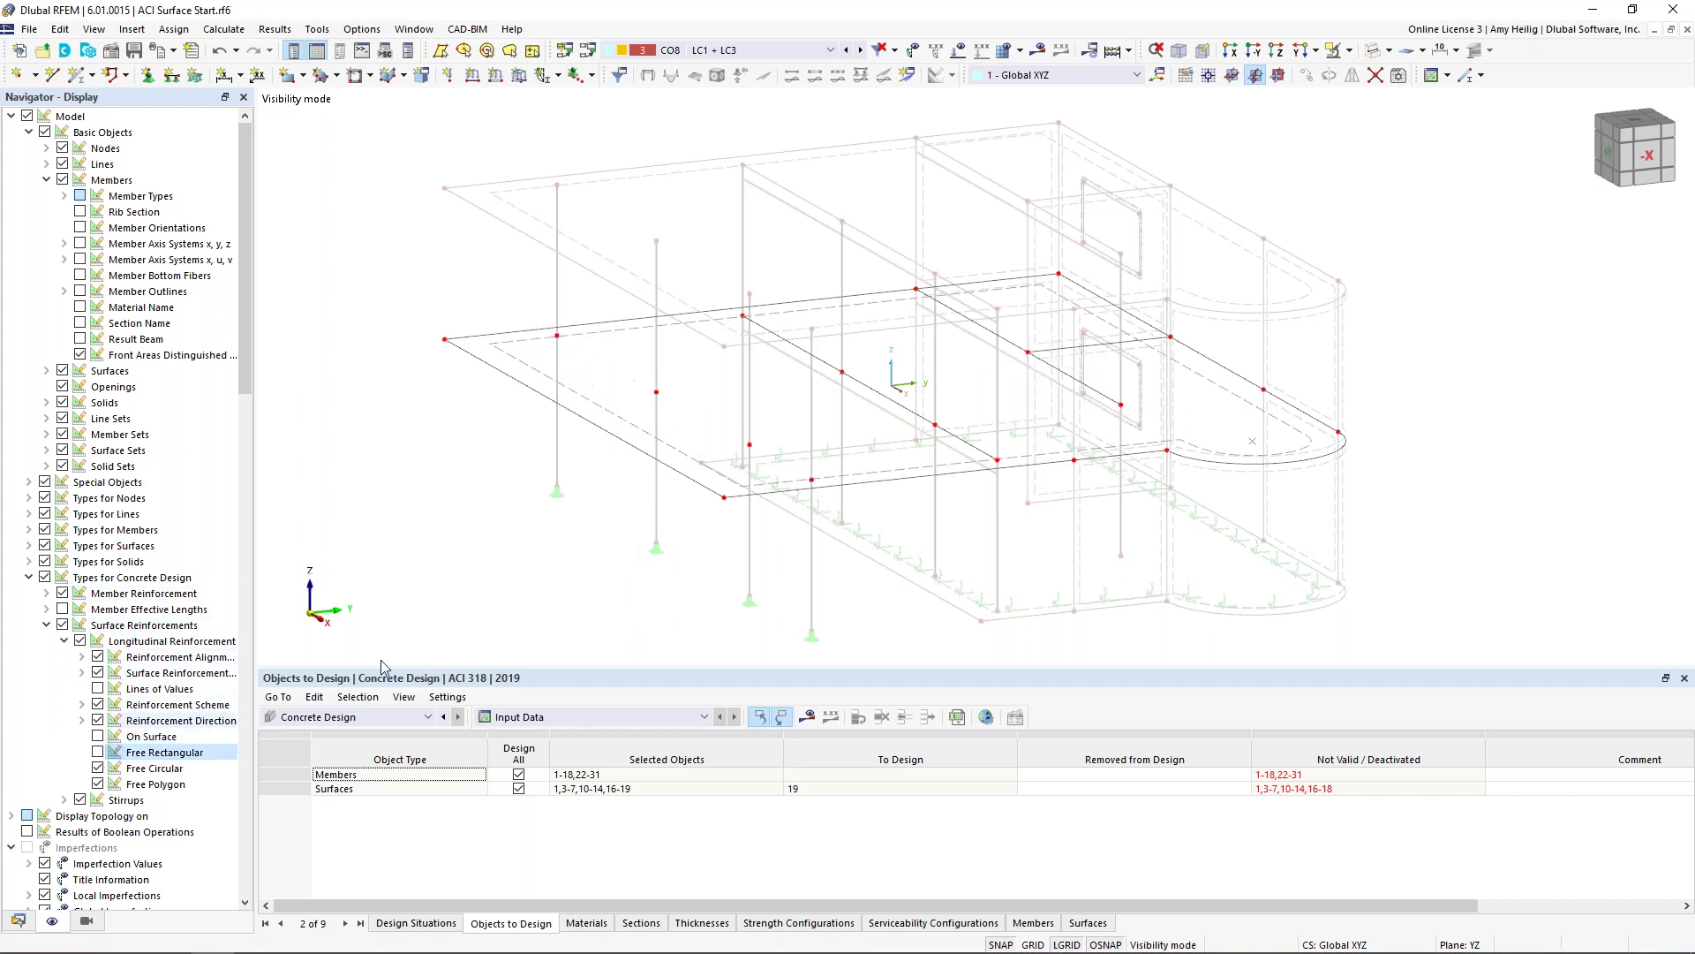
{"action": "right_click", "coordinate": [863, 481]}
{"action": "left_click", "coordinate": [971, 423]}
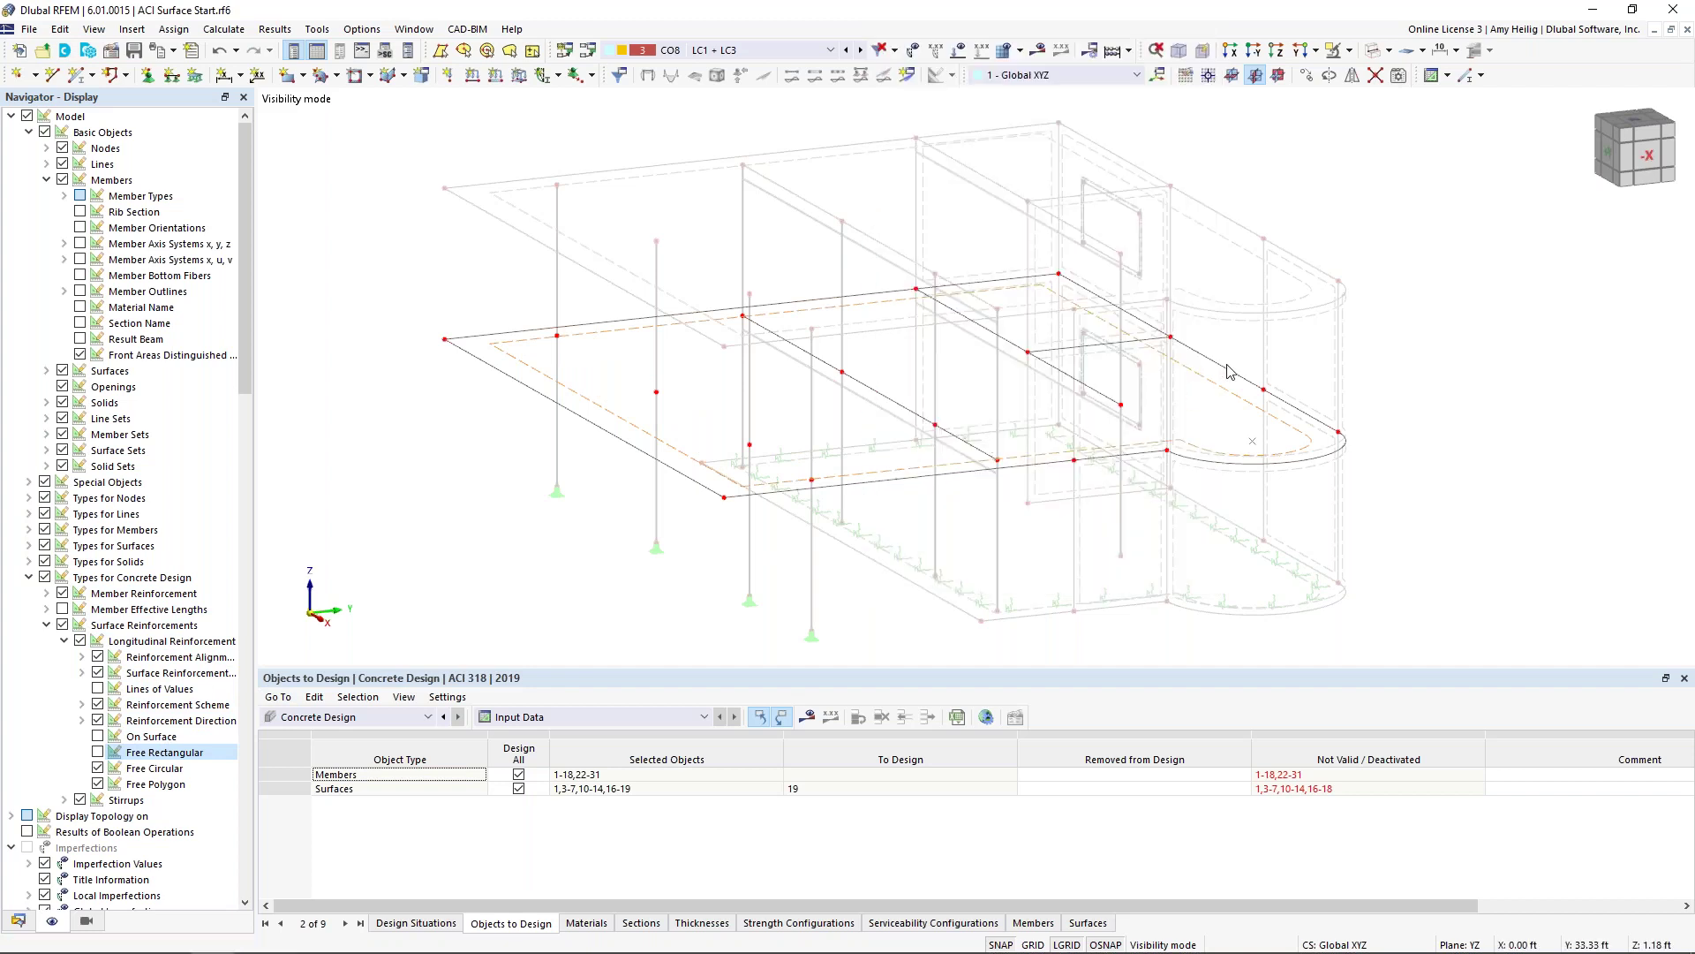
{"action": "left_click", "coordinate": [1355, 71]}
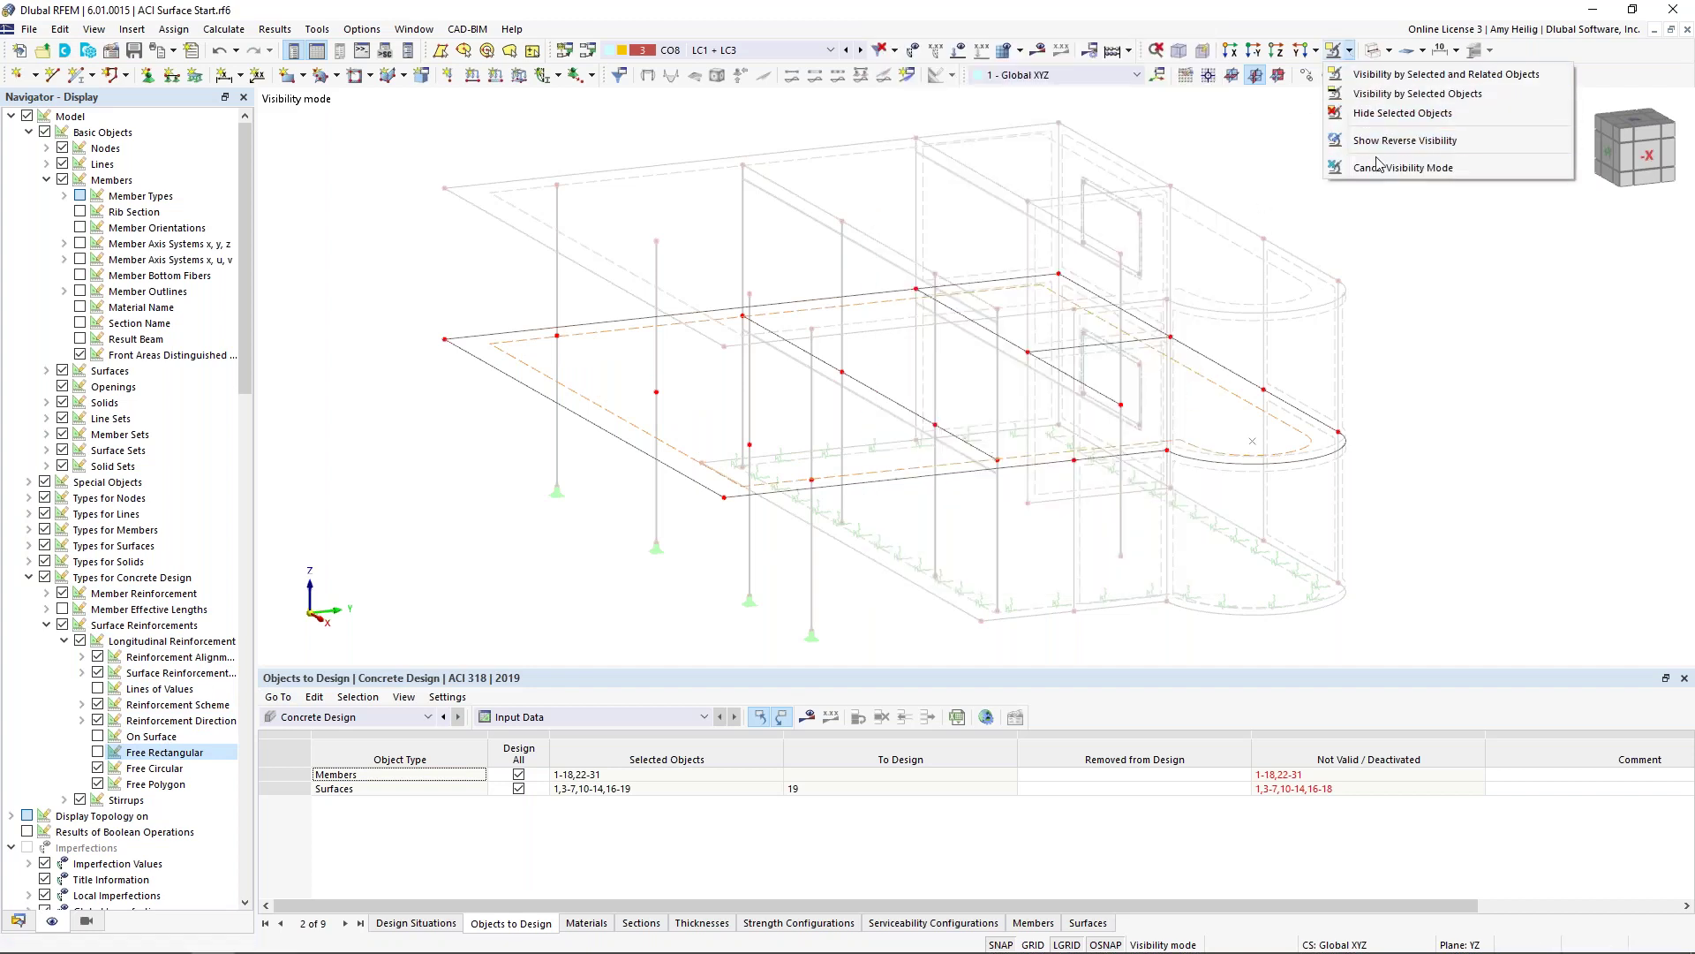
{"action": "left_click", "coordinate": [1382, 170]}
Step: Display the model in transparent rendering and inspect the rib beams under the floor slab
{"action": "left_click", "coordinate": [1387, 51]}
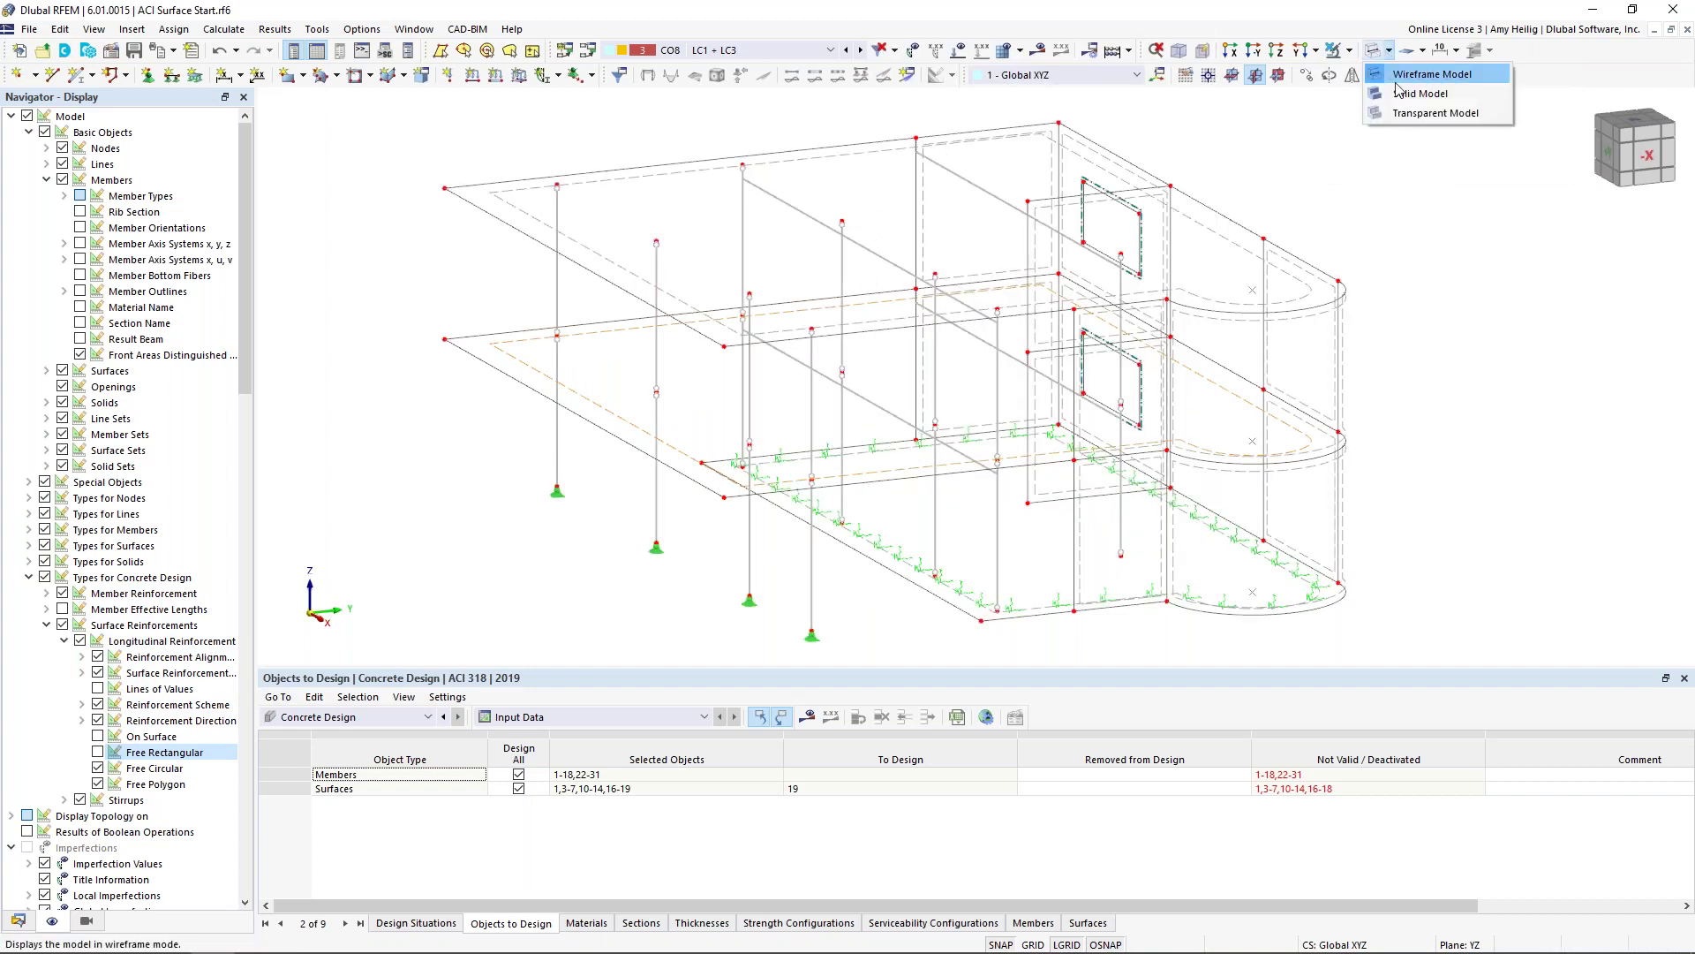
{"action": "left_click", "coordinate": [1404, 118]}
{"action": "middle_click_drag", "start_coordinate": [1484, 437], "coordinate": [1227, 399], "text": "ctrl"}
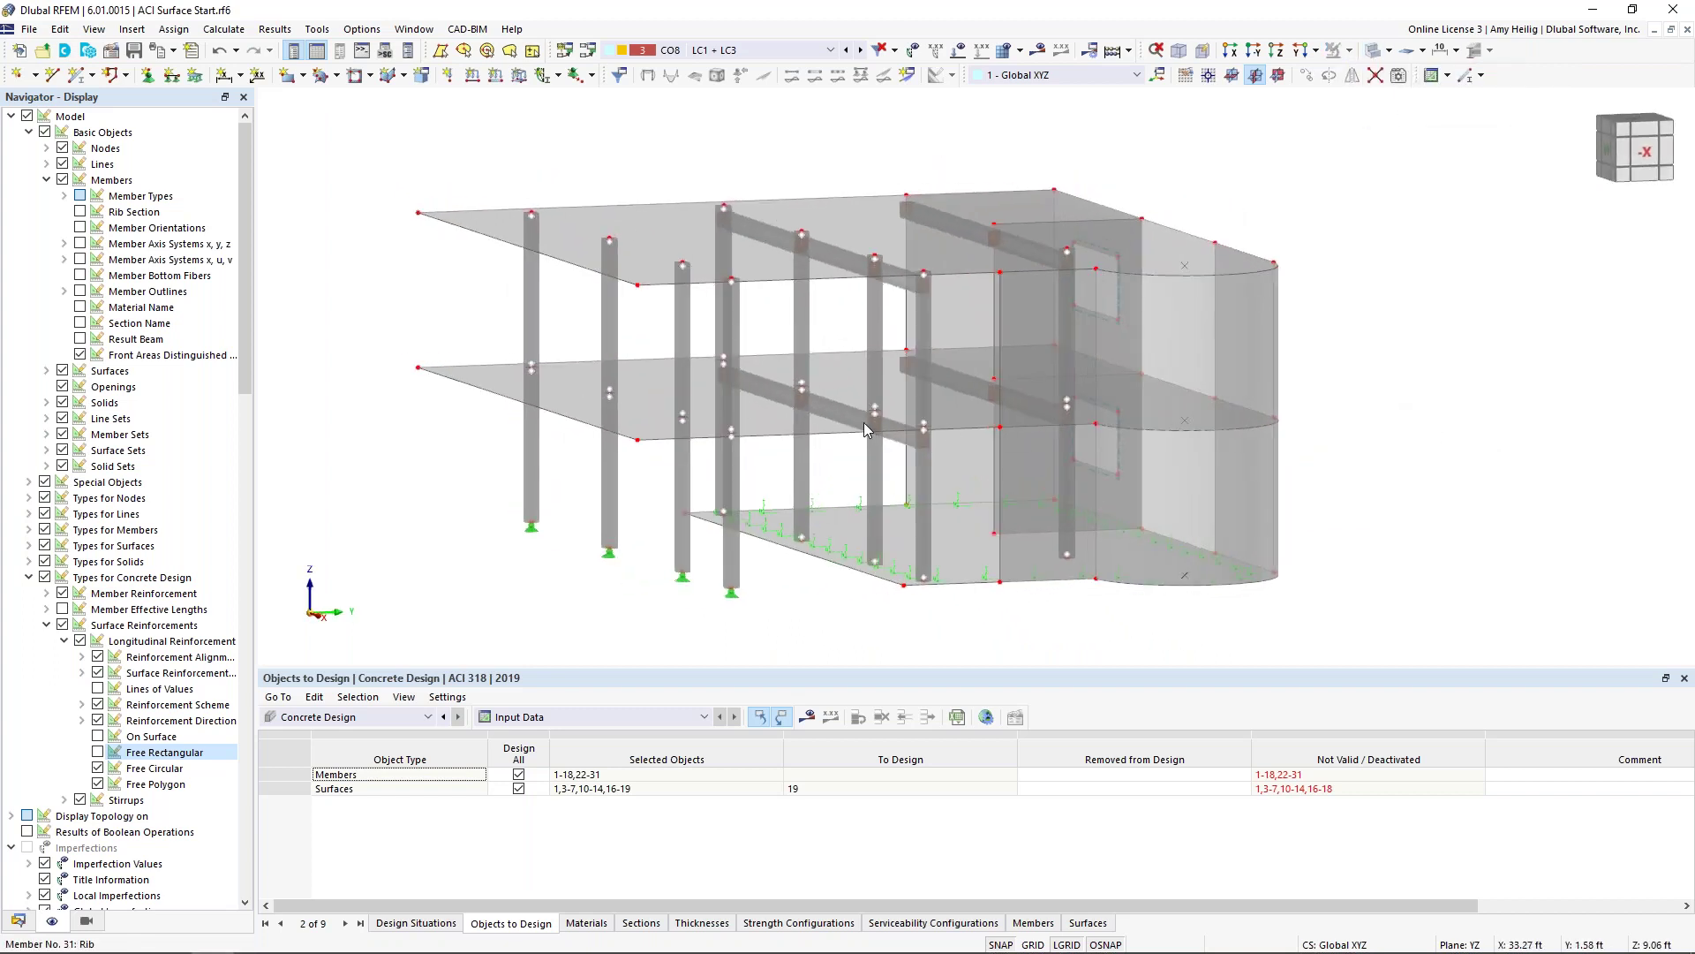
{"action": "scroll", "coordinate": [835, 413], "scroll_direction": "up", "scroll_amount": 5}
{"action": "middle_click_drag", "start_coordinate": [834, 413], "coordinate": [835, 548]}
{"action": "scroll", "coordinate": [835, 525], "scroll_direction": "down", "scroll_amount": 8}
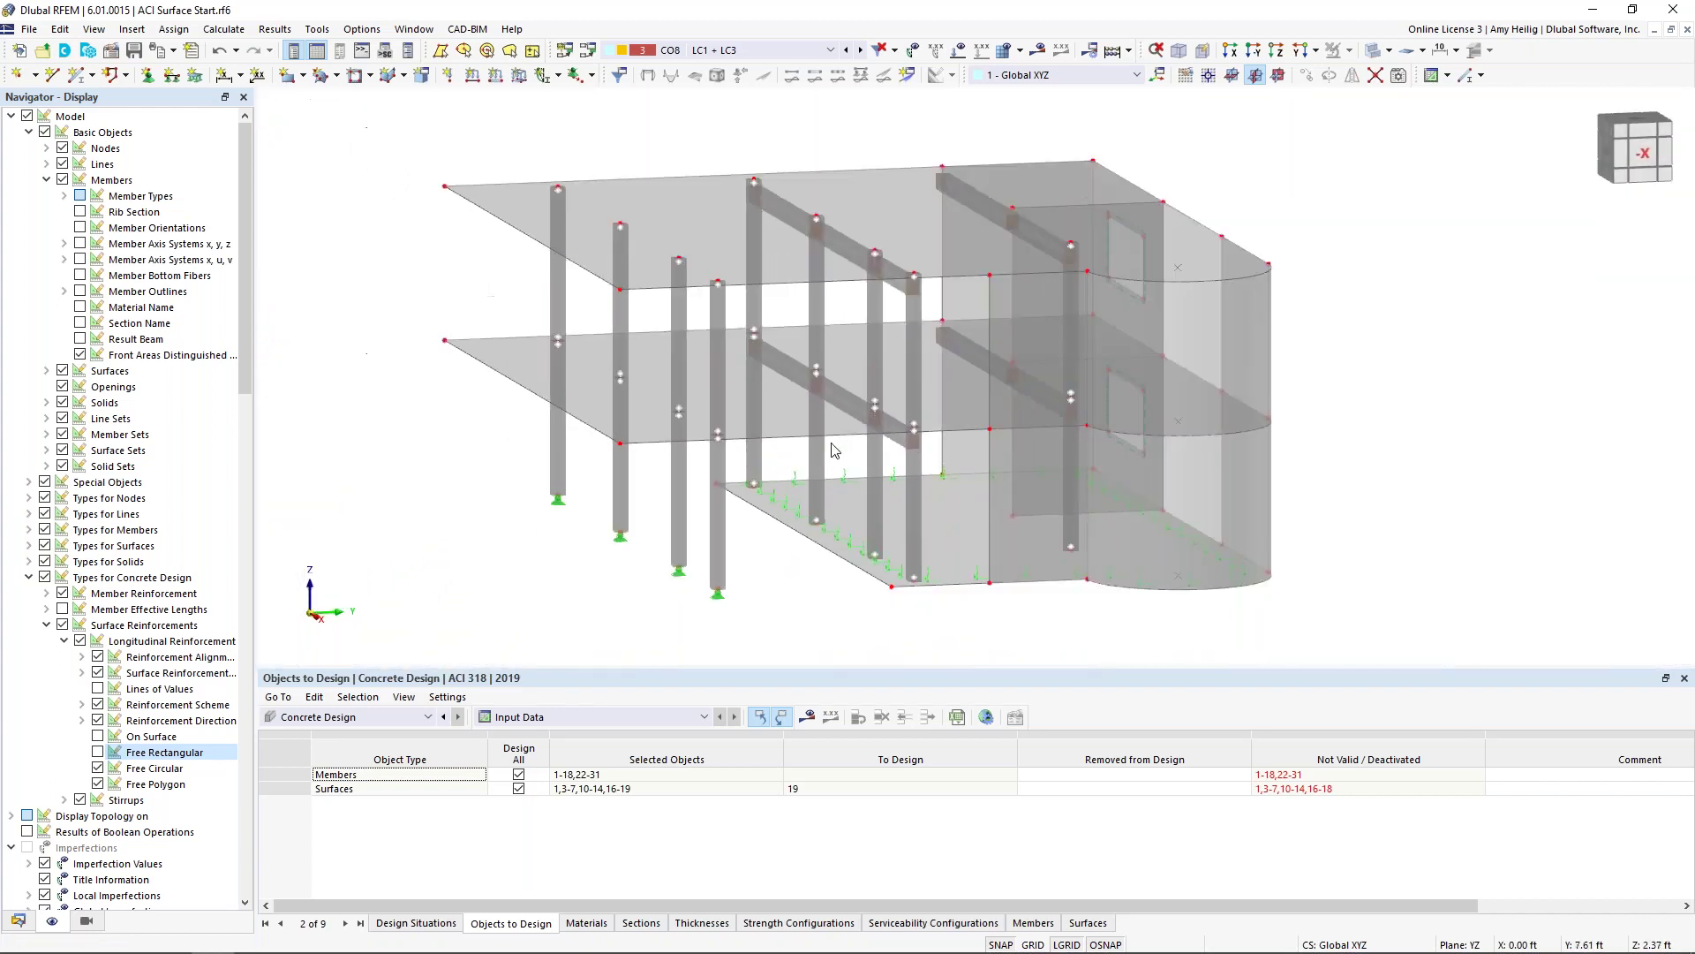
Step: In the flange dimensions of rib member 29, end the first segment at 85% and set its width to Lref / 8
{"action": "double_click", "coordinate": [792, 371]}
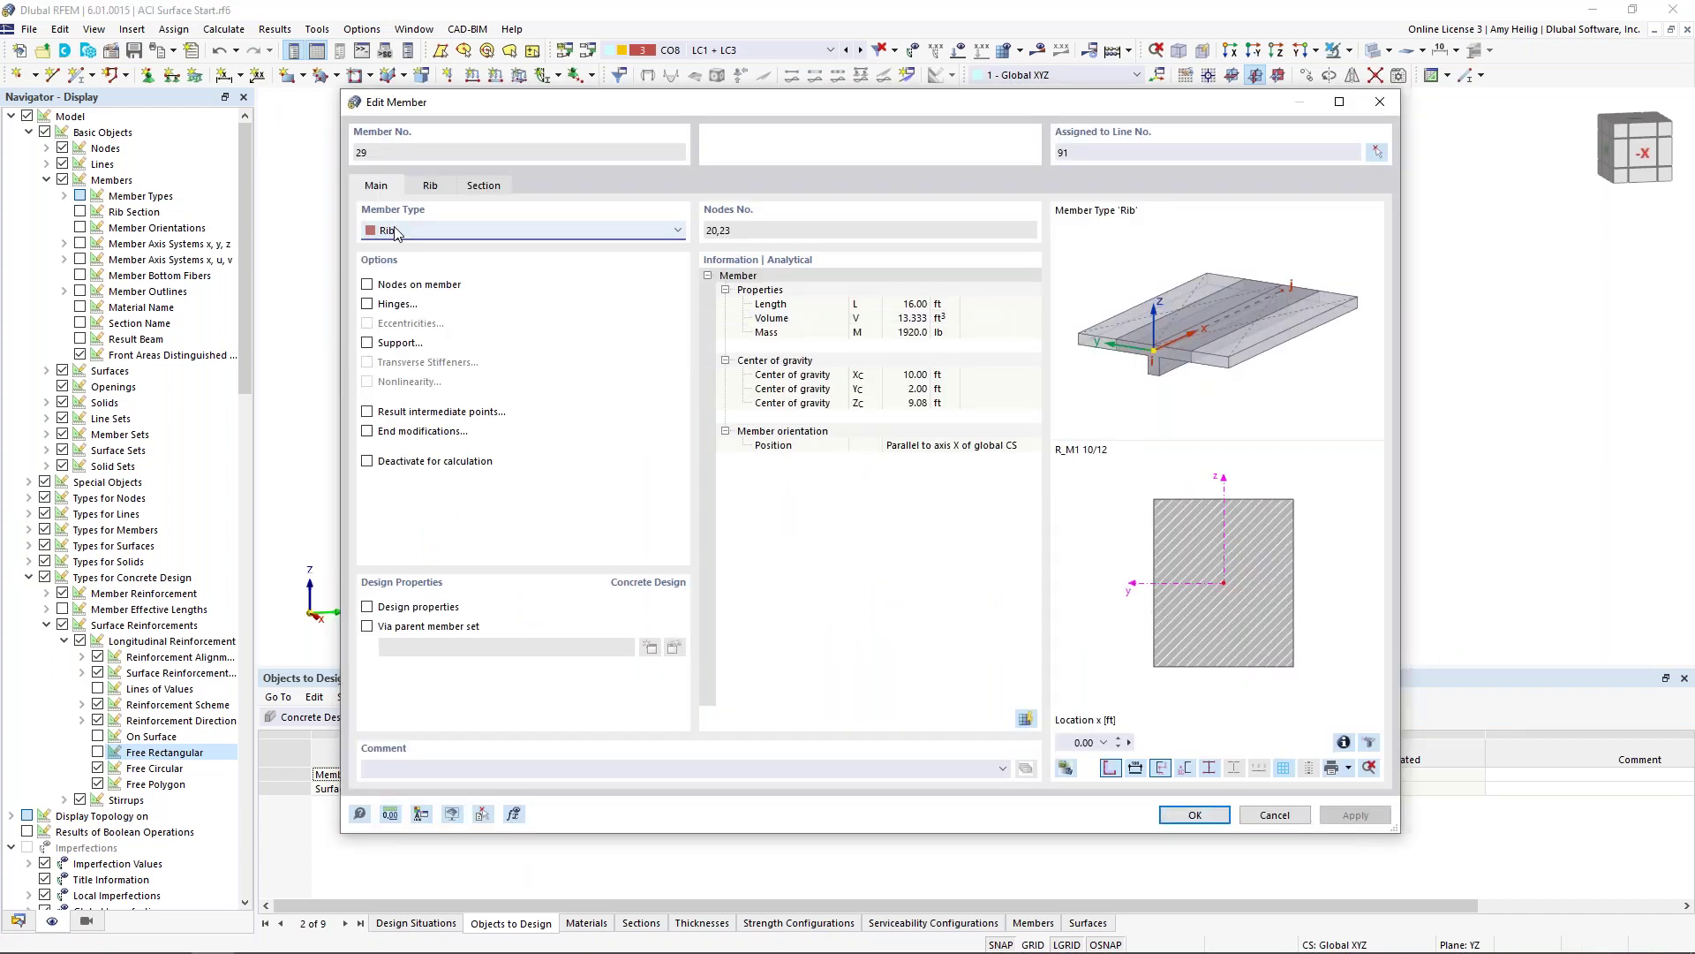
{"action": "left_click", "coordinate": [433, 187]}
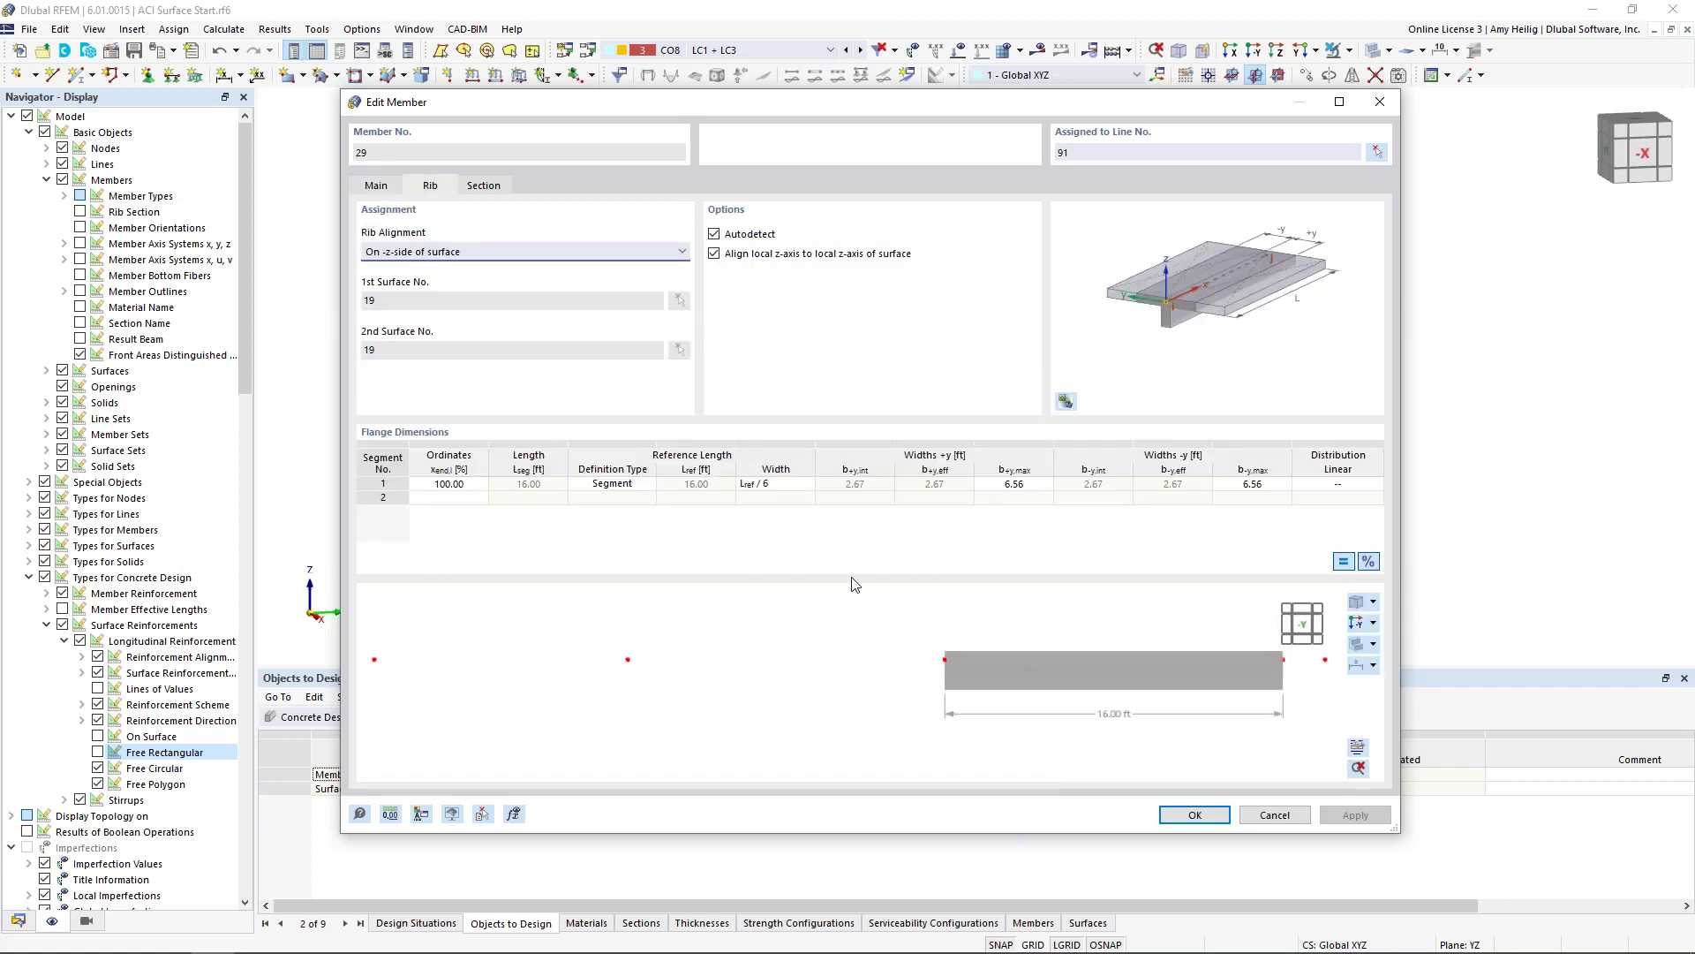
{"action": "left_click", "coordinate": [1355, 602]}
{"action": "scroll", "coordinate": [749, 667], "scroll_direction": "up", "scroll_amount": 5}
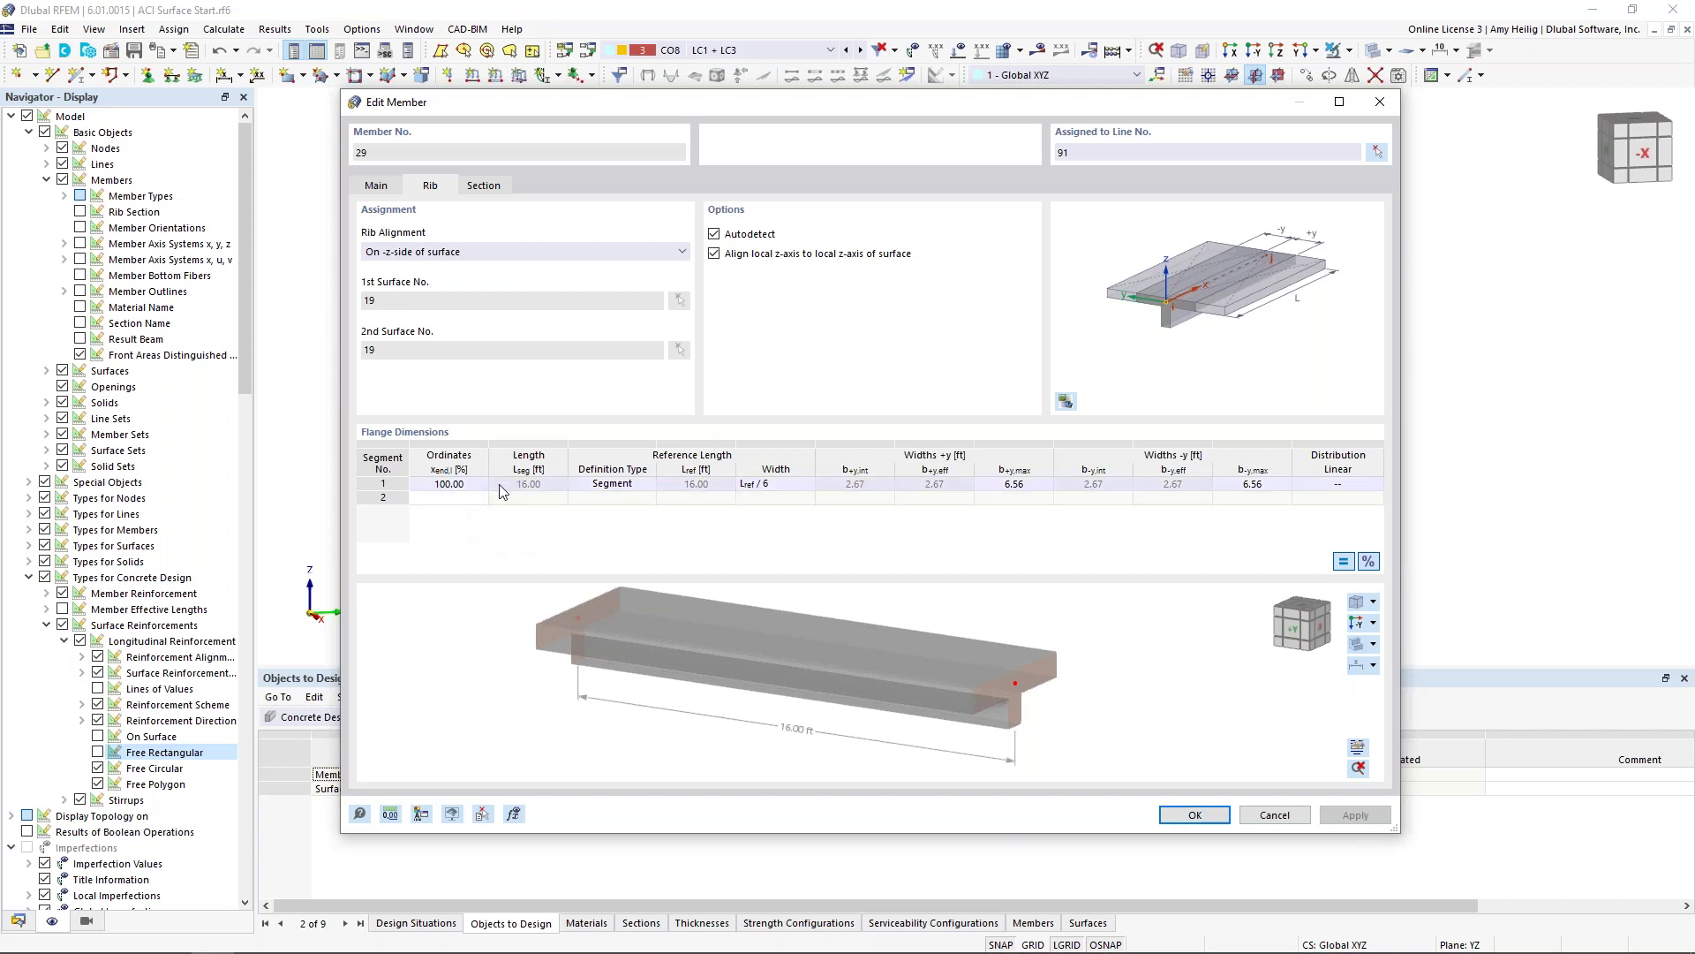
{"action": "left_click", "coordinate": [467, 487]}
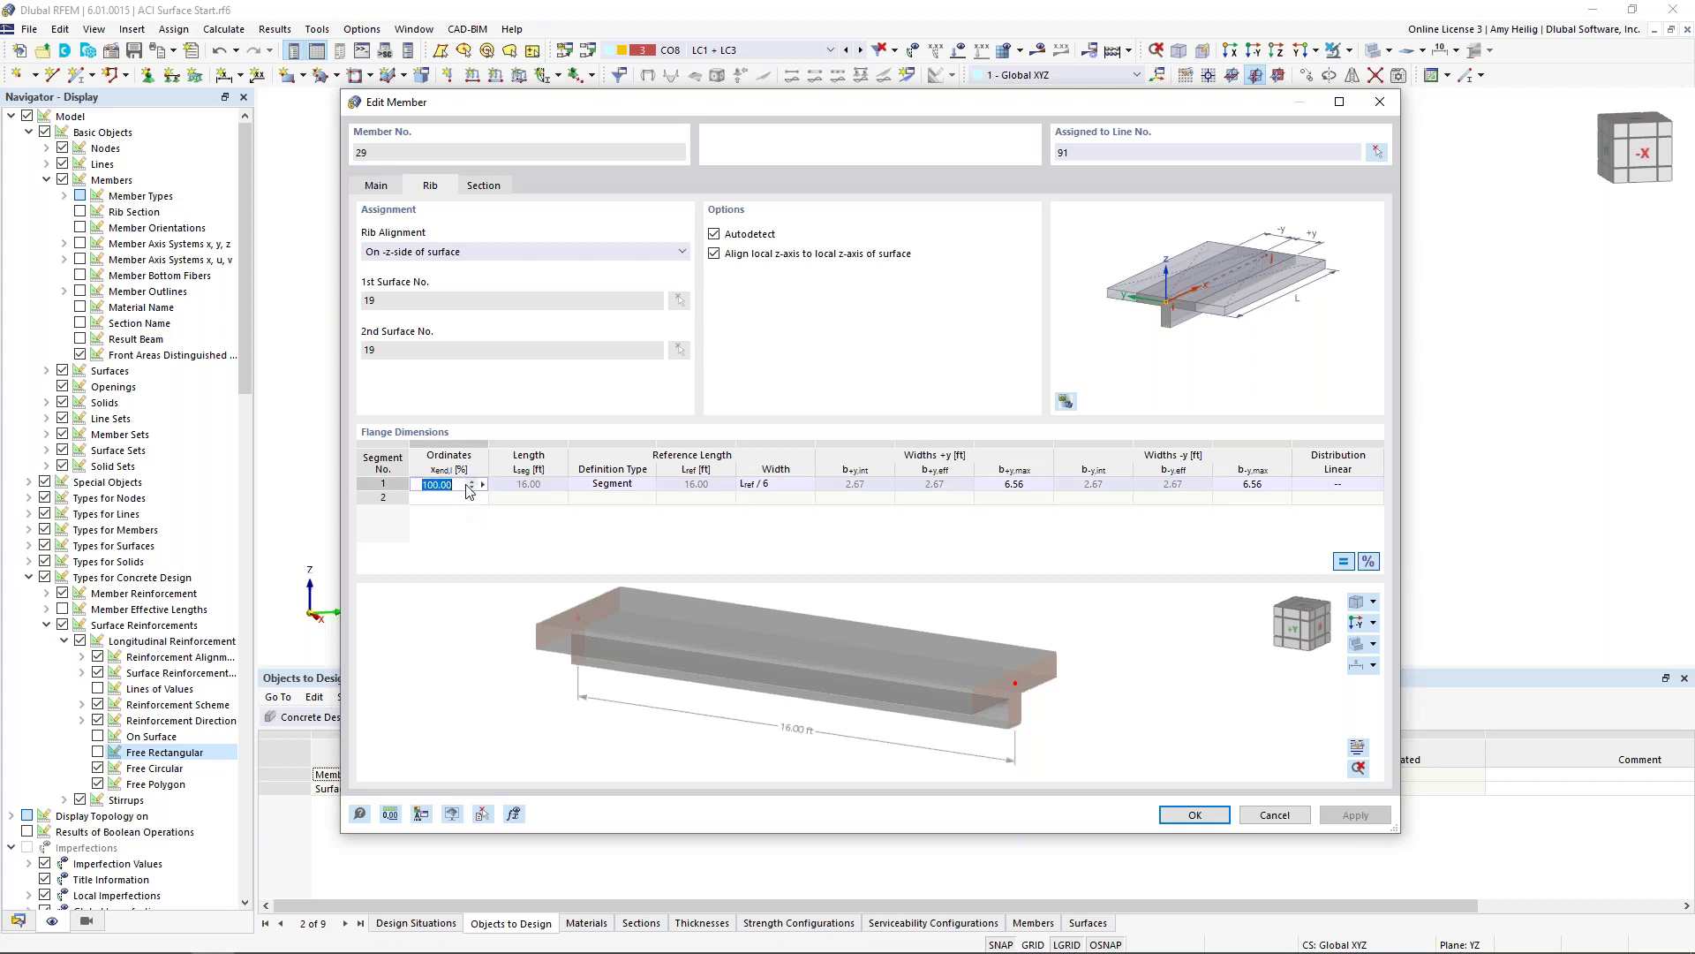
{"action": "type", "text": "85"}
{"action": "left_click", "coordinate": [626, 488]}
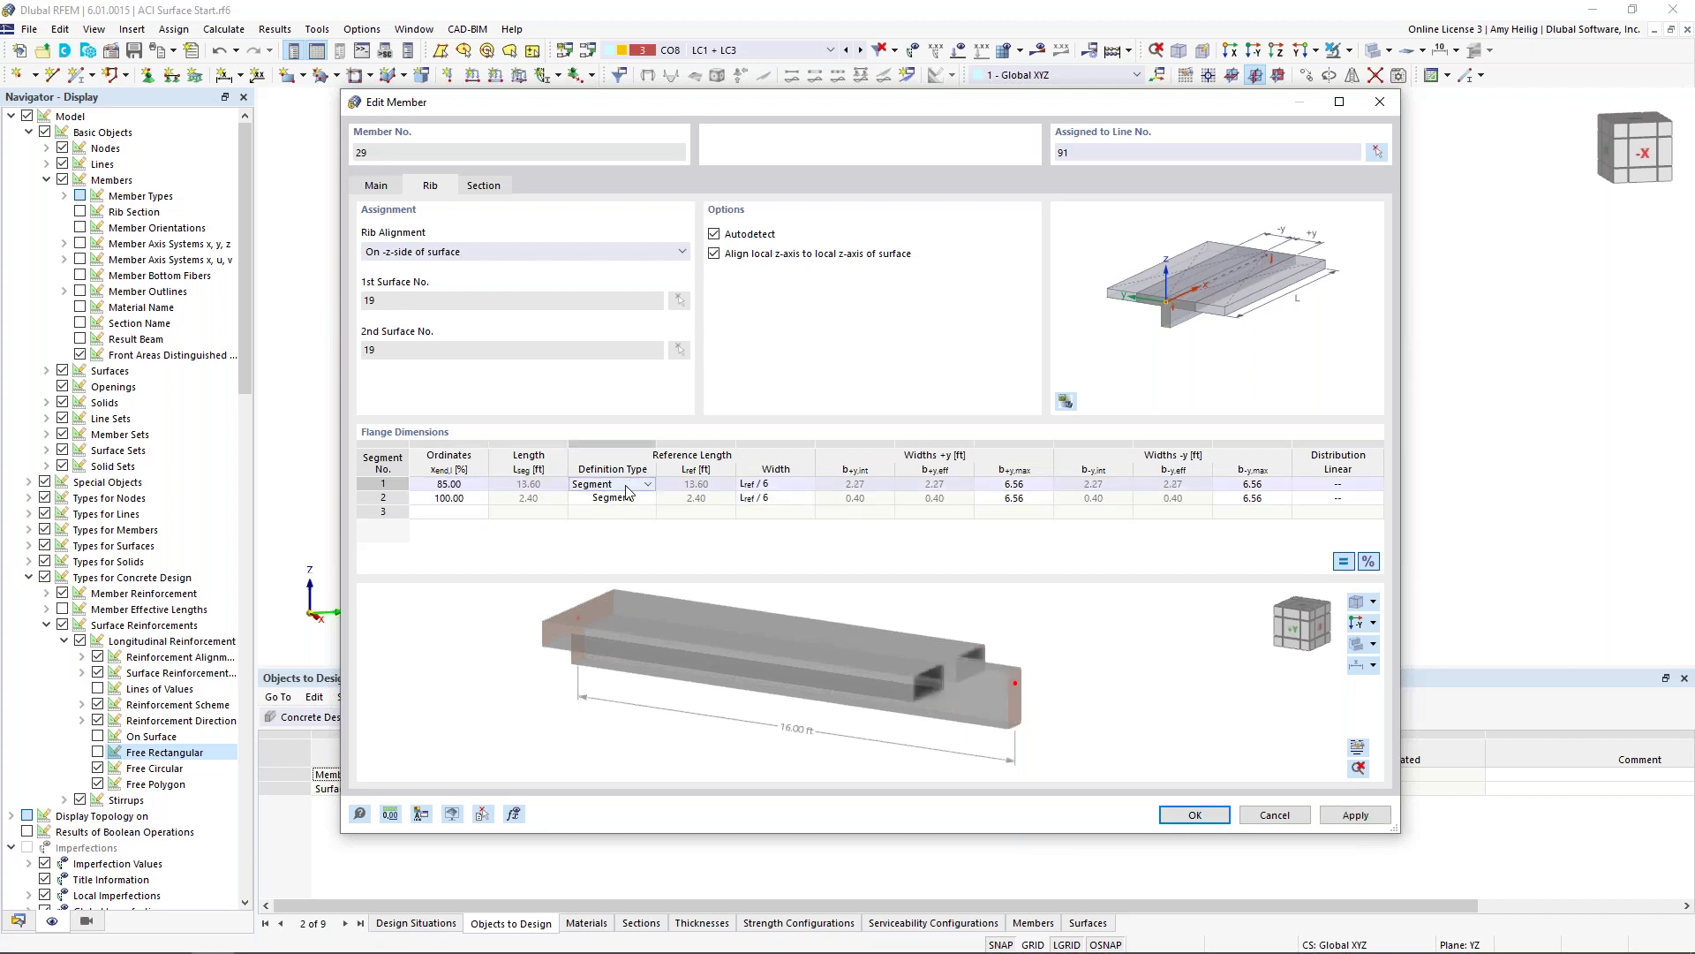
{"action": "left_click", "coordinate": [765, 488]}
{"action": "left_click", "coordinate": [809, 486]}
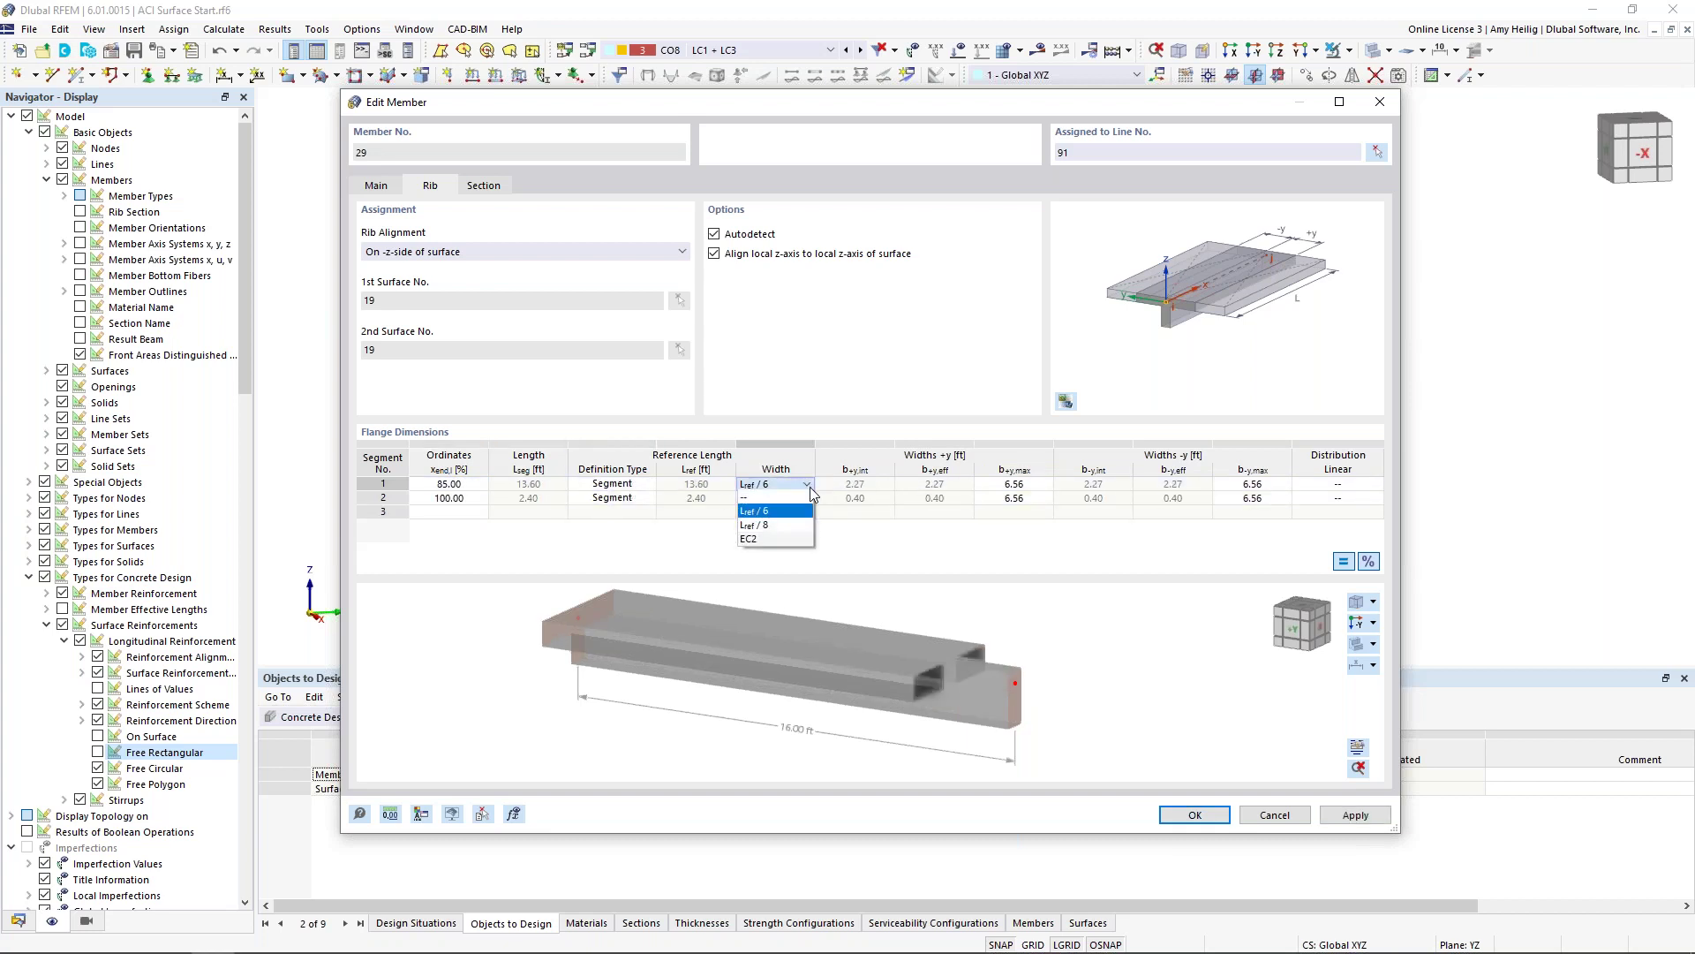
{"action": "left_click", "coordinate": [775, 524]}
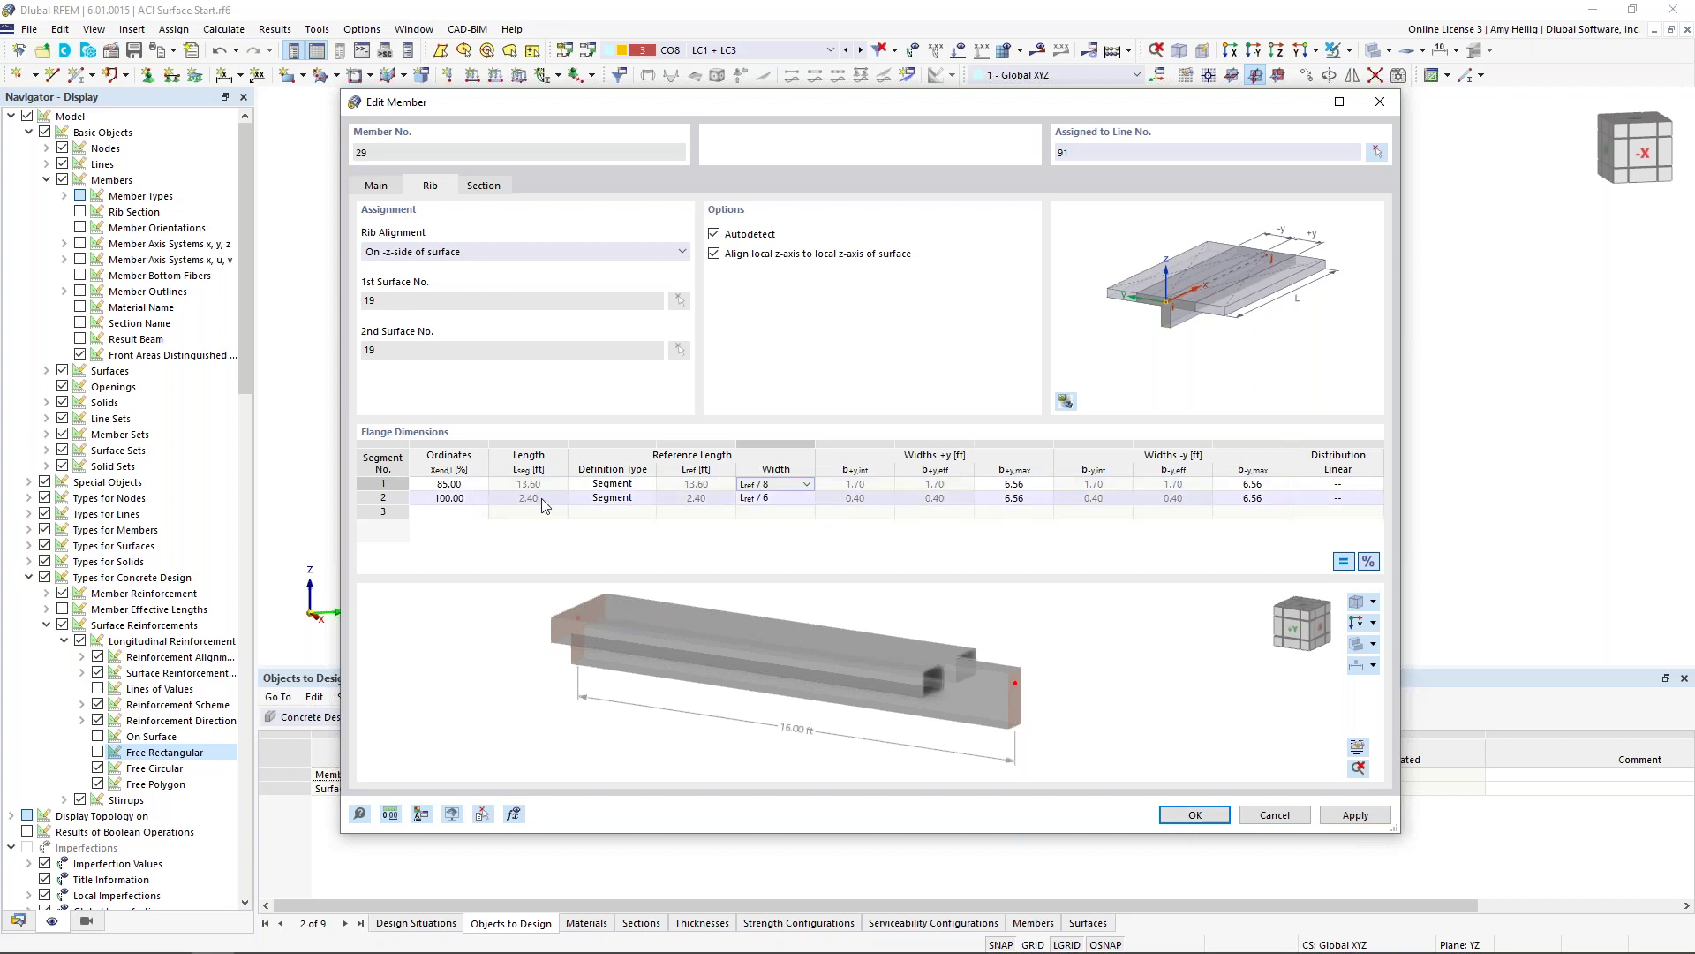
Step: Give the rib's second flange segment a user-defined reference length of 6 ft and a width of Lref / 8
{"action": "left_click", "coordinate": [600, 498]}
{"action": "left_click", "coordinate": [618, 499]}
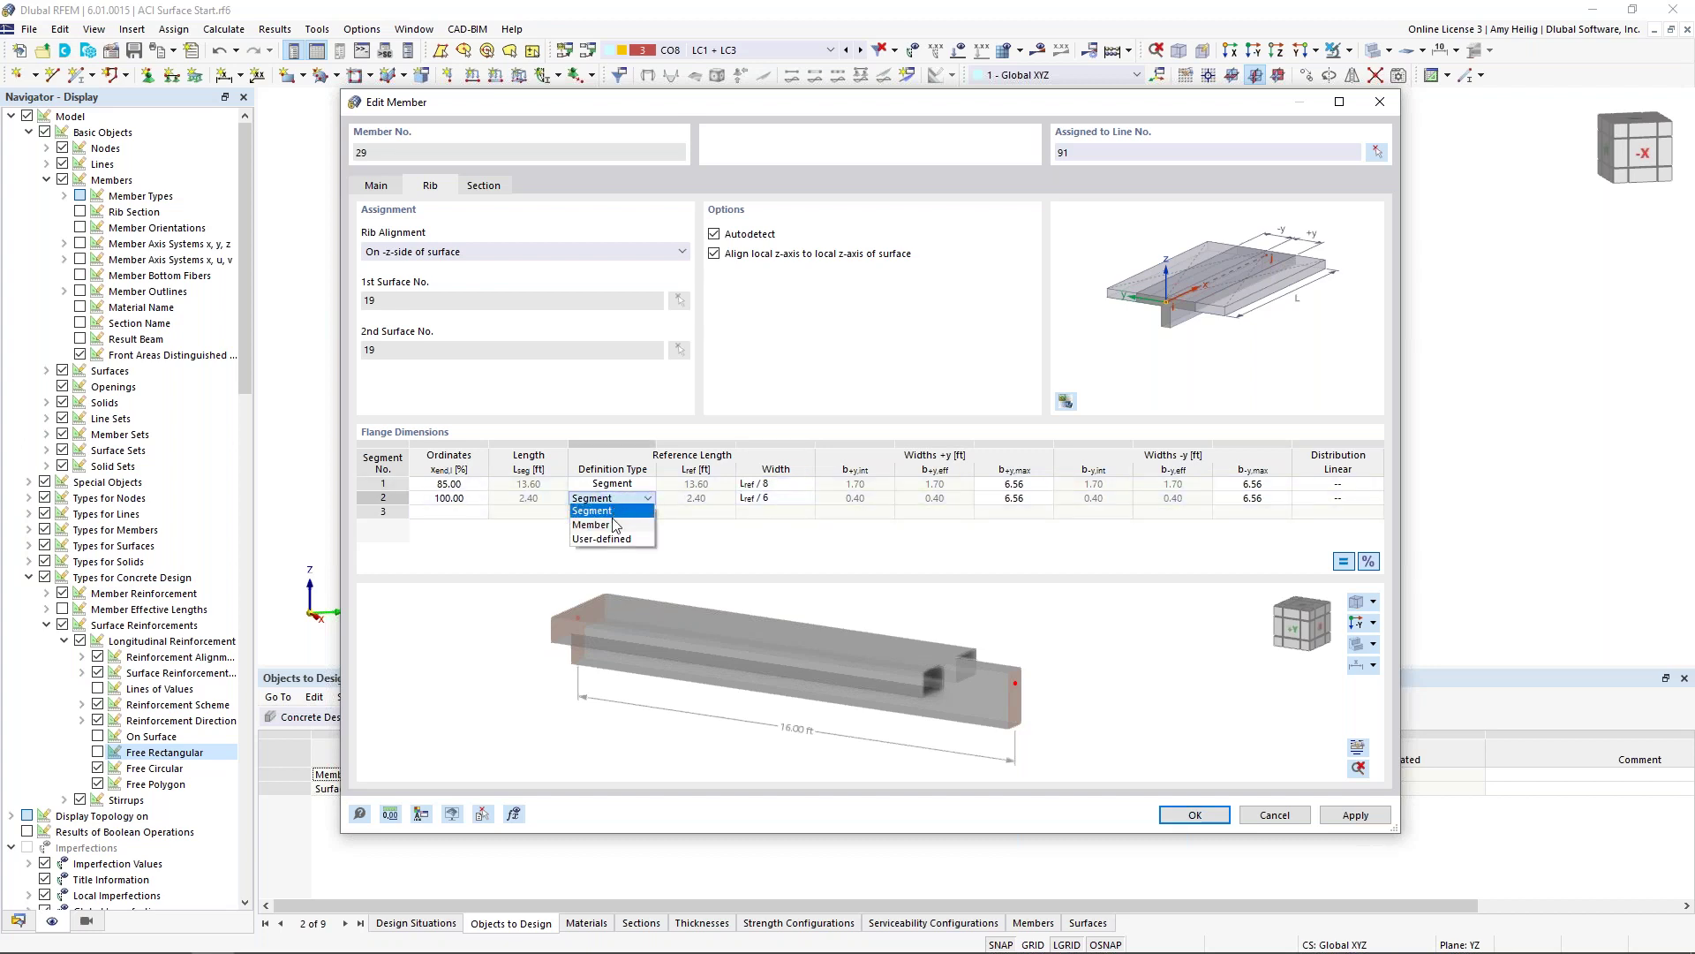
{"action": "left_click", "coordinate": [617, 538]}
{"action": "key", "text": "Tab"}
{"action": "type", "text": "6"}
{"action": "left_click", "coordinate": [761, 499]}
{"action": "left_click", "coordinate": [809, 500]}
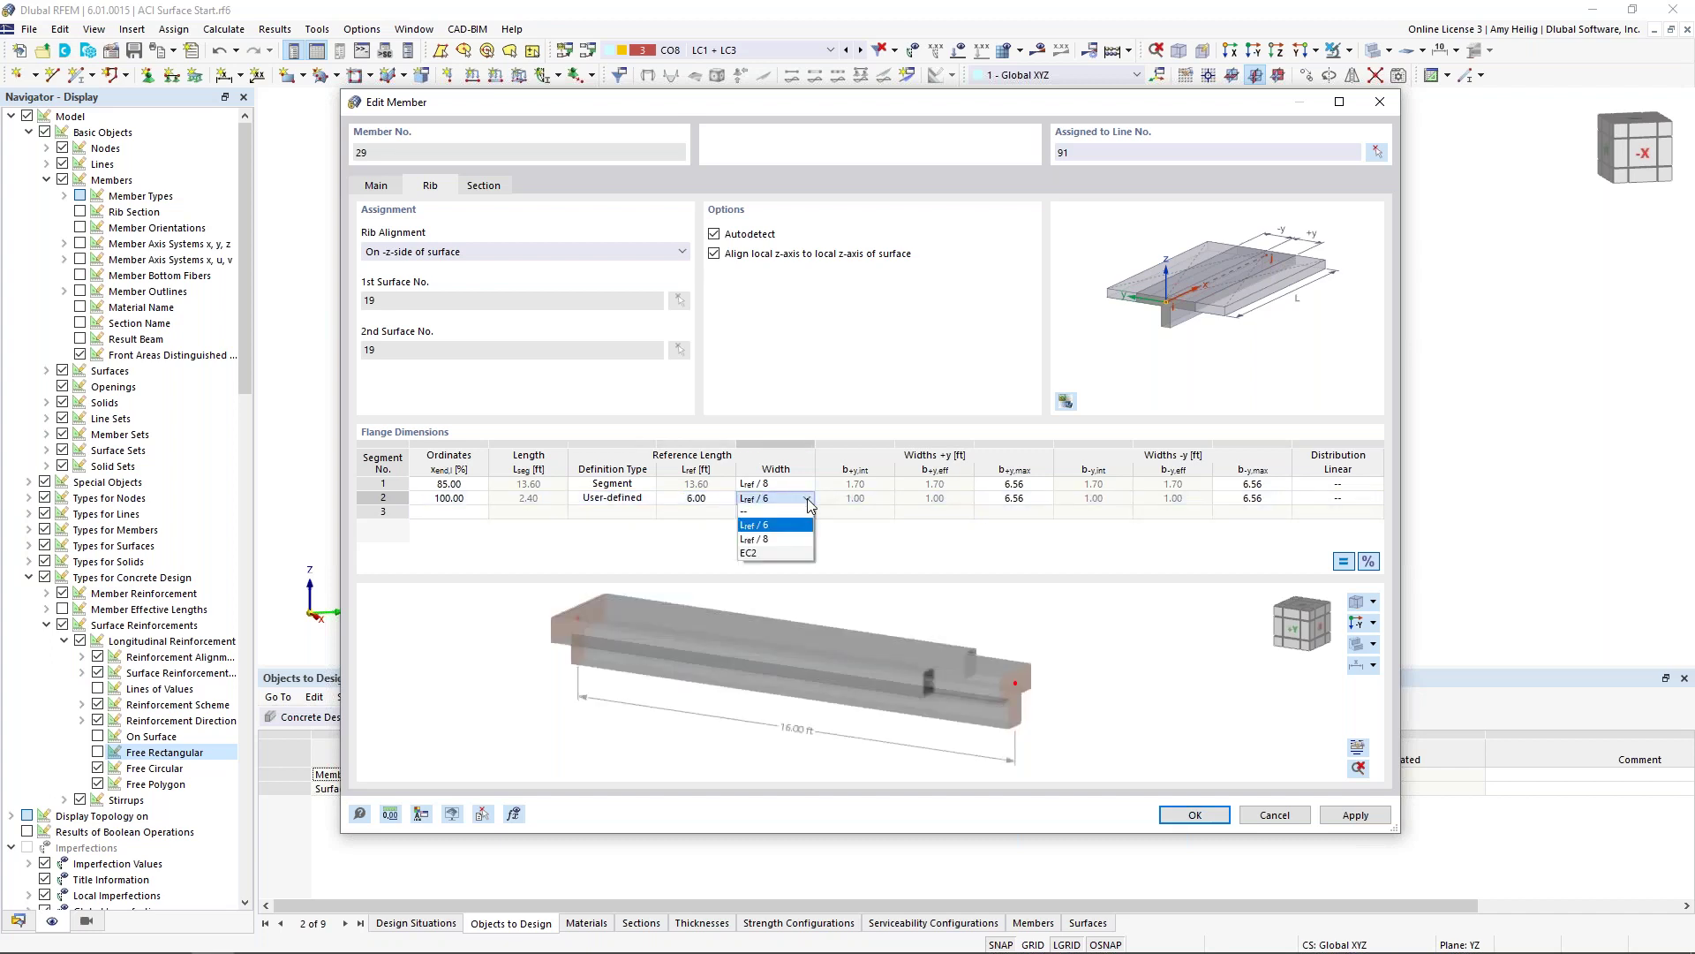
{"action": "left_click", "coordinate": [799, 540]}
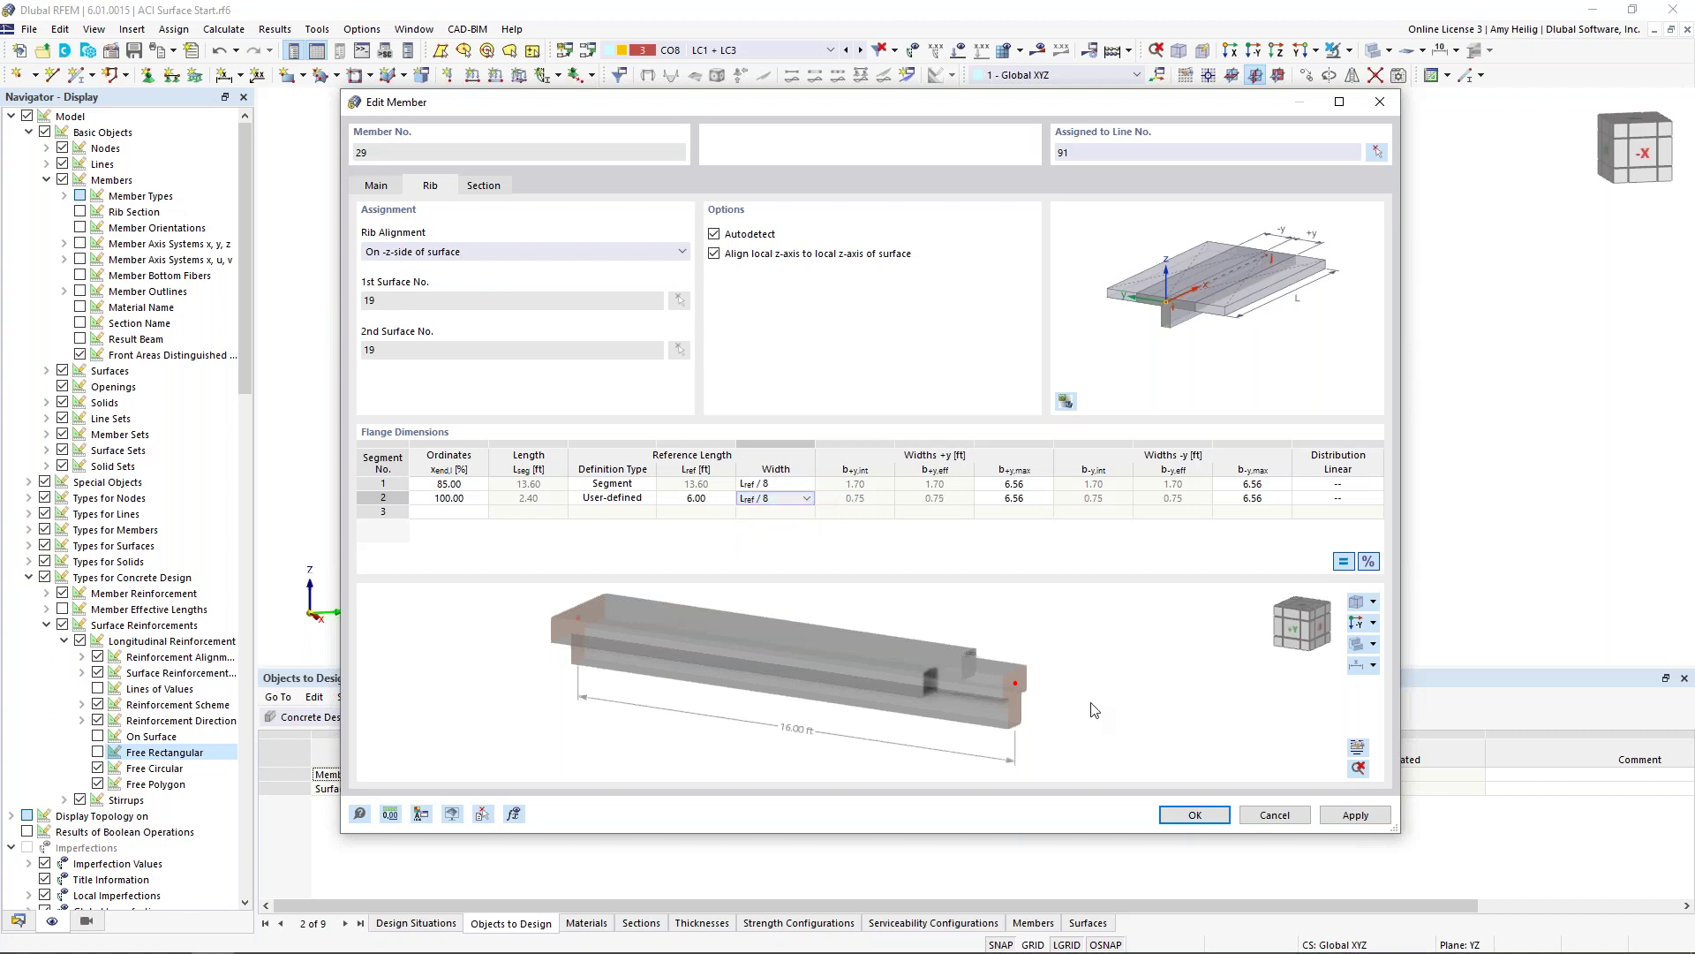
Step: Set the linear distribution of the second flange segment to To End, check the tapered flange, and save the member
{"action": "scroll", "coordinate": [1087, 707], "scroll_direction": "up", "scroll_amount": 2}
{"action": "scroll", "coordinate": [940, 653], "scroll_direction": "up", "scroll_amount": 3}
{"action": "scroll", "coordinate": [939, 653], "scroll_direction": "down", "scroll_amount": 3}
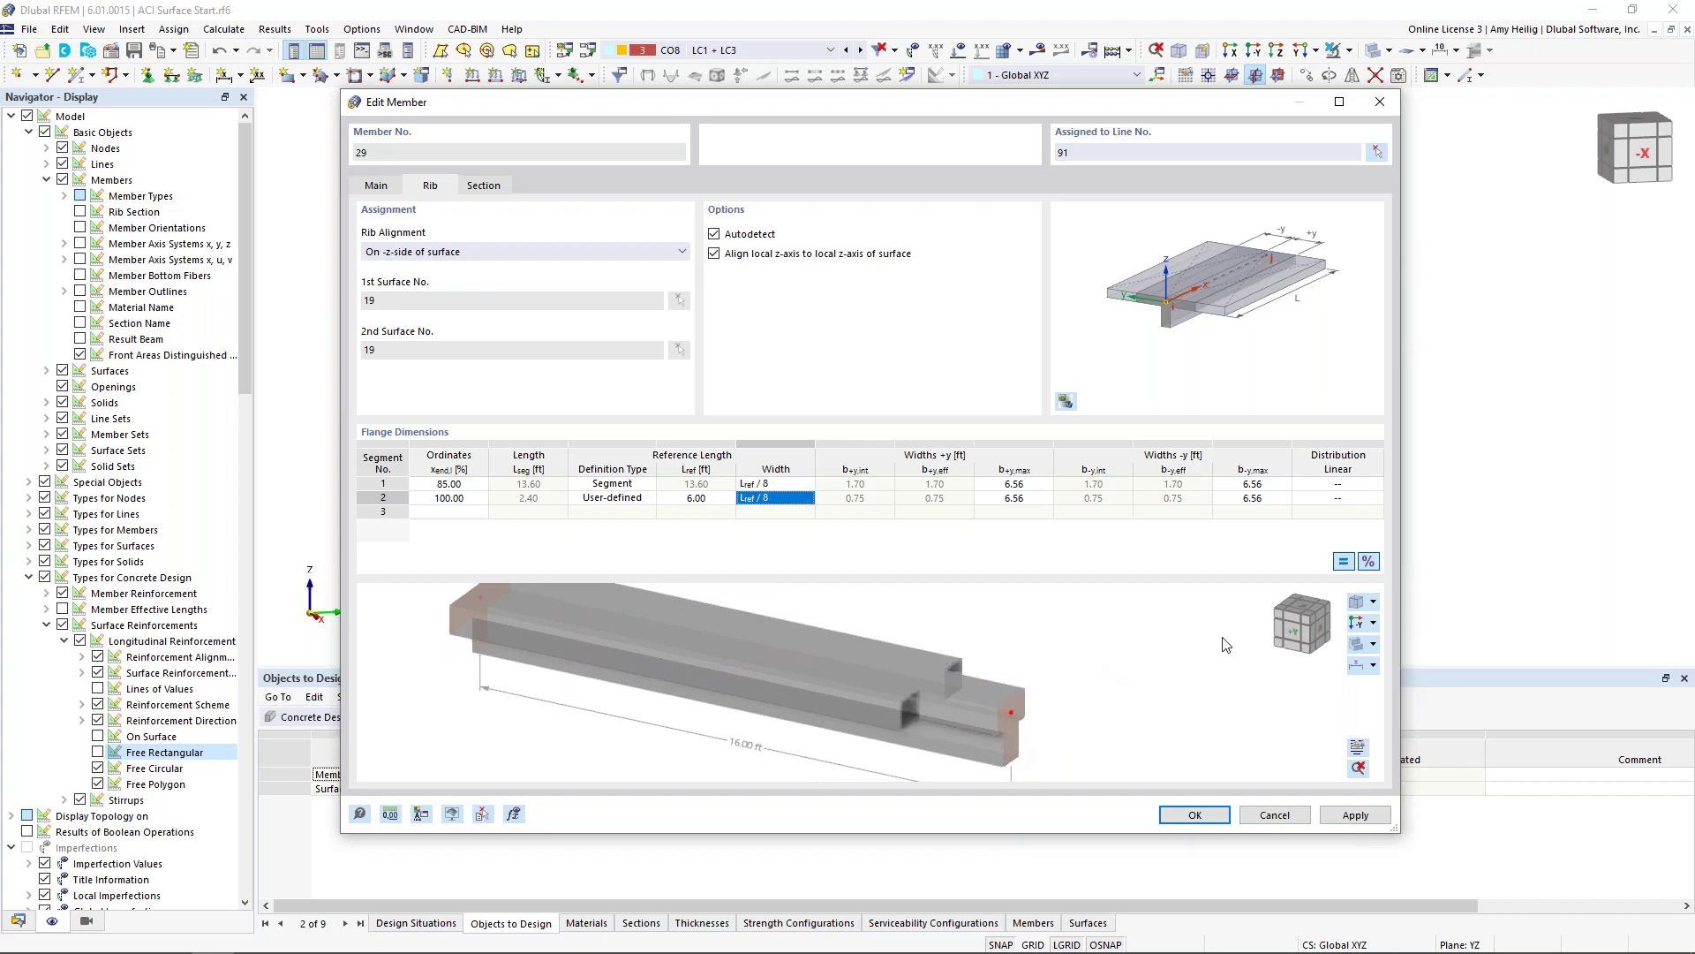
{"action": "left_click", "coordinate": [1333, 499]}
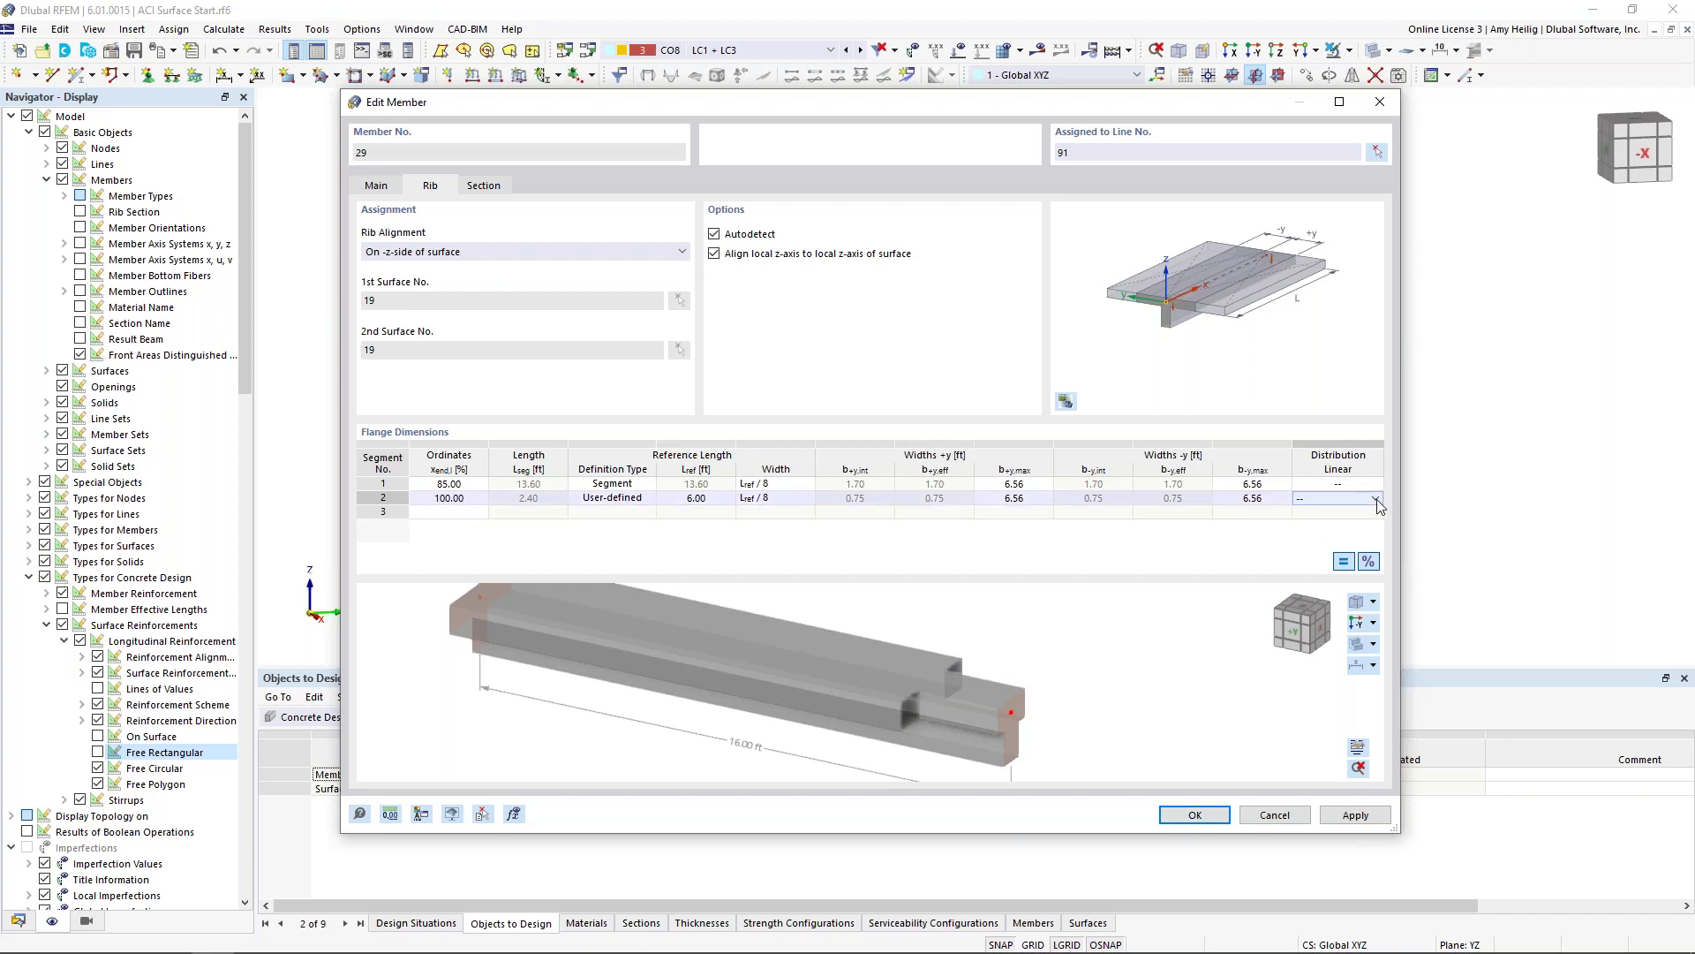
{"action": "left_click", "coordinate": [1375, 499]}
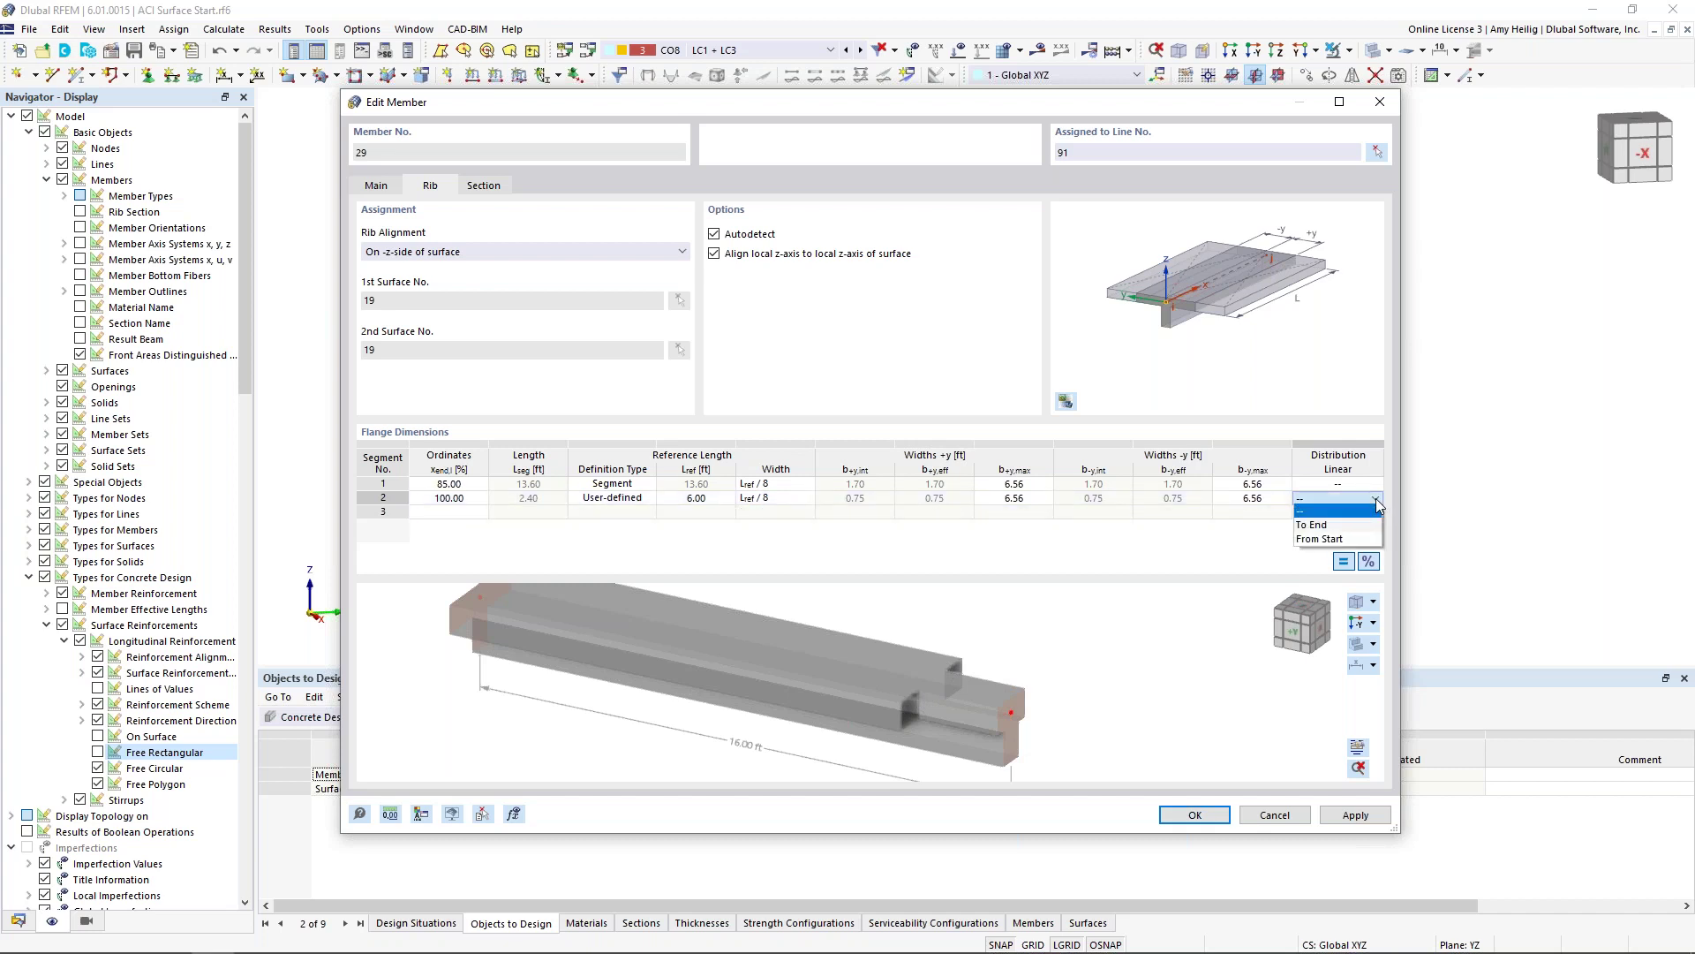
{"action": "left_click", "coordinate": [1314, 525]}
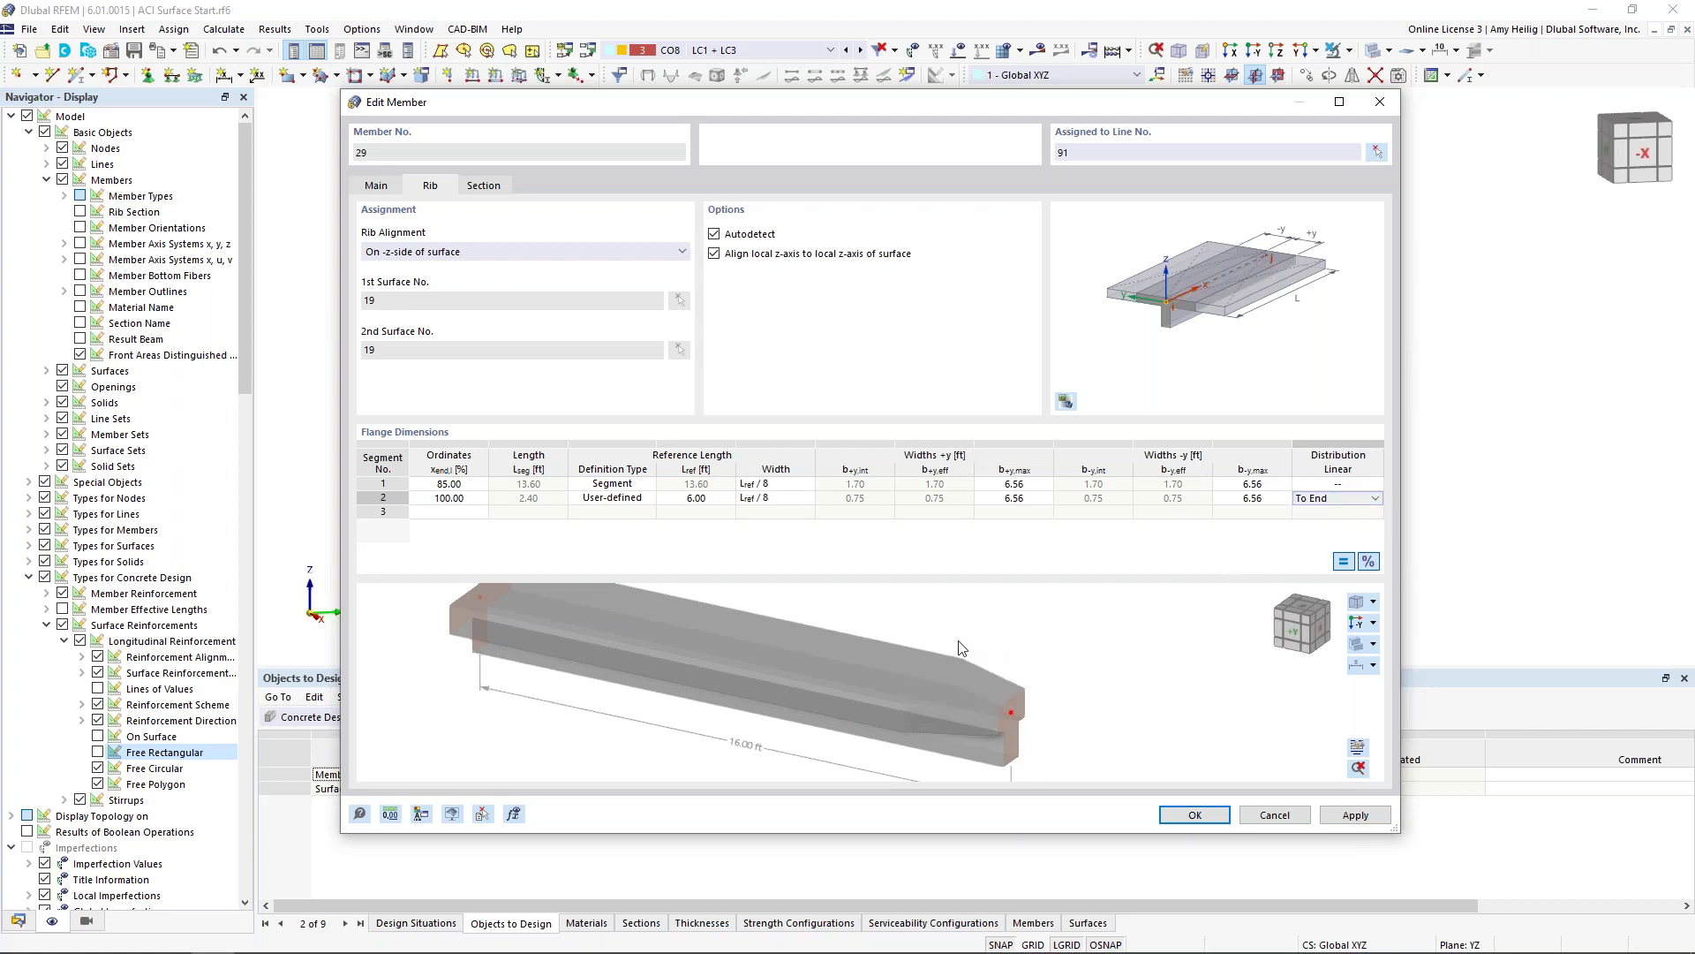
{"action": "middle_click_drag", "start_coordinate": [908, 698], "coordinate": [900, 674]}
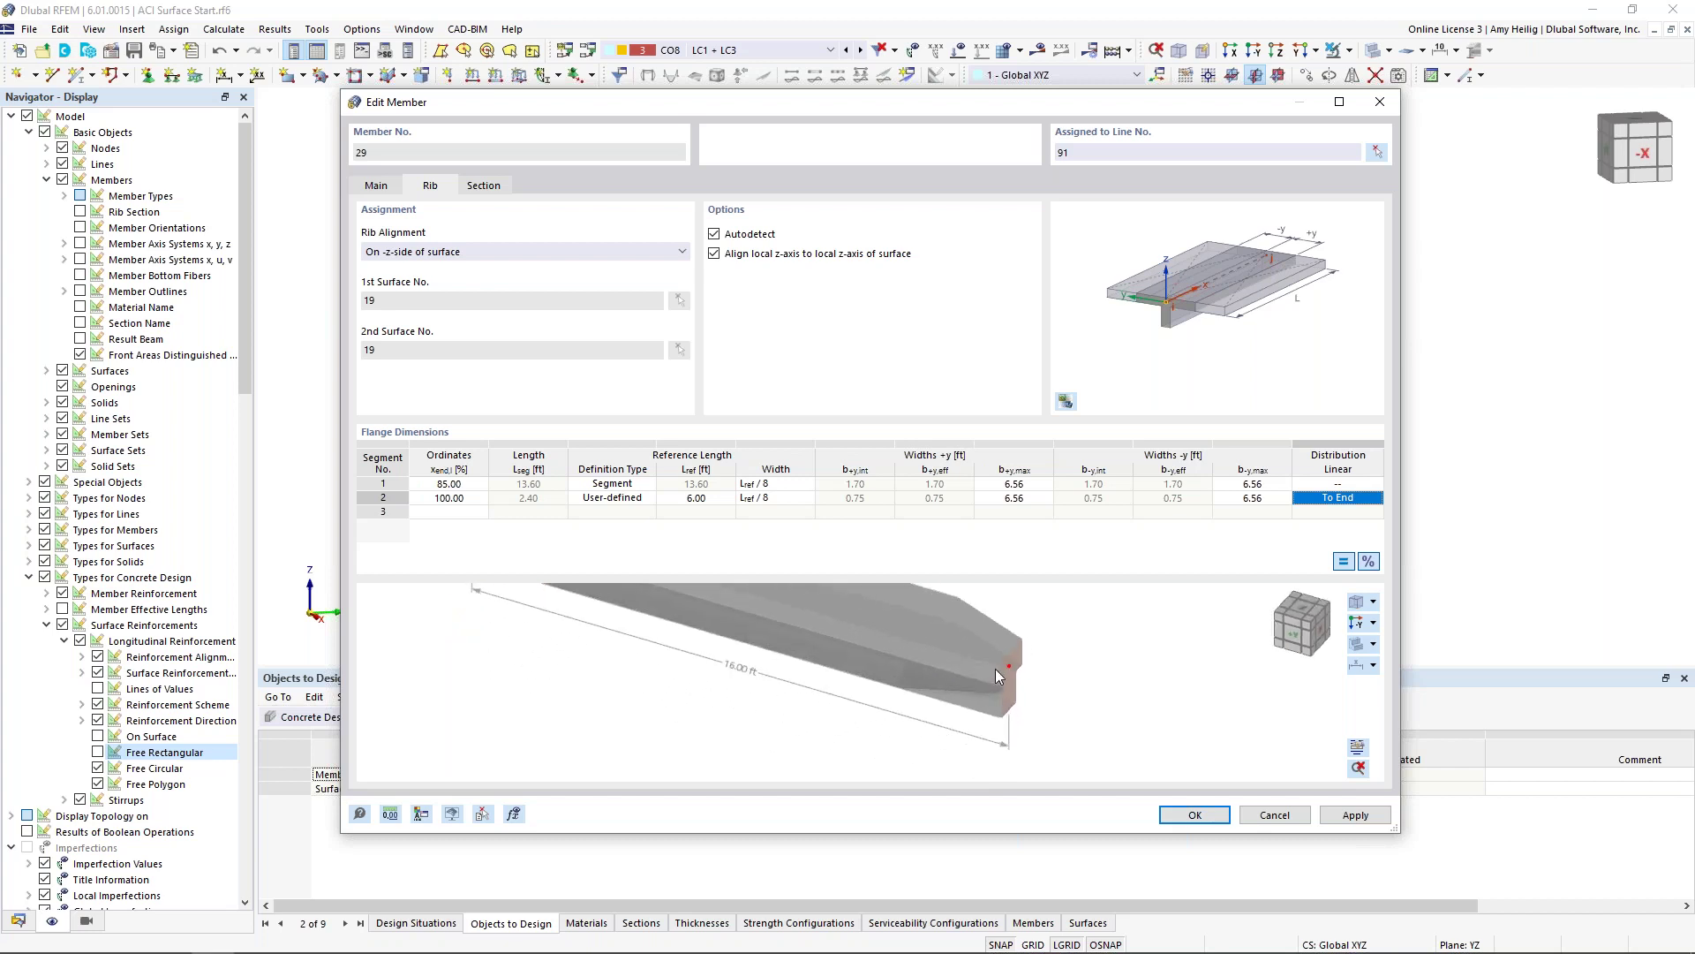
{"action": "scroll", "coordinate": [992, 666], "scroll_direction": "down", "scroll_amount": 4}
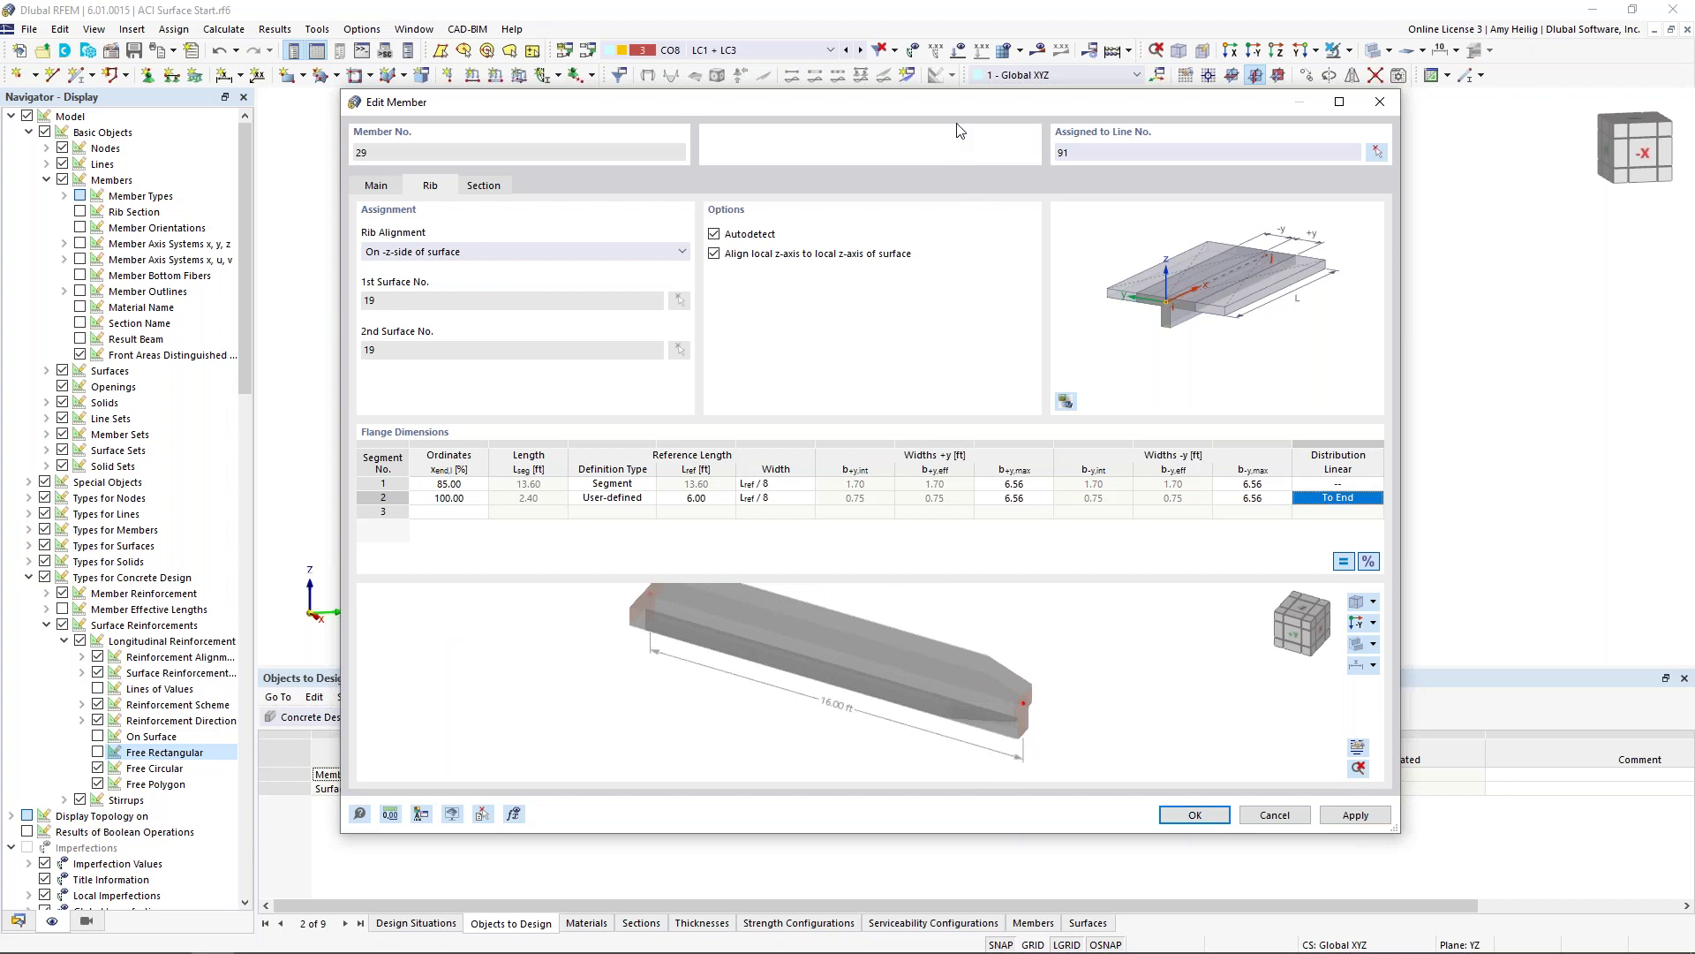
{"action": "left_click_drag", "start_coordinate": [962, 113], "coordinate": [887, 156]}
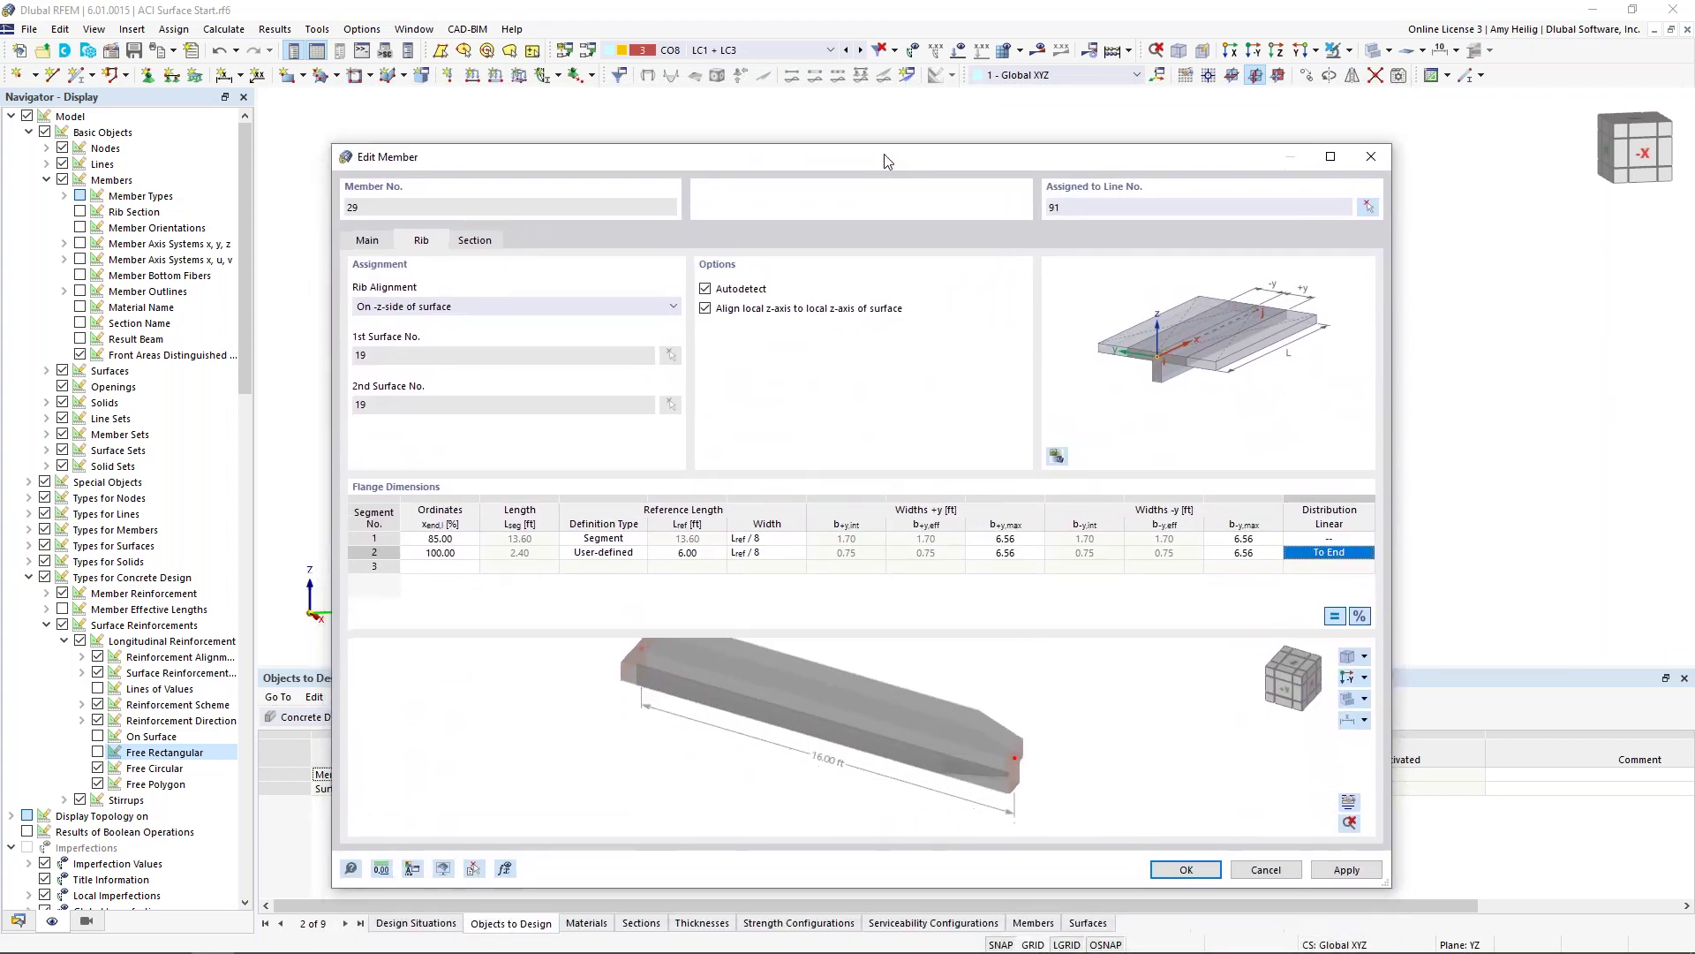
{"action": "left_click", "coordinate": [1179, 869]}
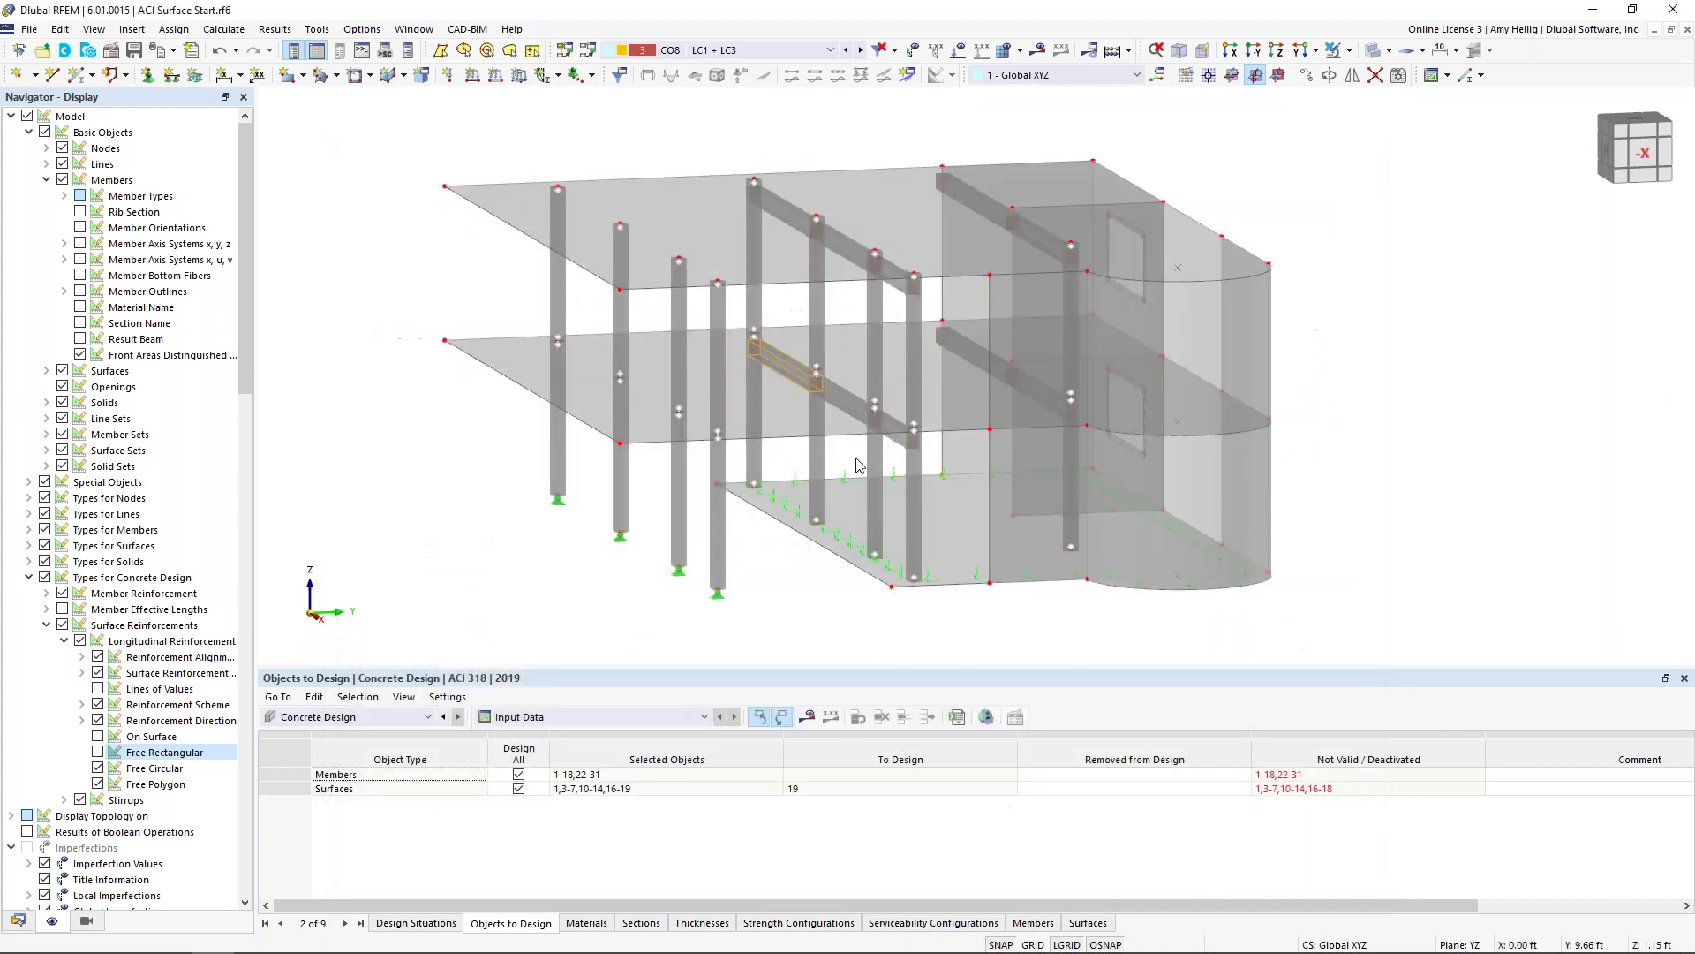
Step: Examine the flange segments and the flange preview of the adjoining rib member 30
{"action": "double_click", "coordinate": [839, 402]}
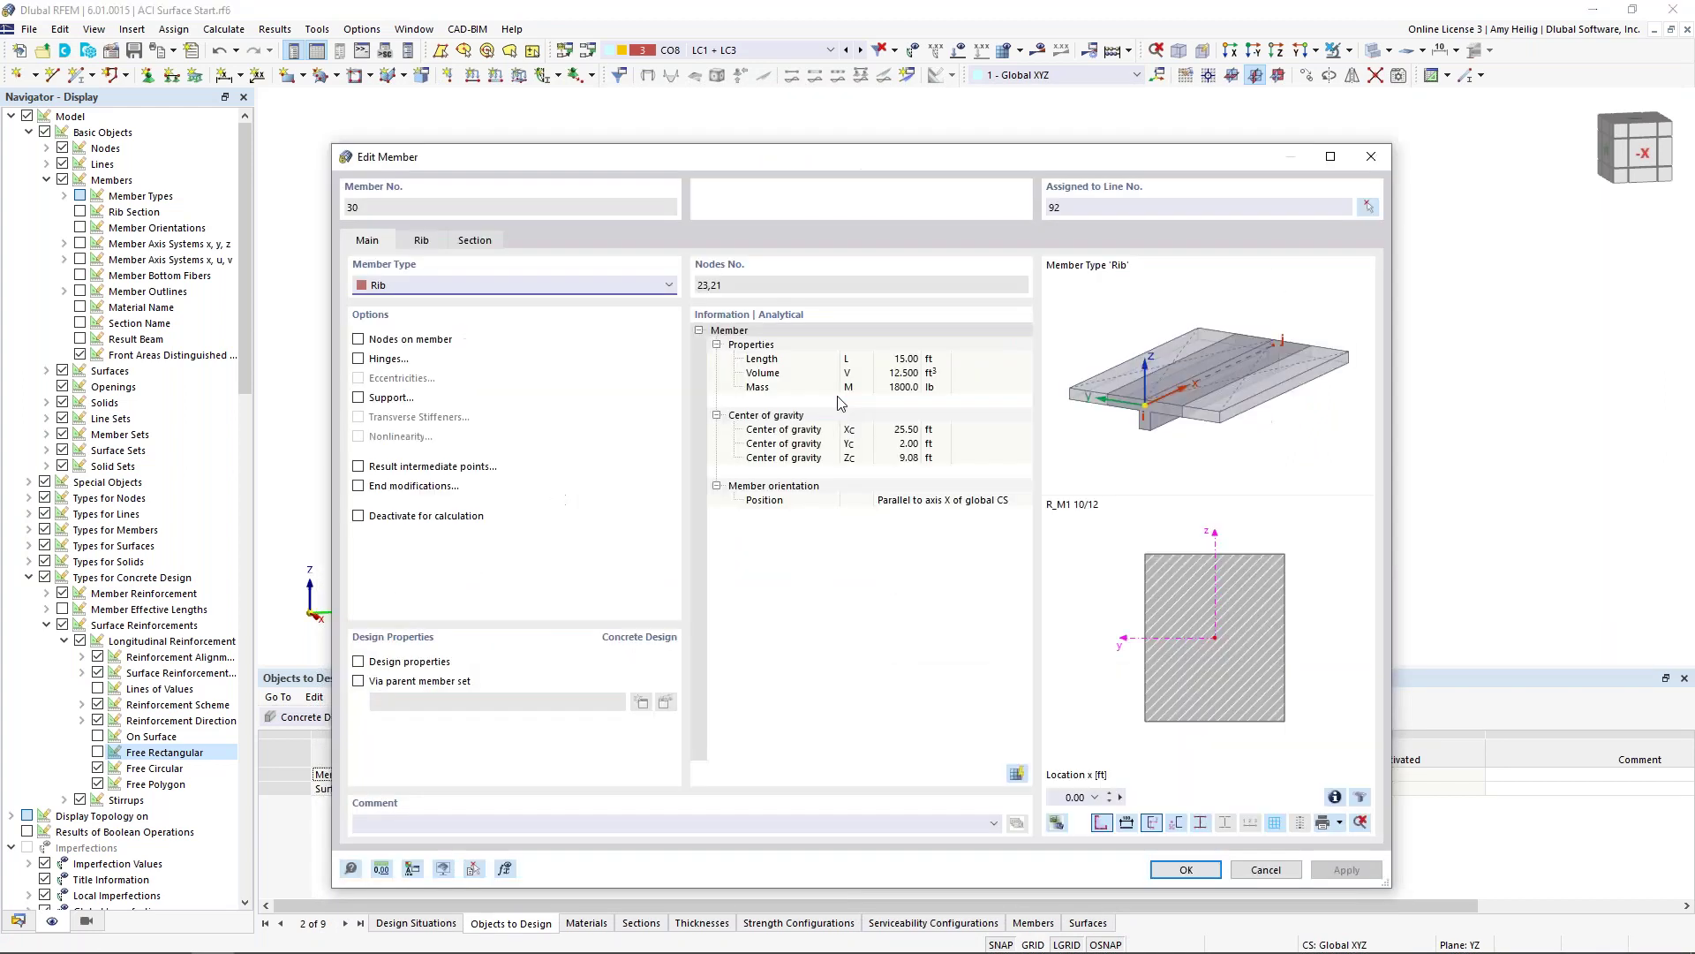
{"action": "left_click", "coordinate": [419, 240]}
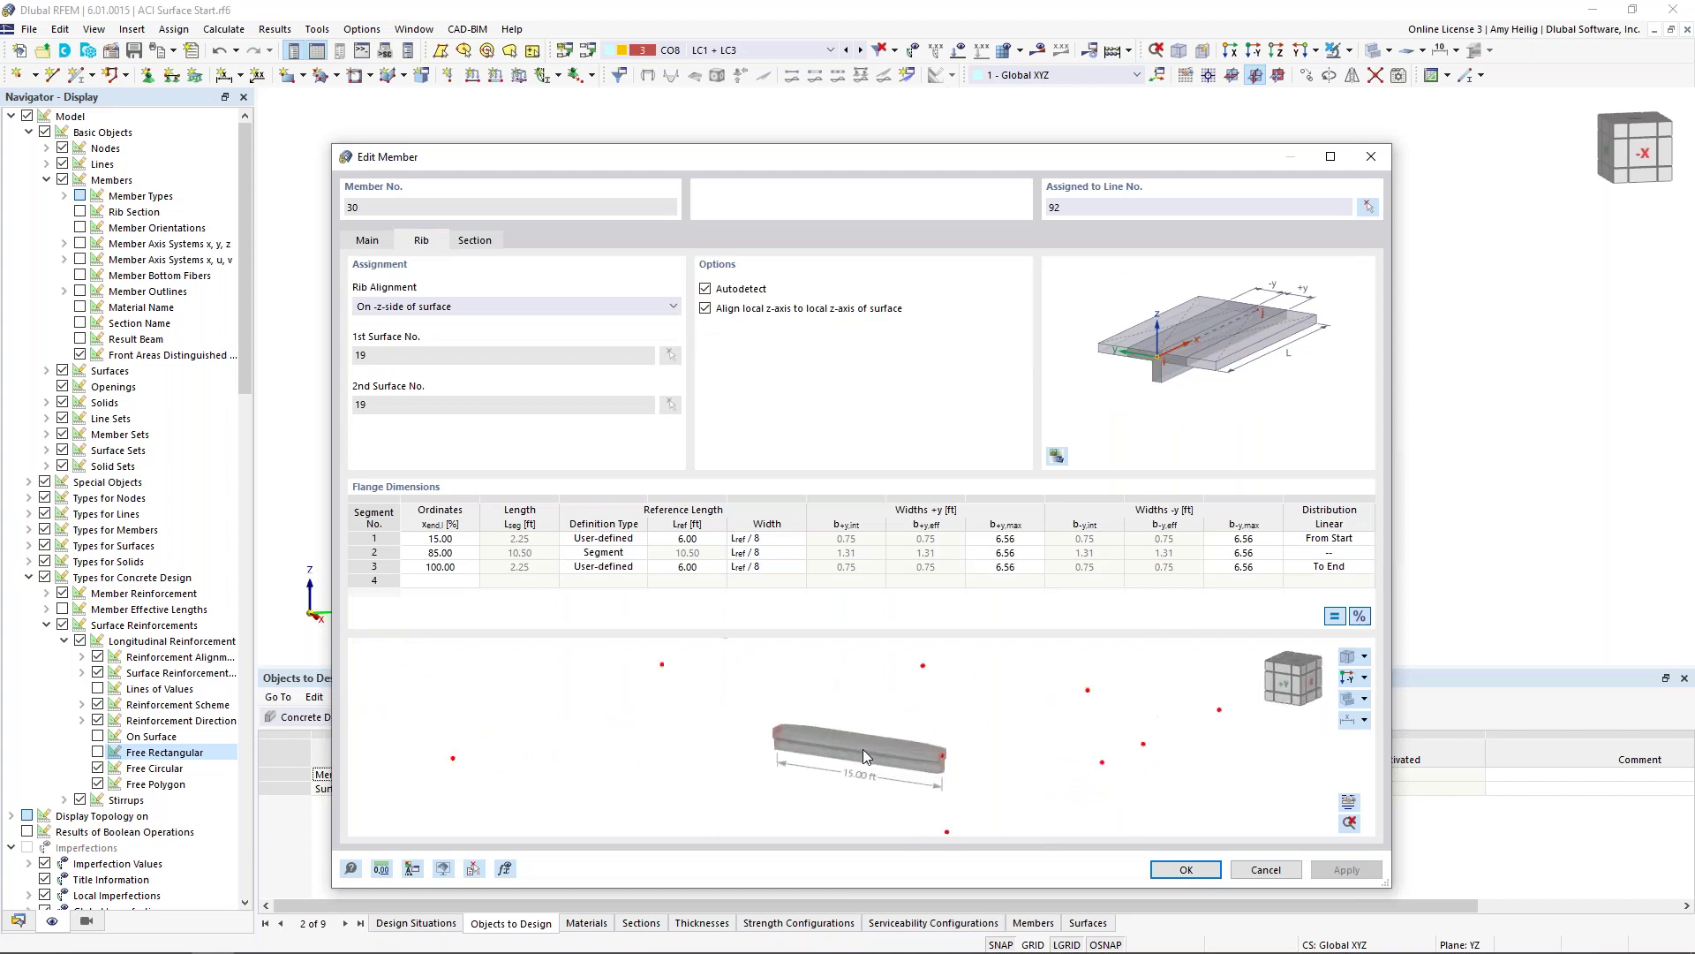
{"action": "left_click_drag", "start_coordinate": [858, 744], "coordinate": [738, 726]}
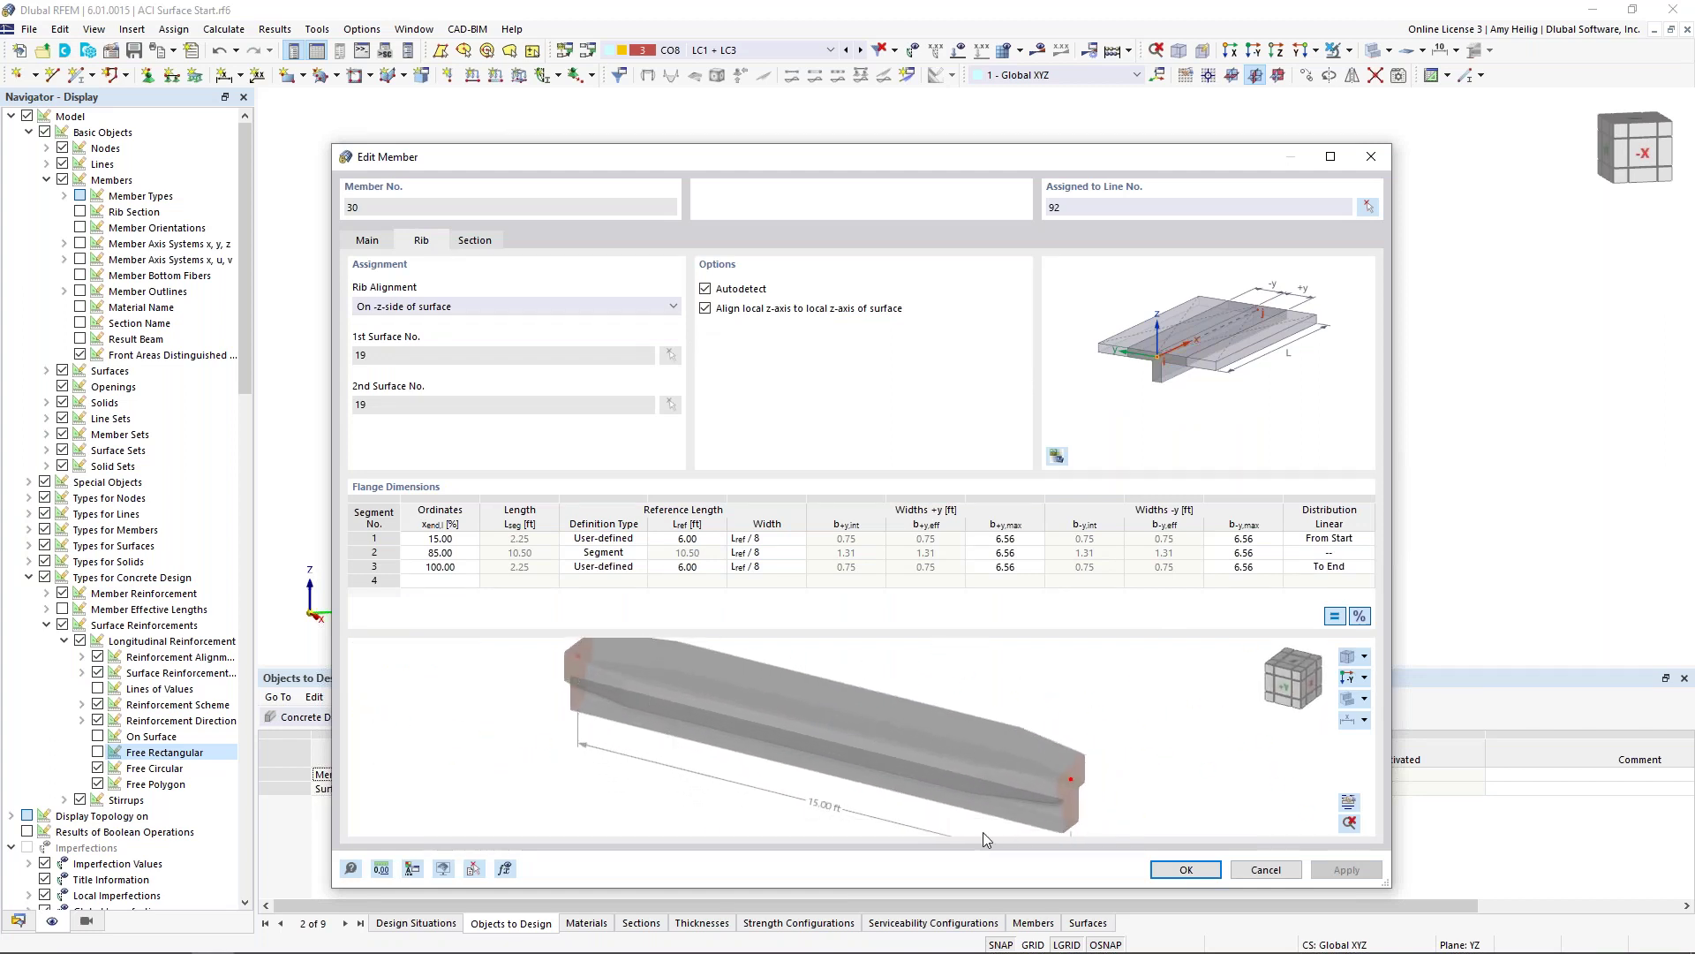
{"action": "left_click_drag", "start_coordinate": [980, 157], "coordinate": [905, 157]}
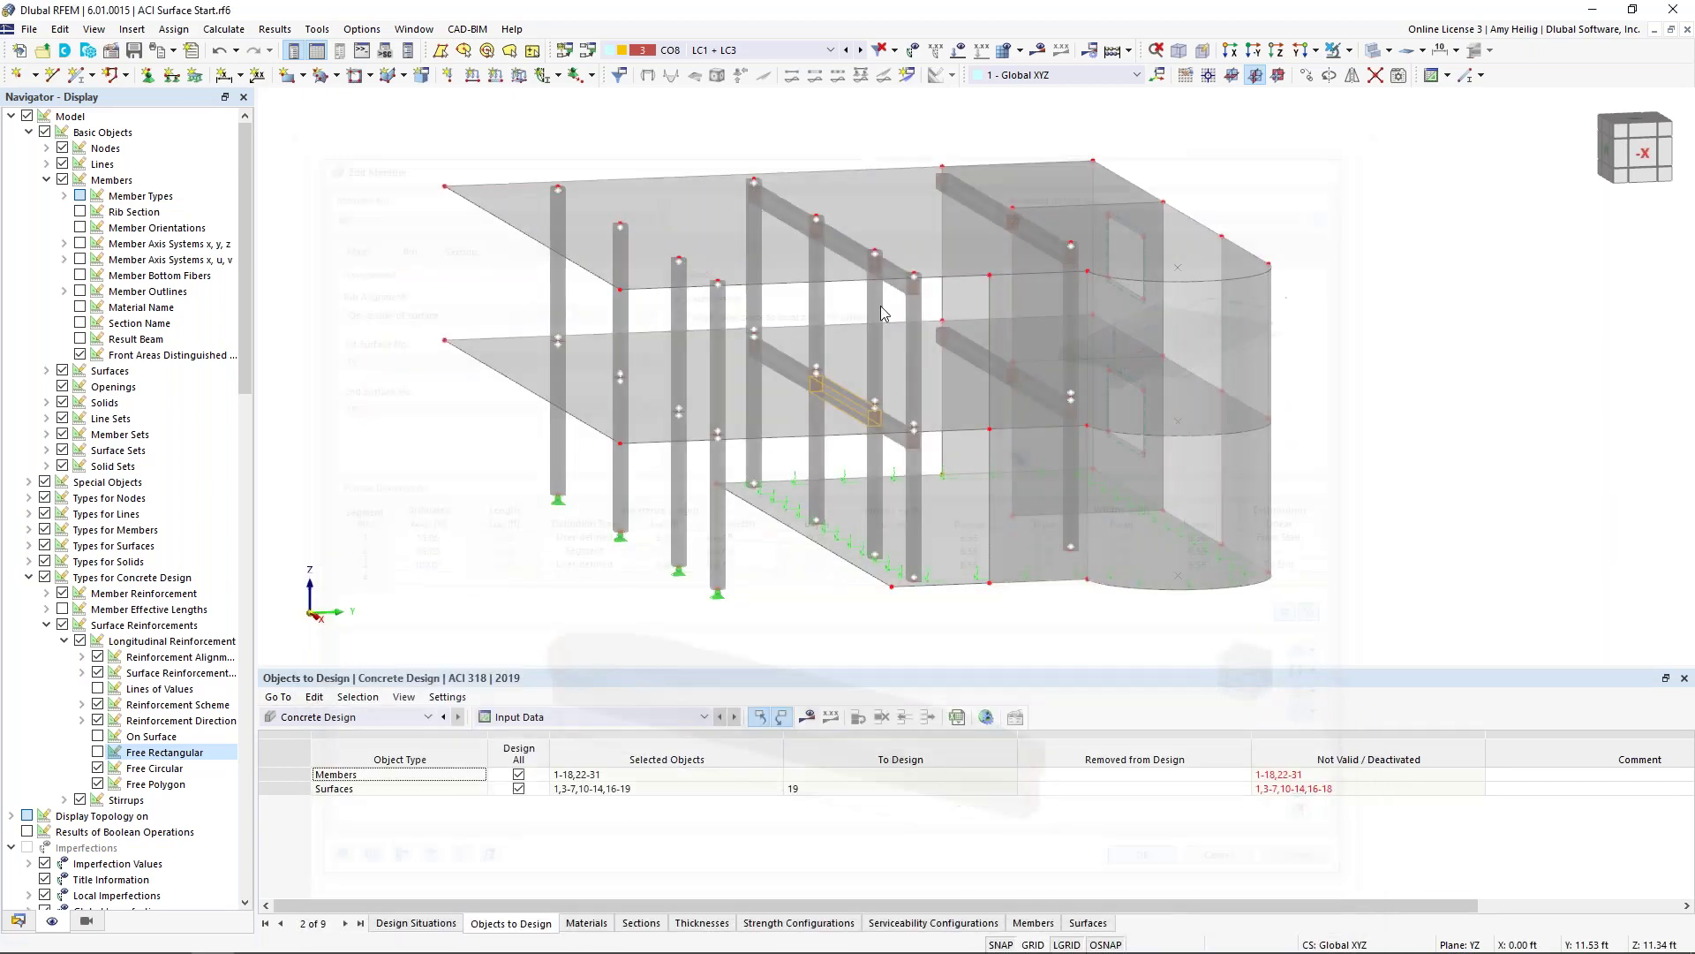
{"action": "left_click", "coordinate": [1168, 874]}
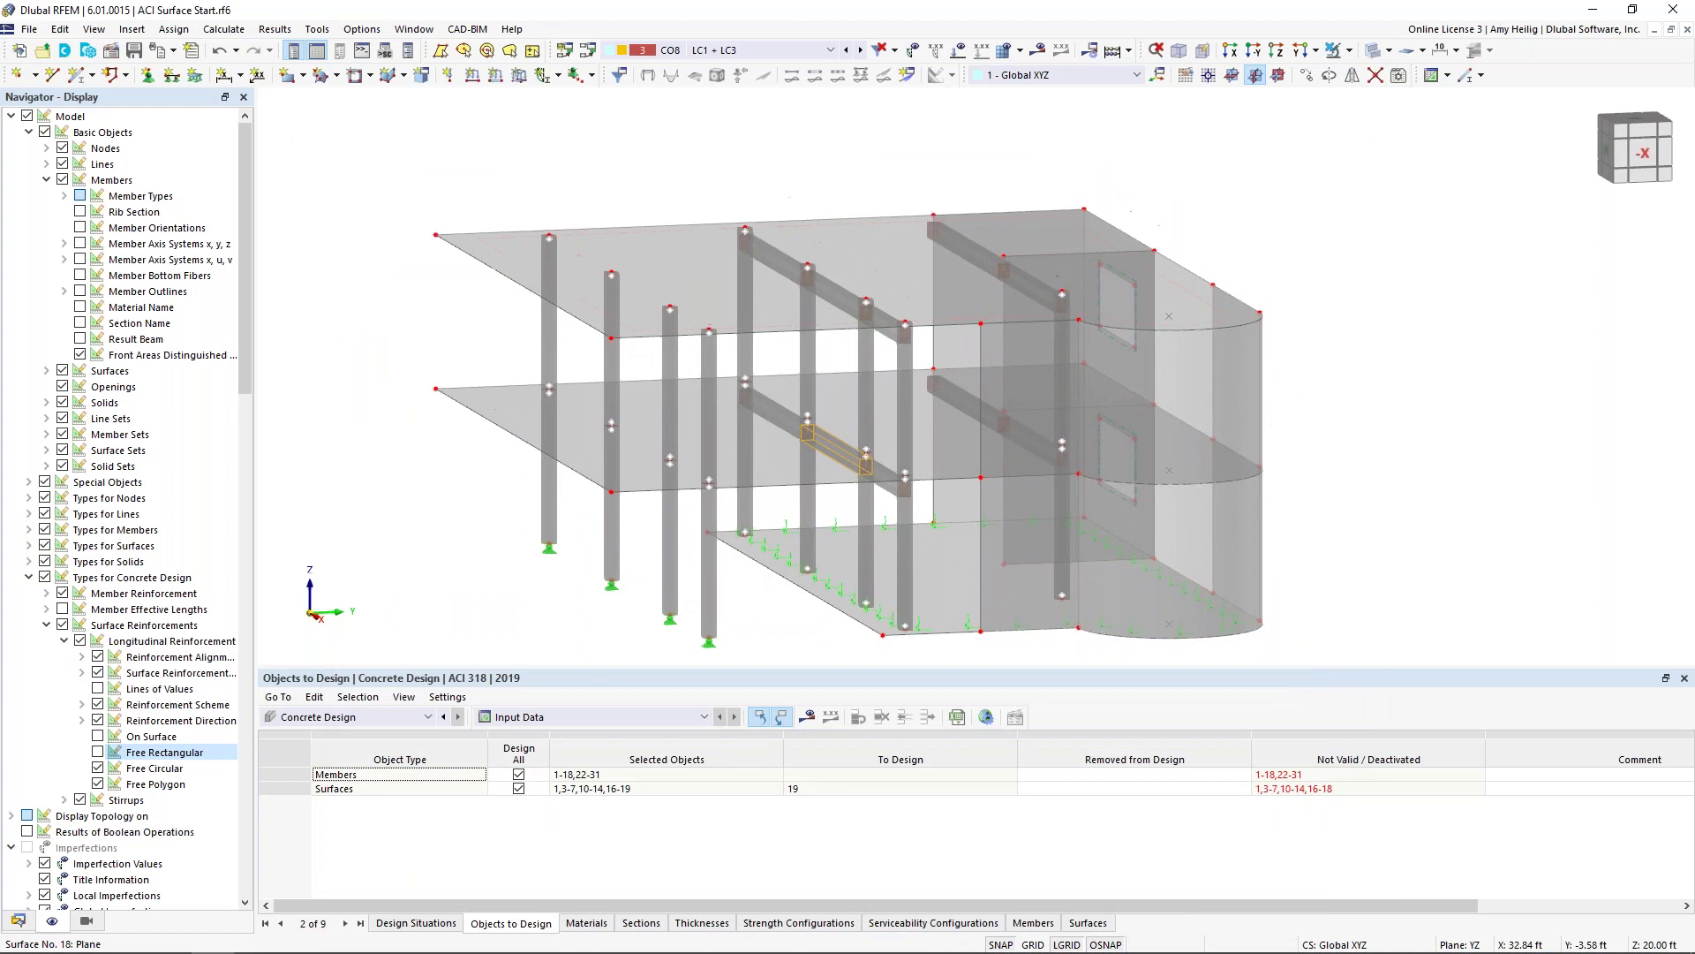
Step: Examine the flange segments and the flange preview of rib member 22 on the upper floor
{"action": "double_click", "coordinate": [792, 274]}
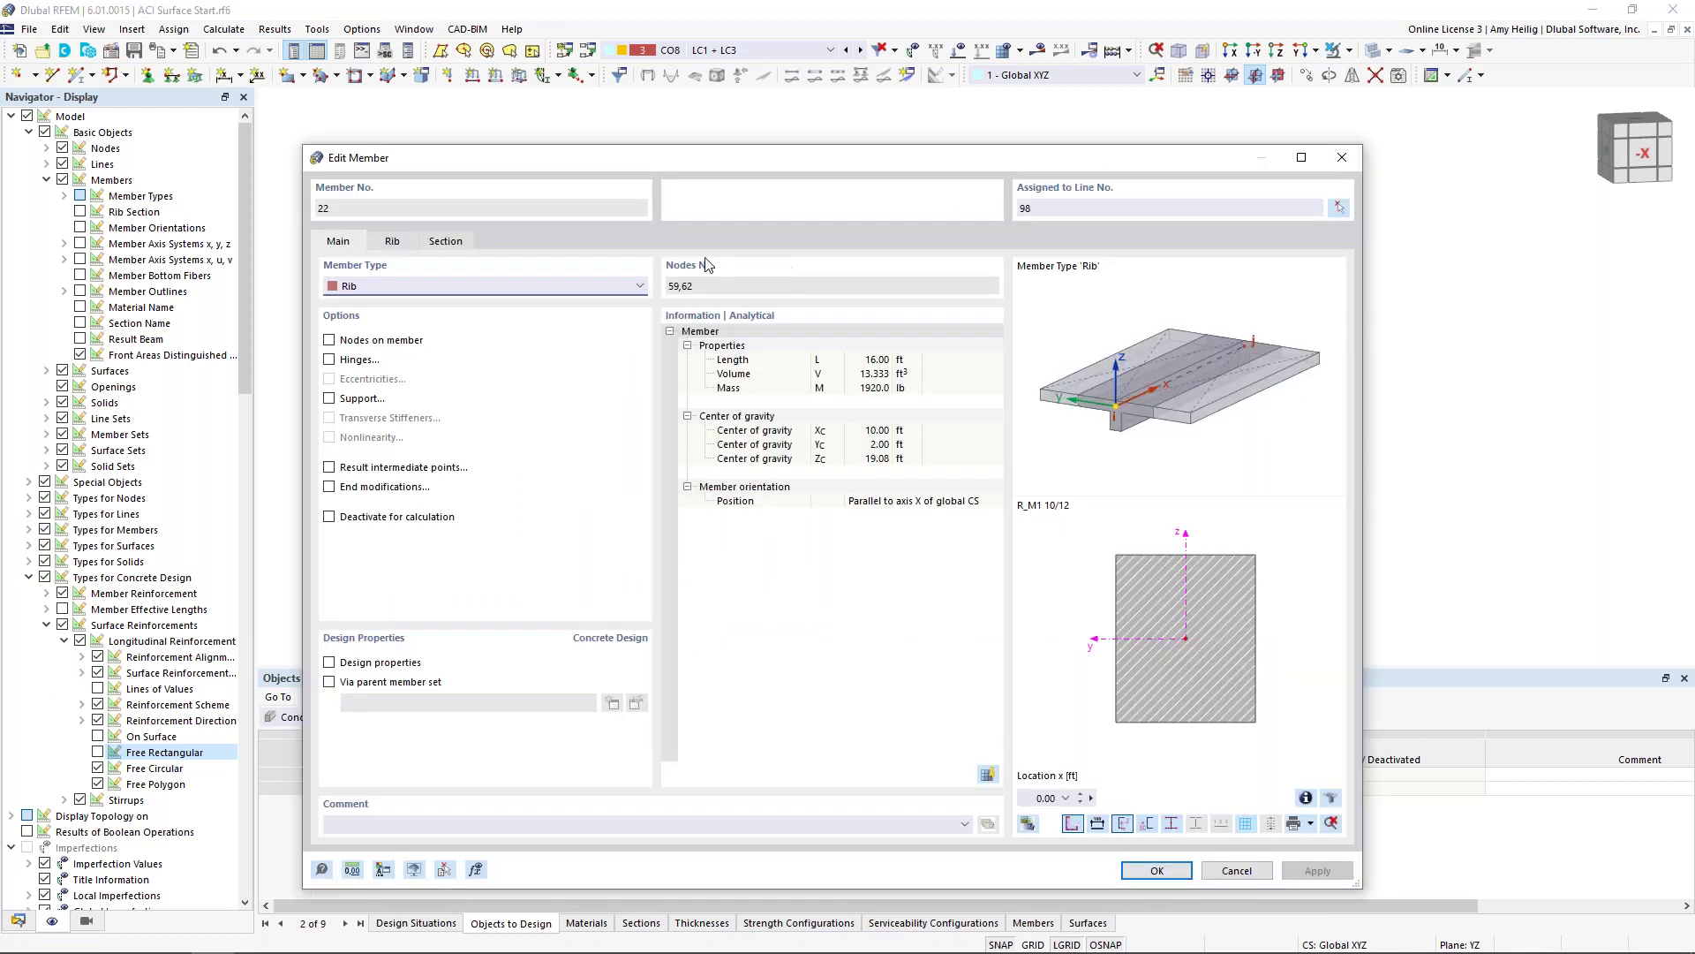
{"action": "left_click", "coordinate": [395, 241]}
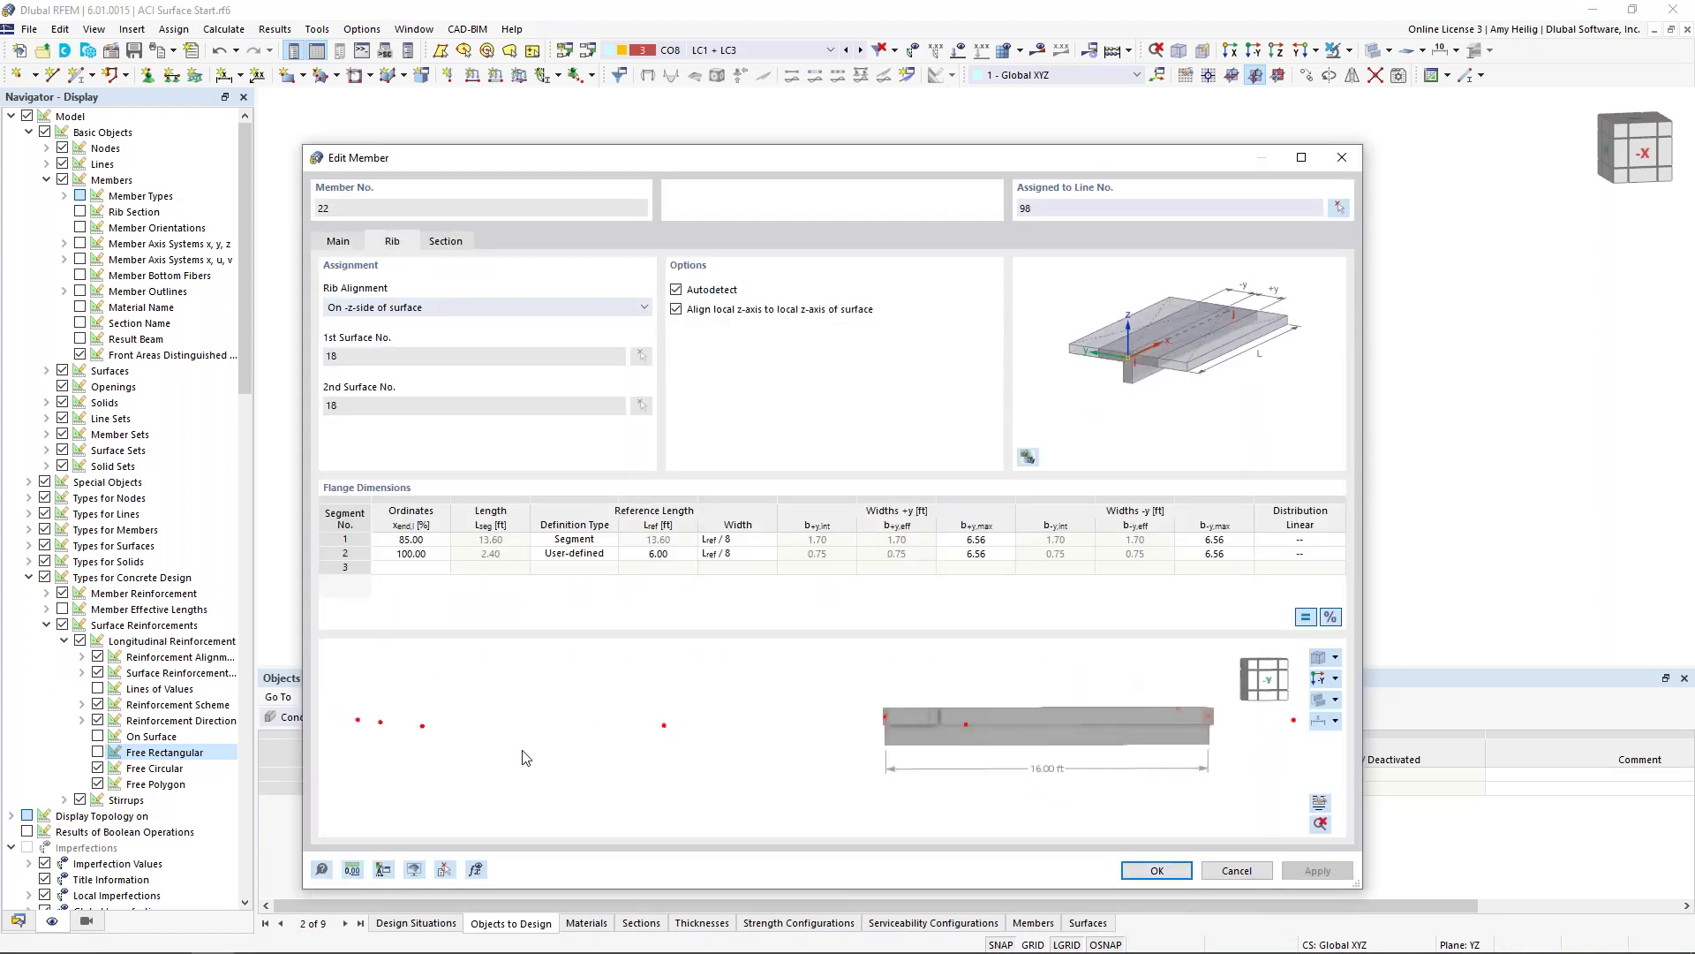
{"action": "scroll", "coordinate": [678, 759], "scroll_direction": "up", "scroll_amount": 10}
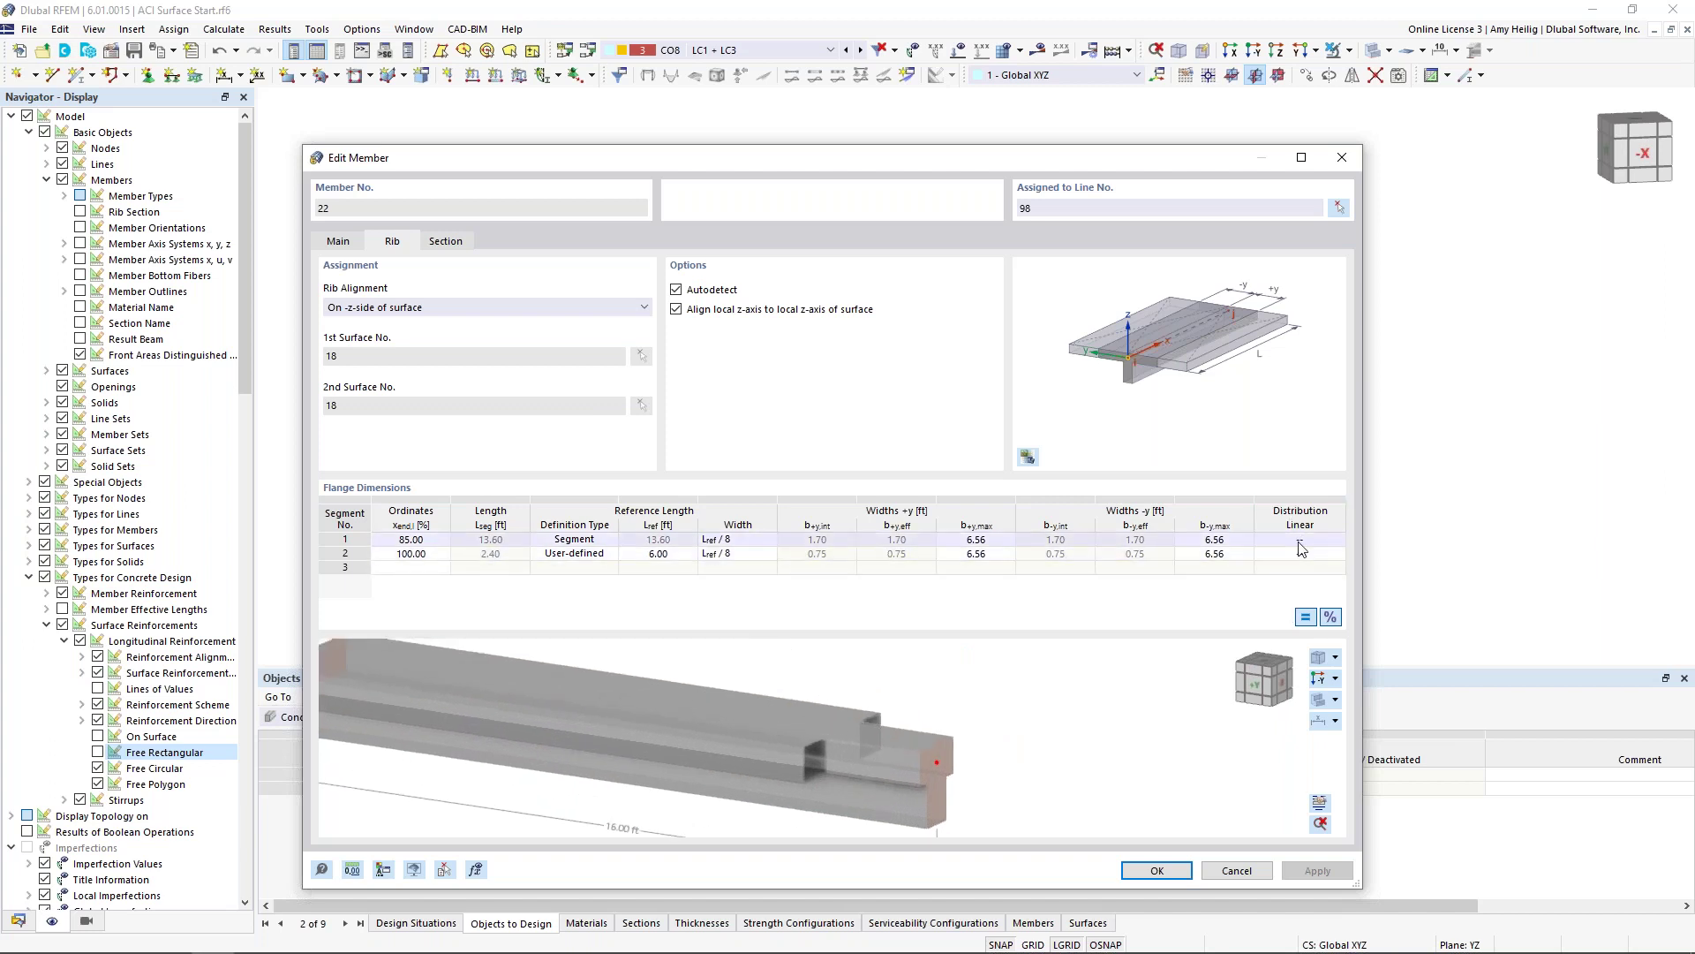
{"action": "scroll", "coordinate": [800, 764], "scroll_direction": "down", "scroll_amount": 3}
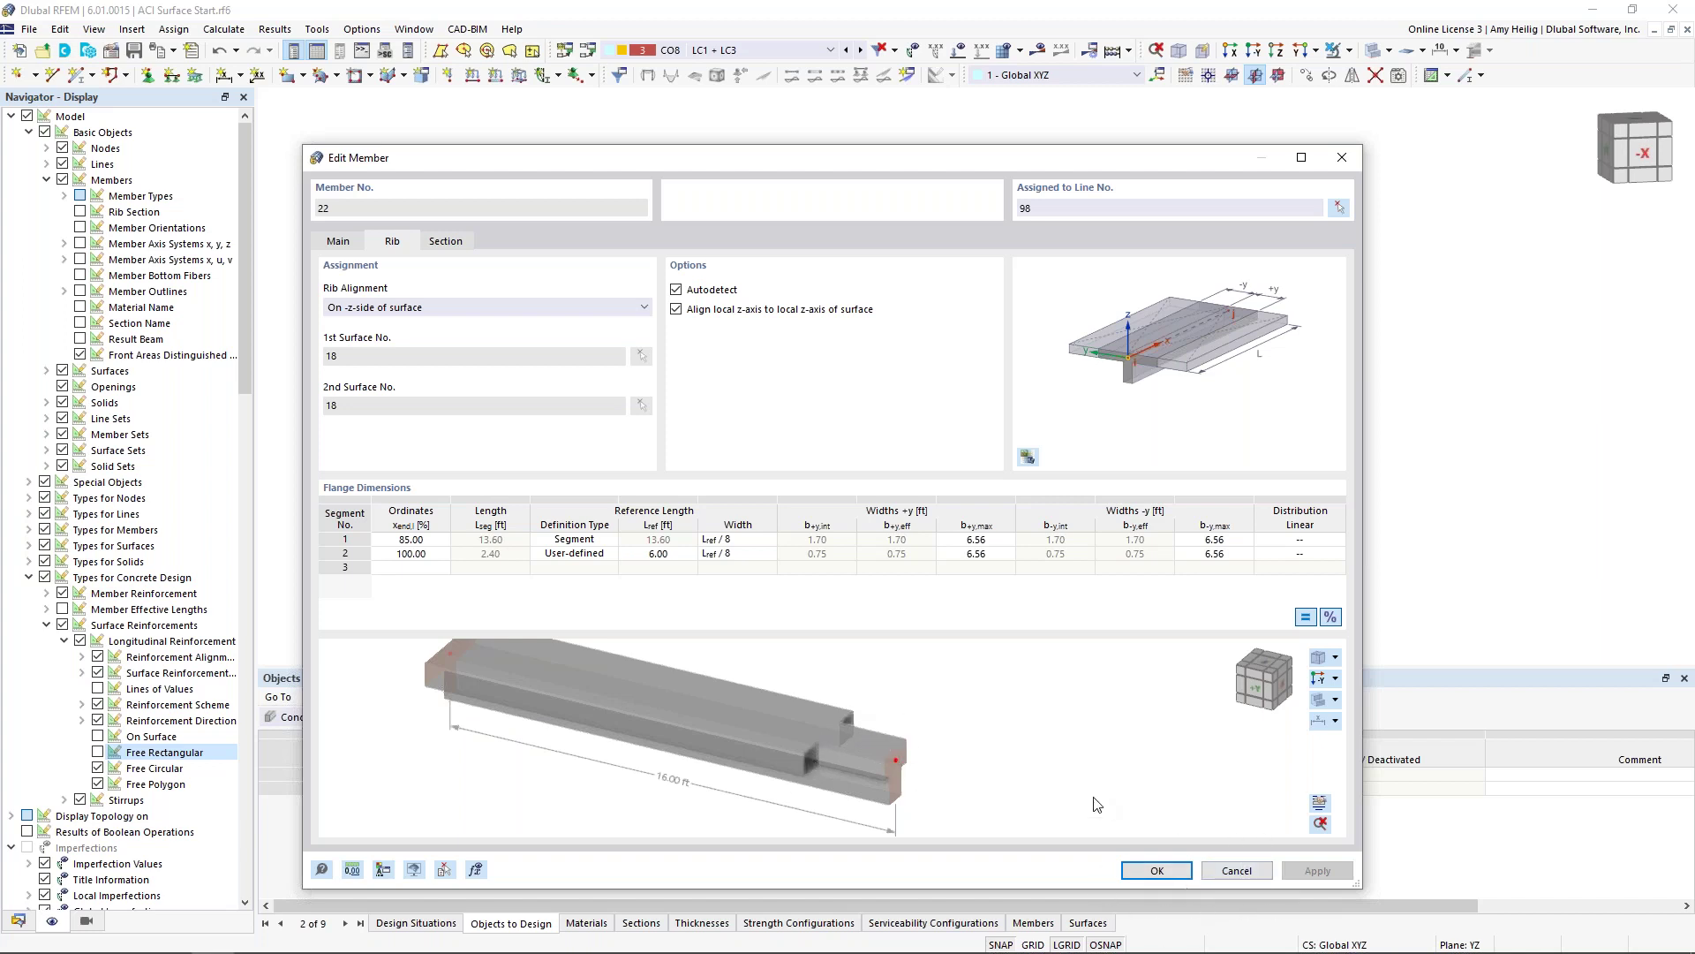
{"action": "left_click", "coordinate": [1173, 863]}
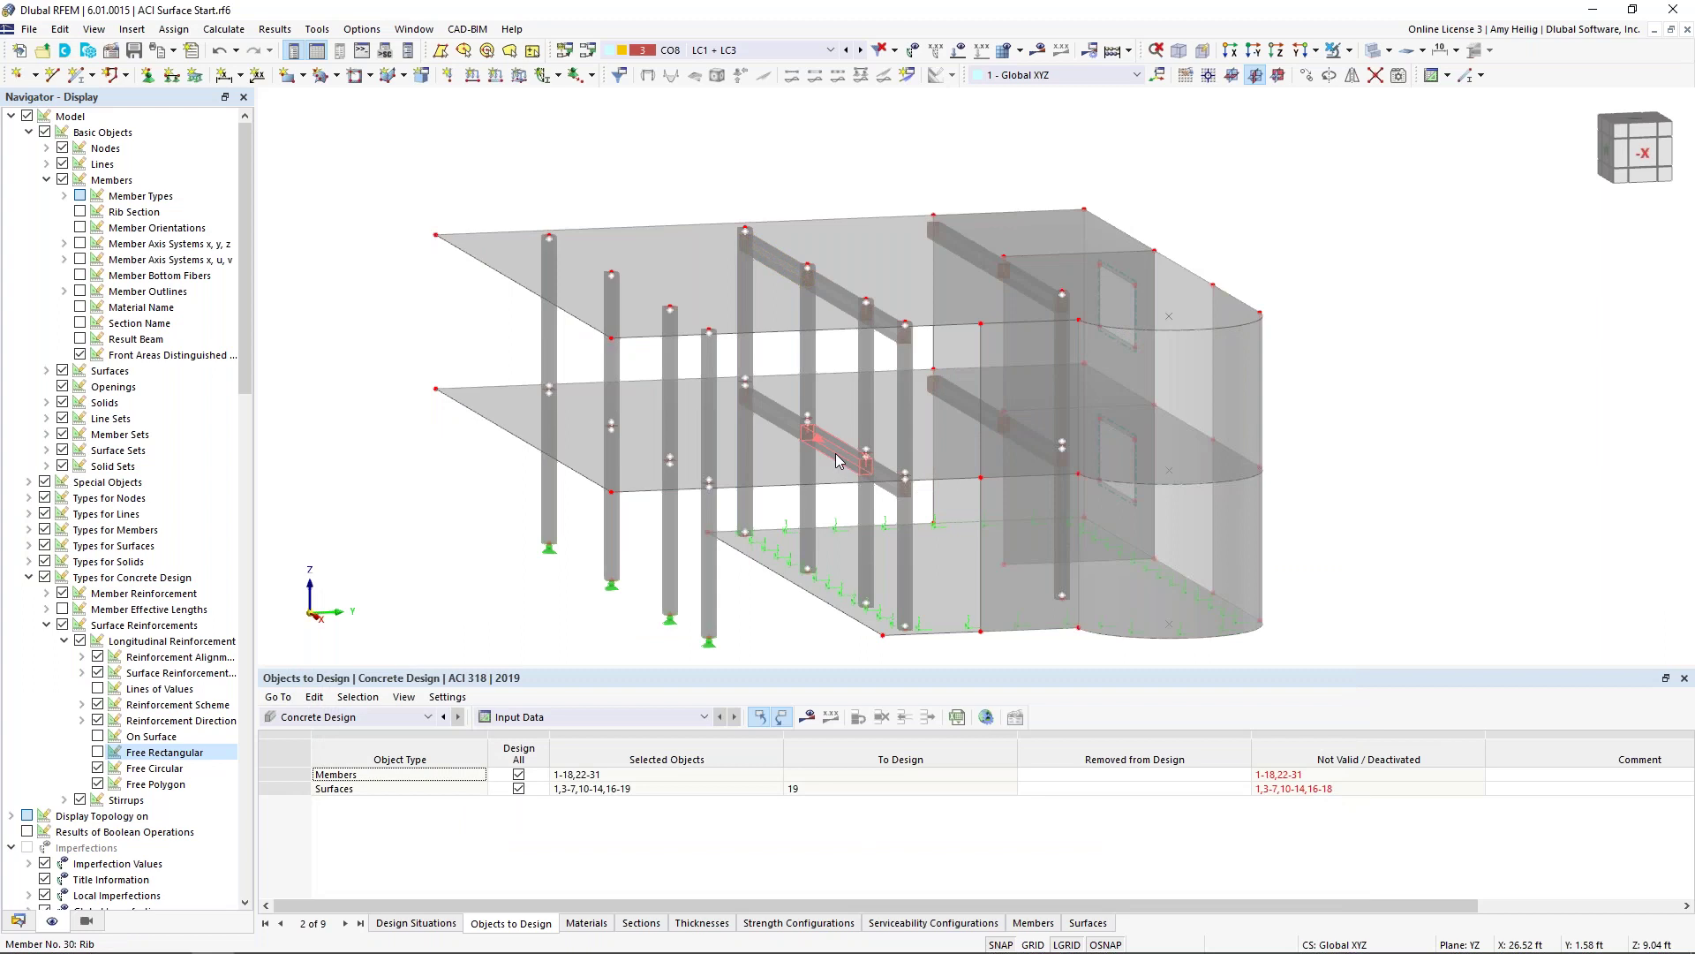
Step: Activate the concrete design properties for rib member 30 and review its concrete cover
{"action": "double_click", "coordinate": [839, 456]}
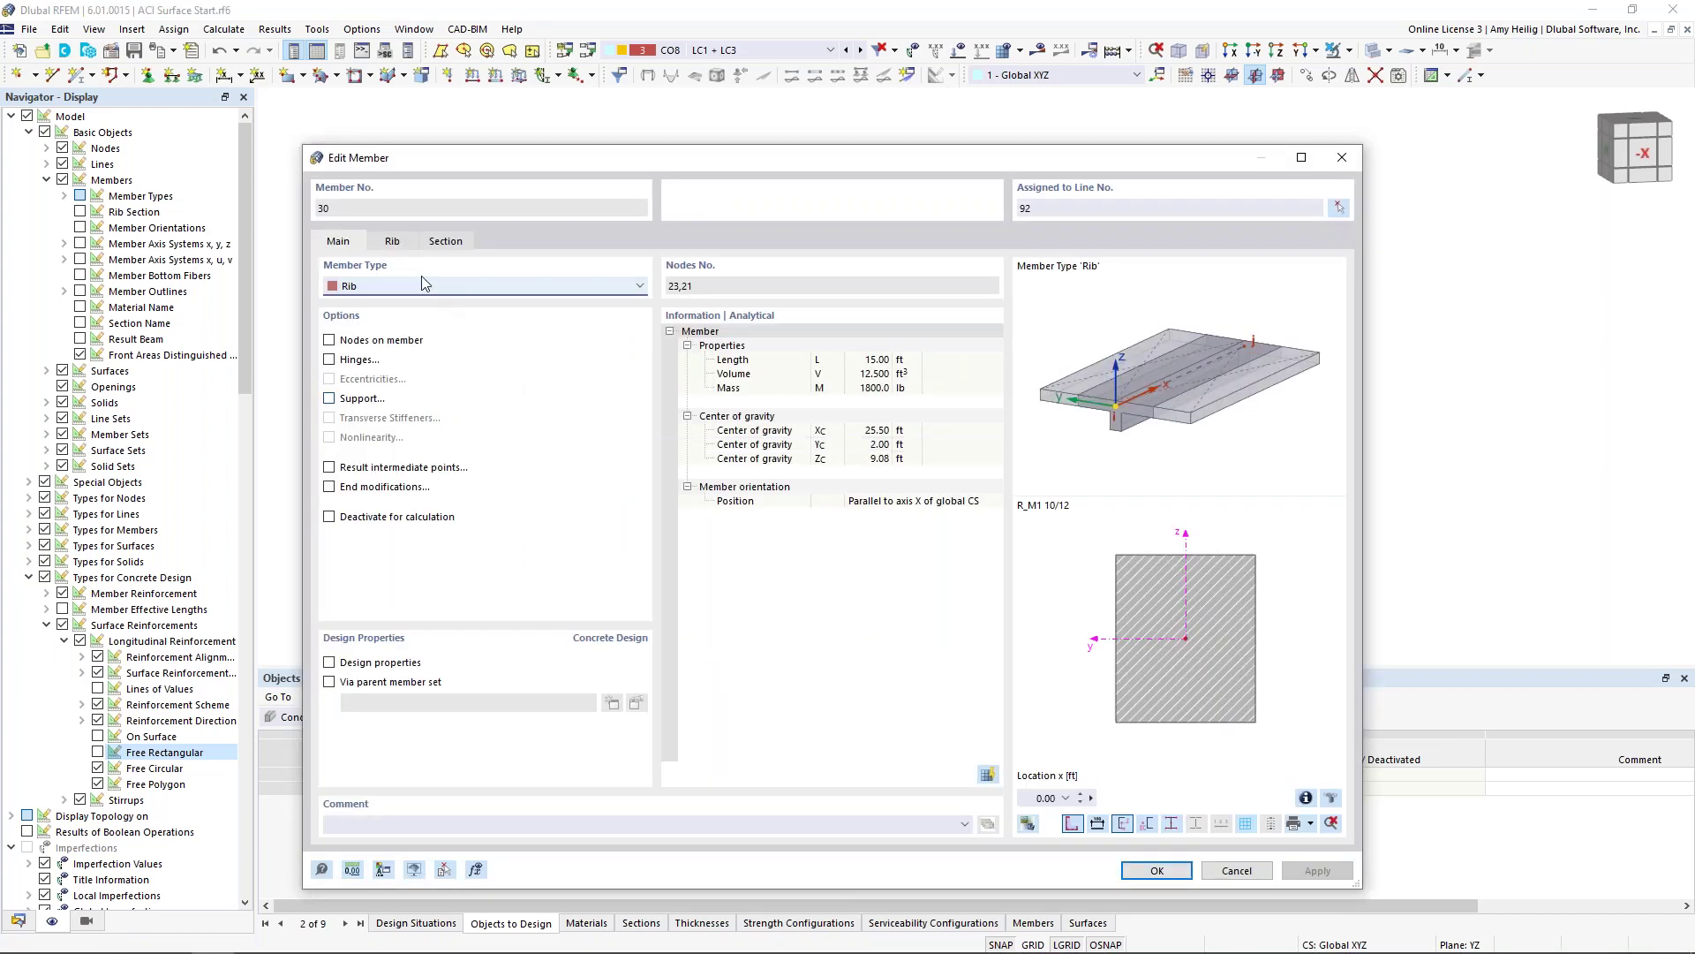
{"action": "left_click", "coordinate": [330, 663]}
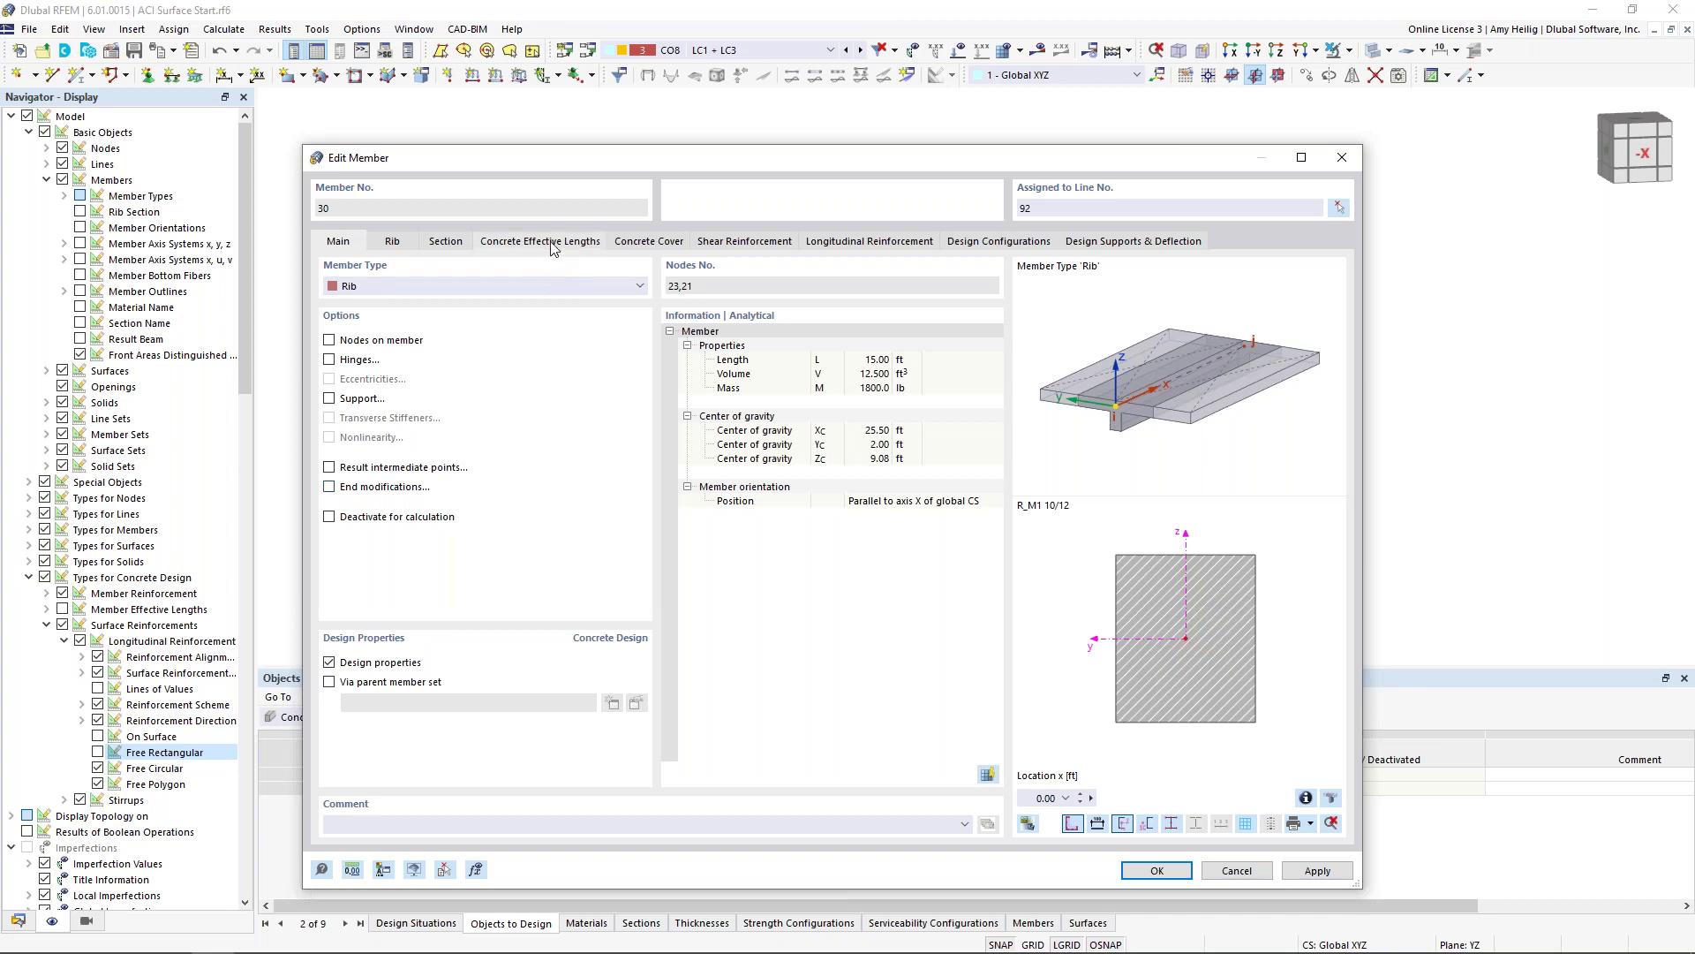
{"action": "left_click", "coordinate": [644, 244]}
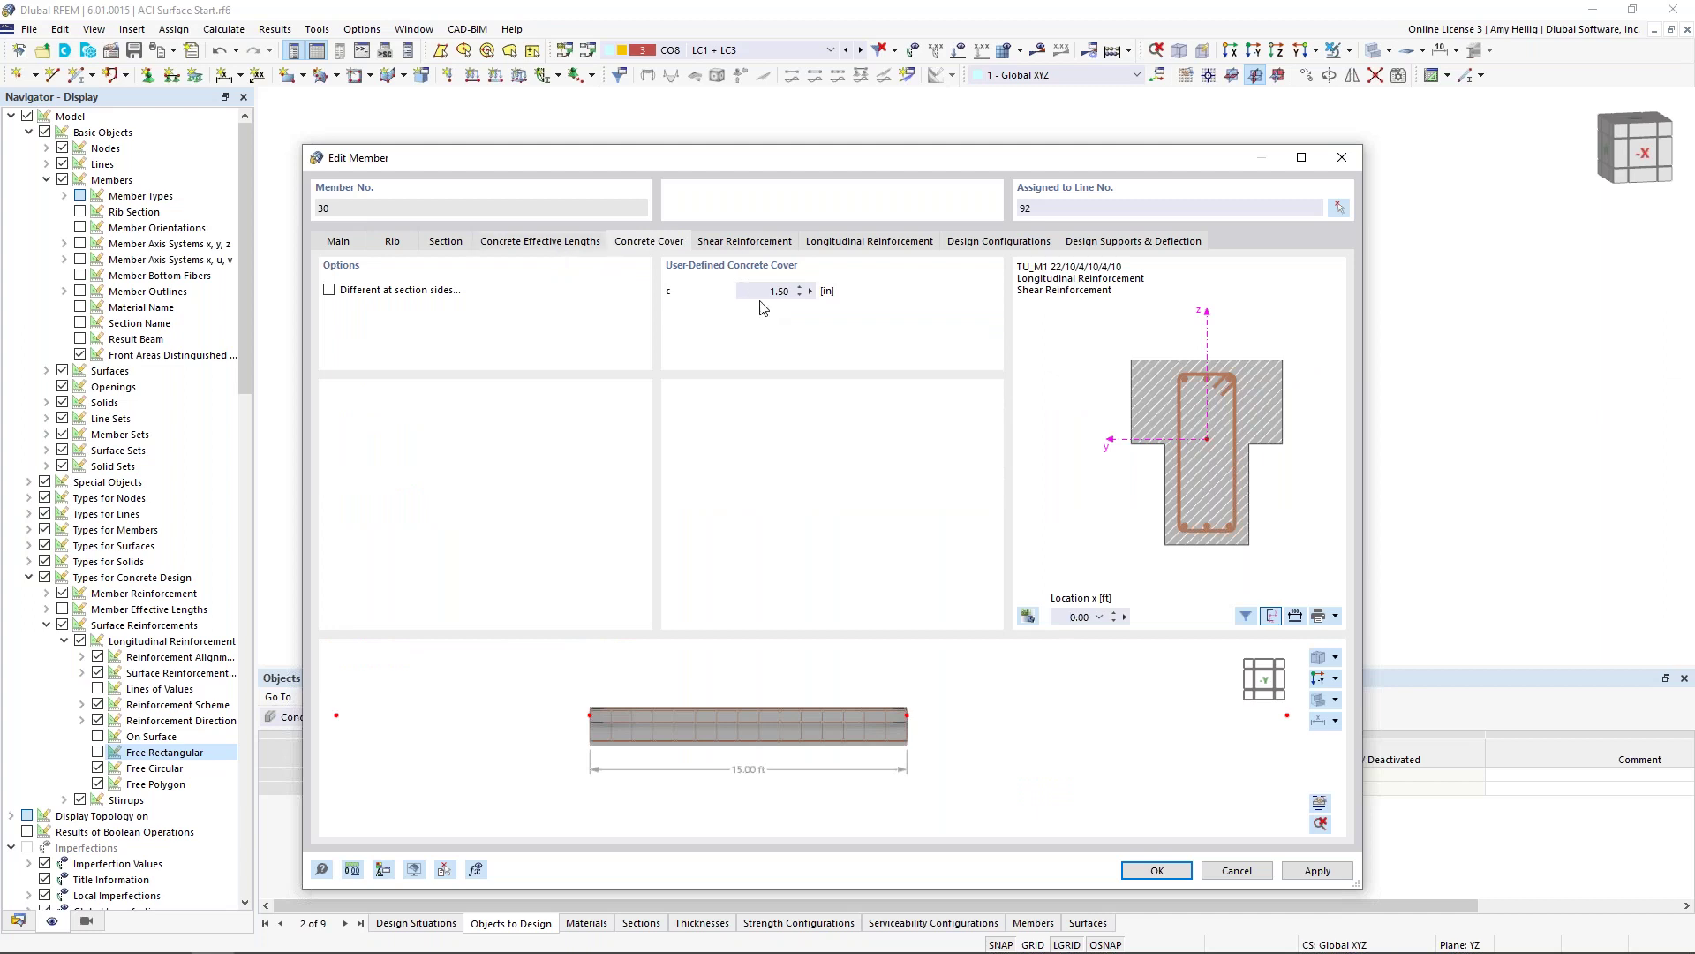
Step: Divide the rib's shear reinforcement into three stirrup spans and show the reinforcement preview in 3D
{"action": "left_click", "coordinate": [728, 244]}
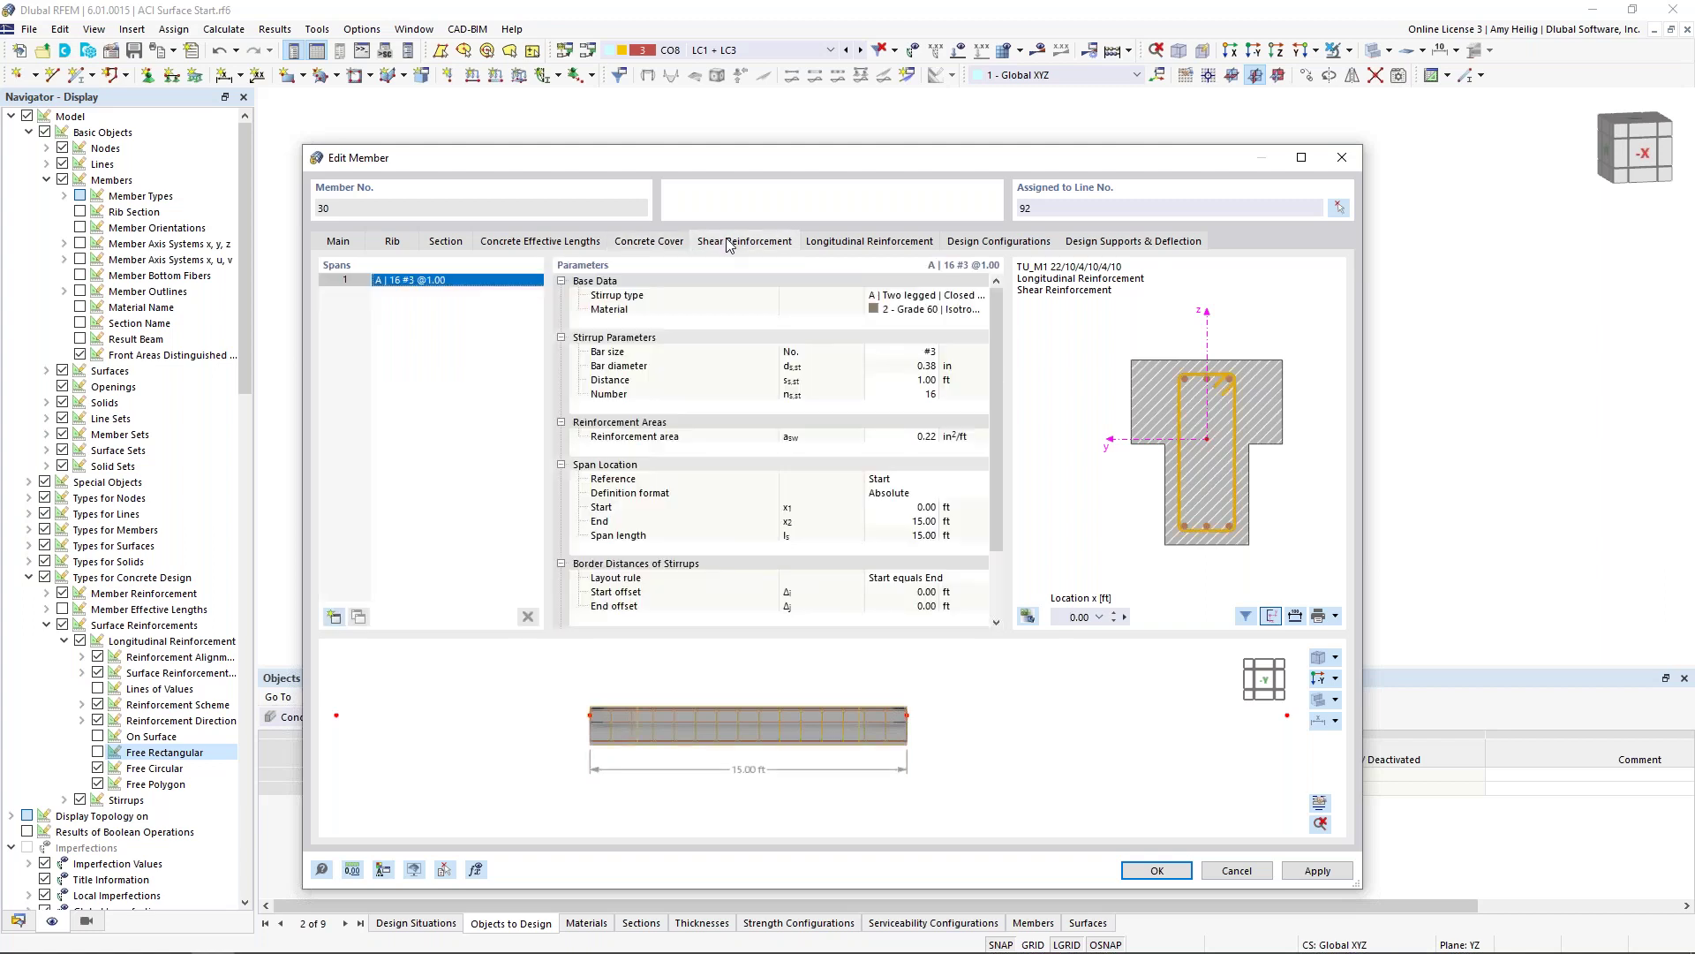
{"action": "left_click", "coordinate": [333, 618]}
{"action": "left_click", "coordinate": [333, 618]}
{"action": "left_click", "coordinate": [1318, 657]}
{"action": "scroll", "coordinate": [813, 779], "scroll_direction": "up", "scroll_amount": 5}
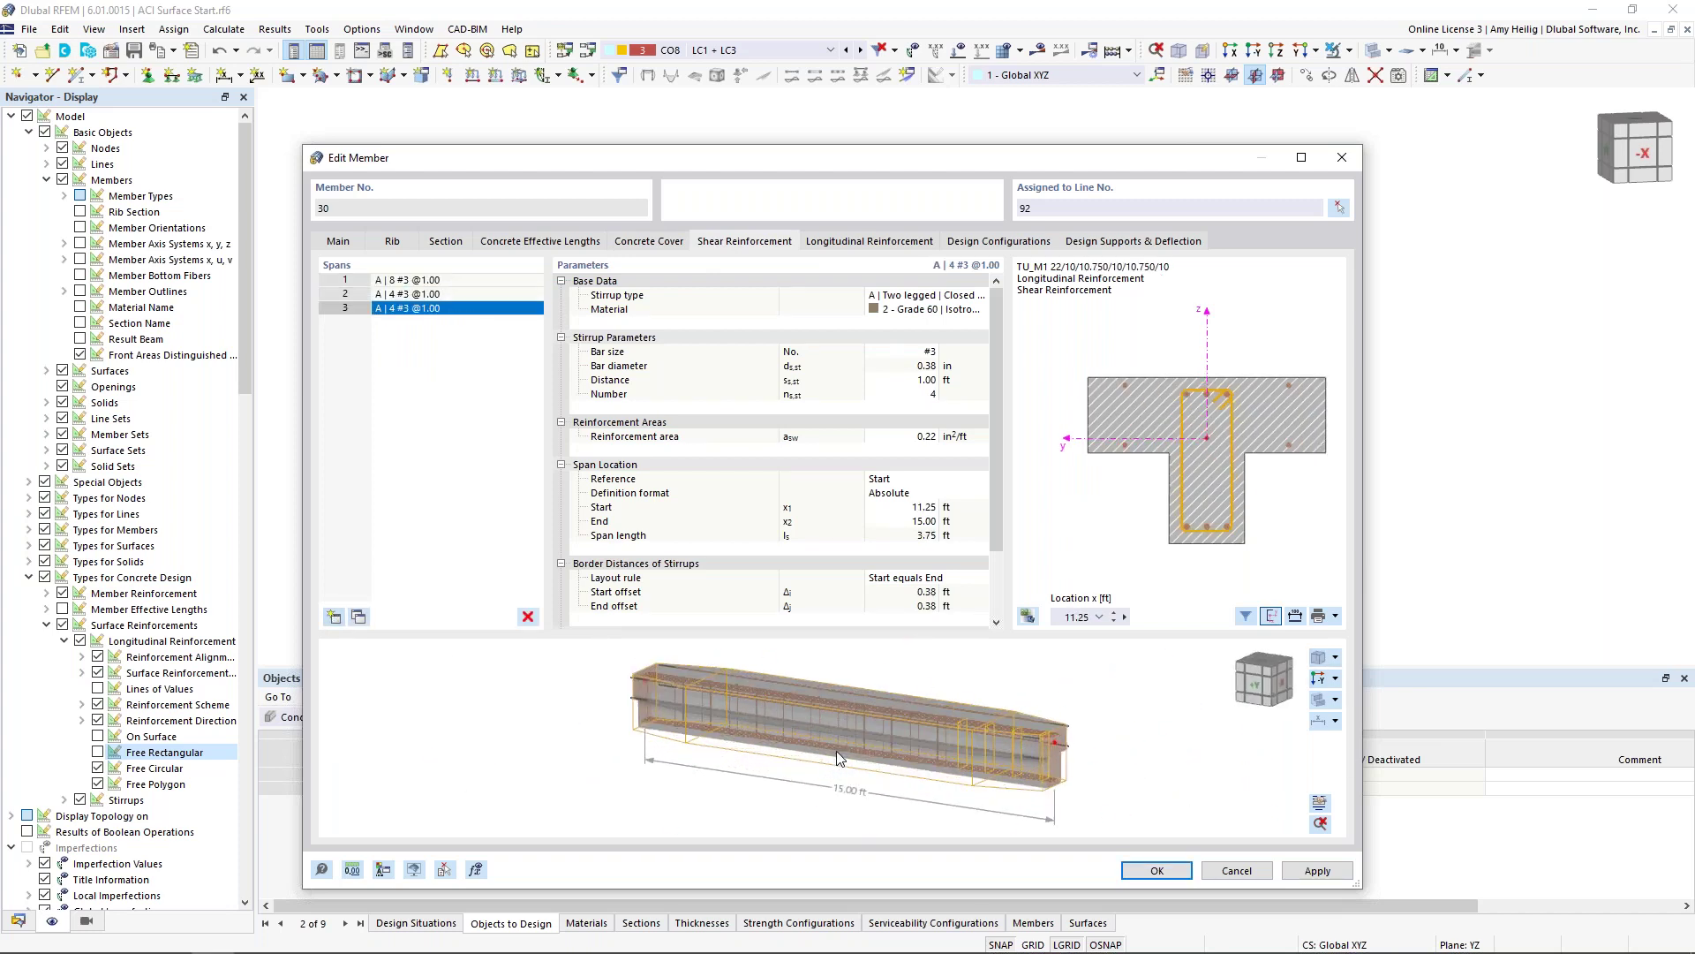
Step: Set the first stirrup span to a 0.33 ft spacing, running from 0 to 3 ft along the rib
{"action": "left_click", "coordinate": [464, 280]}
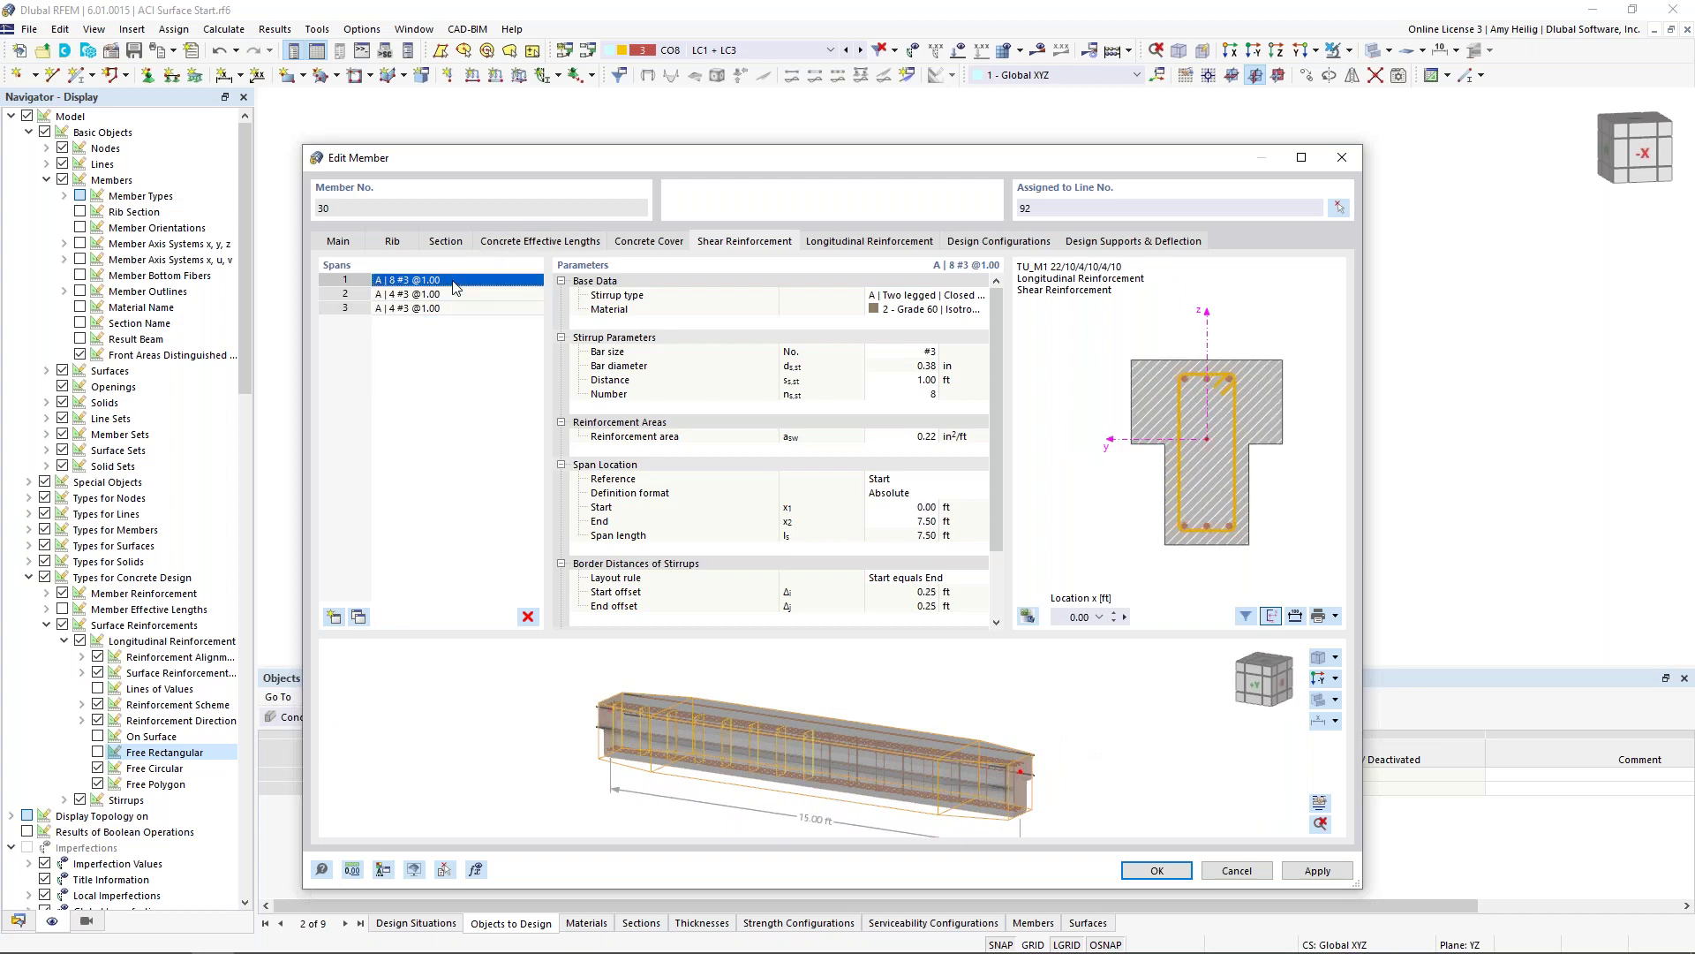
{"action": "left_click", "coordinate": [925, 382]}
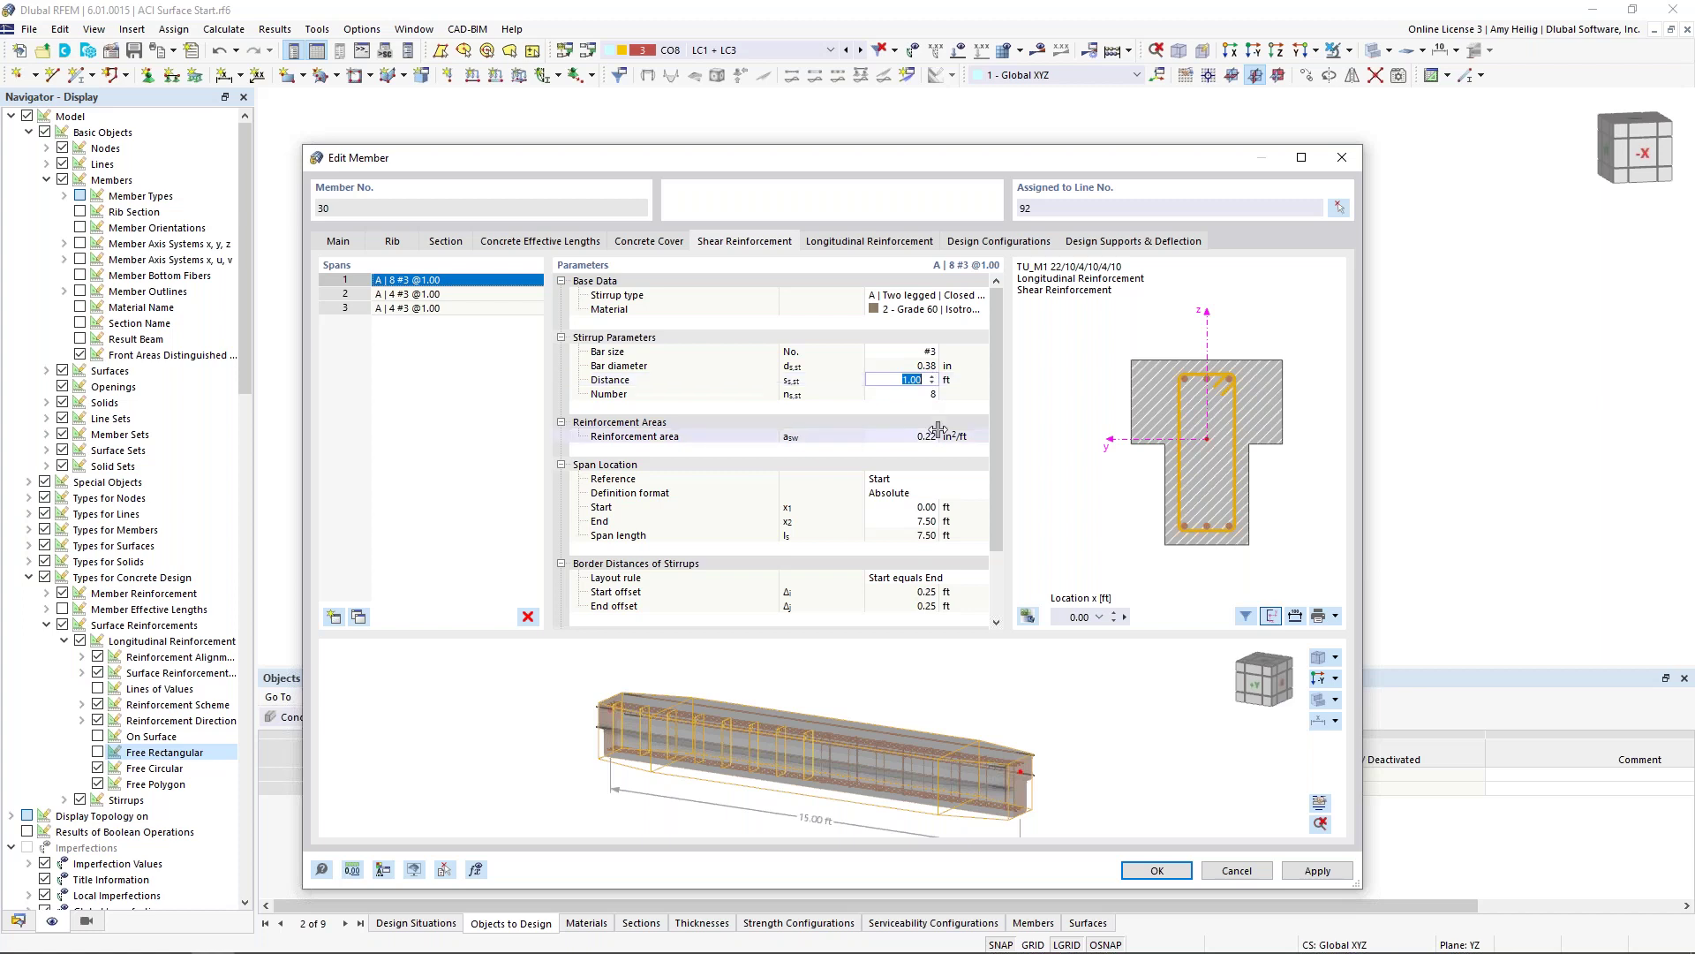
{"action": "type", "text": "0.33"}
{"action": "left_click", "coordinate": [916, 395]}
{"action": "left_click", "coordinate": [919, 507]}
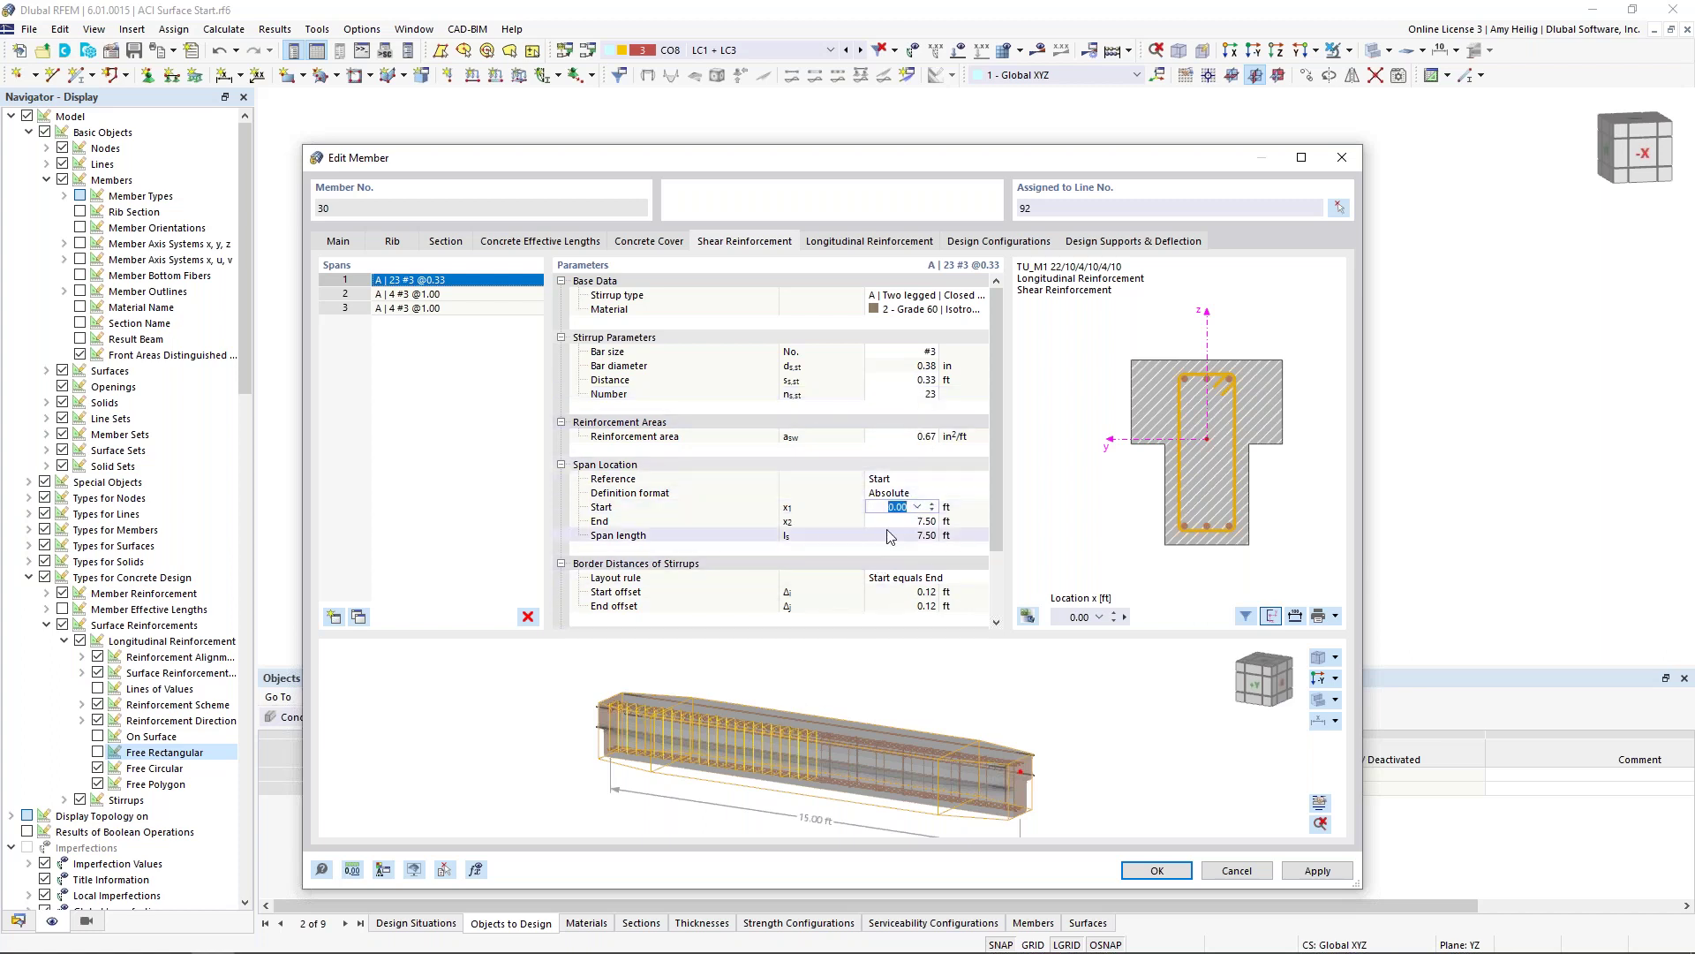
{"action": "type", "text": "0"}
{"action": "key", "text": "Return"}
{"action": "type", "text": "3"}
{"action": "key", "text": "Return"}
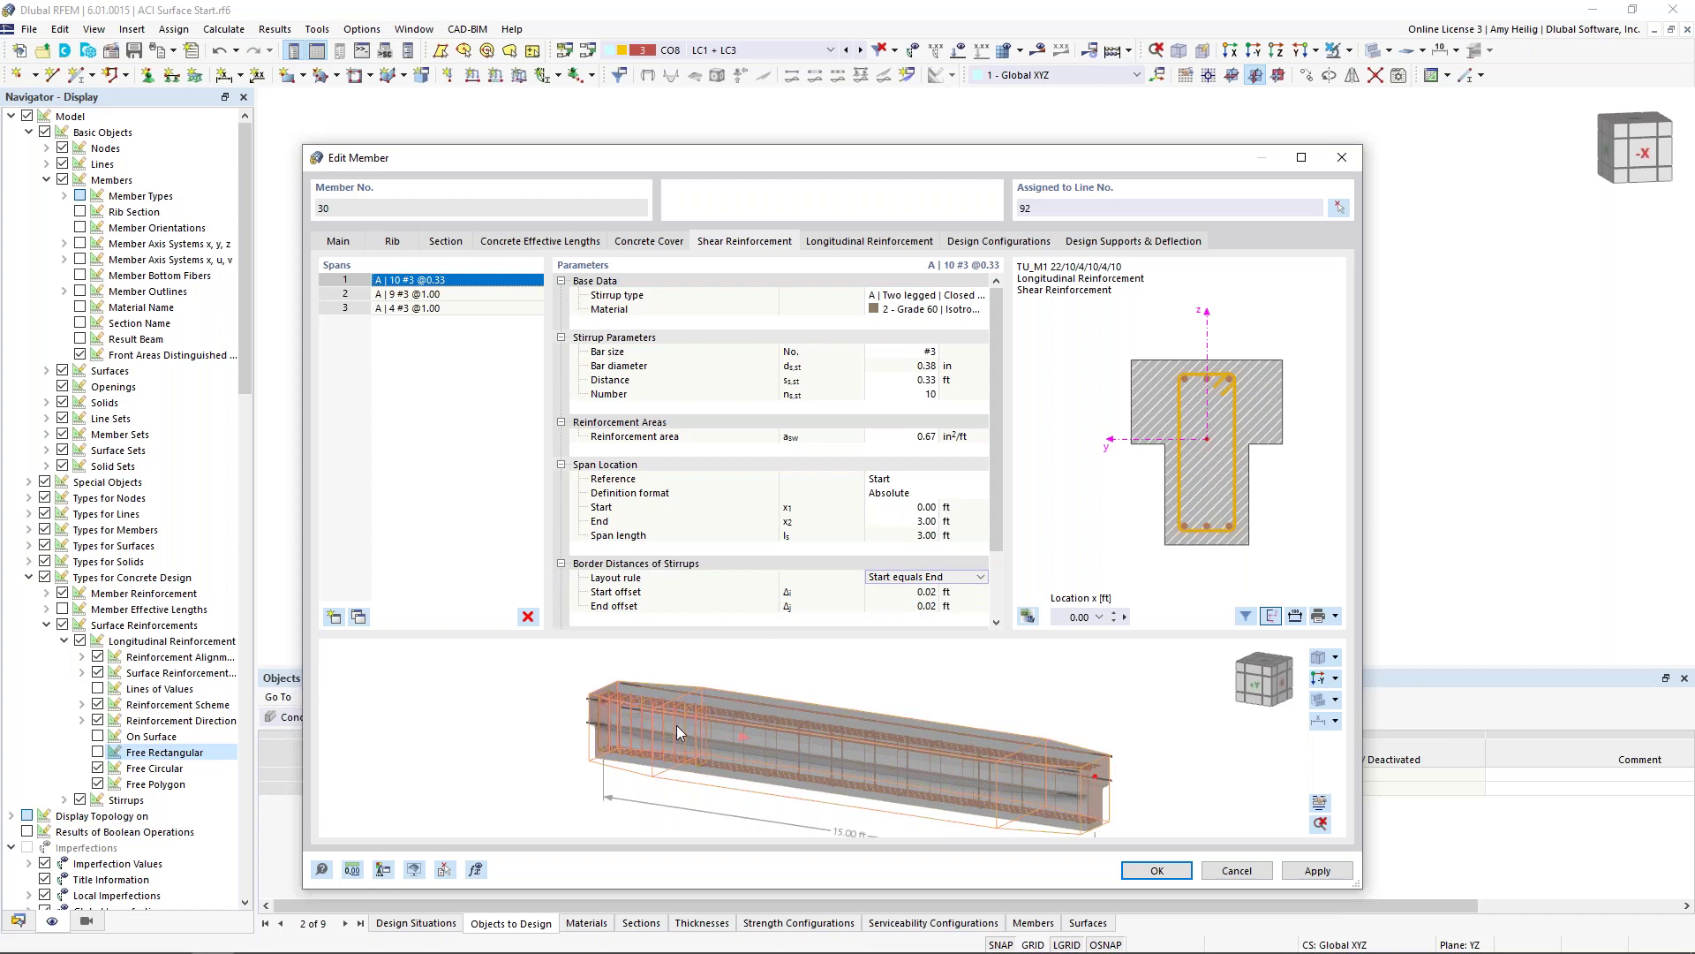
Step: Set the second stirrup span's spacing to 0.5 ft and its end to 12 ft
{"action": "left_click", "coordinate": [452, 300]}
{"action": "key", "text": "Tab"}
{"action": "key", "text": "Tab"}
{"action": "key", "text": "Tab"}
{"action": "key", "text": "Tab"}
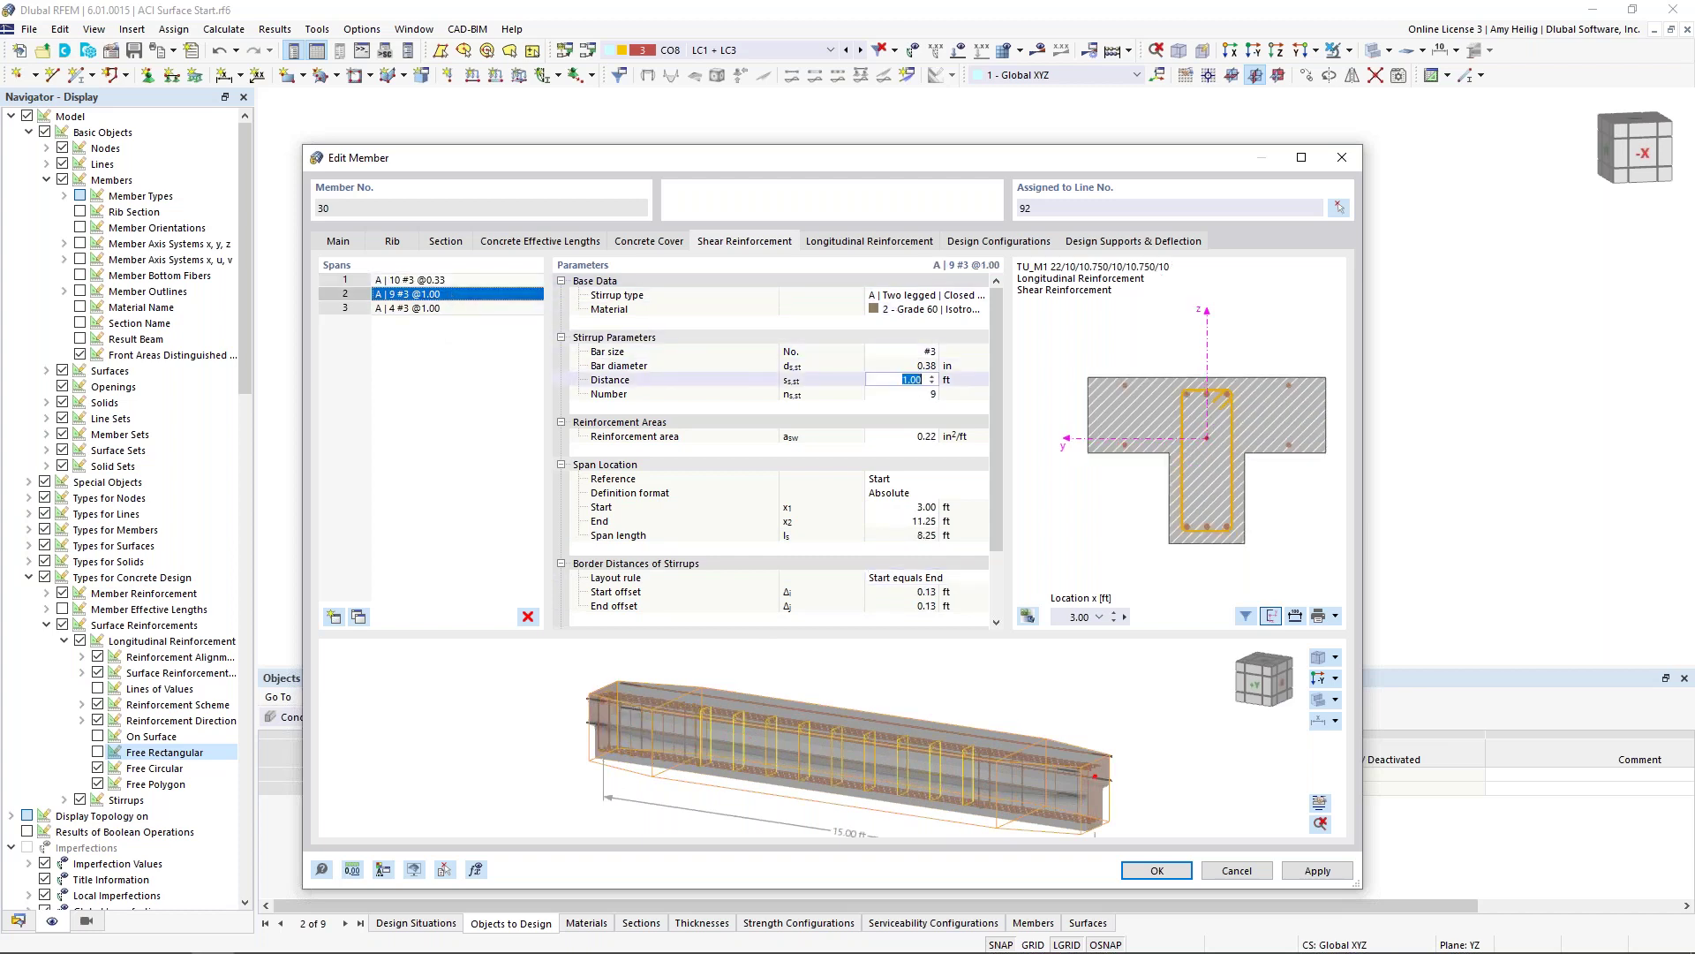
{"action": "type", "text": "0.5"}
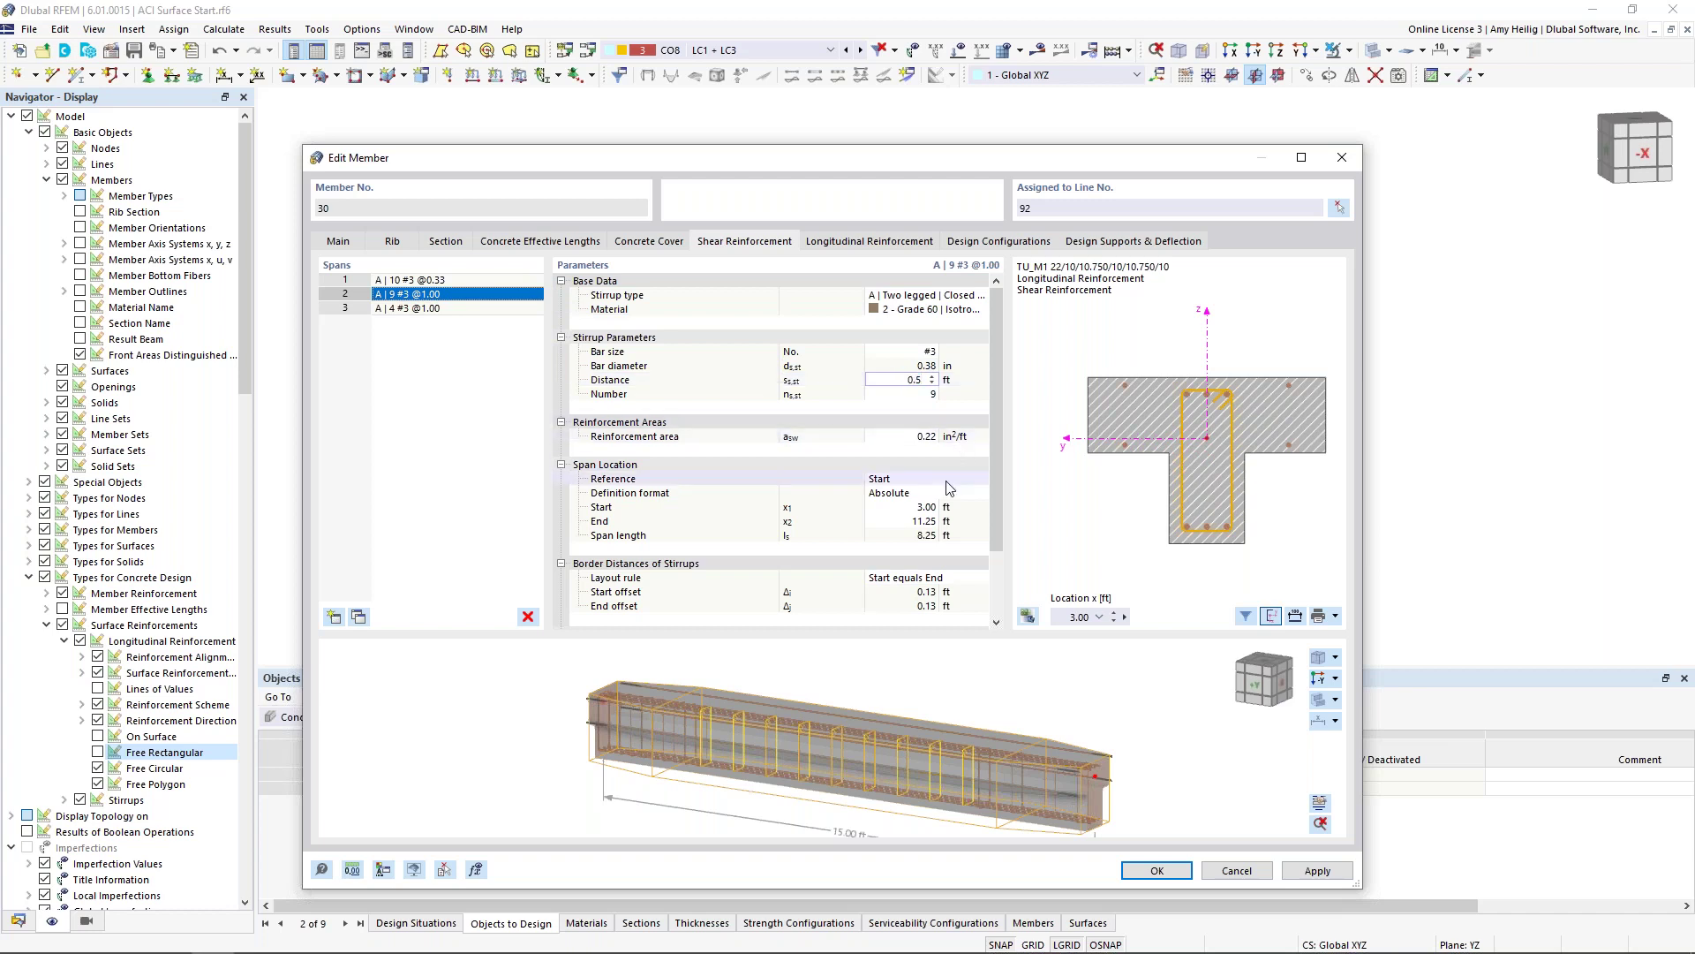
{"action": "left_click", "coordinate": [933, 521]}
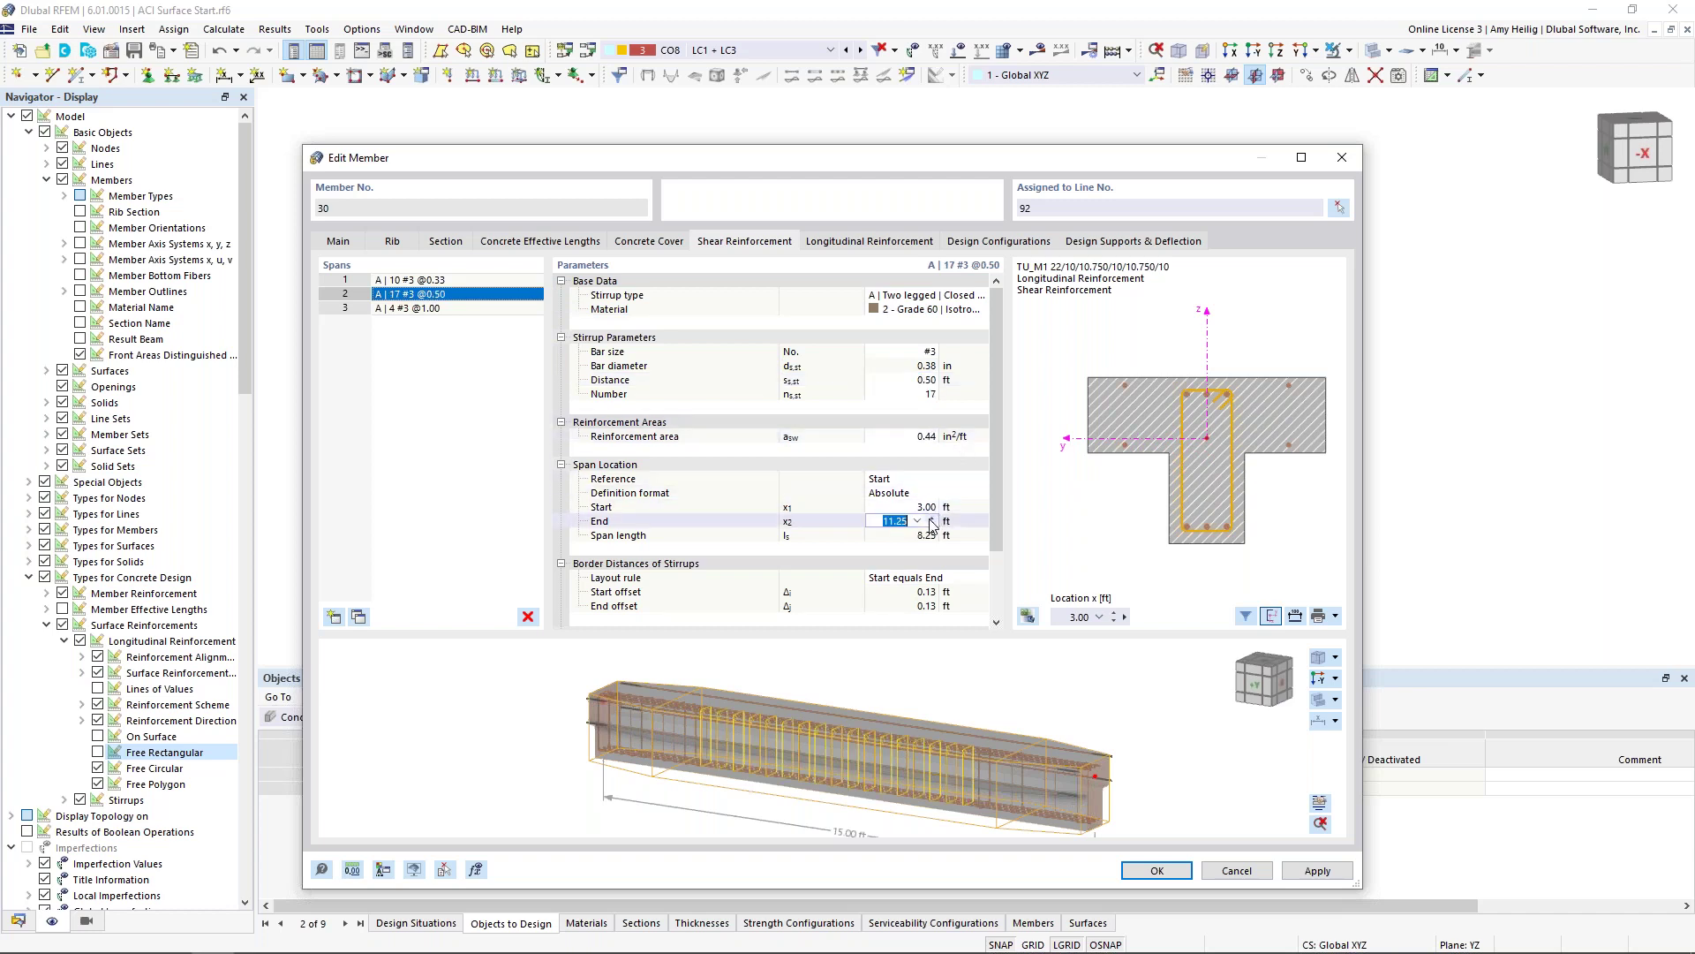
{"action": "type", "text": "12"}
{"action": "key", "text": "Return"}
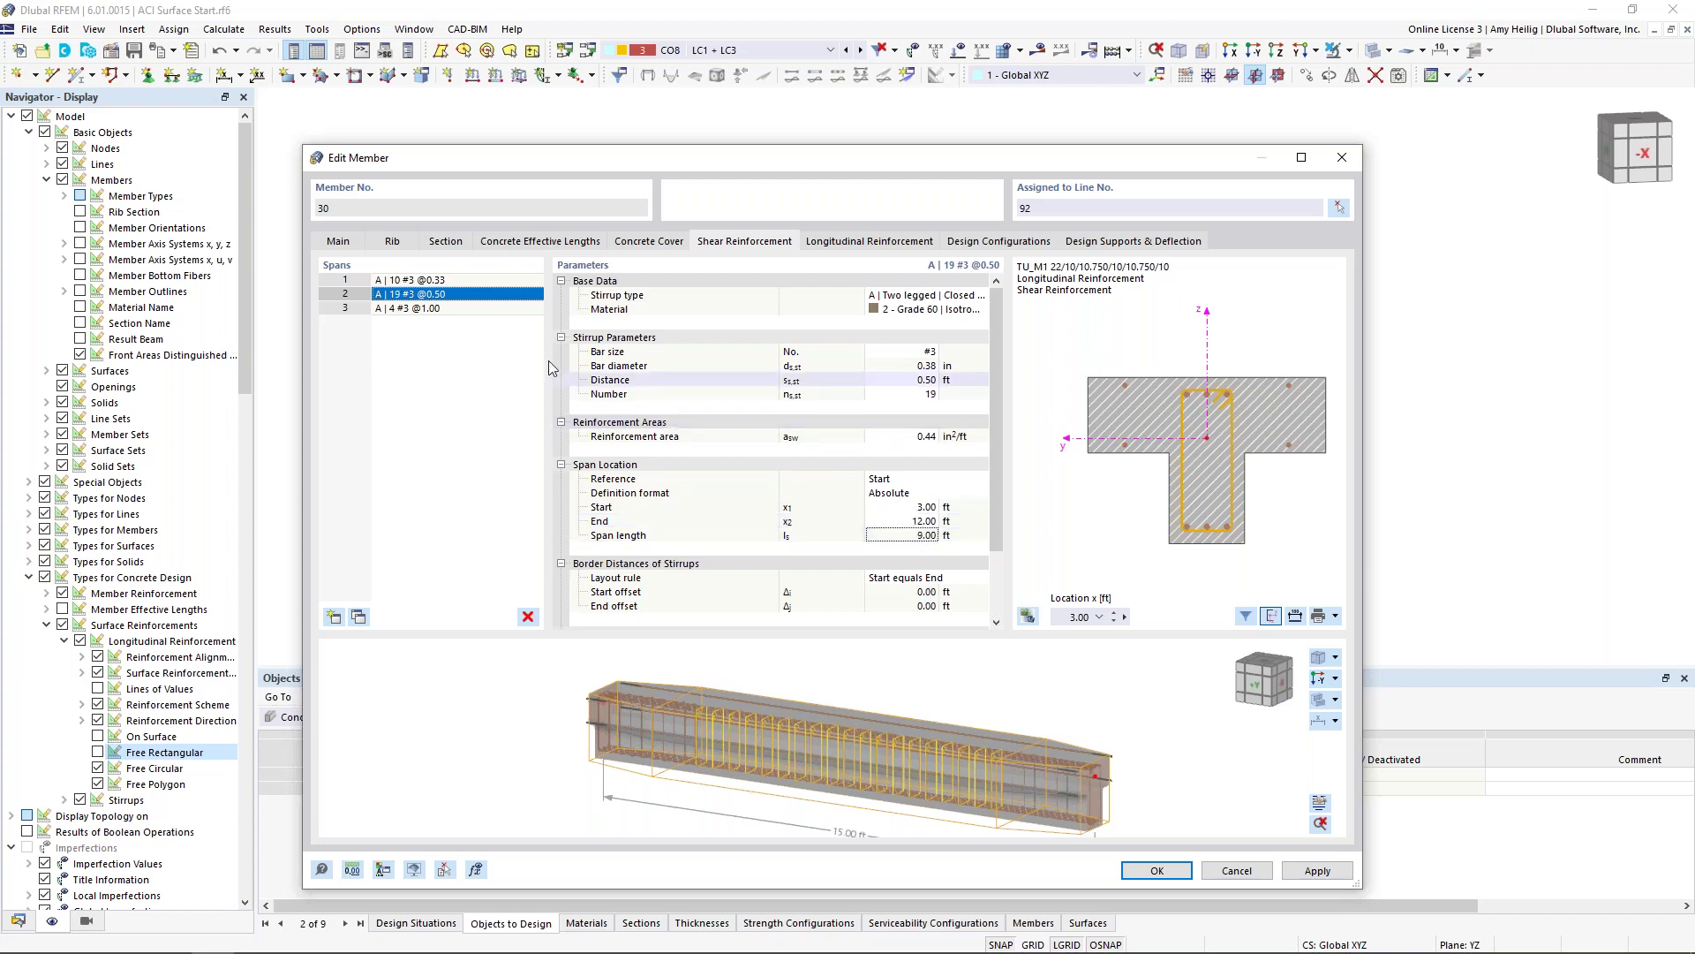
Step: Set the third stirrup span's spacing to 0.33 ft and check the stirrups in the preview
{"action": "left_click", "coordinate": [461, 308]}
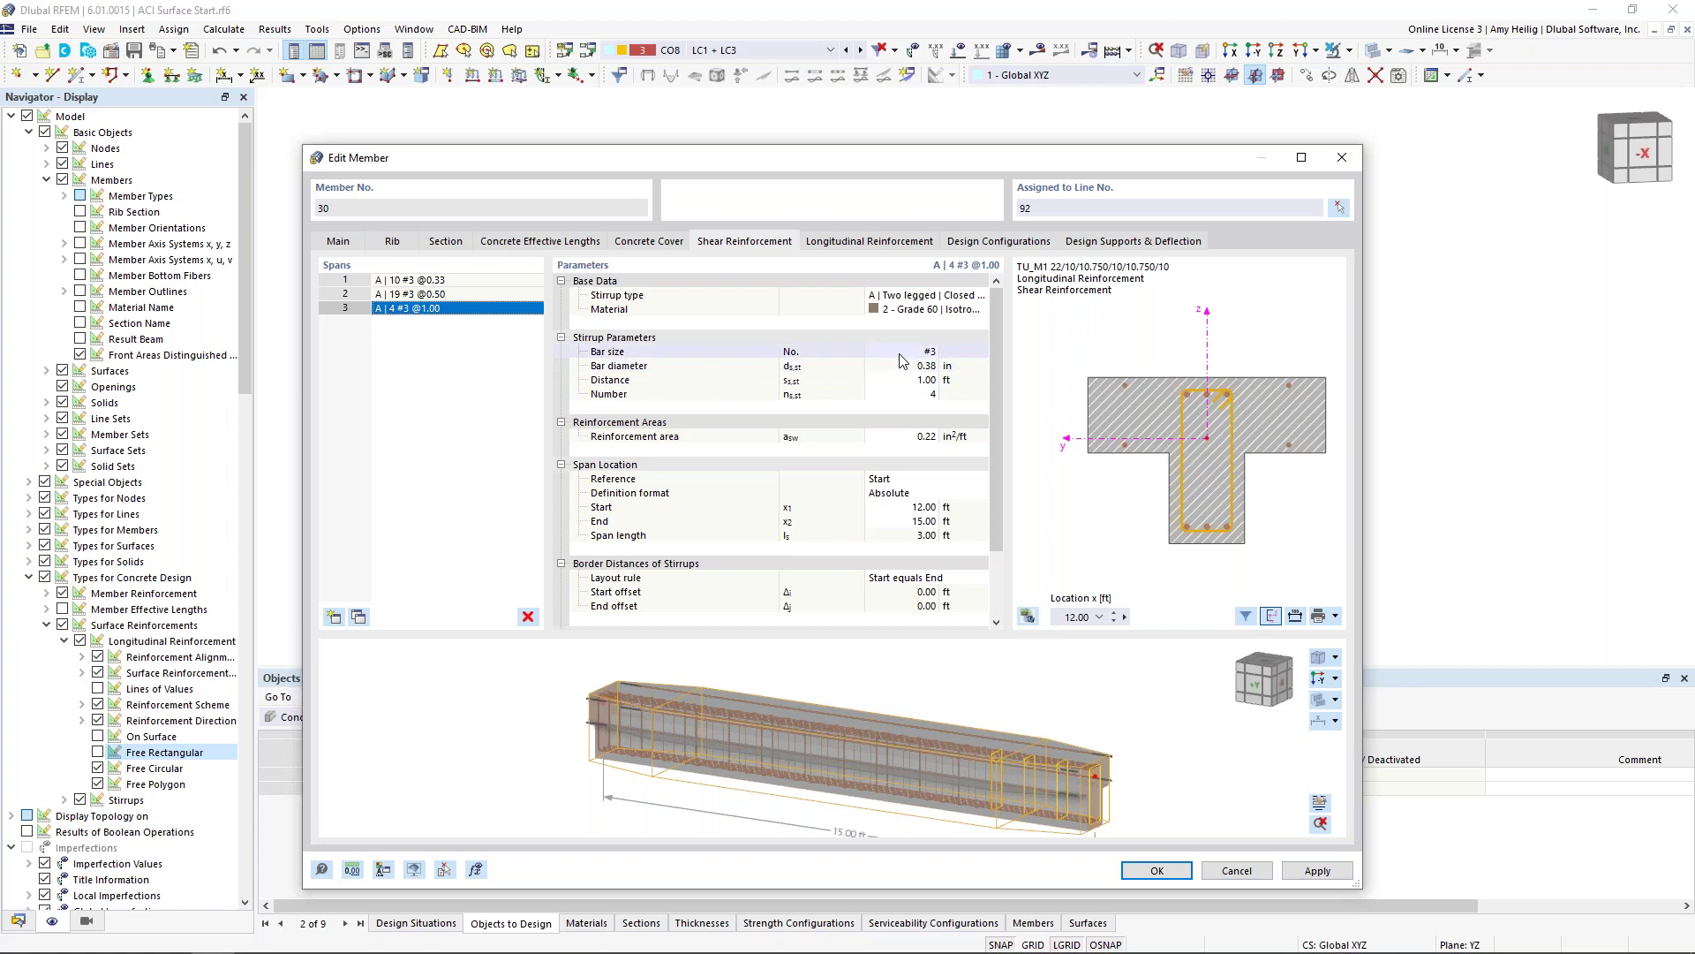
{"action": "double_click", "coordinate": [919, 379]}
{"action": "type", "text": "0.33"}
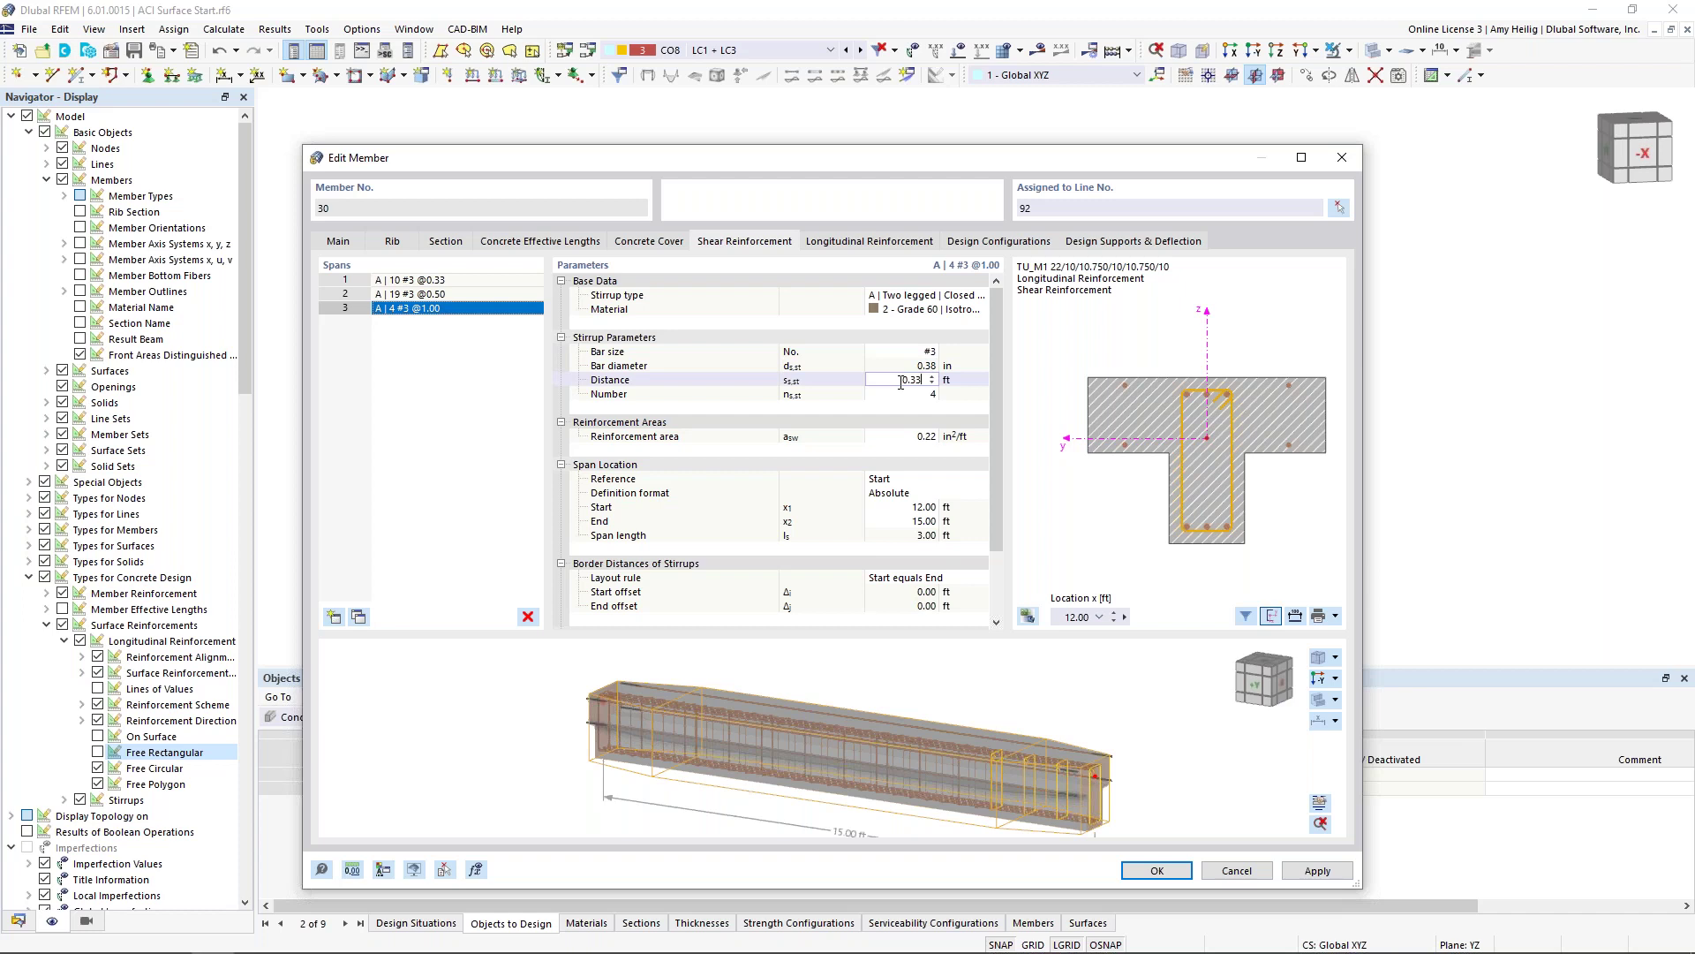
{"action": "left_click", "coordinate": [937, 510]}
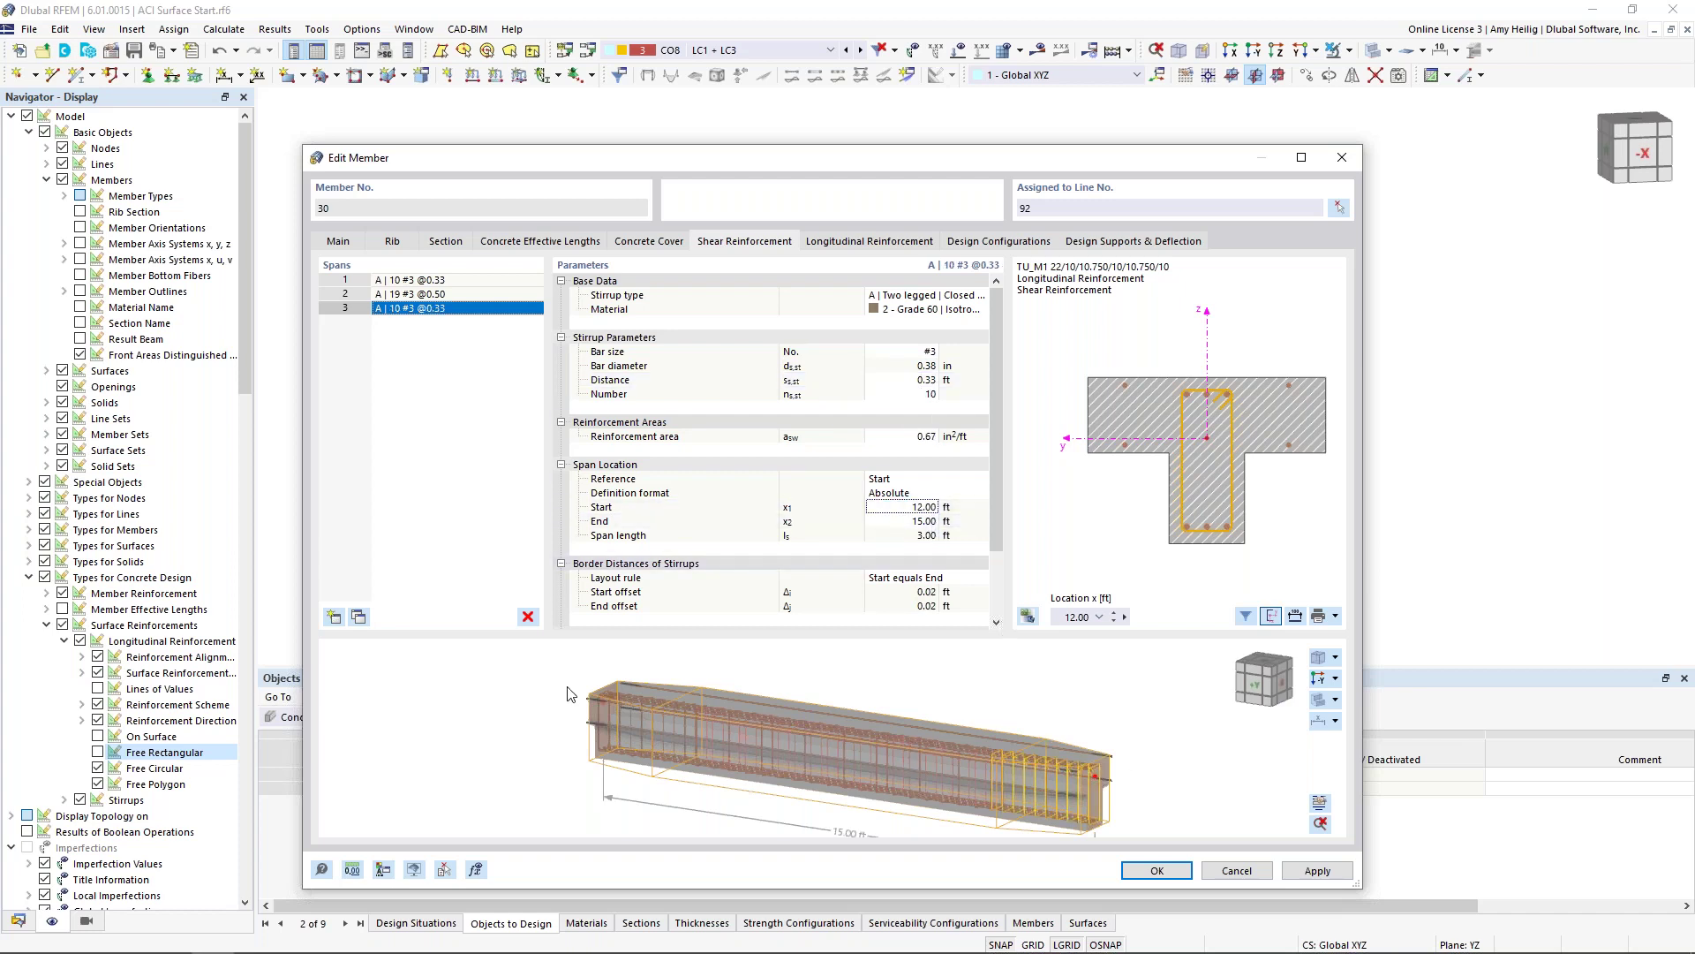
{"action": "mouse_move", "coordinate": [1021, 782]}
{"action": "middle_mouse_down"}
{"action": "mouse_move", "coordinate": [1145, 747]}
{"action": "mouse_move", "coordinate": [1024, 781]}
{"action": "middle_mouse_up"}
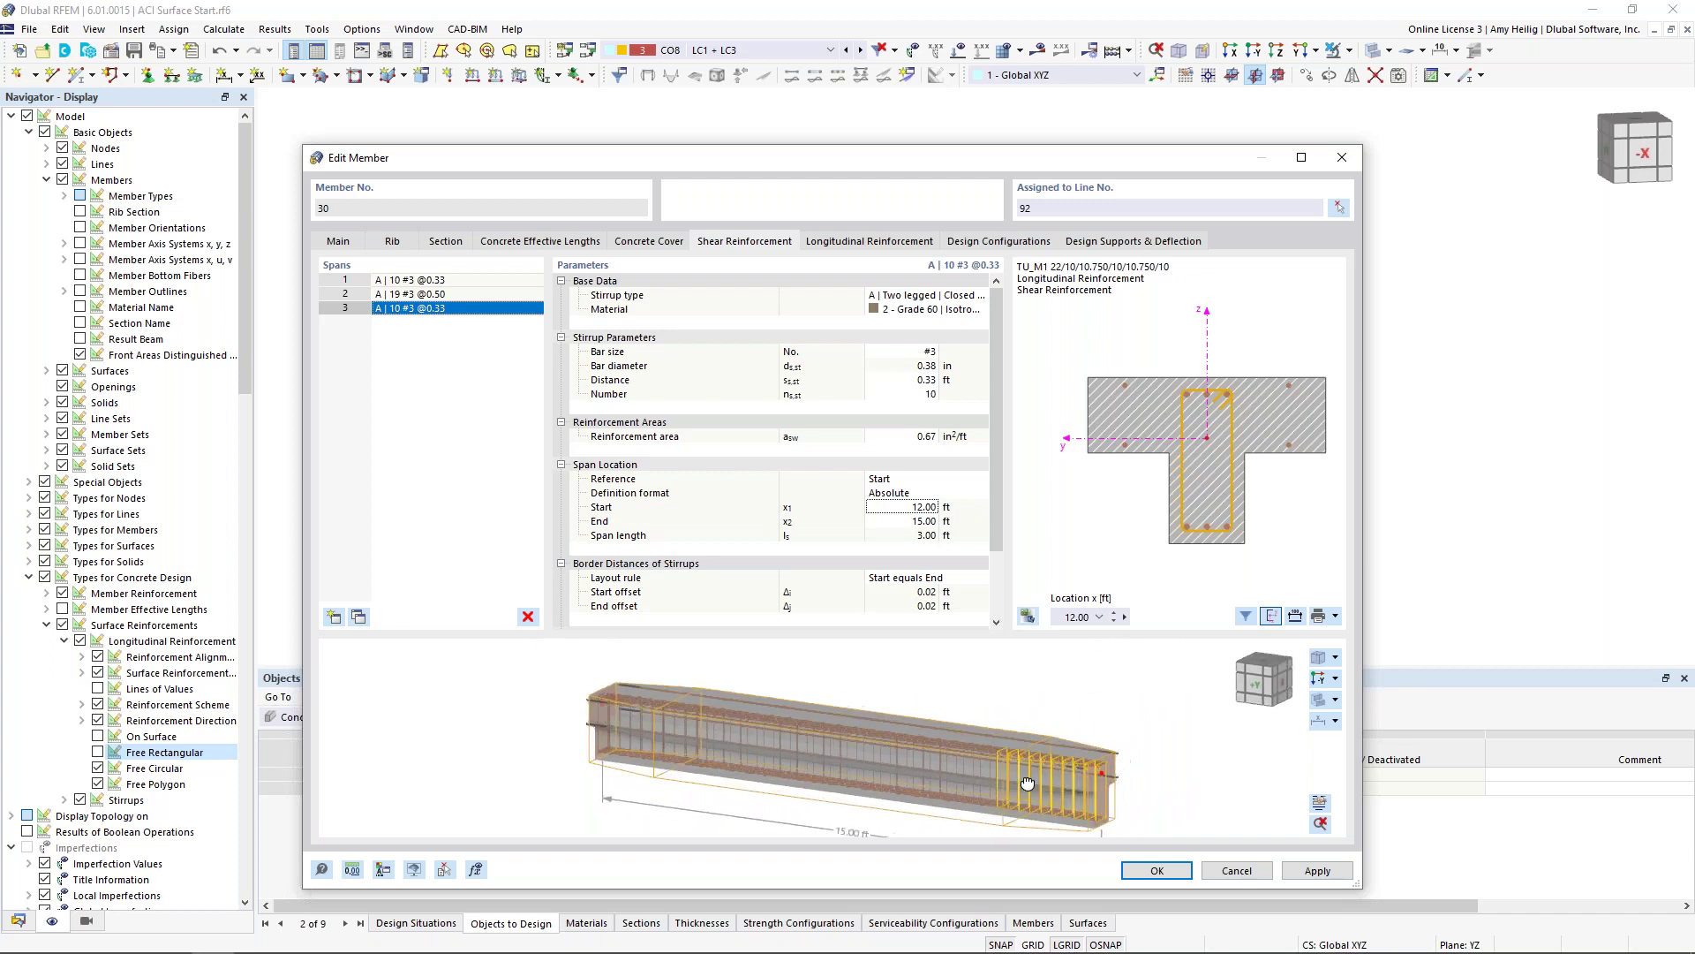
Step: Inspect the rib's longitudinal reinforcement in cross-section up to x = 4 ft and hide the surface reinforcement items
{"action": "left_click", "coordinate": [842, 244]}
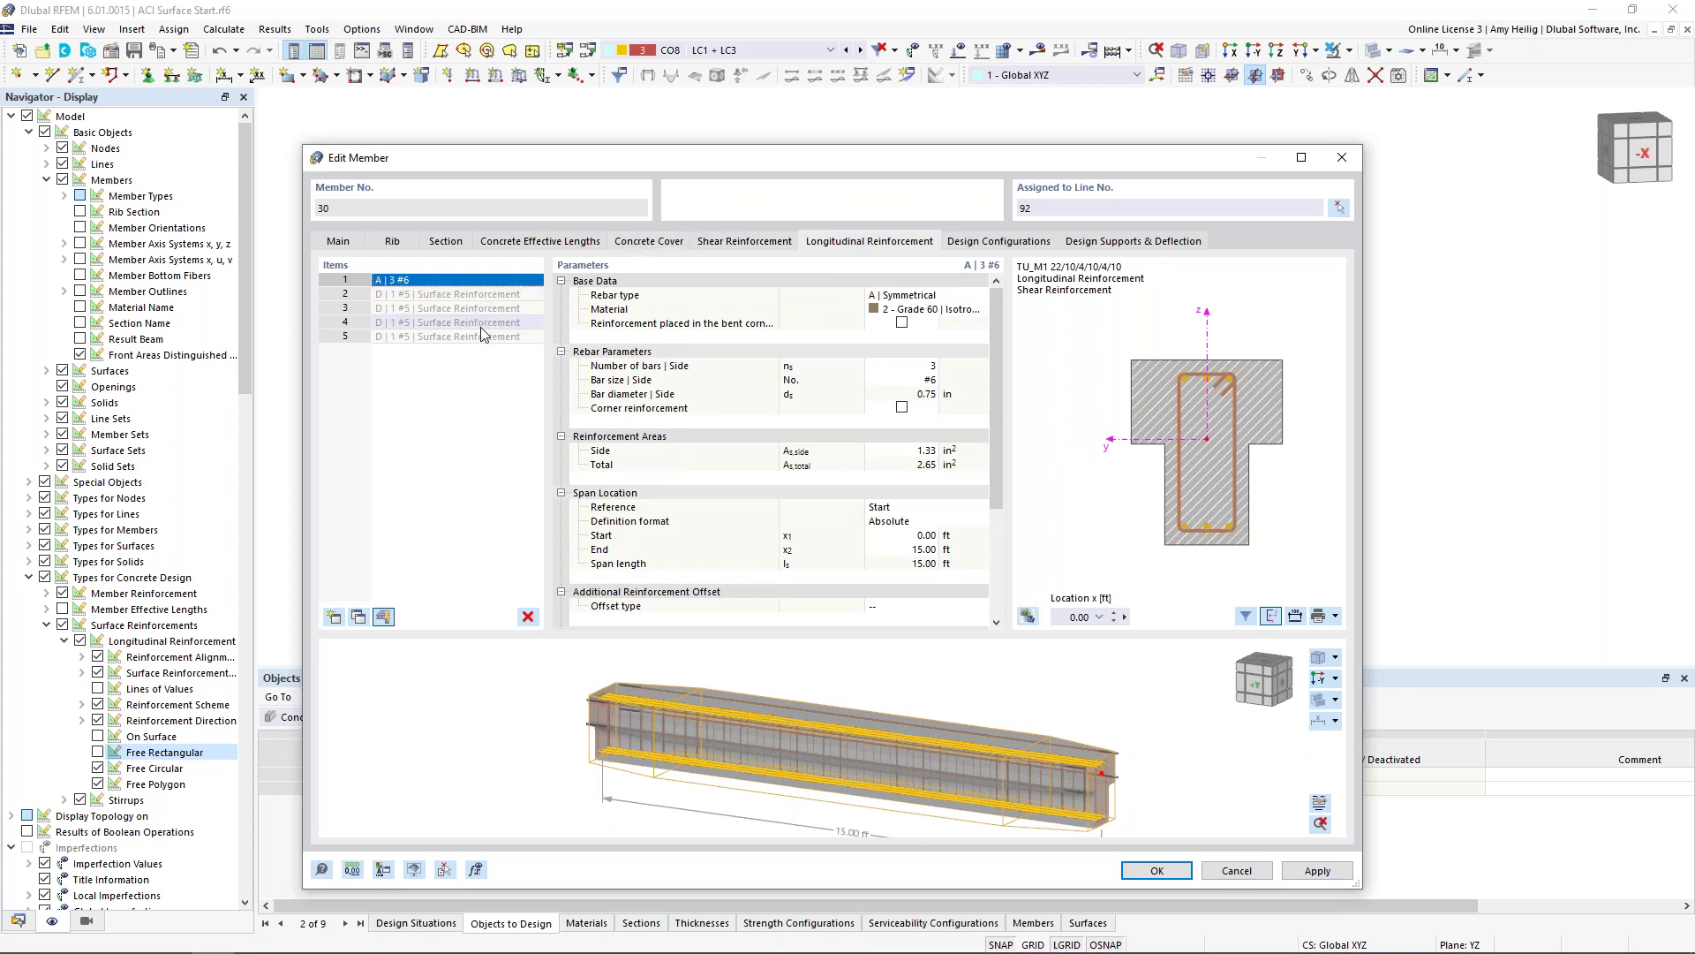
{"action": "left_click", "coordinate": [1114, 613]}
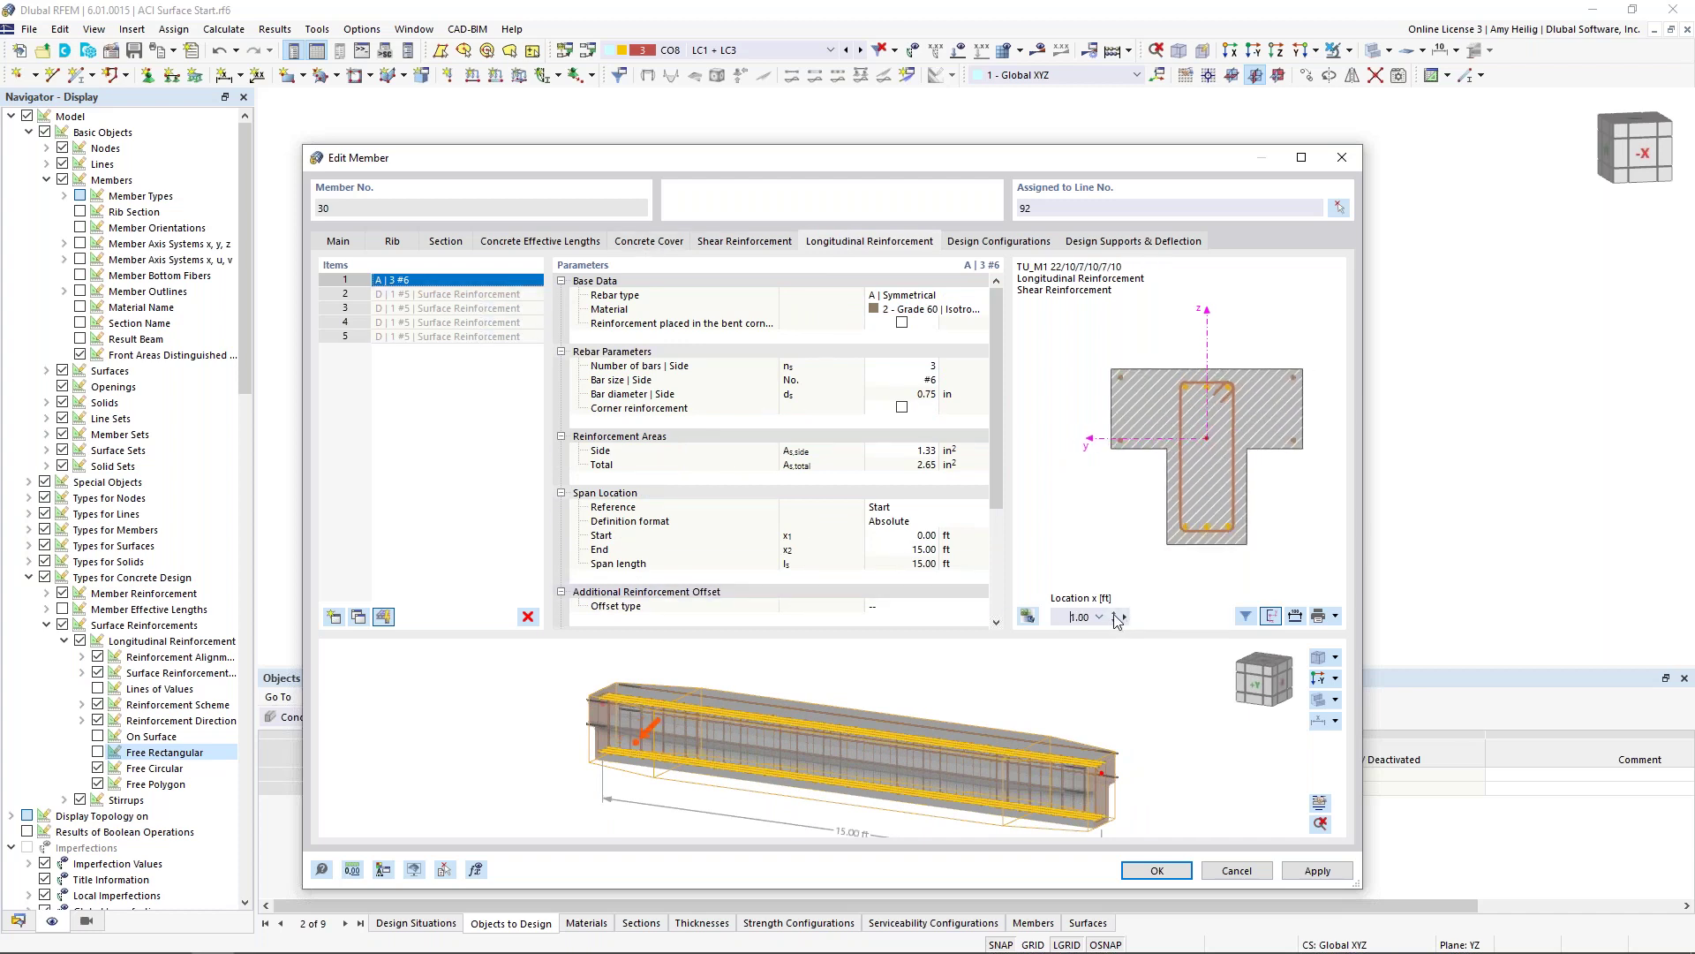
{"action": "left_click", "coordinate": [1115, 613]}
{"action": "left_click", "coordinate": [1114, 612]}
{"action": "left_click", "coordinate": [1115, 613]}
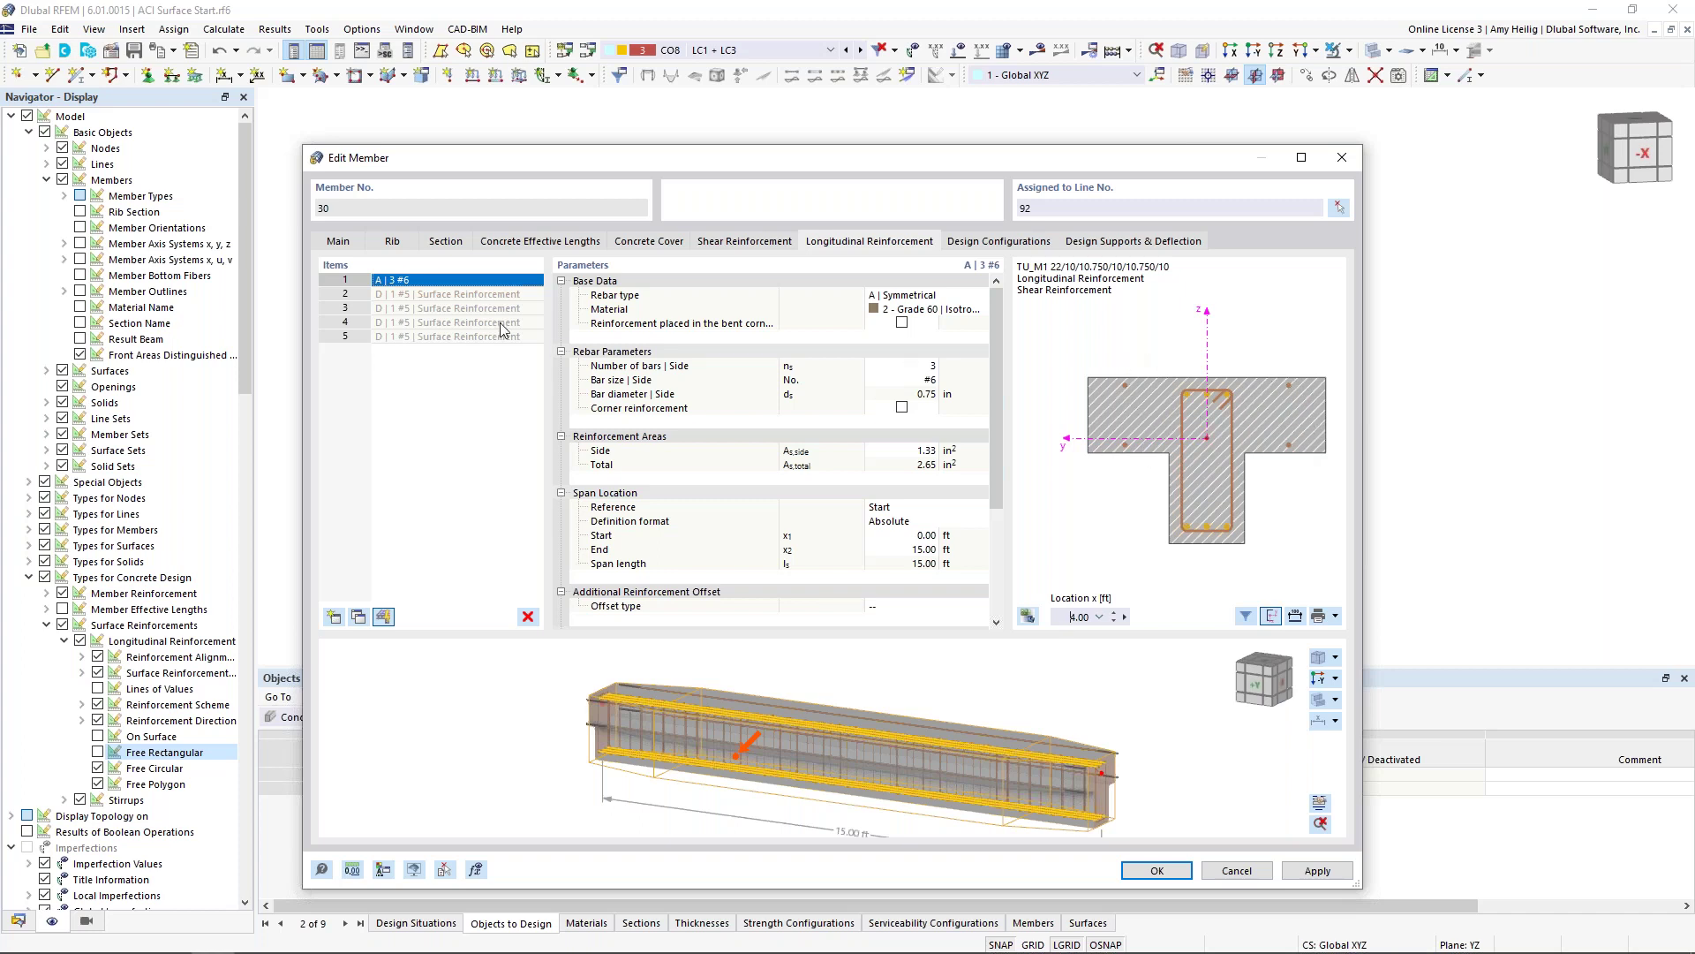
{"action": "left_click", "coordinate": [383, 616]}
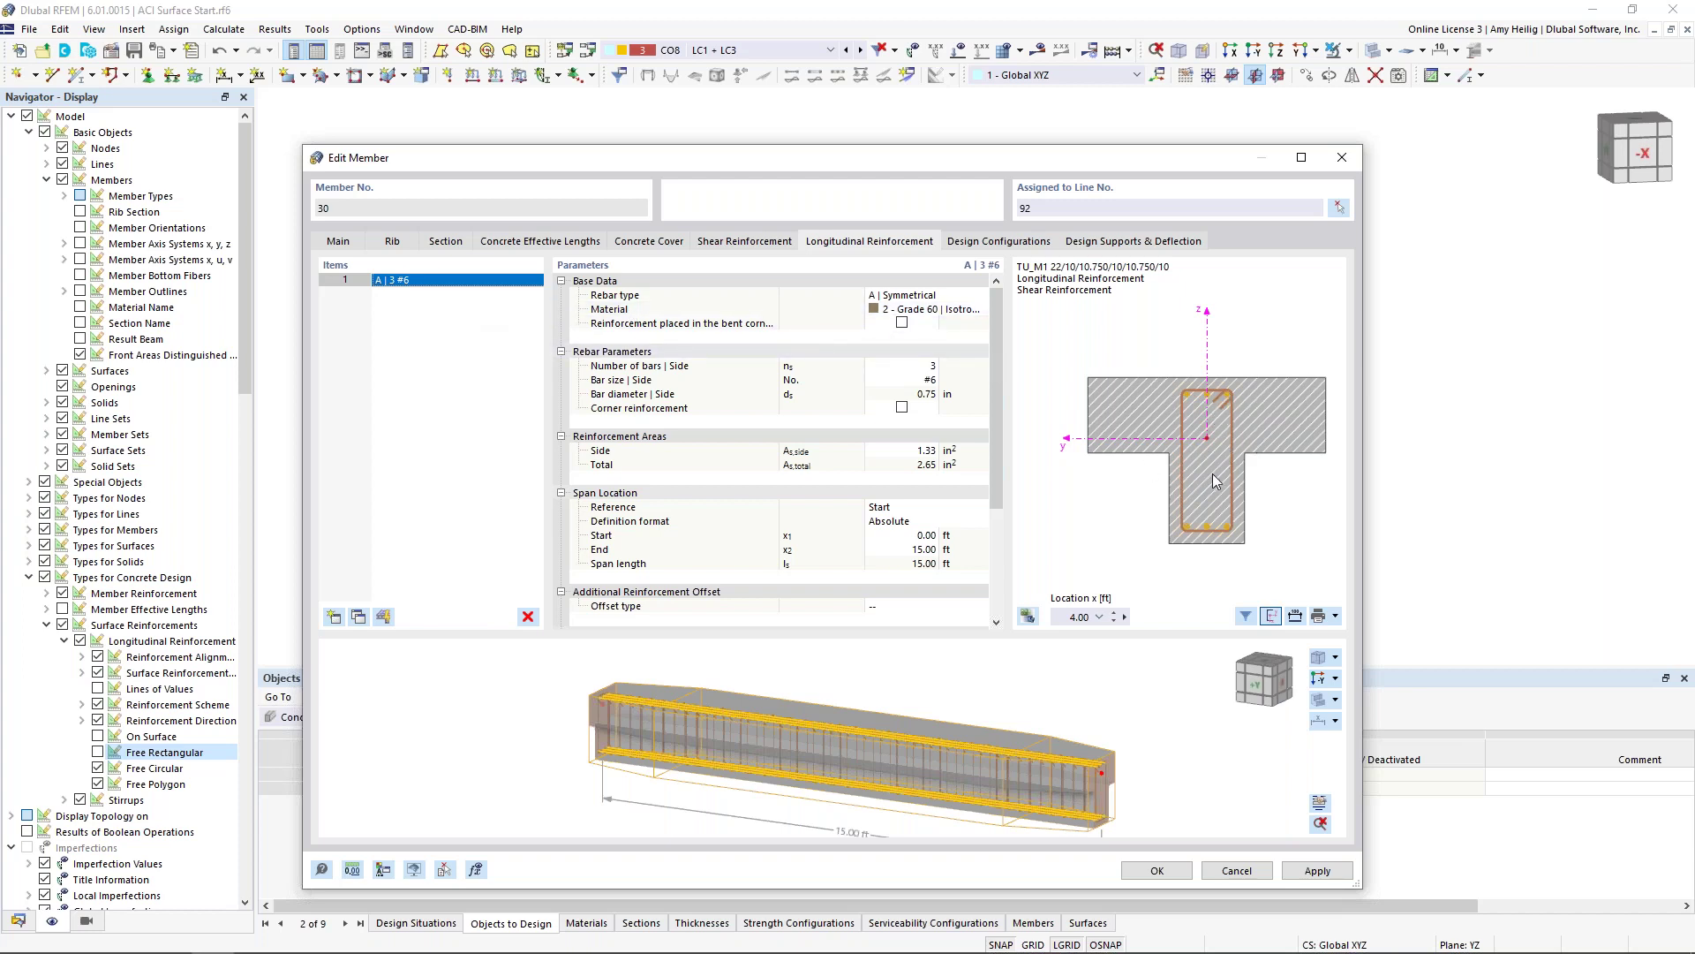
{"action": "left_click", "coordinate": [952, 301]}
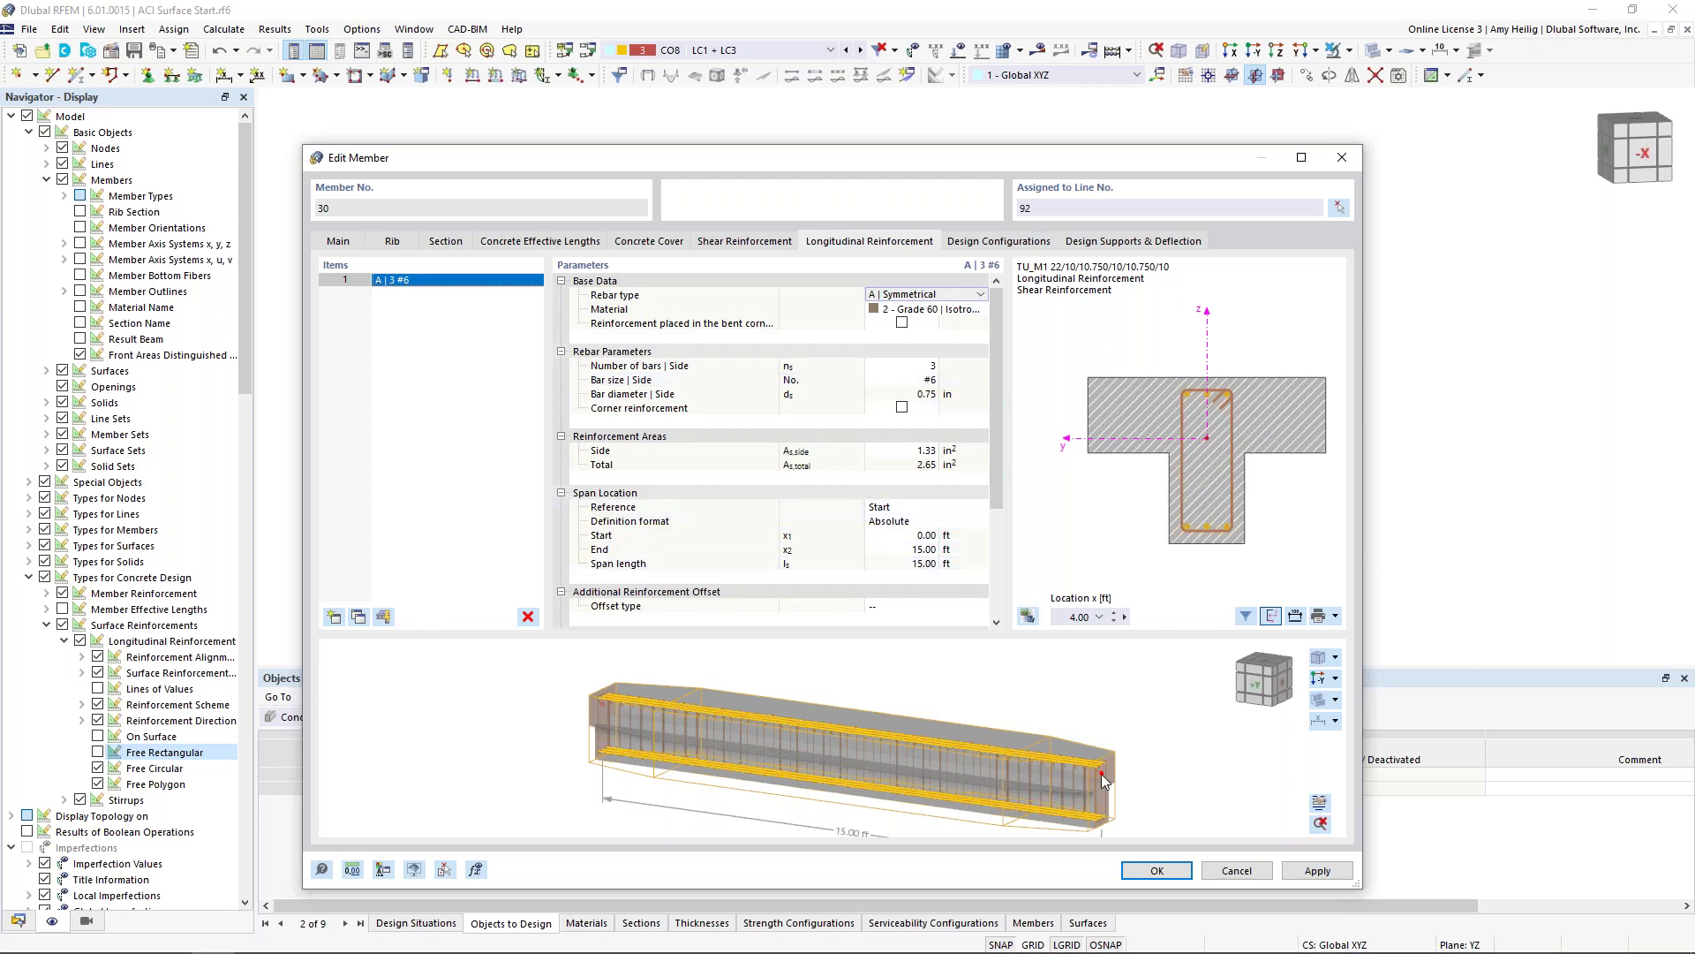
Step: Add a second longitudinal reinforcement item of rebar type D | Line with four #5 bars
{"action": "left_click", "coordinate": [334, 618]}
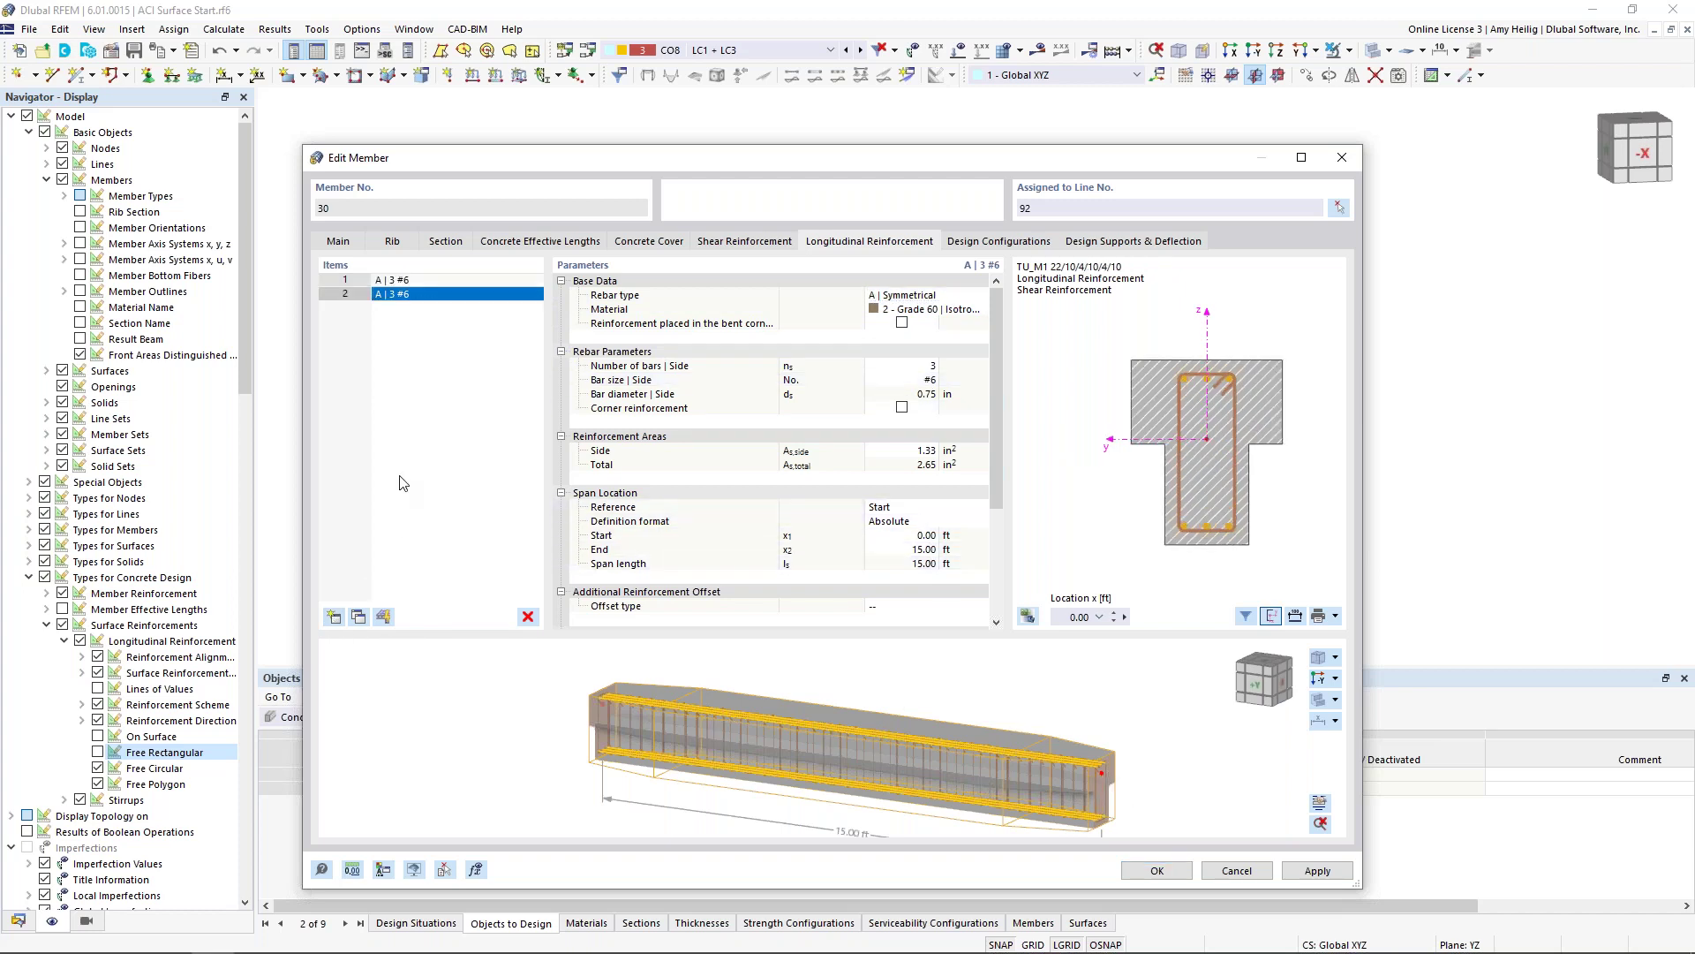
{"action": "left_click", "coordinate": [974, 295]}
{"action": "left_click", "coordinate": [980, 295]}
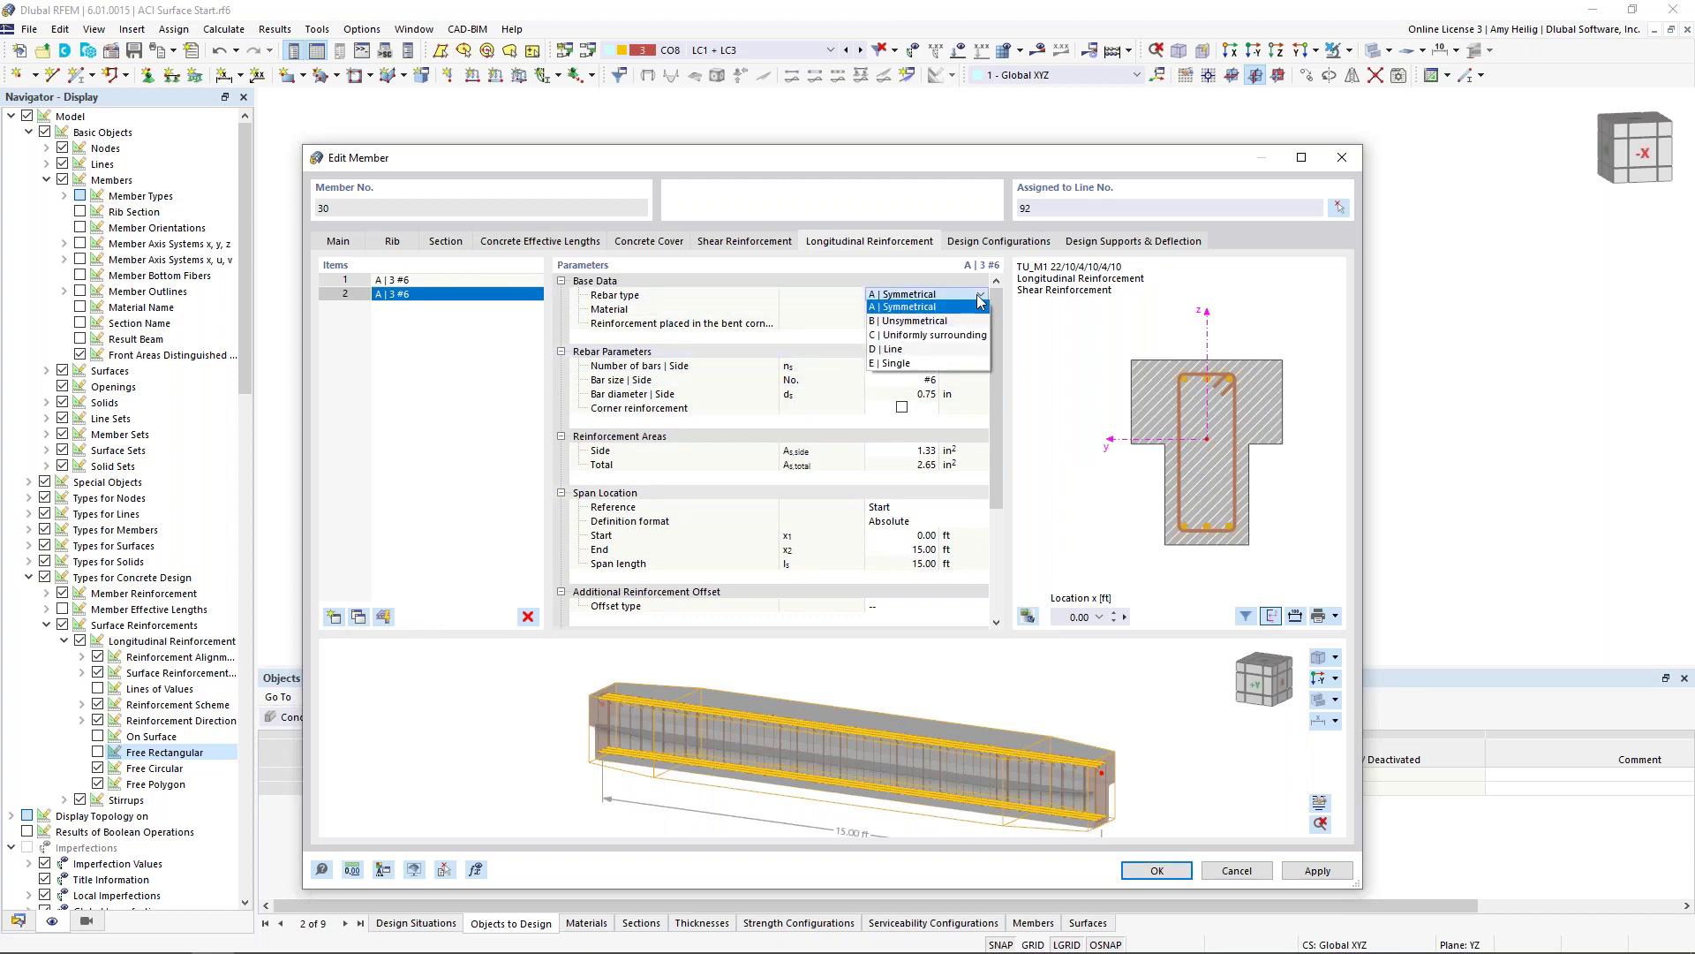
{"action": "left_click", "coordinate": [956, 350]}
{"action": "left_click", "coordinate": [927, 352]}
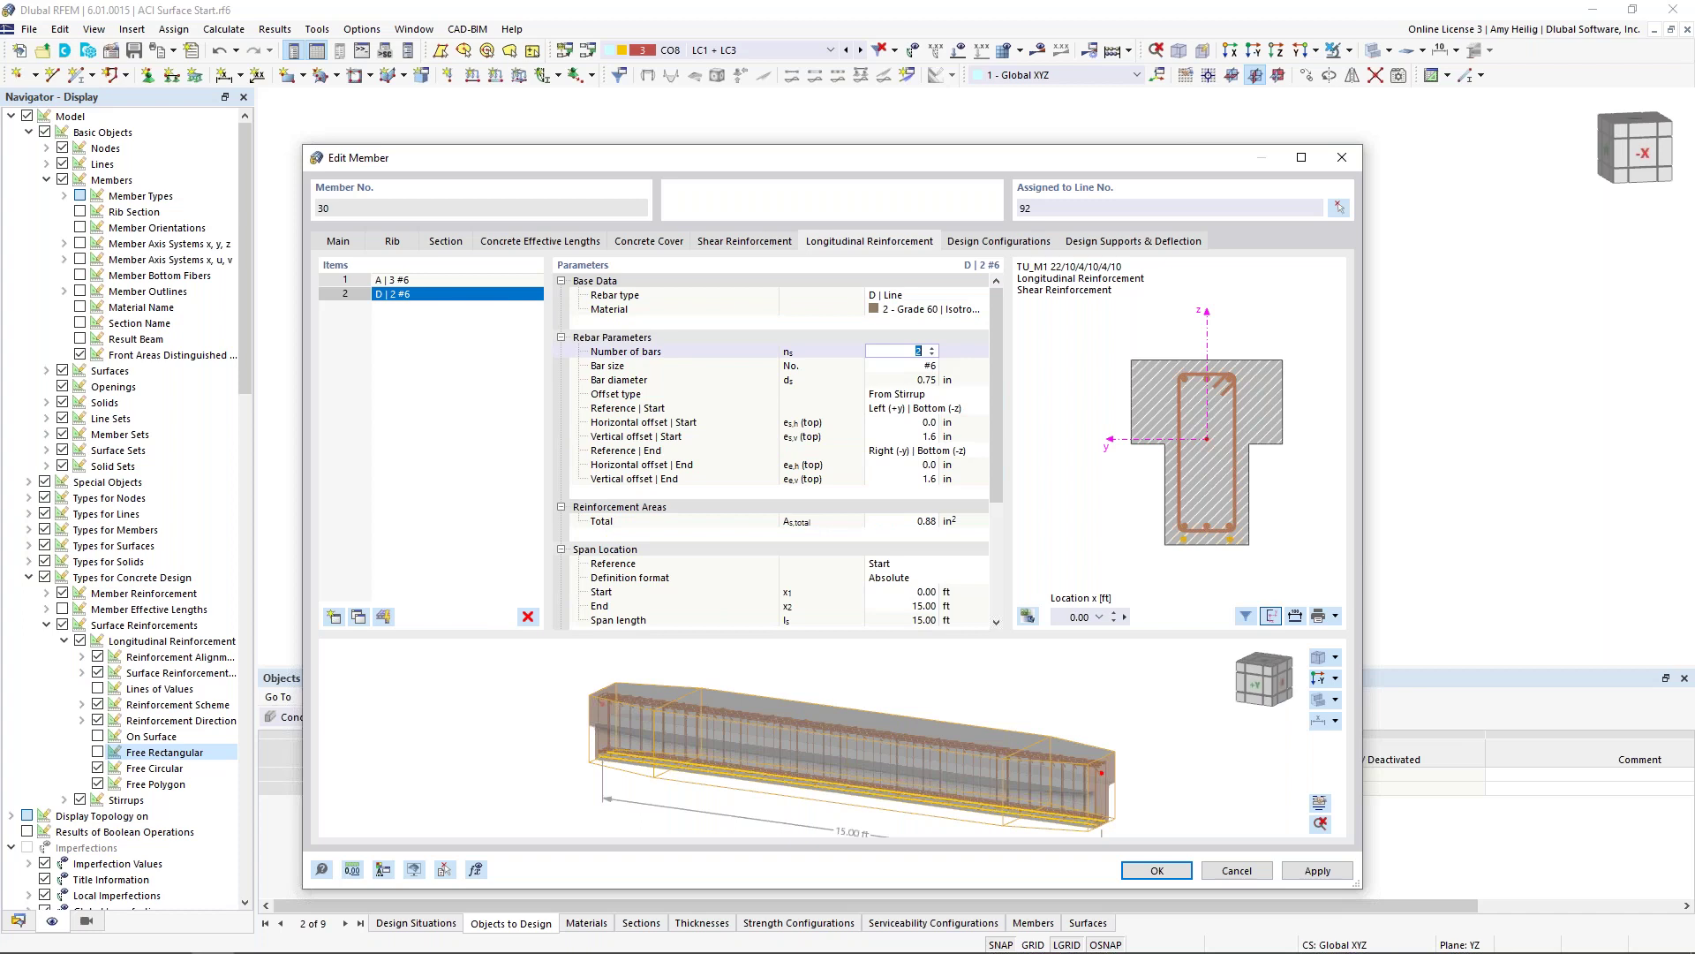
{"action": "left_click", "coordinate": [932, 348]}
{"action": "left_click", "coordinate": [927, 366]}
{"action": "left_click", "coordinate": [931, 365]}
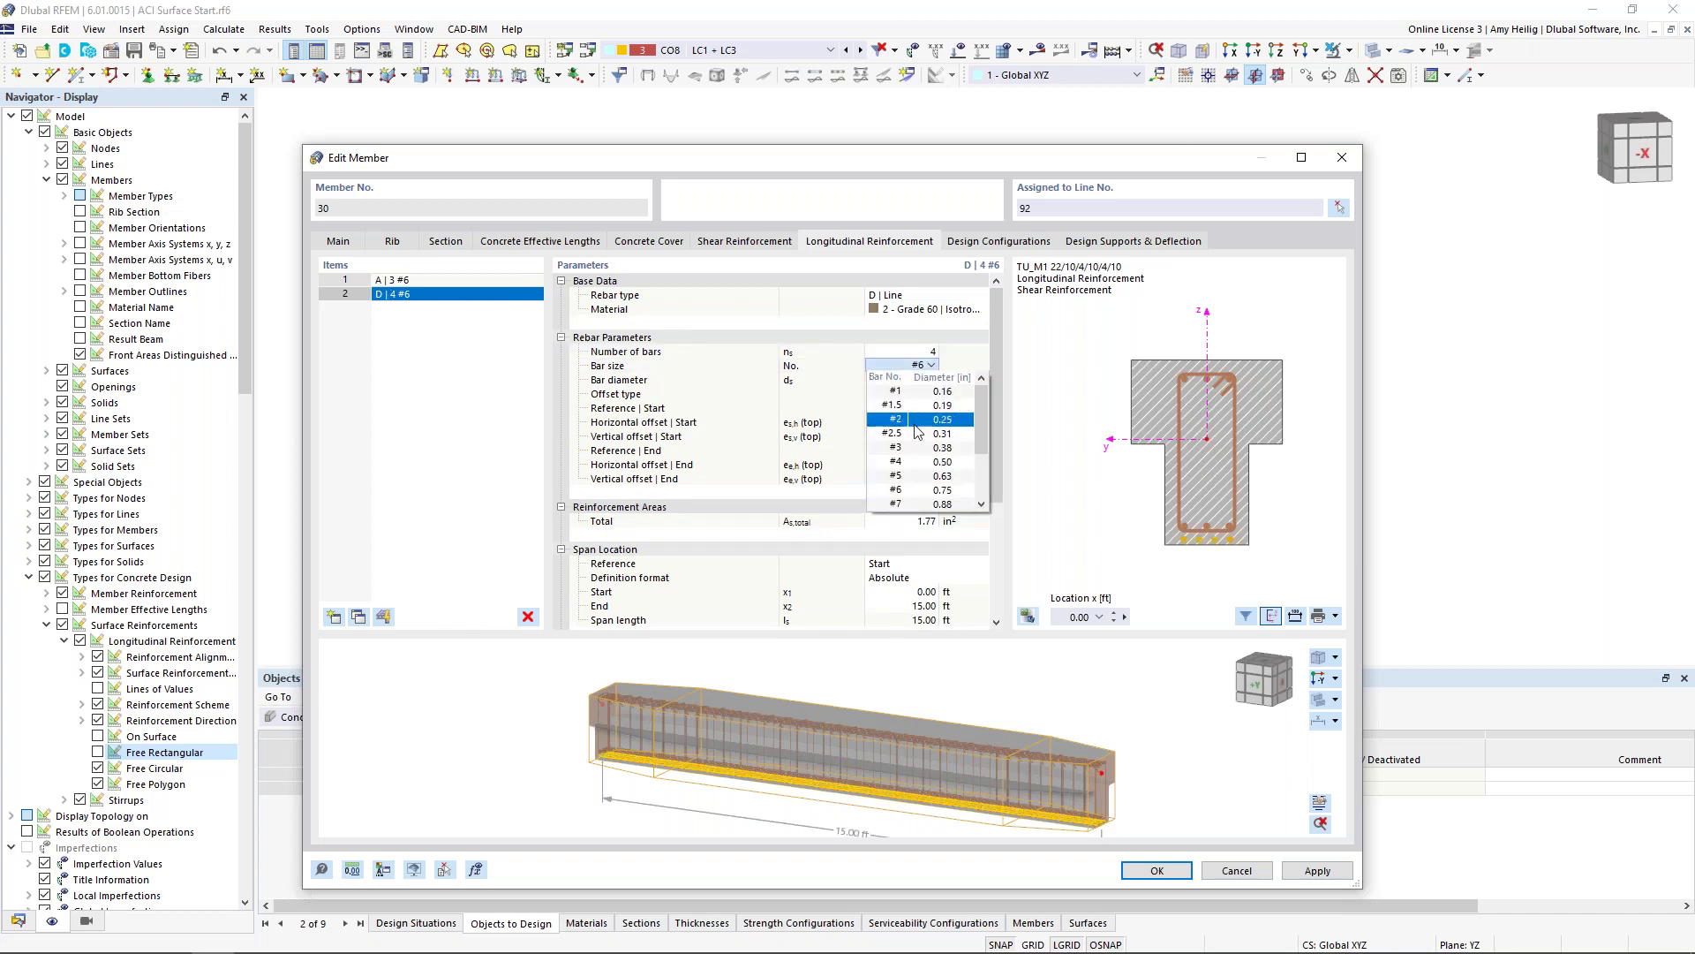
{"action": "left_click", "coordinate": [915, 477]}
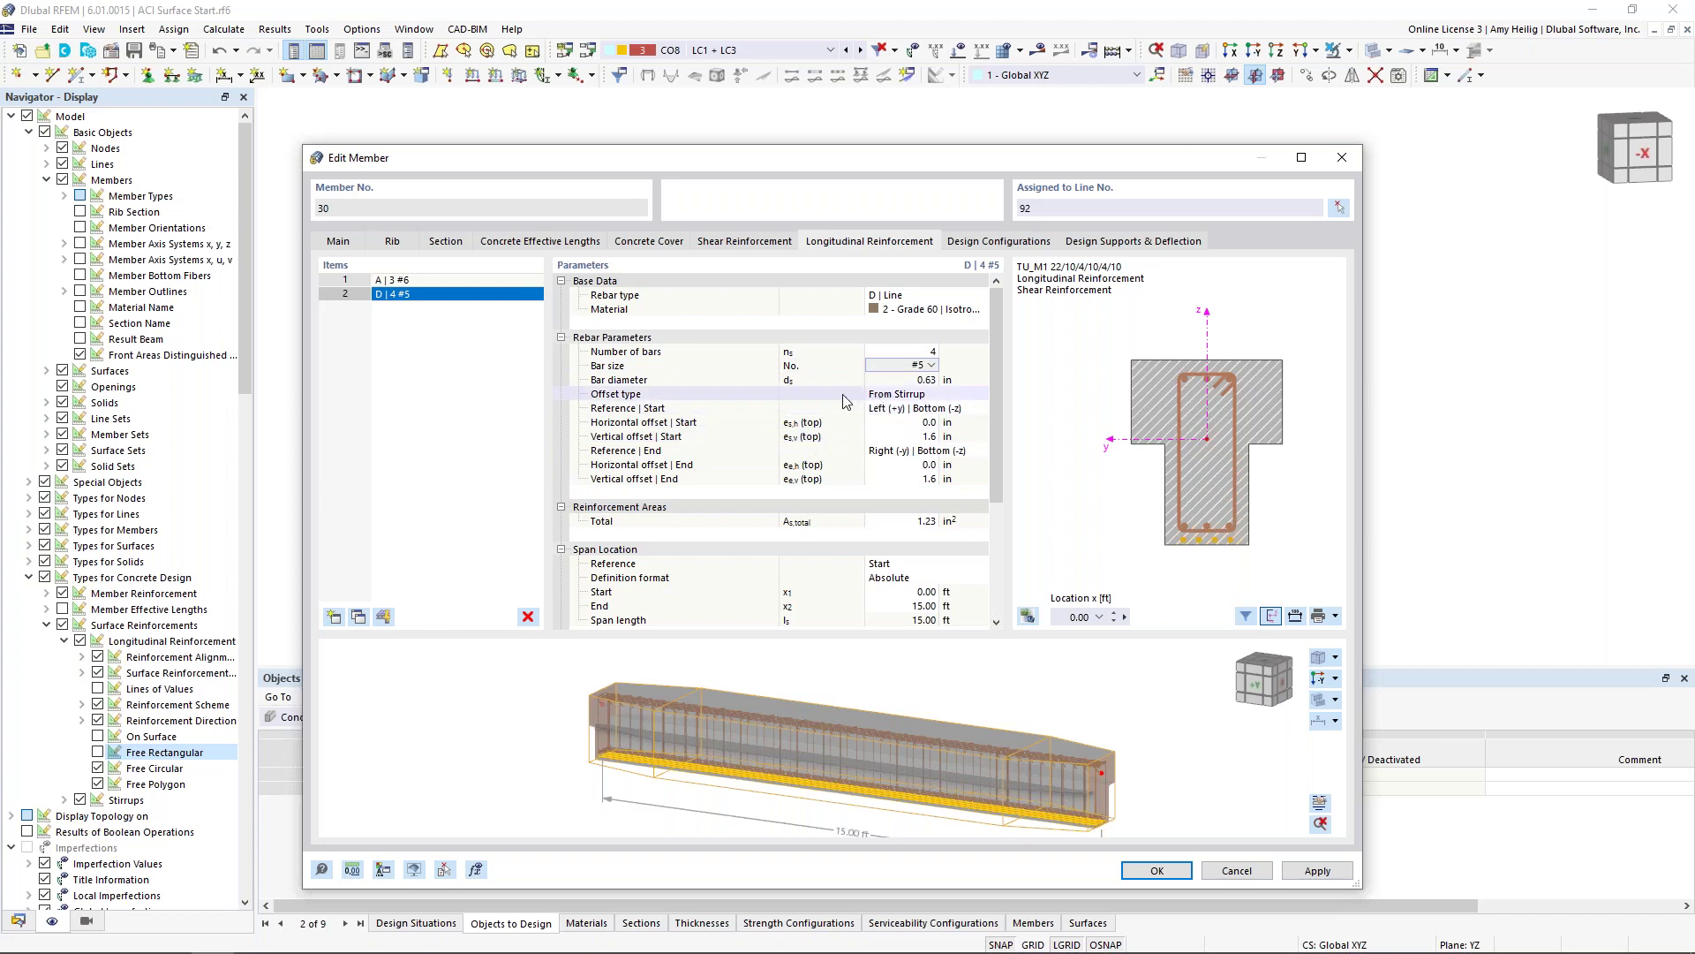
Step: Set the bar line's start reference to Left (+y) | Top (+z) with a -1 in horizontal and 0 in vertical offset
{"action": "left_click", "coordinate": [912, 409]}
{"action": "left_click", "coordinate": [984, 407]}
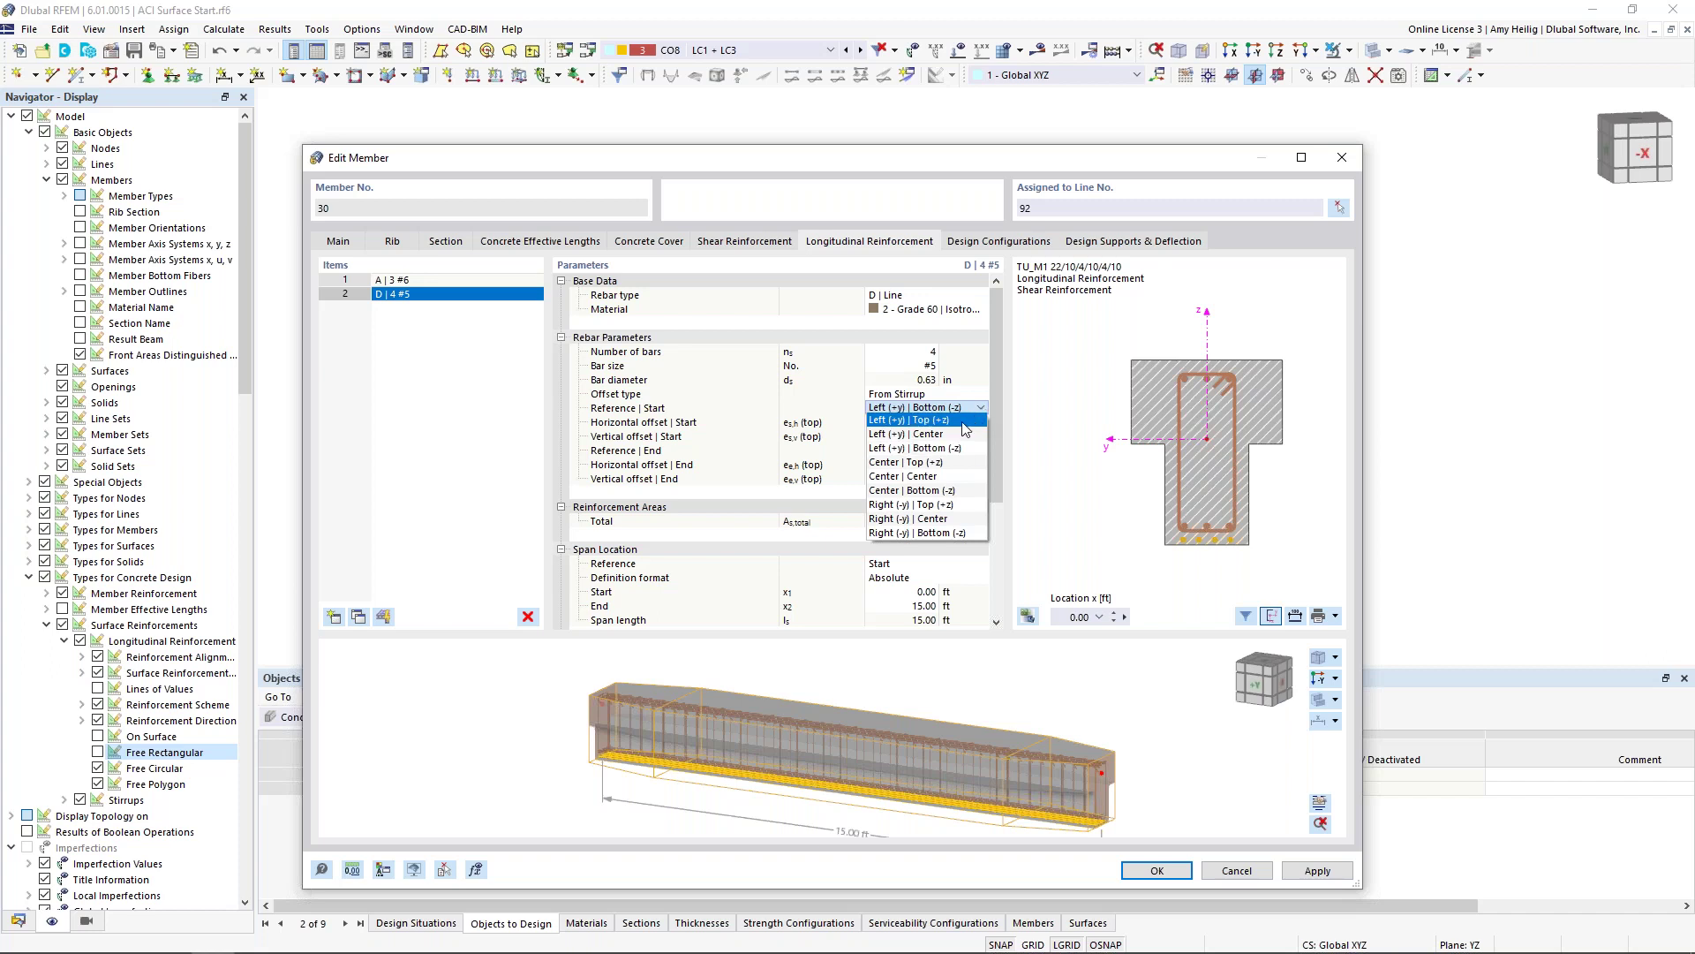
{"action": "left_click", "coordinate": [965, 429]}
{"action": "key", "text": "Tab"}
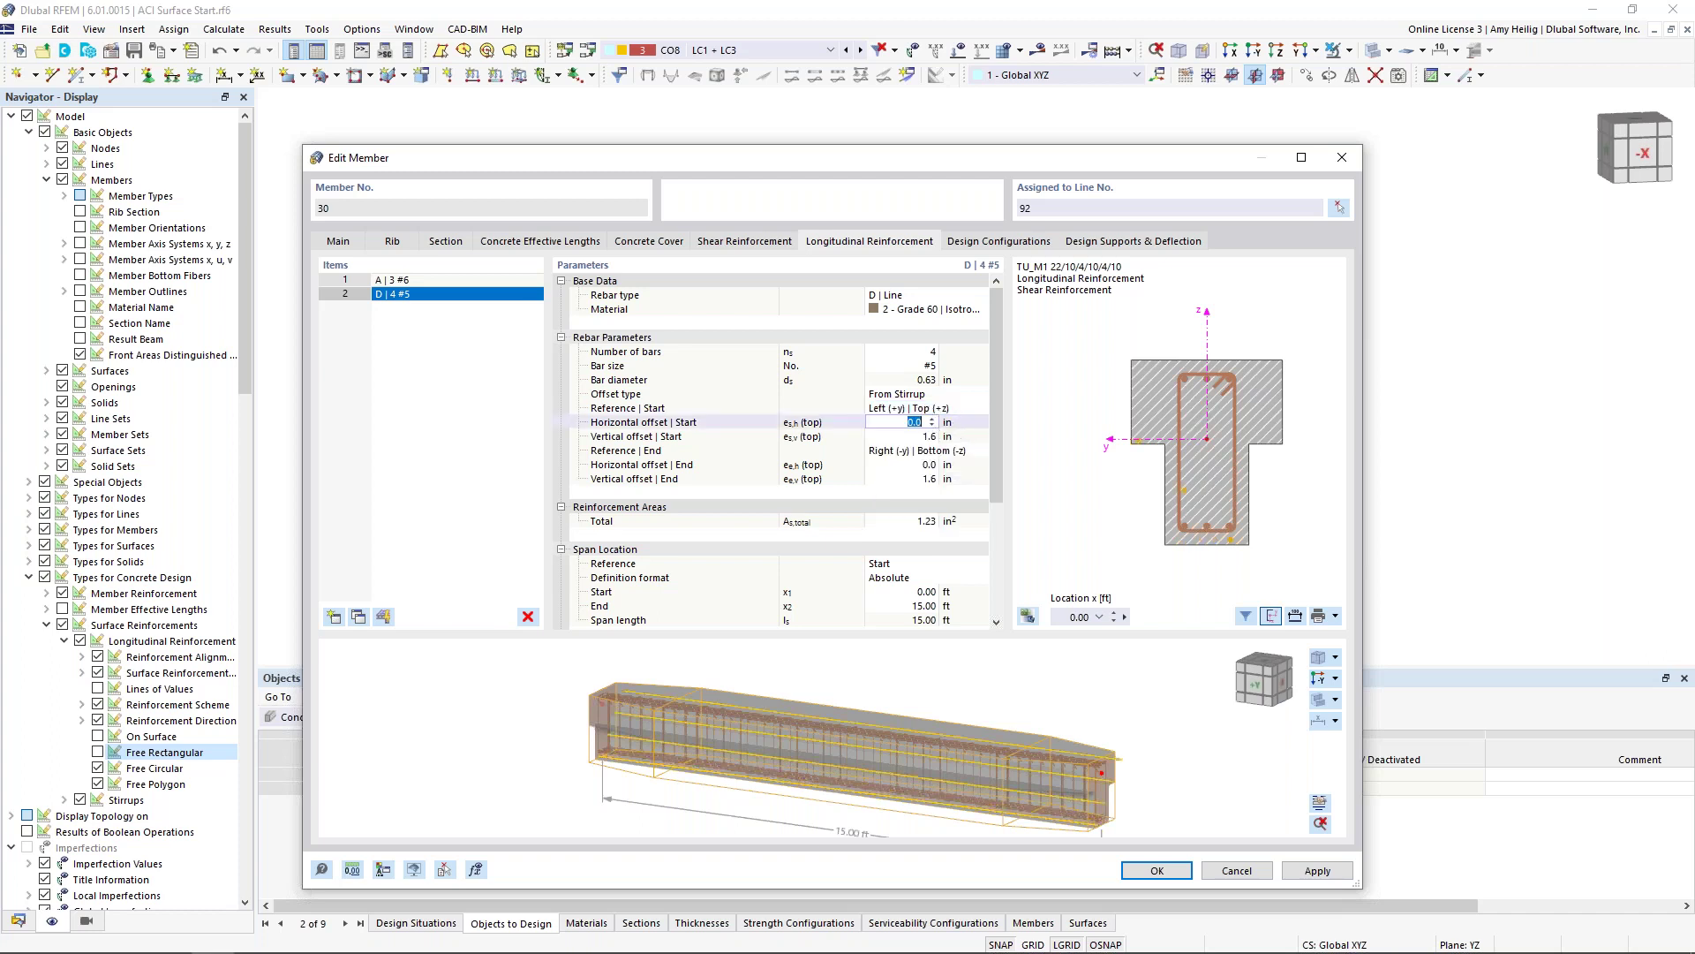
{"action": "type", "text": "-1"}
{"action": "key", "text": "Tab"}
{"action": "type", "text": "0"}
{"action": "key", "text": "Tab"}
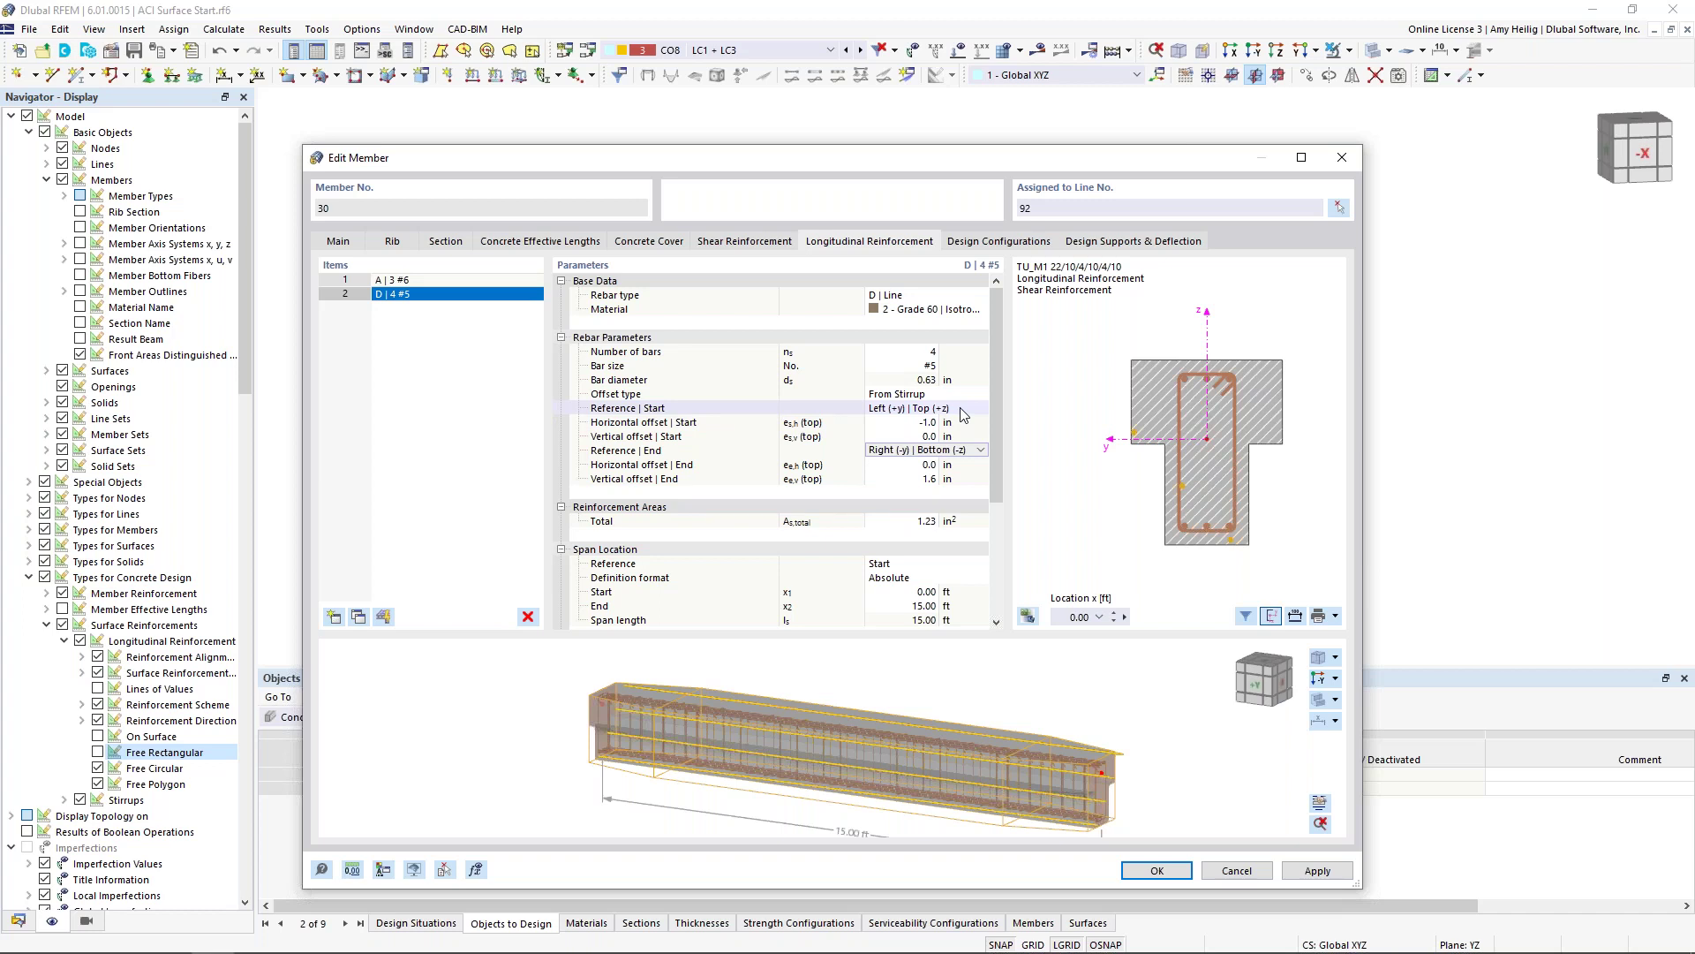
Step: Set the bar line's end reference to Right (-y) | Top (+z) with 1.0 in horizontal and 0.0 in vertical offset, and check the section at x = 4 ft
{"action": "left_click", "coordinate": [947, 452]}
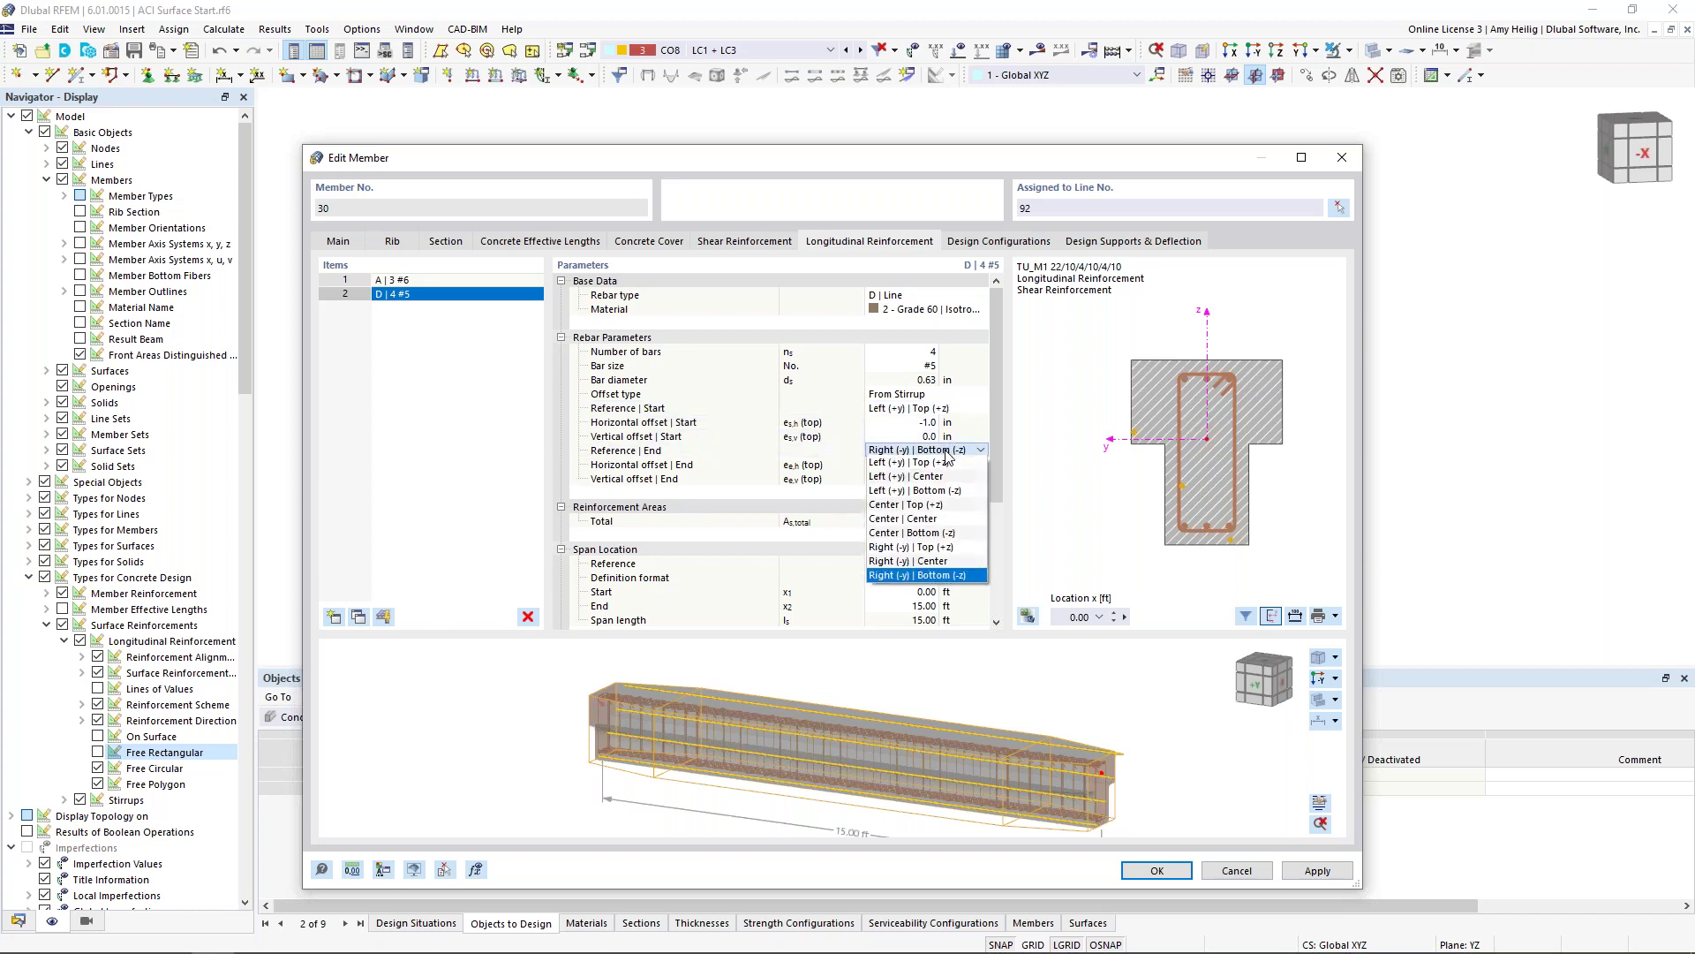
{"action": "left_click", "coordinate": [927, 547]}
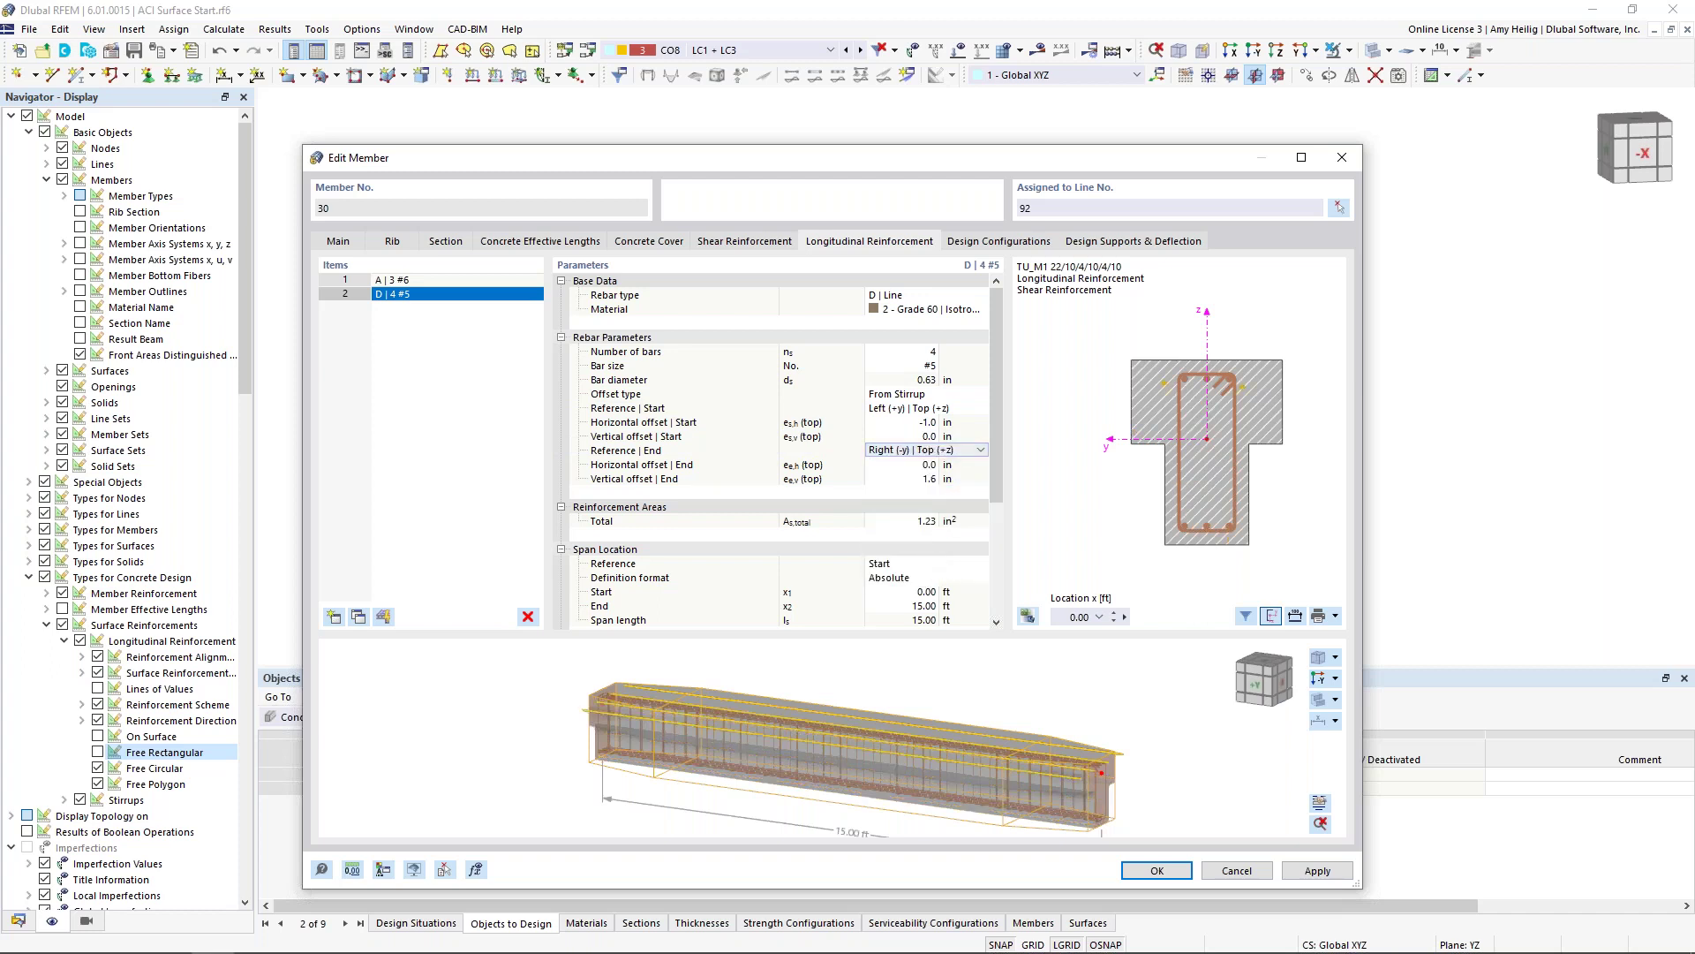
{"action": "left_click", "coordinate": [918, 465]}
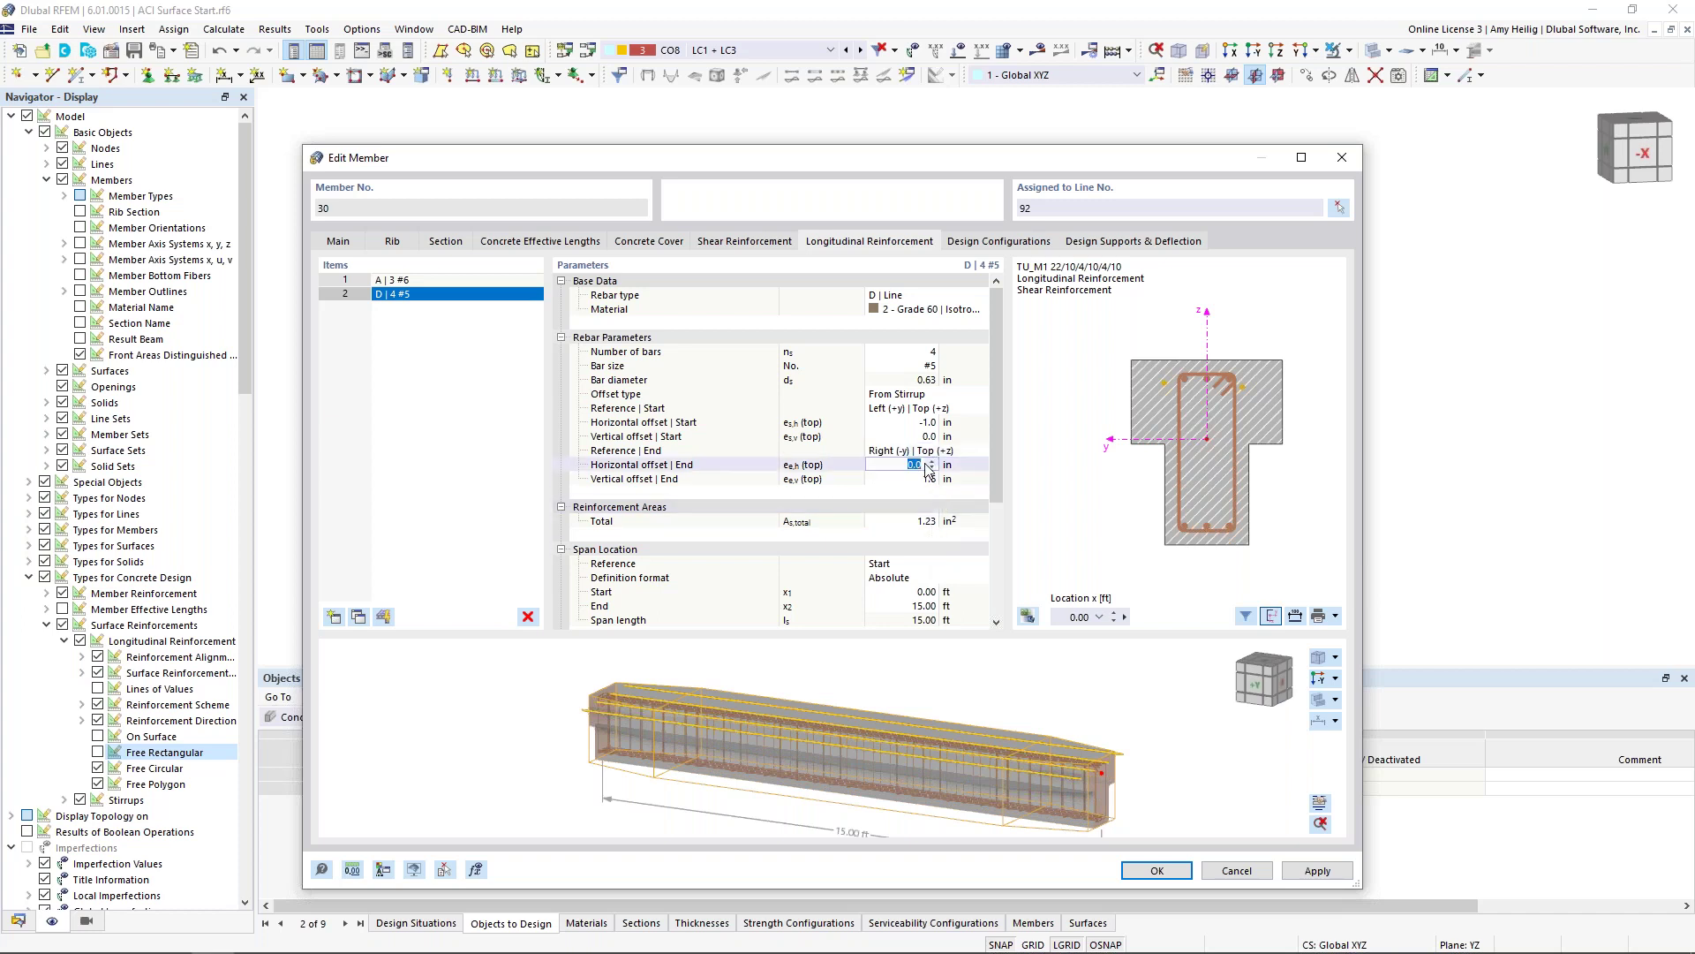
{"action": "type", "text": "1"}
{"action": "key", "text": "Tab"}
{"action": "key", "text": "Tab"}
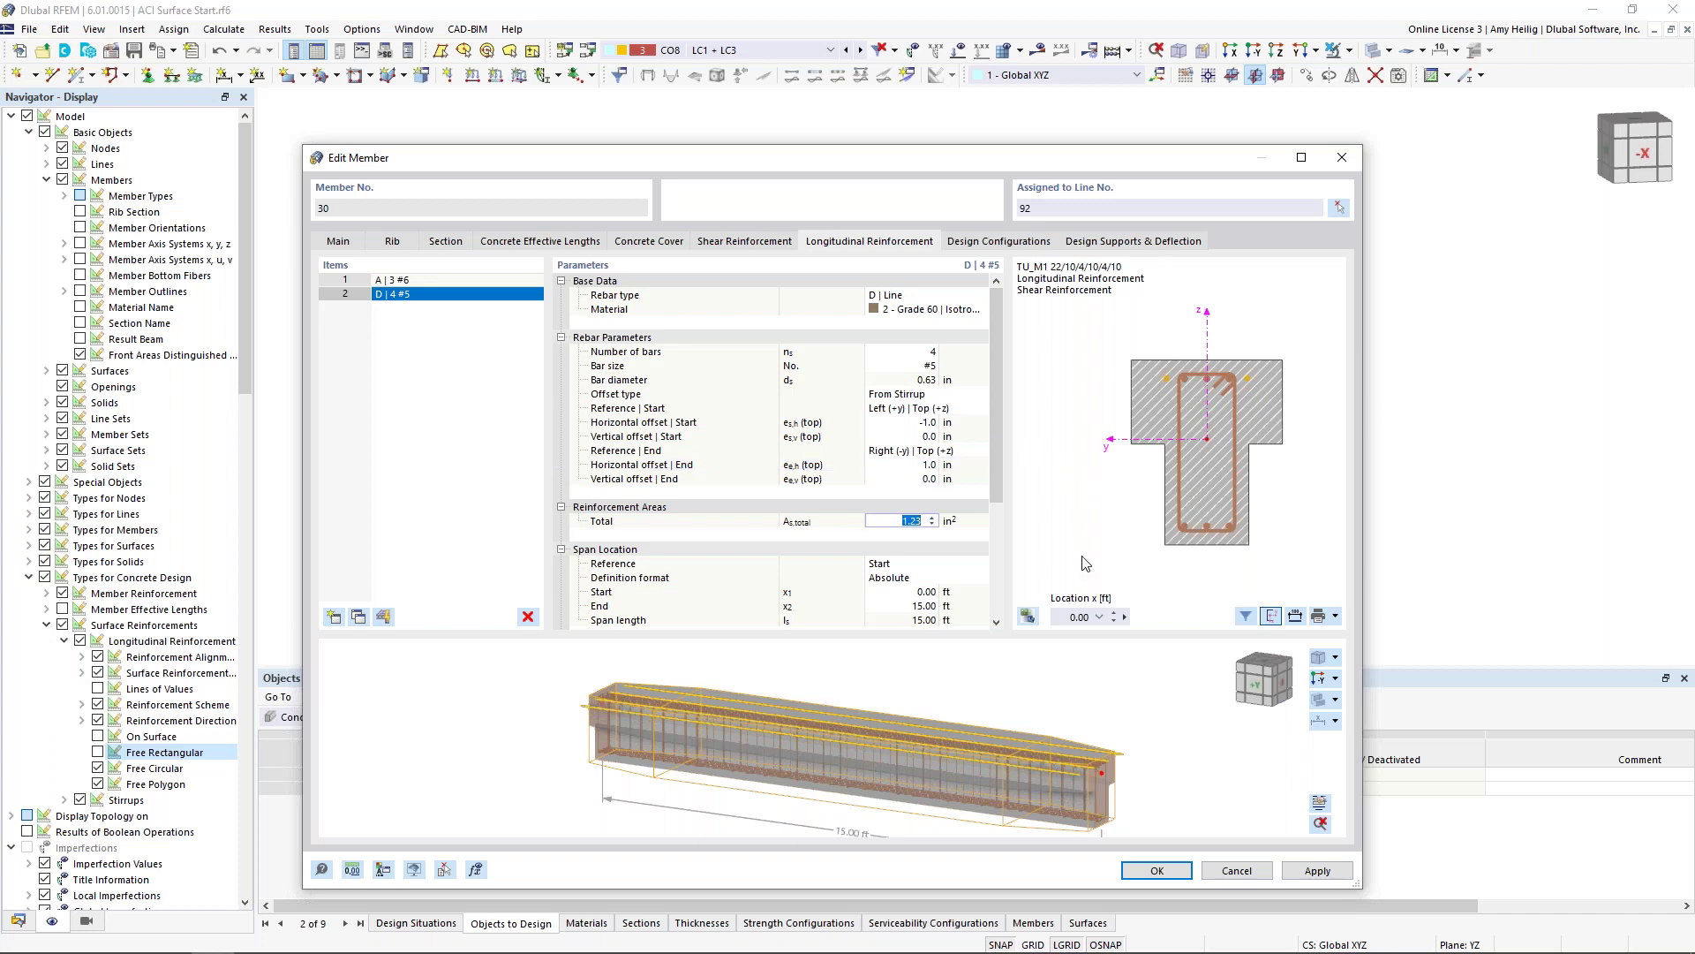
{"action": "left_click", "coordinate": [1124, 616]}
{"action": "left_click", "coordinate": [1113, 613]}
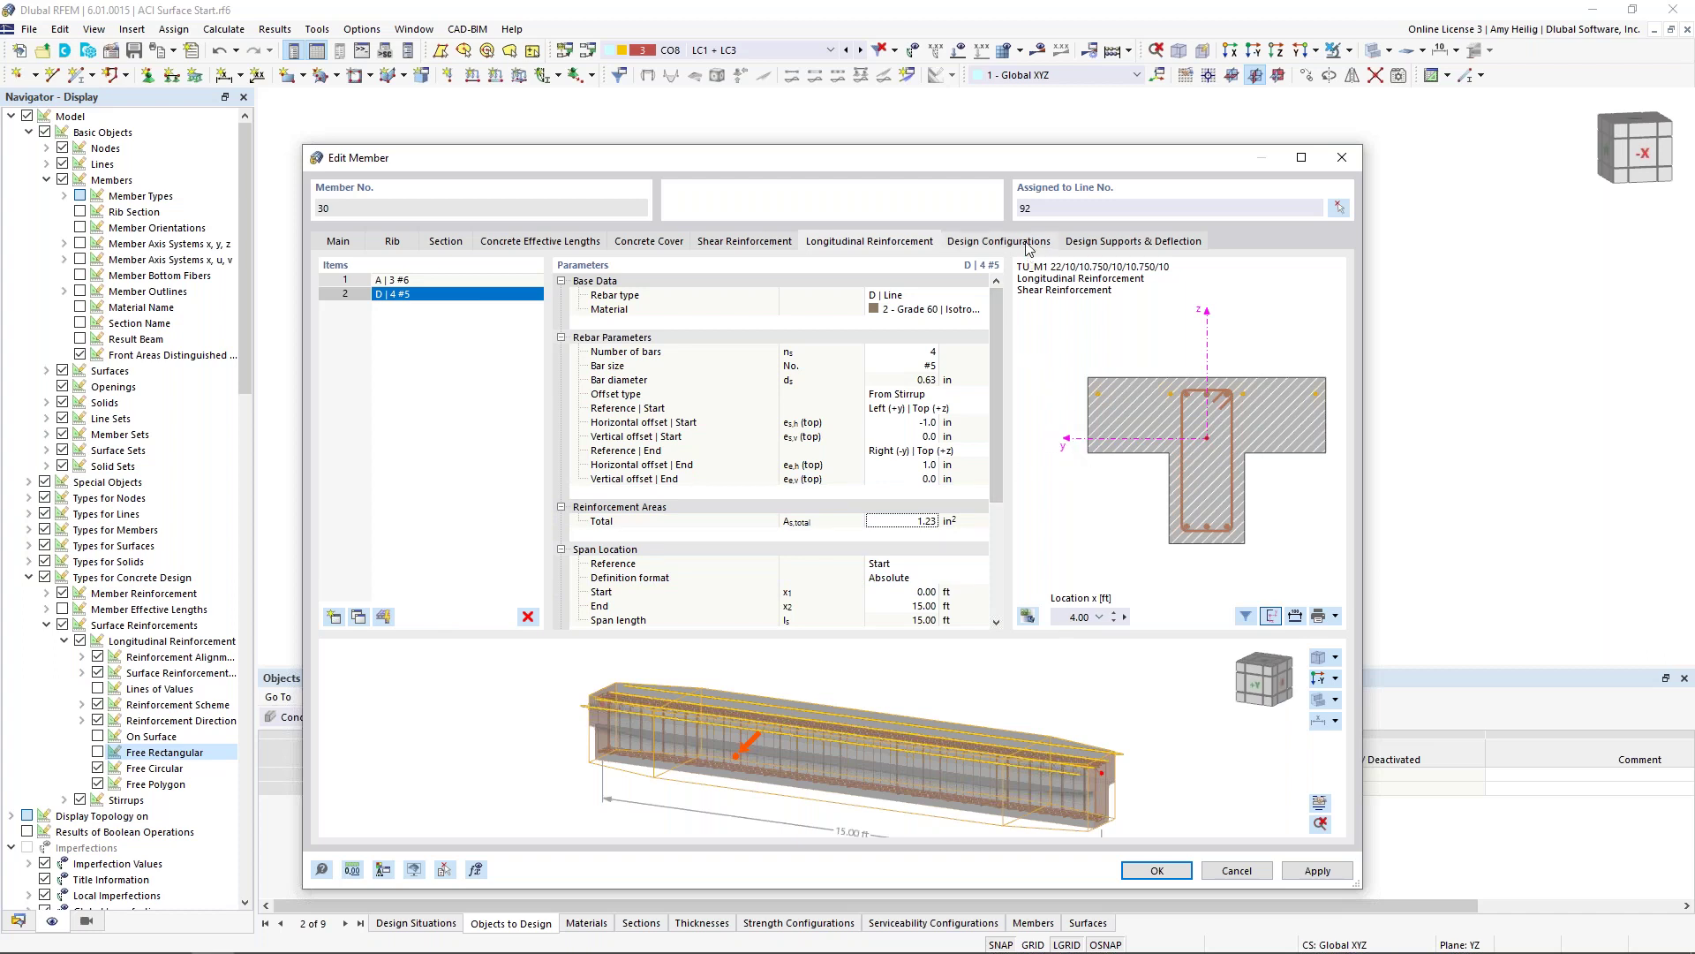
Step: Review the rib's design configurations and its design support and deflection settings, and confirm the member edits
{"action": "left_click", "coordinate": [999, 242]}
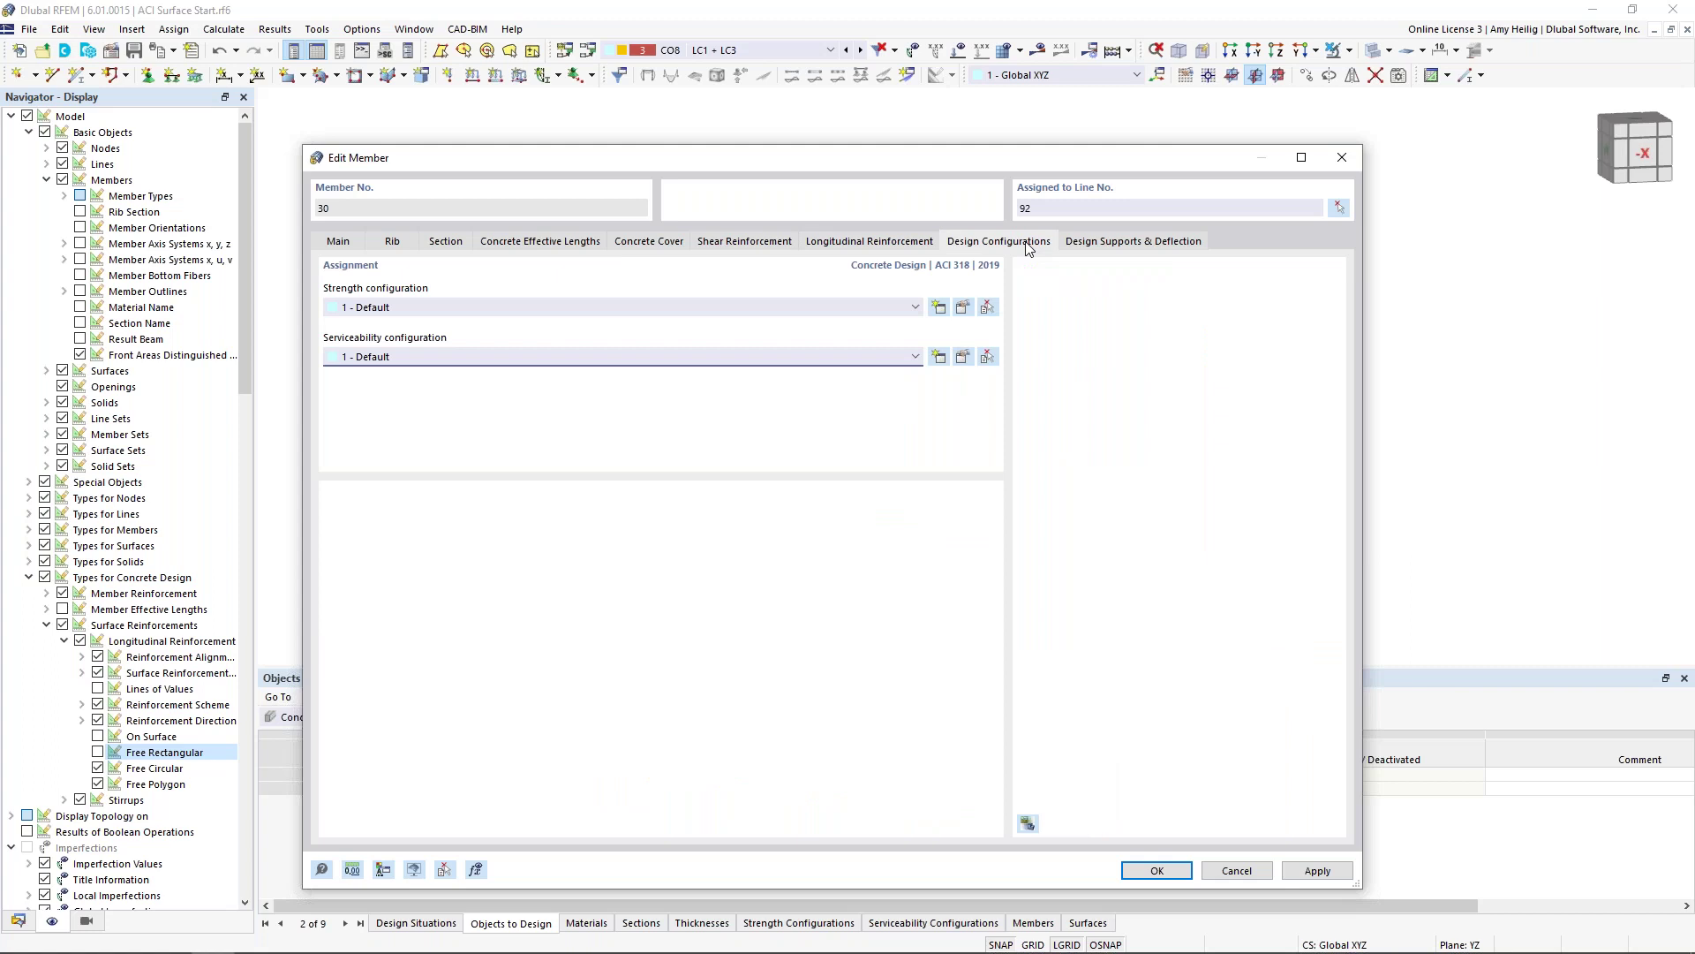
{"action": "left_click", "coordinate": [1082, 243]}
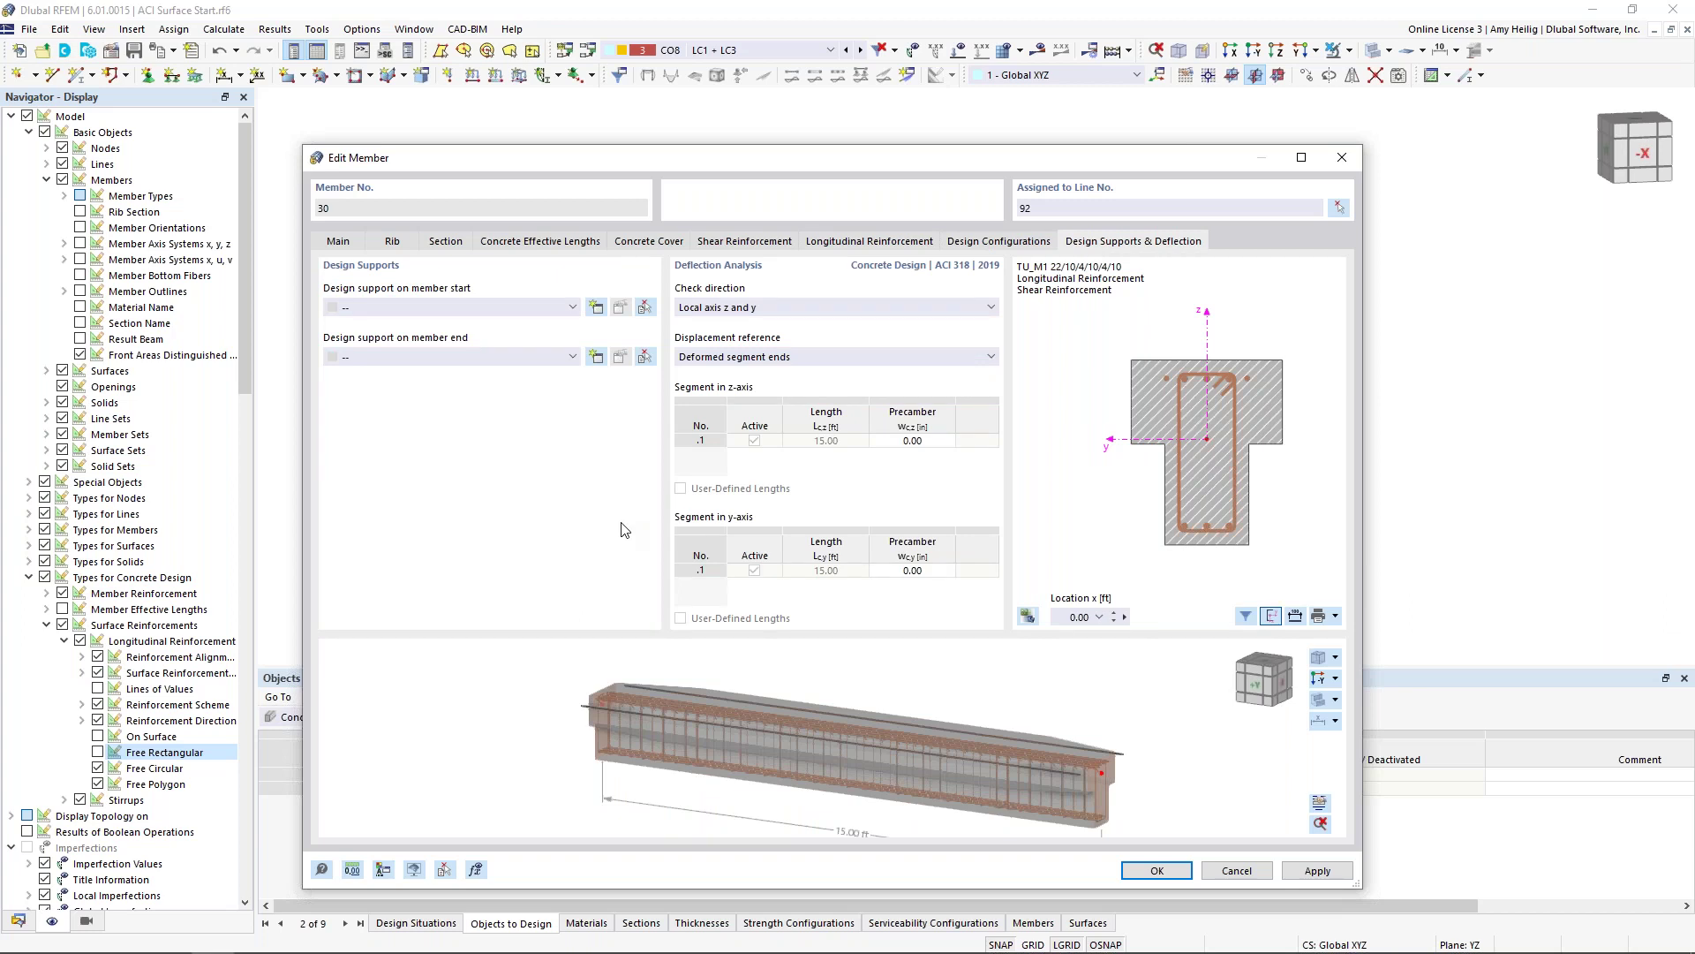
{"action": "left_click_drag", "start_coordinate": [797, 163], "coordinate": [945, 127]}
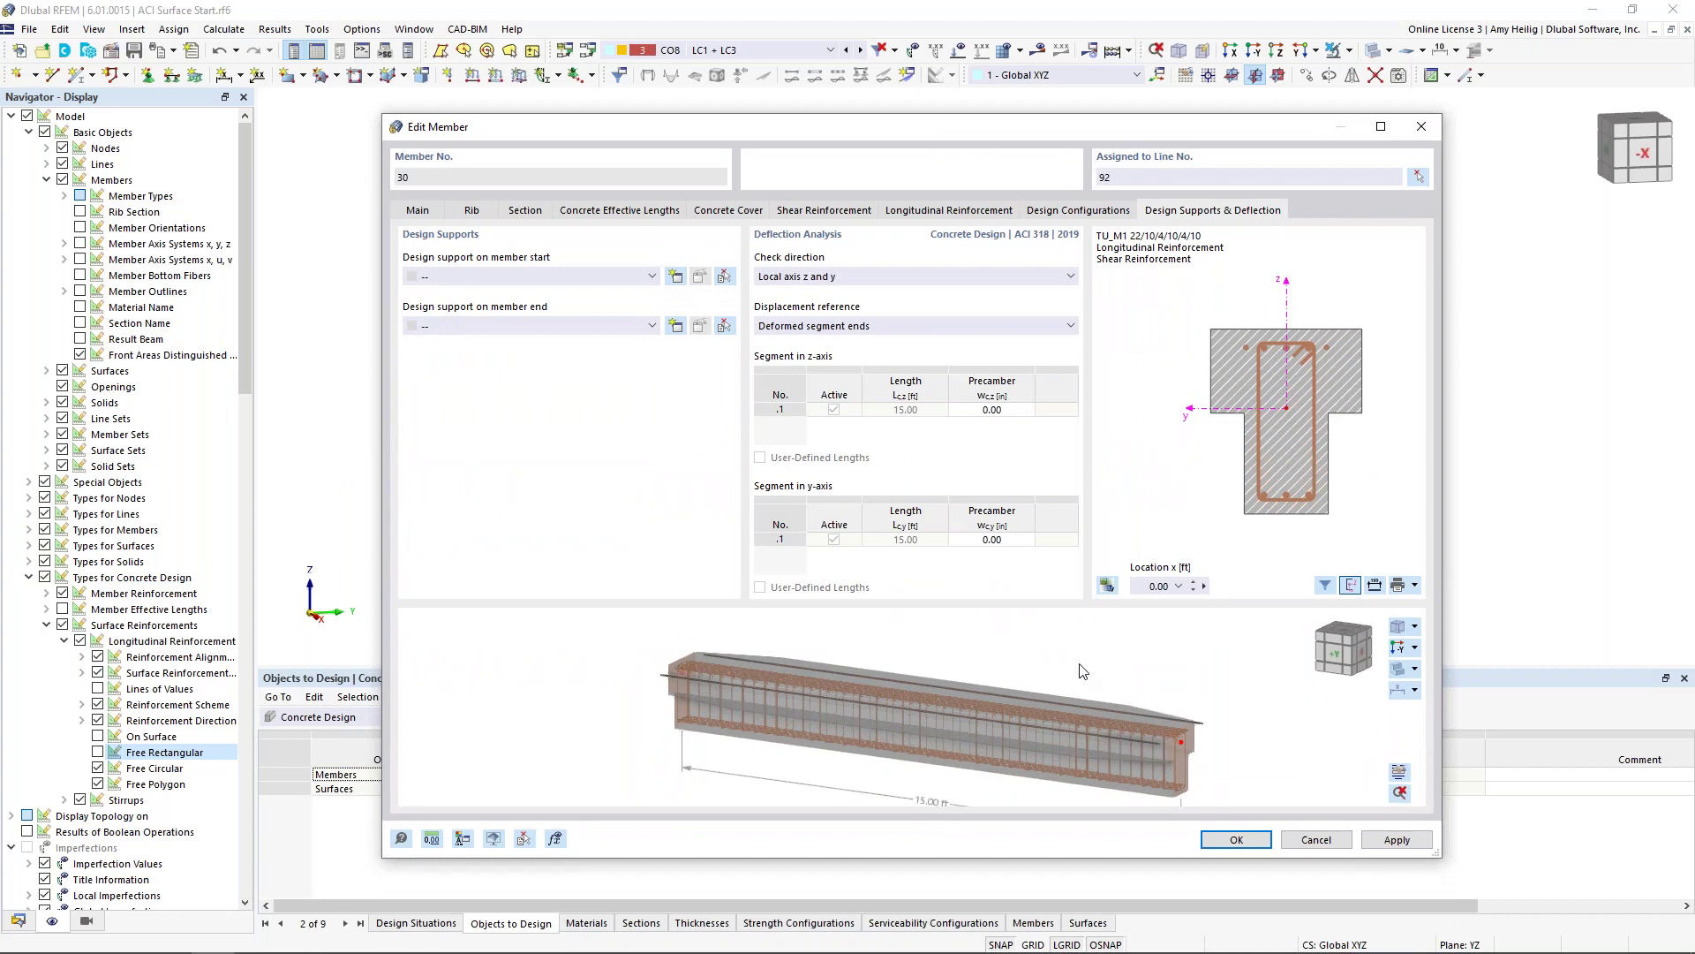
{"action": "left_click", "coordinate": [1236, 839]}
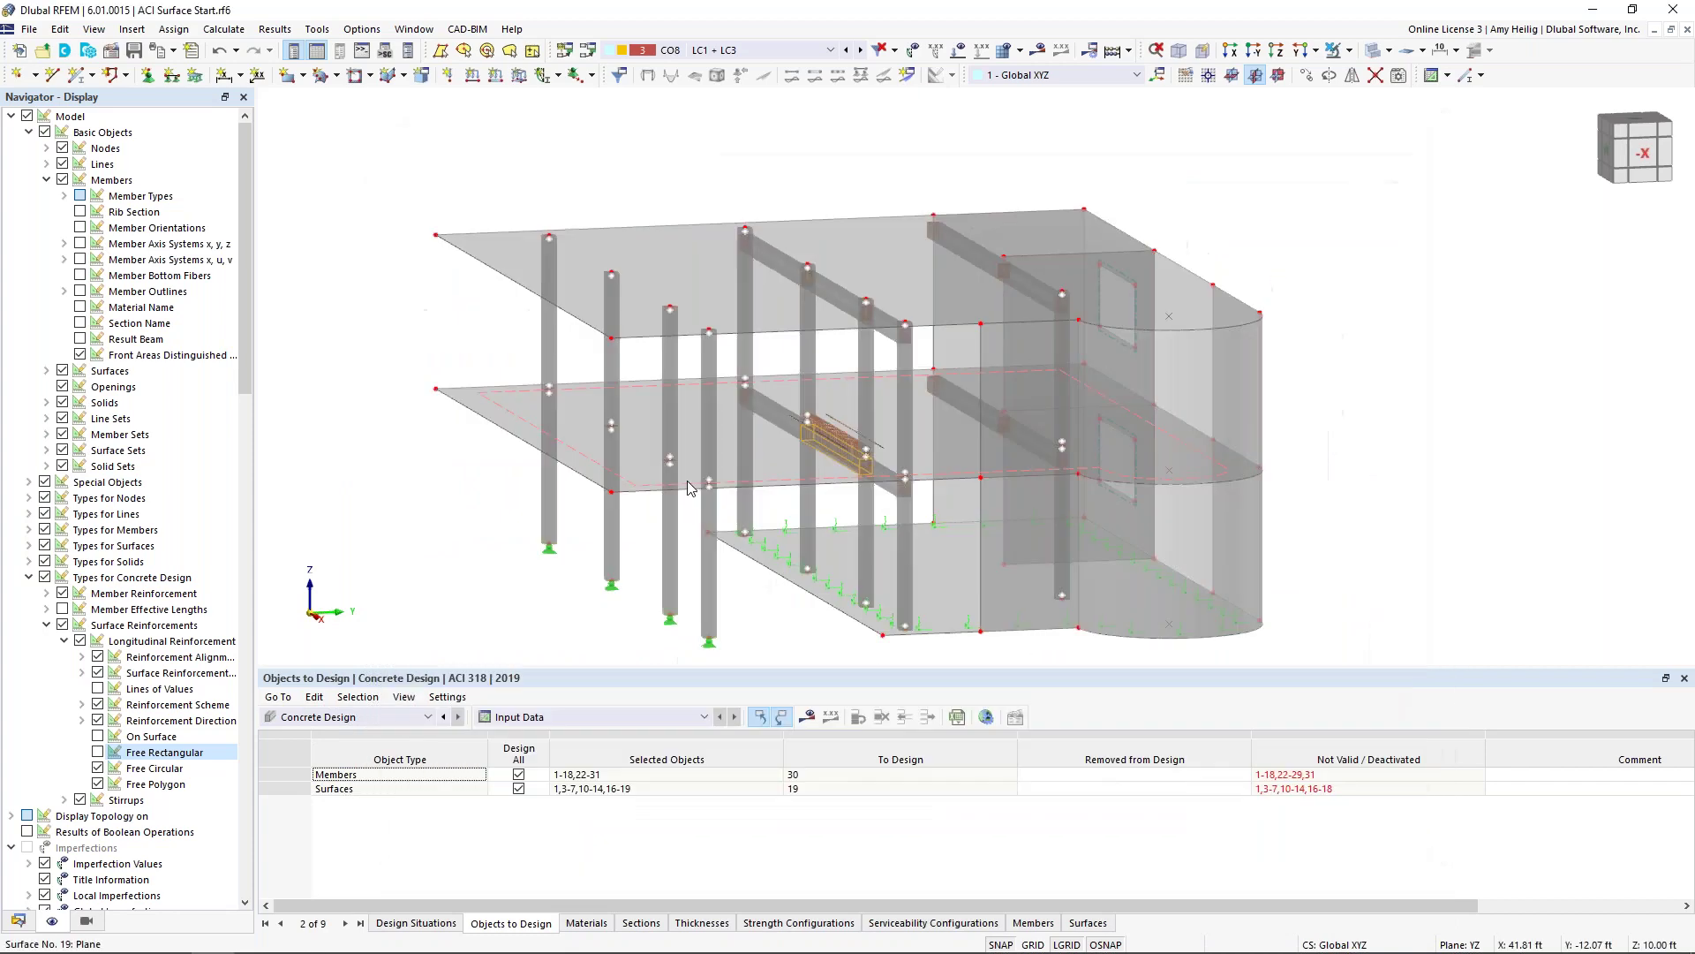
Step: Display the model as wireframe and inspect the rib's stirrups and longitudinal bars
{"action": "left_click", "coordinate": [1373, 50]}
{"action": "scroll", "coordinate": [832, 455], "scroll_direction": "up", "scroll_amount": 2}
{"action": "scroll", "coordinate": [832, 455], "scroll_direction": "up", "scroll_amount": 3}
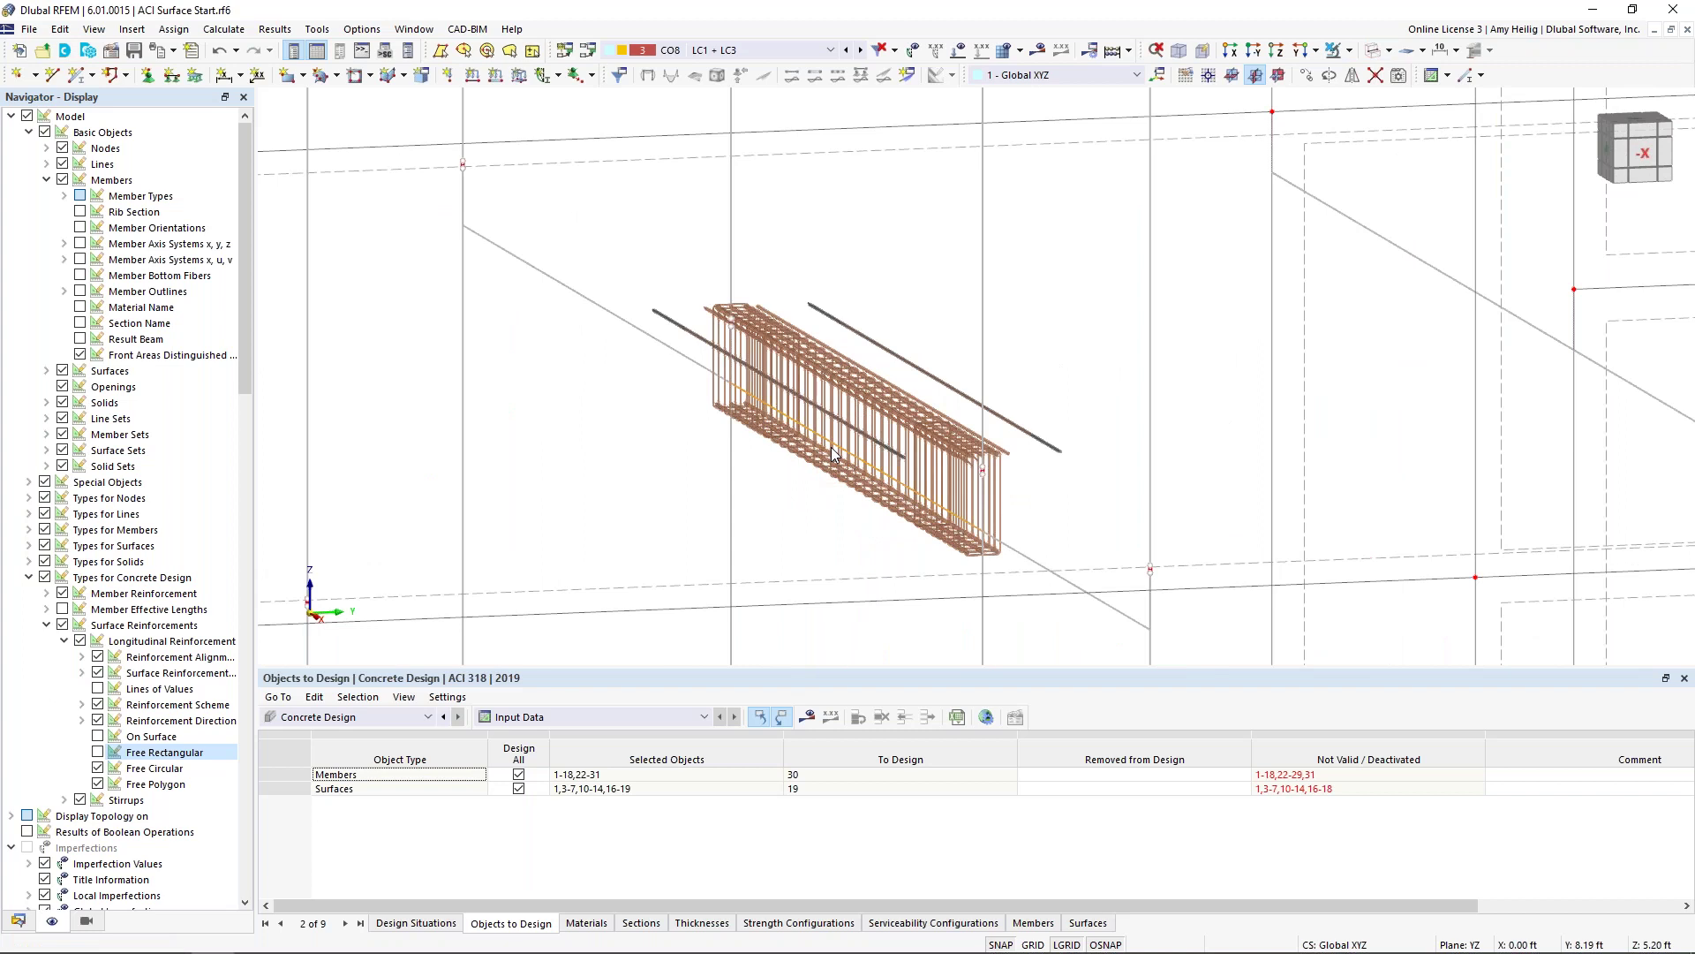
{"action": "scroll", "coordinate": [899, 519], "scroll_direction": "down", "scroll_amount": 5}
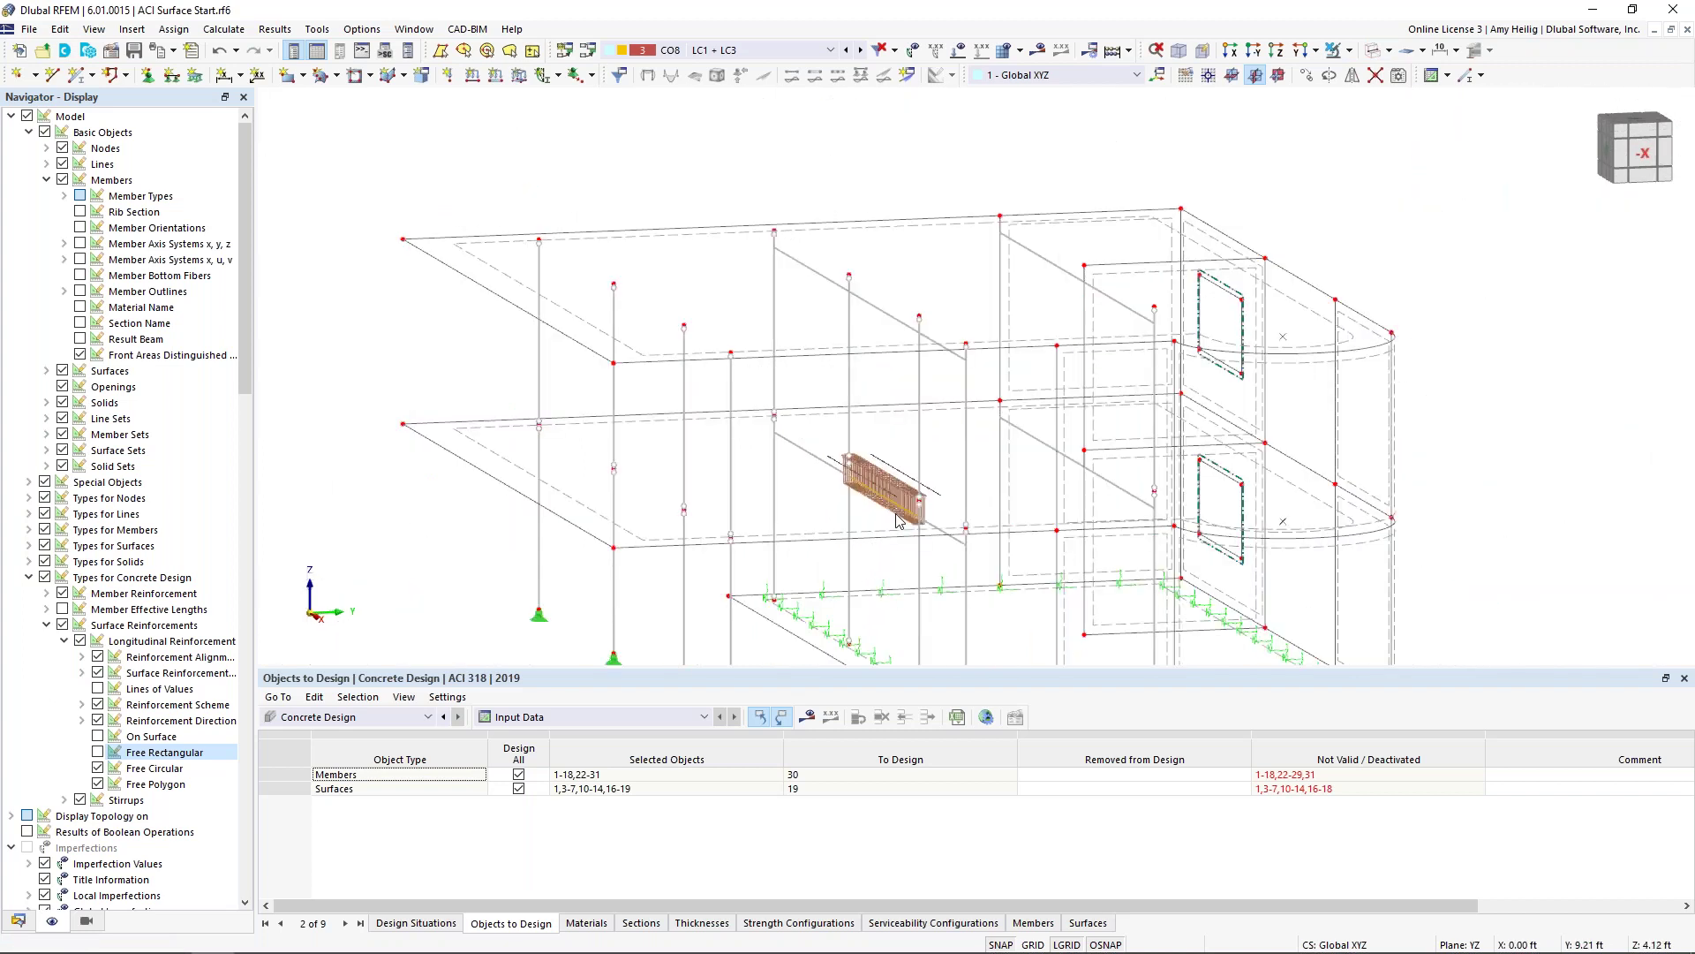
{"action": "scroll", "coordinate": [899, 520], "scroll_direction": "down", "scroll_amount": 1}
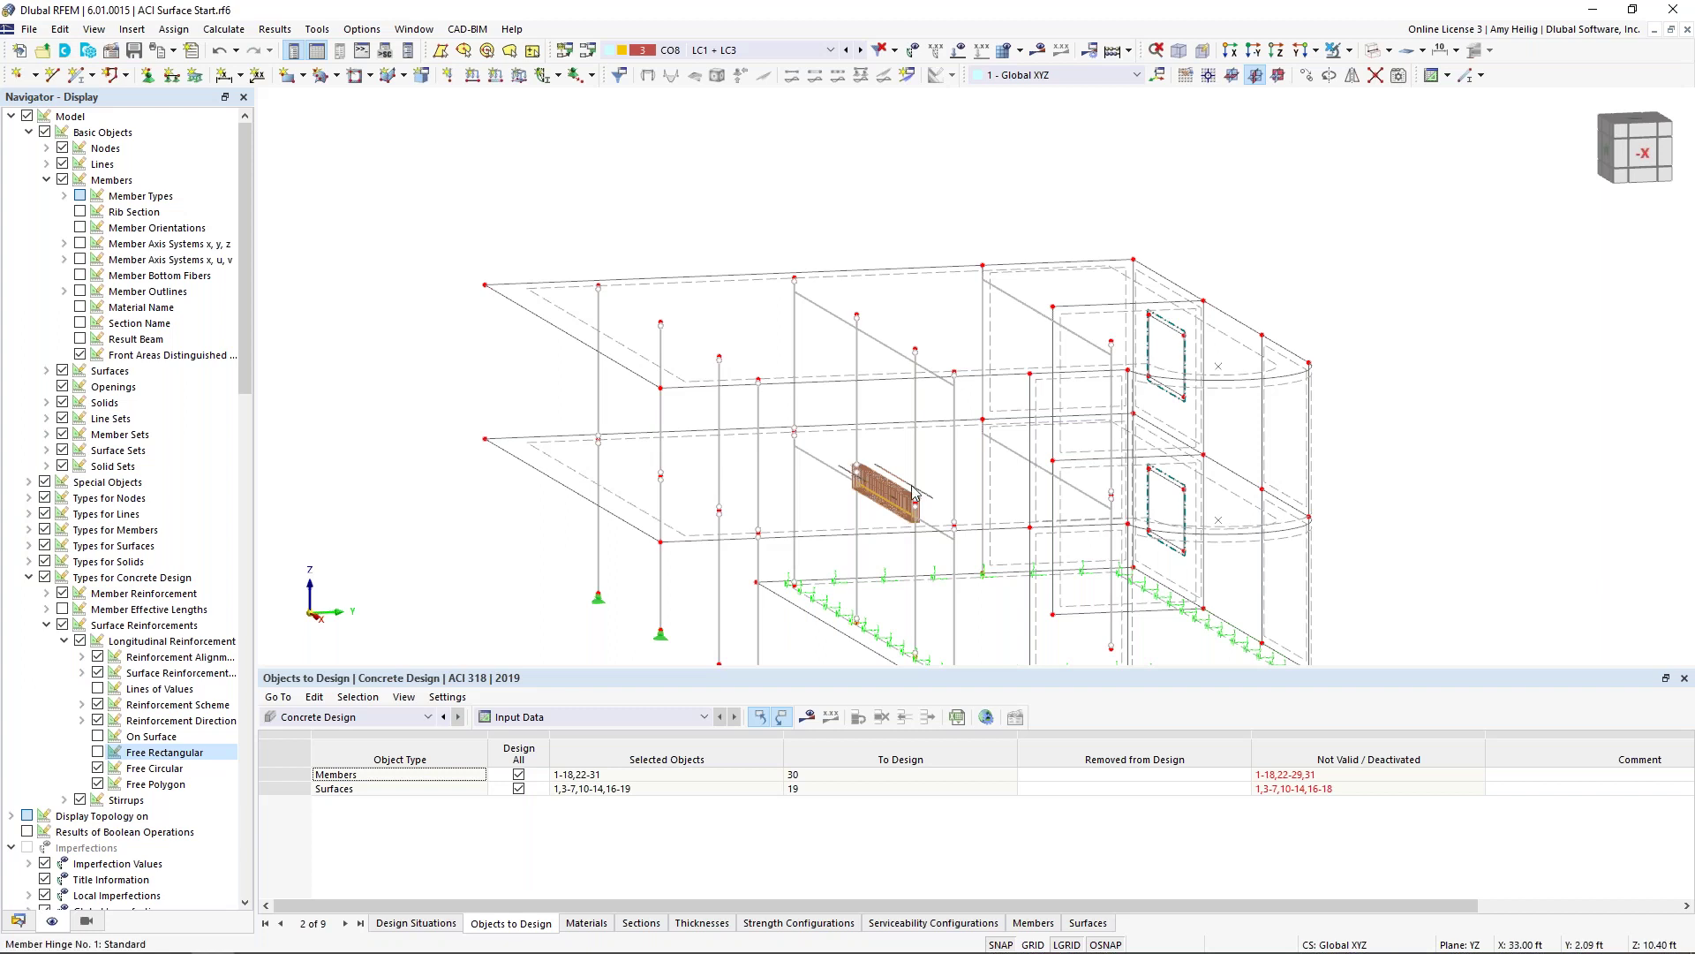
{"action": "middle_click_drag", "start_coordinate": [813, 507], "coordinate": [809, 415], "text": "ctrl"}
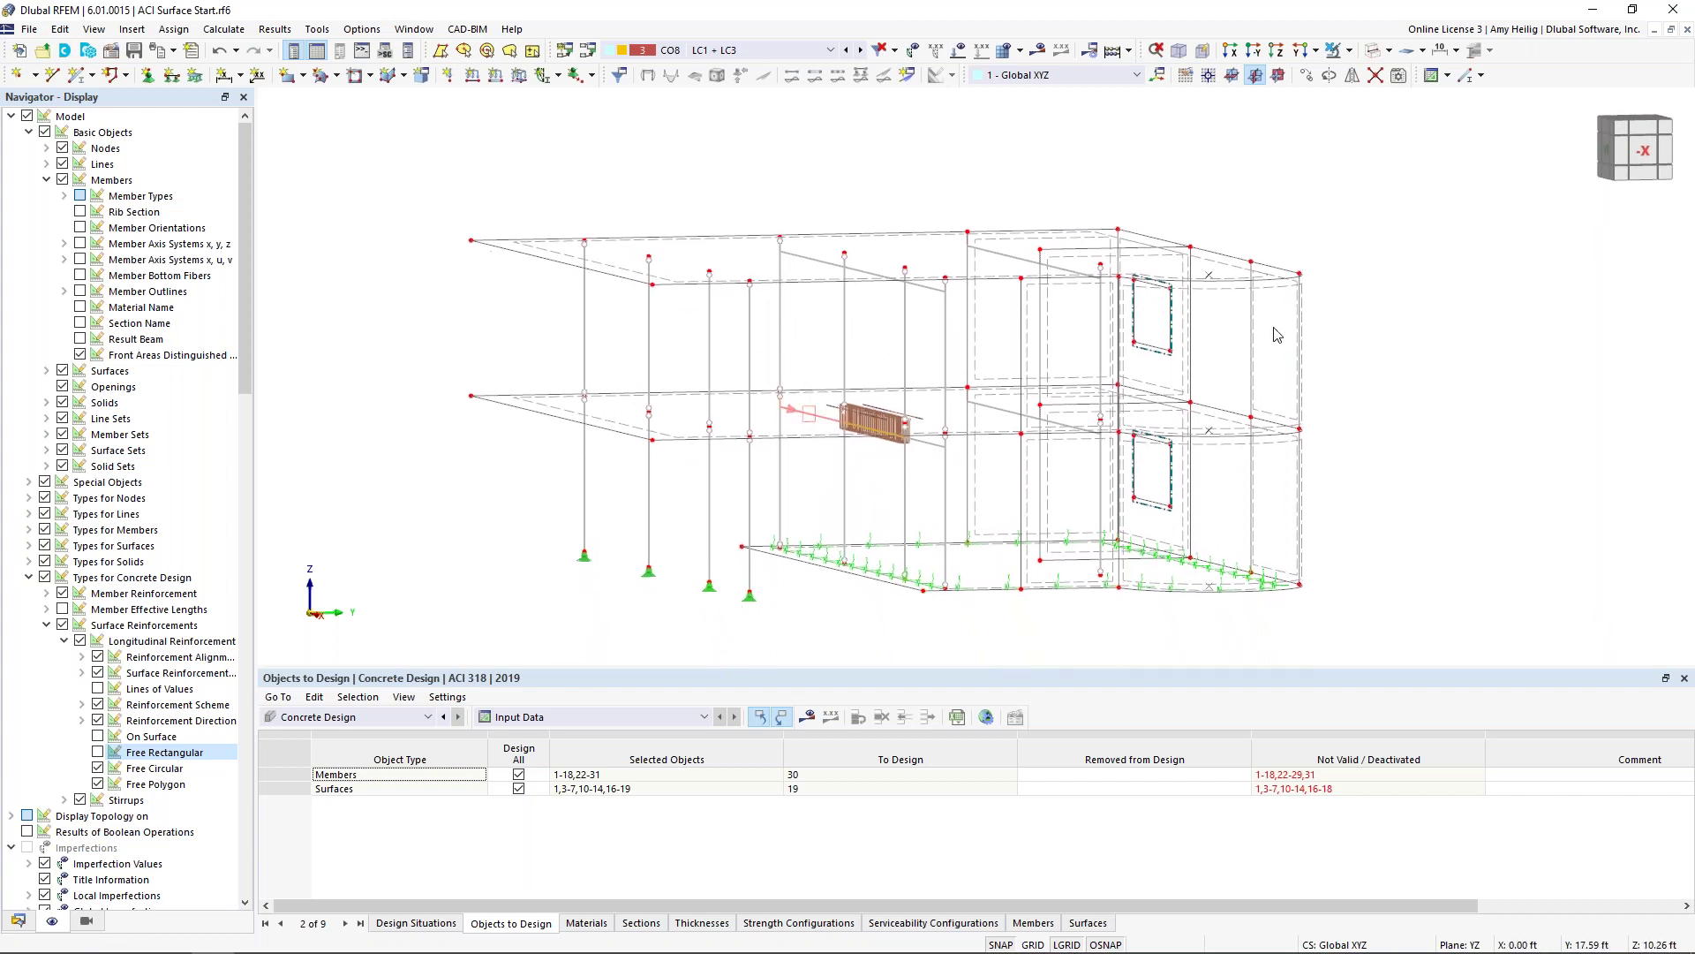
{"action": "left_click", "coordinate": [1352, 51]}
{"action": "left_click", "coordinate": [1353, 53]}
Step: Enable member representatives in the ACI Surface Start model's base data and review which member properties the wizard considers
{"action": "left_click", "coordinate": [17, 920]}
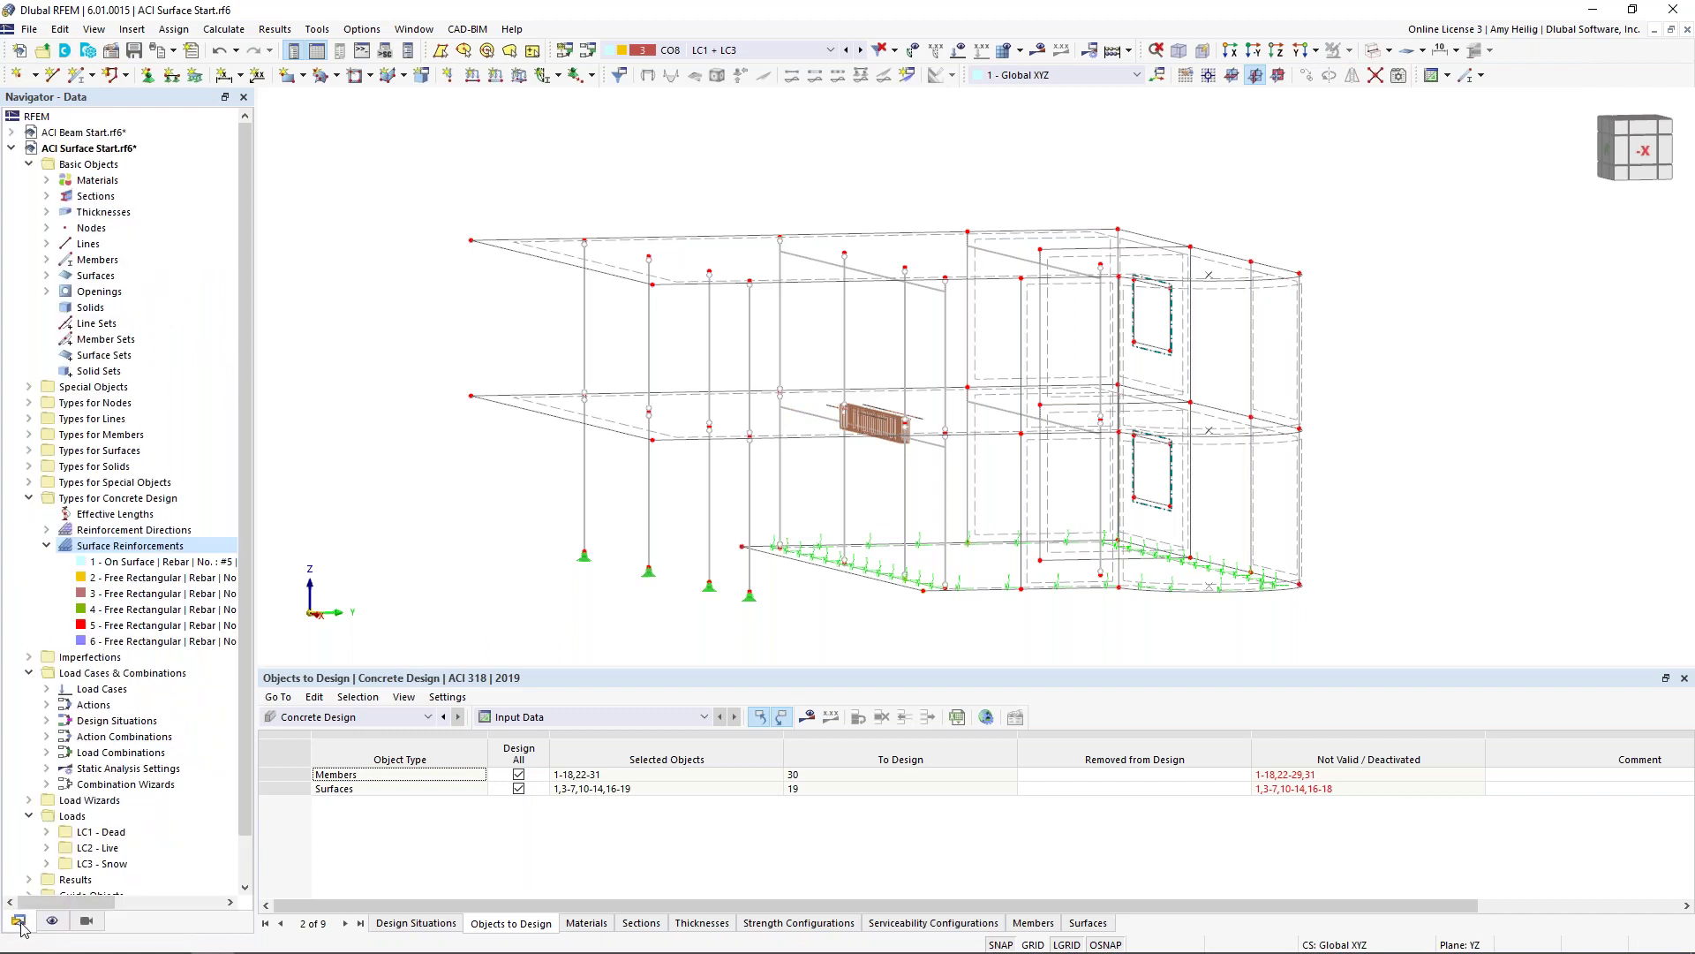
{"action": "right_click", "coordinate": [121, 148]}
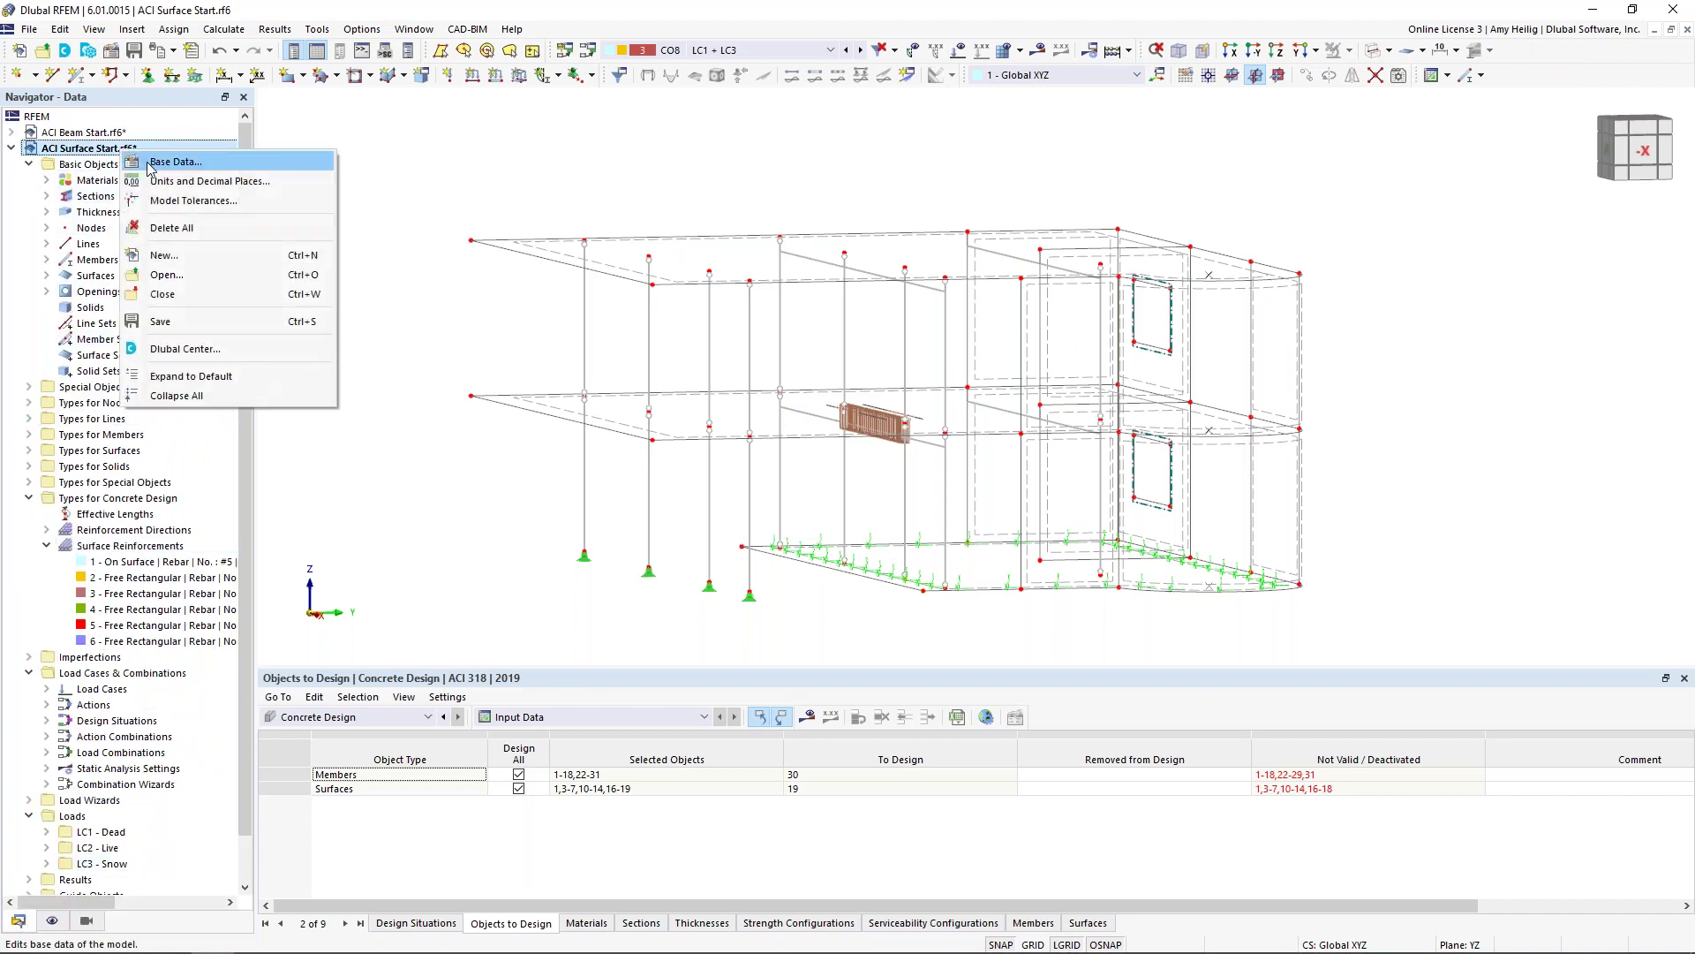
{"action": "left_click", "coordinate": [168, 162]}
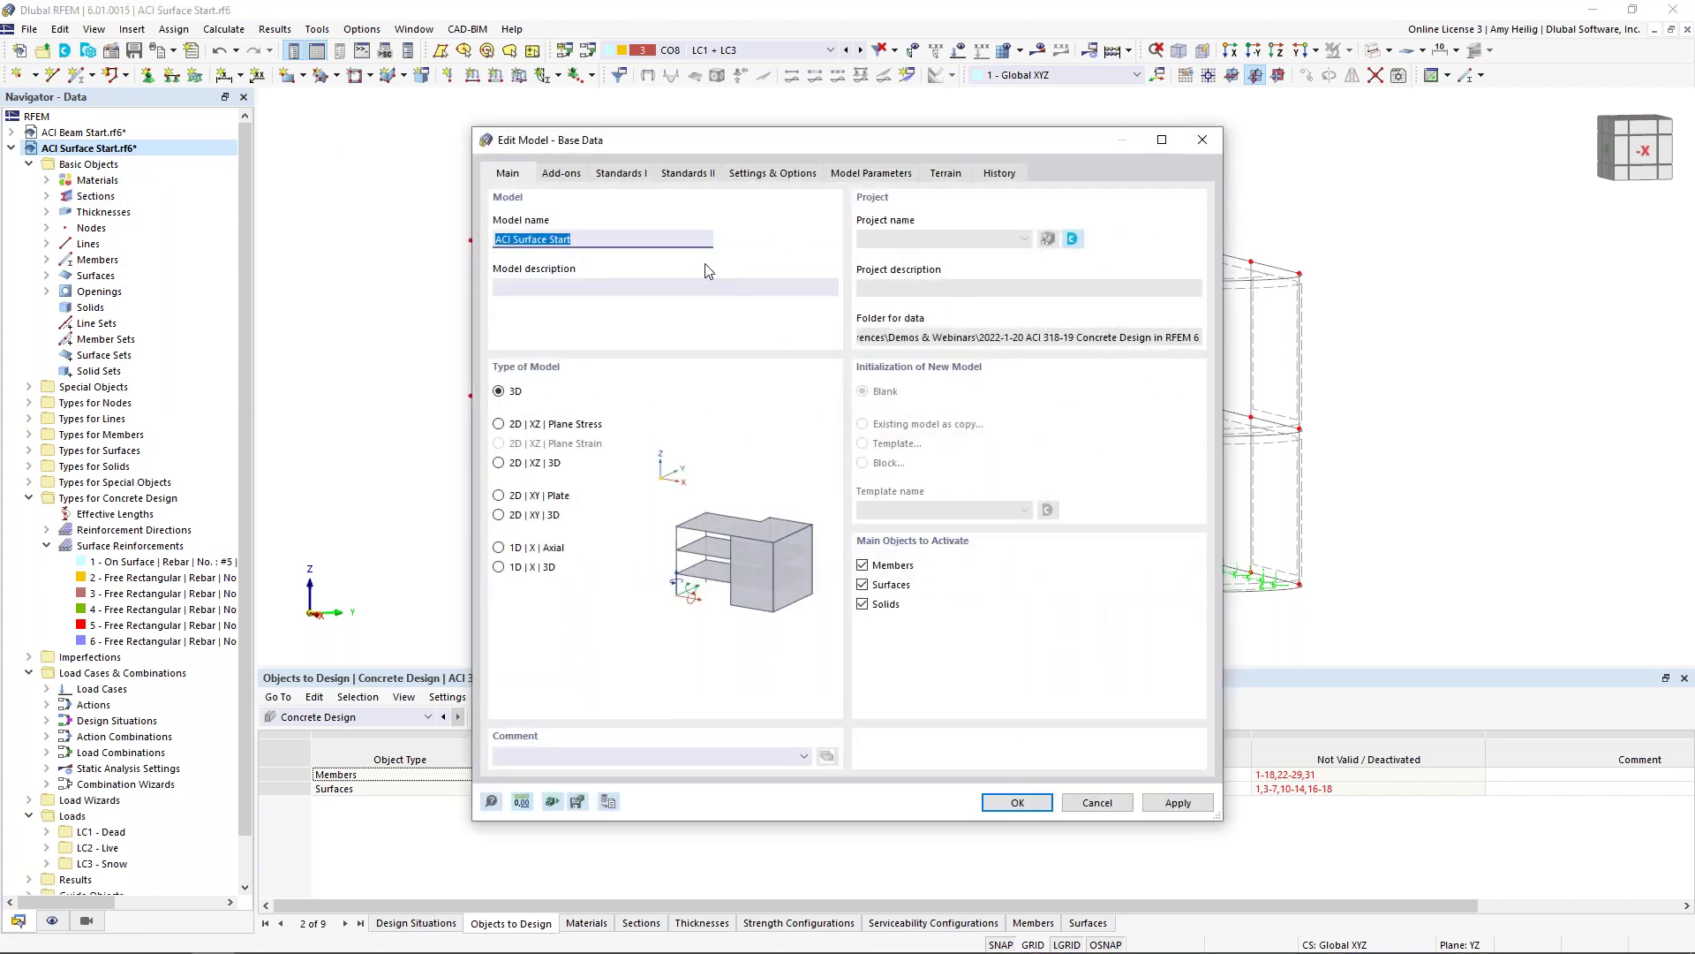
{"action": "left_click", "coordinate": [771, 174]}
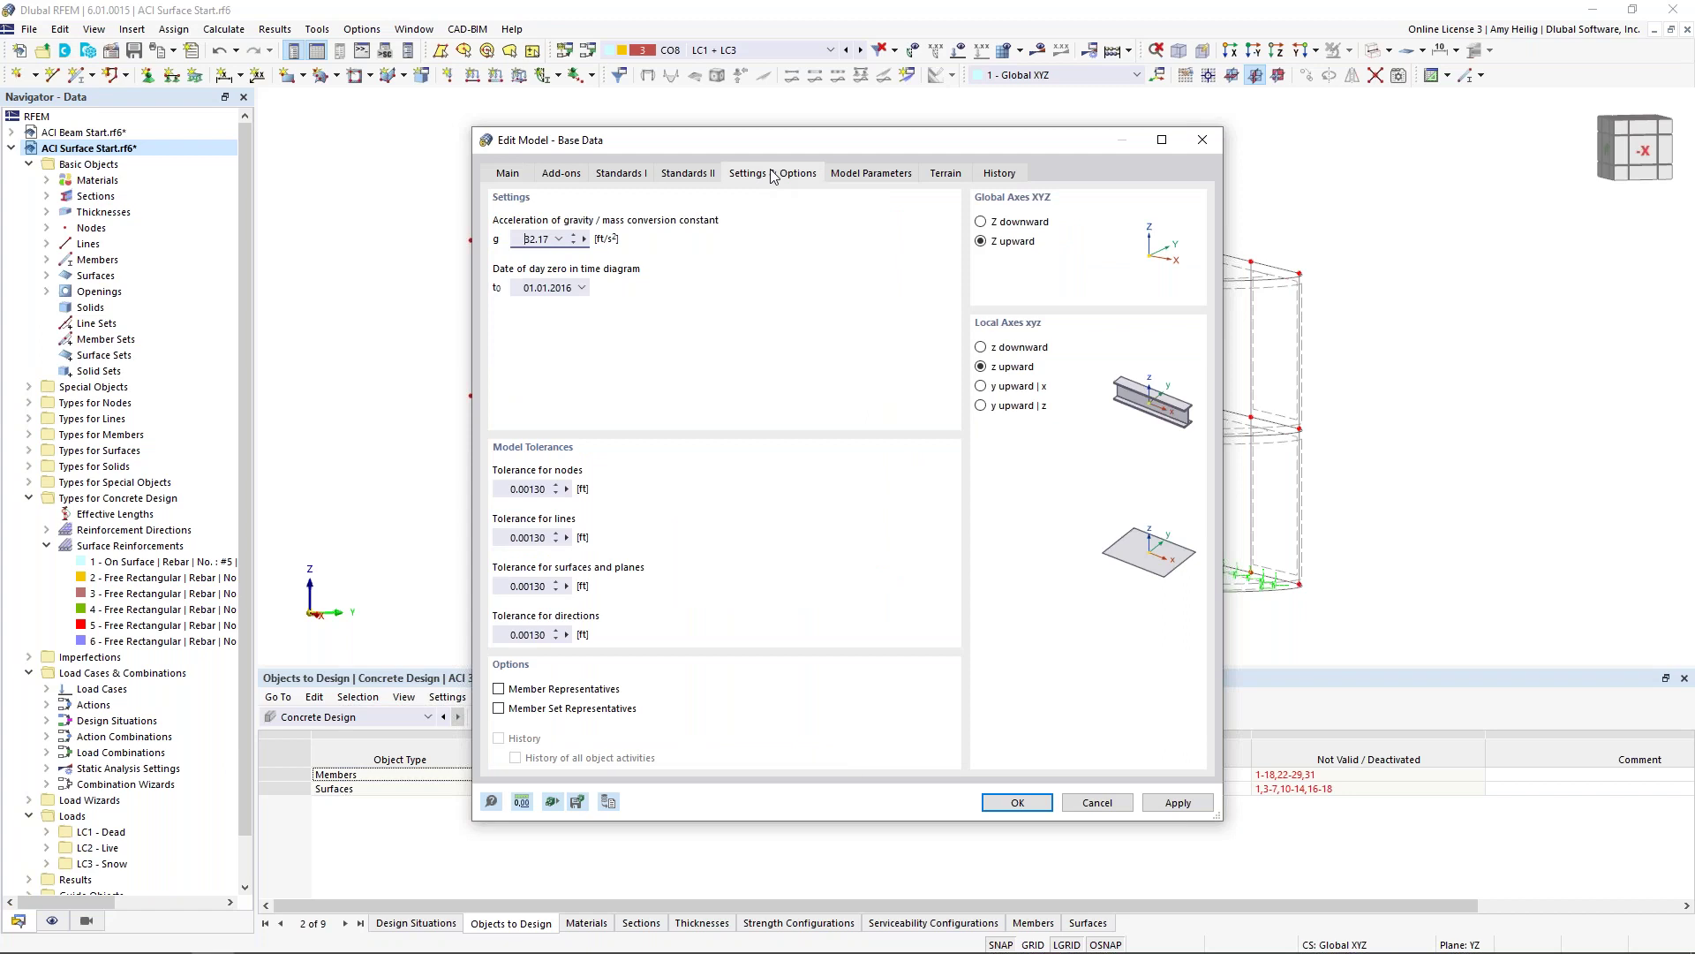
{"action": "left_click", "coordinate": [499, 689]}
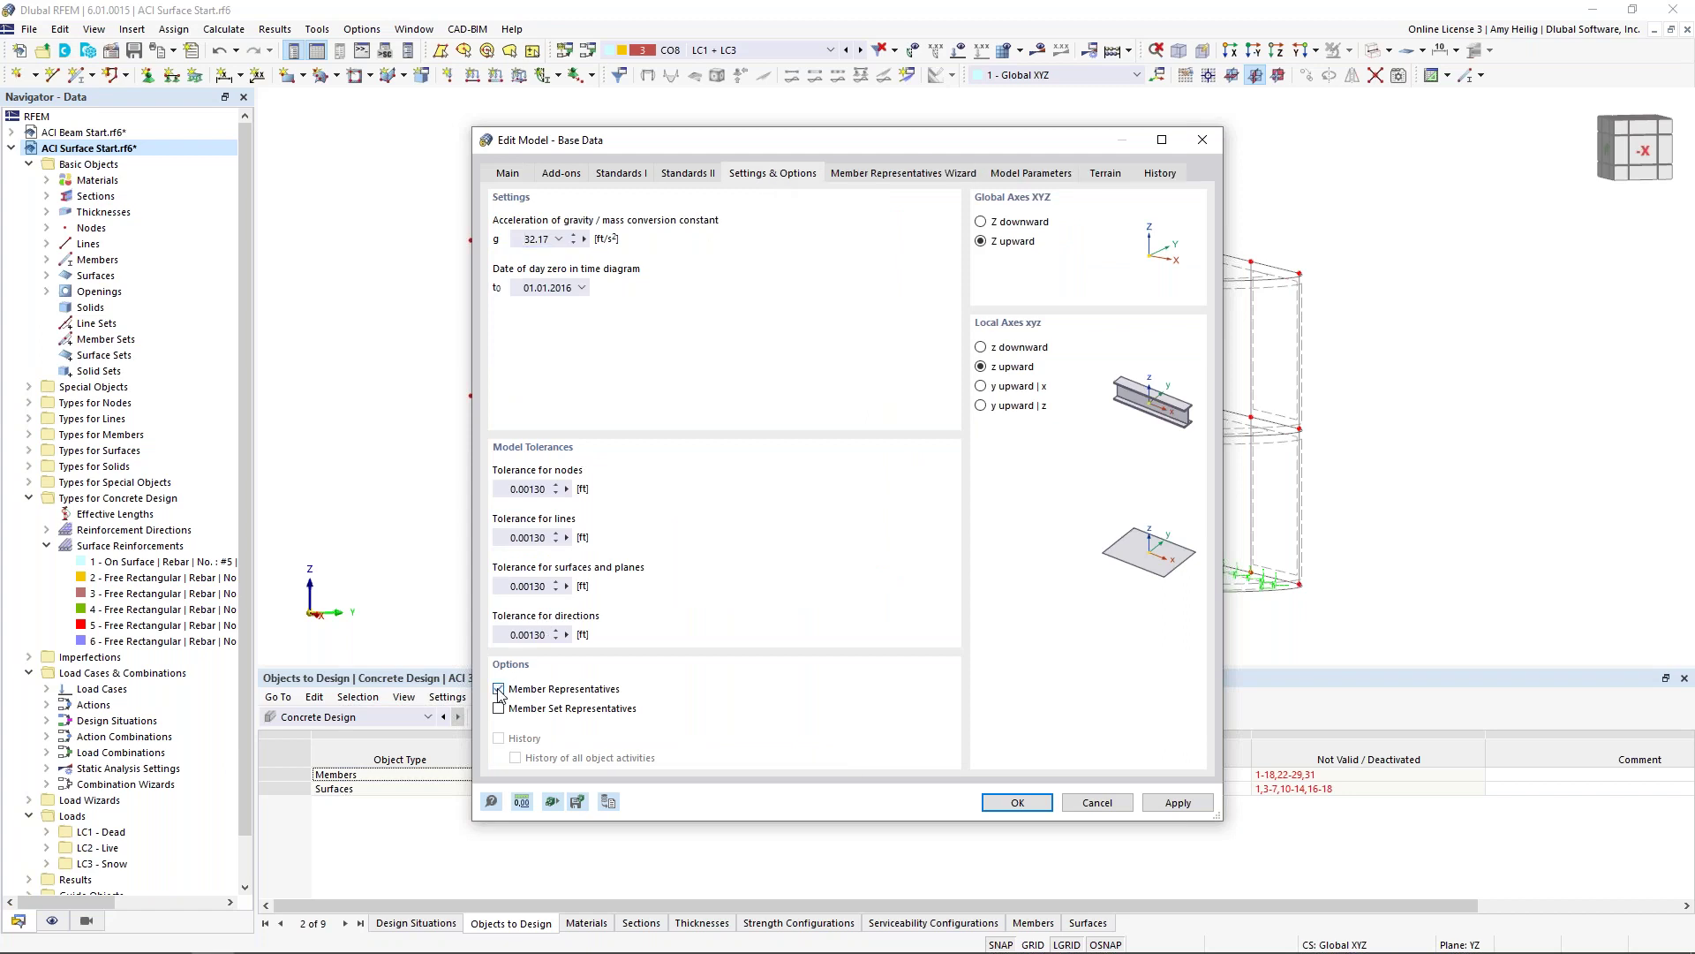
{"action": "left_click", "coordinate": [933, 175]}
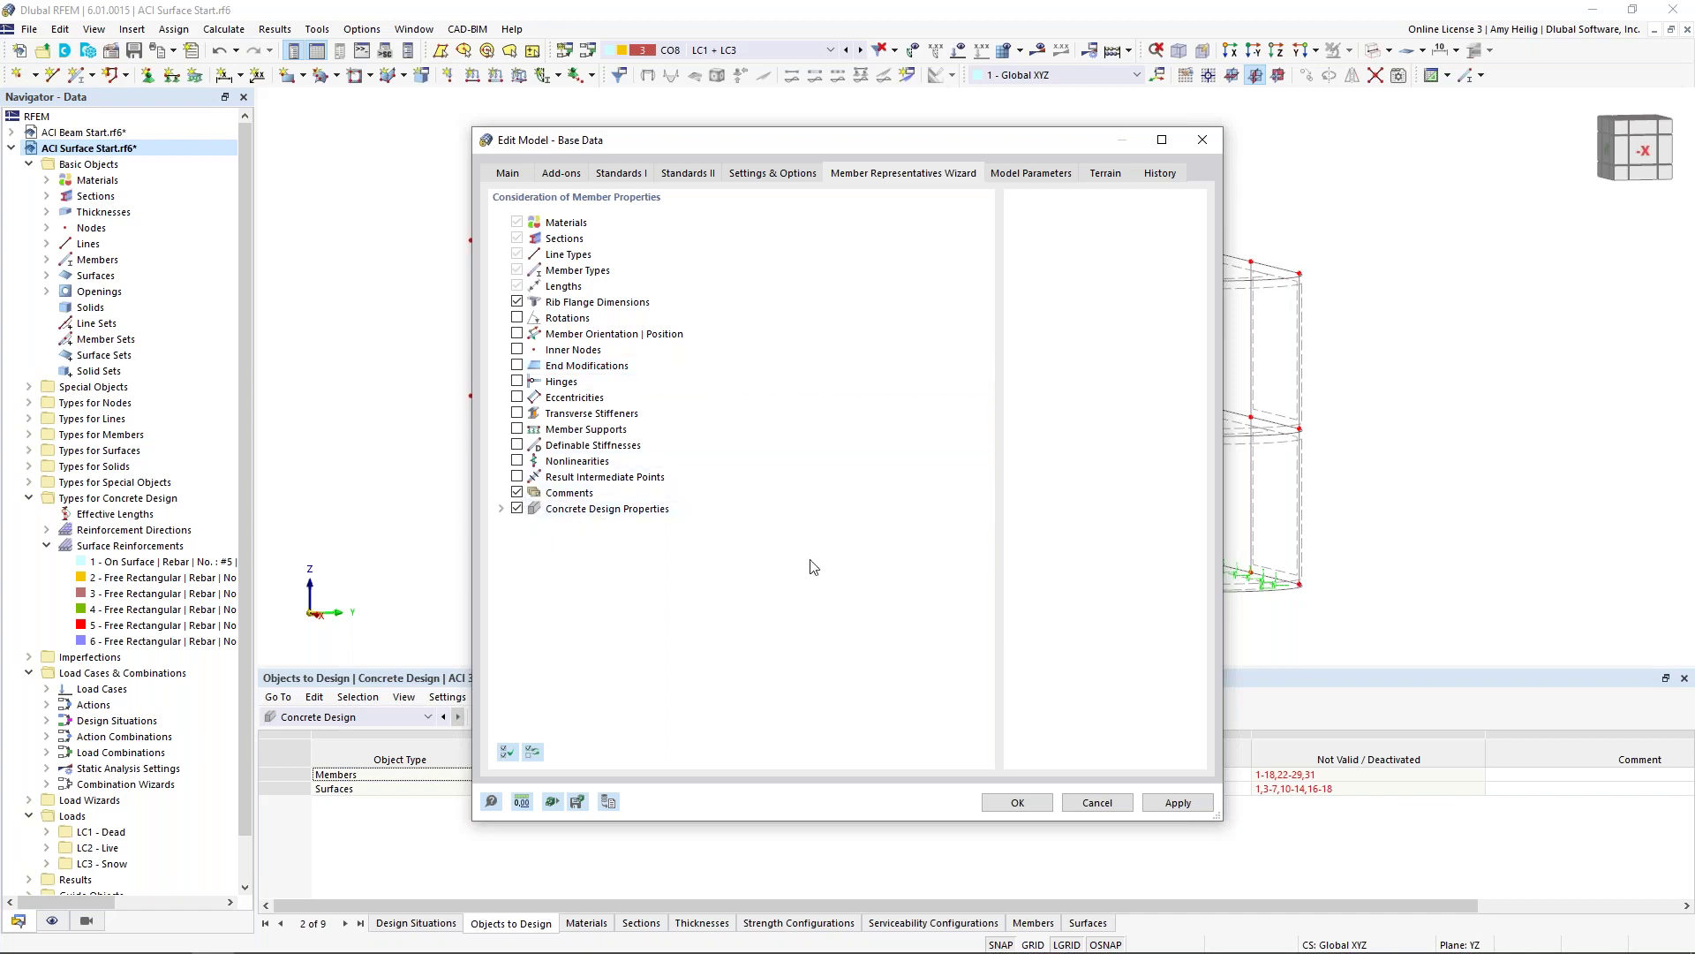
{"action": "left_click", "coordinate": [1031, 810]}
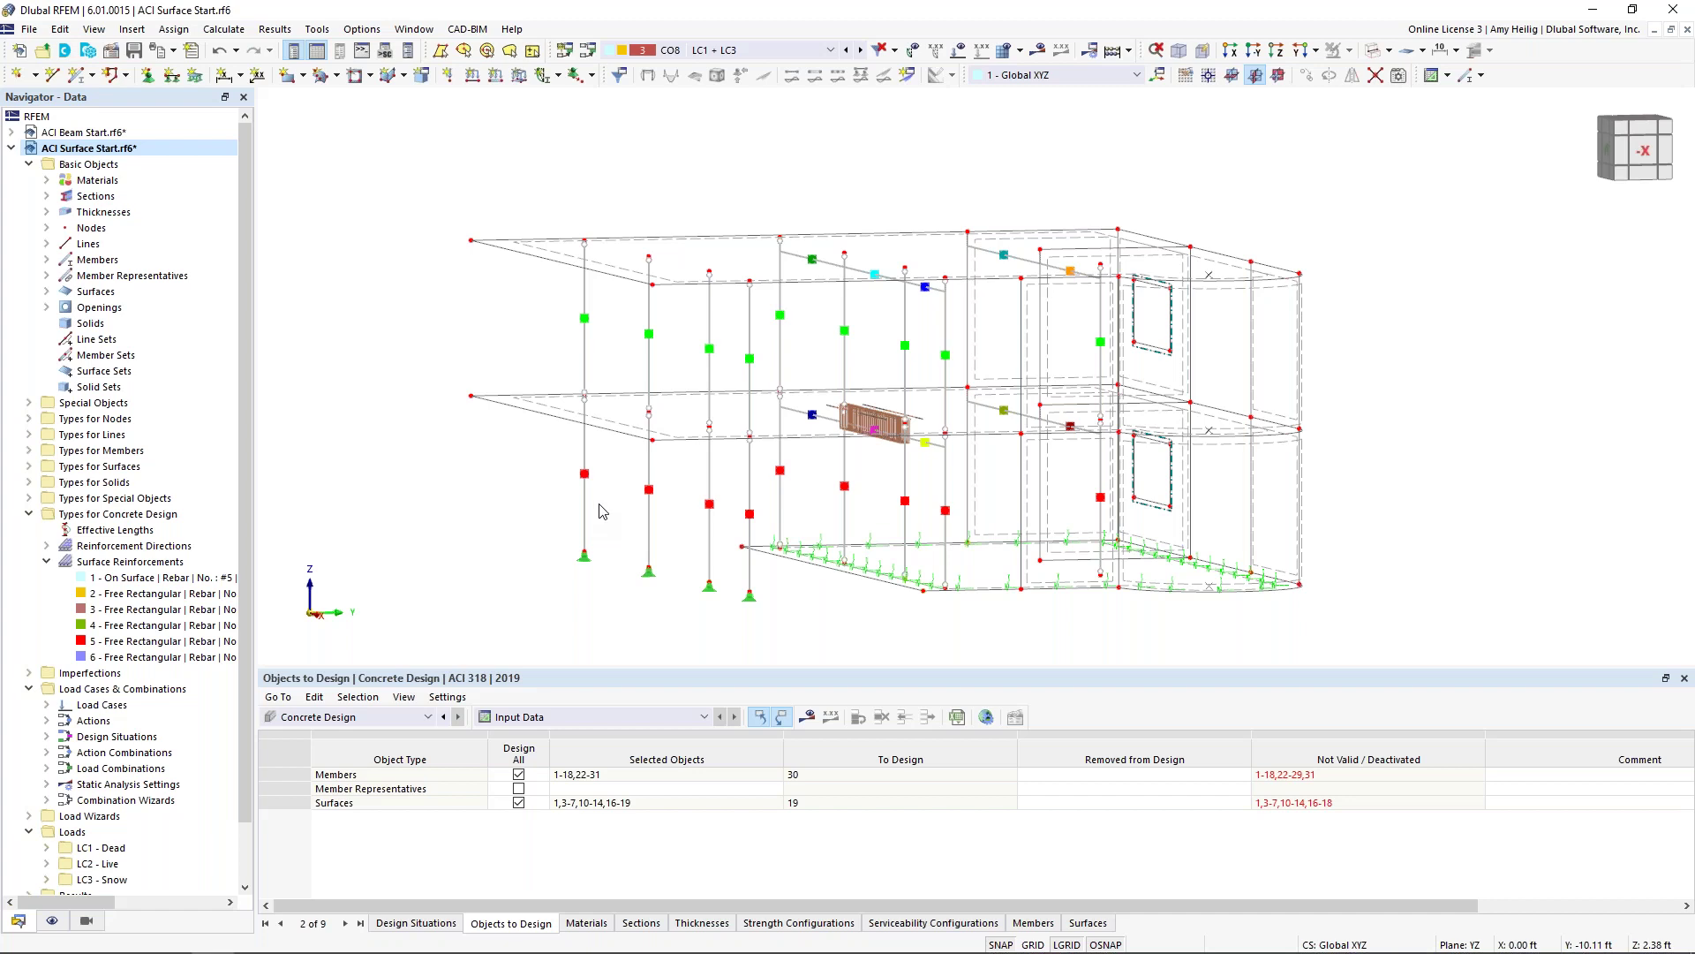
Step: Open the member representative of the second-floor columns and activate design properties for its members 6-10,15-18
{"action": "double_click", "coordinate": [587, 370]}
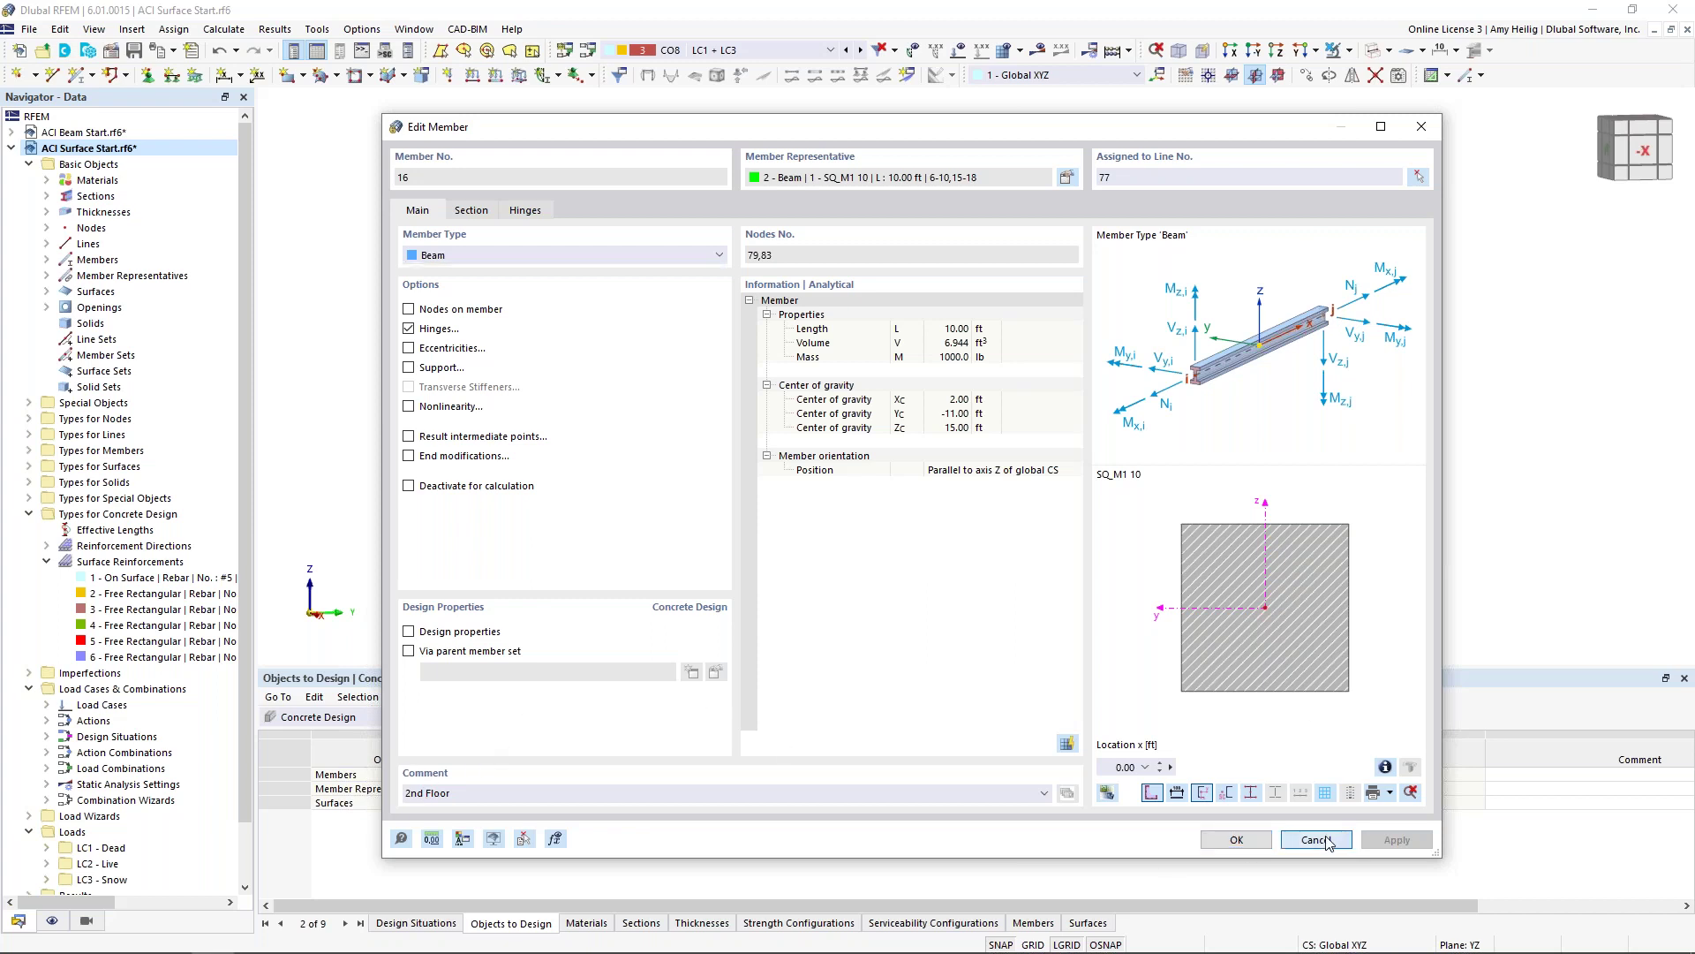
{"action": "left_click", "coordinate": [1236, 839]}
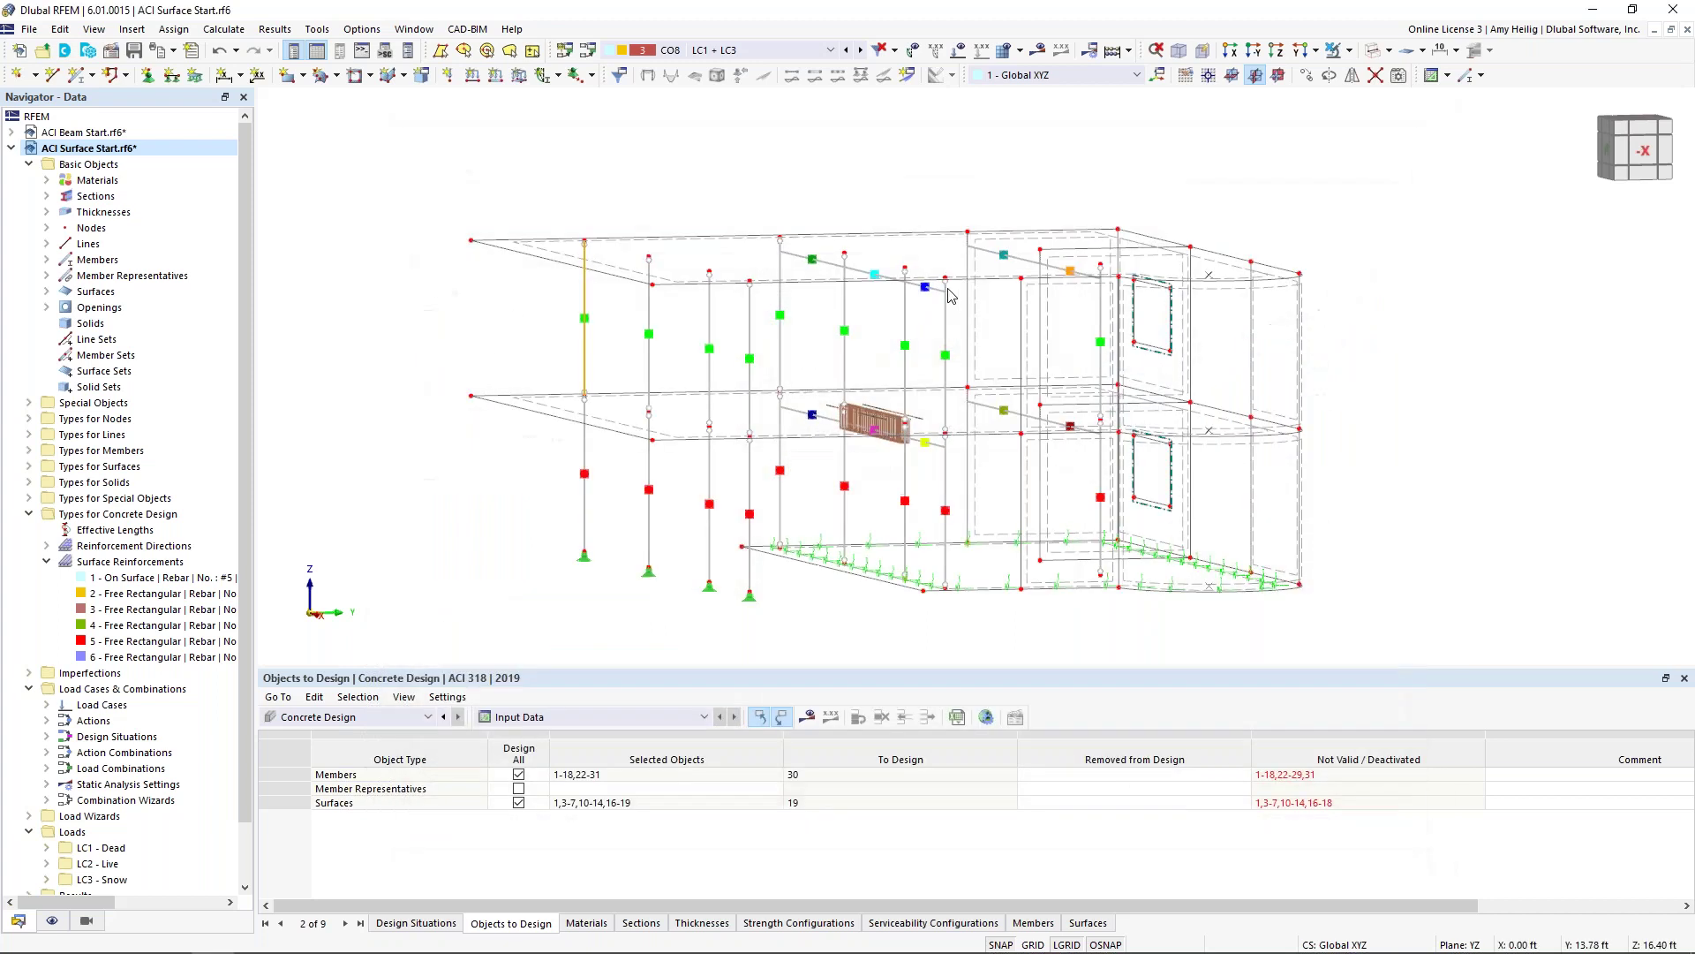
{"action": "double_click", "coordinate": [587, 321]}
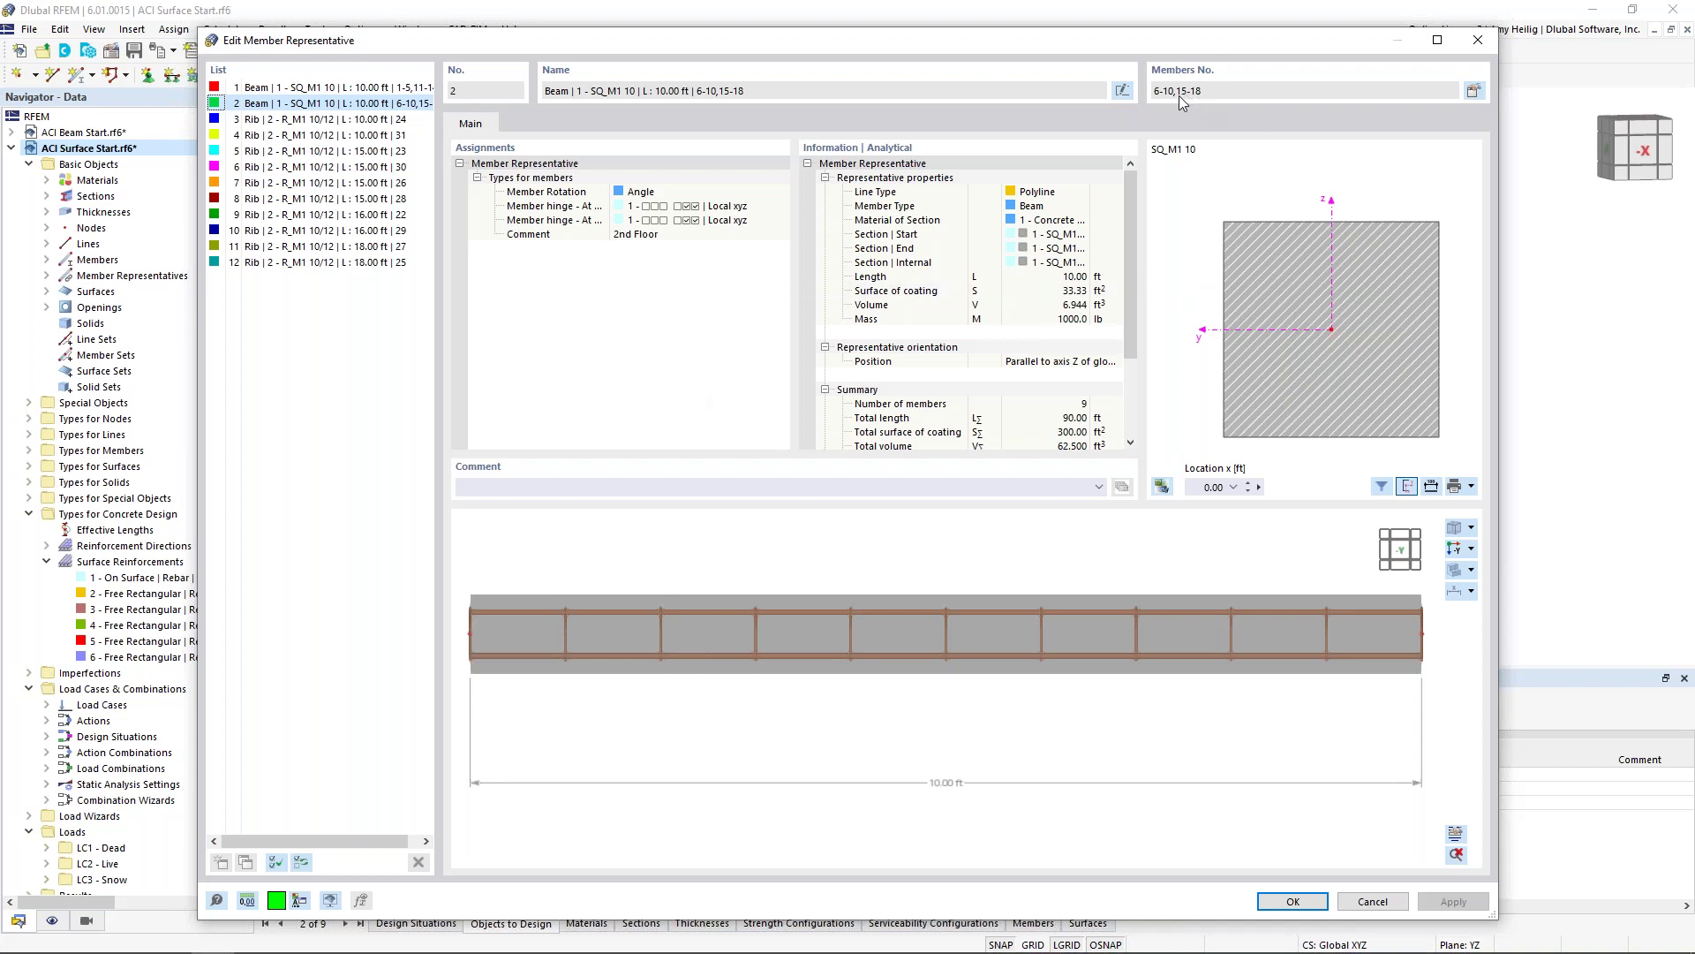
{"action": "left_click", "coordinate": [1475, 91]}
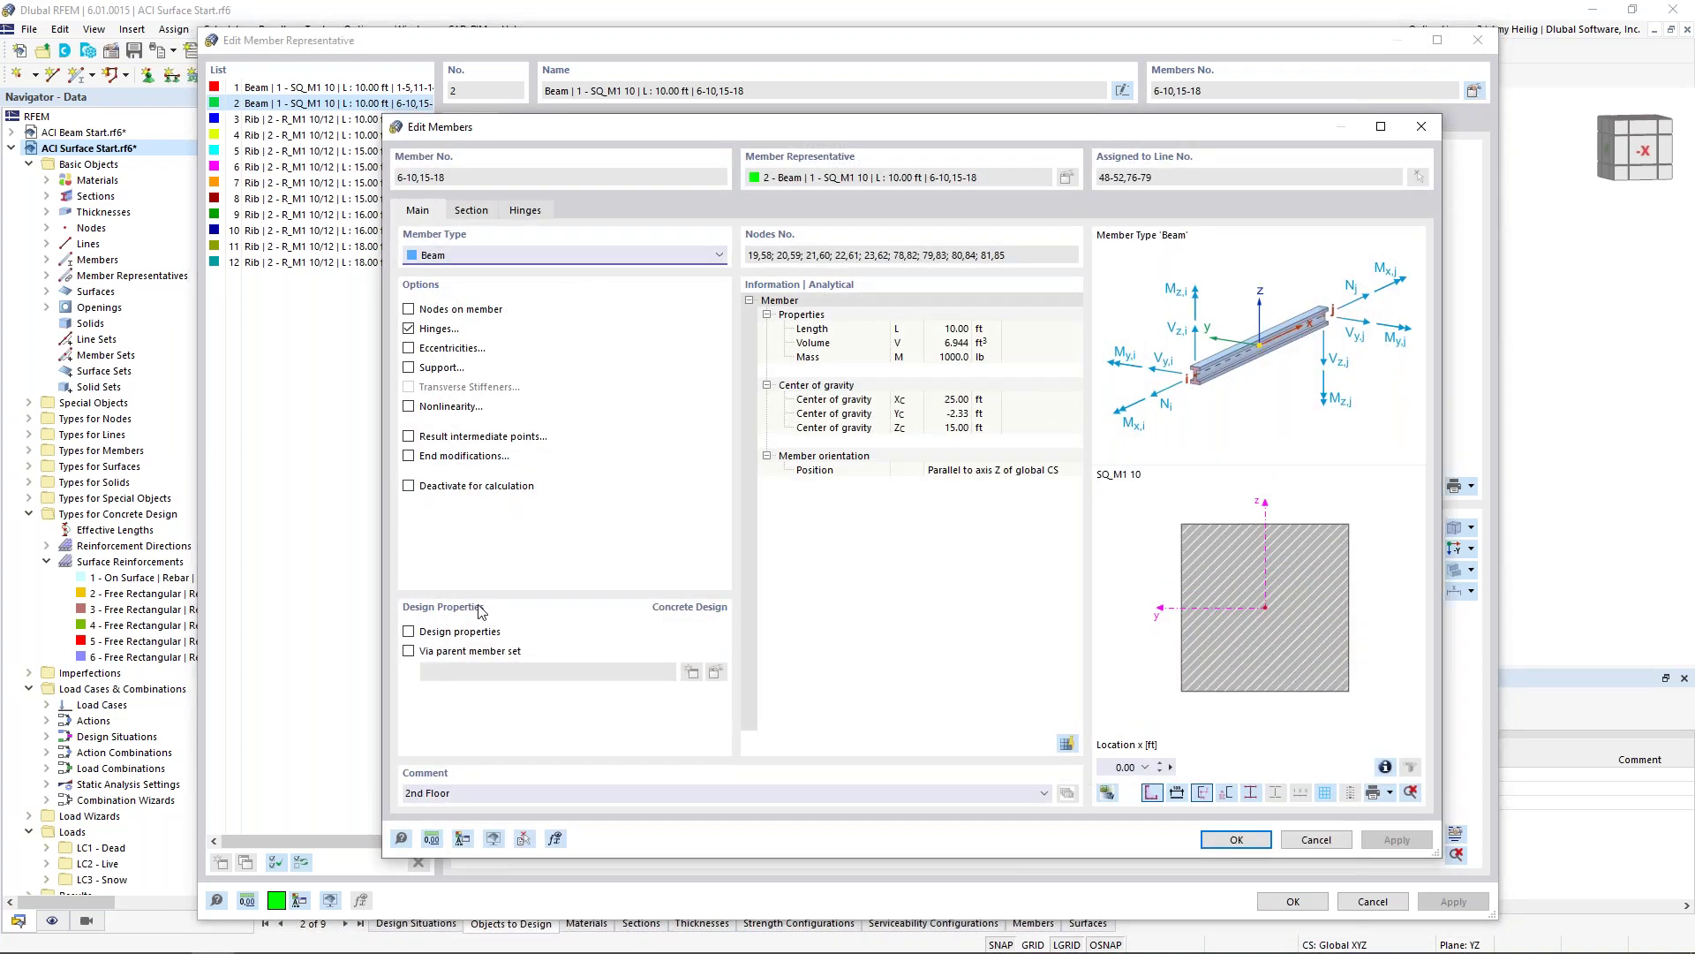
{"action": "left_click", "coordinate": [500, 626]}
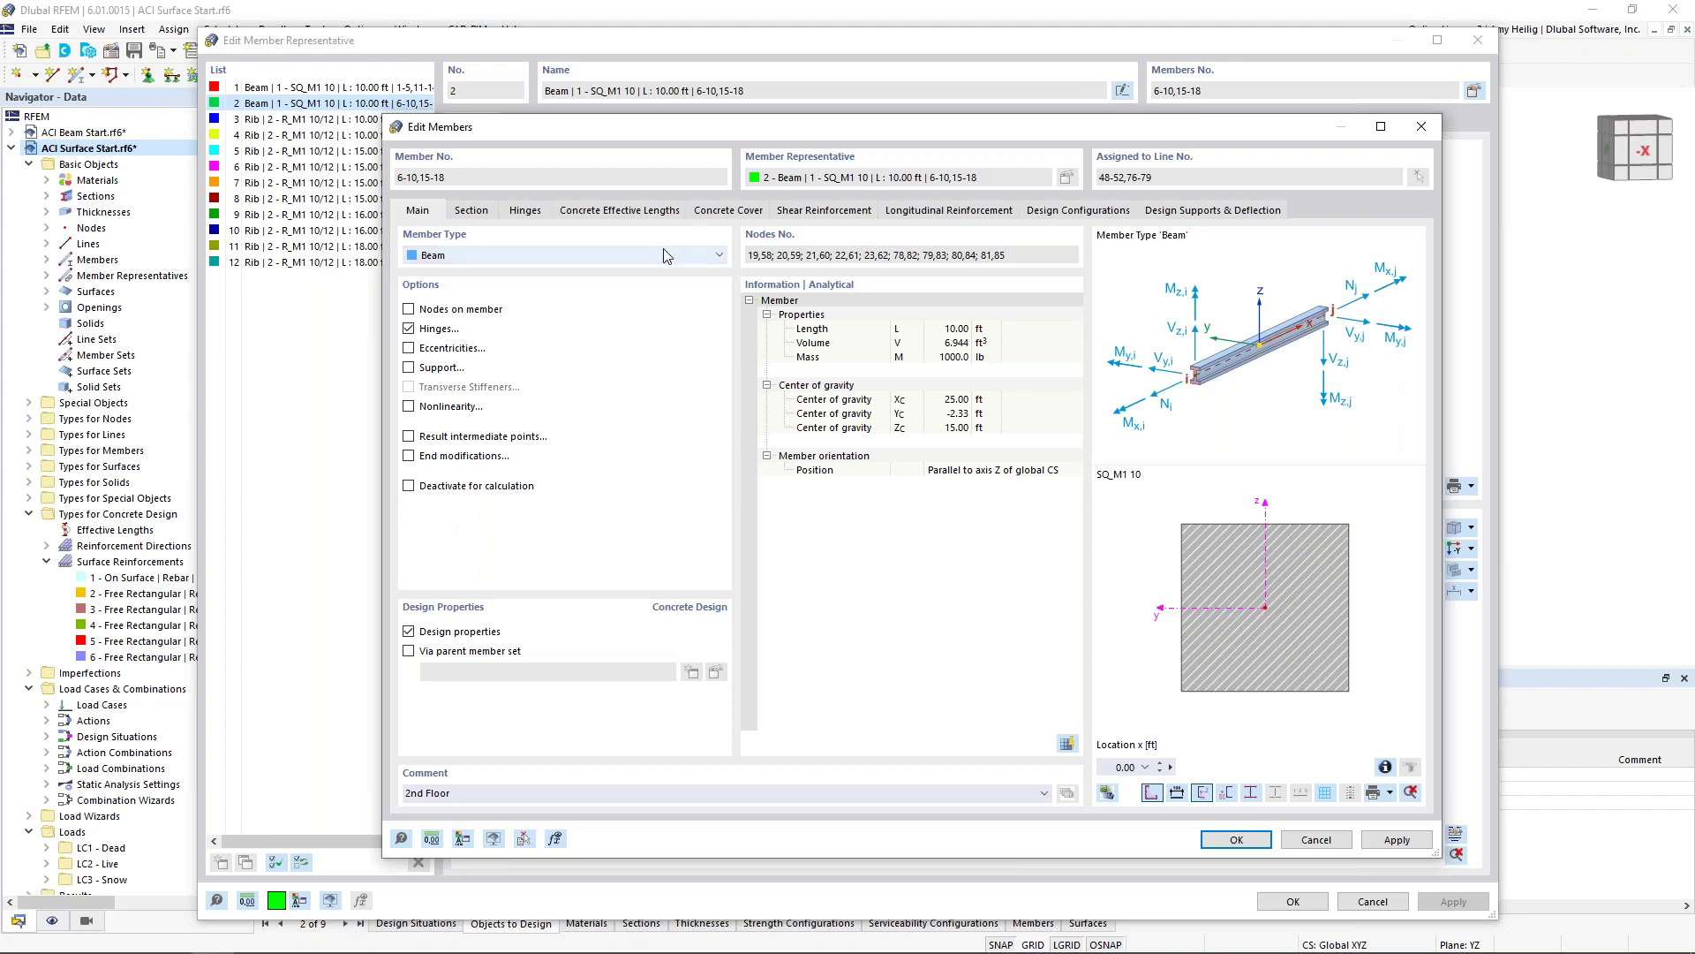
{"action": "left_click", "coordinate": [1236, 840]}
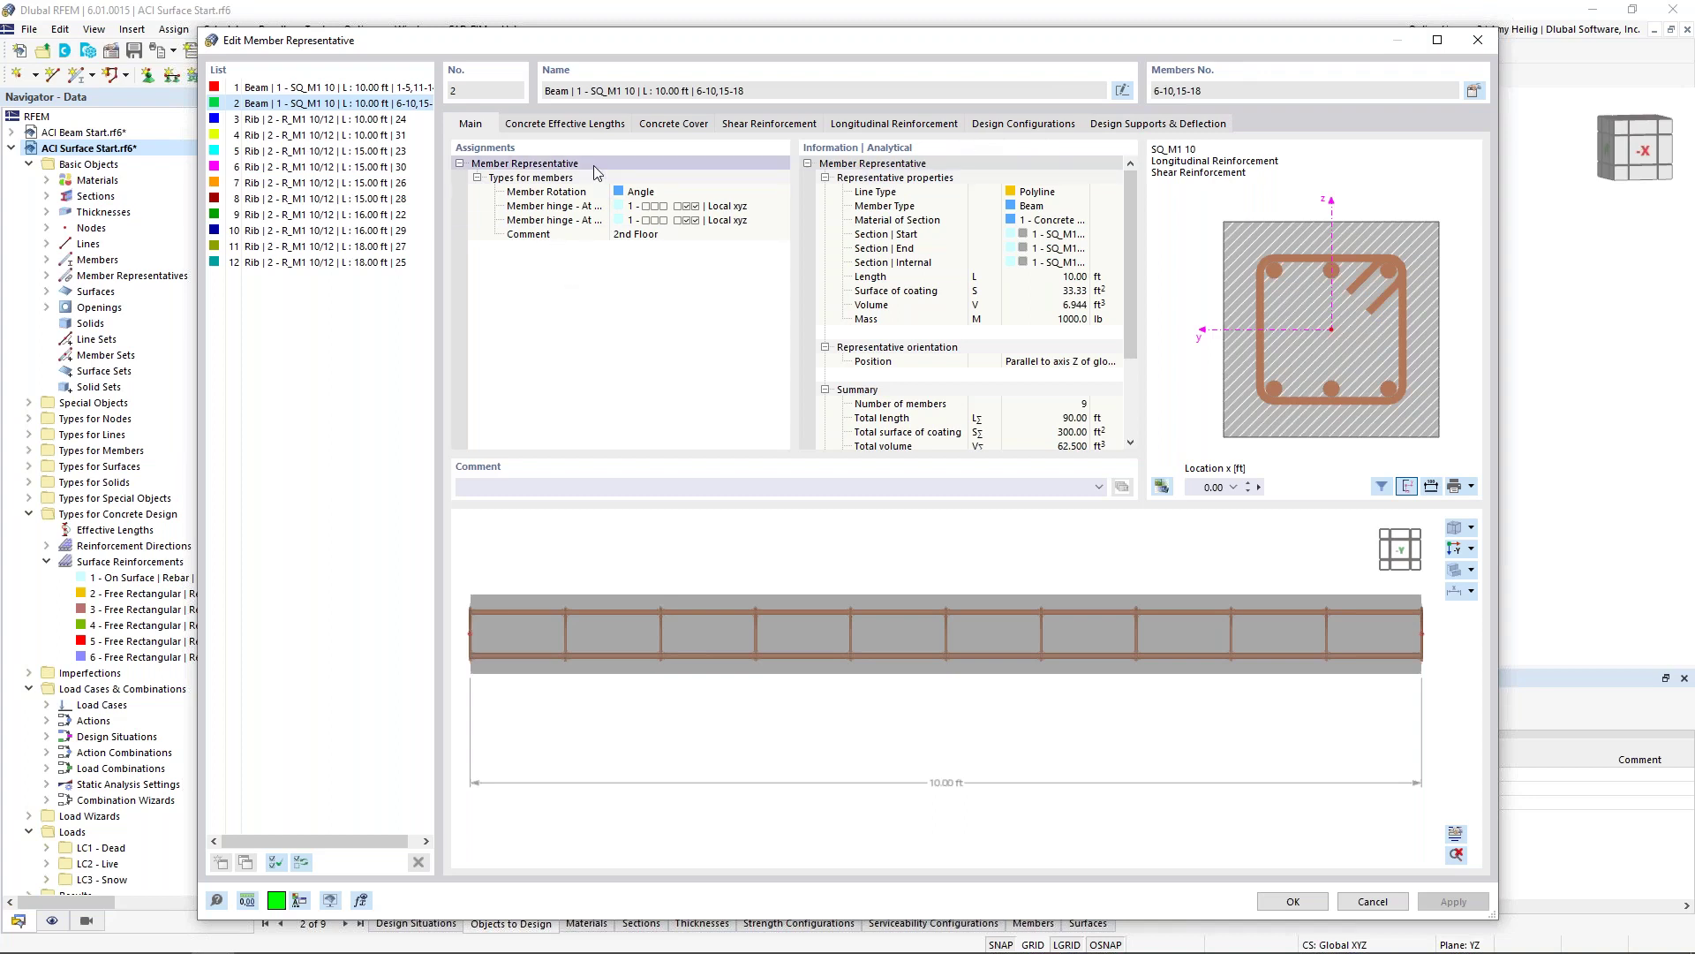
Step: Review the second-floor columns' concrete cover and set their stirrup distance to 0.5 ft
{"action": "left_click", "coordinate": [655, 128]}
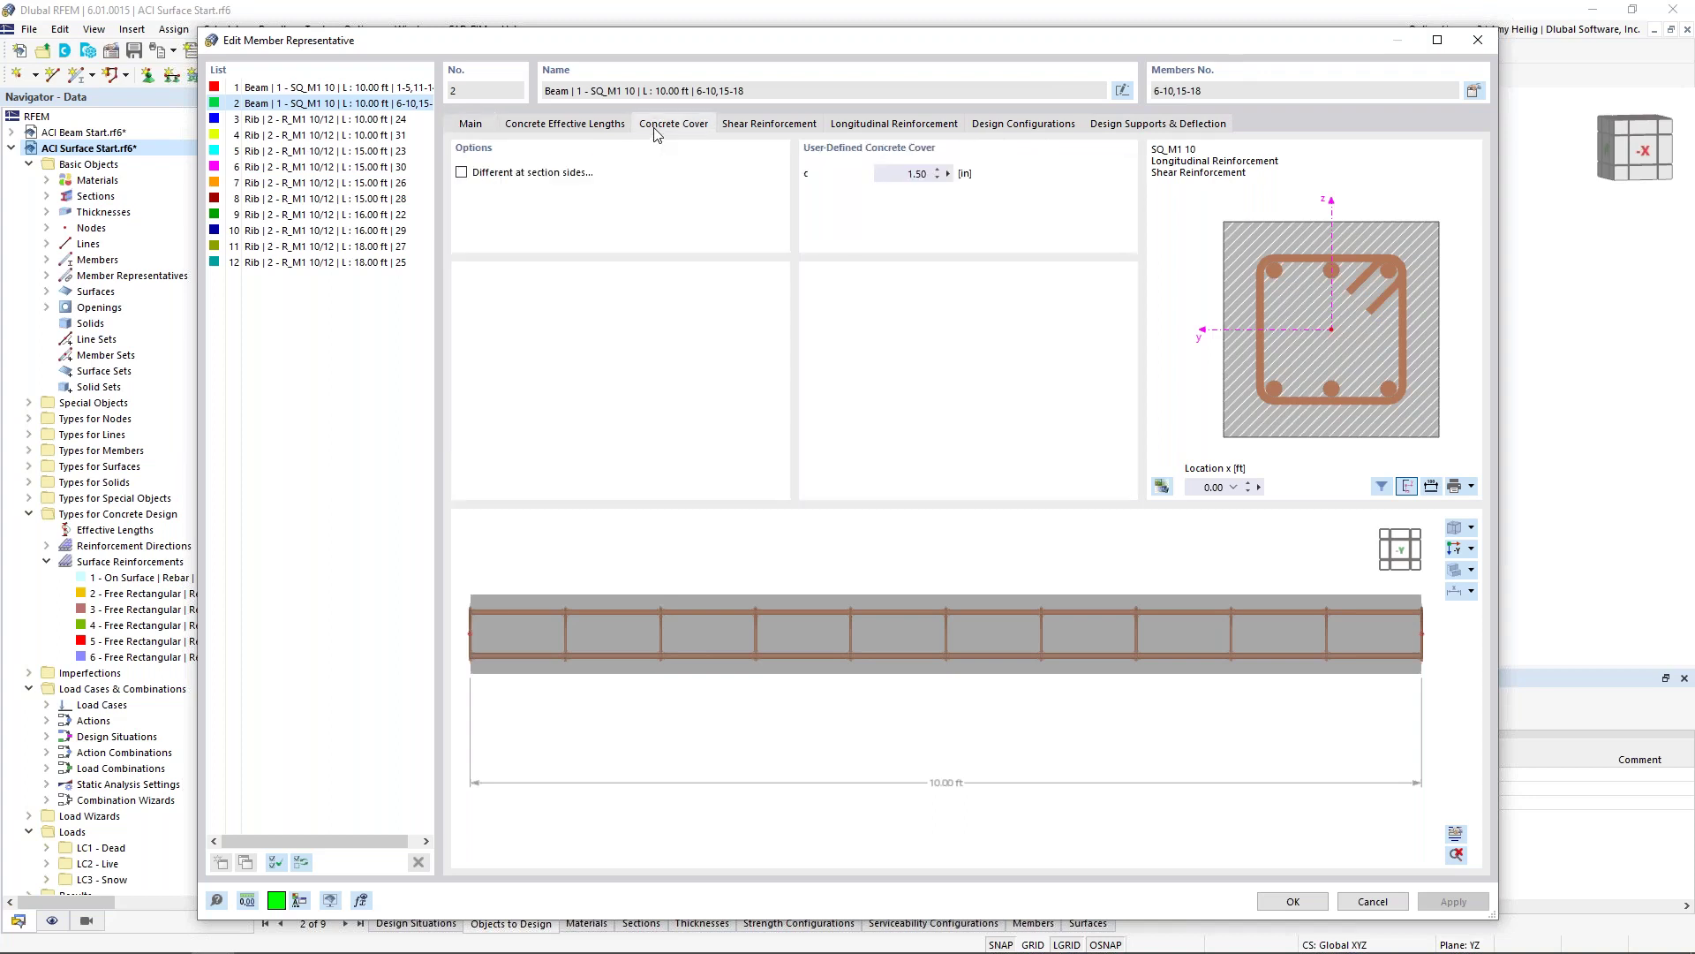
{"action": "left_click", "coordinate": [787, 127]}
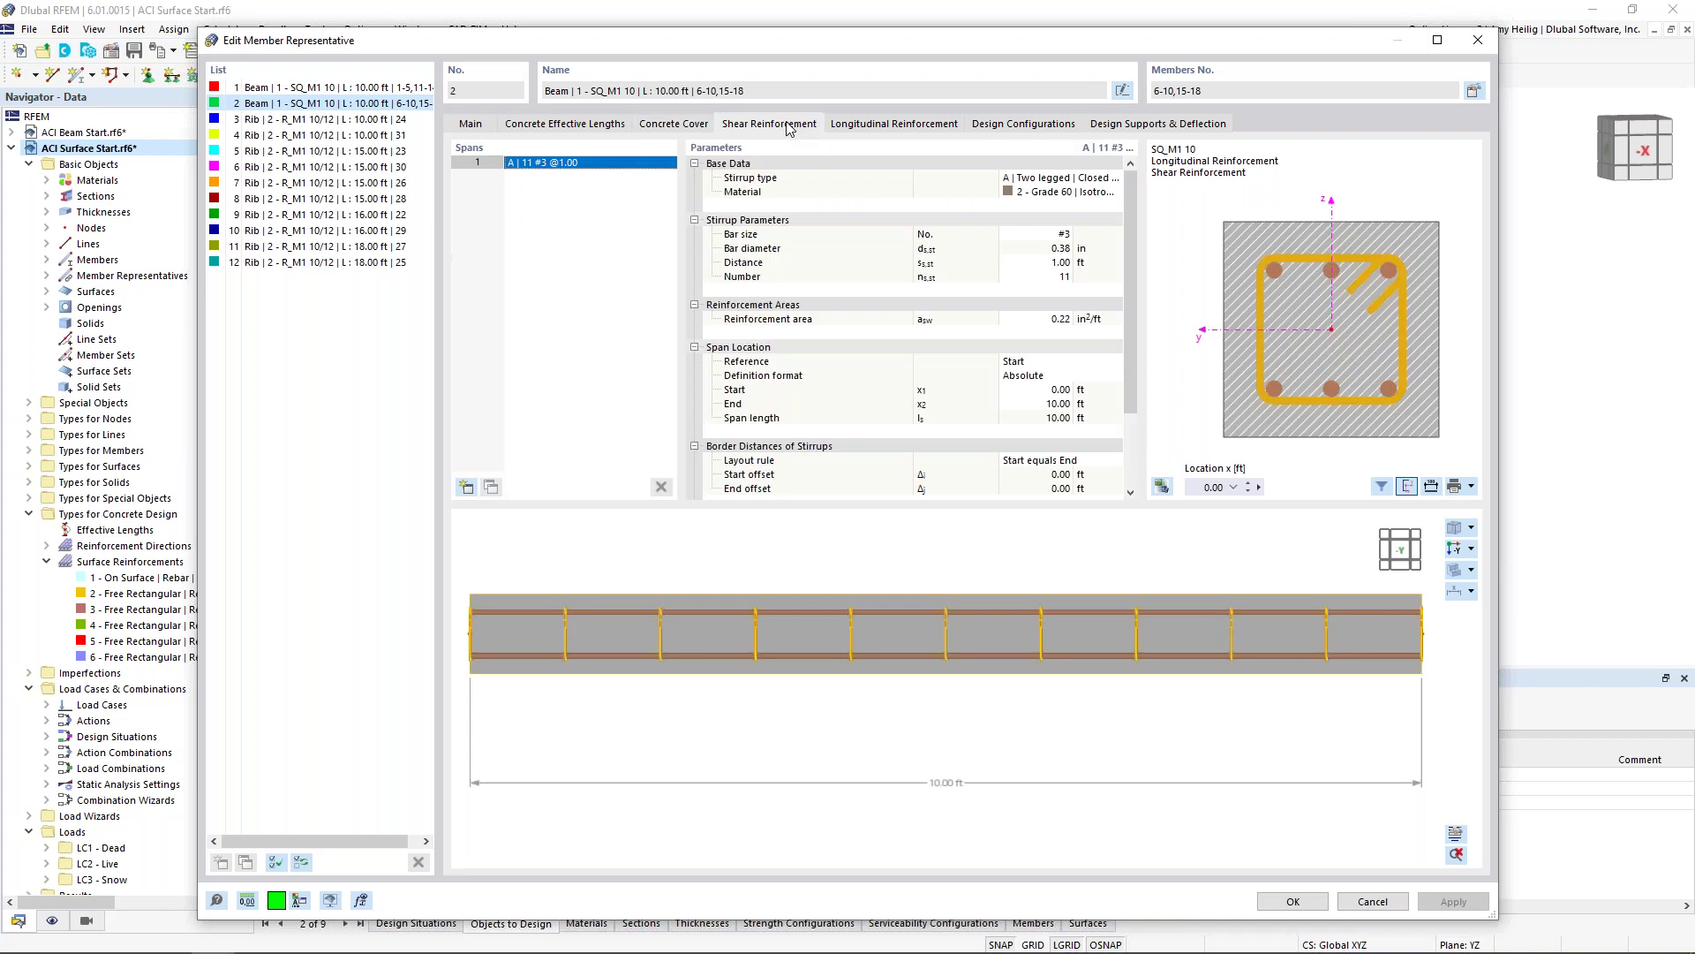
{"action": "left_click", "coordinate": [1029, 262]}
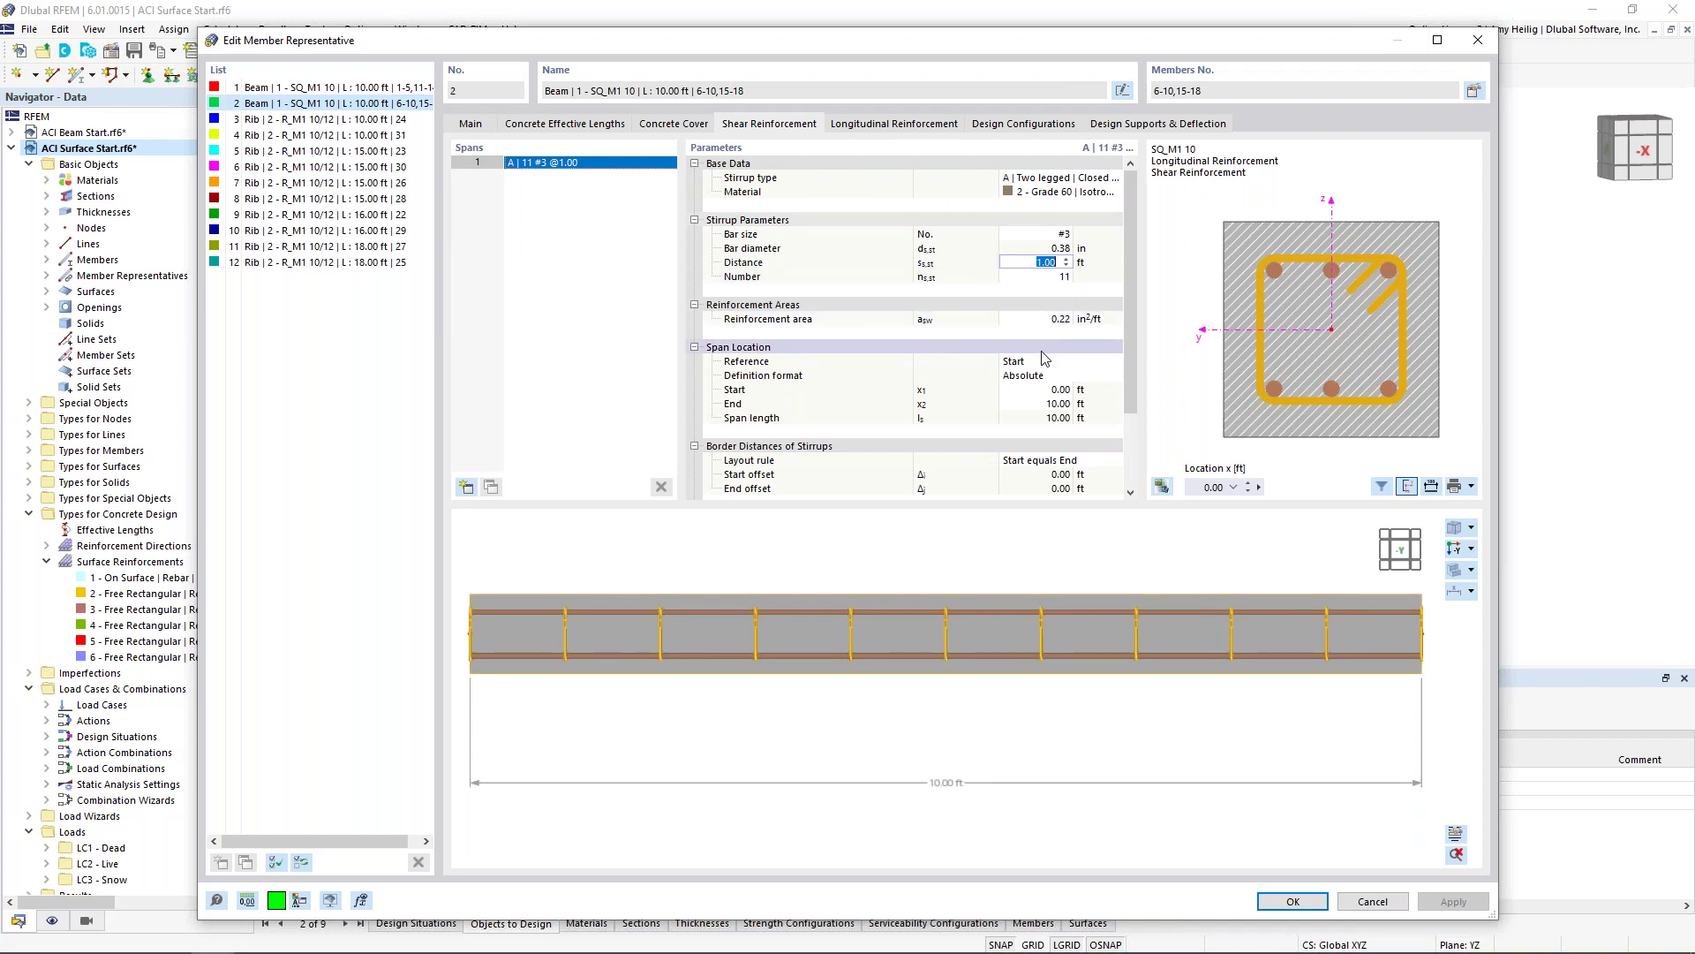
{"action": "type", "text": "0.5"}
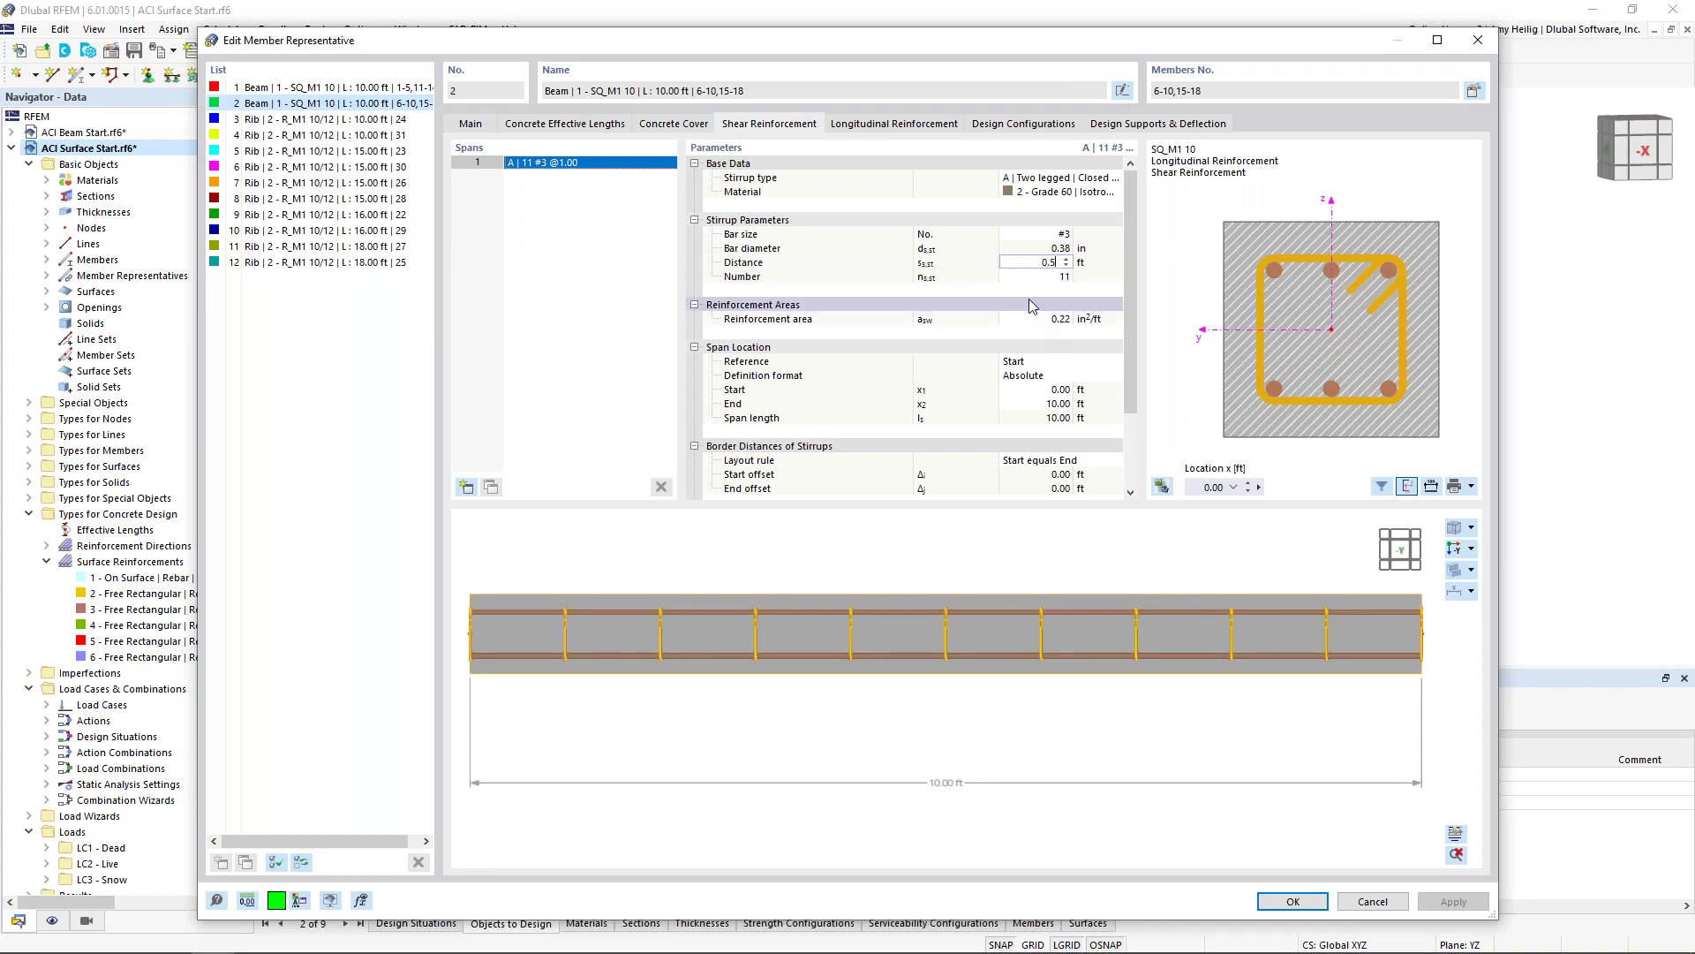
{"action": "left_click", "coordinate": [1042, 275]}
{"action": "middle_click_drag", "start_coordinate": [1291, 676], "coordinate": [1181, 638], "text": "ctrl"}
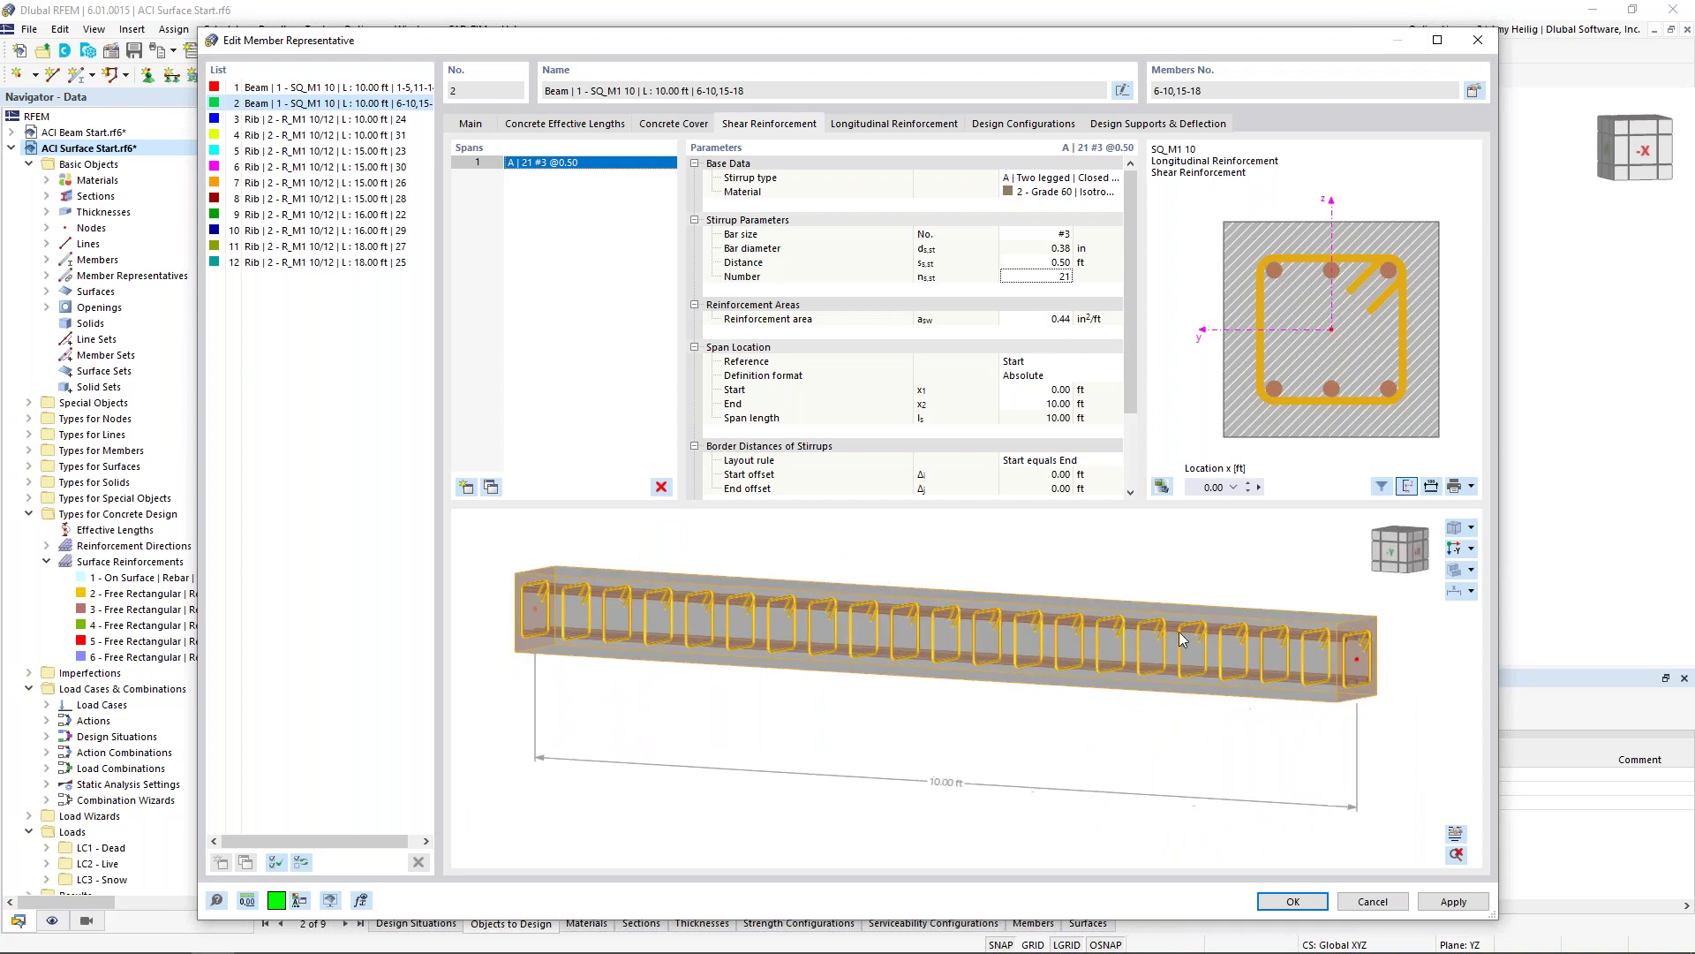
Step: Set the second-floor columns' longitudinal reinforcement to uniformly surrounding with 8 bars and accept the member representative
{"action": "left_click", "coordinate": [880, 126]}
{"action": "left_click", "coordinate": [1059, 178]}
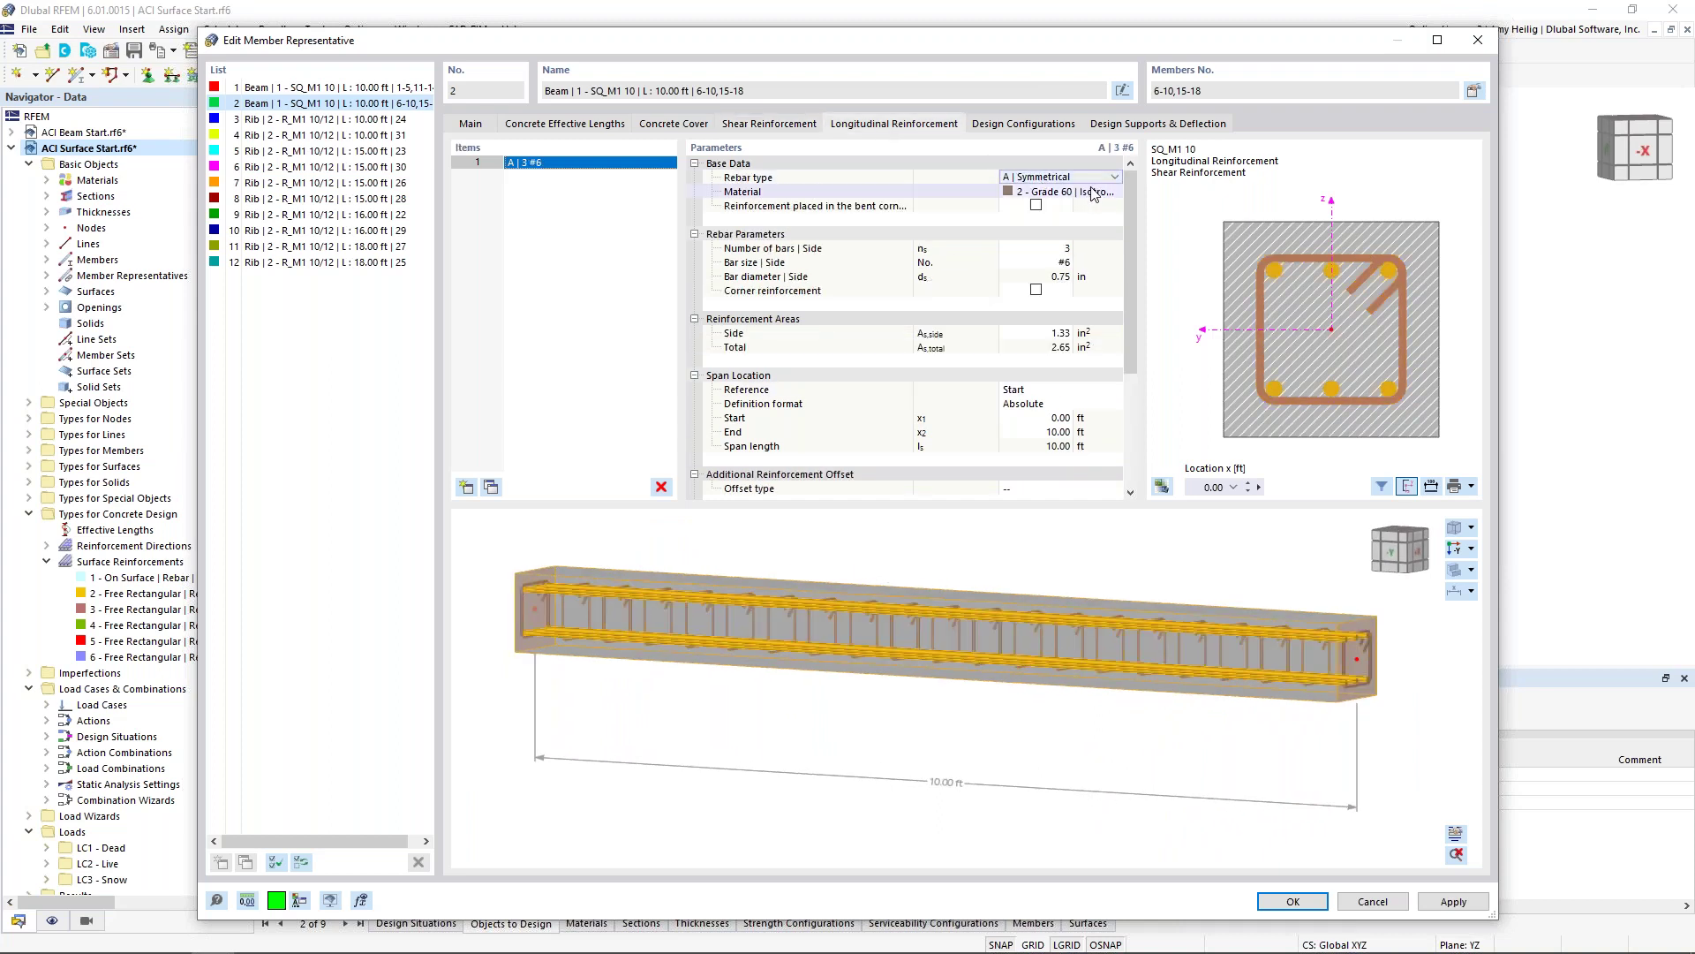
{"action": "left_click", "coordinate": [1116, 178]}
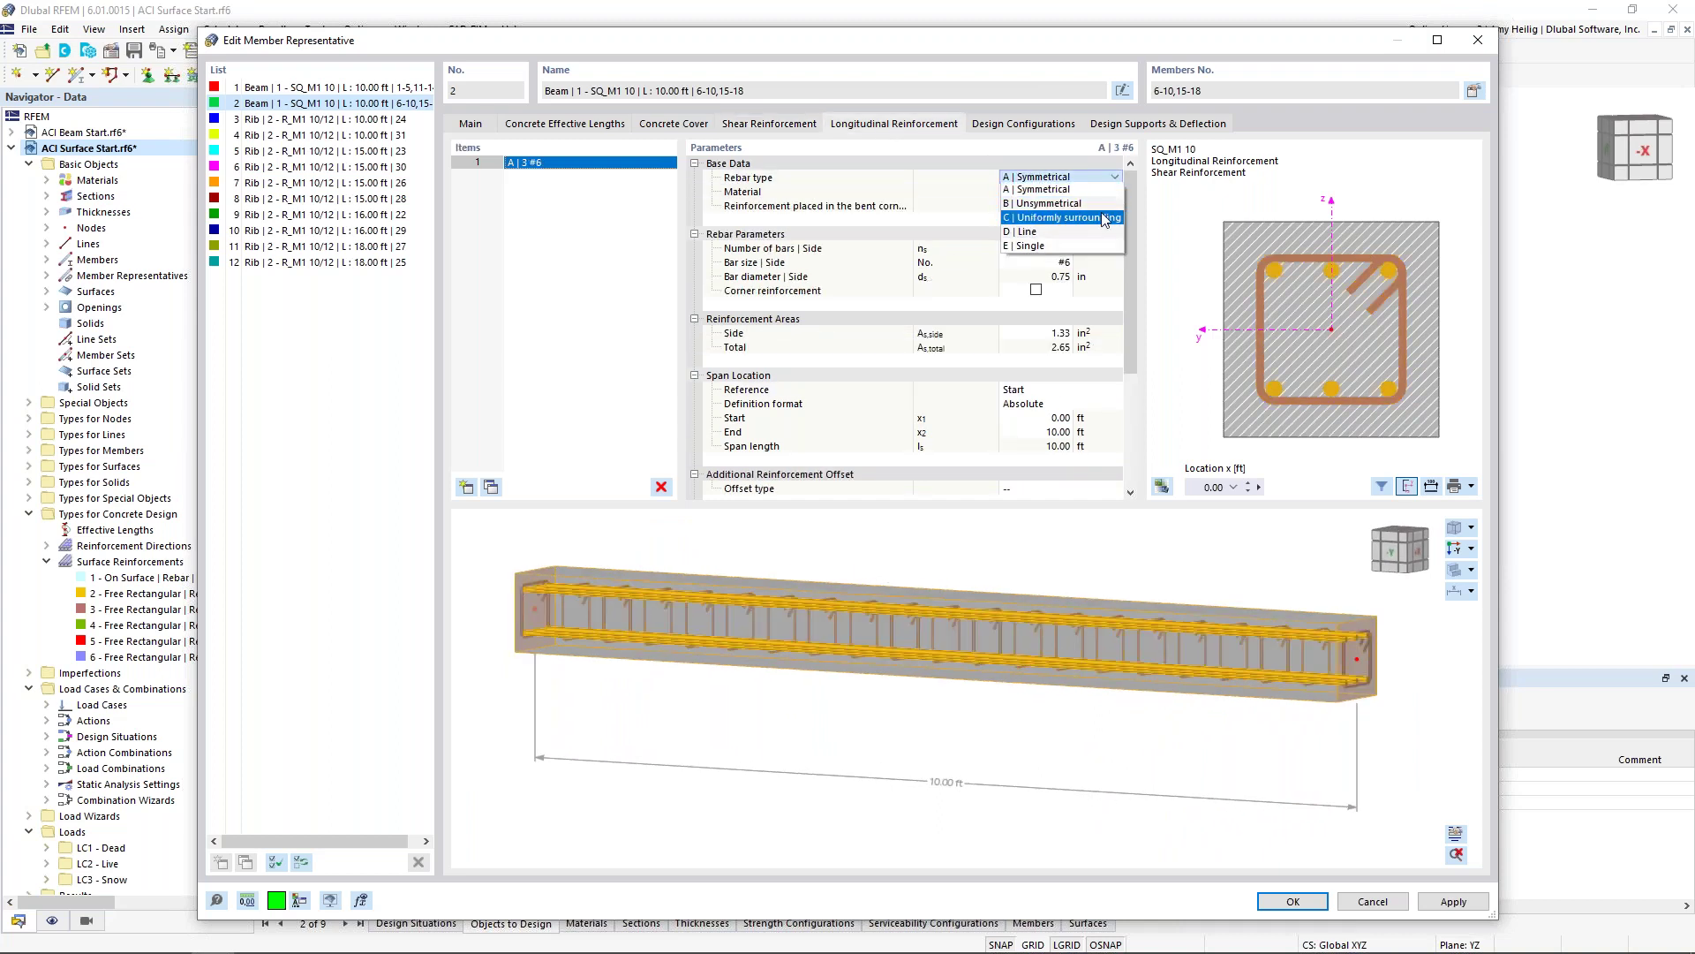
{"action": "left_click", "coordinate": [1102, 217]}
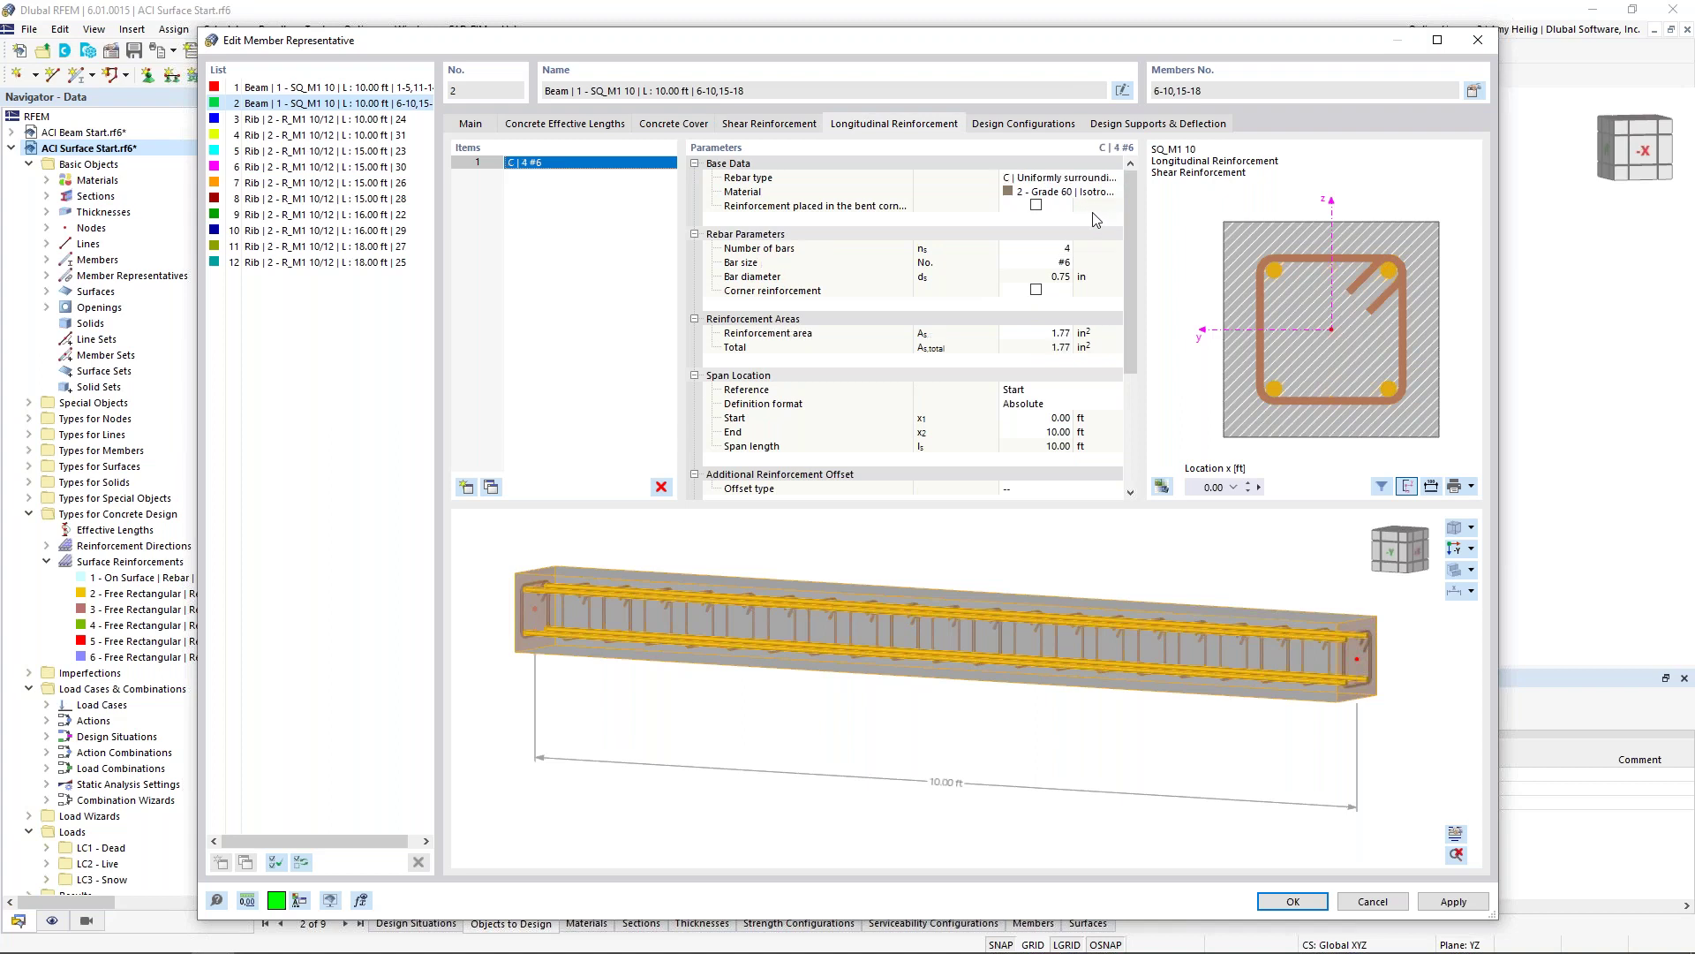
{"action": "left_click", "coordinate": [1059, 249]}
{"action": "type", "text": "8"}
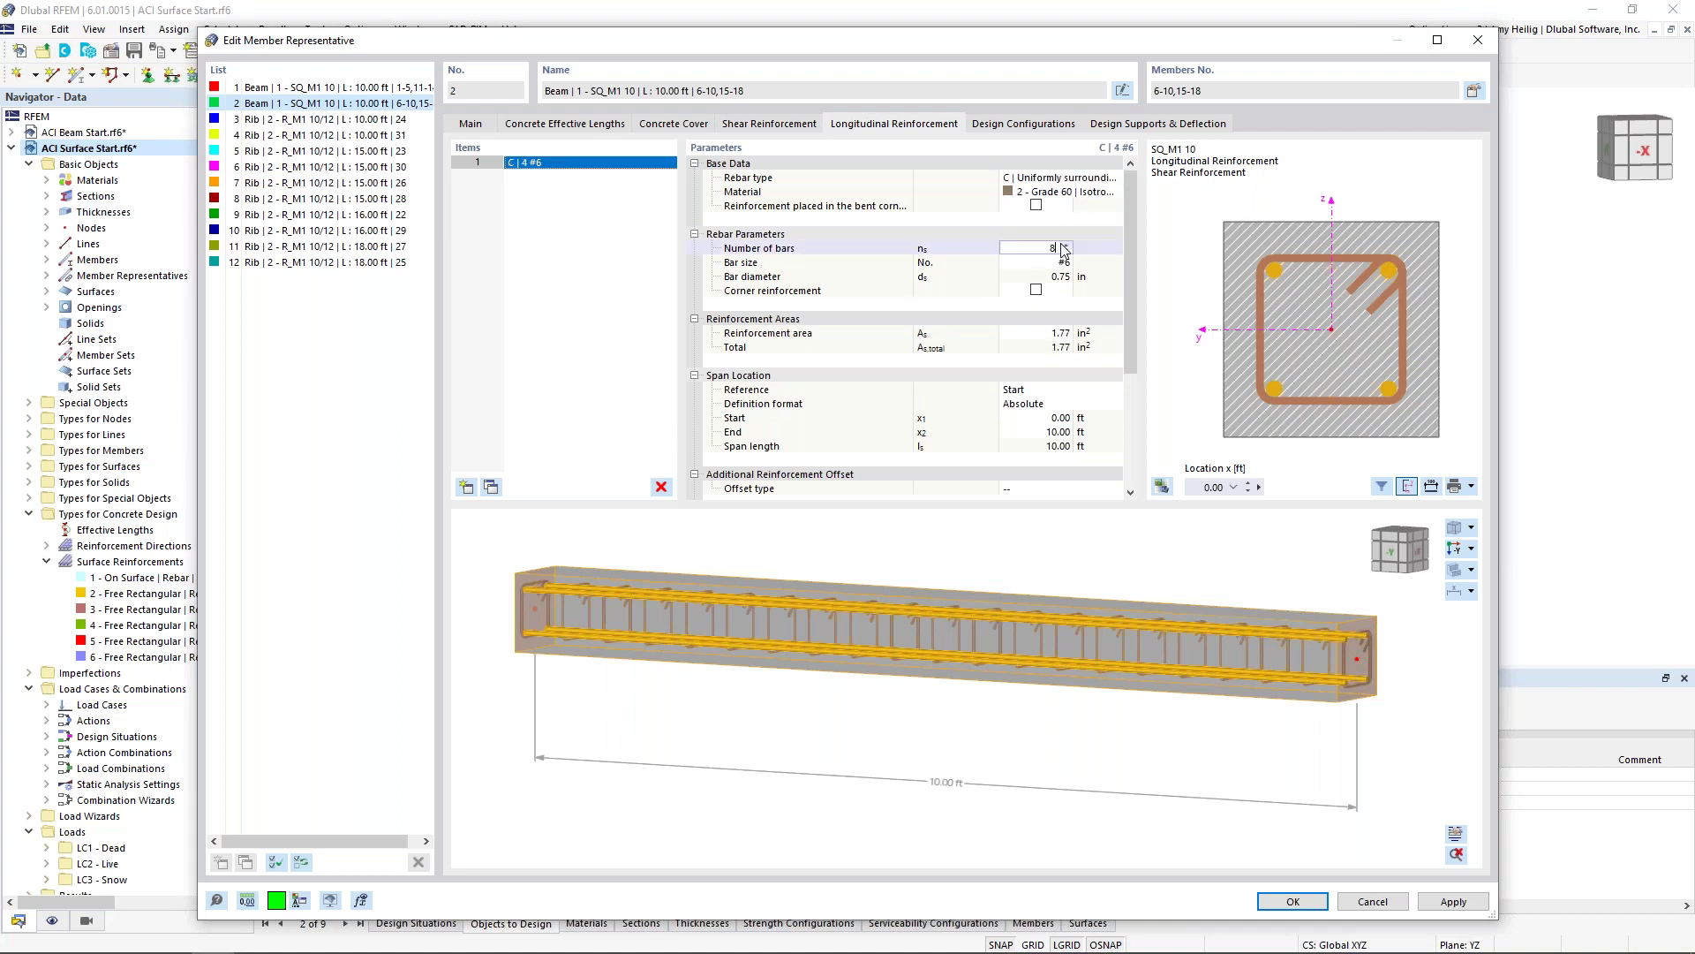
{"action": "key", "text": "Return"}
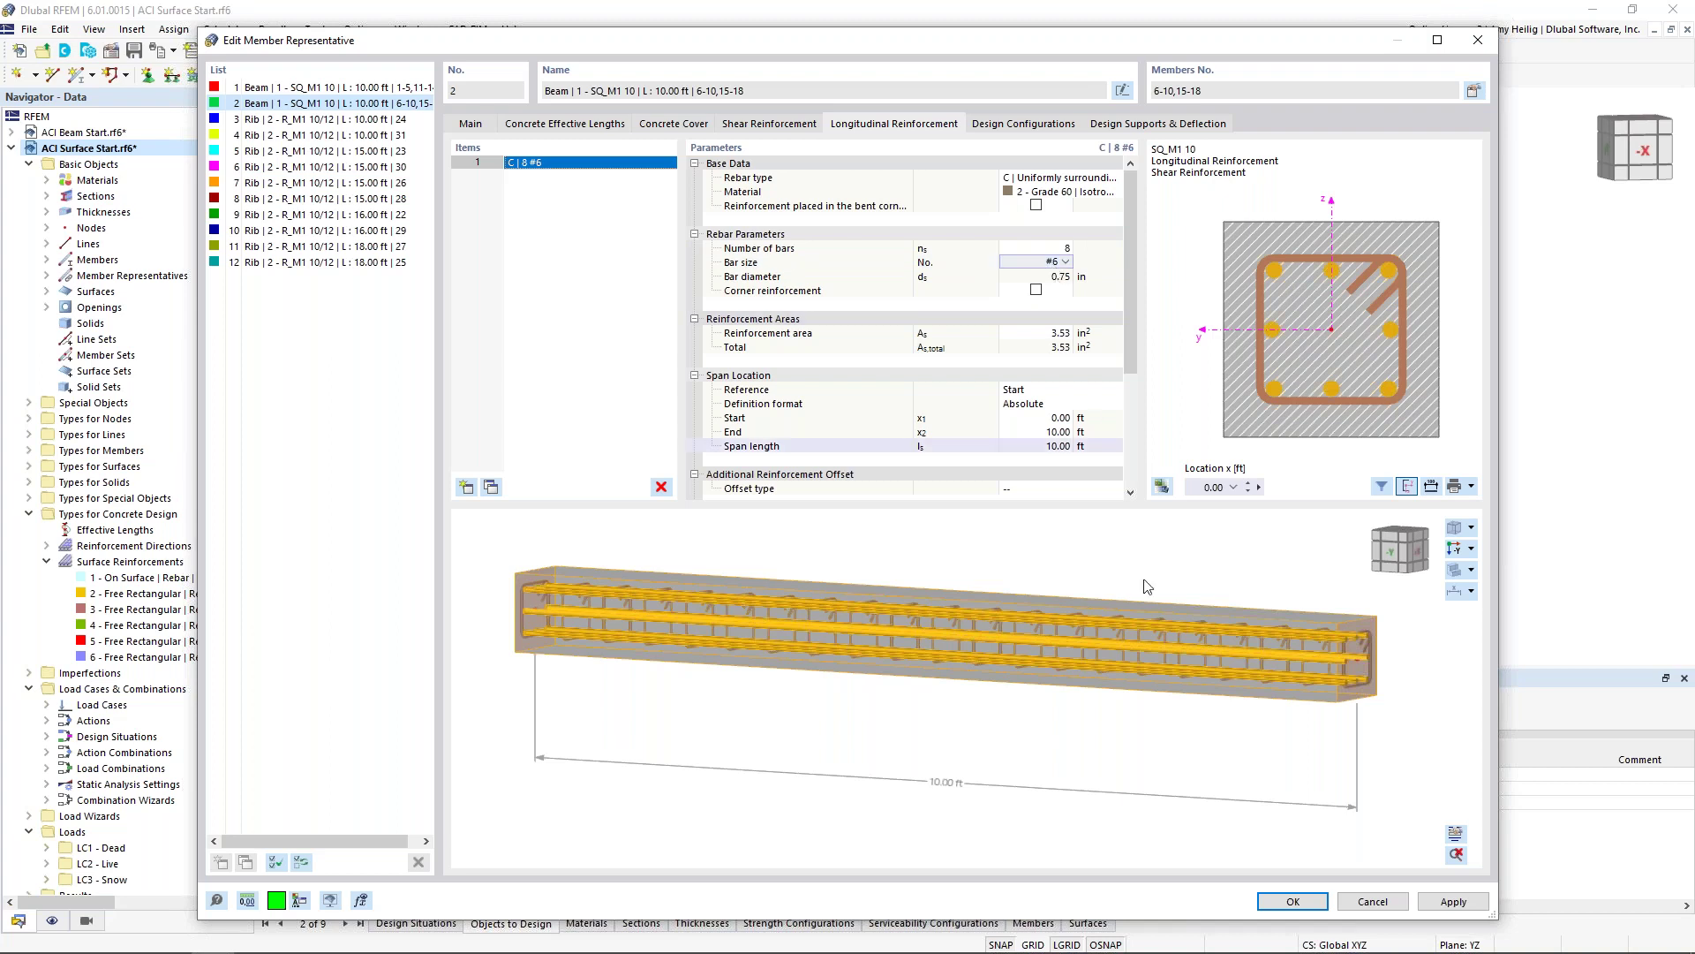
{"action": "middle_click_drag", "start_coordinate": [1254, 676], "coordinate": [1170, 683], "text": "ctrl"}
{"action": "scroll", "coordinate": [1111, 625], "scroll_direction": "up", "scroll_amount": 5}
{"action": "scroll", "coordinate": [1116, 668], "scroll_direction": "down", "scroll_amount": 5}
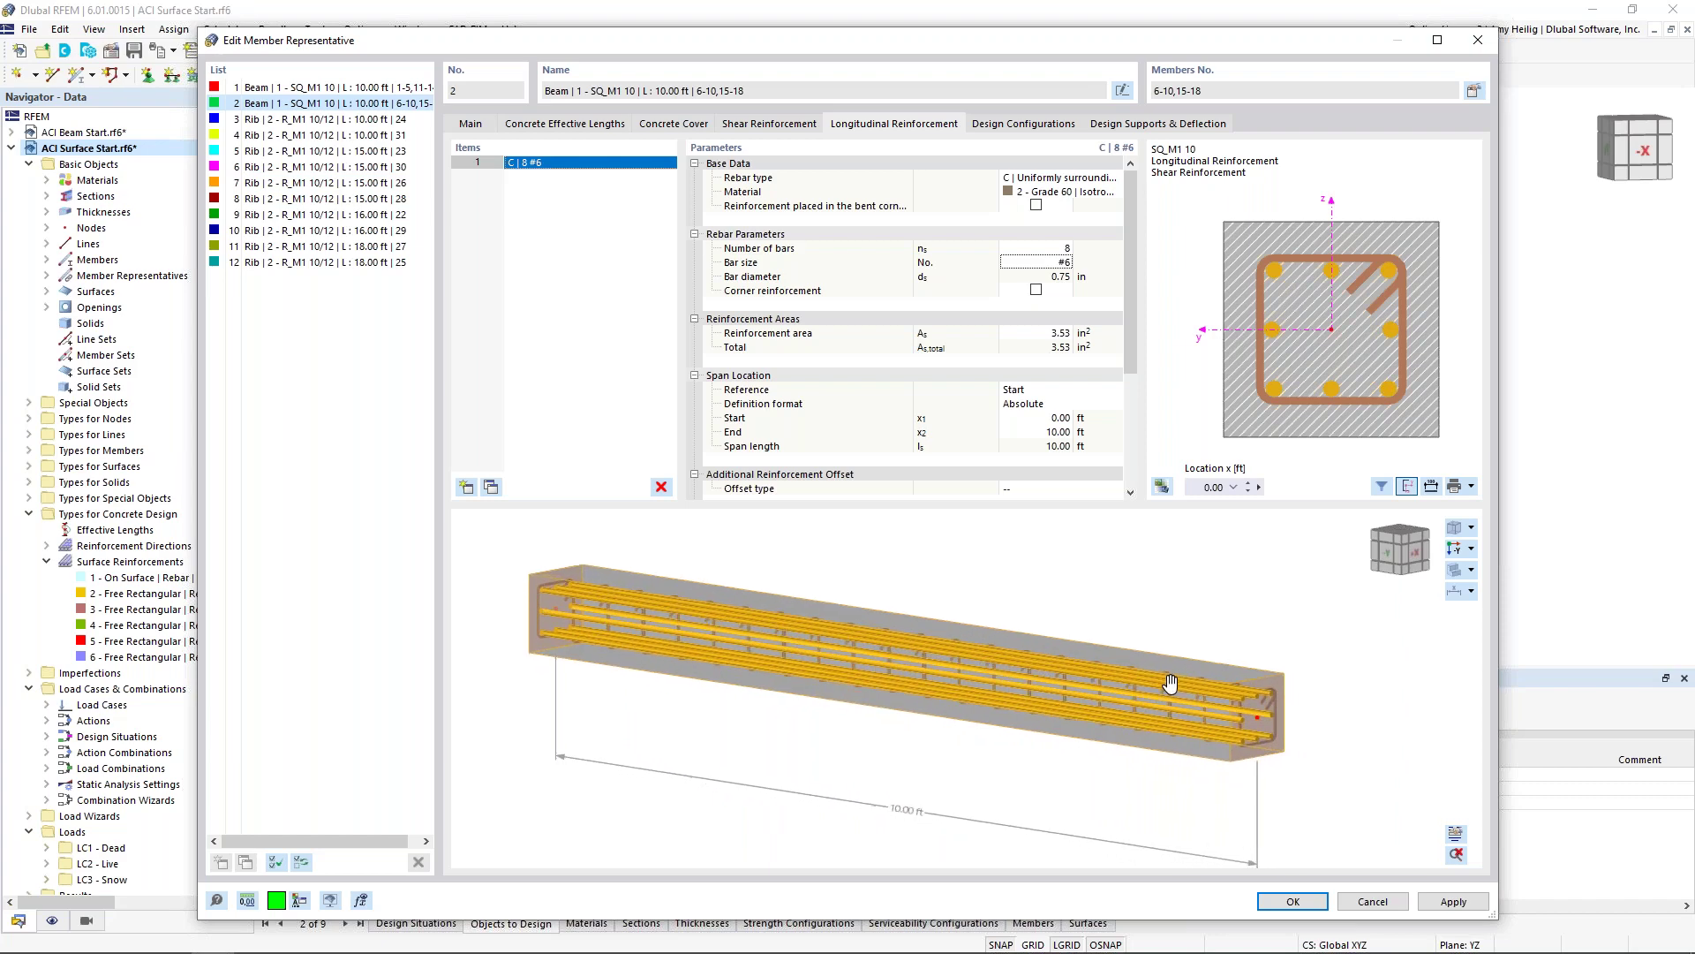
{"action": "left_click", "coordinate": [1293, 900]}
Step: Inspect the second-floor columns' reinforcement in the model and review the design situations defined for concrete design
{"action": "middle_click_drag", "start_coordinate": [954, 486], "coordinate": [456, 329], "text": "ctrl"}
{"action": "scroll", "coordinate": [518, 321], "scroll_direction": "up", "scroll_amount": 4}
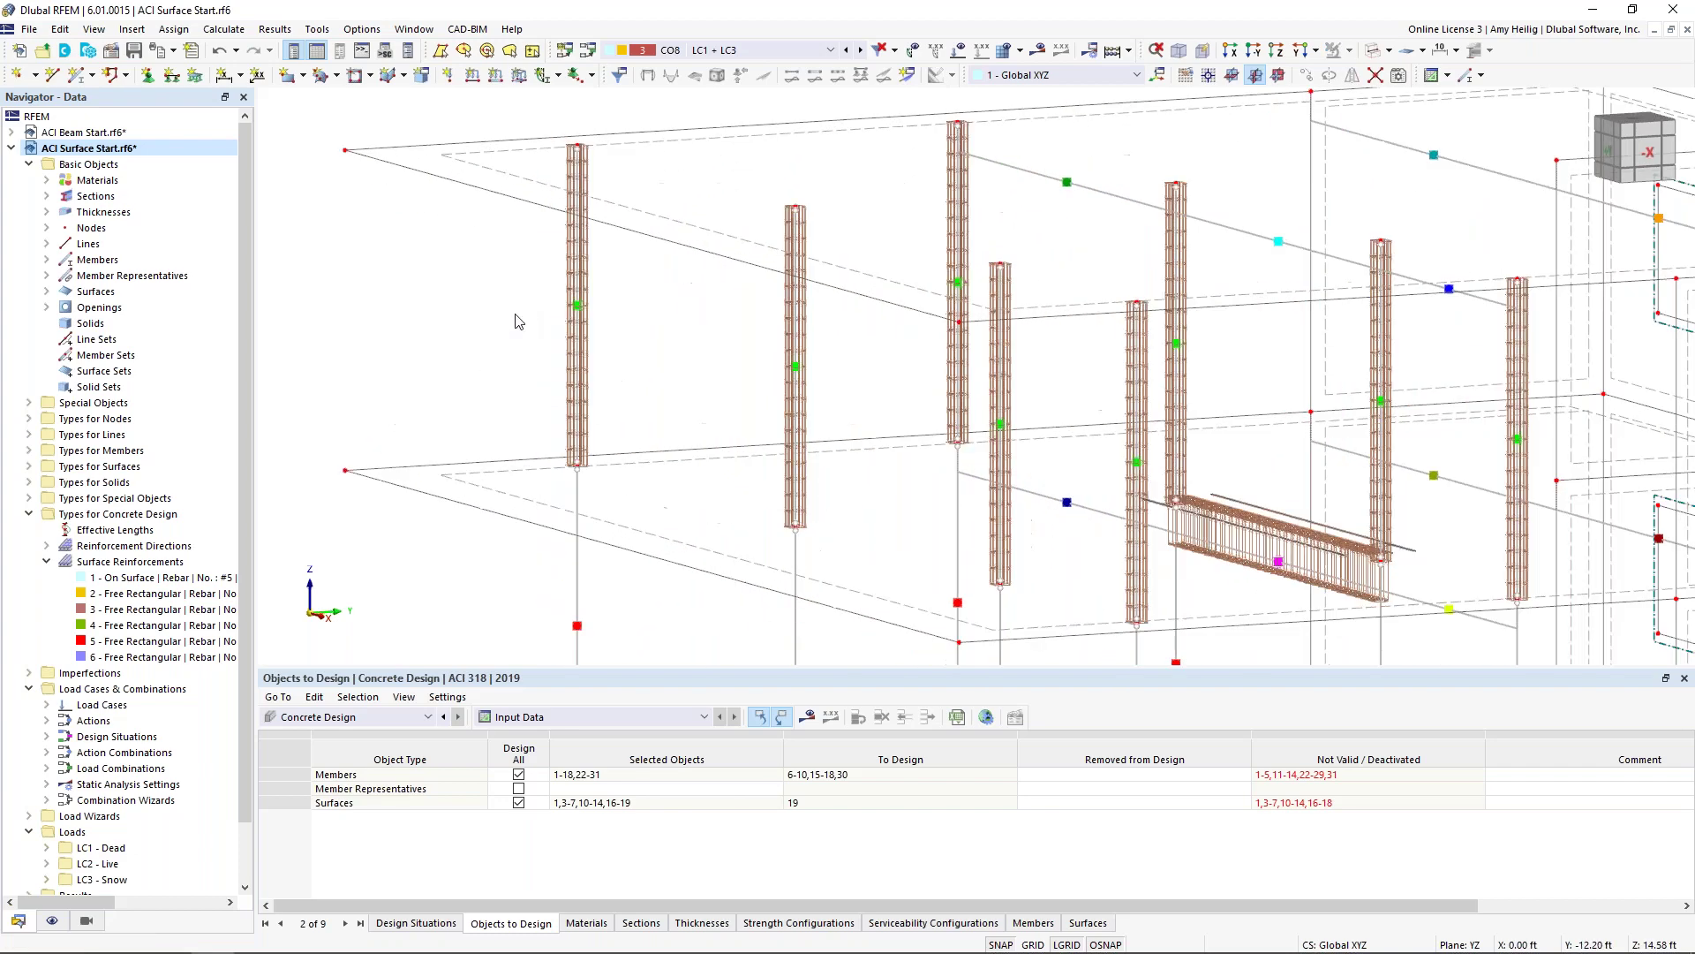
{"action": "middle_click_drag", "start_coordinate": [1435, 474], "coordinate": [1286, 425]}
{"action": "scroll", "coordinate": [1148, 406], "scroll_direction": "down", "scroll_amount": 5}
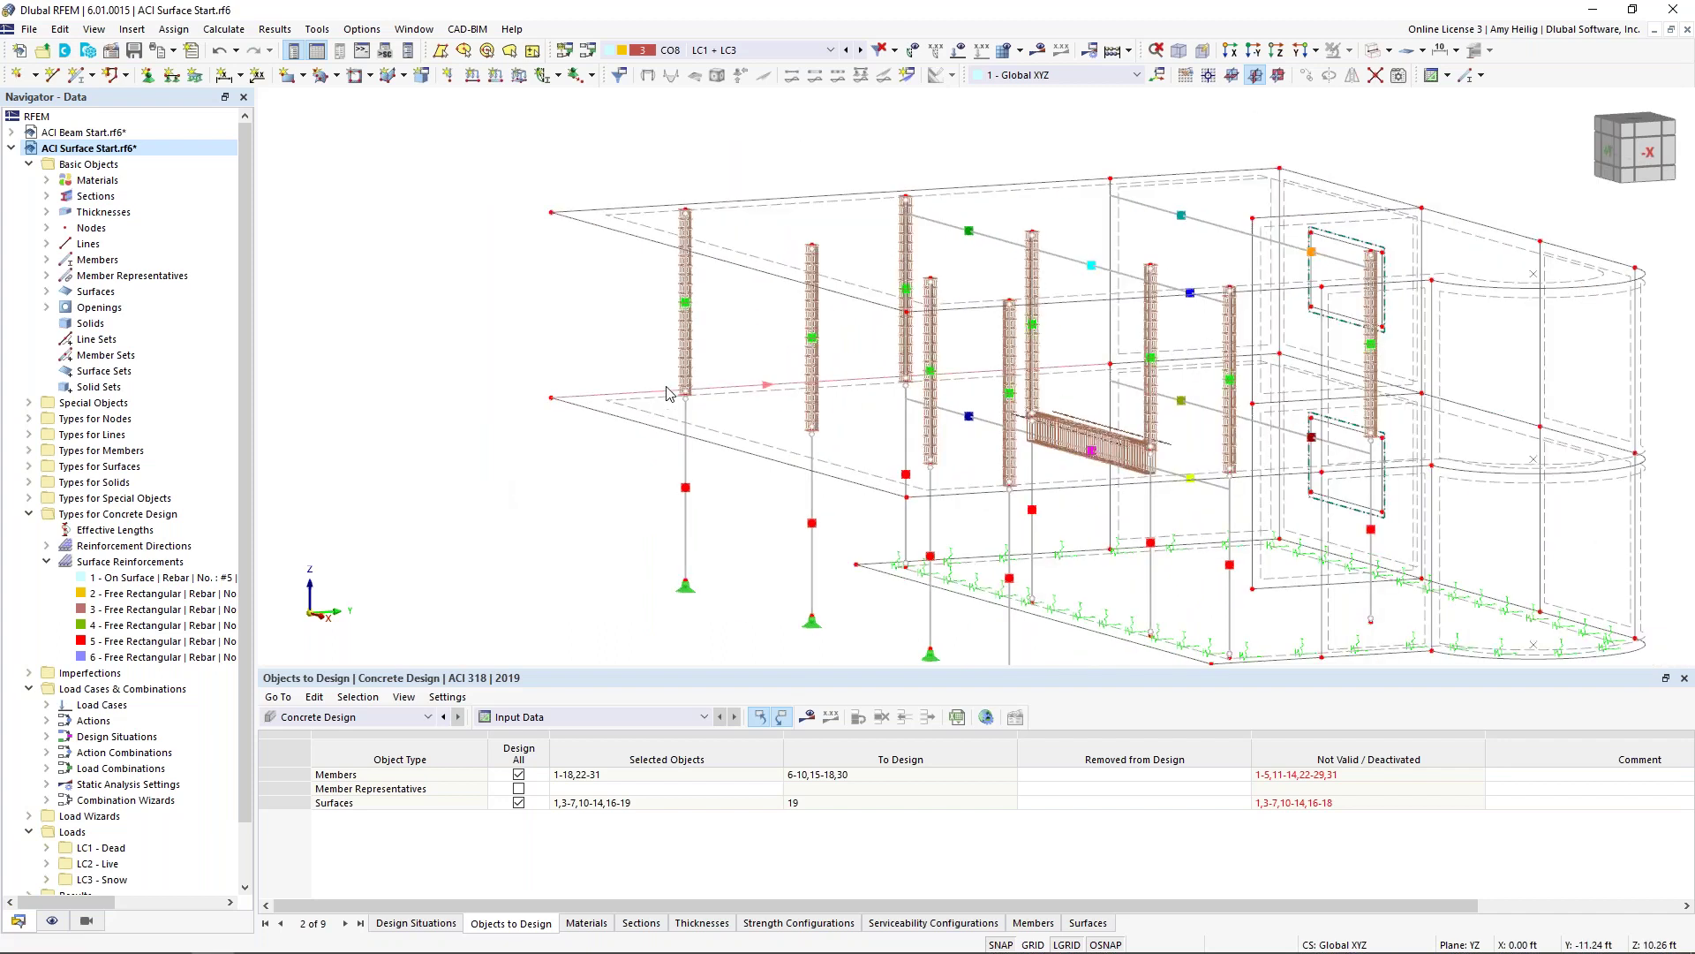
{"action": "scroll", "coordinate": [719, 368], "scroll_direction": "down", "scroll_amount": 2}
{"action": "middle_click_drag", "start_coordinate": [786, 380], "coordinate": [640, 342]}
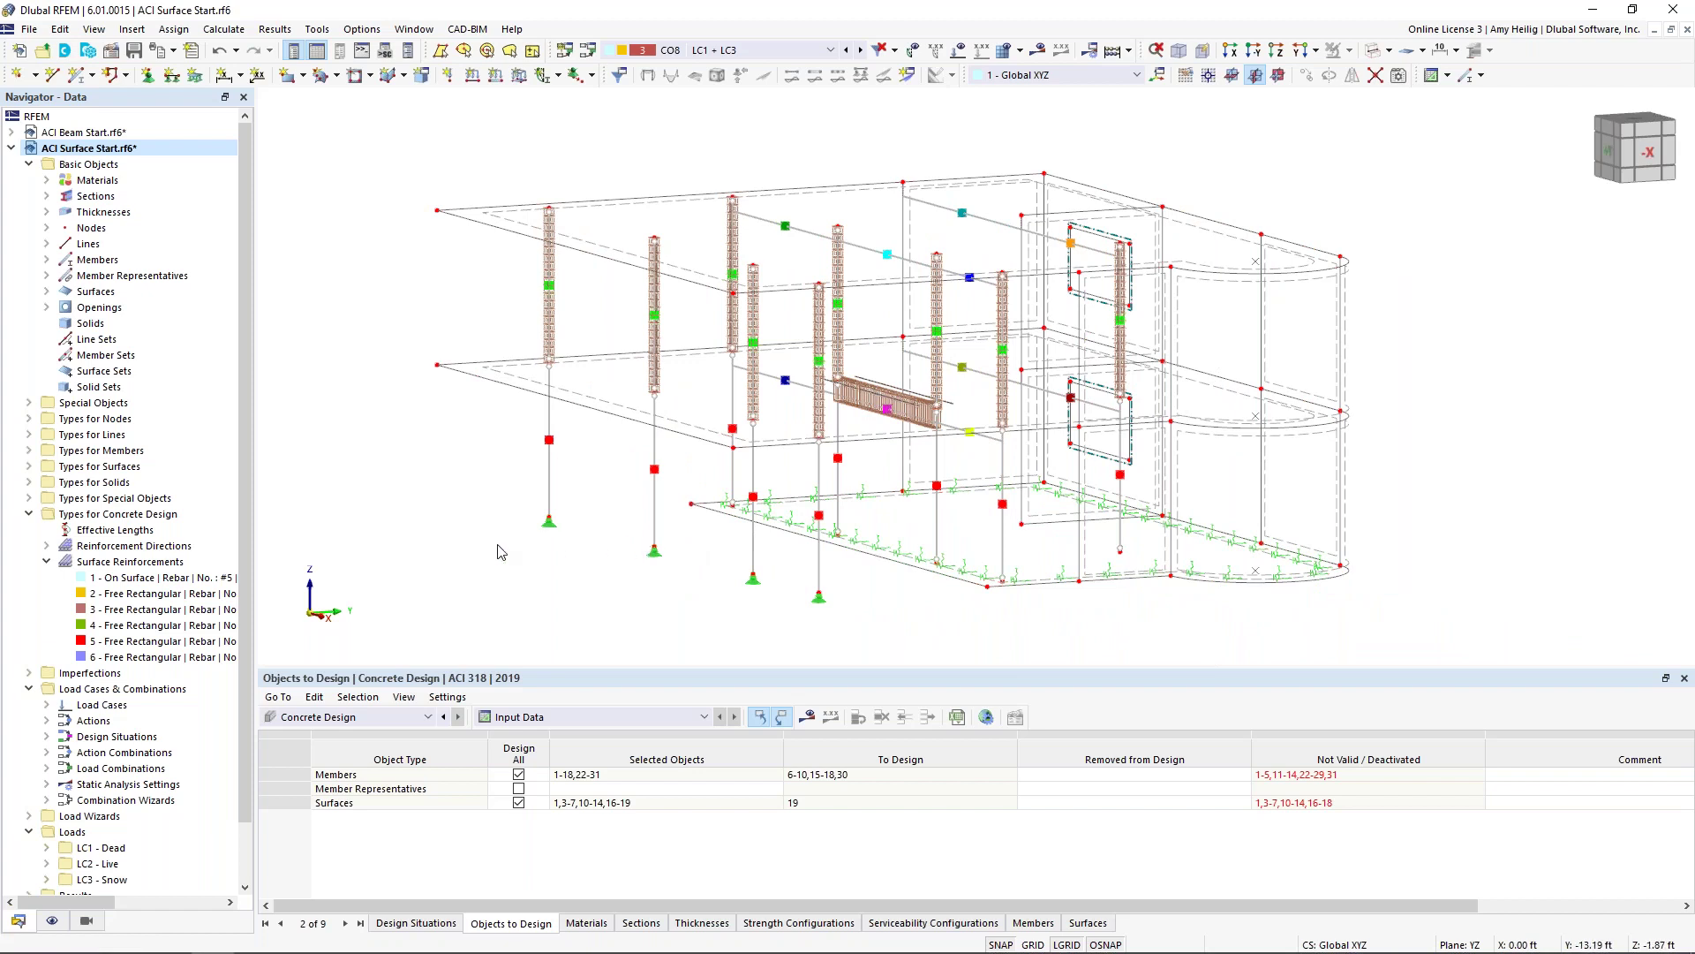
{"action": "left_click", "coordinate": [434, 923]}
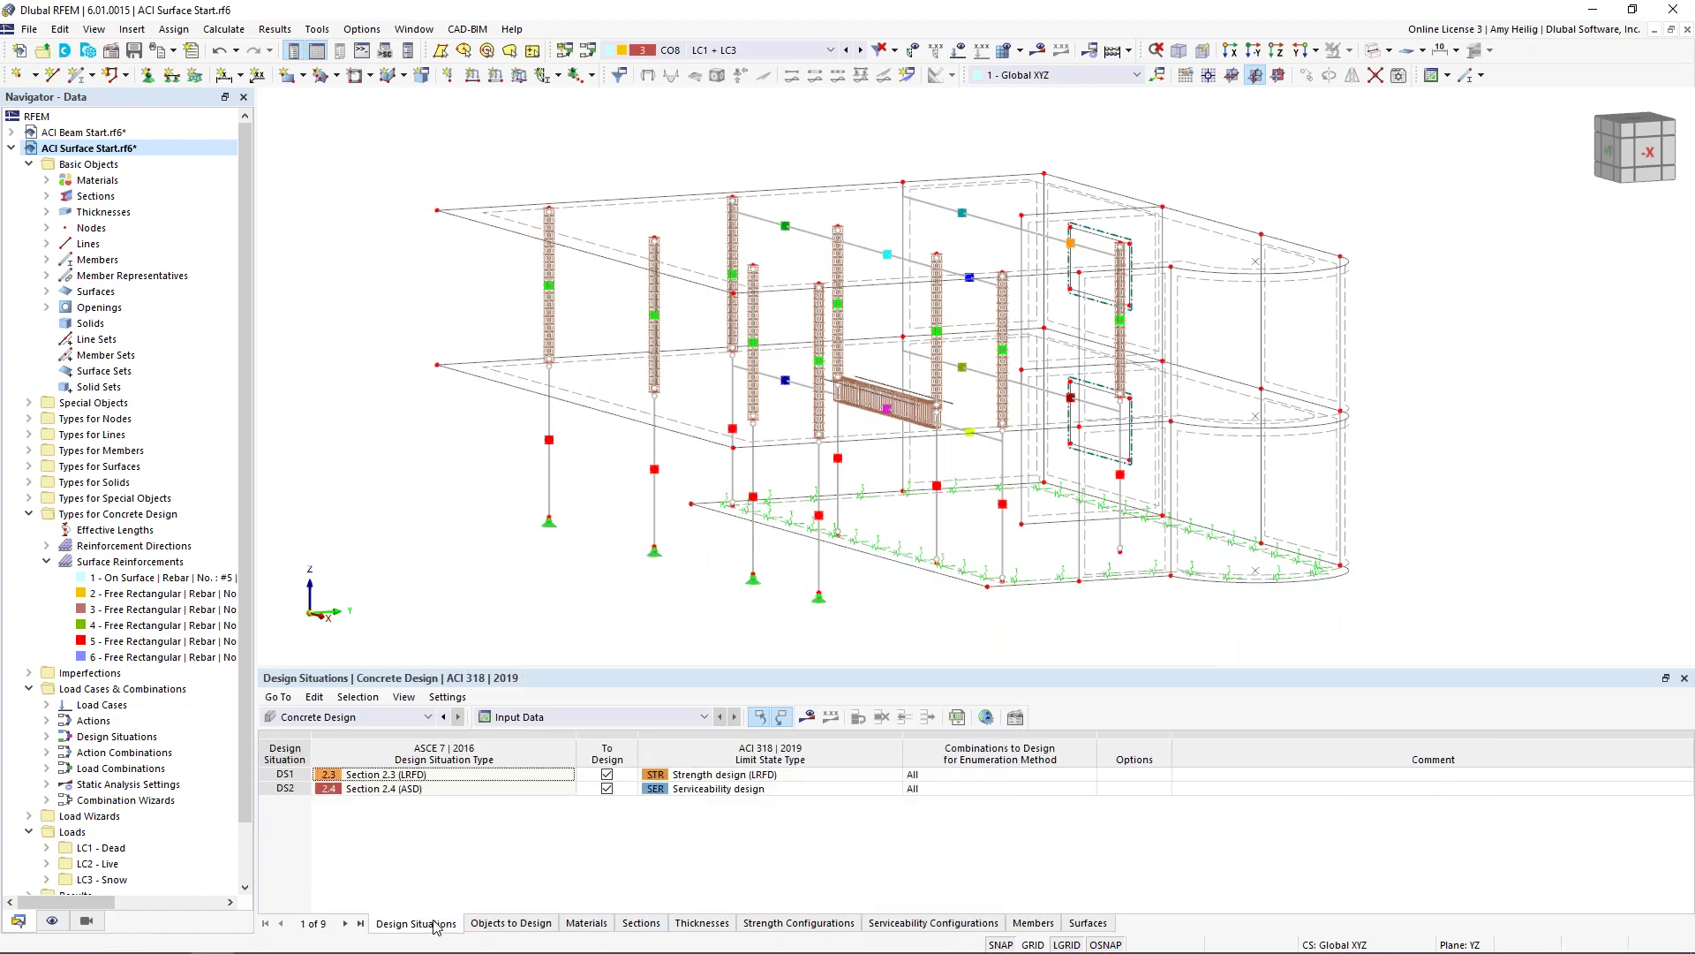
{"action": "left_click", "coordinate": [399, 719]}
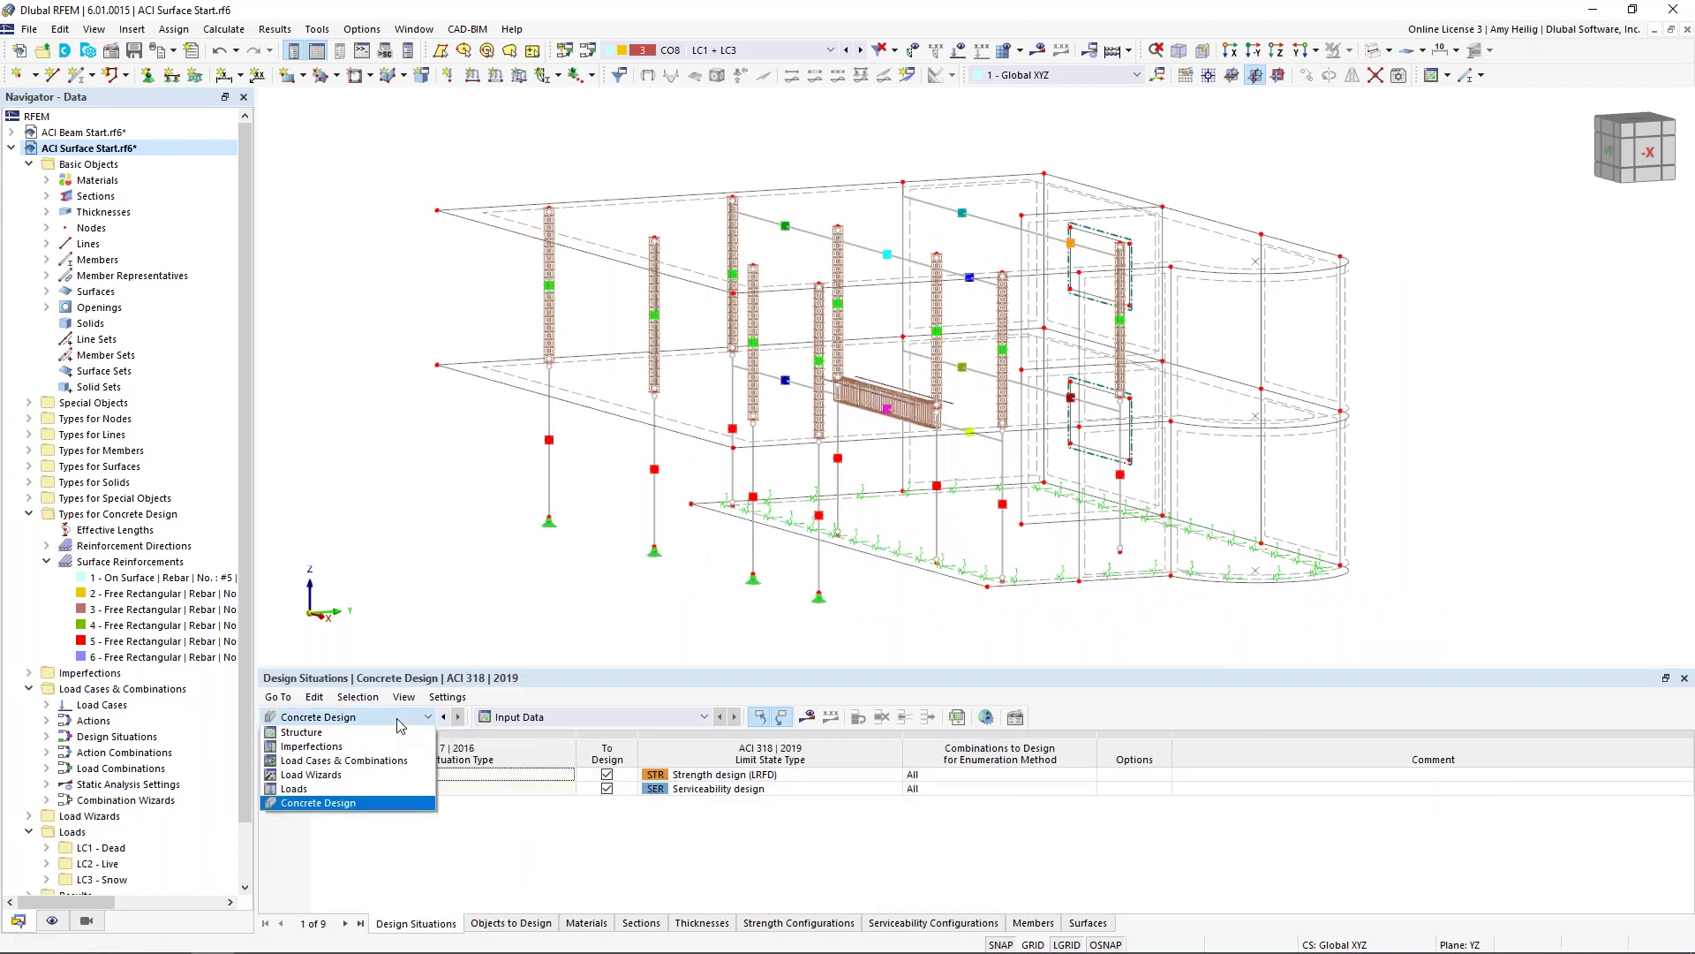
{"action": "left_click", "coordinate": [371, 803]}
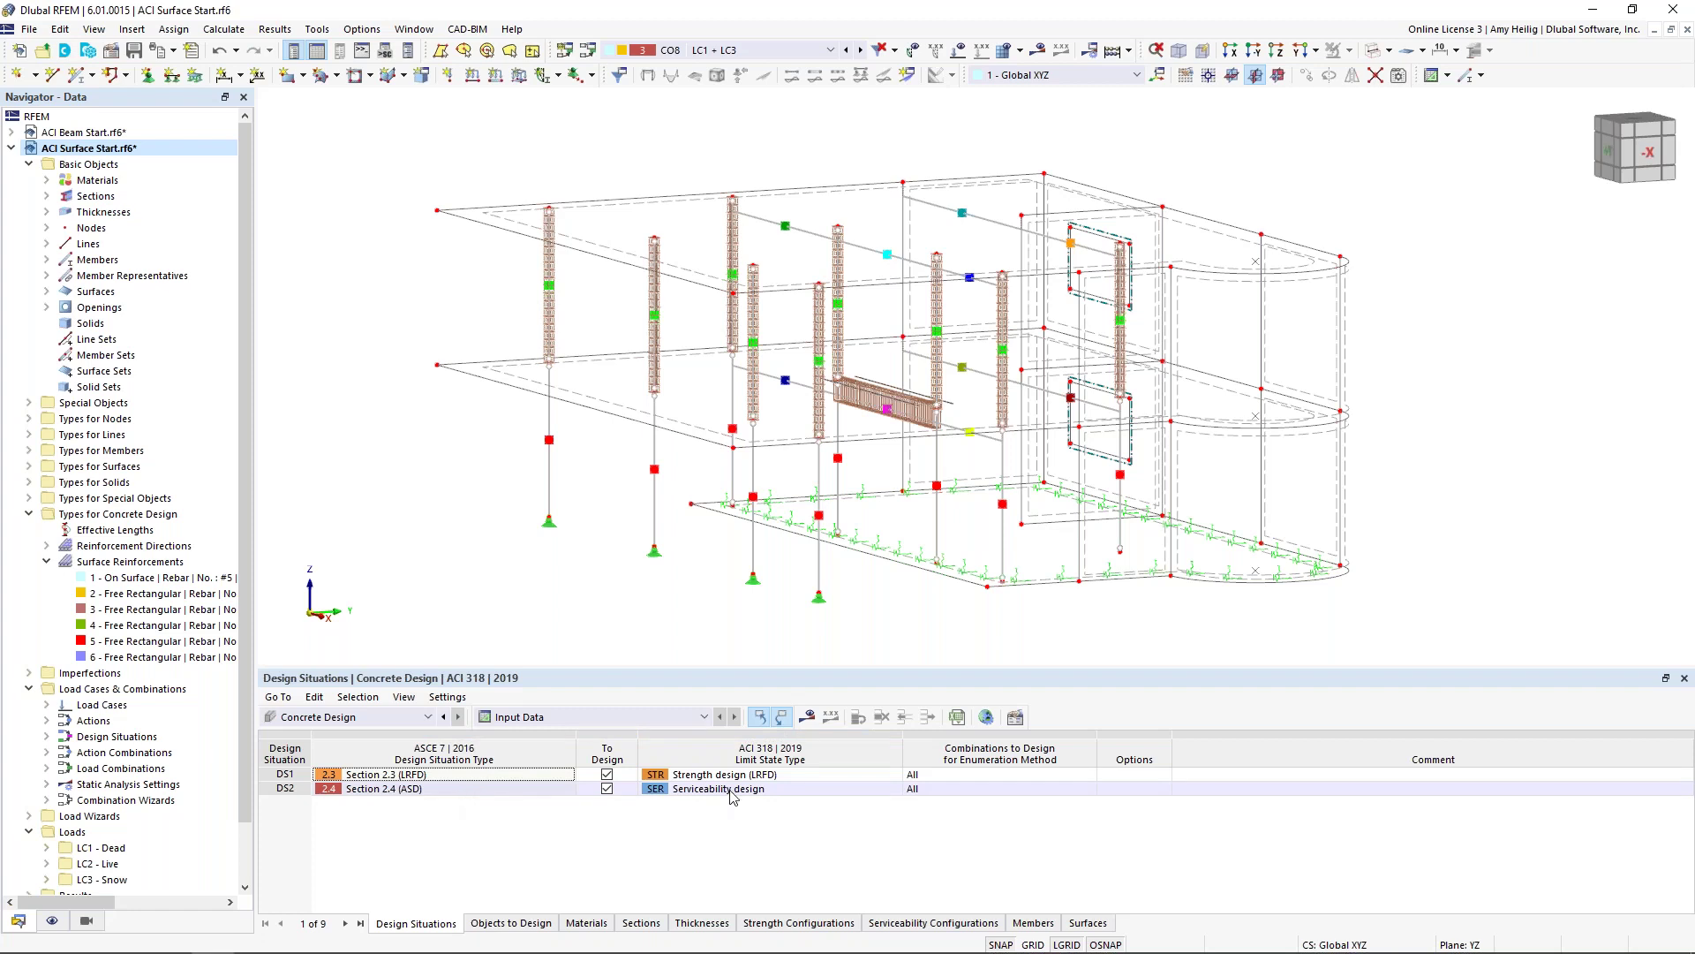
Step: Disable designing all members and surfaces, and assign only the floor slab, surface 19, to concrete design
{"action": "left_click", "coordinate": [515, 924]}
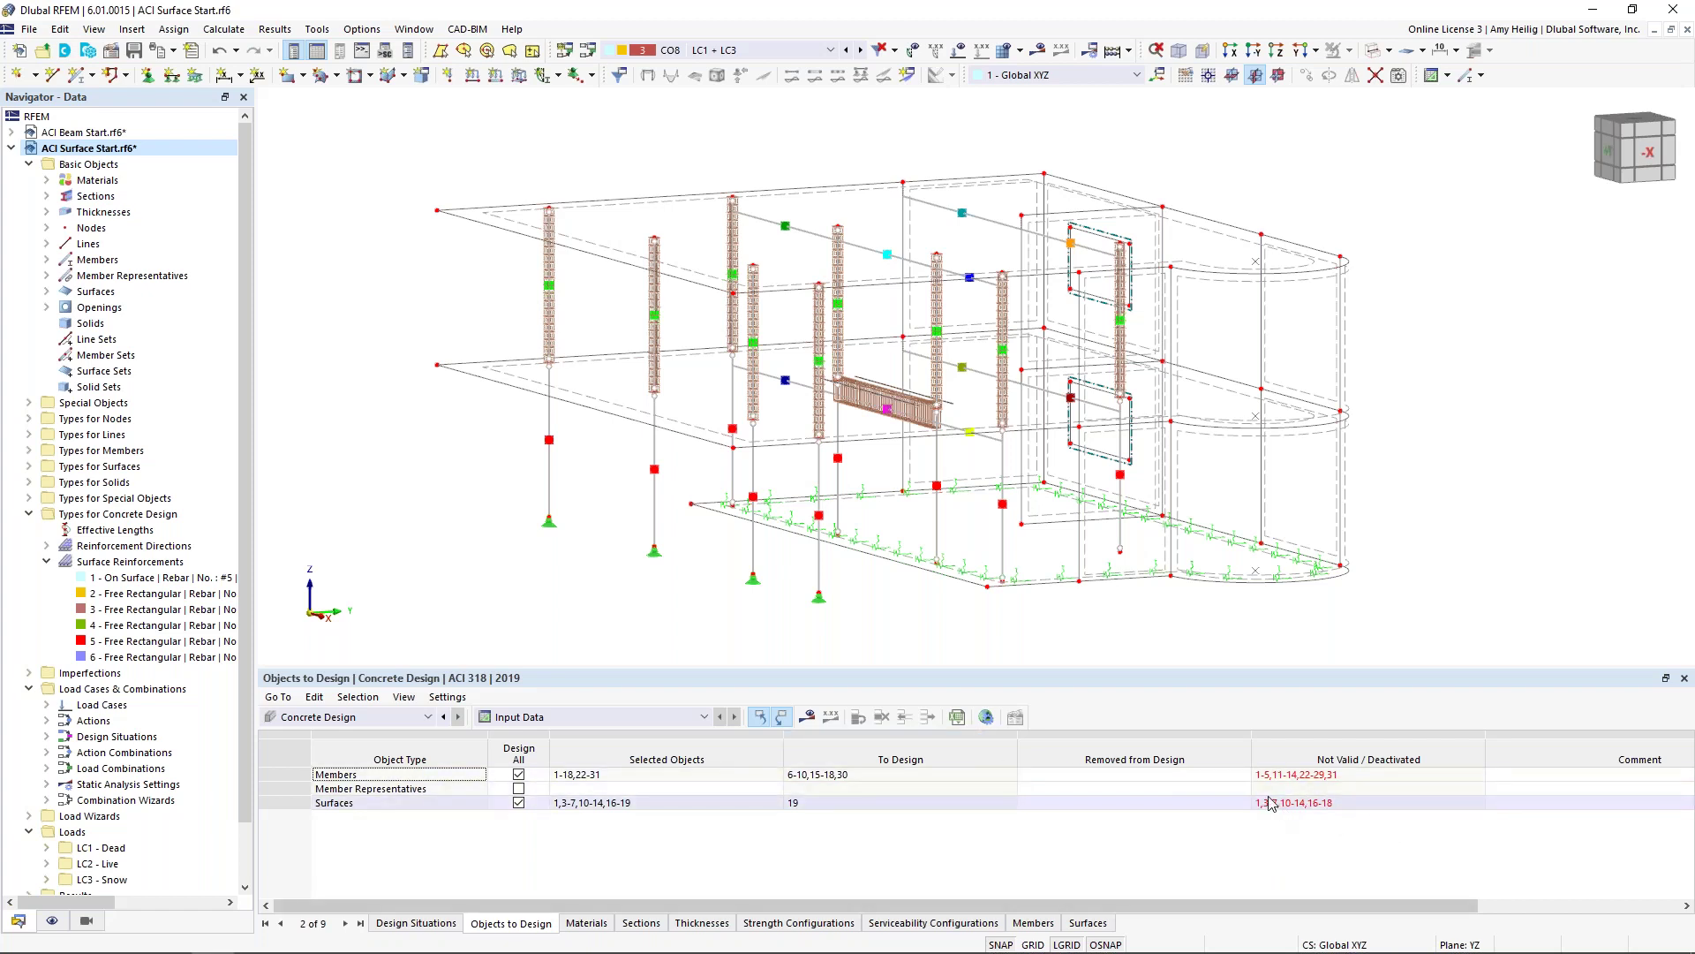
{"action": "left_click", "coordinate": [518, 774]}
{"action": "left_click", "coordinate": [518, 802]}
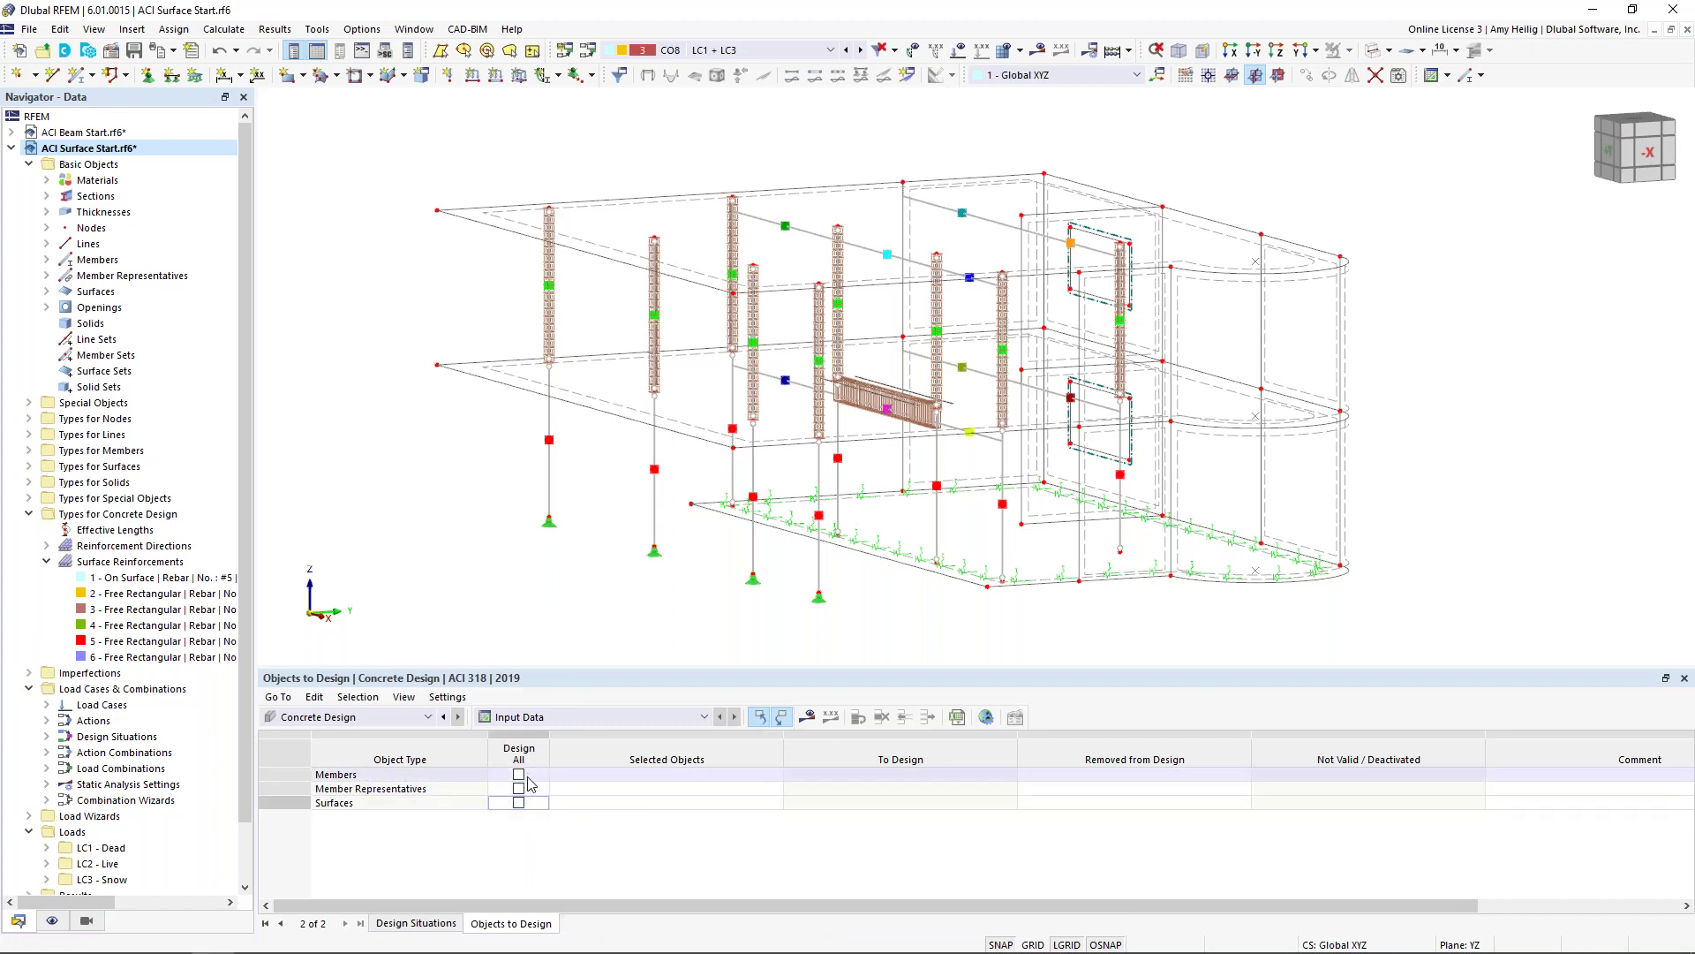
{"action": "left_click", "coordinate": [642, 804]}
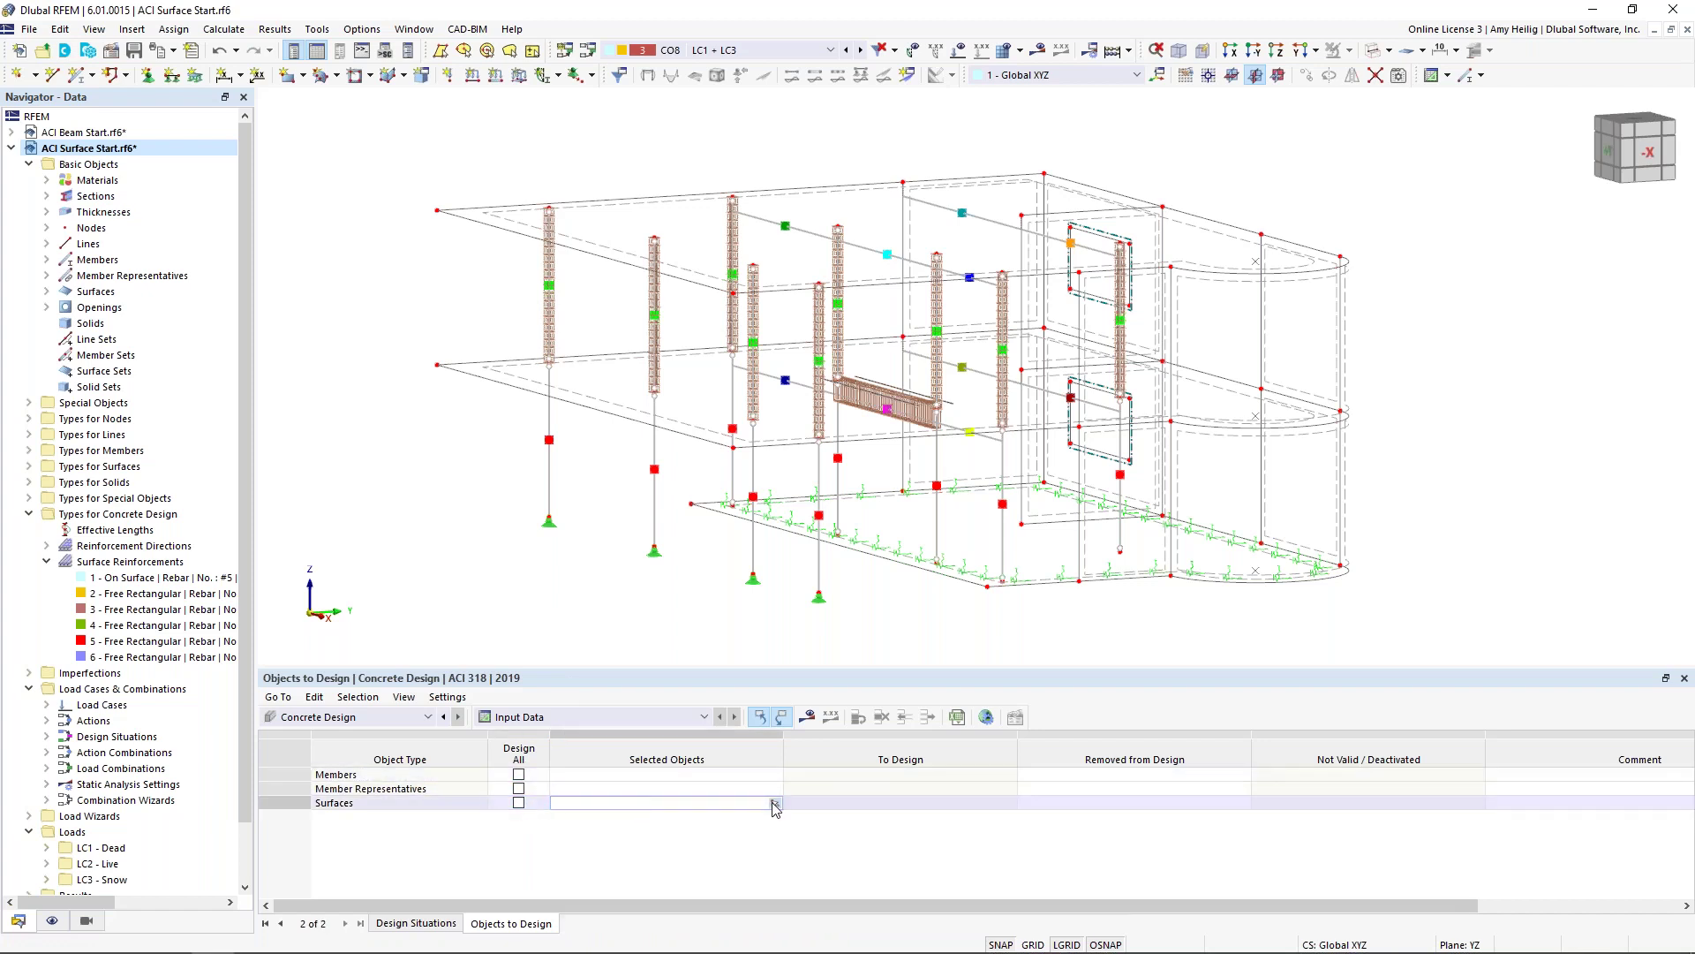
{"action": "left_click", "coordinate": [774, 804]}
{"action": "left_click", "coordinate": [700, 452]}
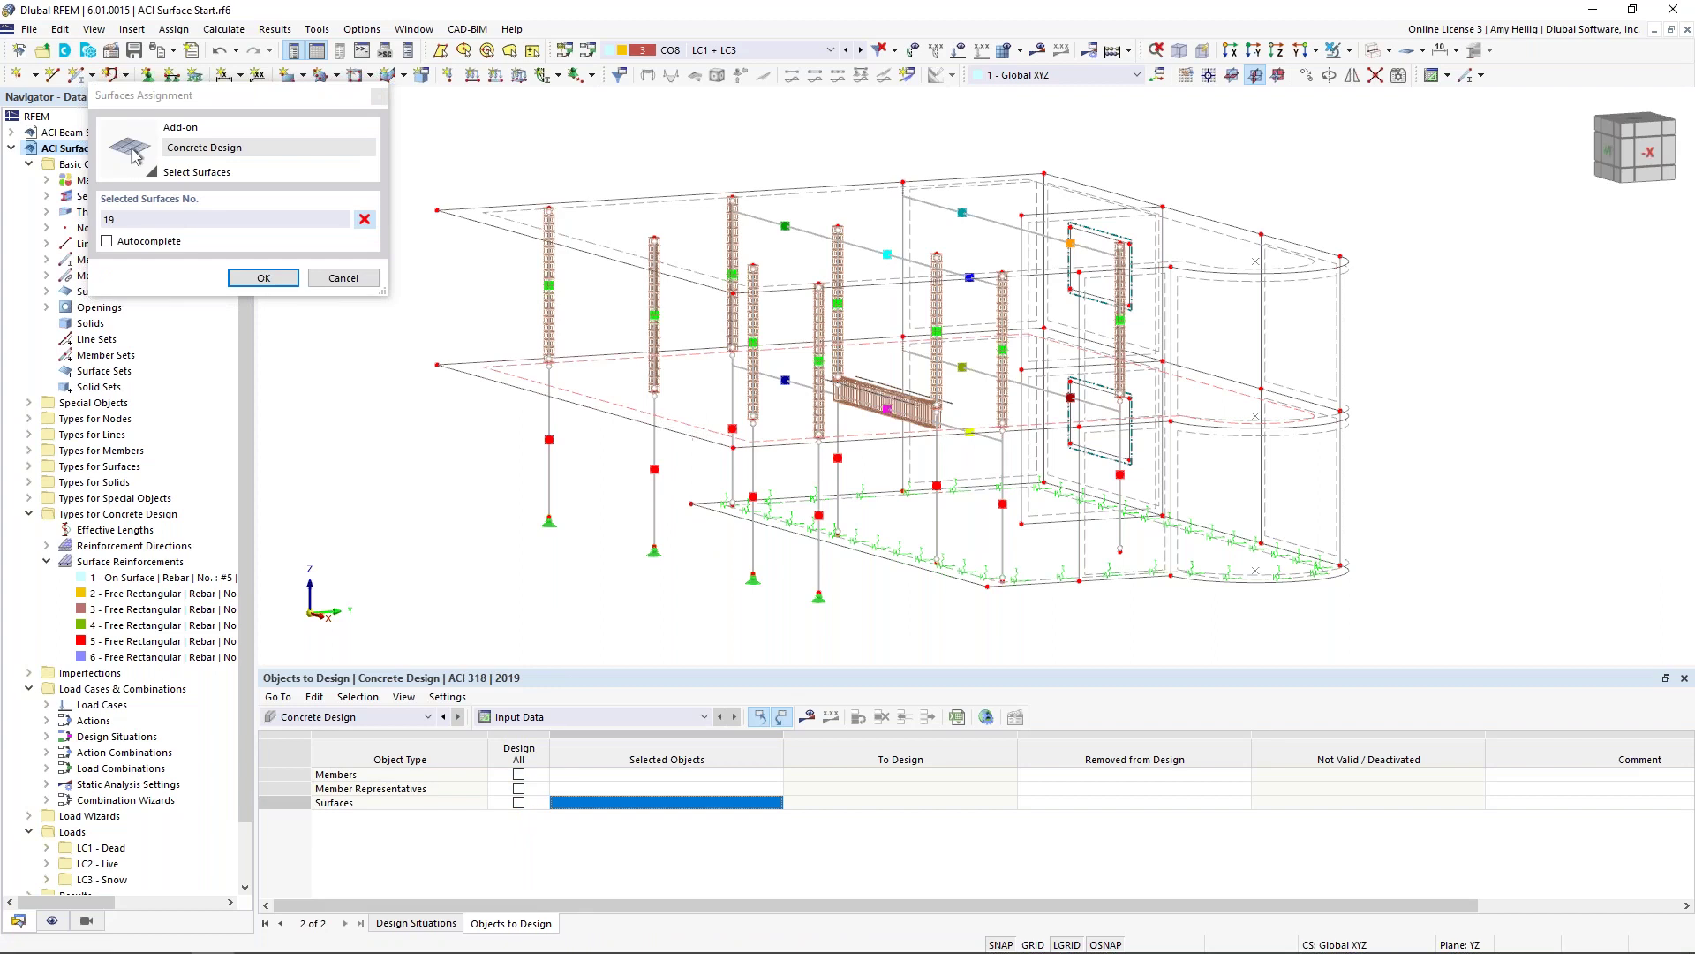
{"action": "left_click", "coordinate": [263, 278]}
Step: Assign the reinforced rib, member 30, and the second-floor columns, members 6-10,15-18, to concrete design
{"action": "left_click", "coordinate": [642, 774]}
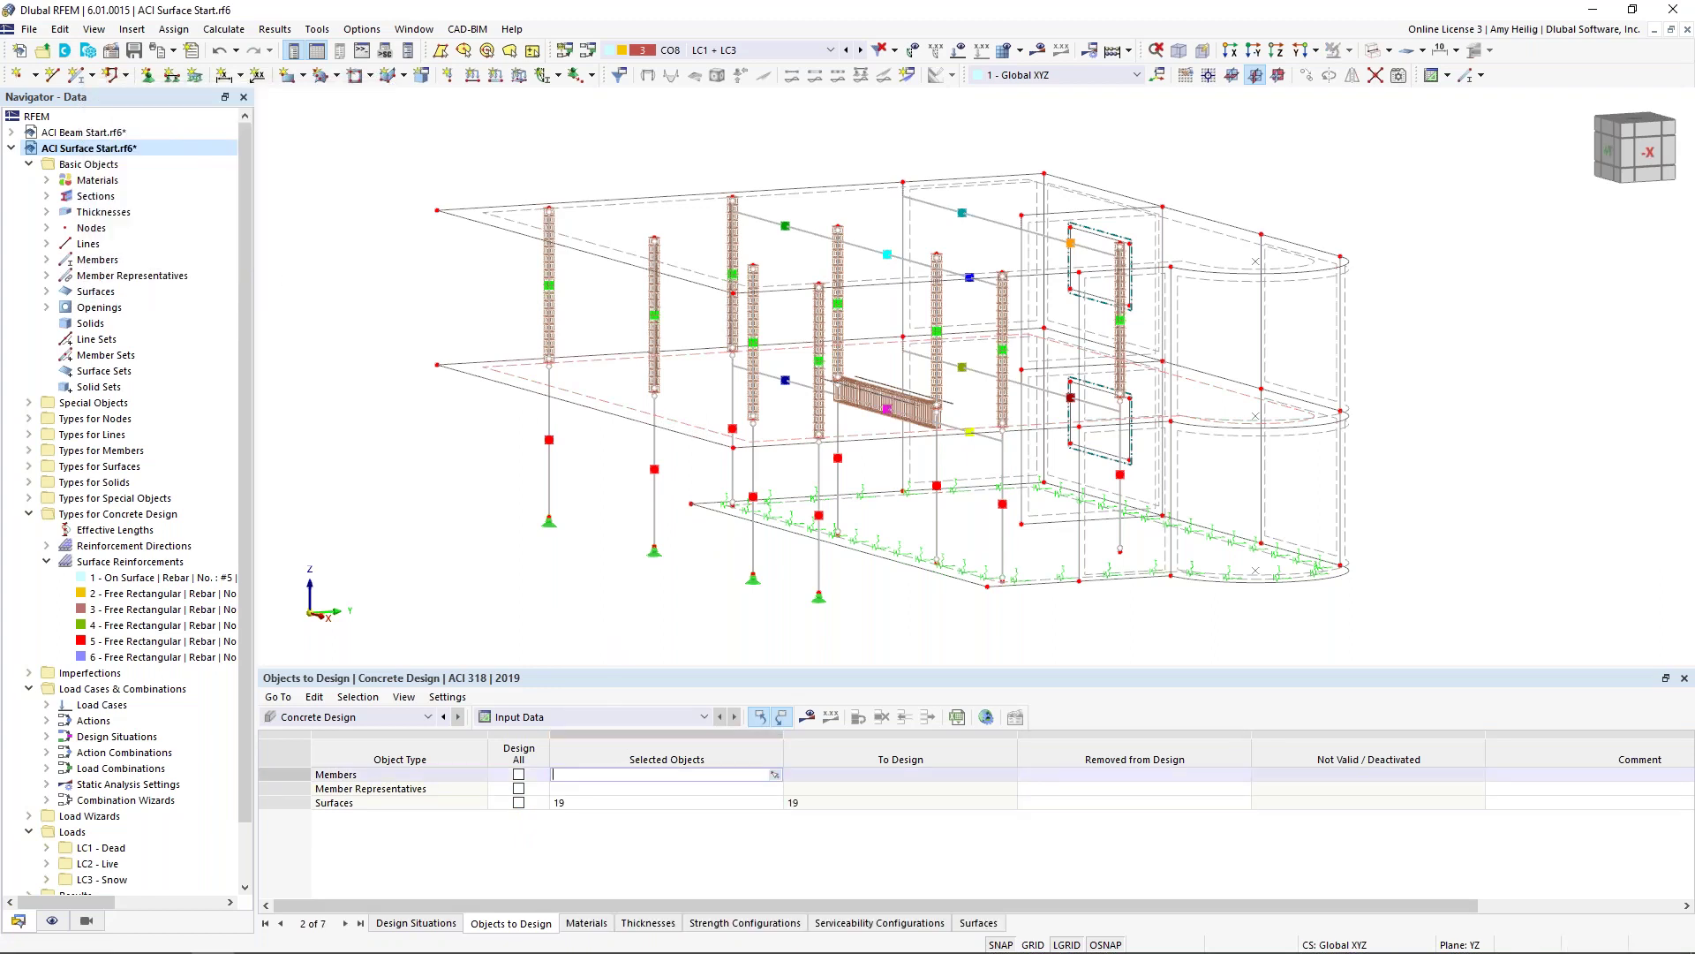
{"action": "left_click", "coordinate": [774, 775]}
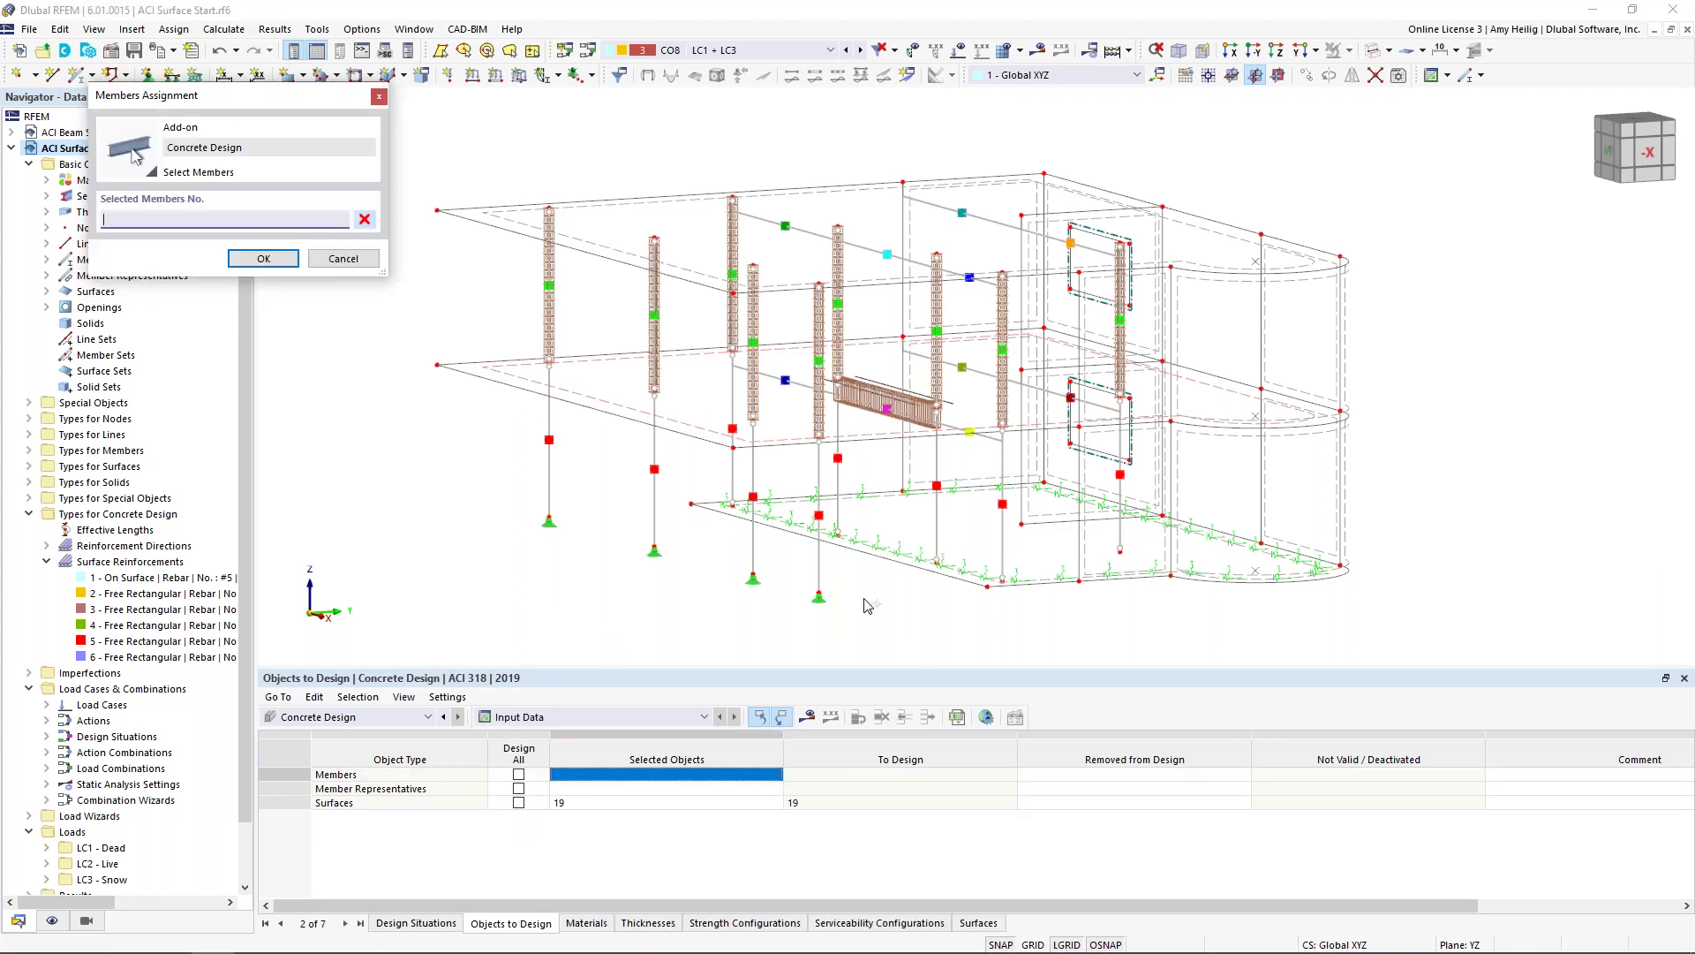
{"action": "left_click", "coordinate": [888, 408]}
{"action": "left_click", "coordinate": [1648, 153]}
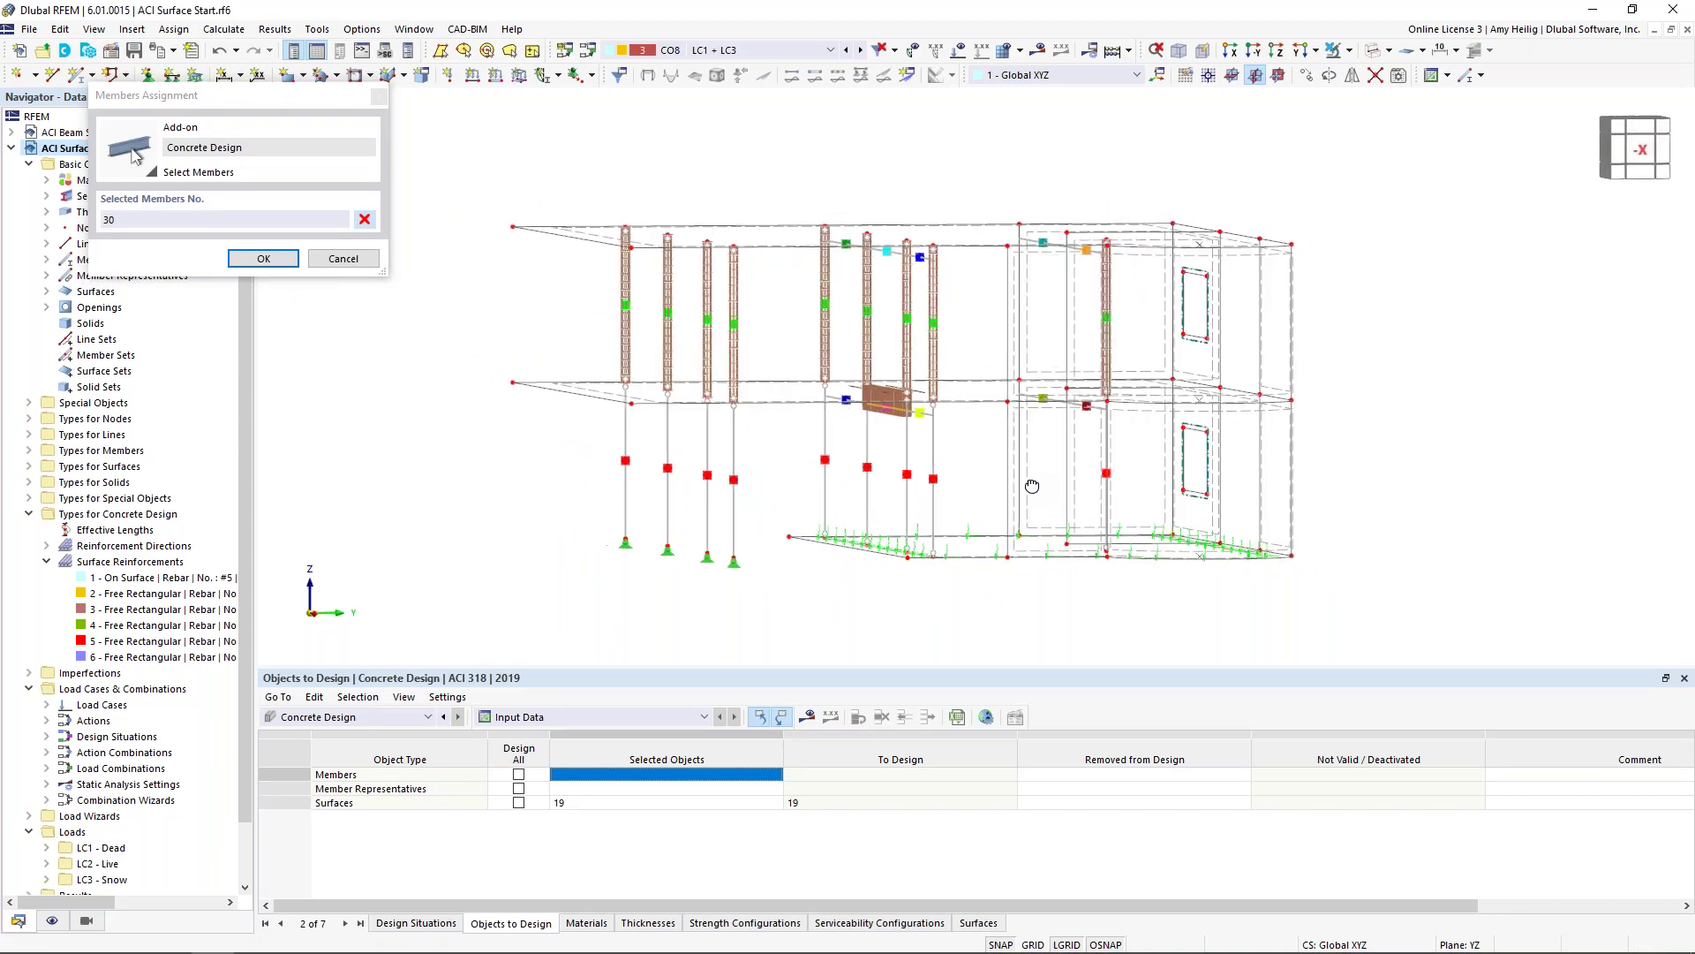
{"action": "left_click_drag", "start_coordinate": [1145, 351], "coordinate": [639, 289]}
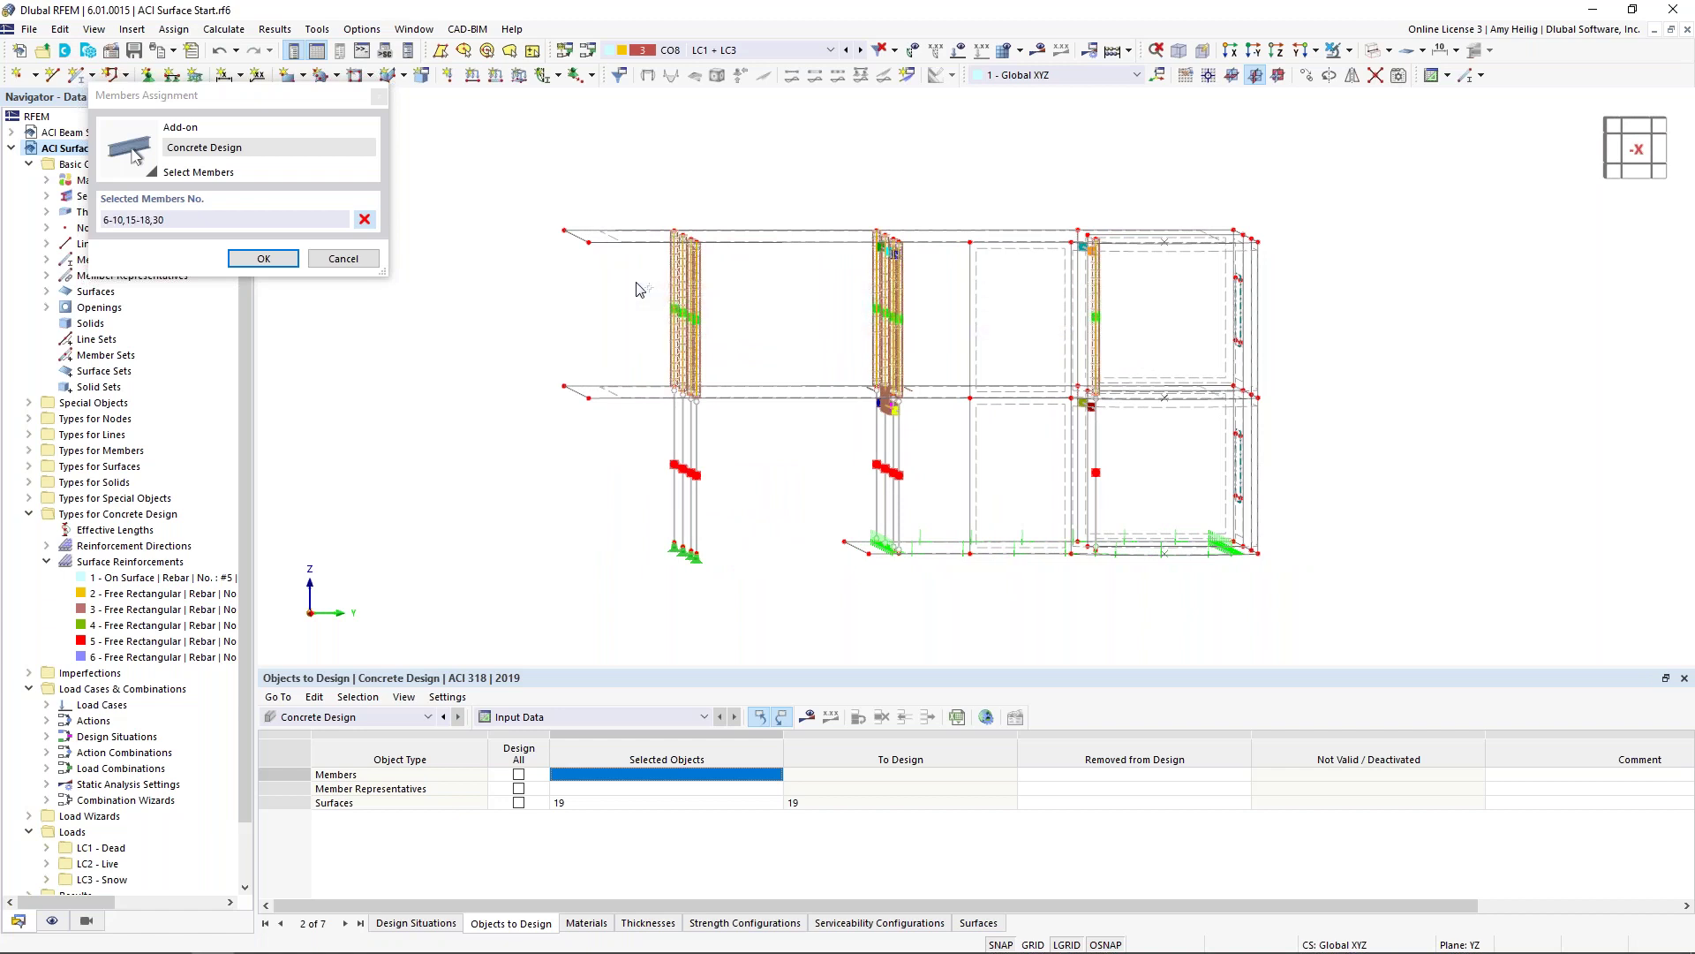
{"action": "left_click", "coordinate": [263, 258]}
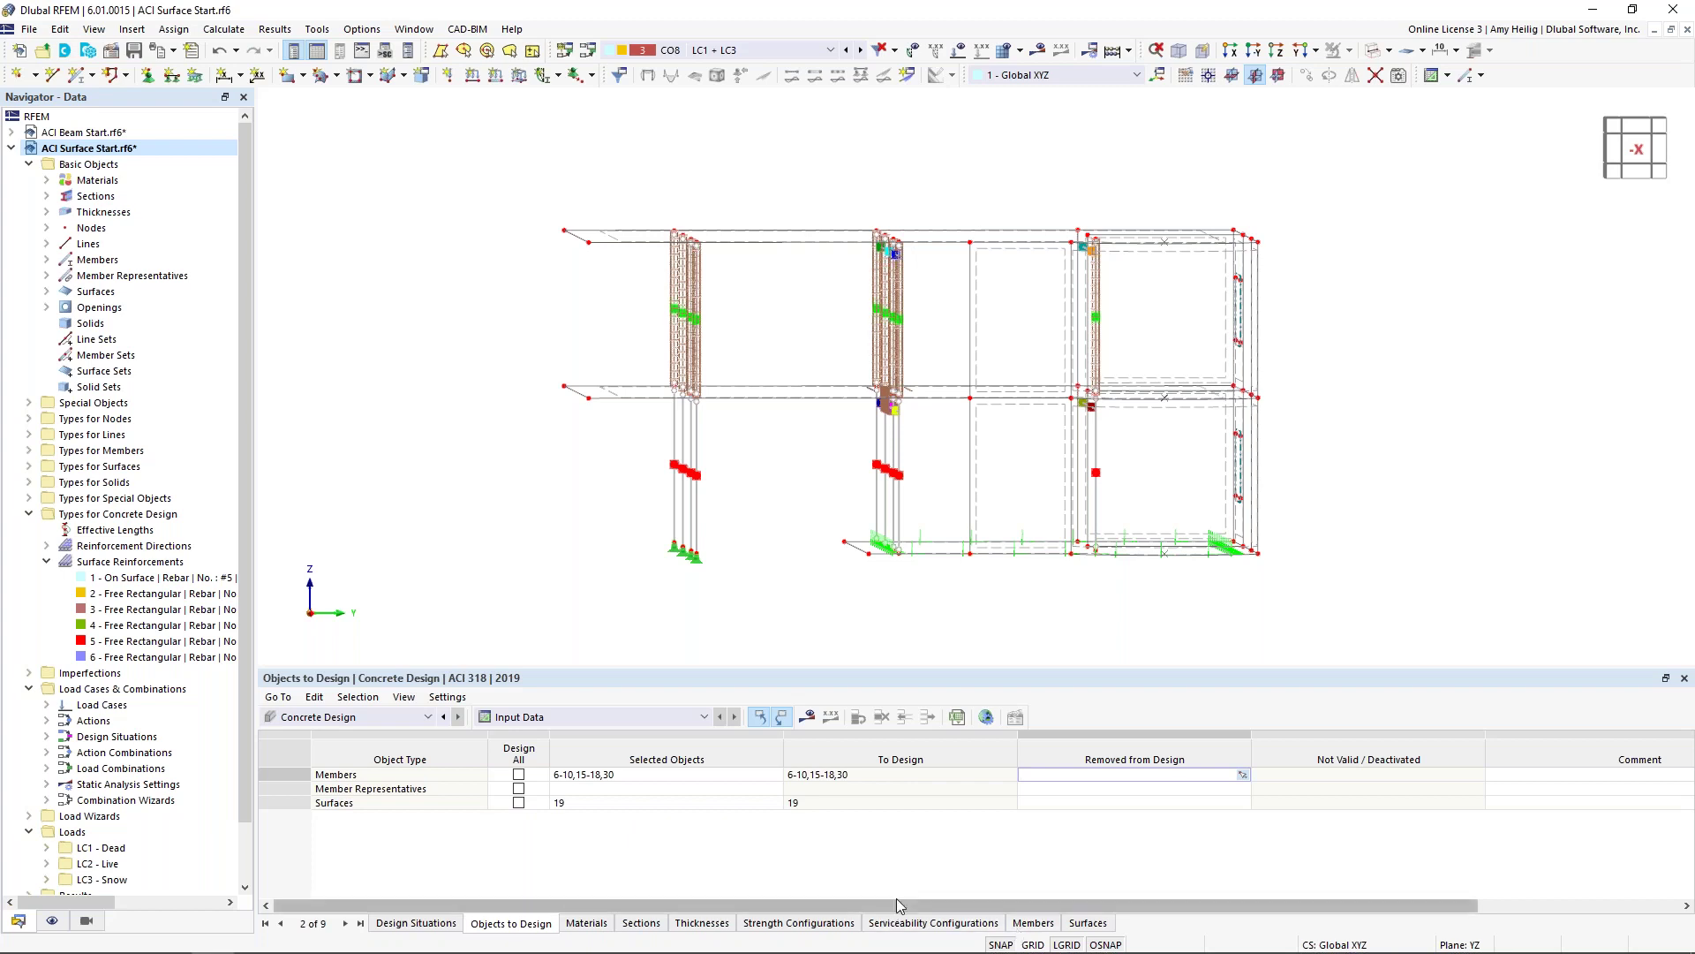
Step: Run the concrete design calculation for the selected objects and show its results on the model
{"action": "left_click", "coordinate": [806, 719]}
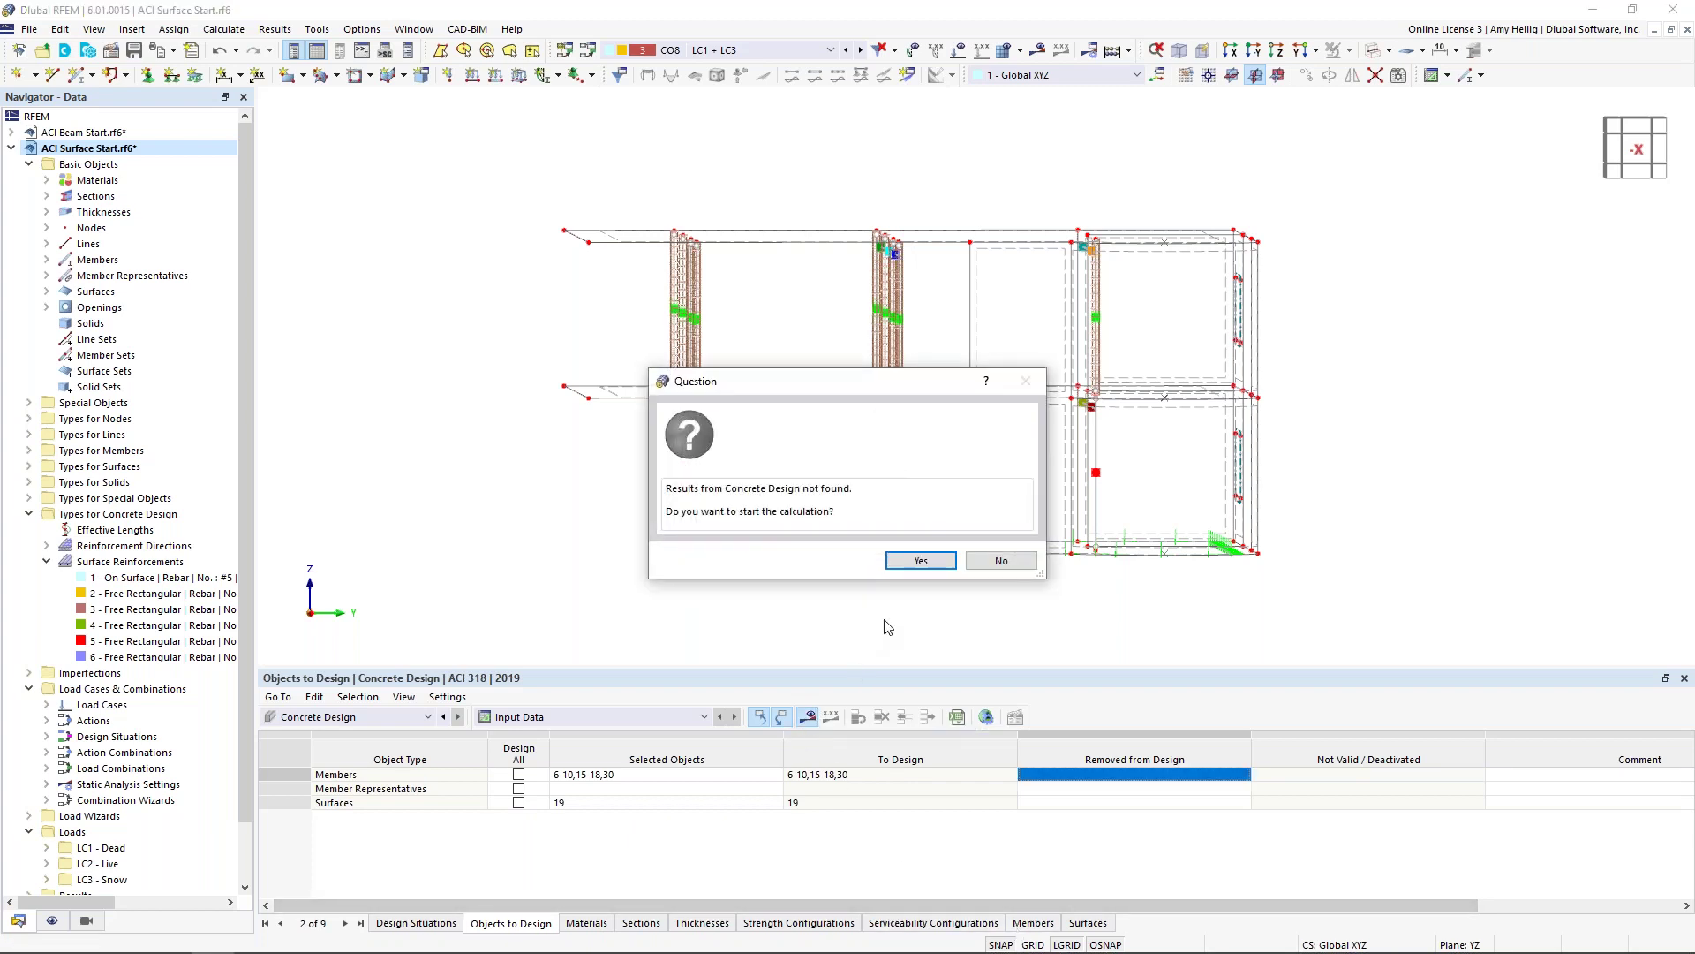
{"action": "left_click", "coordinate": [918, 563]}
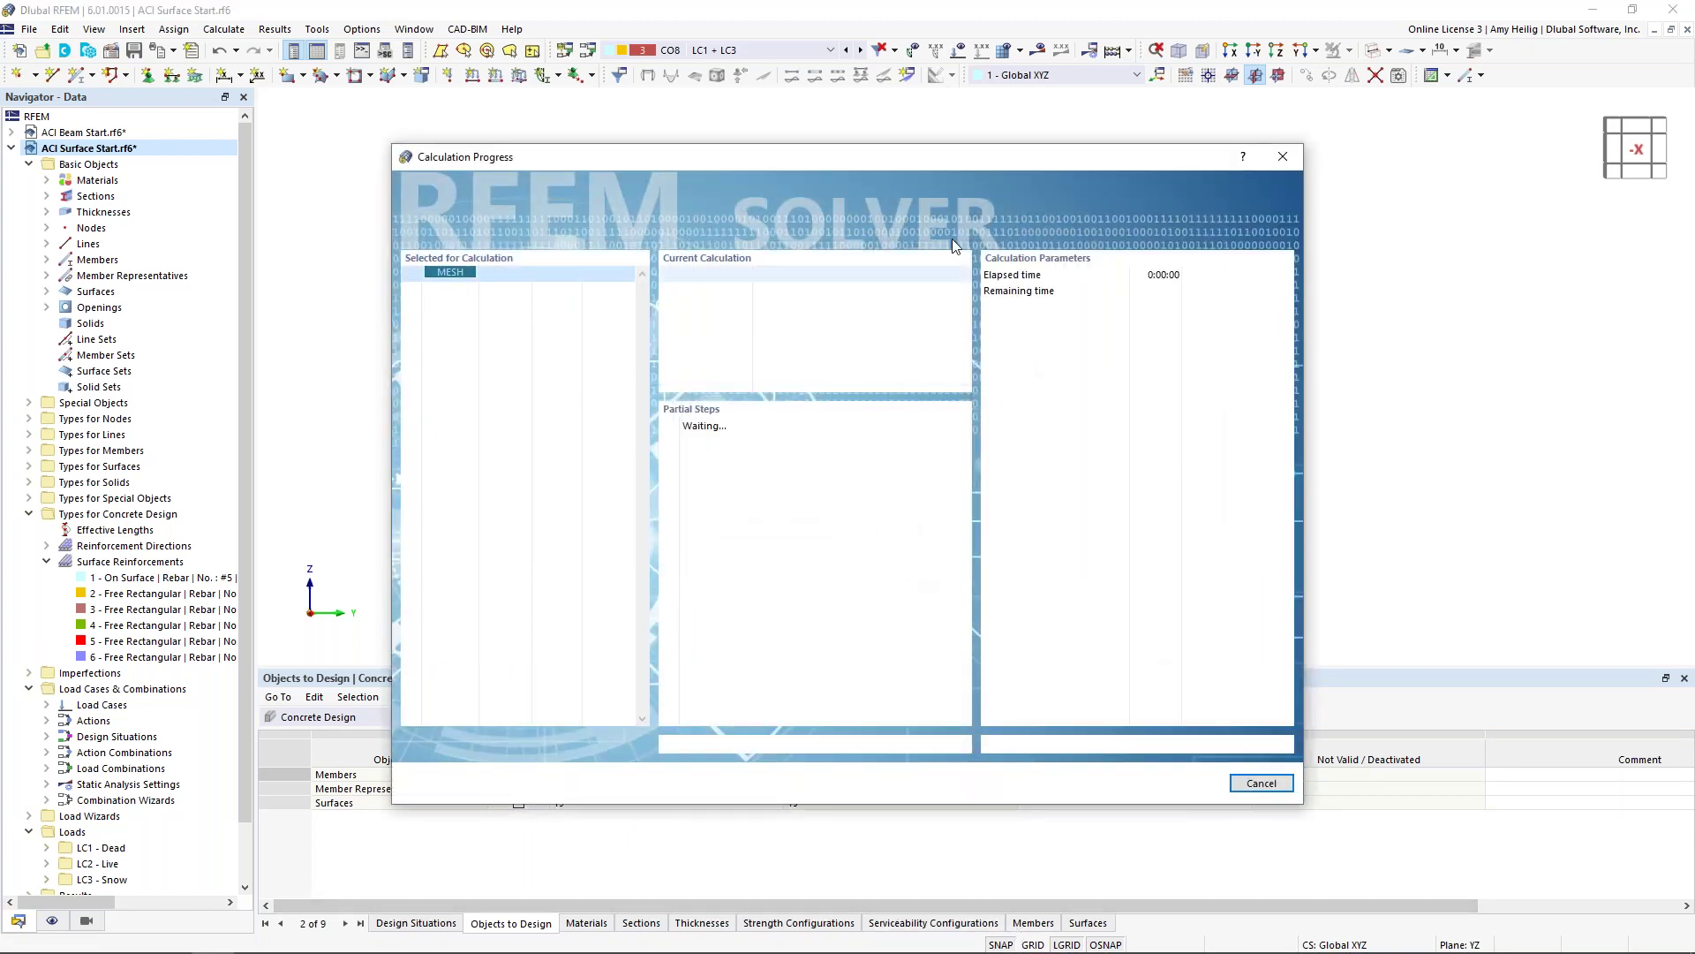
{"action": "left_click_drag", "start_coordinate": [949, 157], "coordinate": [942, 107]}
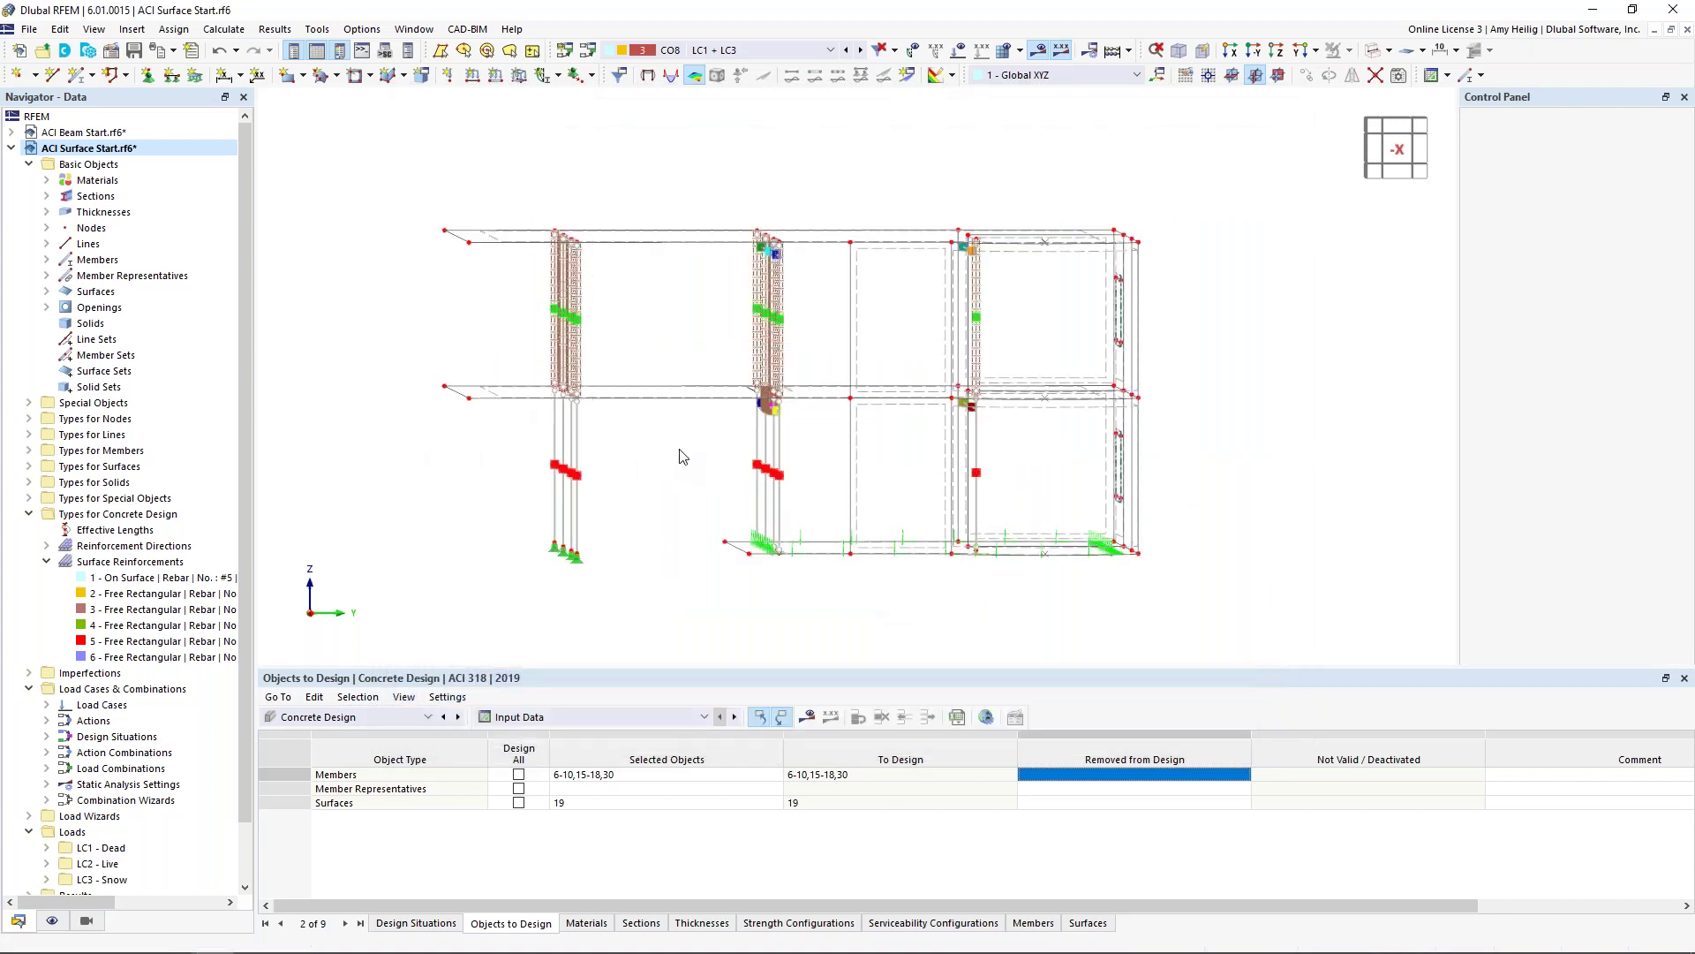
{"action": "key", "text": "F7"}
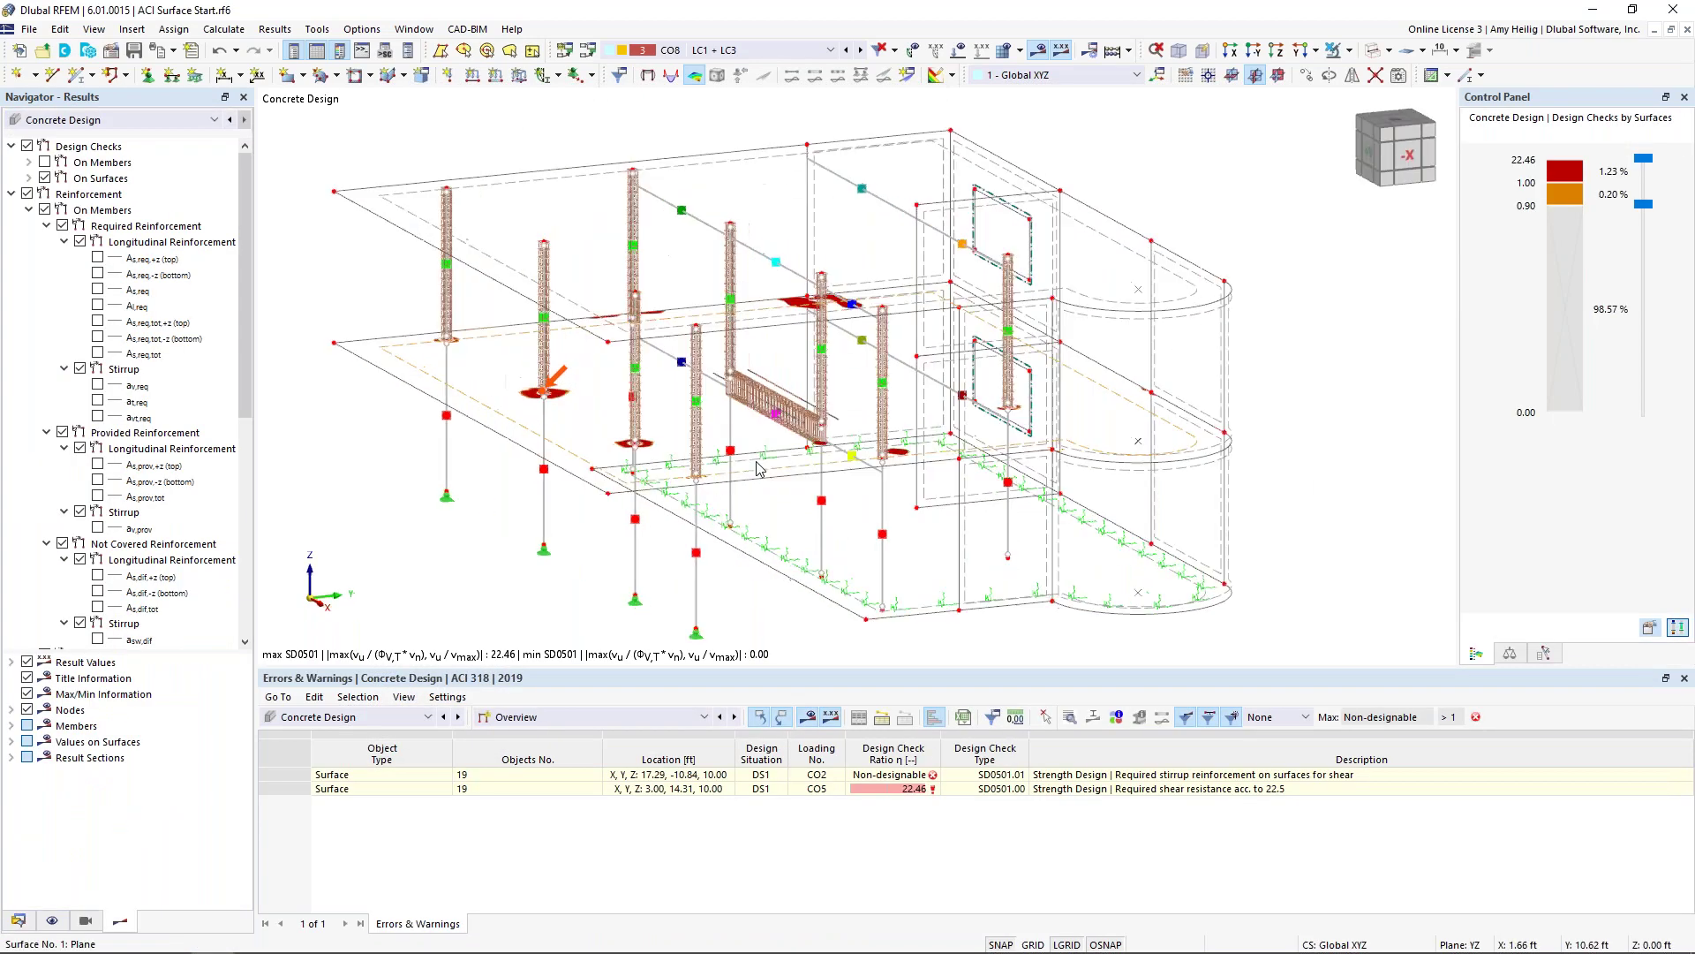
Step: Show the design ratios on surfaces by design situation and enlarge the results table to read all checks
{"action": "left_click_drag", "start_coordinate": [684, 666], "coordinate": [684, 547]}
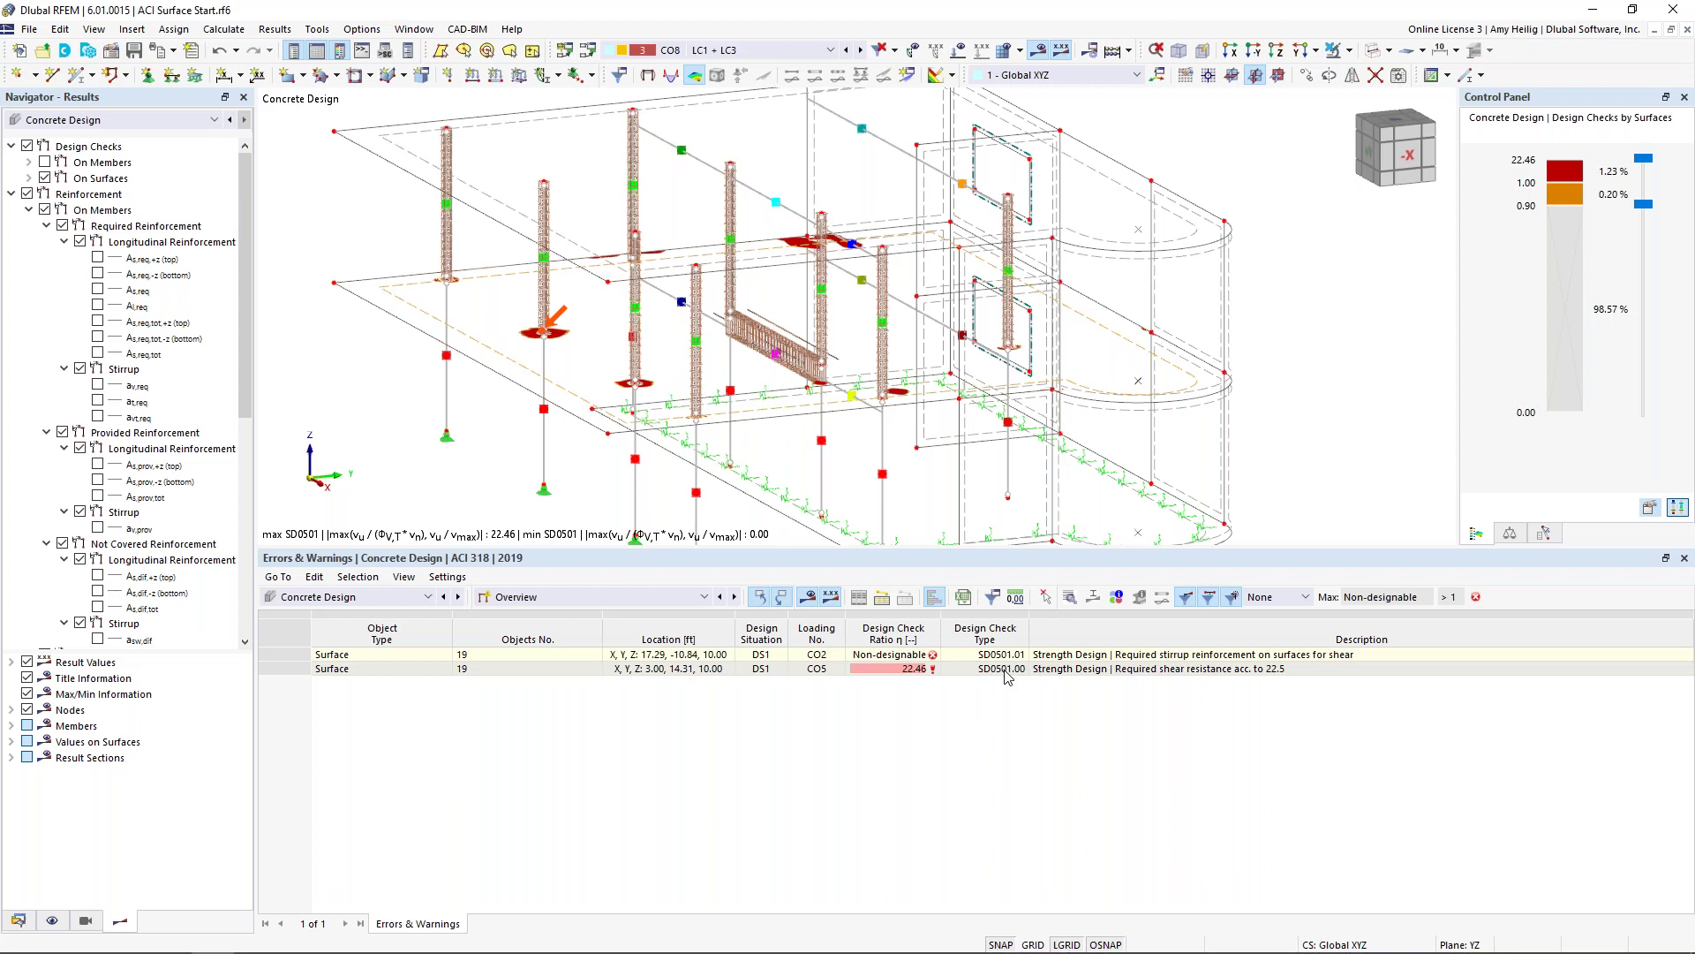
{"action": "left_click", "coordinate": [671, 597]}
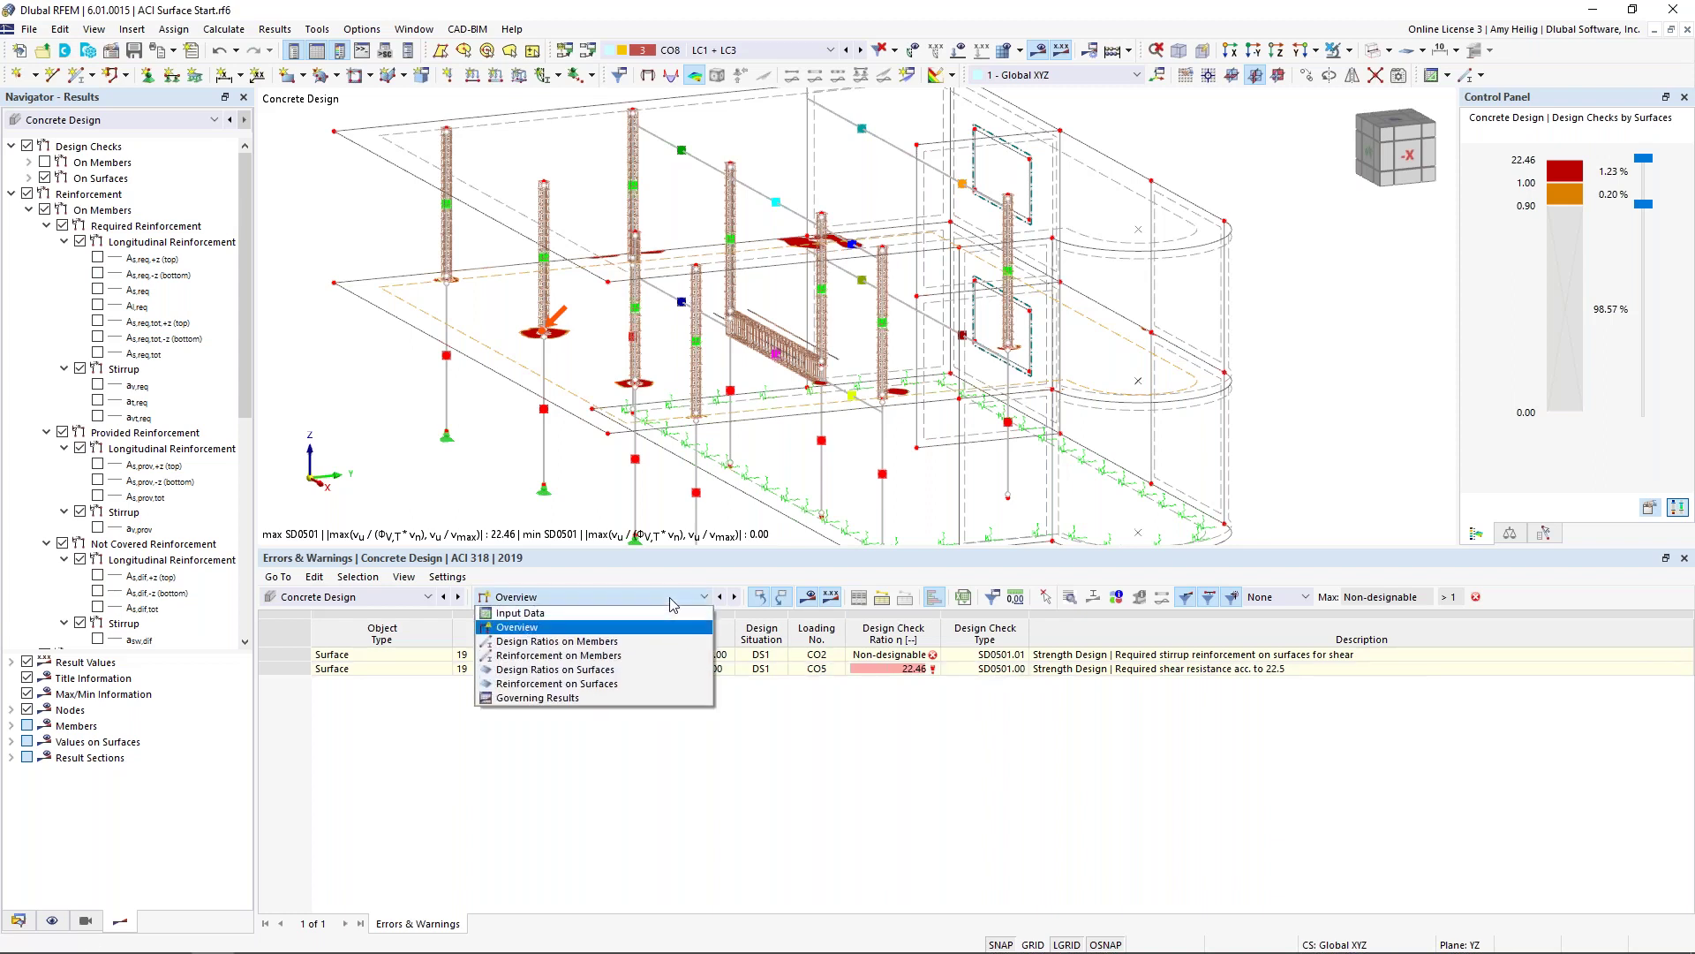
{"action": "left_click", "coordinate": [642, 677]}
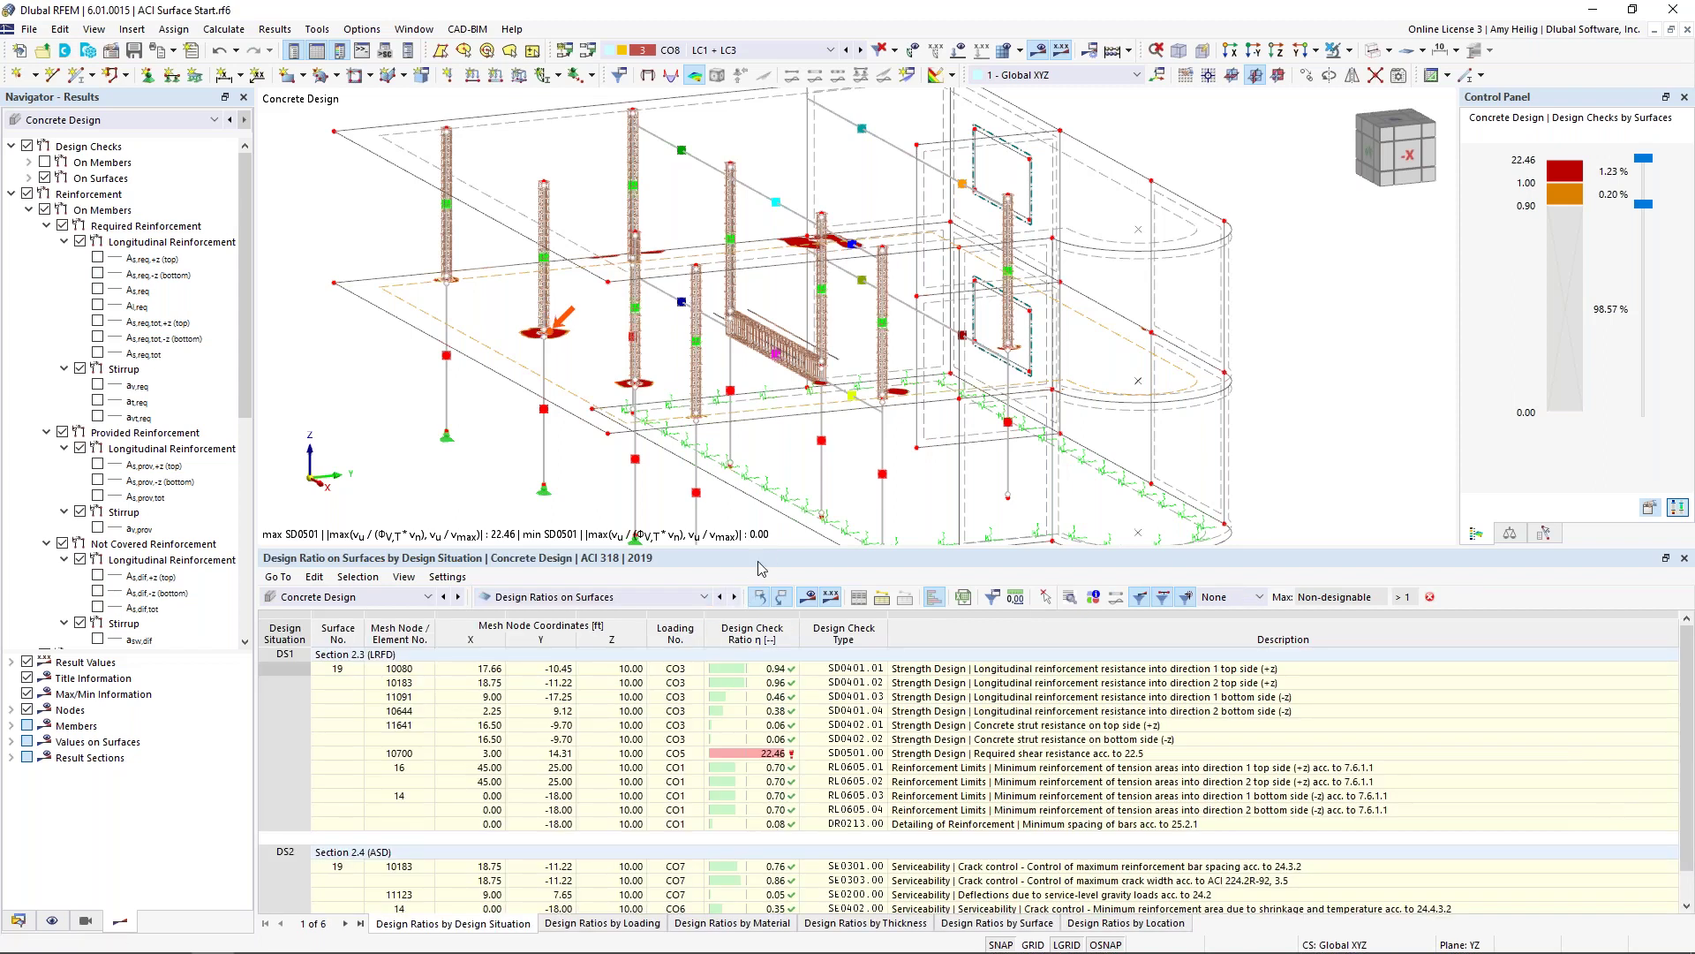
{"action": "left_click_drag", "start_coordinate": [767, 551], "coordinate": [767, 470]}
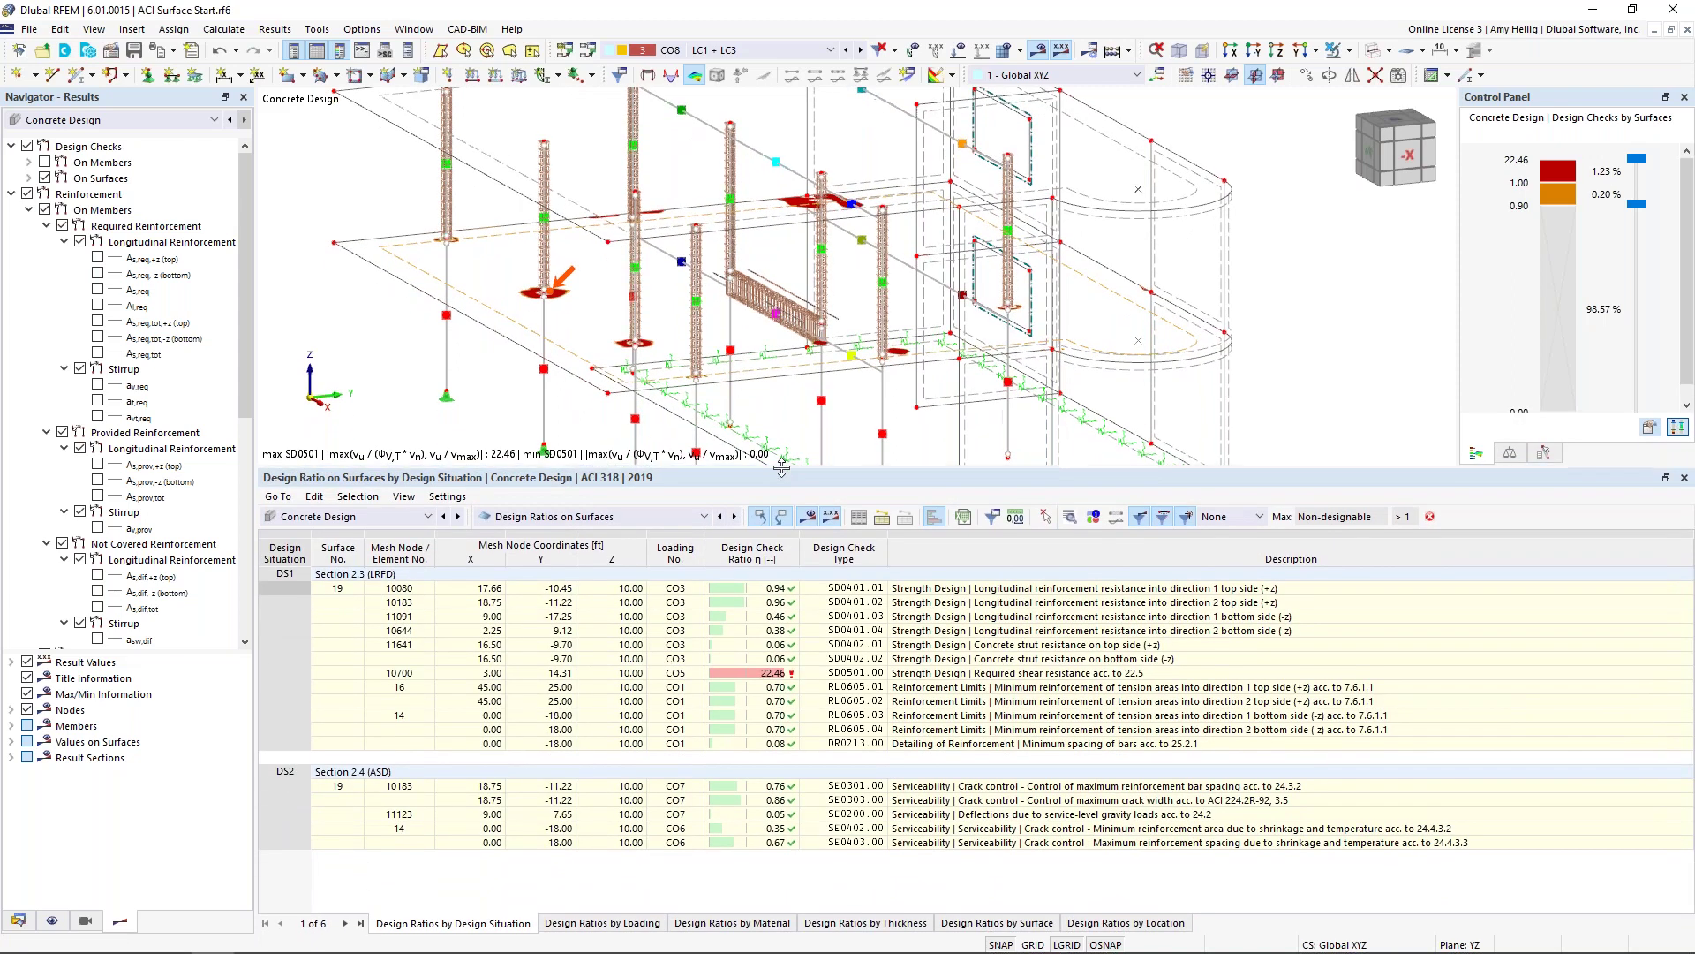
Step: Examine the slab's required shear resistance check and its not covered stirrup reinforcement, and hide the surface reinforcement results
{"action": "left_click", "coordinate": [965, 673]}
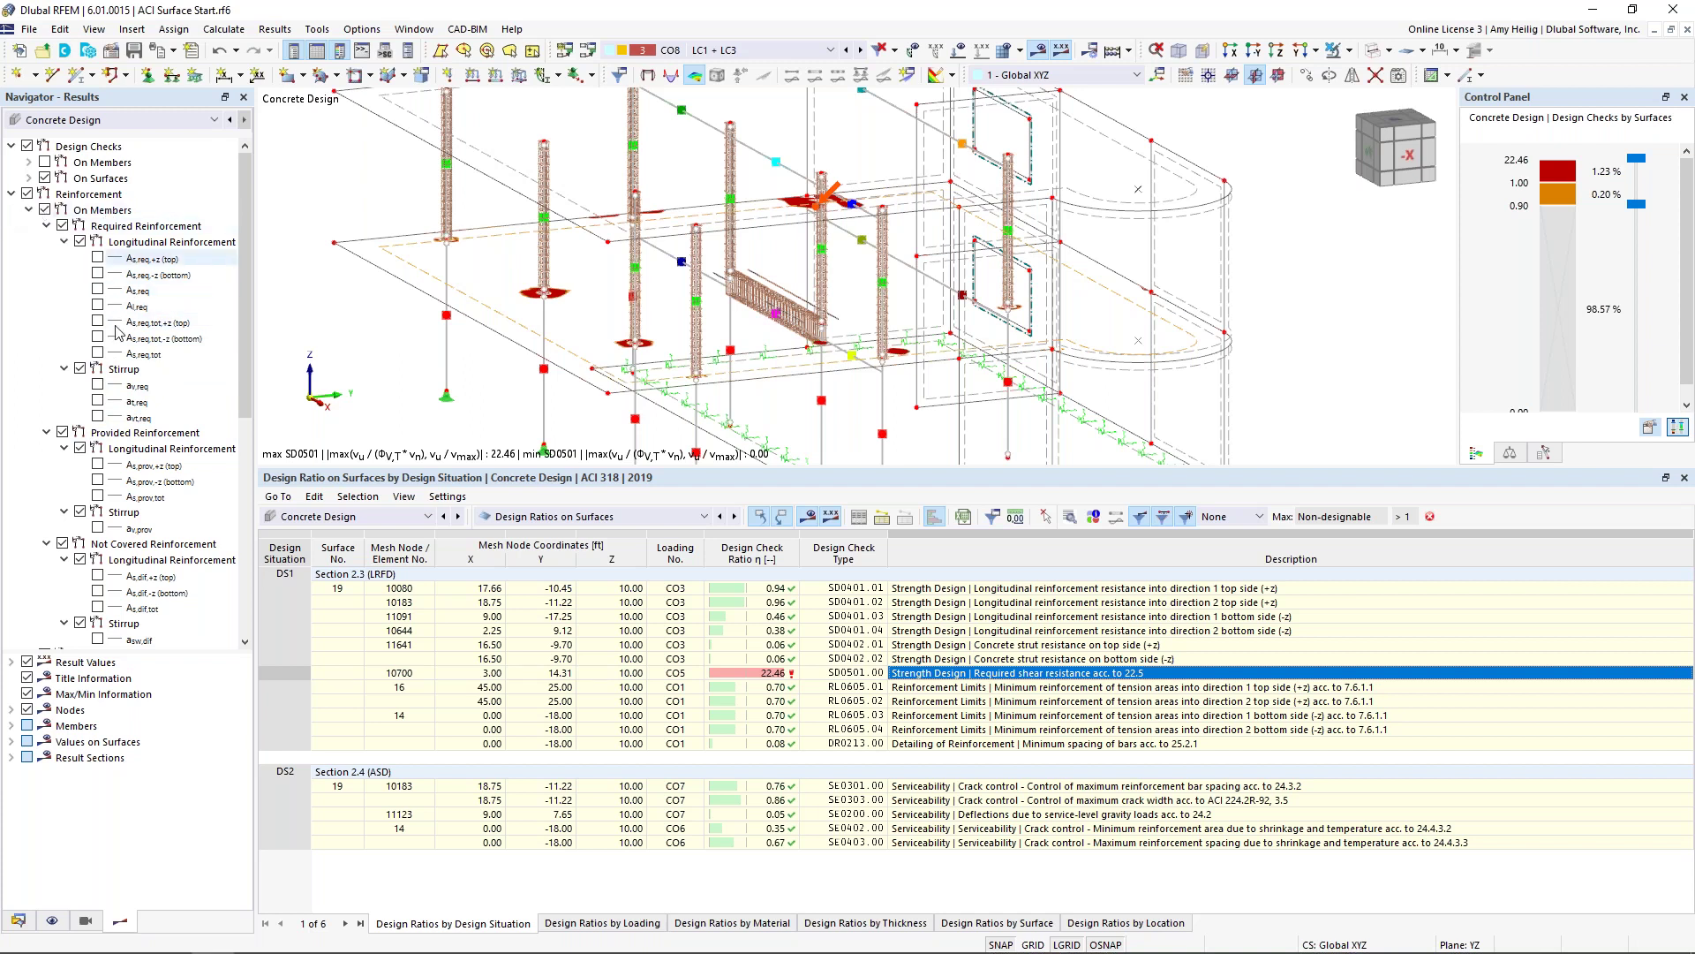
{"action": "scroll", "coordinate": [115, 455], "scroll_direction": "down", "scroll_amount": 9}
{"action": "left_click", "coordinate": [98, 622]}
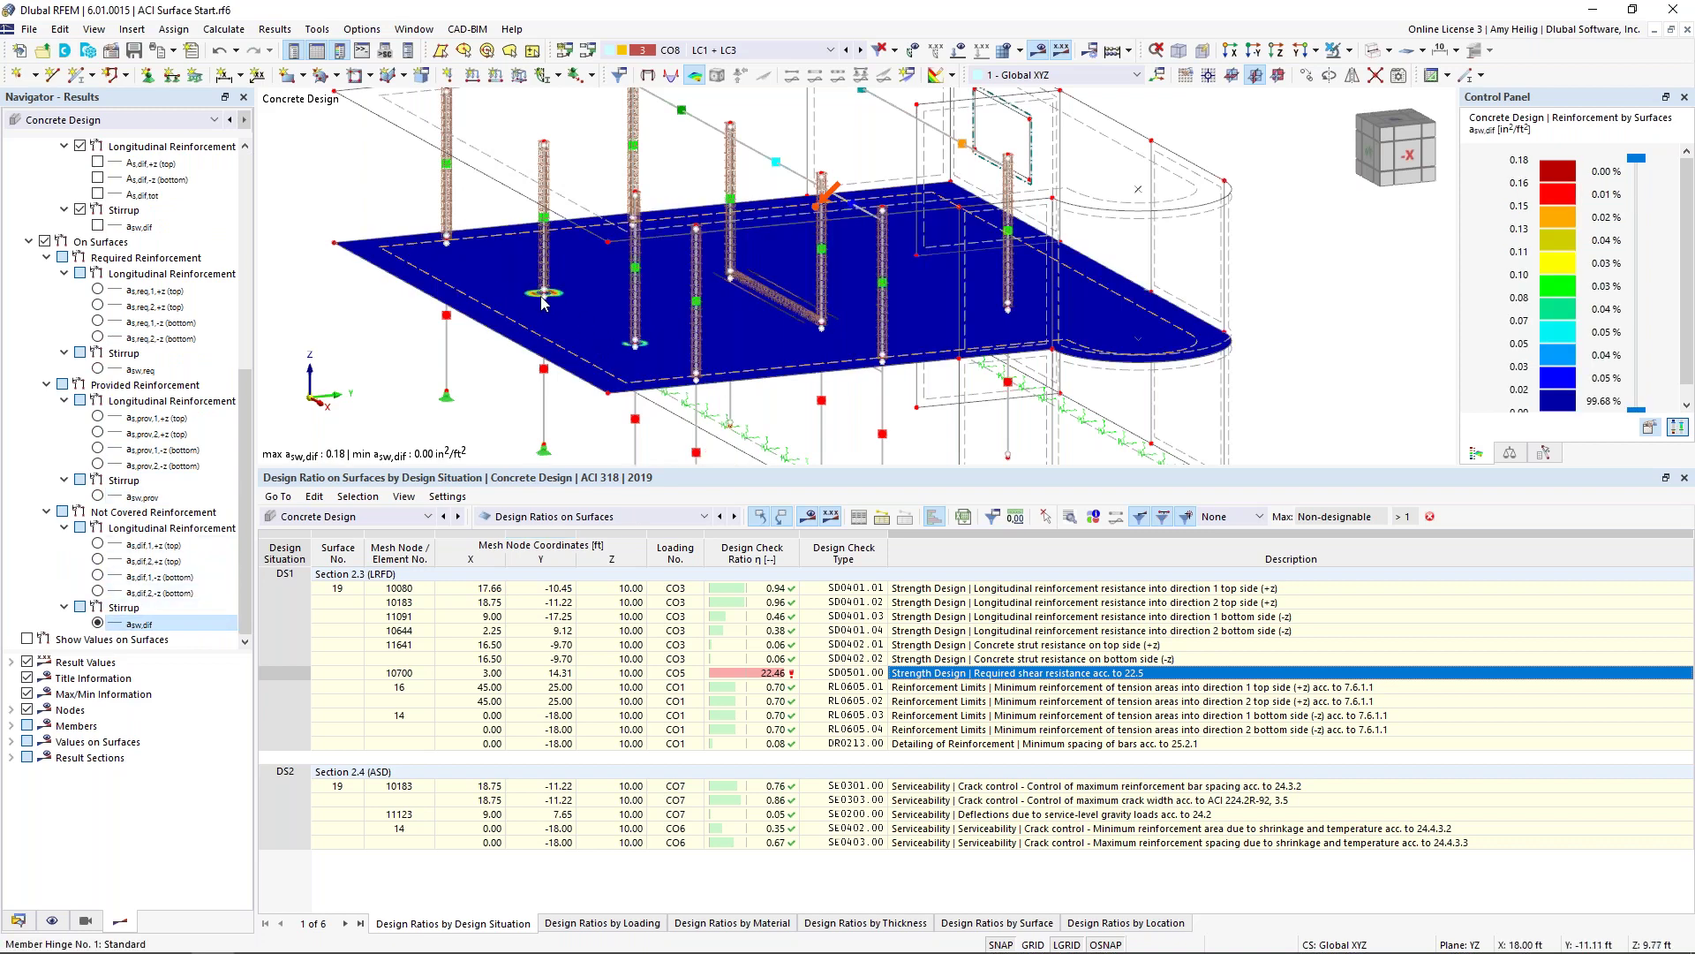
{"action": "scroll", "coordinate": [541, 295], "scroll_direction": "up", "scroll_amount": 3}
{"action": "scroll", "coordinate": [548, 282], "scroll_direction": "down", "scroll_amount": 2}
{"action": "scroll", "coordinate": [548, 283], "scroll_direction": "down", "scroll_amount": 3}
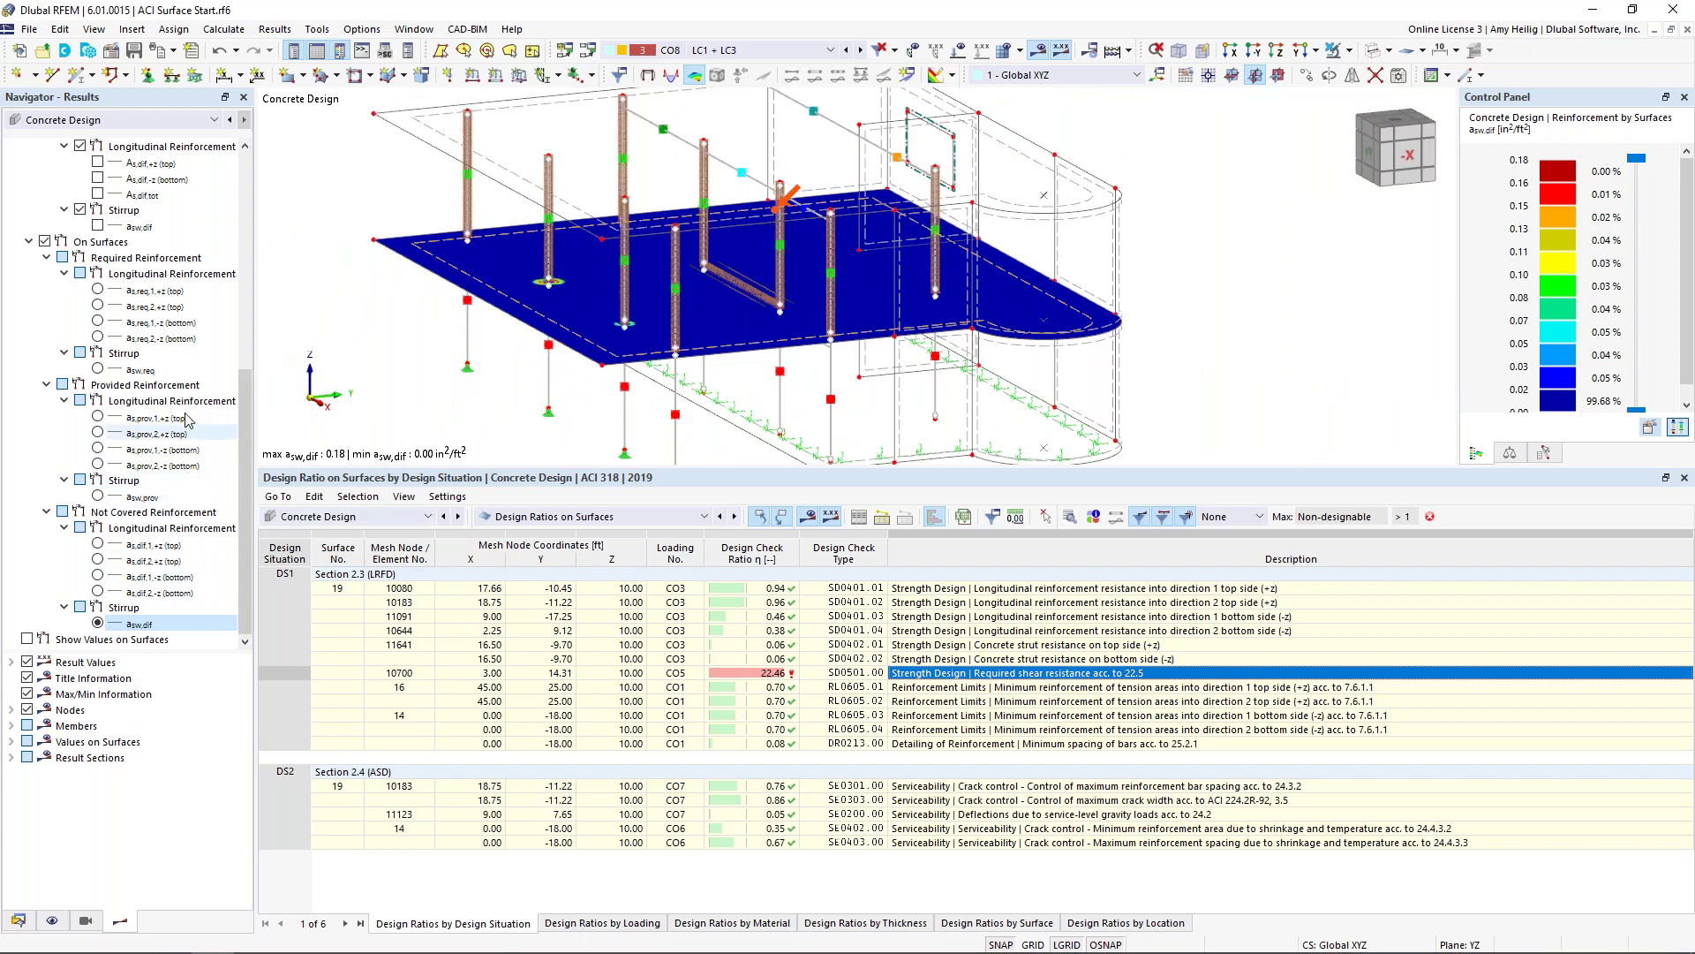
{"action": "left_click", "coordinate": [44, 240]}
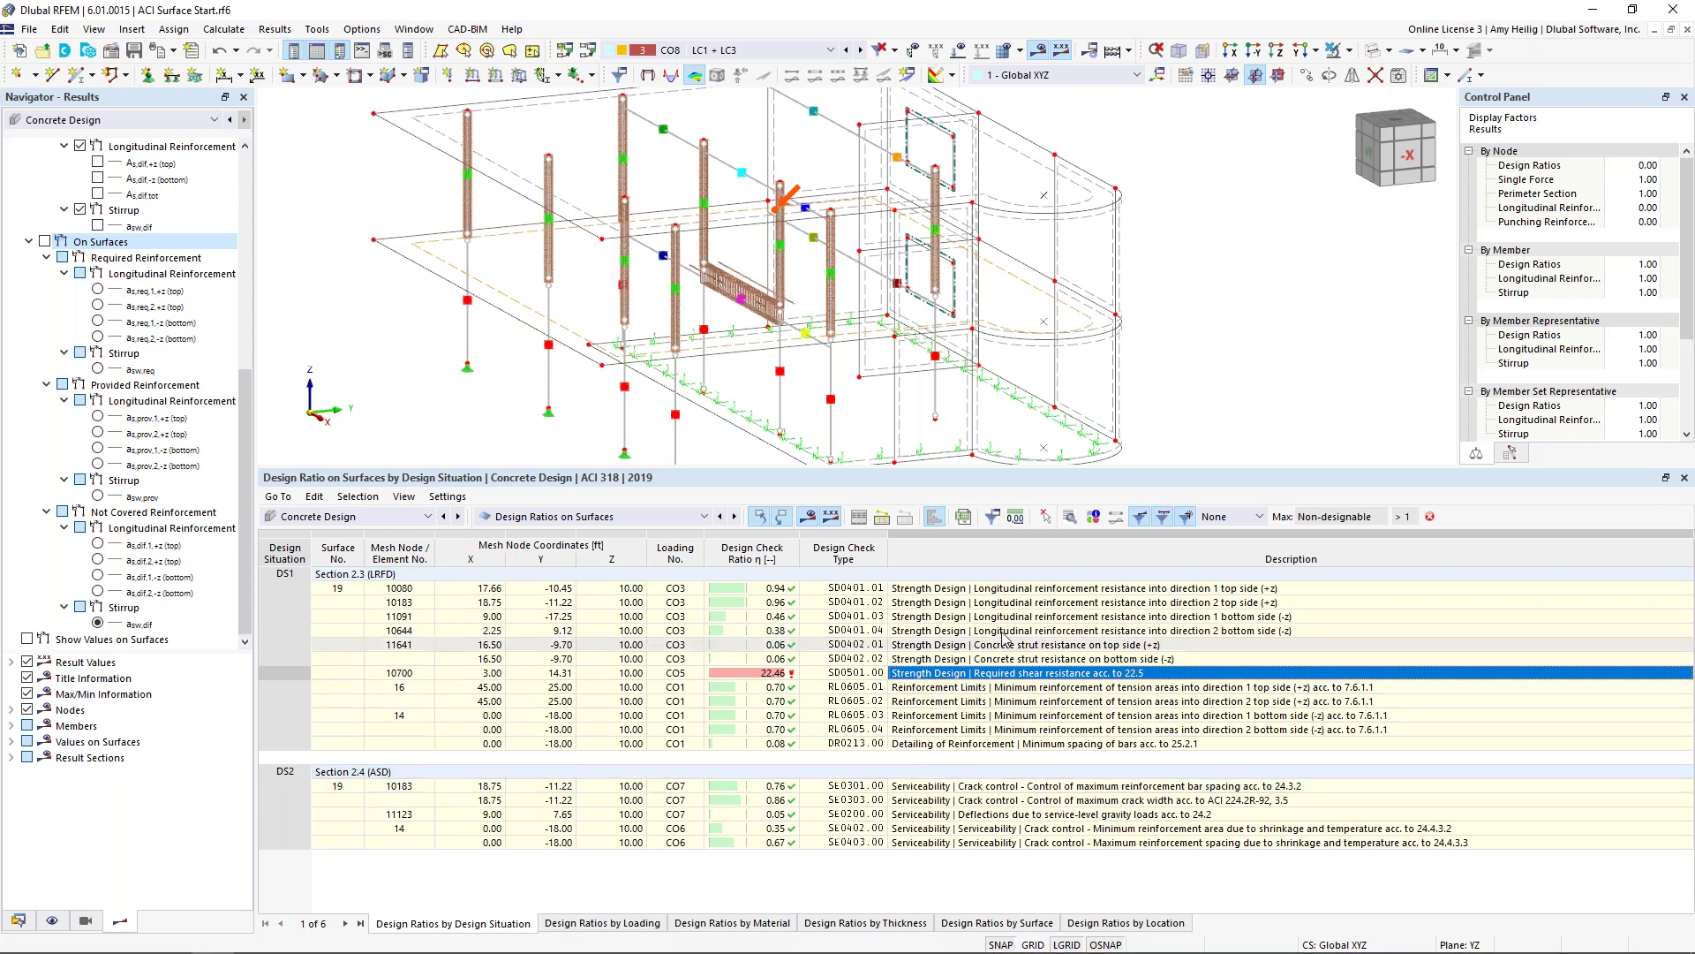
Step: Open the design check details for the slab's longitudinal reinforcement resistance in direction 1 on the top side
{"action": "left_click", "coordinate": [1022, 590]}
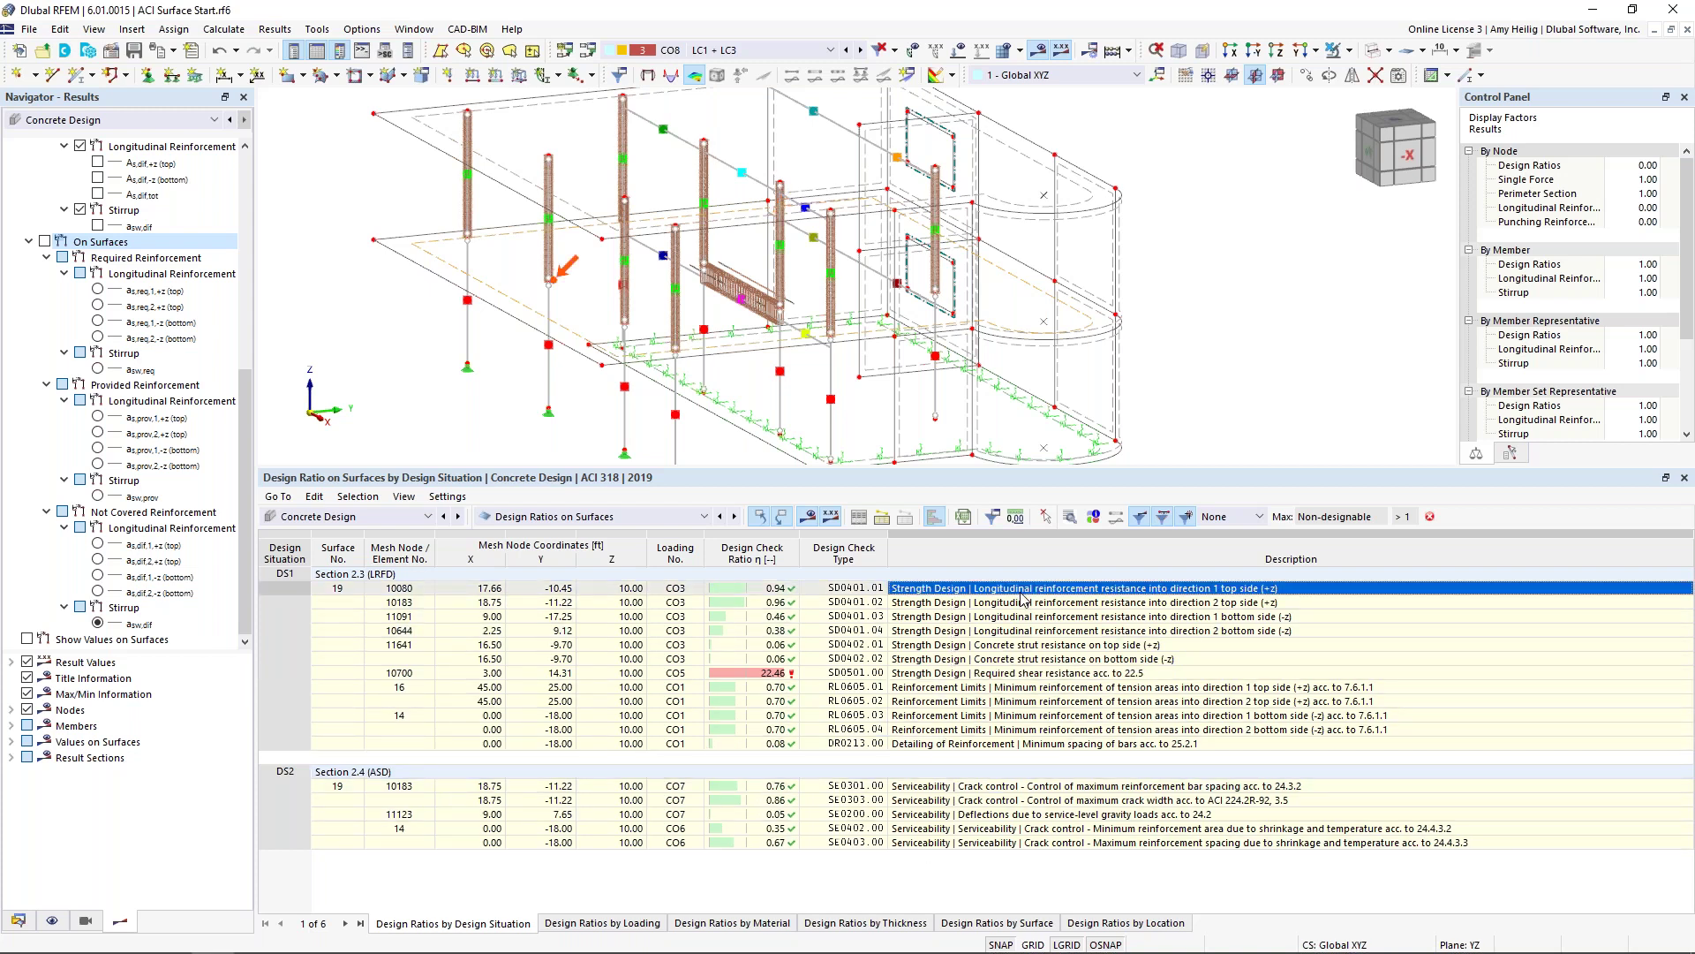
{"action": "left_click", "coordinate": [1070, 521]}
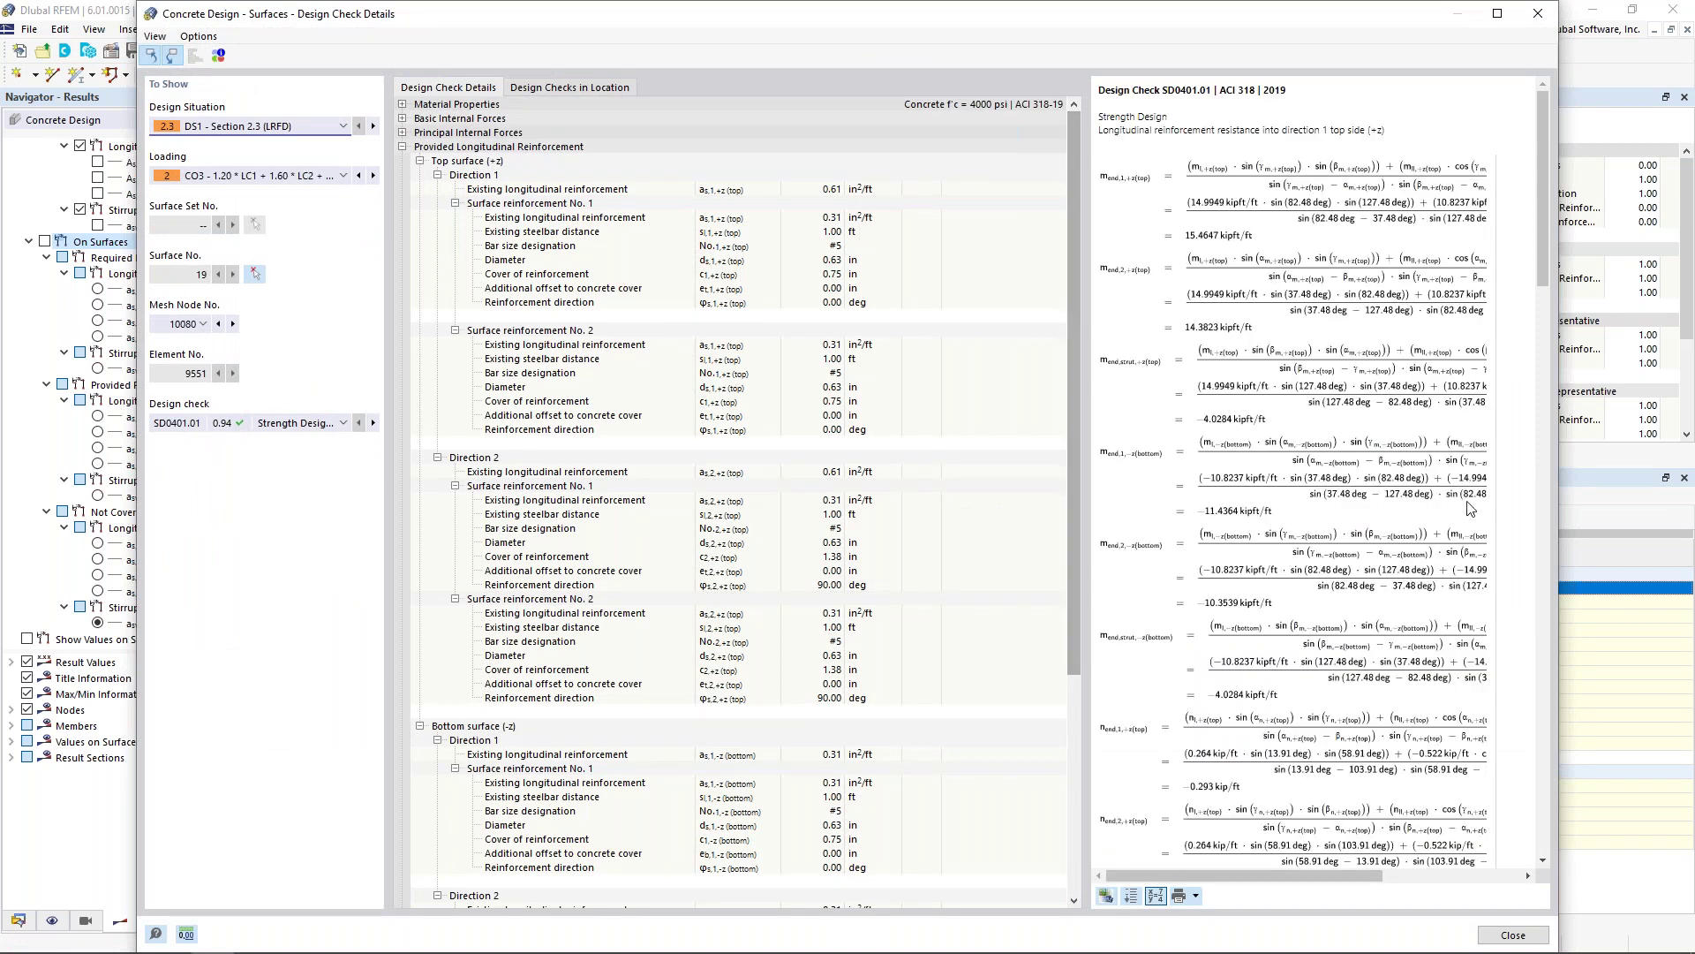
Step: Read the direction 1 top-side resistance formulas, view the RL0605.02 minimum reinforcement check for direction 2, and close the details
{"action": "left_click_drag", "start_coordinate": [1087, 512], "coordinate": [976, 505]}
{"action": "scroll", "coordinate": [1263, 480], "scroll_direction": "down", "scroll_amount": 10}
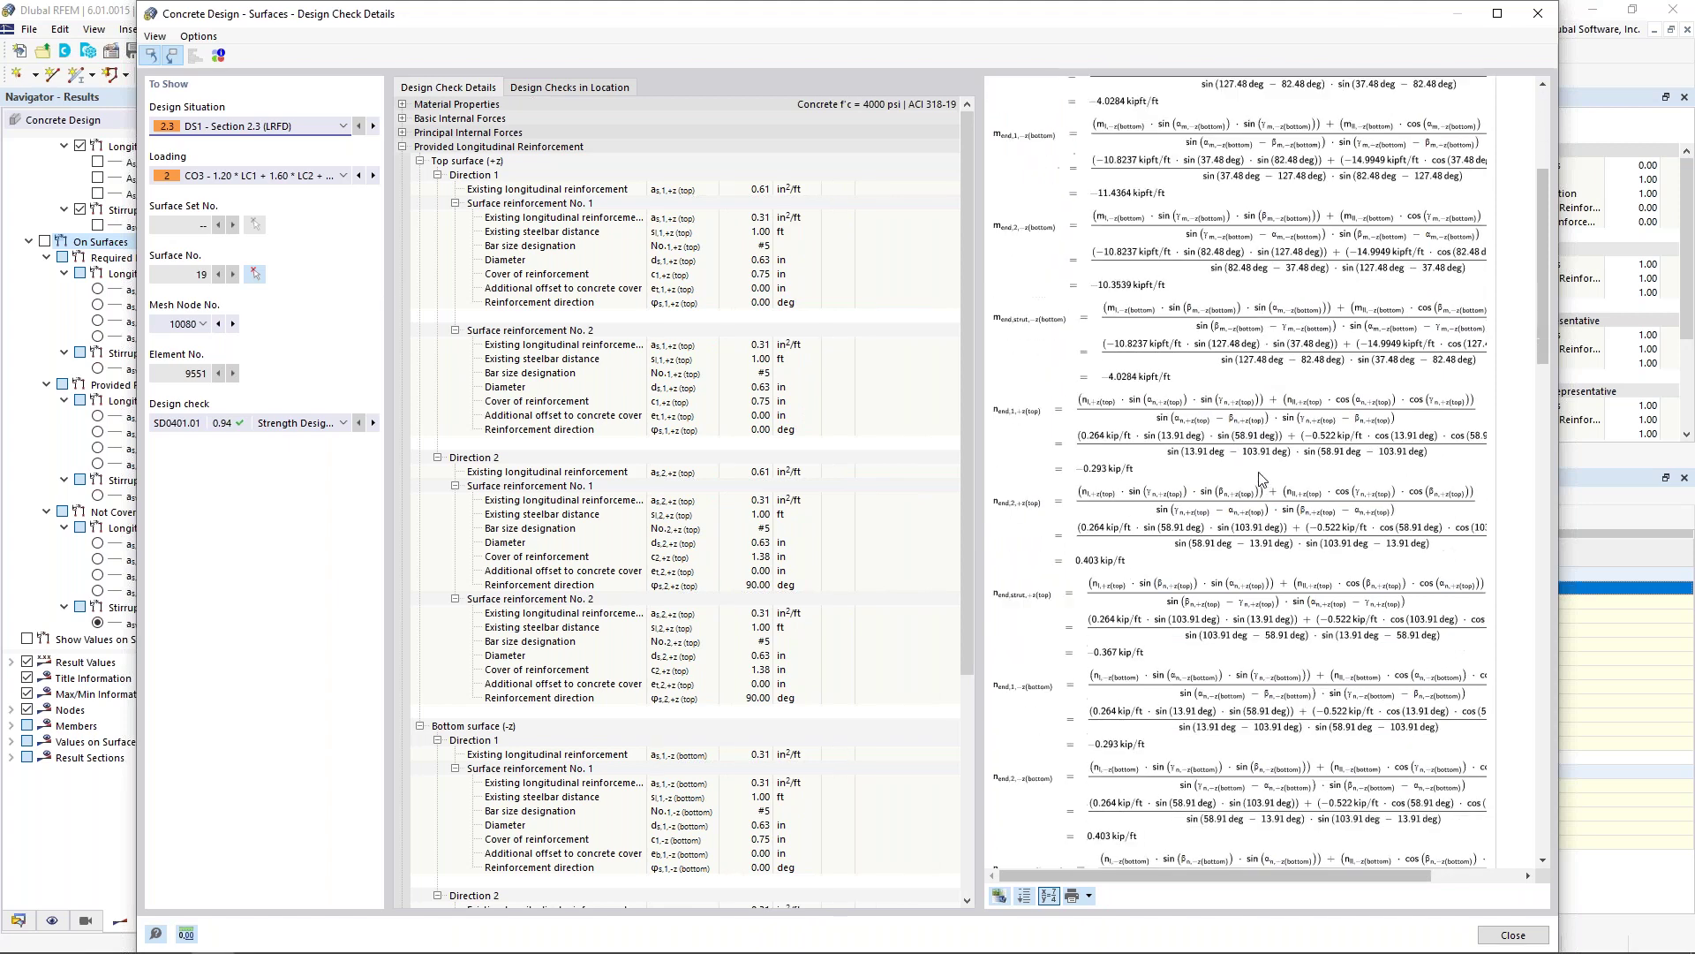
{"action": "scroll", "coordinate": [1262, 480], "scroll_direction": "down", "scroll_amount": 2}
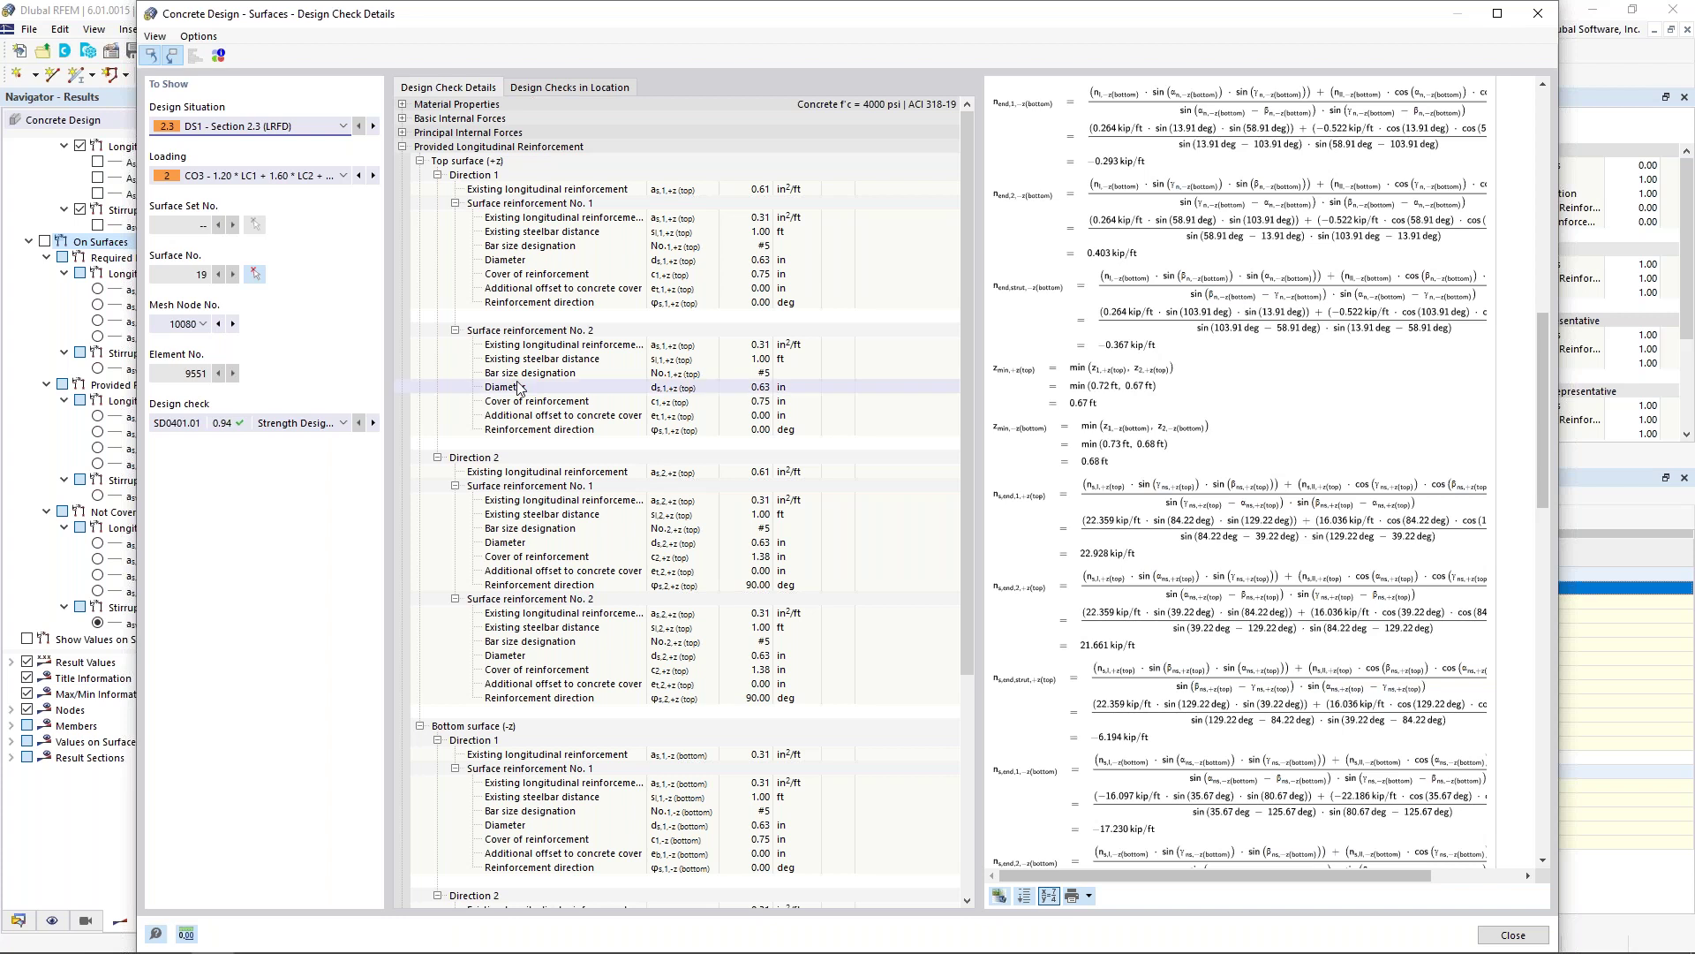
{"action": "left_click", "coordinate": [318, 423]}
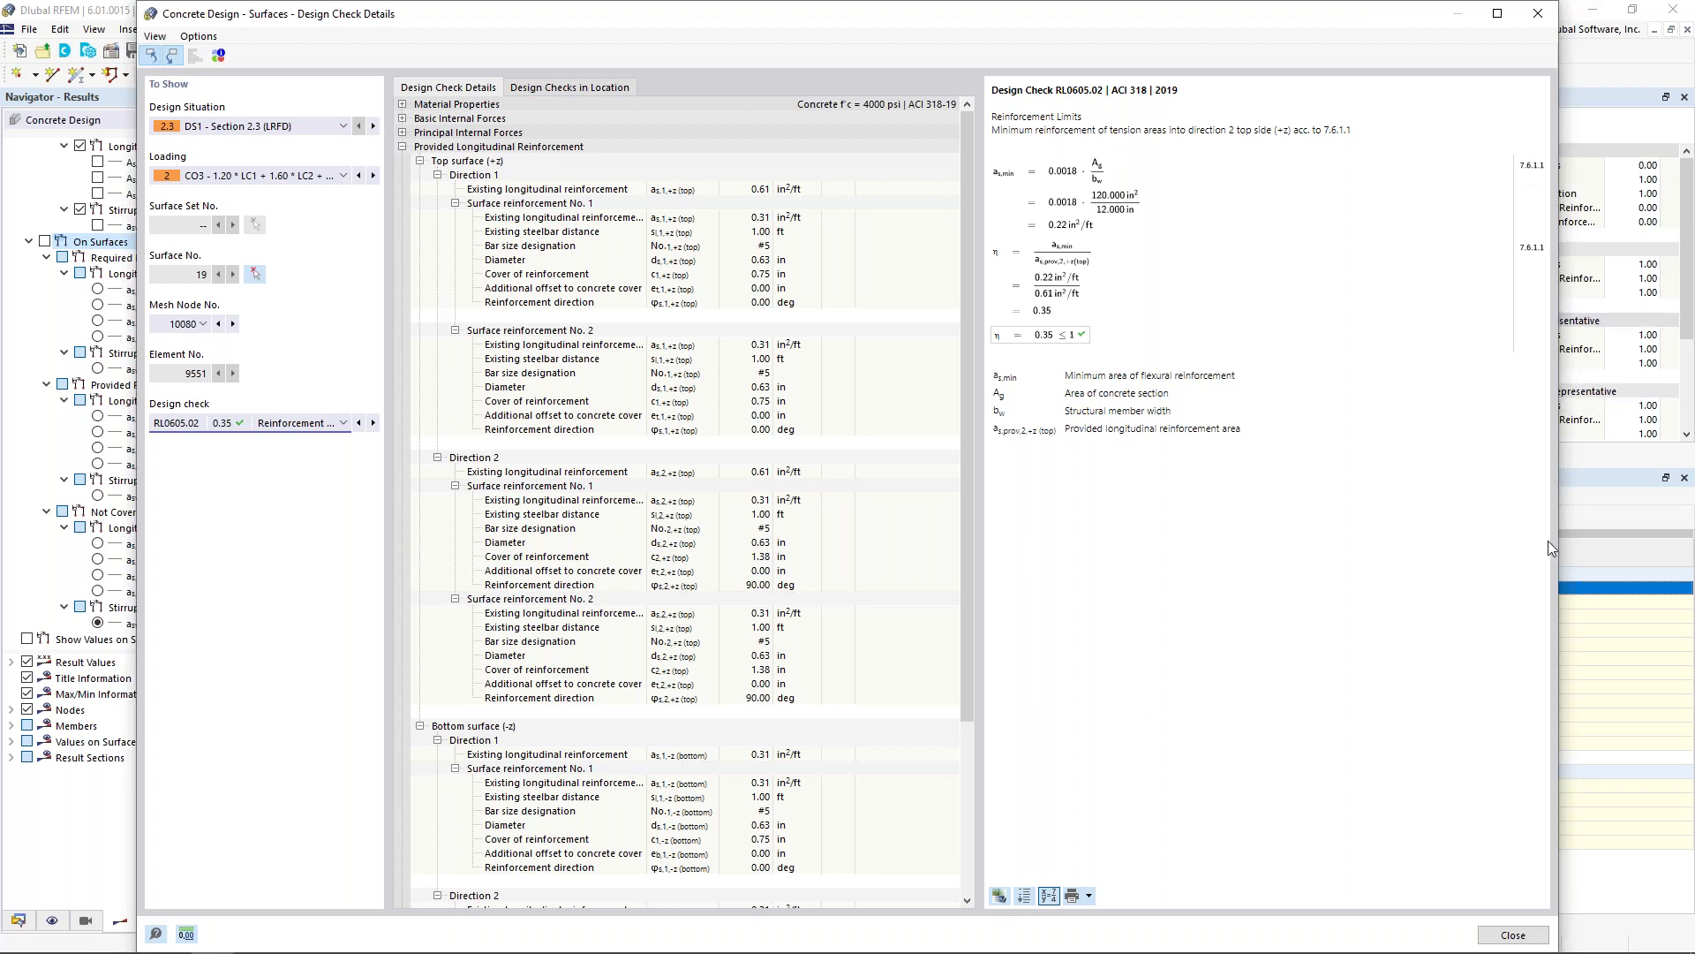
{"action": "left_click", "coordinate": [1508, 936]}
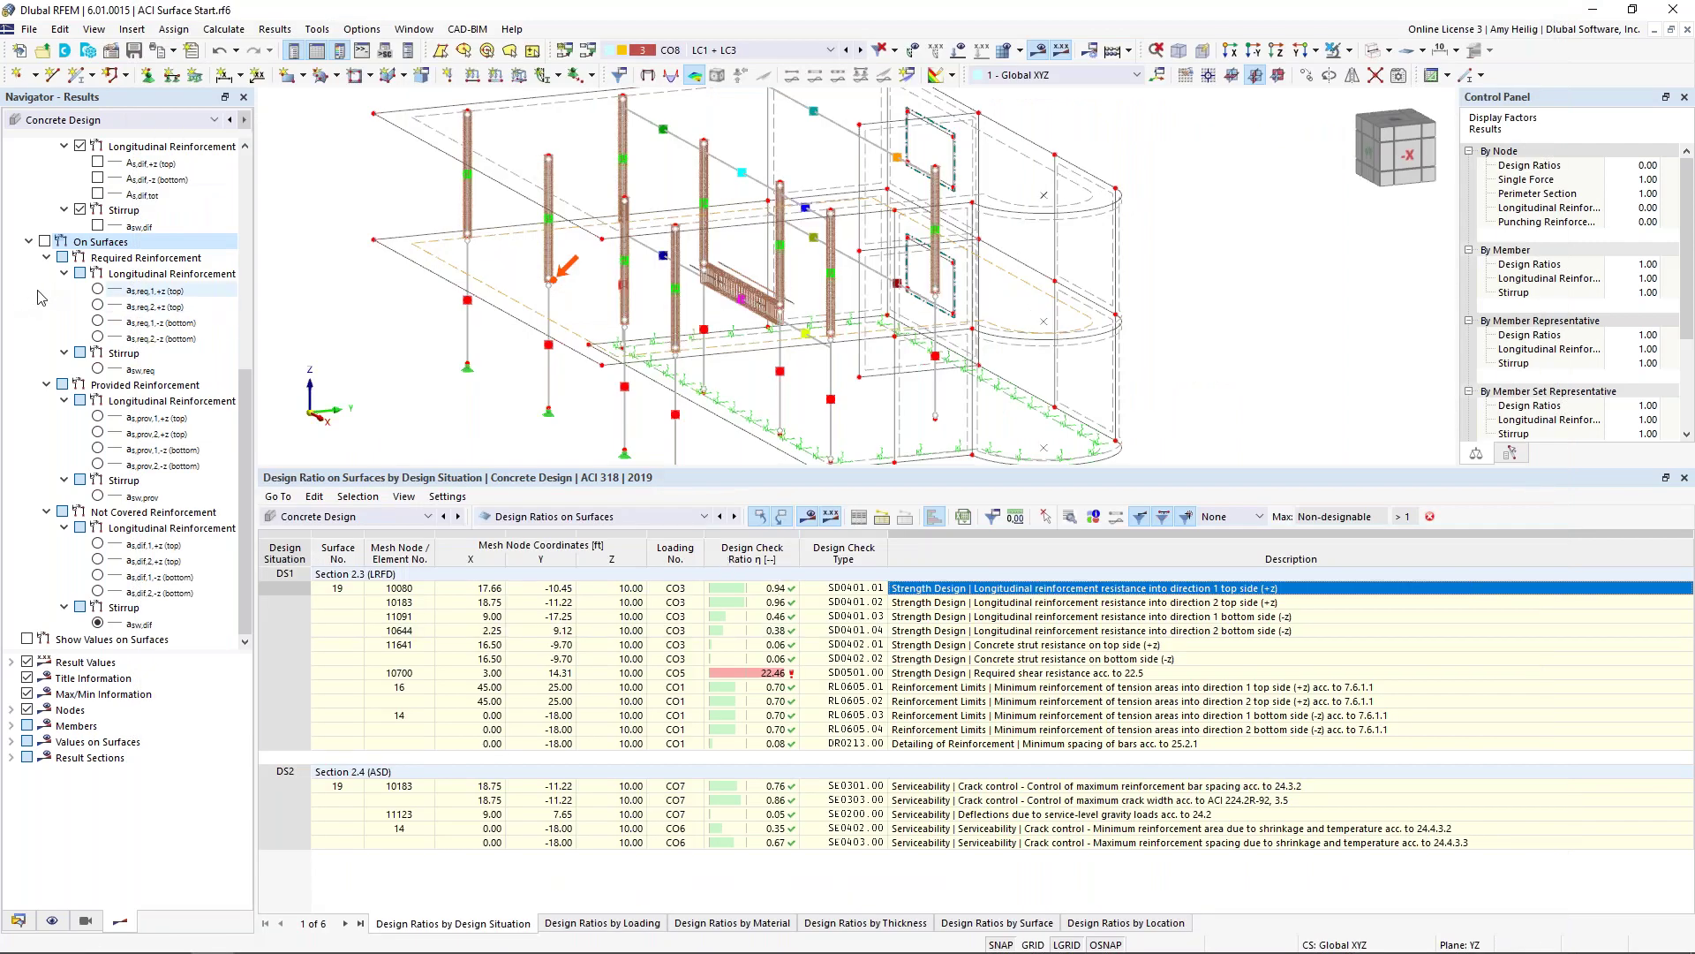
Step: Enlarge the model view and isolate the selected floor slab in visibility mode
{"action": "scroll", "coordinate": [40, 299], "scroll_direction": "up", "scroll_amount": 9}
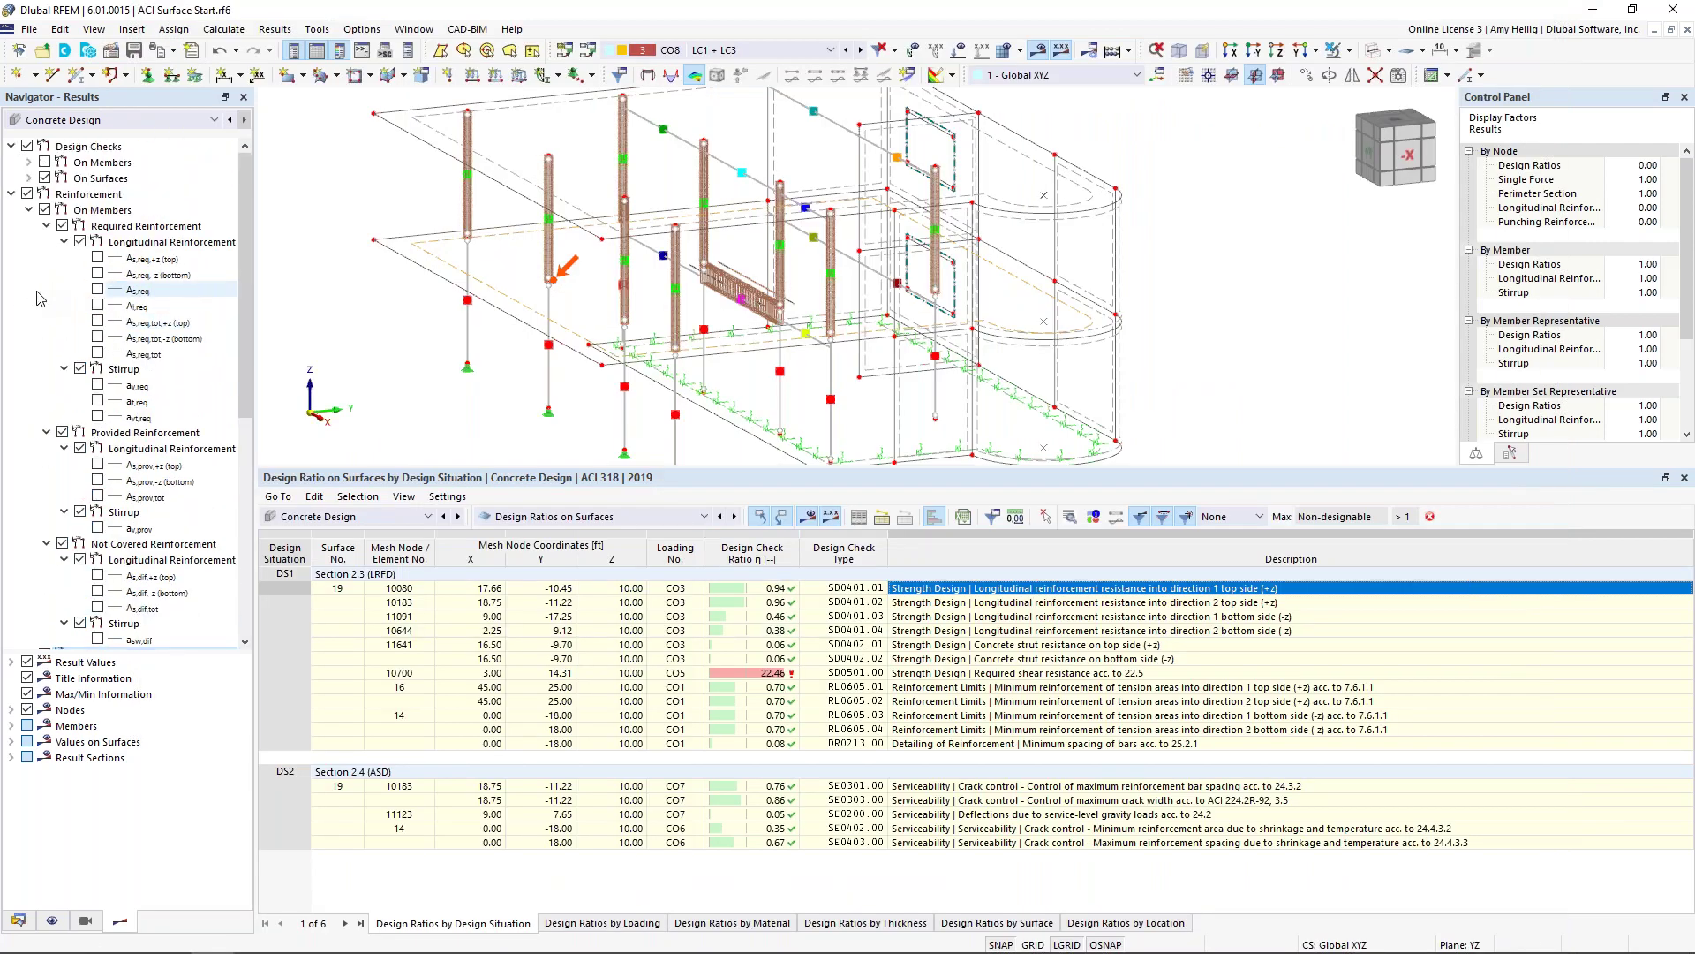
{"action": "middle_click_drag", "start_coordinate": [439, 346], "coordinate": [554, 357]}
{"action": "left_click_drag", "start_coordinate": [684, 467], "coordinate": [684, 611]}
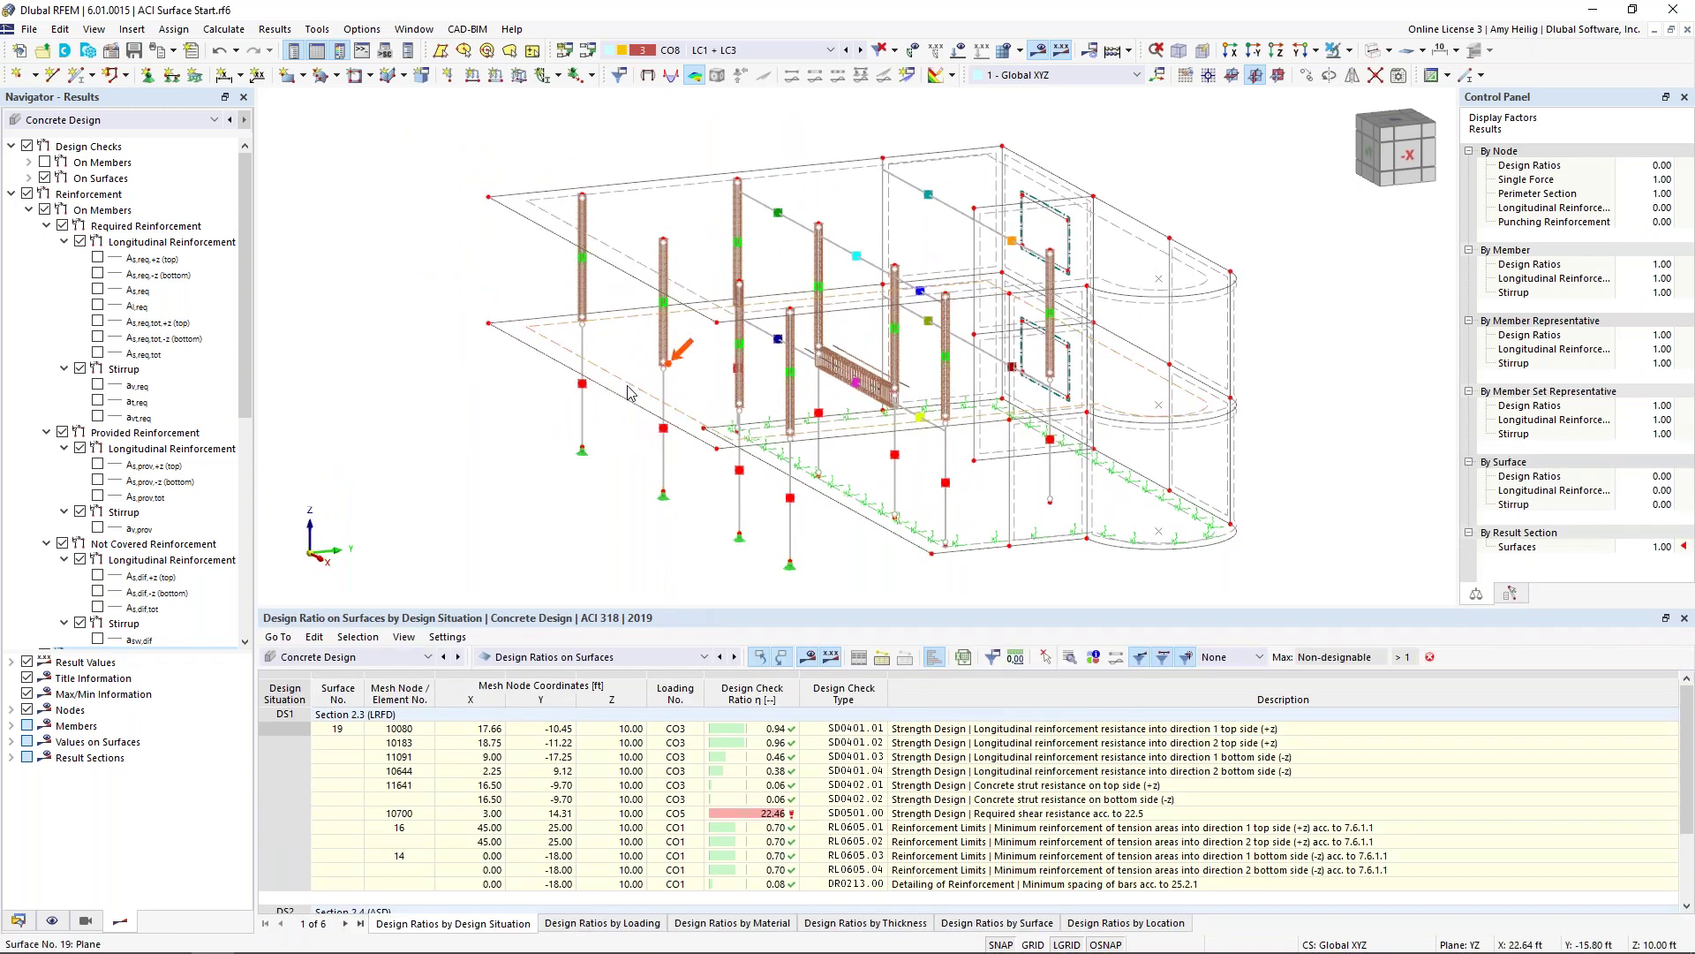
{"action": "left_click", "coordinate": [1349, 50]}
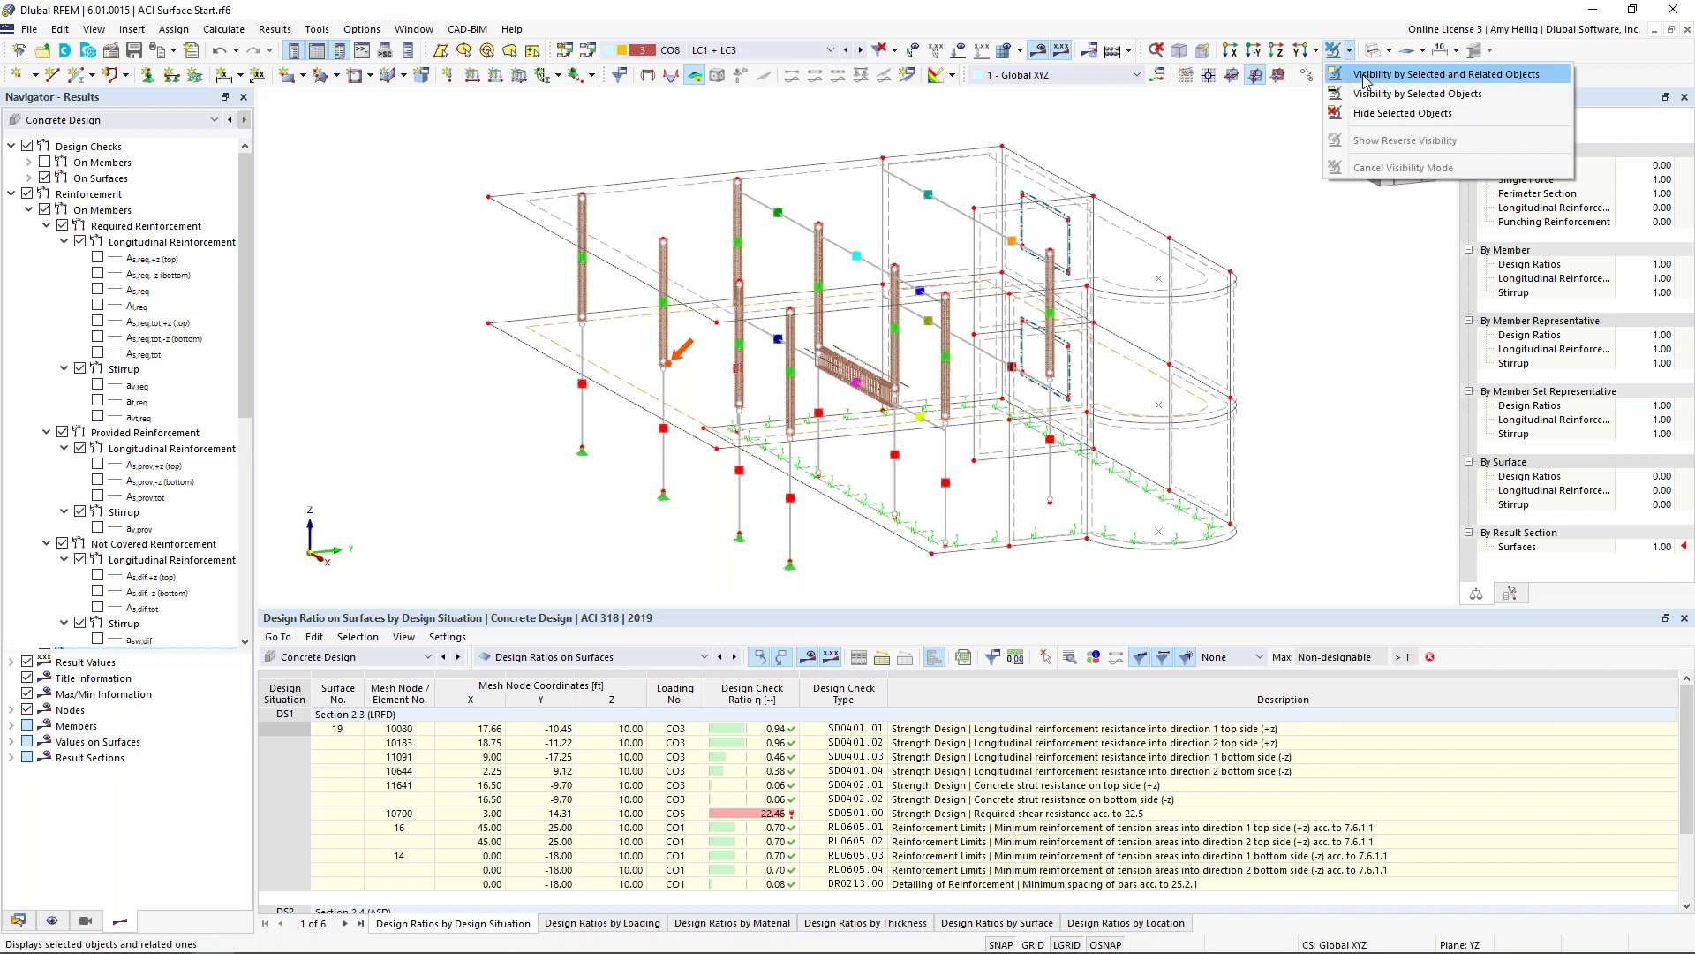
{"action": "left_click", "coordinate": [1395, 65]}
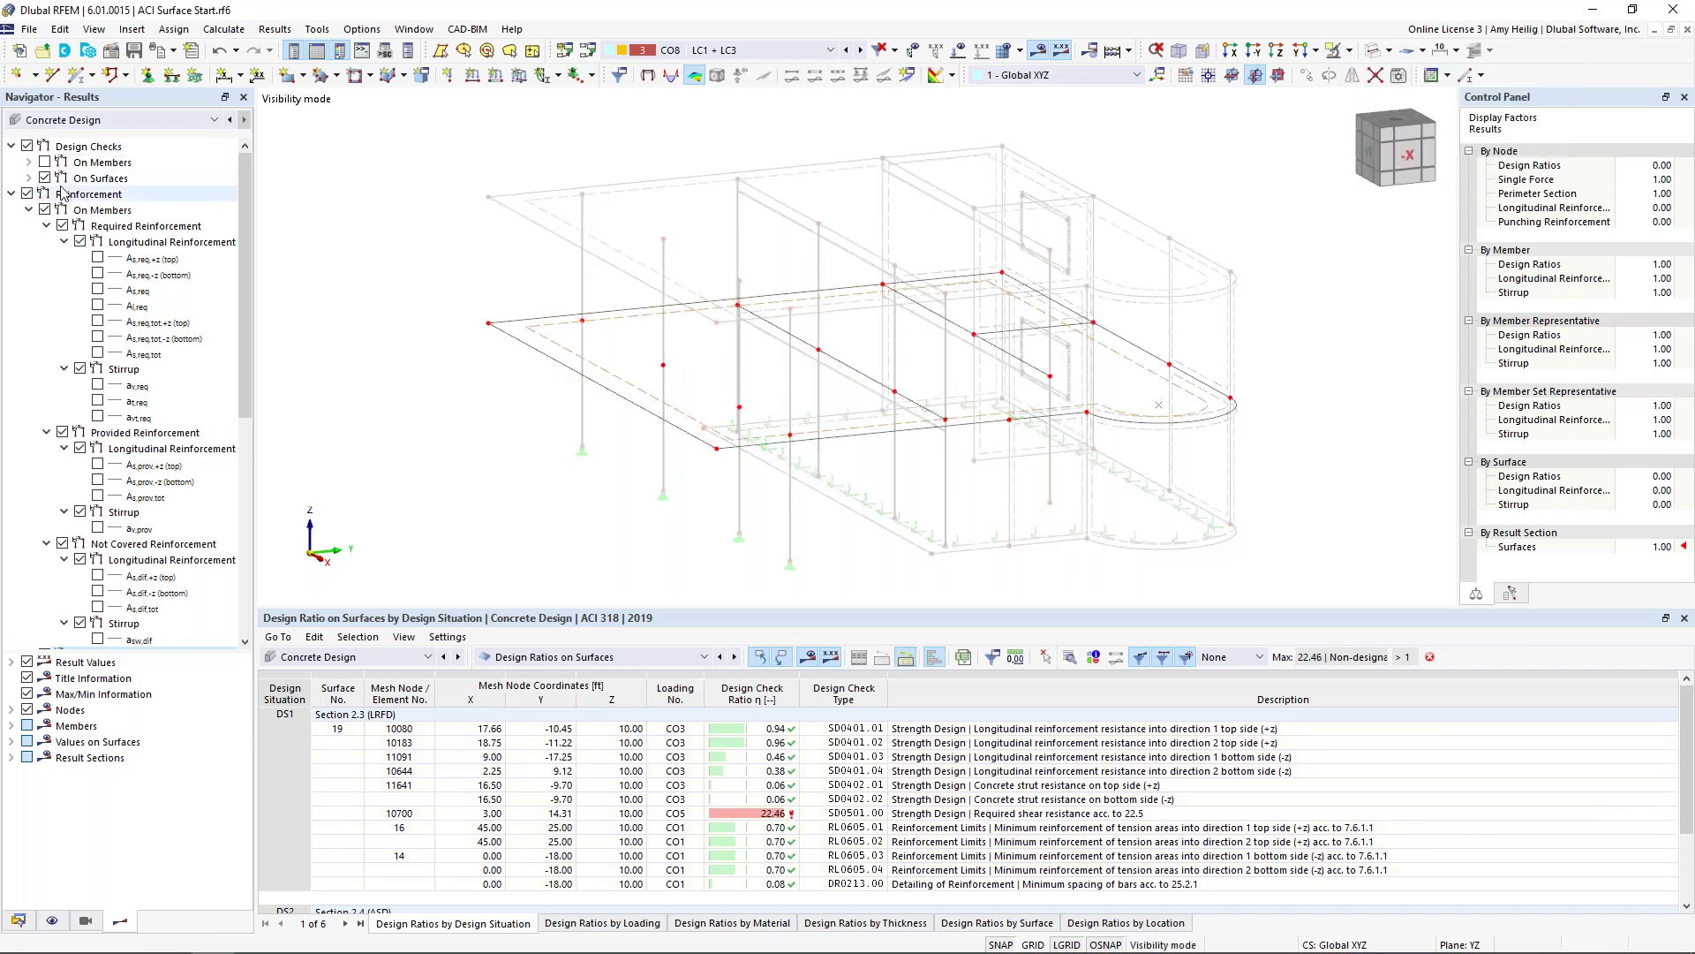
Step: Display the SD0401.01 strength design ratio on the slab with the color scale extended down to 0.00
{"action": "left_click", "coordinate": [13, 195]}
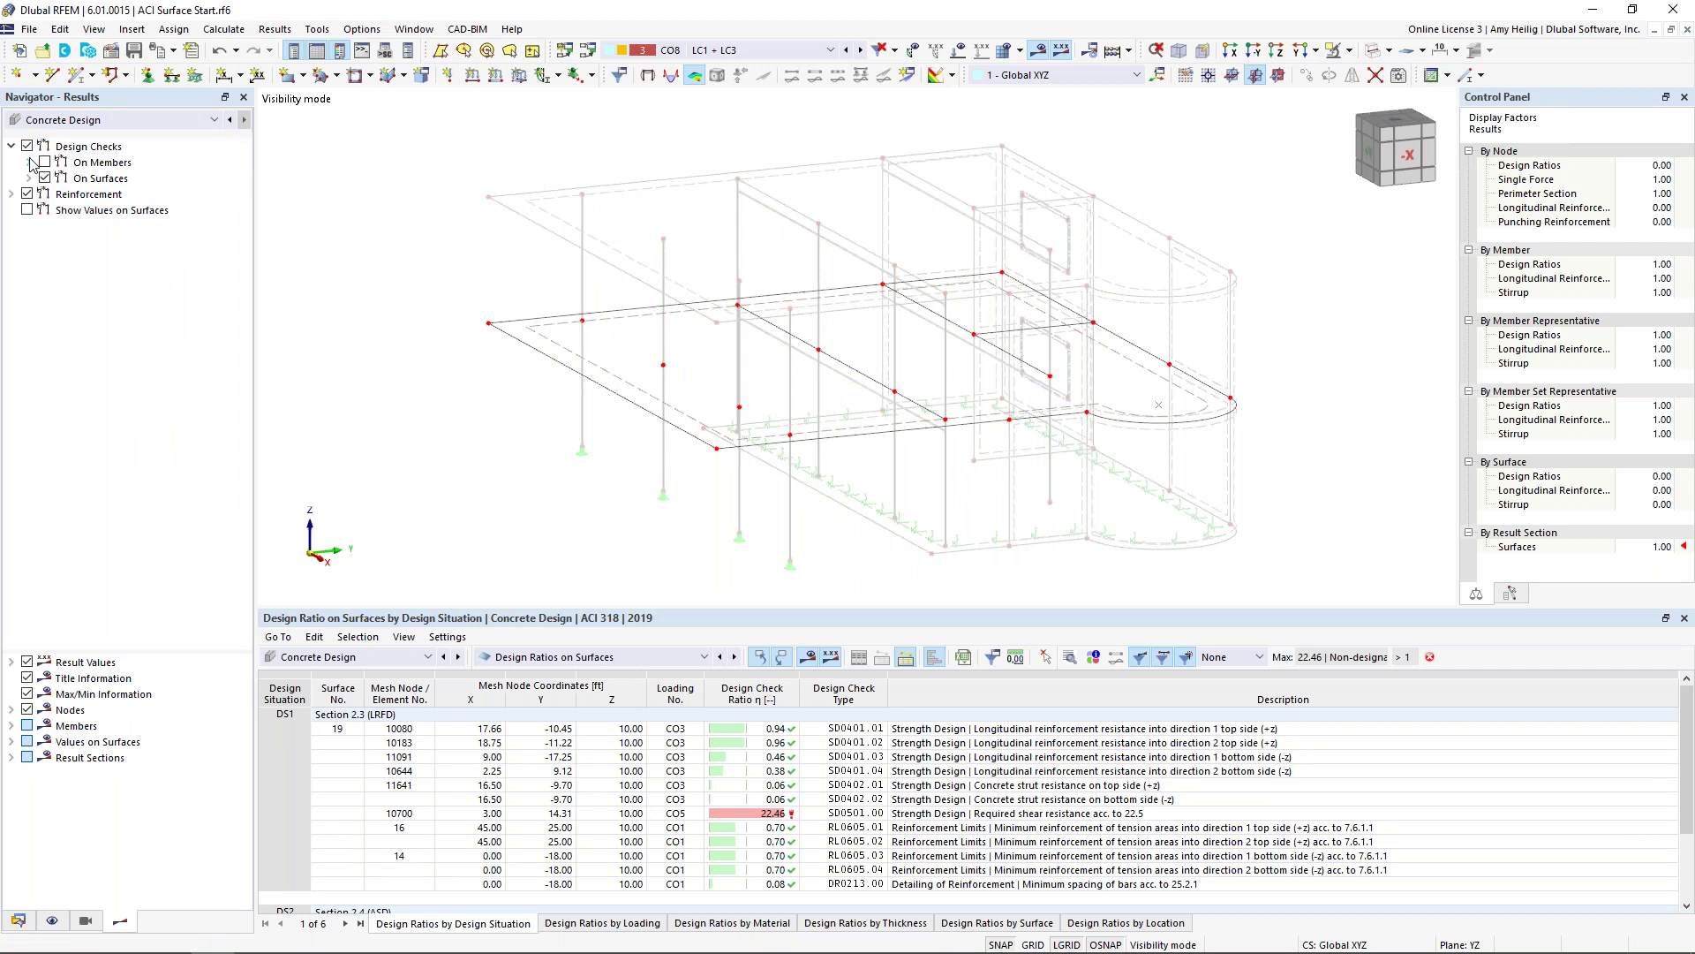
{"action": "left_click", "coordinate": [30, 178]}
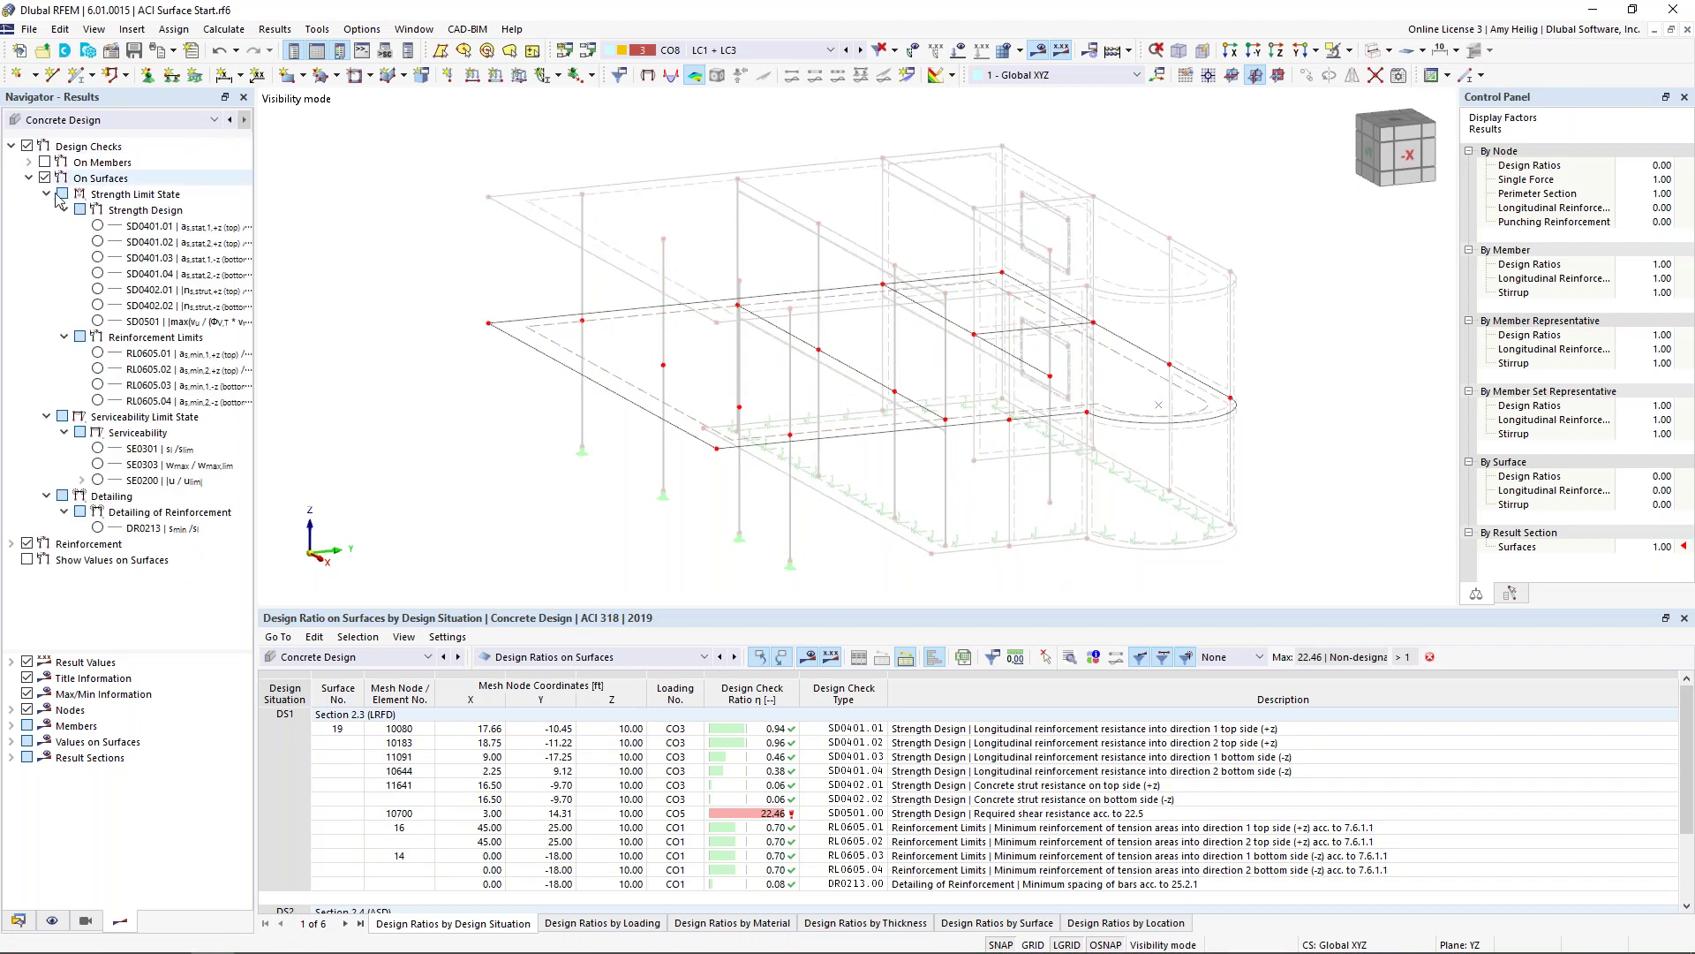
{"action": "left_click", "coordinate": [97, 227]}
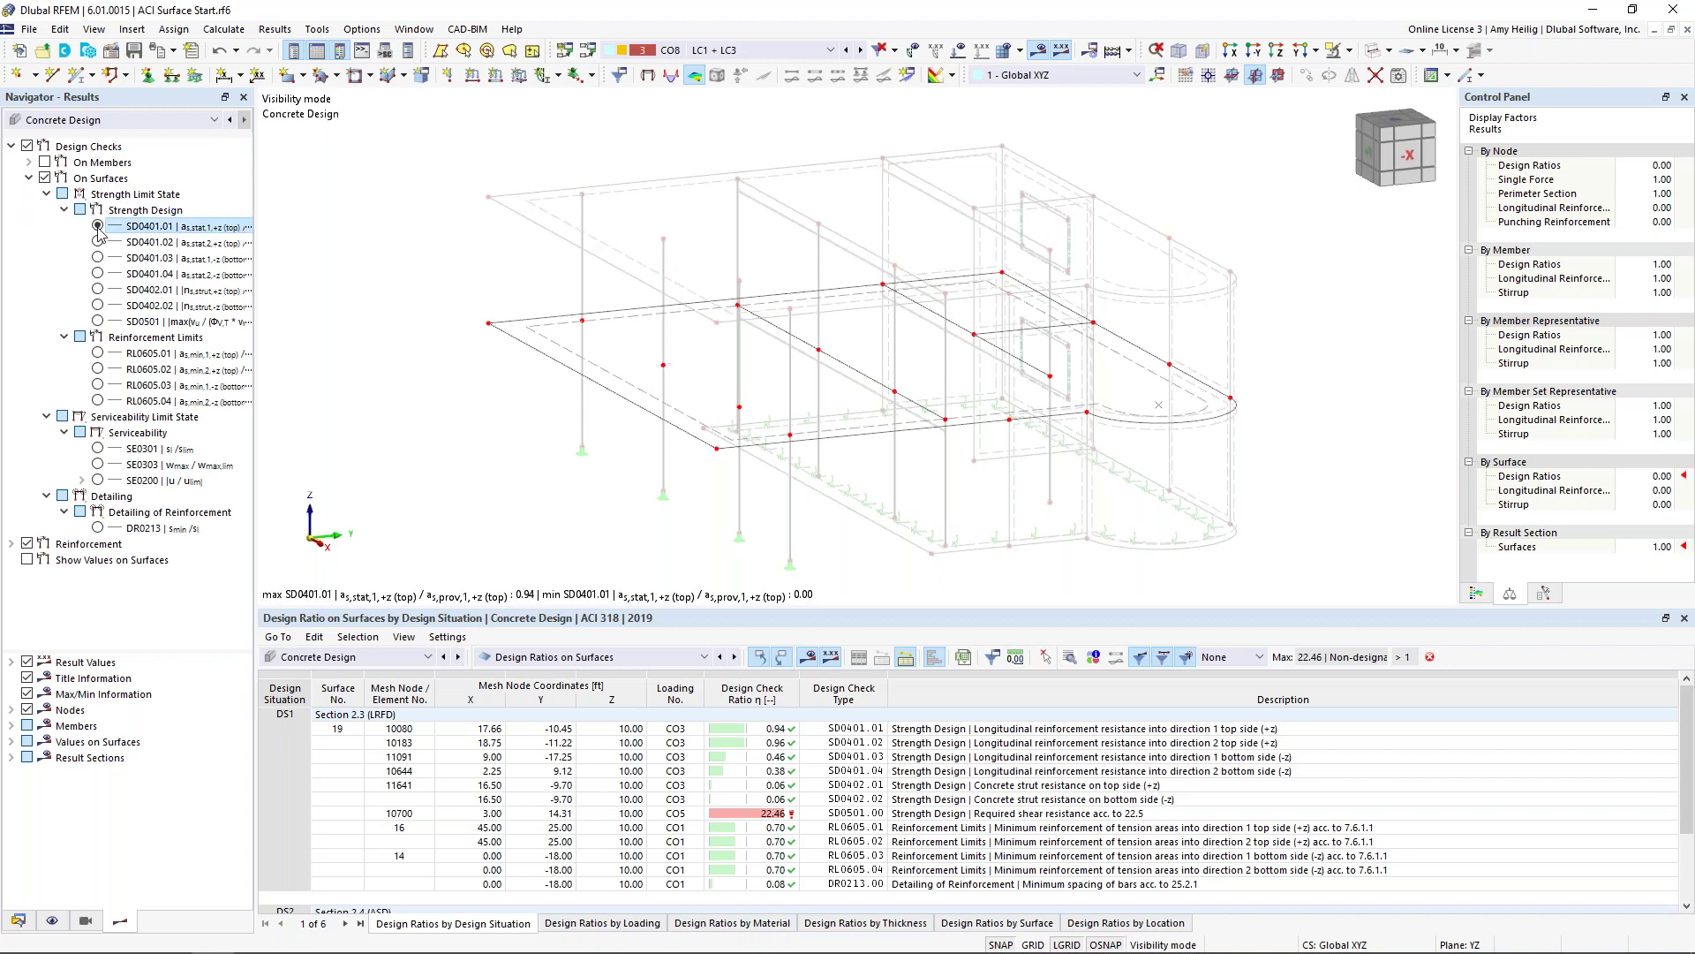
{"action": "left_click", "coordinate": [1480, 594]}
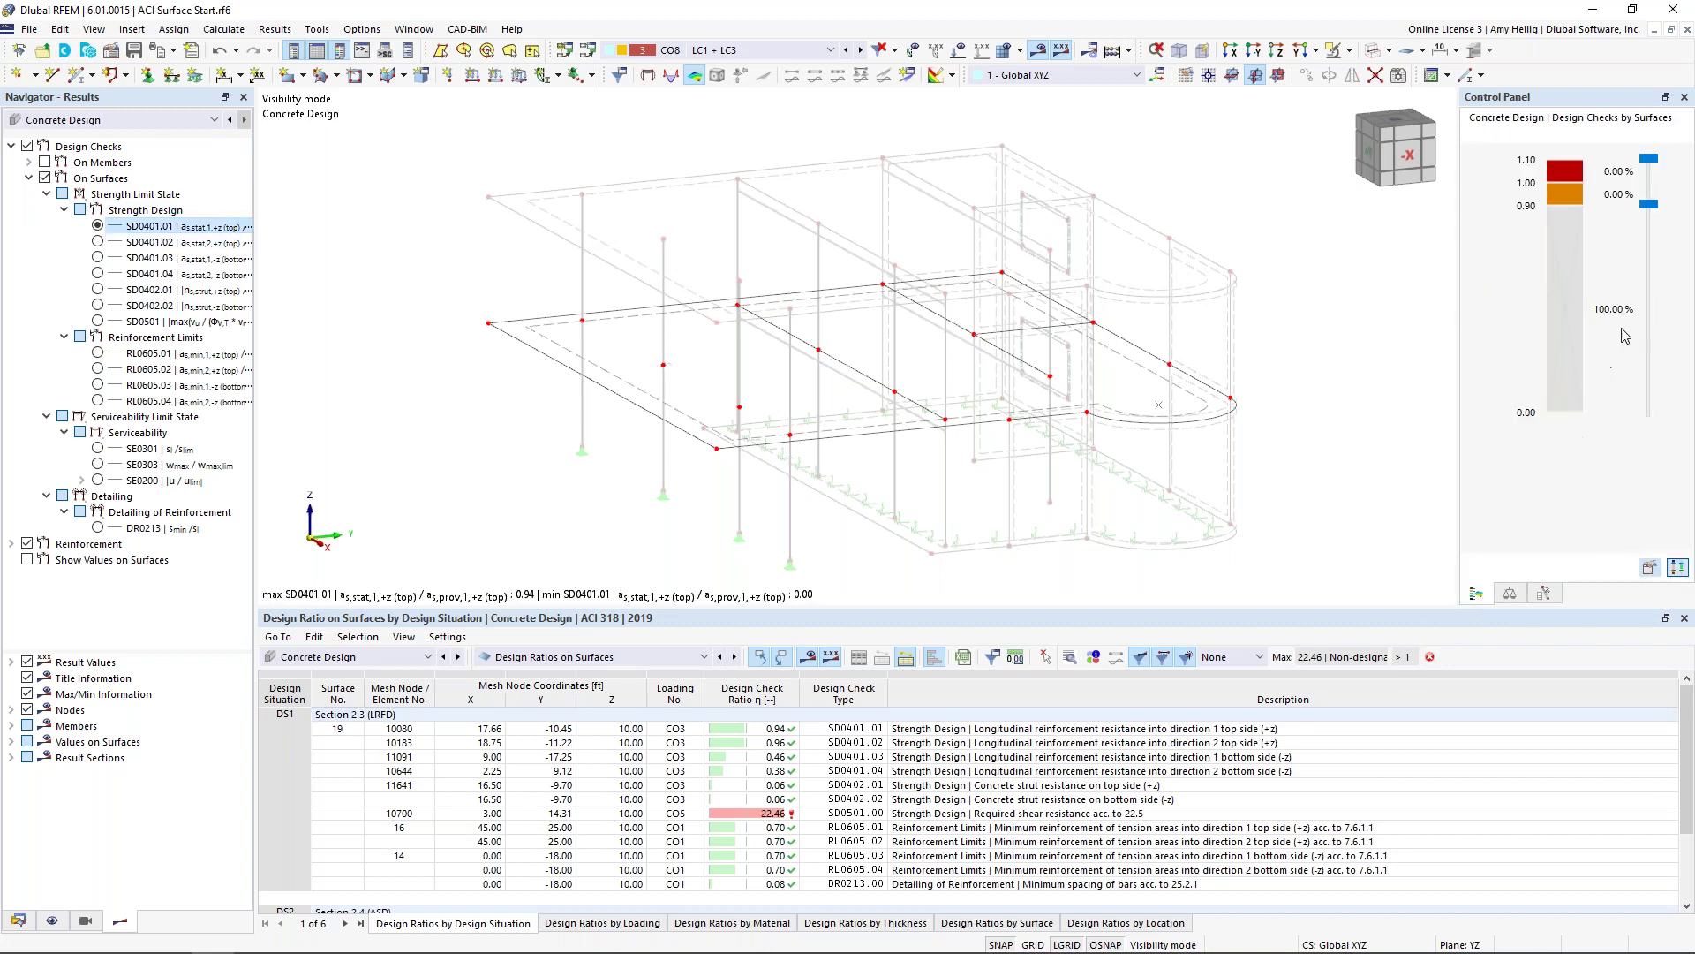
{"action": "left_click_drag", "start_coordinate": [1648, 204], "coordinate": [1644, 412]}
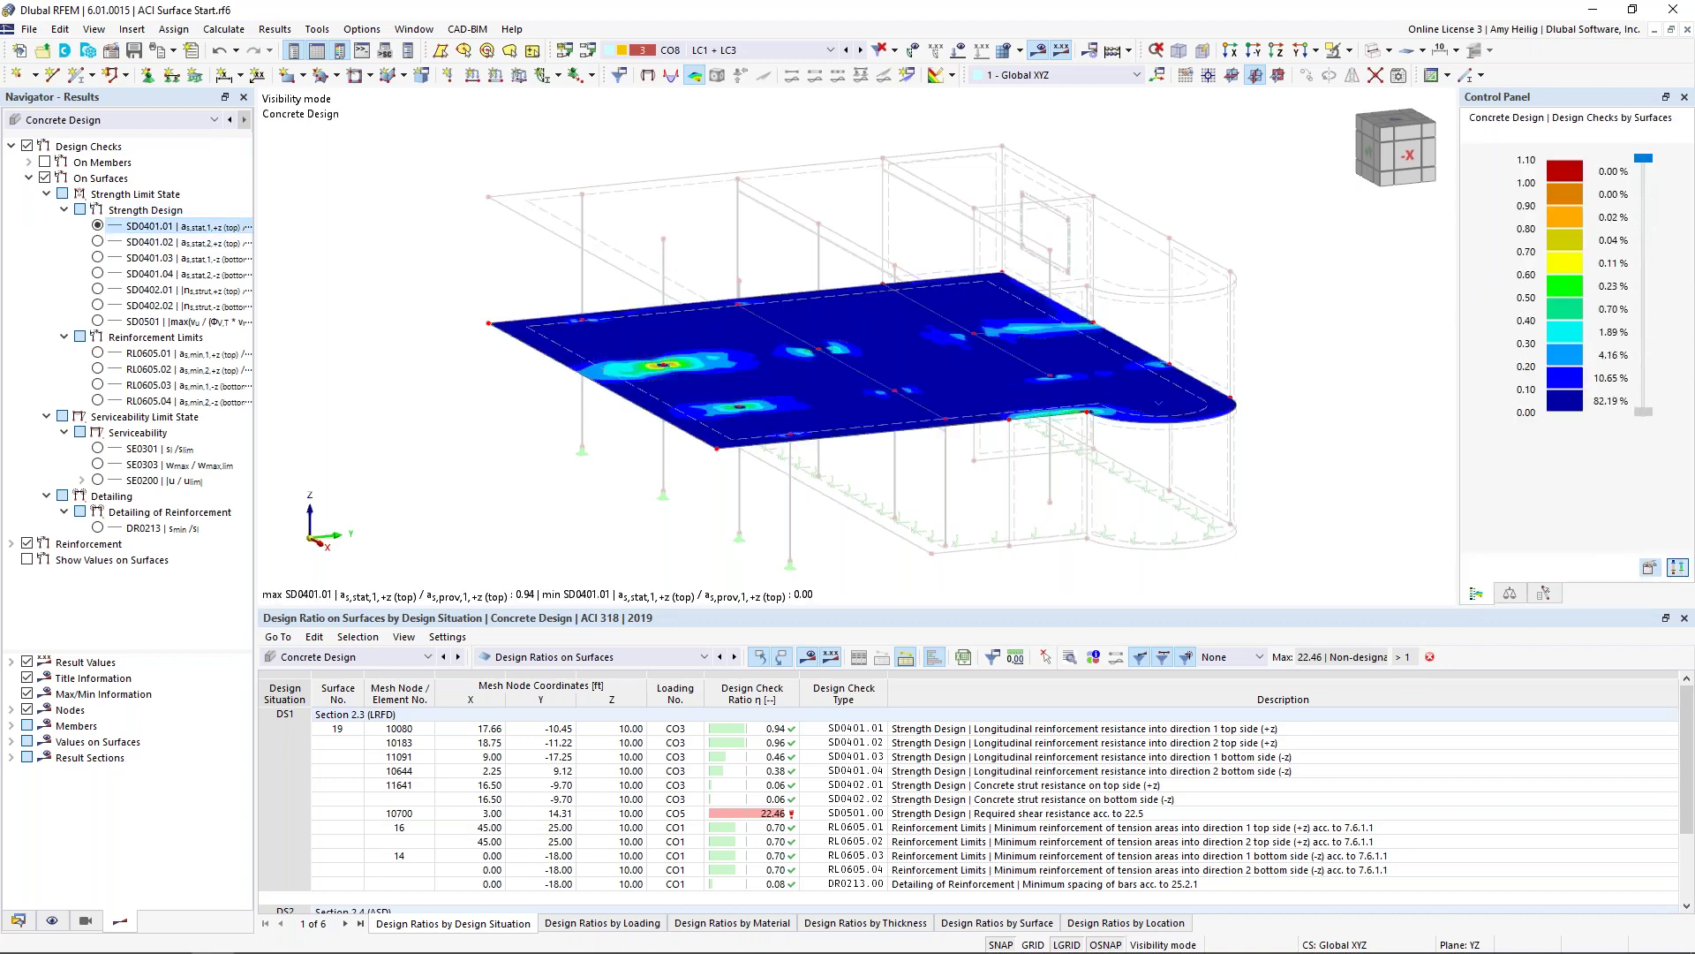
Step: View design checks SD0401.02, SD0401.03 and SD0401.04 in turn on the slab, and hide the design check results
{"action": "left_click", "coordinate": [97, 242]}
{"action": "left_click", "coordinate": [97, 257]}
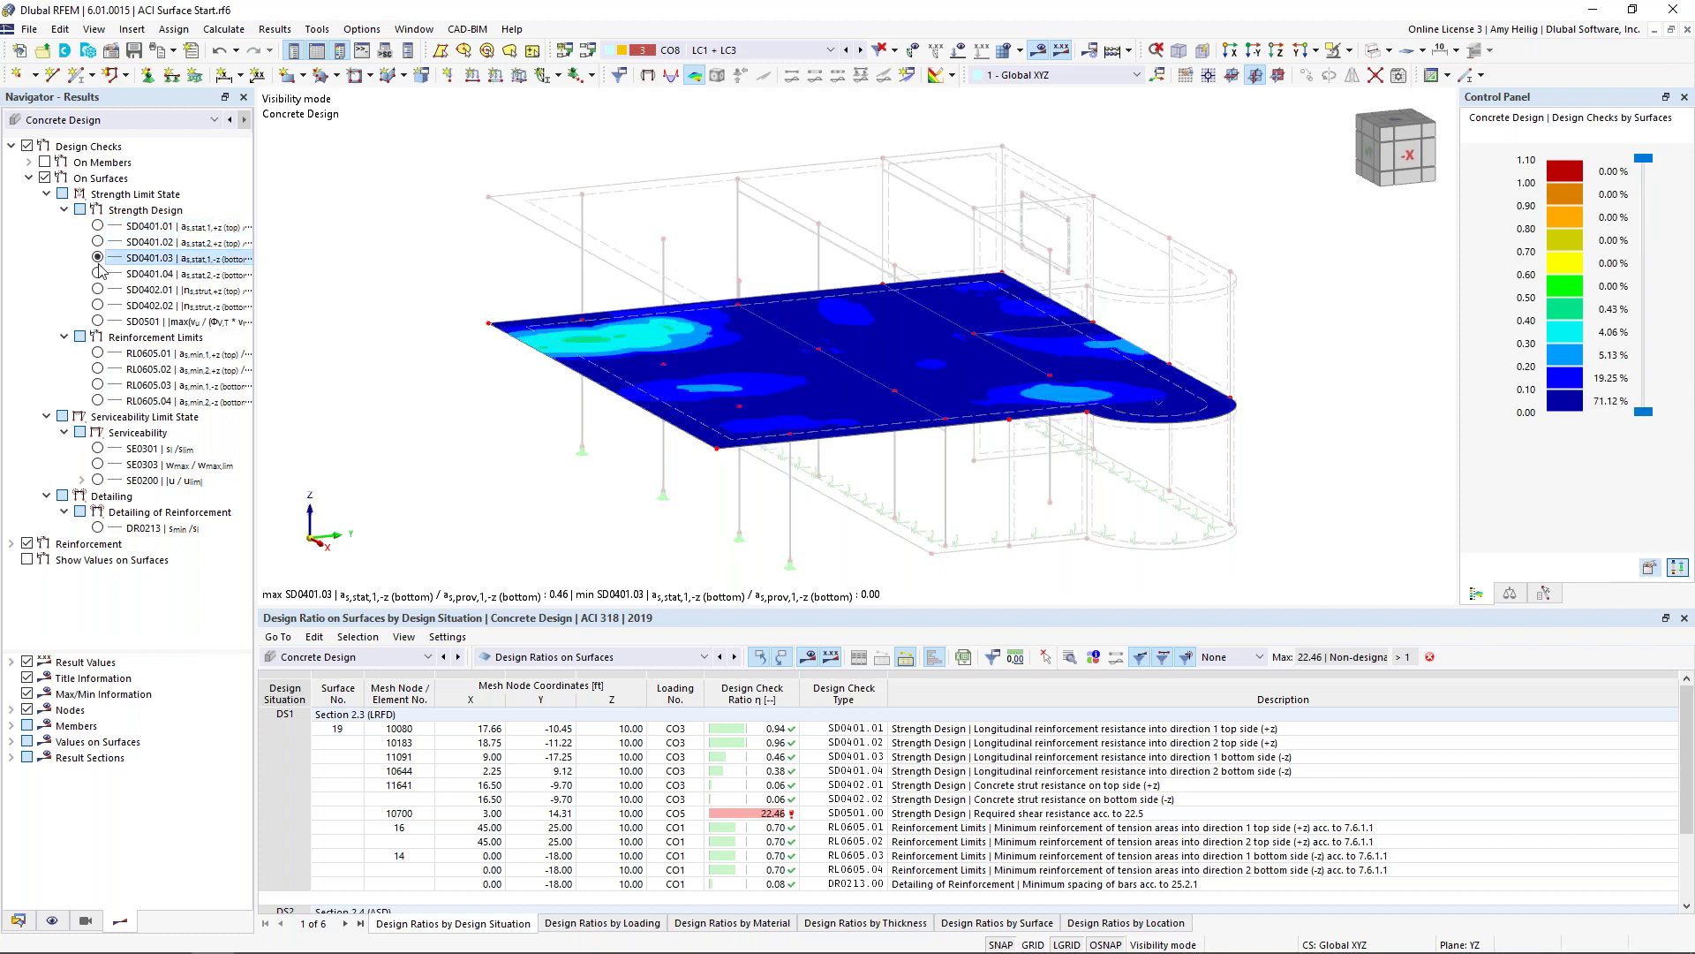
{"action": "left_click", "coordinate": [97, 273]}
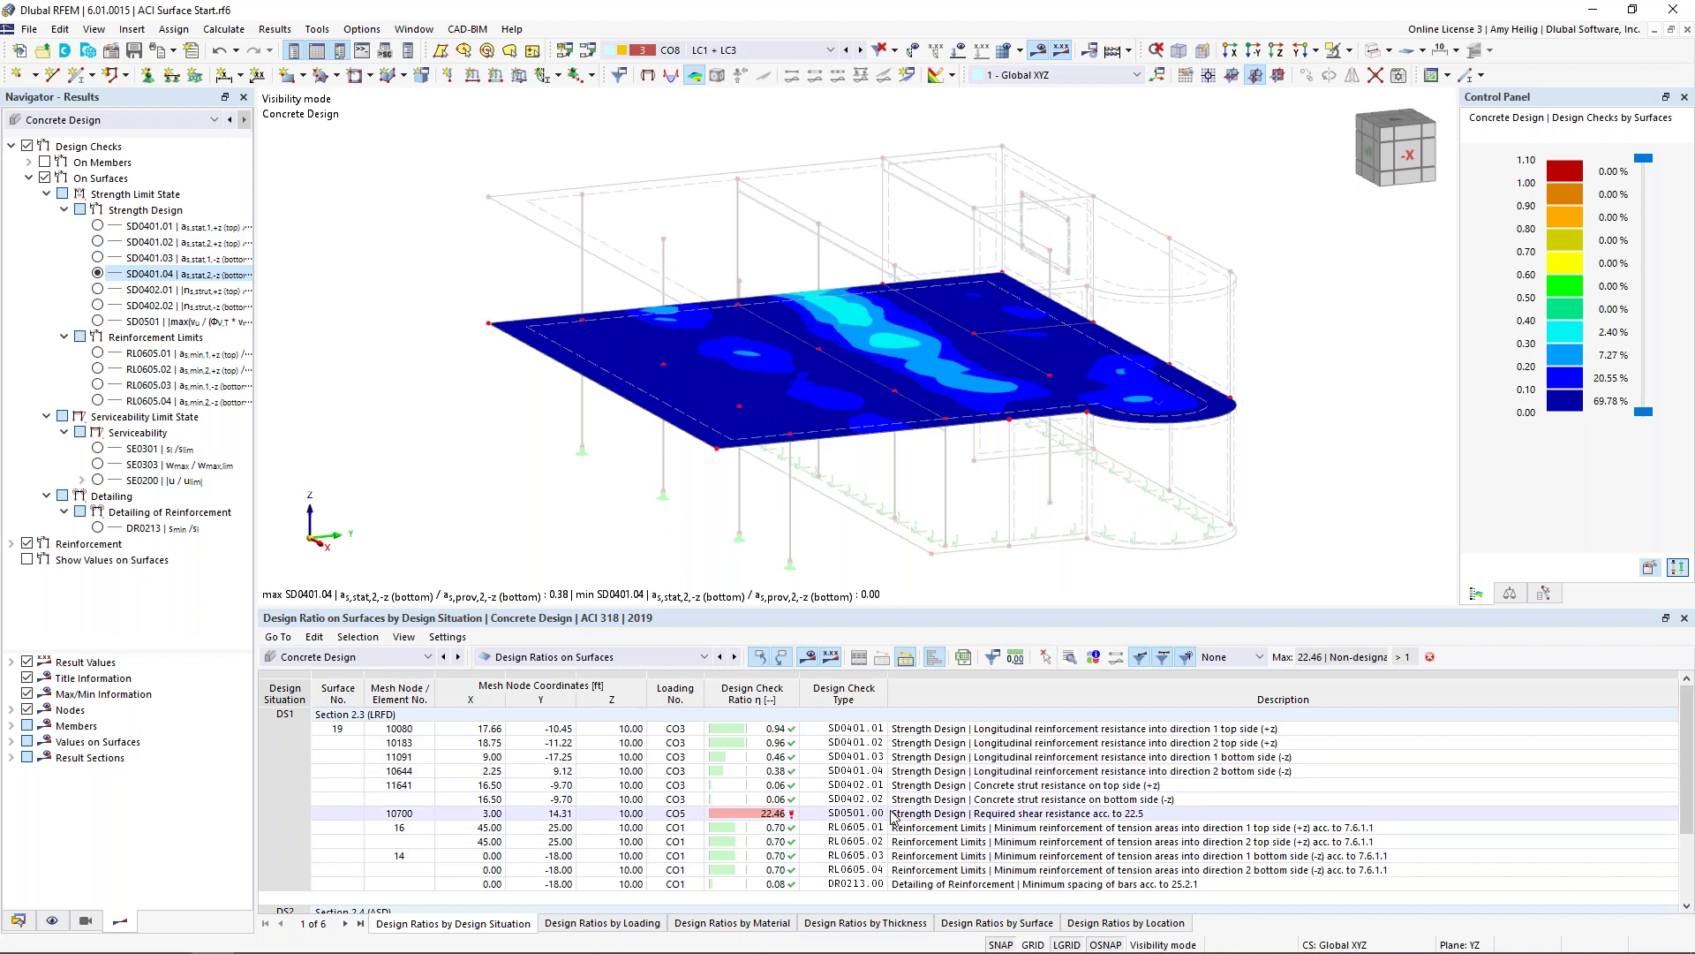
{"action": "left_click", "coordinate": [29, 179]}
{"action": "left_click", "coordinate": [27, 146]}
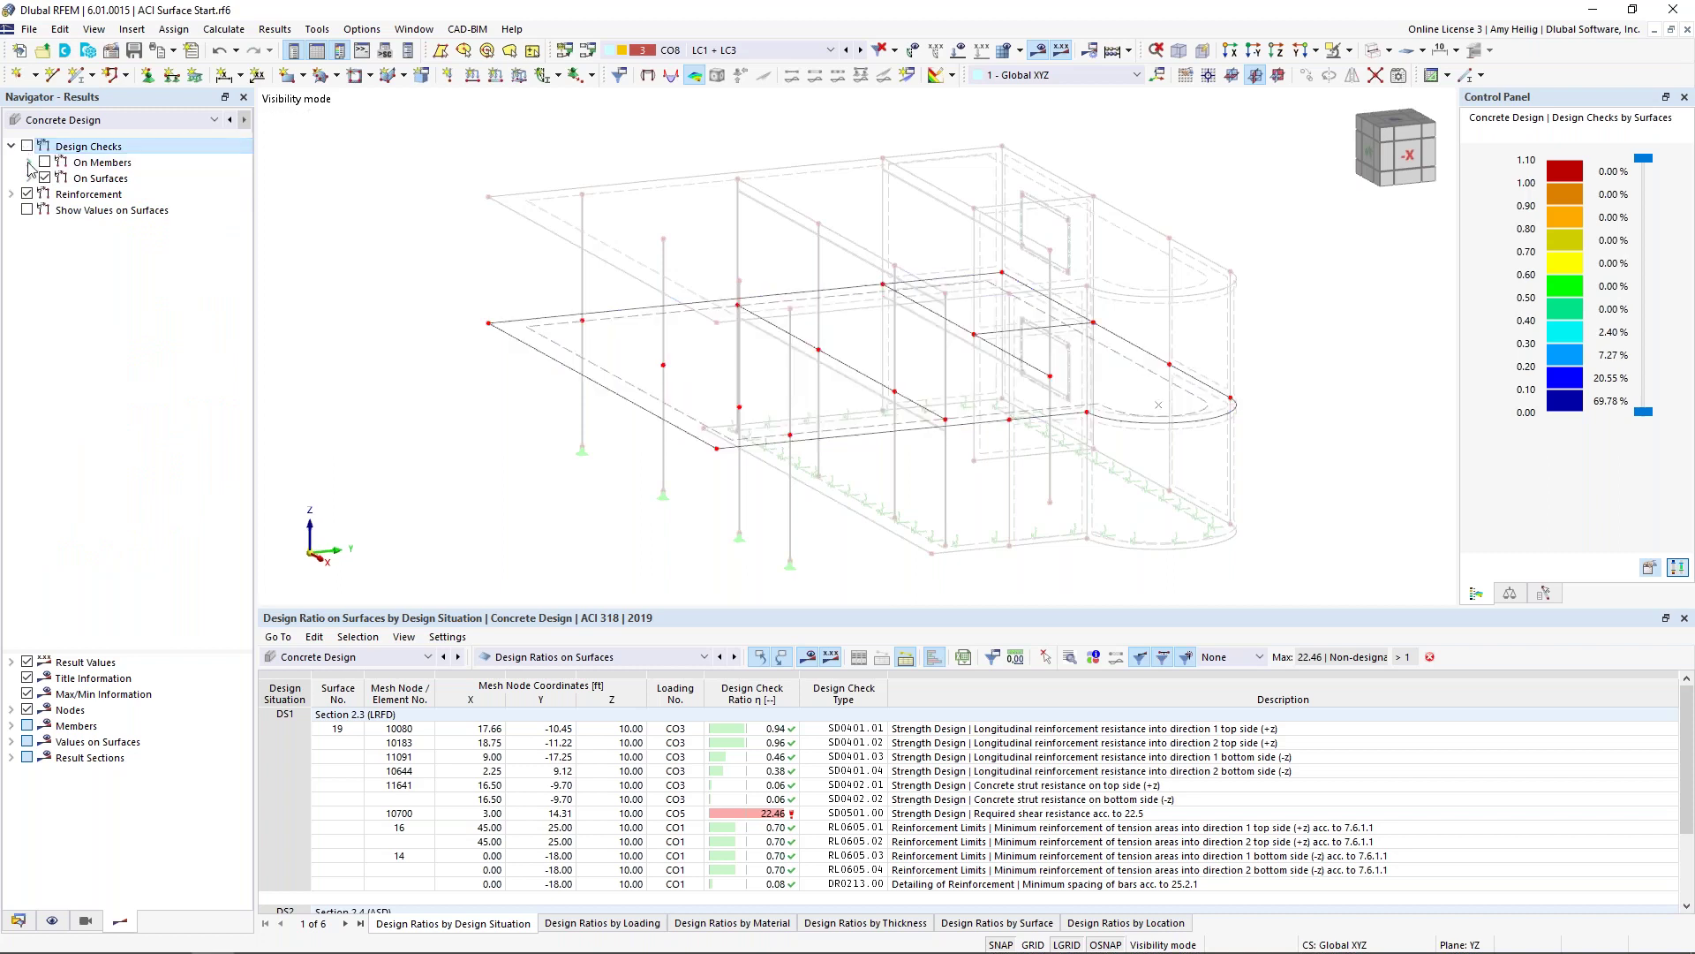
Step: Display the slab's required longitudinal reinforcement in direction 1, top side, with the color scale extended down to 0.00
{"action": "left_click", "coordinate": [12, 195]}
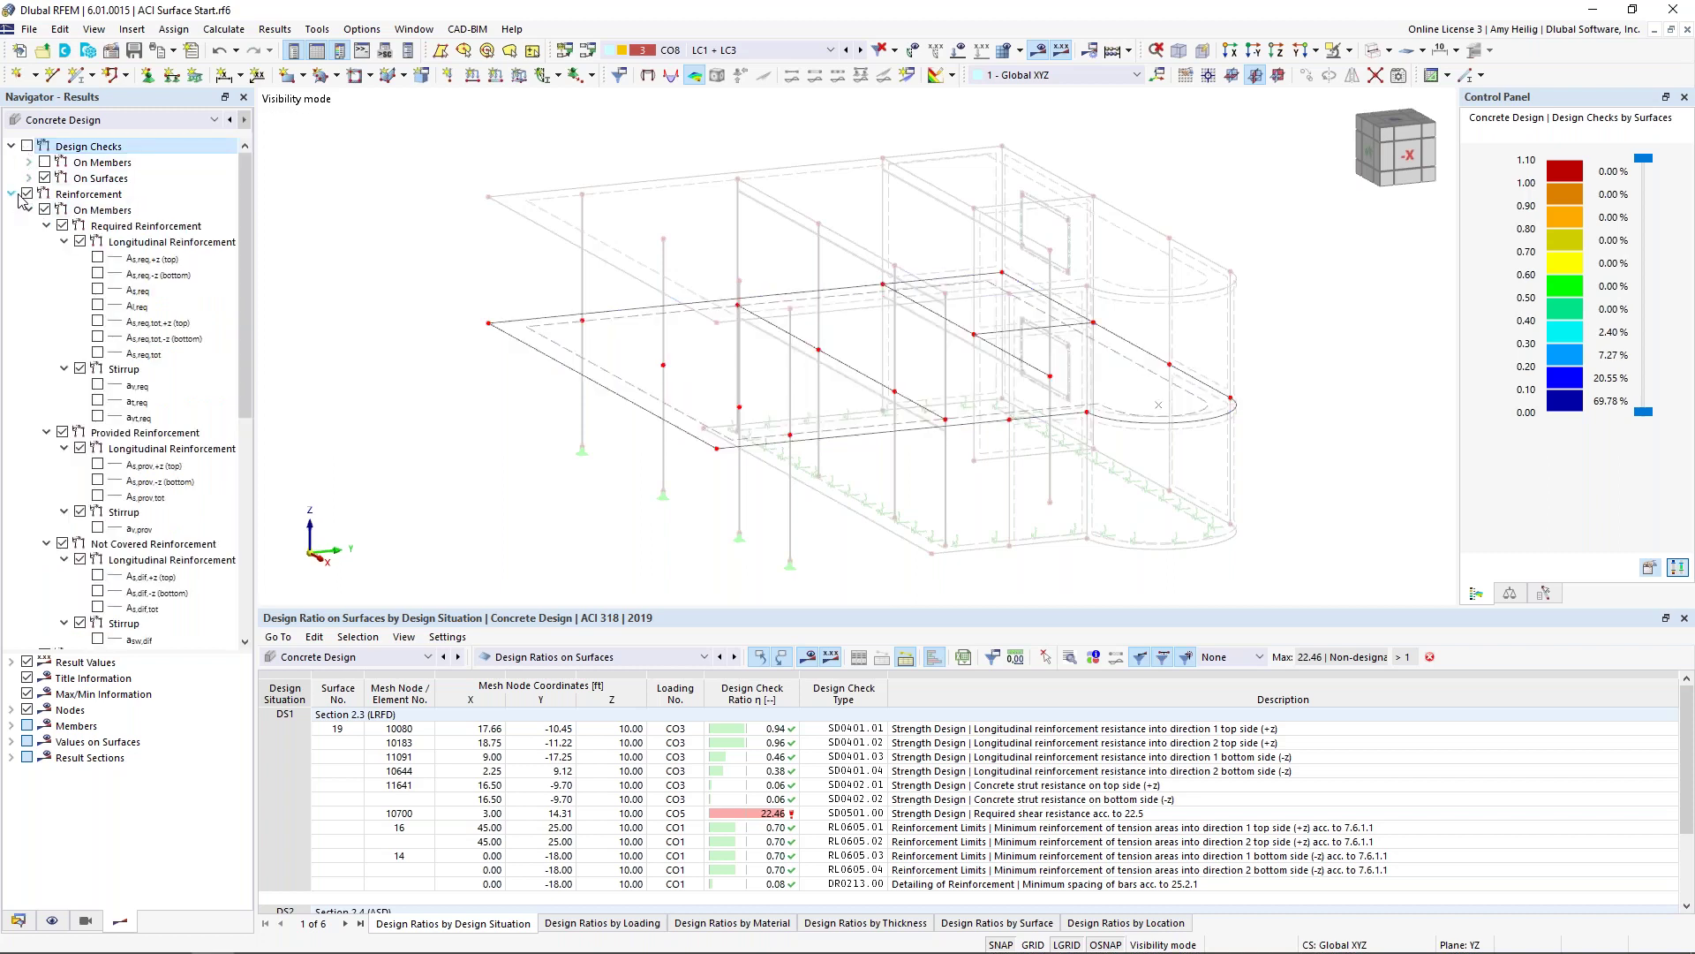
{"action": "left_click", "coordinate": [29, 210]}
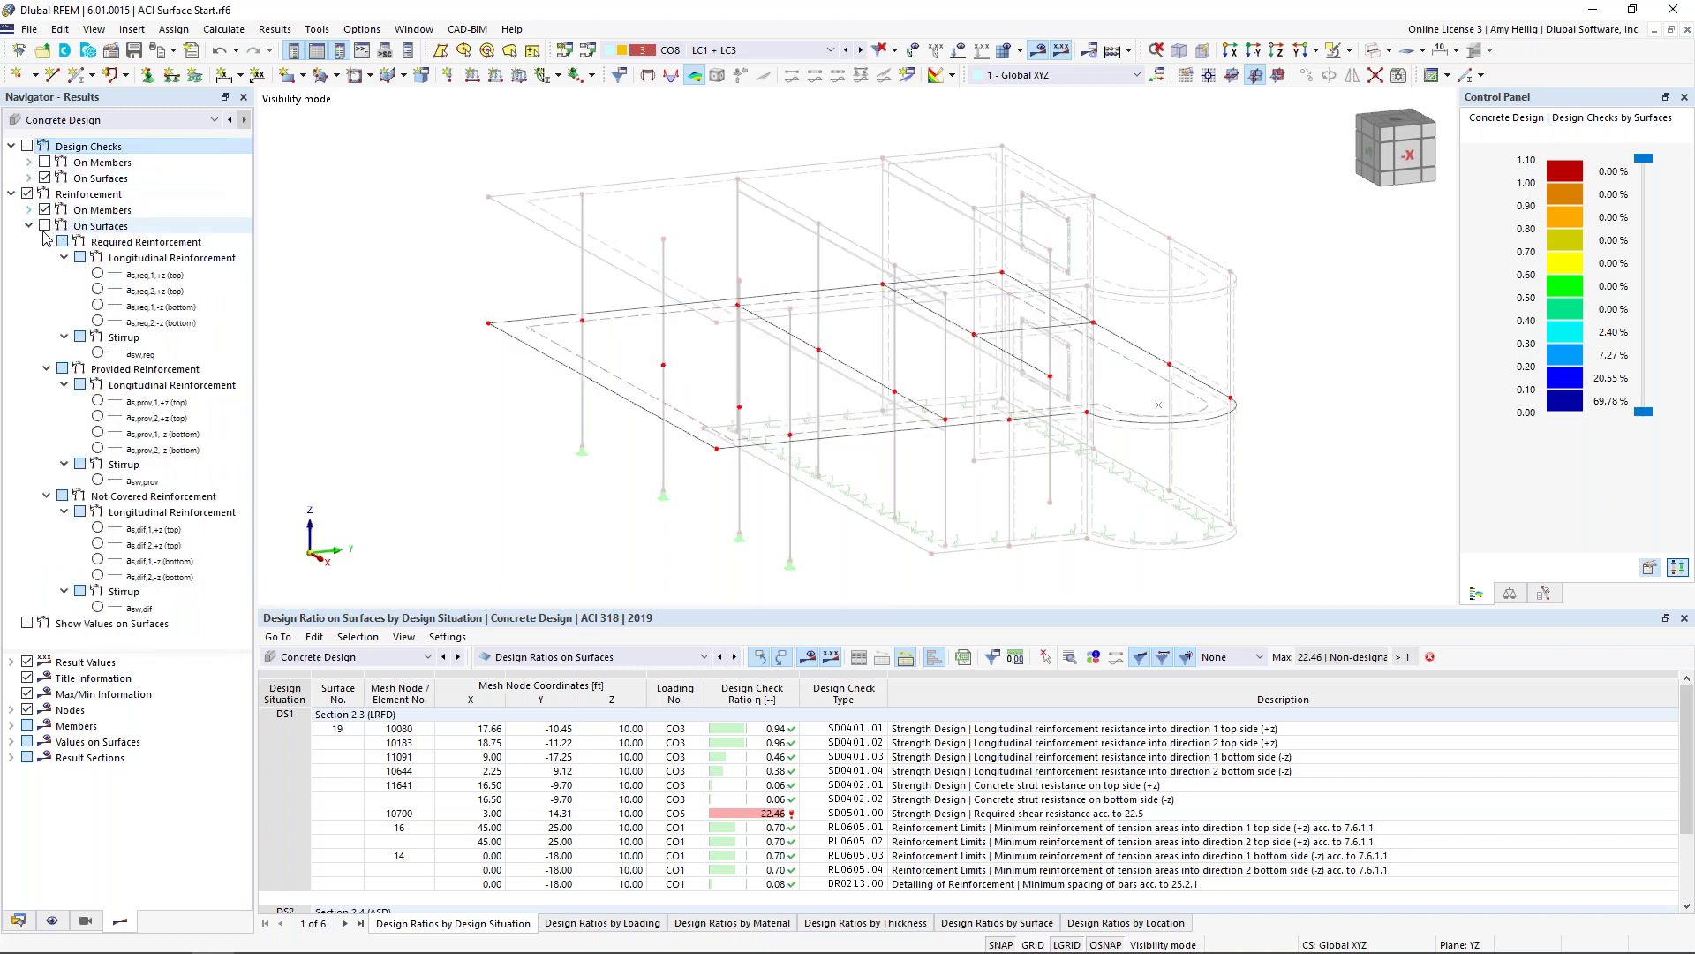
{"action": "left_click", "coordinate": [98, 275]}
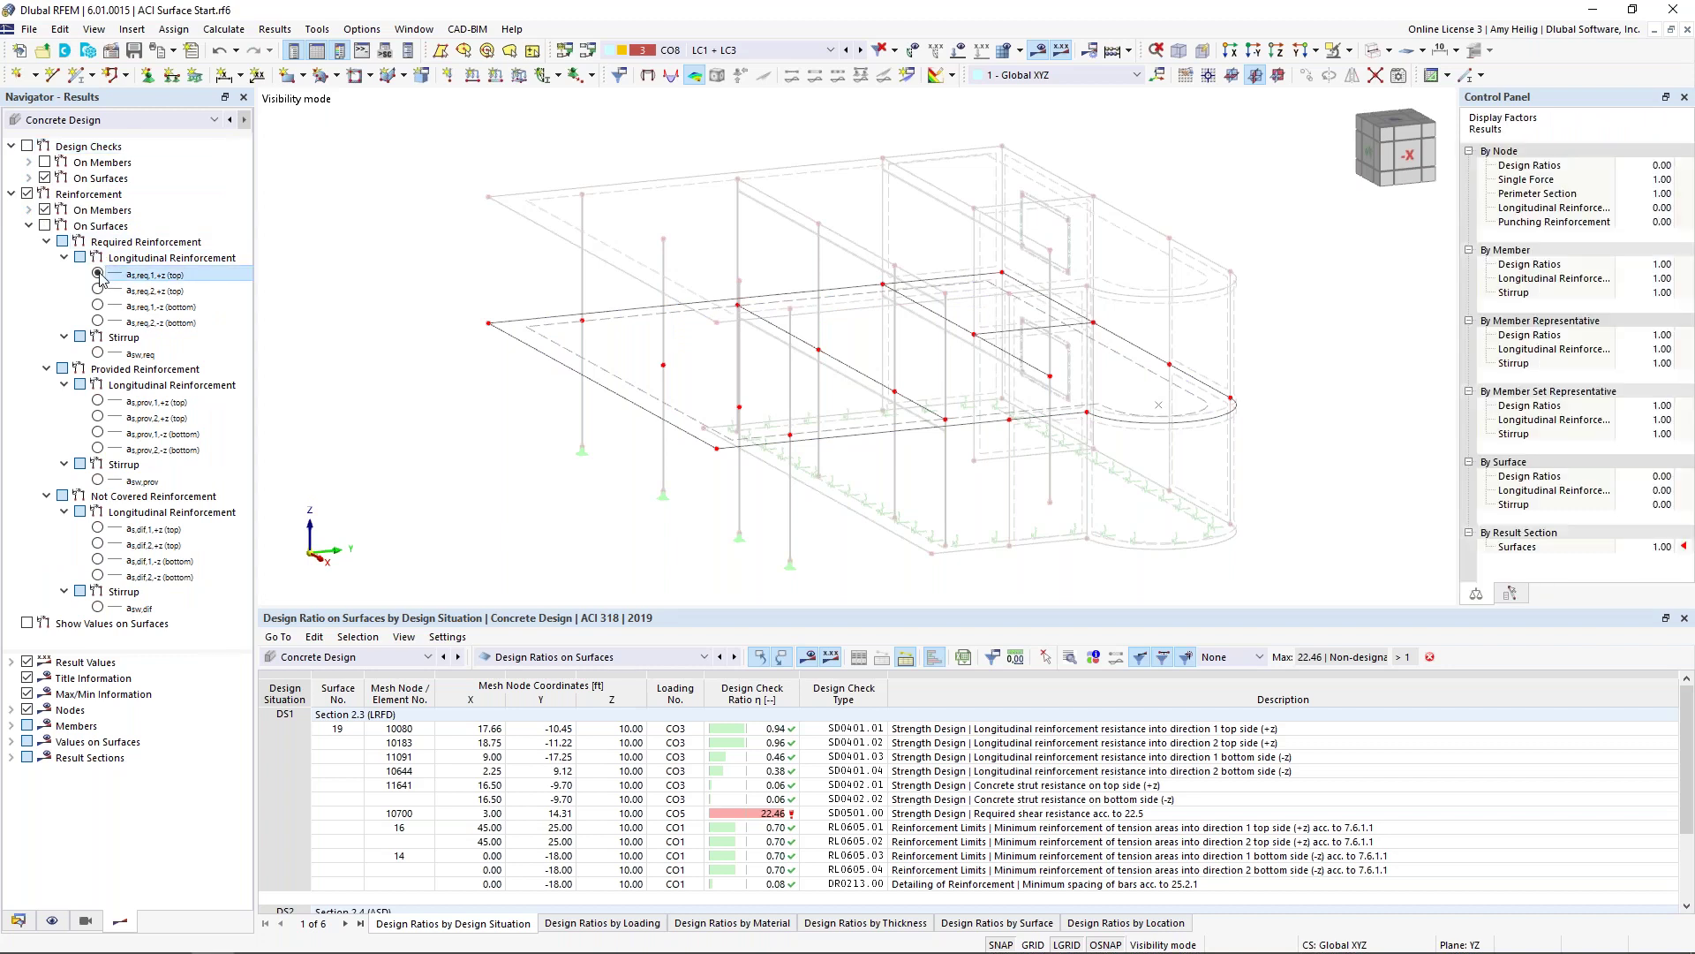
{"action": "left_click", "coordinate": [45, 226]}
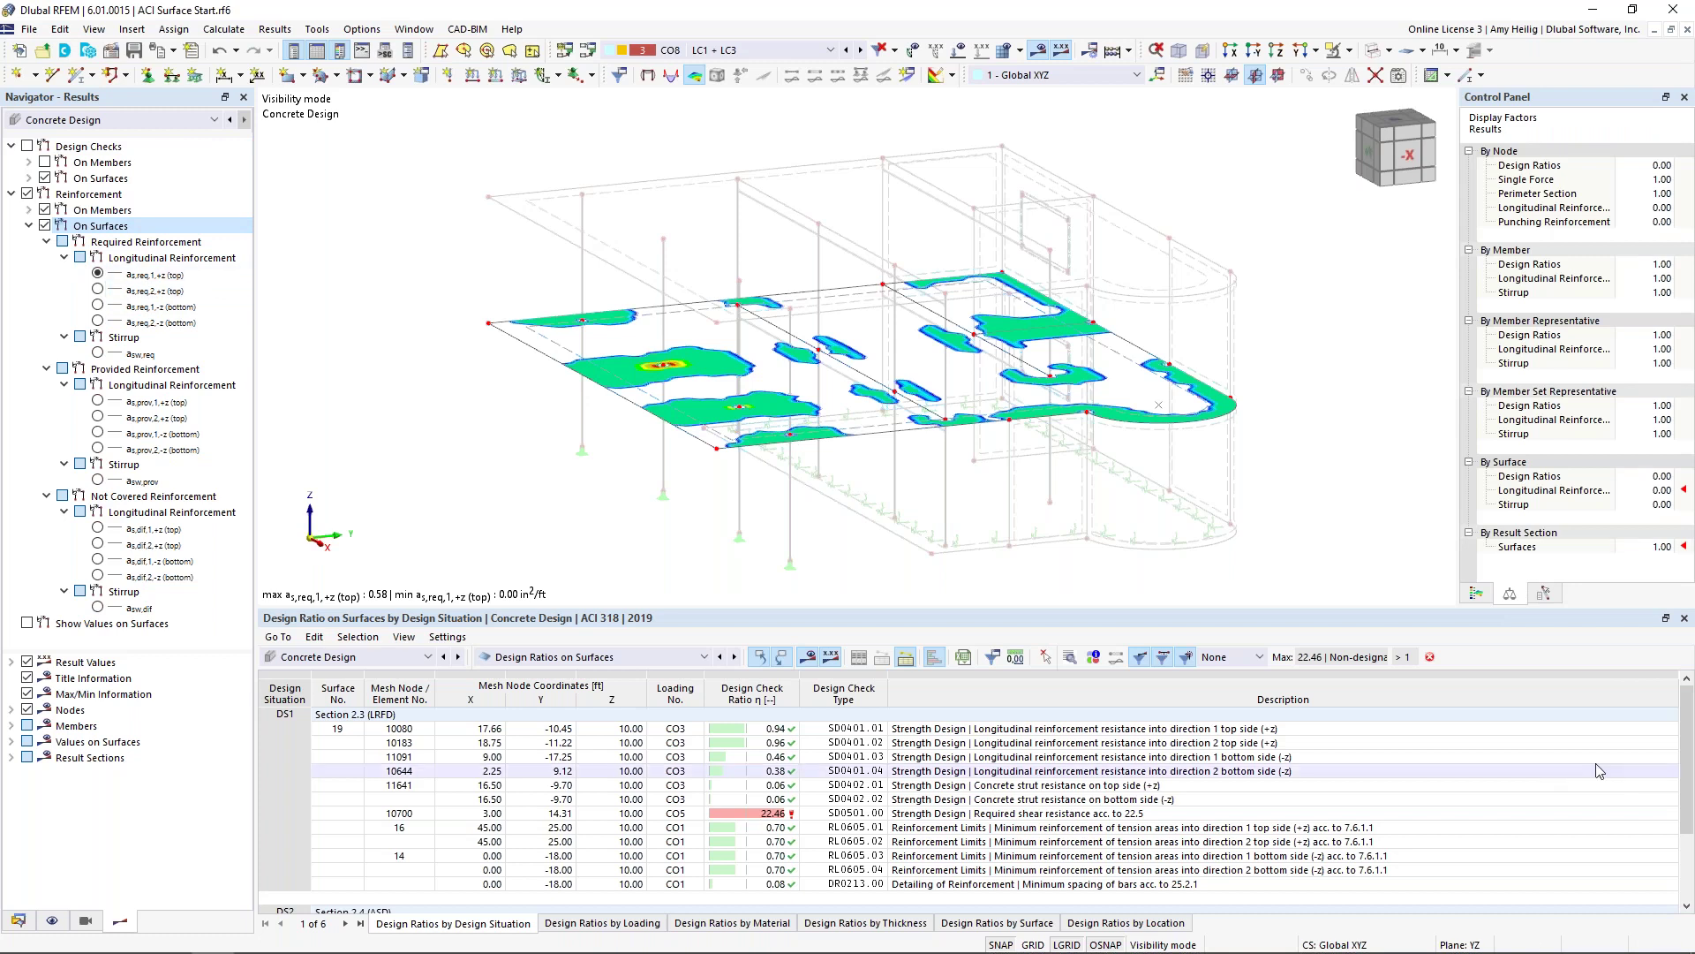
{"action": "left_click", "coordinate": [1477, 593]}
{"action": "left_click_drag", "start_coordinate": [1641, 398], "coordinate": [1643, 411]}
Step: View the slab's required longitudinal reinforcement for direction 2 top and for directions 1 and 2 bottom
{"action": "left_click", "coordinate": [98, 290]}
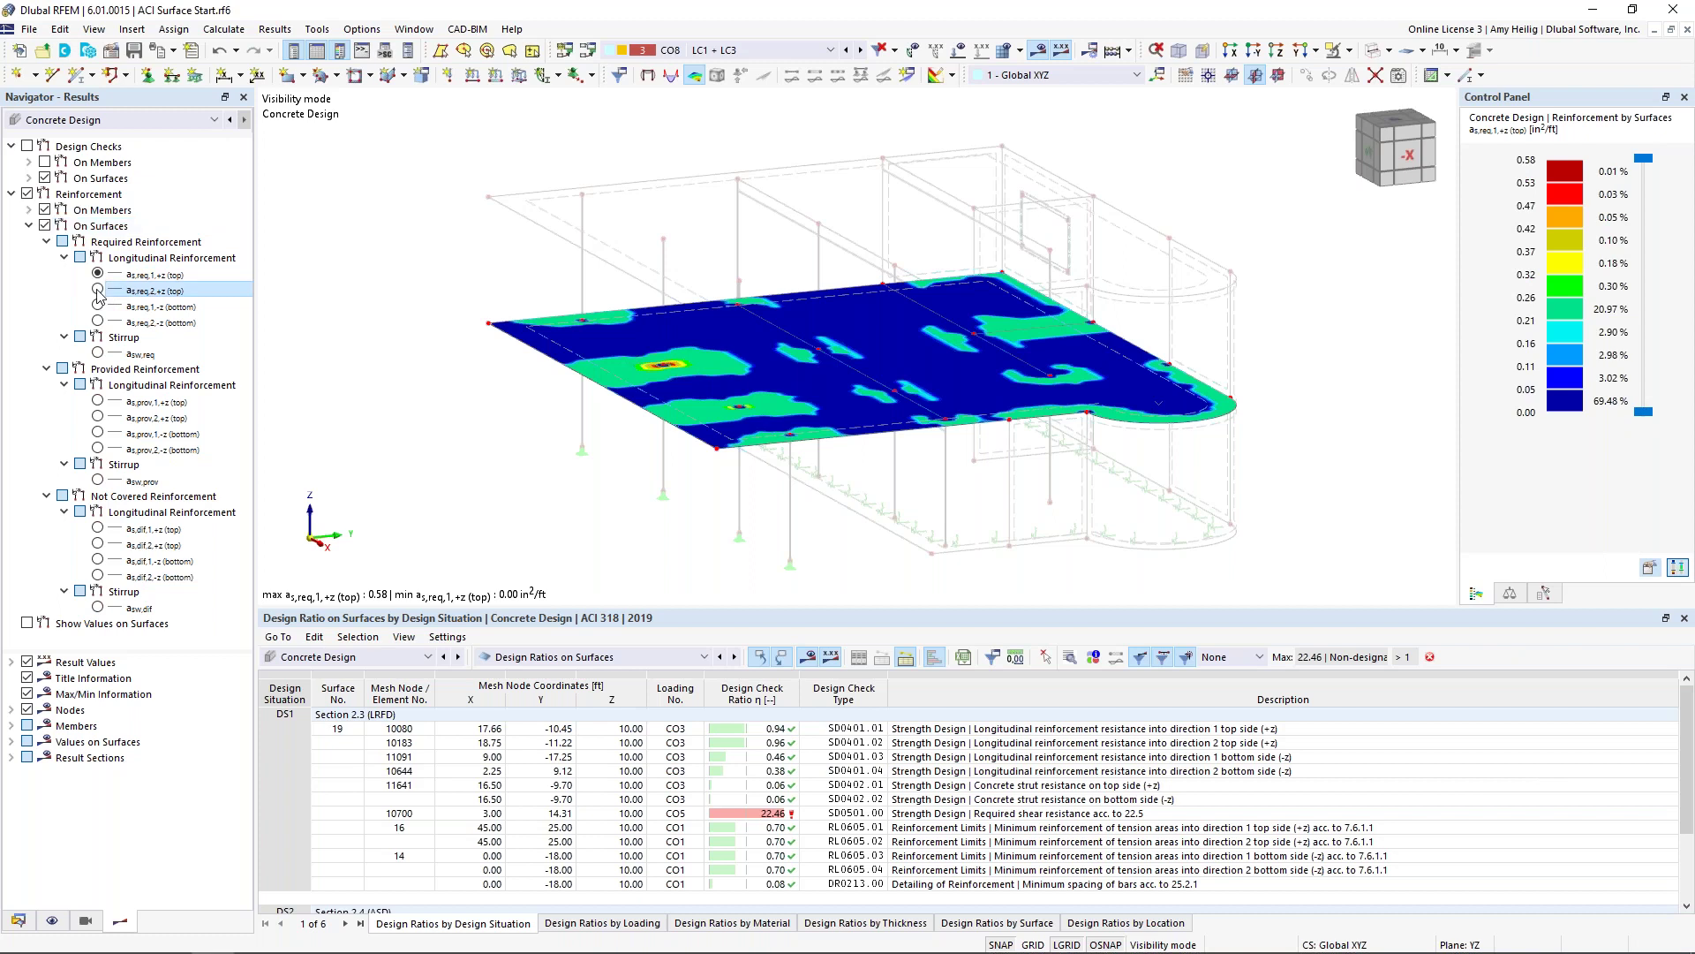
{"action": "left_click", "coordinate": [98, 305]}
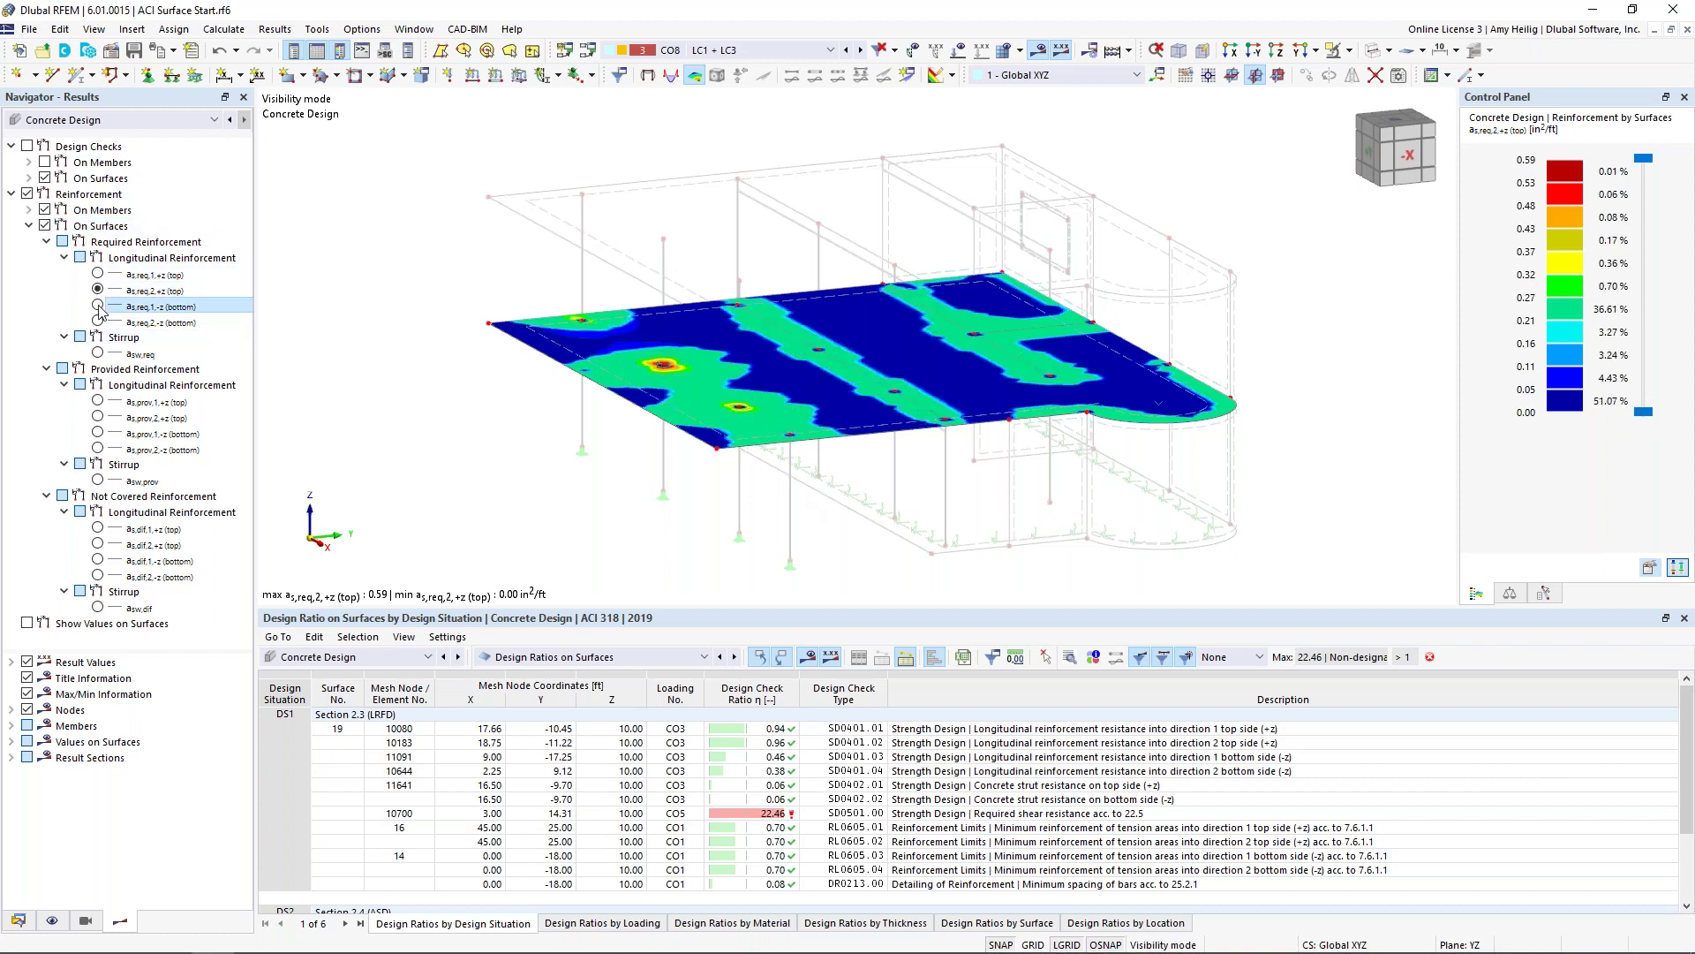
{"action": "left_click", "coordinate": [98, 322]}
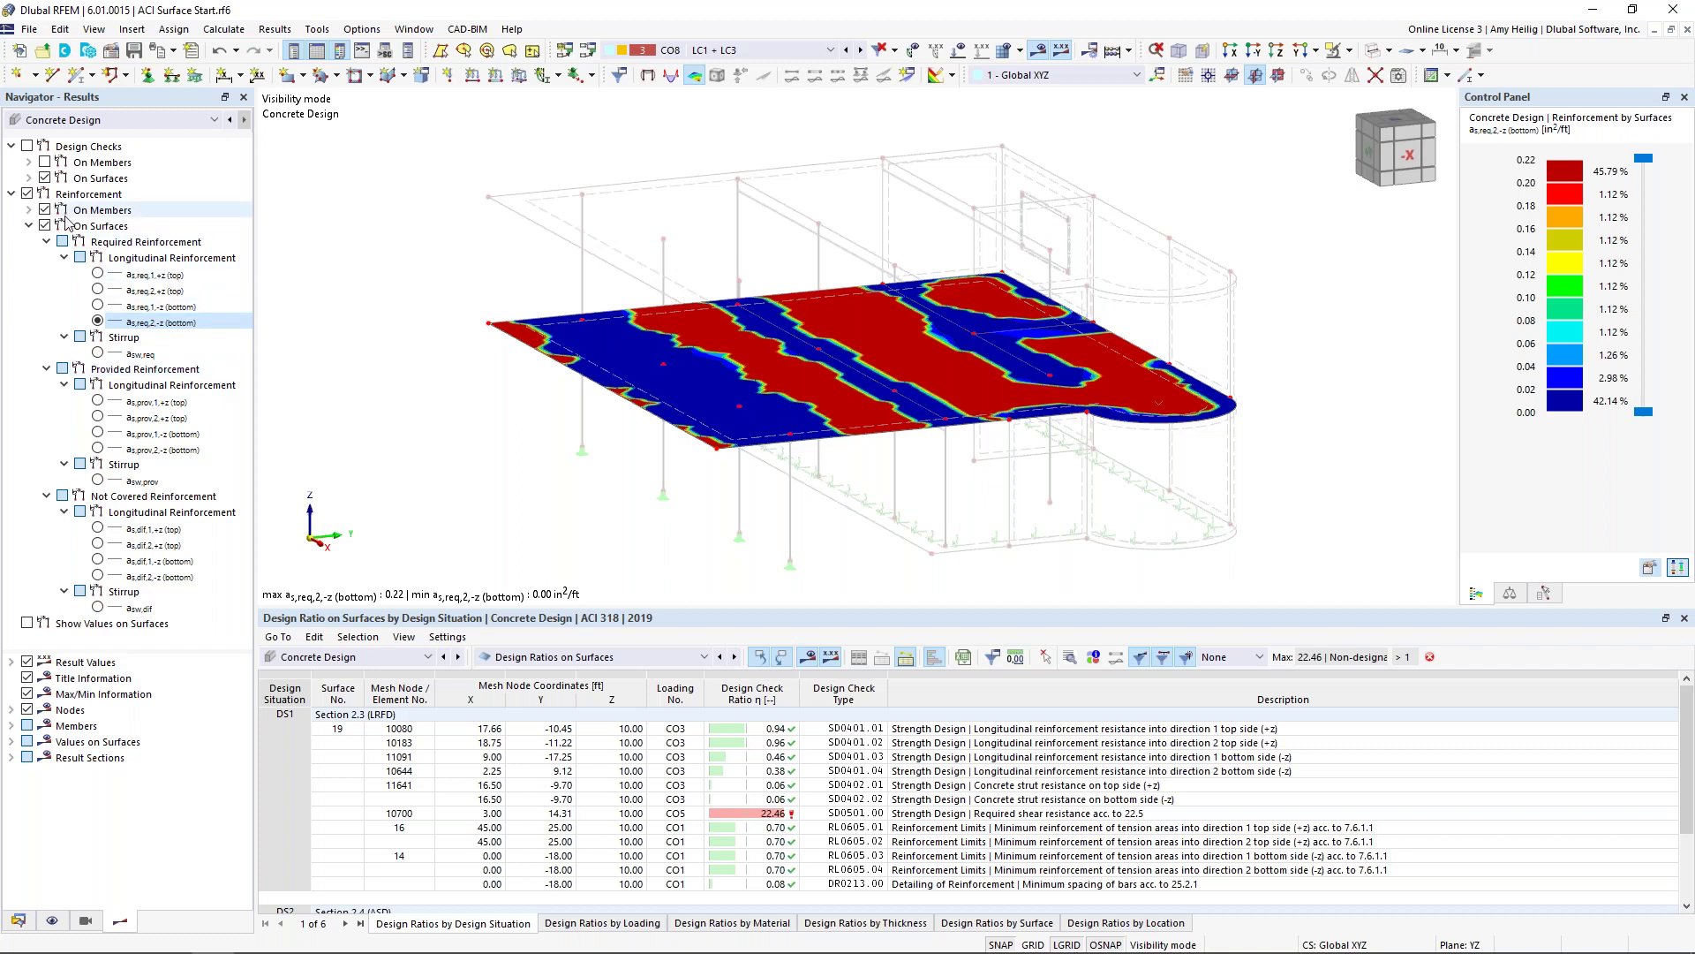
{"action": "left_click", "coordinate": [12, 194]}
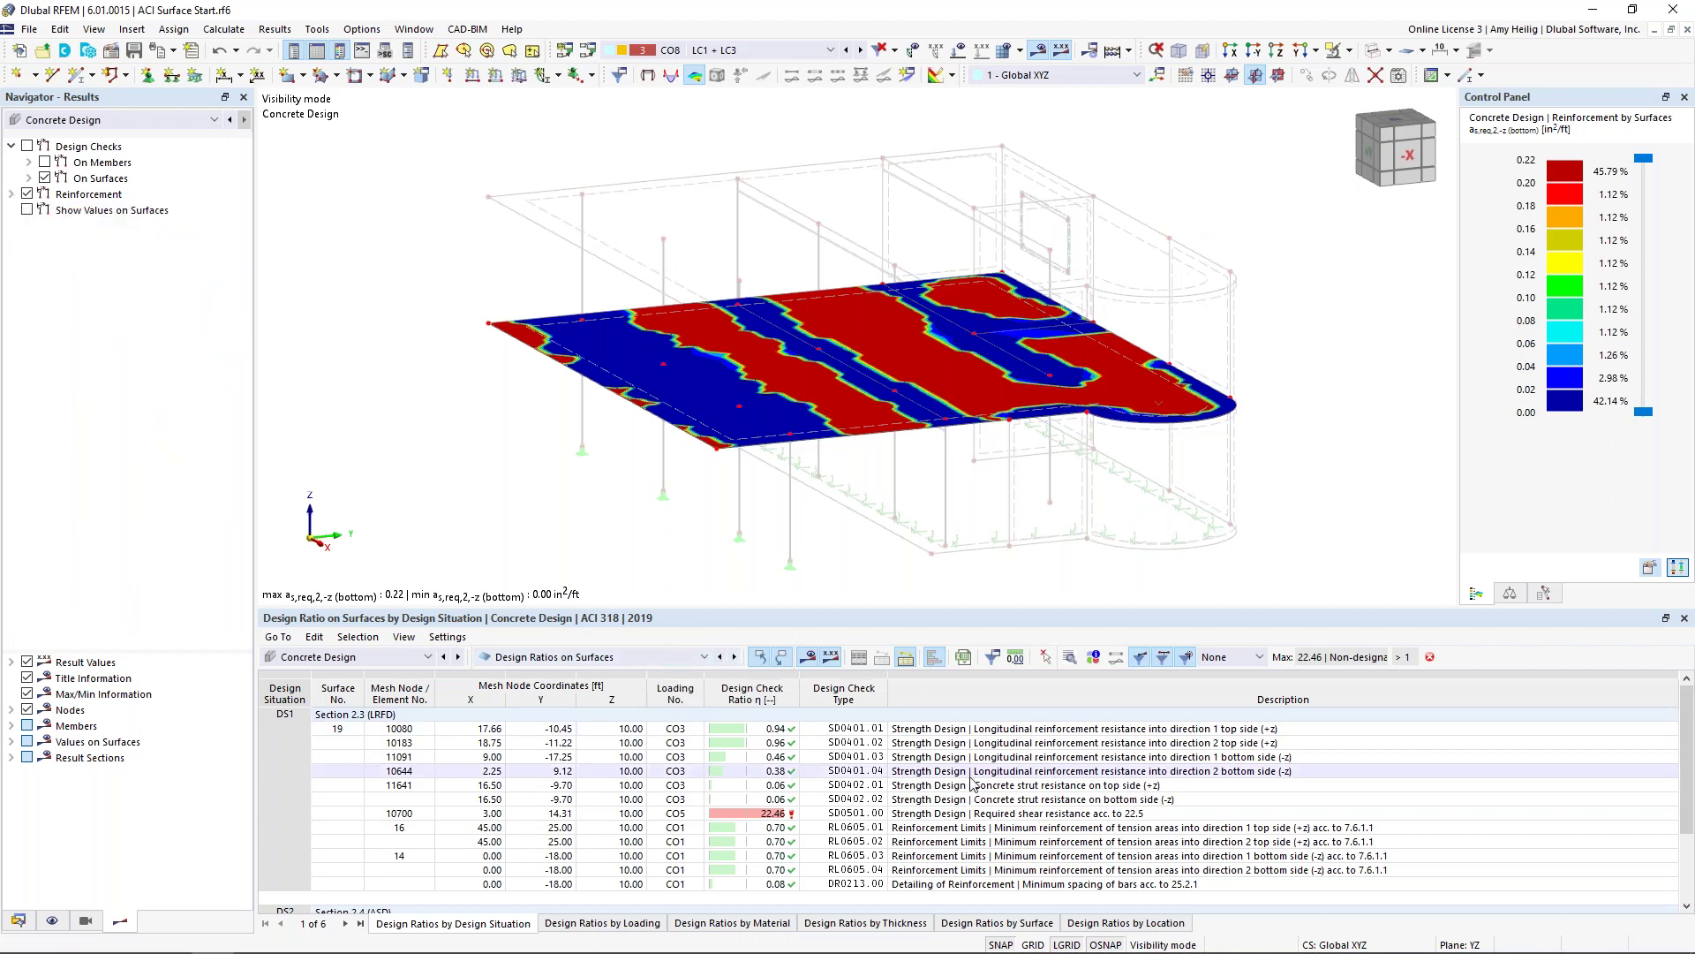
Step: Cancel the visibility mode to show the whole model, and hide the reinforcement results
{"action": "left_click", "coordinate": [1349, 50]}
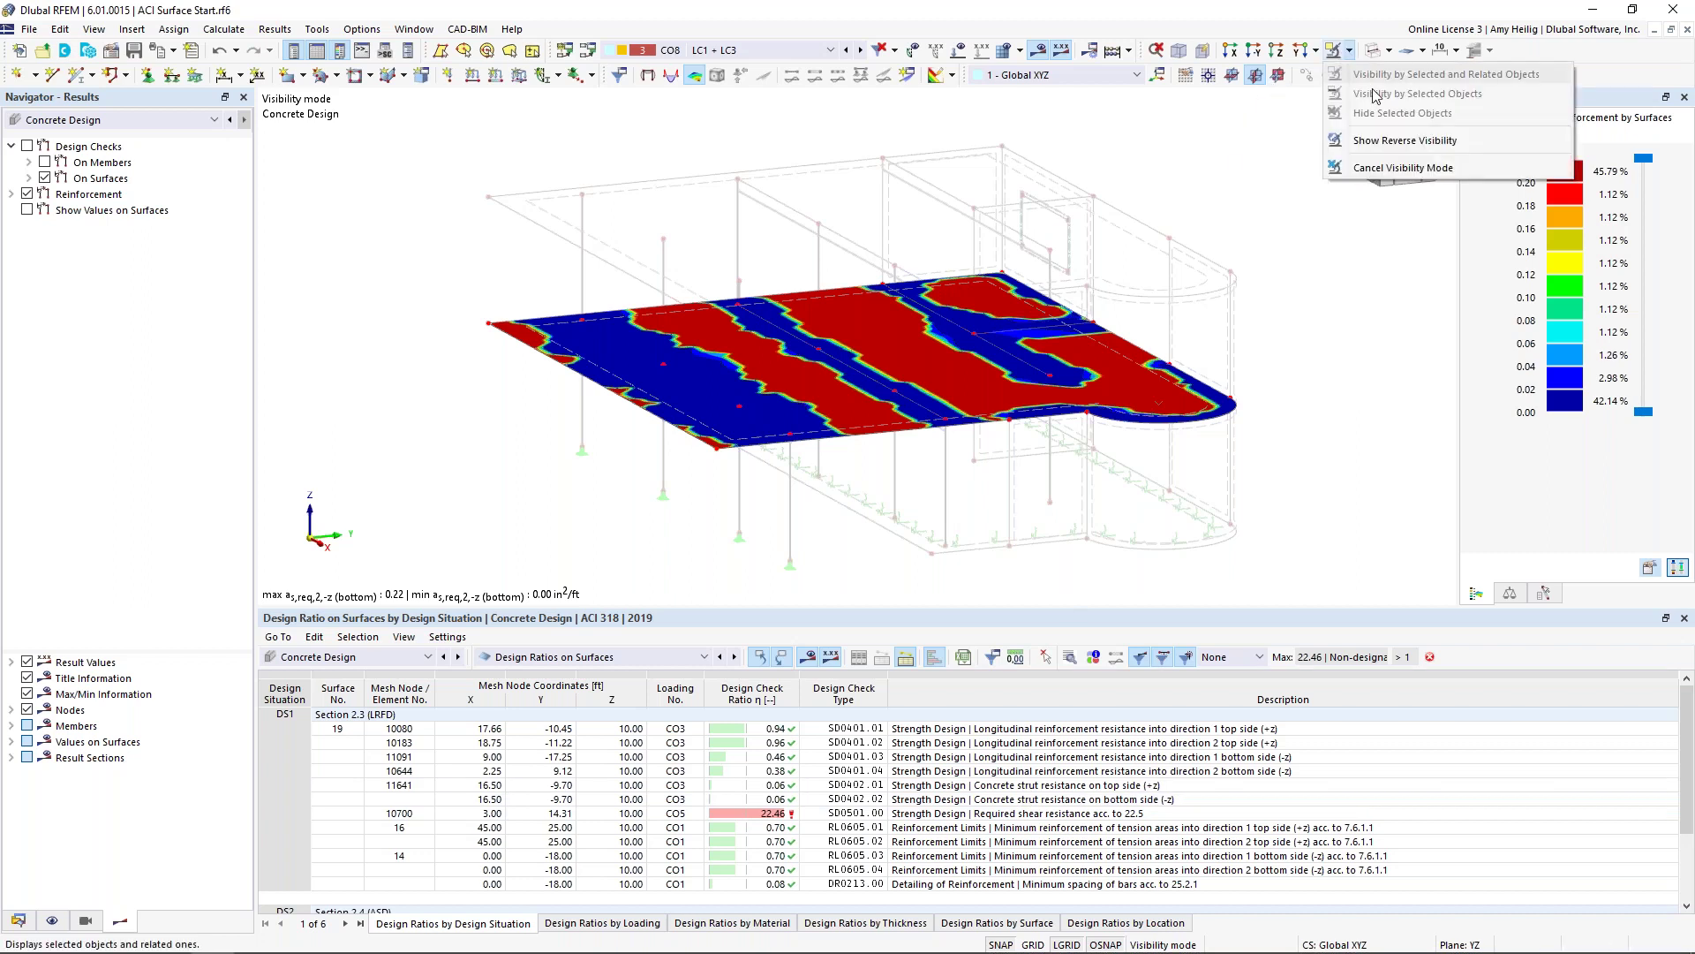
{"action": "left_click", "coordinate": [1398, 168]}
{"action": "left_click", "coordinate": [27, 193]}
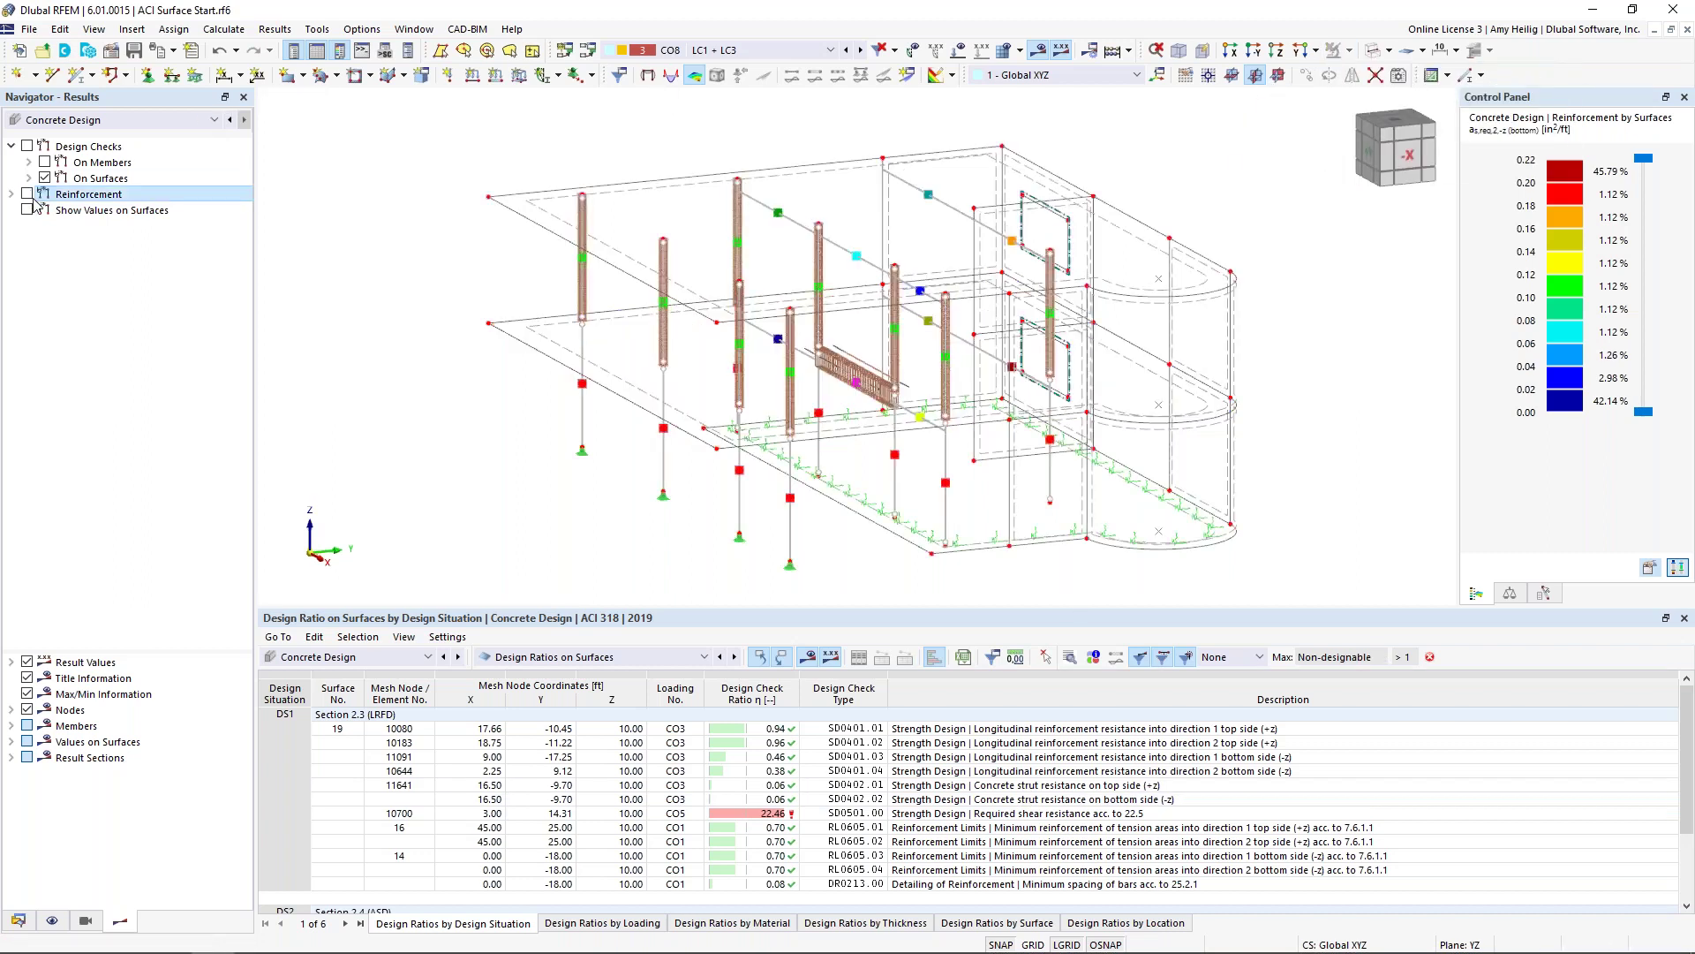
Step: Show the design ratios on members by member in an enlarged table, and review member 6's serviceability checks and its location
{"action": "left_click", "coordinate": [632, 656]}
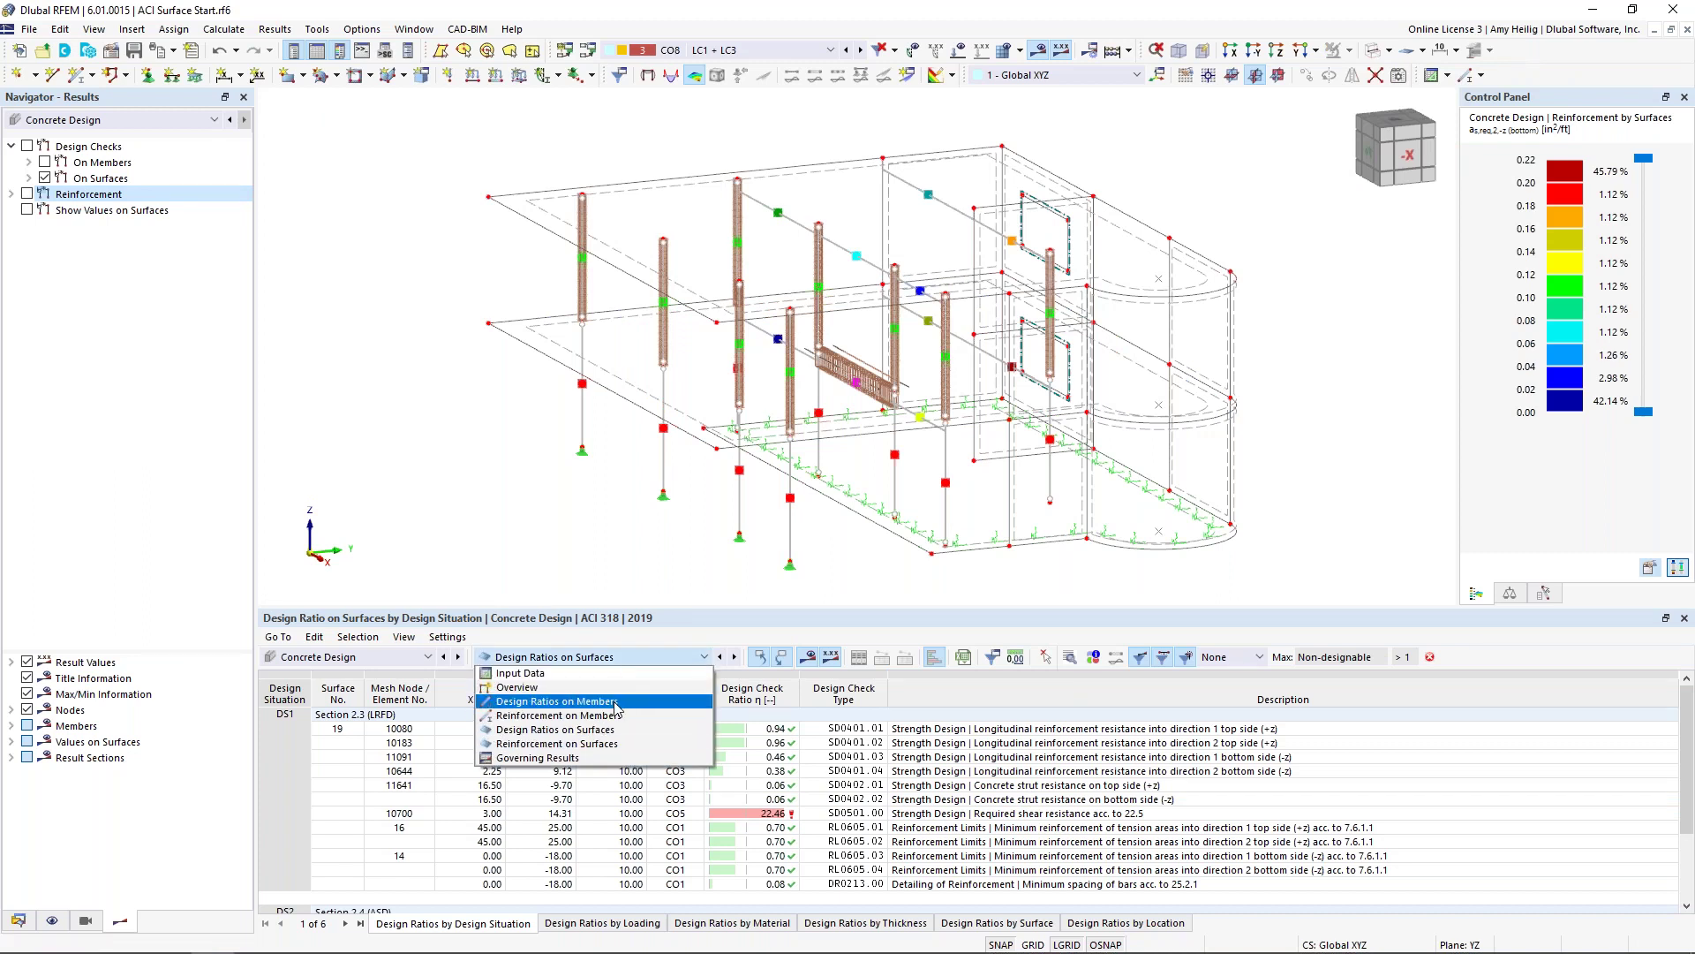
{"action": "left_click", "coordinate": [616, 702]}
{"action": "left_click_drag", "start_coordinate": [793, 608], "coordinate": [793, 476]}
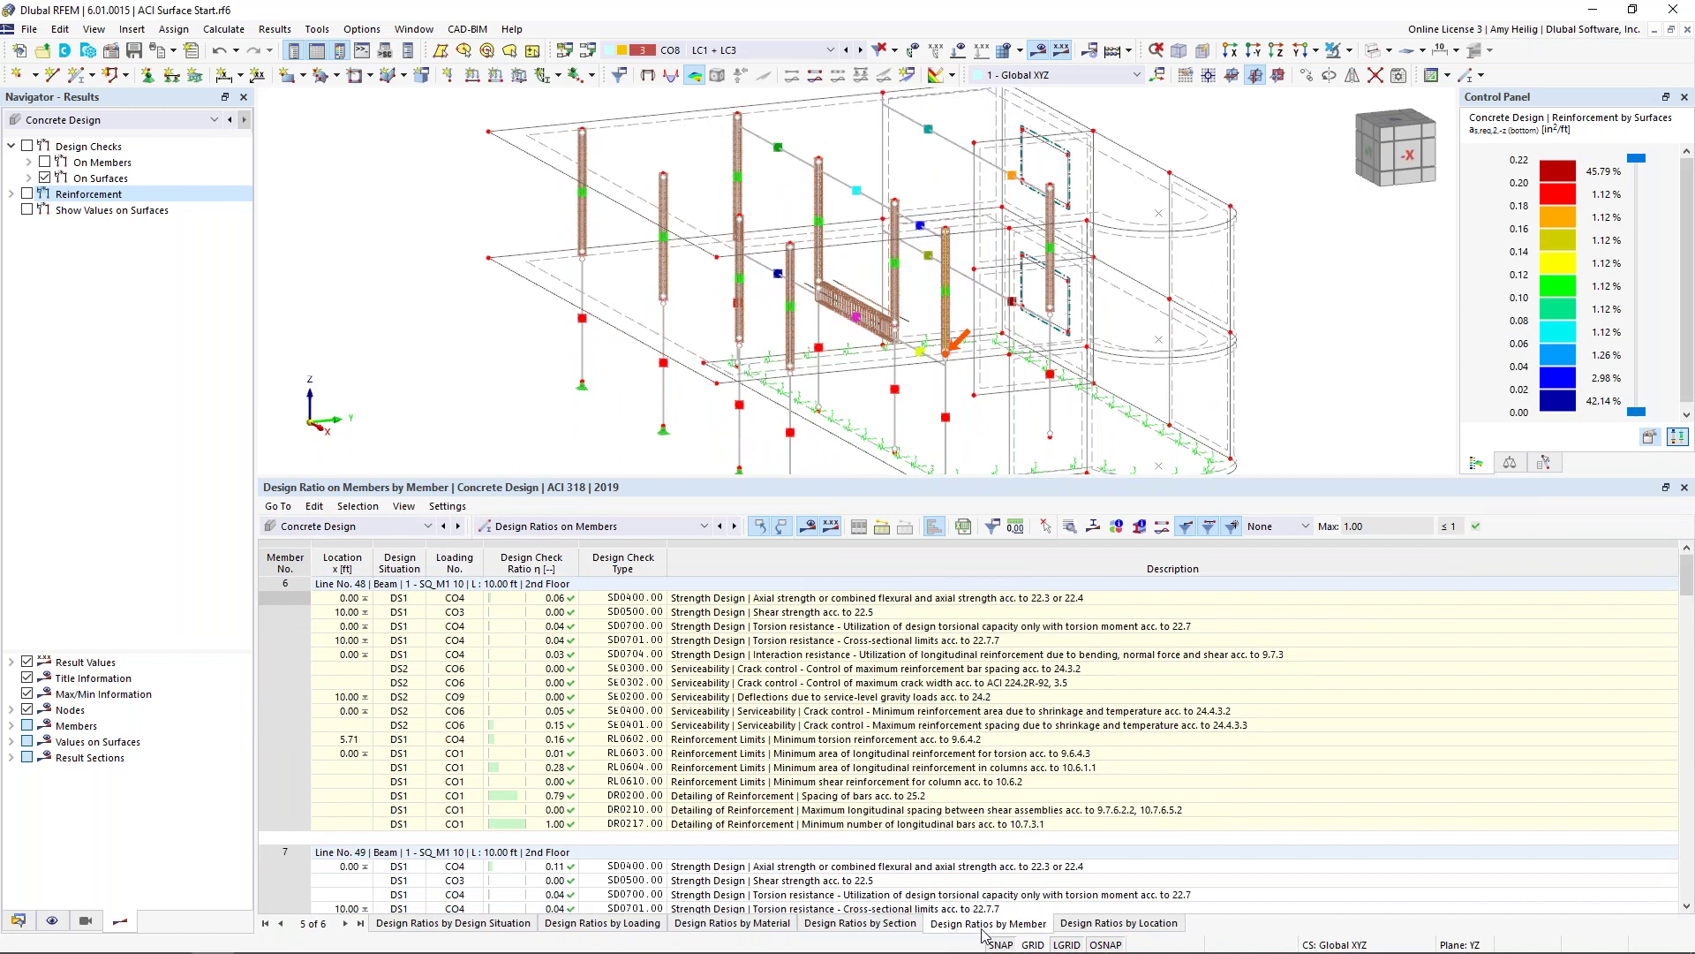
{"action": "left_click", "coordinate": [901, 697]}
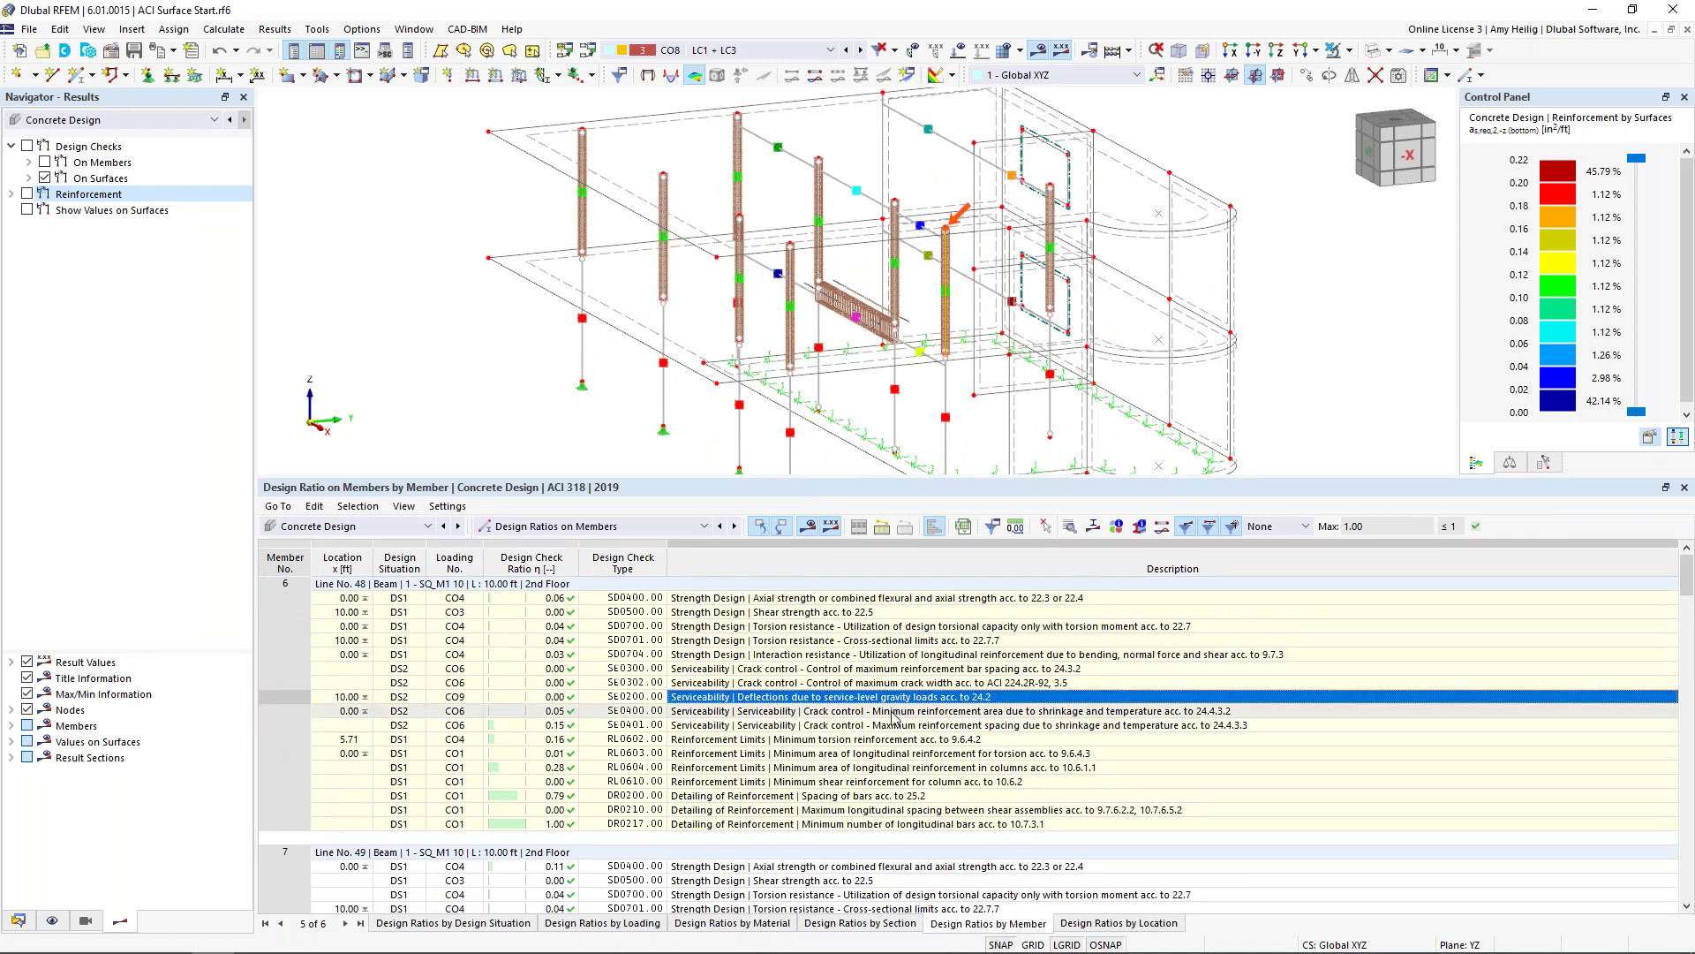
{"action": "left_click", "coordinate": [893, 726]}
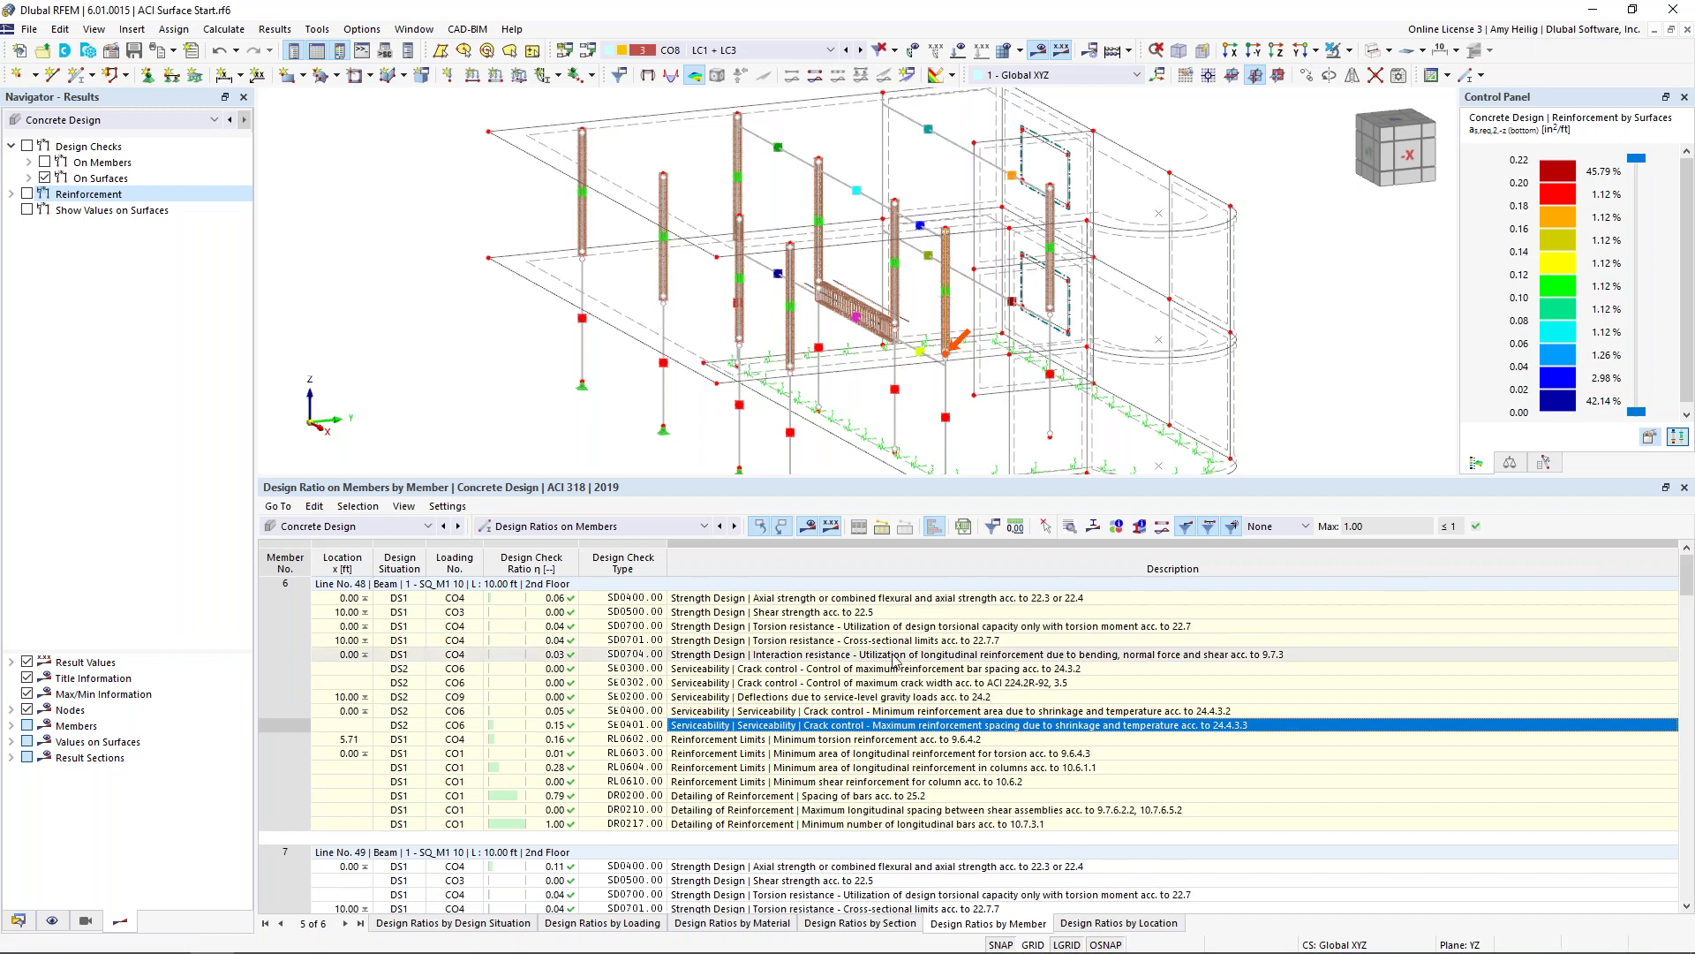
{"action": "scroll", "coordinate": [968, 332], "scroll_direction": "up", "scroll_amount": 3}
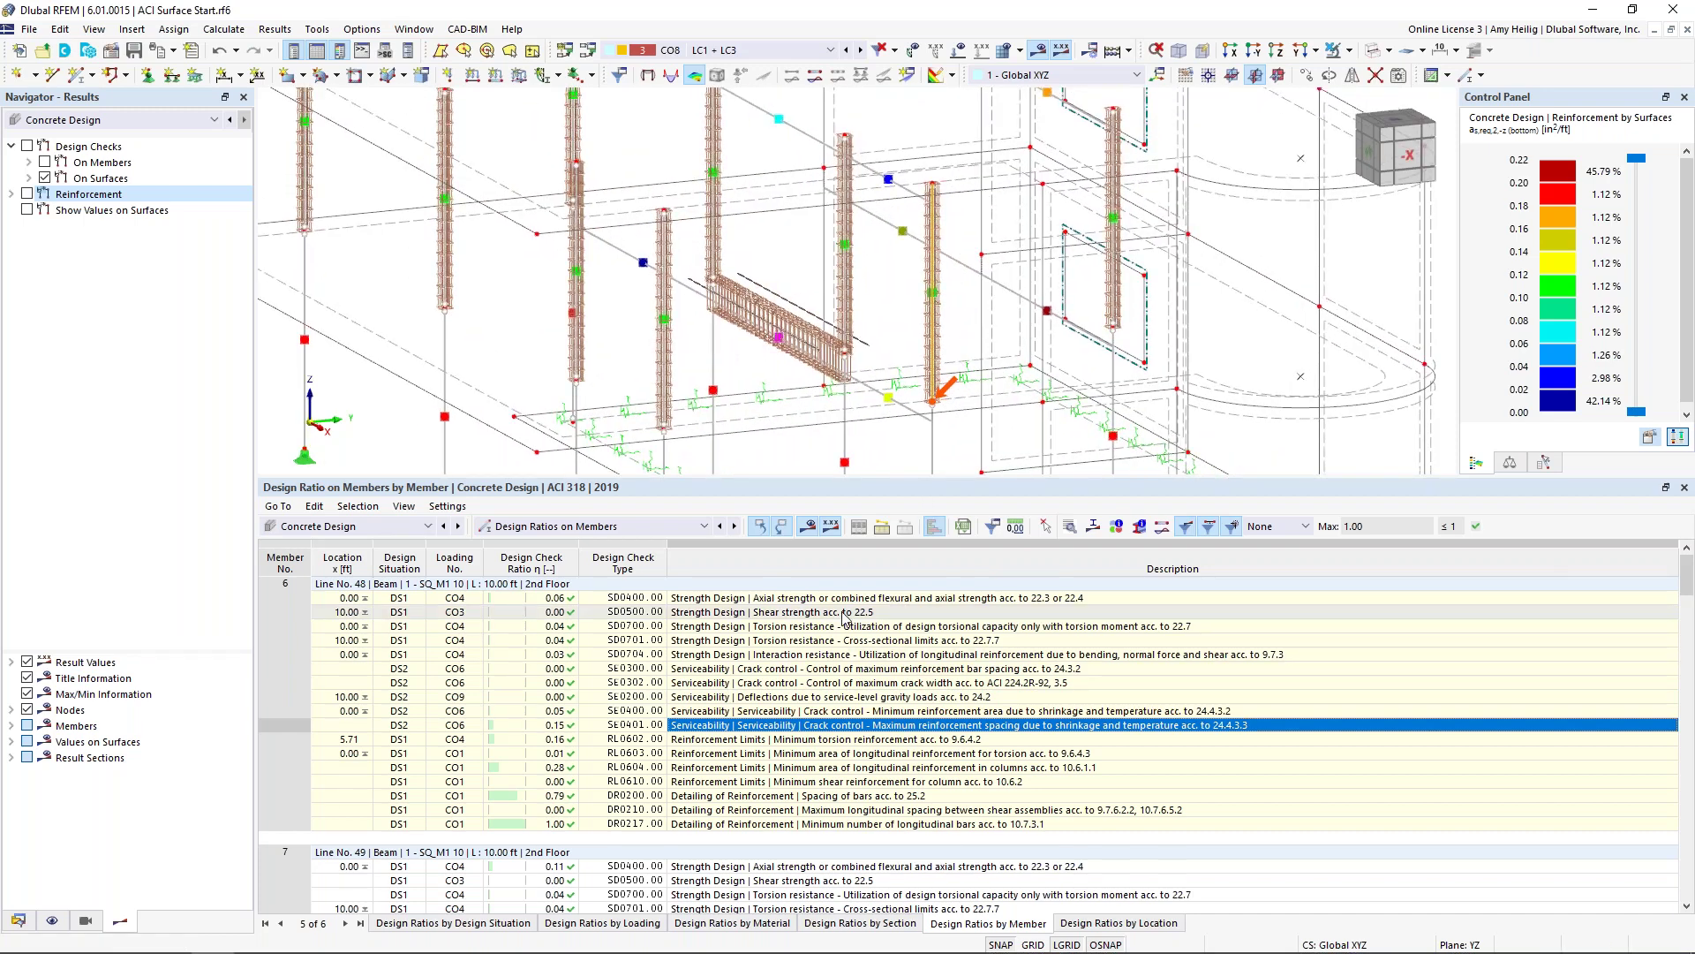
Step: Open the design check details for member 6's DR0200 bar spacing check and display its interaction diagram
{"action": "left_click", "coordinate": [804, 797]}
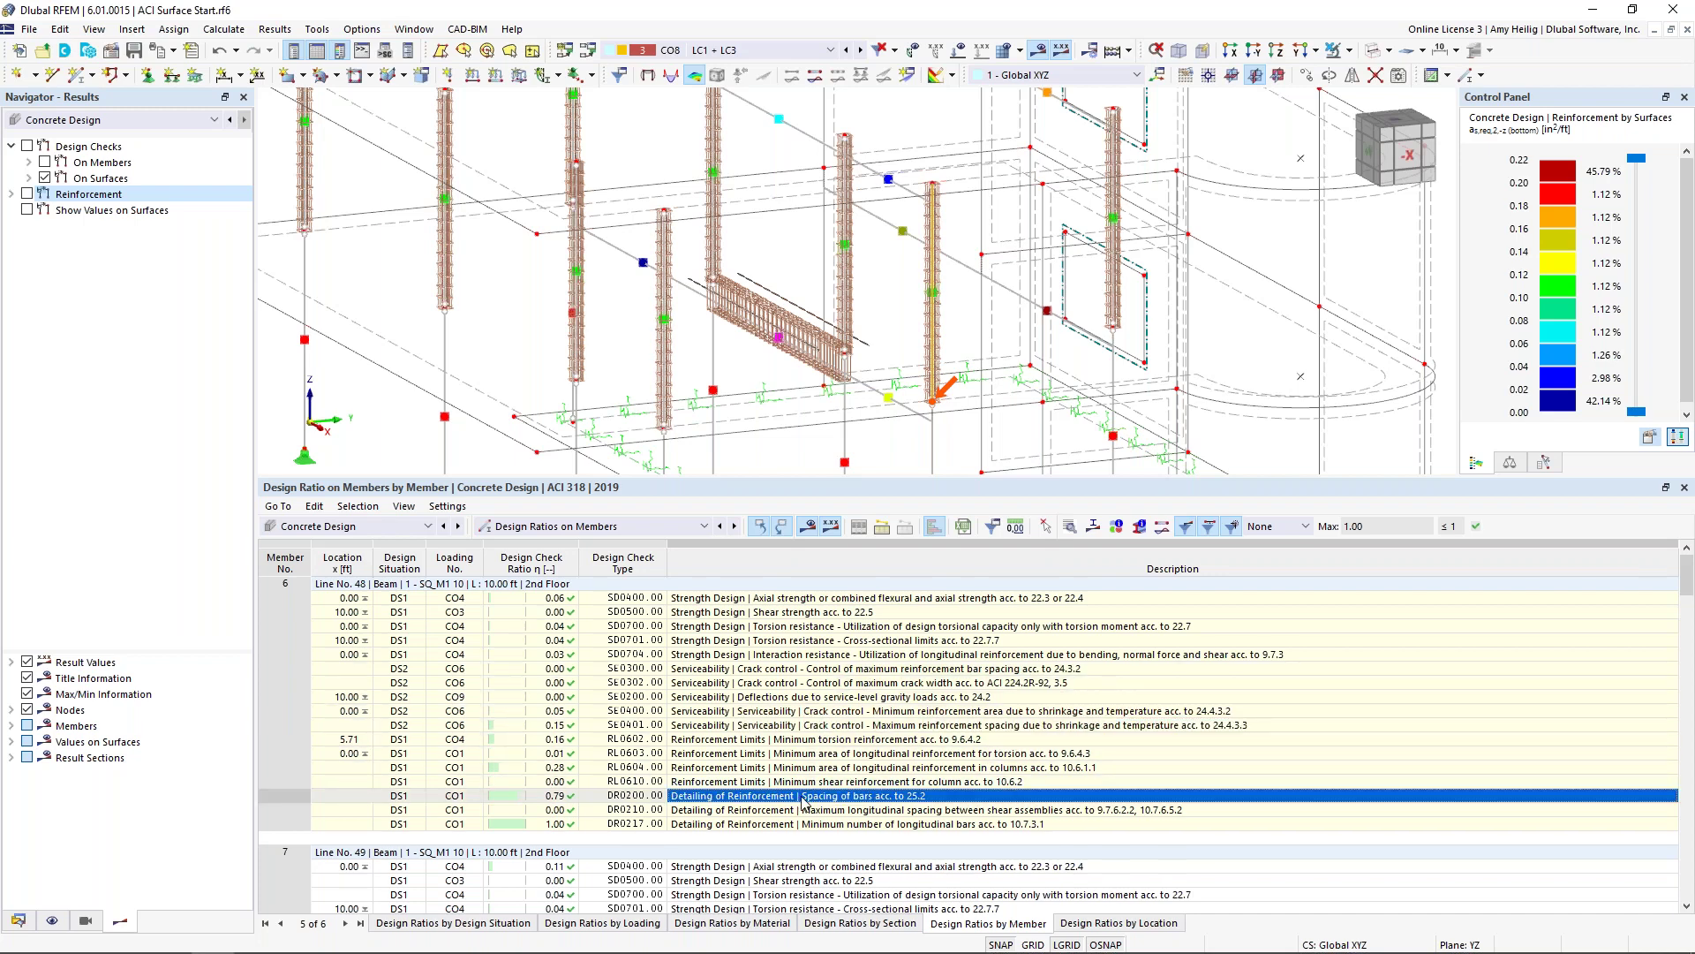
{"action": "left_click", "coordinate": [1069, 528]}
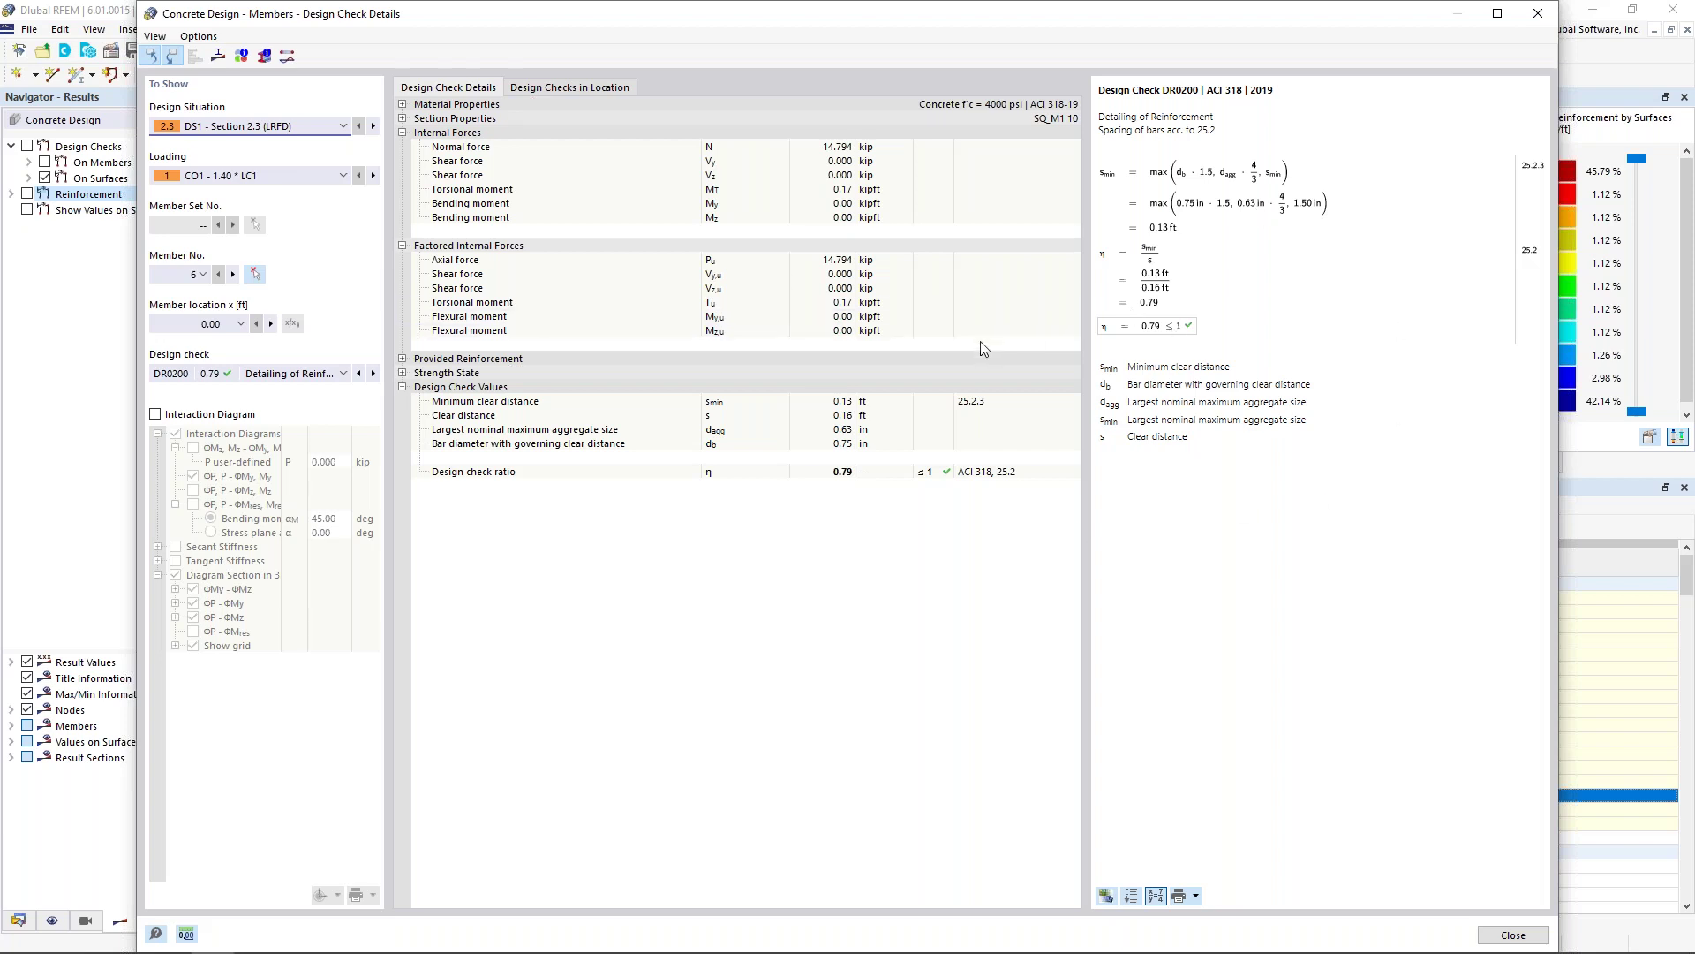
{"action": "left_click", "coordinate": [155, 414]}
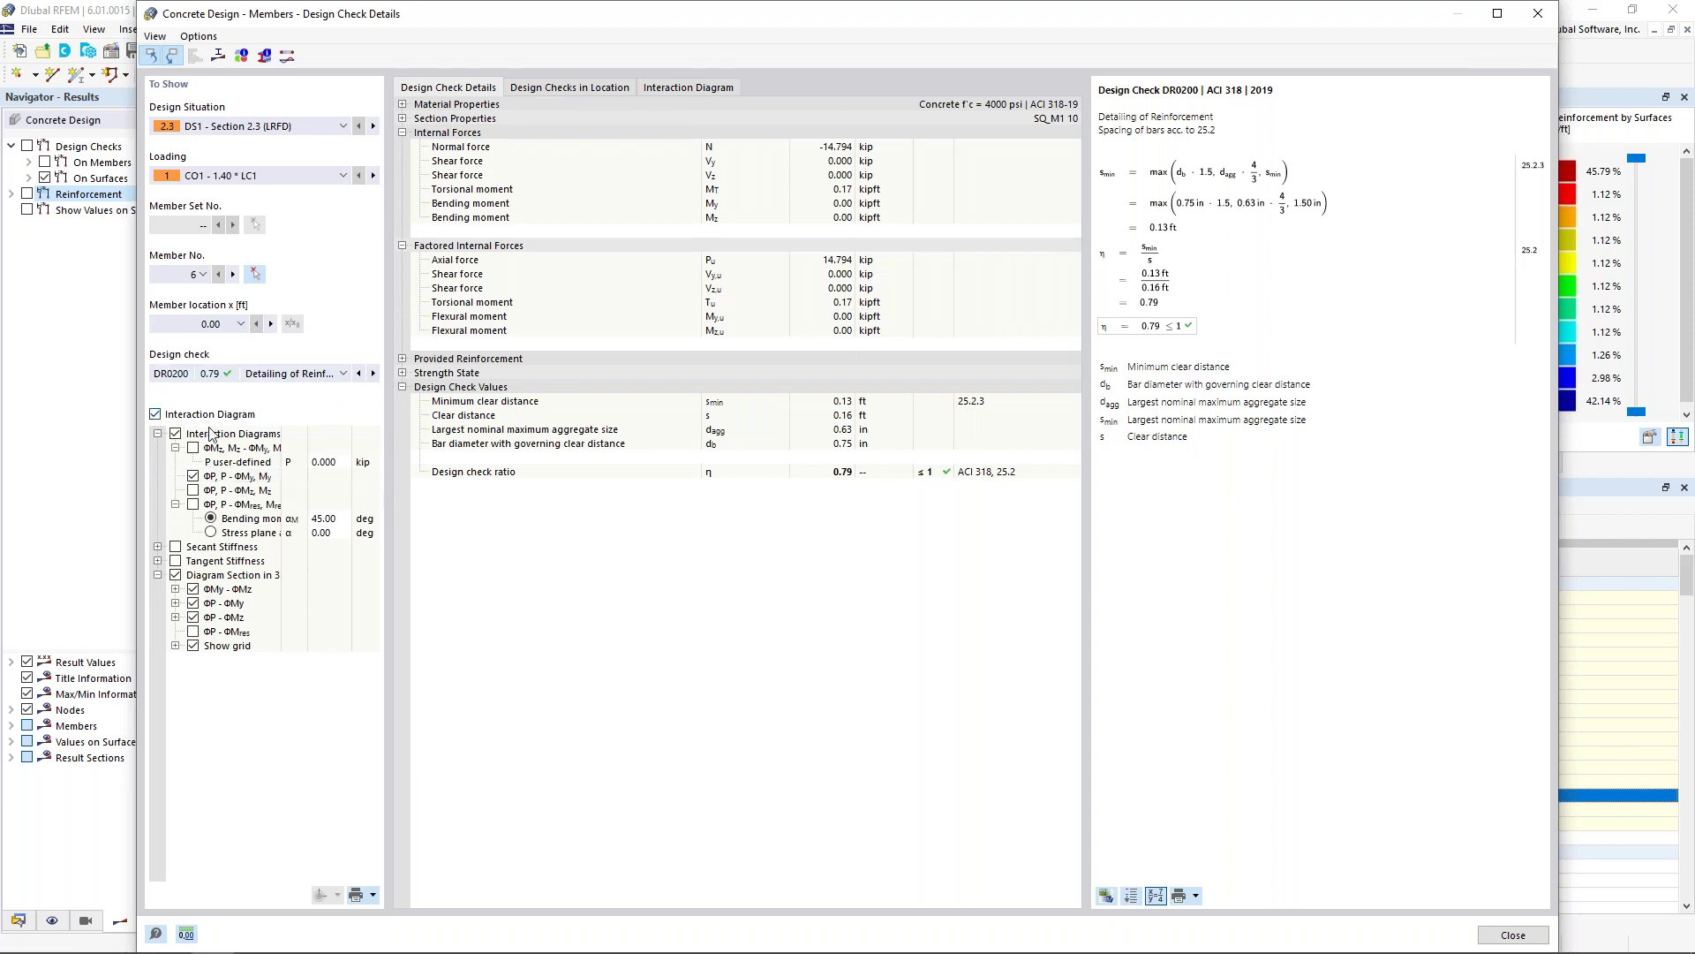
{"action": "left_click", "coordinate": [685, 89]}
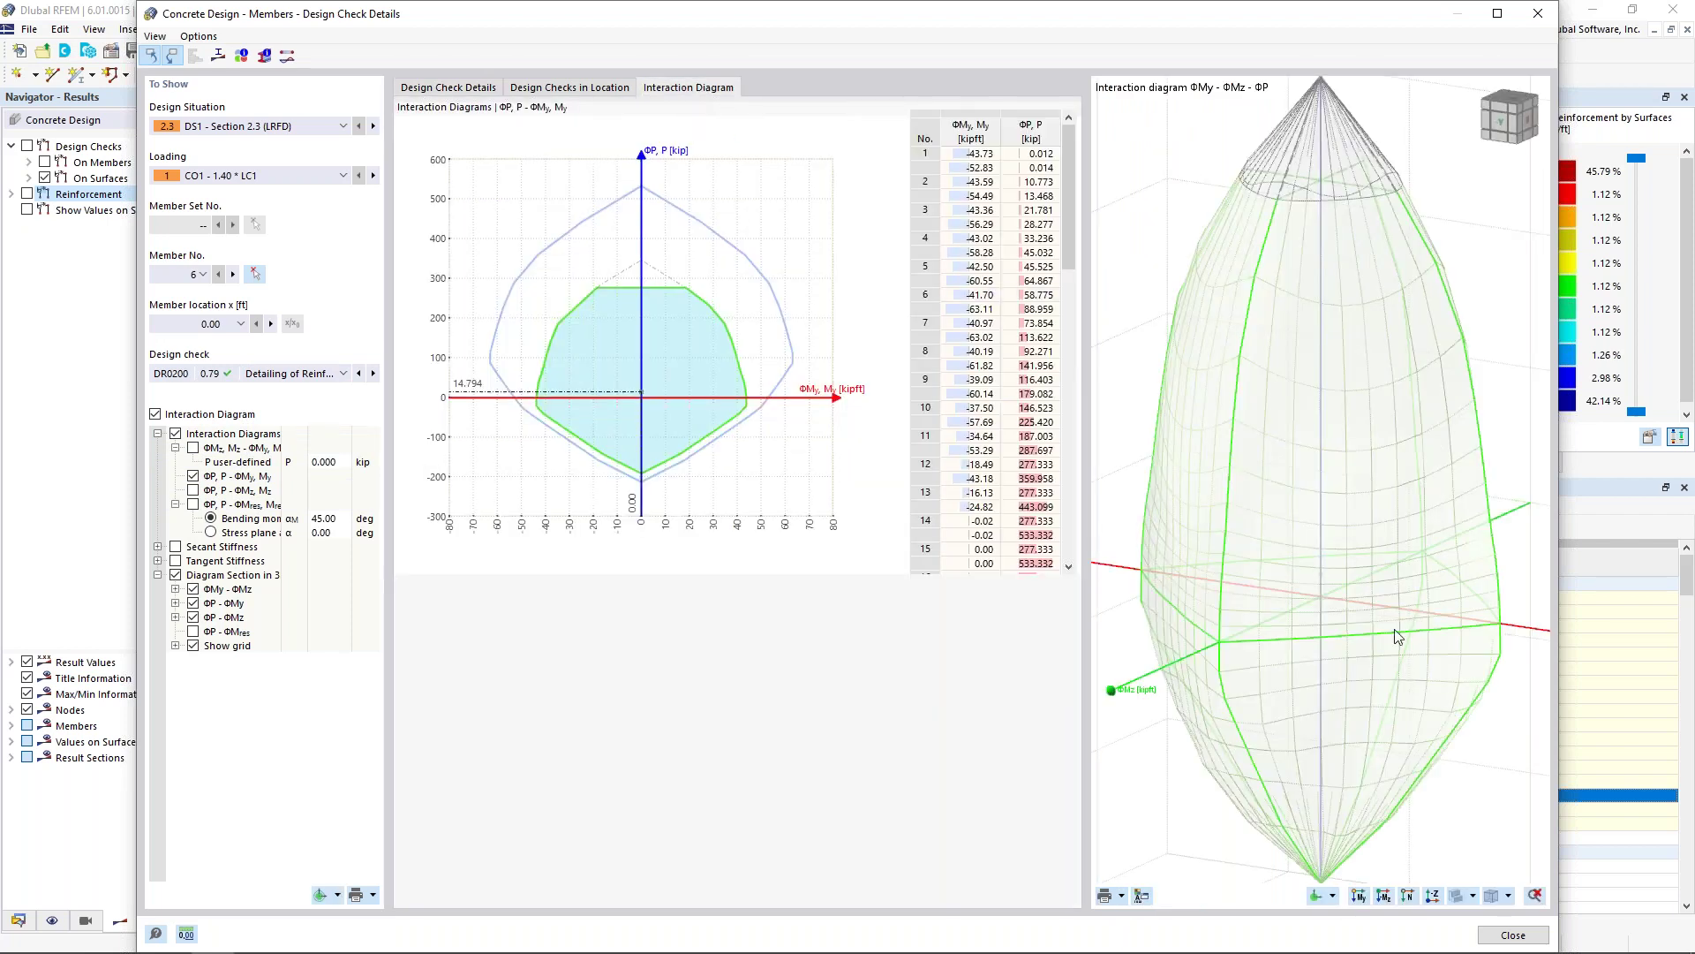
Step: Examine member 6's 3D interaction diagram from other angles and close the design check details
{"action": "scroll", "coordinate": [1374, 580], "scroll_direction": "down", "scroll_amount": 2}
{"action": "middle_click_drag", "start_coordinate": [1434, 618], "coordinate": [1407, 643], "text": "ctrl"}
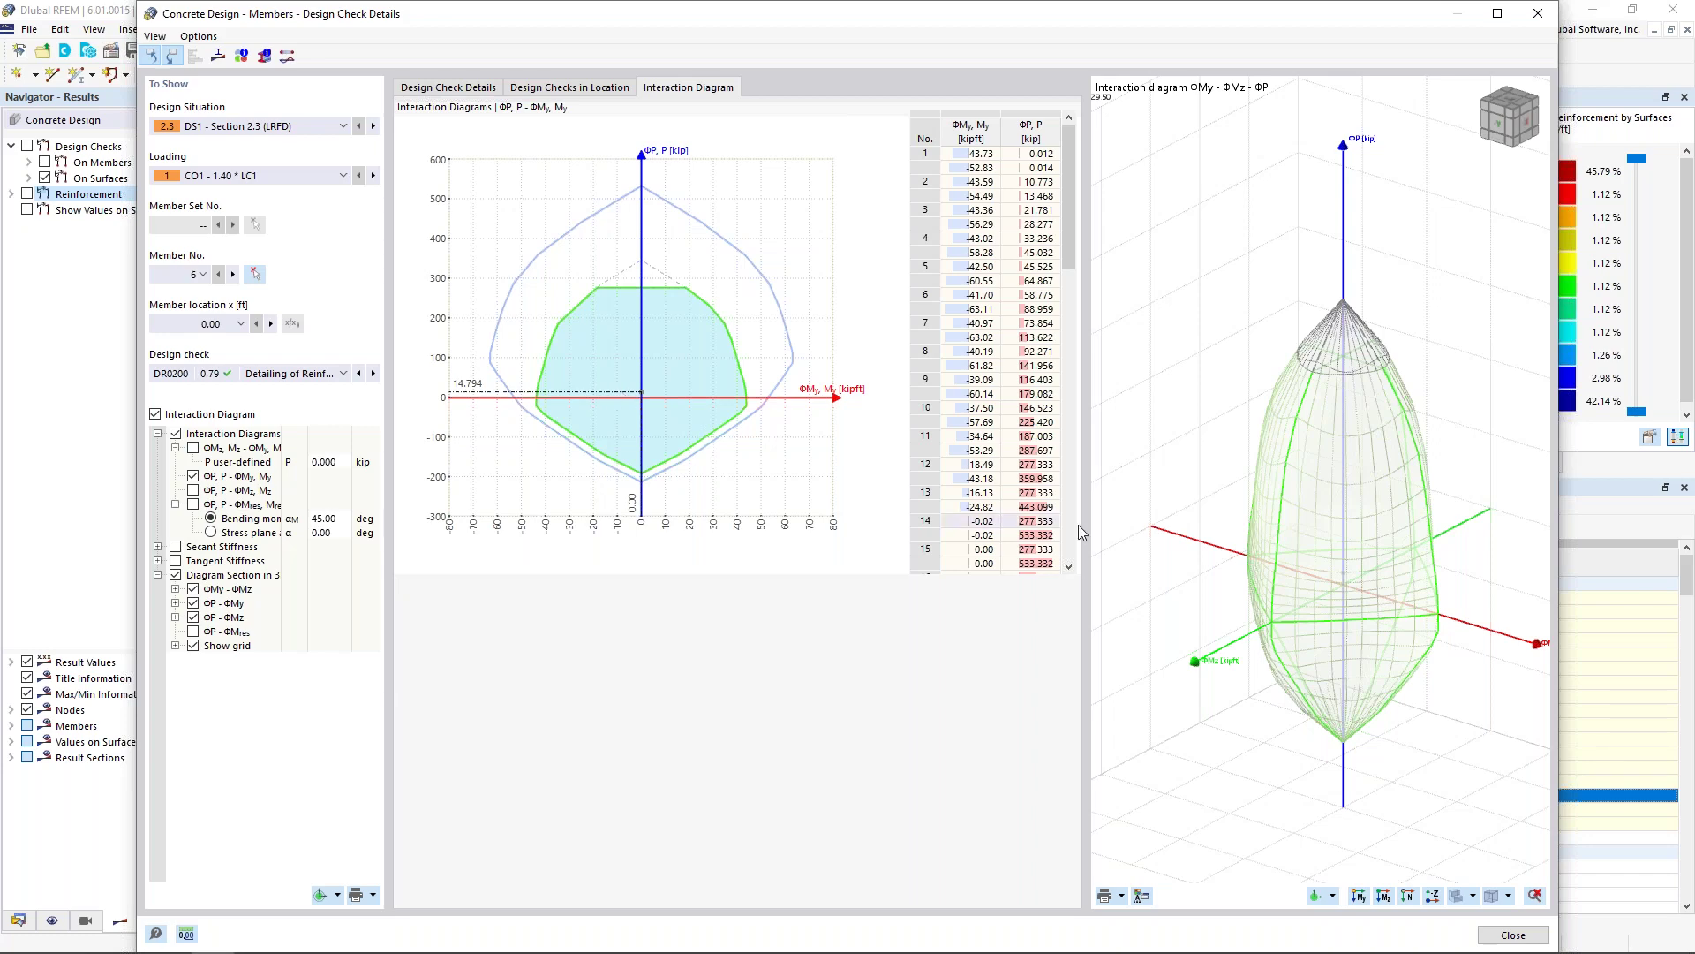
{"action": "middle_click_drag", "start_coordinate": [1241, 615], "coordinate": [1217, 590], "text": "ctrl"}
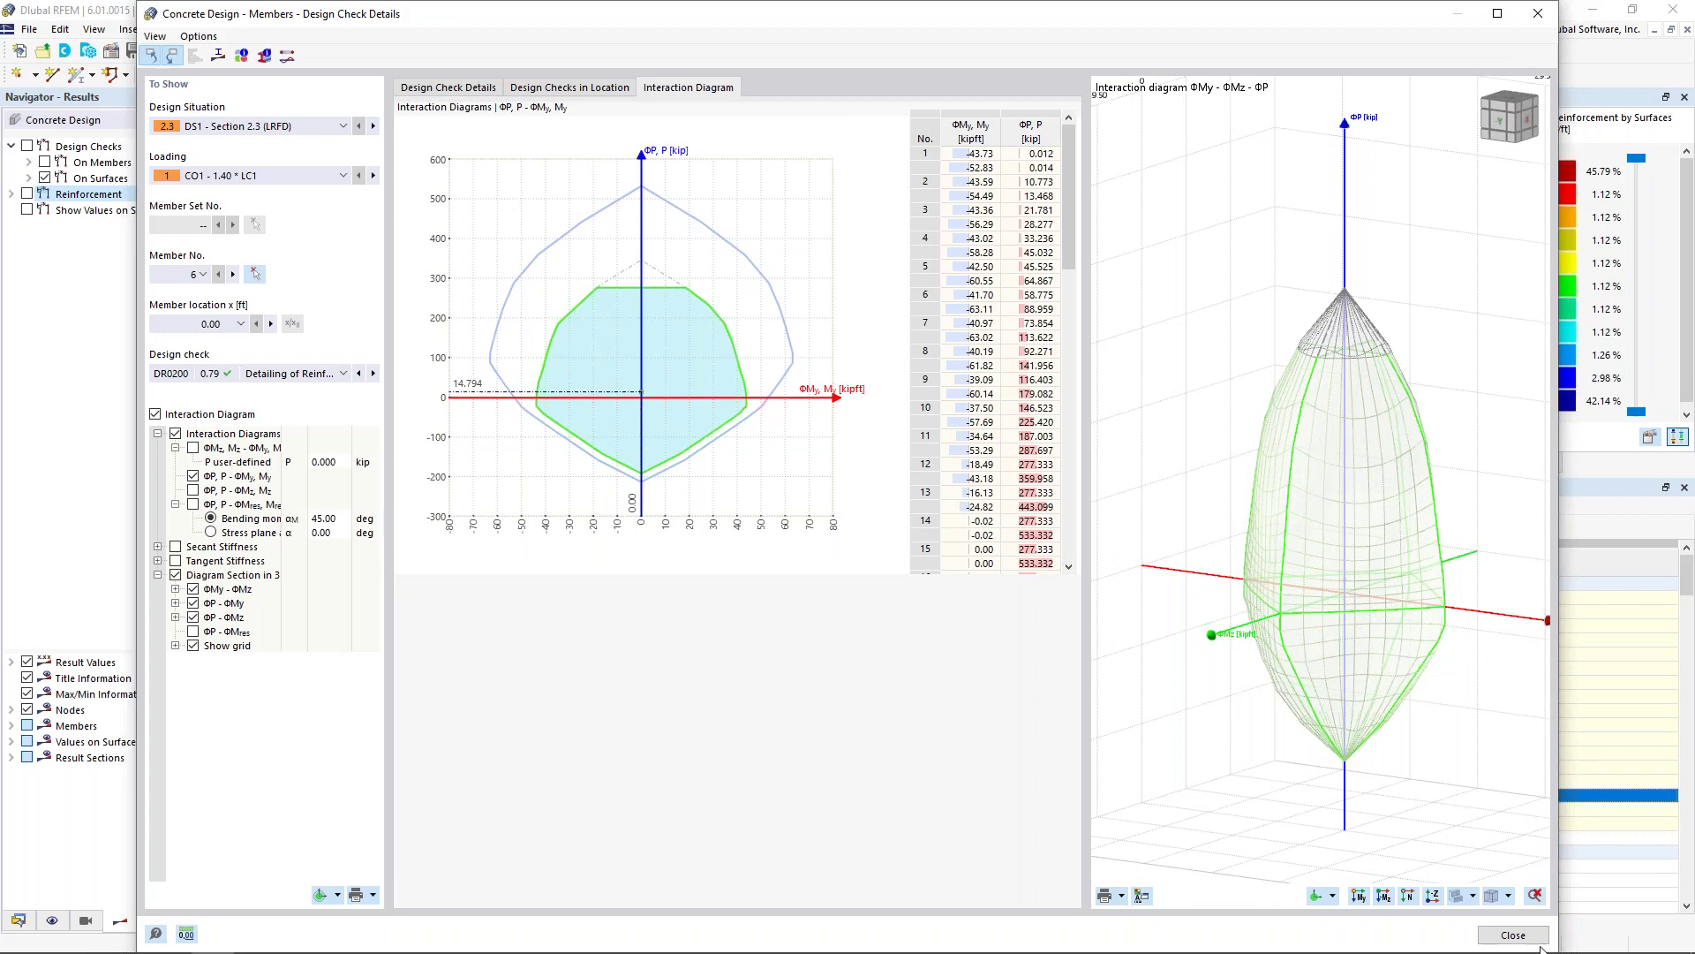
{"action": "left_click", "coordinate": [1511, 934]}
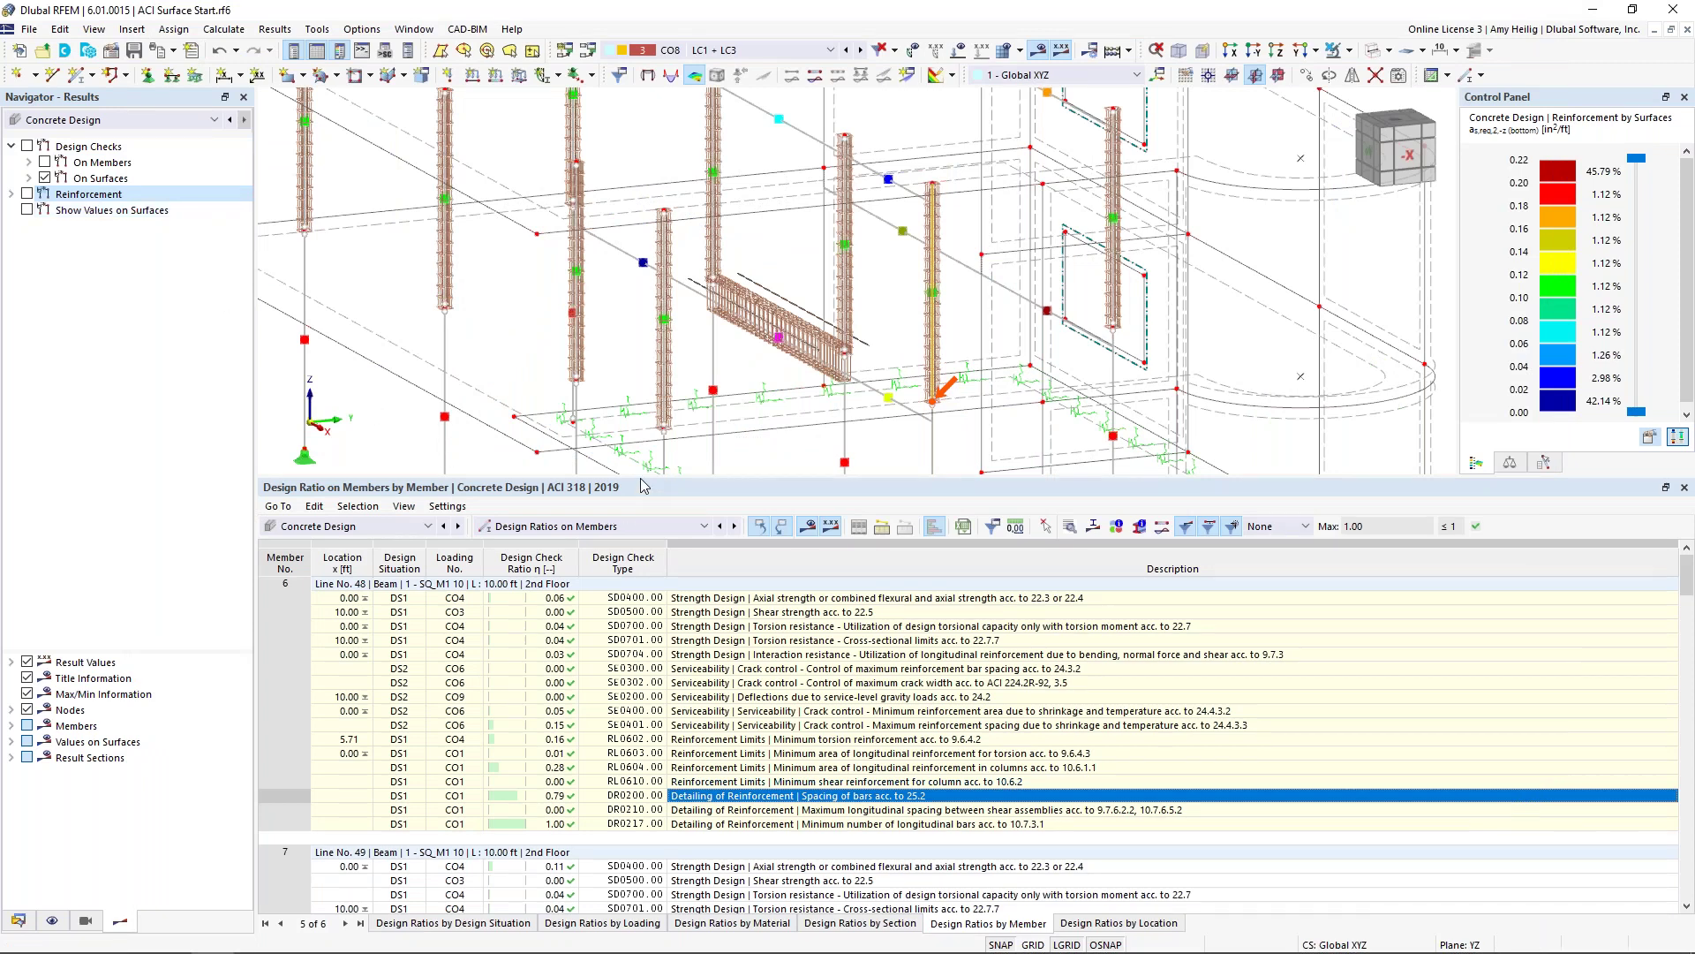
Step: Reduce the results table's height and isolate the middle floor slab, turning off the display of hidden objects in the background
{"action": "left_click_drag", "start_coordinate": [645, 478], "coordinate": [670, 612]}
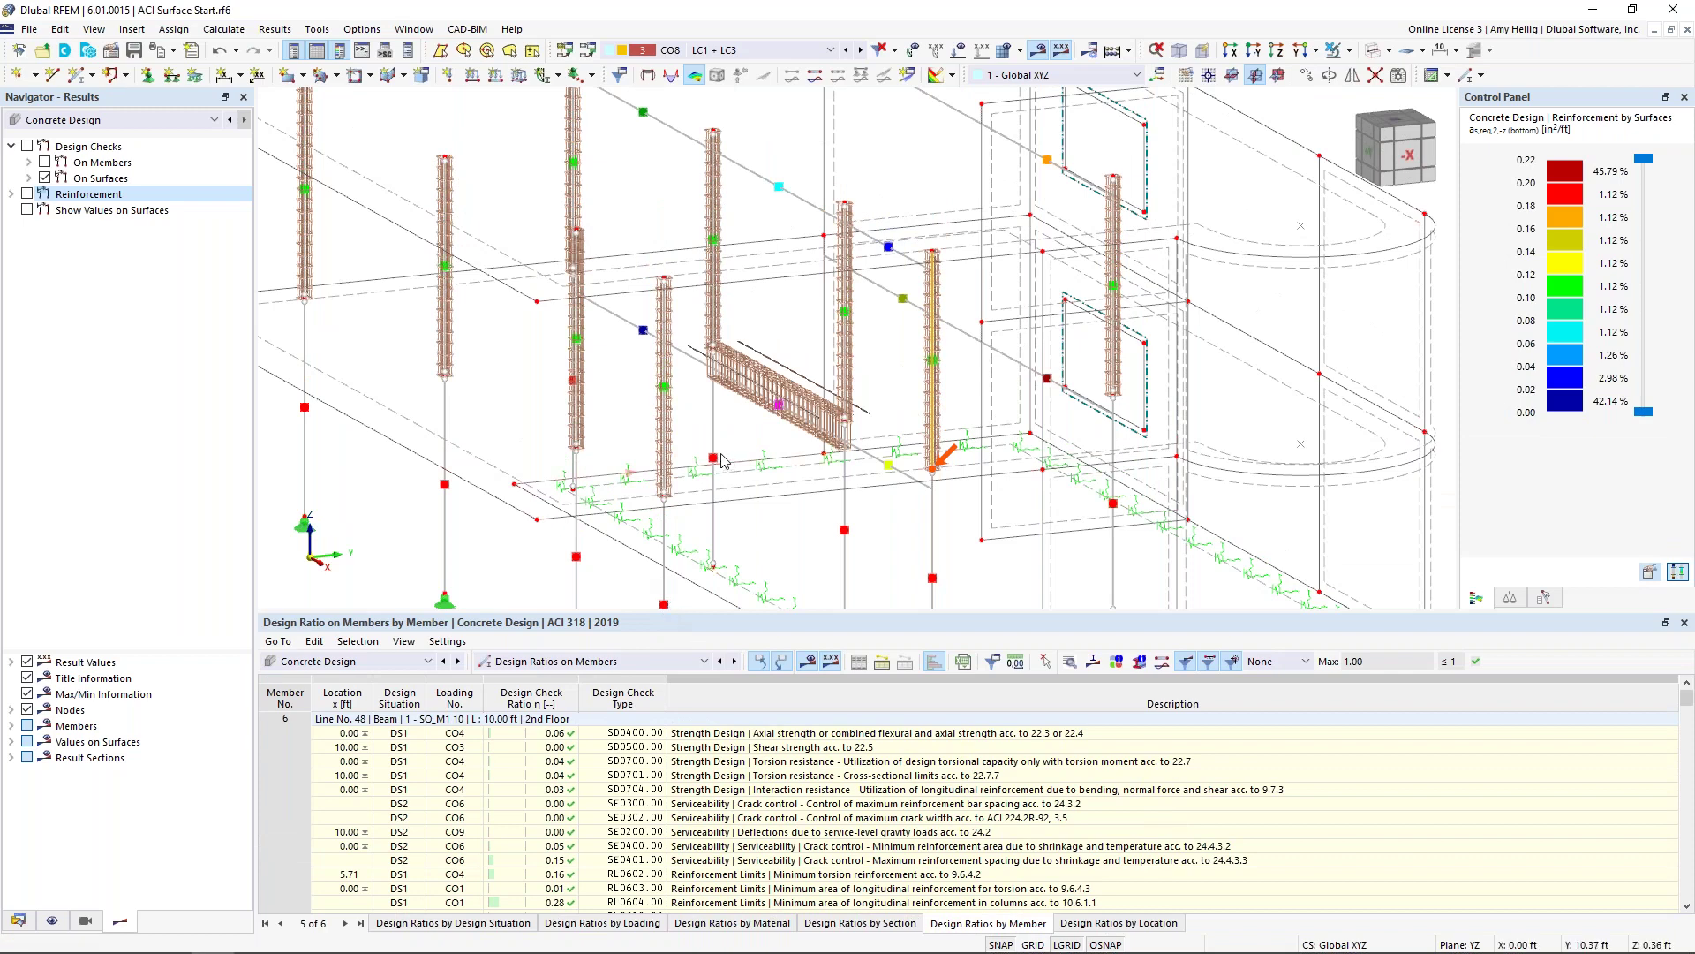
{"action": "scroll", "coordinate": [639, 530], "scroll_direction": "down", "scroll_amount": 2}
{"action": "middle_click_drag", "start_coordinate": [639, 529], "coordinate": [804, 441]}
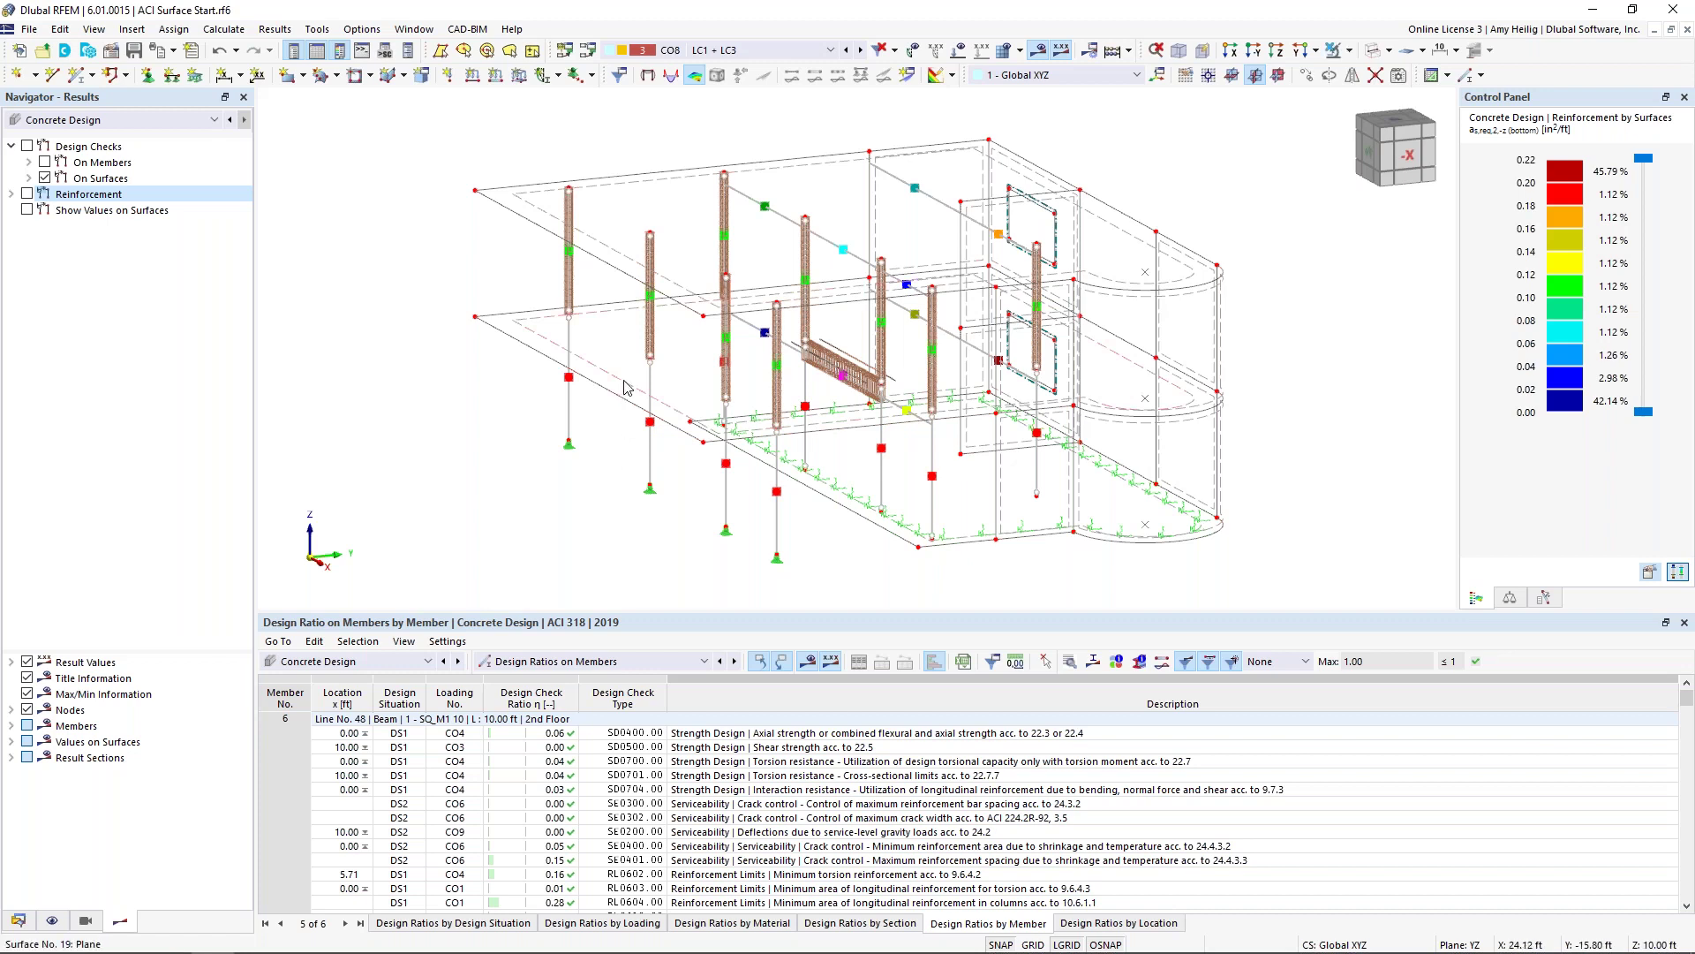
{"action": "left_click", "coordinate": [1350, 52]}
{"action": "left_click", "coordinate": [1371, 75]}
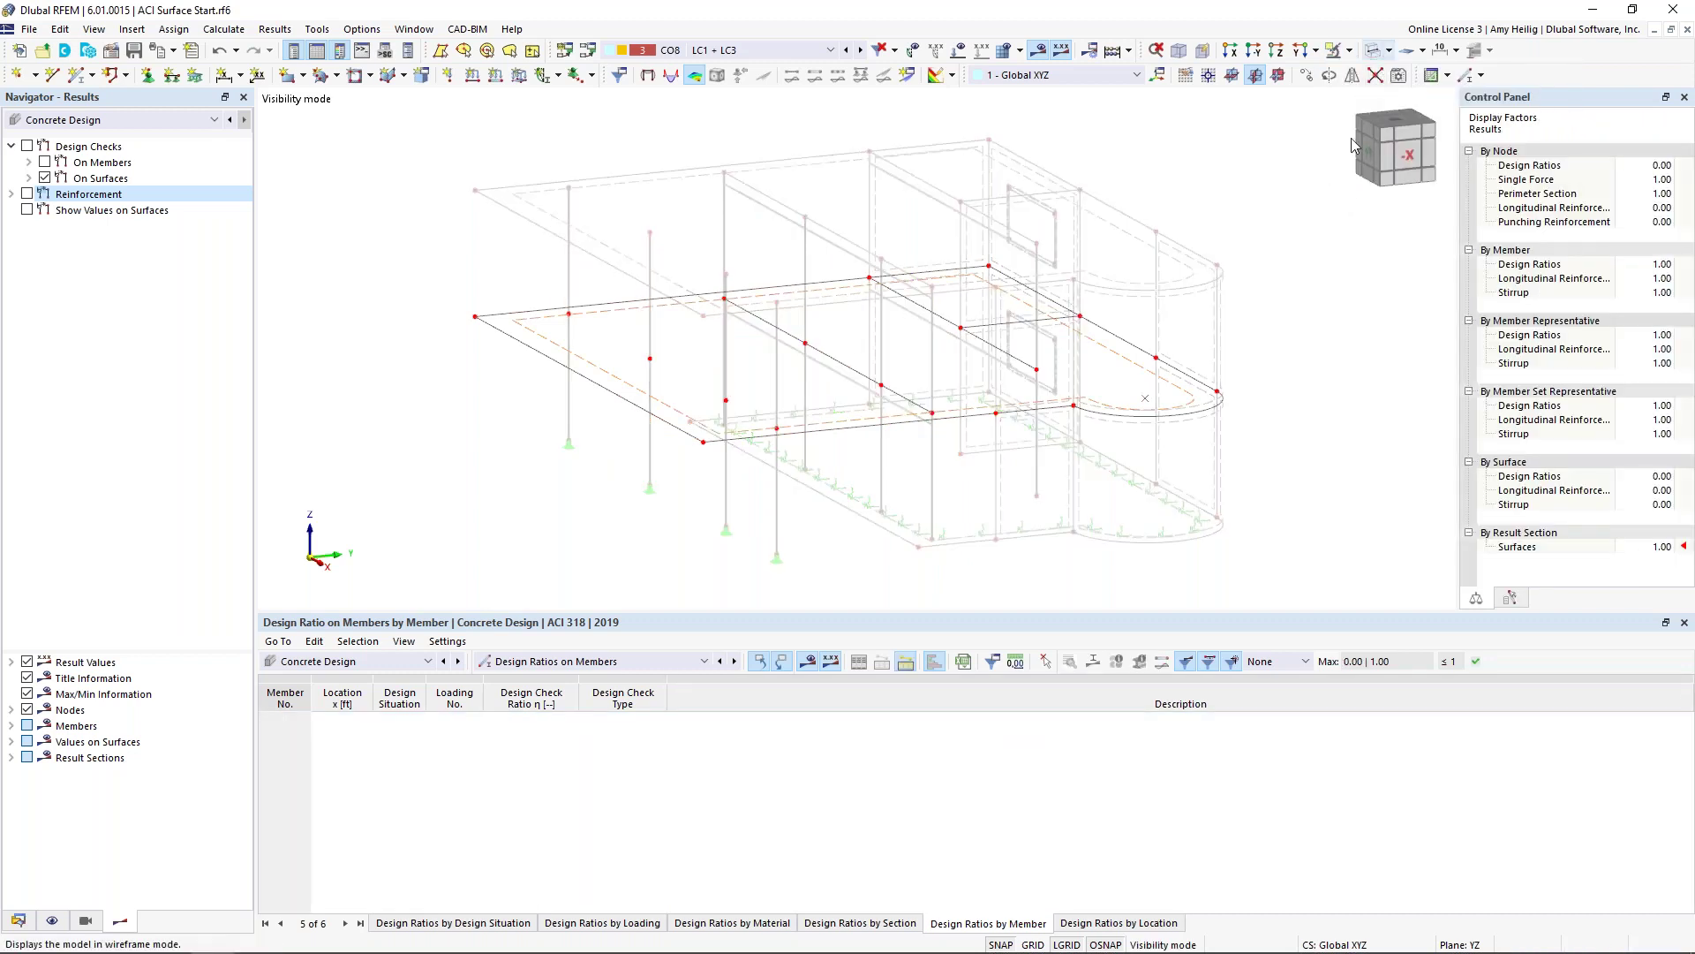
{"action": "right_click", "coordinate": [1309, 270]}
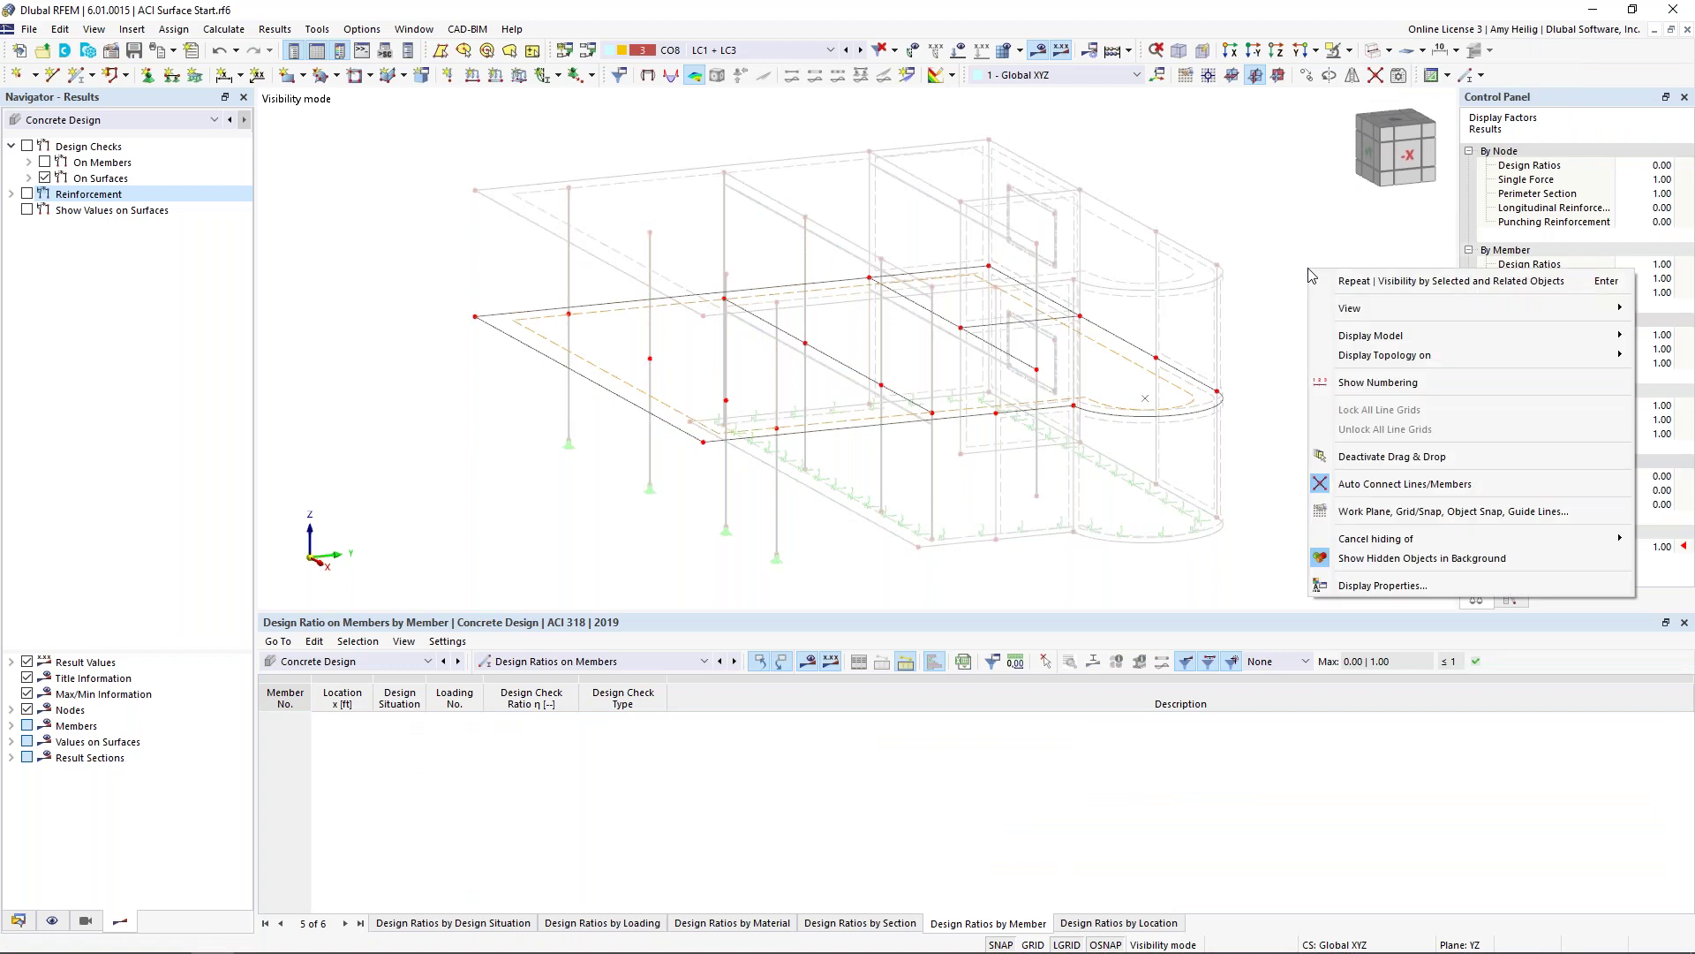
{"action": "left_click", "coordinate": [1406, 559]}
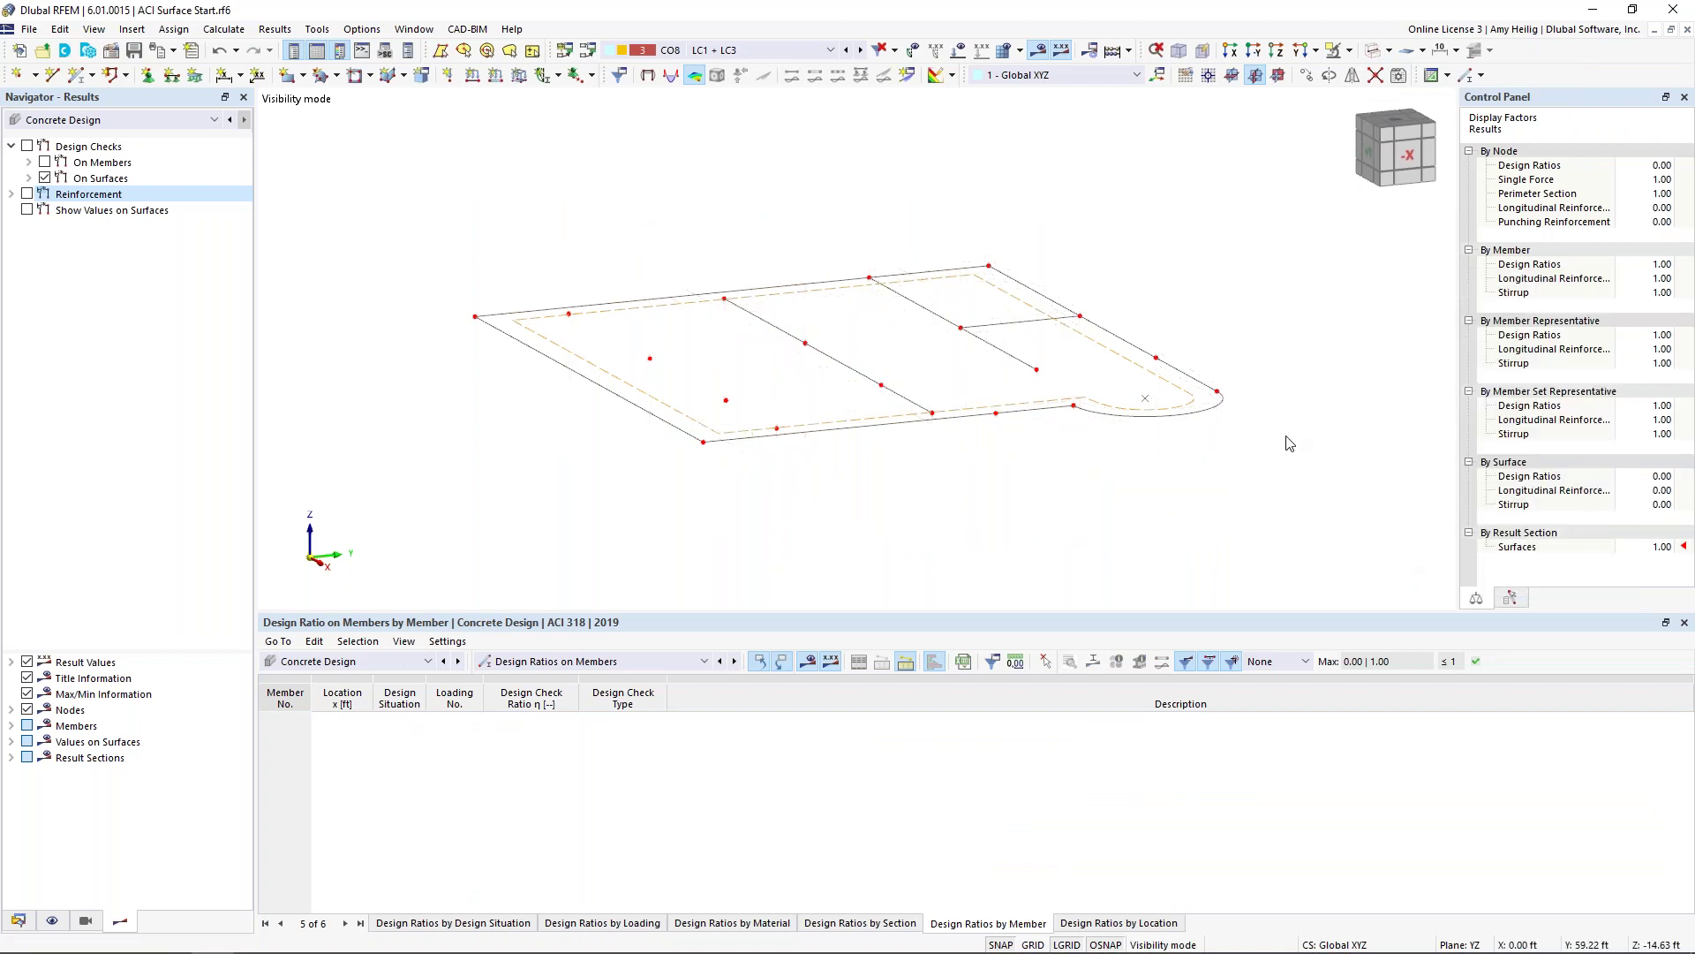
Step: Set the view direction to -Z and display the reinforcement results on the isolated slab
{"action": "left_click", "coordinate": [1316, 53]}
{"action": "left_click", "coordinate": [1345, 115]}
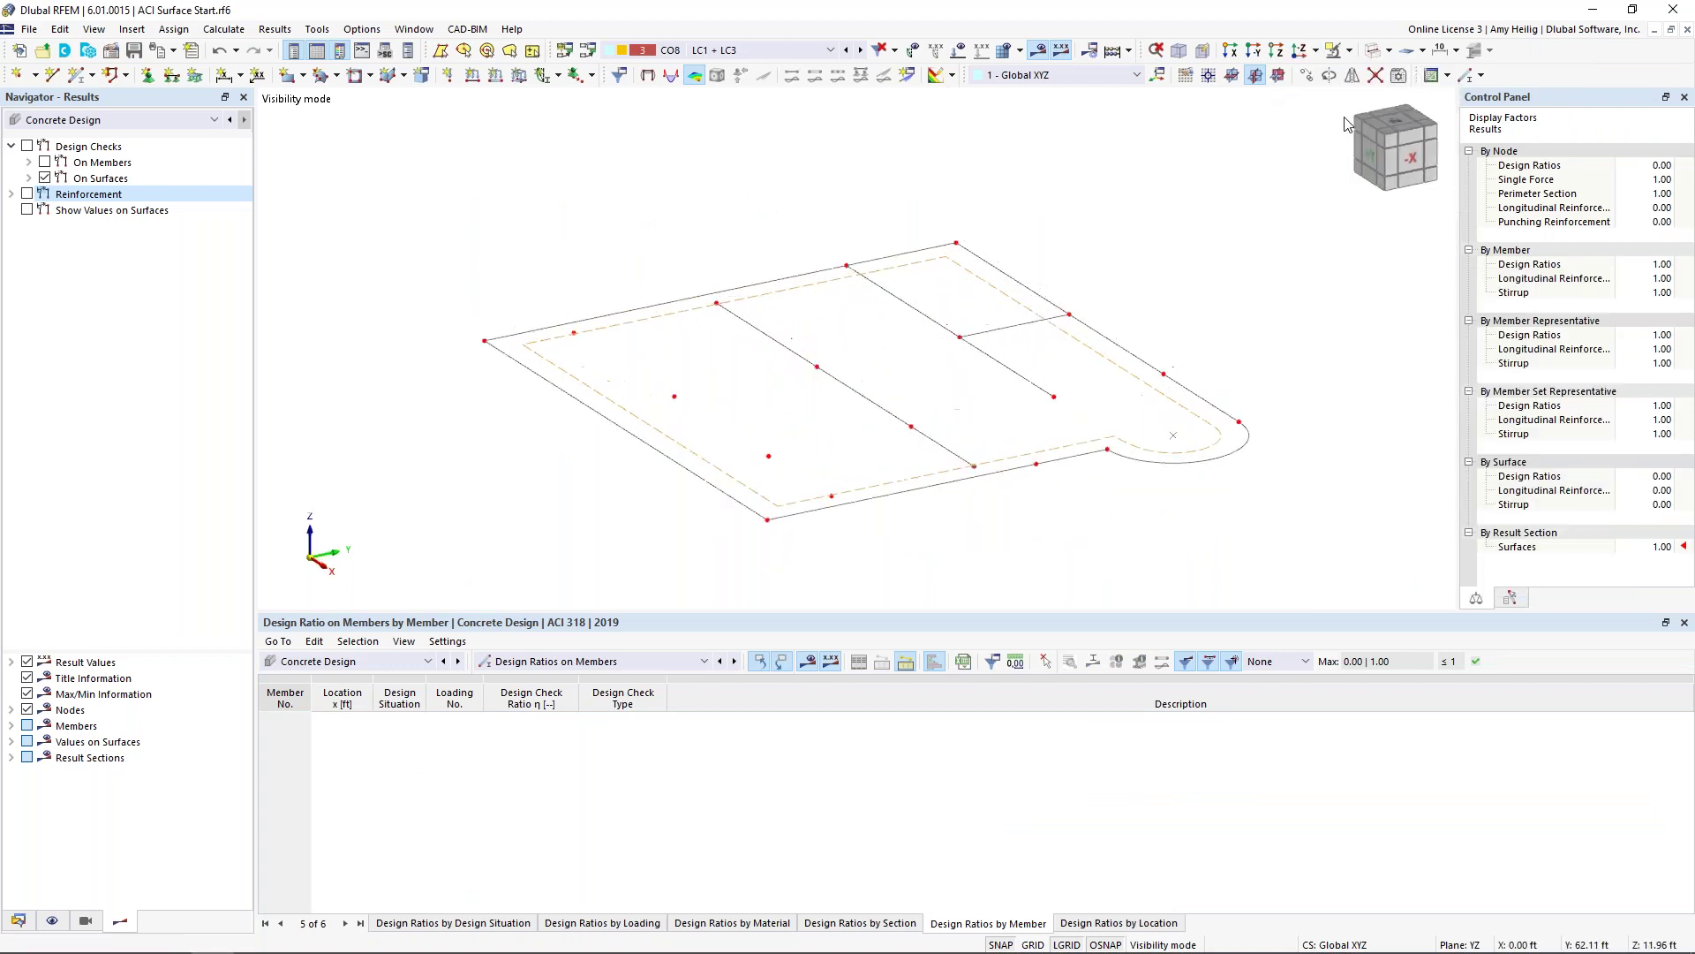
{"action": "left_click", "coordinate": [11, 193]}
{"action": "left_click", "coordinate": [27, 193]}
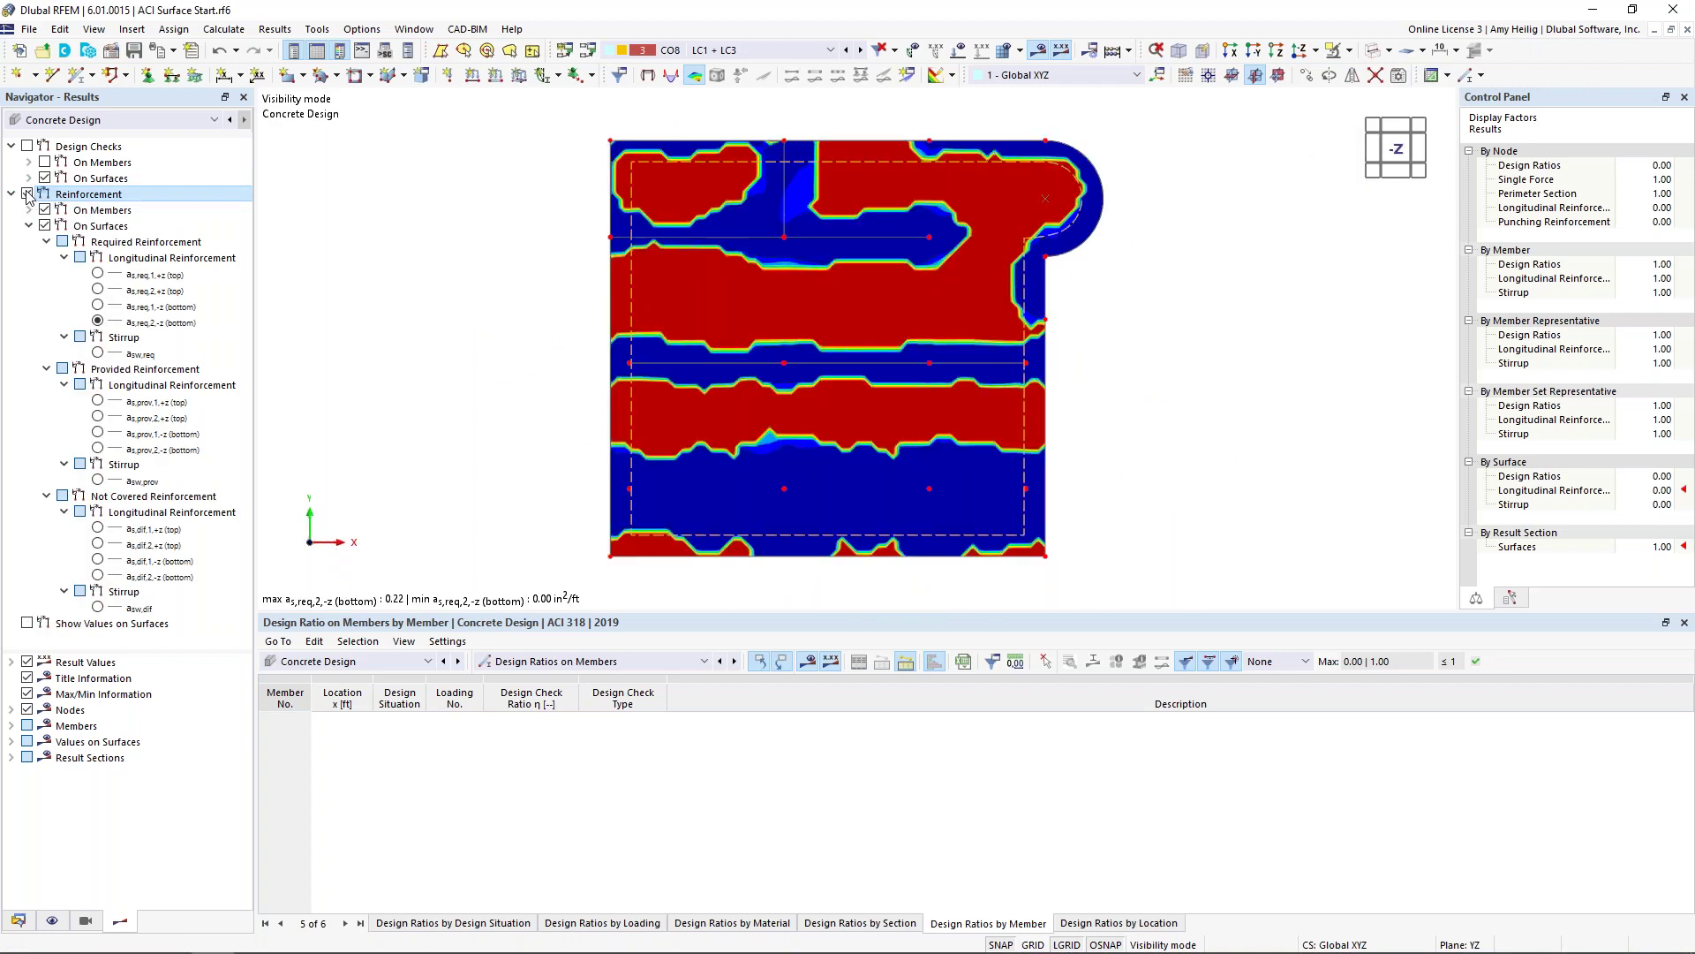
Step: View the slab's required longitudinal reinforcement for directions 1 and 2 at the top and at the bottom
{"action": "left_click", "coordinate": [97, 274]}
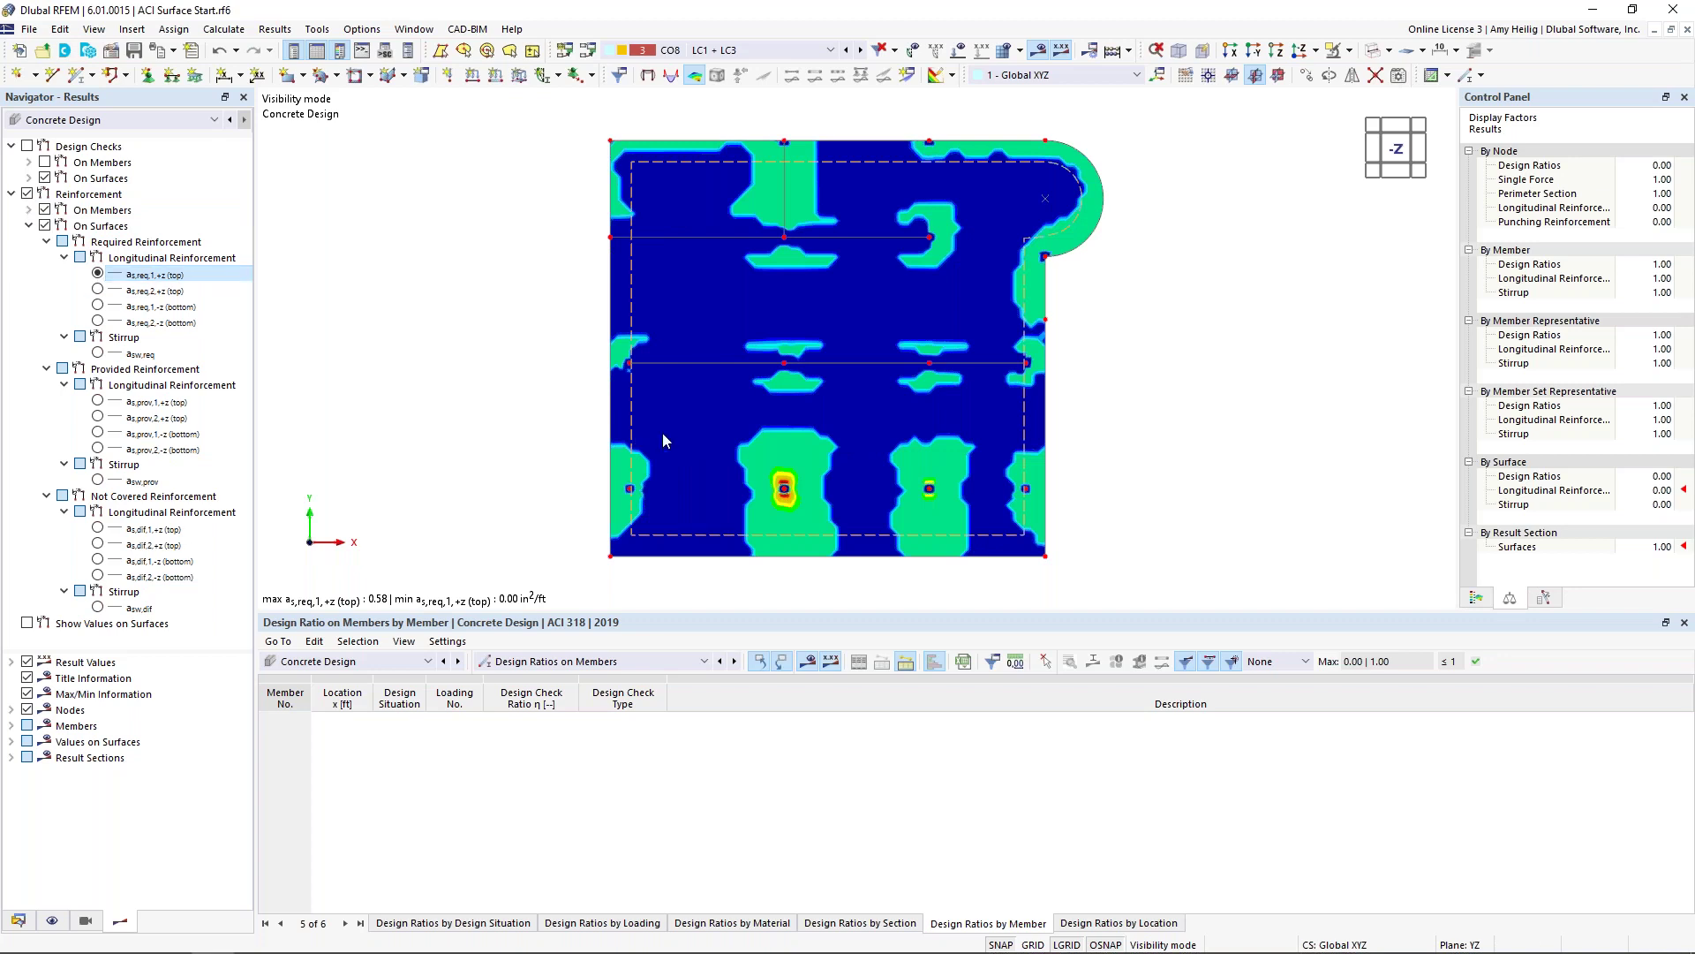
{"action": "left_click", "coordinate": [97, 289]}
{"action": "left_click", "coordinate": [98, 306]}
{"action": "left_click", "coordinate": [97, 321]}
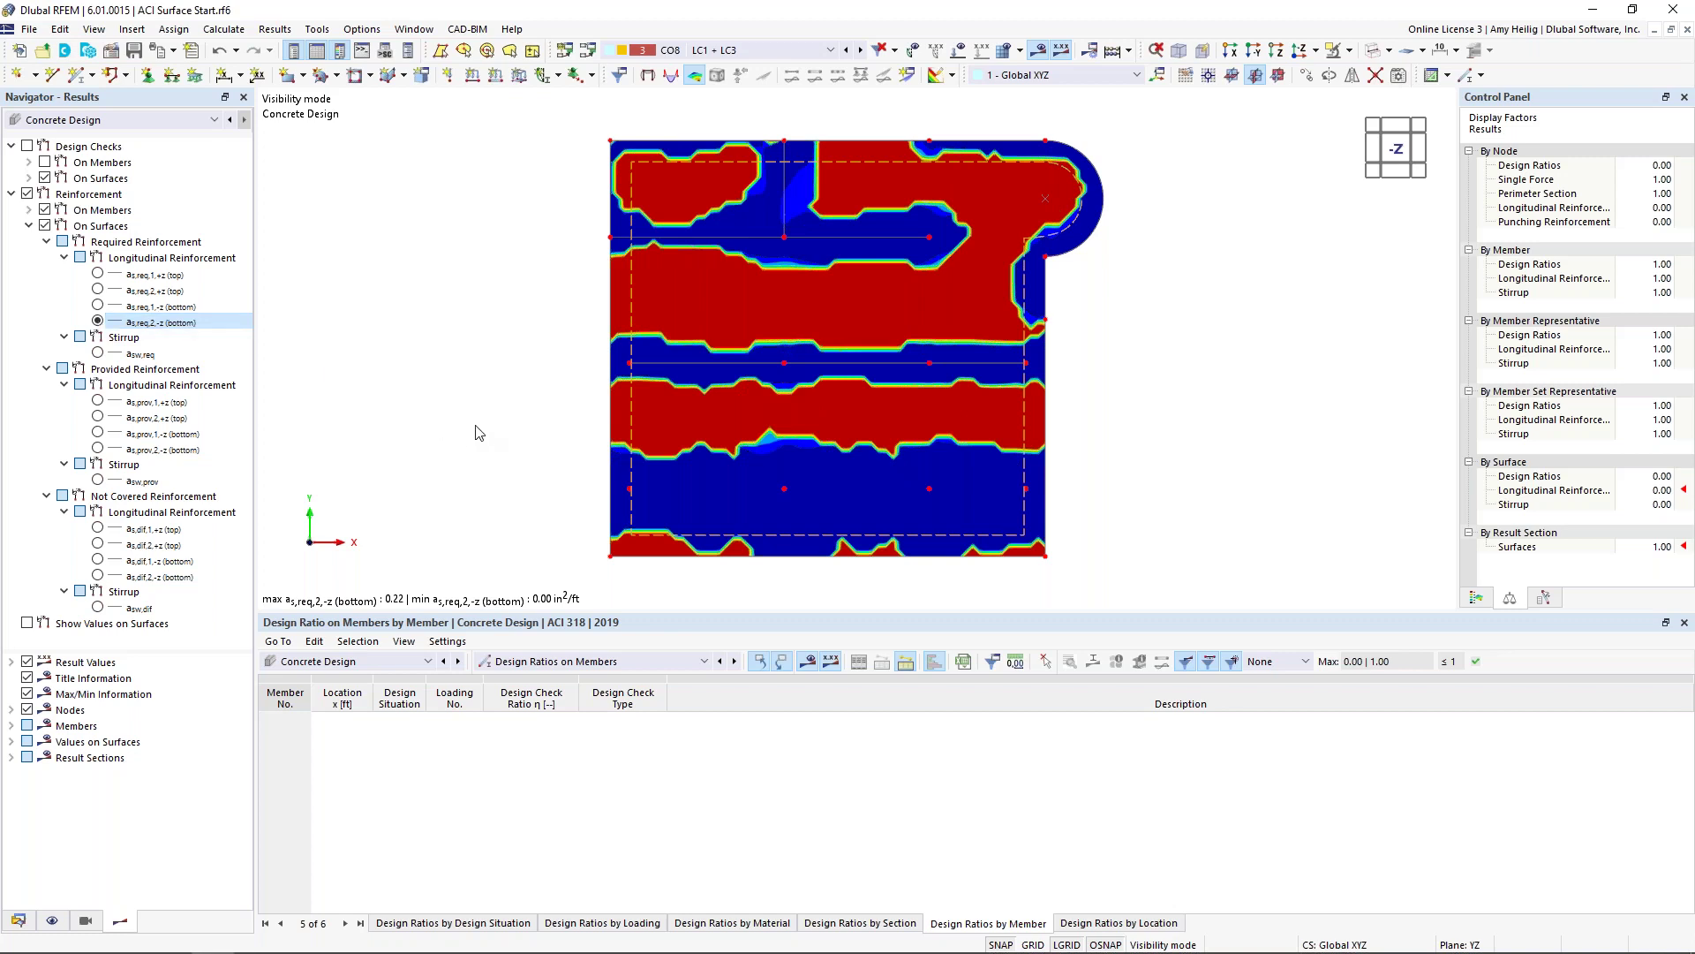
Step: Create a new printout report with the "Input data and reduced results" template after looking through its report items
{"action": "left_click", "coordinate": [190, 52]}
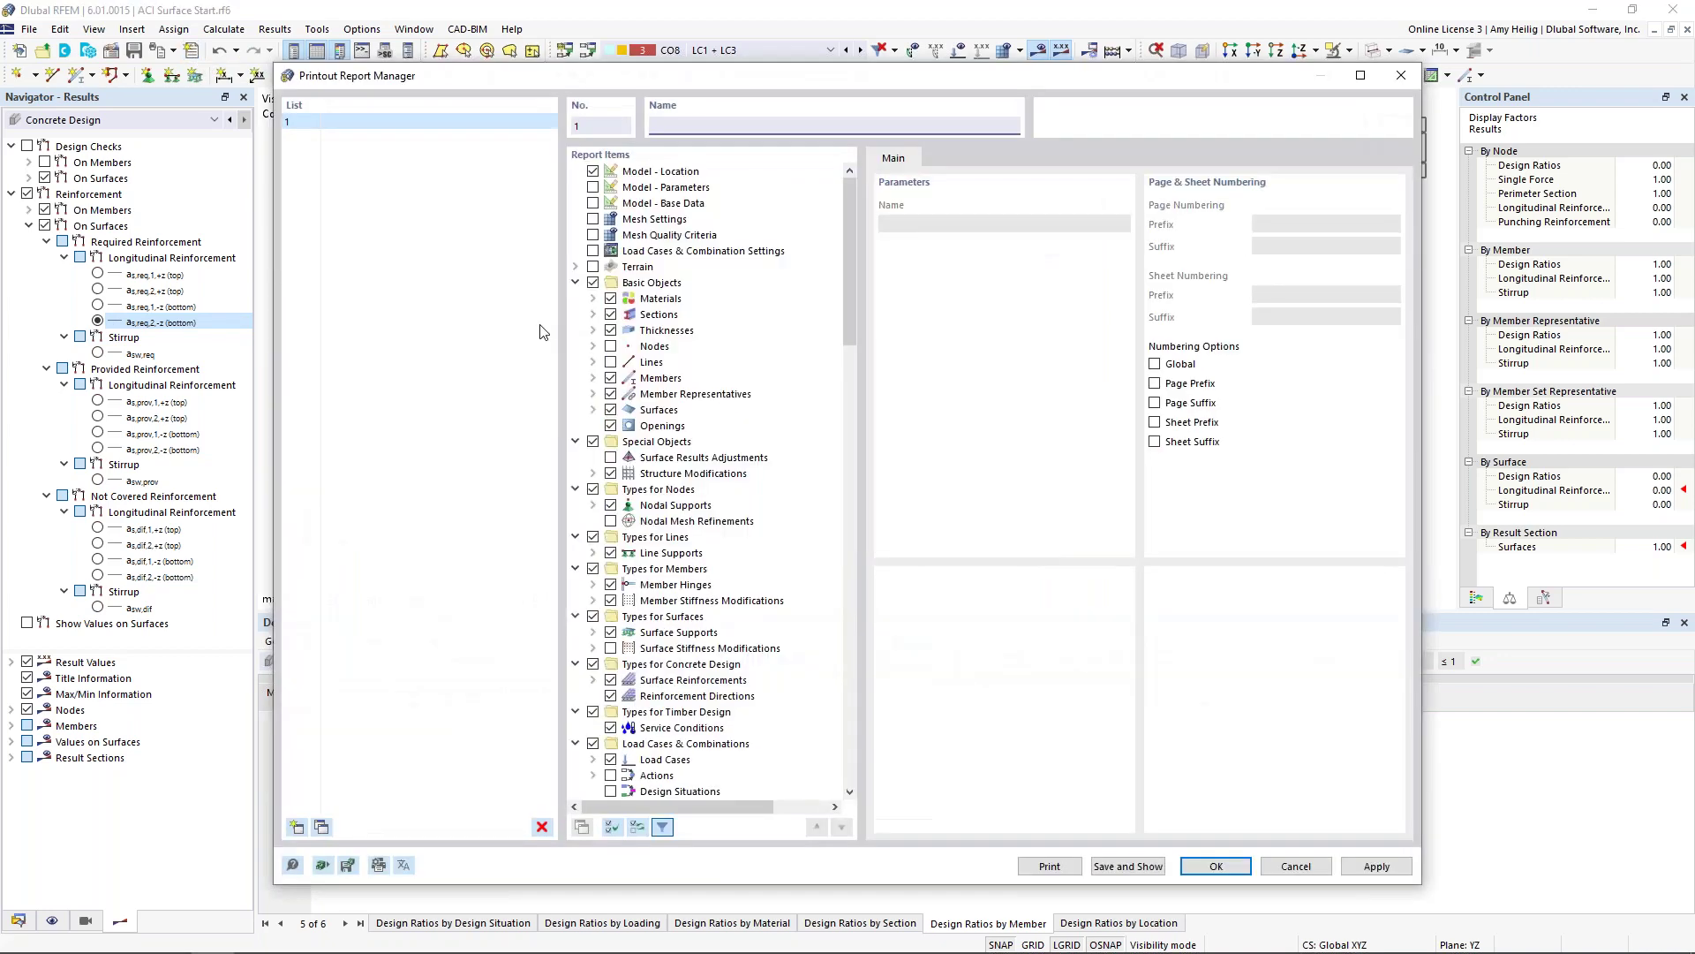
{"action": "left_click_drag", "start_coordinate": [845, 231], "coordinate": [865, 530]}
{"action": "left_click_drag", "start_coordinate": [849, 631], "coordinate": [849, 196]}
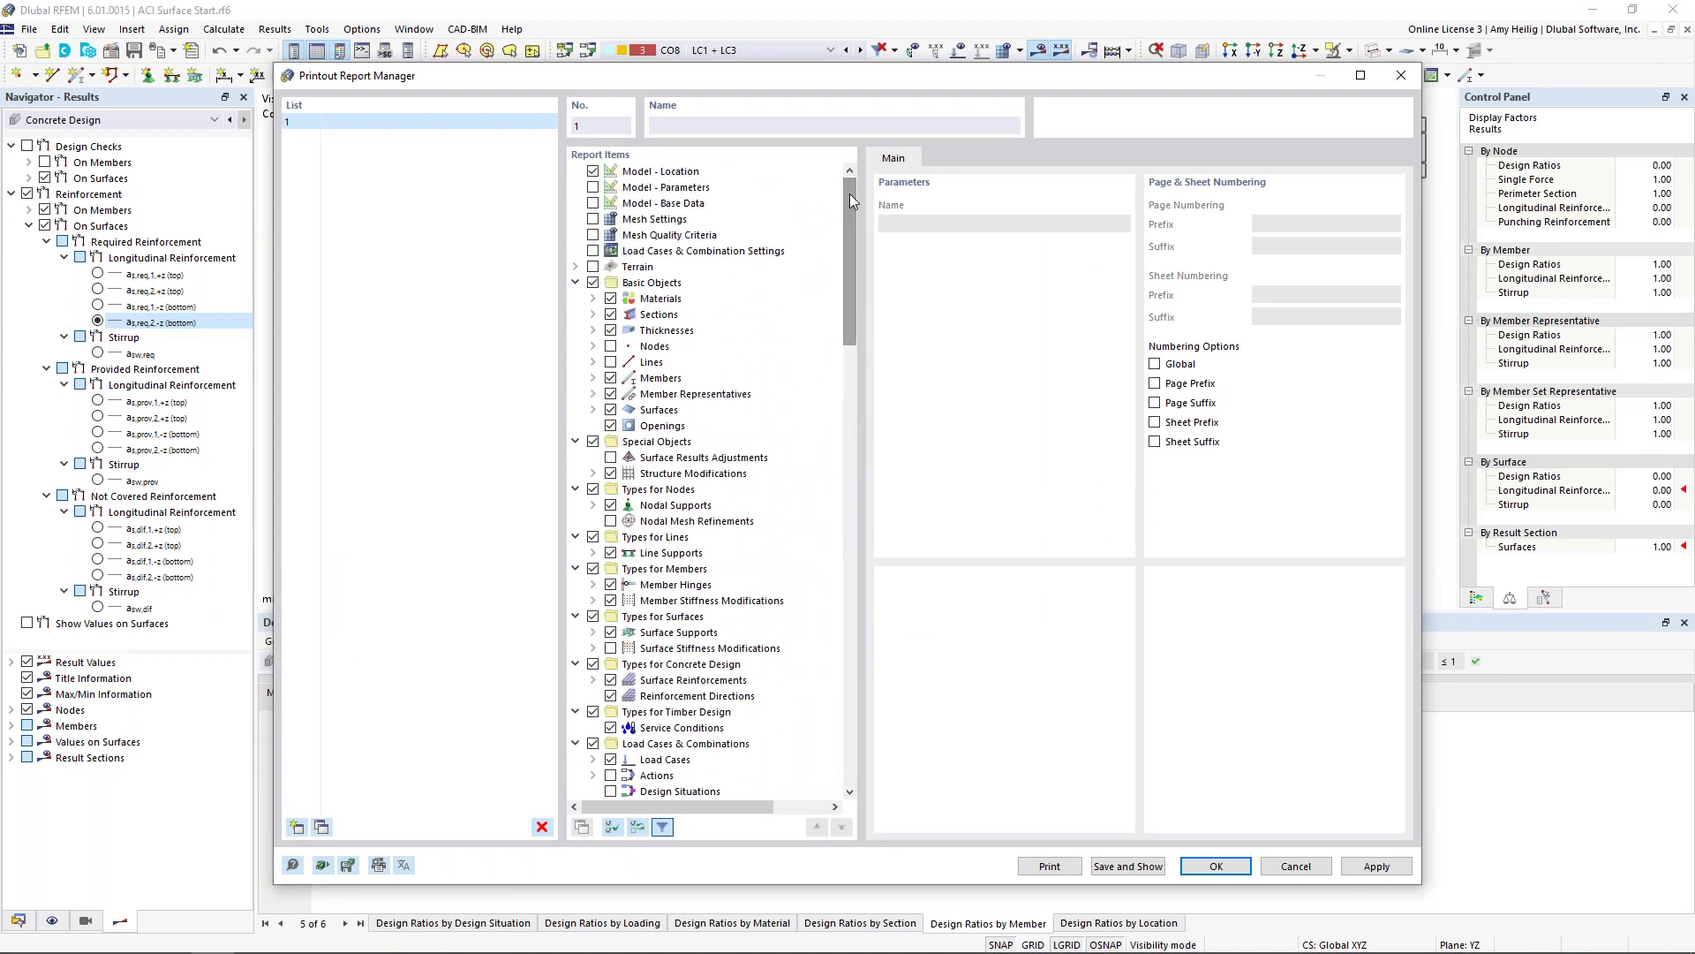
{"action": "left_click", "coordinate": [323, 865]}
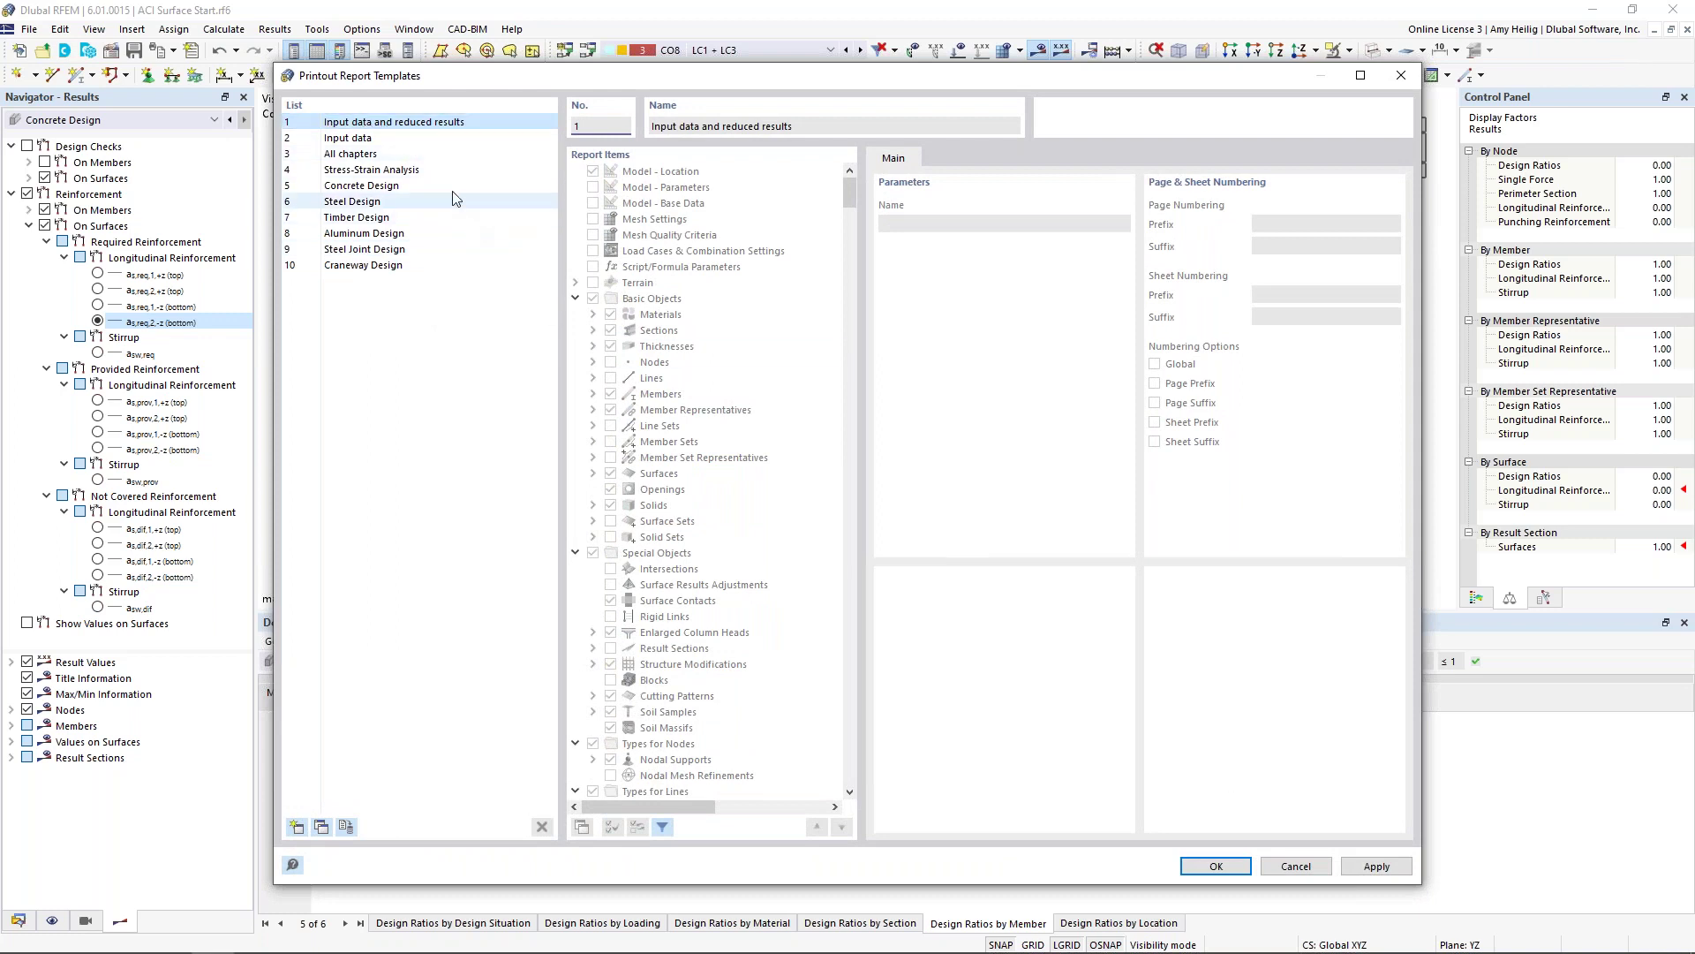
{"action": "left_click", "coordinate": [1226, 856]}
{"action": "left_click", "coordinate": [1223, 864]}
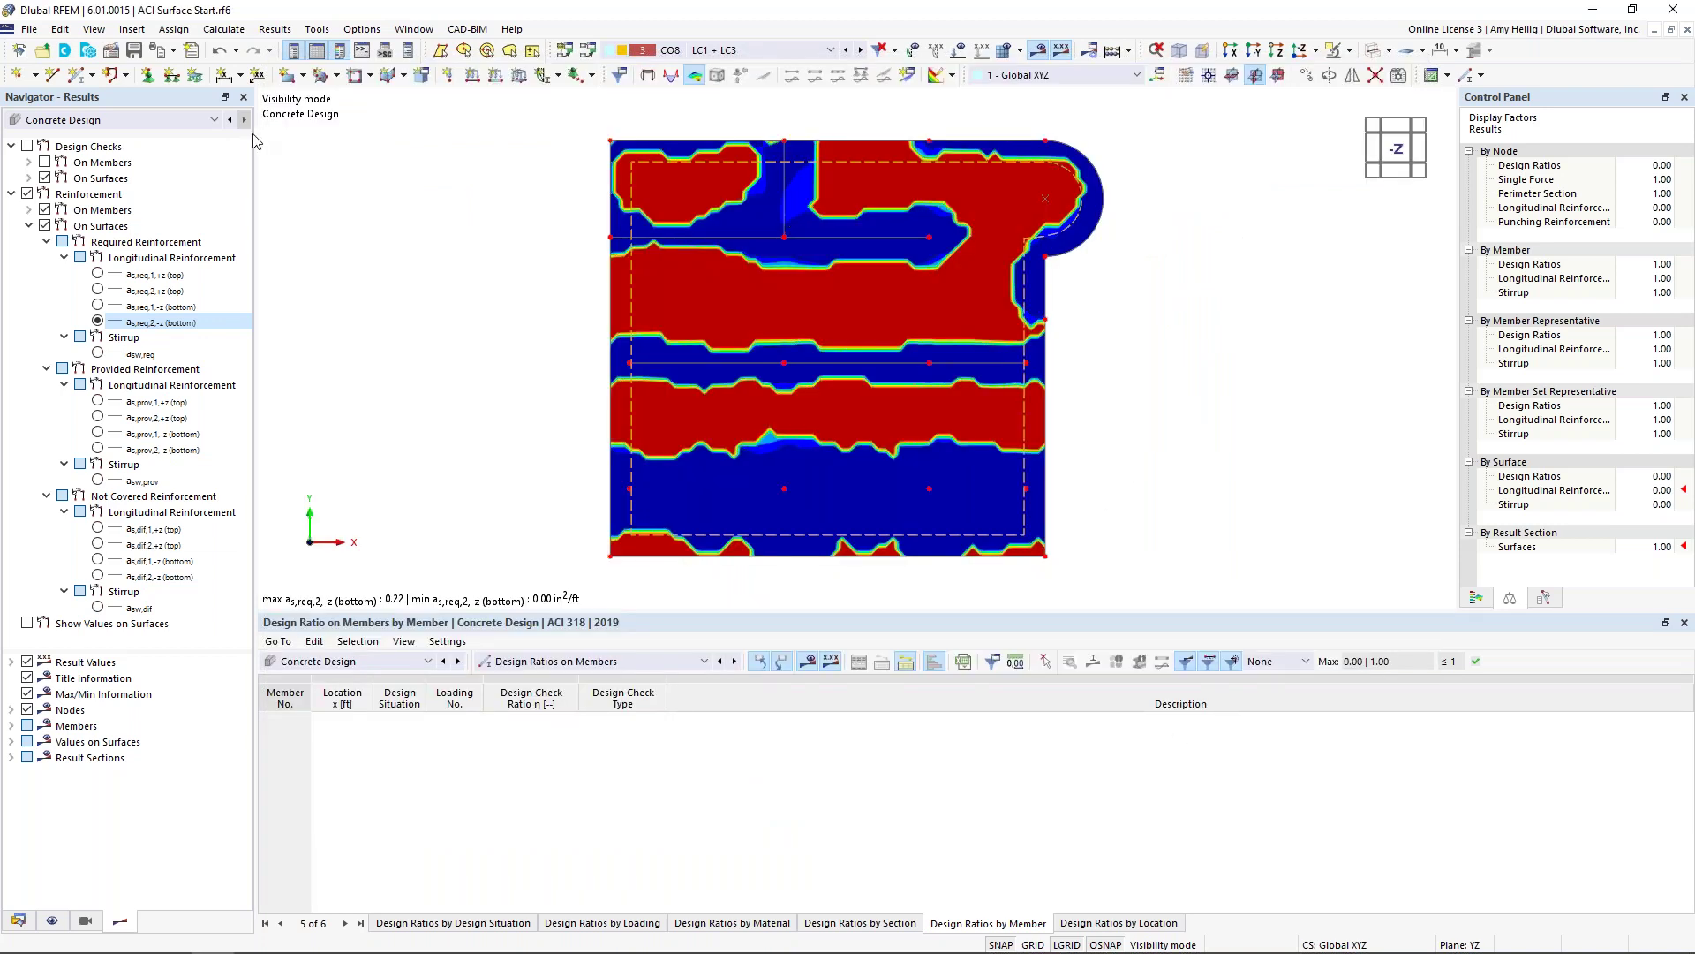
Step: Set up a graphic printout to the printout report with full page height and the Multi print option
{"action": "left_click", "coordinate": [175, 53]}
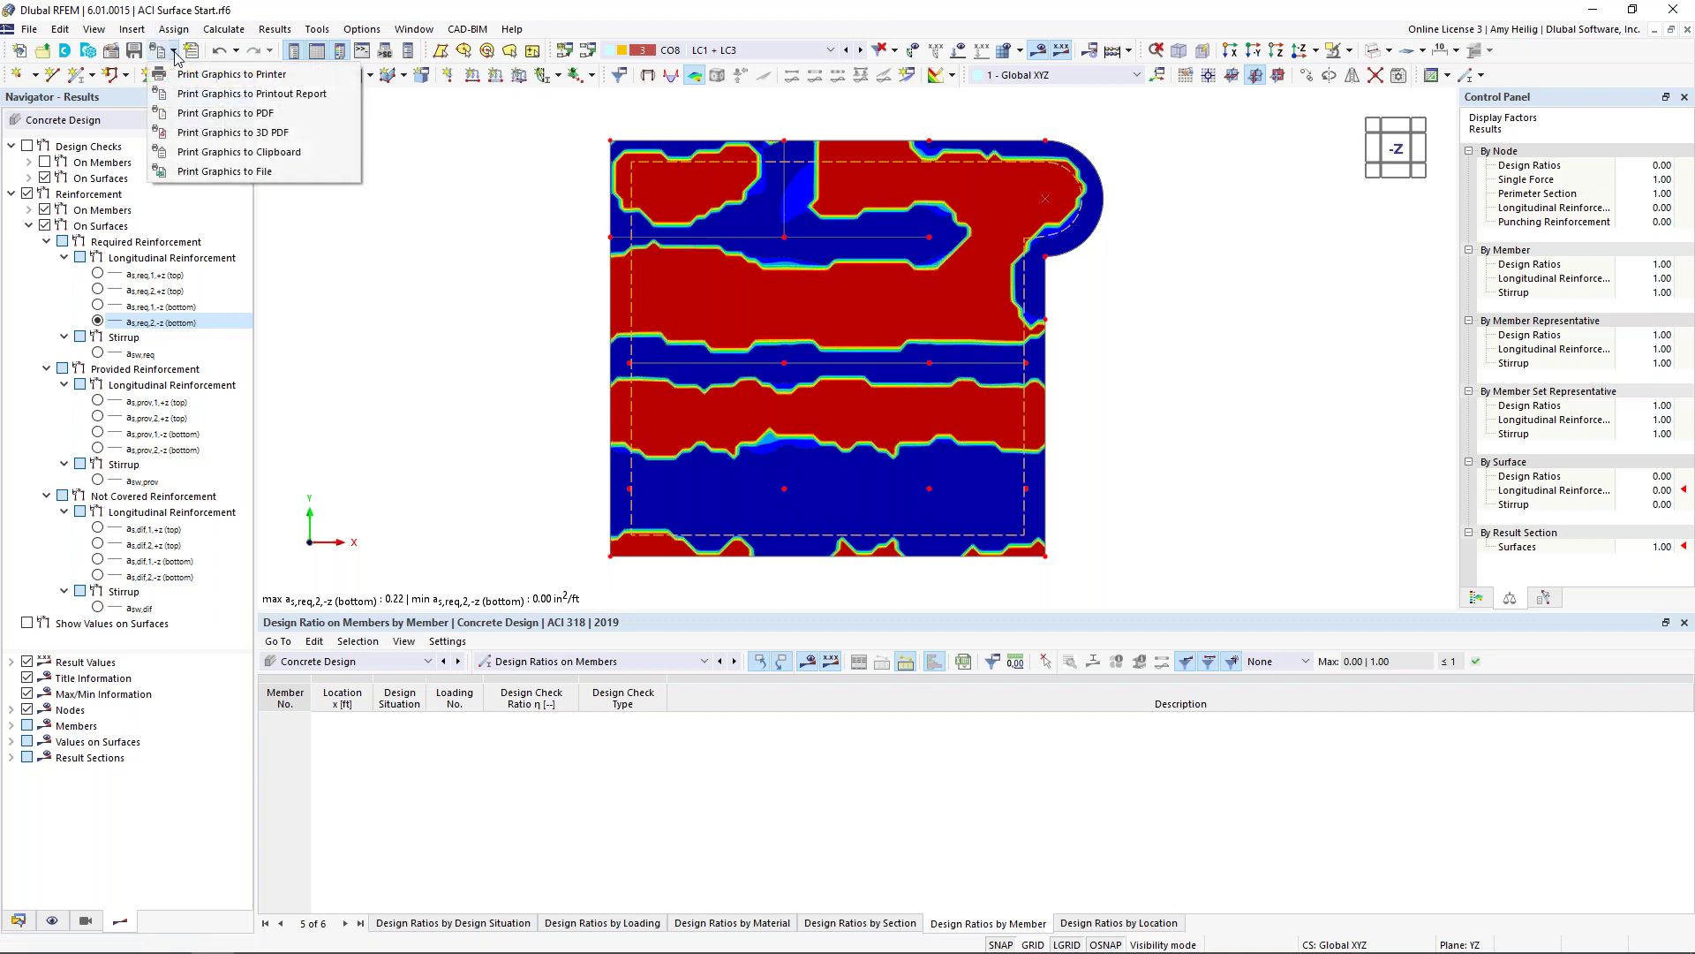
{"action": "left_click", "coordinate": [186, 96]}
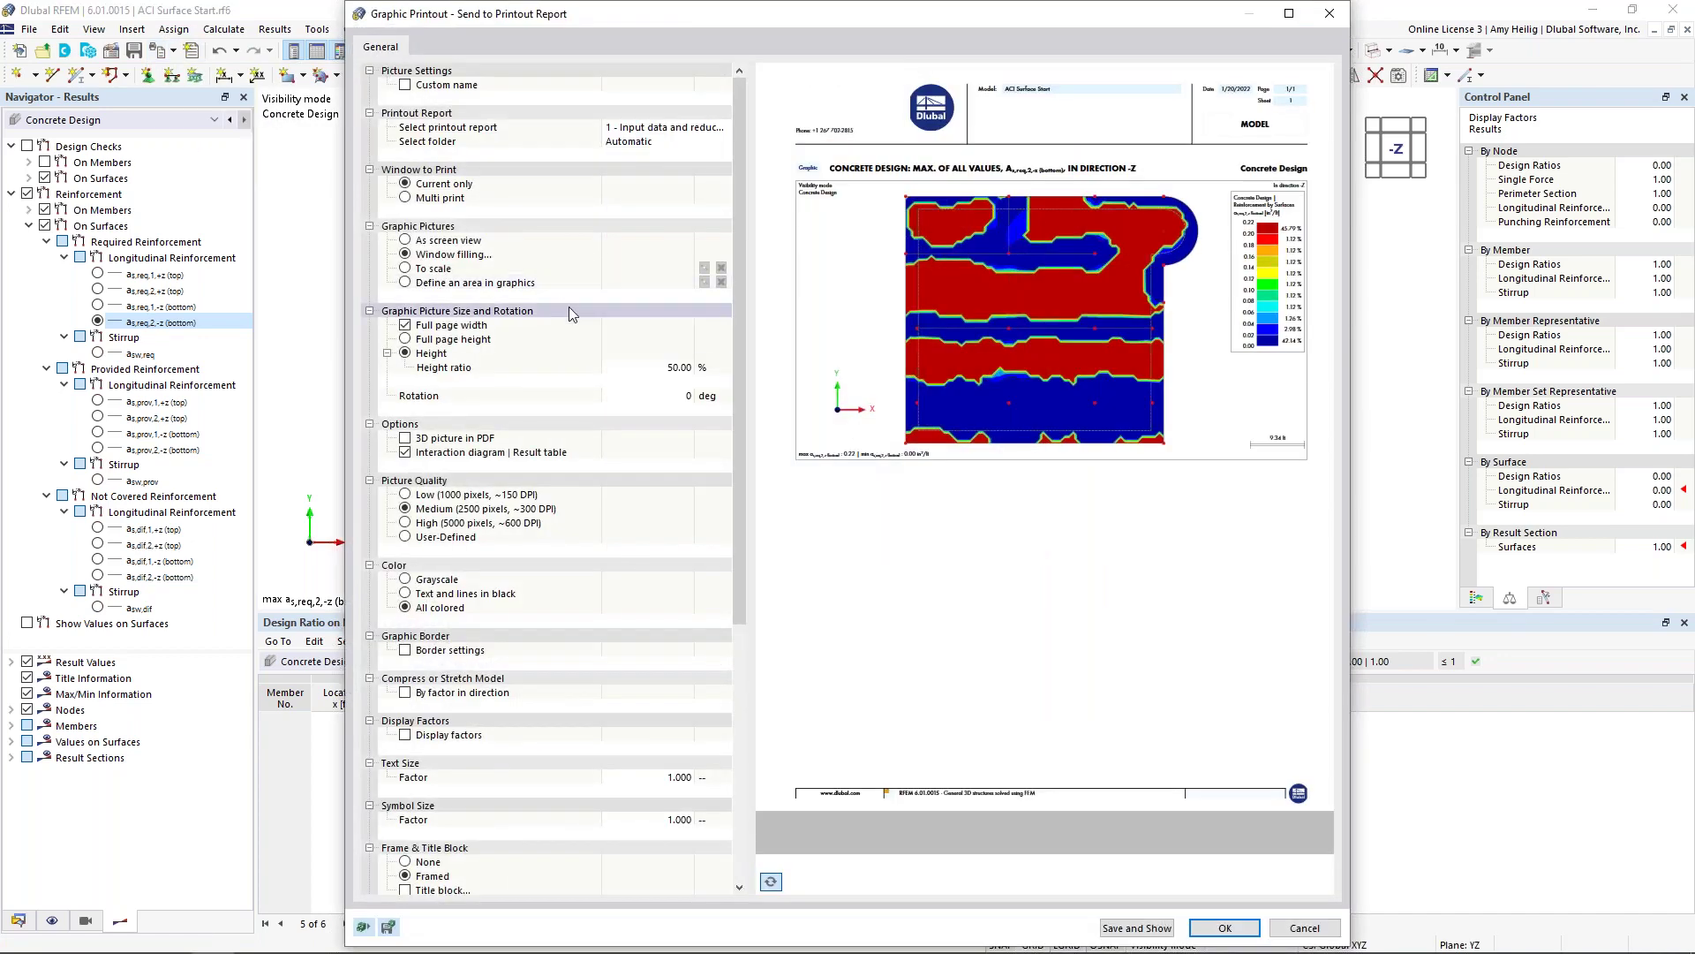
{"action": "left_click", "coordinate": [416, 344]}
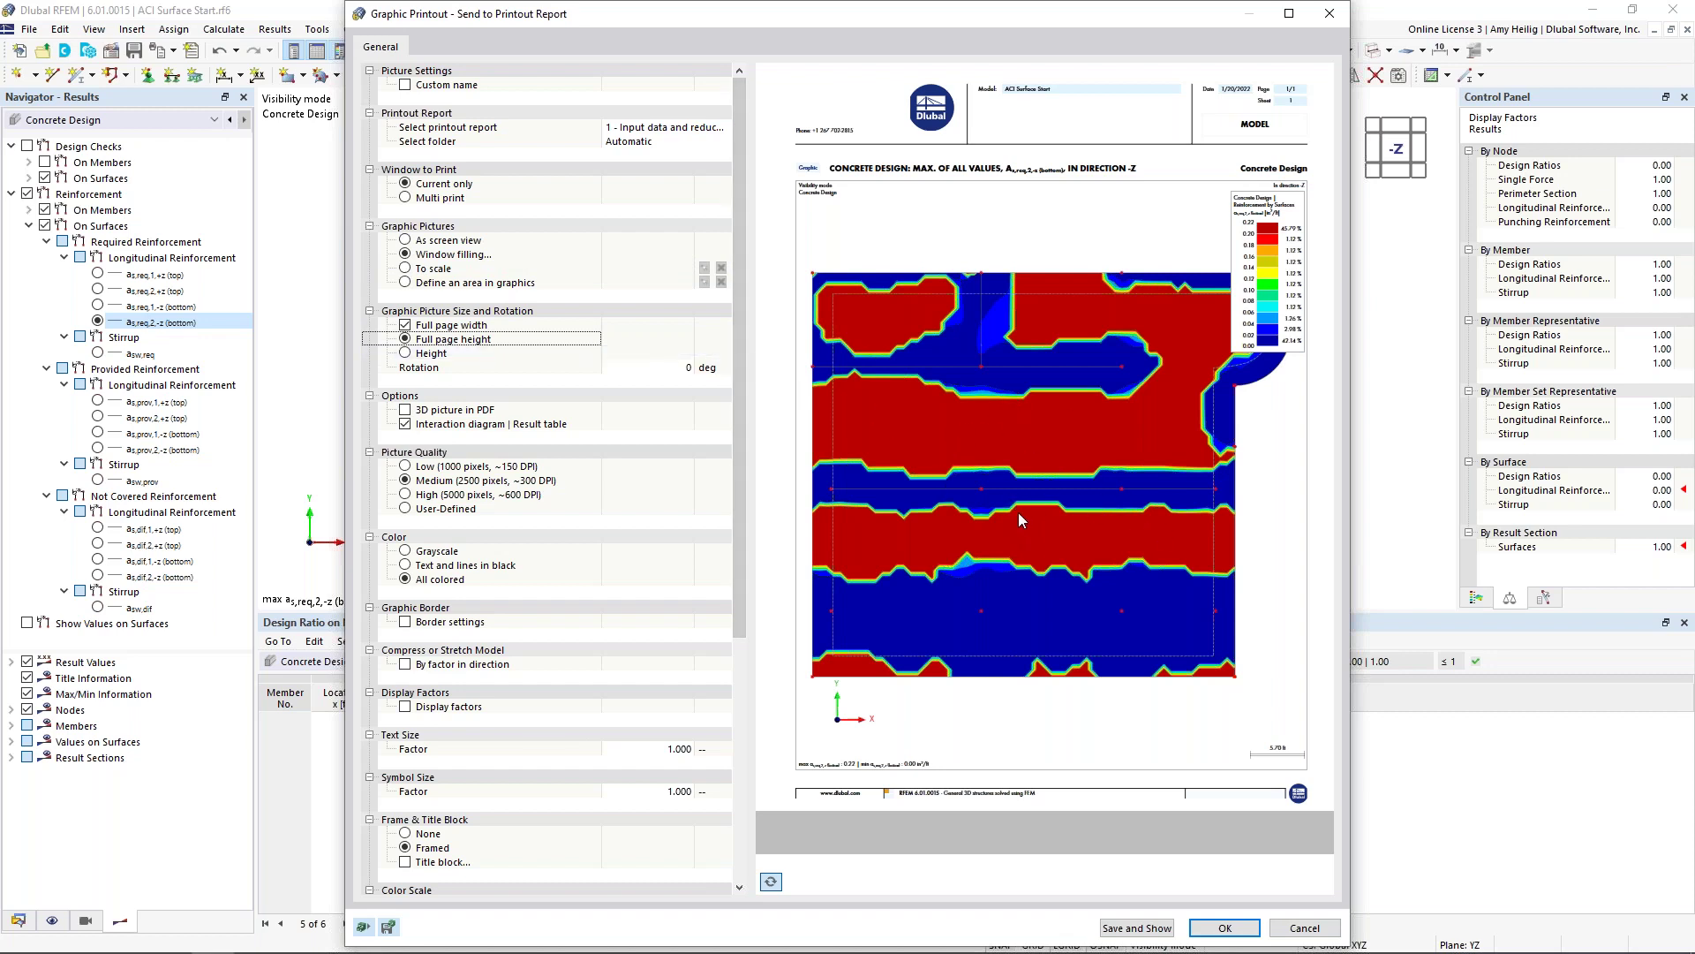
{"action": "left_click", "coordinate": [402, 198]}
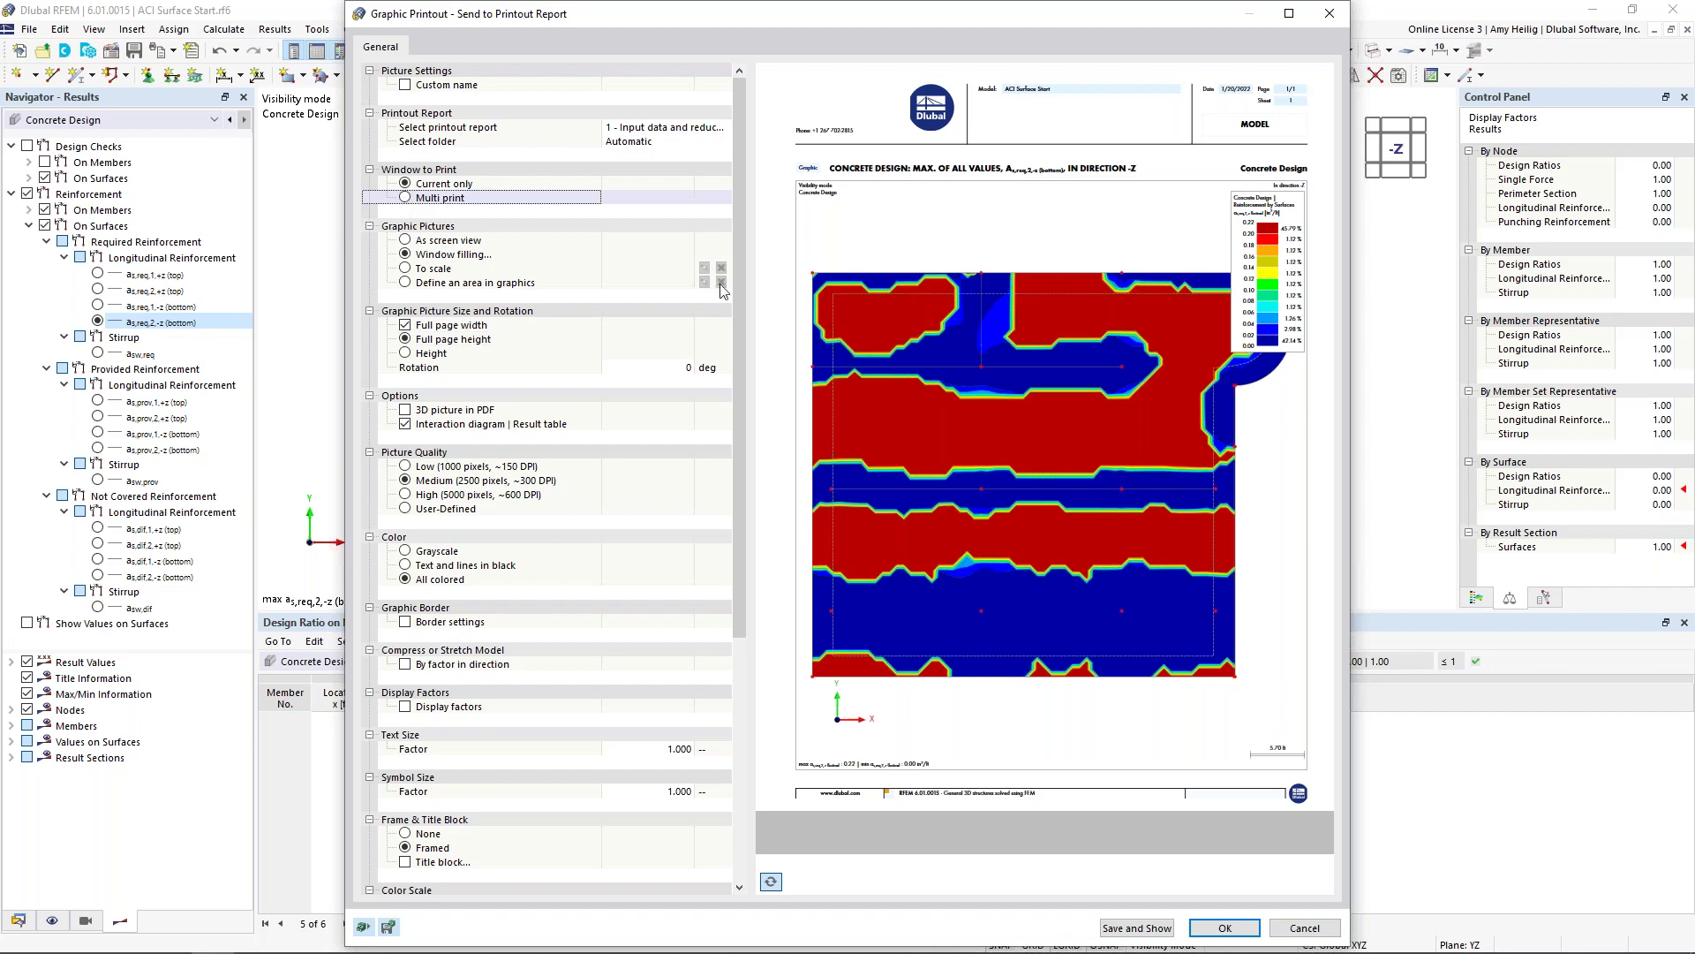
{"action": "left_click", "coordinate": [434, 201]}
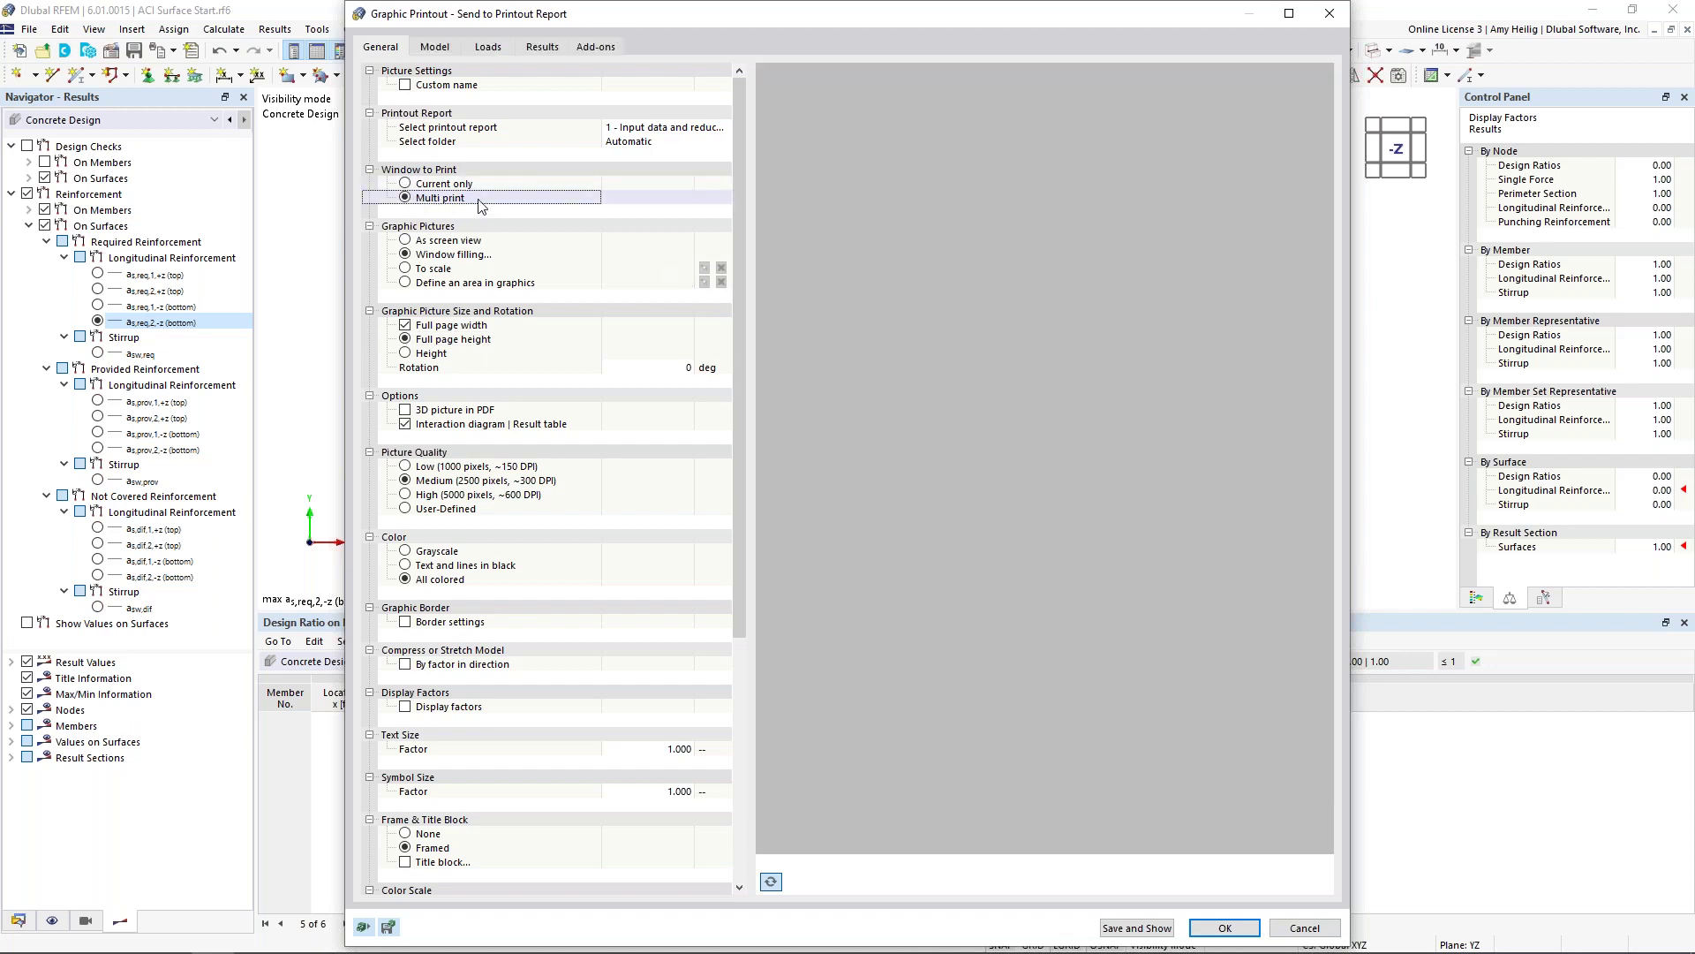
Step: Include the four required longitudinal reinforcement plots on surfaces (directions 1 and 2, top and bottom) and send them to the report
{"action": "left_click", "coordinate": [600, 49]}
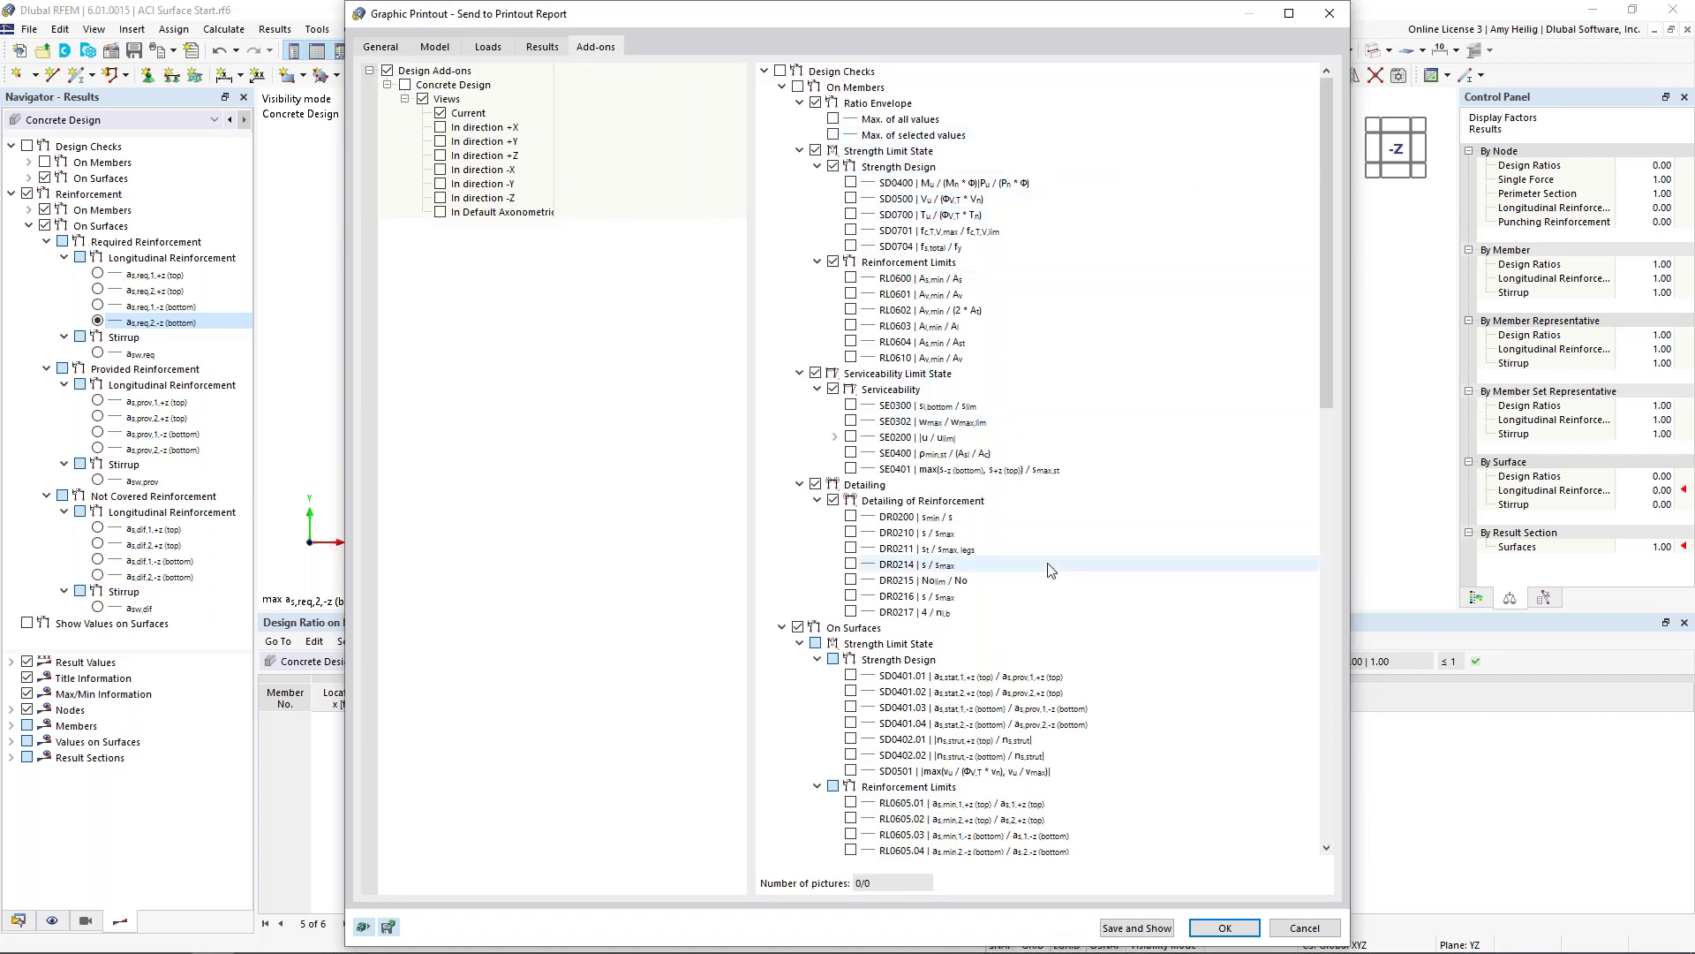
{"action": "left_click", "coordinate": [782, 88]}
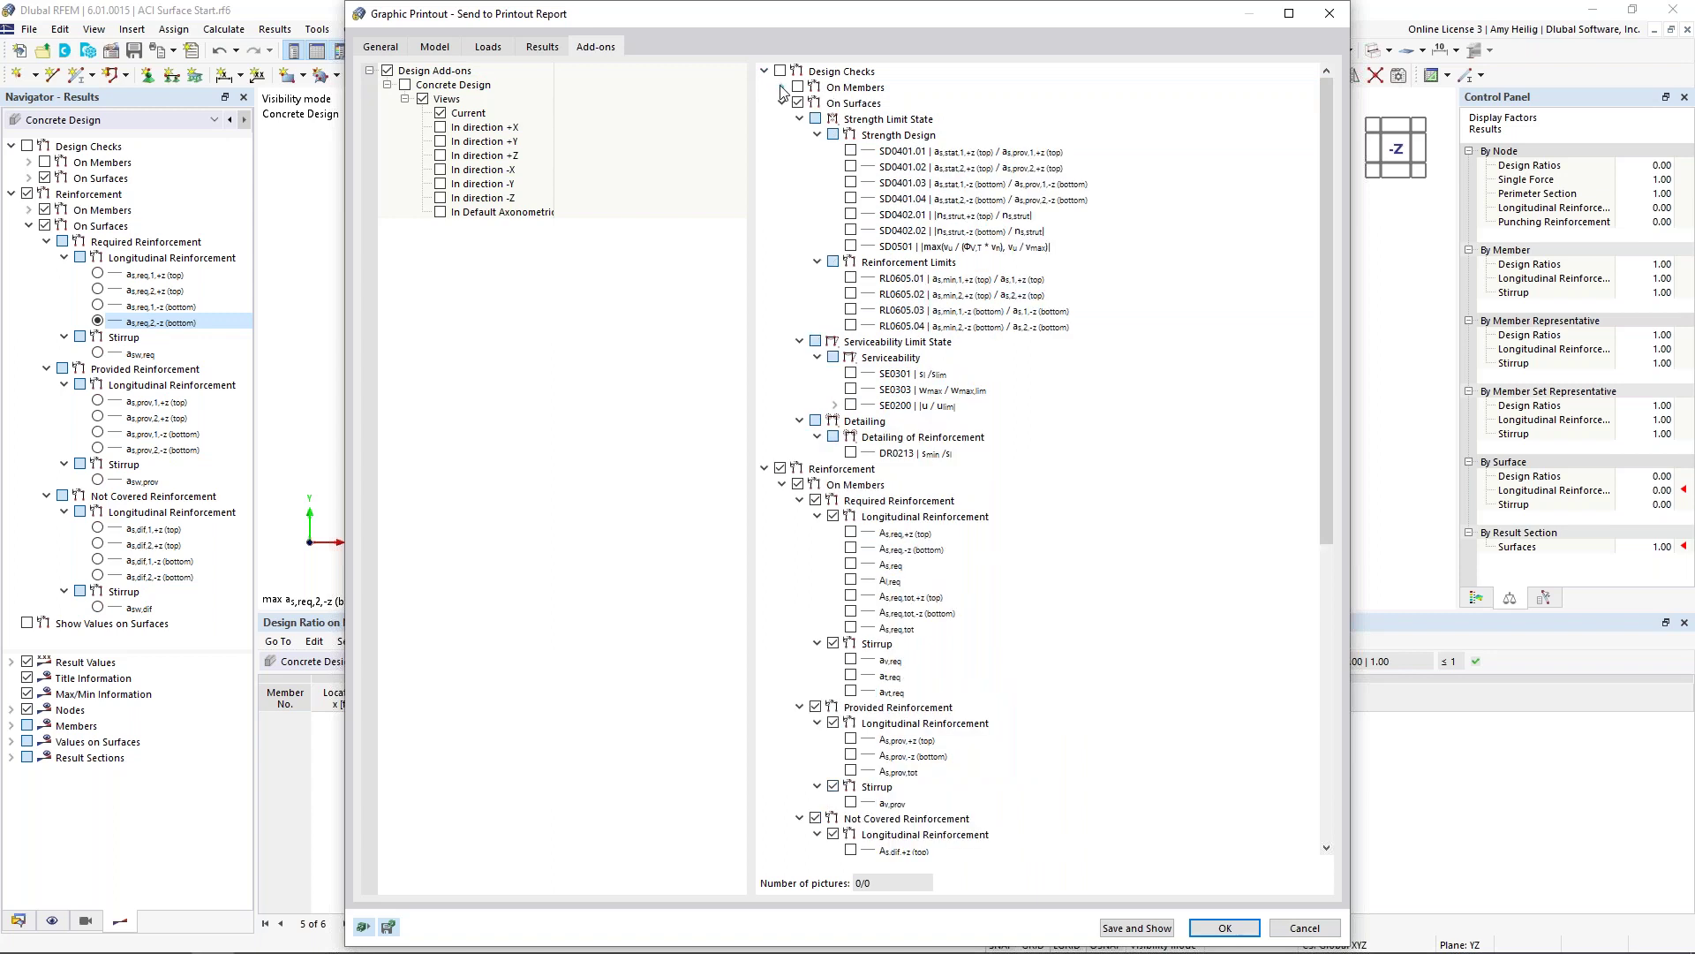
{"action": "left_click", "coordinate": [782, 103]}
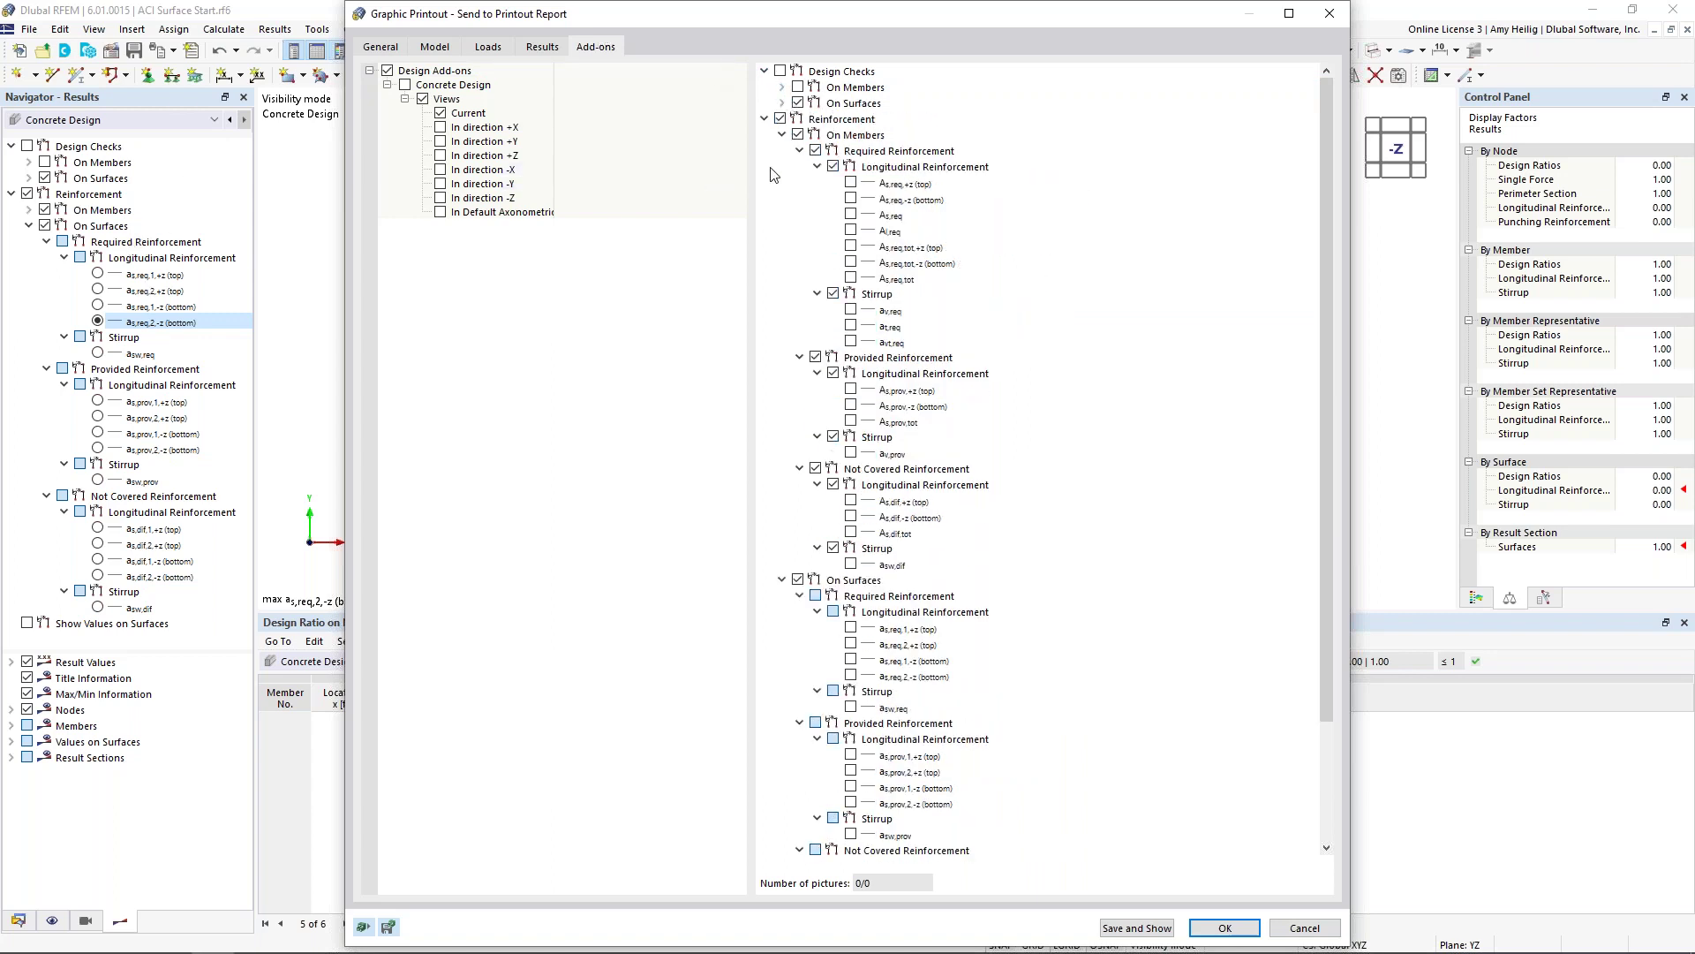
{"action": "left_click", "coordinate": [781, 135]}
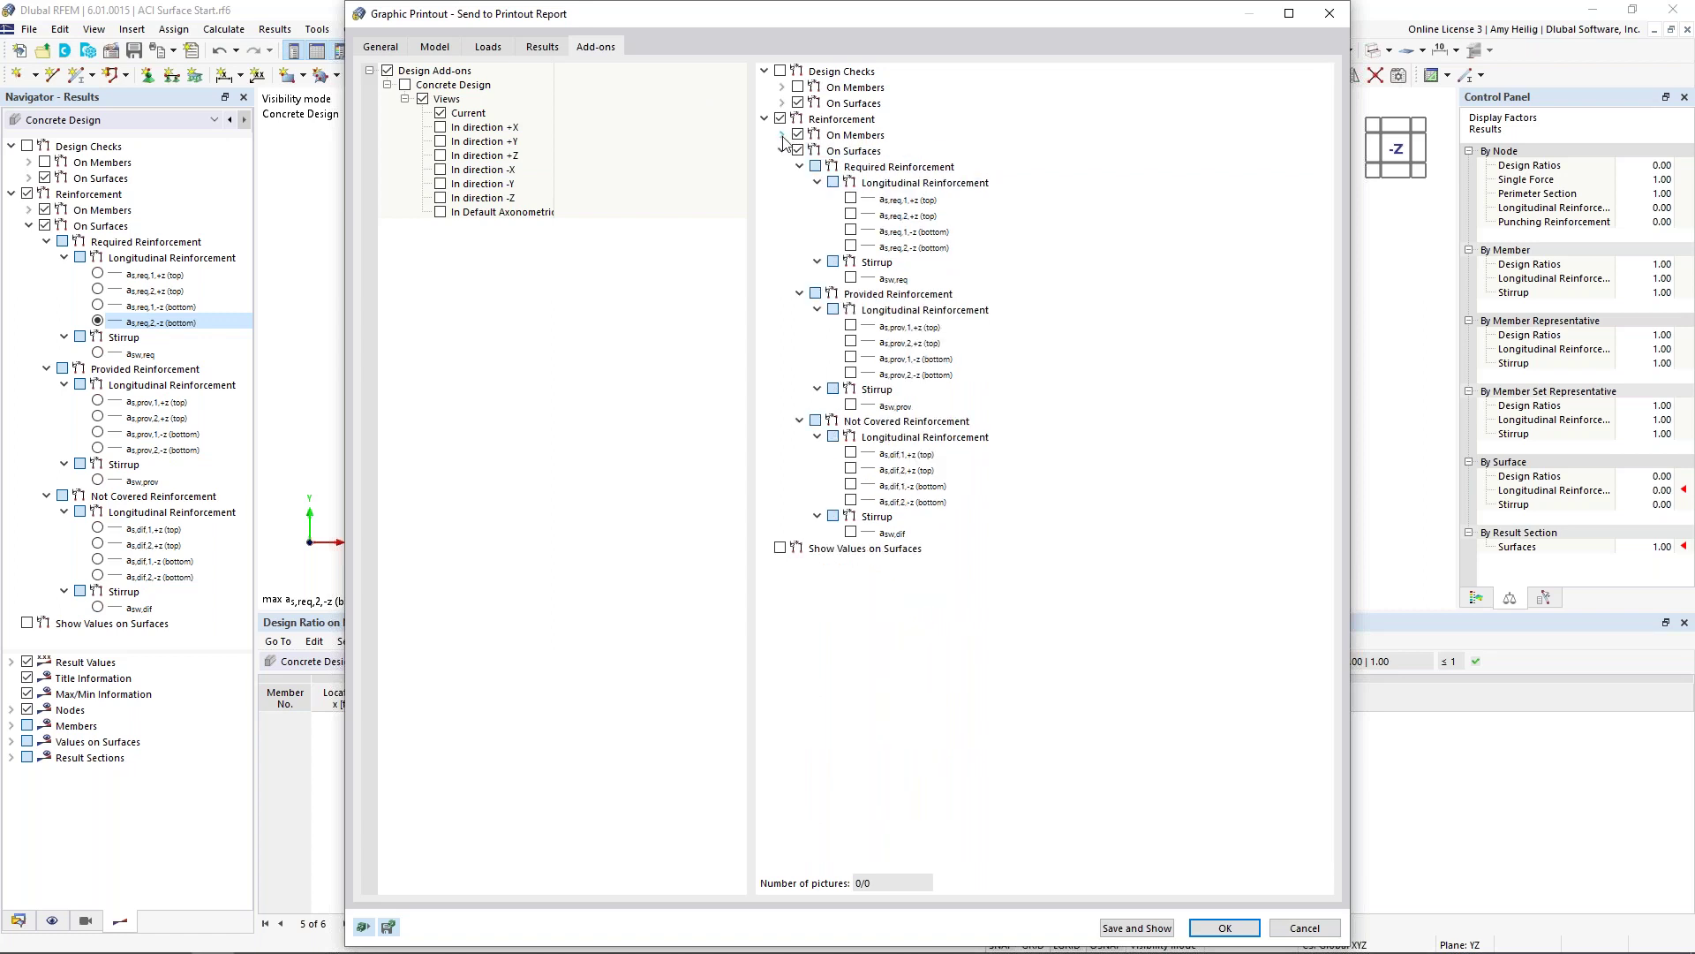
{"action": "left_click", "coordinate": [851, 198]}
{"action": "left_click", "coordinate": [851, 213]}
{"action": "left_click", "coordinate": [850, 229]}
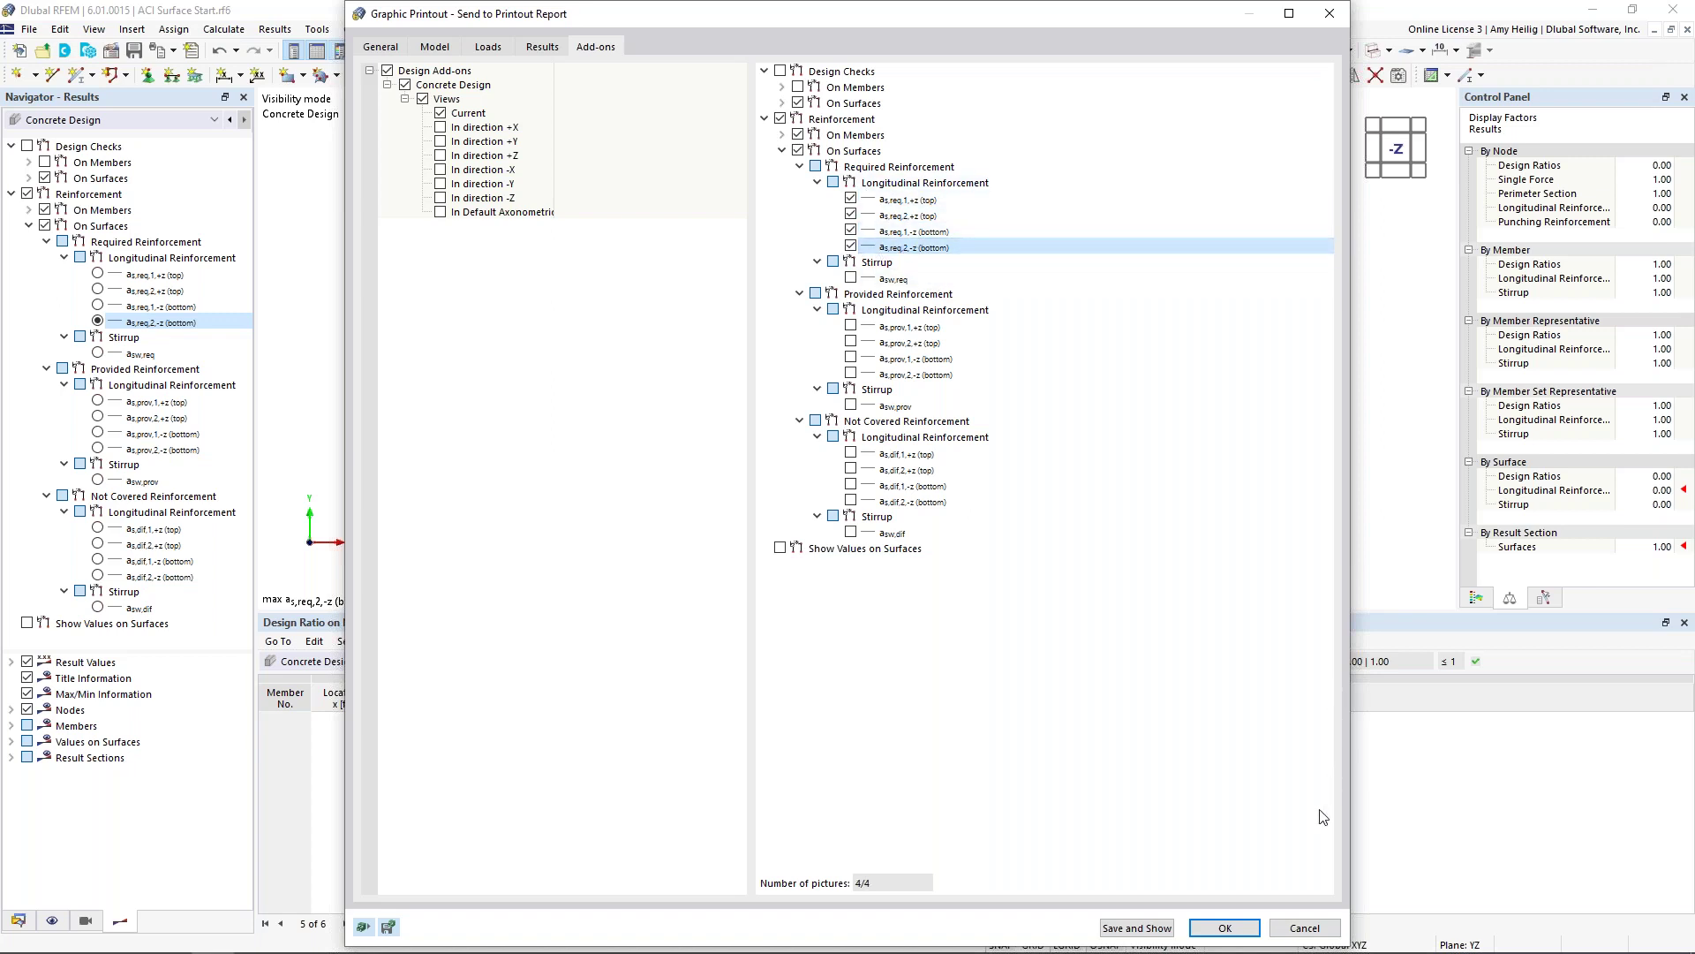
{"action": "left_click", "coordinate": [1224, 928]}
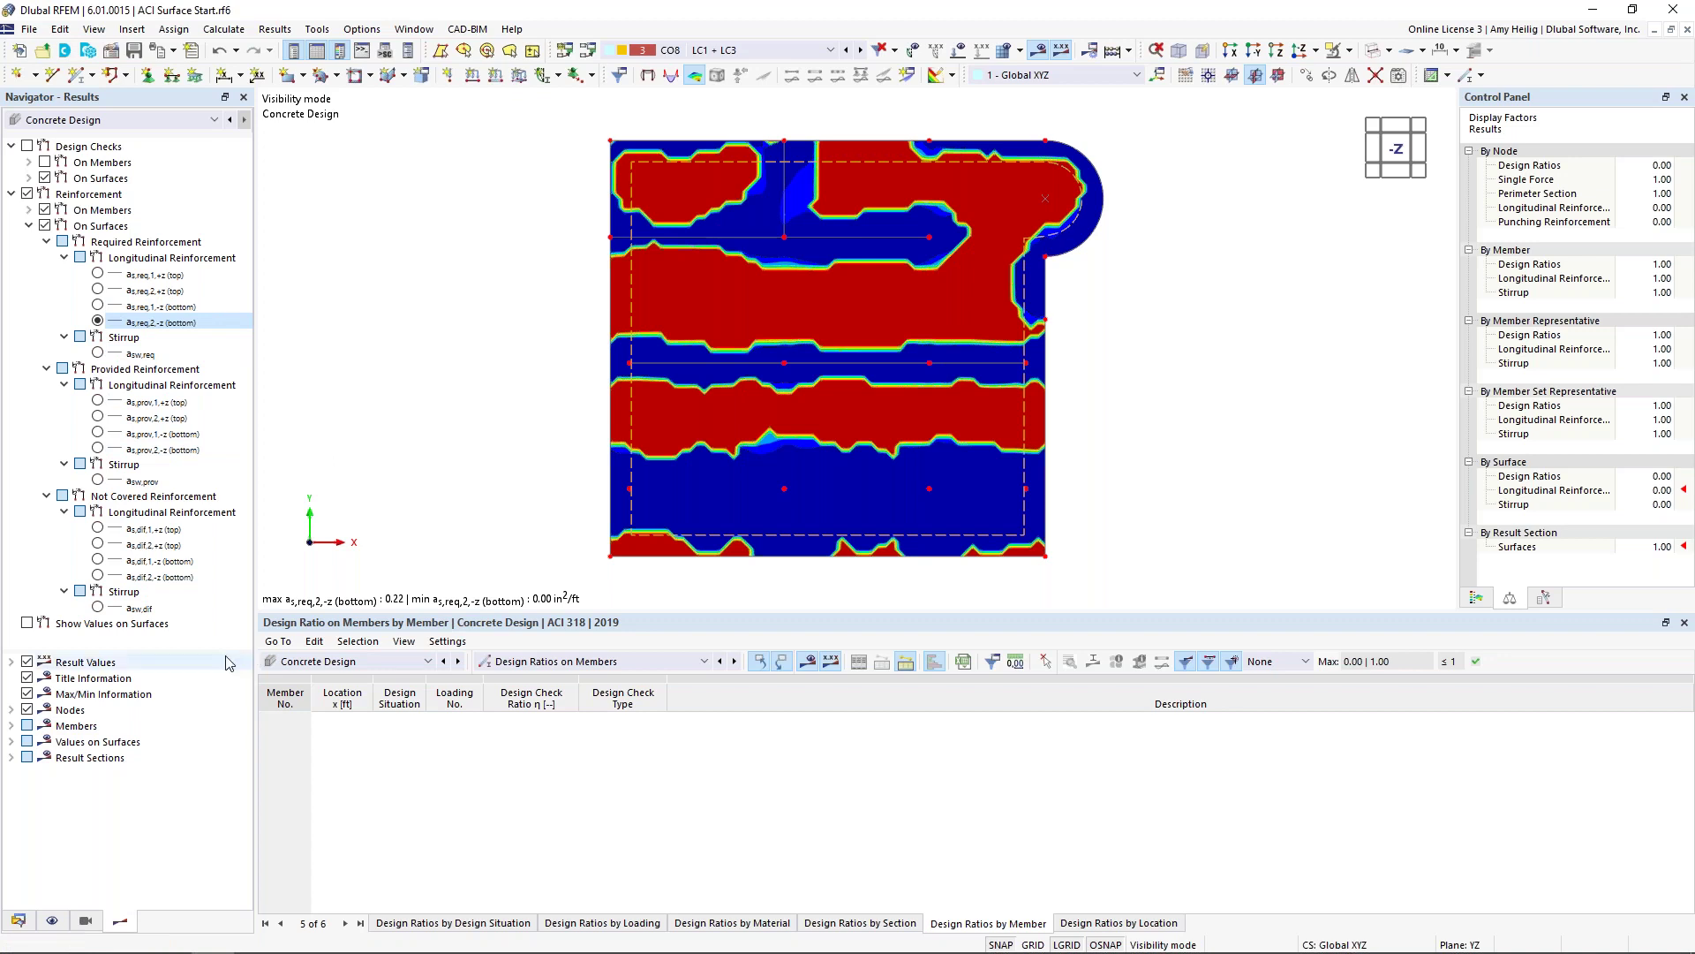
Step: Open the new printout report from the model's data tree
{"action": "left_click", "coordinate": [18, 921]}
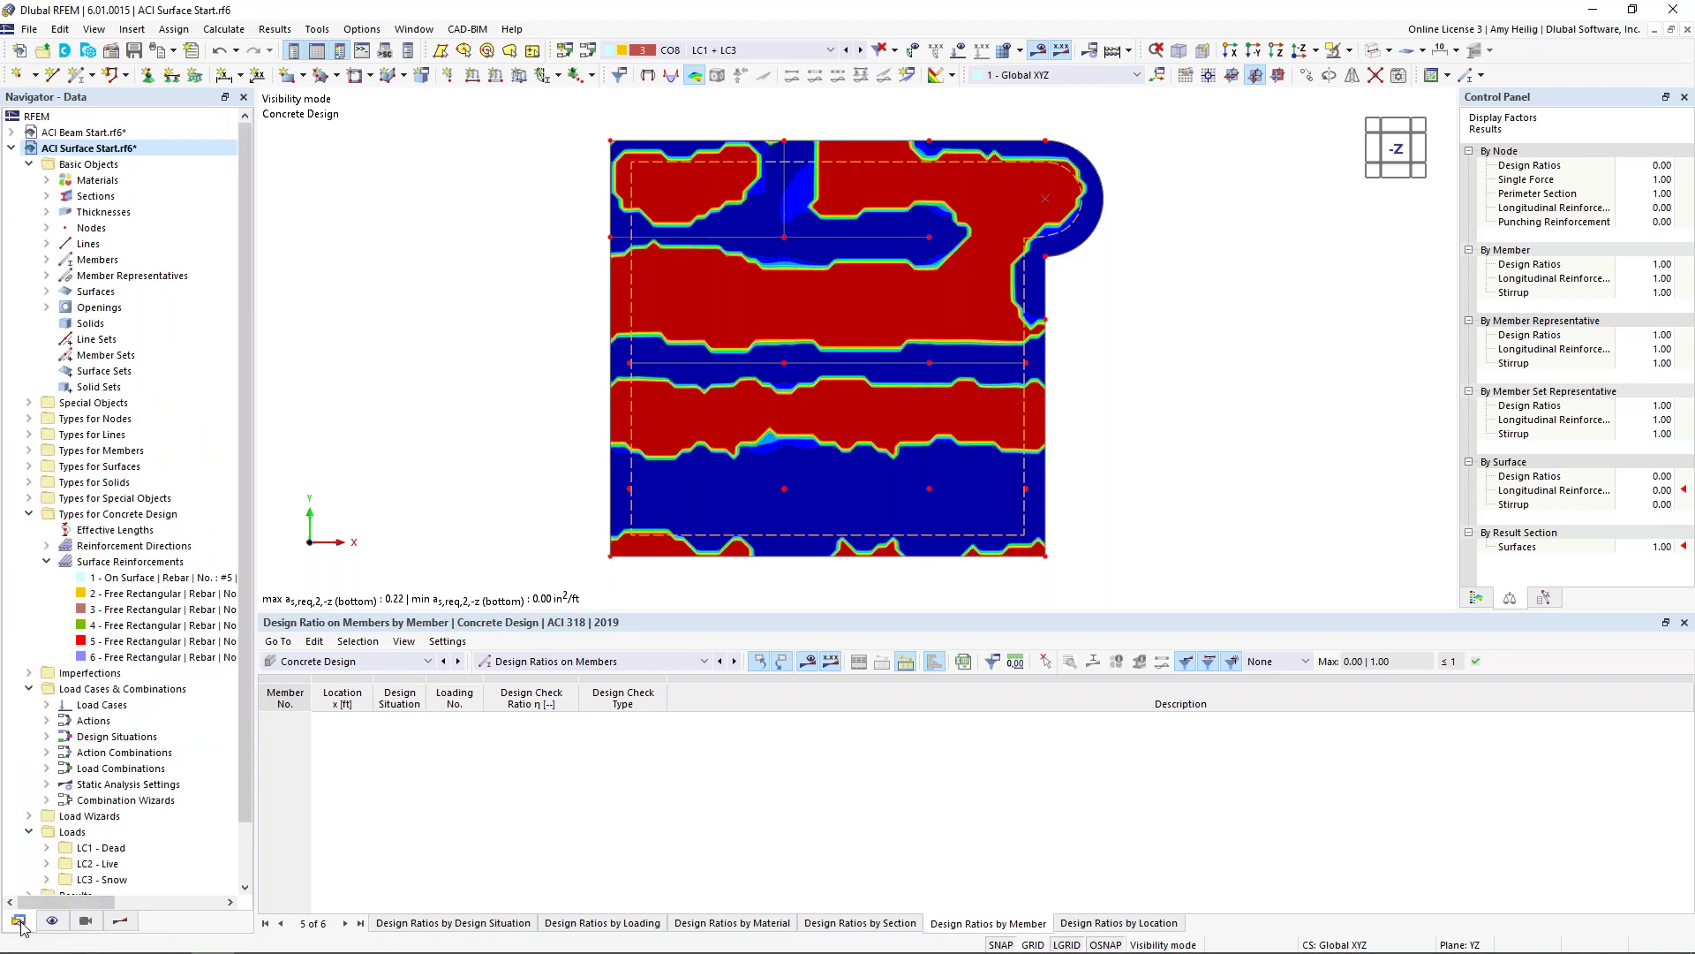
{"action": "scroll", "coordinate": [88, 764], "scroll_direction": "down", "scroll_amount": 2}
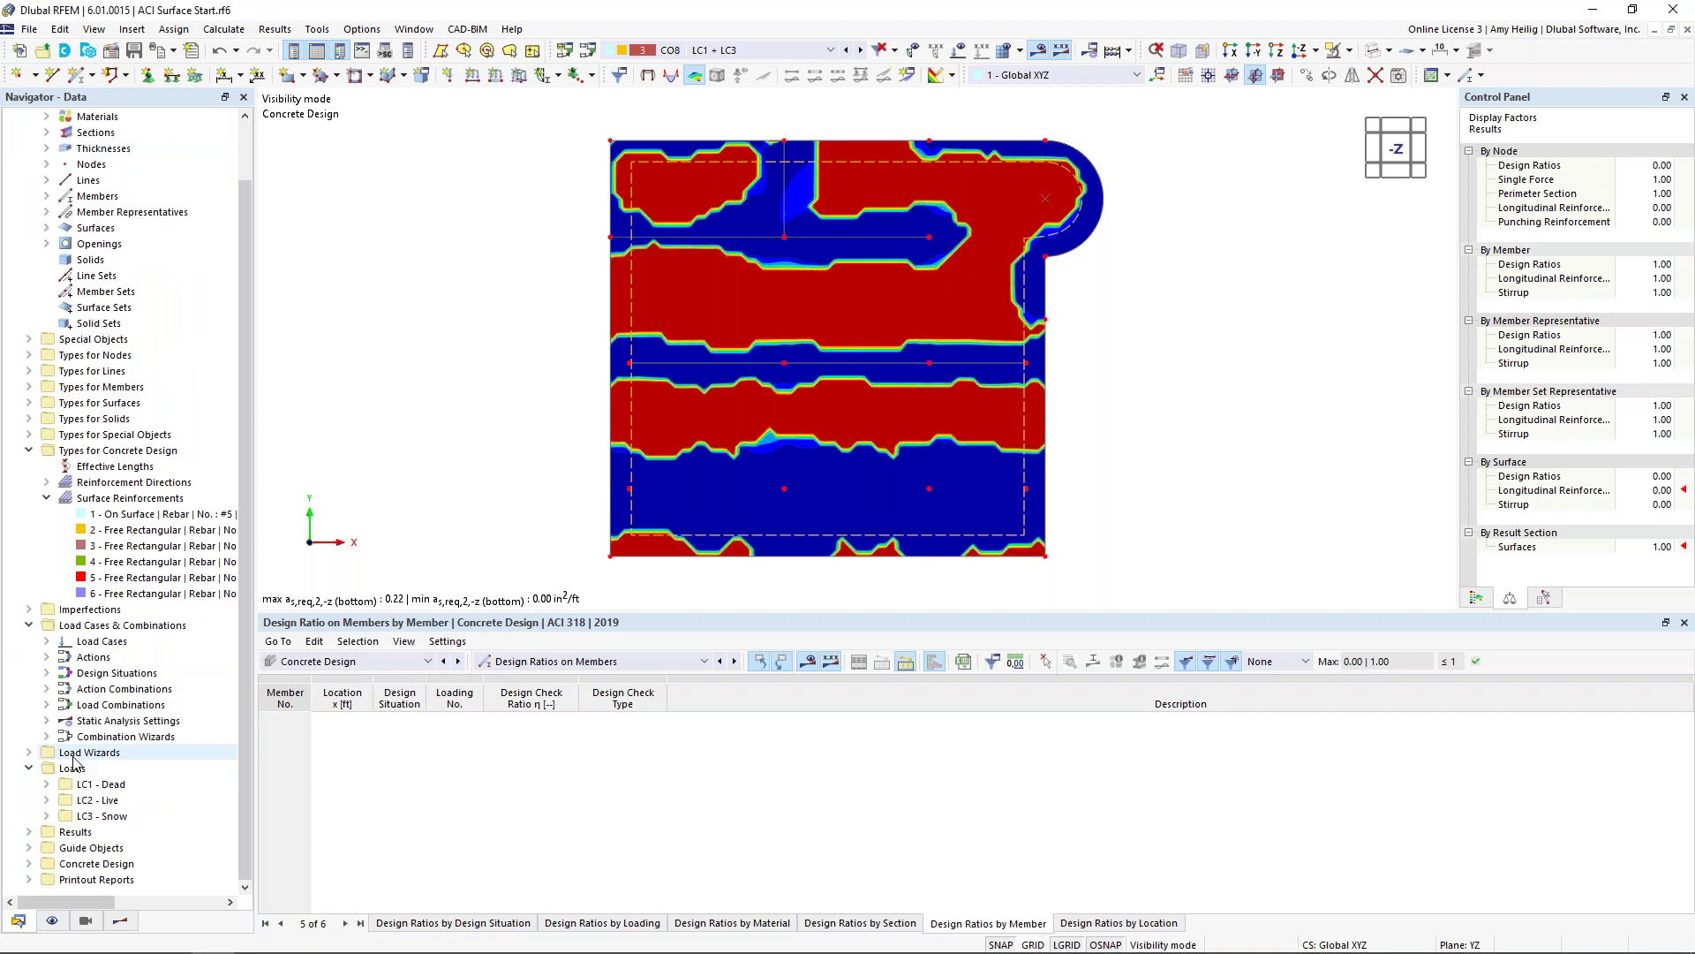
{"action": "left_click", "coordinate": [29, 880]}
{"action": "left_click", "coordinate": [113, 881]}
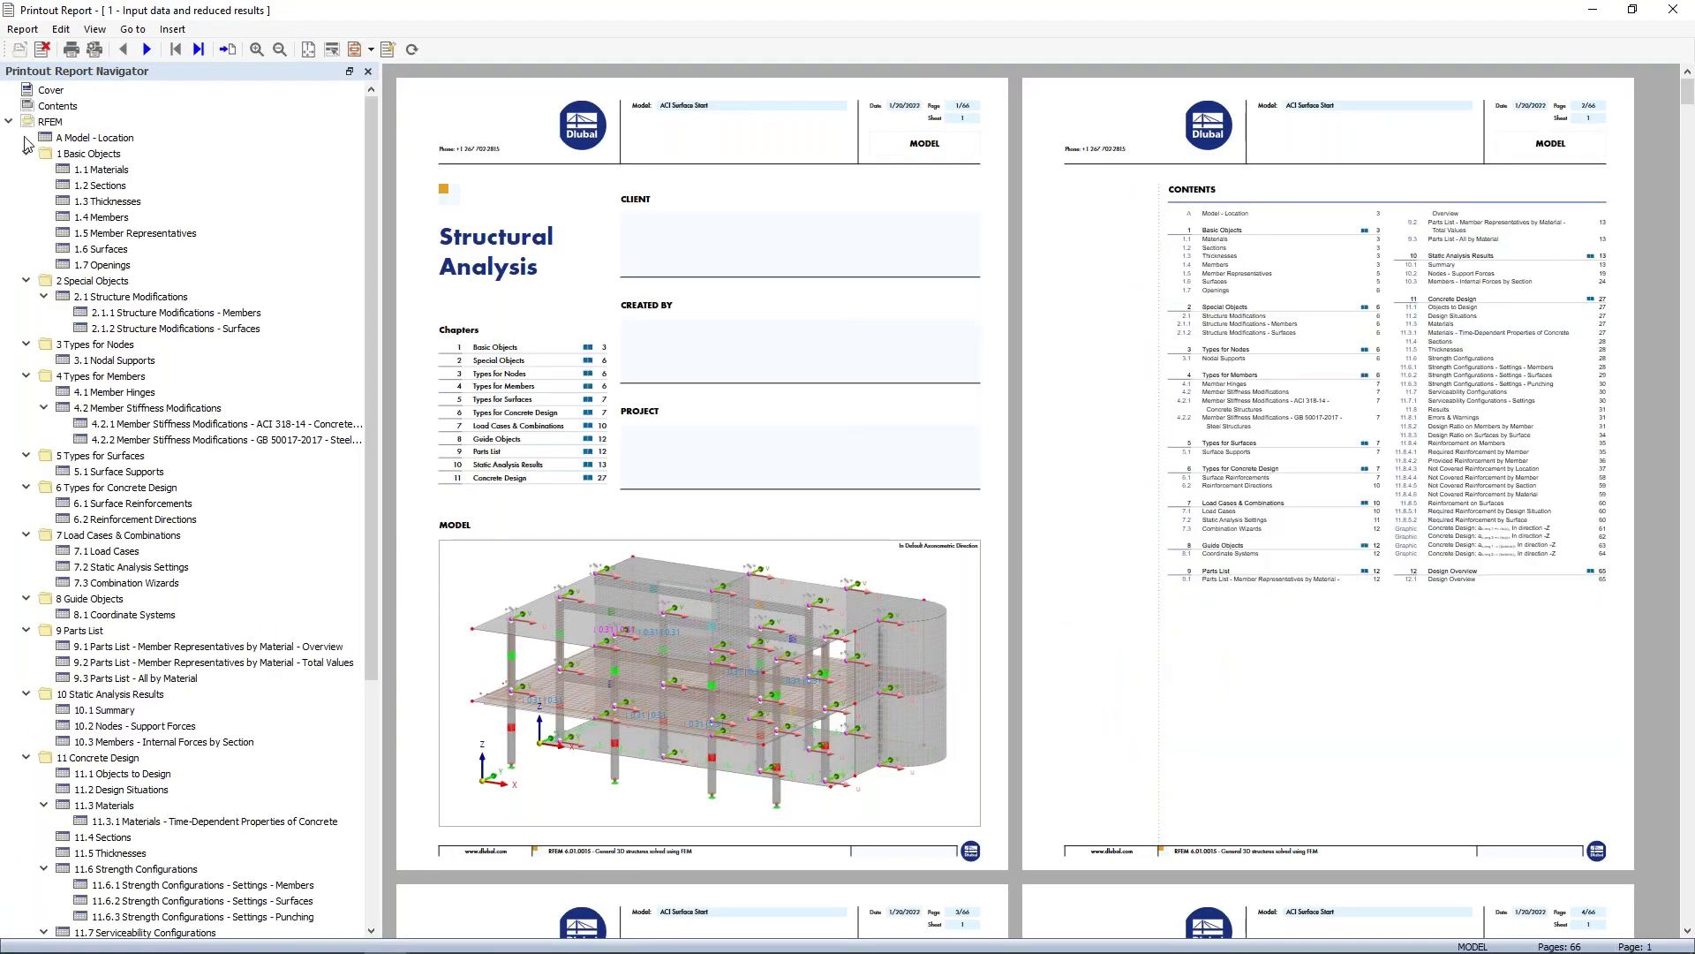
Step: Collapse report chapters 1 Basic Objects to 10 Static Analysis Results, keeping 11 Concrete Design expanded
{"action": "left_click", "coordinate": [25, 154]}
{"action": "left_click", "coordinate": [26, 169]}
{"action": "left_click", "coordinate": [26, 186]}
{"action": "left_click", "coordinate": [26, 202]}
{"action": "left_click", "coordinate": [26, 217]}
{"action": "left_click", "coordinate": [25, 233]}
{"action": "left_click", "coordinate": [25, 249]}
{"action": "left_click", "coordinate": [26, 265]}
{"action": "left_click", "coordinate": [25, 280]}
{"action": "left_click", "coordinate": [25, 297]}
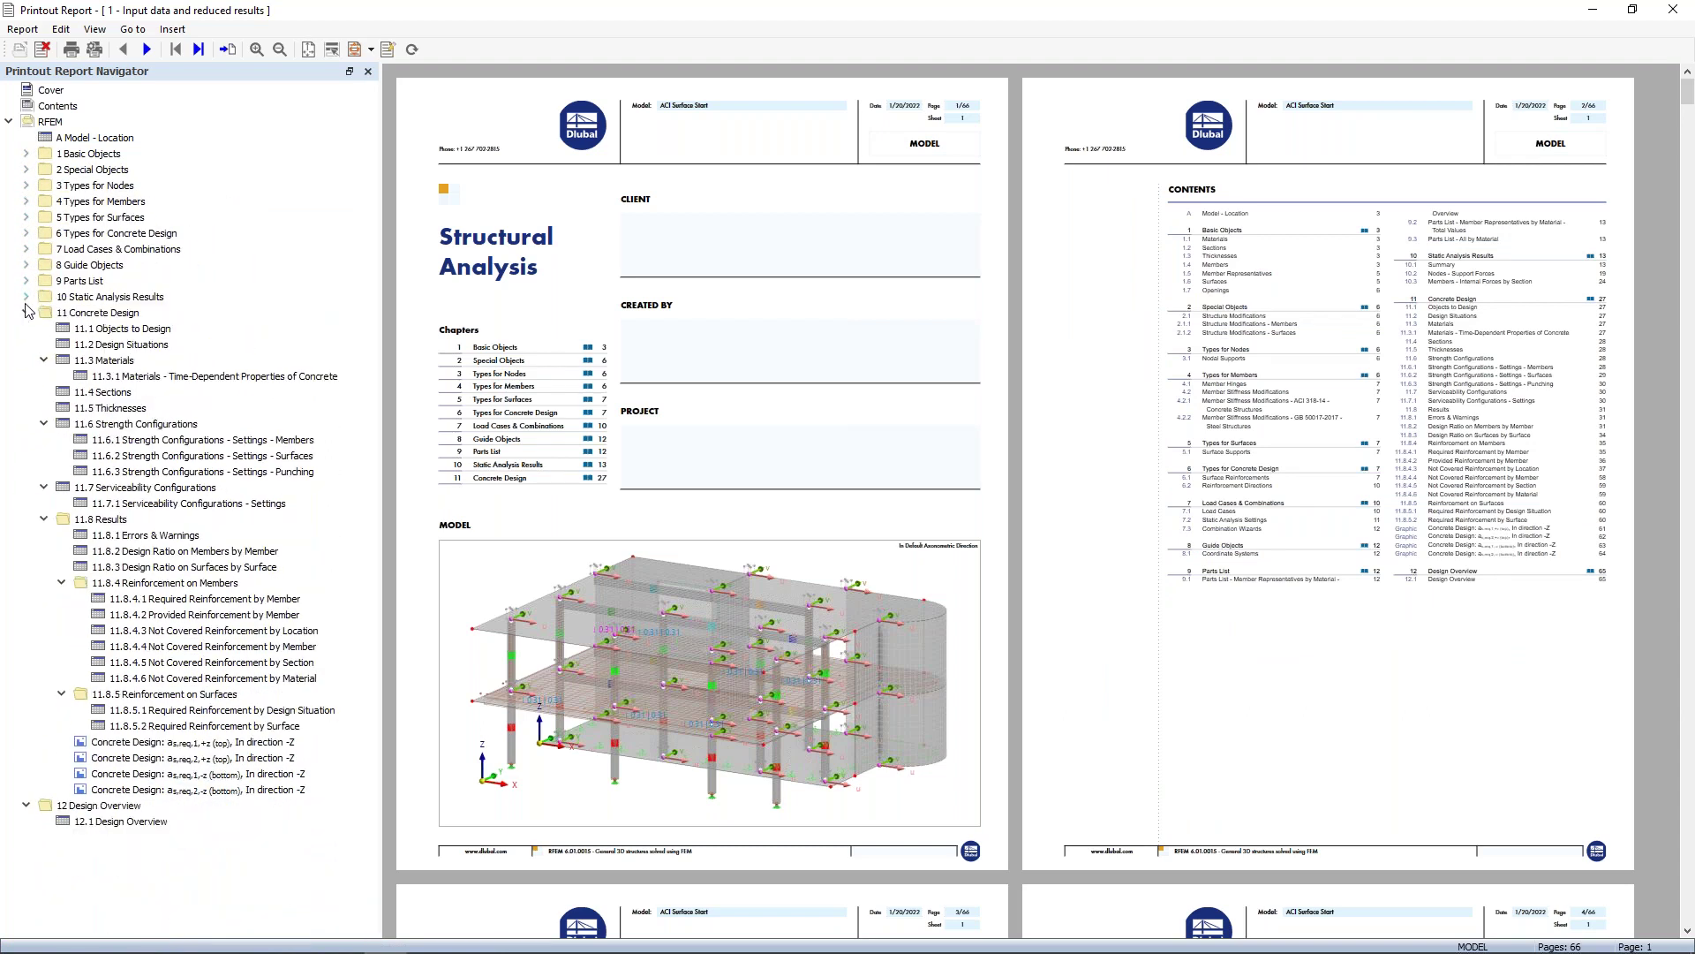
{"action": "left_click", "coordinate": [25, 312]}
{"action": "left_click", "coordinate": [26, 313]}
Step: Examine the report's opening pages at a larger zoom and go to the concrete design graphic for direction 1 top reinforcement
{"action": "scroll", "coordinate": [913, 417], "scroll_direction": "down", "scroll_amount": 1}
{"action": "scroll", "coordinate": [742, 378], "scroll_direction": "up", "scroll_amount": 1, "text": "ctrl"}
{"action": "scroll", "coordinate": [741, 375], "scroll_direction": "down", "scroll_amount": 10}
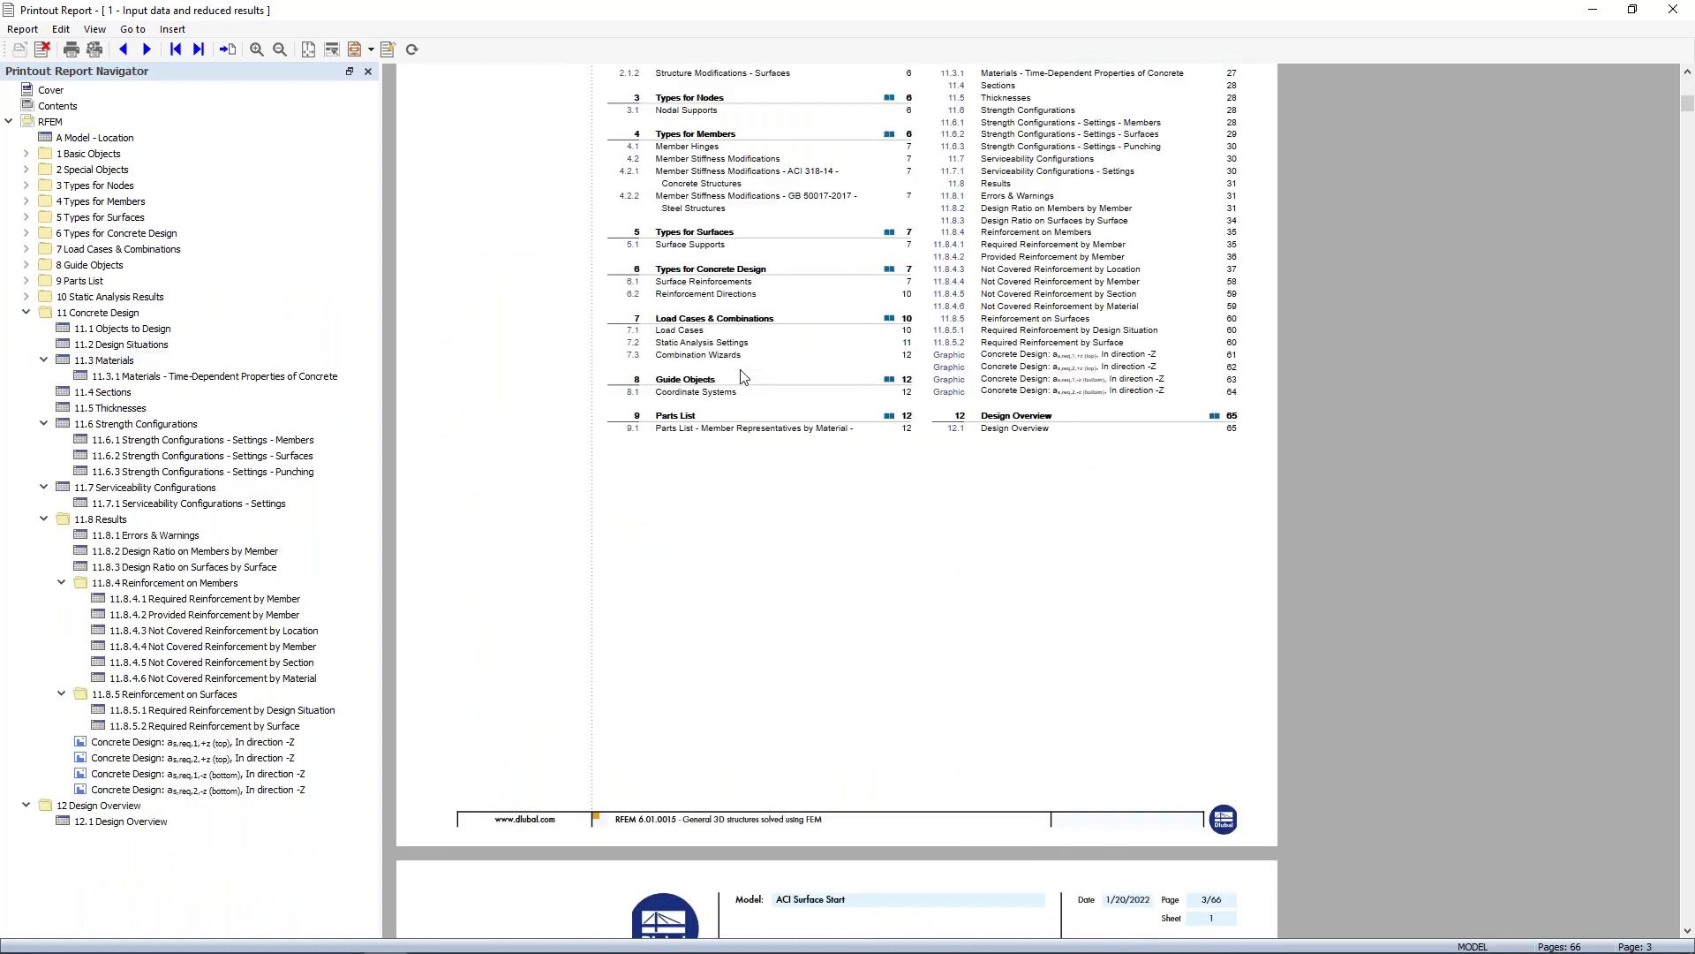
{"action": "scroll", "coordinate": [742, 376], "scroll_direction": "down", "scroll_amount": 15}
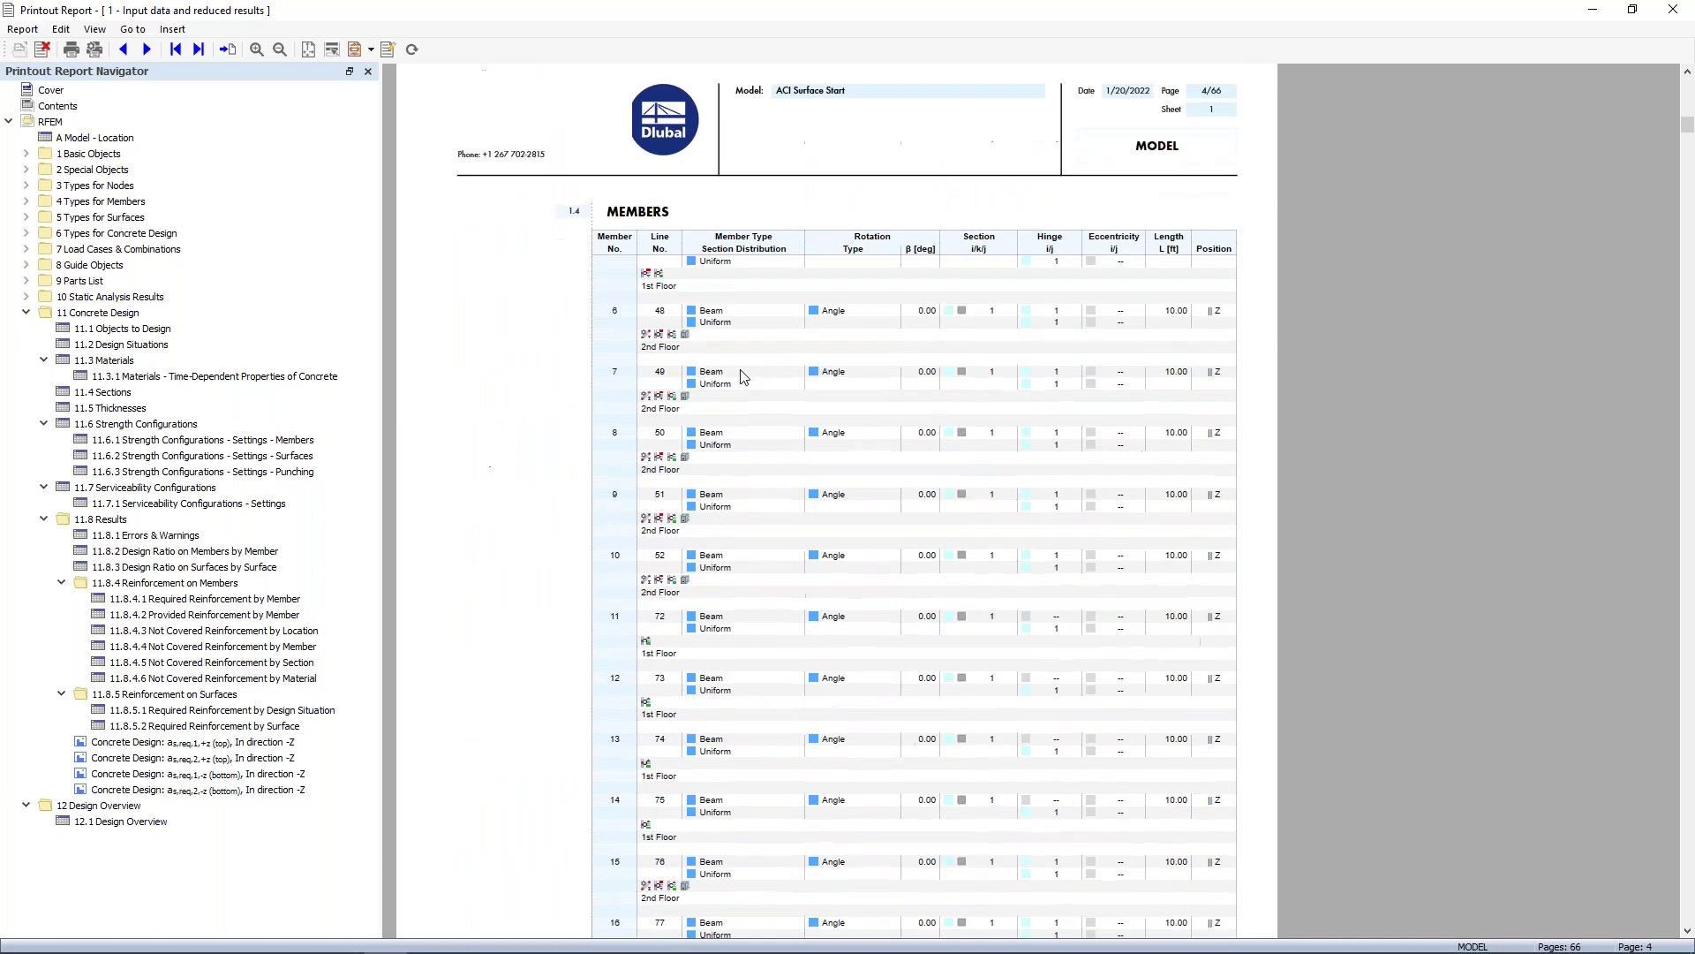
{"action": "scroll", "coordinate": [742, 378], "scroll_direction": "down", "scroll_amount": 15}
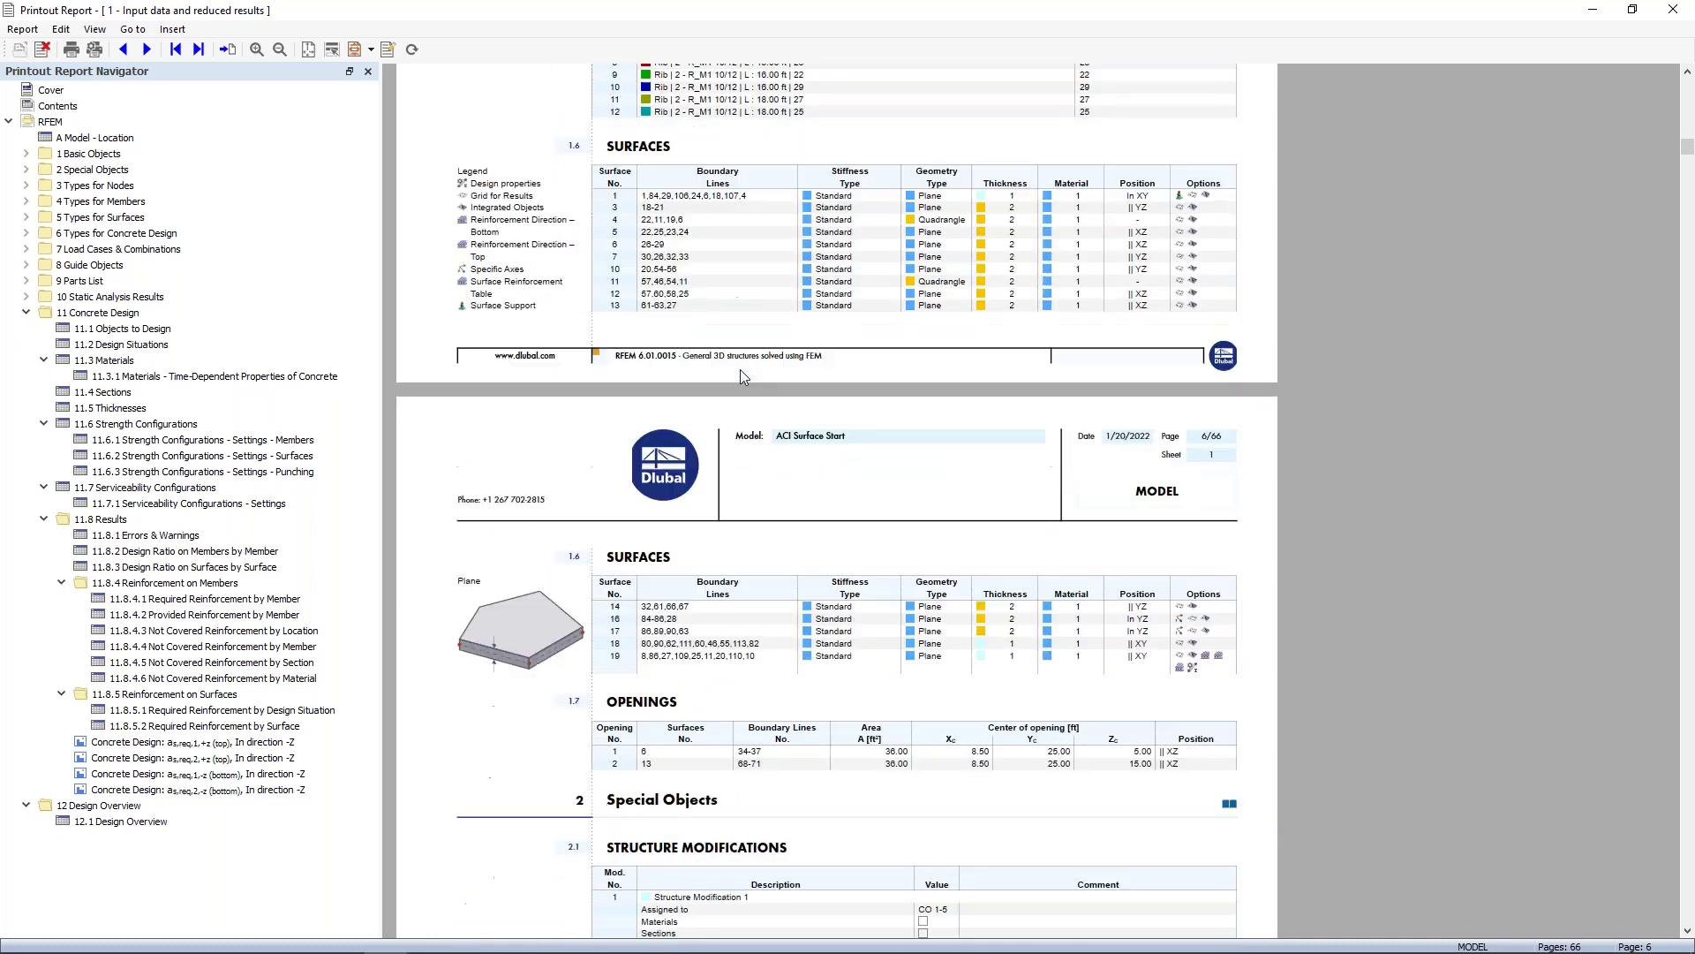
{"action": "left_click", "coordinate": [277, 744]}
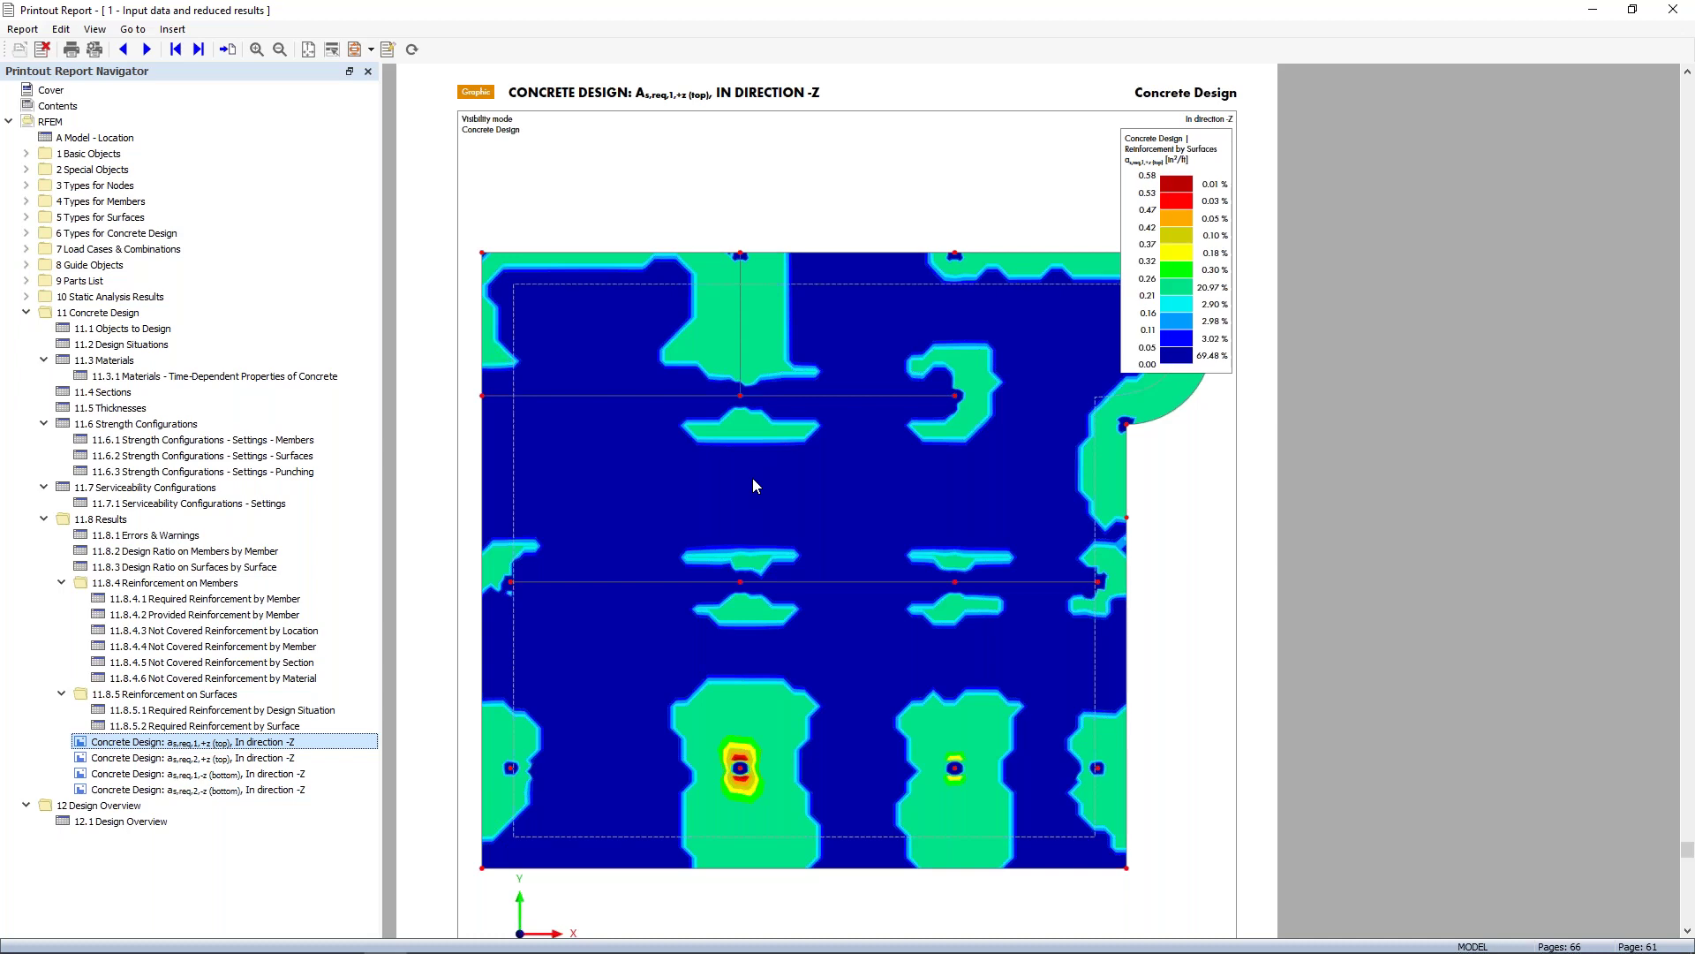
Step: Examine the four required reinforcement graphics for directions 1 and 2, top and bottom, on the report pages
{"action": "scroll", "coordinate": [752, 478], "scroll_direction": "down", "scroll_amount": 2, "text": "ctrl"}
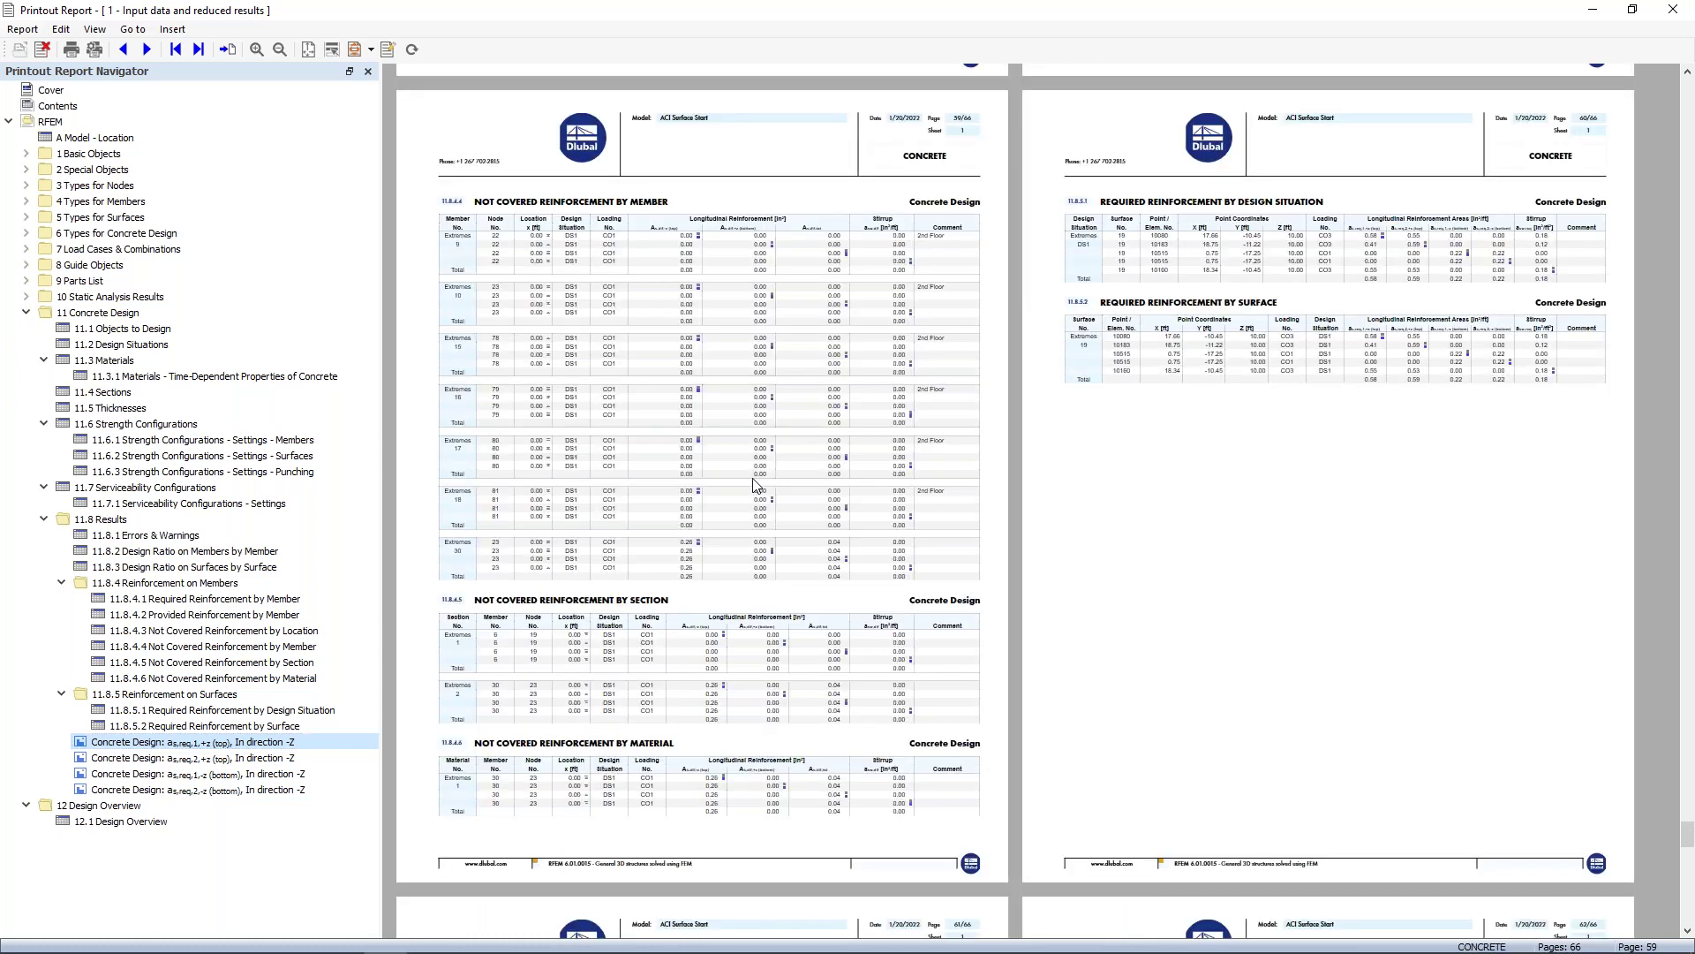
{"action": "scroll", "coordinate": [753, 484], "scroll_direction": "down", "scroll_amount": 20}
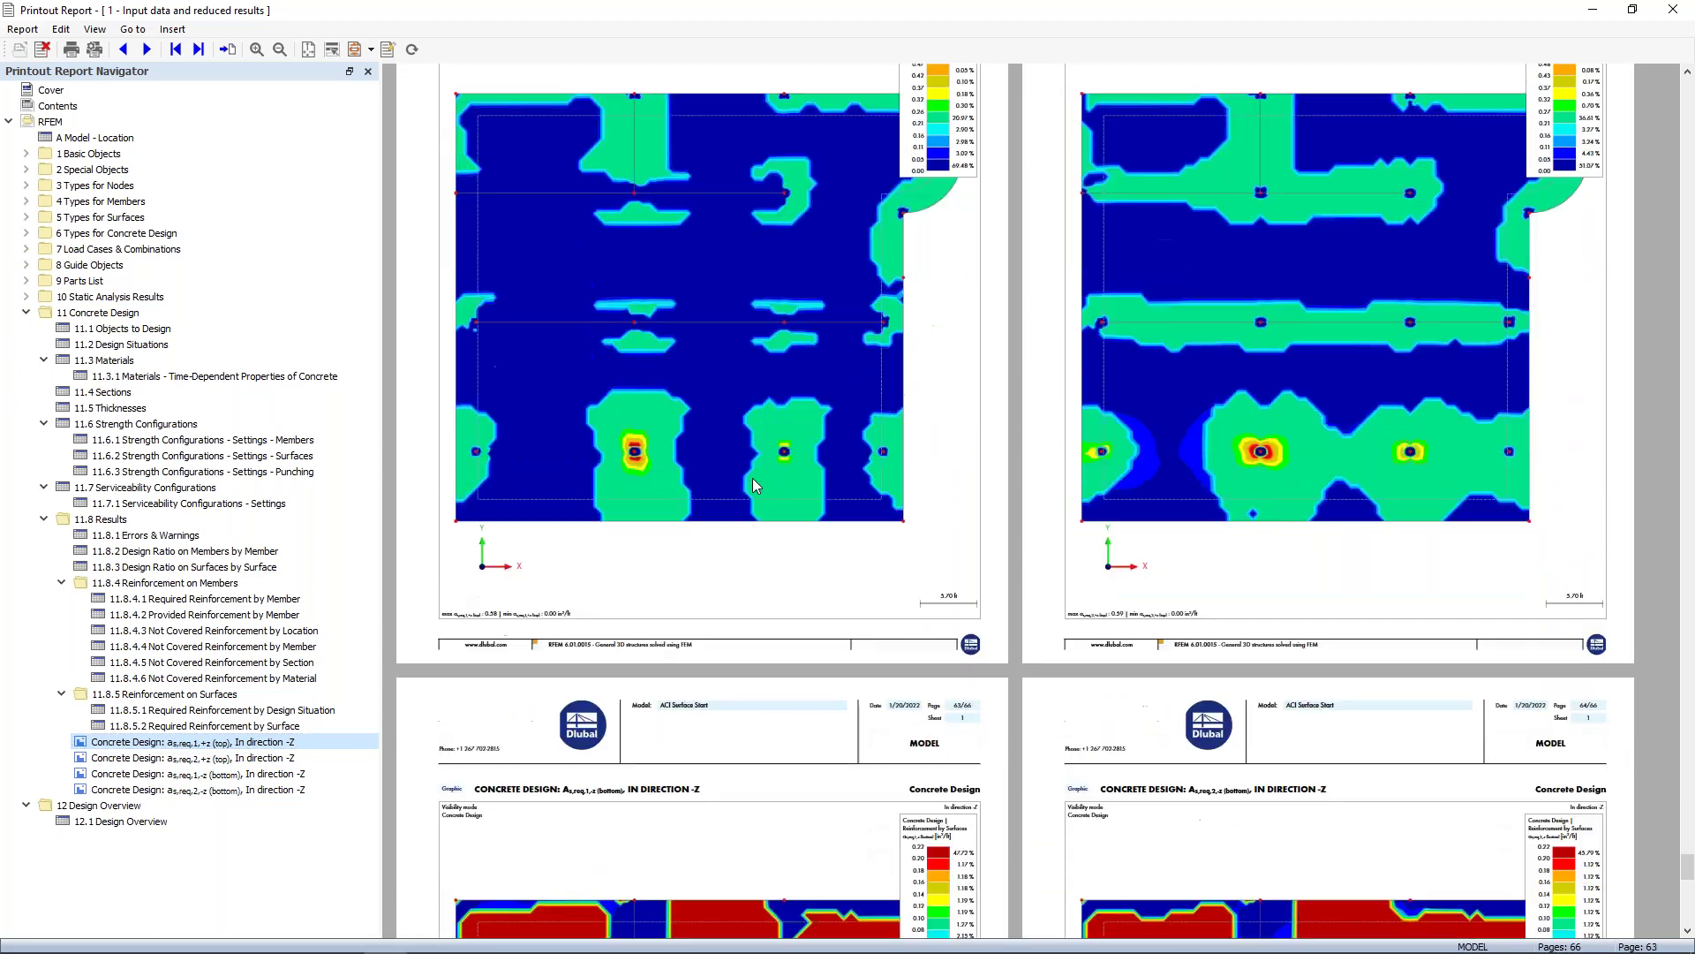
{"action": "scroll", "coordinate": [752, 478], "scroll_direction": "down", "scroll_amount": 10}
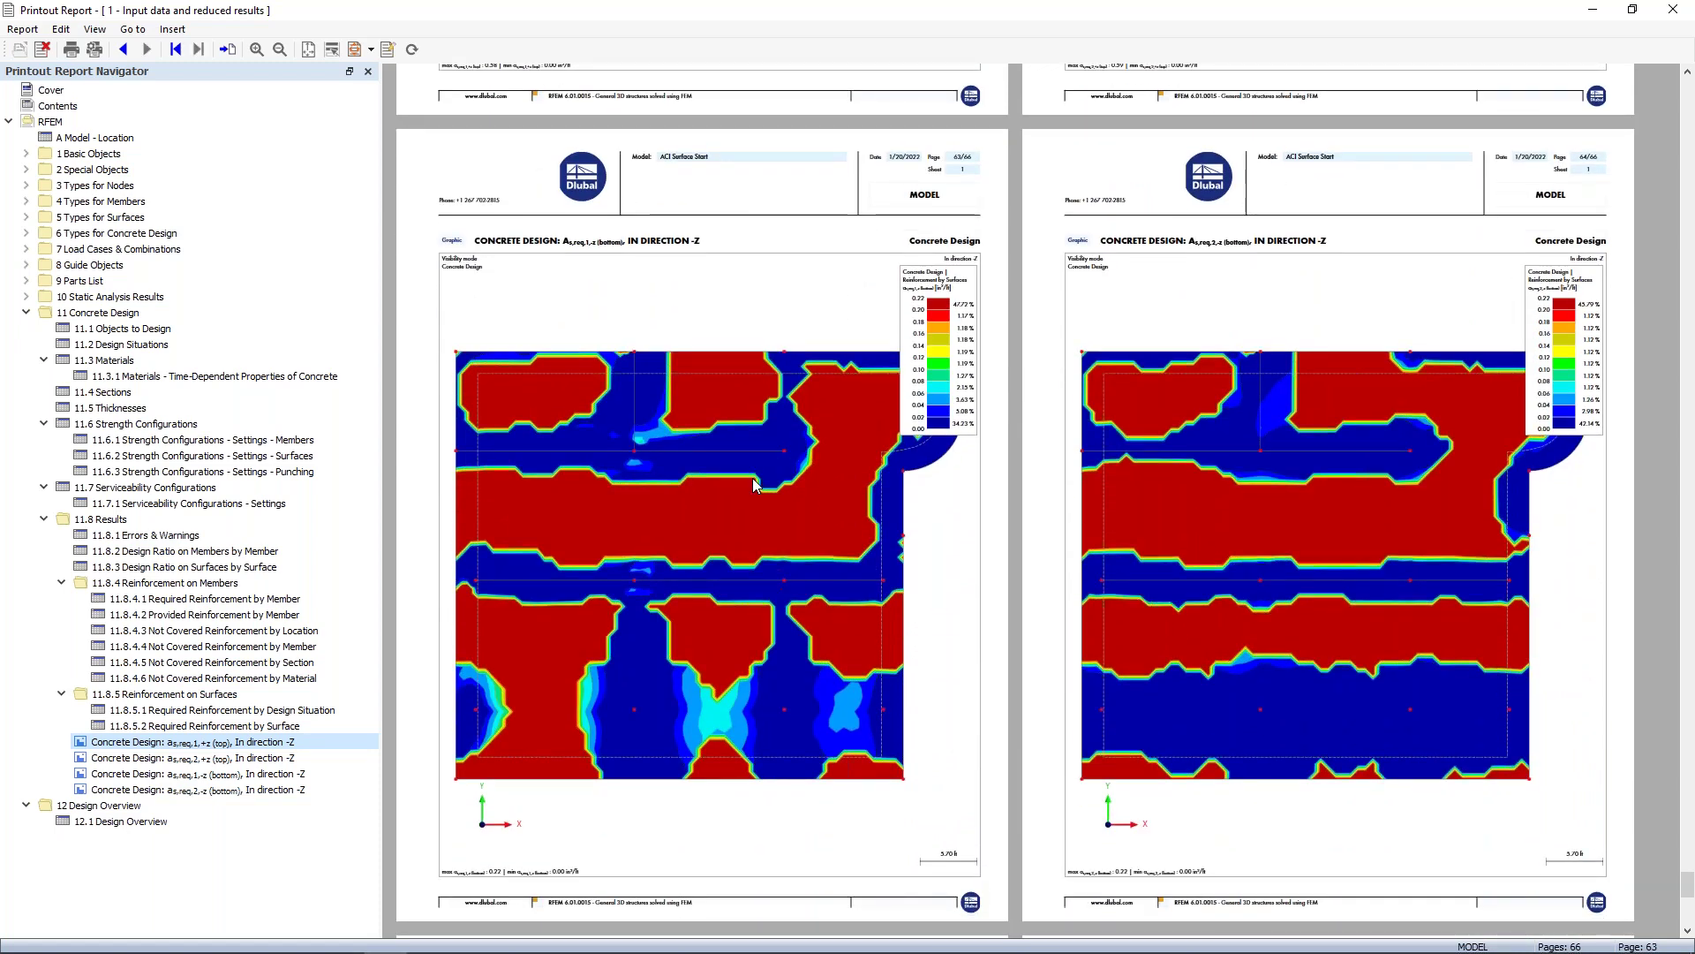
{"action": "scroll", "coordinate": [795, 435], "scroll_direction": "up", "scroll_amount": 9}
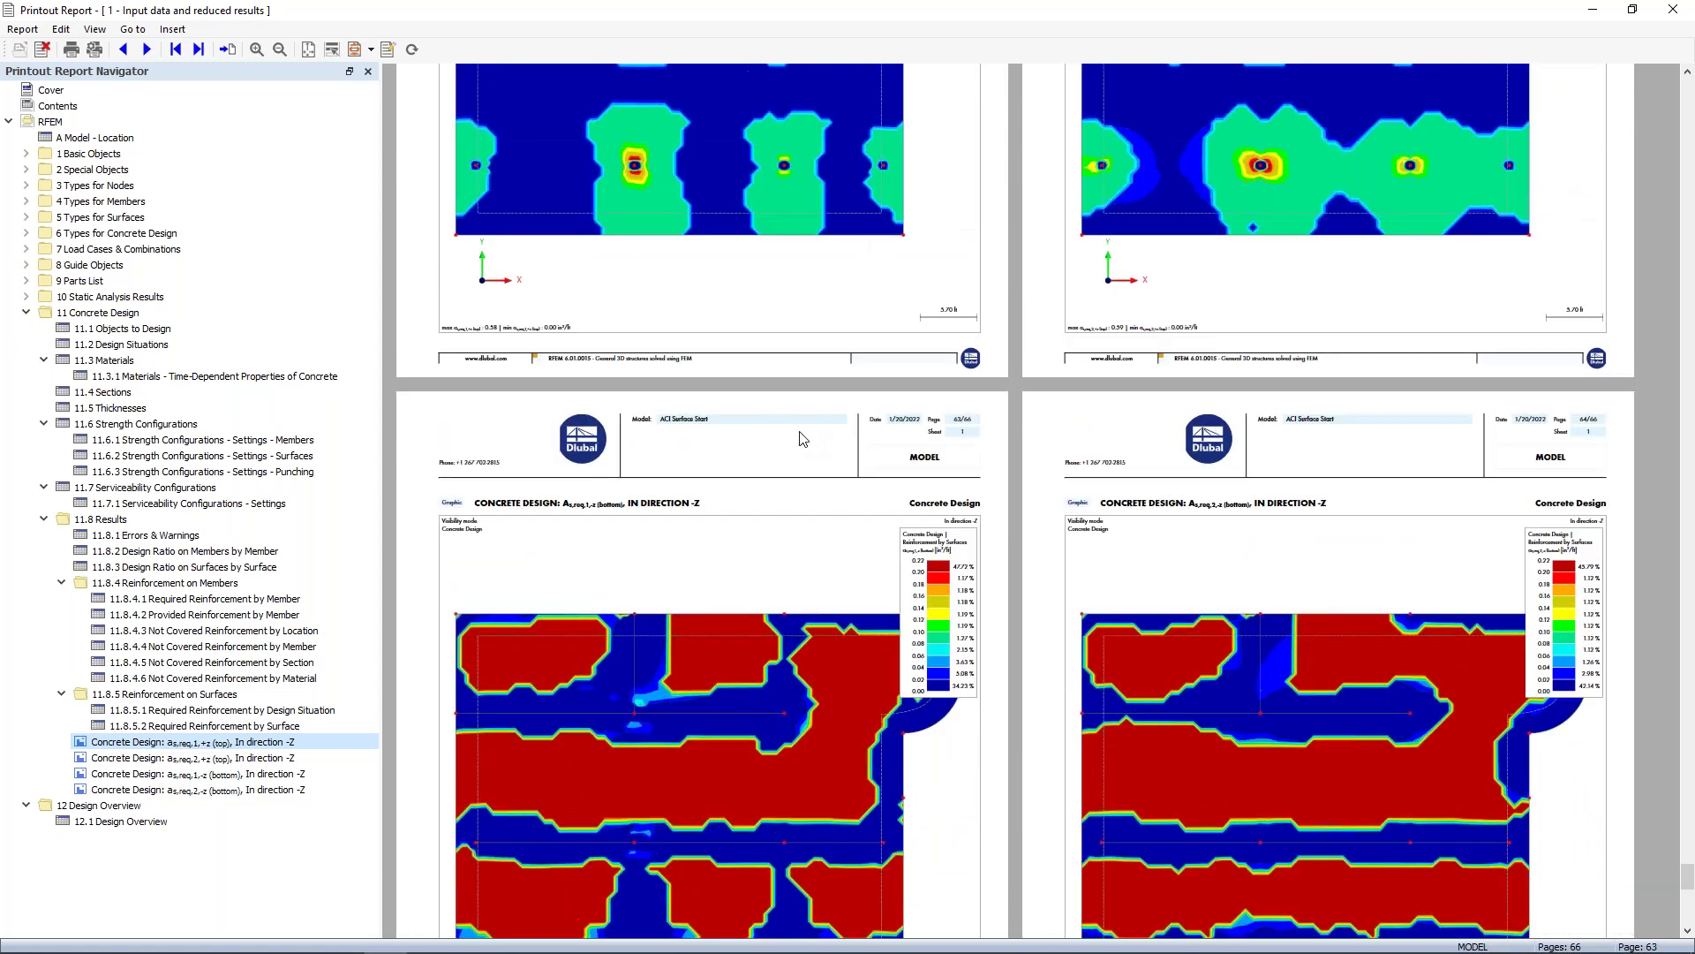
{"action": "scroll", "coordinate": [798, 431], "scroll_direction": "up", "scroll_amount": 4}
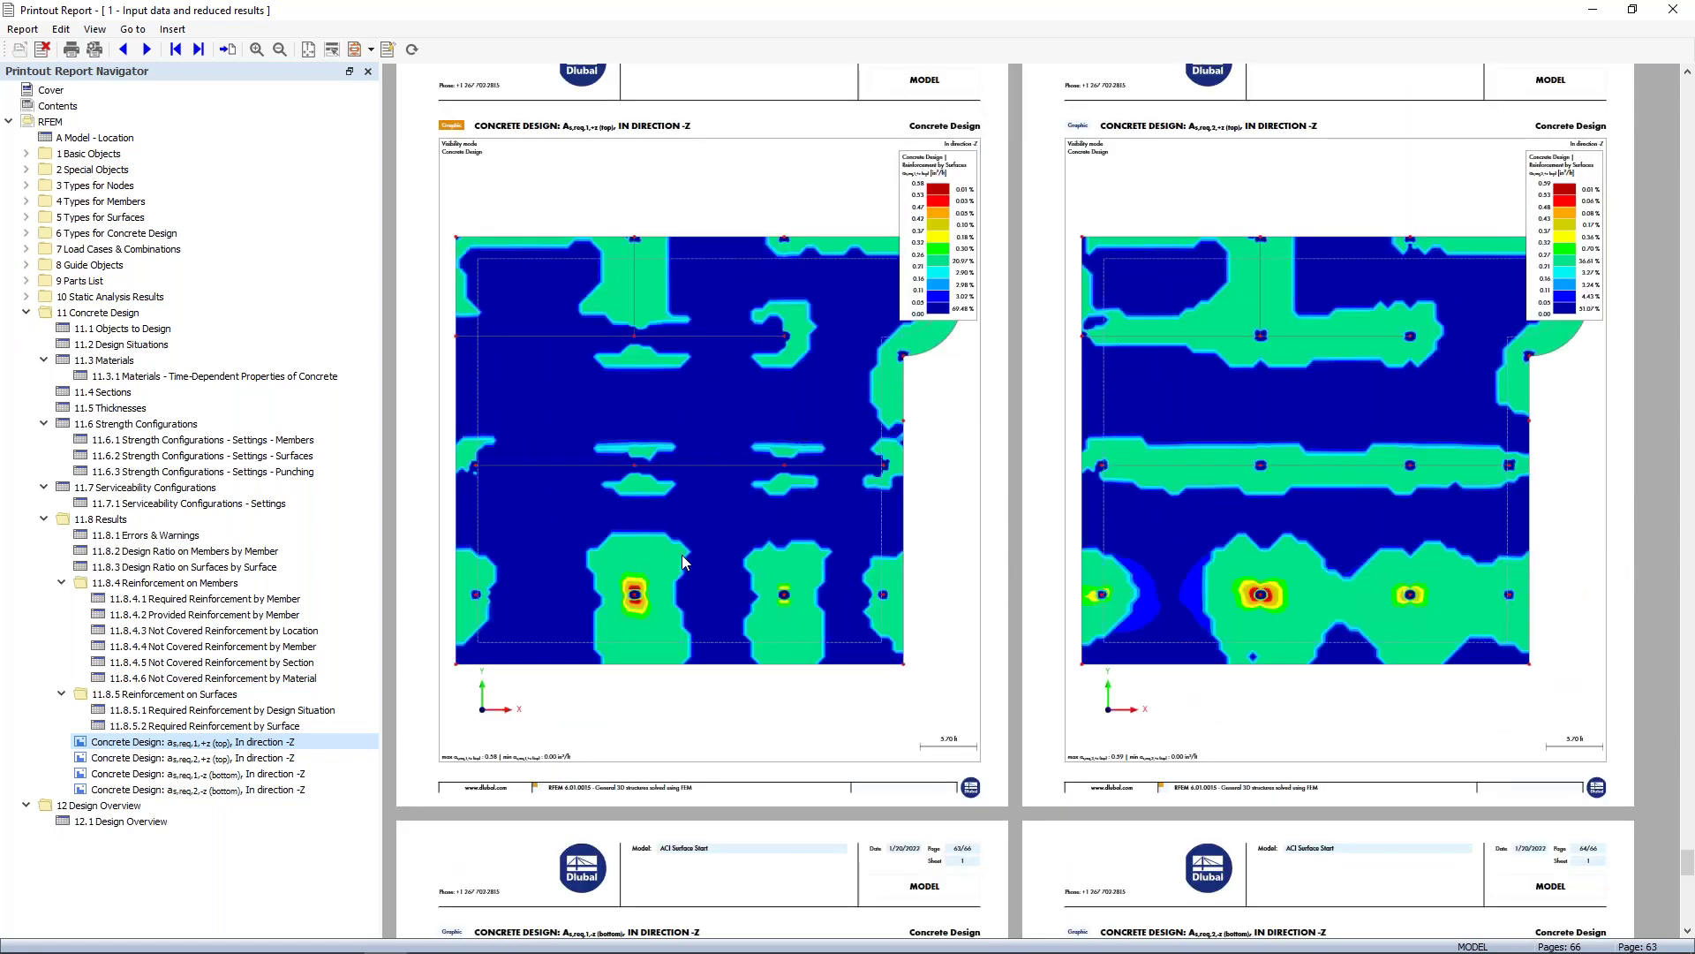
{"action": "scroll", "coordinate": [682, 555], "scroll_direction": "up", "scroll_amount": 2}
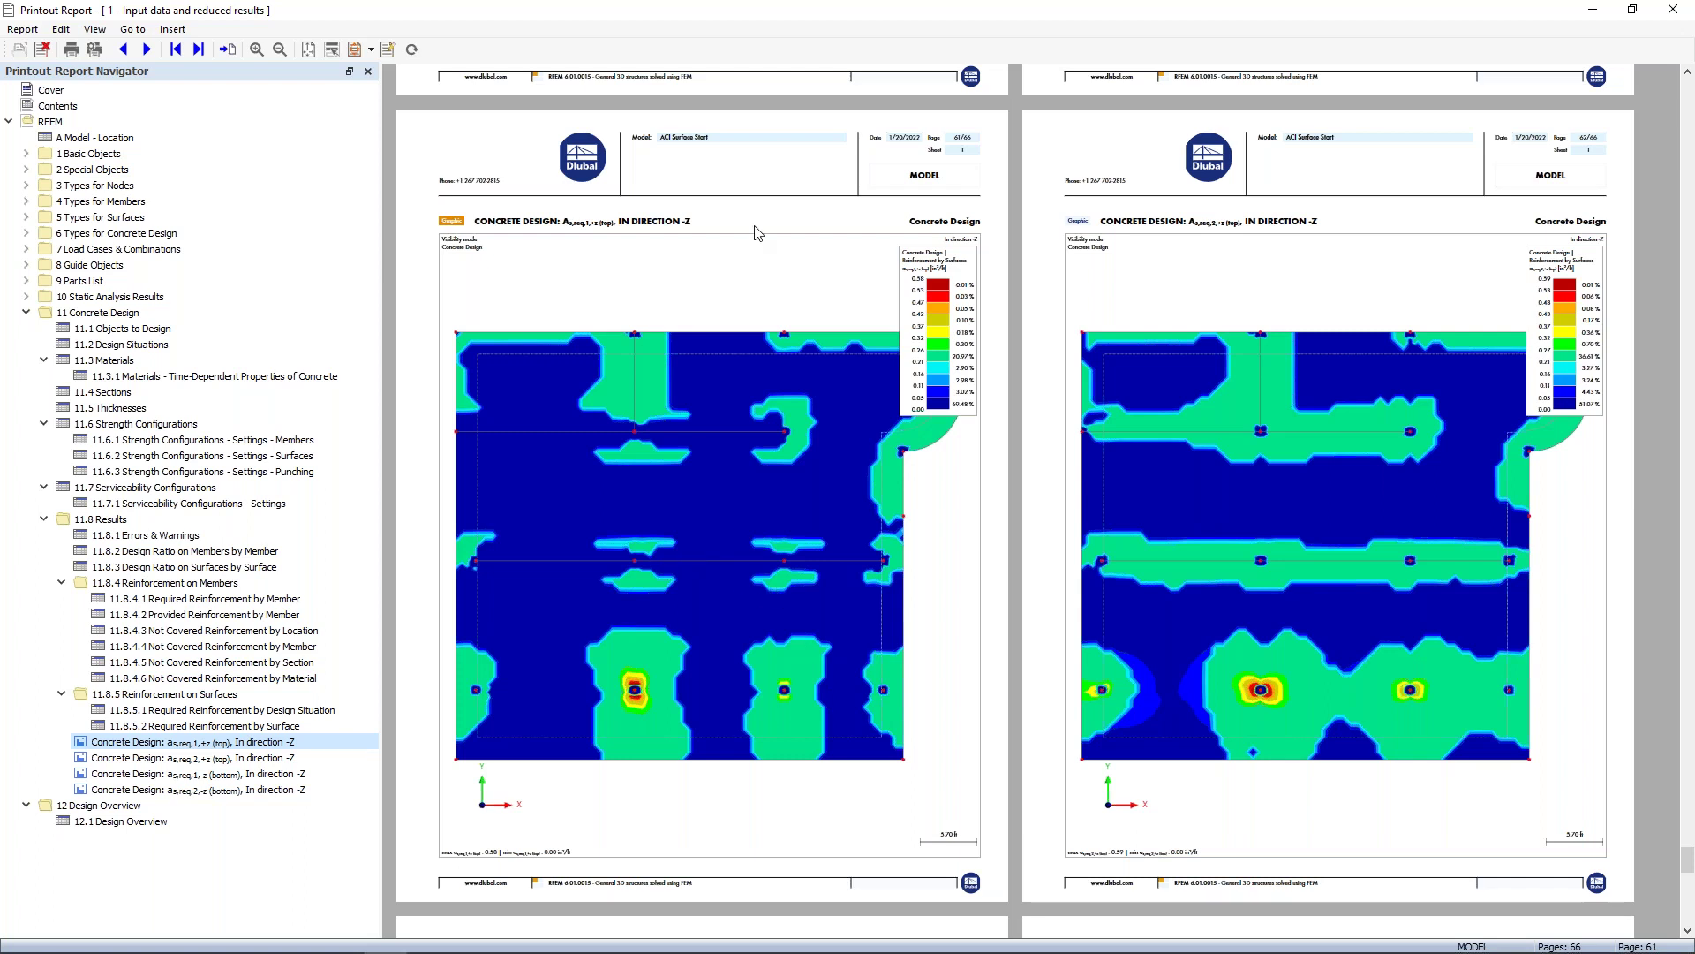
Step: Return to the model, restore the visibility of all objects and turn off the reinforcement results
{"action": "left_click_drag", "start_coordinate": [724, 18], "coordinate": [1694, 79]}
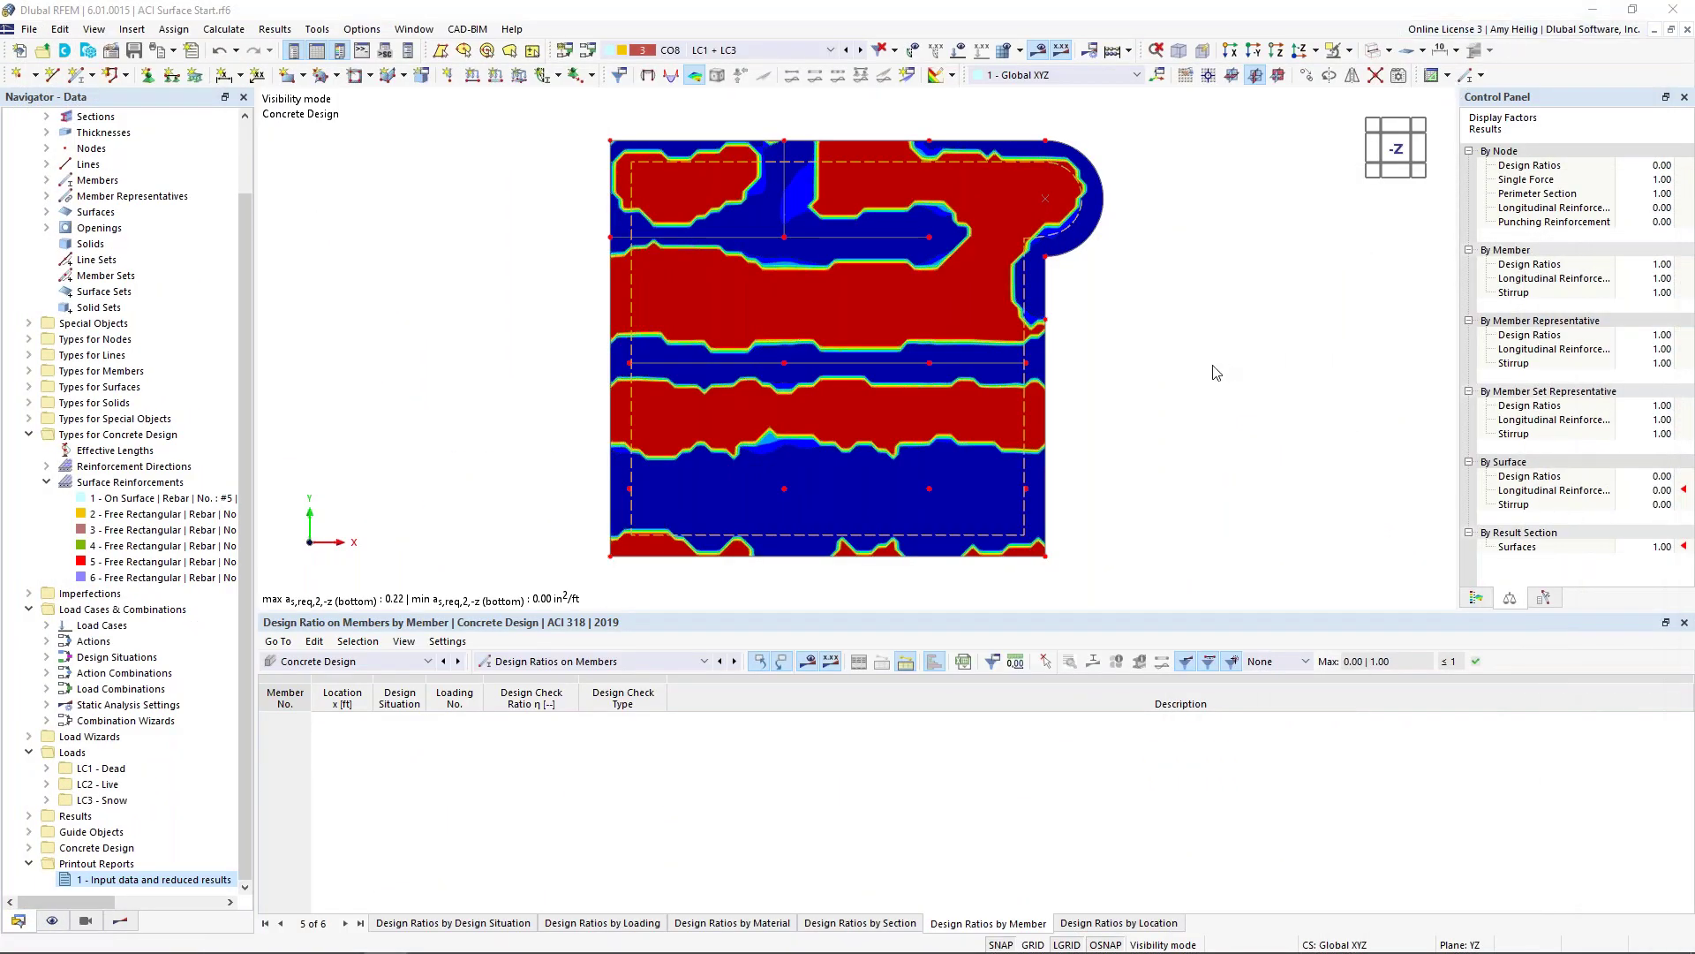
{"action": "left_click", "coordinate": [1348, 52]}
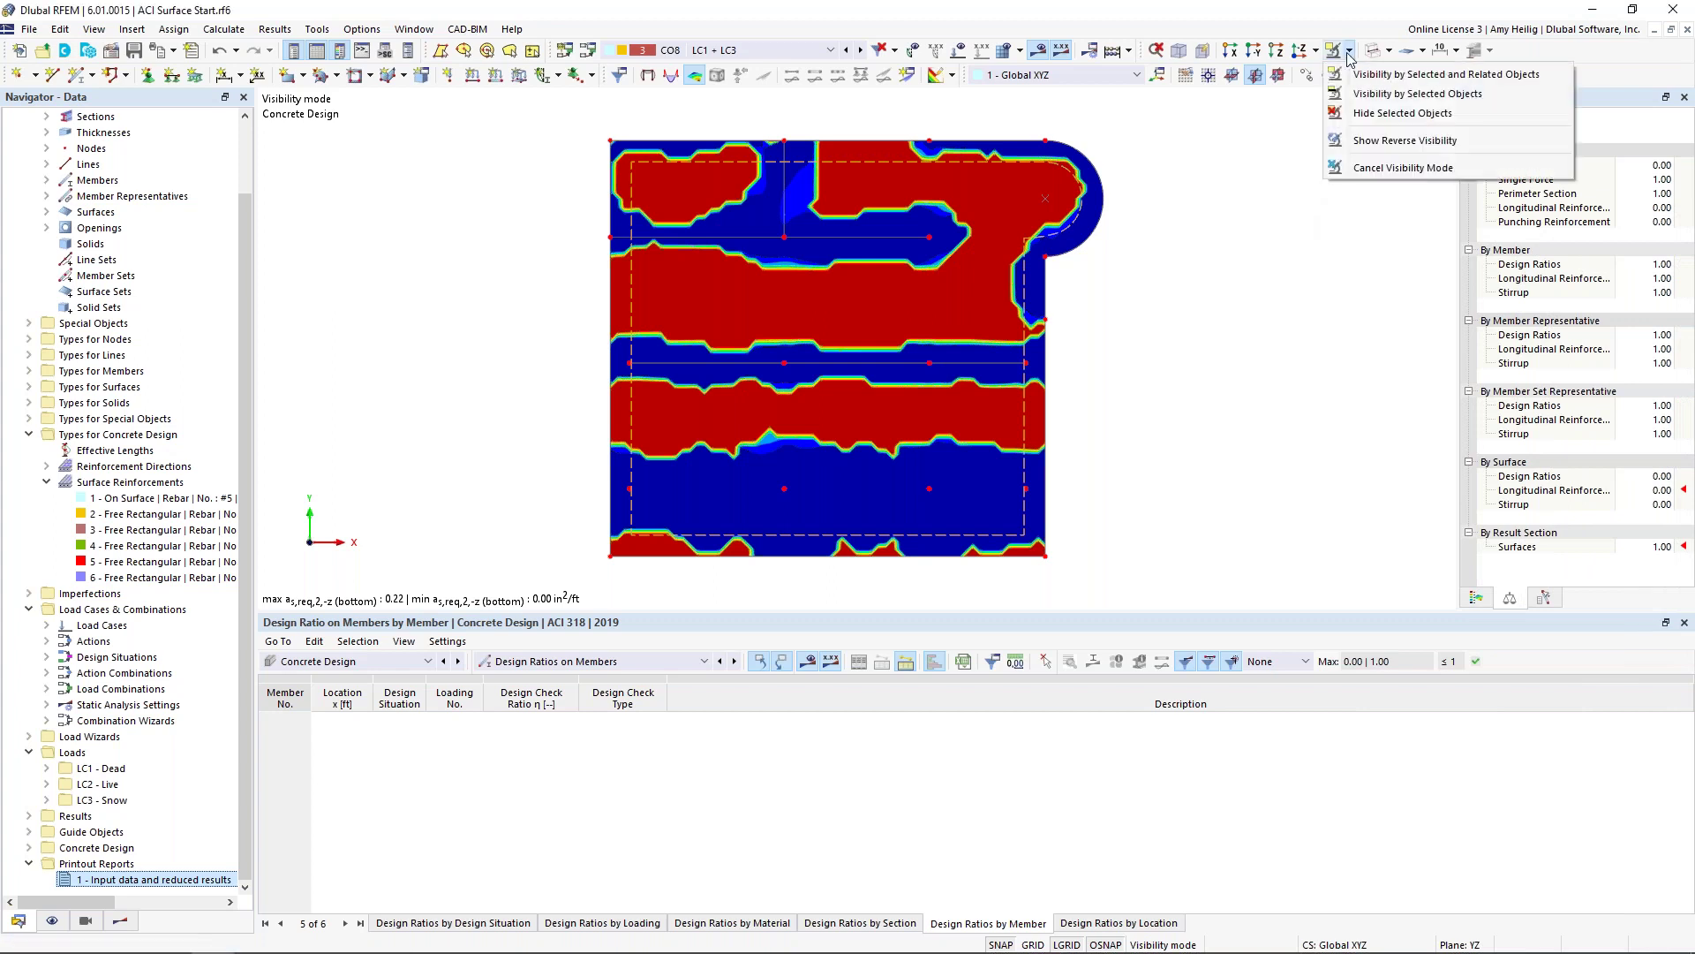
{"action": "left_click", "coordinate": [1390, 172]}
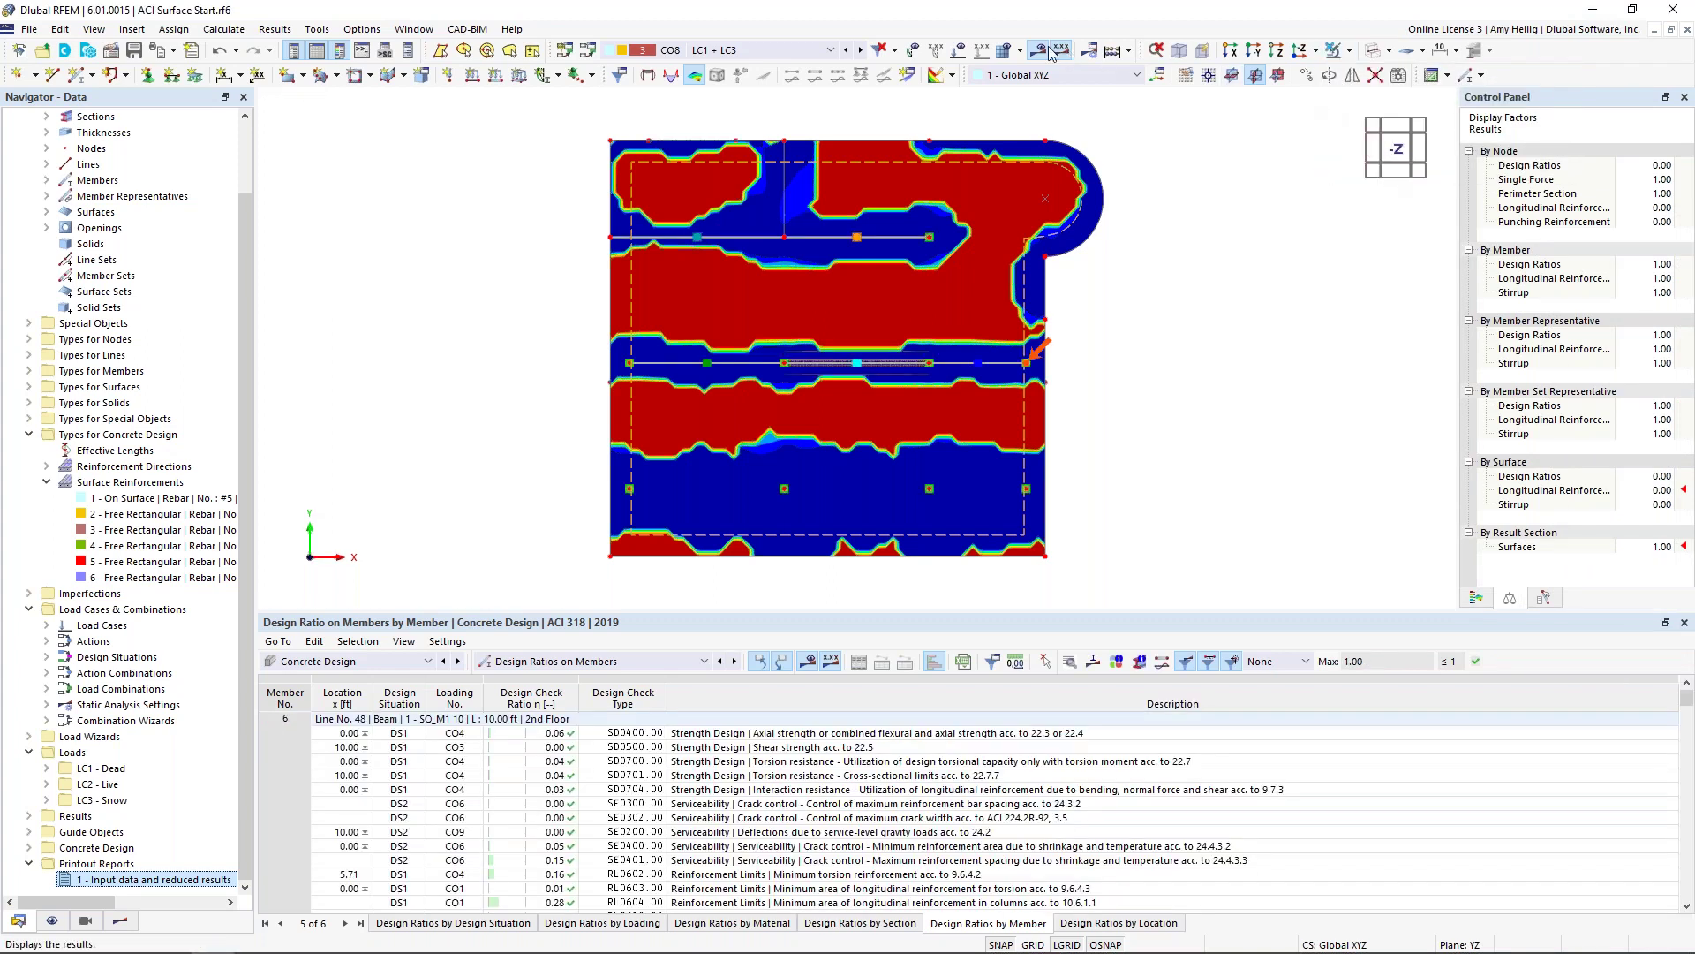
{"action": "left_click", "coordinate": [121, 921]}
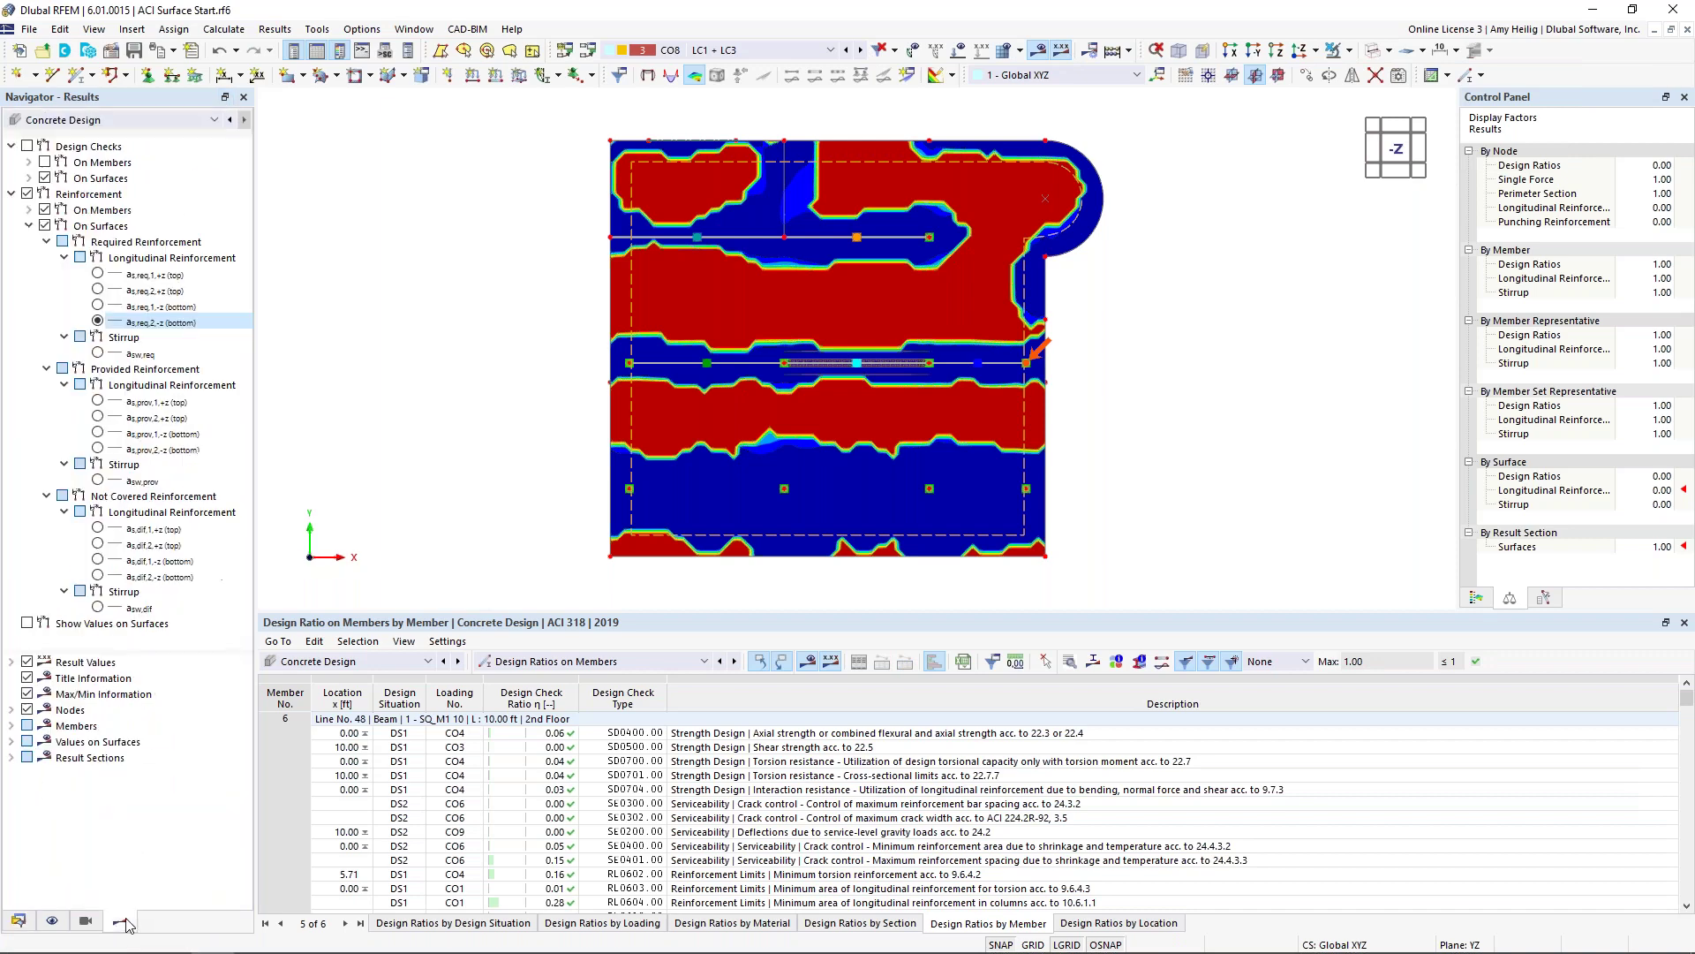
{"action": "left_click", "coordinate": [27, 193]}
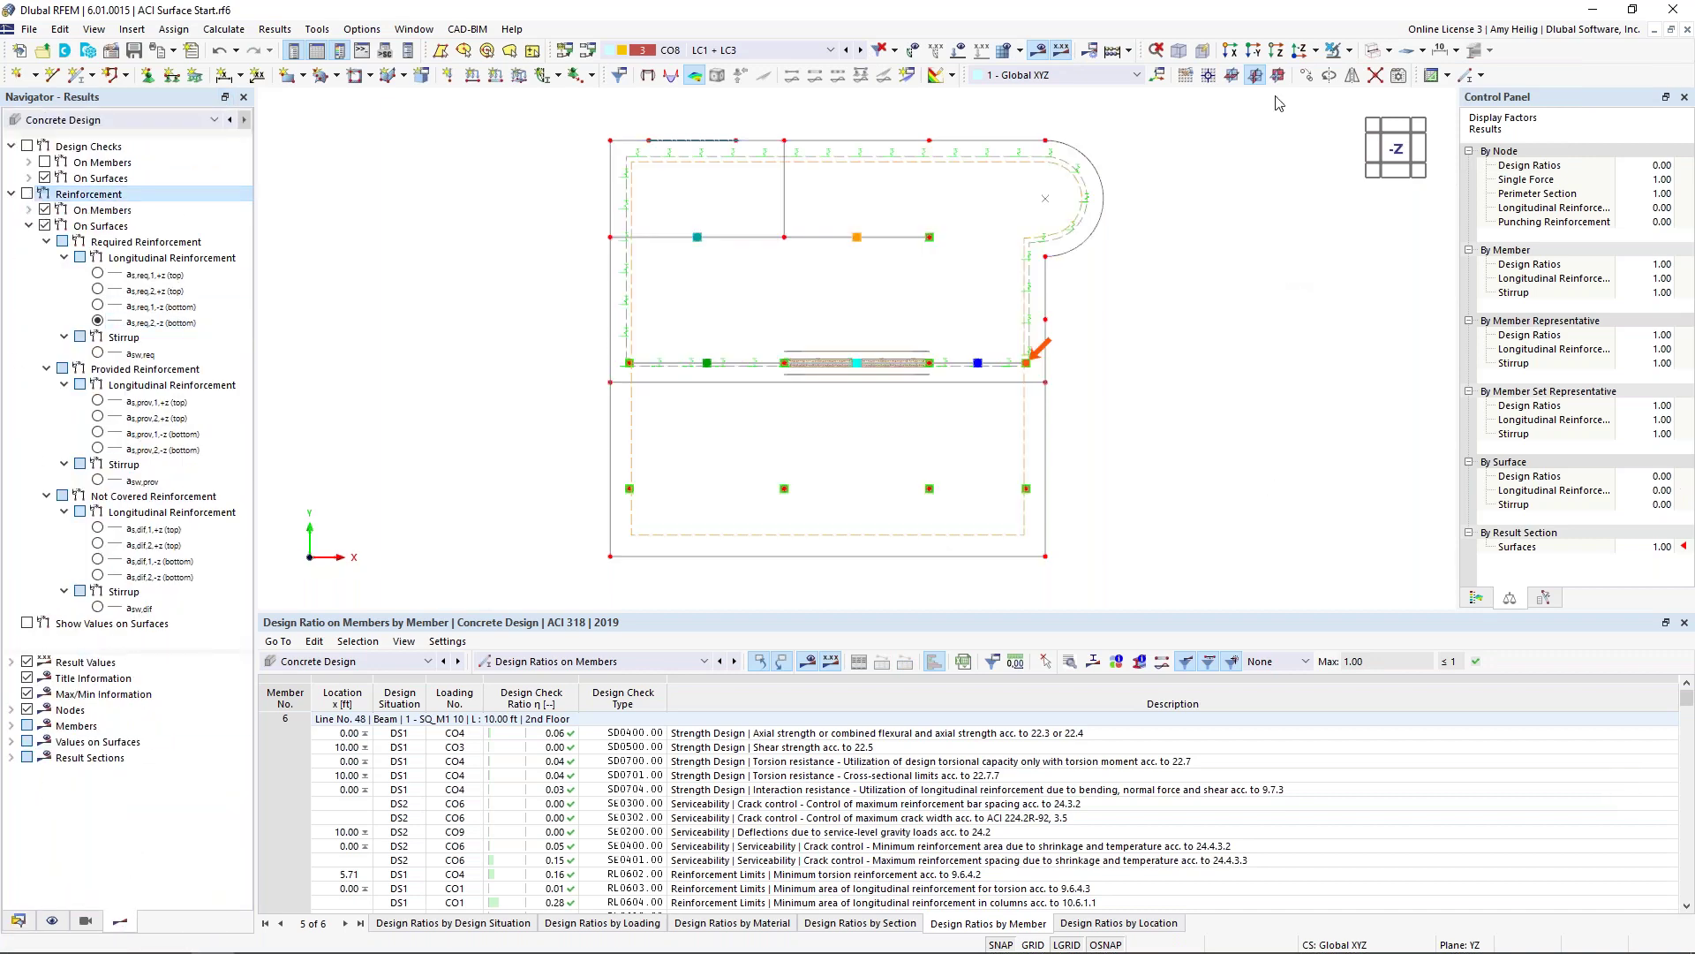
{"action": "left_click", "coordinate": [1193, 55]}
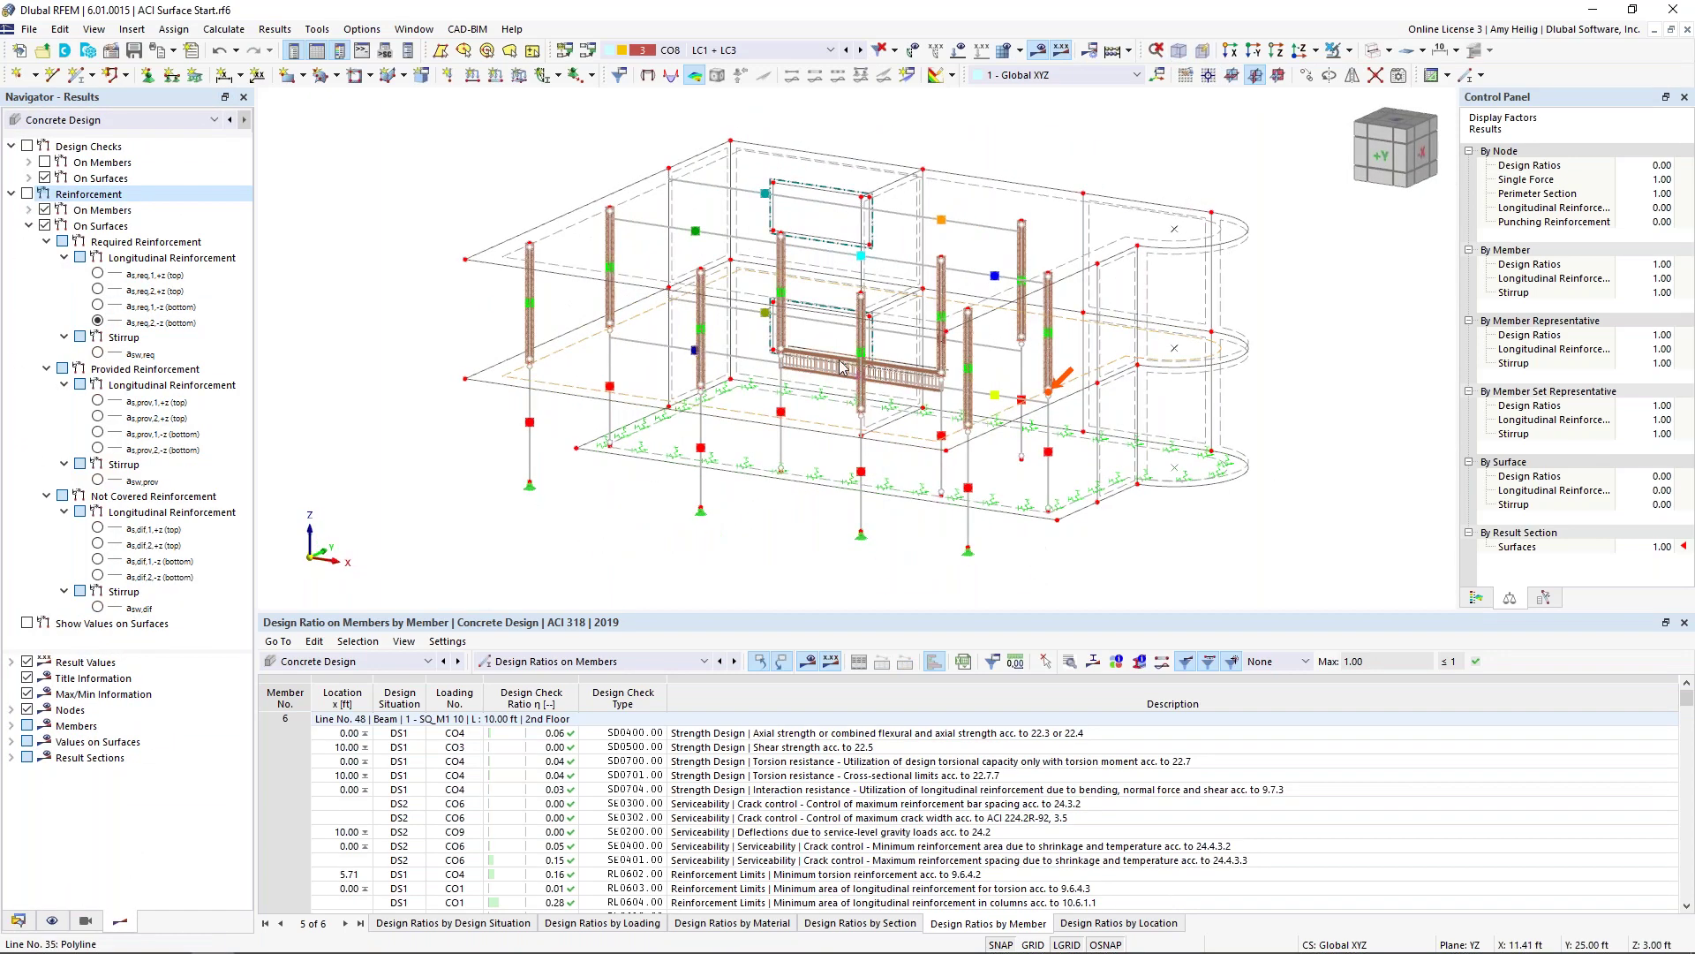
Step: Isolate the second-floor rib member together with its related objects
{"action": "left_click", "coordinate": [830, 378]}
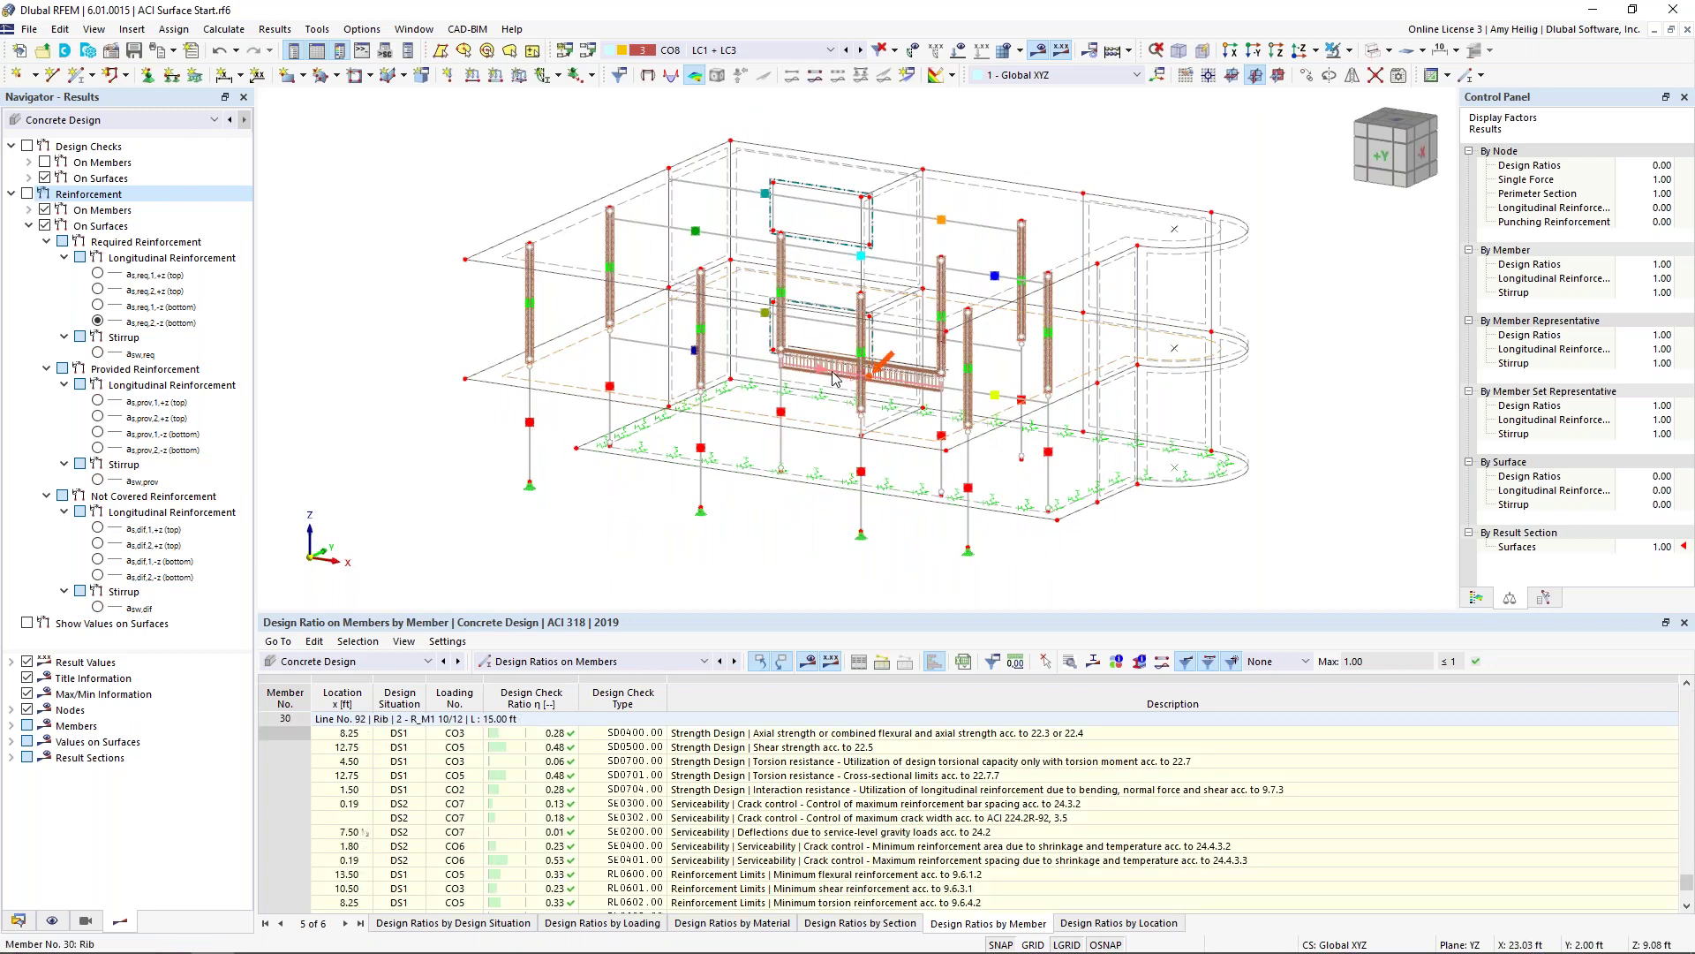
{"action": "left_click", "coordinate": [1349, 50]}
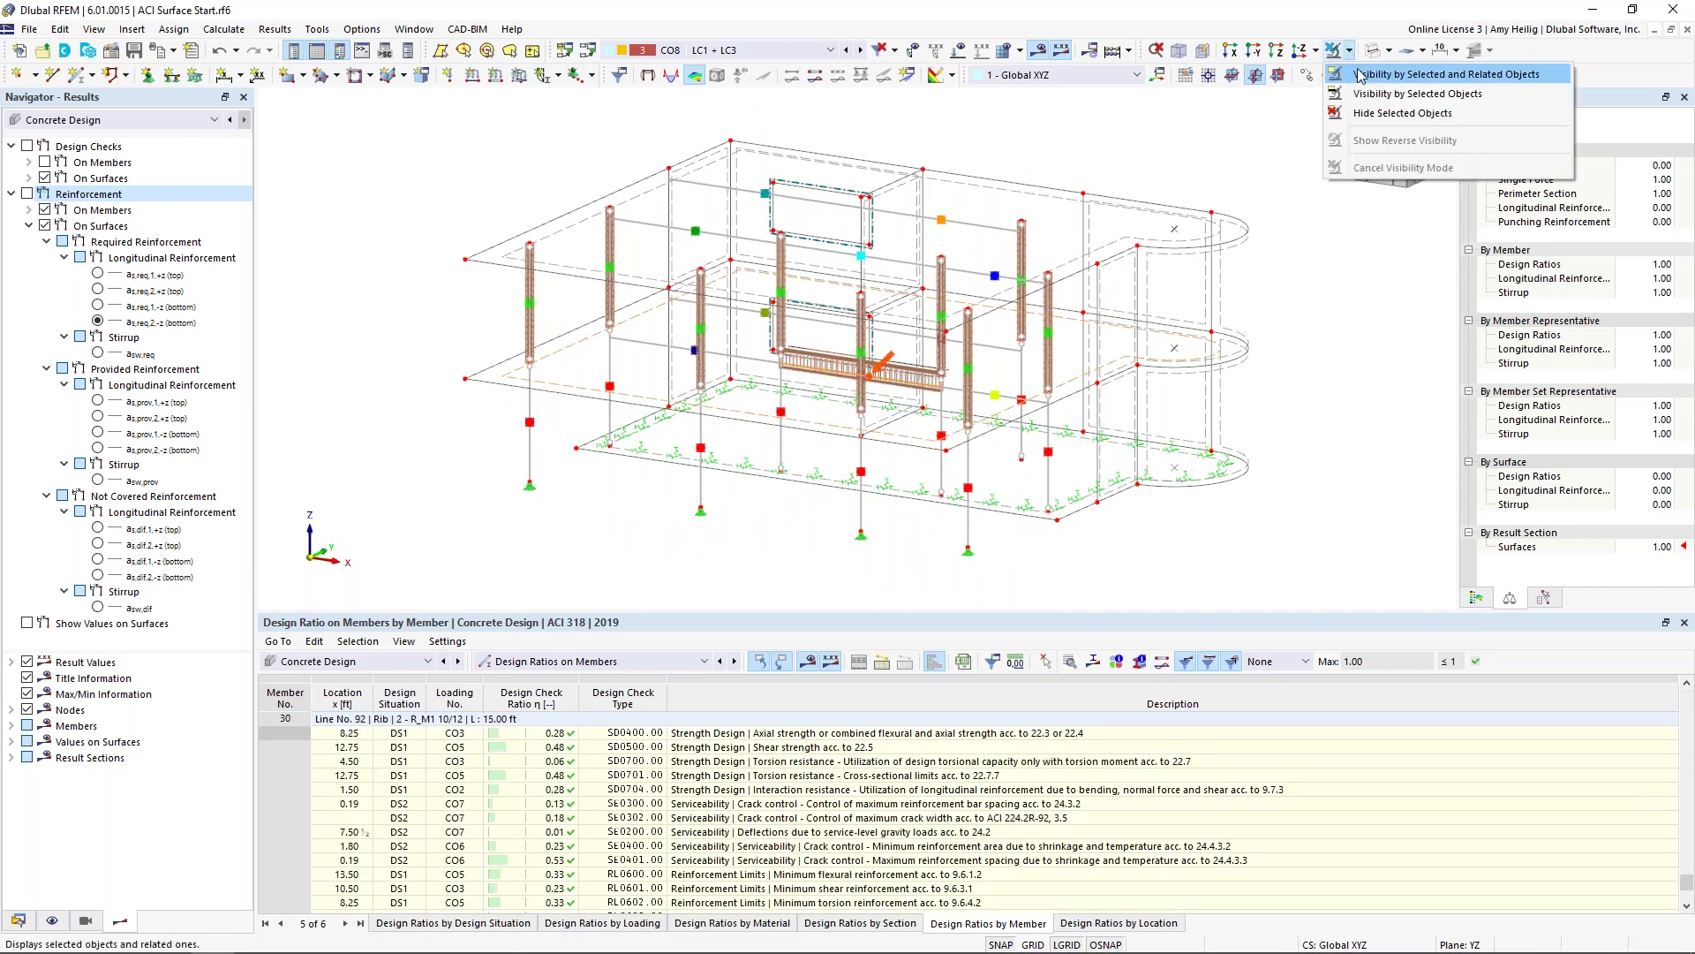
{"action": "left_click", "coordinate": [1359, 75]}
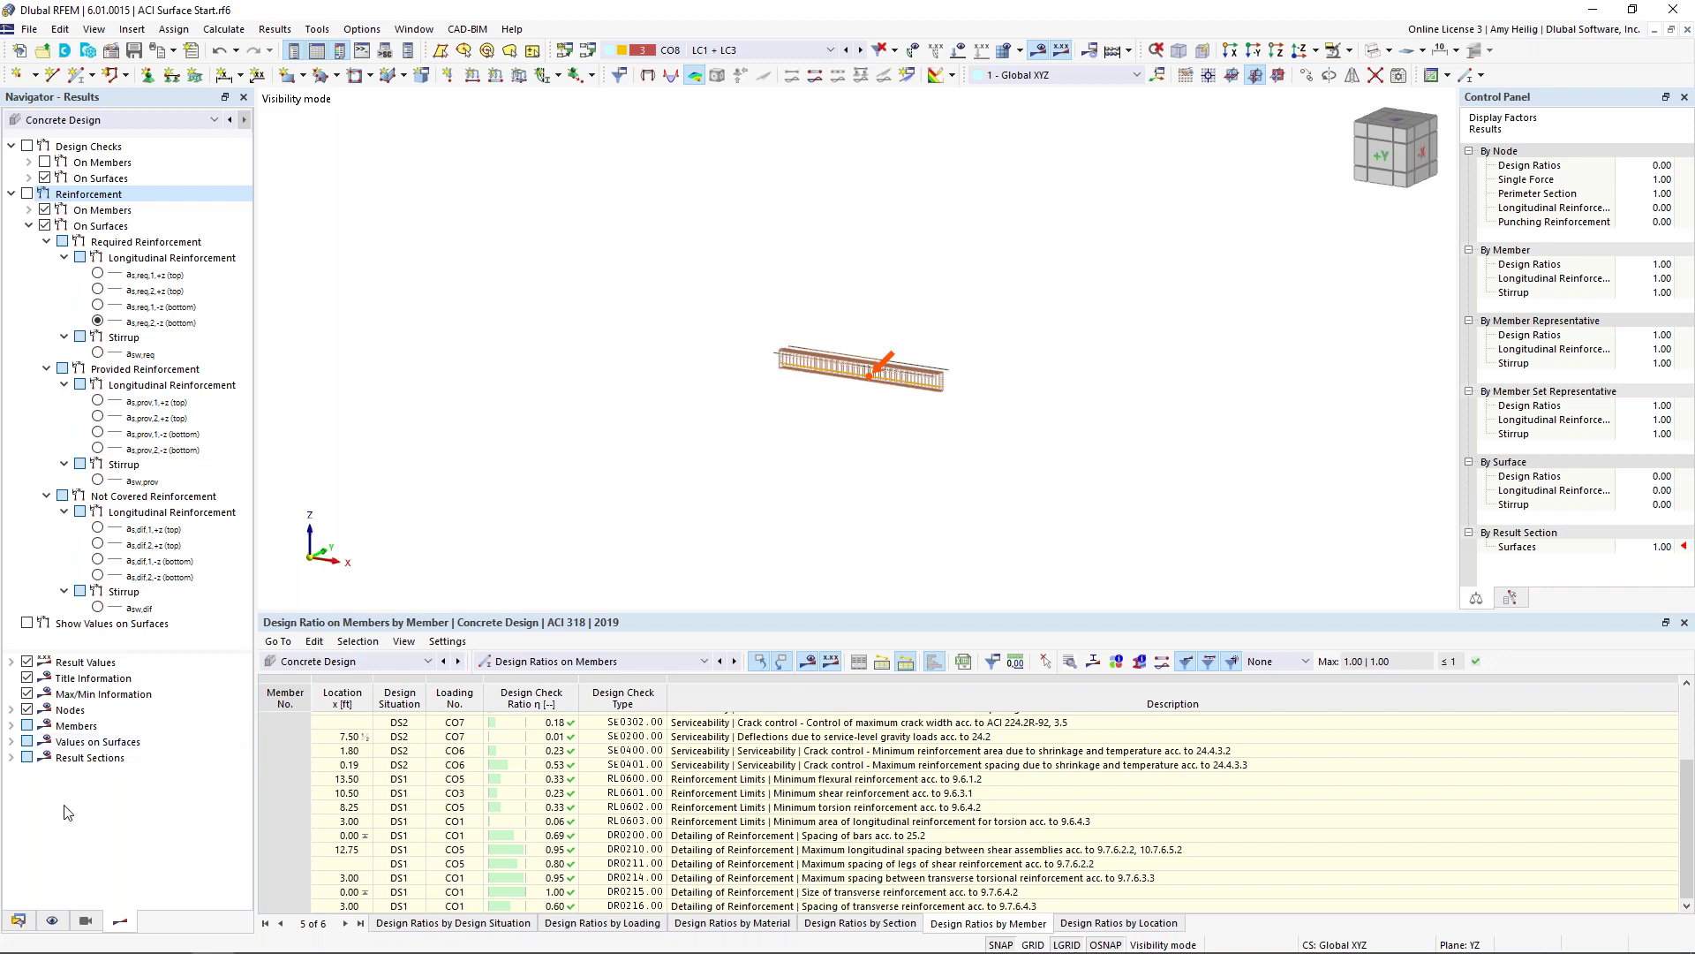
Step: Hide the member reinforcement display and view the isolated rib in the Y-direction
{"action": "left_click", "coordinate": [52, 920]}
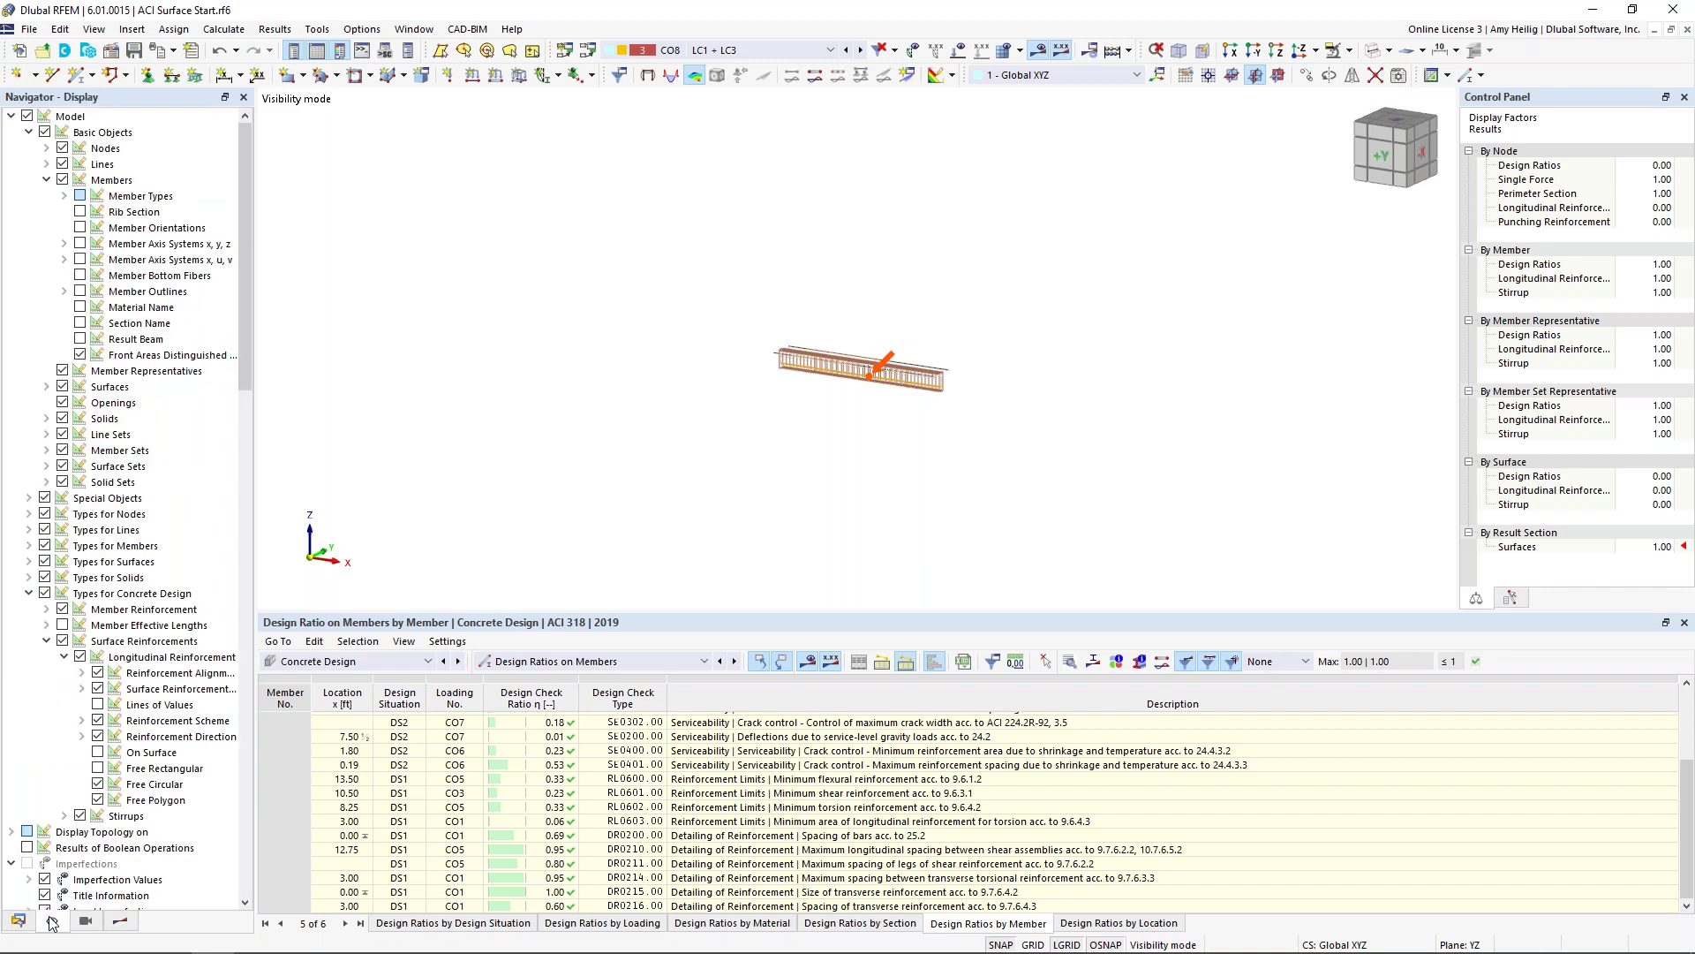
{"action": "left_click", "coordinate": [62, 610]}
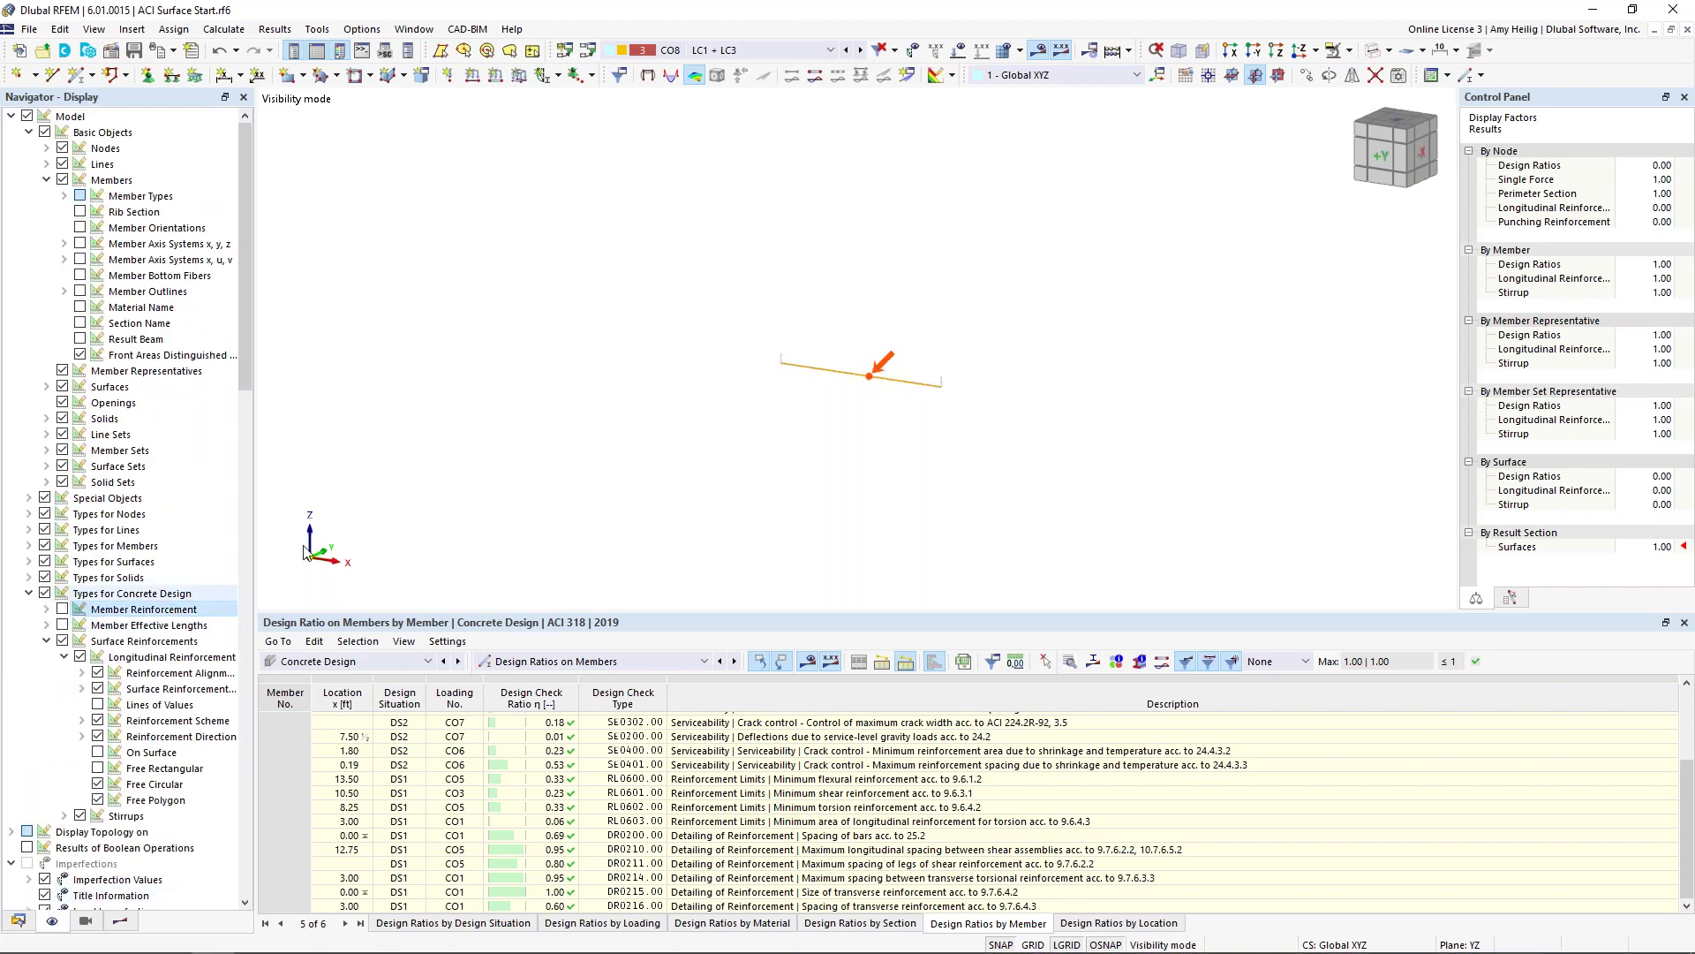
{"action": "left_click", "coordinate": [1315, 50]}
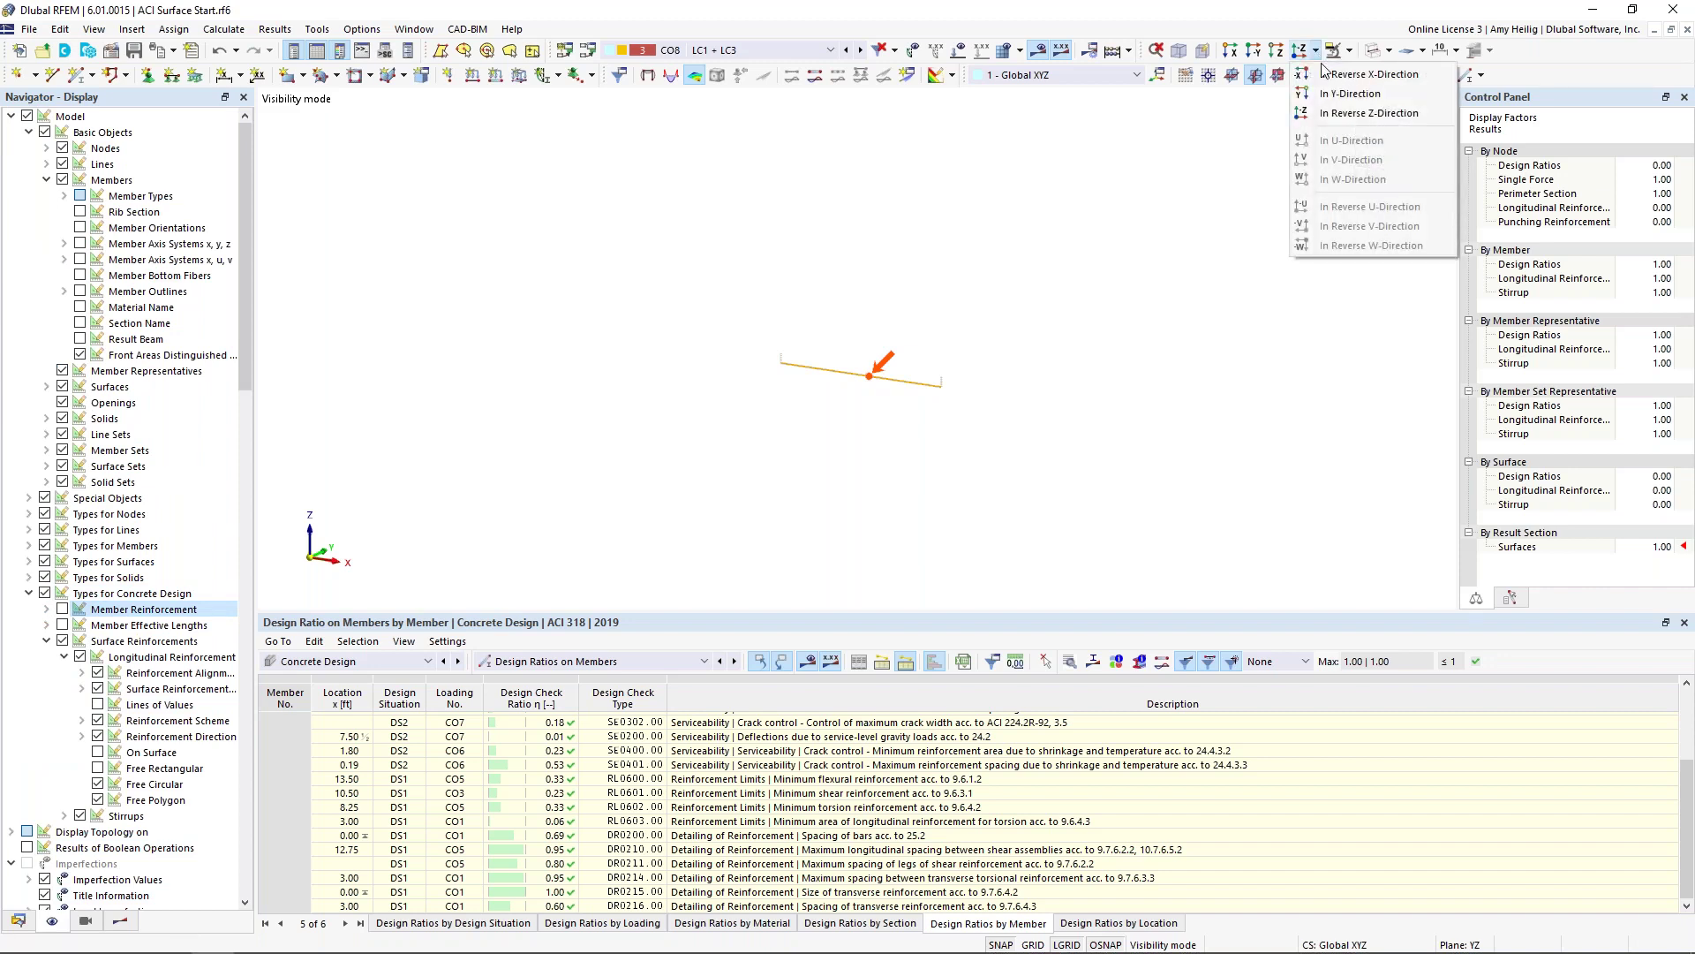
{"action": "left_click", "coordinate": [1327, 95]}
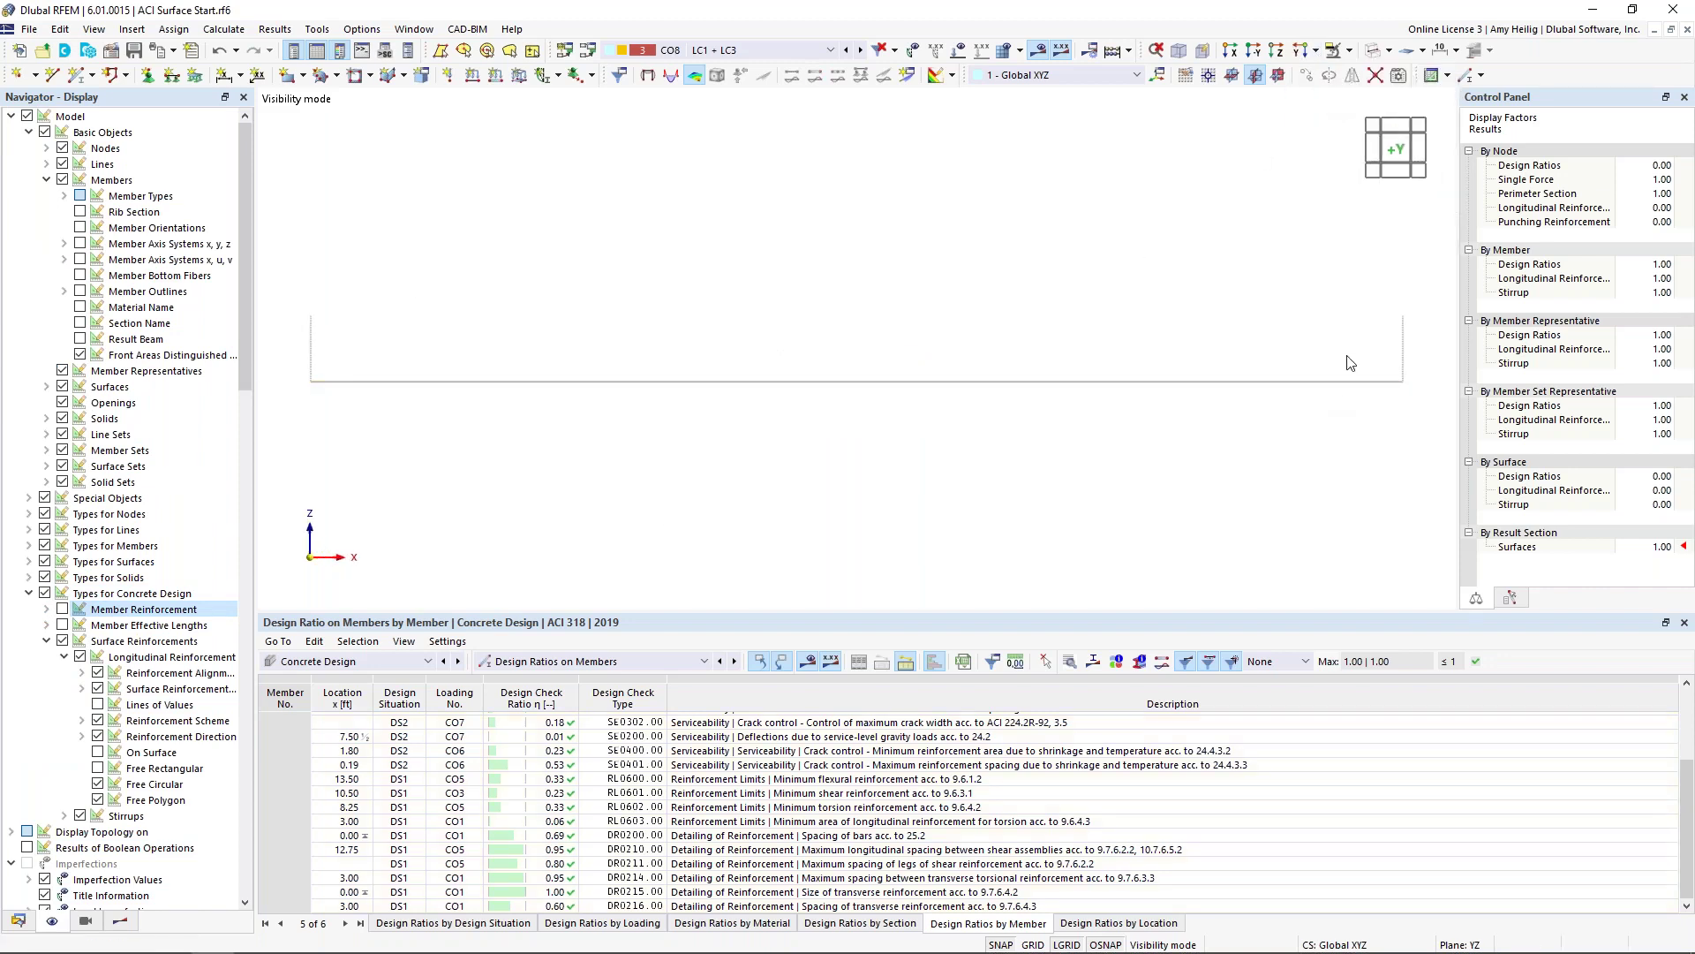
Step: Show the rib's design checks SD0400, SD0500 and SD0700 without the ratio envelope, together with their color legend
{"action": "left_click", "coordinate": [128, 921]}
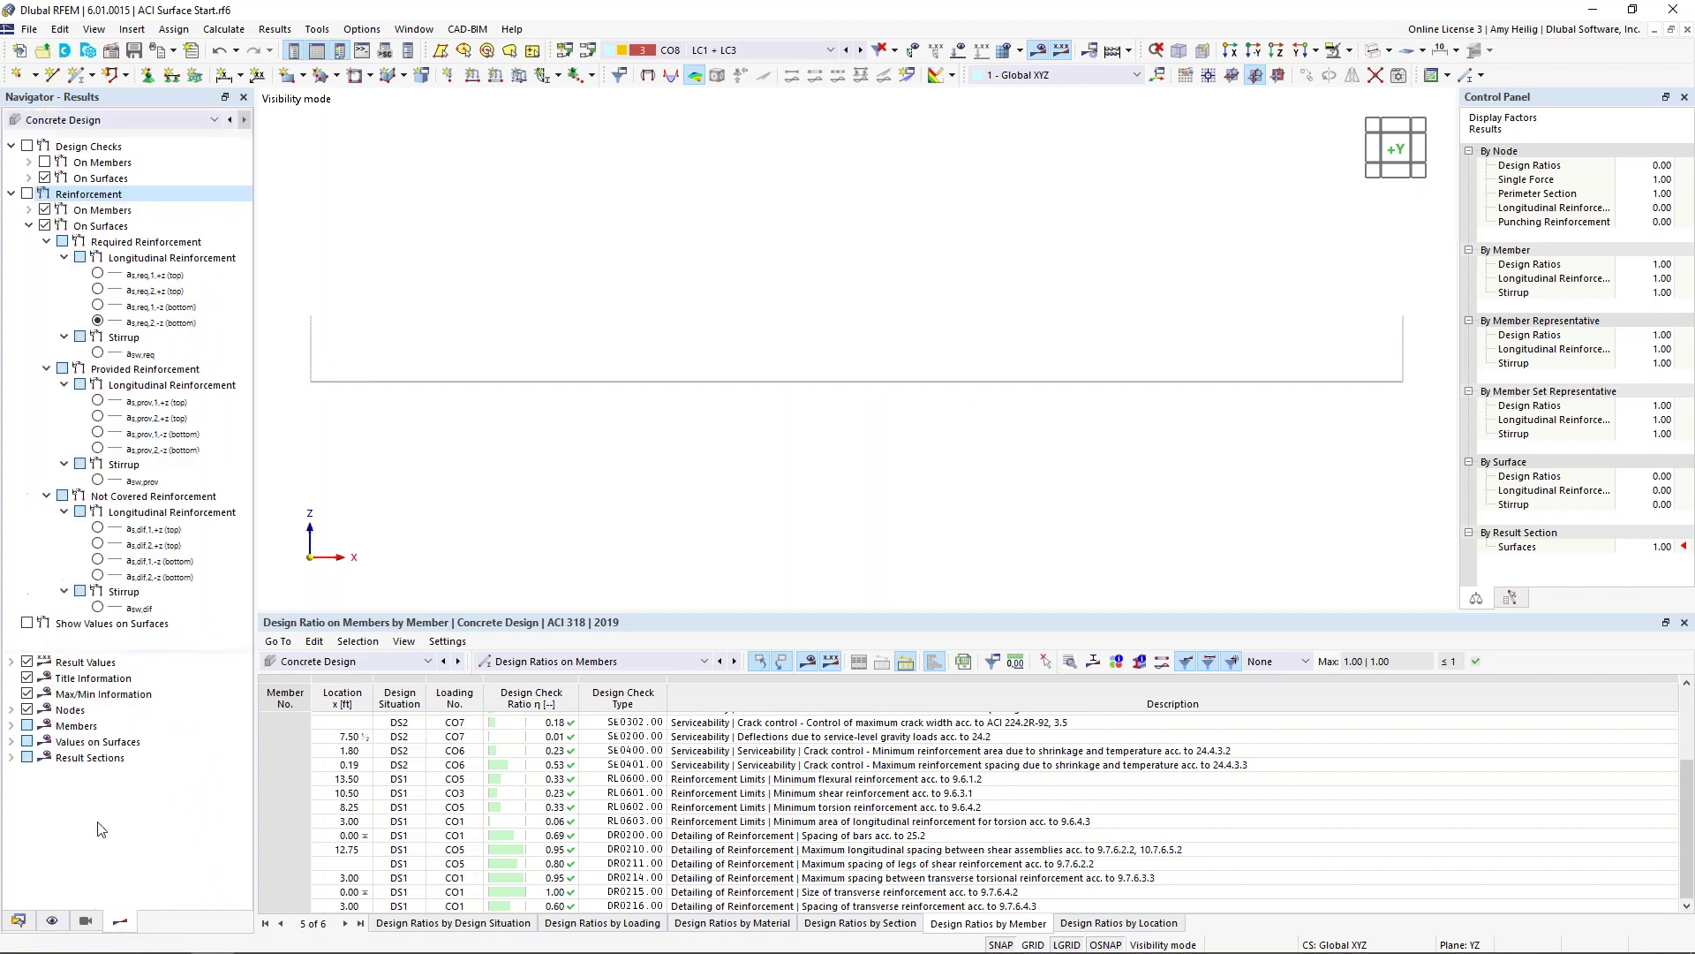
{"action": "left_click", "coordinate": [28, 147]}
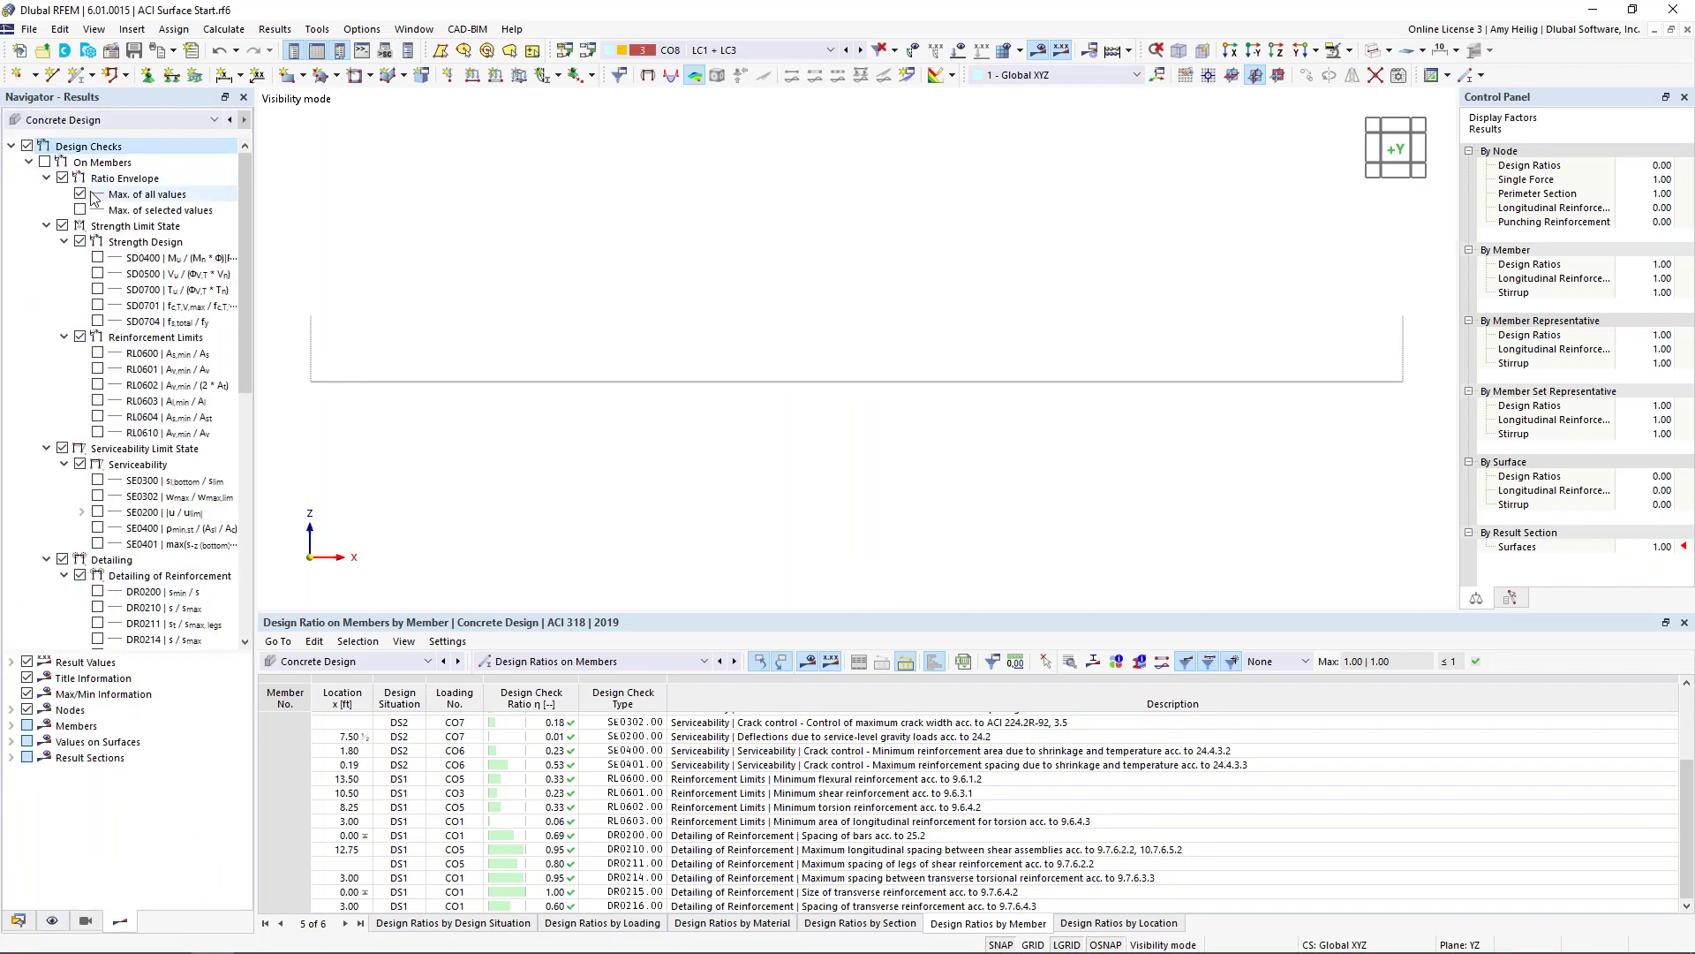
{"action": "left_click", "coordinate": [63, 179]}
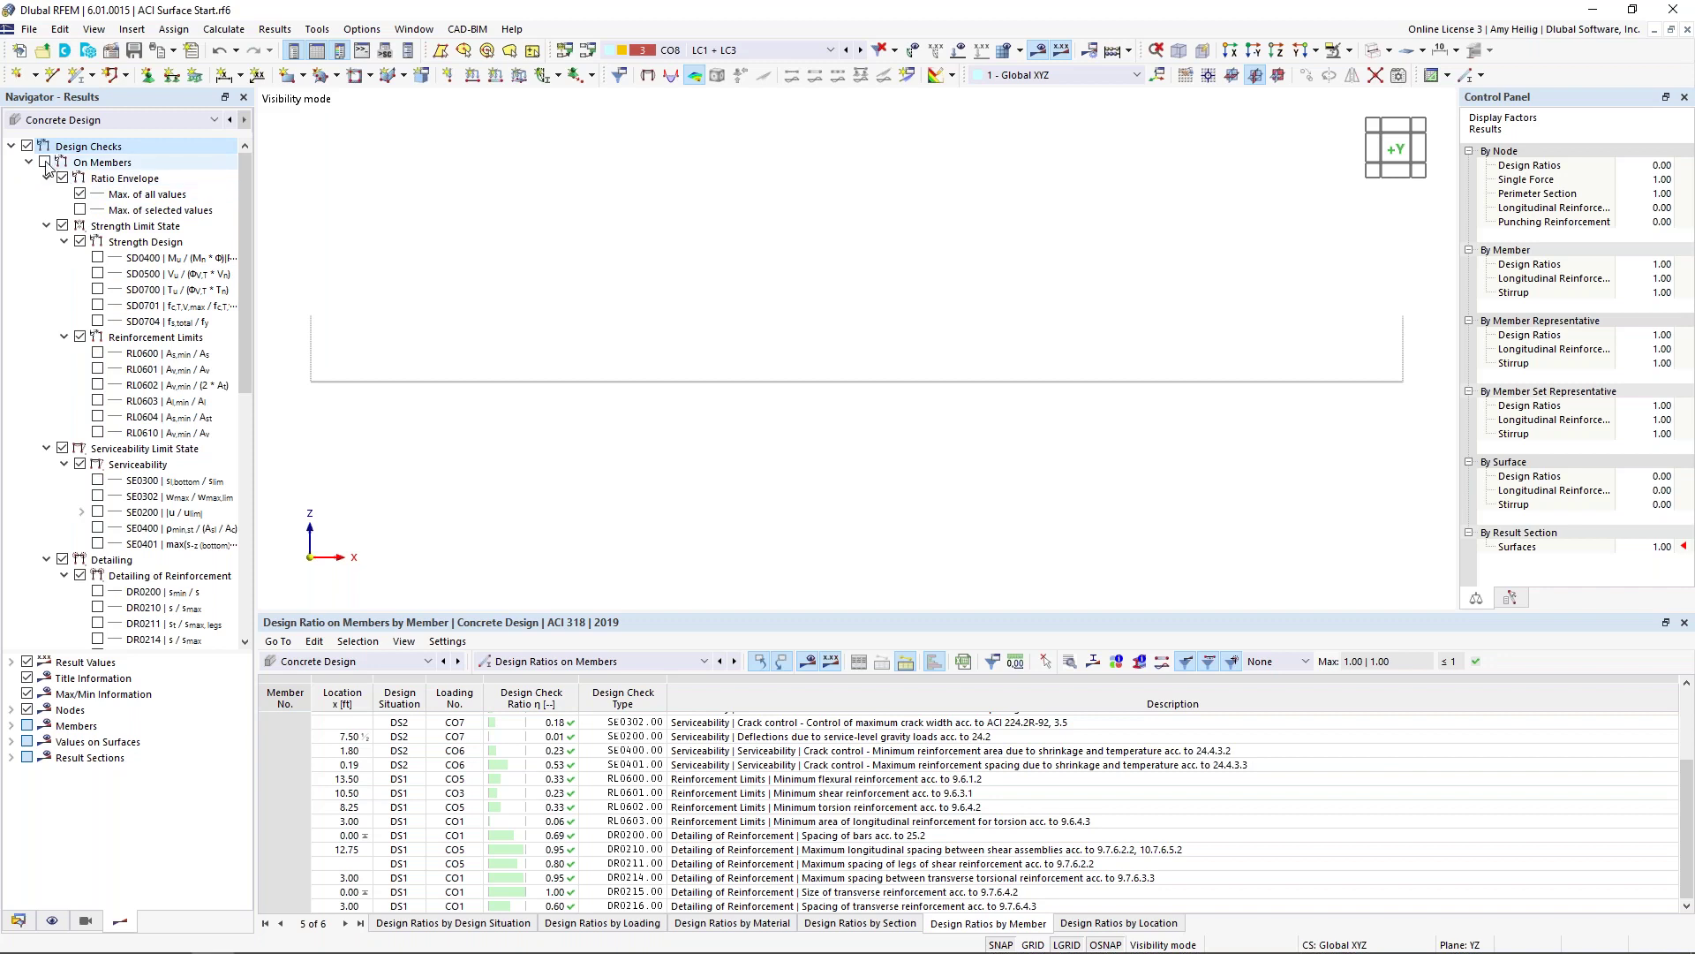
{"action": "left_click", "coordinate": [63, 179]}
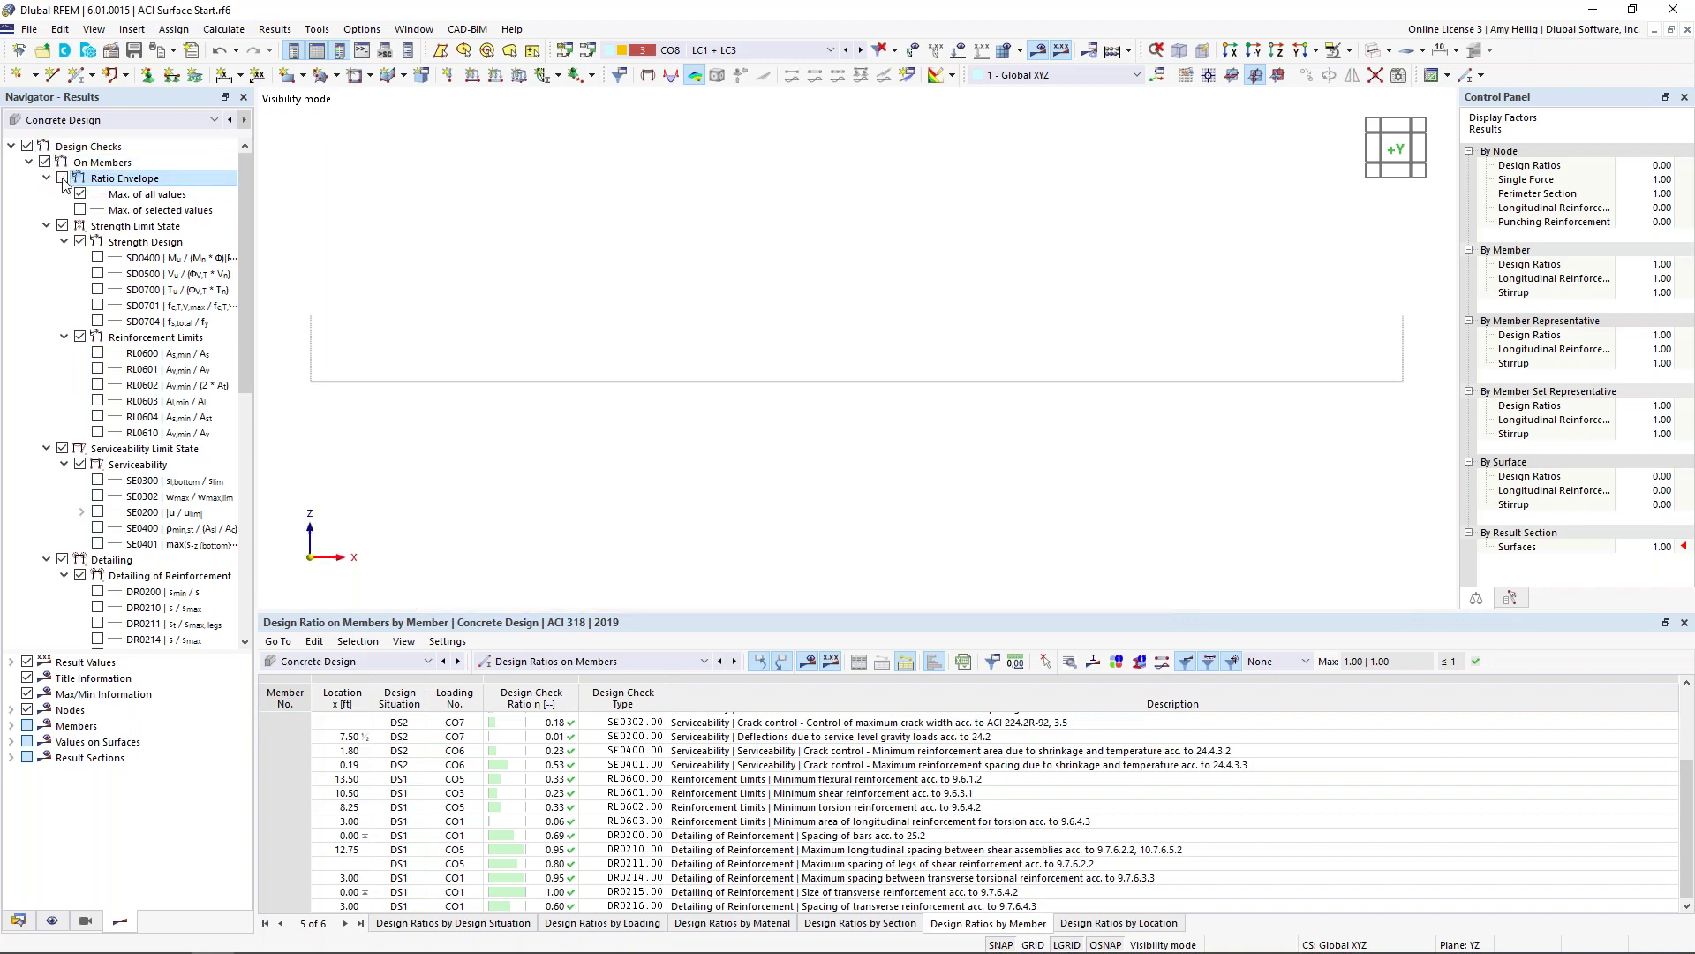
{"action": "left_click", "coordinate": [97, 258]}
{"action": "left_click", "coordinate": [97, 274]}
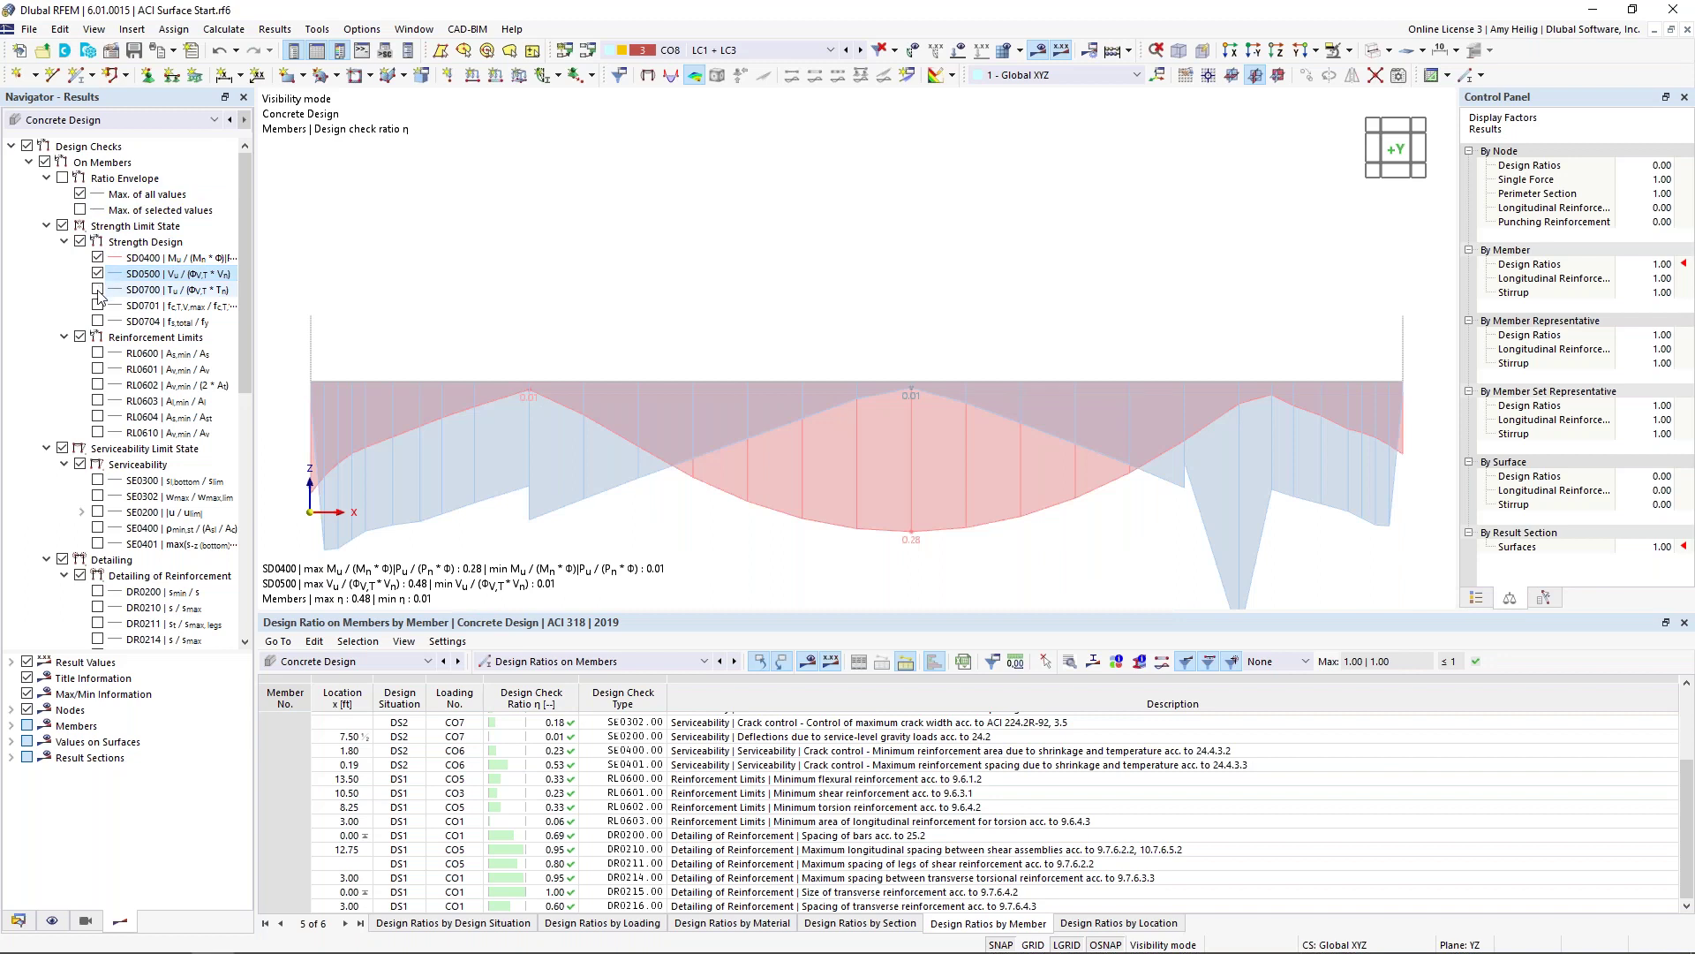
{"action": "left_click", "coordinate": [97, 290]}
{"action": "scroll", "coordinate": [860, 469], "scroll_direction": "down", "scroll_amount": 2}
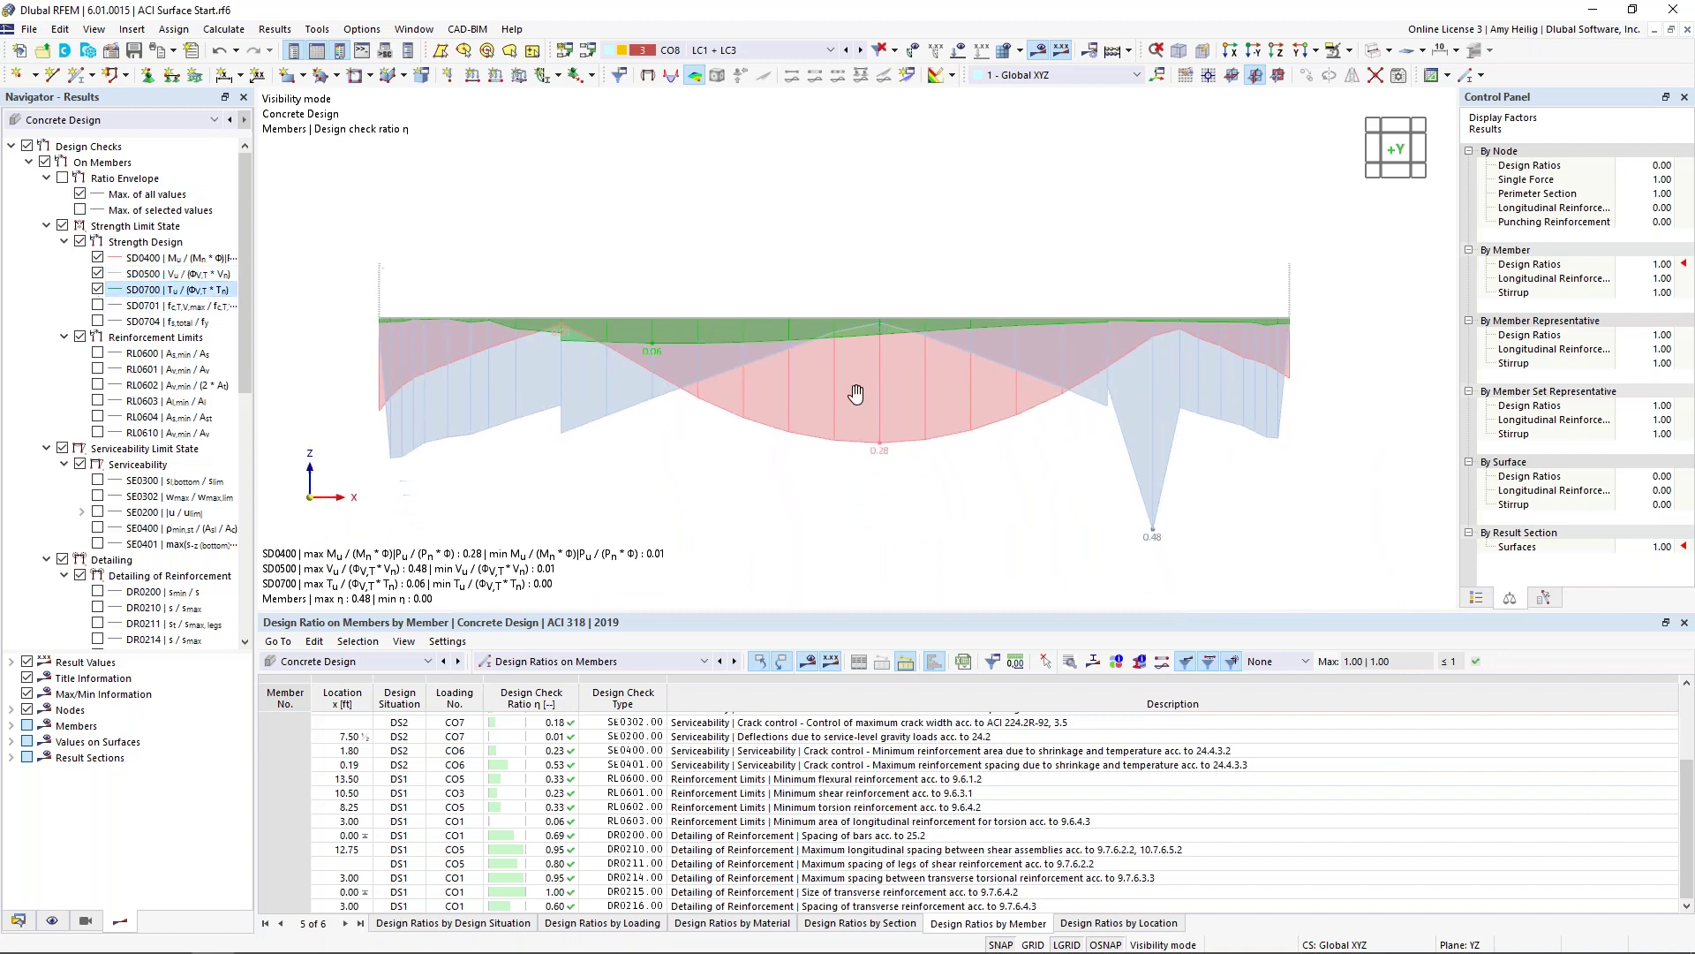
{"action": "left_click", "coordinate": [1491, 600]}
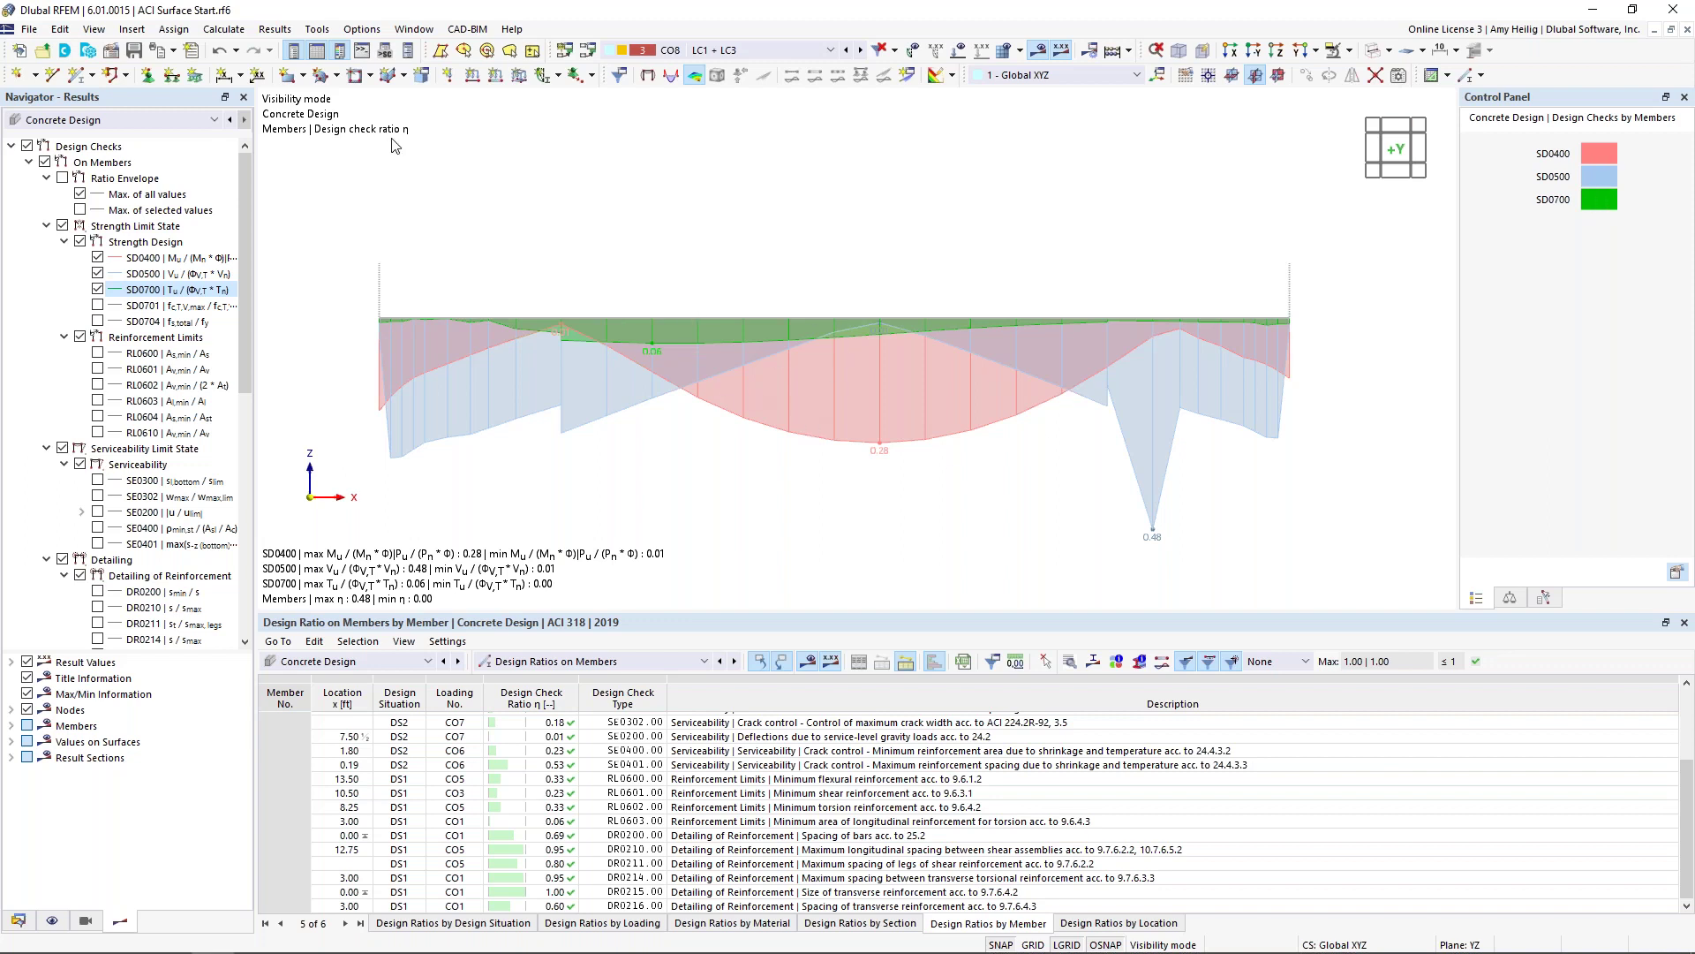
Step: Send only the current rib design check graphic to the printout report at full page width and a 50% height ratio
{"action": "left_click", "coordinate": [174, 51]}
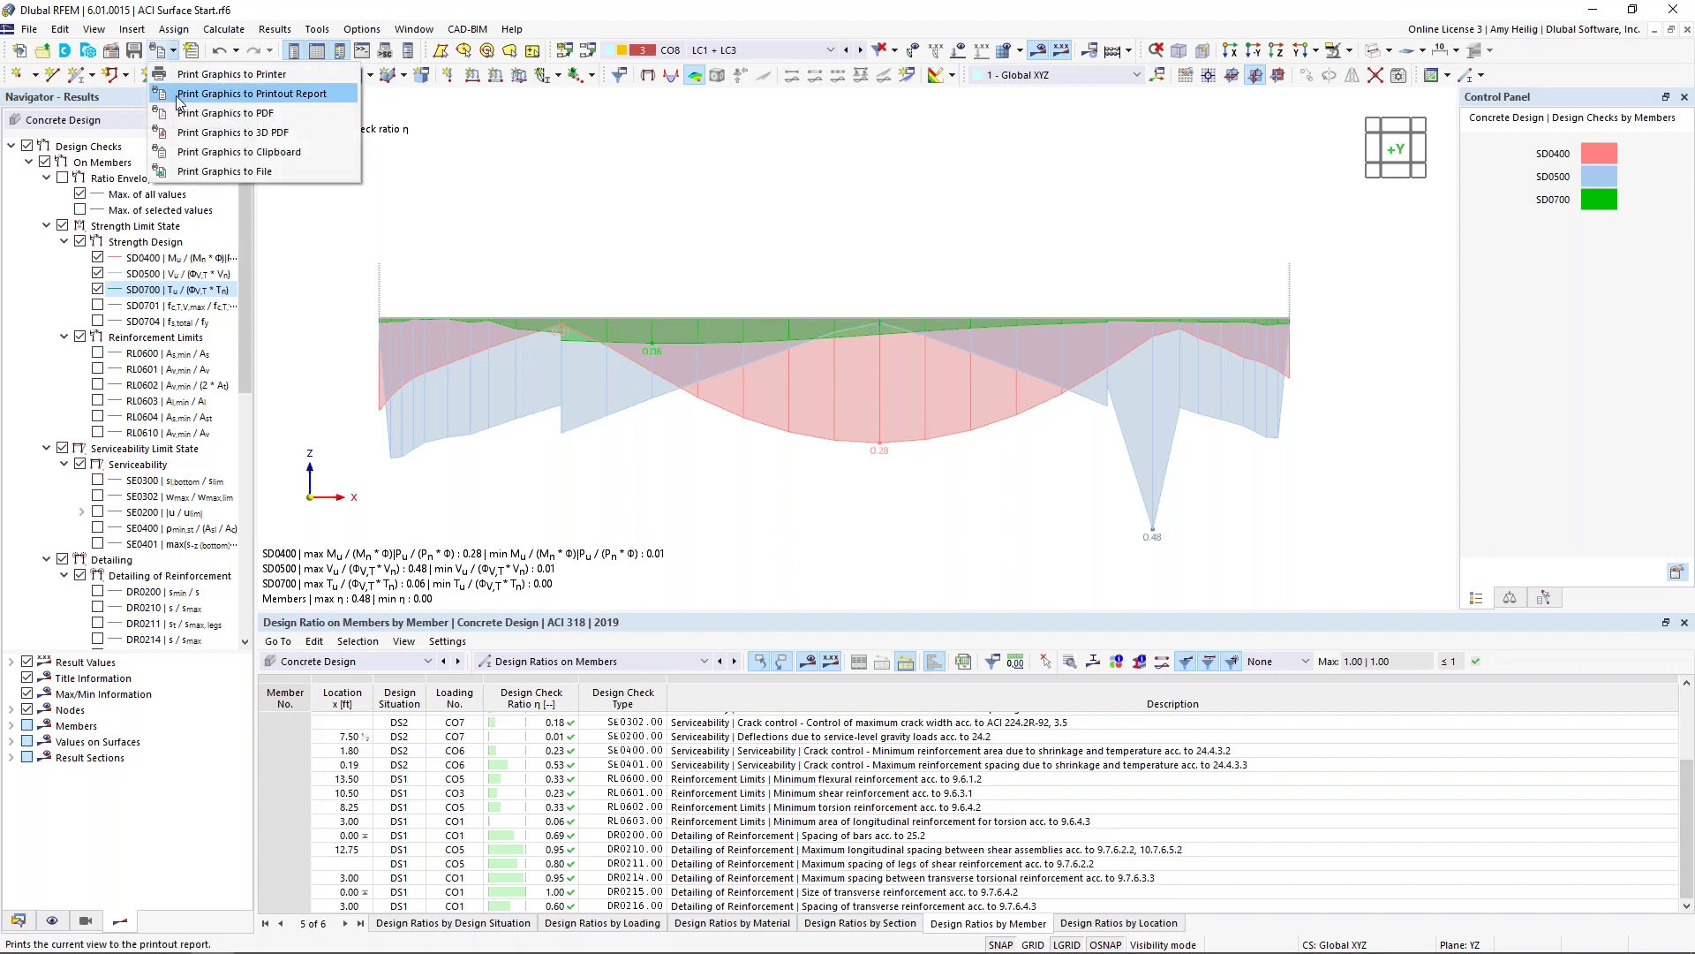
{"action": "left_click", "coordinate": [180, 95]}
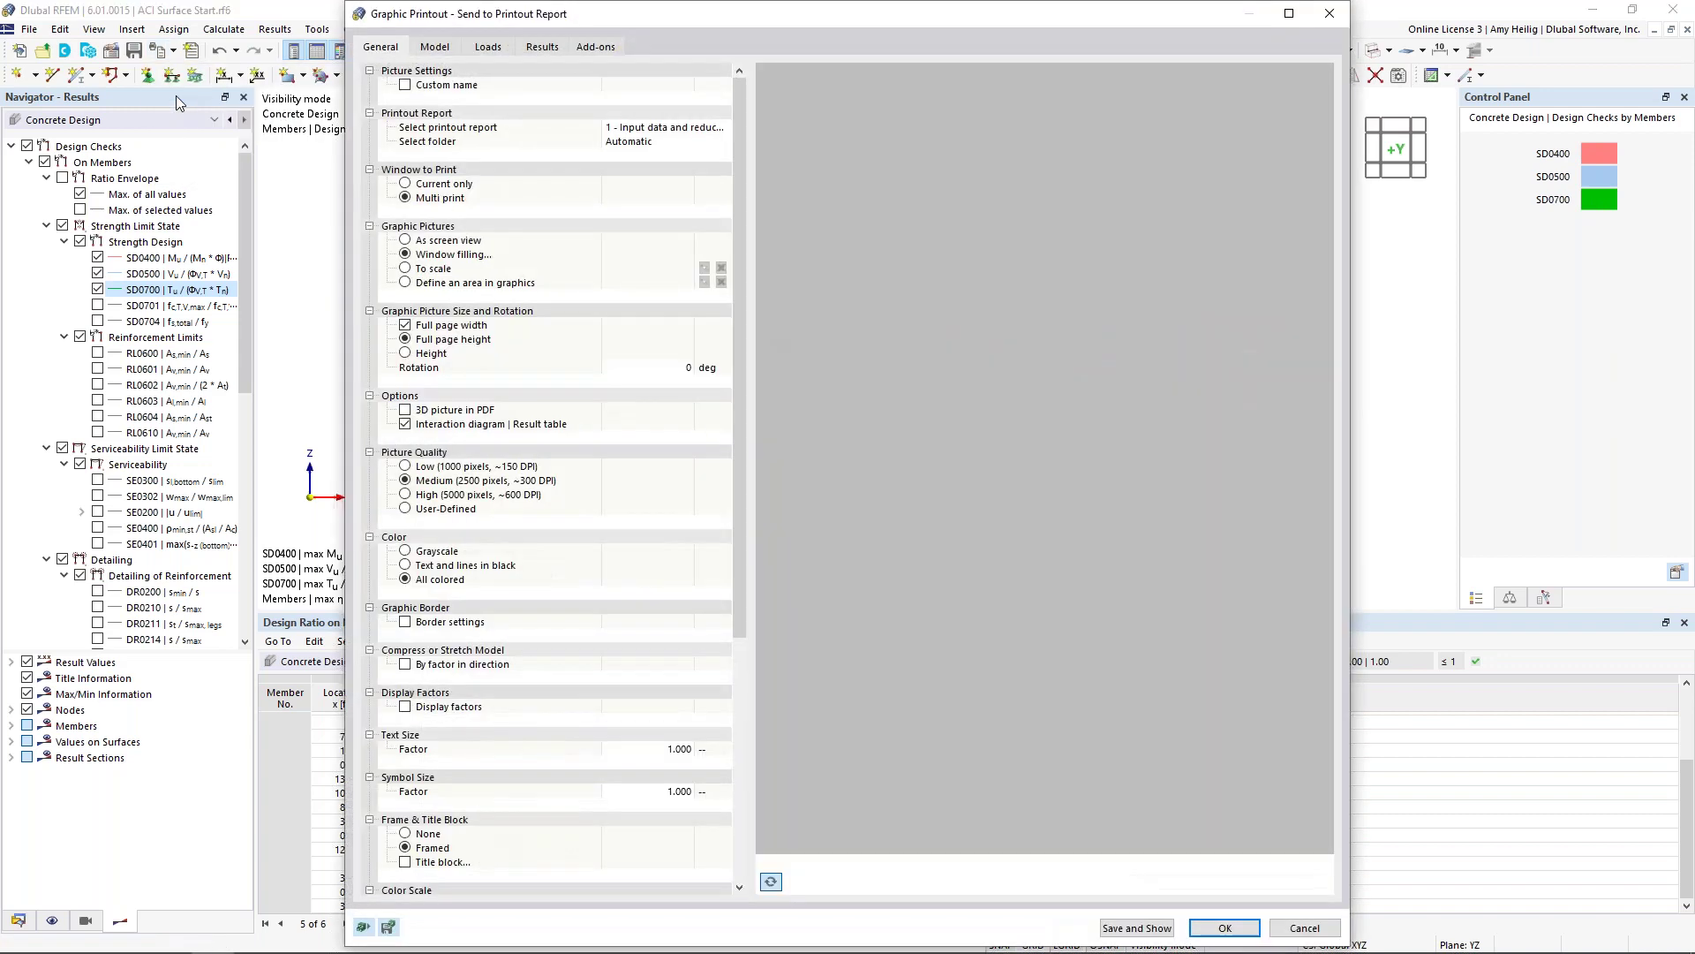
{"action": "left_click", "coordinate": [429, 184]}
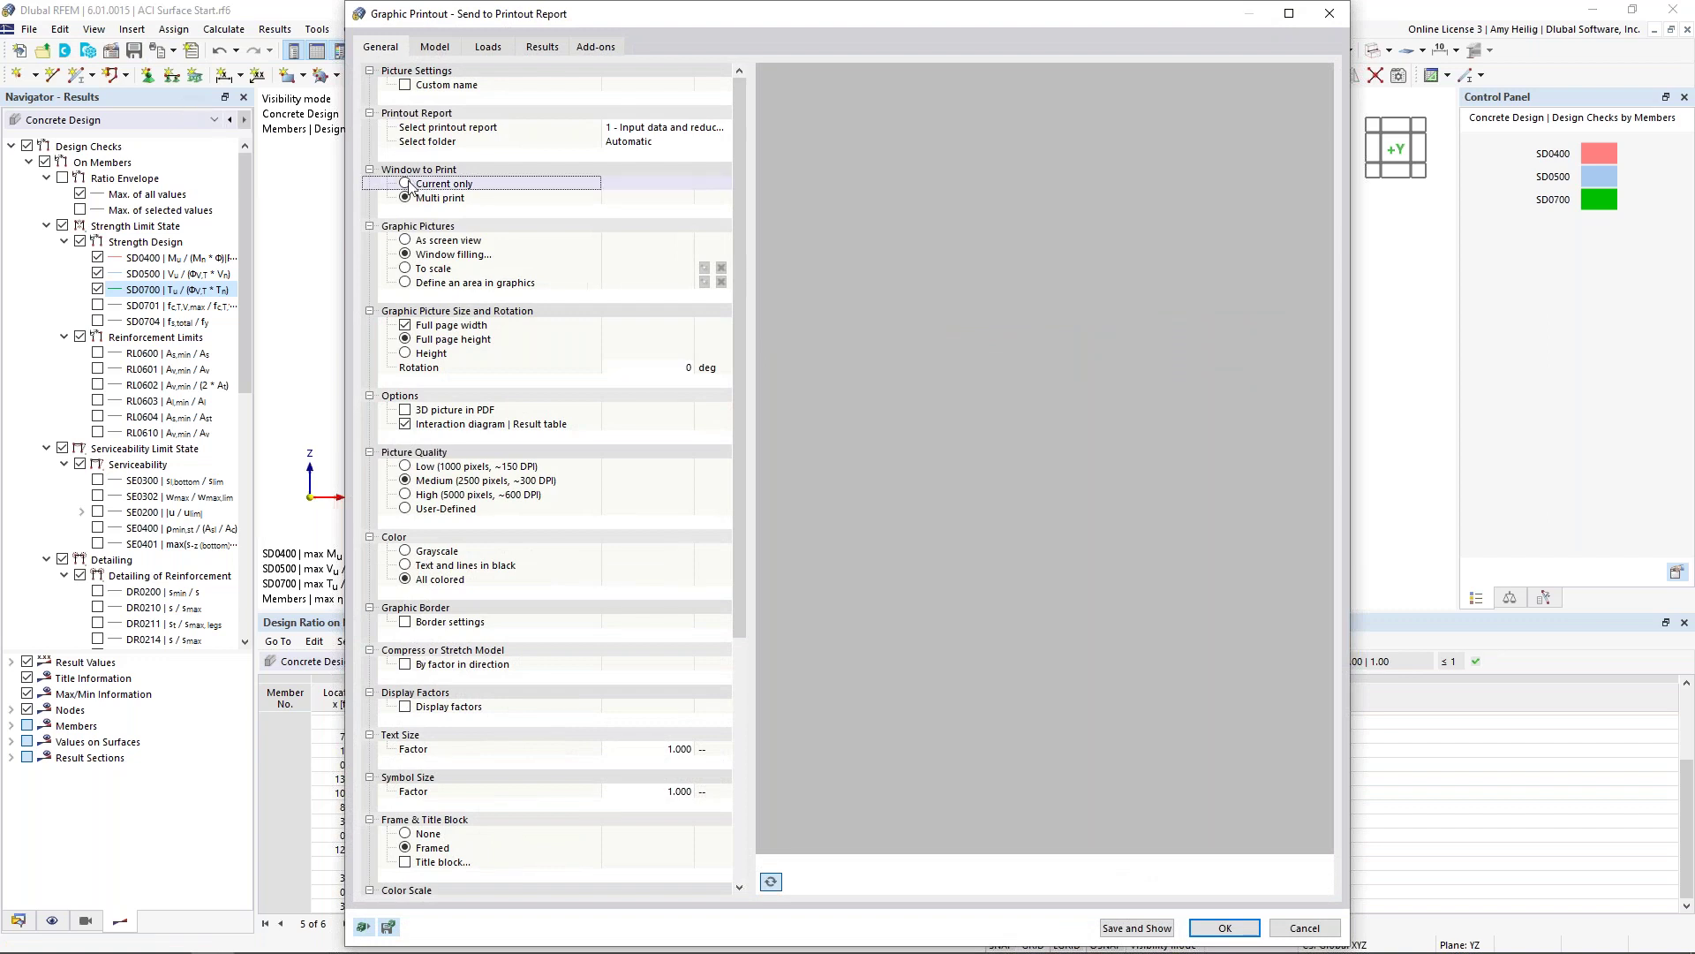
{"action": "left_click", "coordinate": [467, 188]}
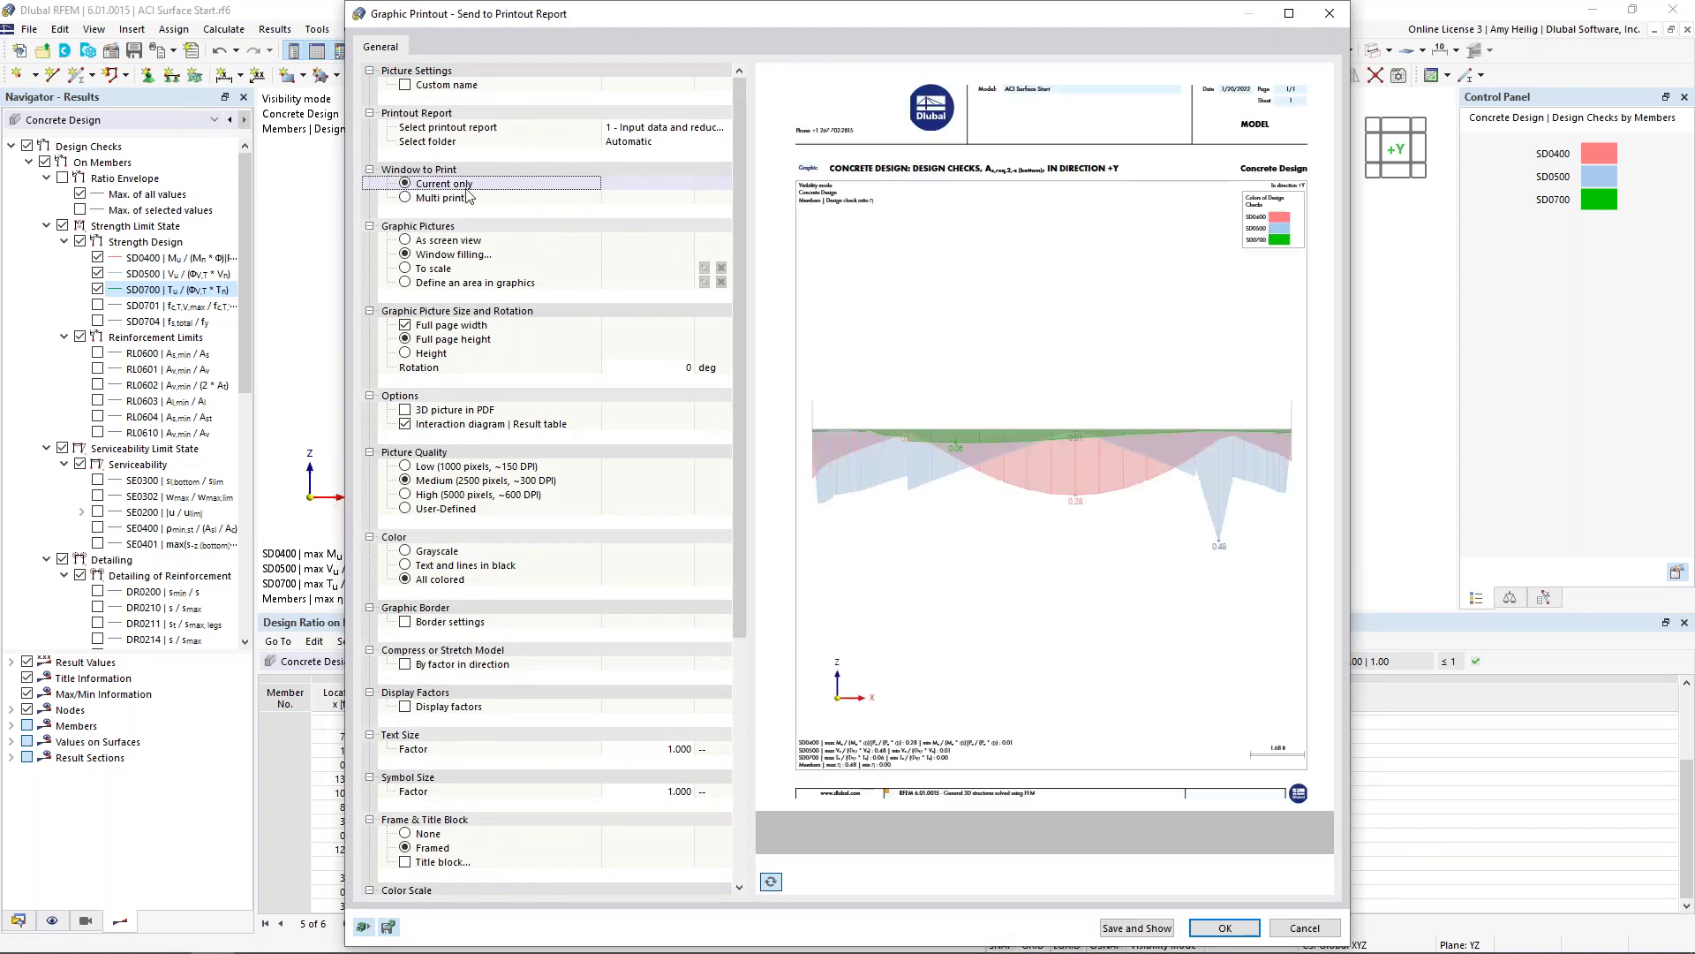
{"action": "left_click", "coordinate": [406, 358]}
{"action": "left_click", "coordinate": [405, 354]}
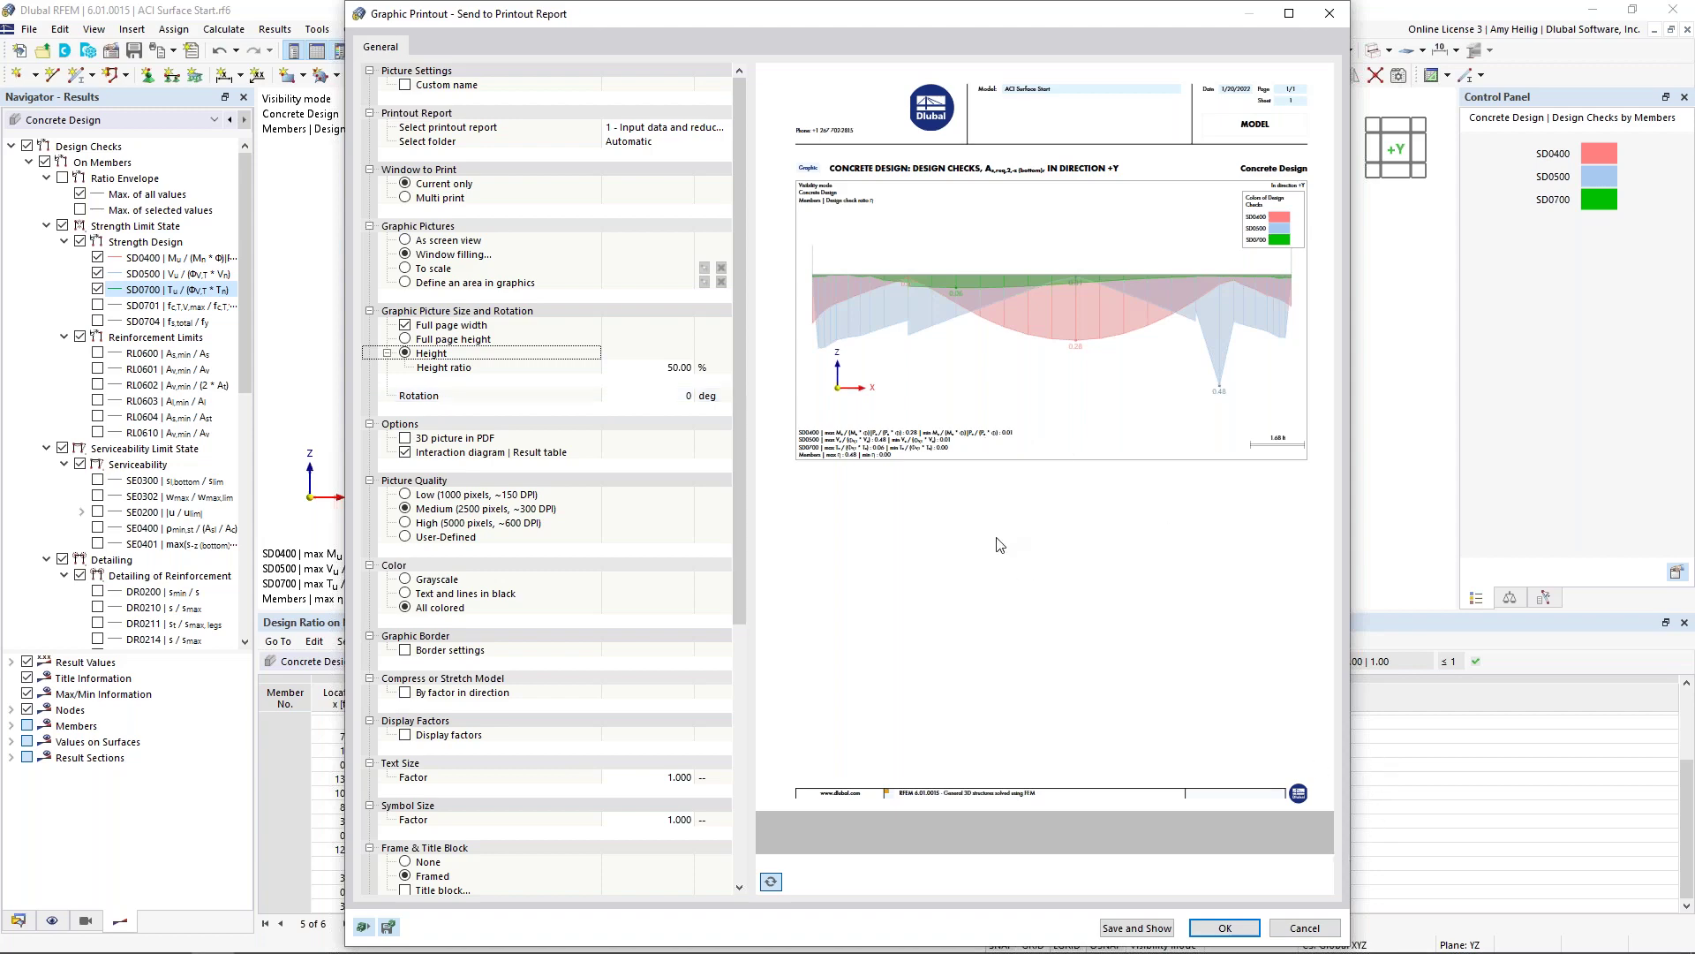
{"action": "left_click", "coordinate": [1225, 928]}
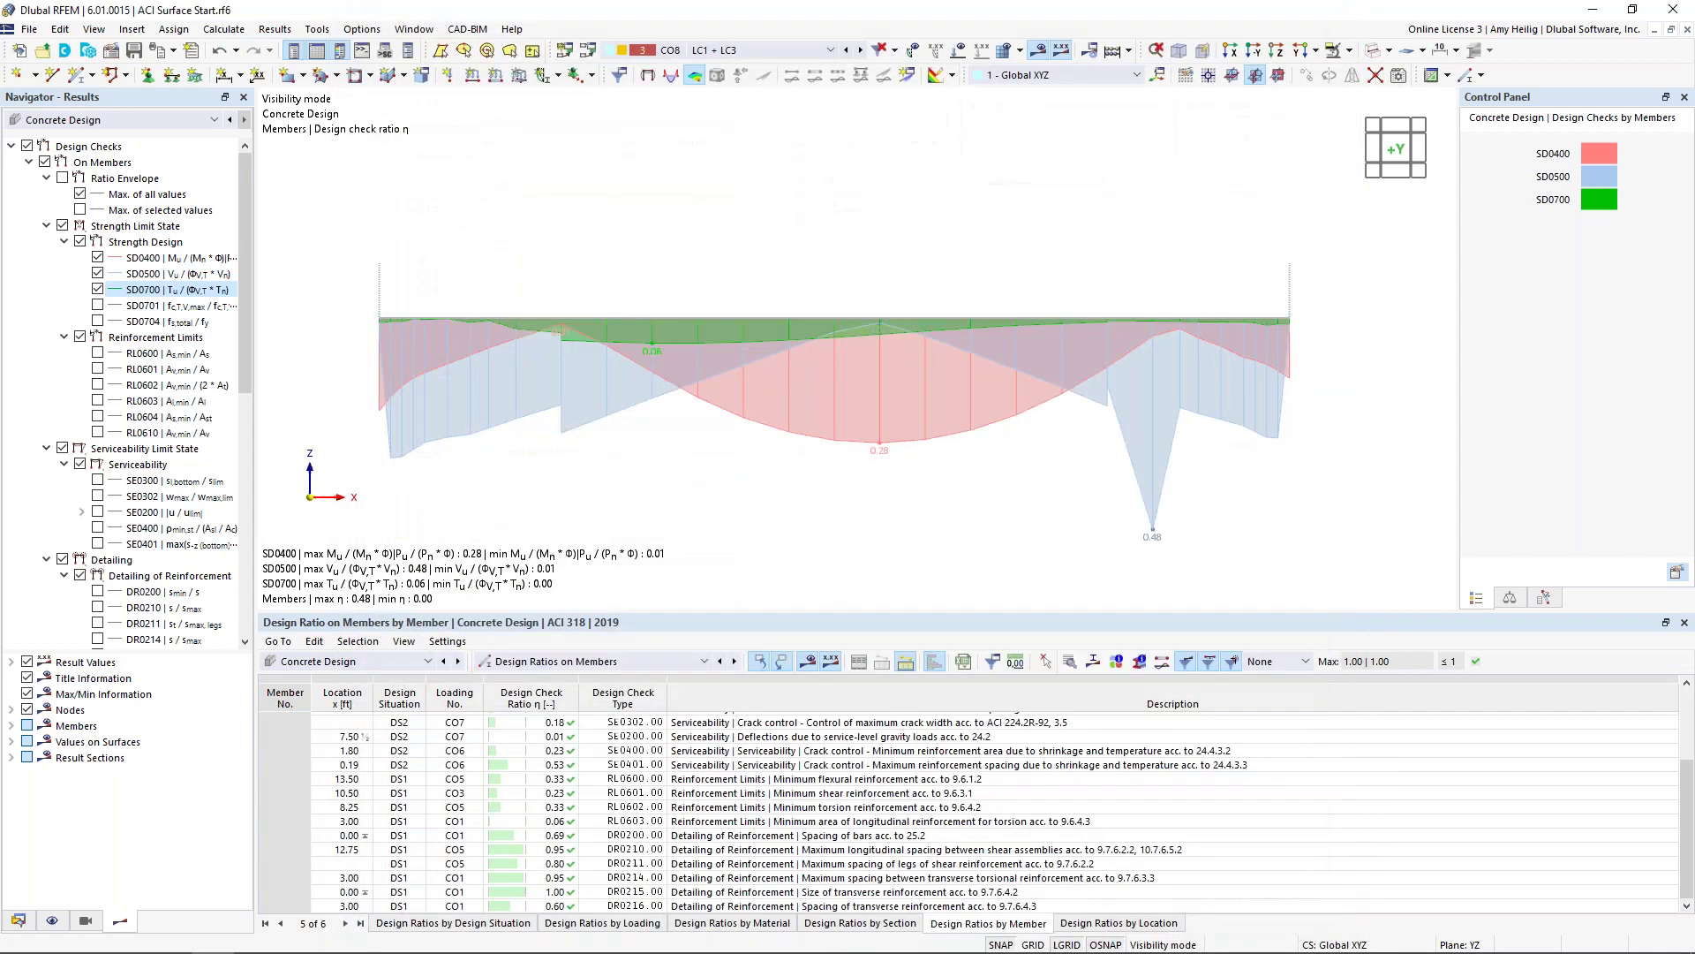
Step: Switch back to the printout report and go to the new design checks graphic in direction +Y
{"action": "left_click_drag", "start_coordinate": [1558, 34], "coordinate": [809, 34]}
{"action": "double_click", "coordinate": [810, 33]}
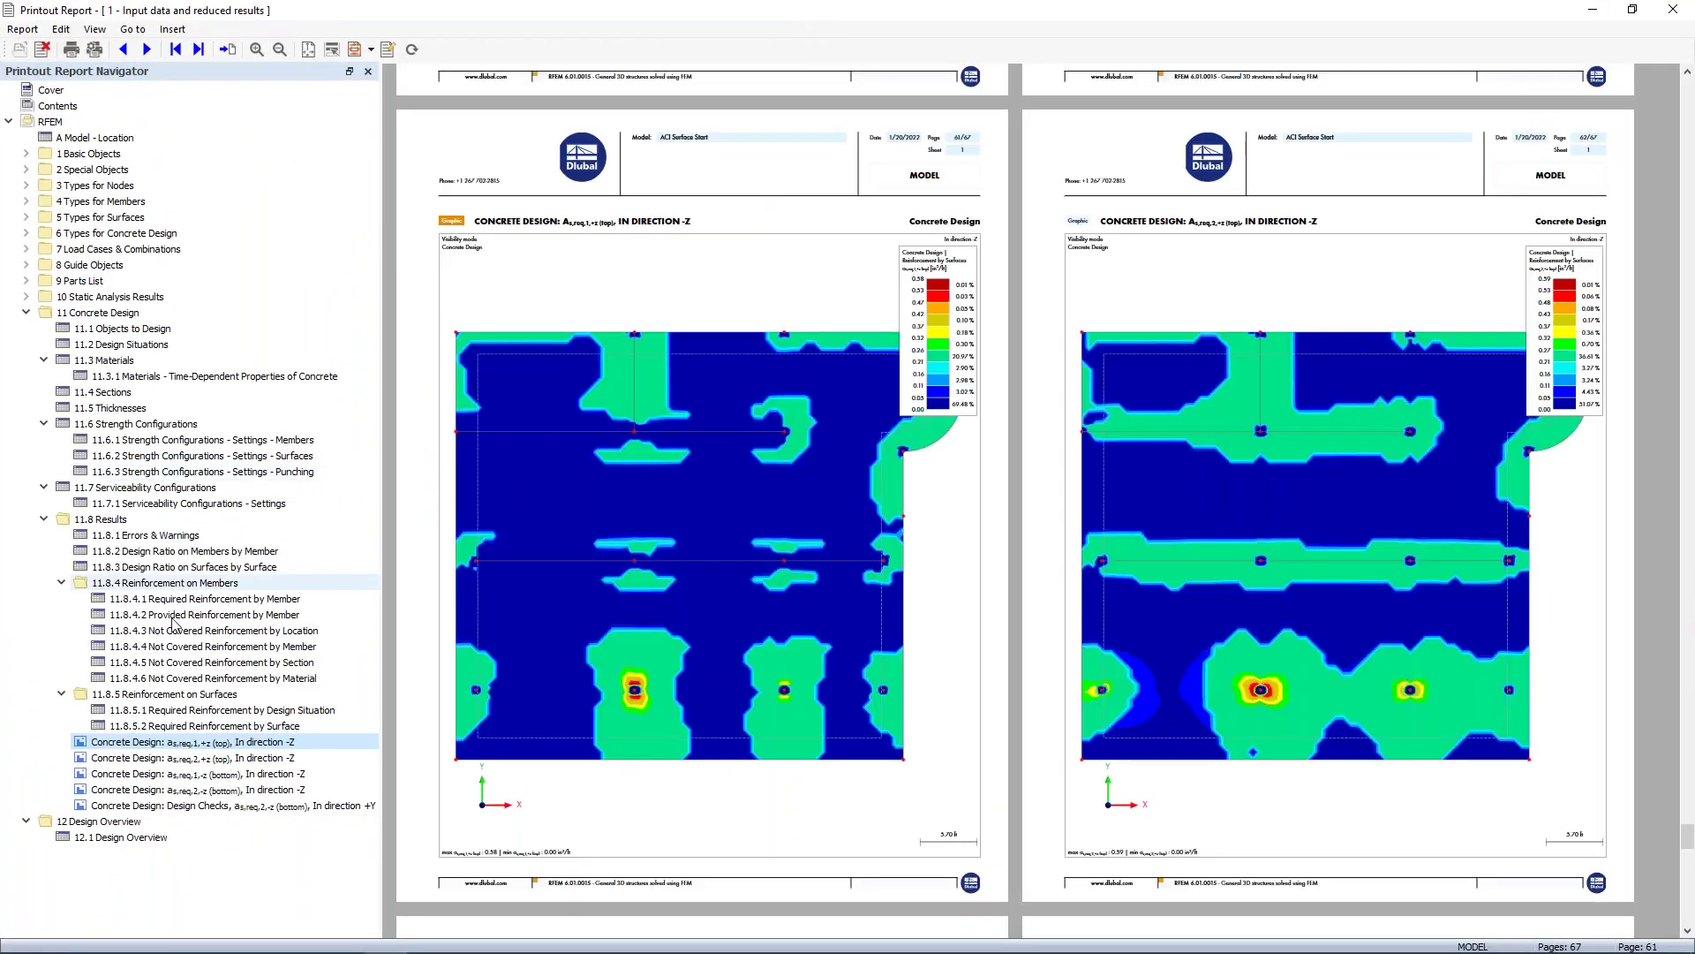
{"action": "left_click", "coordinate": [298, 807]}
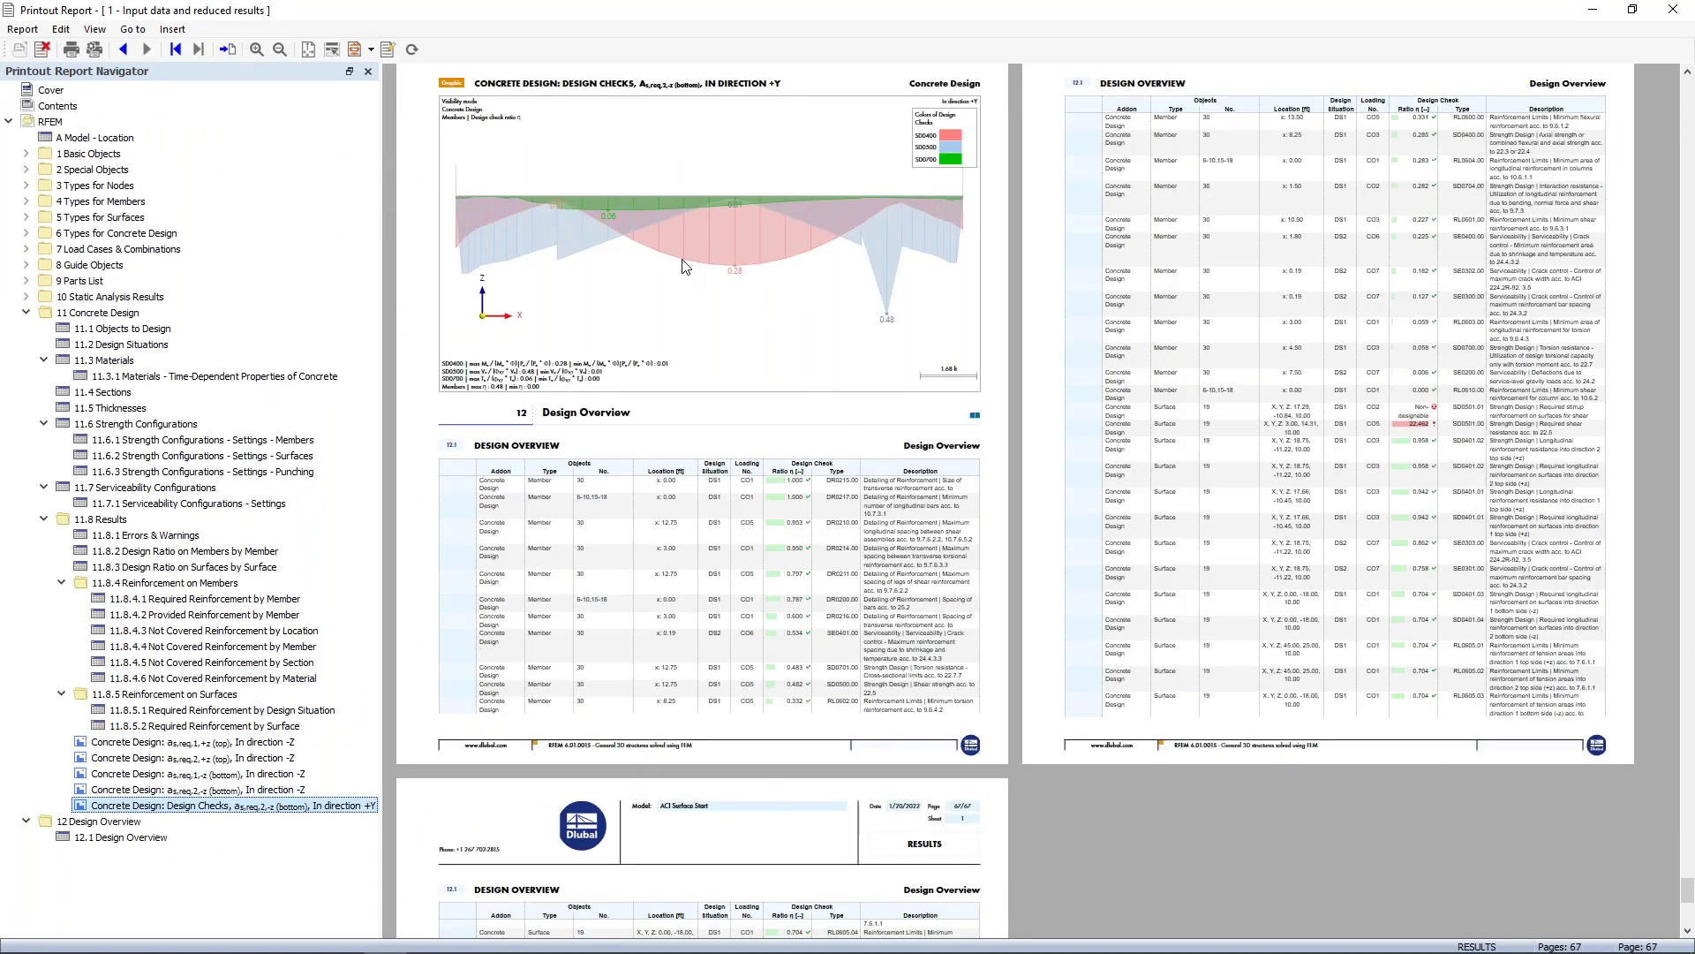
Step: Create a child folder named Surface Graphics under the Concrete Design chapter of the printout report
{"action": "left_click", "coordinate": [129, 314]}
{"action": "right_click", "coordinate": [130, 315]}
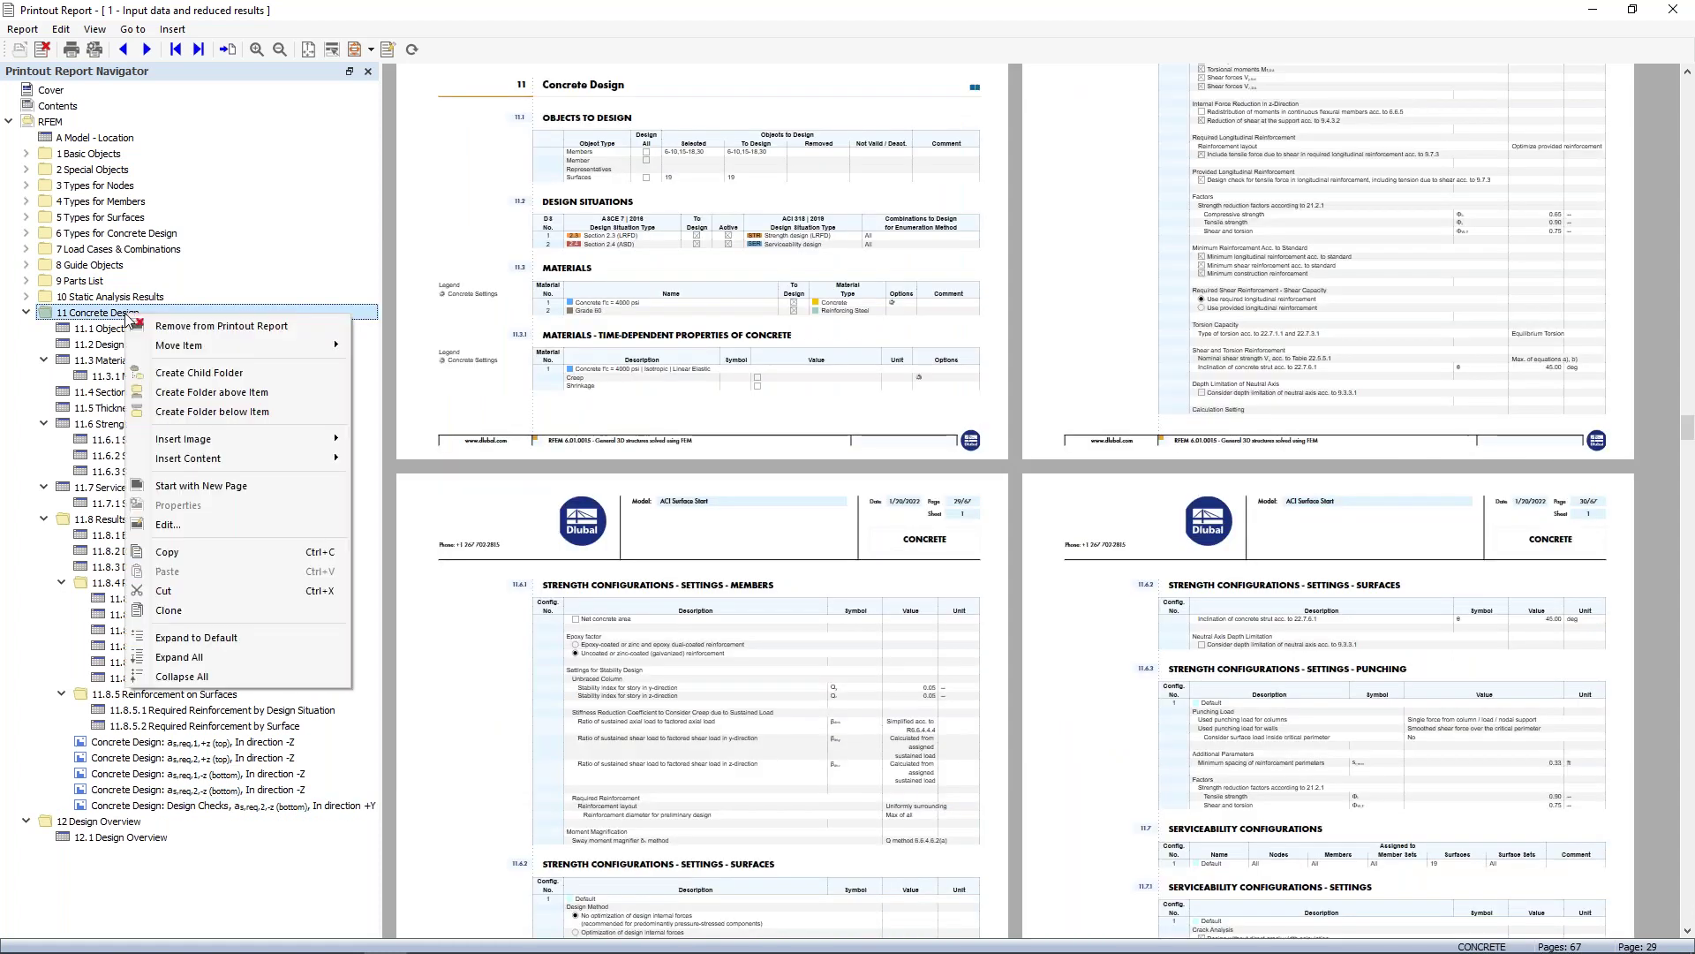
{"action": "left_click", "coordinate": [181, 373]}
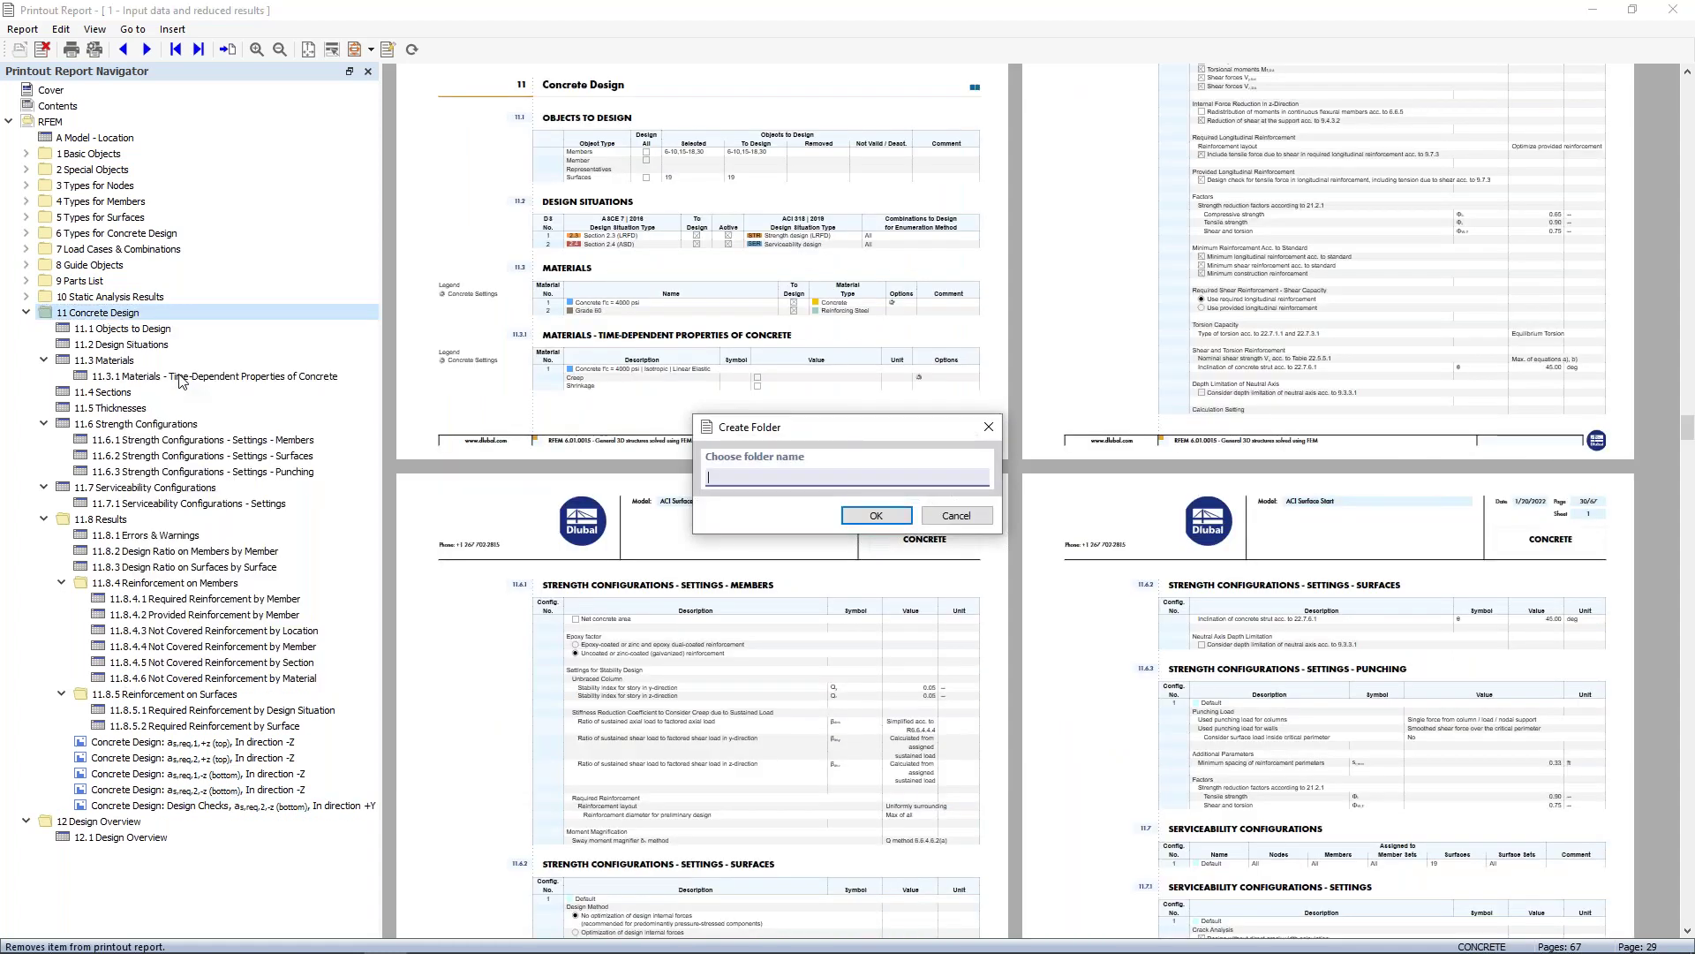
{"action": "type", "text": "Surface Graphics"}
{"action": "left_click", "coordinate": [854, 516]}
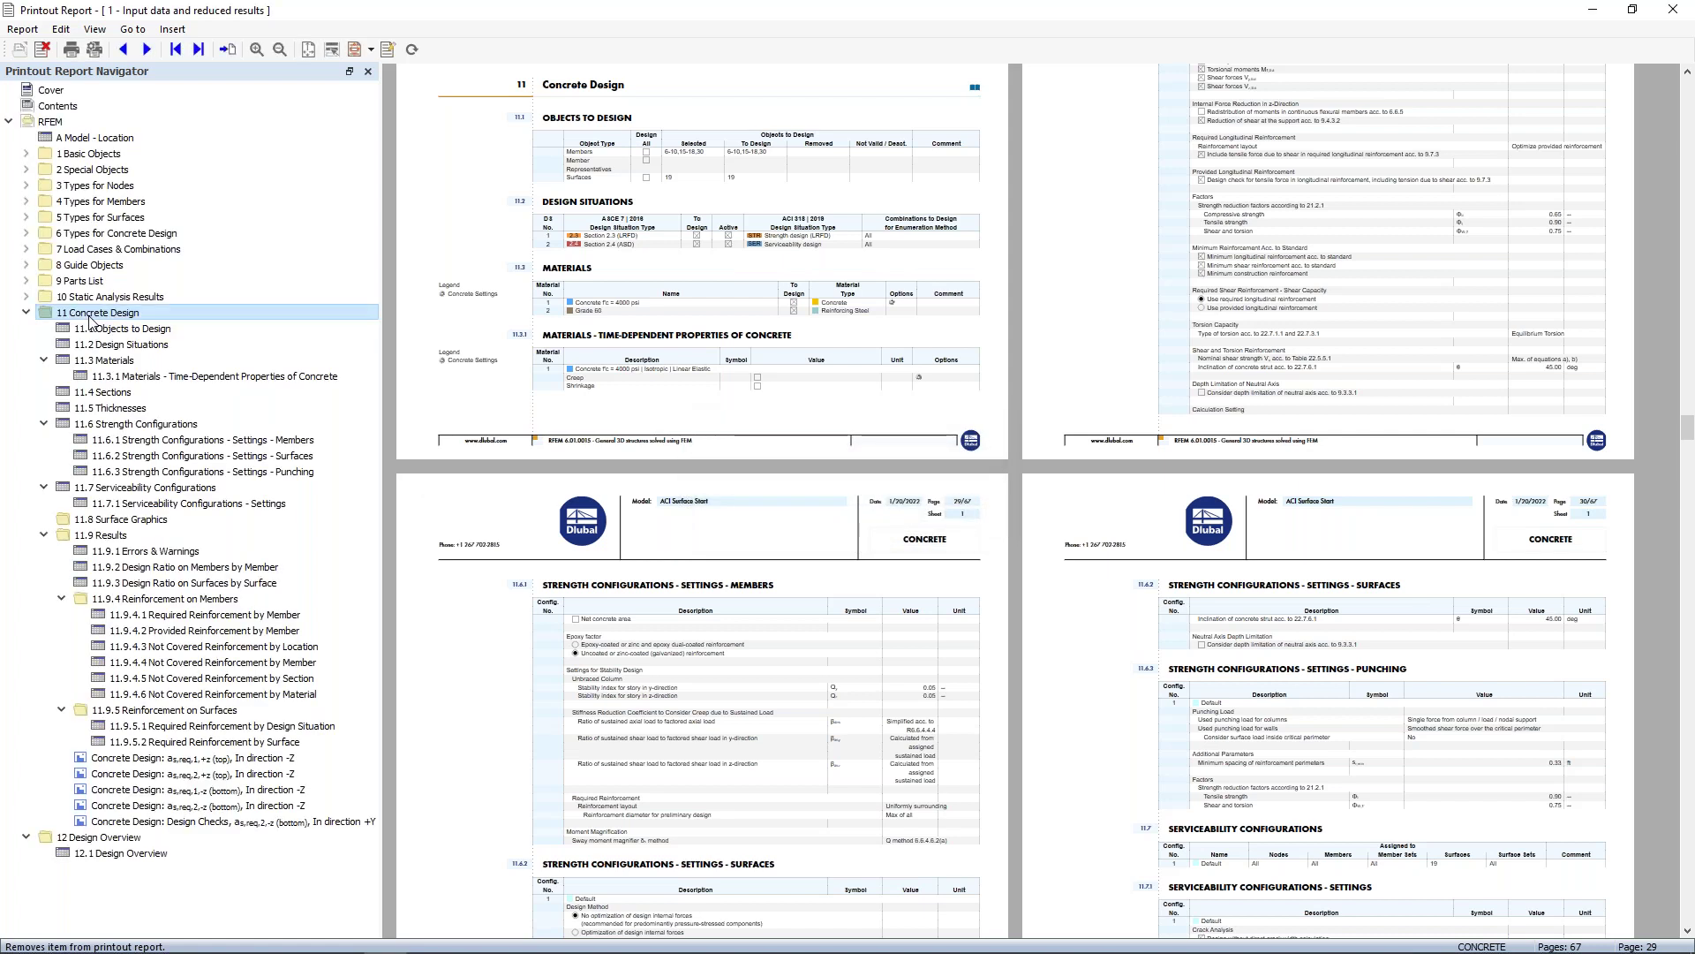
Step: Add a second child folder named Member Graphics under the Concrete Design chapter
{"action": "right_click", "coordinate": [92, 320]}
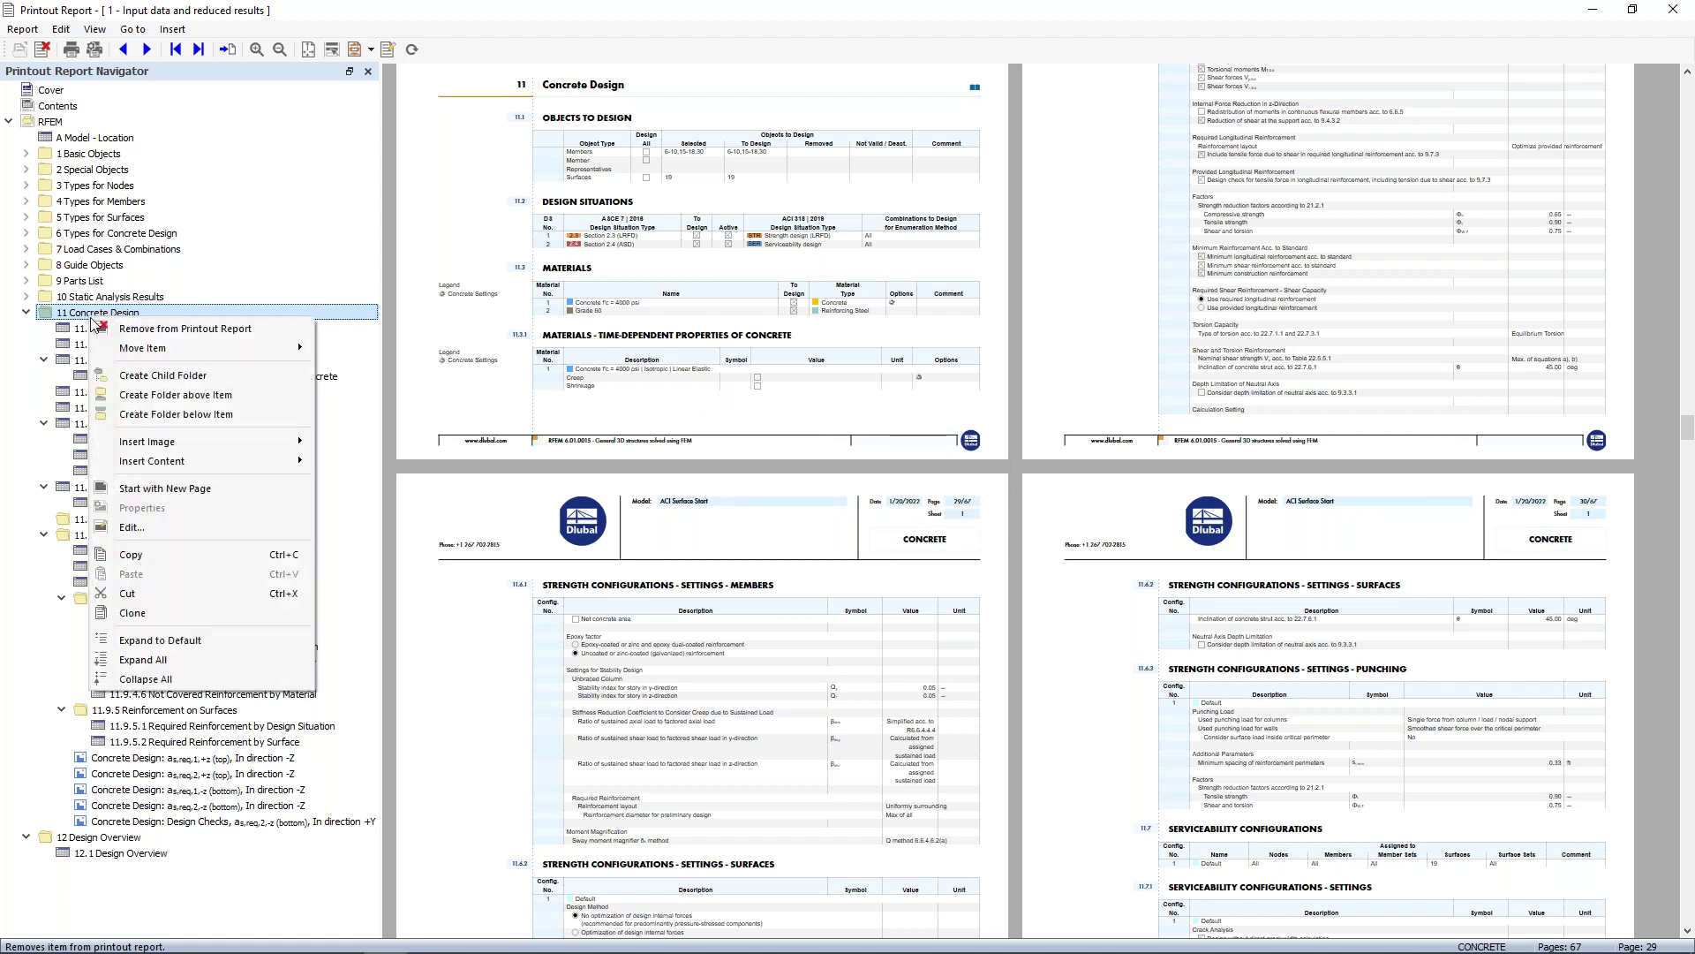
{"action": "left_click", "coordinate": [163, 375]}
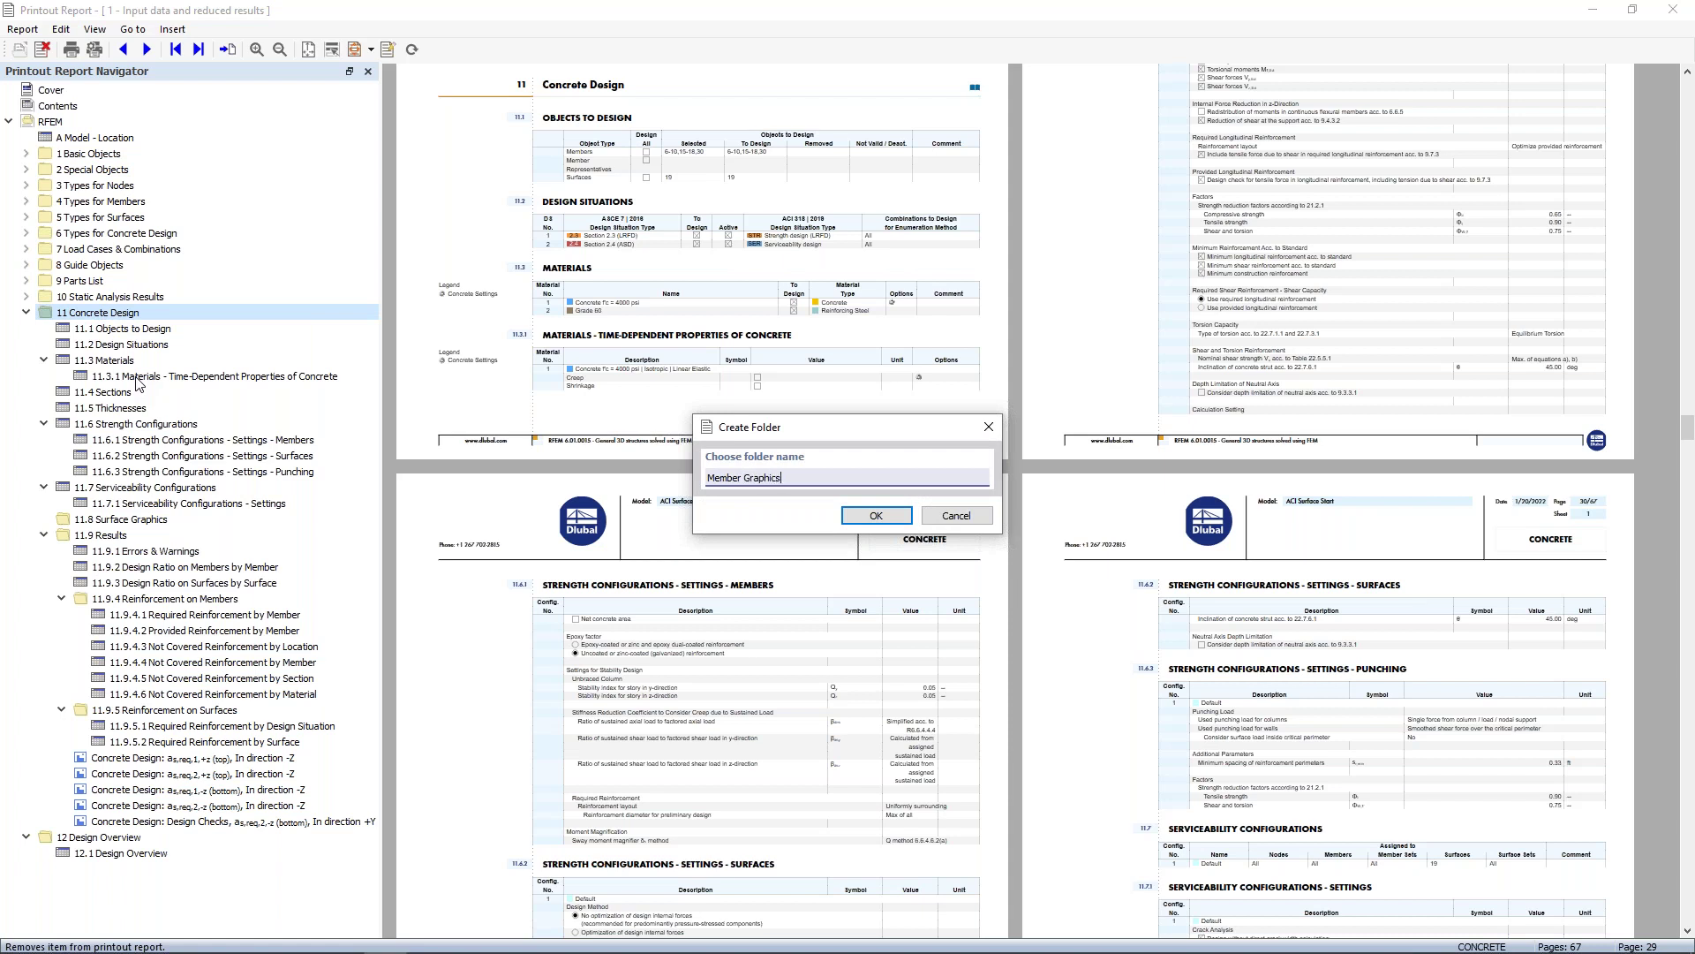
{"action": "left_click", "coordinate": [876, 515]}
Step: Move the four required reinforcement graphics in direction -Z into Surface Graphics and the design checks graphic in direction +Y into Member Graphics
{"action": "left_click", "coordinate": [243, 774]}
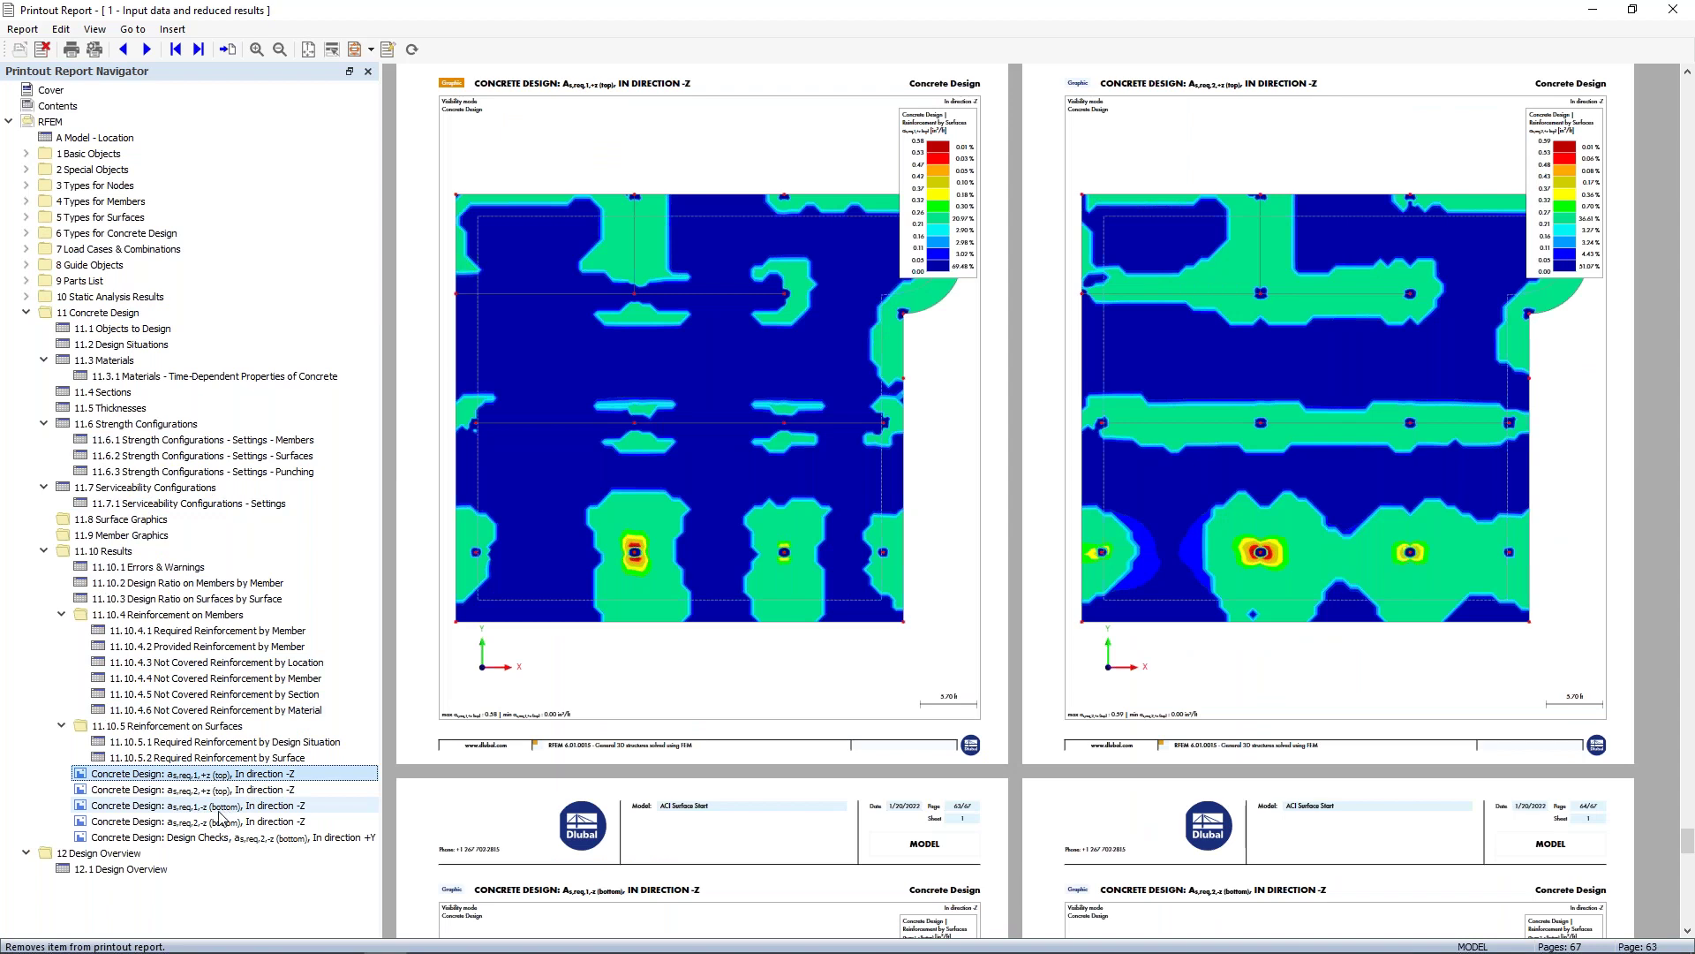
{"action": "left_click", "coordinate": [219, 818], "text": "shift"}
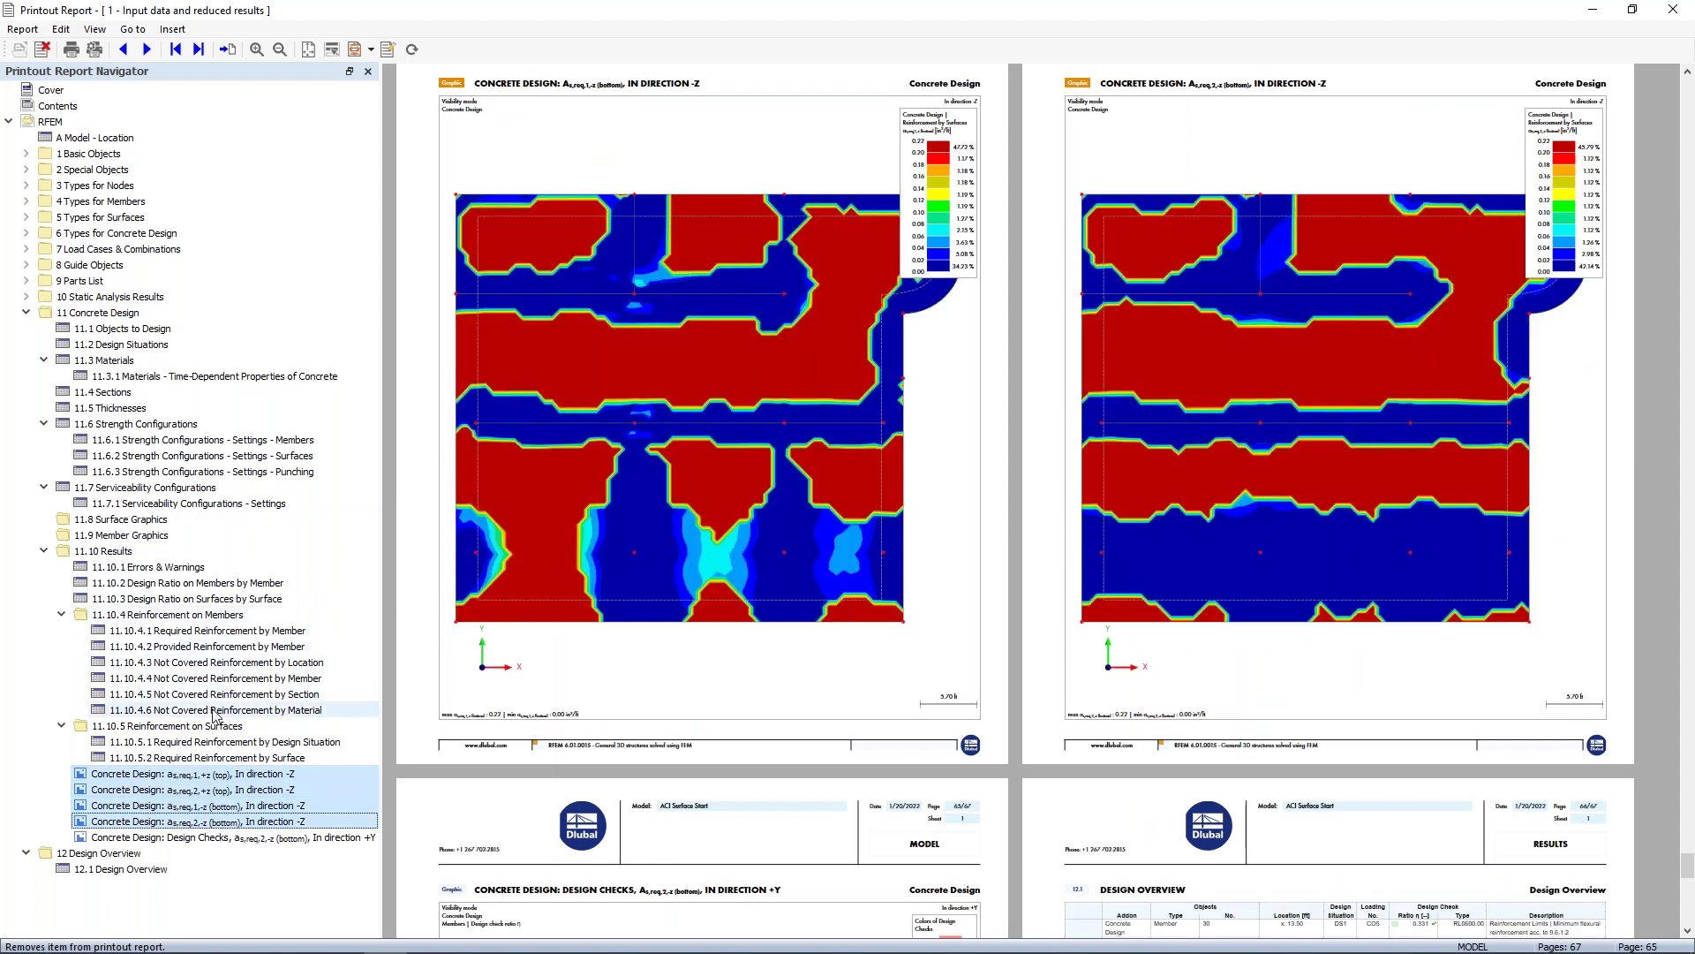
{"action": "left_click_drag", "start_coordinate": [163, 779], "coordinate": [119, 523]}
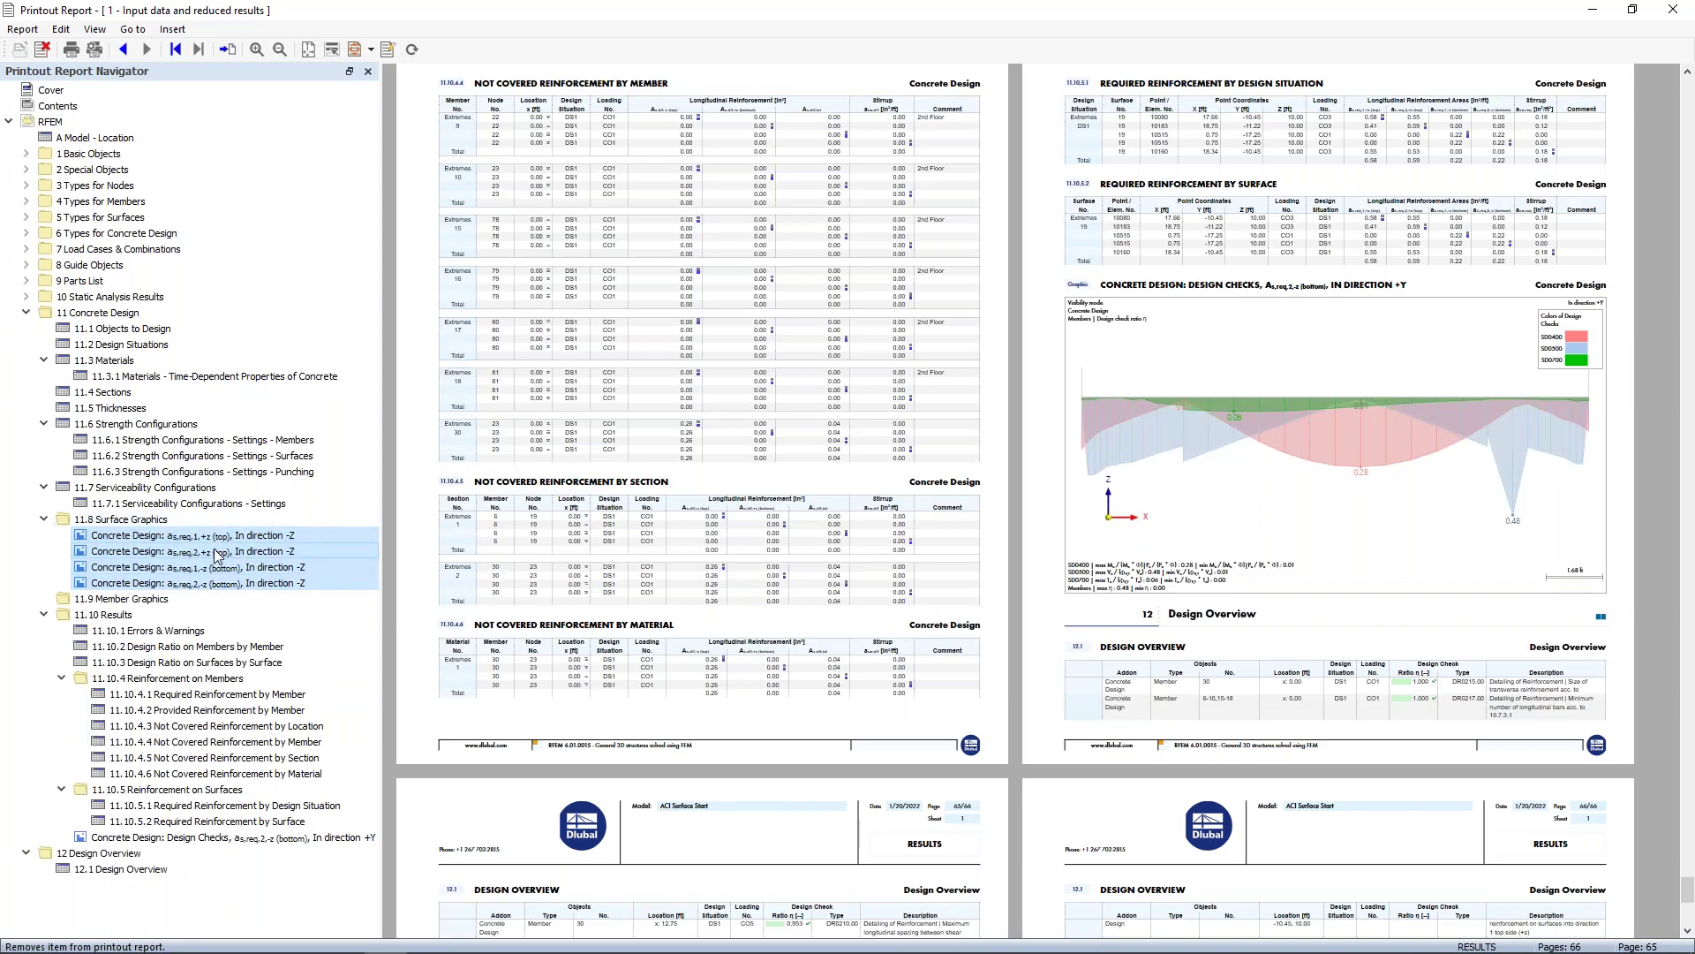
{"action": "left_click", "coordinate": [174, 835]}
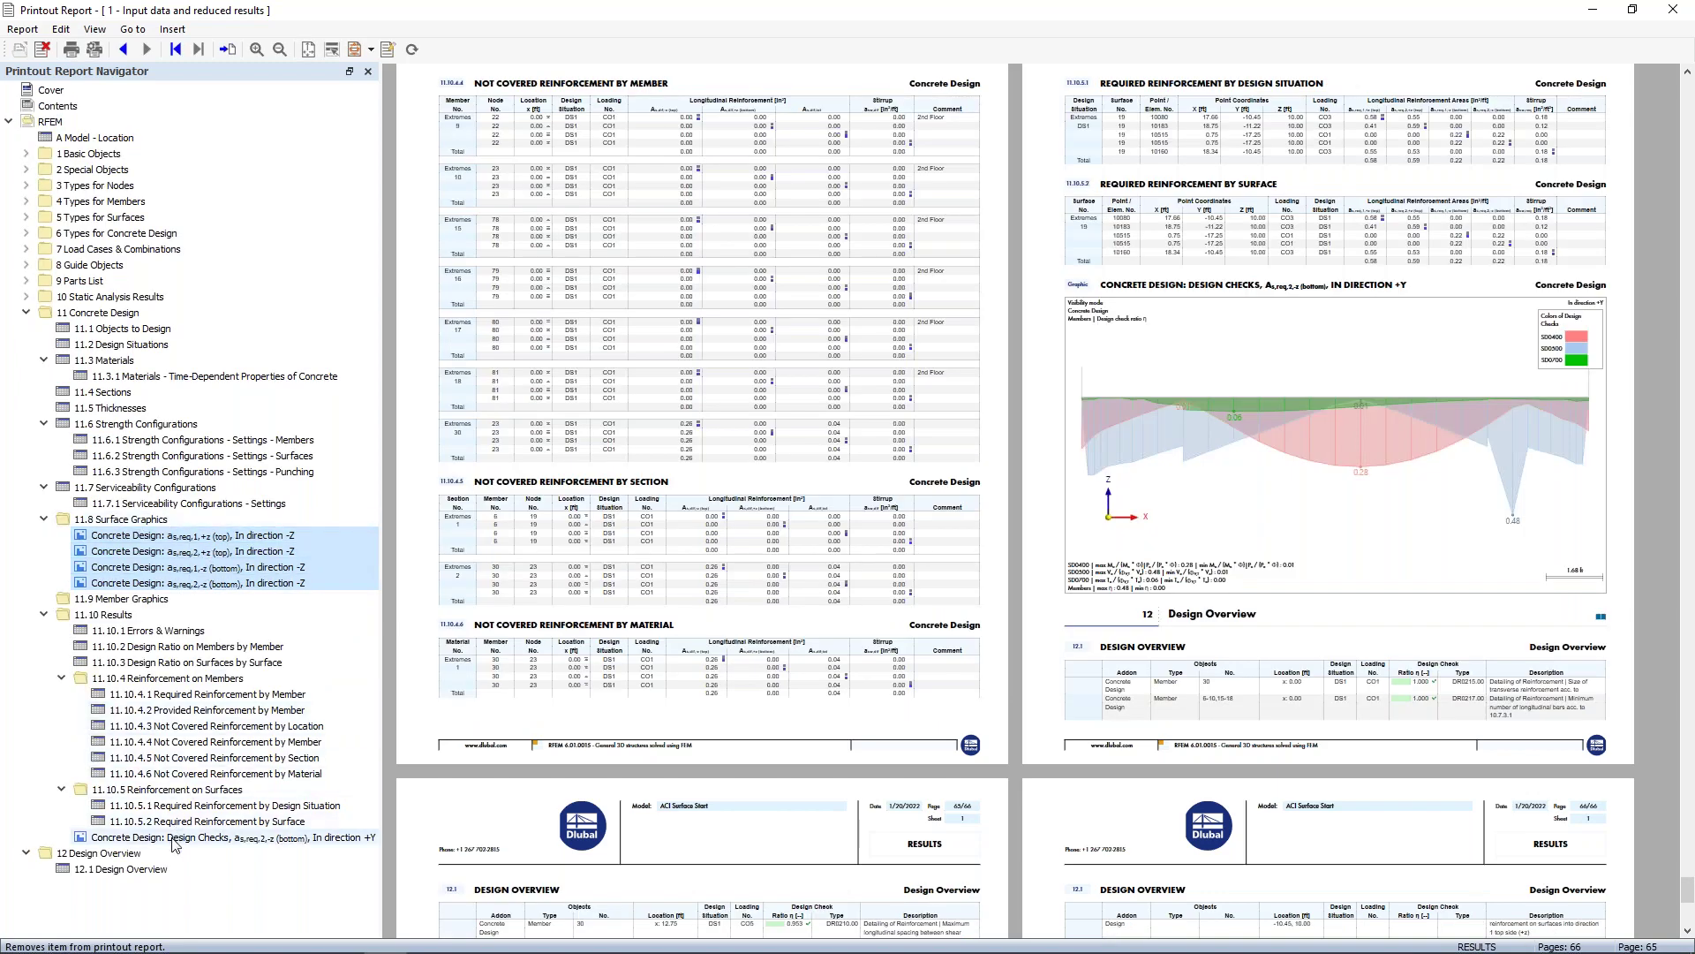
{"action": "left_click_drag", "start_coordinate": [161, 837], "coordinate": [122, 604]}
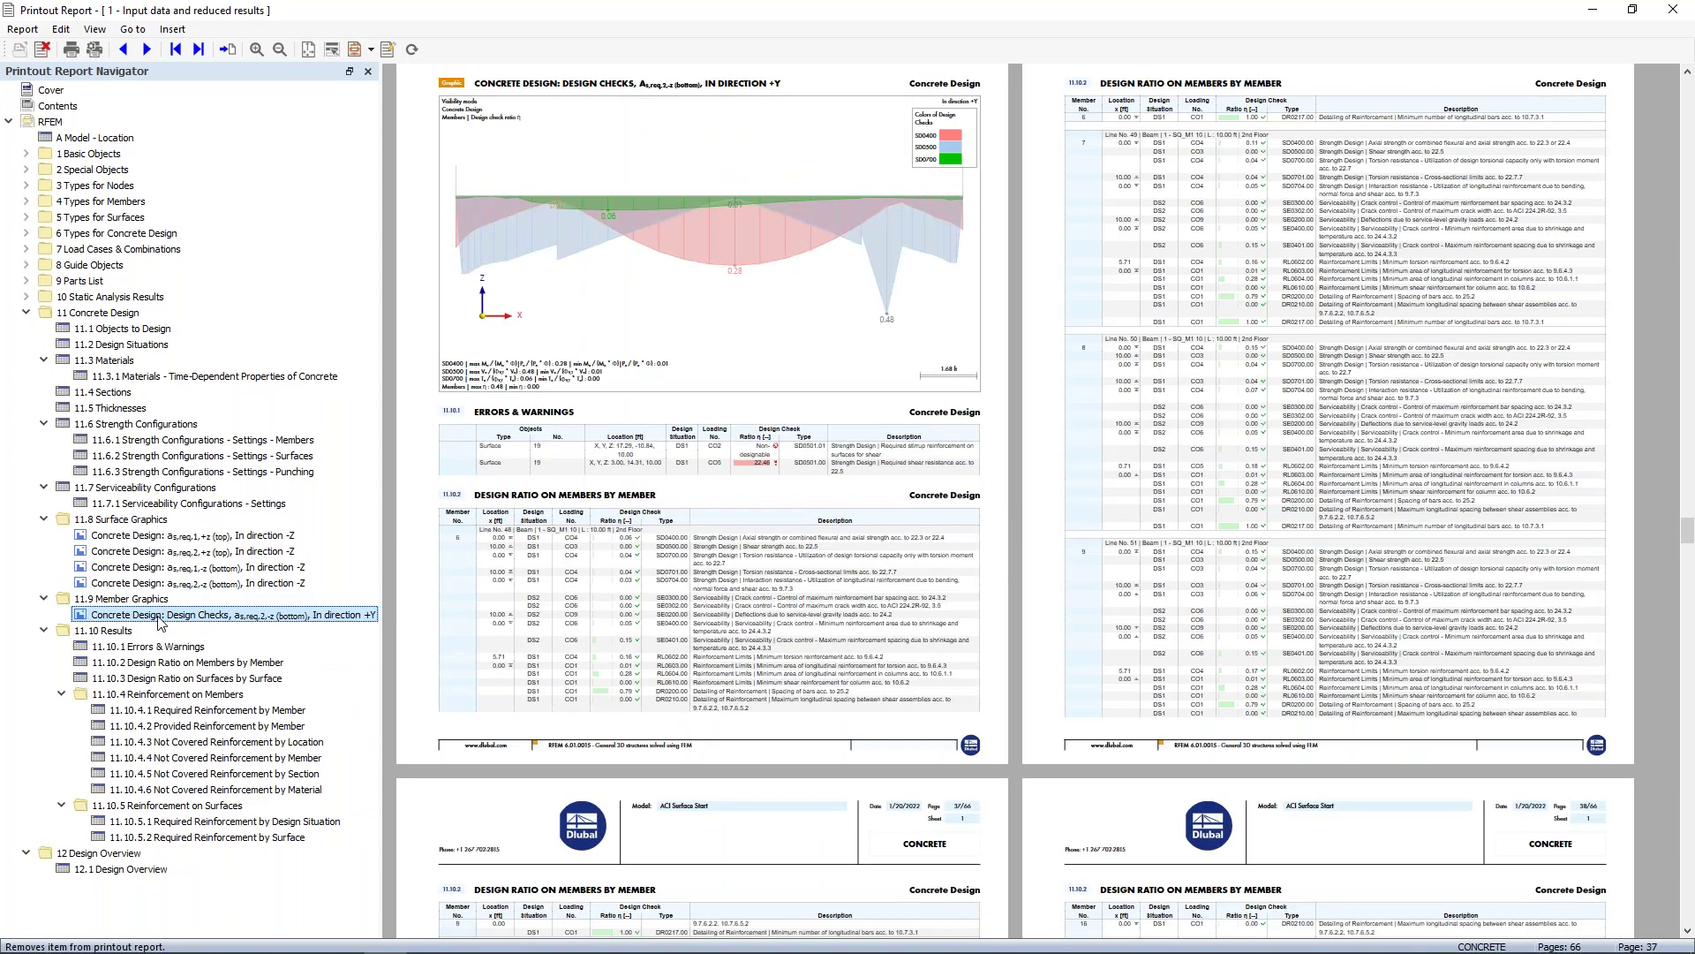
Step: Return to the start of the report and look through the cover, contents and Basic Objects pages
{"action": "scroll", "coordinate": [493, 412], "scroll_direction": "up", "scroll_amount": 3}
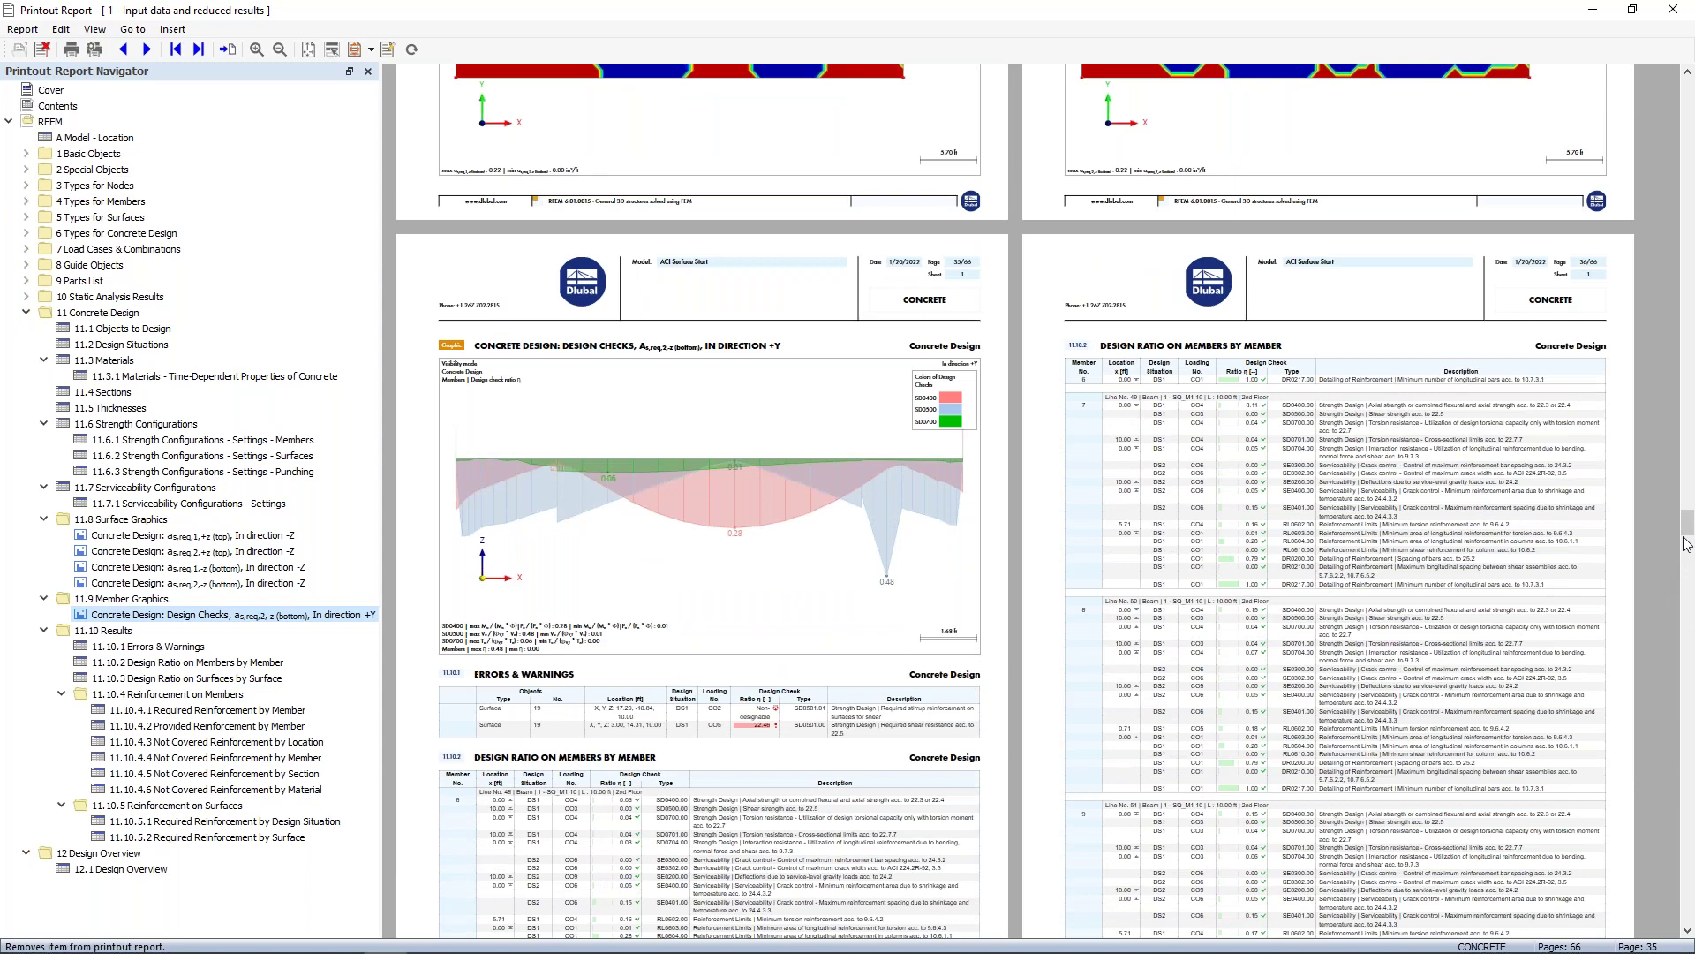
{"action": "left_click_drag", "start_coordinate": [1689, 532], "coordinate": [1640, 92]}
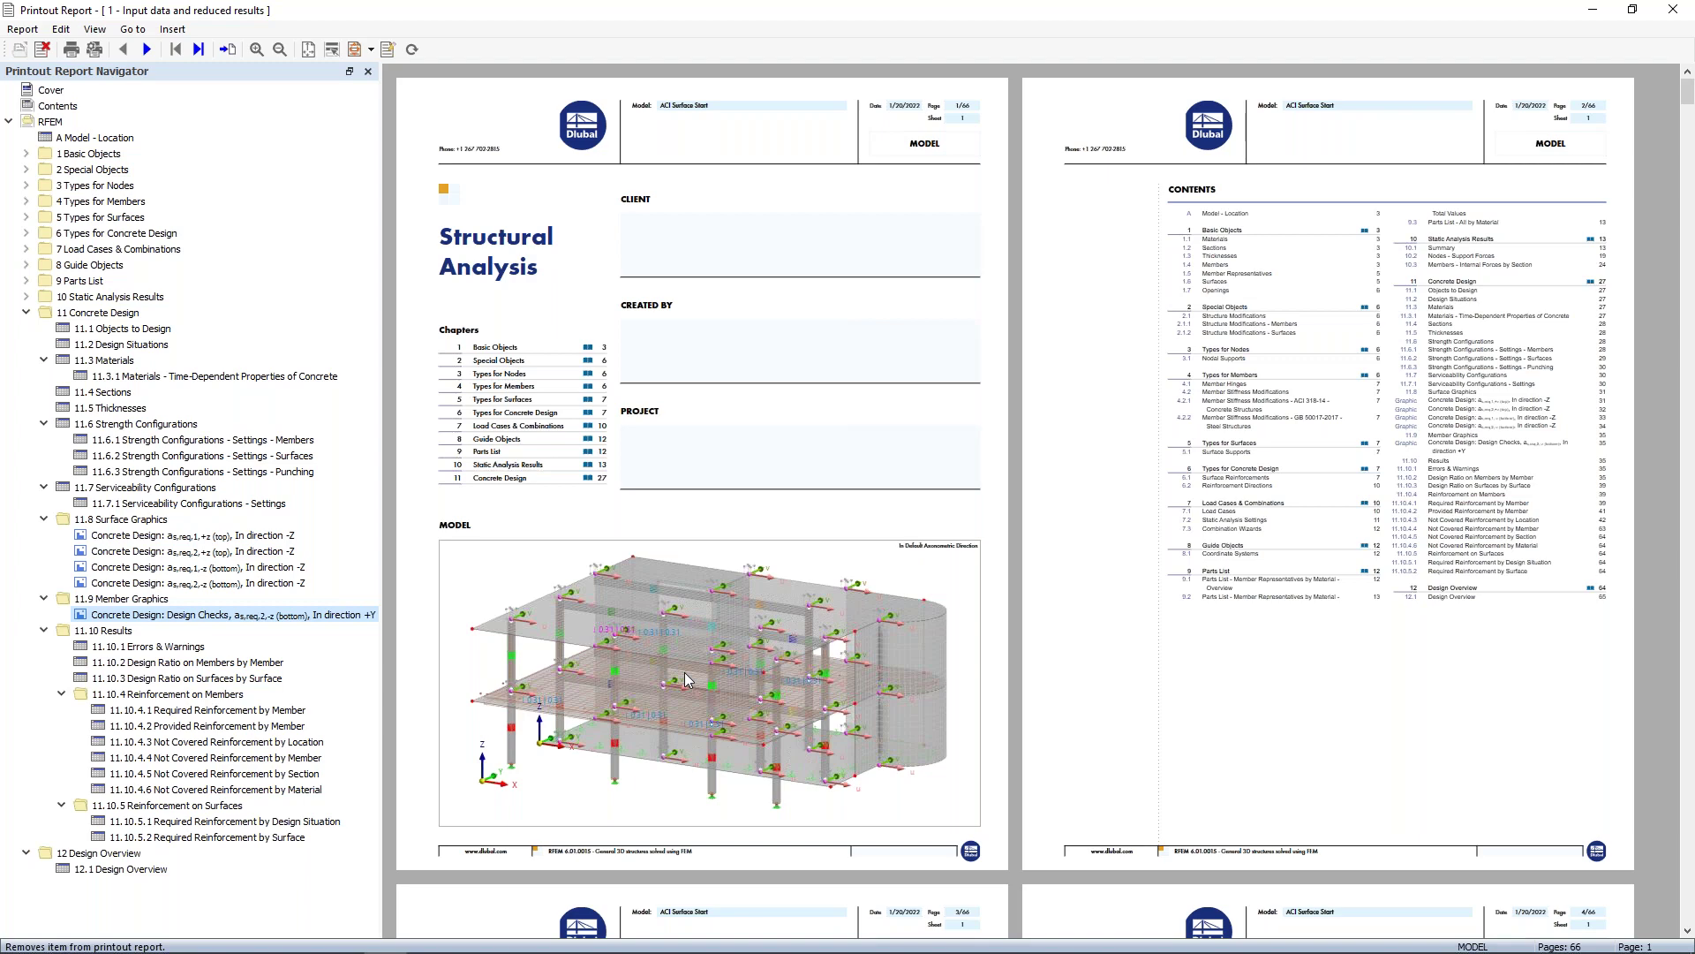
{"action": "scroll", "coordinate": [687, 680], "scroll_direction": "down", "scroll_amount": 10}
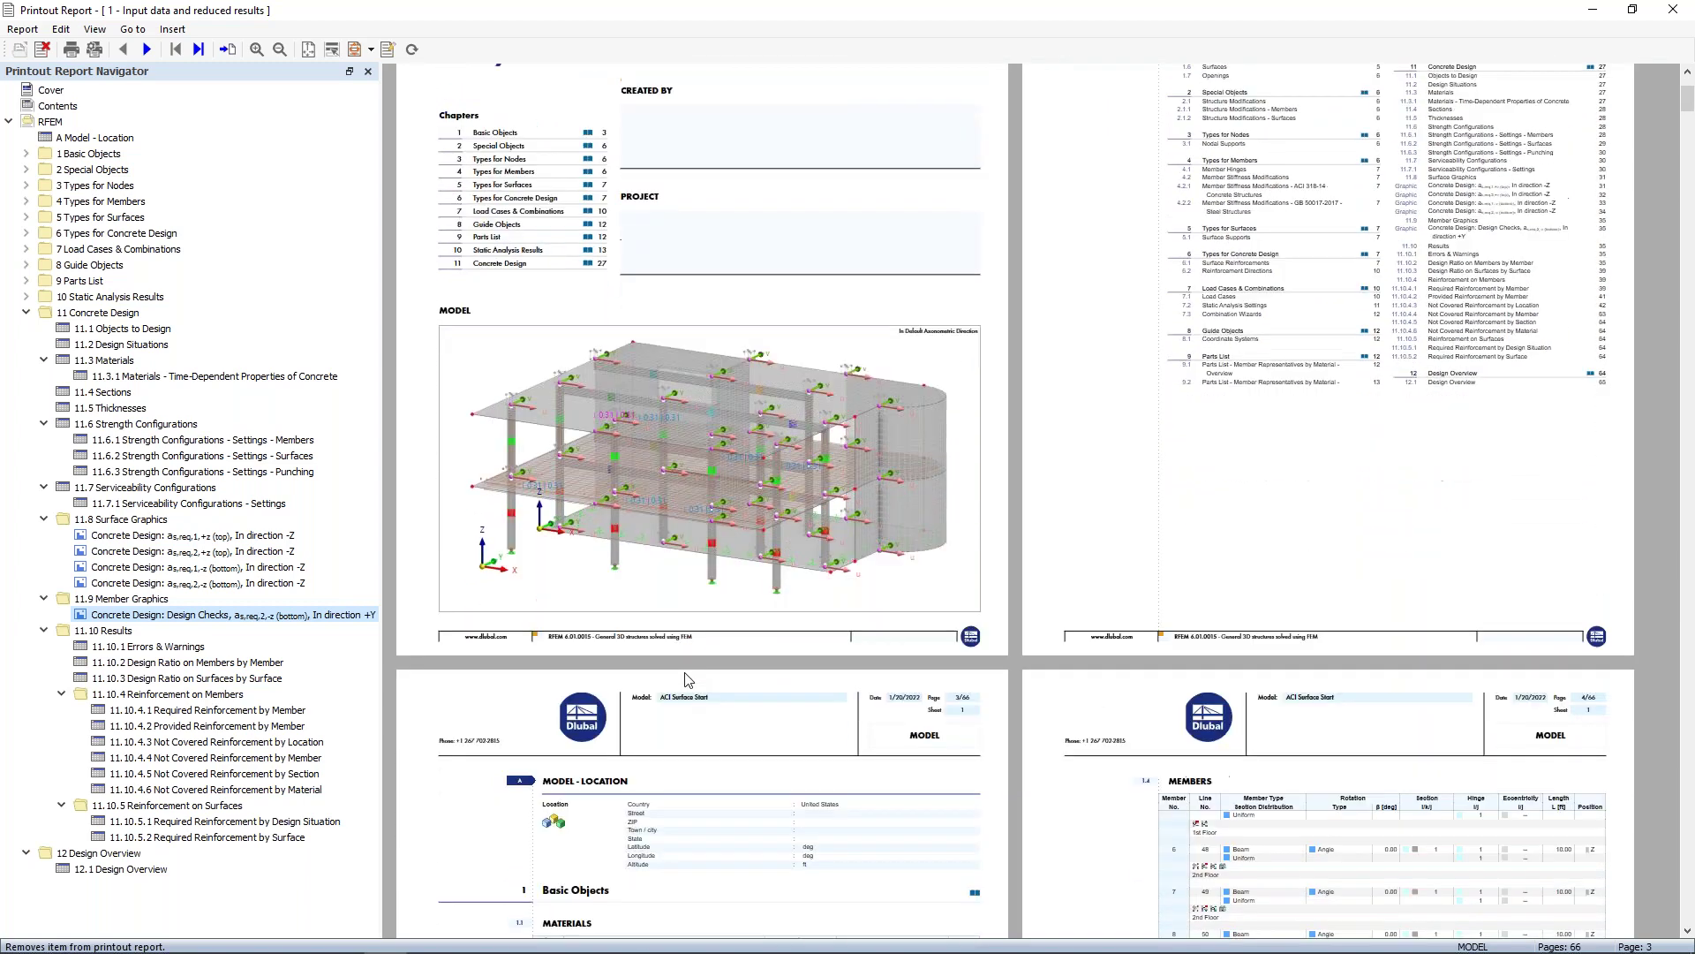
{"action": "scroll", "coordinate": [687, 679], "scroll_direction": "down", "scroll_amount": 8}
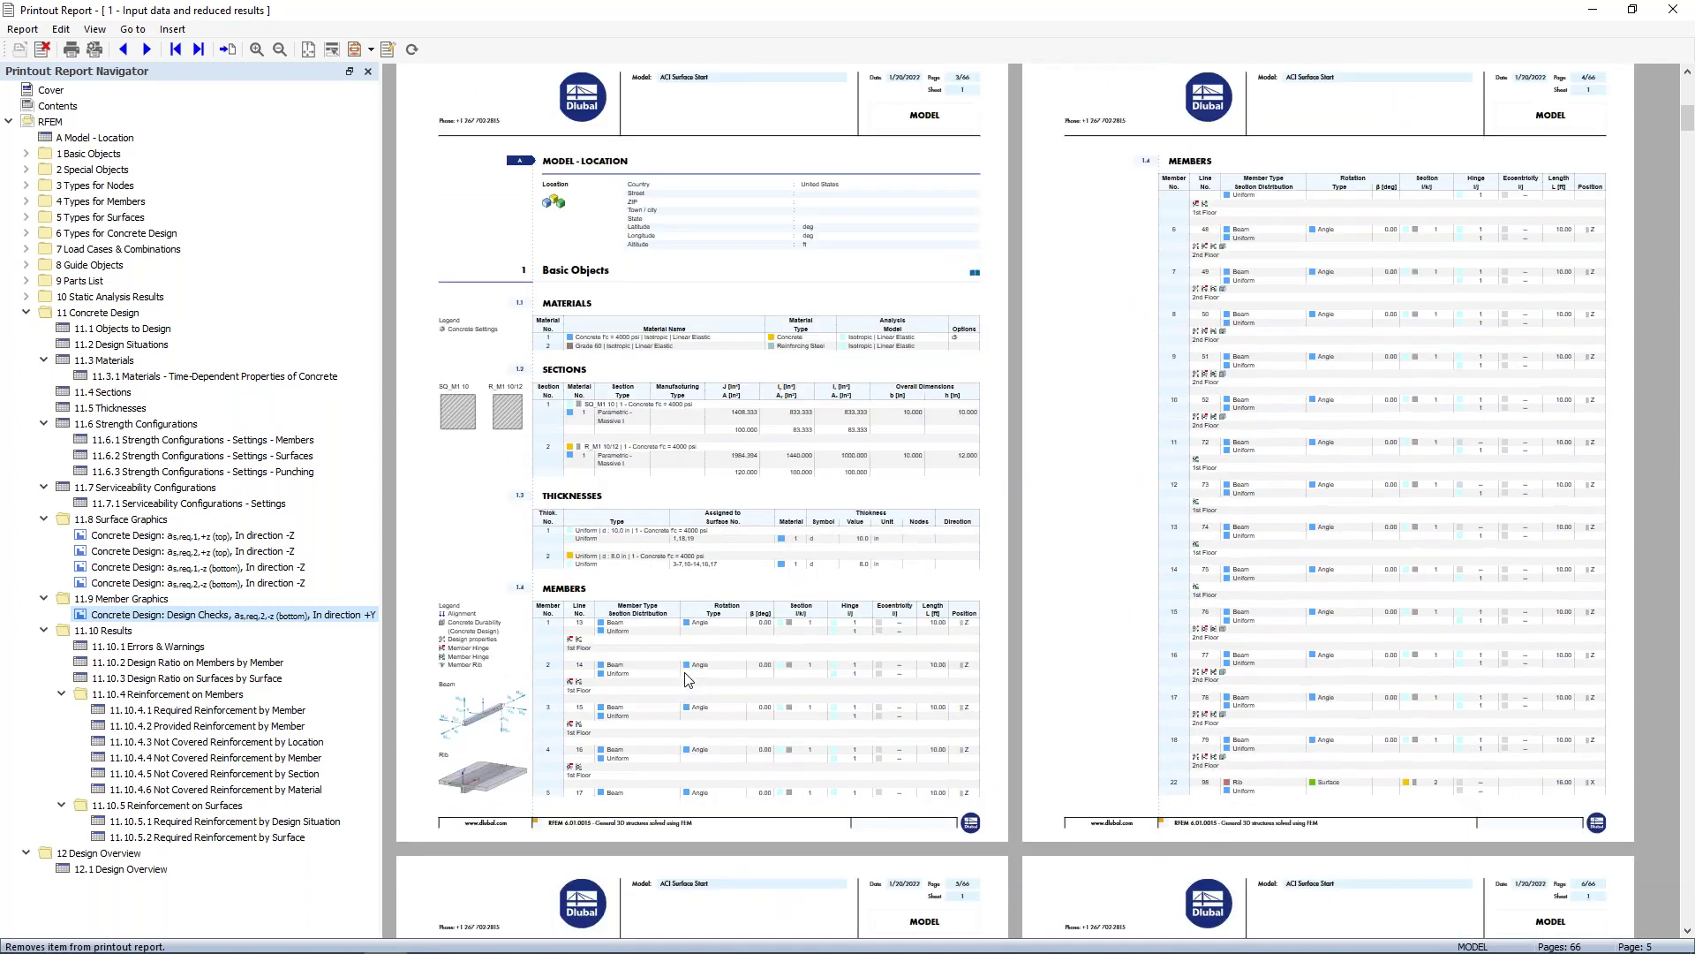
Step: Switch to the PowerPoint slide show and advance to the RFEM 6 Concrete Development slide
{"action": "key", "text": "super+Tab"}
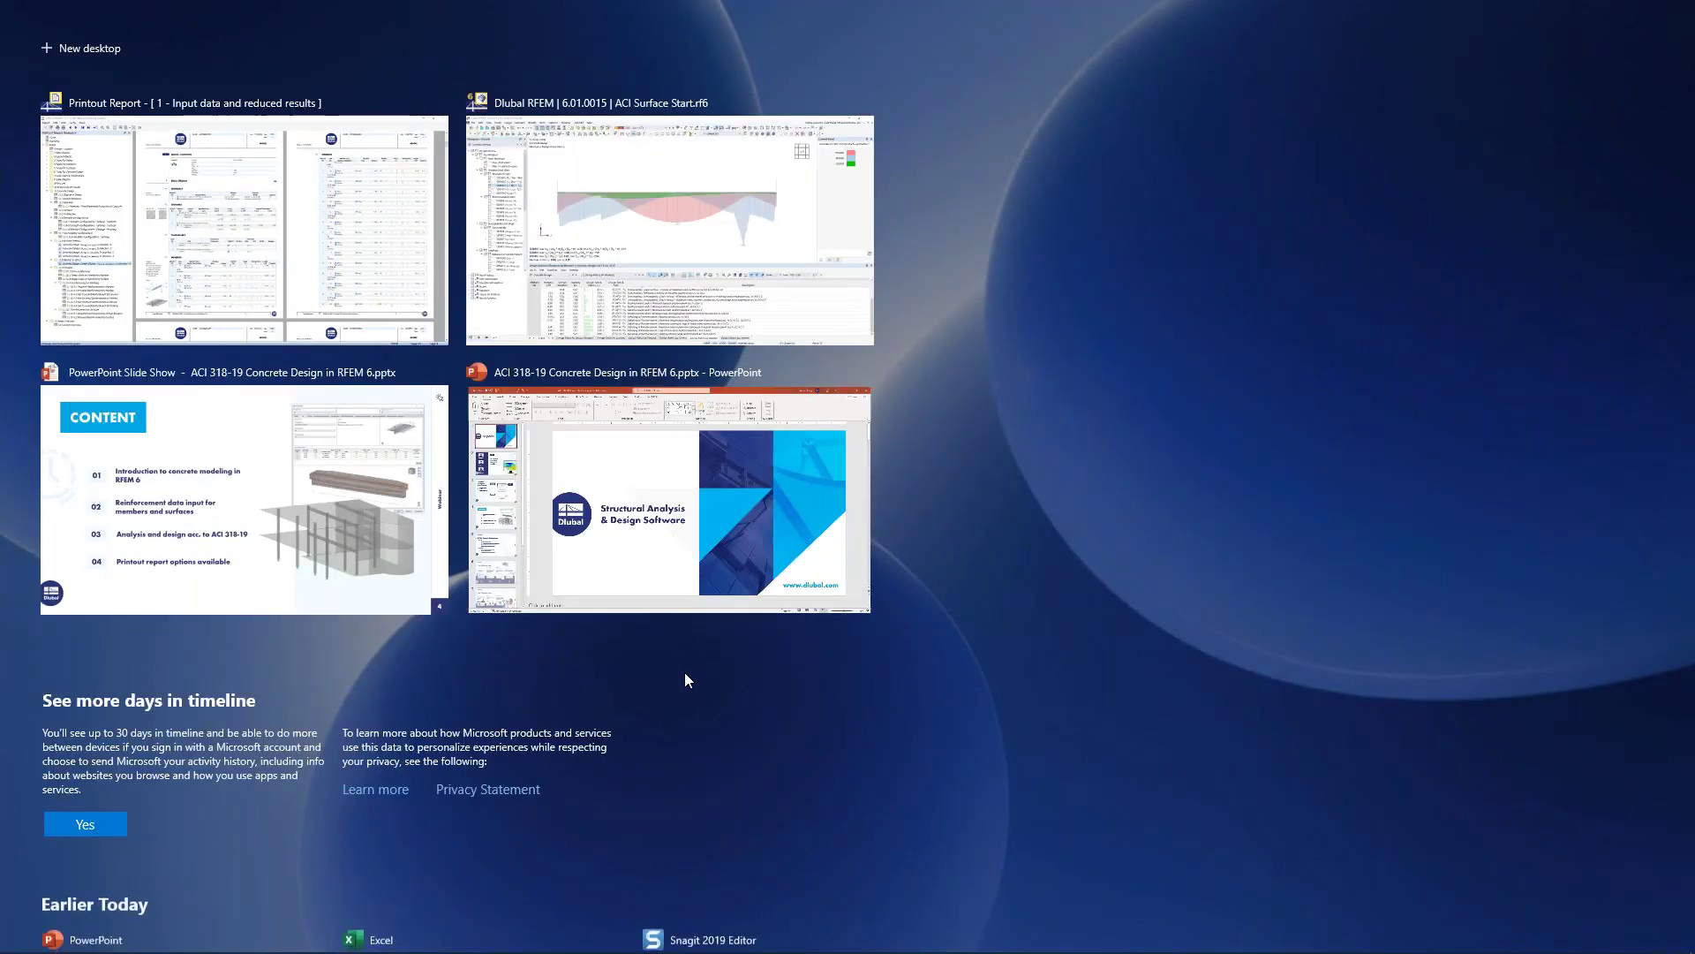
{"action": "left_click", "coordinate": [347, 492]}
{"action": "key", "text": "Right"}
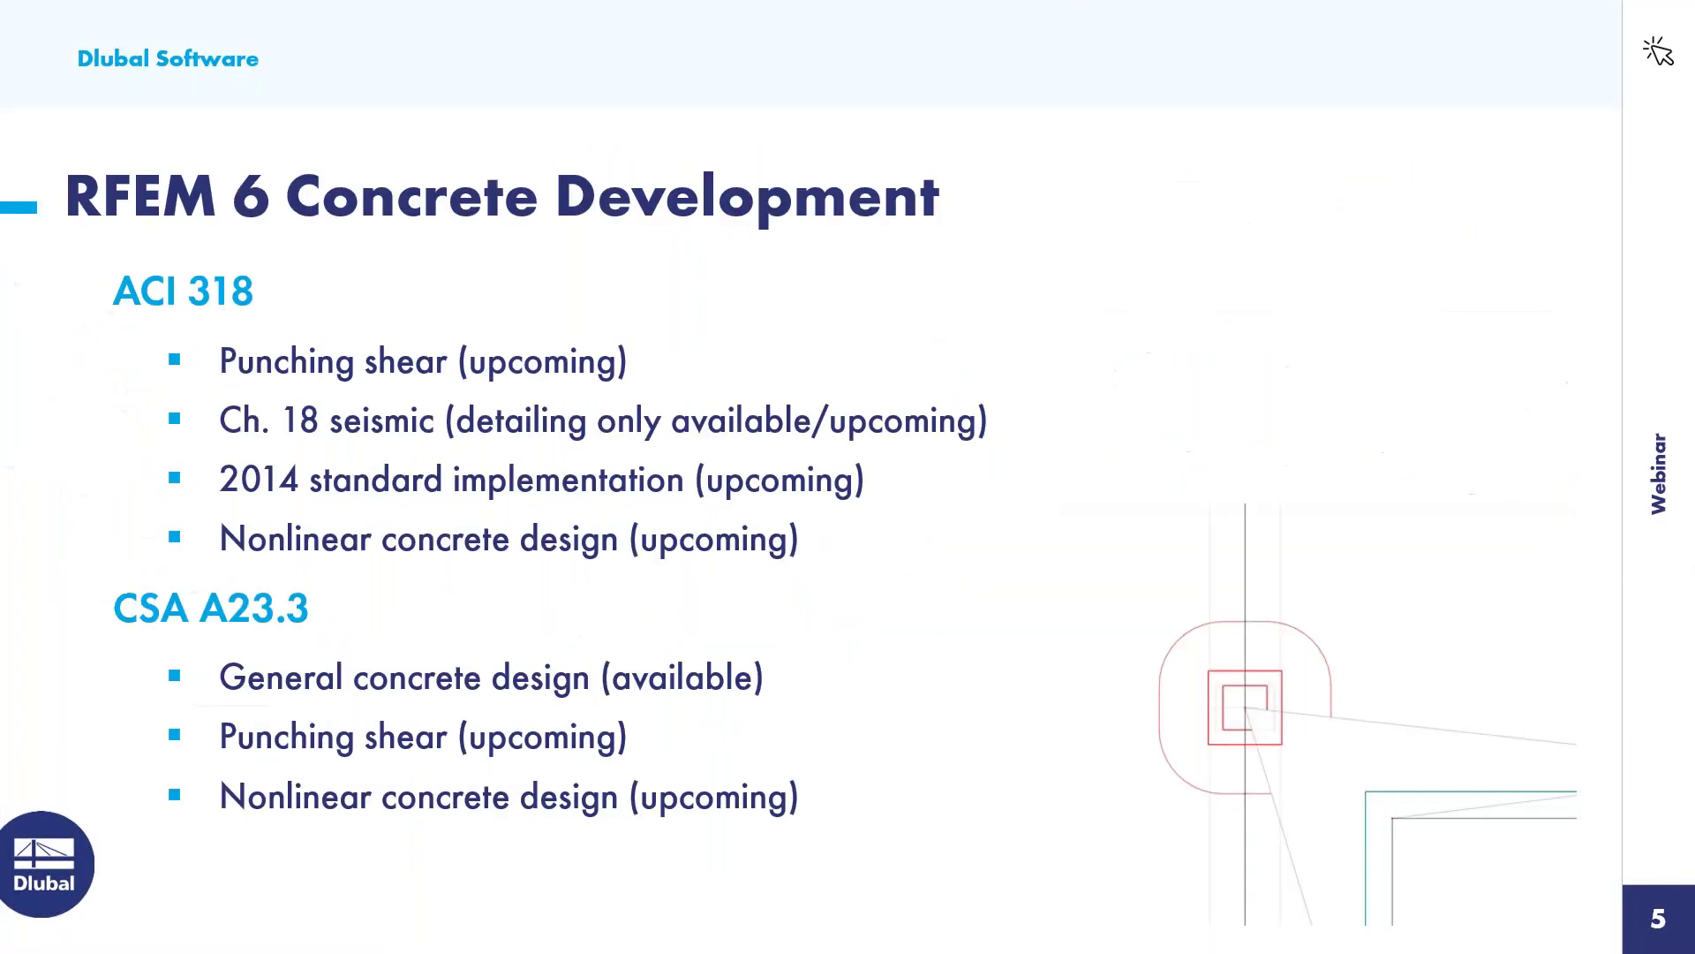